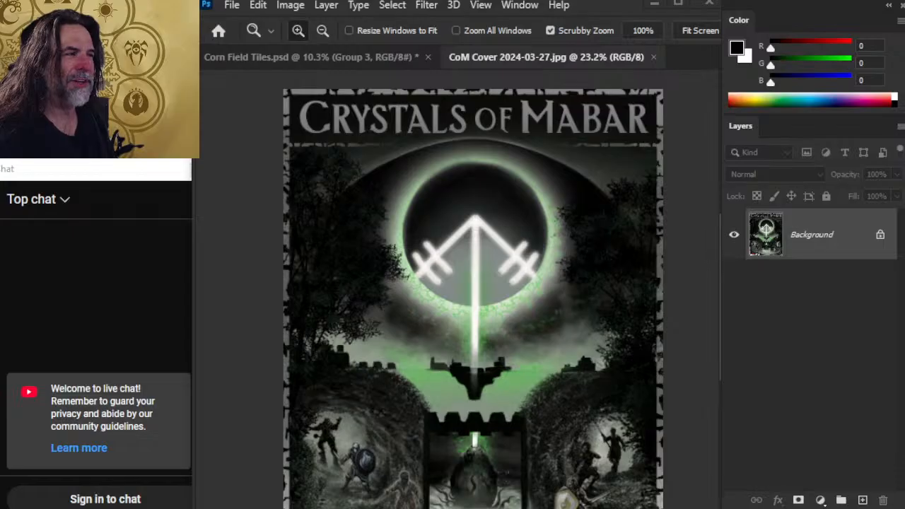
{"action": "key", "text": "alt+Tab"}
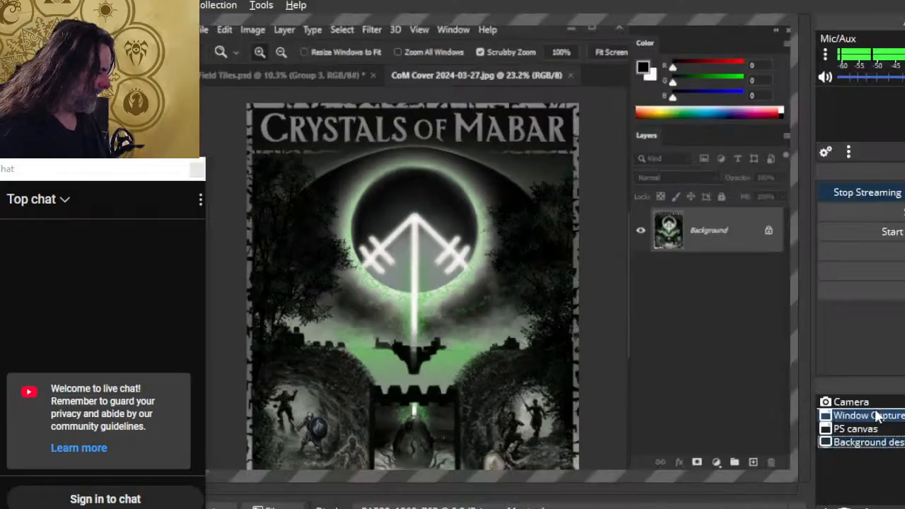
{"action": "key", "text": "alt+Tab"}
{"action": "key", "text": "alt+Tab"}
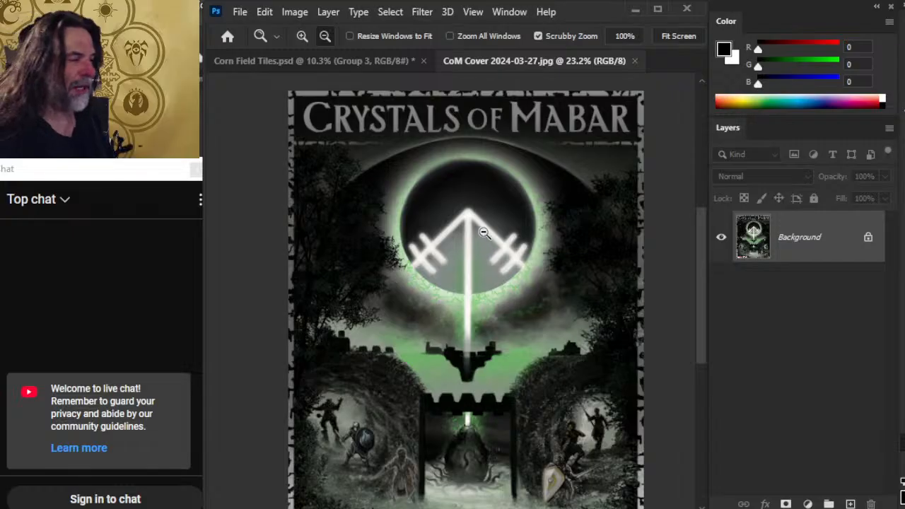
Step: View the whole Crystals of Mabar cover, then close the CoM Cover 2024-03-27.jpg document
{"action": "left_click_drag", "start_coordinate": [484, 233], "coordinate": [471, 232]}
{"action": "left_click_drag", "start_coordinate": [523, 250], "coordinate": [503, 250]}
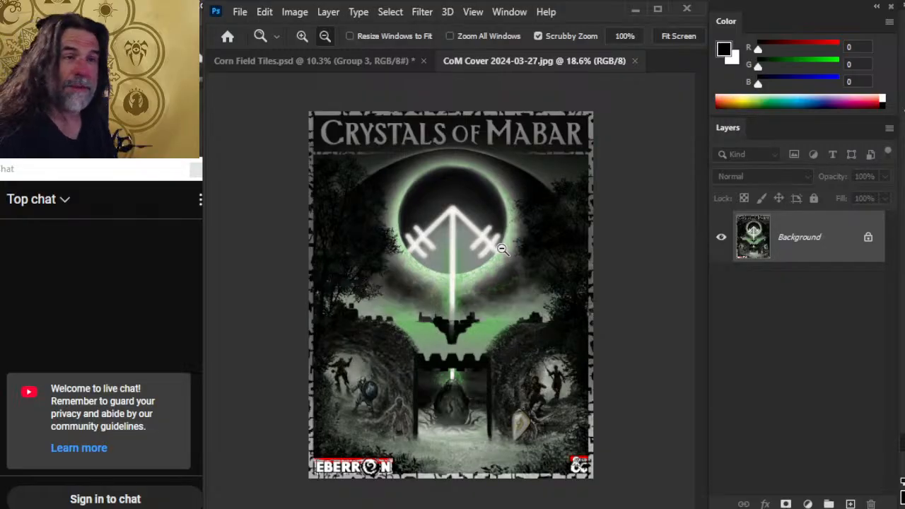
{"action": "left_click", "coordinate": [635, 61]}
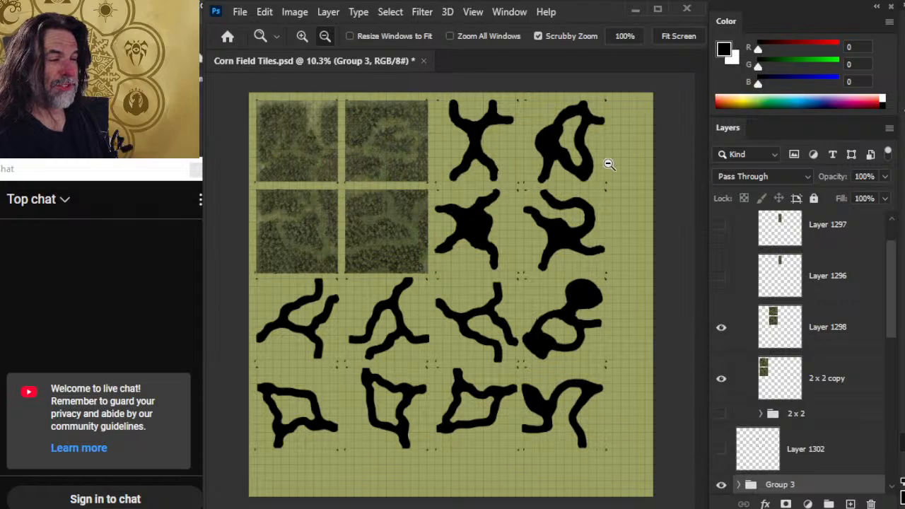
Step: Examine the four finished corn field tiles up close and the black path shapes on the remaining tiles
{"action": "left_click_drag", "start_coordinate": [330, 141], "coordinate": [514, 276]}
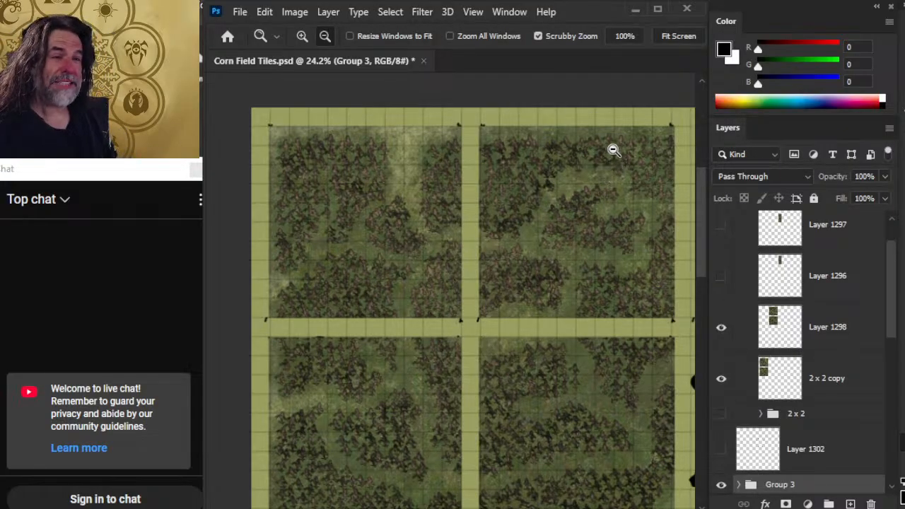
{"action": "left_click", "coordinate": [607, 280]}
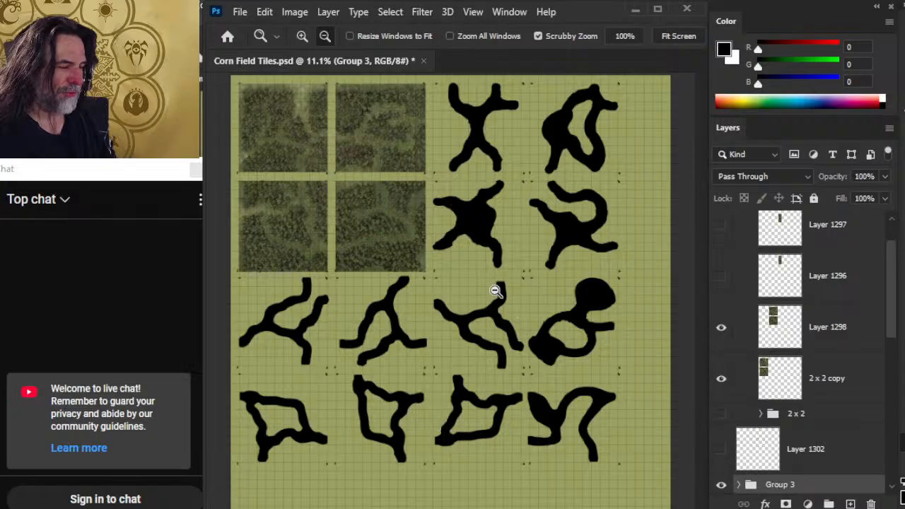
{"action": "left_click_drag", "start_coordinate": [356, 182], "coordinate": [472, 186]}
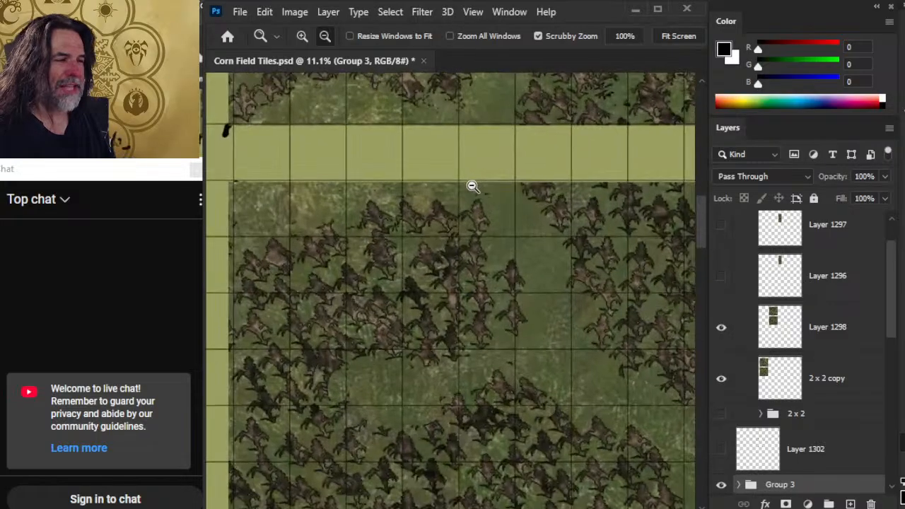
{"action": "left_click_drag", "start_coordinate": [434, 324], "coordinate": [418, 330]}
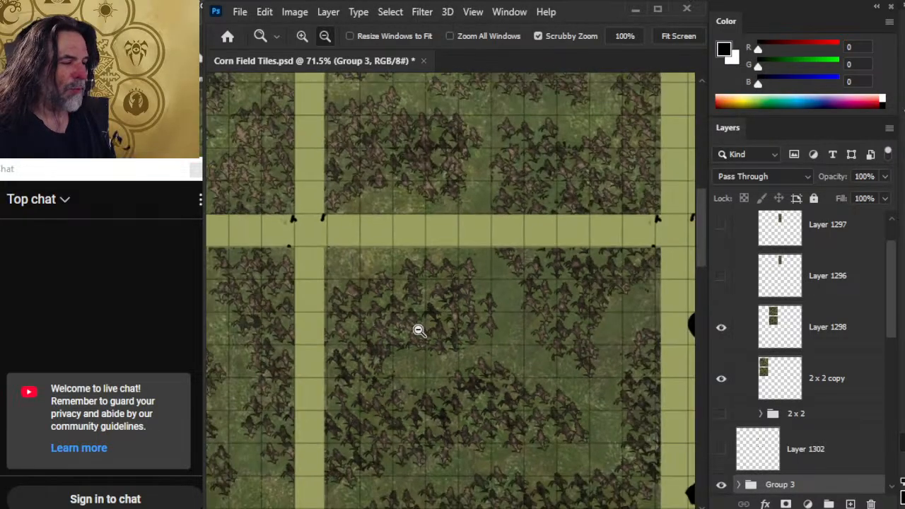
{"action": "left_click_drag", "start_coordinate": [530, 394], "coordinate": [545, 425]}
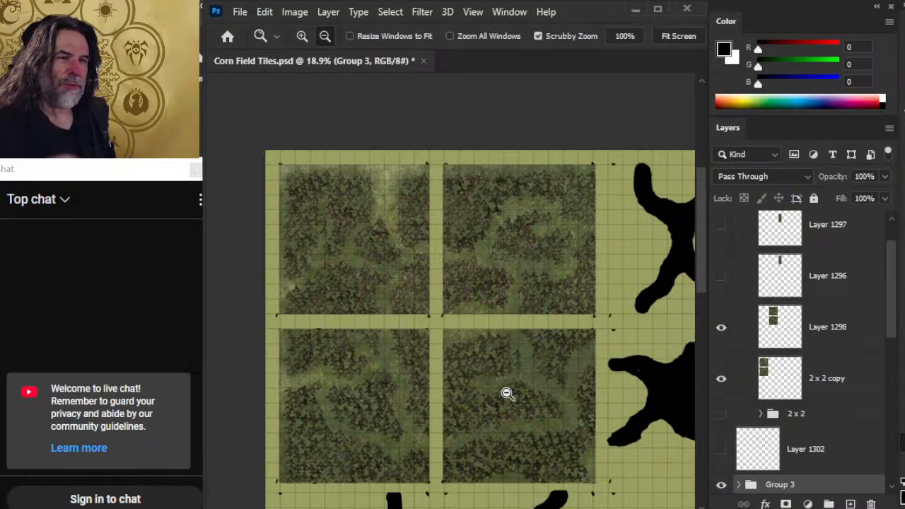
{"action": "left_click_drag", "start_coordinate": [506, 393], "coordinate": [468, 379]}
{"action": "left_click_drag", "start_coordinate": [511, 469], "coordinate": [415, 283]}
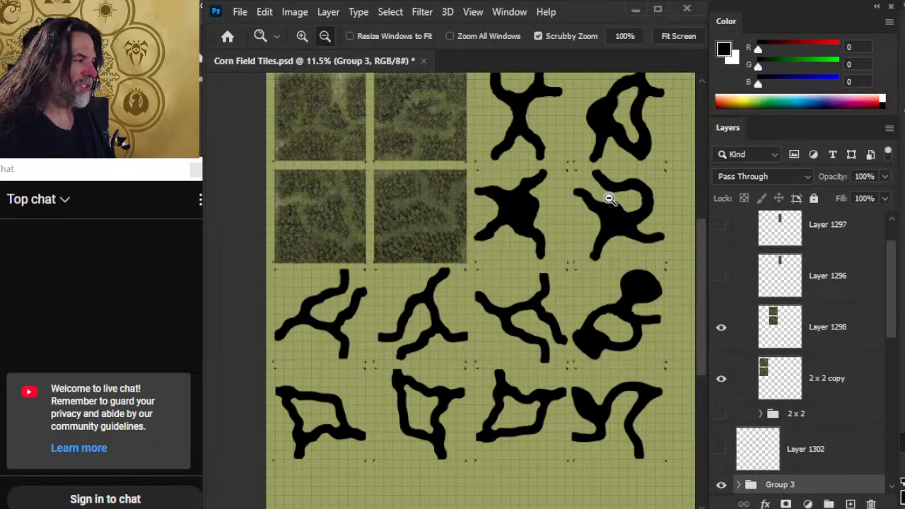
{"action": "left_click_drag", "start_coordinate": [573, 248], "coordinate": [511, 287]}
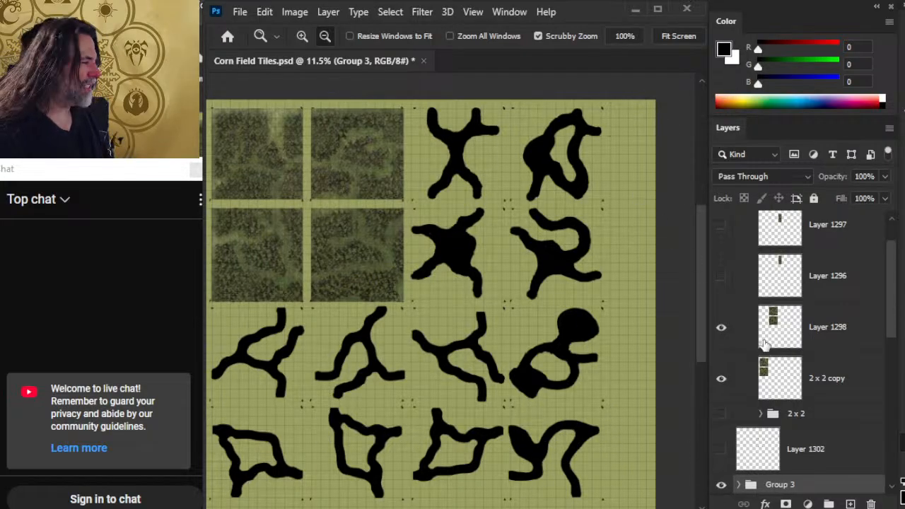
Step: Collapse Group 1 and hide both Group 1 and Group 3
{"action": "scroll", "coordinate": [764, 317], "scroll_direction": "up", "scroll_amount": 1}
{"action": "scroll", "coordinate": [764, 317], "scroll_direction": "up", "scroll_amount": 1}
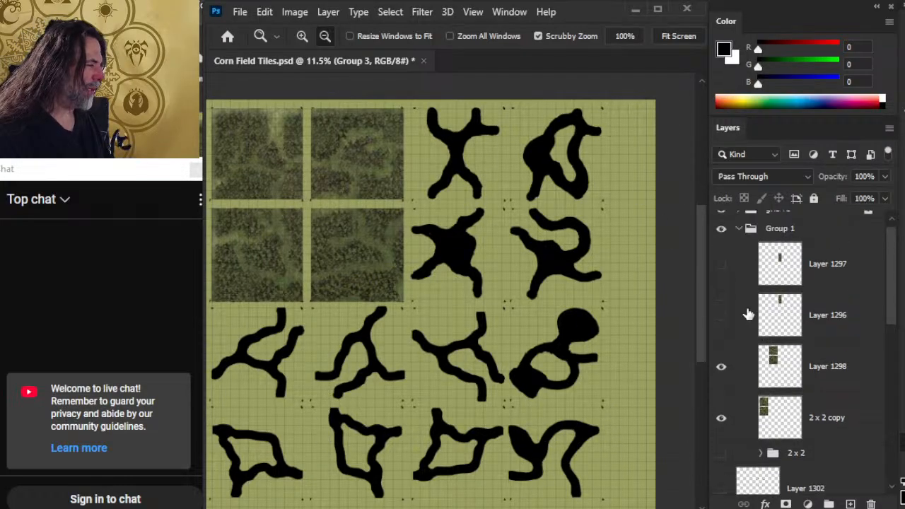
{"action": "left_click", "coordinate": [738, 229]}
{"action": "left_click", "coordinate": [722, 229]}
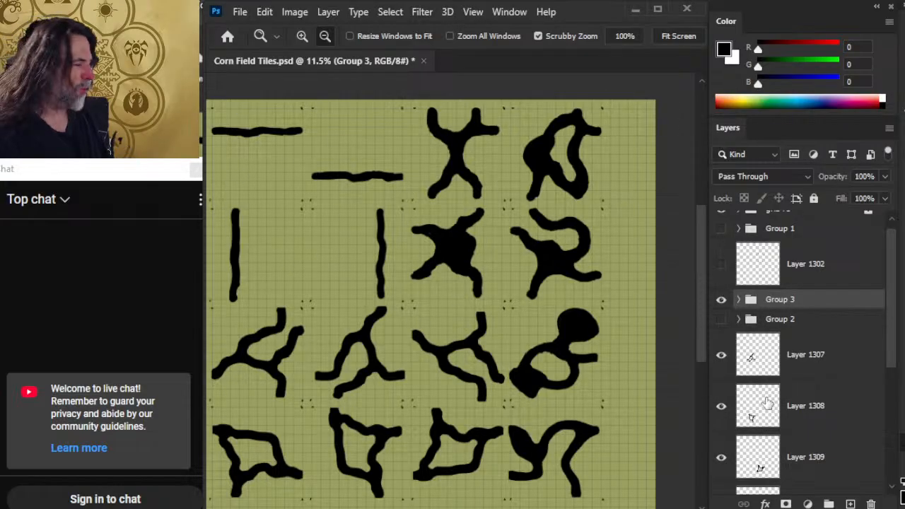
{"action": "left_click", "coordinate": [723, 299]}
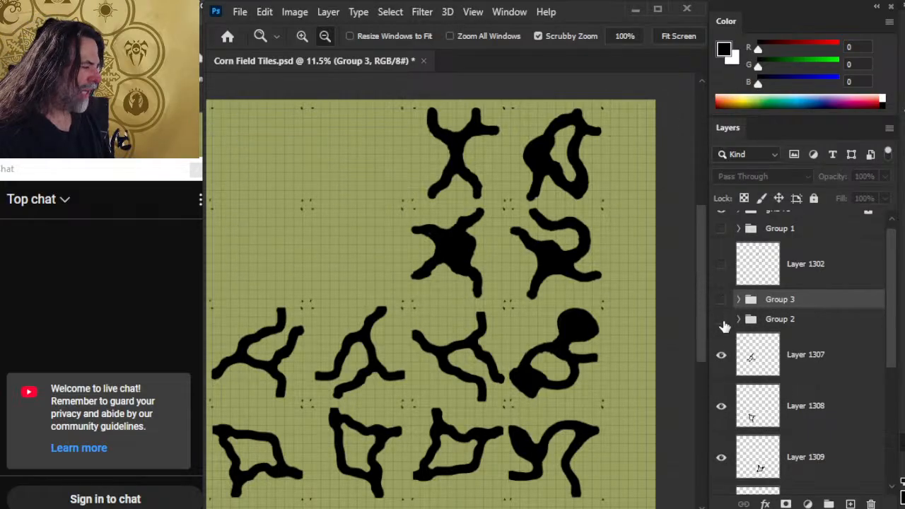
Step: Show Group 2 and examine its diagonal paths on the first four tiles
{"action": "left_click", "coordinate": [722, 319]}
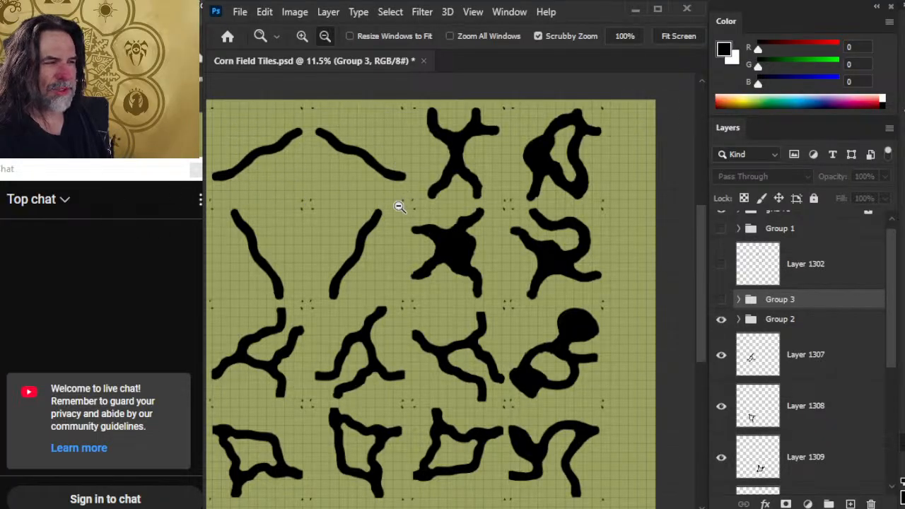
{"action": "left_click_drag", "start_coordinate": [302, 185], "coordinate": [392, 182]}
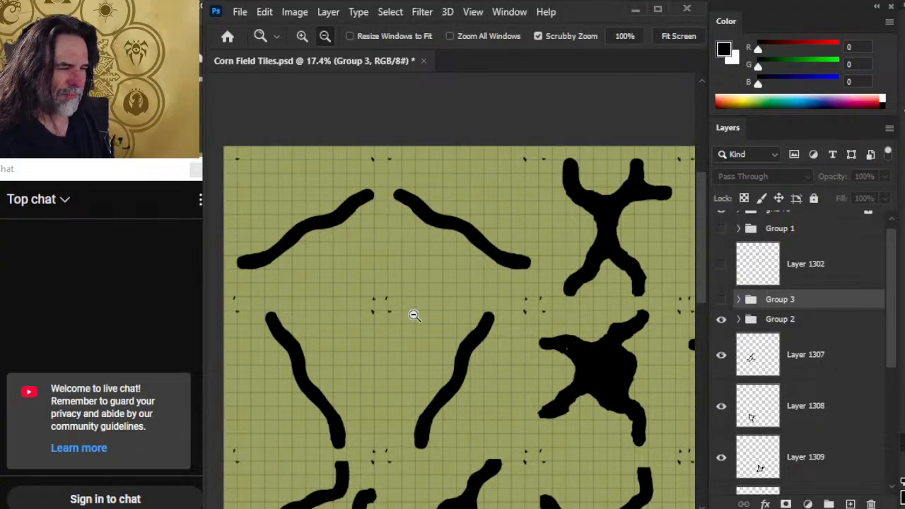
{"action": "left_click_drag", "start_coordinate": [474, 352], "coordinate": [681, 301]}
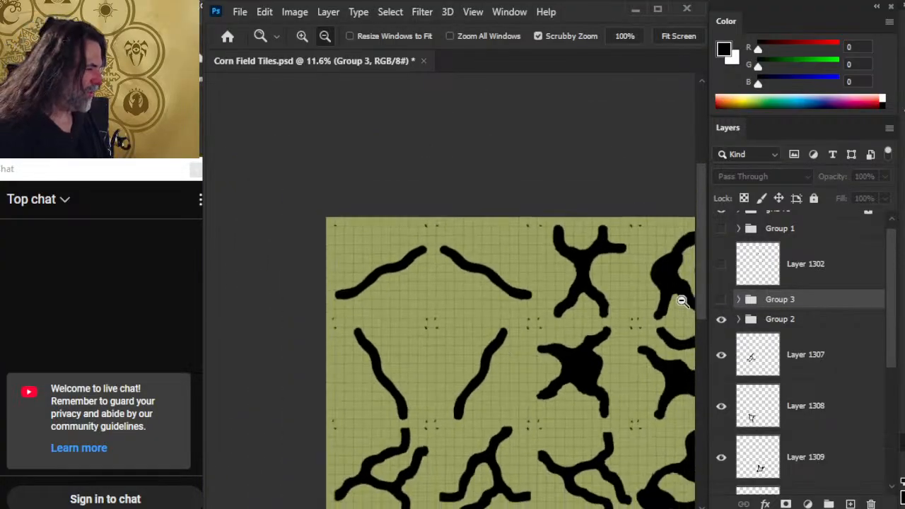
Step: Show and select Layer 1302 with the grey guide dots, and hide Group 2
{"action": "left_click", "coordinate": [721, 267]}
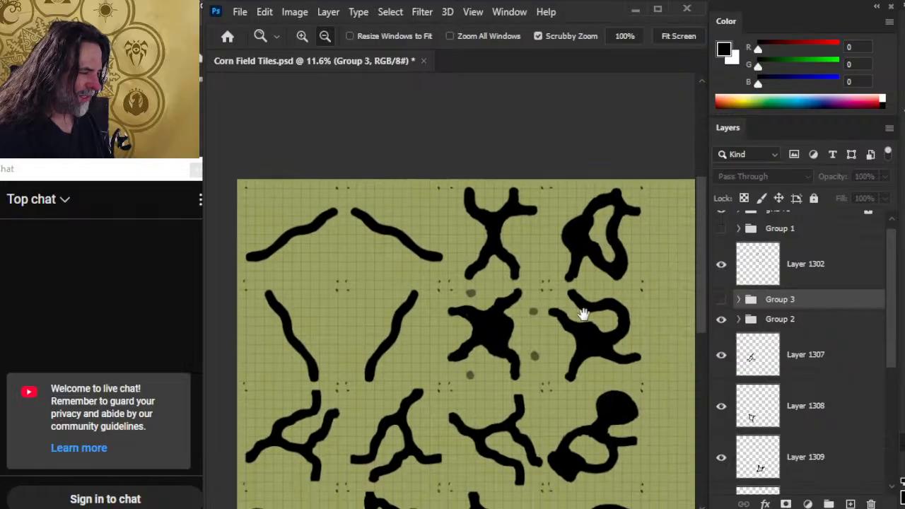
{"action": "left_click", "coordinate": [764, 275]}
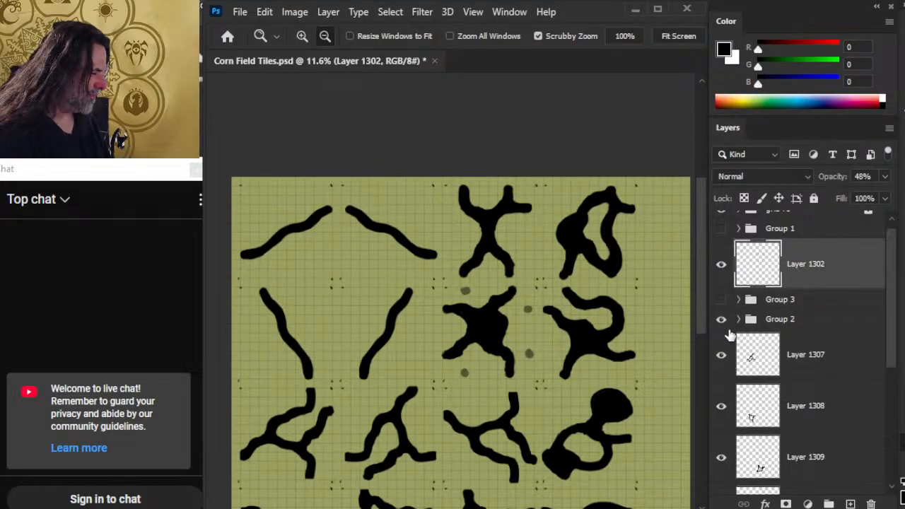
{"action": "left_click", "coordinate": [722, 321]}
{"action": "left_click", "coordinate": [722, 321]}
{"action": "left_click", "coordinate": [722, 321]}
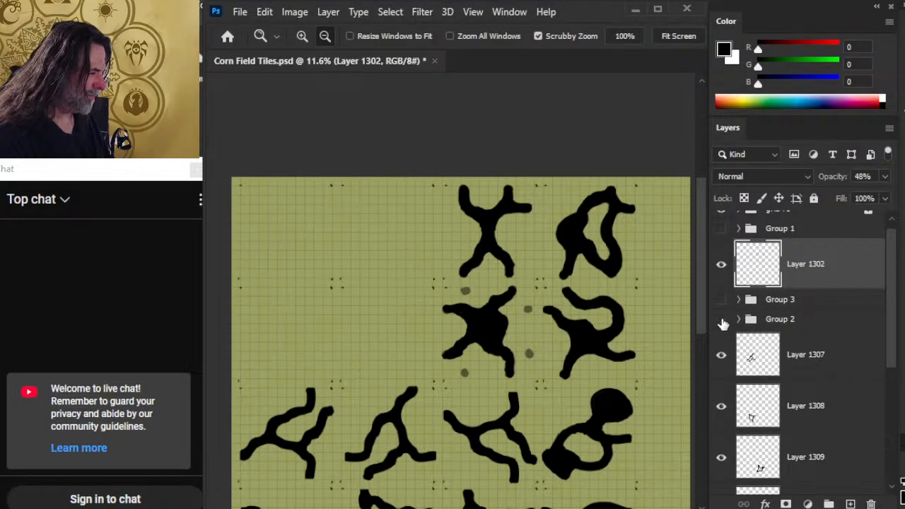
Step: Move the guide dots of Layer 1302 onto the empty tile in the second row, second column
{"action": "key", "text": "v"}
{"action": "left_click_drag", "start_coordinate": [594, 334], "coordinate": [495, 336]}
{"action": "key", "text": "z"}
{"action": "scroll", "coordinate": [367, 372], "scroll_direction": "up", "scroll_amount": 2}
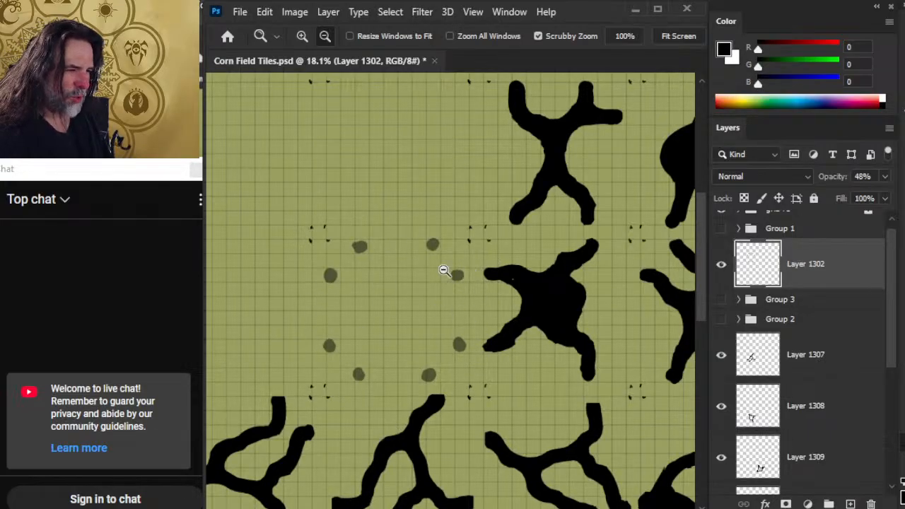
{"action": "scroll", "coordinate": [550, 335], "scroll_direction": "down", "scroll_amount": 2}
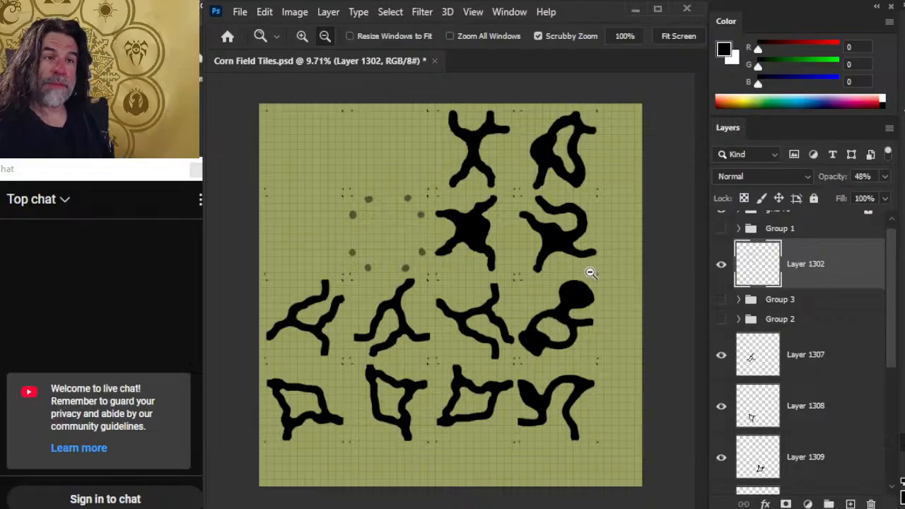
Step: Hide Layer 1302 and compare the paths of Group 3 and Group 2 by showing each in turn, leaving both hidden
{"action": "left_click", "coordinate": [722, 264]}
{"action": "left_click", "coordinate": [721, 300]}
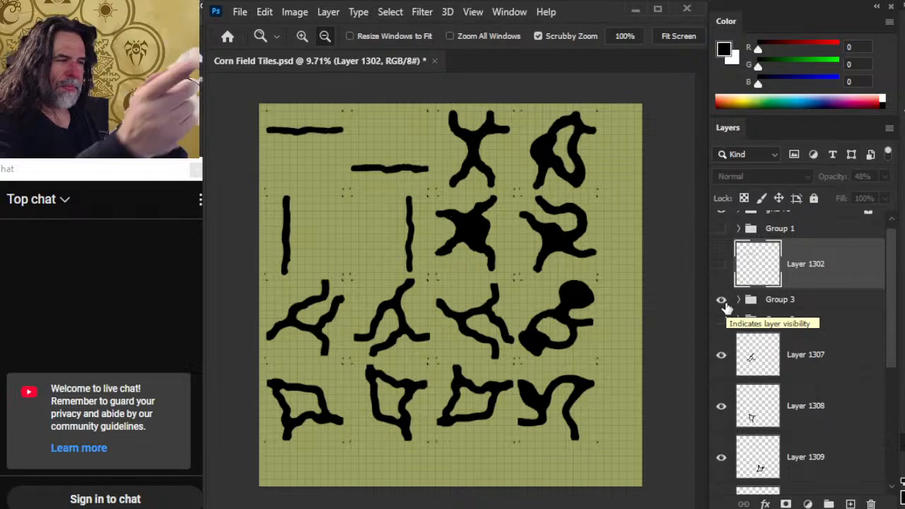
{"action": "left_click", "coordinate": [722, 300]}
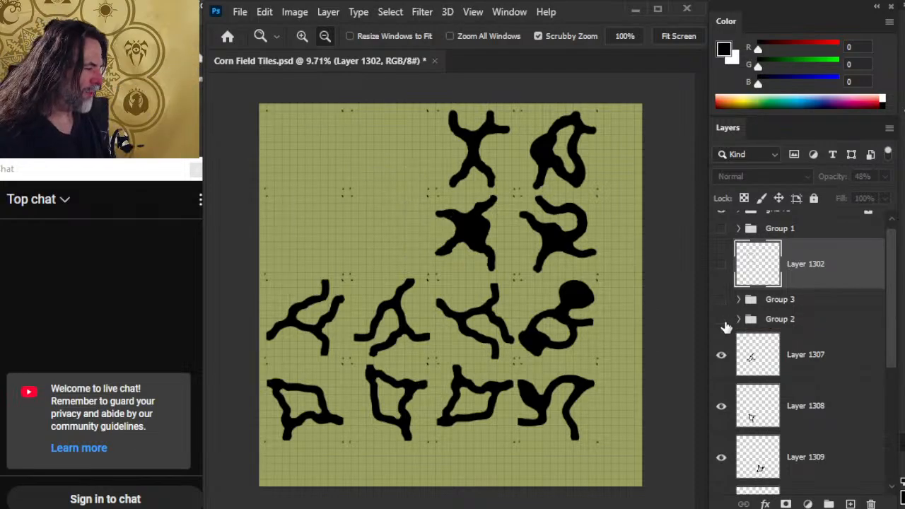
{"action": "left_click", "coordinate": [722, 319]}
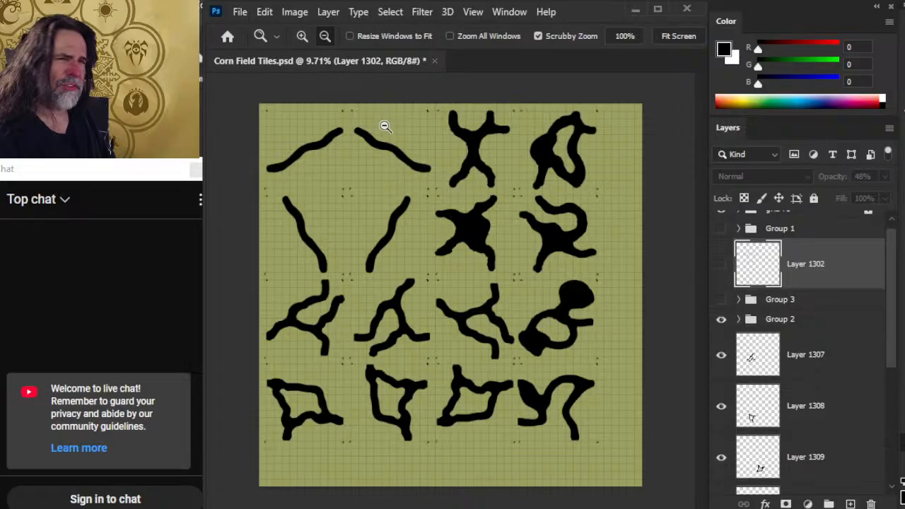
{"action": "left_click", "coordinate": [721, 319]}
Step: Add a new empty layer above Group 3 and put it in a new group
{"action": "left_click", "coordinate": [787, 300]}
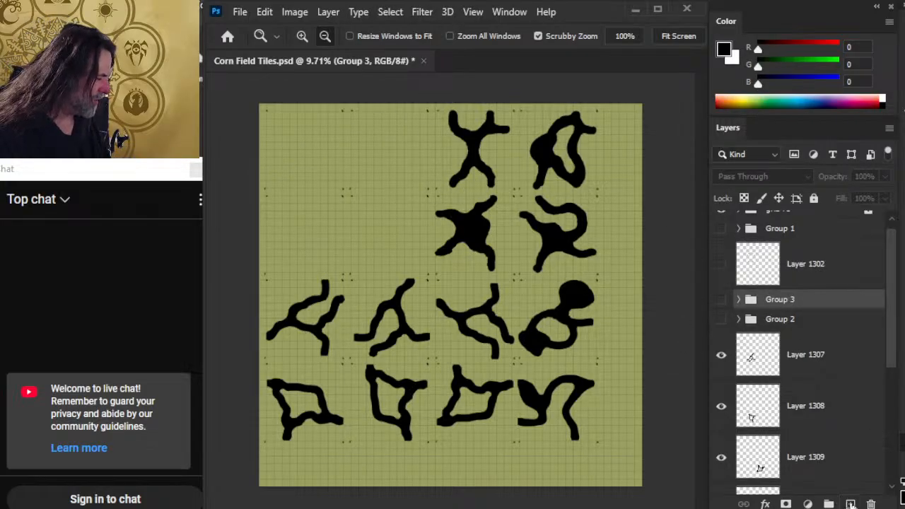
{"action": "key", "text": "ctrl+shift+alt+n"}
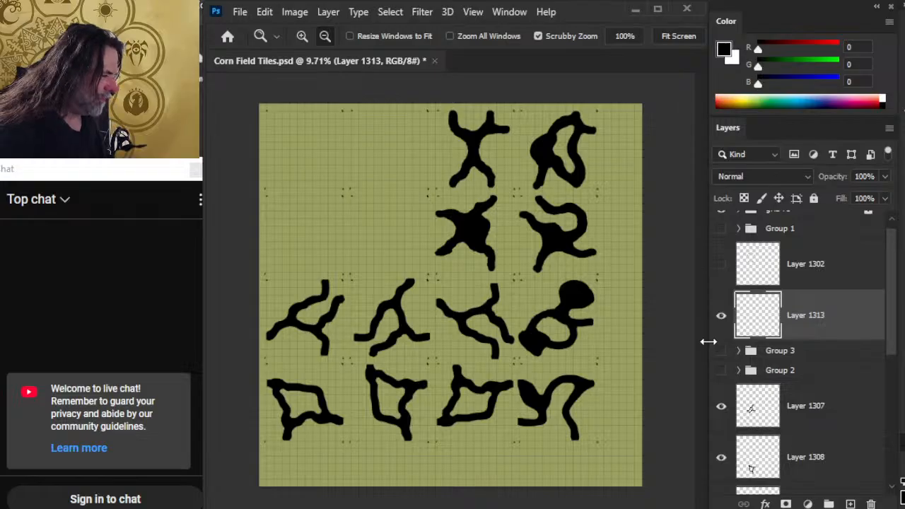
{"action": "key", "text": "ctrl+g"}
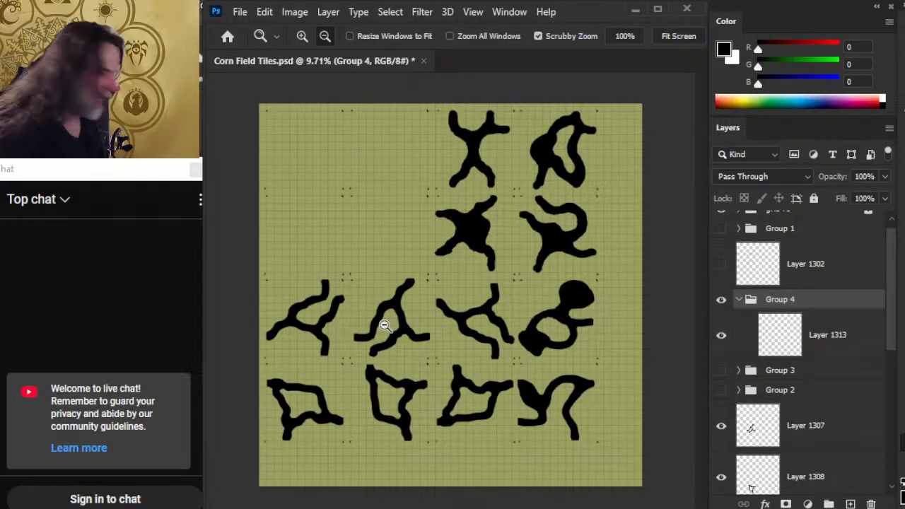
Step: Make Layer 1313 in Group 4 active and set up a solid round black brush at 100 px
{"action": "left_click_drag", "start_coordinate": [333, 202], "coordinate": [442, 355]}
{"action": "key", "text": "b"}
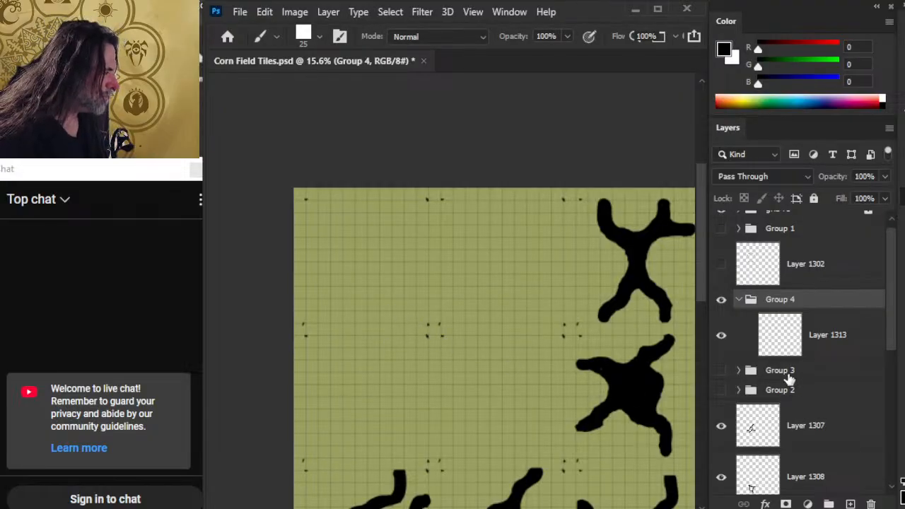
{"action": "left_click", "coordinate": [832, 340]}
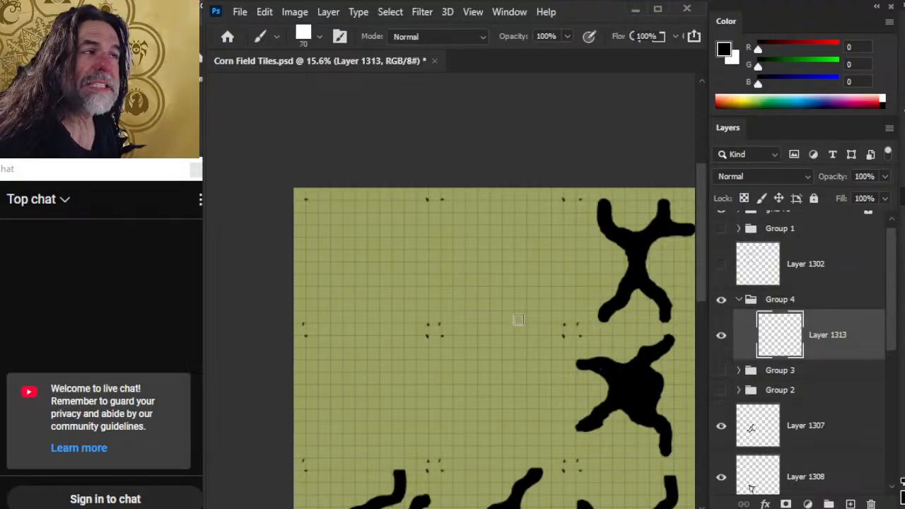
{"action": "key", "text": "bracketright"}
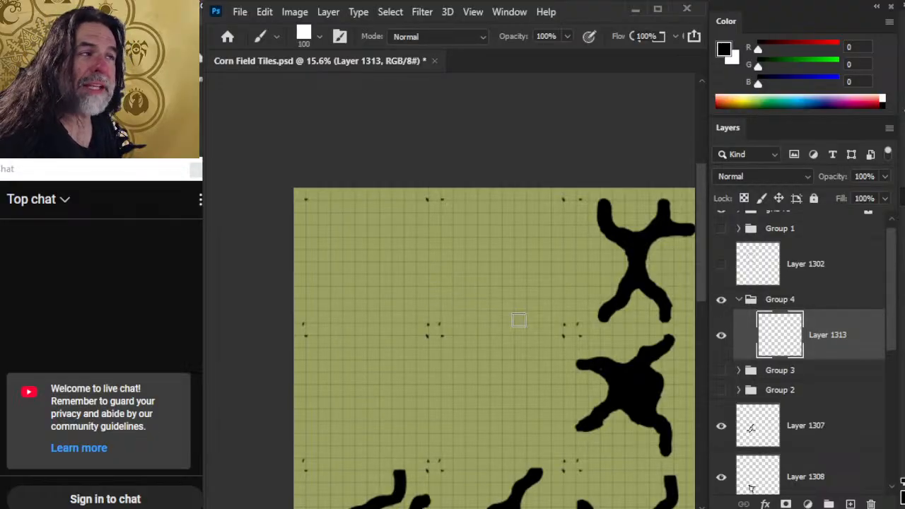
{"action": "right_click", "coordinate": [464, 327]}
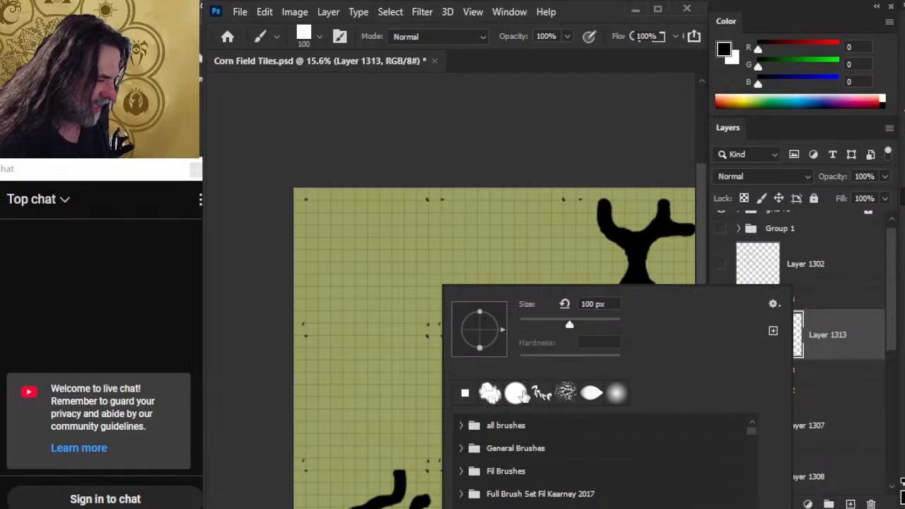
{"action": "left_click", "coordinate": [517, 394]}
{"action": "left_click", "coordinate": [416, 248]}
{"action": "key", "text": "ctrl+z"}
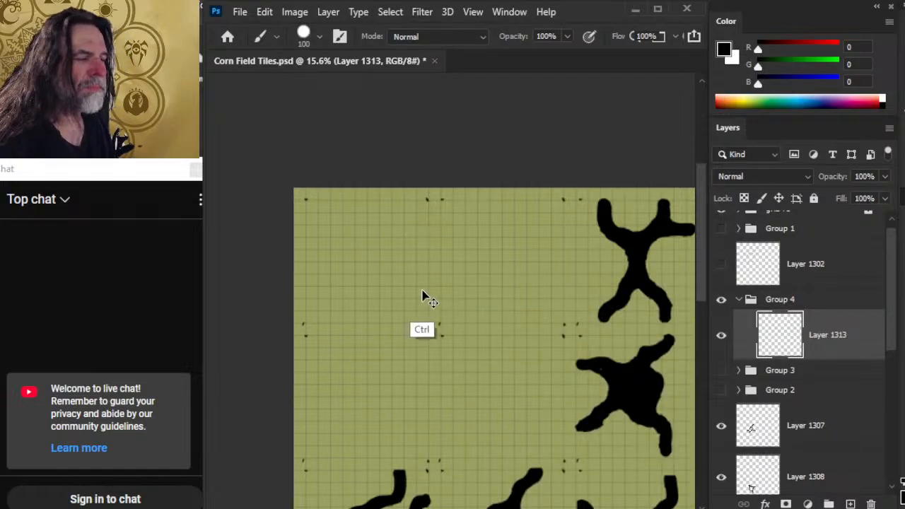
{"action": "key", "text": "bracketright"}
{"action": "key", "text": "bracketleft"}
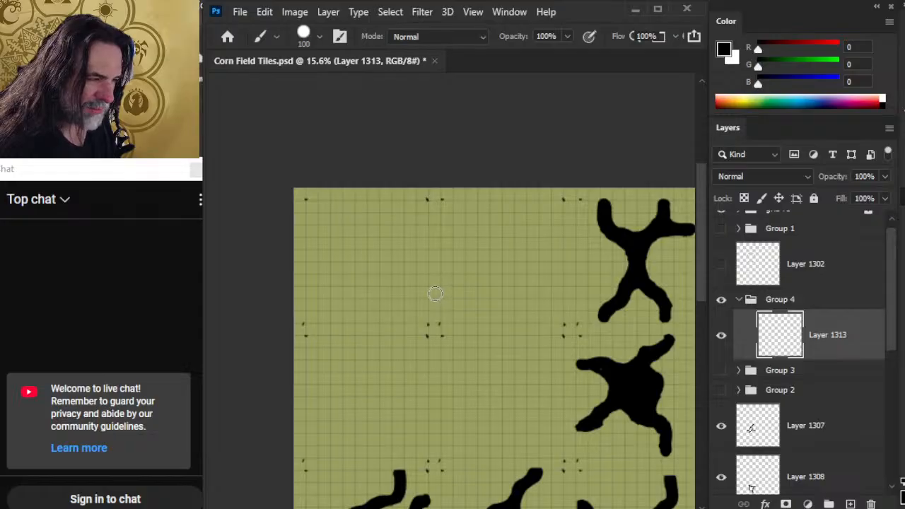
Step: Paint a curved black path across the first tile from its right edge to its top edge
{"action": "mouse_move", "coordinate": [435, 293]}
{"action": "left_mouse_down"}
{"action": "mouse_move", "coordinate": [366, 281]}
{"action": "mouse_move", "coordinate": [346, 260]}
{"action": "left_mouse_up"}
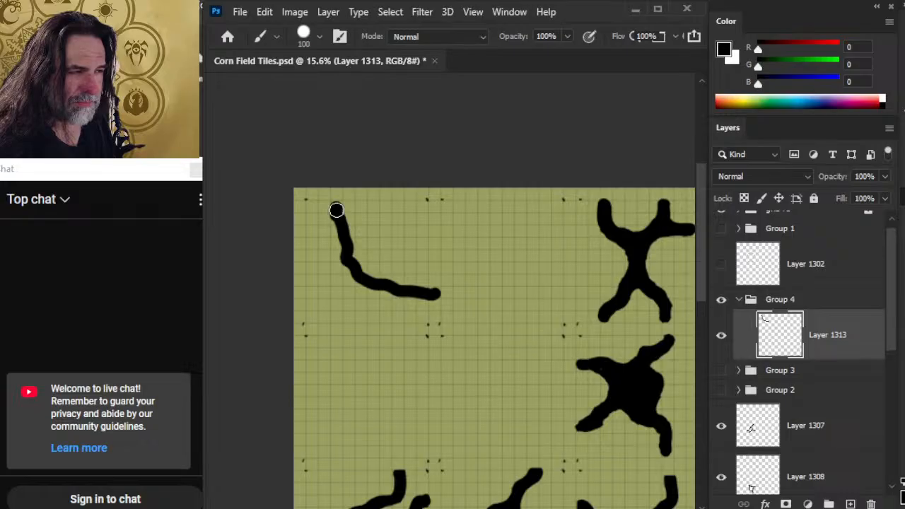
Step: Smooth the upper part of the first tile's curved path by repainting its bend and erasing the uneven edges
{"action": "mouse_move", "coordinate": [337, 210]}
{"action": "left_mouse_down"}
{"action": "mouse_move", "coordinate": [336, 202]}
{"action": "mouse_move", "coordinate": [384, 262]}
{"action": "left_mouse_up"}
{"action": "key", "text": "e"}
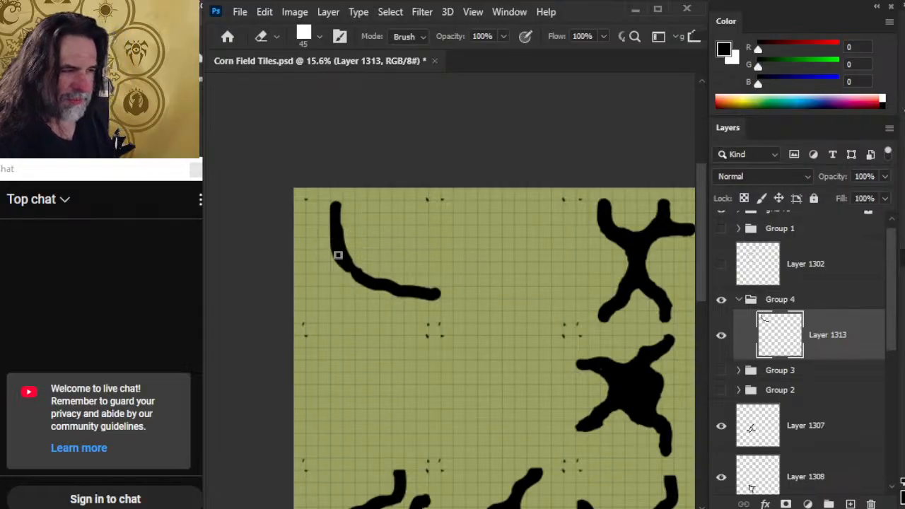
{"action": "key", "text": "b"}
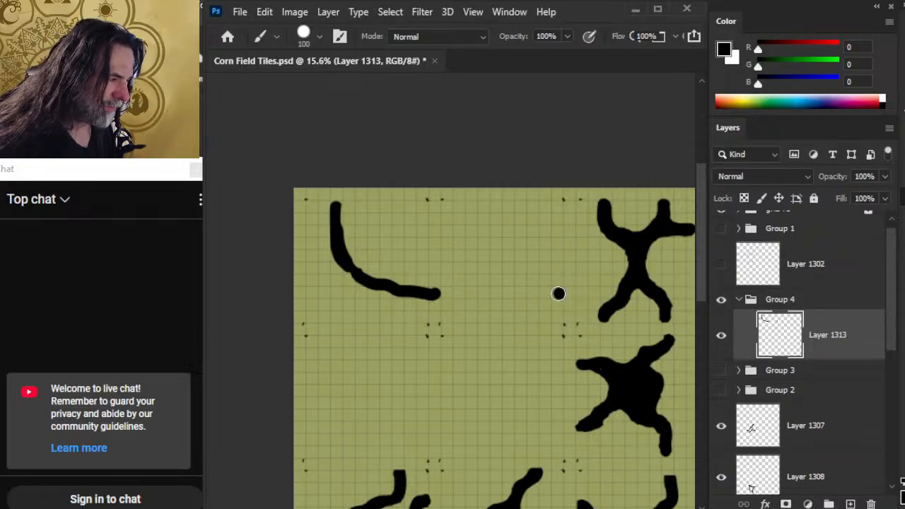
Step: Paint a curved black path in the second tile from its right edge to its top edge, and even out the first tile's path
{"action": "mouse_move", "coordinate": [556, 294]}
{"action": "left_mouse_down"}
{"action": "mouse_move", "coordinate": [517, 285]}
{"action": "mouse_move", "coordinate": [512, 270]}
{"action": "mouse_move", "coordinate": [520, 216]}
{"action": "left_mouse_up"}
{"action": "key", "text": "ctrl+z"}
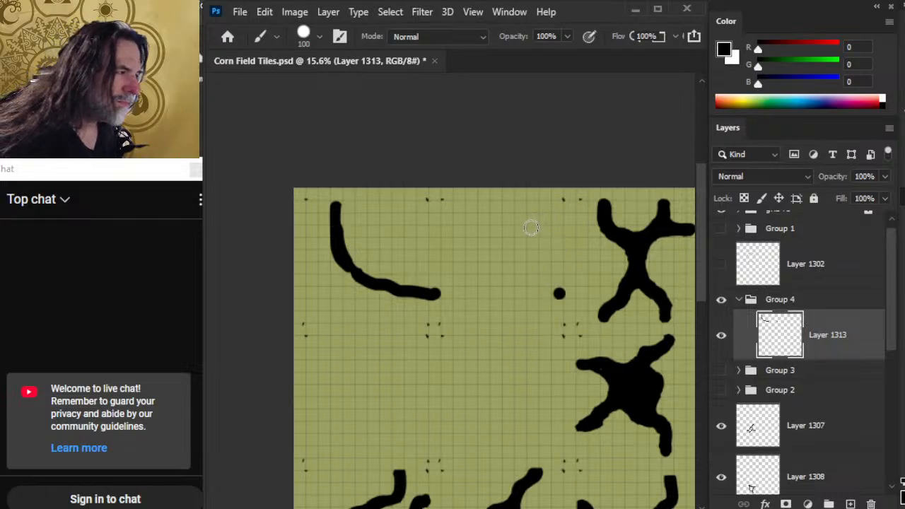
{"action": "left_click_drag", "start_coordinate": [533, 207], "coordinate": [530, 223]}
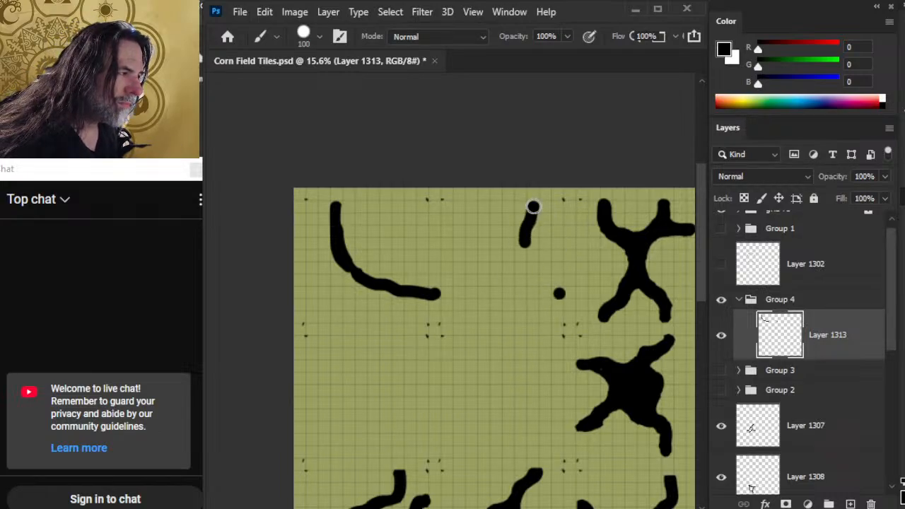
{"action": "key", "text": "ctrl+z"}
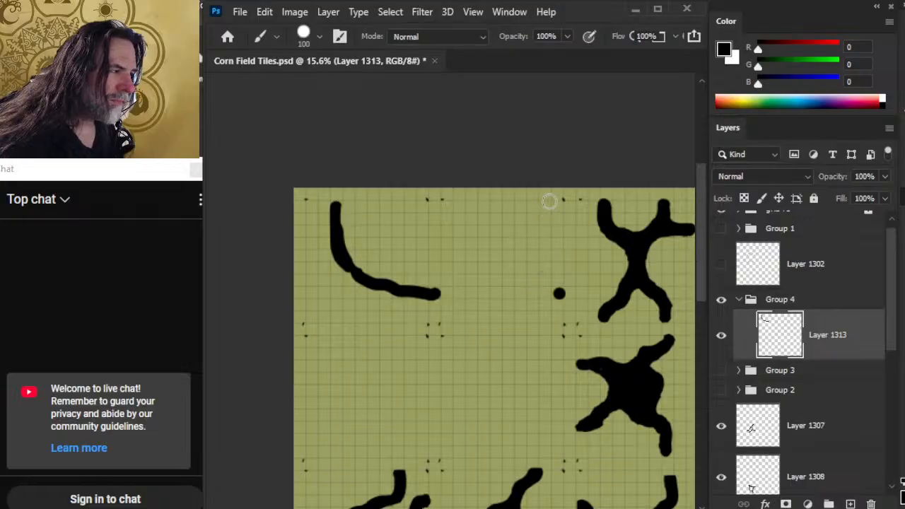
{"action": "mouse_move", "coordinate": [545, 205]}
{"action": "left_mouse_down"}
{"action": "mouse_move", "coordinate": [528, 244]}
{"action": "mouse_move", "coordinate": [538, 281]}
{"action": "left_mouse_up"}
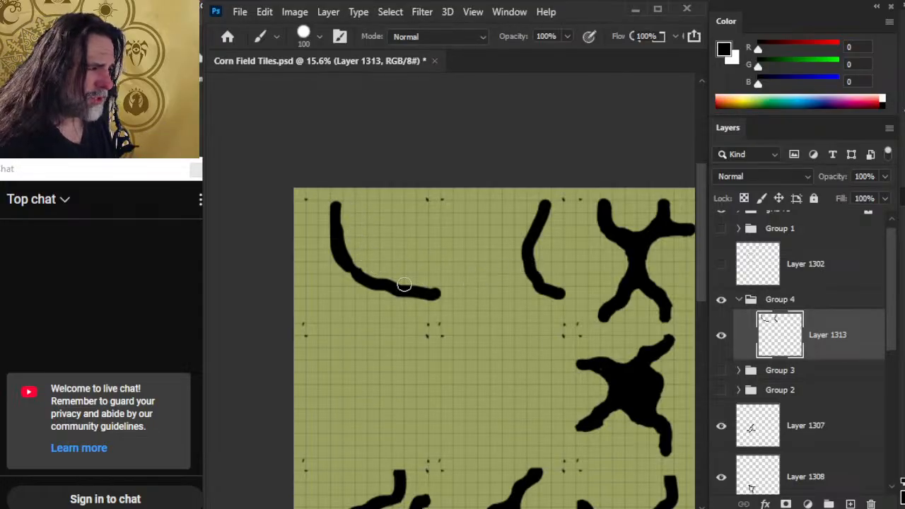
{"action": "key", "text": "e"}
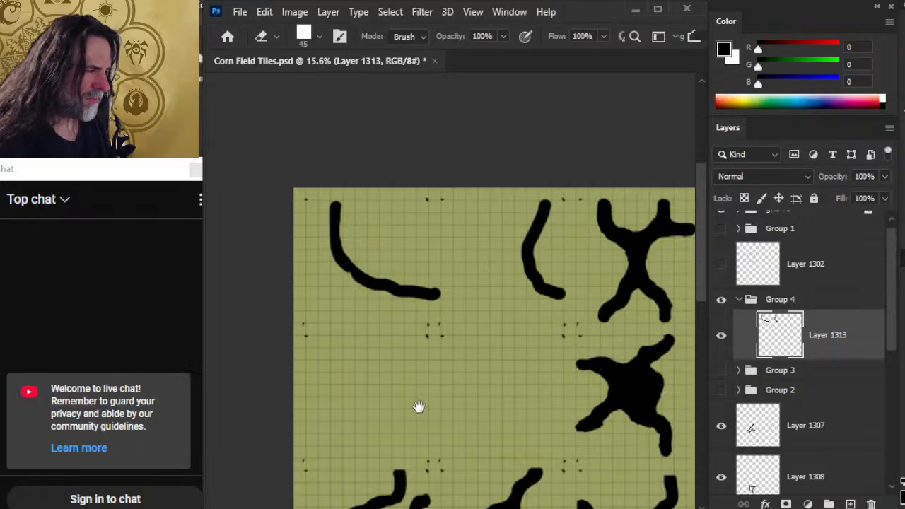
Step: Paint a C-shaped black path in the tile below the first, with both ends at the tile's right edge
{"action": "left_click_drag", "start_coordinate": [418, 404], "coordinate": [460, 277]}
{"action": "key", "text": "b"}
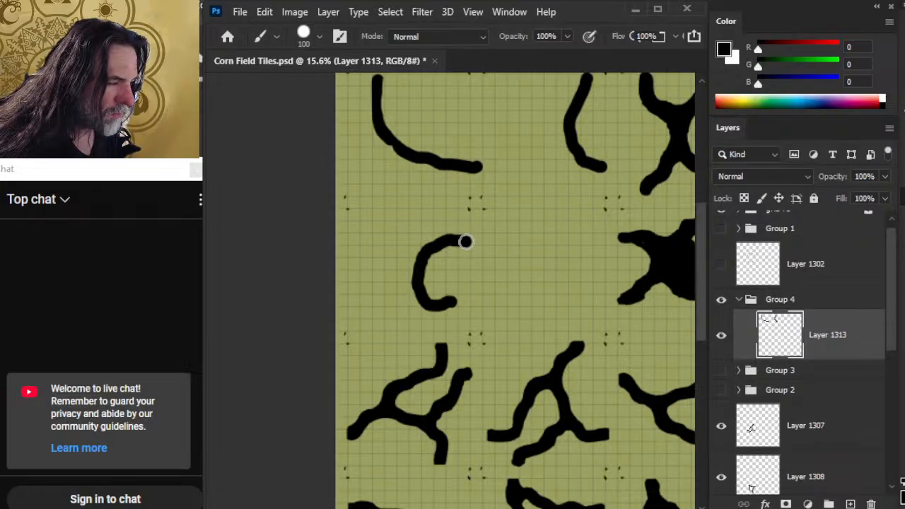
{"action": "mouse_move", "coordinate": [459, 302]}
{"action": "left_mouse_down"}
{"action": "mouse_move", "coordinate": [419, 294]}
{"action": "mouse_move", "coordinate": [444, 306]}
{"action": "left_mouse_up"}
Step: Erase the lower bend of the C-shaped path with a round 45 px eraser and repaint it as an even curve
{"action": "key", "text": "e"}
{"action": "right_click", "coordinate": [413, 297]}
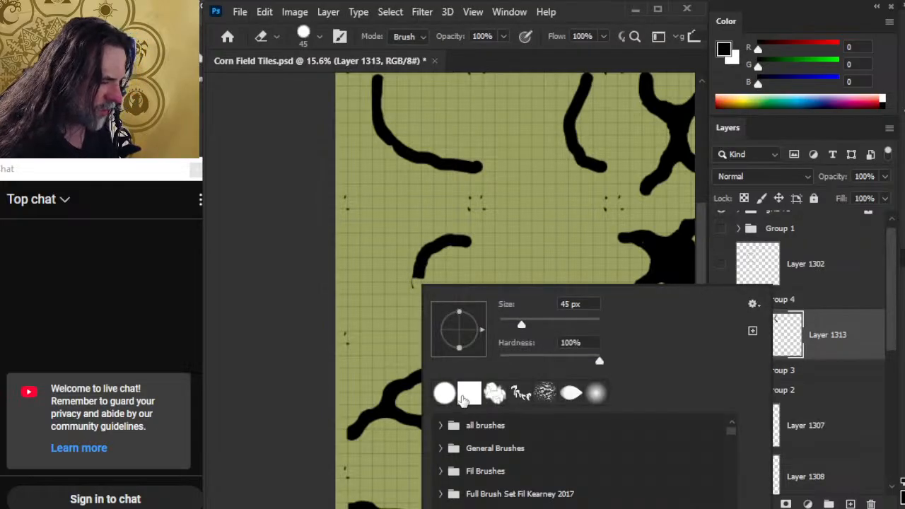
{"action": "left_click", "coordinate": [466, 393]}
{"action": "key", "text": "Return"}
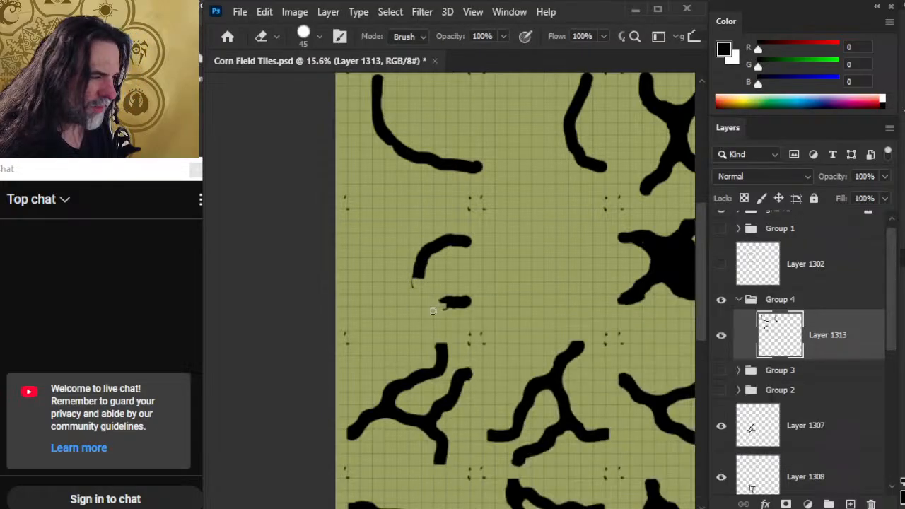
{"action": "left_click", "coordinate": [416, 270]}
{"action": "key", "text": "b"}
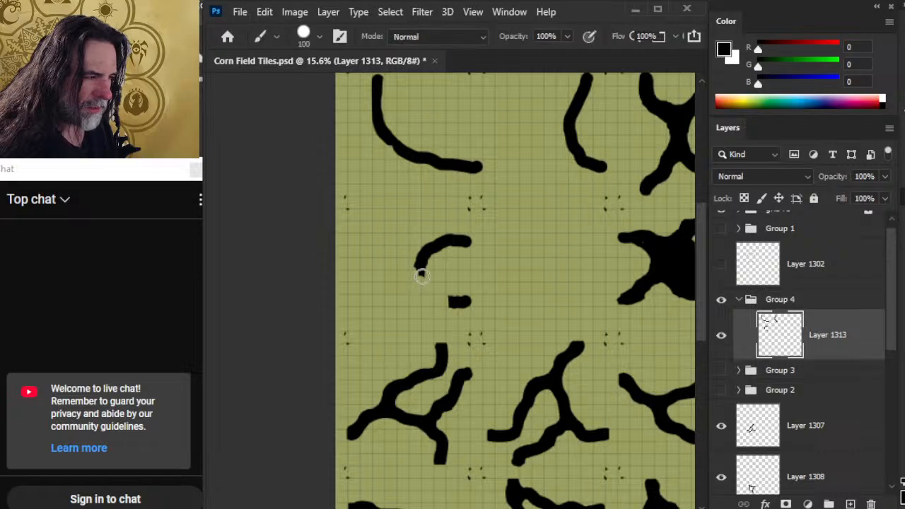
{"action": "mouse_move", "coordinate": [421, 267]}
{"action": "left_mouse_down"}
{"action": "mouse_move", "coordinate": [423, 288]}
{"action": "mouse_move", "coordinate": [454, 303]}
{"action": "left_mouse_up"}
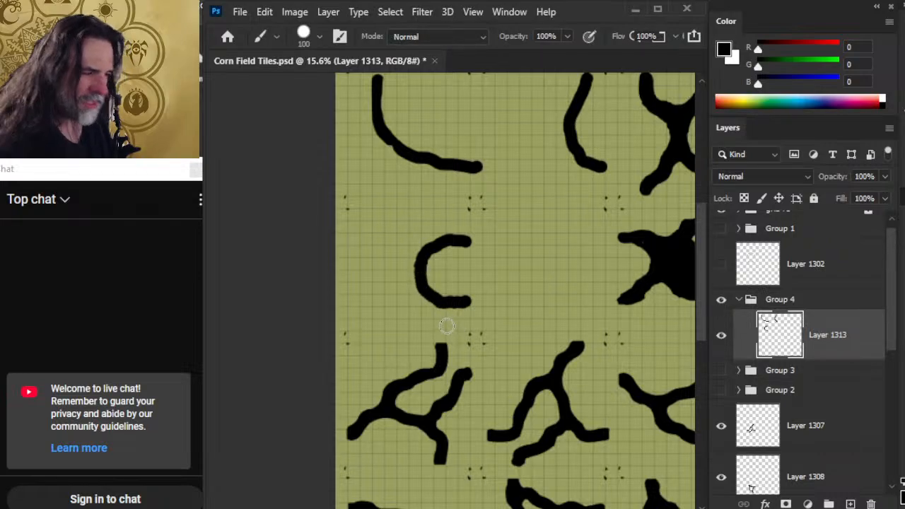
Step: Touch up the upper end of the C-shaped path with brush and eraser, leaving the brush size at 100 px
{"action": "key", "text": "e"}
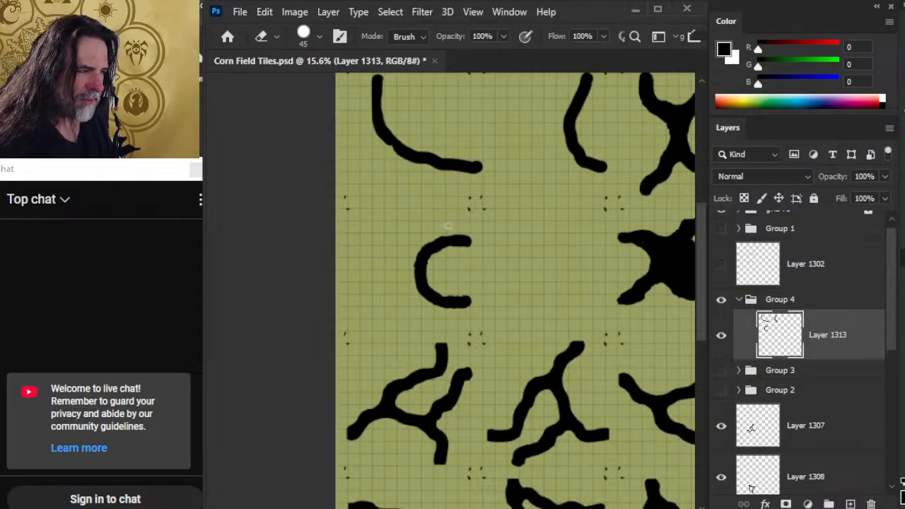
{"action": "key", "text": "b"}
{"action": "key", "text": "e"}
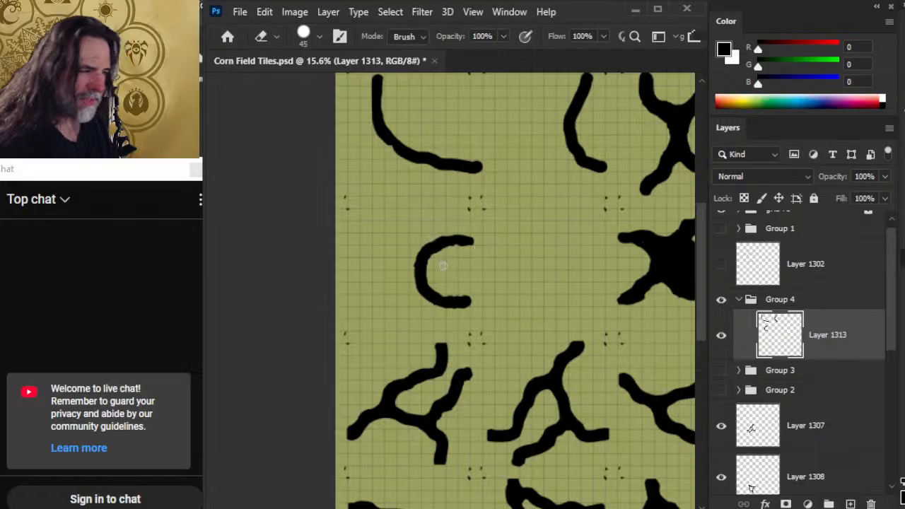
{"action": "key", "text": "b"}
{"action": "key", "text": "bracketleft"}
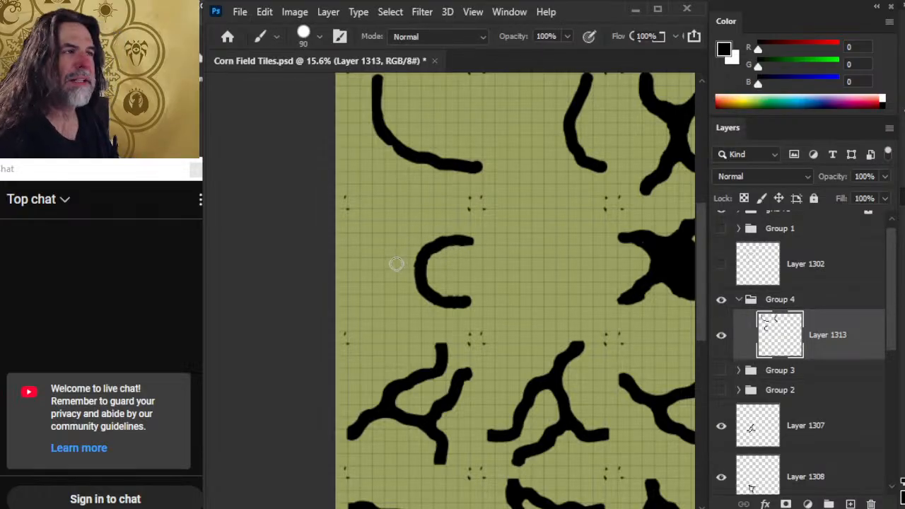
{"action": "key", "text": "bracketright"}
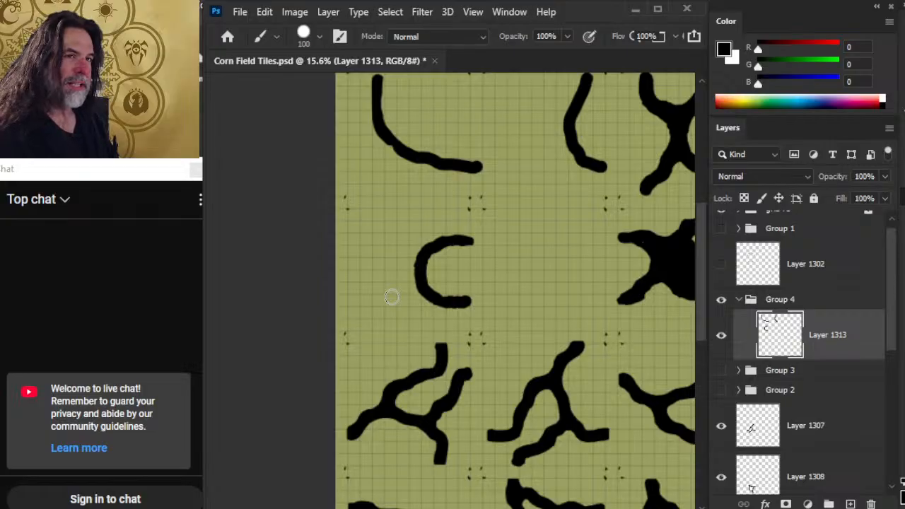
{"action": "left_click_drag", "start_coordinate": [516, 364], "coordinate": [462, 366]}
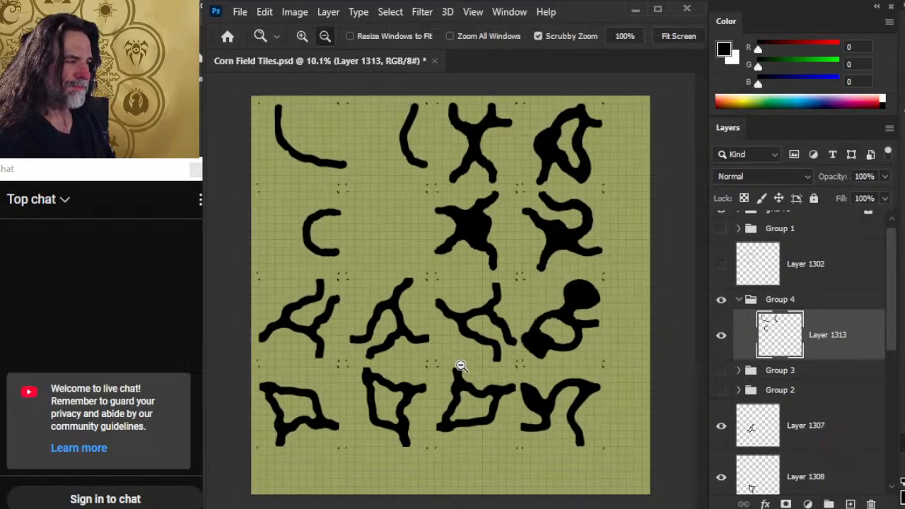
{"action": "left_click_drag", "start_coordinate": [314, 205], "coordinate": [355, 224]}
{"action": "left_click_drag", "start_coordinate": [435, 312], "coordinate": [556, 337]}
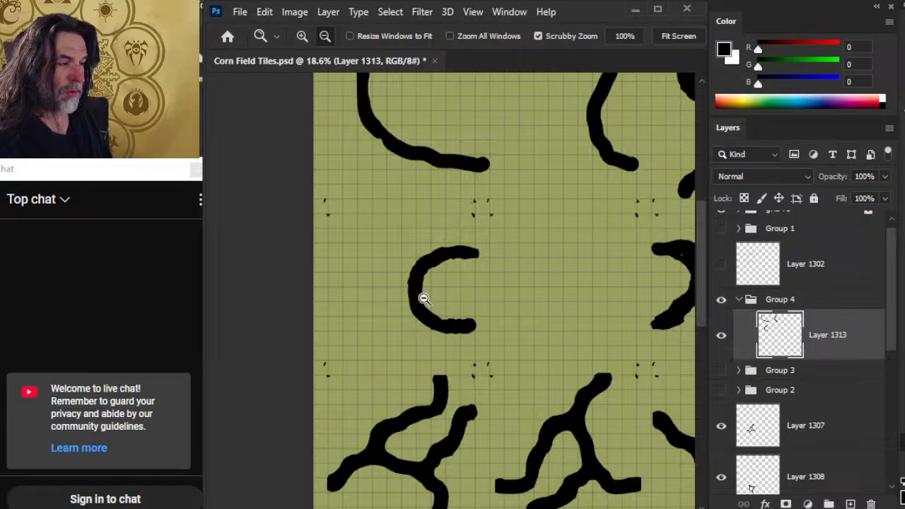
{"action": "left_click_drag", "start_coordinate": [498, 250], "coordinate": [434, 360]}
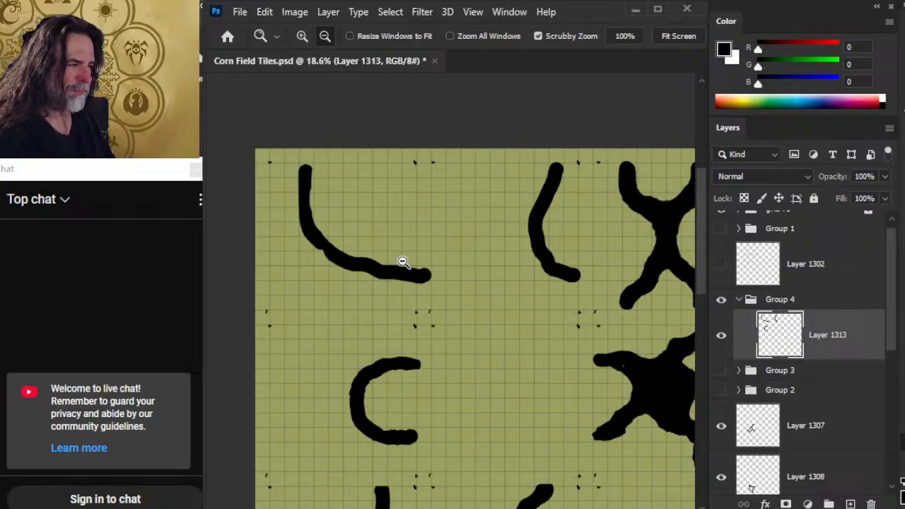
Step: Put Layer 1307 and the path layers below it, down to the one above Layer 1305, into a new group
{"action": "left_click", "coordinate": [797, 429]}
{"action": "left_click_drag", "start_coordinate": [892, 324], "coordinate": [880, 364]}
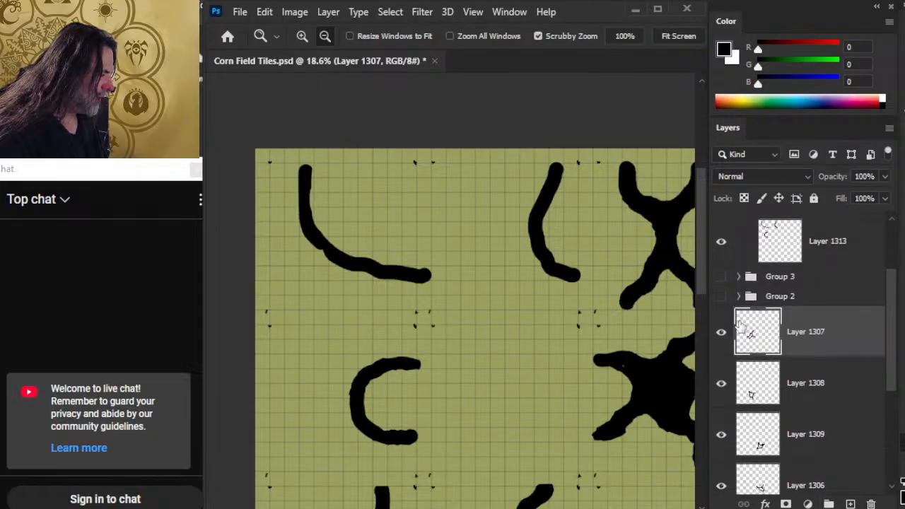
{"action": "left_click", "coordinate": [719, 337]}
{"action": "left_click", "coordinate": [720, 337]}
{"action": "left_click", "coordinate": [720, 336]}
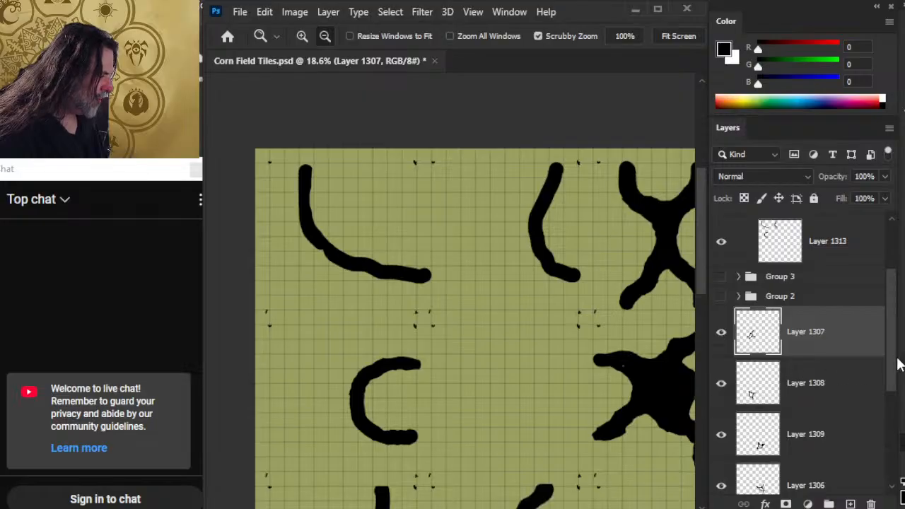
{"action": "left_click_drag", "start_coordinate": [895, 362], "coordinate": [884, 423]}
{"action": "key", "text": "ctrl+g"}
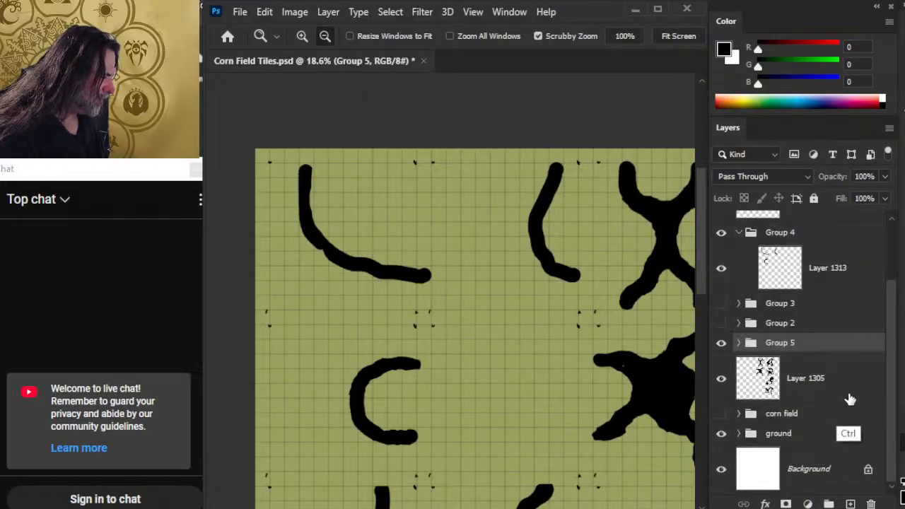
Step: Put Layer 1305 into its own new group and collapse that group
{"action": "left_click", "coordinate": [807, 388]}
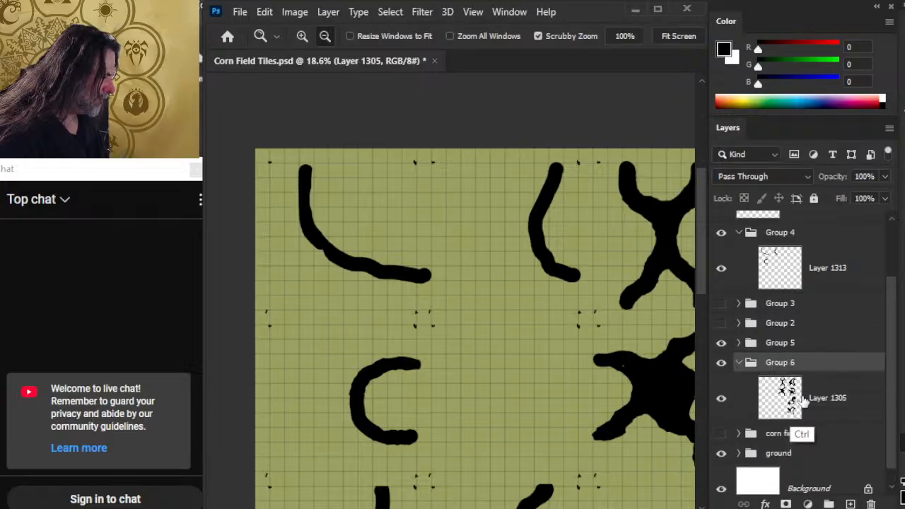
{"action": "key", "text": "ctrl+g"}
{"action": "left_click", "coordinate": [738, 366]}
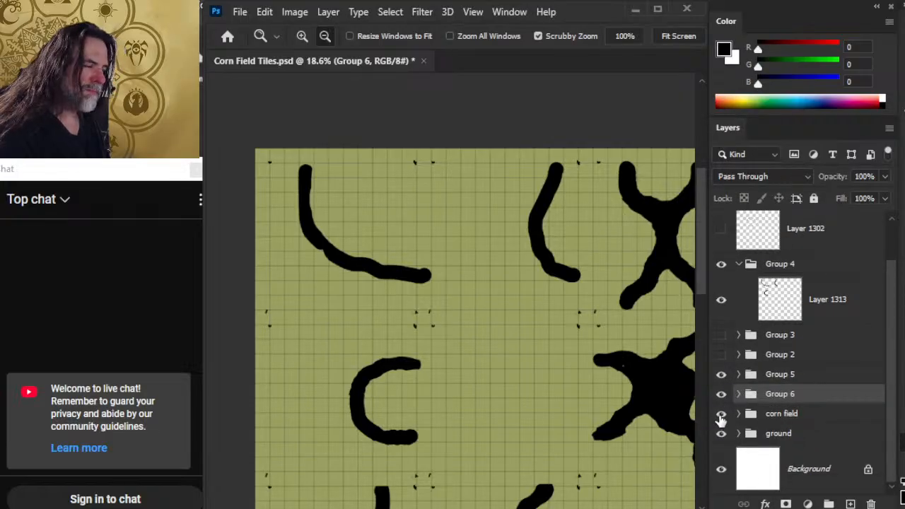
Step: Hide Group 6 and Group 5, and toggle Layer 1313 off and on to check its contents
{"action": "left_click", "coordinate": [722, 396]}
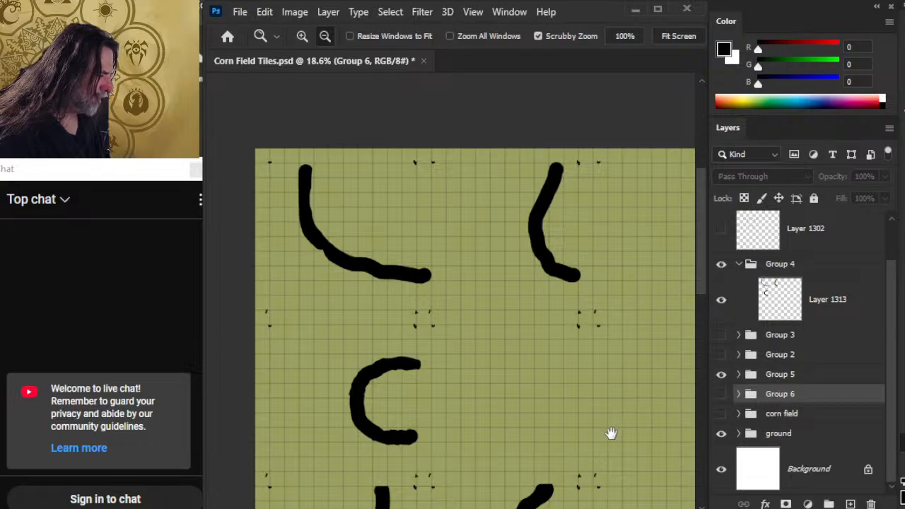
{"action": "left_click_drag", "start_coordinate": [610, 433], "coordinate": [534, 309]}
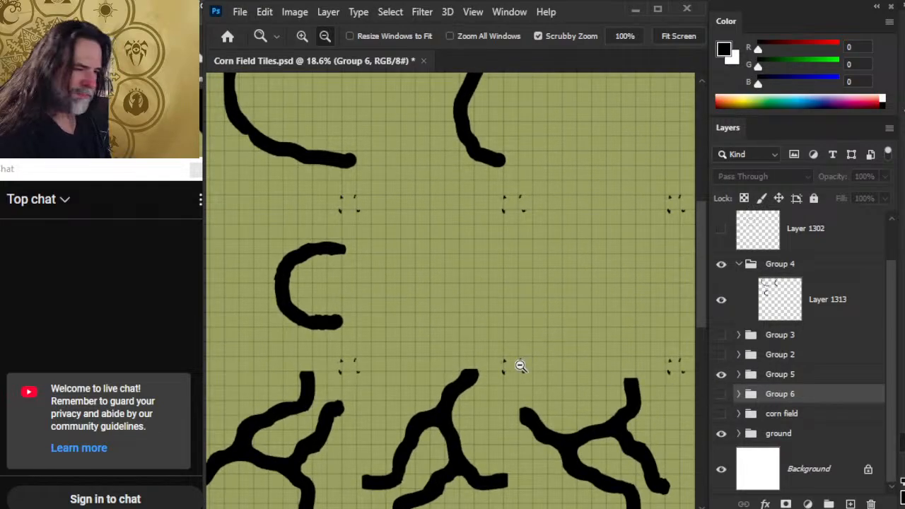
{"action": "left_click", "coordinate": [722, 375]}
{"action": "left_click_drag", "start_coordinate": [615, 396], "coordinate": [550, 384]}
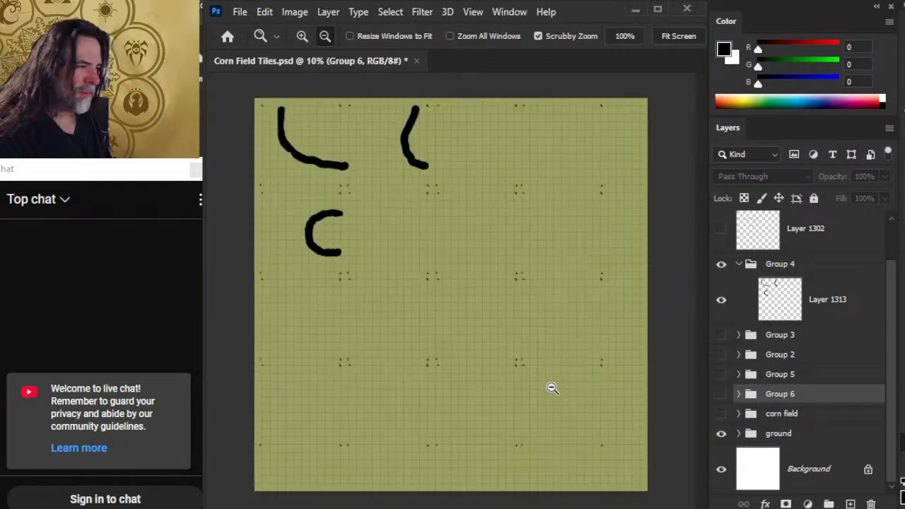
{"action": "left_click", "coordinate": [722, 300]}
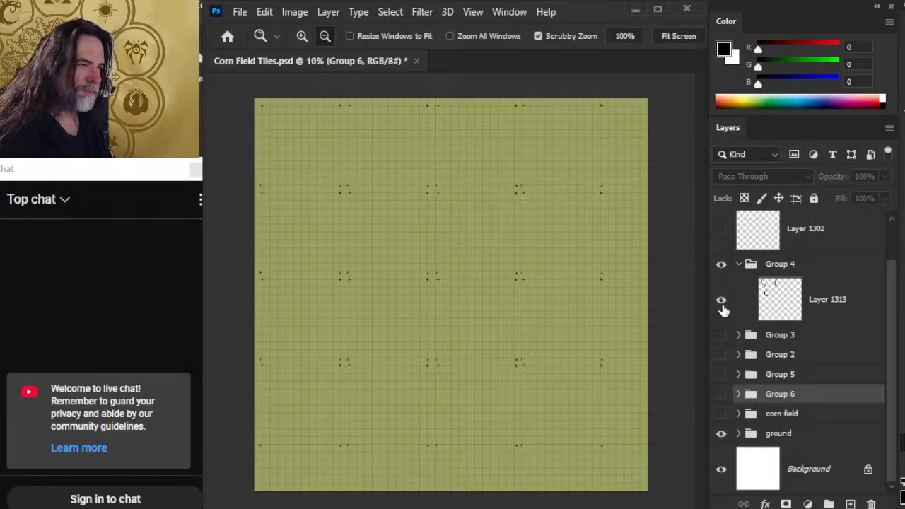
{"action": "left_click", "coordinate": [722, 301]}
Step: Lasso the C-shaped path on Layer 1313 and move it two tiles down in the same column
{"action": "left_click", "coordinate": [838, 303]}
{"action": "key", "text": "l"}
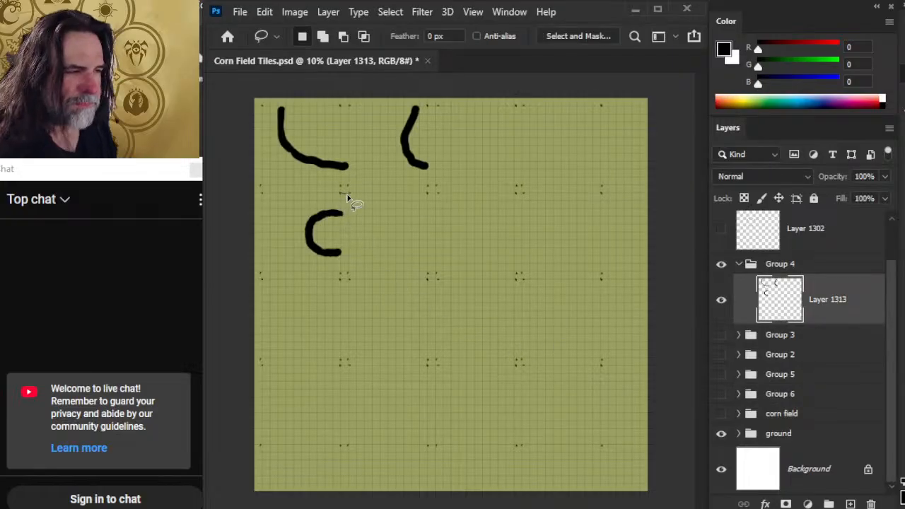
{"action": "left_click_drag", "start_coordinate": [347, 198], "coordinate": [348, 201]}
{"action": "key", "text": "v"}
{"action": "mouse_move", "coordinate": [340, 257]}
{"action": "left_mouse_down"}
{"action": "mouse_move", "coordinate": [326, 327]}
{"action": "mouse_move", "coordinate": [338, 418]}
{"action": "left_mouse_up"}
Step: Lasso the second tile's curved path, move it into the tile below the first, and deselect it
{"action": "key", "text": "l"}
{"action": "mouse_move", "coordinate": [437, 105]}
{"action": "left_mouse_down"}
{"action": "mouse_move", "coordinate": [383, 166]}
{"action": "mouse_move", "coordinate": [457, 135]}
{"action": "mouse_move", "coordinate": [376, 269]}
{"action": "mouse_move", "coordinate": [324, 262]}
{"action": "mouse_move", "coordinate": [325, 239]}
{"action": "left_mouse_up"}
{"action": "key", "text": "v"}
{"action": "key", "text": "ctrl+space"}
{"action": "mouse_move", "coordinate": [304, 215]}
{"action": "left_mouse_down"}
{"action": "mouse_move", "coordinate": [354, 228]}
{"action": "mouse_move", "coordinate": [402, 276]}
{"action": "mouse_move", "coordinate": [384, 281]}
{"action": "left_mouse_up"}
{"action": "key", "text": "ctrl+d"}
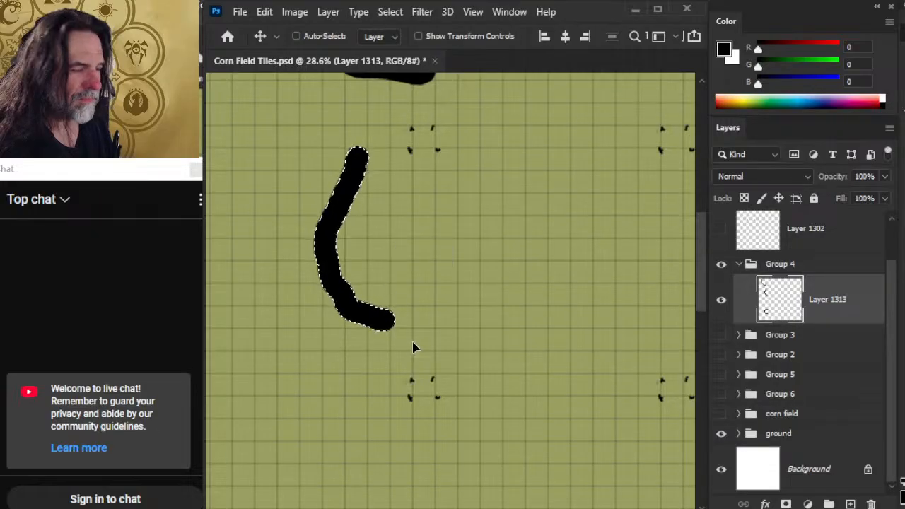
Step: Extend the lower end of the moved curved path with the black brush to the tile's right edge
{"action": "key", "text": "l"}
{"action": "key", "text": "b"}
{"action": "left_click_drag", "start_coordinate": [384, 317], "coordinate": [414, 320]}
Step: Erase the part of the first tile's path that extends past the tile's right edge
{"action": "key", "text": "alt+space"}
{"action": "left_click_drag", "start_coordinate": [461, 350], "coordinate": [357, 322]}
{"action": "left_click_drag", "start_coordinate": [433, 237], "coordinate": [434, 333]}
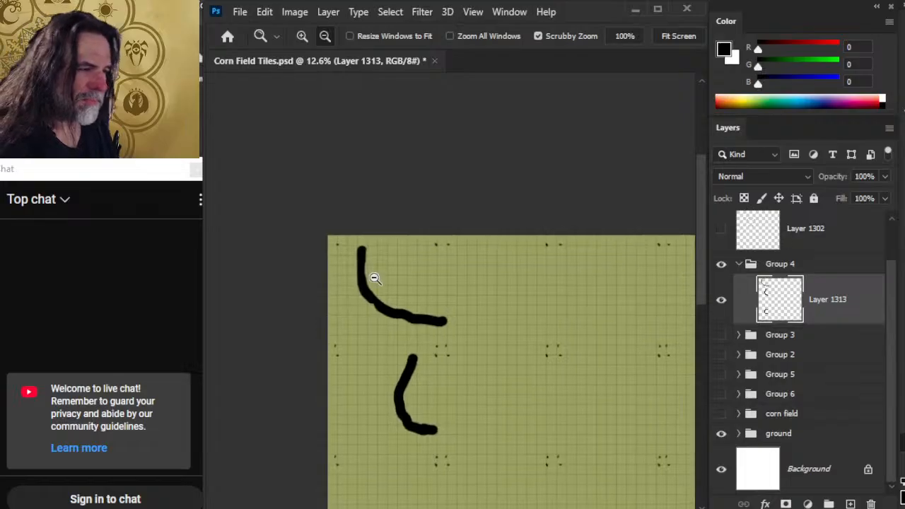
{"action": "left_click_drag", "start_coordinate": [375, 276], "coordinate": [385, 247]}
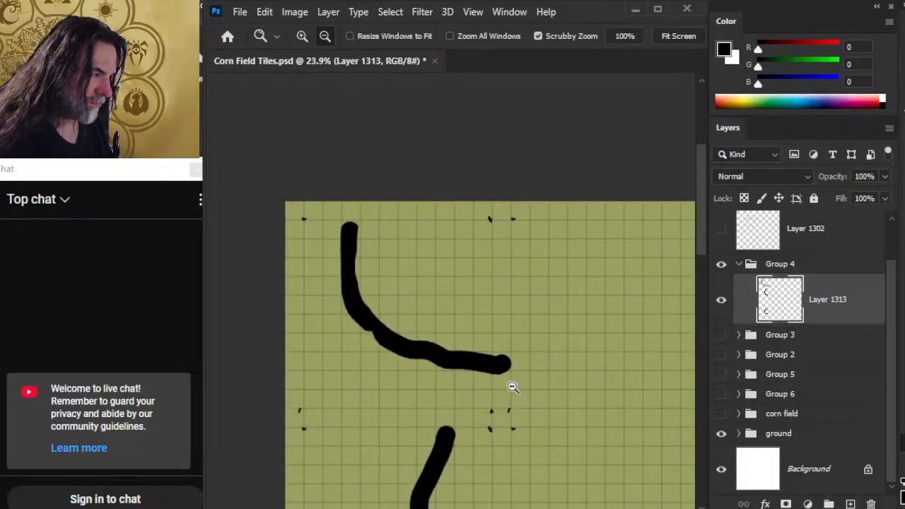
{"action": "key", "text": "e"}
{"action": "mouse_move", "coordinate": [515, 378]}
{"action": "left_mouse_down"}
{"action": "mouse_move", "coordinate": [515, 350]}
{"action": "mouse_move", "coordinate": [502, 375]}
{"action": "left_mouse_up"}
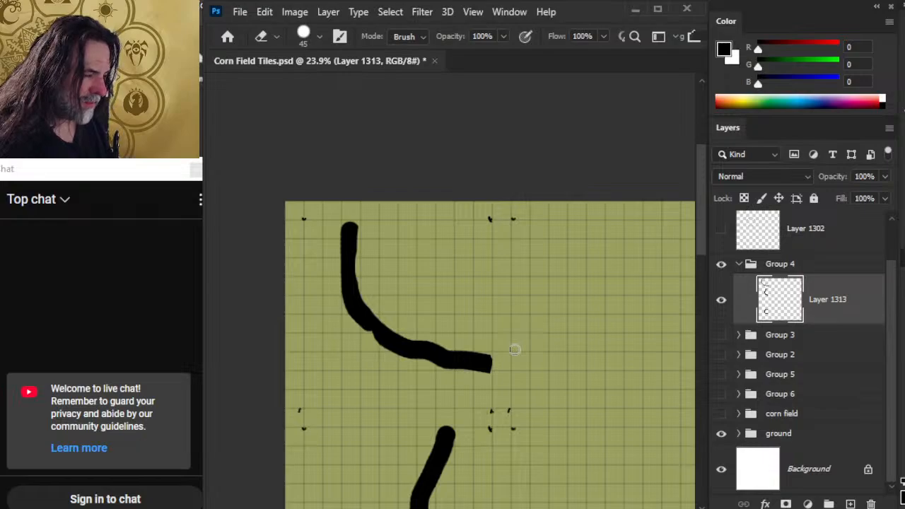
Step: Nudge the paths on Layer 1313 slightly left so the C-shaped path's upper end meets the tile's right edge
{"action": "key", "text": "space"}
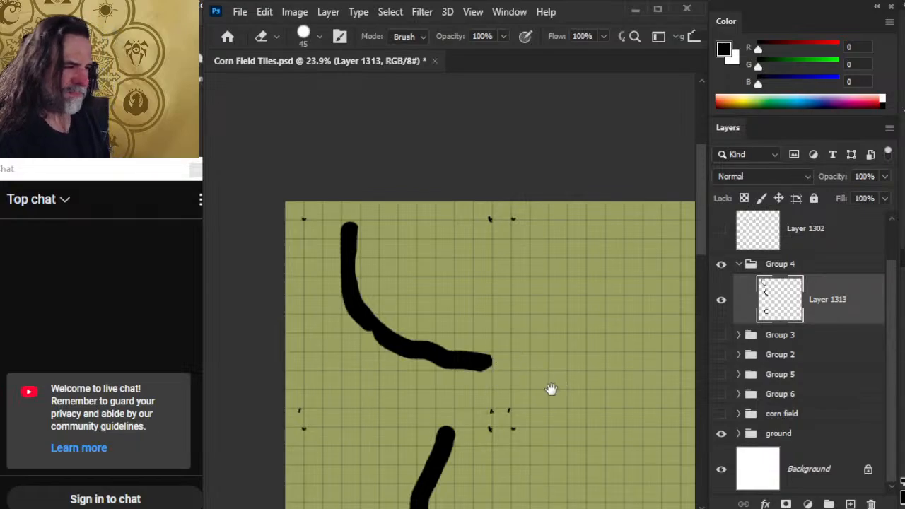
{"action": "mouse_move", "coordinate": [554, 410]}
{"action": "left_mouse_down"}
{"action": "mouse_move", "coordinate": [511, 303]}
{"action": "mouse_move", "coordinate": [462, 311]}
{"action": "left_mouse_up"}
{"action": "key", "text": "alt+space"}
{"action": "key", "text": "alt+space"}
{"action": "mouse_move", "coordinate": [501, 390]}
{"action": "left_mouse_down"}
{"action": "mouse_move", "coordinate": [492, 348]}
{"action": "mouse_move", "coordinate": [461, 343]}
{"action": "mouse_move", "coordinate": [464, 353]}
{"action": "left_mouse_up"}
{"action": "mouse_move", "coordinate": [317, 426]}
{"action": "left_mouse_down"}
{"action": "mouse_move", "coordinate": [381, 422]}
{"action": "mouse_move", "coordinate": [404, 394]}
{"action": "left_mouse_up"}
{"action": "key", "text": "v"}
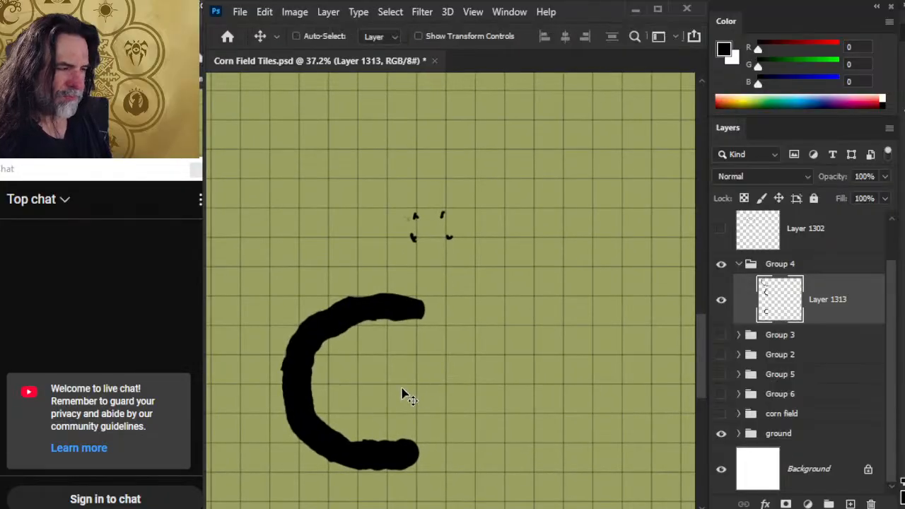
{"action": "left_click_drag", "start_coordinate": [389, 331], "coordinate": [384, 334]}
Step: Extend the C-shaped path's lower end to the tile's right edge with the black brush and trim it with the eraser
{"action": "key", "text": "space"}
{"action": "left_click_drag", "start_coordinate": [455, 437], "coordinate": [487, 306]}
{"action": "key", "text": "e"}
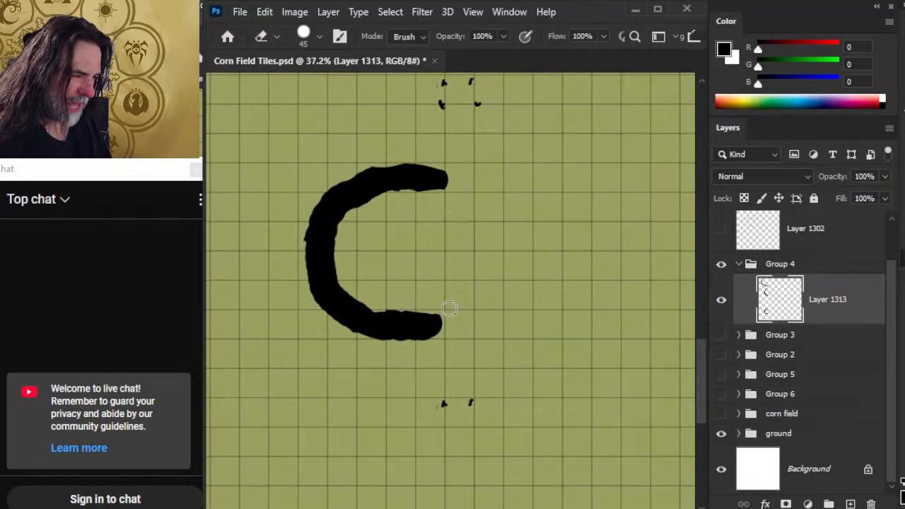
{"action": "key", "text": "b"}
{"action": "left_click_drag", "start_coordinate": [435, 324], "coordinate": [424, 321]}
{"action": "key", "text": "e"}
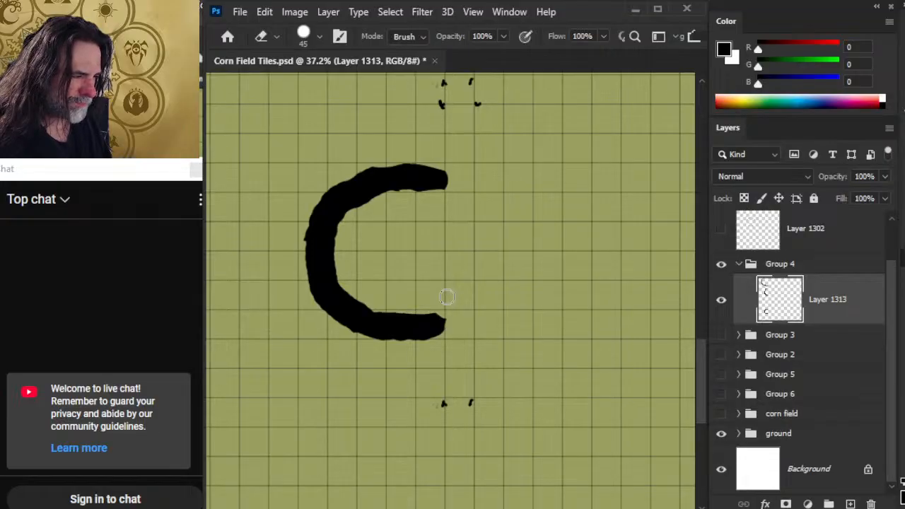
{"action": "key", "text": "b"}
{"action": "key", "text": "alt+space"}
{"action": "left_click_drag", "start_coordinate": [503, 408], "coordinate": [444, 400]}
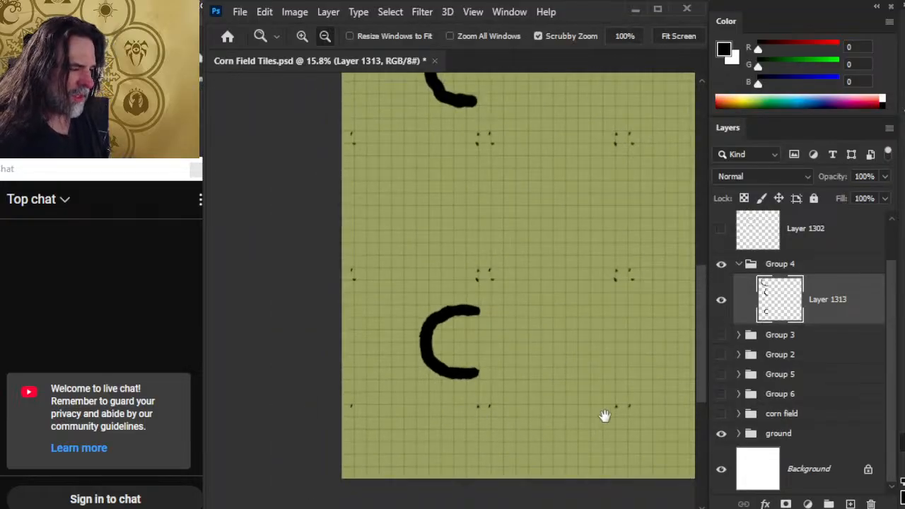
{"action": "left_click_drag", "start_coordinate": [605, 416], "coordinate": [538, 439]}
{"action": "key", "text": "alt+space"}
{"action": "left_click_drag", "start_coordinate": [538, 380], "coordinate": [464, 318]}
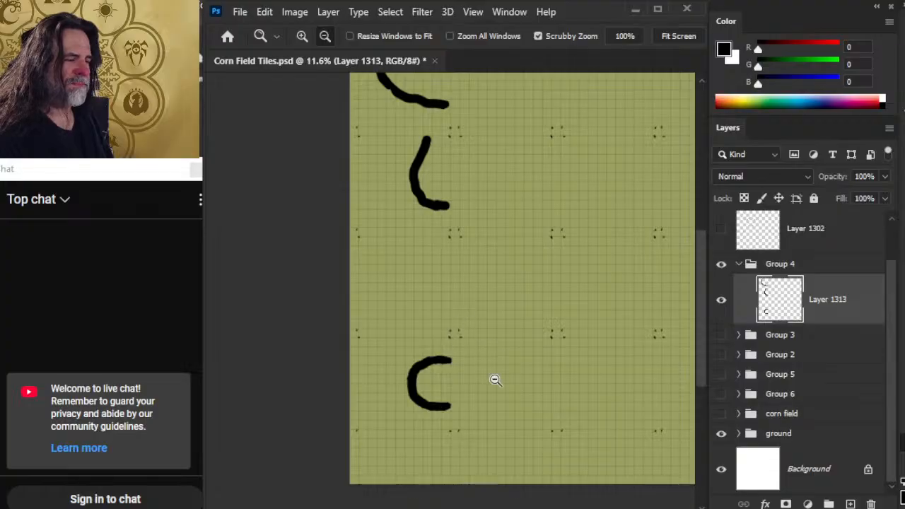
{"action": "key", "text": "v"}
{"action": "mouse_move", "coordinate": [473, 425]}
{"action": "left_mouse_down"}
{"action": "mouse_move", "coordinate": [477, 324]}
{"action": "mouse_move", "coordinate": [478, 350]}
{"action": "left_mouse_up"}
{"action": "key", "text": "ctrl+z"}
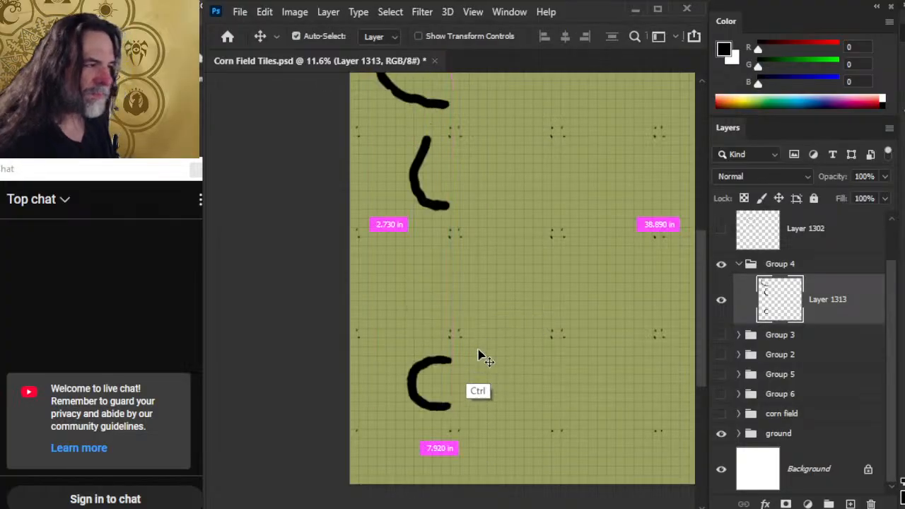
Step: Lasso the C-shaped path in the bottom-row tile and cut and paste it onto its own layer
{"action": "key", "text": "l"}
{"action": "mouse_move", "coordinate": [470, 439]}
{"action": "left_mouse_down"}
{"action": "mouse_move", "coordinate": [460, 338]}
{"action": "mouse_move", "coordinate": [494, 379]}
{"action": "left_mouse_up"}
{"action": "key", "text": "ctrl+x"}
{"action": "key", "text": "ctrl+v"}
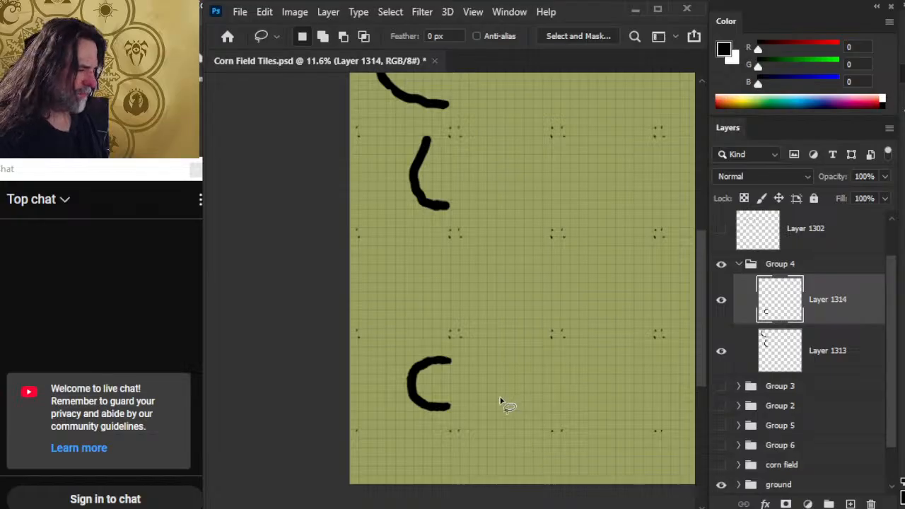
Step: Paste a second C-shaped path into the next tile, rotate it -90°, and align its open ends with the tile's top edge
{"action": "key", "text": "ctrl+v"}
{"action": "key", "text": "v"}
{"action": "left_click_drag", "start_coordinate": [531, 368], "coordinate": [532, 453]}
{"action": "right_click", "coordinate": [539, 382]}
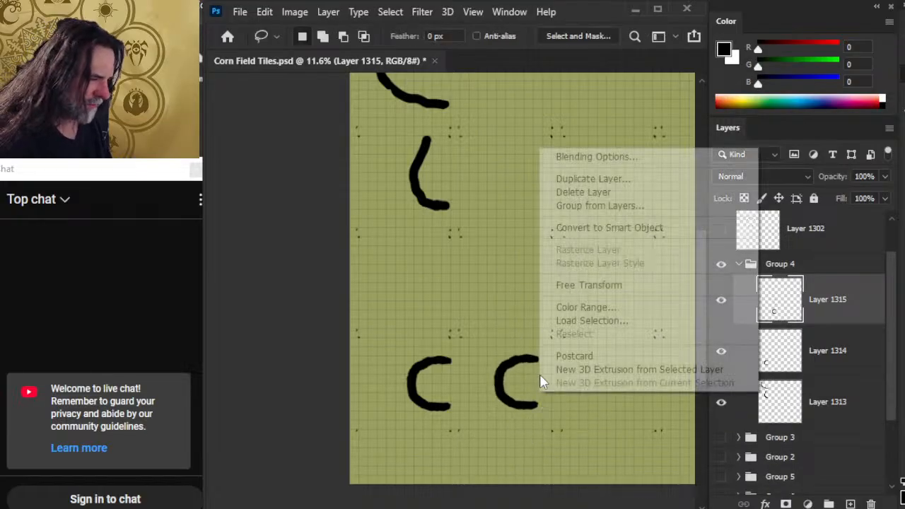
{"action": "left_click", "coordinate": [610, 287]}
{"action": "left_click_drag", "start_coordinate": [610, 293], "coordinate": [446, 312]}
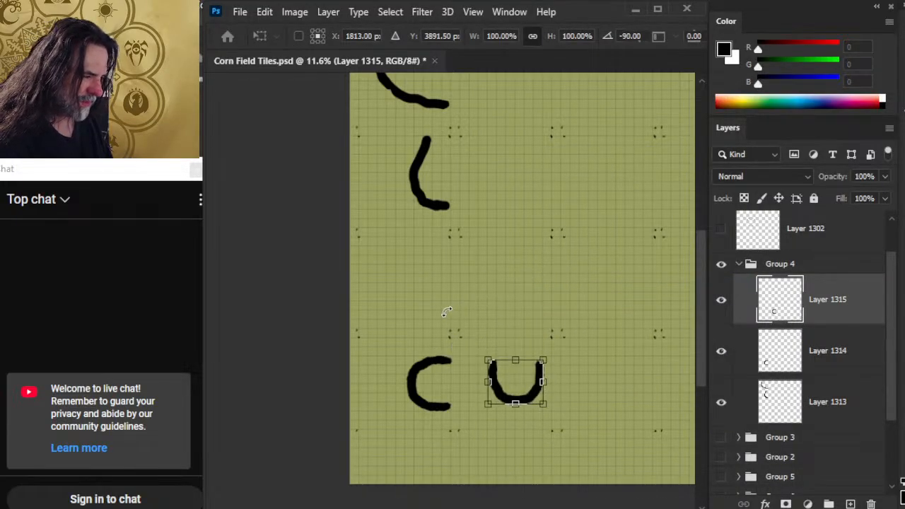
{"action": "key", "text": "Return"}
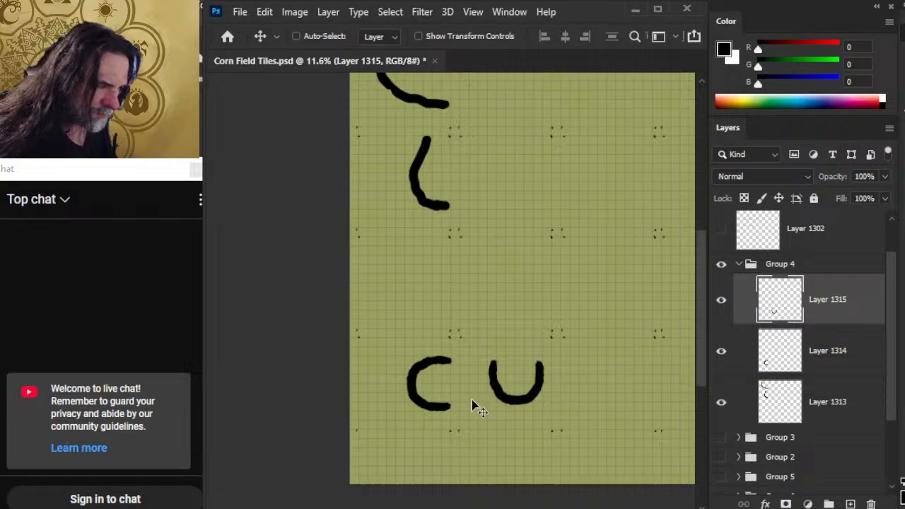
{"action": "left_click_drag", "start_coordinate": [540, 423], "coordinate": [625, 453]}
Step: Paste another C-shaped path into the bottom row's third tile, rotate it 180°, and align its open ends with the tile's left edge
{"action": "key", "text": "ctrl+v"}
{"action": "key", "text": "m"}
{"action": "right_click", "coordinate": [630, 377]}
{"action": "left_click", "coordinate": [651, 265]}
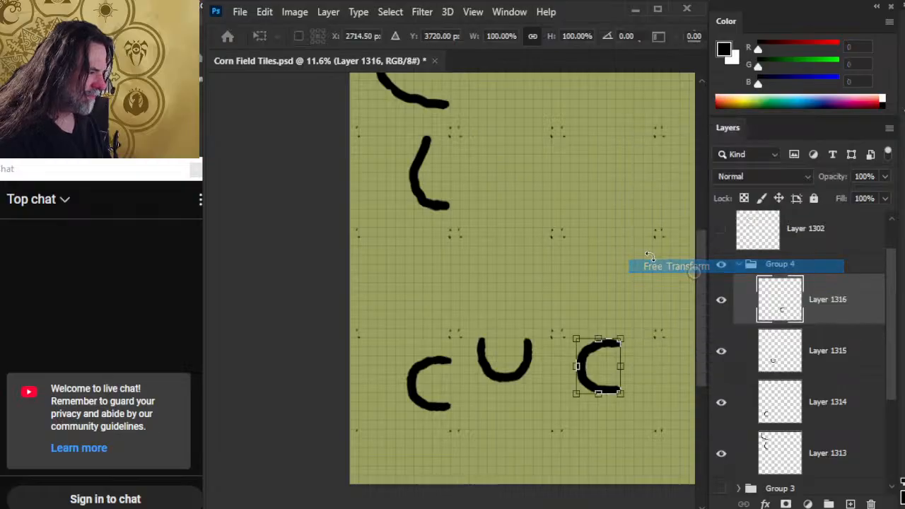
{"action": "left_click_drag", "start_coordinate": [630, 329], "coordinate": [603, 432]}
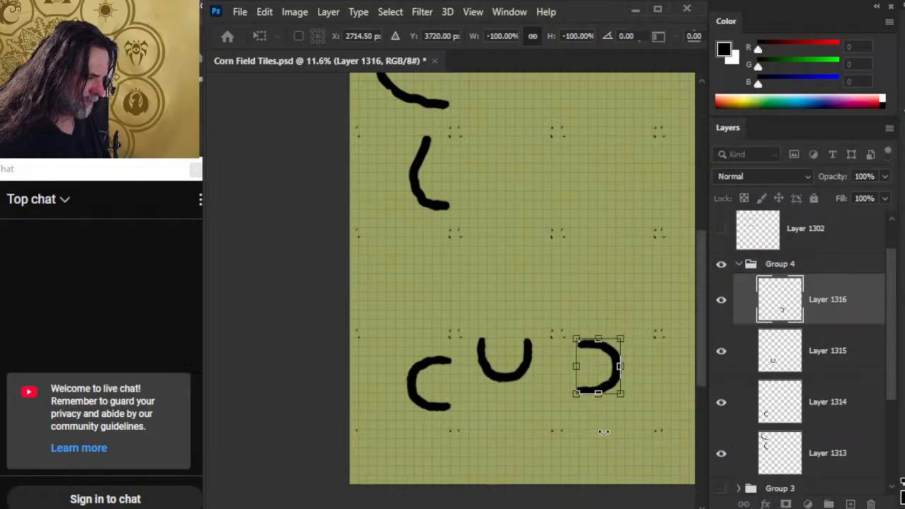
{"action": "key", "text": "Return"}
{"action": "left_click_drag", "start_coordinate": [493, 319], "coordinate": [391, 230]}
{"action": "key", "text": "v"}
{"action": "left_click_drag", "start_coordinate": [526, 294], "coordinate": [510, 313]}
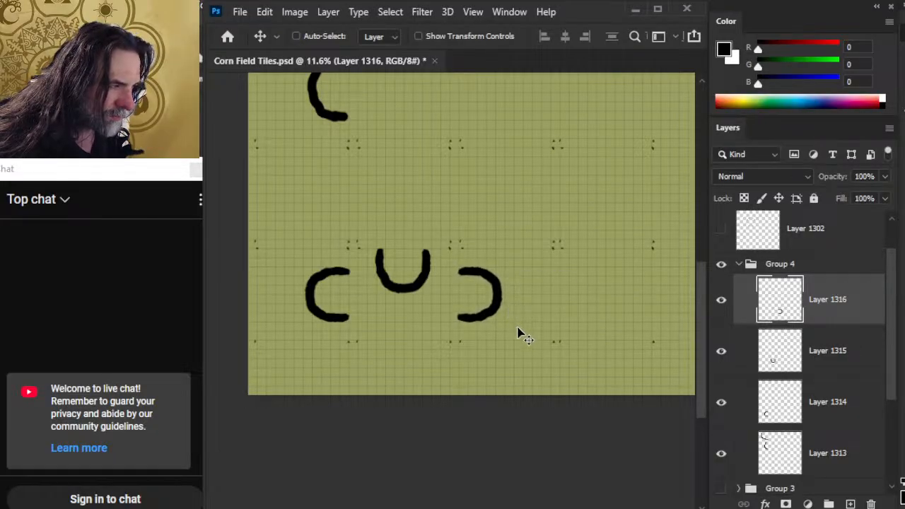
Step: Paste a C-shaped path into the bottom row's fourth tile, rotate it to open downward, and align its ends with the tile's bottom edge
{"action": "key", "text": "ctrl+v"}
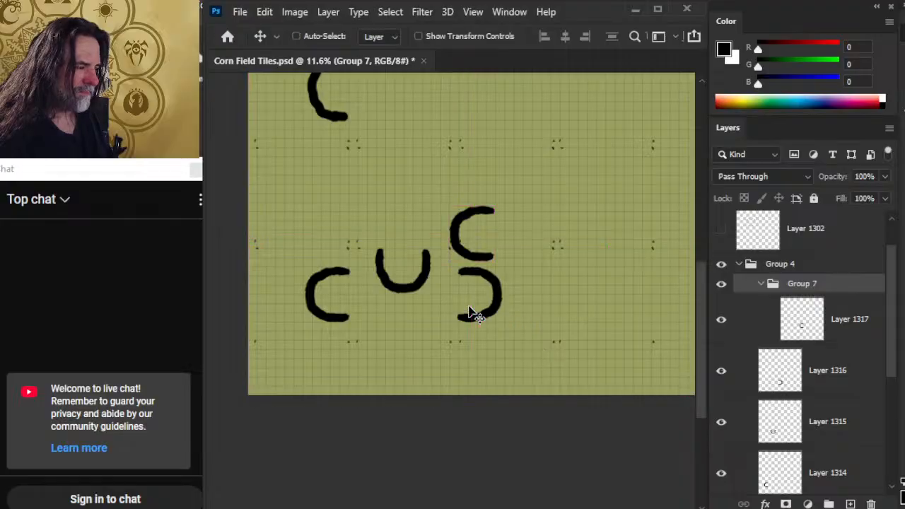
{"action": "left_click_drag", "start_coordinate": [475, 247], "coordinate": [606, 321]}
{"action": "key", "text": "l"}
{"action": "right_click", "coordinate": [615, 277]}
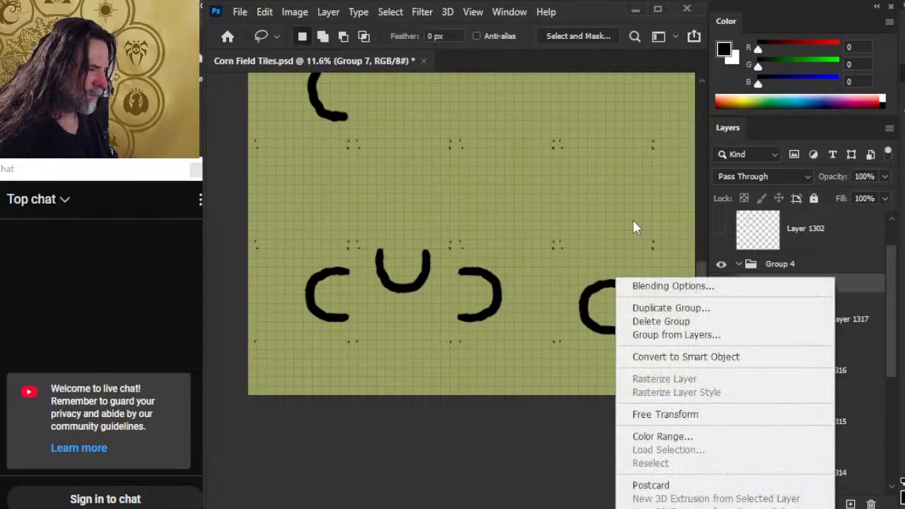
{"action": "left_click", "coordinate": [665, 415]}
{"action": "left_click_drag", "start_coordinate": [566, 237], "coordinate": [671, 290]}
{"action": "key", "text": "Return"}
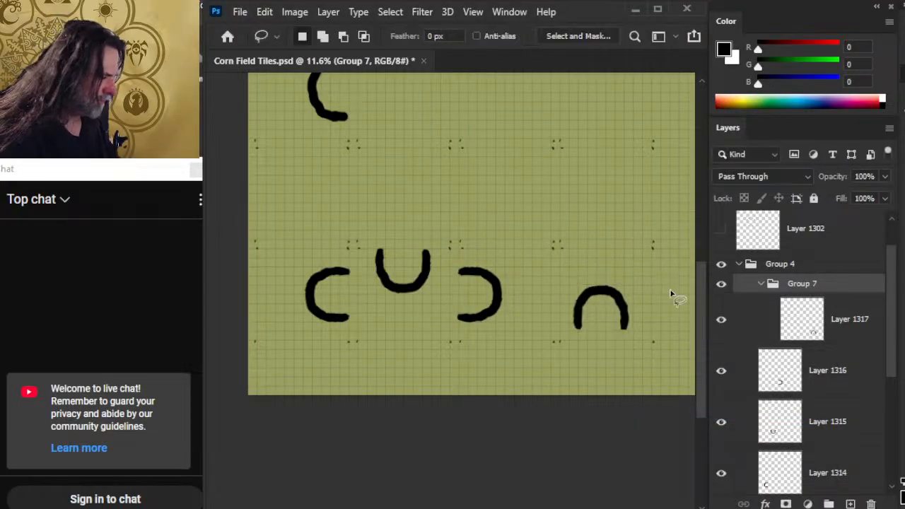
{"action": "key", "text": "v"}
{"action": "left_click_drag", "start_coordinate": [638, 374], "coordinate": [641, 387]}
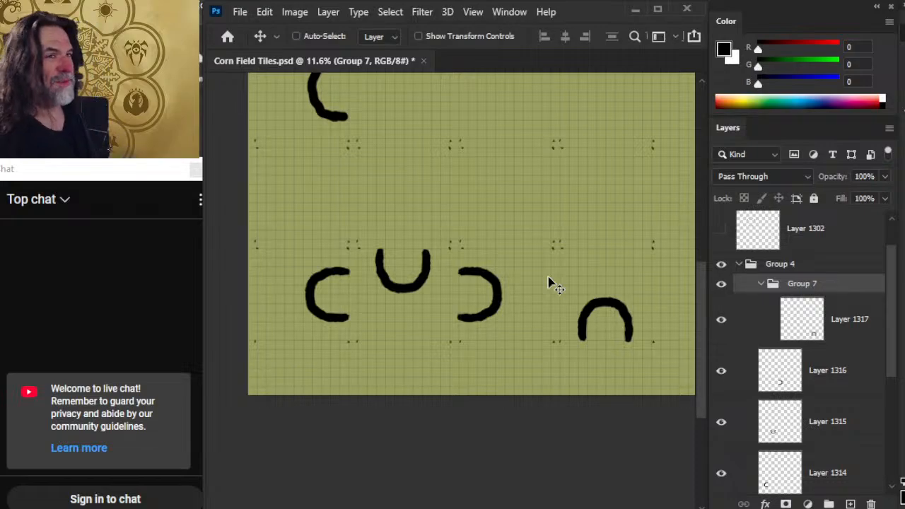
Step: Check Layers 1317, 1316 and 1315 by toggling their visibility, and ungroup Group 7
{"action": "scroll", "coordinate": [382, 326], "scroll_direction": "up", "scroll_amount": 3}
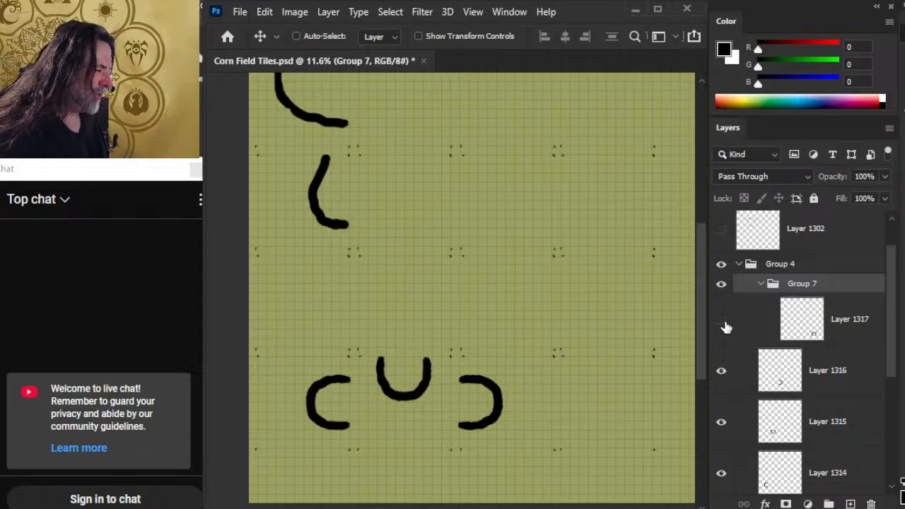
{"action": "left_click", "coordinate": [722, 323]}
{"action": "left_click", "coordinate": [721, 372]}
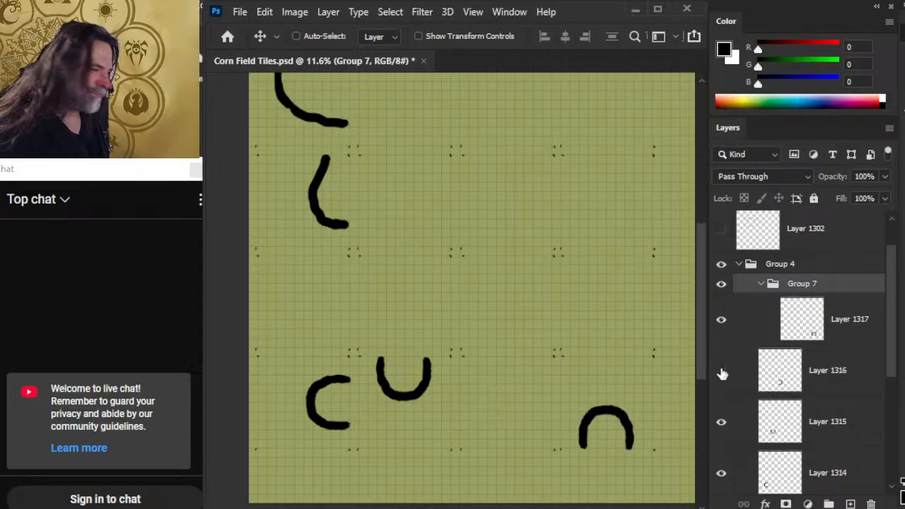
{"action": "left_click", "coordinate": [722, 372]}
{"action": "left_click", "coordinate": [722, 423]}
{"action": "left_click", "coordinate": [722, 423]}
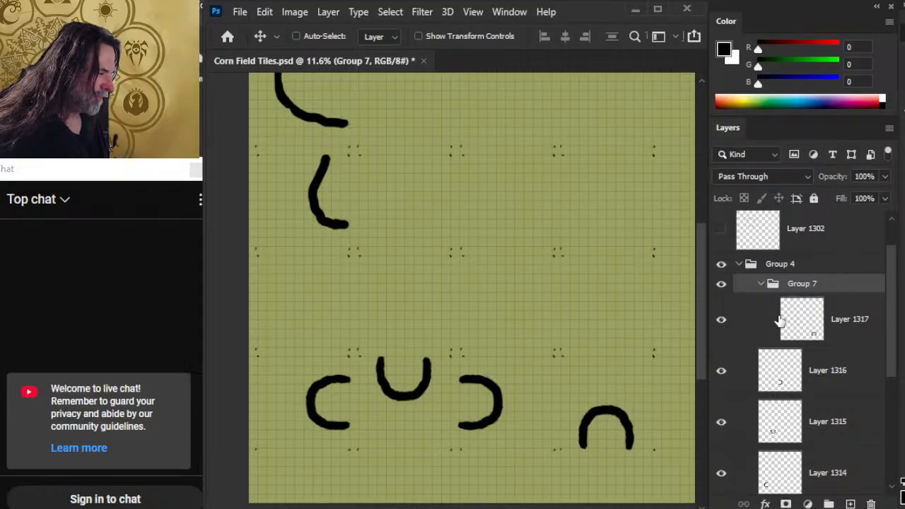
{"action": "right_click", "coordinate": [824, 290]}
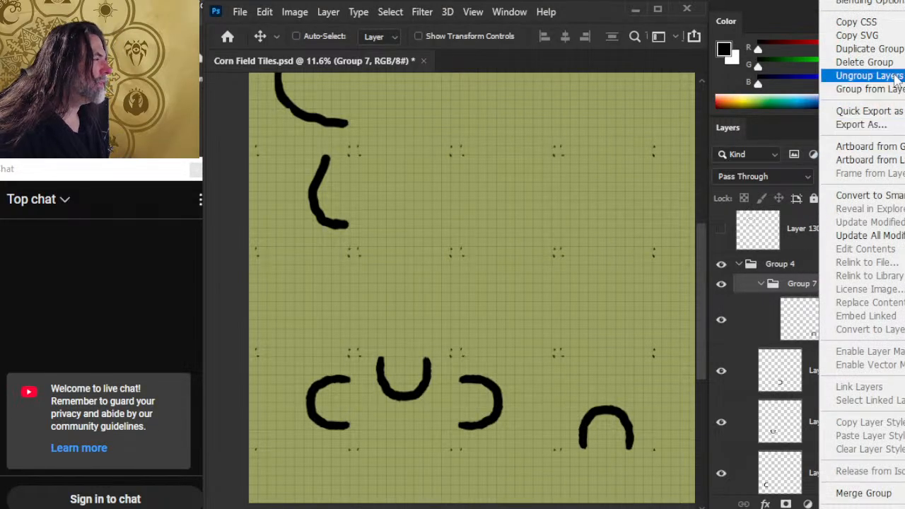
{"action": "left_click", "coordinate": [866, 76]}
Step: Check Layer 1314's content and group the four C-shaped path layers, Layer 1314 through Layer 1317
{"action": "scroll", "coordinate": [846, 380], "scroll_direction": "down", "scroll_amount": 2}
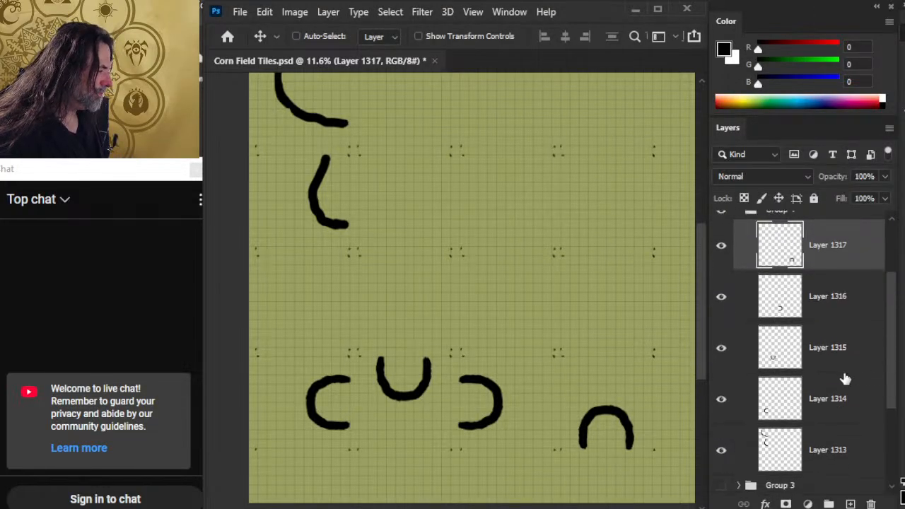
{"action": "left_click", "coordinate": [720, 400]}
{"action": "left_click", "coordinate": [722, 401]}
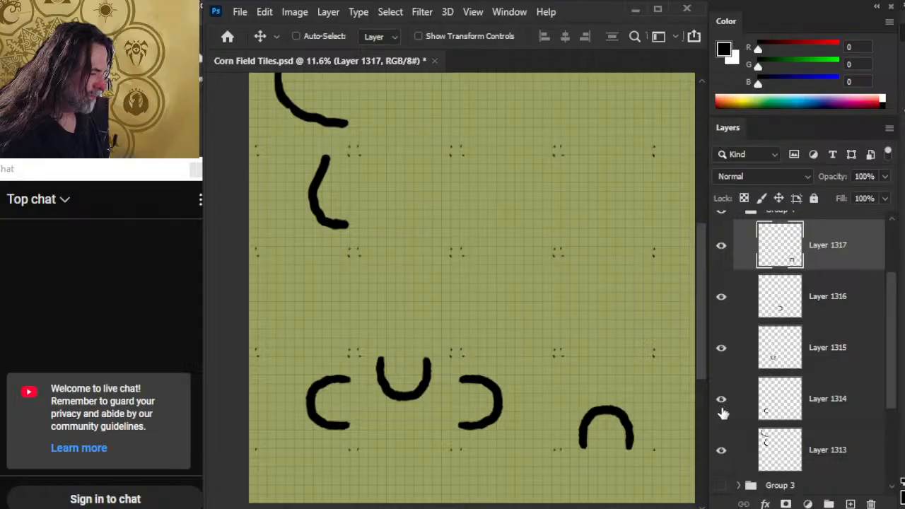
{"action": "left_click", "coordinate": [838, 399], "text": "shift"}
{"action": "key", "text": "ctrl+g"}
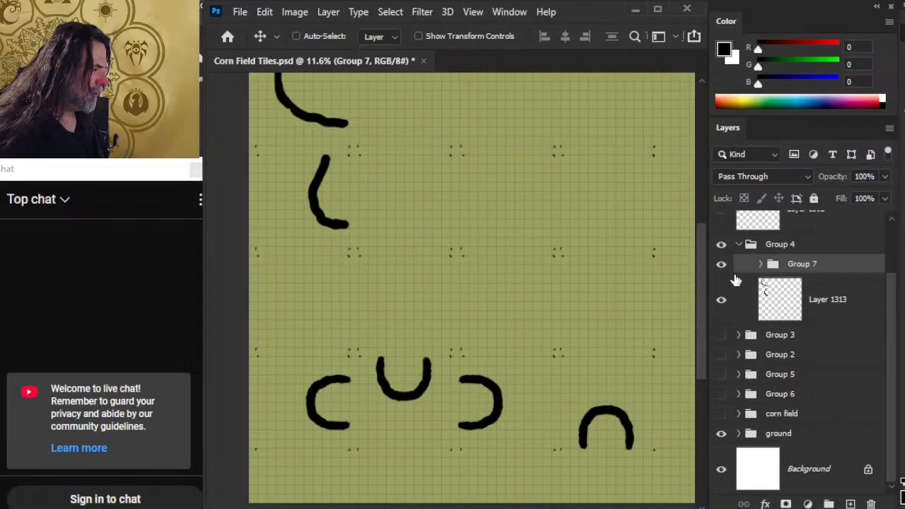
Step: Move Layer 1313 above Group 7 inside Group 4 and toggle its visibility to check its paths
{"action": "left_click_drag", "start_coordinate": [893, 318], "coordinate": [891, 285]}
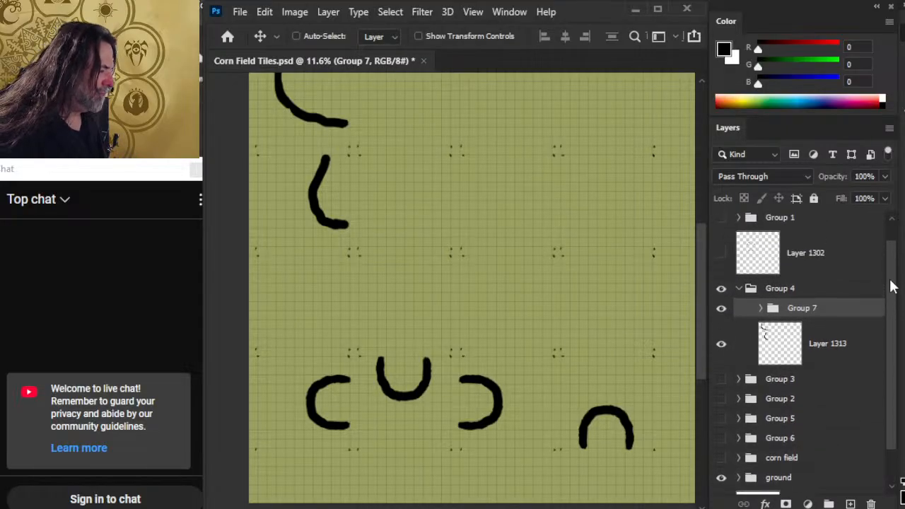
{"action": "left_click_drag", "start_coordinate": [815, 336], "coordinate": [810, 297]}
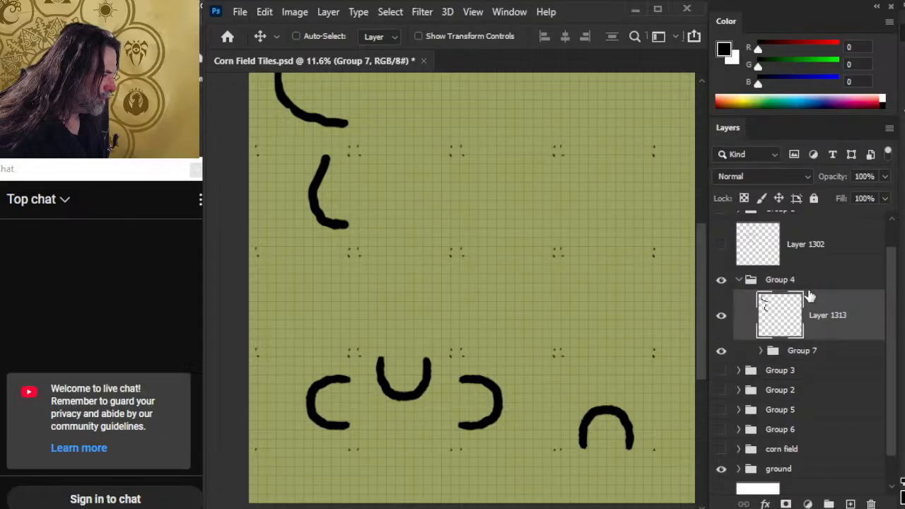
{"action": "left_click", "coordinate": [722, 317]}
{"action": "left_click", "coordinate": [723, 317]}
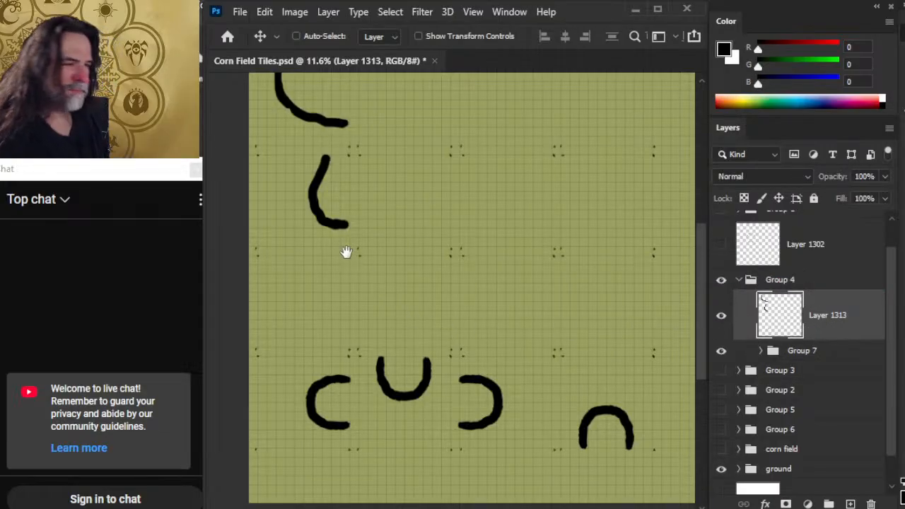
Step: Lasso the curved path in the second row's first tile and cut and paste it onto its own layer
{"action": "left_click_drag", "start_coordinate": [346, 252], "coordinate": [380, 286]}
{"action": "key", "text": "l"}
{"action": "left_click_drag", "start_coordinate": [380, 183], "coordinate": [382, 181]}
{"action": "key", "text": "ctrl+x"}
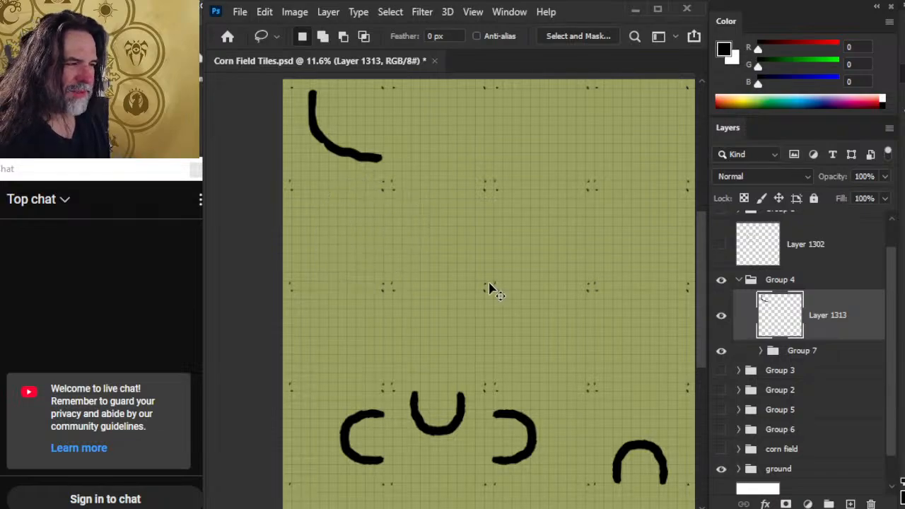
{"action": "key", "text": "ctrl+v"}
Step: Add a copy of the curved path in the second row's second tile, rotate it -90°, and align it with the tile's top and left edges
{"action": "key", "text": "ctrl+j"}
{"action": "key", "text": "v"}
{"action": "left_click_drag", "start_coordinate": [446, 310], "coordinate": [543, 309]}
{"action": "key", "text": "l"}
{"action": "right_click", "coordinate": [521, 289]}
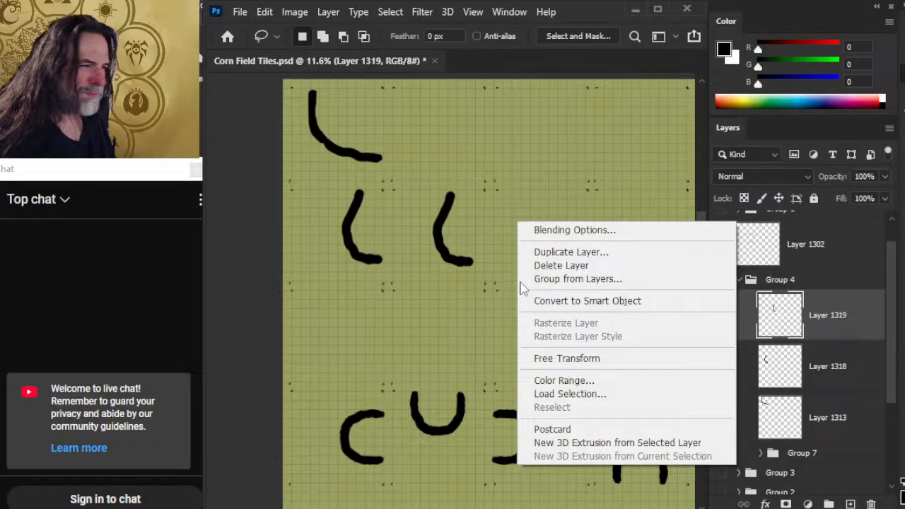
{"action": "left_click", "coordinate": [567, 358]}
{"action": "left_click_drag", "start_coordinate": [567, 359], "coordinate": [584, 182]}
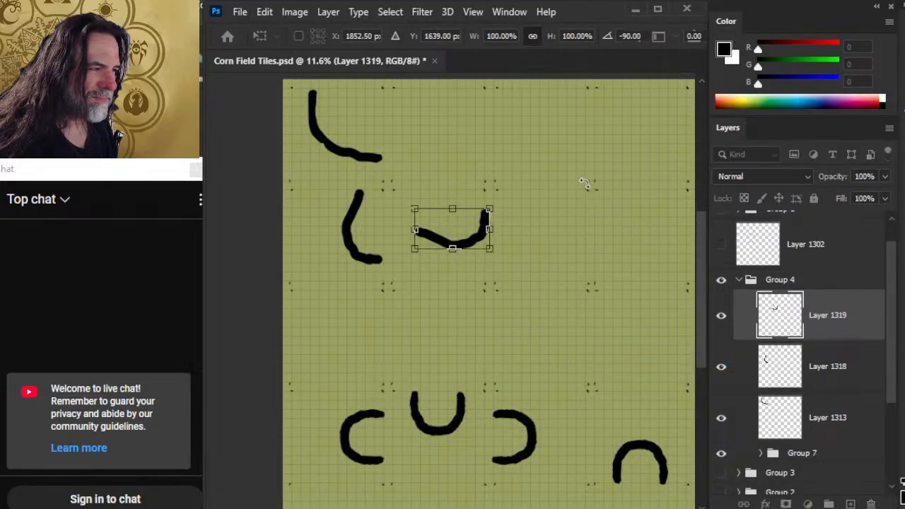
{"action": "key", "text": "Return"}
{"action": "key", "text": "v"}
{"action": "left_click_drag", "start_coordinate": [523, 291], "coordinate": [517, 273]}
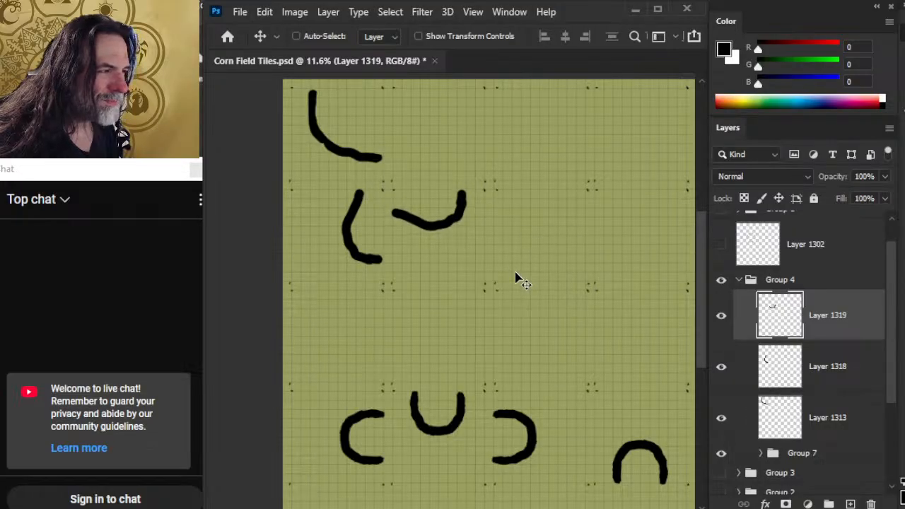
Step: Paste another copy of the curved path into the second row's third tile and rotate it 180°
{"action": "key", "text": "ctrl+v"}
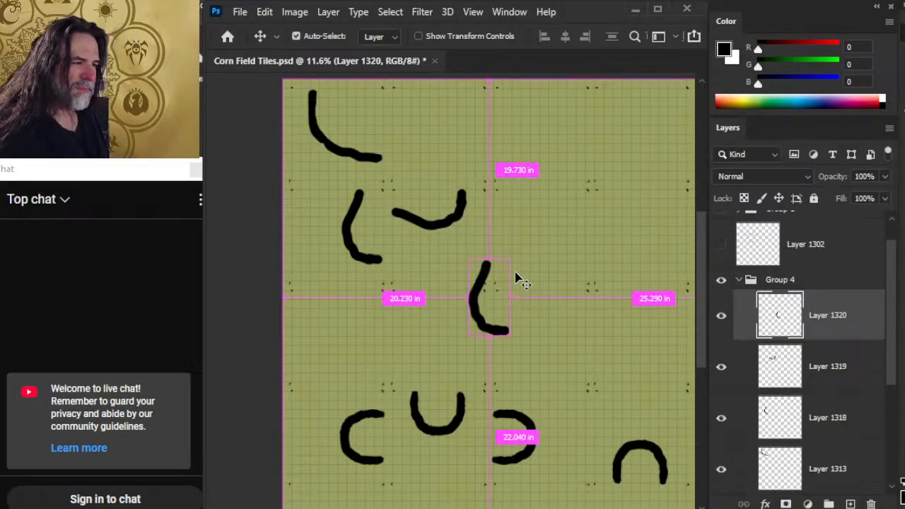
{"action": "left_click_drag", "start_coordinate": [512, 325], "coordinate": [558, 277]}
{"action": "key", "text": "l"}
{"action": "right_click", "coordinate": [542, 276]}
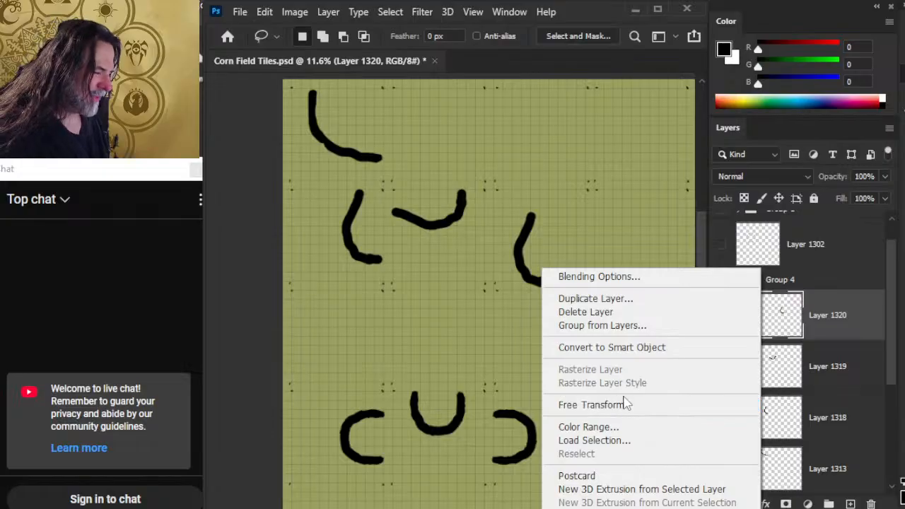
{"action": "left_click", "coordinate": [621, 405]}
{"action": "mouse_move", "coordinate": [574, 156]}
{"action": "left_mouse_down"}
{"action": "mouse_move", "coordinate": [561, 344]}
{"action": "mouse_move", "coordinate": [511, 351]}
{"action": "mouse_move", "coordinate": [491, 343]}
{"action": "left_mouse_up"}
{"action": "key", "text": "Return"}
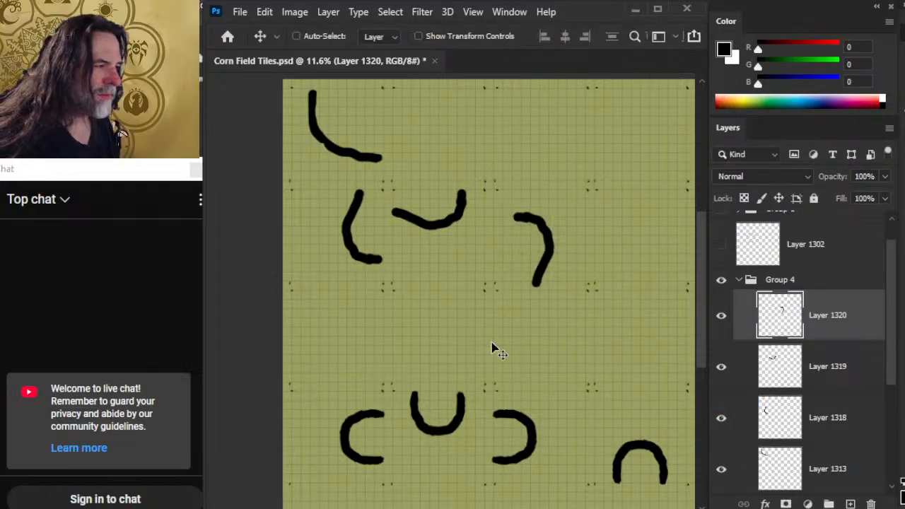
Step: Add a copy of the curved path to the second row's fourth tile, rotate it 90° clockwise, and align it with the right and bottom edges
{"action": "mouse_move", "coordinate": [612, 323]}
{"action": "left_mouse_down"}
{"action": "mouse_move", "coordinate": [602, 302]}
{"action": "mouse_move", "coordinate": [590, 318]}
{"action": "mouse_move", "coordinate": [602, 319]}
{"action": "mouse_move", "coordinate": [547, 322]}
{"action": "mouse_move", "coordinate": [542, 313]}
{"action": "mouse_move", "coordinate": [571, 287]}
{"action": "left_mouse_up"}
{"action": "key", "text": "l"}
{"action": "right_click", "coordinate": [570, 288]}
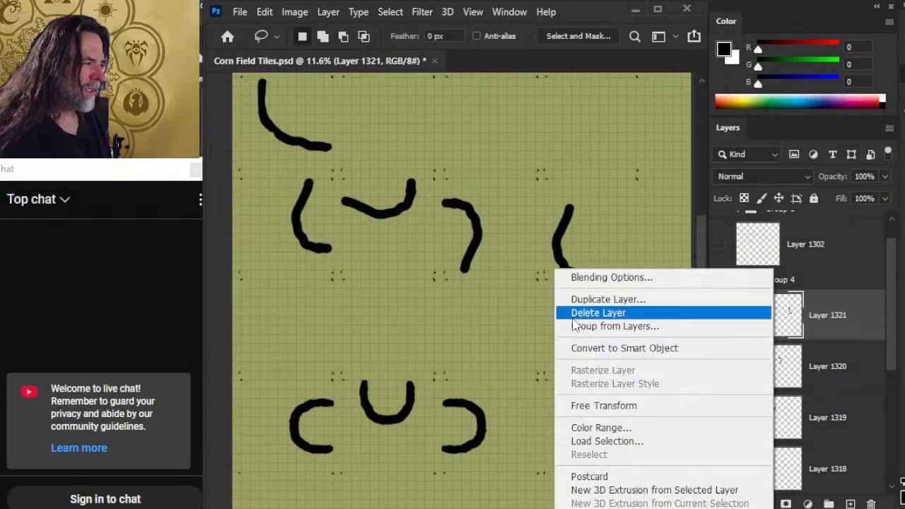
{"action": "left_click", "coordinate": [631, 406]}
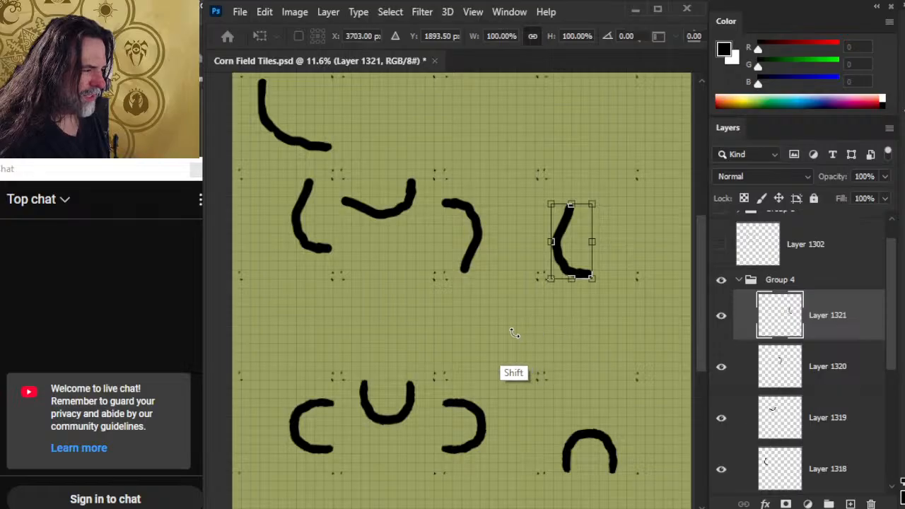
{"action": "mouse_move", "coordinate": [535, 318]}
{"action": "left_mouse_down"}
{"action": "mouse_move", "coordinate": [626, 240]}
{"action": "mouse_move", "coordinate": [631, 168]}
{"action": "mouse_move", "coordinate": [573, 152]}
{"action": "mouse_move", "coordinate": [486, 213]}
{"action": "left_mouse_up"}
{"action": "key", "text": "Return"}
{"action": "key", "text": "v"}
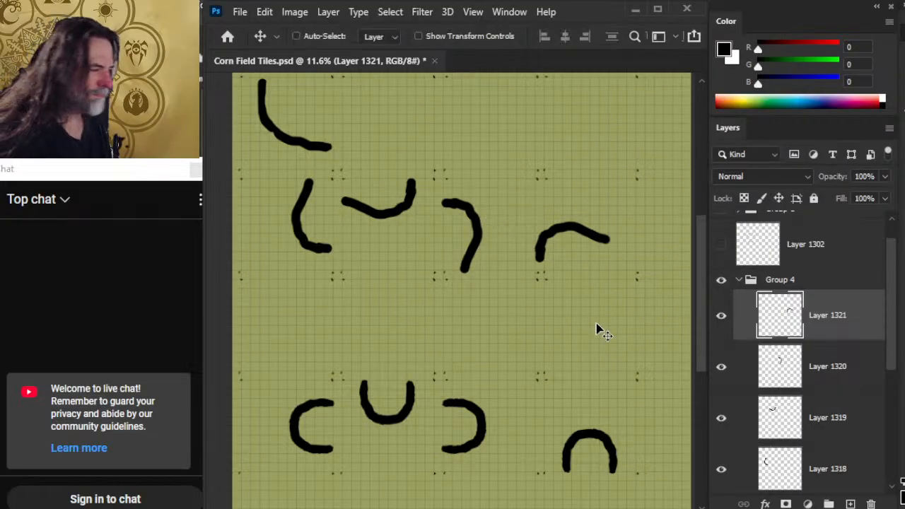
{"action": "mouse_move", "coordinate": [606, 327]}
{"action": "left_mouse_down"}
{"action": "mouse_move", "coordinate": [635, 339]}
{"action": "mouse_move", "coordinate": [537, 391]}
{"action": "left_mouse_up"}
Step: Group Layers 1318 through 1321 inside Group 4 and move the new group below Layer 1313
{"action": "key", "text": "z"}
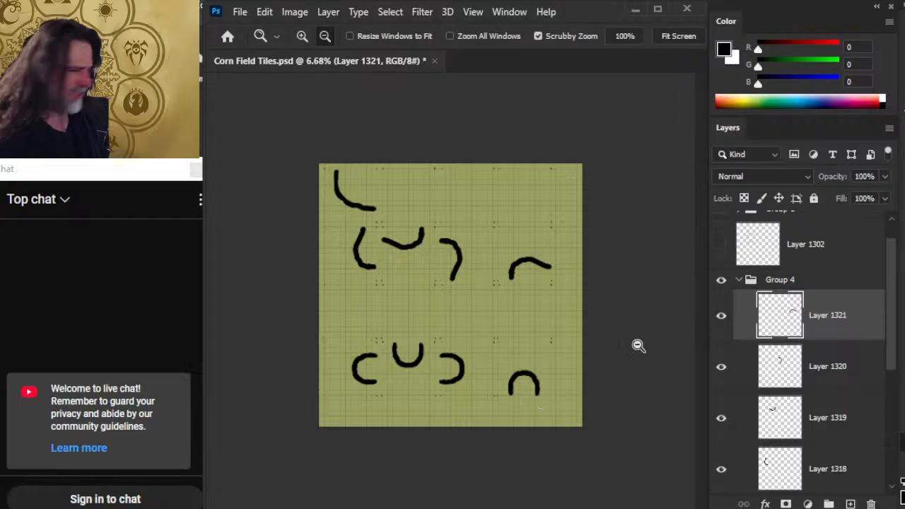
{"action": "left_click_drag", "start_coordinate": [896, 308], "coordinate": [883, 367]}
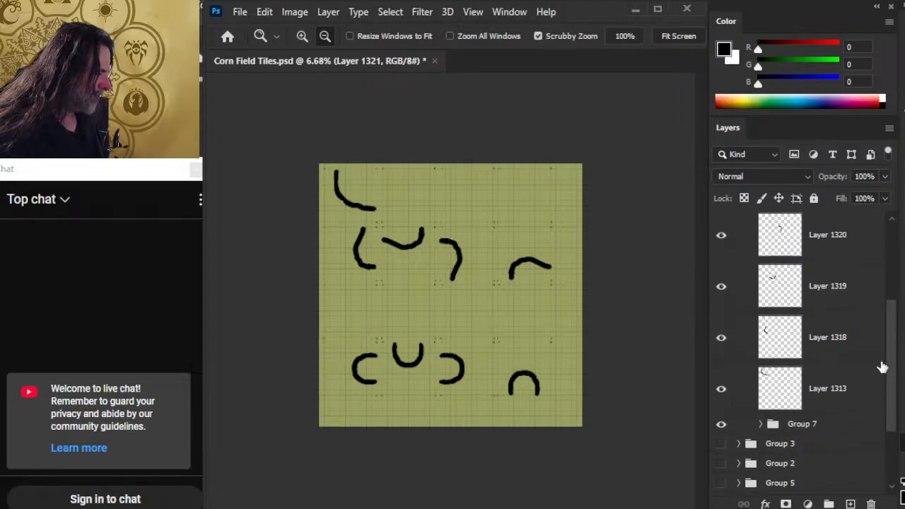
{"action": "left_click", "coordinate": [720, 393]}
{"action": "left_click", "coordinate": [720, 393]}
{"action": "left_click", "coordinate": [834, 350], "text": "shift"}
{"action": "key", "text": "ctrl+g"}
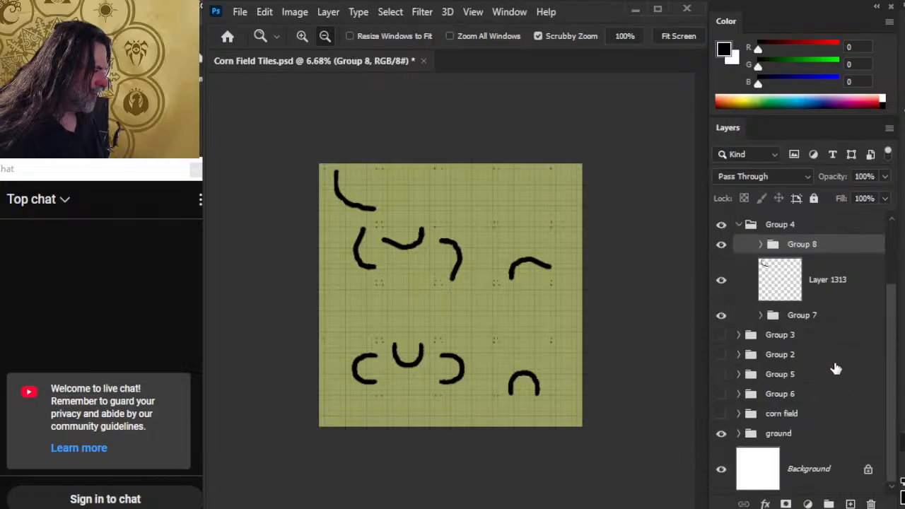
{"action": "left_click", "coordinate": [828, 295]}
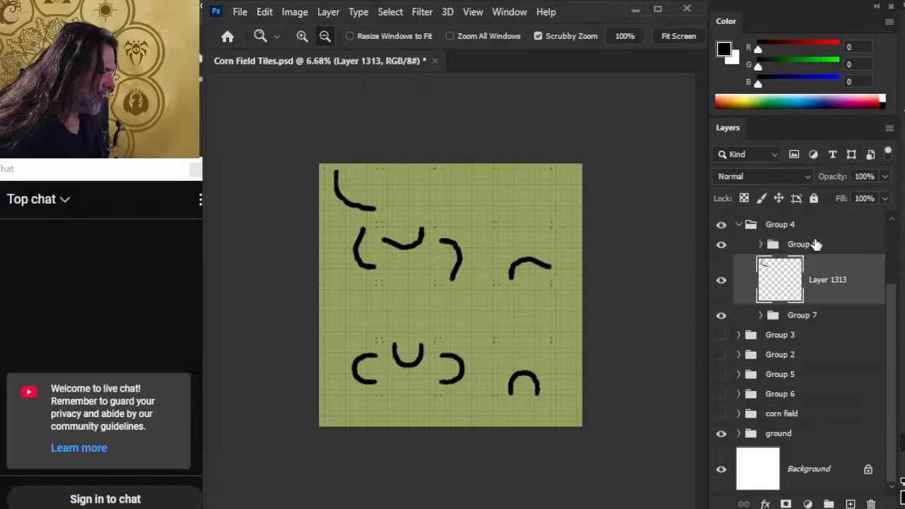
{"action": "left_click_drag", "start_coordinate": [814, 243], "coordinate": [817, 293]}
{"action": "left_click", "coordinate": [817, 265]}
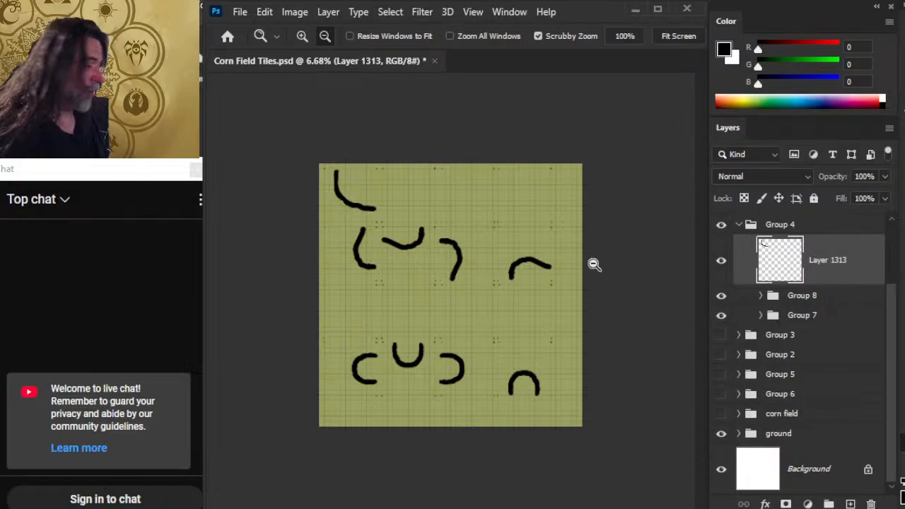
Step: Lasso the curved path in the first row's first tile, copy it onto its own layer, and place the copy in the second tile
{"action": "key", "text": "l"}
{"action": "mouse_move", "coordinate": [362, 166]}
{"action": "left_mouse_down"}
{"action": "mouse_move", "coordinate": [404, 186]}
{"action": "mouse_move", "coordinate": [393, 211]}
{"action": "left_mouse_up"}
{"action": "key", "text": "ctrl+j"}
{"action": "key", "text": "v"}
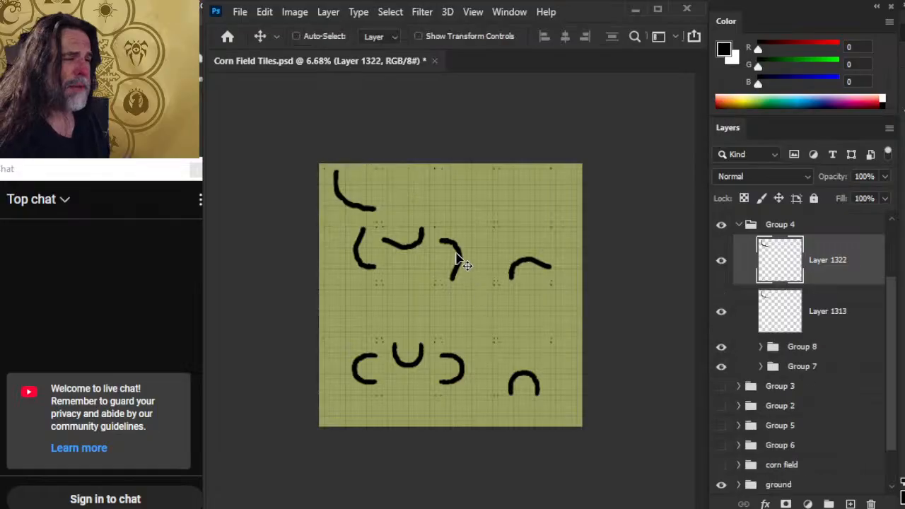
{"action": "mouse_move", "coordinate": [463, 258]}
{"action": "left_mouse_down"}
{"action": "mouse_move", "coordinate": [491, 250]}
{"action": "mouse_move", "coordinate": [524, 369]}
{"action": "mouse_move", "coordinate": [499, 340]}
{"action": "mouse_move", "coordinate": [498, 248]}
{"action": "mouse_move", "coordinate": [487, 246]}
{"action": "left_mouse_up"}
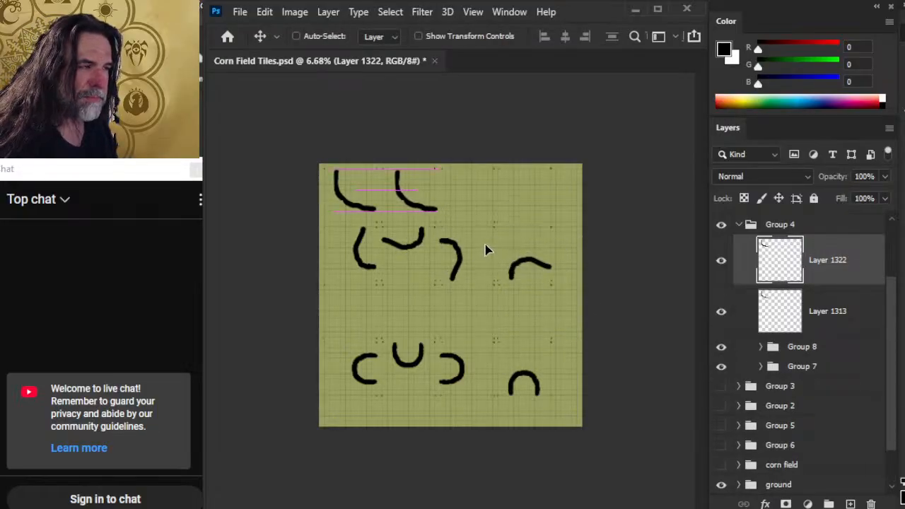
Step: Rotate the curved path in the first row's second tile 90° clockwise
{"action": "key", "text": "z"}
{"action": "left_click", "coordinate": [476, 208]}
{"action": "key", "text": "l"}
{"action": "right_click", "coordinate": [461, 211]}
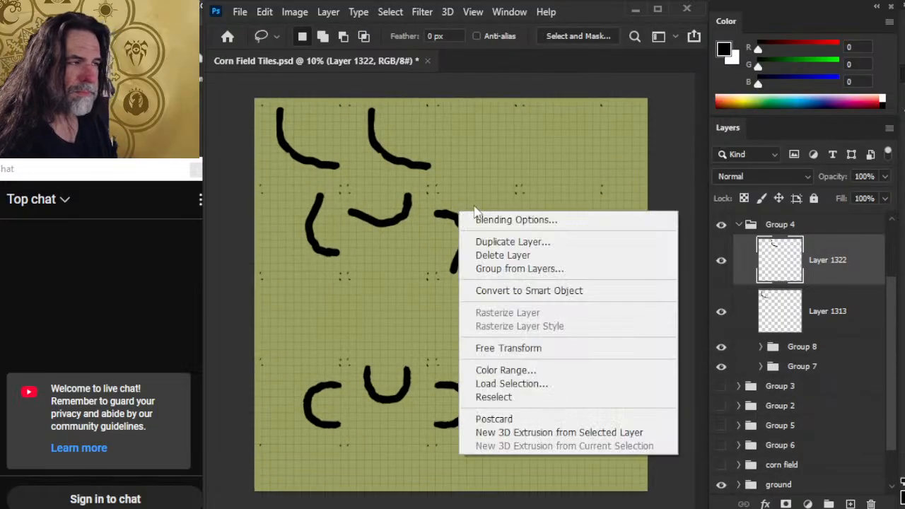
{"action": "left_click", "coordinate": [560, 349]}
{"action": "mouse_move", "coordinate": [507, 168]}
{"action": "left_mouse_down"}
{"action": "mouse_move", "coordinate": [485, 253]}
{"action": "mouse_move", "coordinate": [415, 266]}
{"action": "mouse_move", "coordinate": [403, 253]}
{"action": "left_mouse_up"}
{"action": "key", "text": "Return"}
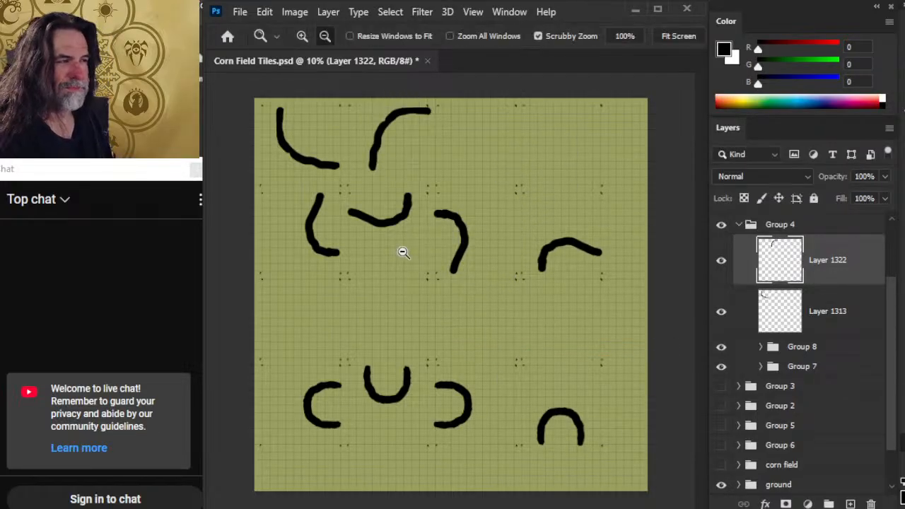
Step: Align the rotated path on Layer 1322 with the right and bottom edges of the first row's second tile
{"action": "key", "text": "v"}
{"action": "left_click_drag", "start_coordinate": [489, 231], "coordinate": [494, 232]}
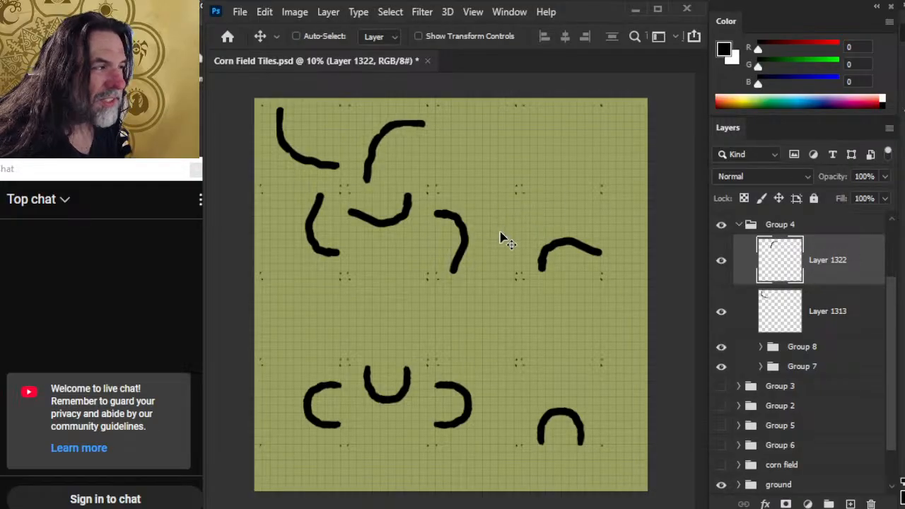
{"action": "key", "text": "shift+Down"}
{"action": "key", "text": "shift+Down"}
{"action": "key", "text": "shift+Right"}
{"action": "key", "text": "shift+Right"}
{"action": "key", "text": "shift+Right"}
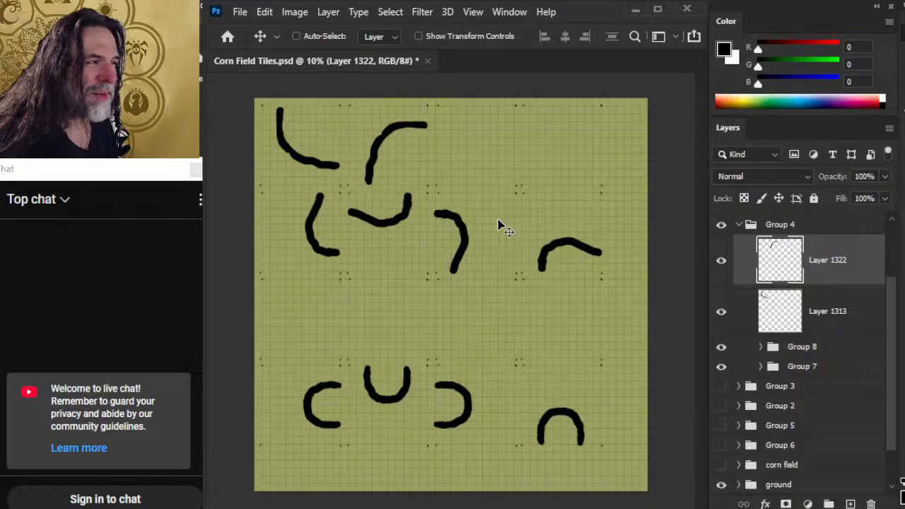
{"action": "key", "text": "shift+Down"}
Step: Nudge the curved path on Layer 1313 slightly to the right within the first row's first tile
{"action": "left_click", "coordinate": [808, 328]}
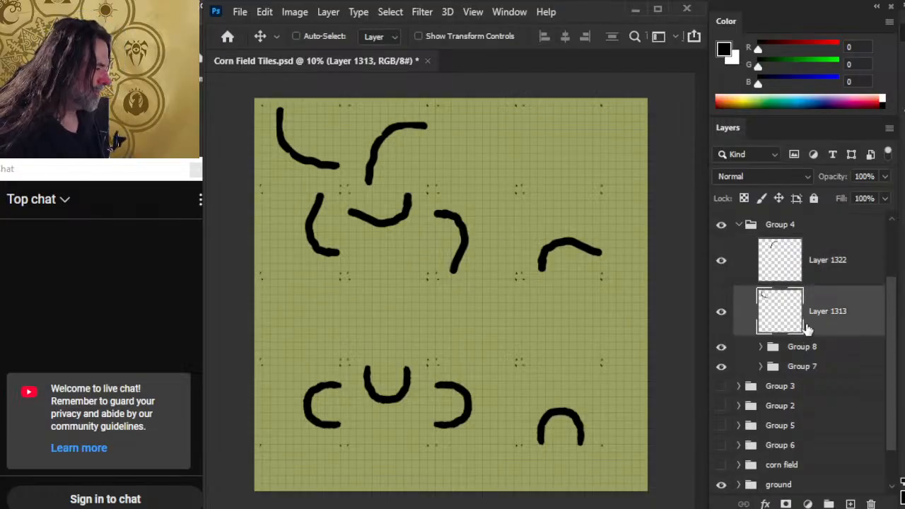
{"action": "key", "text": "shift+Down"}
{"action": "key", "text": "shift+Up"}
{"action": "key", "text": "shift+Right"}
{"action": "key", "text": "shift+Right"}
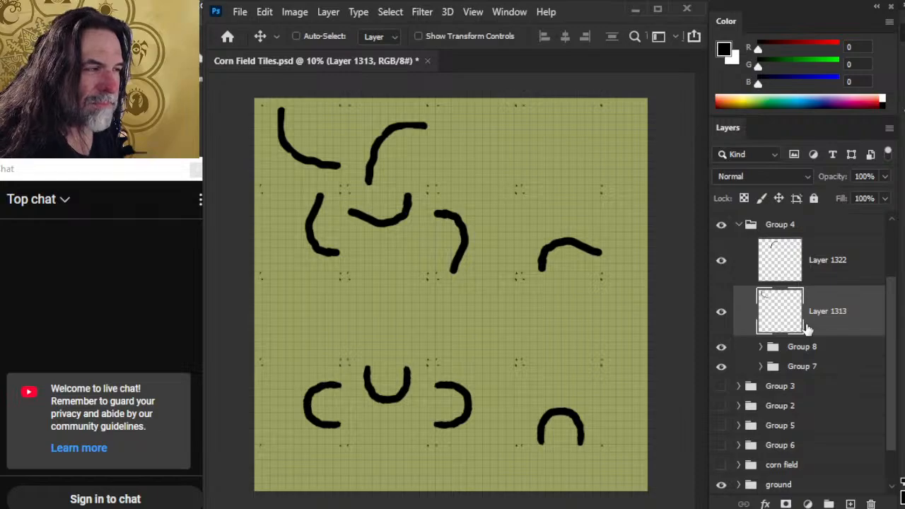
Step: Lasso the path on Layer 1322, copy it onto a new layer, and place the copy in the first row's third tile
{"action": "left_click", "coordinate": [762, 278]}
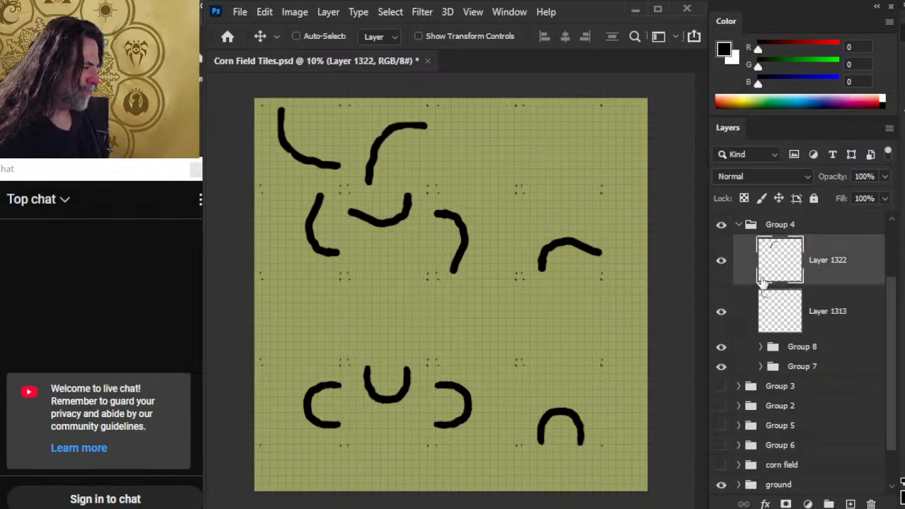
{"action": "key", "text": "l"}
{"action": "mouse_move", "coordinate": [424, 104]}
{"action": "left_mouse_down"}
{"action": "mouse_move", "coordinate": [455, 118]}
{"action": "mouse_move", "coordinate": [326, 169]}
{"action": "left_mouse_up"}
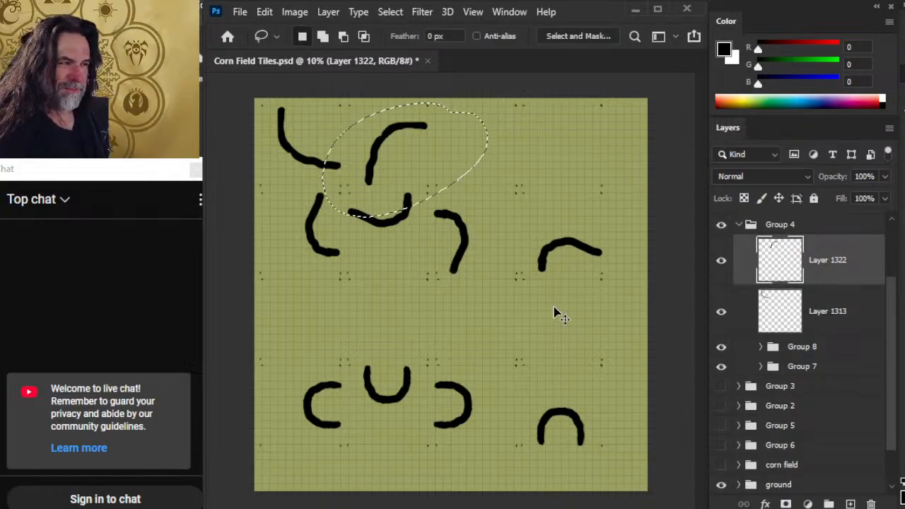
{"action": "key", "text": "ctrl+j"}
{"action": "left_click_drag", "start_coordinate": [455, 241], "coordinate": [530, 245]}
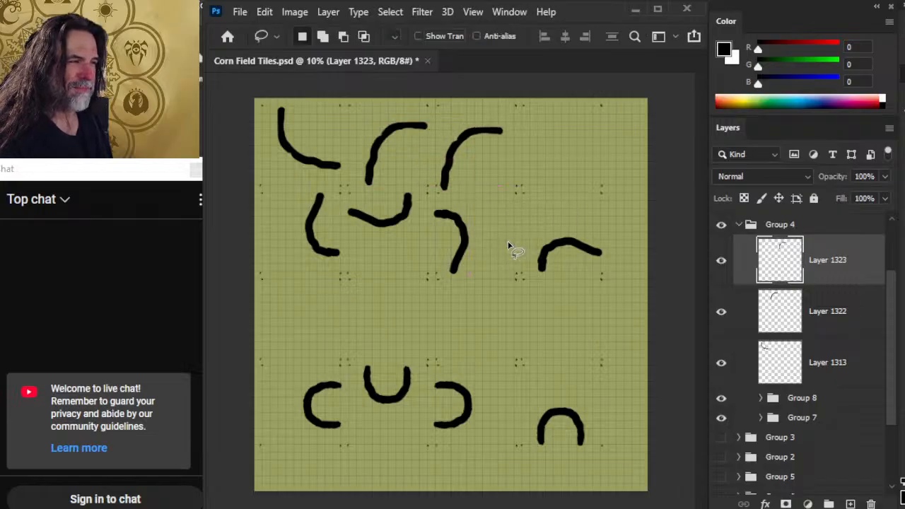
Step: Rotate the path in the first row's third tile 90° and align it with the tile's left and bottom edges
{"action": "right_click", "coordinate": [543, 255]}
{"action": "left_click", "coordinate": [633, 343]}
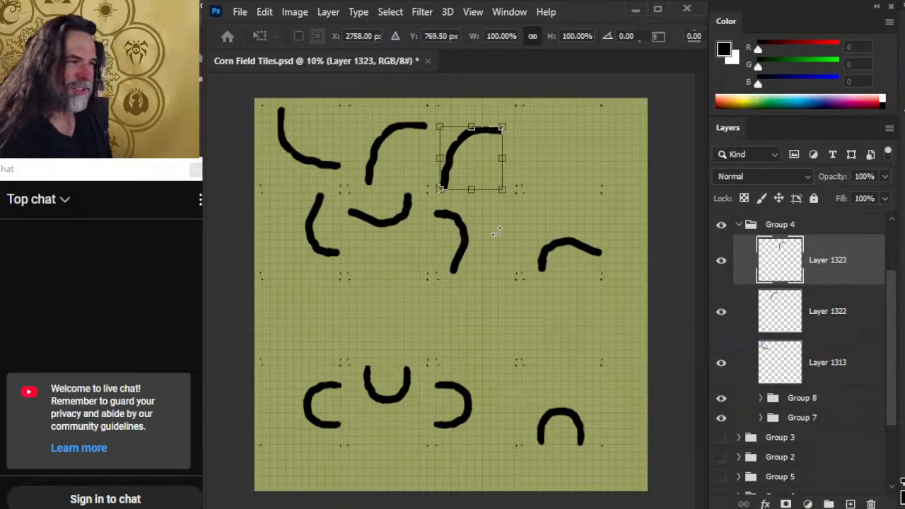
{"action": "mouse_move", "coordinate": [543, 124]}
{"action": "left_mouse_down"}
{"action": "mouse_move", "coordinate": [588, 206]}
{"action": "mouse_move", "coordinate": [549, 274]}
{"action": "mouse_move", "coordinate": [530, 270]}
{"action": "left_mouse_up"}
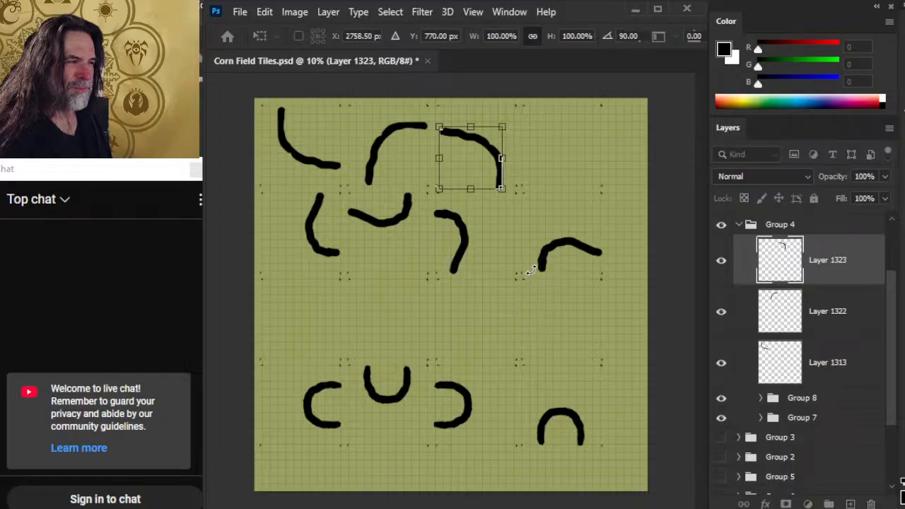
{"action": "key", "text": "Return"}
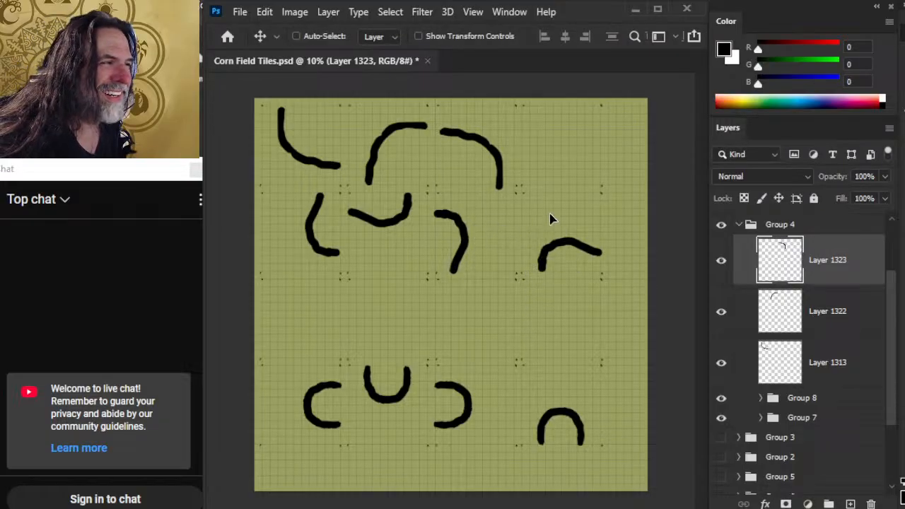
{"action": "left_click_drag", "start_coordinate": [551, 219], "coordinate": [543, 221]}
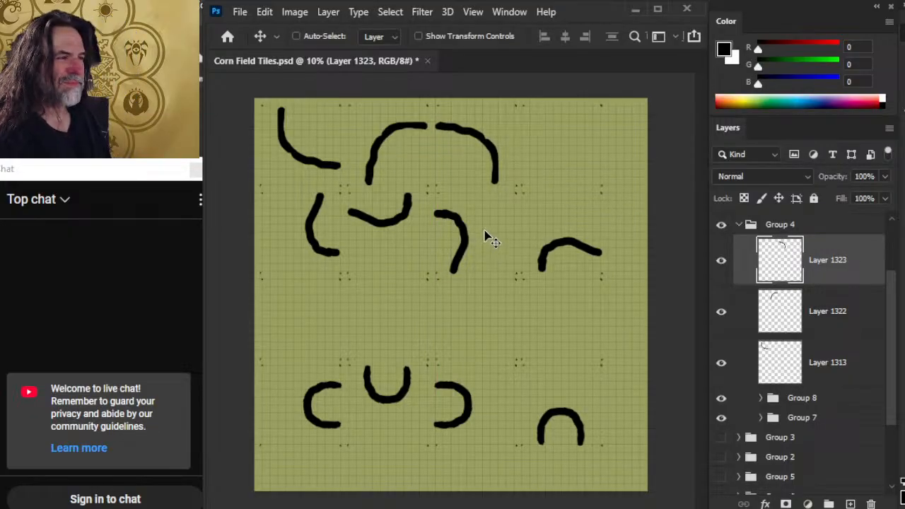
Step: Paste another copy of the curved path and place it near the first row's fourth tile
{"action": "key", "text": "ctrl+v"}
{"action": "left_click_drag", "start_coordinate": [482, 260], "coordinate": [578, 165]}
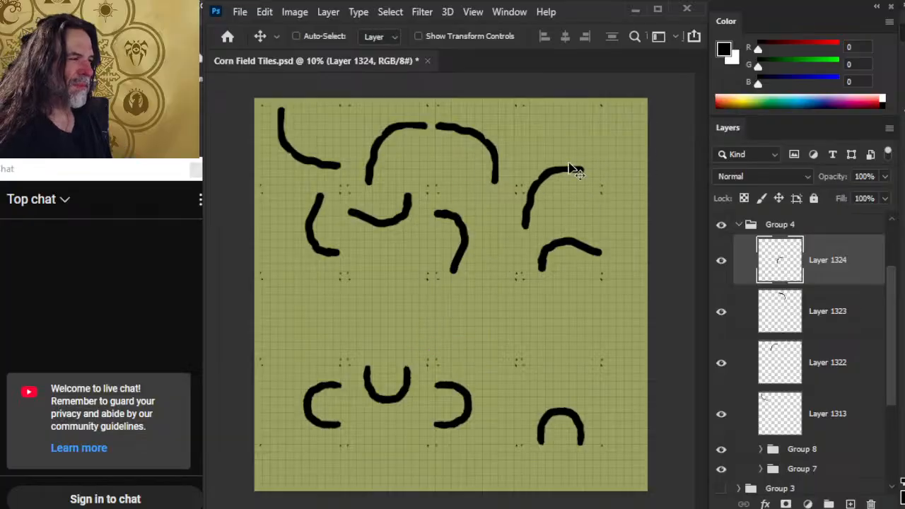
{"action": "key", "text": "l"}
{"action": "right_click", "coordinate": [600, 207]}
{"action": "left_click", "coordinate": [663, 344]}
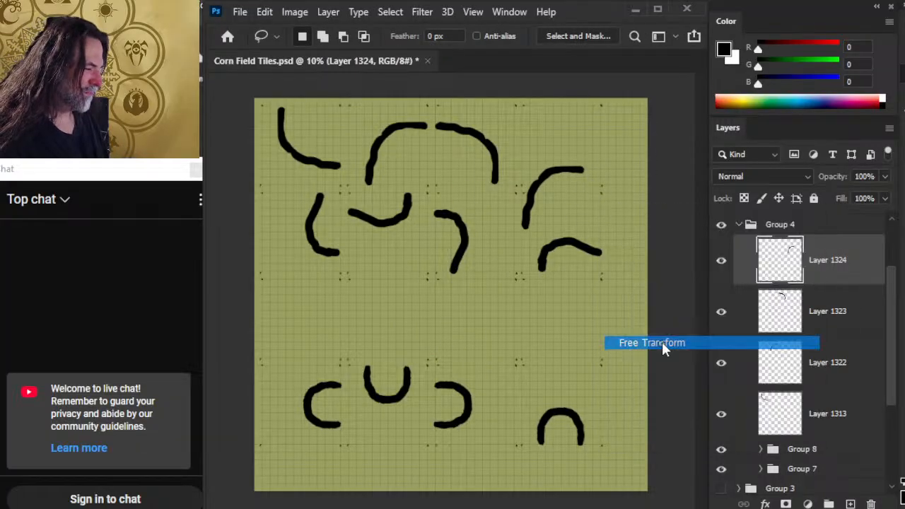
{"action": "left_click_drag", "start_coordinate": [620, 158], "coordinate": [493, 250]}
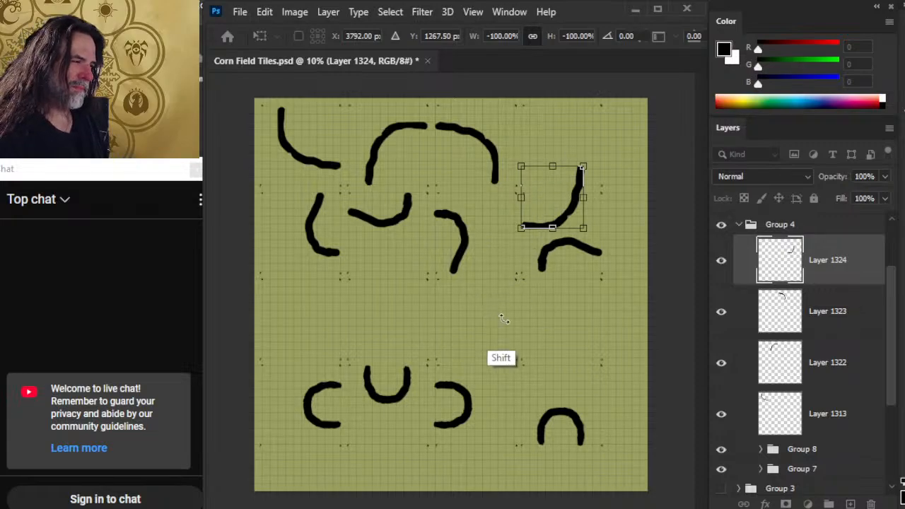
{"action": "left_click_drag", "start_coordinate": [503, 316], "coordinate": [578, 133]}
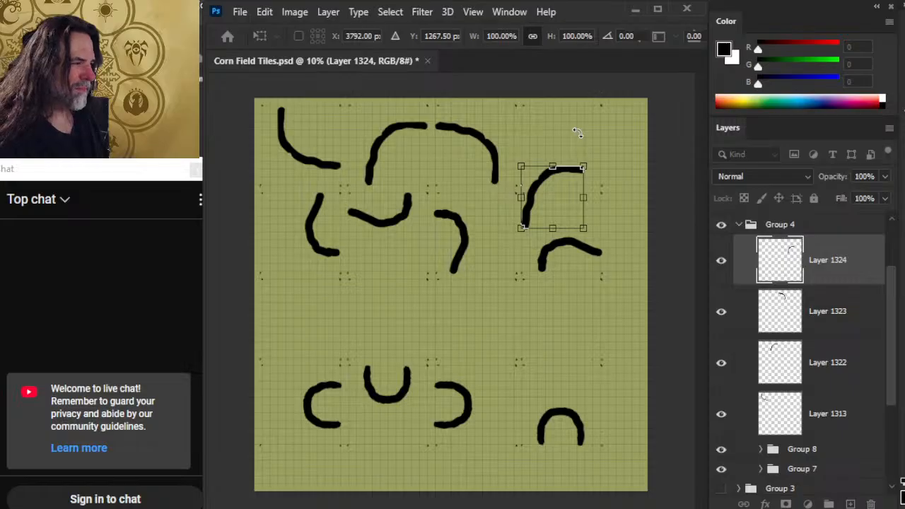
{"action": "key", "text": "Return"}
Step: Move the pasted path on Layer 1324 against the right and bottom edges of the first row's fourth tile
{"action": "key", "text": "v"}
{"action": "mouse_move", "coordinate": [617, 273]}
{"action": "left_mouse_down"}
{"action": "mouse_move", "coordinate": [635, 234]}
{"action": "mouse_move", "coordinate": [616, 211]}
{"action": "left_mouse_up"}
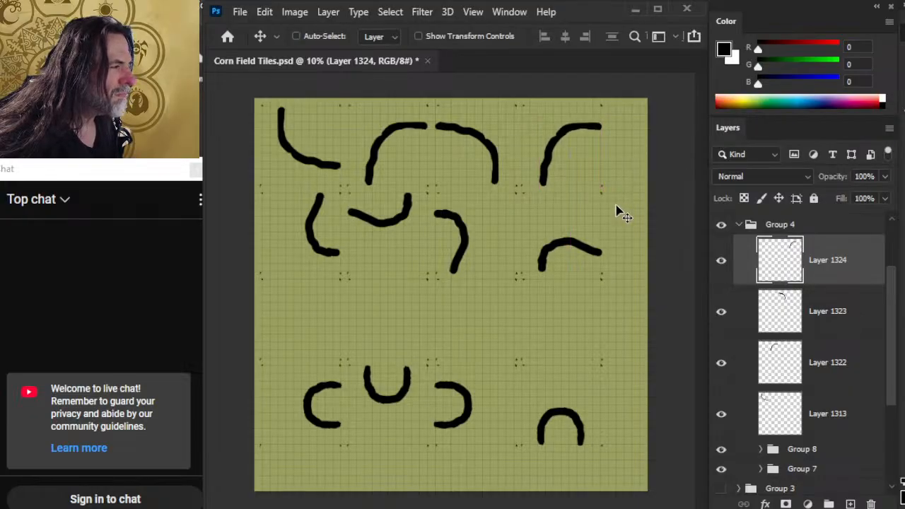
Step: Collapse Group 4 and toggle its visibility to check which paths it contains
{"action": "left_click", "coordinate": [739, 225]}
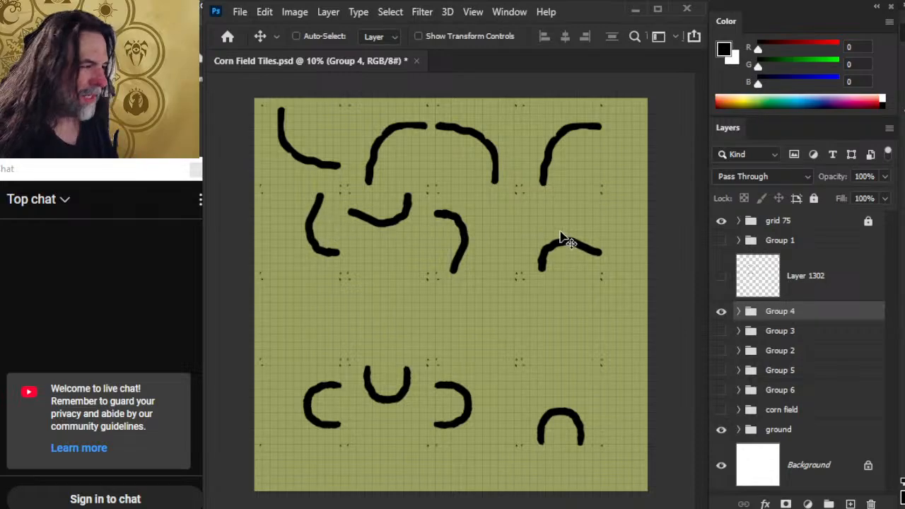
{"action": "left_click", "coordinate": [721, 313]}
{"action": "left_click", "coordinate": [719, 315]}
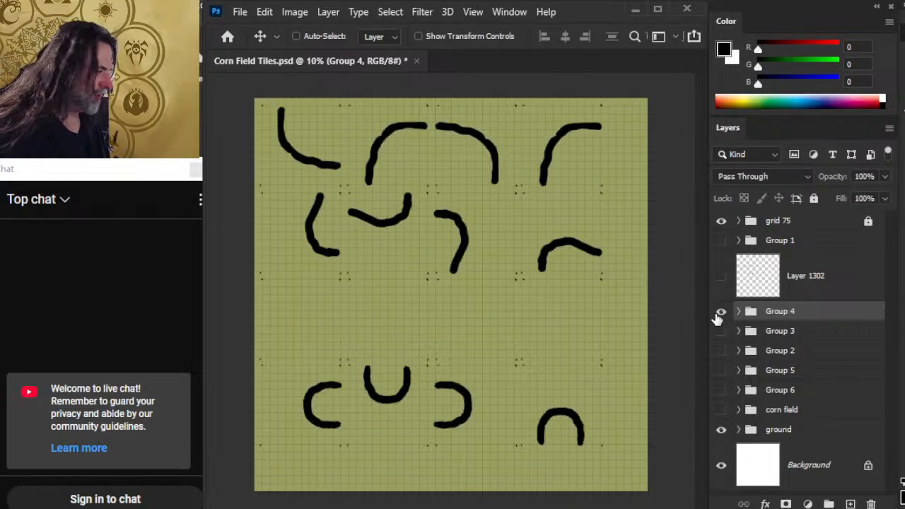
Step: Group Layer 1313 and Layers 1322 through 1324 together inside Group 4
{"action": "left_click", "coordinate": [738, 312]}
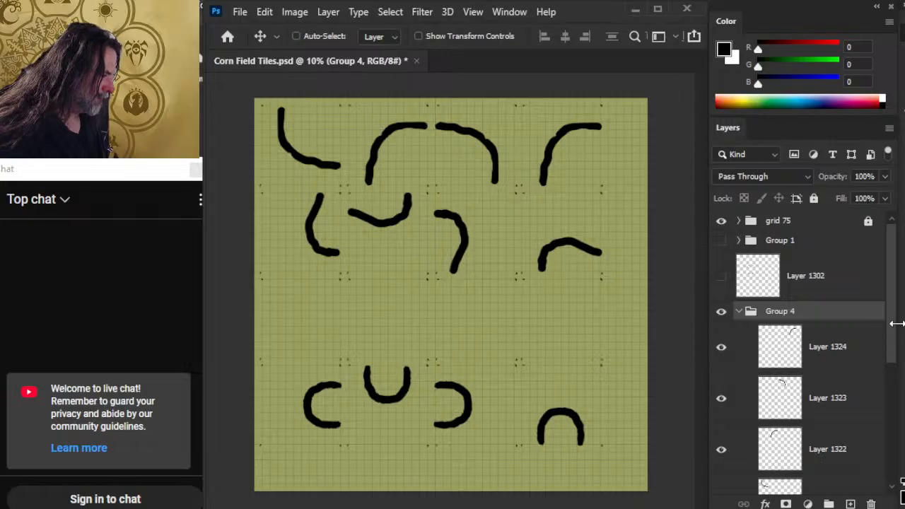
{"action": "scroll", "coordinate": [892, 360], "scroll_direction": "down", "scroll_amount": 4}
{"action": "scroll", "coordinate": [859, 370], "scroll_direction": "up", "scroll_amount": 1}
{"action": "left_click", "coordinate": [874, 374]}
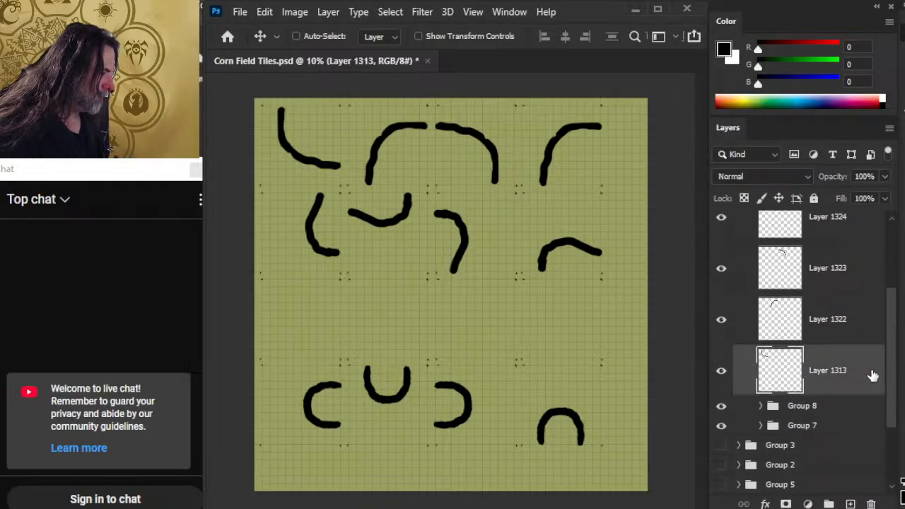
{"action": "left_click_drag", "start_coordinate": [891, 380], "coordinate": [892, 352]}
{"action": "left_click", "coordinate": [845, 283], "text": "shift"}
{"action": "key", "text": "ctrl+g"}
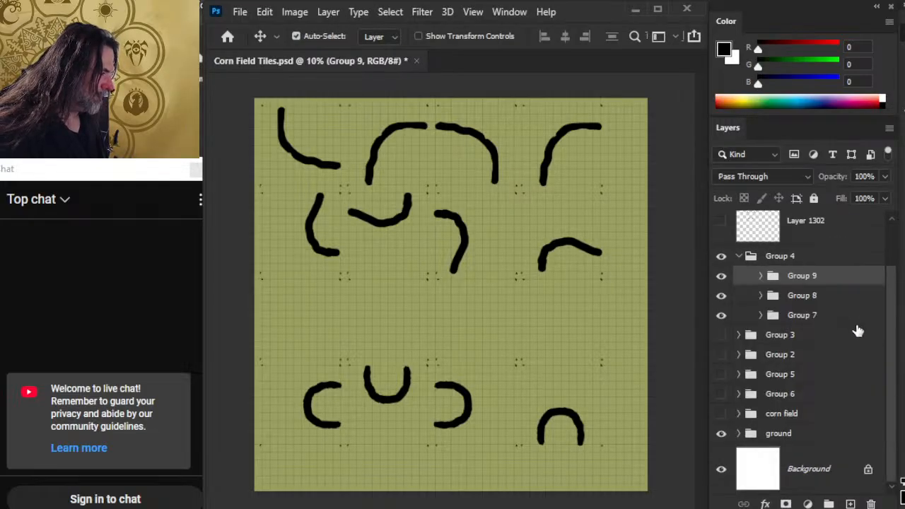
Step: Move Group 9, Group 8 and Group 7 out of Group 4 and delete the emptied Group 4
{"action": "left_click_drag", "start_coordinate": [814, 281], "coordinate": [809, 252]}
{"action": "left_click_drag", "start_coordinate": [811, 298], "coordinate": [813, 267]}
{"action": "left_click_drag", "start_coordinate": [814, 318], "coordinate": [813, 287]}
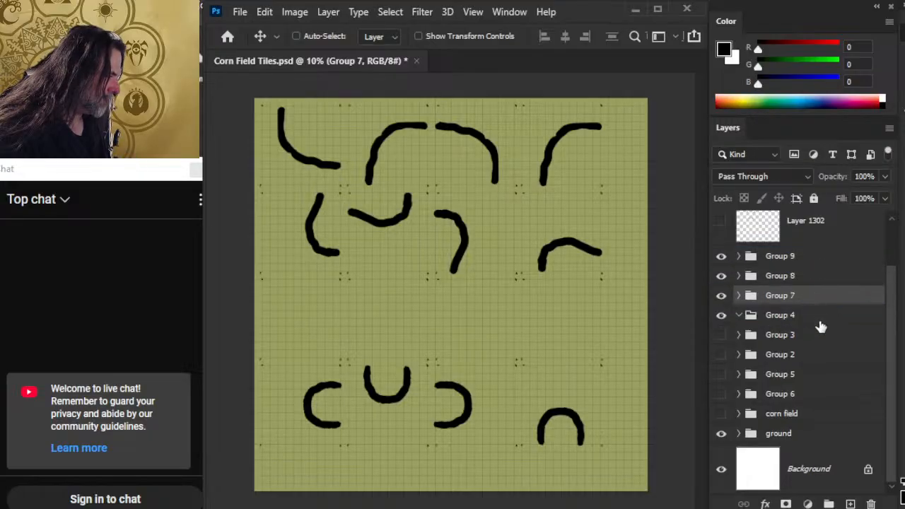
{"action": "left_click", "coordinate": [812, 323]}
{"action": "key", "text": "Delete"}
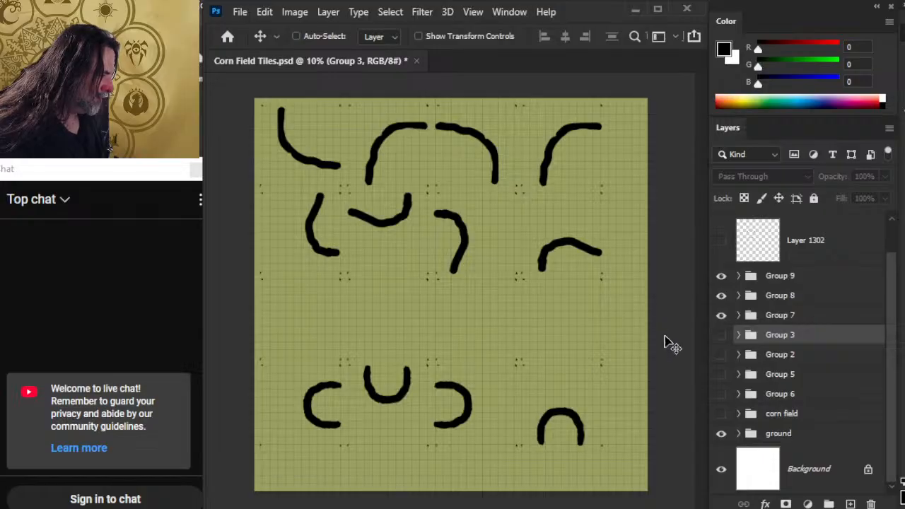
Step: Hide Group 7 and toggle Group 8's visibility to check which path row it contains
{"action": "left_click", "coordinate": [722, 317]}
{"action": "left_click", "coordinate": [721, 316]}
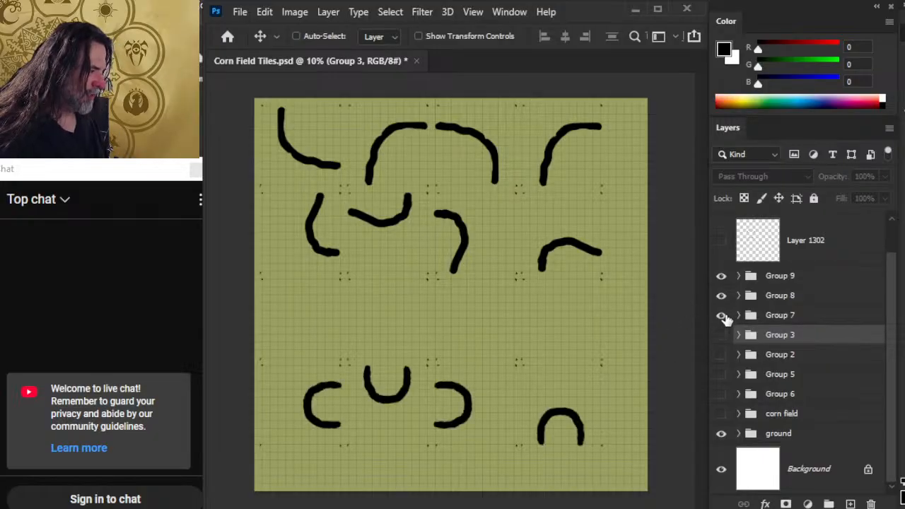
{"action": "left_click", "coordinate": [721, 317]}
{"action": "left_click", "coordinate": [721, 295]}
{"action": "left_click", "coordinate": [721, 296]}
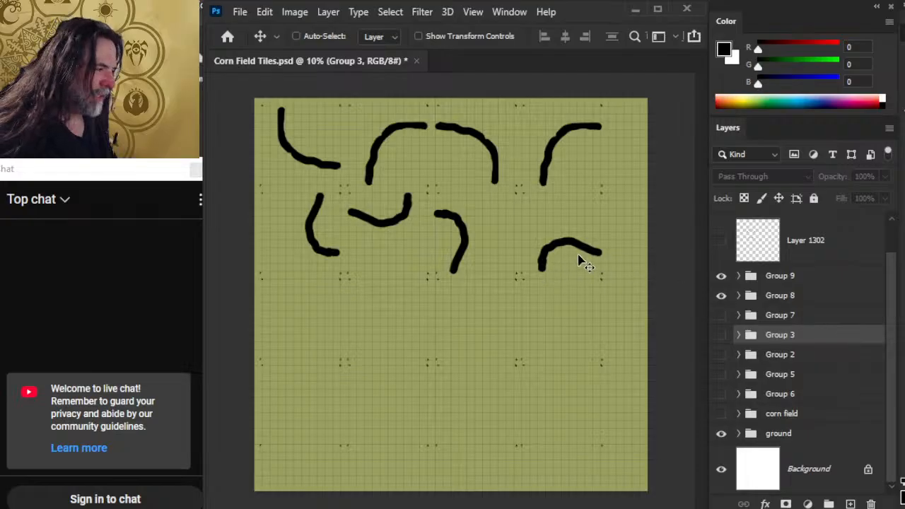
Step: Duplicate Group 8 within Corn Field Tiles.psd and move the copy straight down into the third tile row
{"action": "right_click", "coordinate": [794, 298]}
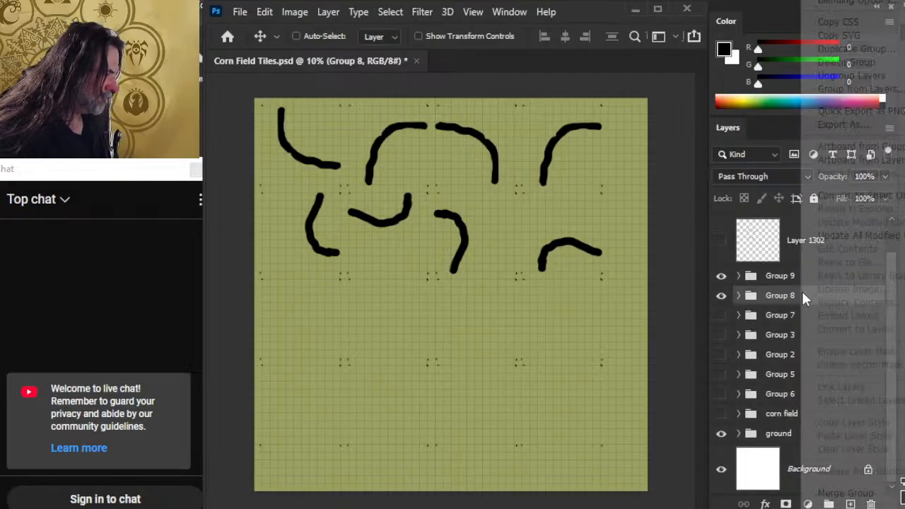
{"action": "left_click", "coordinate": [849, 49]}
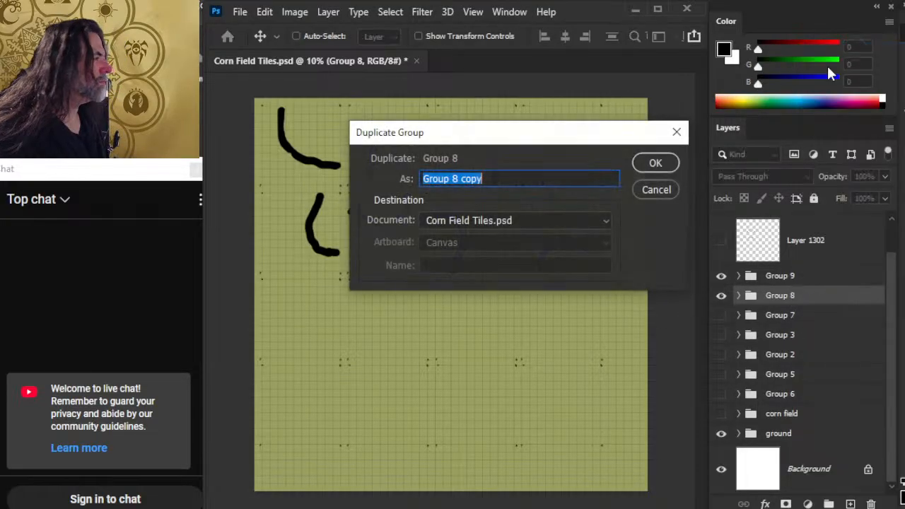
{"action": "key", "text": "Return"}
{"action": "left_click_drag", "start_coordinate": [517, 303], "coordinate": [542, 369]}
Step: Flip the Group 8 copy in the third row horizontally with Free Transform
{"action": "key", "text": "l"}
{"action": "right_click", "coordinate": [515, 309]}
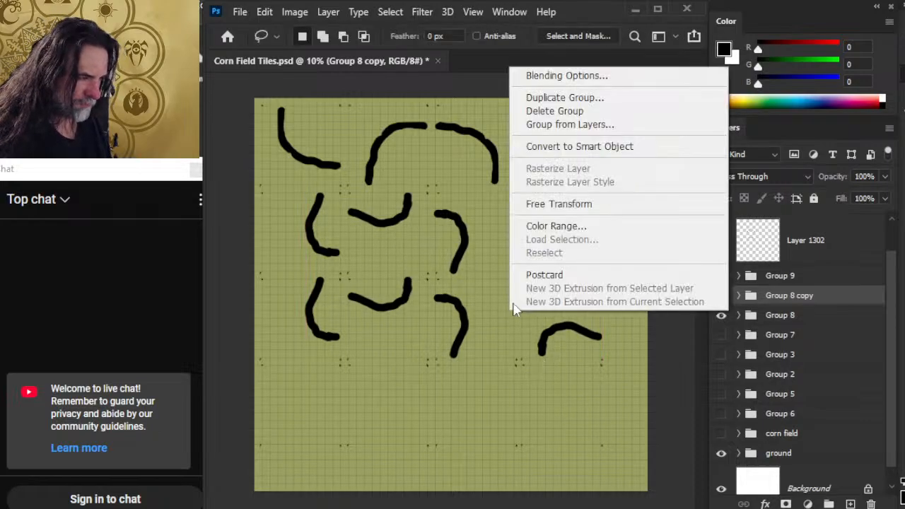
{"action": "left_click", "coordinate": [631, 206]}
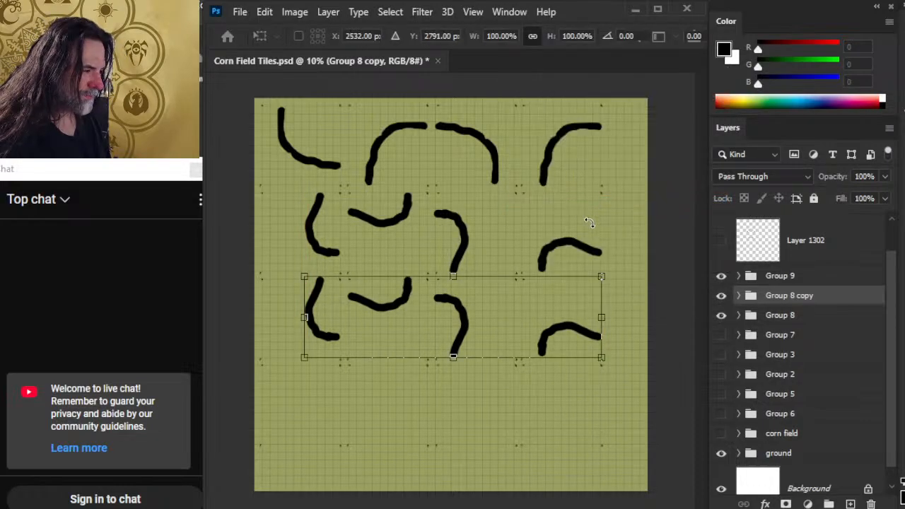
{"action": "right_click", "coordinate": [610, 265]}
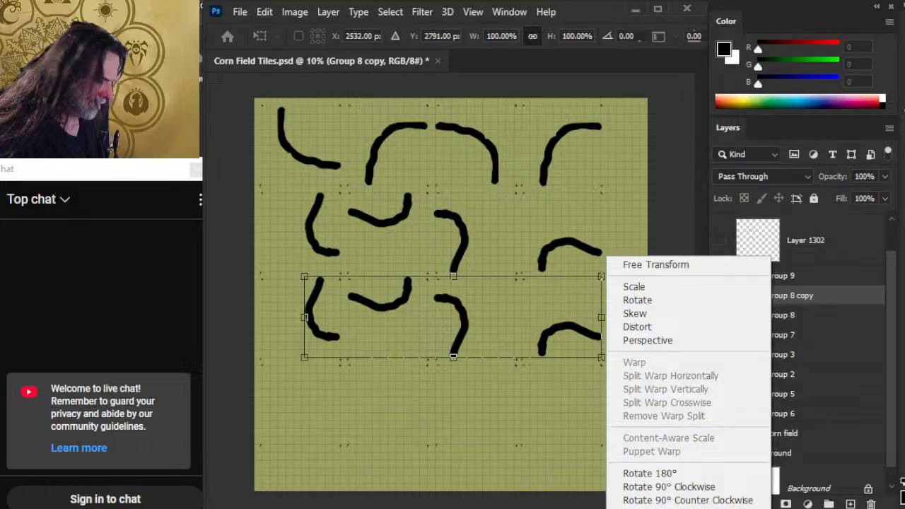
{"action": "left_click", "coordinate": [654, 508]}
{"action": "key", "text": "Return"}
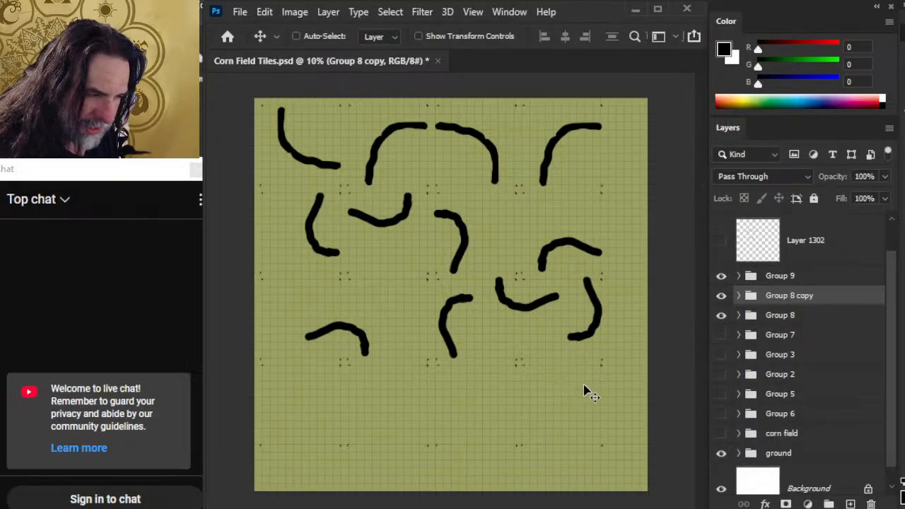
Step: Move the flipped Group 8 copy to the left and nudge it into alignment with the third row's tile edges
{"action": "mouse_move", "coordinate": [585, 390]}
{"action": "left_mouse_down"}
{"action": "mouse_move", "coordinate": [590, 382]}
{"action": "mouse_move", "coordinate": [548, 379]}
{"action": "left_mouse_up"}
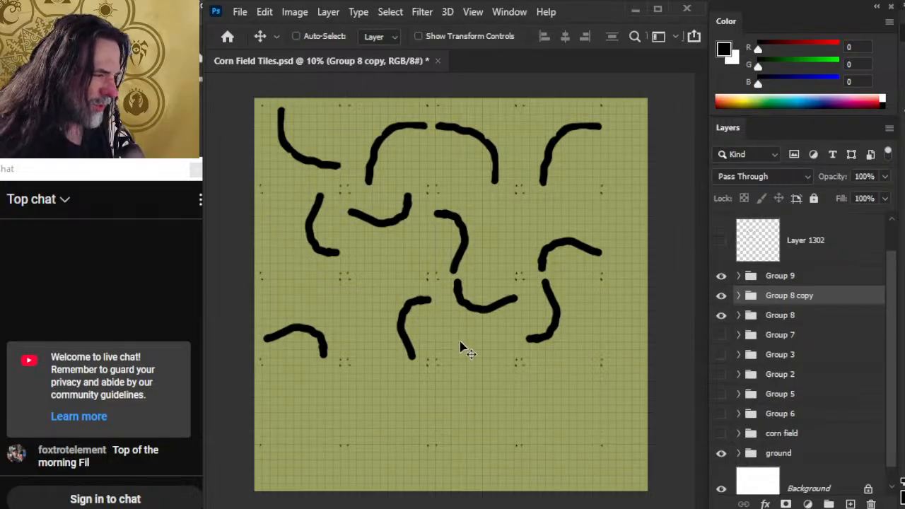
{"action": "key", "text": "Down"}
{"action": "key", "text": "Down"}
{"action": "key", "text": "Left"}
{"action": "key", "text": "Left"}
{"action": "key", "text": "Left"}
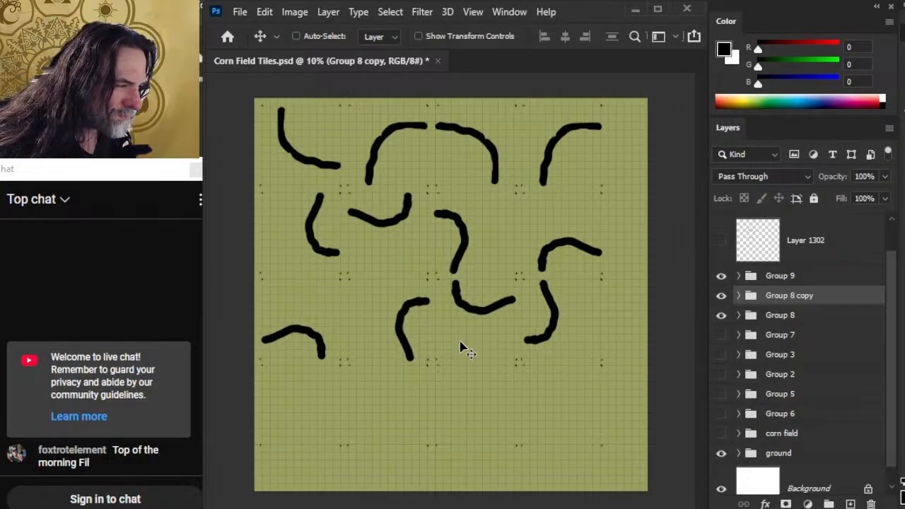
{"action": "key", "text": "Left"}
{"action": "key", "text": "Left"}
{"action": "key", "text": "Down"}
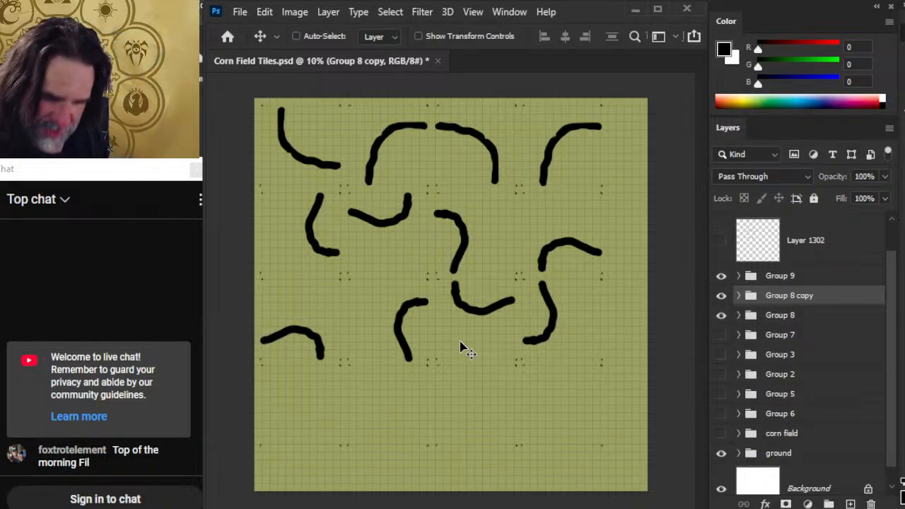
Step: Rename the Group 8 copy to group 10, and hide both Group 8 and group 10
{"action": "double_click", "coordinate": [785, 297]}
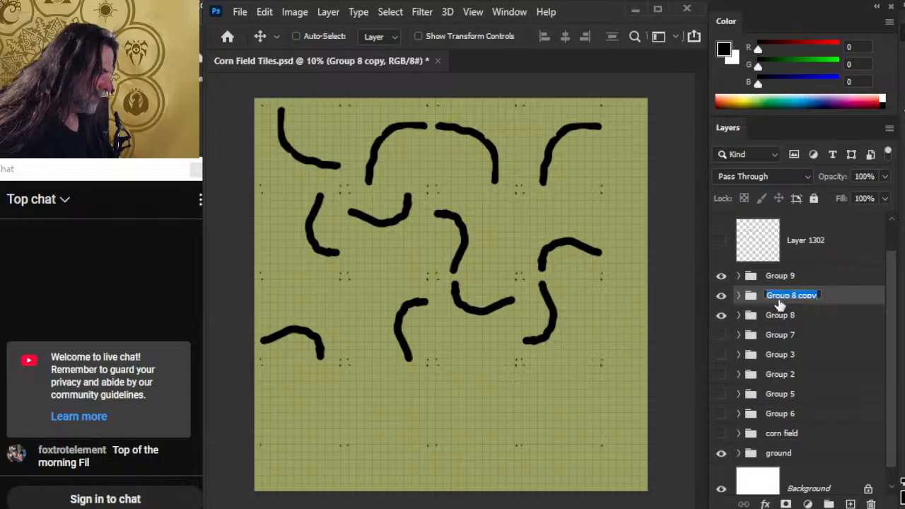
{"action": "type", "text": "group 10"}
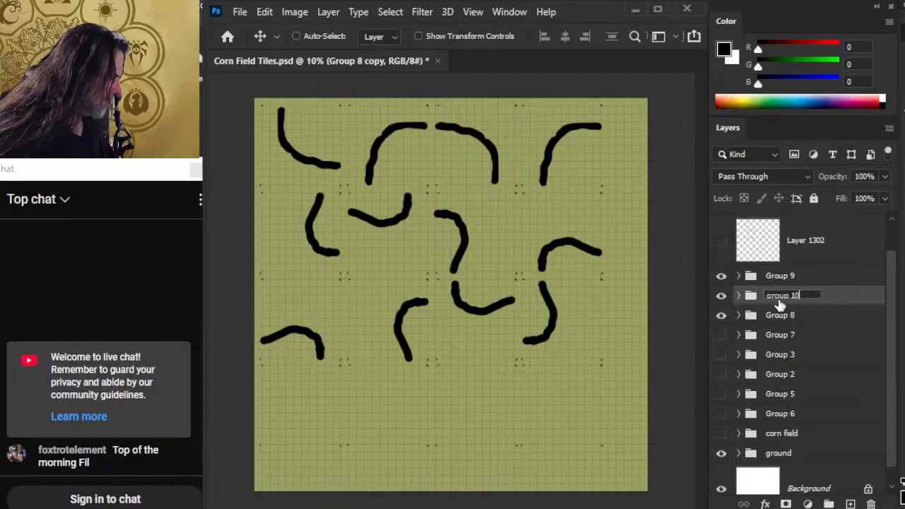
{"action": "key", "text": "Return"}
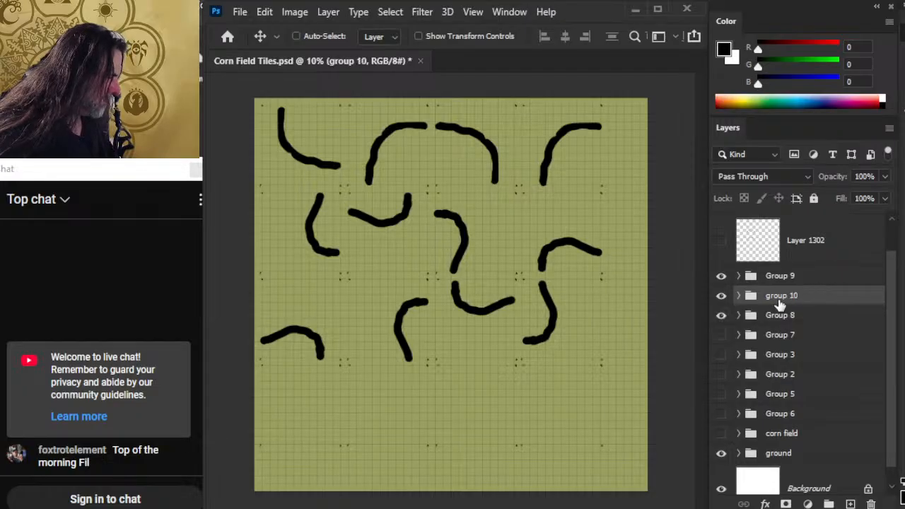
{"action": "left_click", "coordinate": [721, 316]}
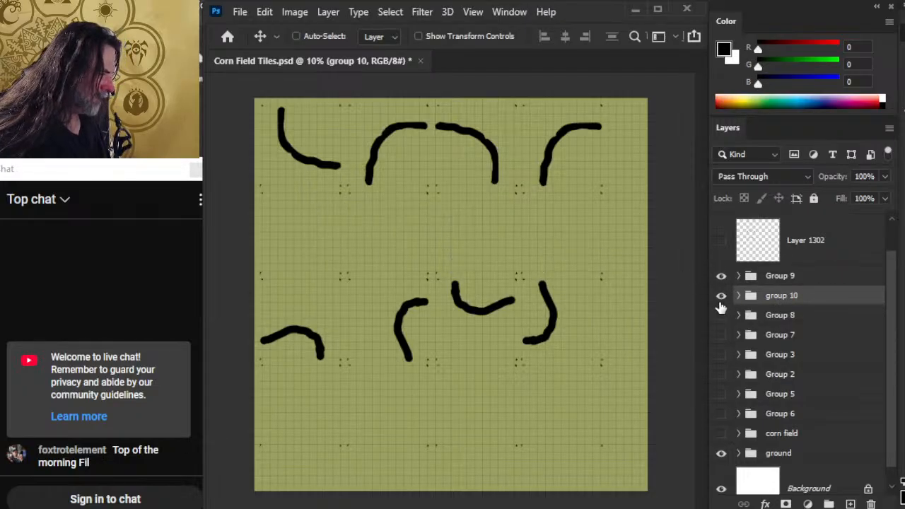
{"action": "left_click", "coordinate": [722, 295]}
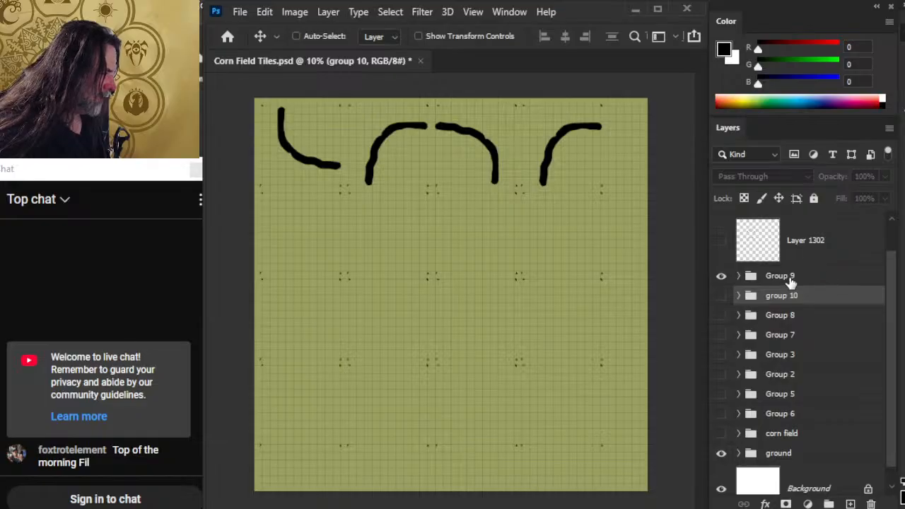
Step: Duplicate Group 9 and rename the copy to Group 11
{"action": "left_click", "coordinate": [791, 282]}
{"action": "right_click", "coordinate": [801, 282]}
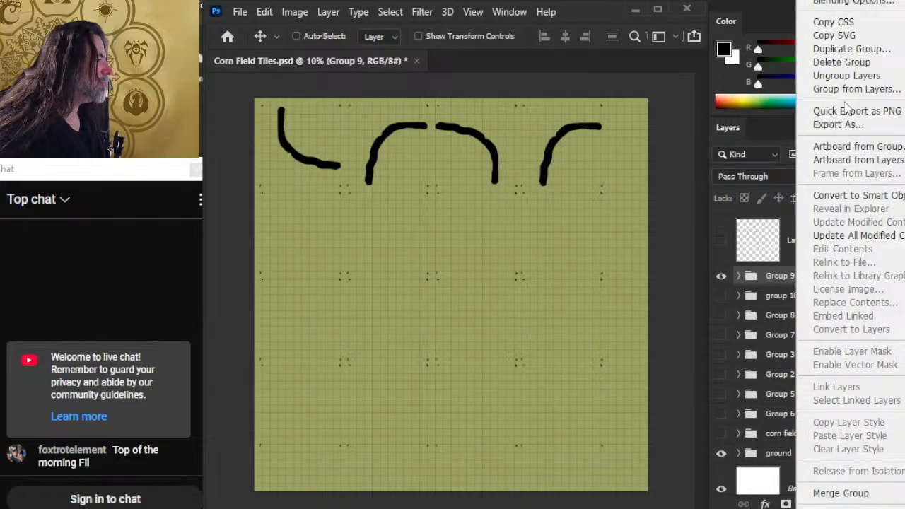
{"action": "left_click", "coordinate": [852, 49]}
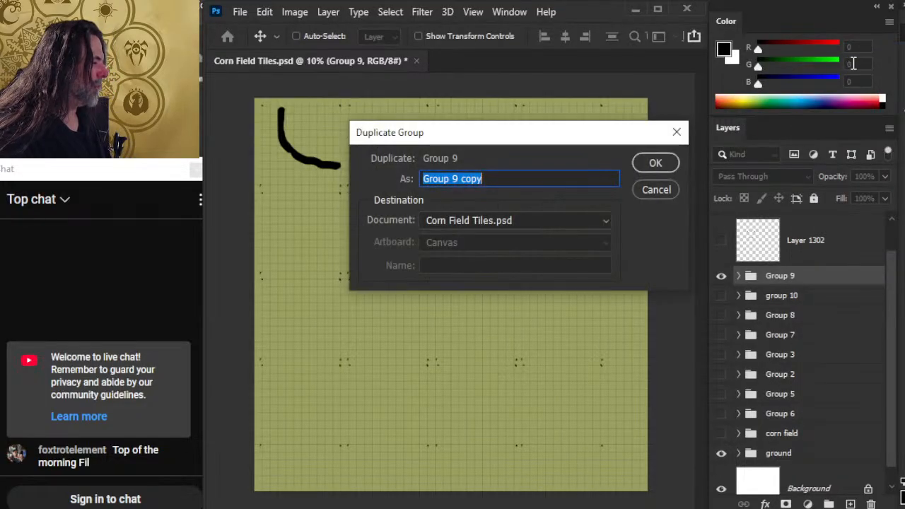
{"action": "key", "text": "Return"}
{"action": "double_click", "coordinate": [797, 282]}
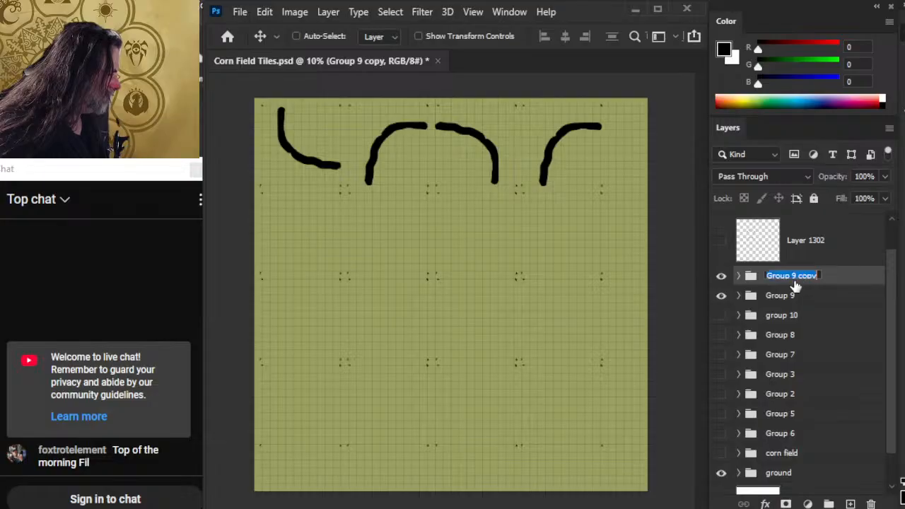
{"action": "type", "text": "Group"}
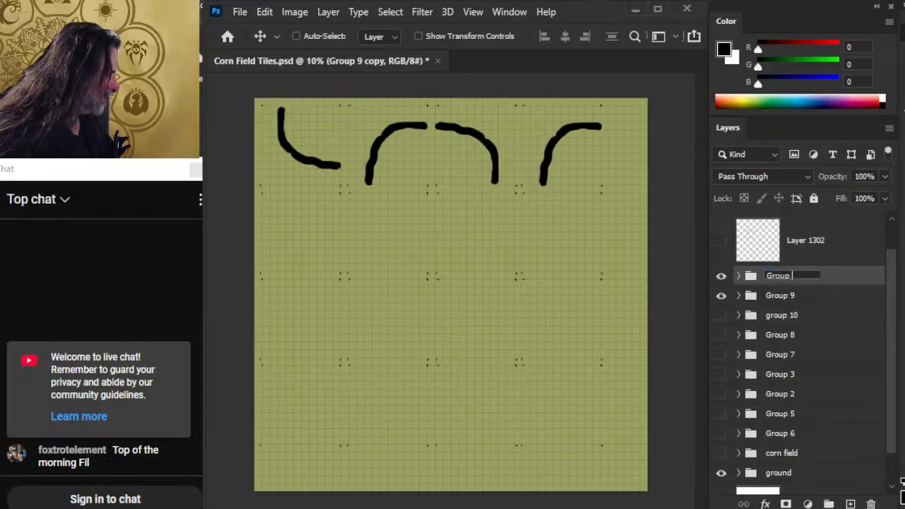
{"action": "type", "text": " 11"}
{"action": "key", "text": "Return"}
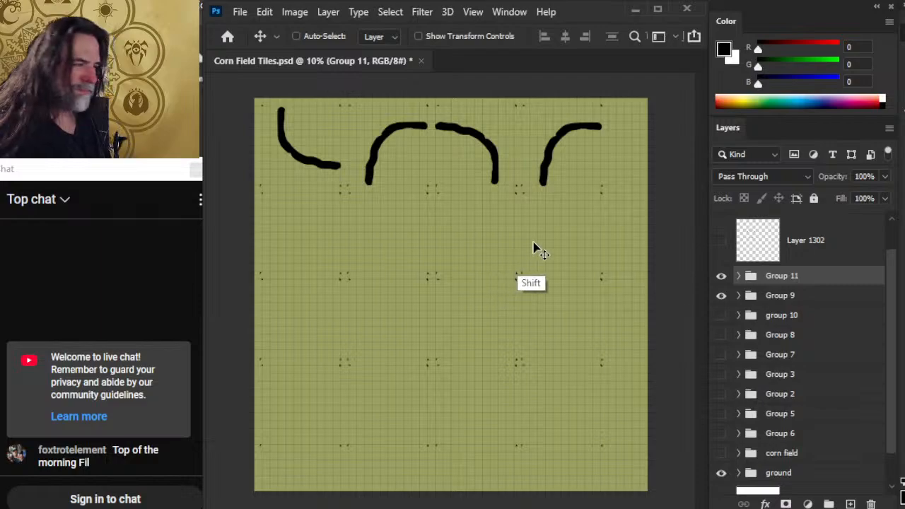
Step: Move Group 11 straight down into the second tile row
{"action": "left_click_drag", "start_coordinate": [534, 247], "coordinate": [545, 306]}
{"action": "key", "text": "ctrl+z"}
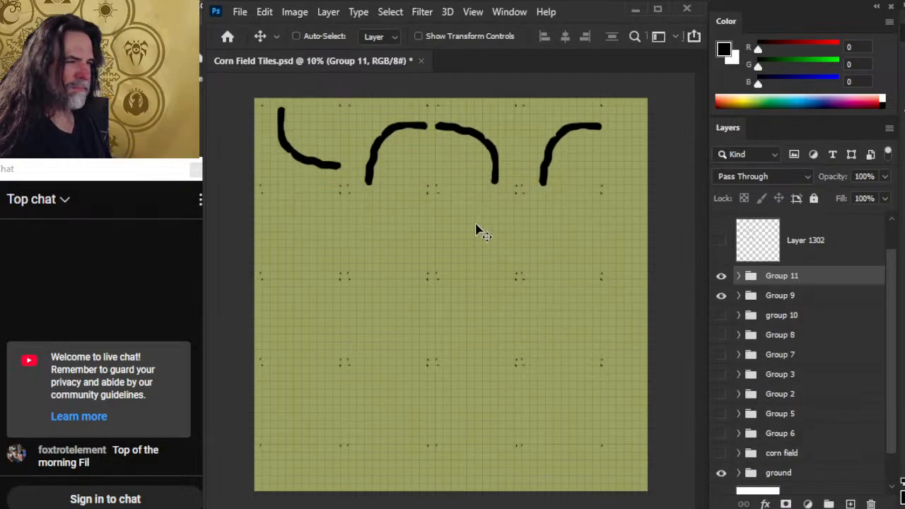
{"action": "mouse_move", "coordinate": [537, 181]}
{"action": "left_mouse_down"}
{"action": "mouse_move", "coordinate": [542, 273]}
{"action": "mouse_move", "coordinate": [546, 261]}
{"action": "left_mouse_up"}
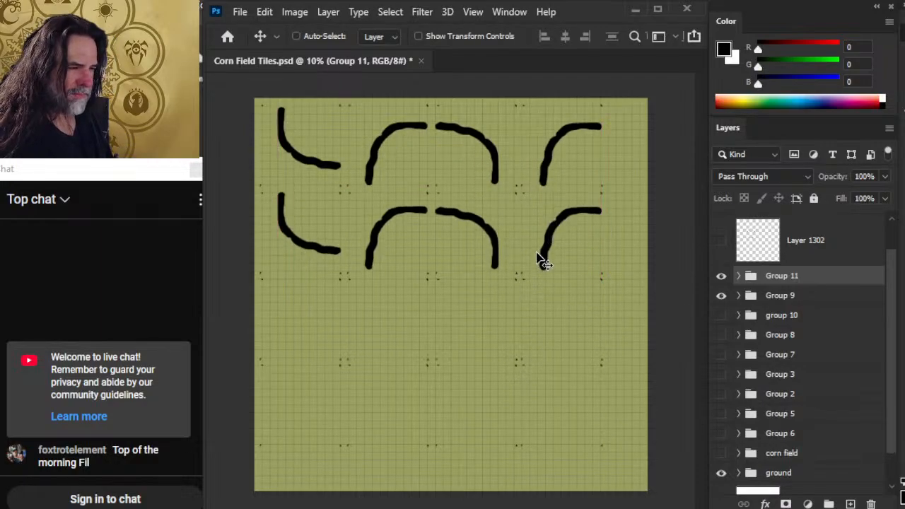
Step: Try flipping Group 11 horizontally with Free Transform, and undo the flip
{"action": "key", "text": "l"}
{"action": "right_click", "coordinate": [532, 251]}
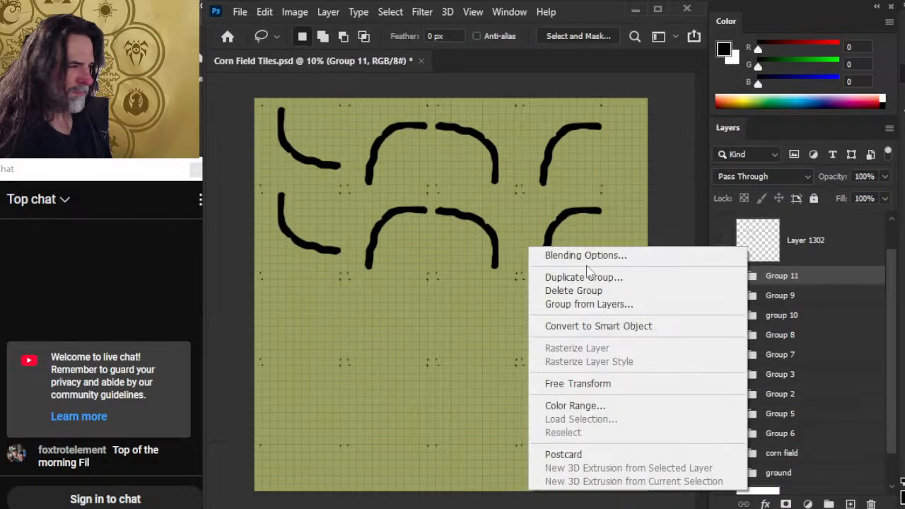
{"action": "left_click", "coordinate": [621, 385]}
{"action": "right_click", "coordinate": [533, 275]}
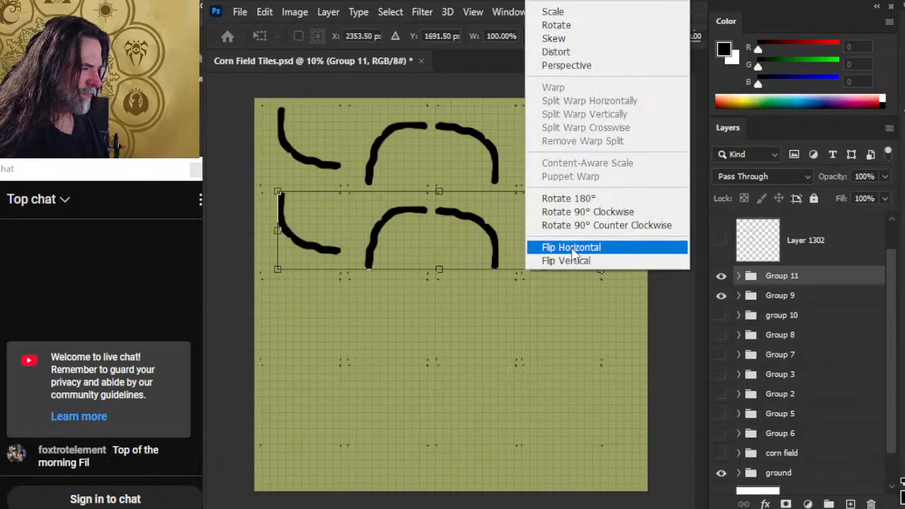
{"action": "left_click", "coordinate": [573, 249]}
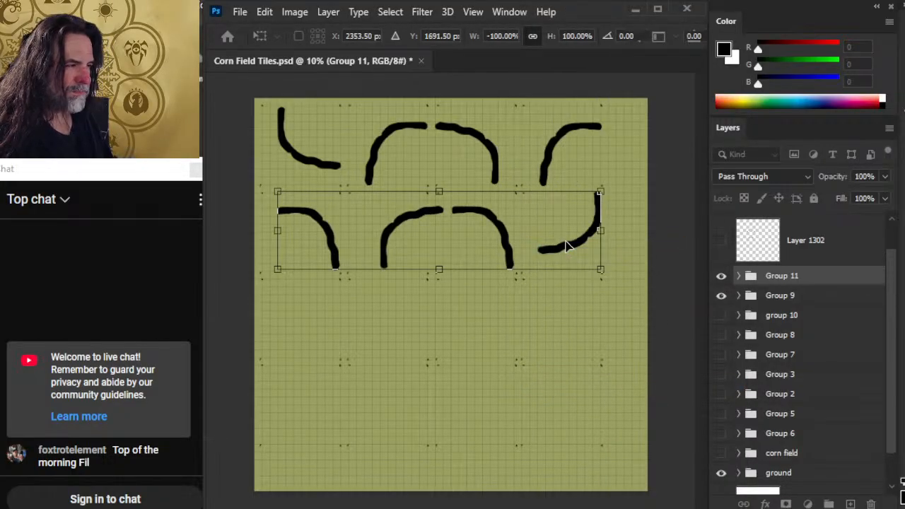
{"action": "key", "text": "Return"}
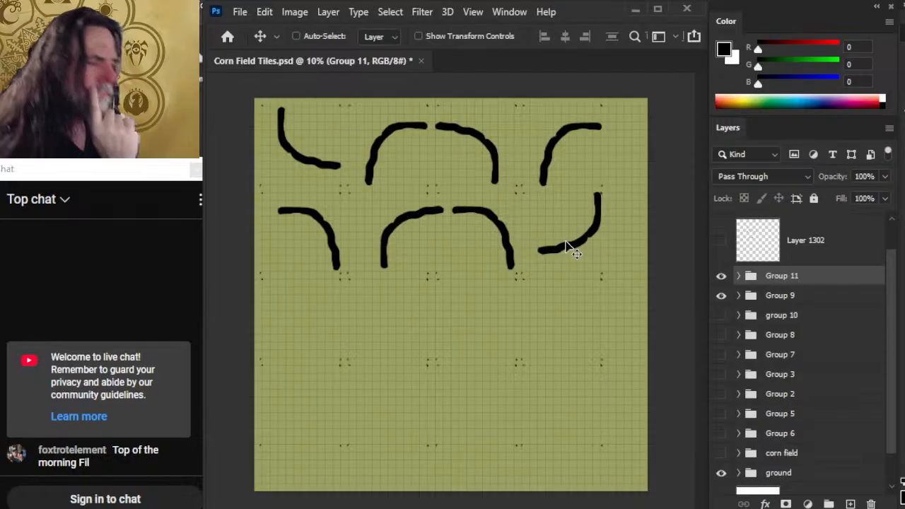
{"action": "key", "text": "ctrl+z"}
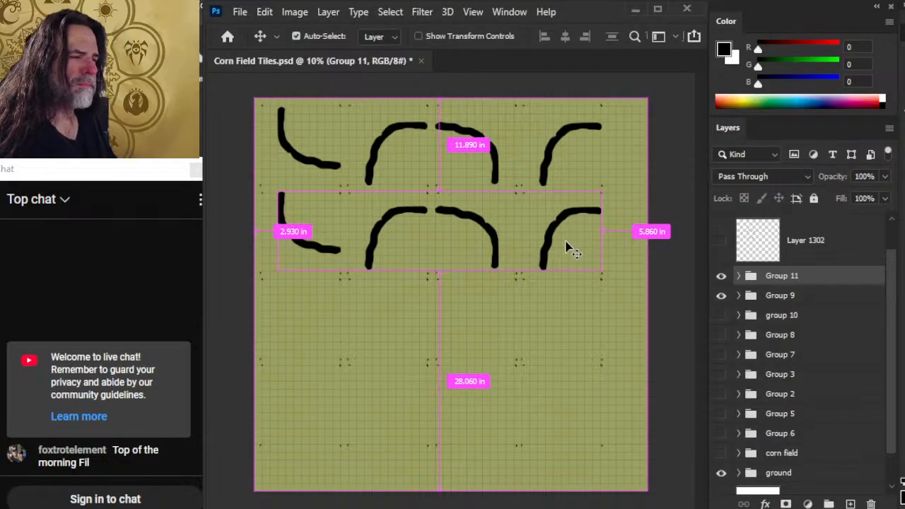
{"action": "key", "text": "l"}
{"action": "right_click", "coordinate": [450, 280]}
{"action": "left_click", "coordinate": [531, 420]}
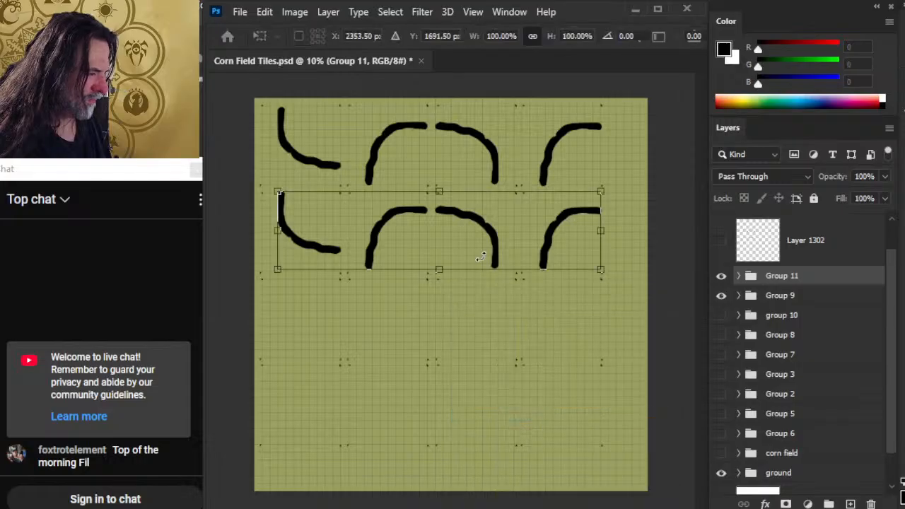
{"action": "mouse_move", "coordinate": [478, 254]}
{"action": "left_mouse_down"}
{"action": "mouse_move", "coordinate": [500, 260]}
{"action": "mouse_move", "coordinate": [491, 254]}
{"action": "left_mouse_up"}
{"action": "key", "text": "Escape"}
Step: Try flipping Group 11 vertically, cancel the transform and delete the group
{"action": "right_click", "coordinate": [450, 265]}
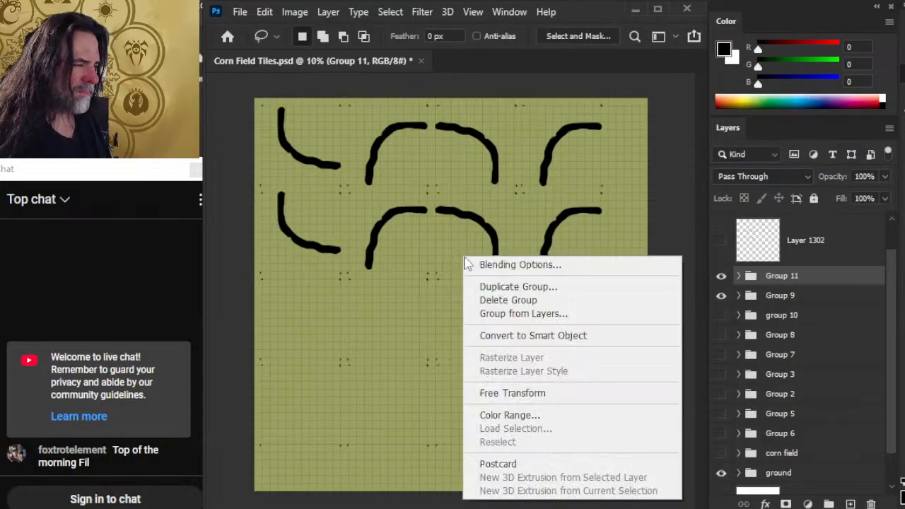
{"action": "right_click", "coordinate": [426, 221]}
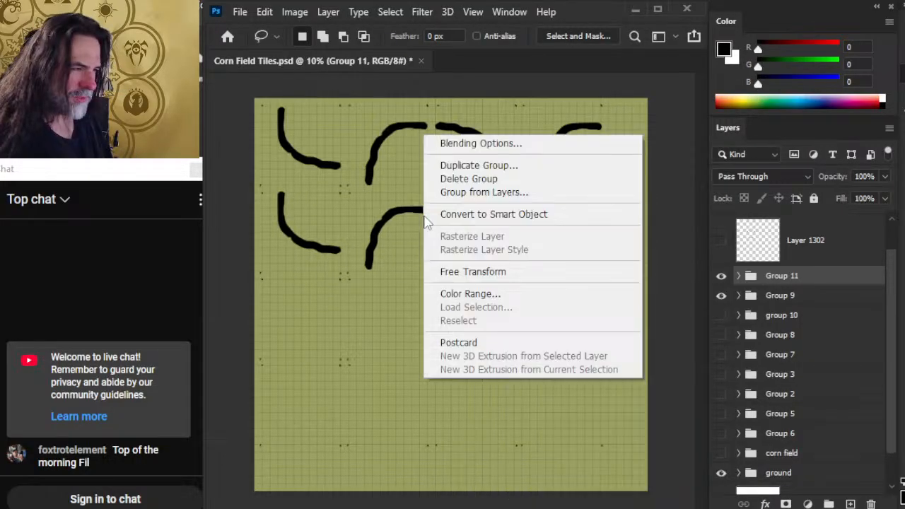
{"action": "left_click", "coordinate": [469, 272]}
{"action": "right_click", "coordinate": [446, 298]}
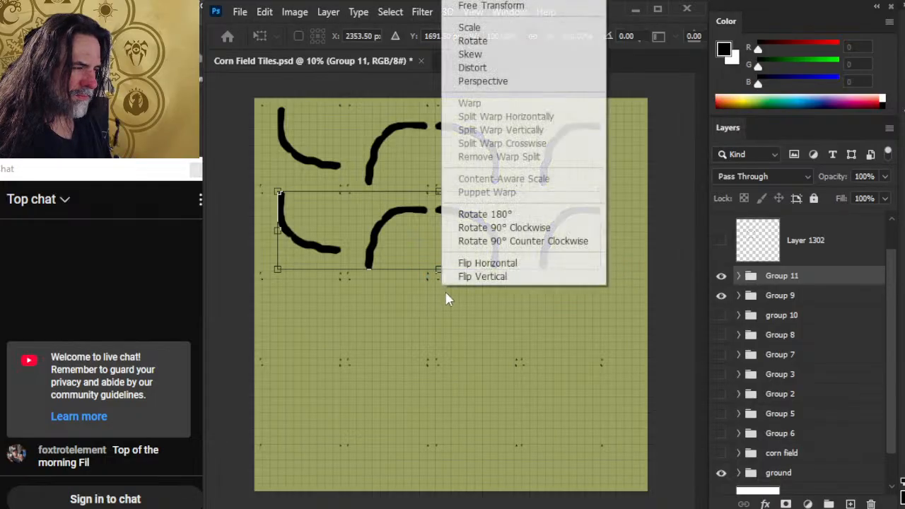
{"action": "left_click", "coordinate": [482, 276]}
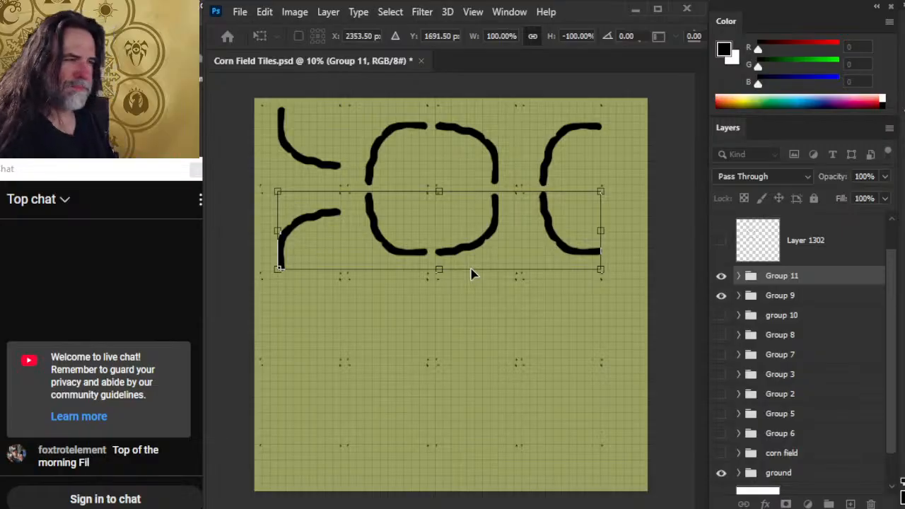
{"action": "key", "text": "Escape"}
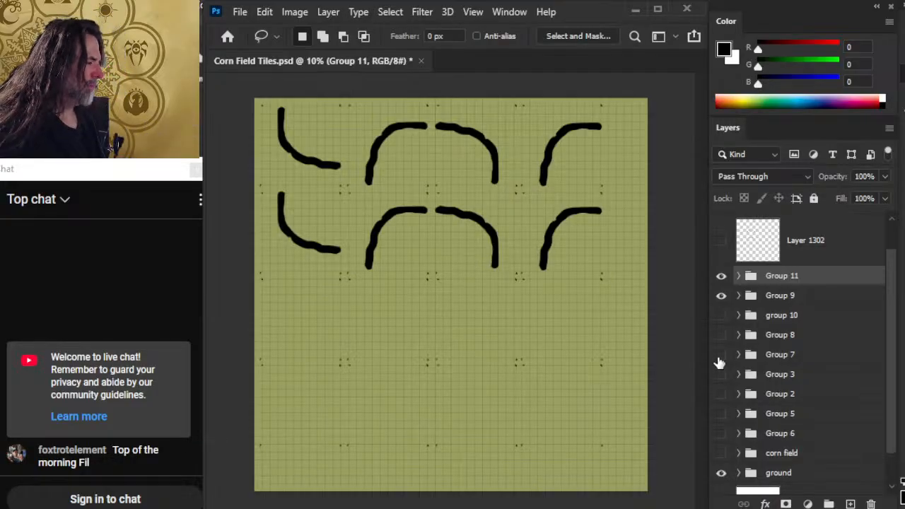
{"action": "key", "text": "Delete"}
Step: Rotate the fourth arc in Group 9, on Layer 1324, by 180 degrees and move it up and left within its top-row tile
{"action": "left_click", "coordinate": [740, 277]}
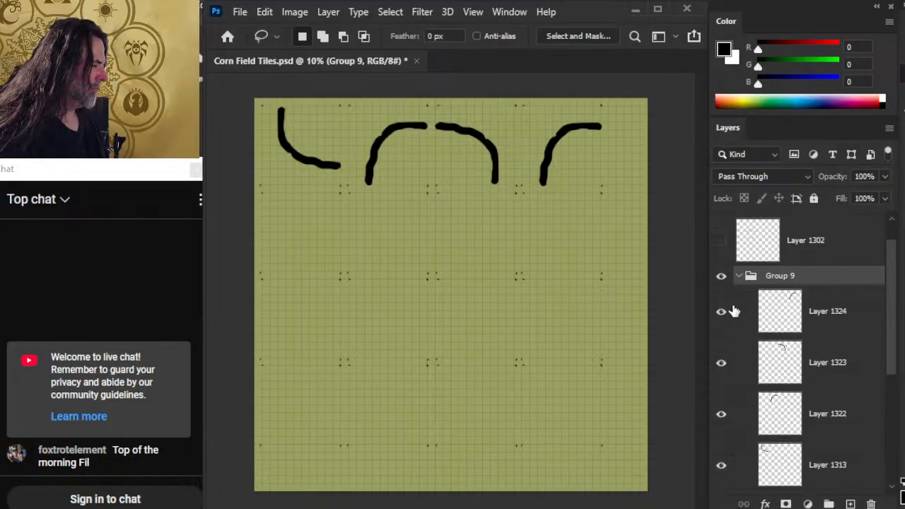
{"action": "left_click", "coordinate": [724, 312]}
{"action": "left_click", "coordinate": [723, 312]}
{"action": "left_click", "coordinate": [817, 320]}
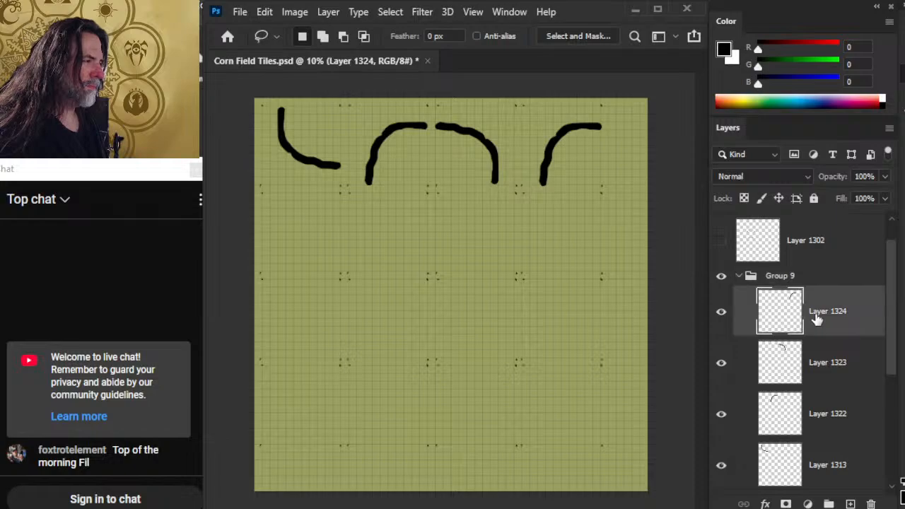
{"action": "right_click", "coordinate": [490, 163]}
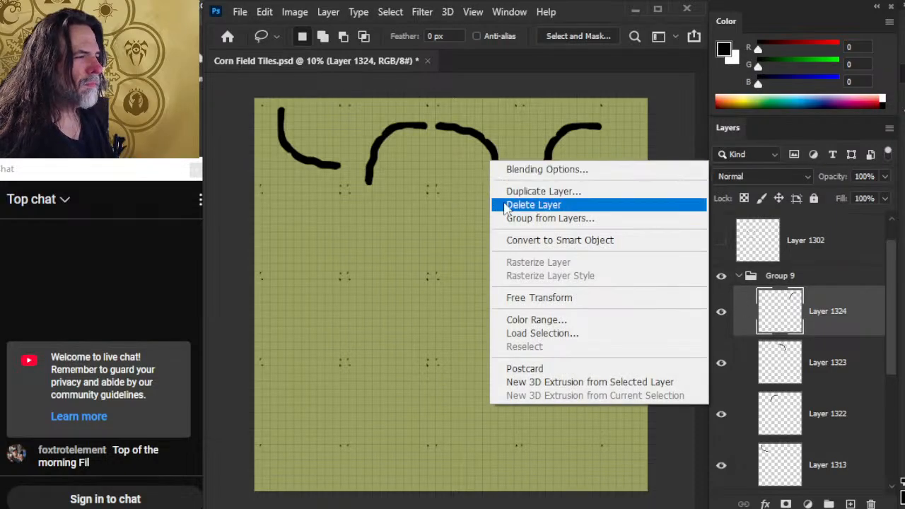
{"action": "left_click", "coordinate": [564, 298]}
{"action": "mouse_move", "coordinate": [598, 259]}
{"action": "left_mouse_down"}
{"action": "mouse_move", "coordinate": [456, 234]}
{"action": "mouse_move", "coordinate": [398, 140]}
{"action": "mouse_move", "coordinate": [433, 74]}
{"action": "mouse_move", "coordinate": [501, 85]}
{"action": "mouse_move", "coordinate": [597, 72]}
{"action": "mouse_move", "coordinate": [542, 87]}
{"action": "left_mouse_up"}
{"action": "key", "text": "Return"}
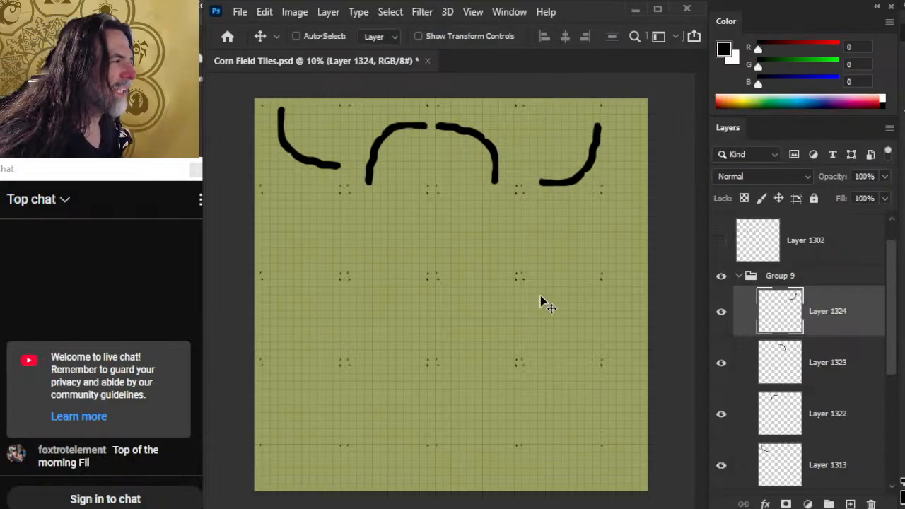
{"action": "mouse_move", "coordinate": [542, 301]}
{"action": "left_mouse_down"}
{"action": "mouse_move", "coordinate": [556, 266]}
{"action": "mouse_move", "coordinate": [576, 267]}
{"action": "mouse_move", "coordinate": [579, 277]}
{"action": "left_mouse_up"}
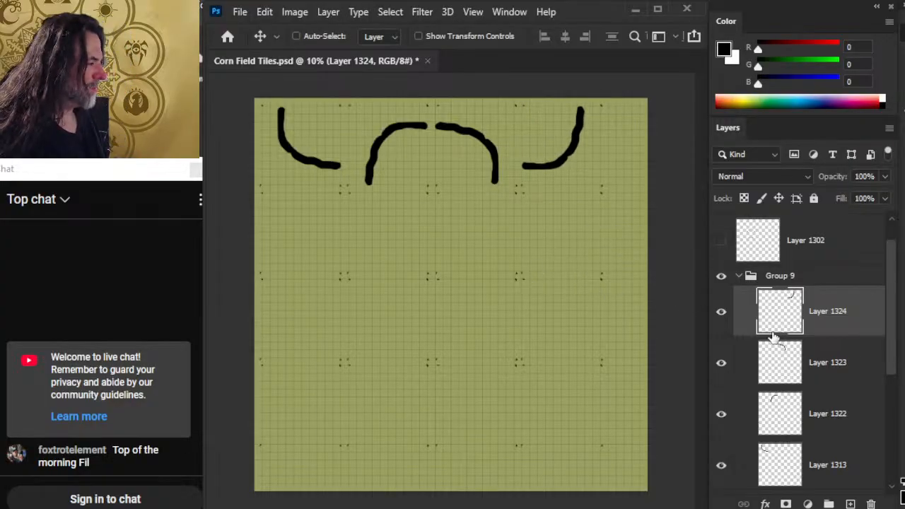
{"action": "left_click", "coordinate": [739, 276]}
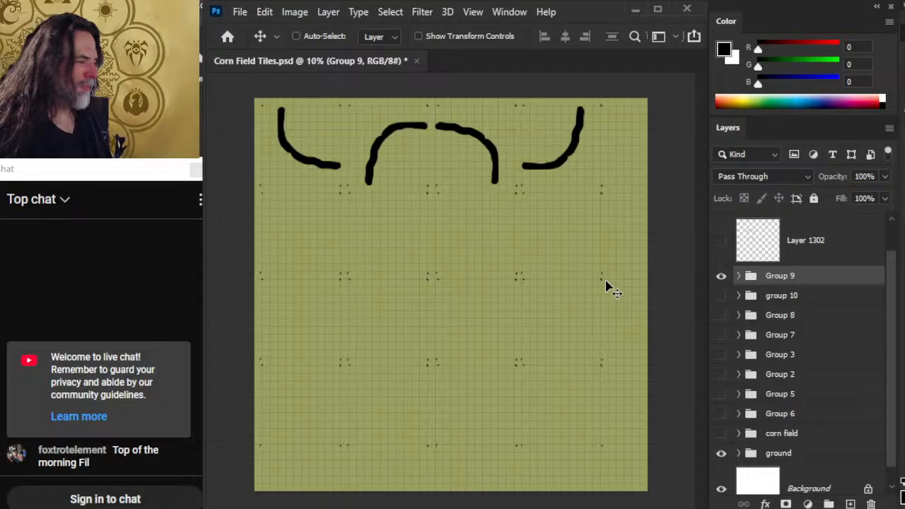
Step: Hide Group 9 and review the path layouts of group 10, Group 8, Group 7, Group 3 and Group 2 by toggling their visibility
{"action": "left_click", "coordinate": [722, 276]}
{"action": "left_click", "coordinate": [722, 296]}
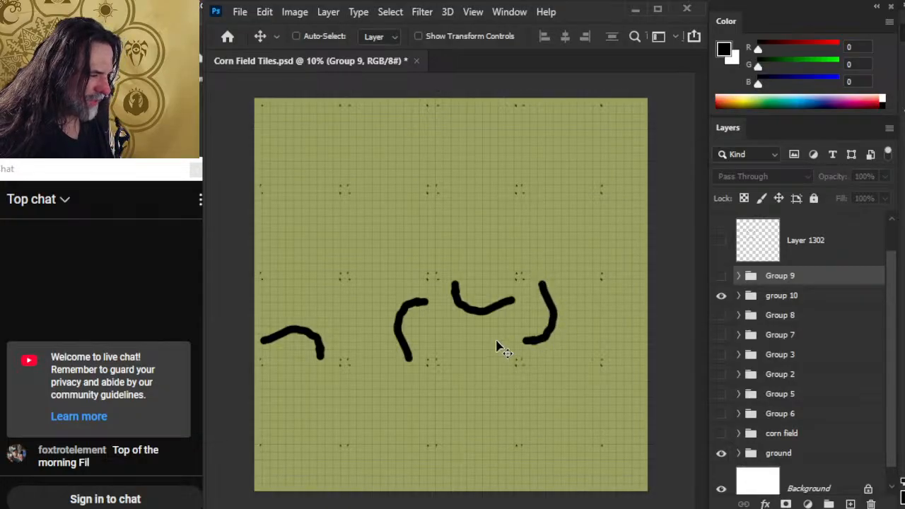
{"action": "left_click", "coordinate": [721, 295]}
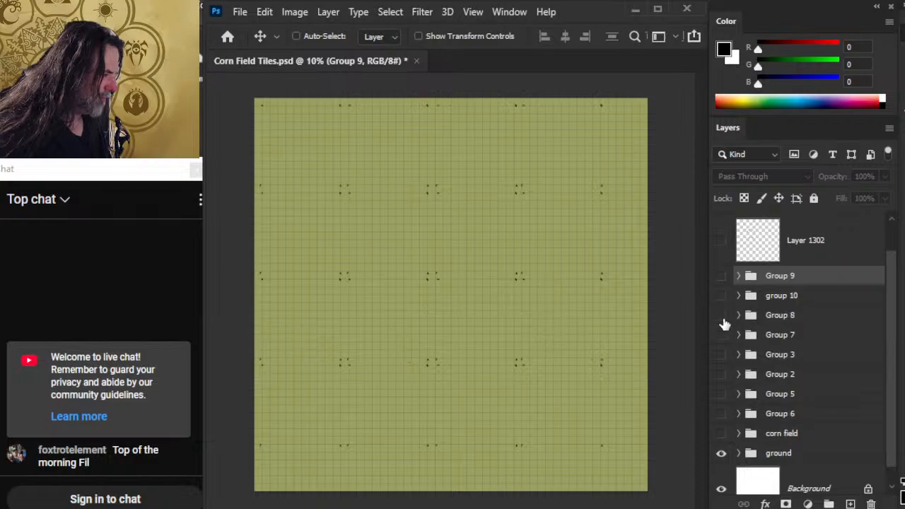
{"action": "left_click", "coordinate": [722, 315]}
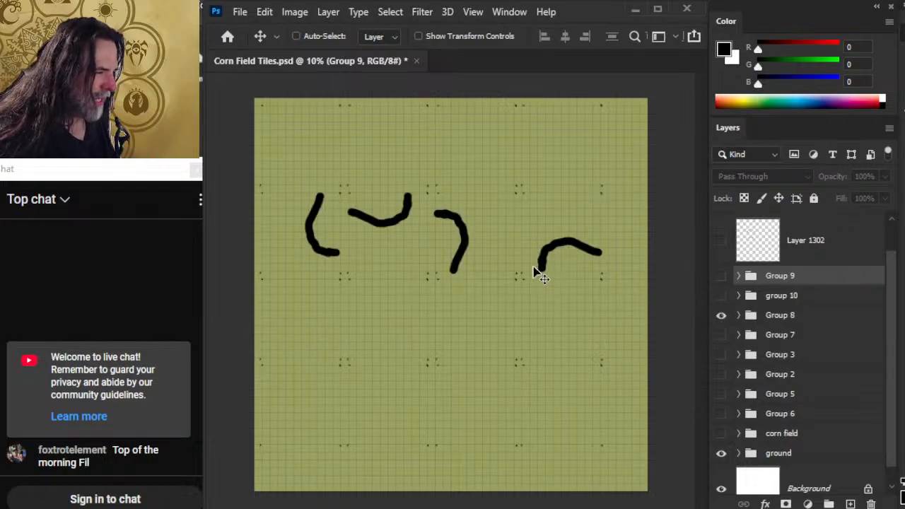
{"action": "left_click", "coordinate": [722, 295]}
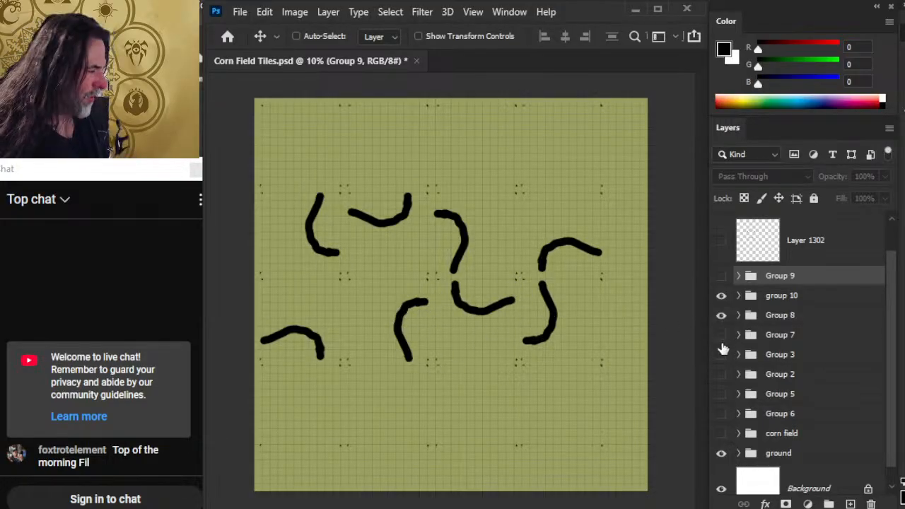
{"action": "left_click", "coordinate": [722, 296]}
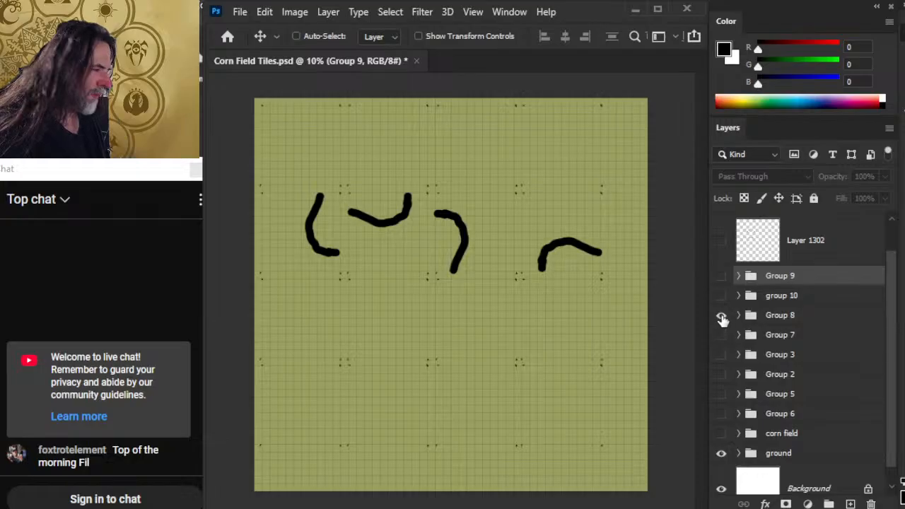
{"action": "left_click", "coordinate": [722, 316]}
{"action": "left_click", "coordinate": [722, 335]}
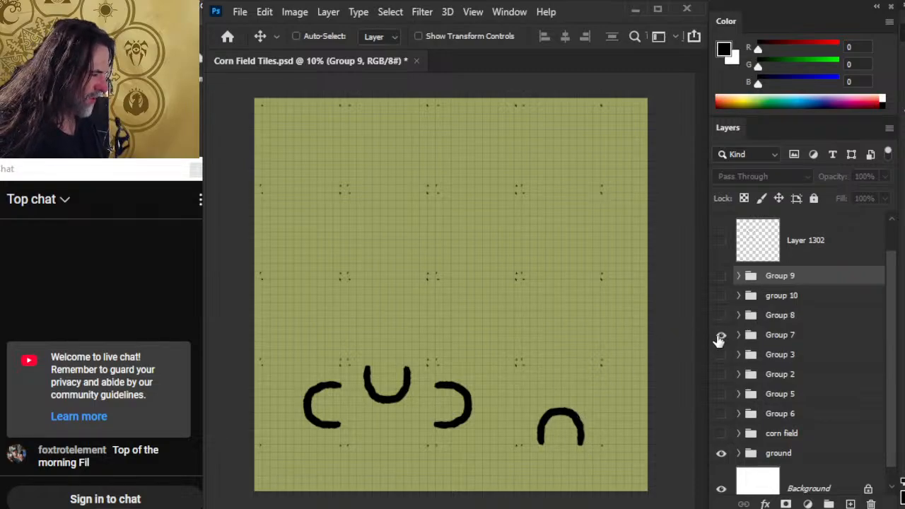
{"action": "left_click", "coordinate": [720, 336]}
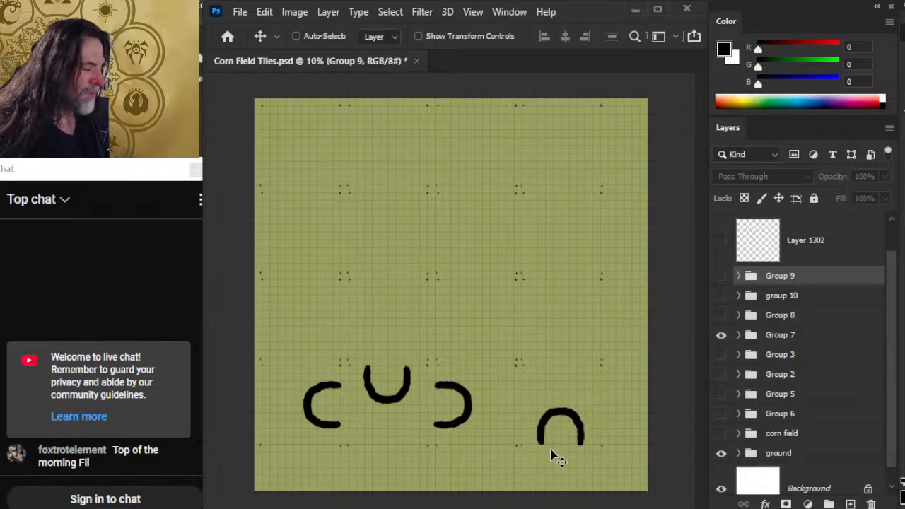
{"action": "left_click", "coordinate": [721, 335]}
{"action": "left_click", "coordinate": [722, 335]}
{"action": "left_click", "coordinate": [721, 355]}
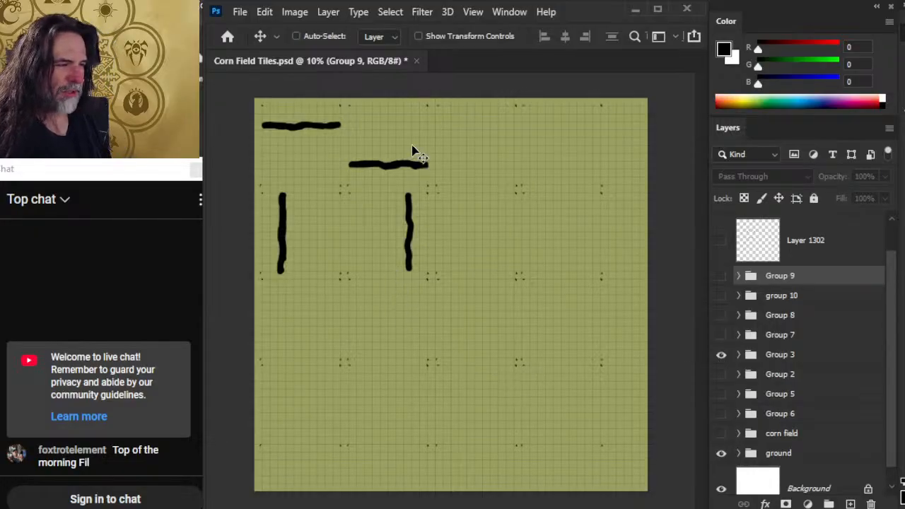
{"action": "left_click", "coordinate": [721, 355]}
{"action": "left_click", "coordinate": [721, 374]}
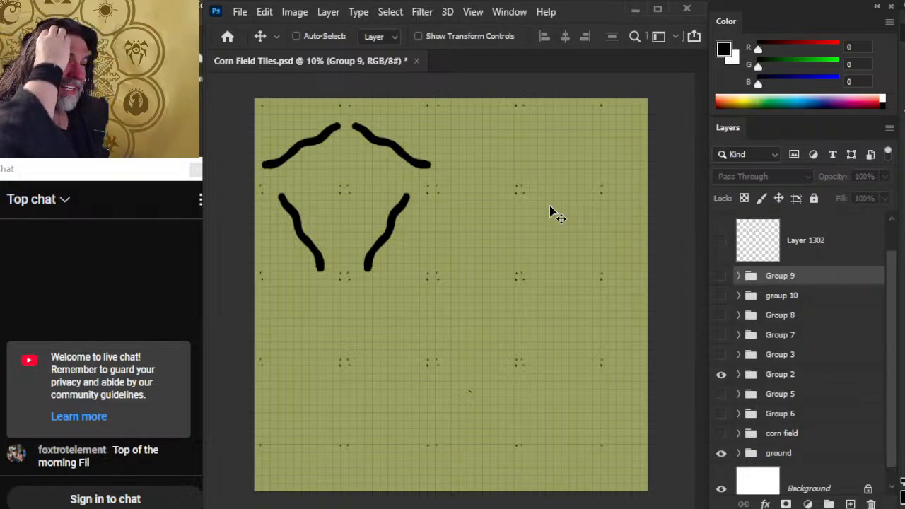
{"action": "left_click", "coordinate": [723, 376]}
Step: Examine what the corn field and ground groups contribute by toggling their visibility and looking through their layers
{"action": "left_click", "coordinate": [724, 434]}
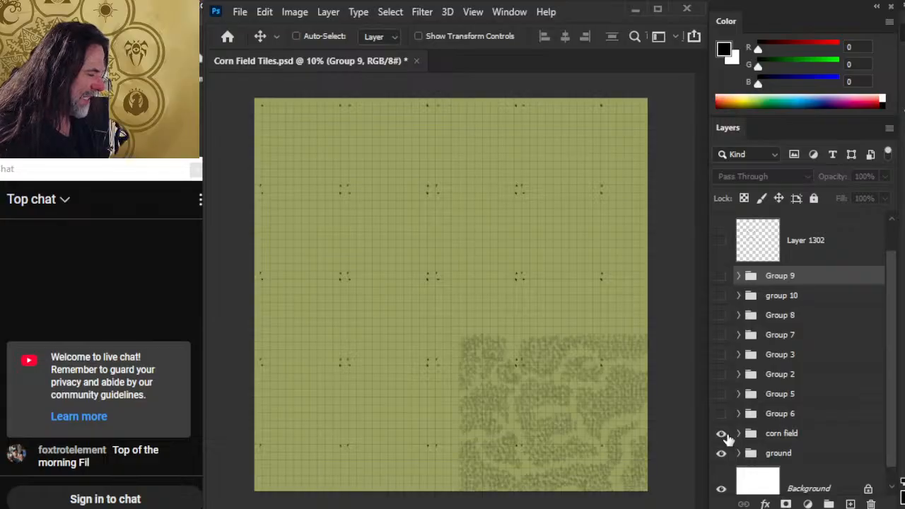
{"action": "left_click", "coordinate": [722, 435]}
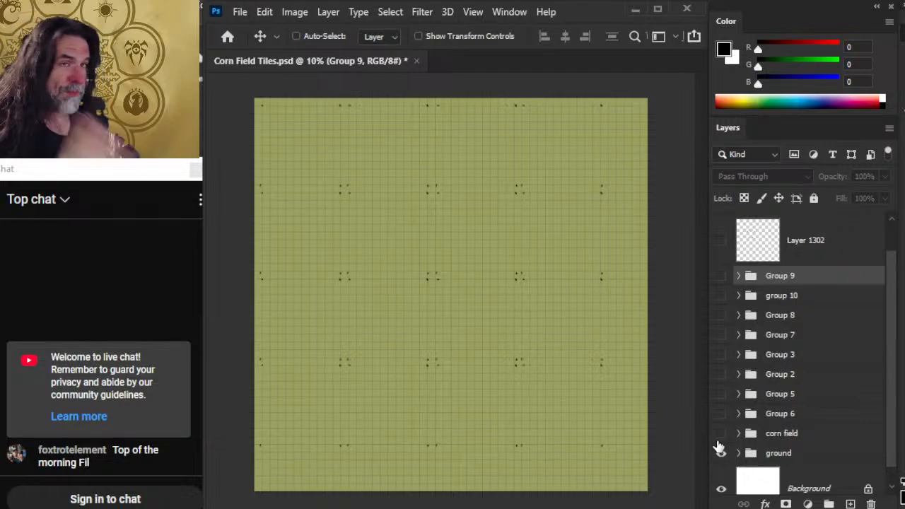
{"action": "left_click", "coordinate": [720, 452]}
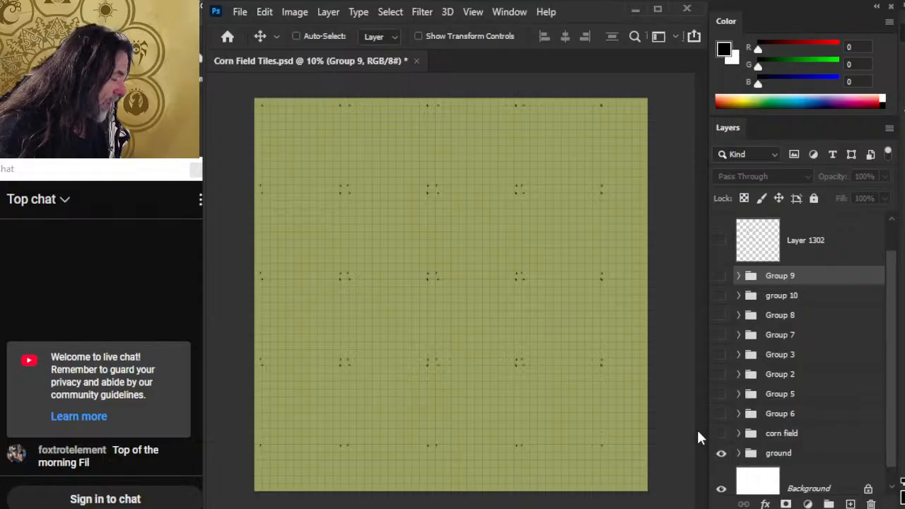
{"action": "left_click", "coordinate": [721, 434]}
{"action": "left_click", "coordinate": [721, 433]}
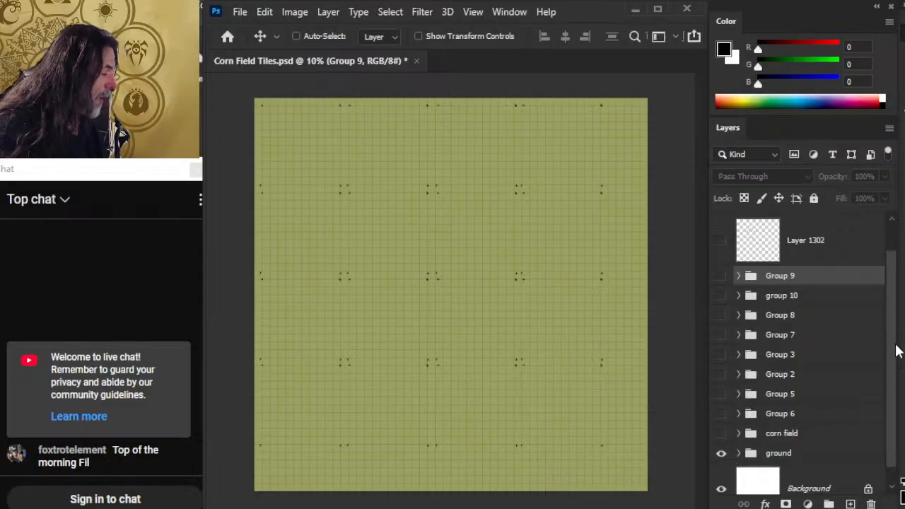
{"action": "scroll", "coordinate": [895, 375], "scroll_direction": "down", "scroll_amount": 1}
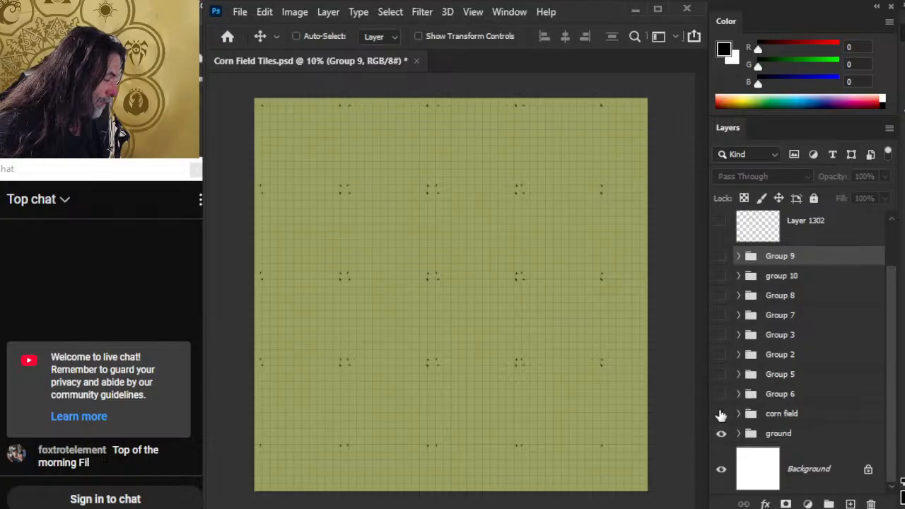
{"action": "left_click", "coordinate": [721, 433]}
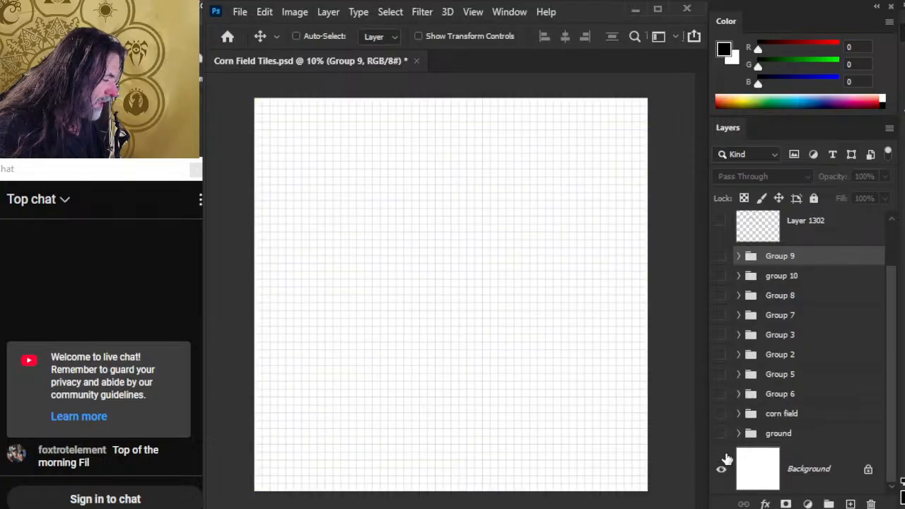
{"action": "left_click", "coordinate": [739, 417]}
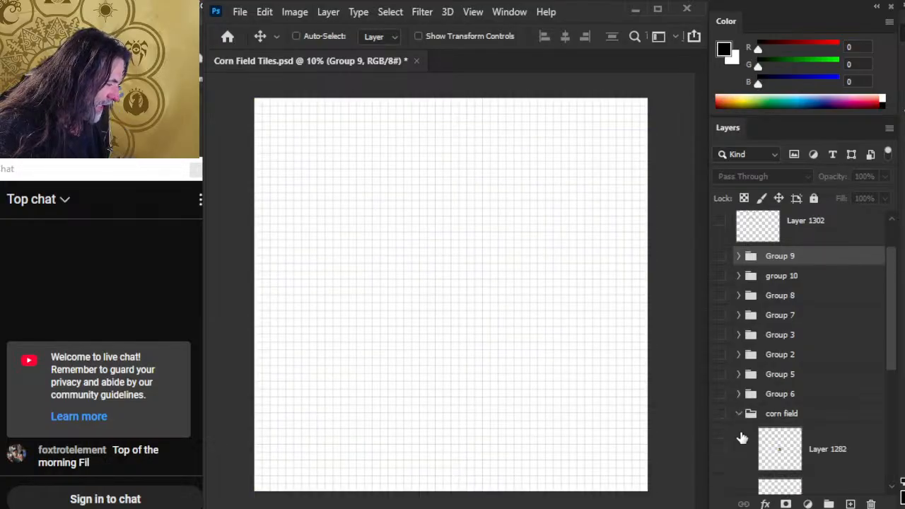
{"action": "left_click", "coordinate": [739, 415]}
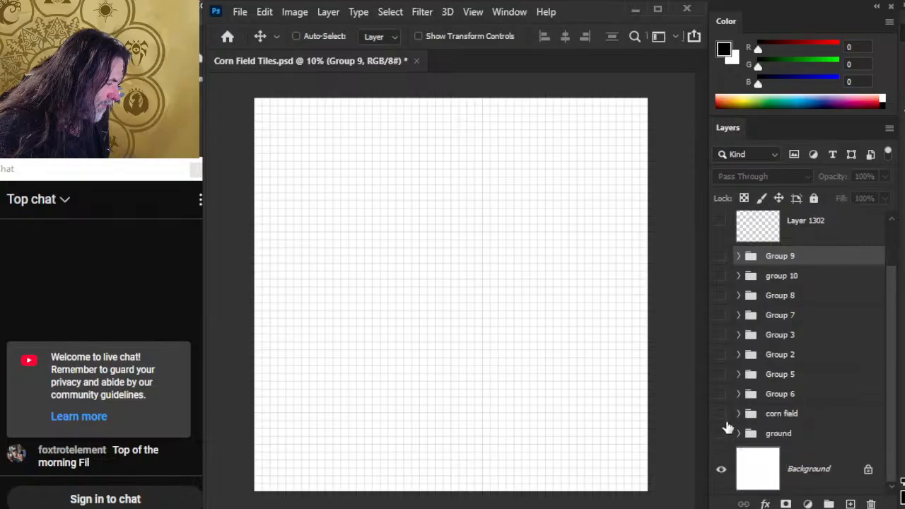
{"action": "left_click", "coordinate": [721, 415]}
{"action": "left_click", "coordinate": [722, 433]}
{"action": "left_click", "coordinate": [721, 415]}
{"action": "left_click", "coordinate": [740, 434]}
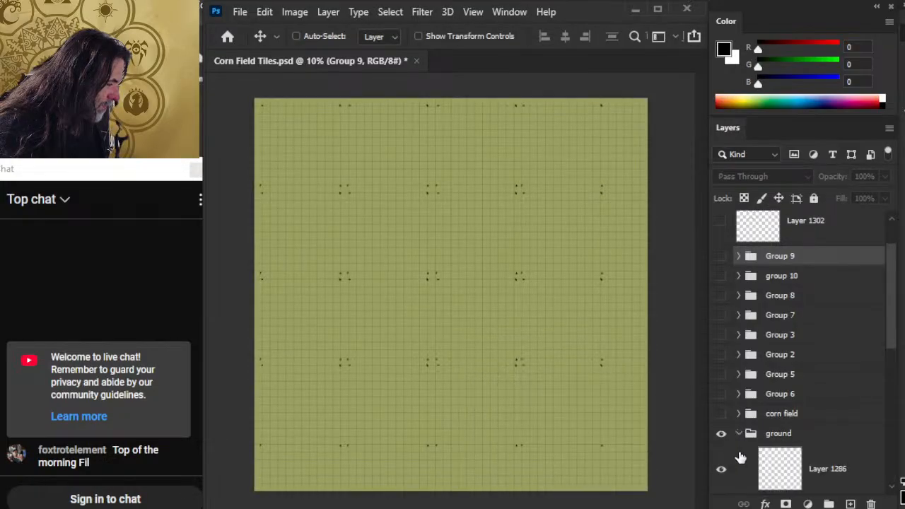
{"action": "left_click_drag", "start_coordinate": [890, 335], "coordinate": [887, 361]}
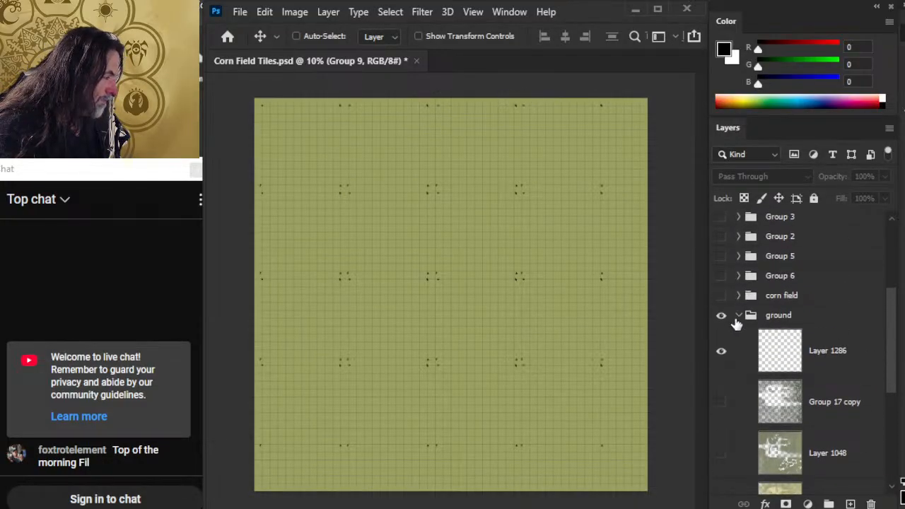
{"action": "left_click", "coordinate": [735, 319]}
{"action": "left_click", "coordinate": [738, 312]}
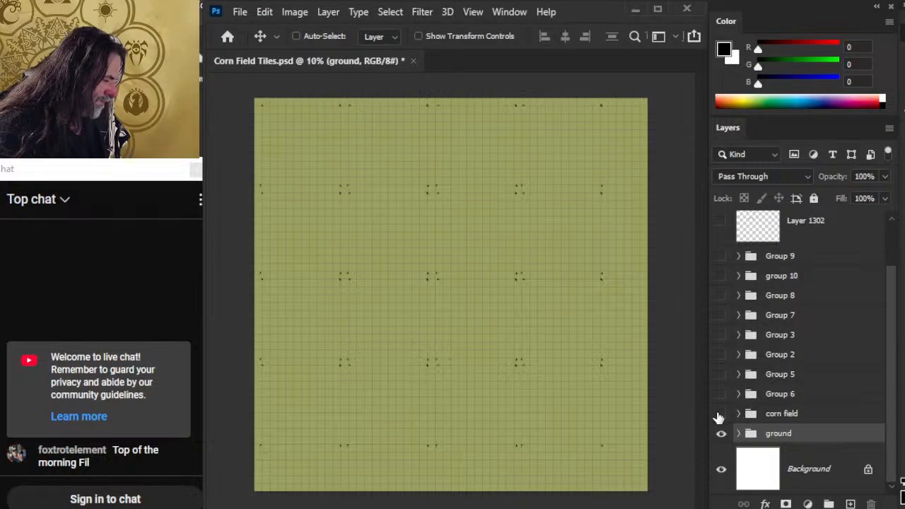
Step: Show the corn field group and inspect Layers 1282, \, 1283, 1284 and 830 individually, leaving only 1284 and 830 visible in it
{"action": "left_click", "coordinate": [739, 415]}
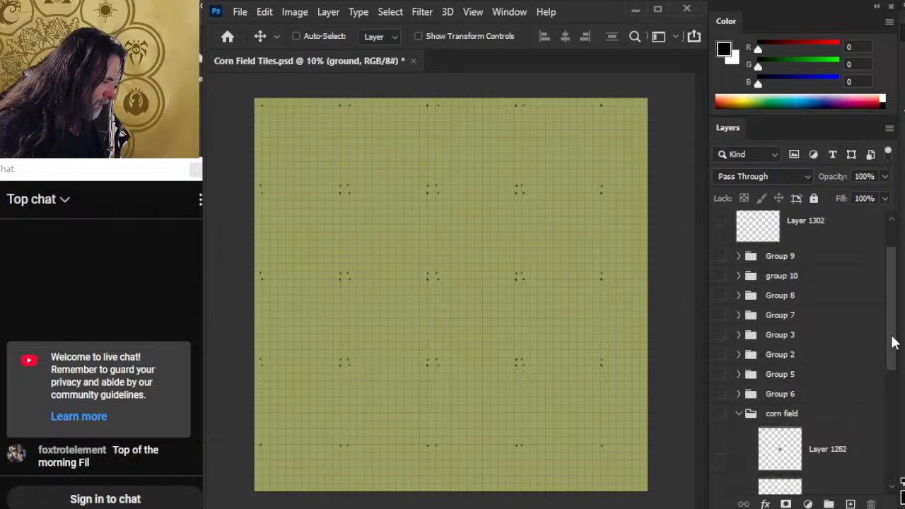
{"action": "left_click_drag", "start_coordinate": [893, 325], "coordinate": [871, 396]}
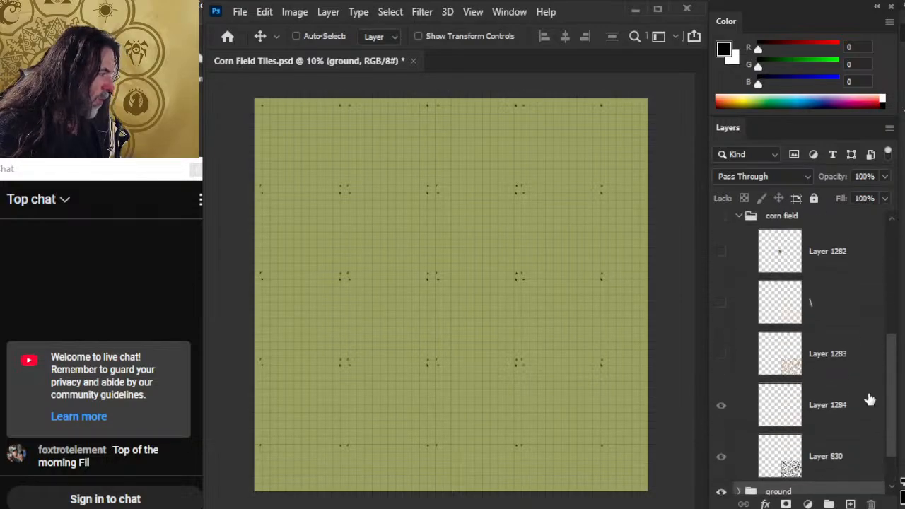
{"action": "left_click", "coordinate": [721, 251]}
{"action": "left_click", "coordinate": [721, 254]}
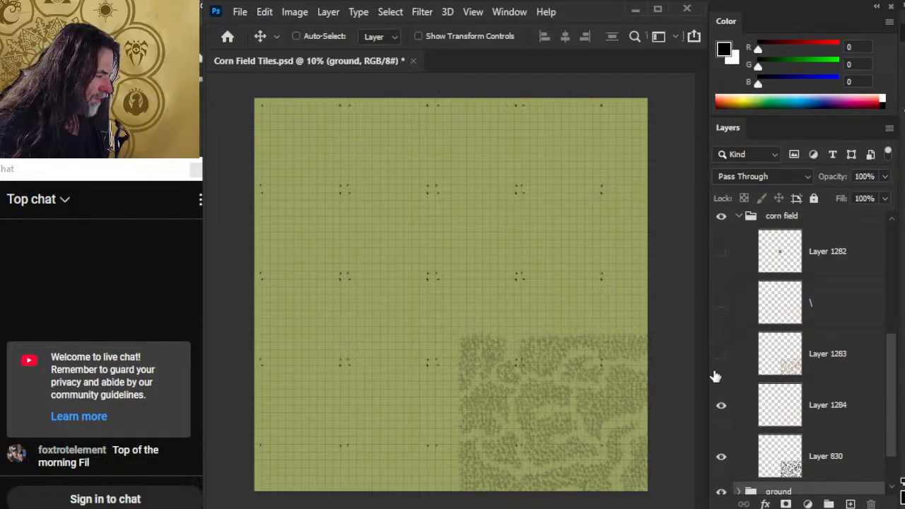
{"action": "left_click", "coordinate": [722, 406]}
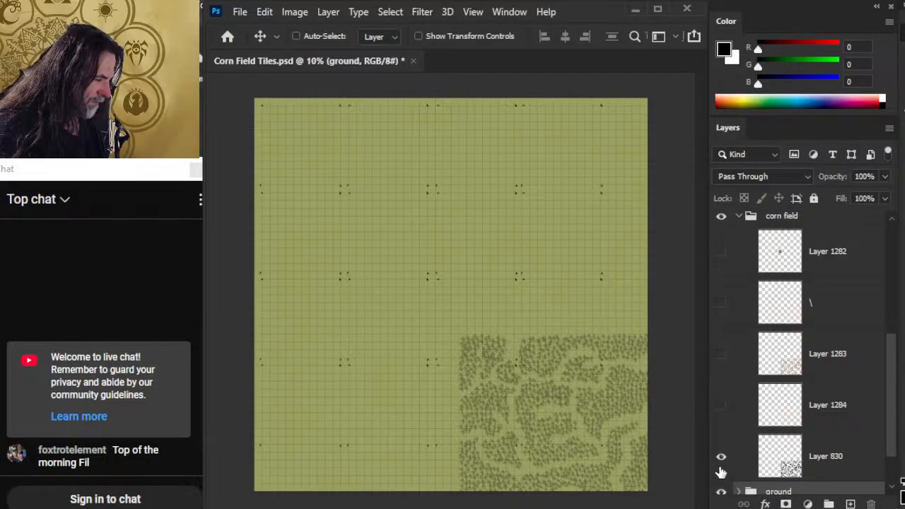
{"action": "left_click", "coordinate": [722, 460]}
{"action": "left_click", "coordinate": [729, 358]}
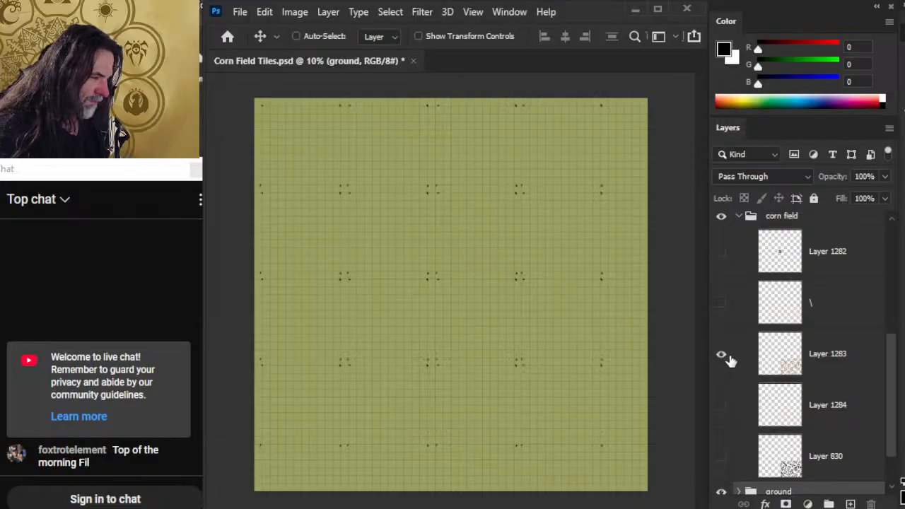
{"action": "left_click", "coordinate": [723, 357]}
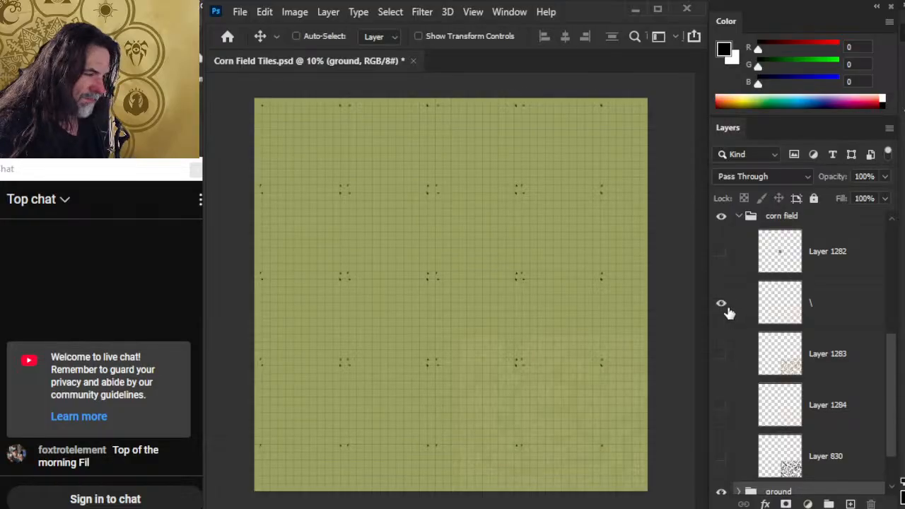
{"action": "left_click", "coordinate": [723, 305]}
{"action": "left_click", "coordinate": [723, 253]}
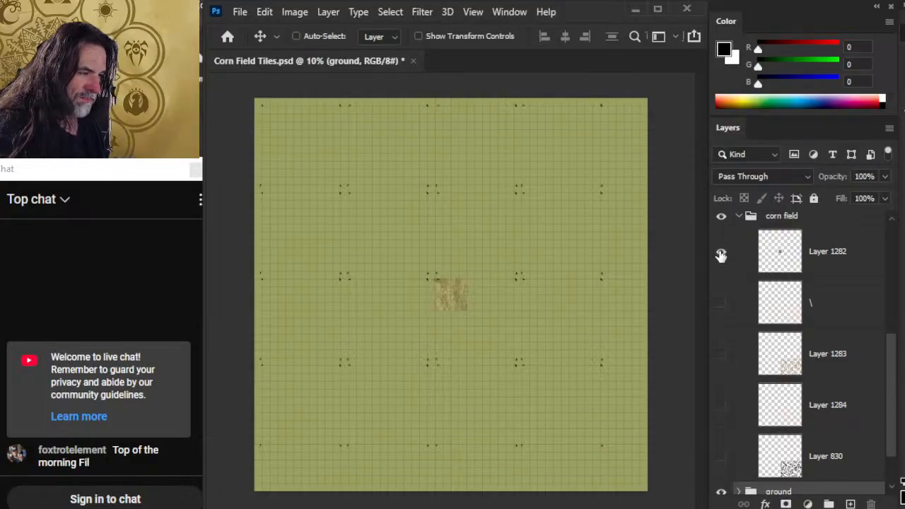
{"action": "left_click", "coordinate": [723, 253]}
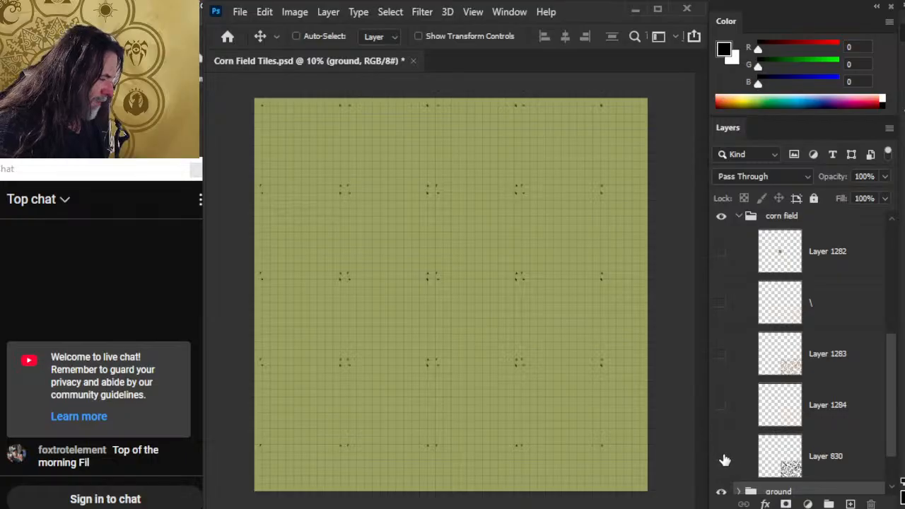
{"action": "left_click", "coordinate": [722, 458]}
{"action": "left_click", "coordinate": [723, 414]}
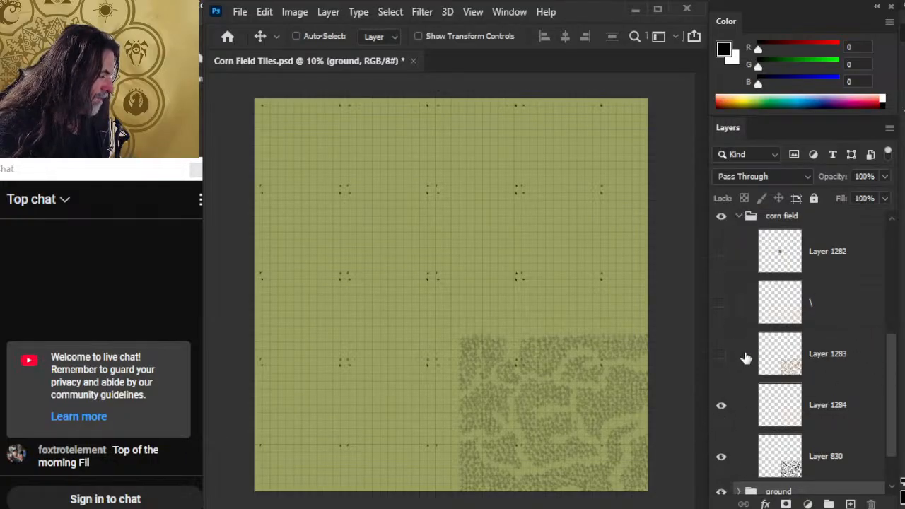
Step: Add a new layer above the corn field group, place it in its own group and name that group "base corn"
{"action": "left_click_drag", "start_coordinate": [895, 404], "coordinate": [895, 382]}
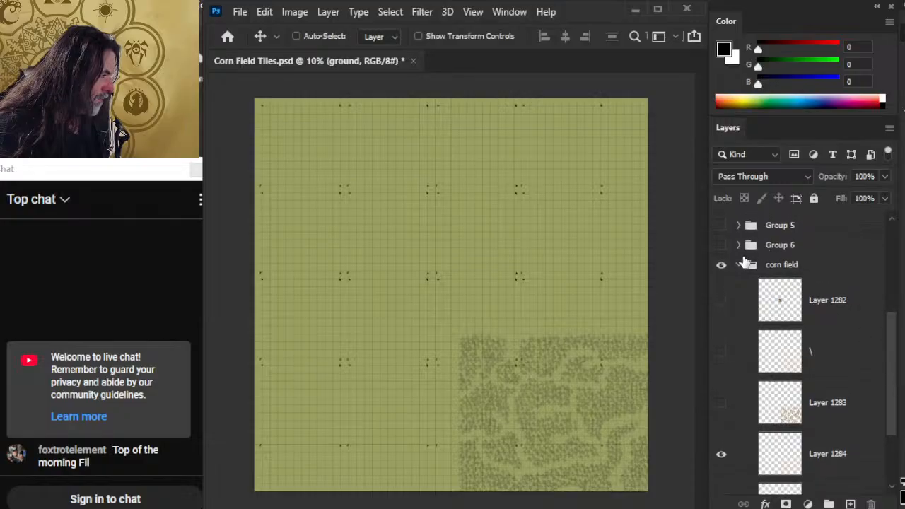
{"action": "left_click", "coordinate": [739, 262]}
{"action": "left_click", "coordinate": [800, 416]}
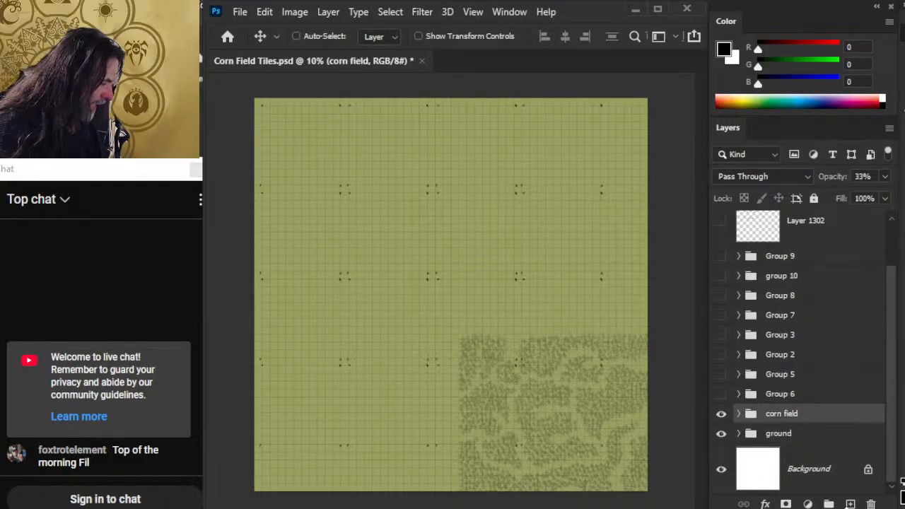
{"action": "left_click", "coordinate": [851, 504]}
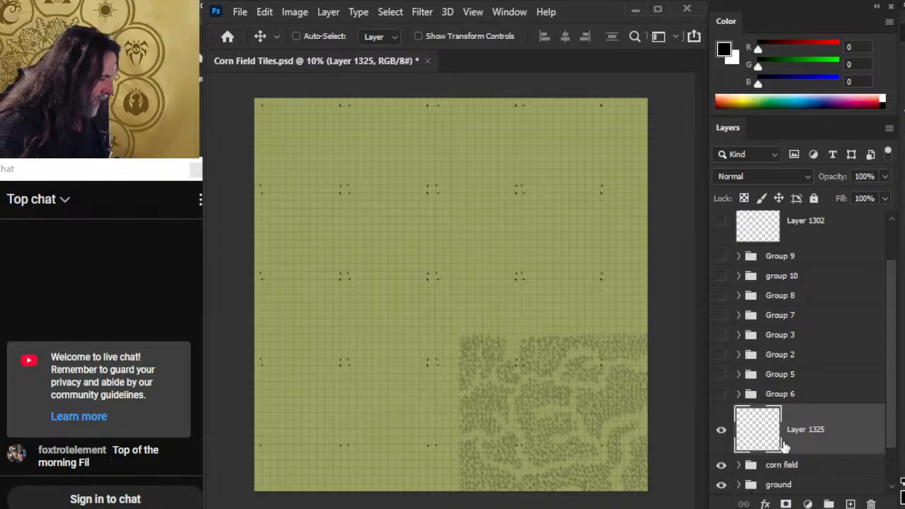
{"action": "key", "text": "ctrl+g"}
{"action": "double_click", "coordinate": [779, 414]}
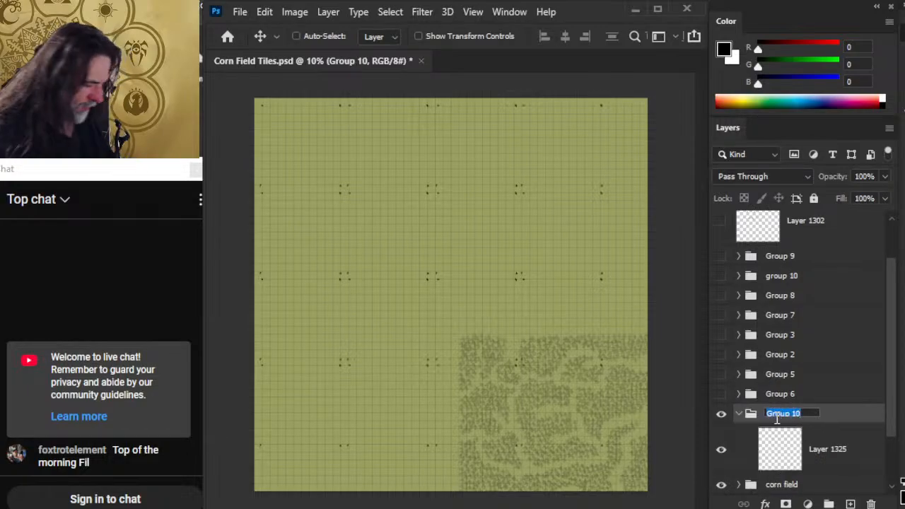
{"action": "type", "text": "b"}
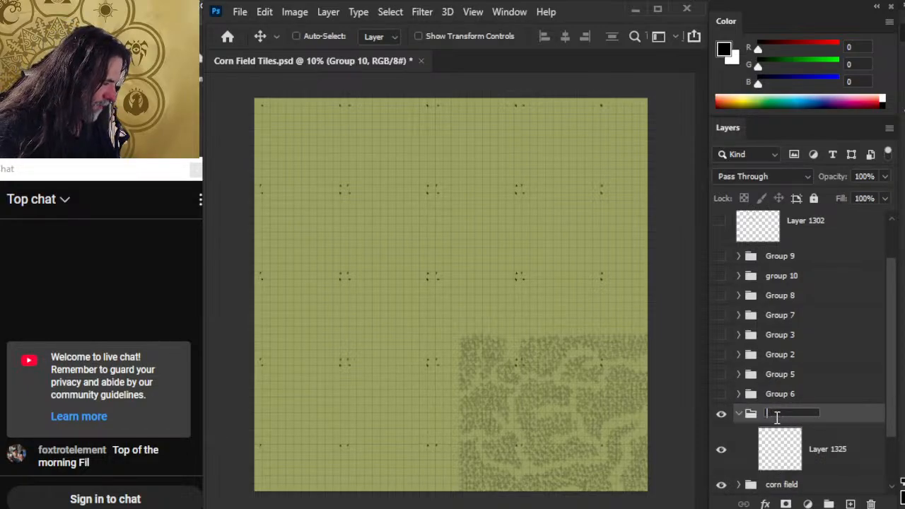
{"action": "type", "text": "ase cor"}
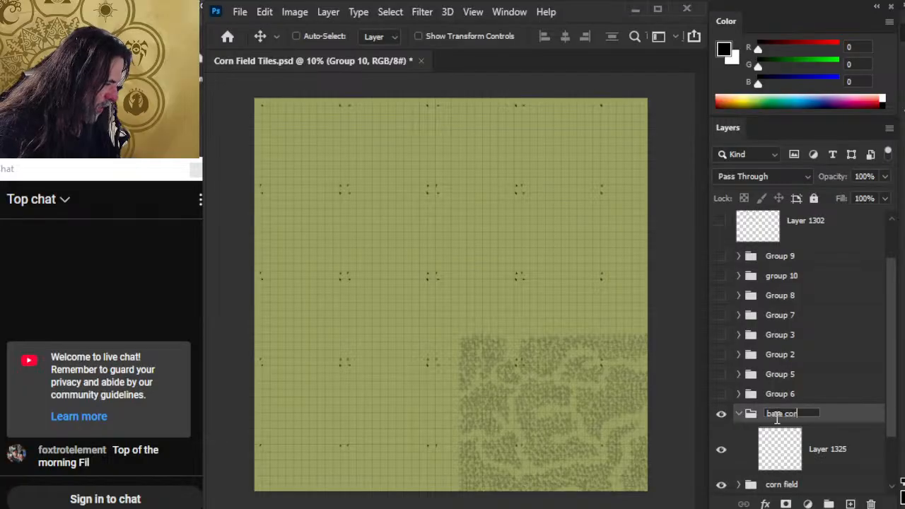
{"action": "type", "text": "n"}
{"action": "key", "text": "Return"}
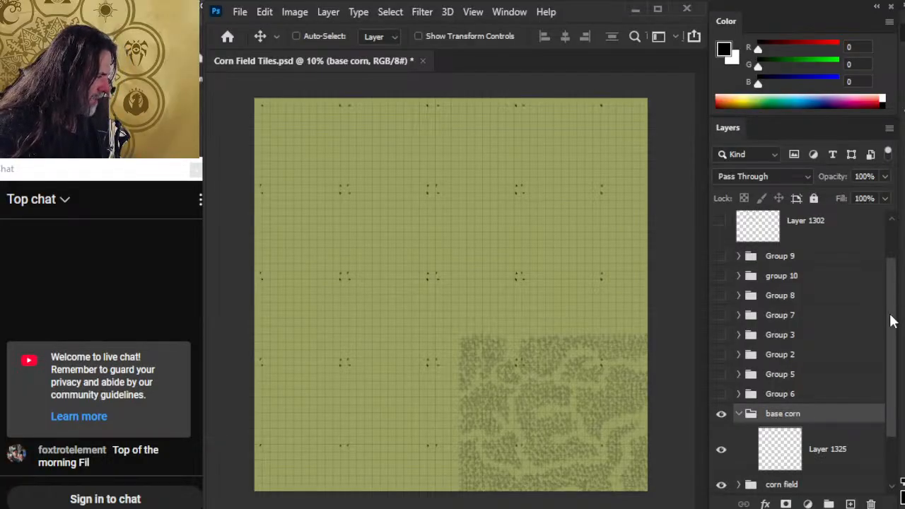
Step: Hide the corn field group and check what the ground group contributes by toggling its visibility
{"action": "left_click_drag", "start_coordinate": [891, 322], "coordinate": [871, 366]}
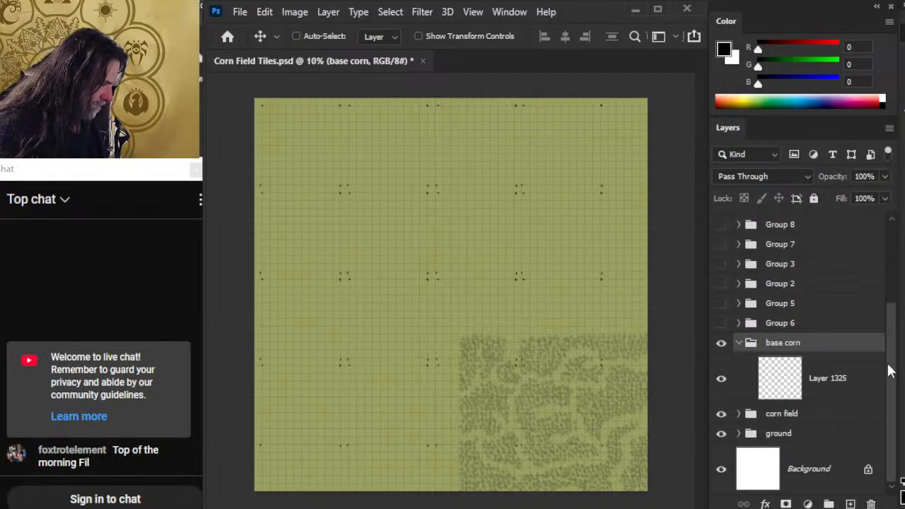
{"action": "left_click", "coordinate": [739, 433]}
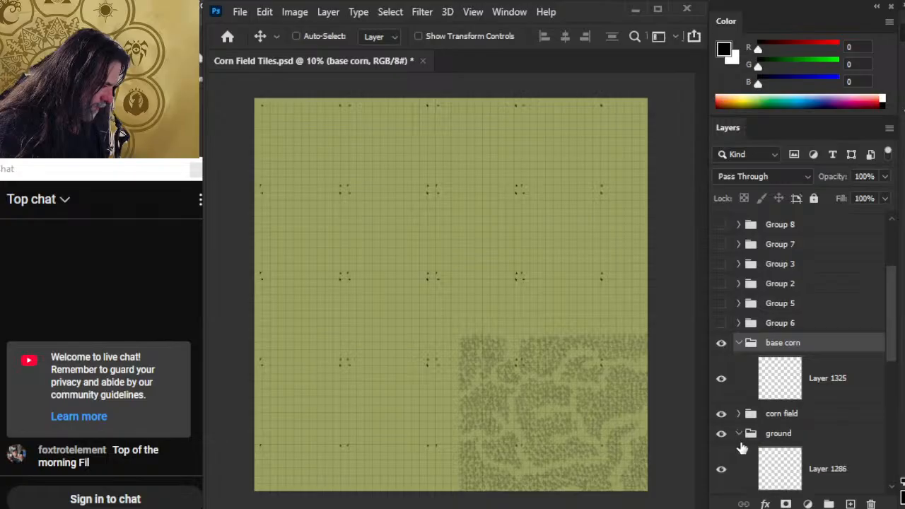
{"action": "left_click", "coordinate": [740, 434]}
{"action": "left_click", "coordinate": [721, 414]}
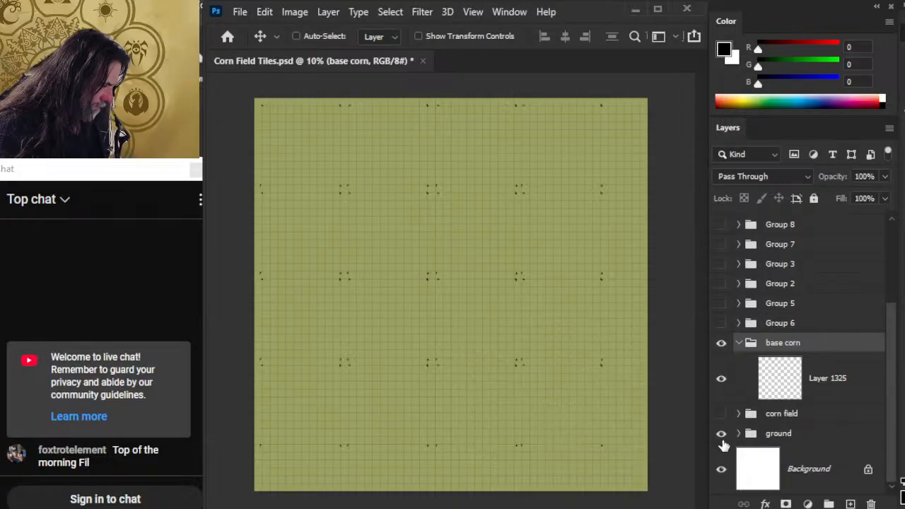
{"action": "left_click", "coordinate": [721, 433]}
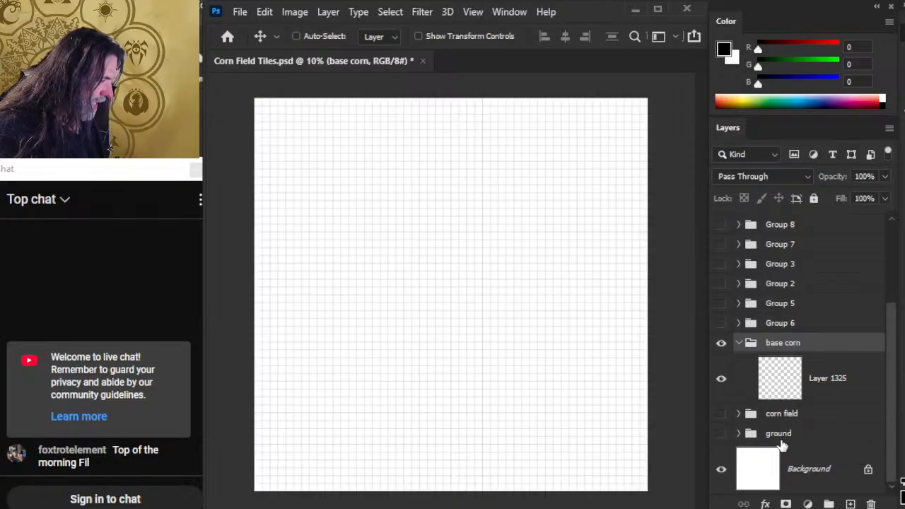
{"action": "left_click", "coordinate": [721, 434]}
Step: Move Layers 1287 and 1285 out of the ground group to directly above the Background layer
{"action": "left_click", "coordinate": [740, 433]}
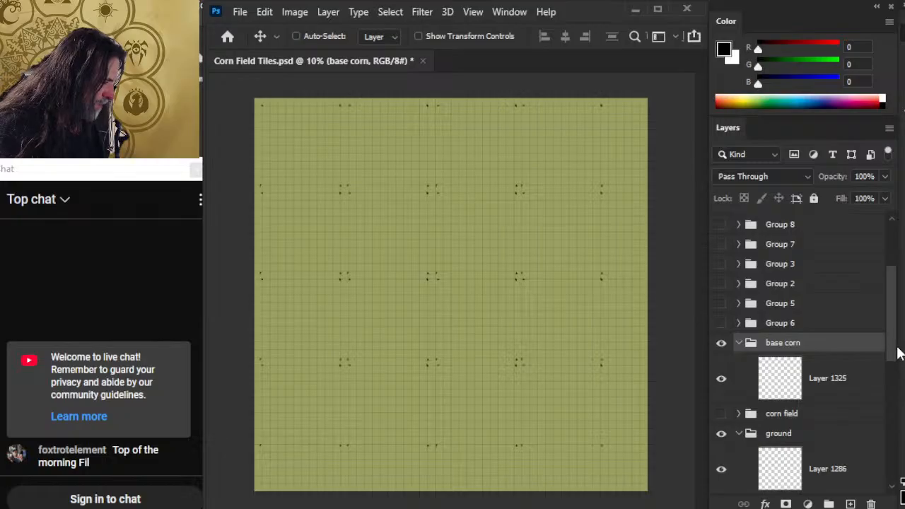
{"action": "left_click_drag", "start_coordinate": [897, 350], "coordinate": [880, 472]}
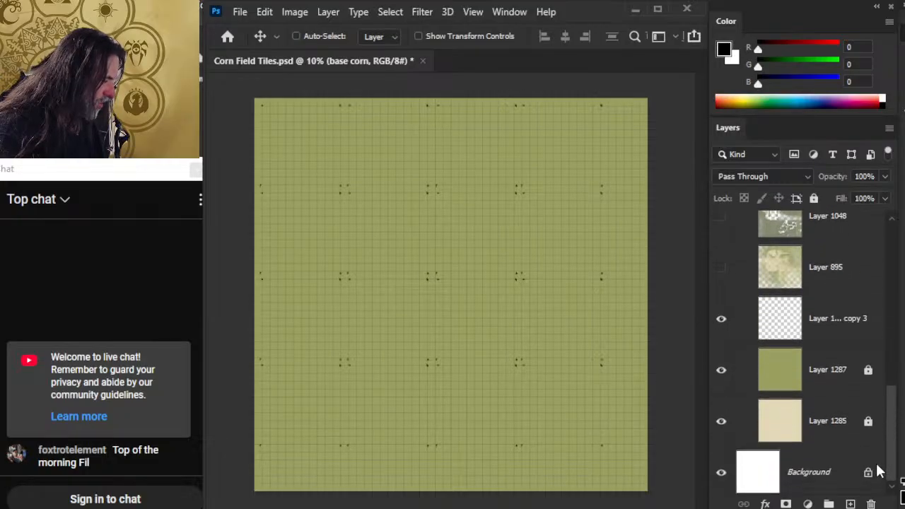
{"action": "left_click", "coordinate": [832, 386]}
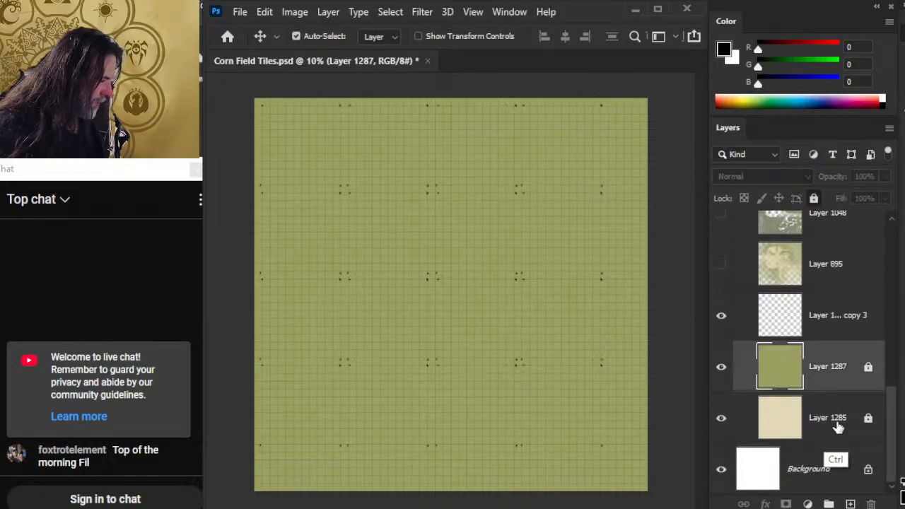
{"action": "left_click", "coordinate": [839, 421], "text": "shift"}
{"action": "left_click_drag", "start_coordinate": [841, 428], "coordinate": [897, 384]}
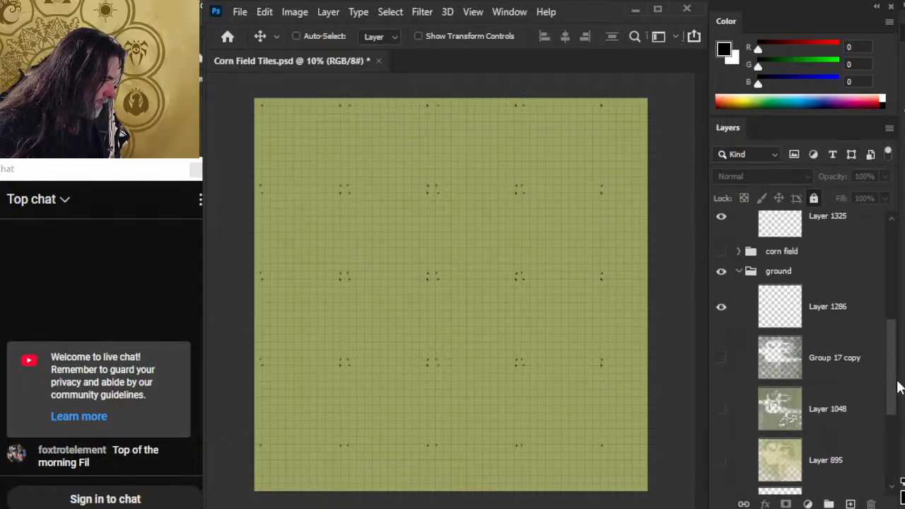
{"action": "left_click", "coordinate": [739, 281]}
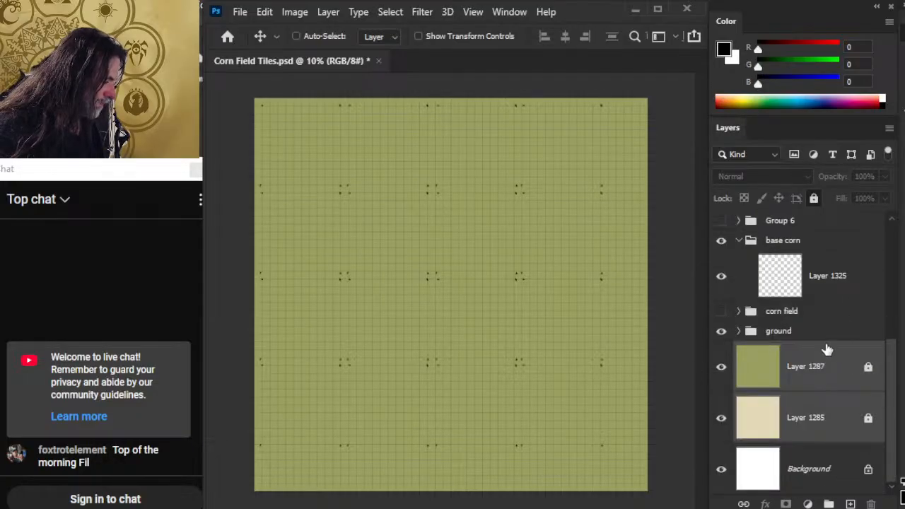
Step: Hide the ground group and reorder the stack so the corn field and ground groups sit above base corn
{"action": "left_click", "coordinate": [722, 331]}
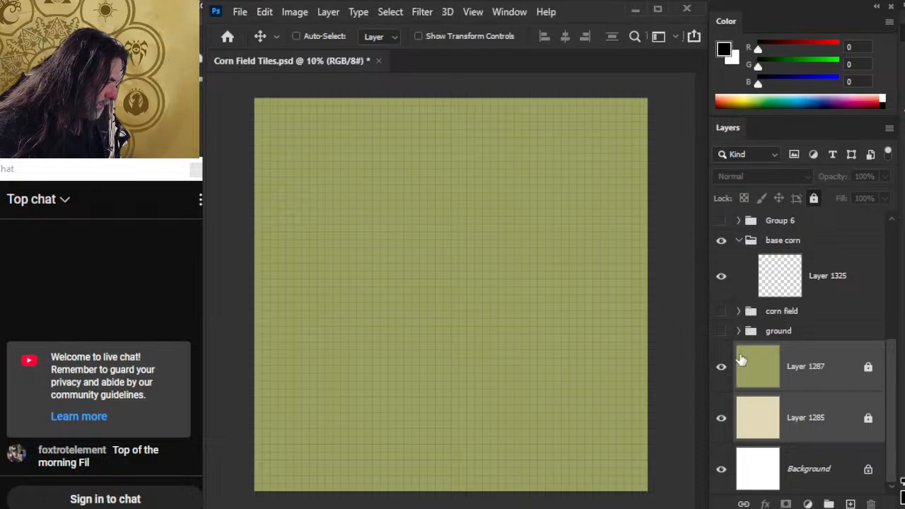
{"action": "mouse_move", "coordinate": [793, 334]}
{"action": "left_mouse_down"}
{"action": "mouse_move", "coordinate": [793, 315]}
{"action": "mouse_move", "coordinate": [790, 331]}
{"action": "left_mouse_up"}
{"action": "left_click", "coordinate": [740, 331]}
{"action": "left_click", "coordinate": [739, 331]}
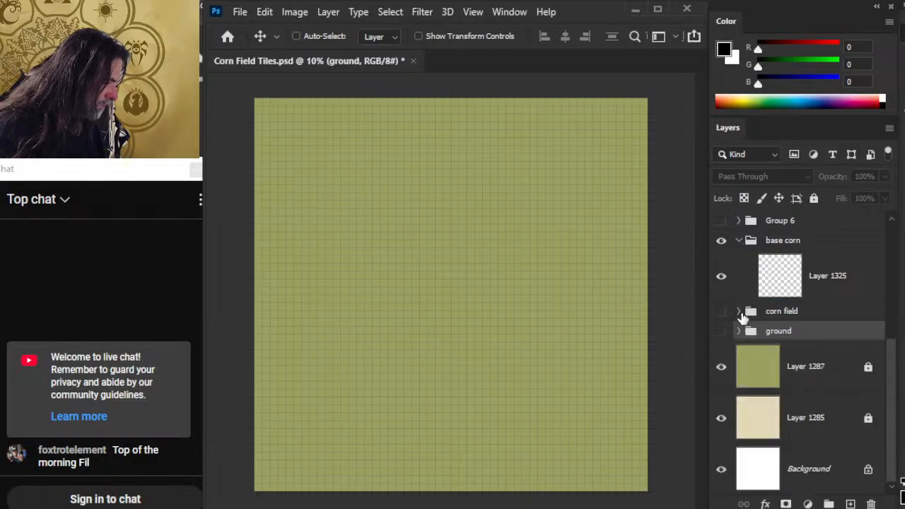
{"action": "left_click", "coordinate": [739, 312]}
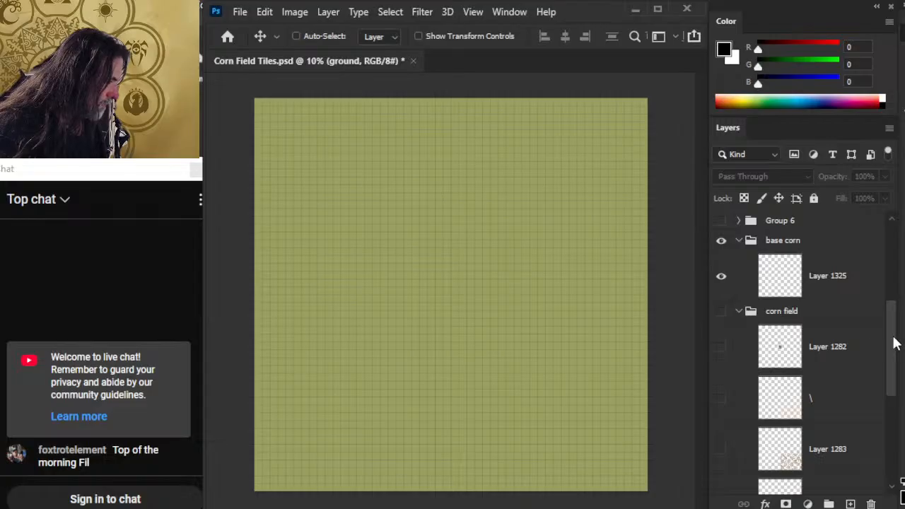
{"action": "scroll", "coordinate": [893, 342], "scroll_direction": "down", "scroll_amount": 1}
{"action": "scroll", "coordinate": [892, 342], "scroll_direction": "up", "scroll_amount": 1}
{"action": "left_click", "coordinate": [738, 311]}
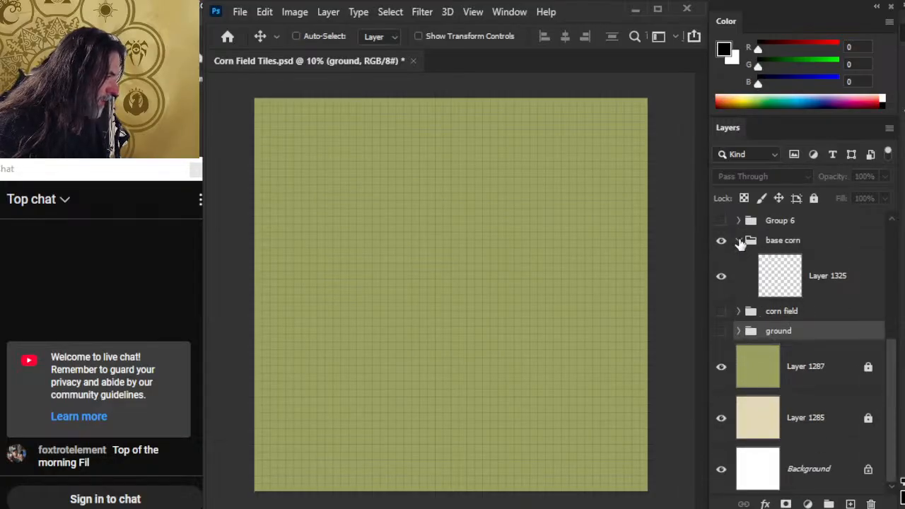
{"action": "left_click_drag", "start_coordinate": [781, 317], "coordinate": [775, 235]}
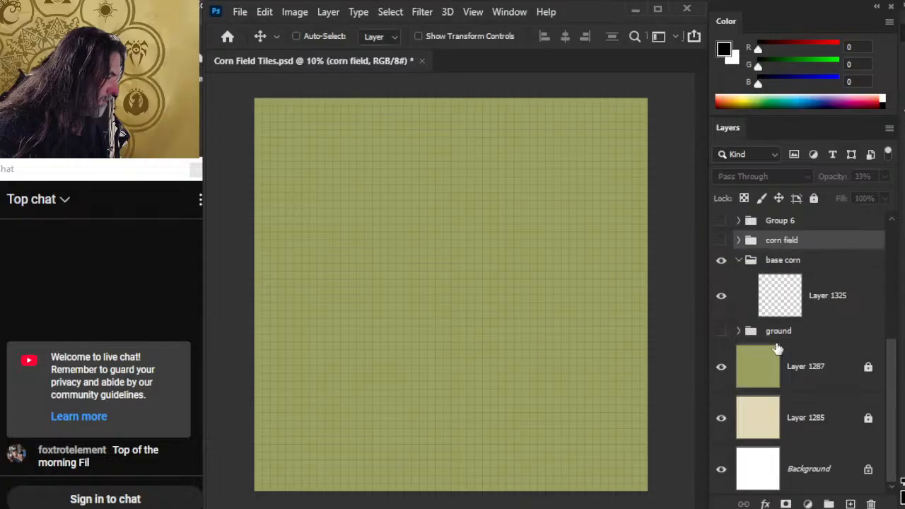
{"action": "left_click_drag", "start_coordinate": [778, 334], "coordinate": [781, 253]}
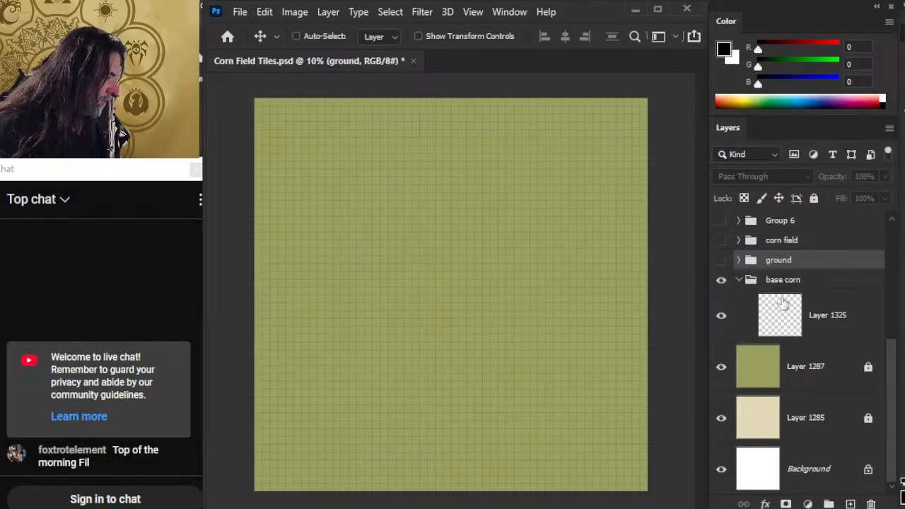
Step: Move Layers 1287 and 1285 into the base corn group and delete the empty Layer 1325
{"action": "left_click", "coordinate": [808, 424]}
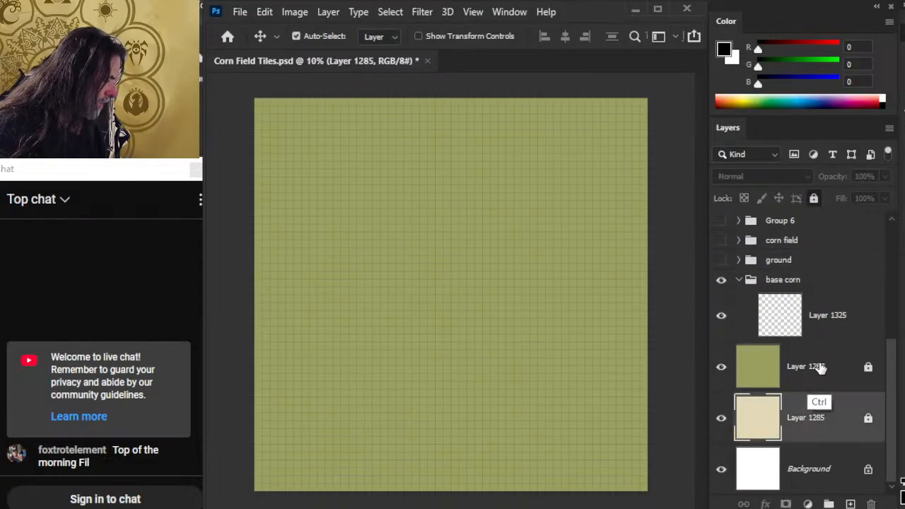
{"action": "left_click", "coordinate": [805, 371], "text": "ctrl"}
{"action": "left_click_drag", "start_coordinate": [805, 371], "coordinate": [810, 300]}
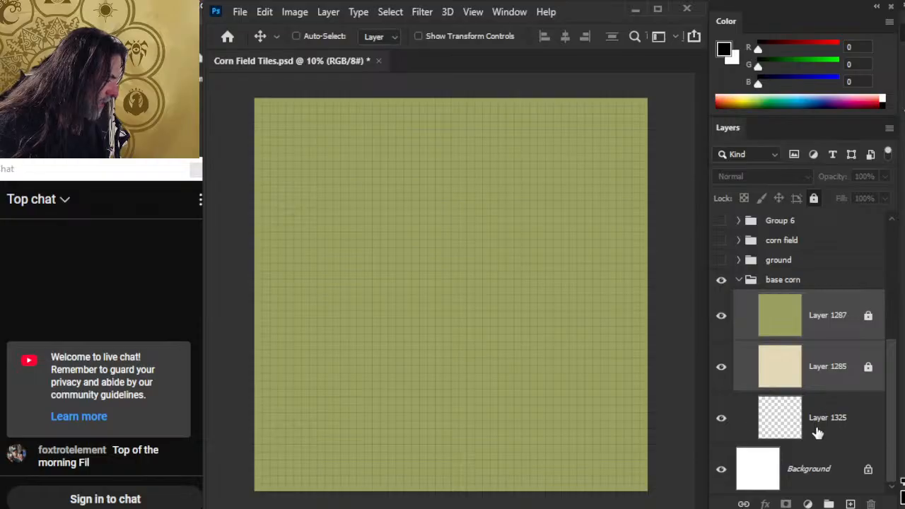
{"action": "left_click", "coordinate": [817, 423]}
{"action": "key", "text": "Delete"}
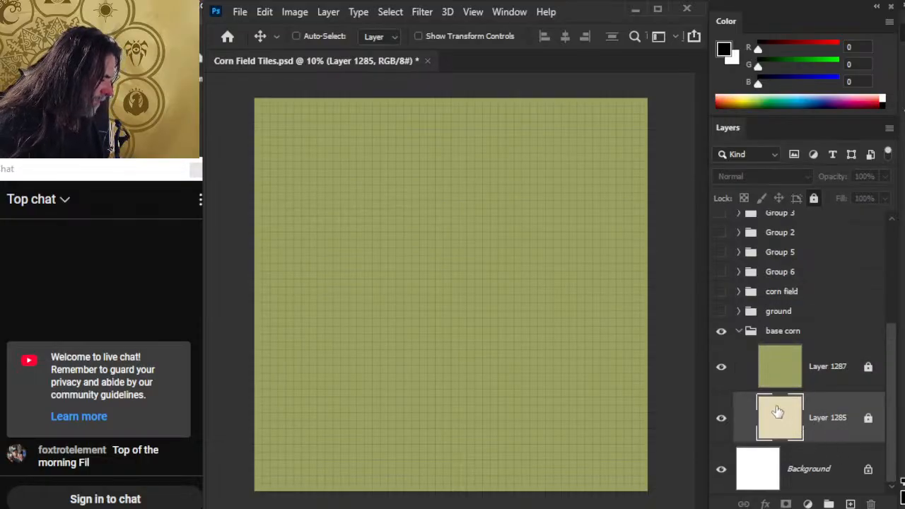
Step: Hide the base corn group, then show the ground group and expand it down to its lowest layers
{"action": "left_click", "coordinate": [738, 332]}
{"action": "left_click", "coordinate": [722, 432]}
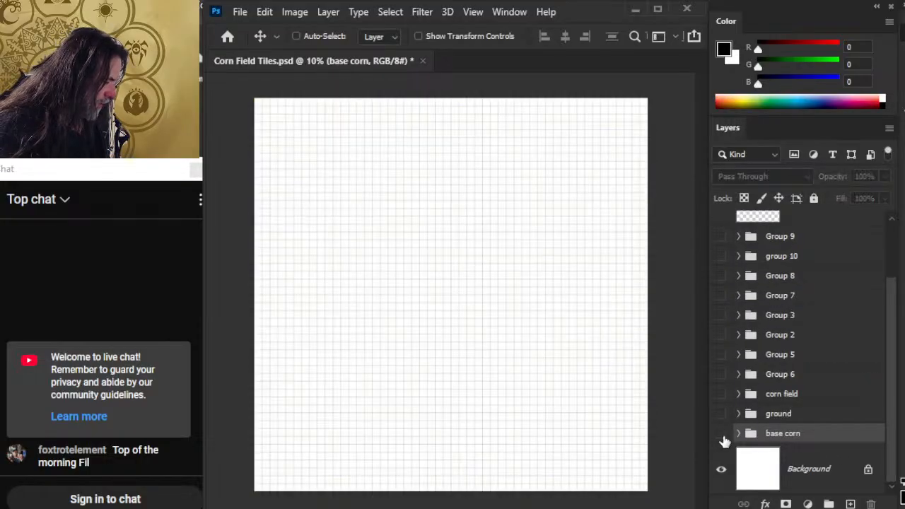
{"action": "left_click", "coordinate": [738, 414]}
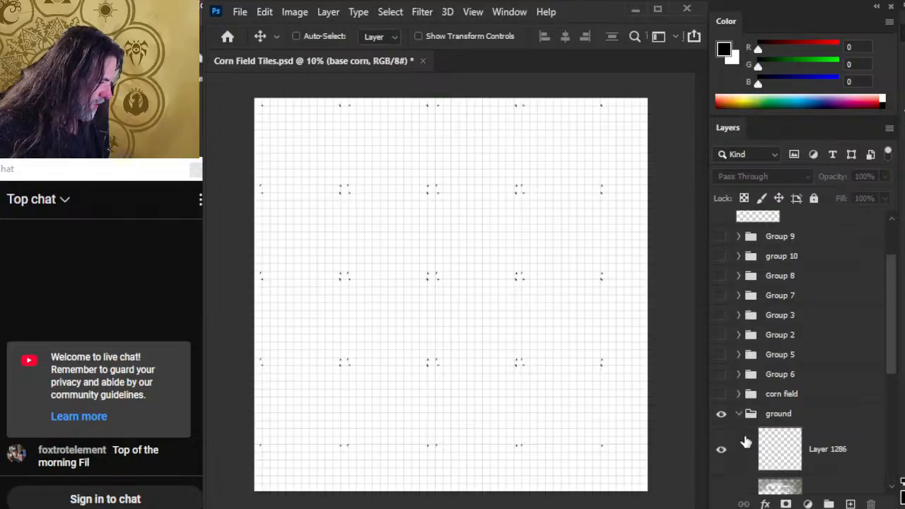
{"action": "left_click_drag", "start_coordinate": [890, 313], "coordinate": [893, 424]}
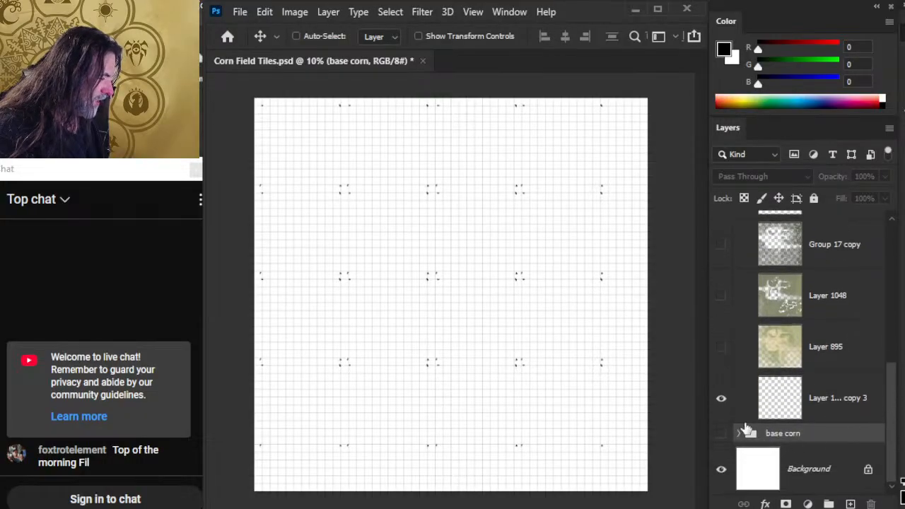
Step: Show Layers 895 and 1048 in the ground group, checking its copy 3 layer and Group 17 copy by toggling their visibility
{"action": "left_click", "coordinate": [721, 347]}
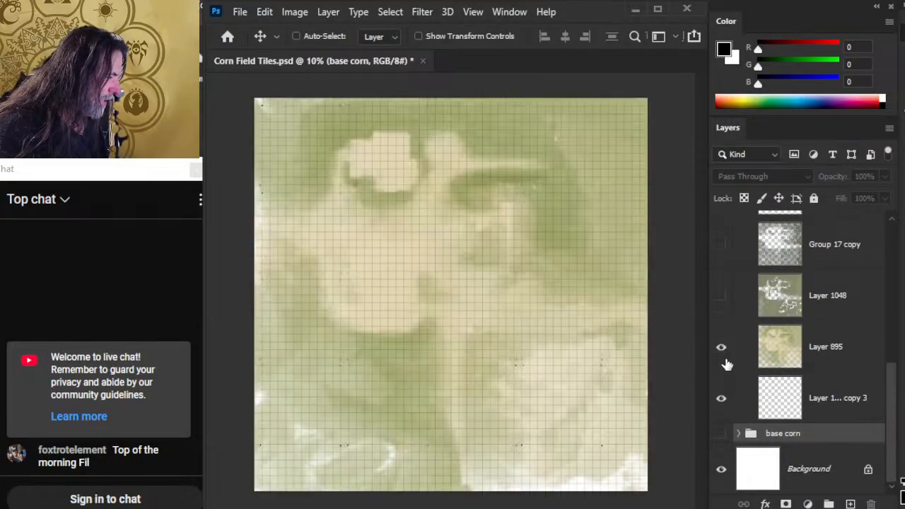
{"action": "left_click", "coordinate": [721, 398]}
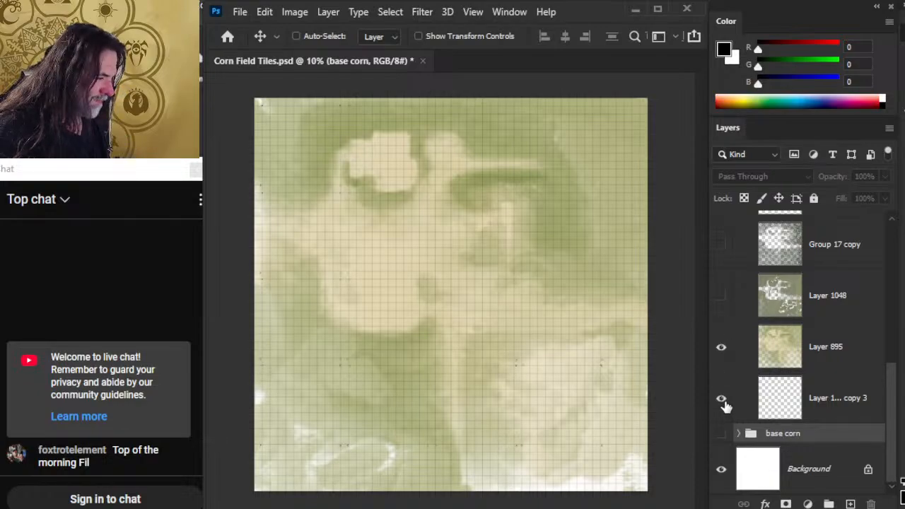
{"action": "left_click", "coordinate": [723, 401]}
{"action": "left_click", "coordinate": [724, 307]}
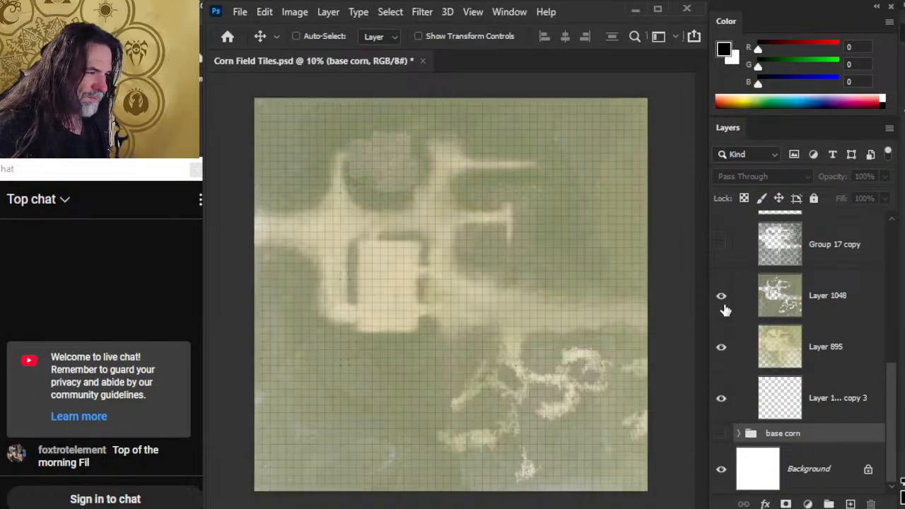
{"action": "left_click", "coordinate": [723, 247]}
{"action": "left_click", "coordinate": [722, 244]}
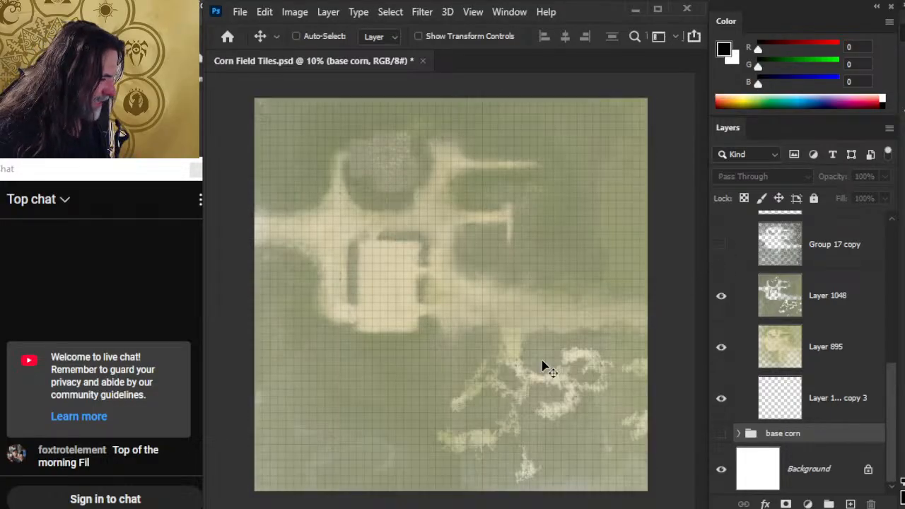
Step: Hide Layer 1048, examine the painted ground texture of Layer 895 up close and select that layer
{"action": "key", "text": "z"}
{"action": "left_click_drag", "start_coordinate": [545, 366], "coordinate": [671, 338]}
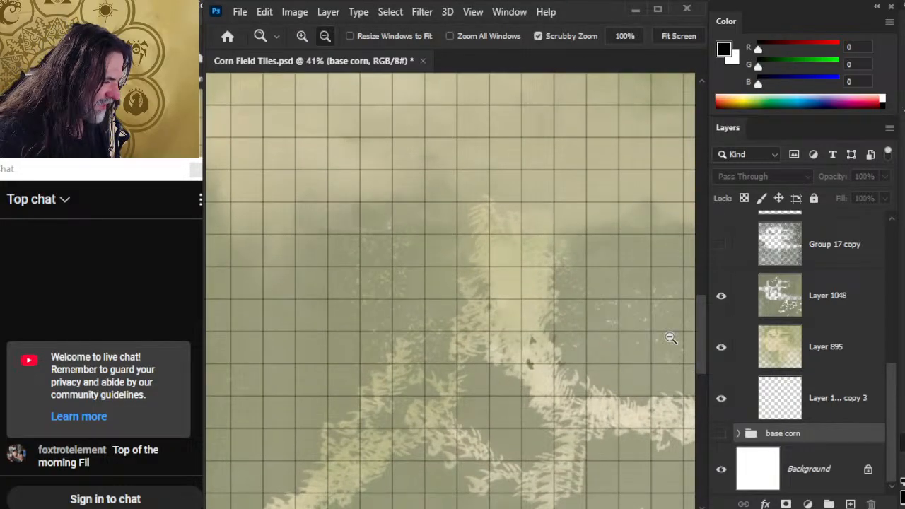
{"action": "left_click", "coordinate": [722, 297]}
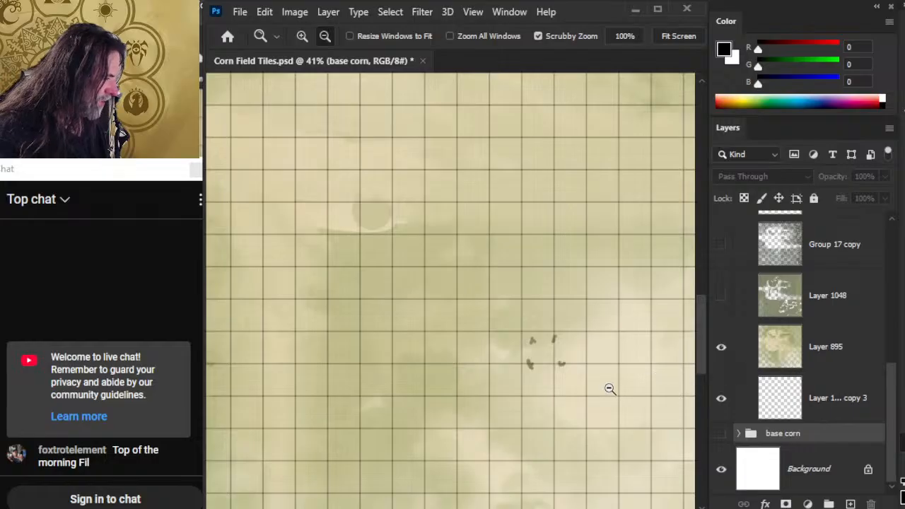
{"action": "left_click_drag", "start_coordinate": [602, 388], "coordinate": [574, 373]}
{"action": "left_click_drag", "start_coordinate": [543, 412], "coordinate": [481, 271]}
{"action": "left_click_drag", "start_coordinate": [482, 365], "coordinate": [544, 391]}
{"action": "left_click_drag", "start_coordinate": [482, 349], "coordinate": [513, 359]}
{"action": "left_click_drag", "start_coordinate": [492, 288], "coordinate": [527, 298]}
{"action": "left_click", "coordinate": [862, 353]}
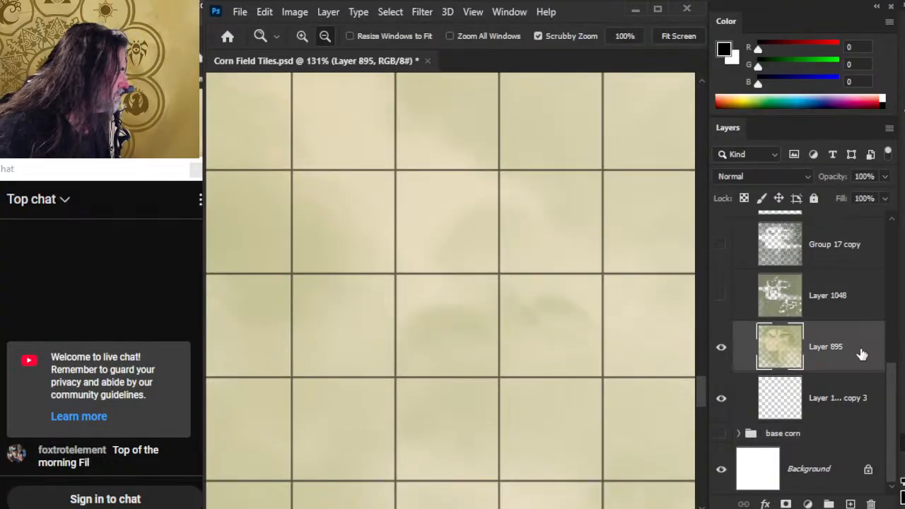
Step: Examine the painted ground texture of Layer 895 across different parts of the map, up close and as a whole
{"action": "left_click_drag", "start_coordinate": [563, 409], "coordinate": [465, 370]}
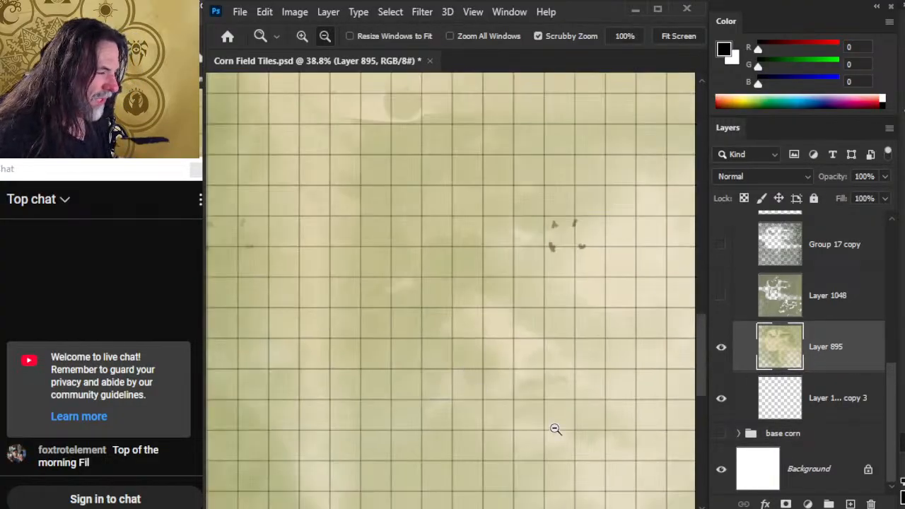
{"action": "left_click_drag", "start_coordinate": [403, 218], "coordinate": [564, 505]}
{"action": "left_click_drag", "start_coordinate": [448, 207], "coordinate": [556, 344]}
{"action": "left_click_drag", "start_coordinate": [479, 426], "coordinate": [560, 291]}
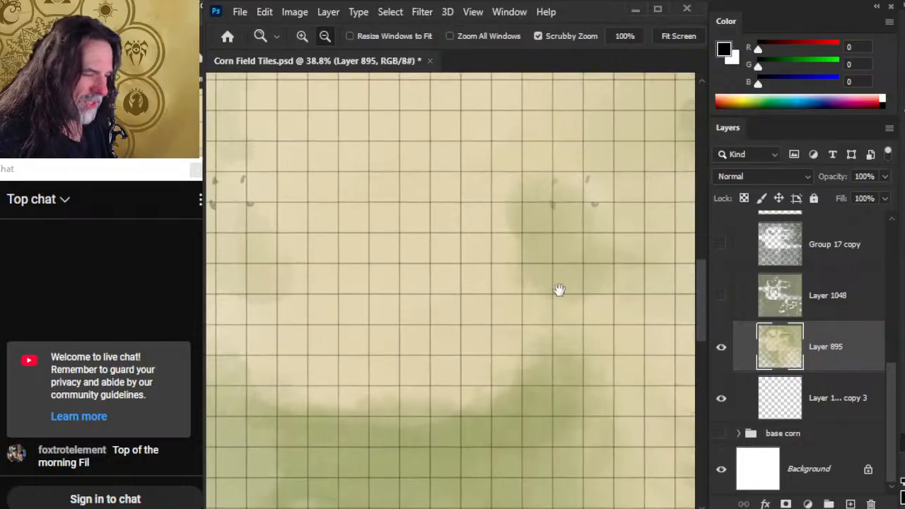
{"action": "left_click_drag", "start_coordinate": [448, 403], "coordinate": [577, 429]}
{"action": "scroll", "coordinate": [597, 418], "scroll_direction": "down", "scroll_amount": 4}
{"action": "left_click_drag", "start_coordinate": [610, 471], "coordinate": [422, 198]}
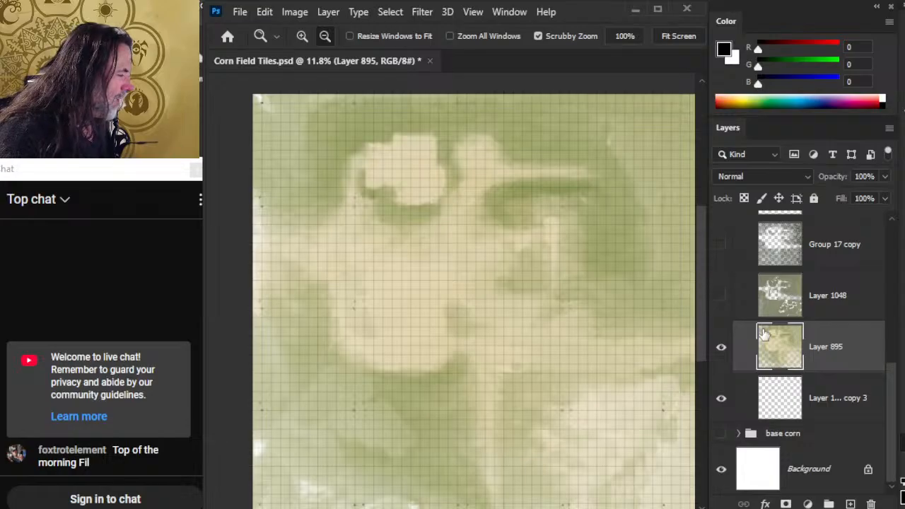
Step: Compare Layer 895 and the copy 3 layer below it hidden and shown, and turn on Layer 1048 and Group 17 copy
{"action": "left_click", "coordinate": [721, 347]}
{"action": "left_click", "coordinate": [720, 398]}
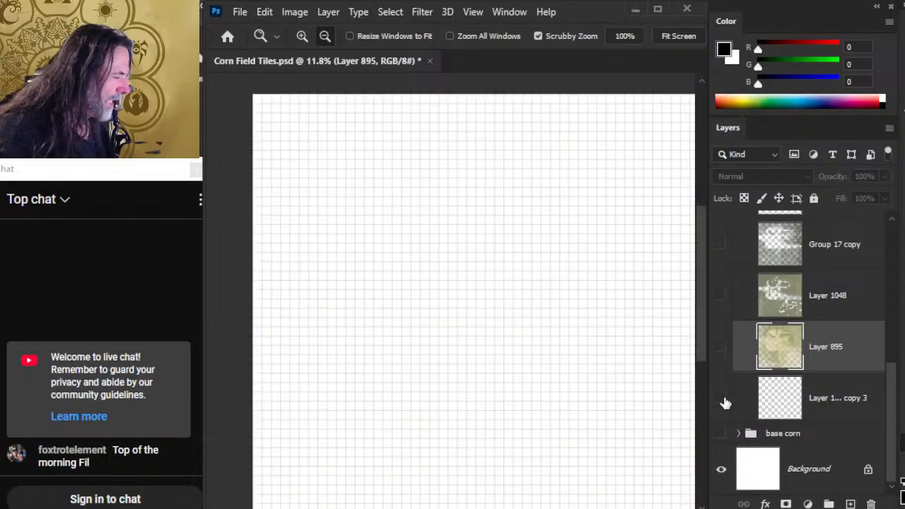
{"action": "left_click", "coordinate": [722, 398]}
{"action": "left_click", "coordinate": [721, 346]}
{"action": "left_click", "coordinate": [721, 295]}
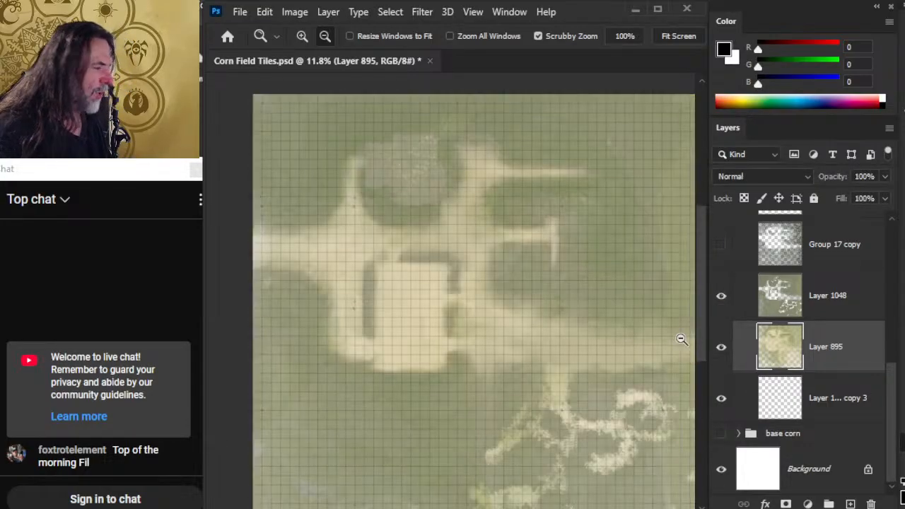
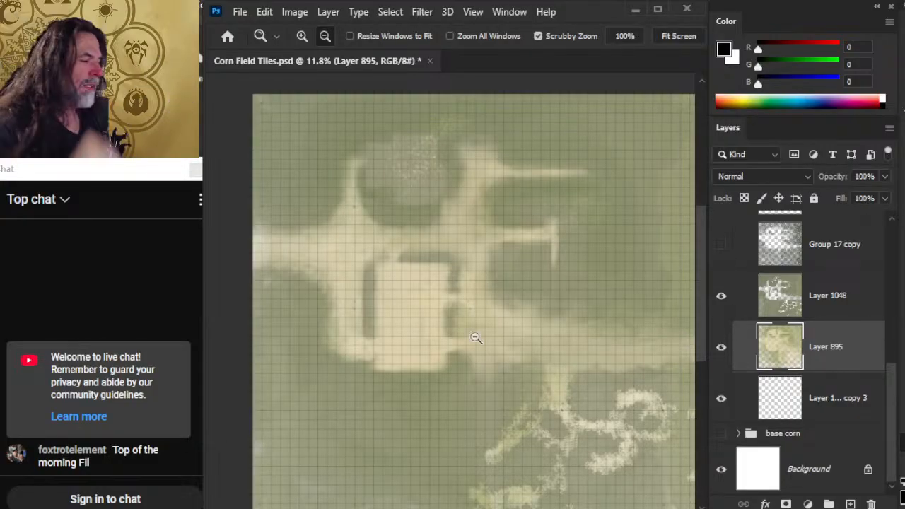
{"action": "left_click", "coordinate": [722, 245]}
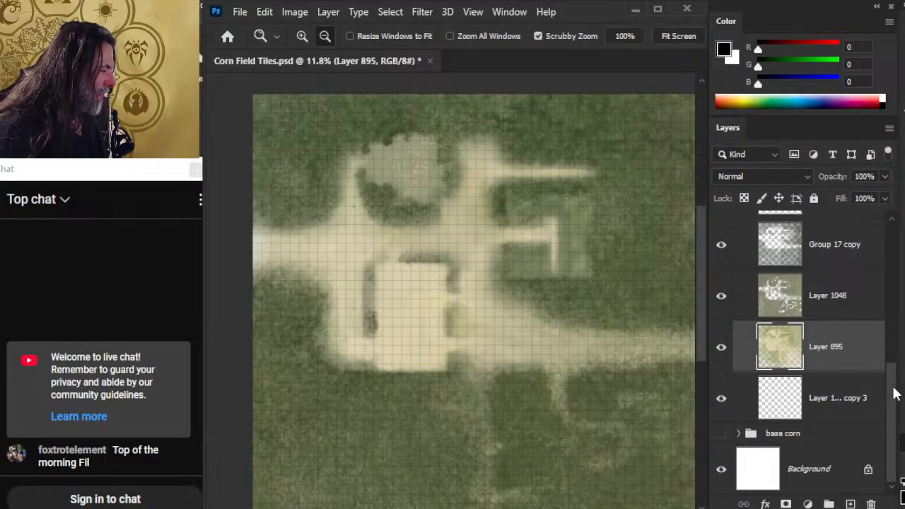
Step: Show the corn field group and expand it down to its lowest layers
{"action": "left_click_drag", "start_coordinate": [895, 394], "coordinate": [896, 327]}
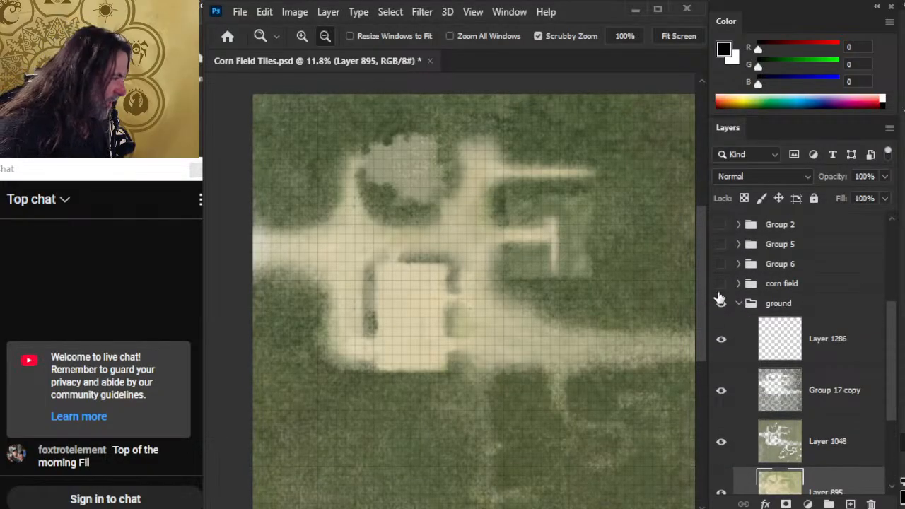
{"action": "left_click", "coordinate": [722, 284]}
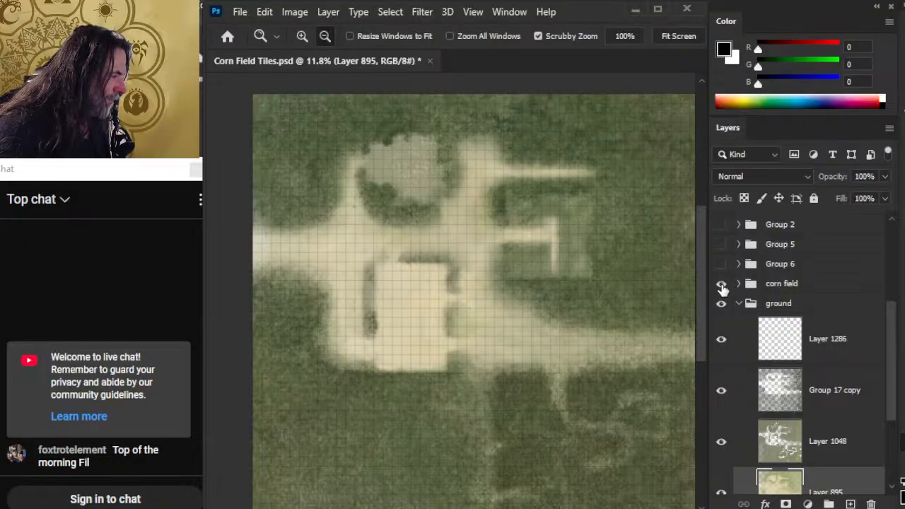
{"action": "left_click_drag", "start_coordinate": [606, 405], "coordinate": [534, 248]}
{"action": "left_click", "coordinate": [739, 285]}
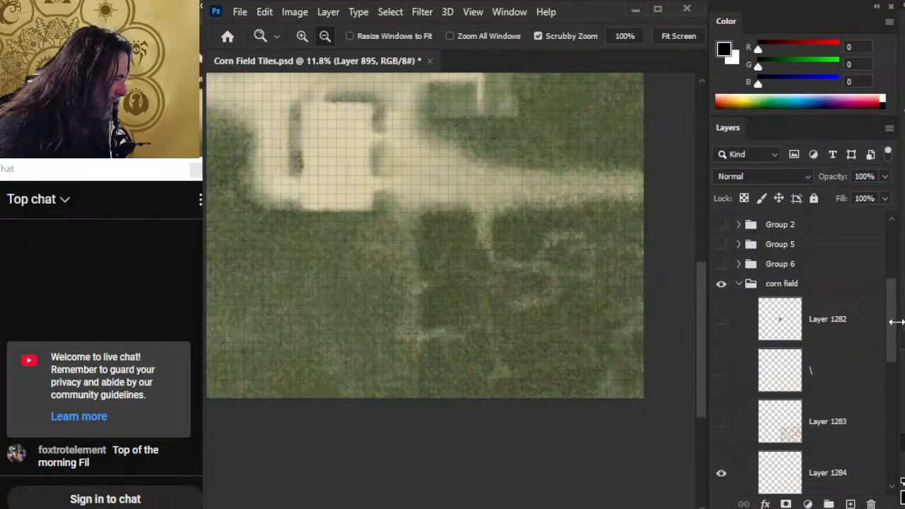
{"action": "left_click_drag", "start_coordinate": [896, 323], "coordinate": [808, 368]}
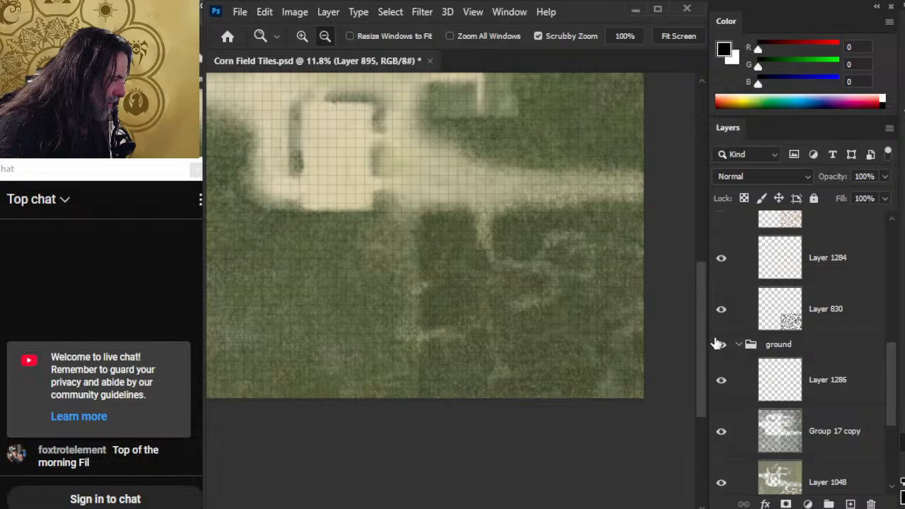
Step: Check what Layers 830 and 1284 add to the corn field by hiding both and showing them again
{"action": "left_click", "coordinate": [722, 309]}
{"action": "left_click", "coordinate": [722, 260]}
{"action": "scroll", "coordinate": [651, 288], "scroll_direction": "up", "scroll_amount": 6}
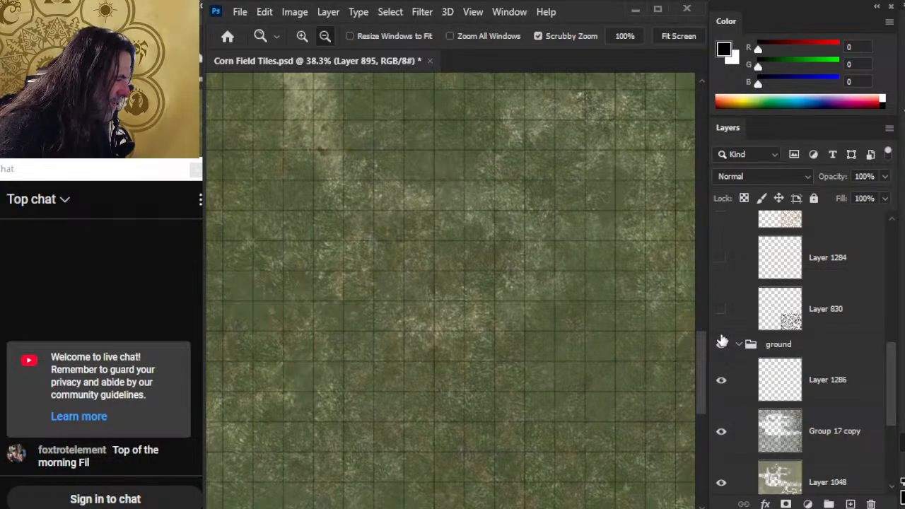
{"action": "left_click", "coordinate": [723, 309]}
{"action": "left_click", "coordinate": [722, 262]}
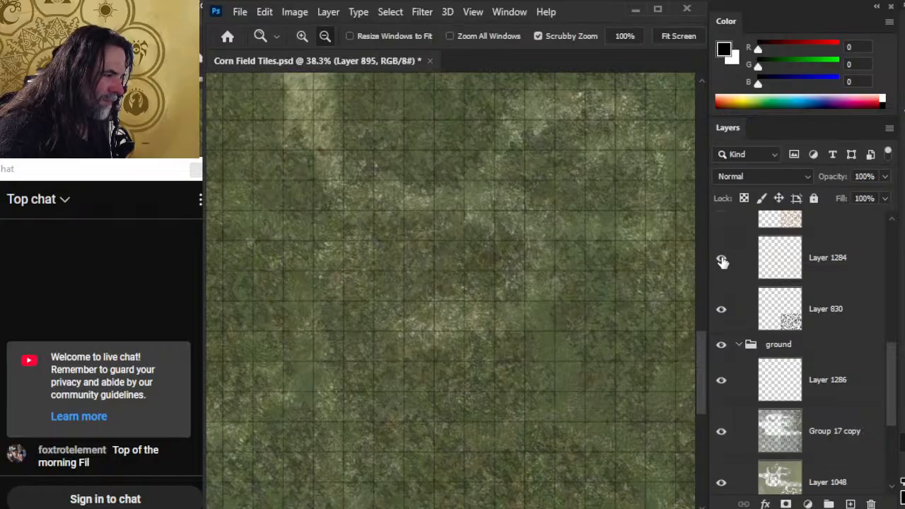
{"action": "left_click_drag", "start_coordinate": [656, 416], "coordinate": [609, 440]}
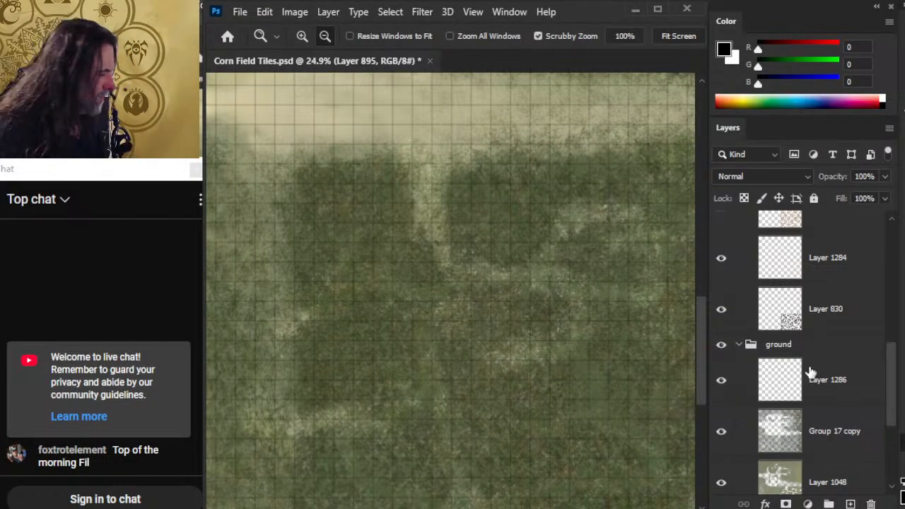
Step: Check the corn field group's "\" layer and Layer 1283 by toggling their visibility, leaving both hidden
{"action": "left_click_drag", "start_coordinate": [893, 367], "coordinate": [865, 319]}
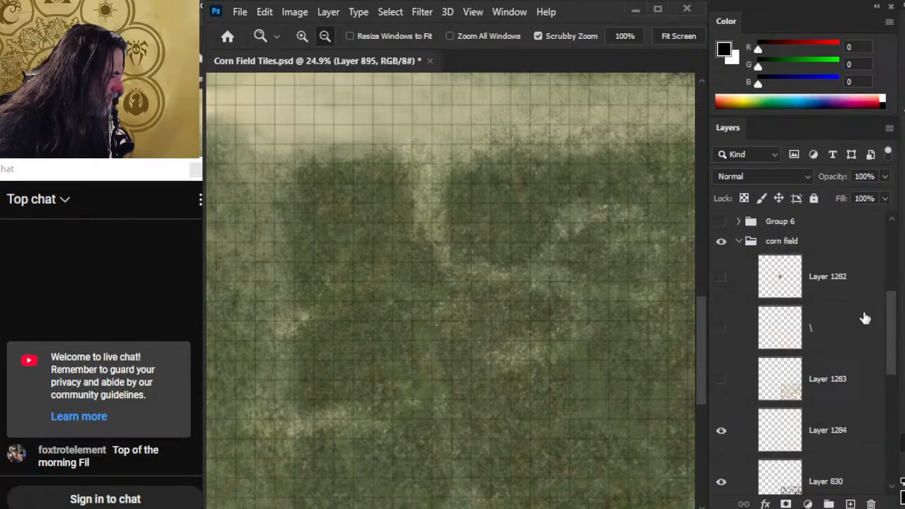
{"action": "left_click", "coordinate": [722, 328]}
{"action": "left_click", "coordinate": [722, 328]}
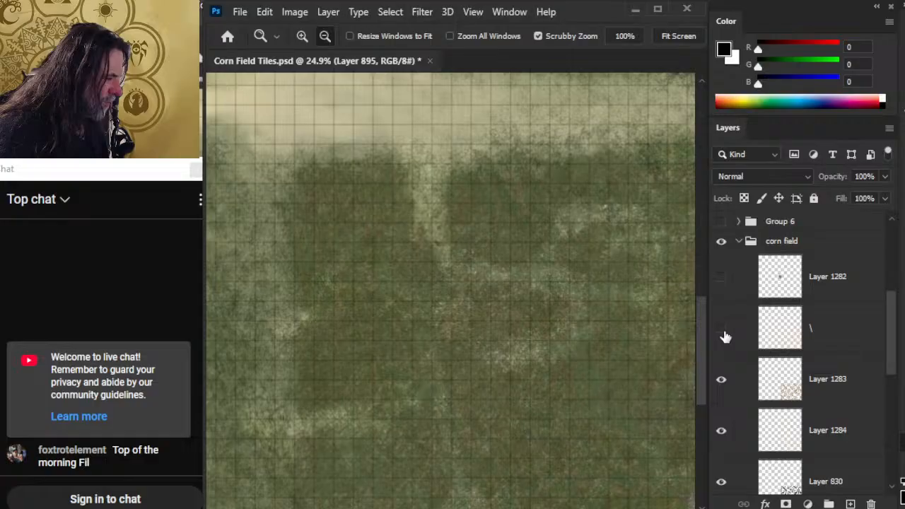
{"action": "left_click", "coordinate": [722, 384]}
{"action": "left_click_drag", "start_coordinate": [889, 344], "coordinate": [867, 411]}
Step: Compare the ground with and without Group 17 copy, leave it hidden, and examine the corn stalks in the finished tiles
{"action": "left_click", "coordinate": [722, 370]}
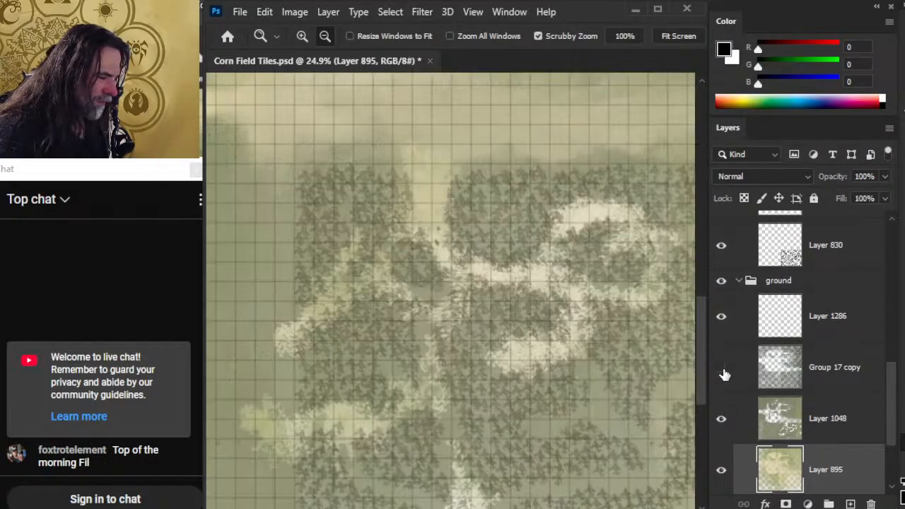
{"action": "left_click_drag", "start_coordinate": [584, 381], "coordinate": [556, 349]}
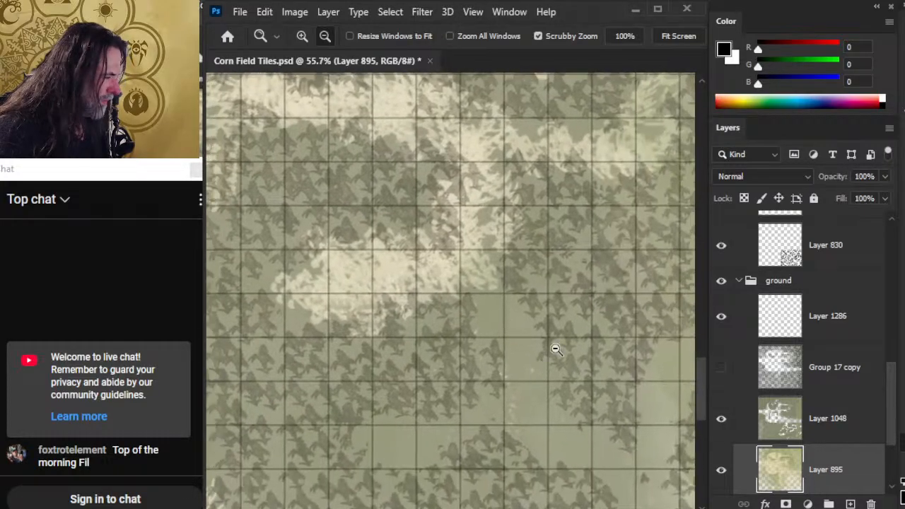
{"action": "left_click", "coordinate": [722, 369]}
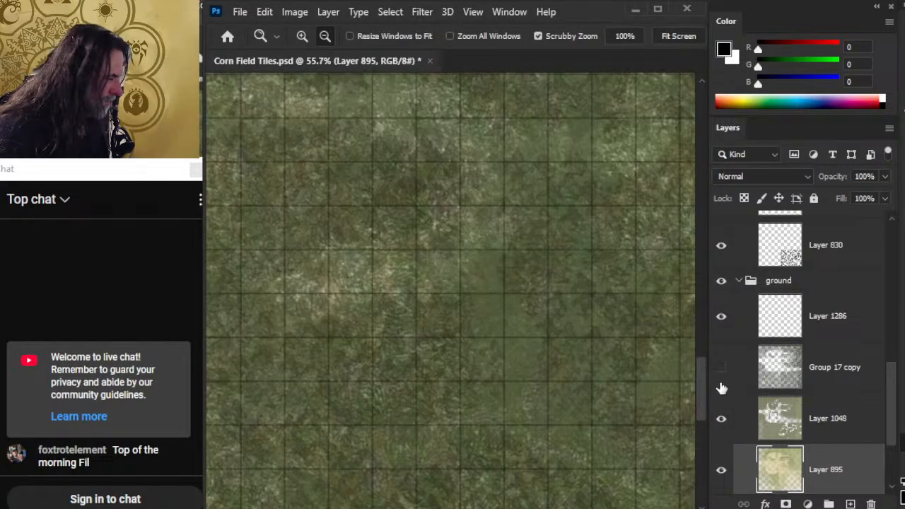
{"action": "left_click", "coordinate": [721, 374]}
{"action": "left_click_drag", "start_coordinate": [883, 402], "coordinate": [899, 241]}
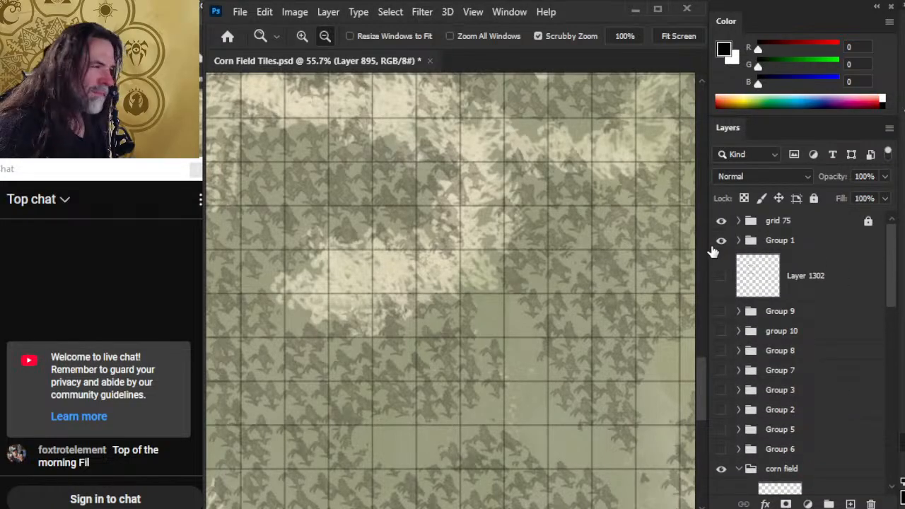
{"action": "left_click_drag", "start_coordinate": [605, 269], "coordinate": [461, 236]}
{"action": "left_click_drag", "start_coordinate": [315, 149], "coordinate": [438, 184]}
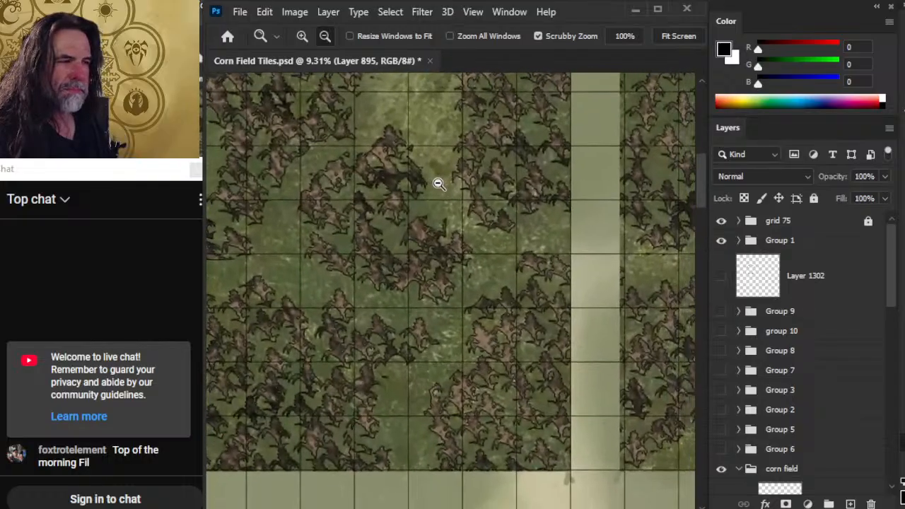
{"action": "left_click_drag", "start_coordinate": [407, 281], "coordinate": [559, 374]}
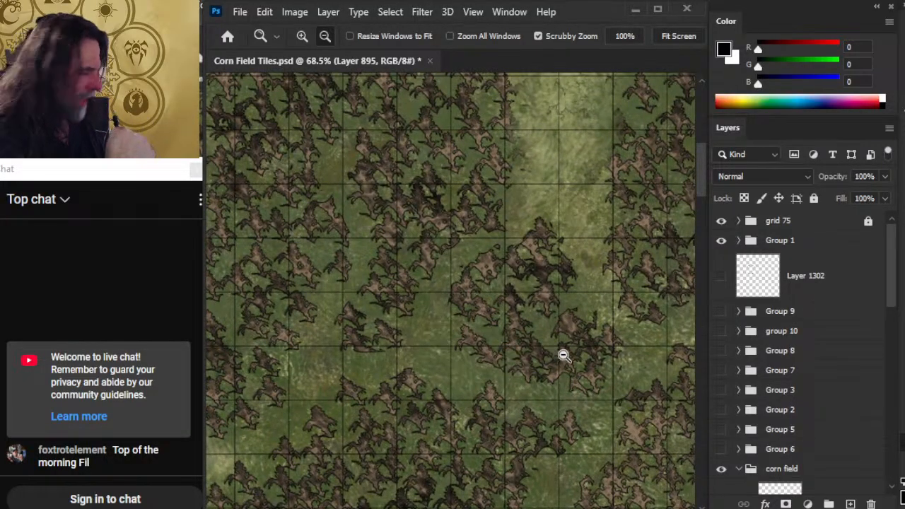
Step: Set the corn field group's opacity to 100% and inspect the corn rows and paths over the plain ground
{"action": "left_click_drag", "start_coordinate": [891, 296], "coordinate": [837, 297]}
{"action": "left_click", "coordinate": [840, 306]}
{"action": "left_click", "coordinate": [884, 181]}
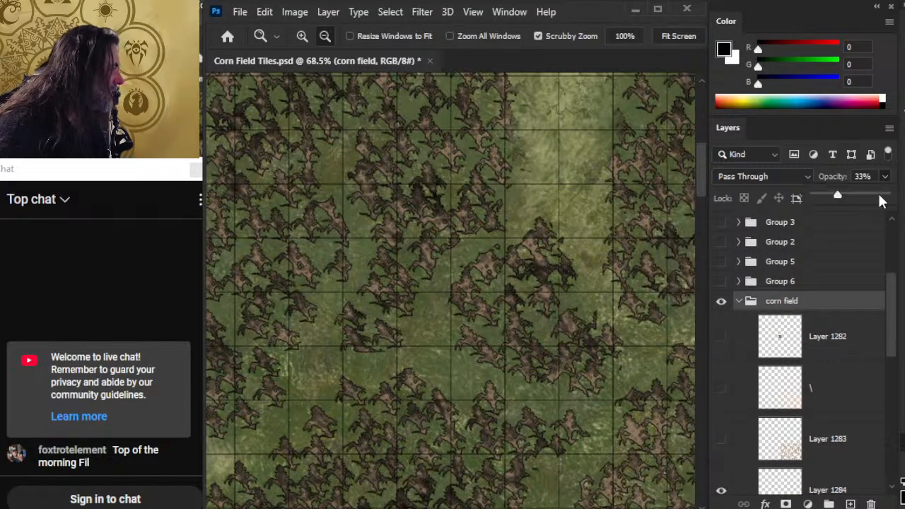
{"action": "left_click", "coordinate": [884, 330]}
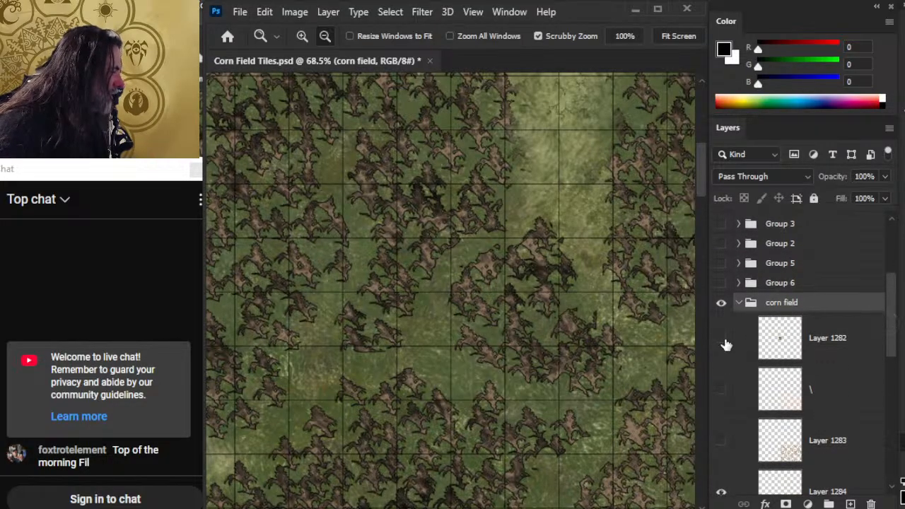
{"action": "left_click_drag", "start_coordinate": [592, 377], "coordinate": [462, 365]}
{"action": "left_click_drag", "start_coordinate": [628, 436], "coordinate": [328, 182]}
{"action": "left_click_drag", "start_coordinate": [563, 430], "coordinate": [404, 268]}
{"action": "left_click_drag", "start_coordinate": [477, 316], "coordinate": [578, 336]}
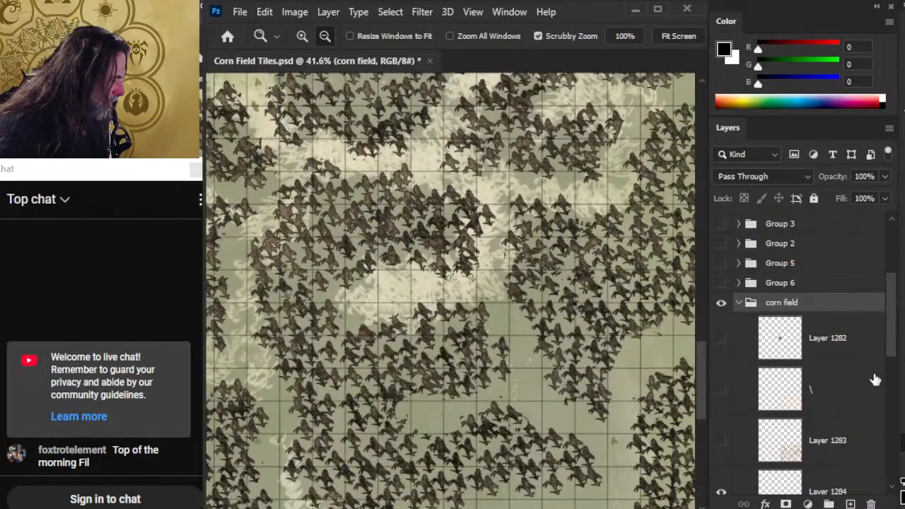
Step: Show Group 17 copy in the ground group and examine the grass texture between the corn rows up close
{"action": "left_click_drag", "start_coordinate": [892, 331], "coordinate": [888, 426]}
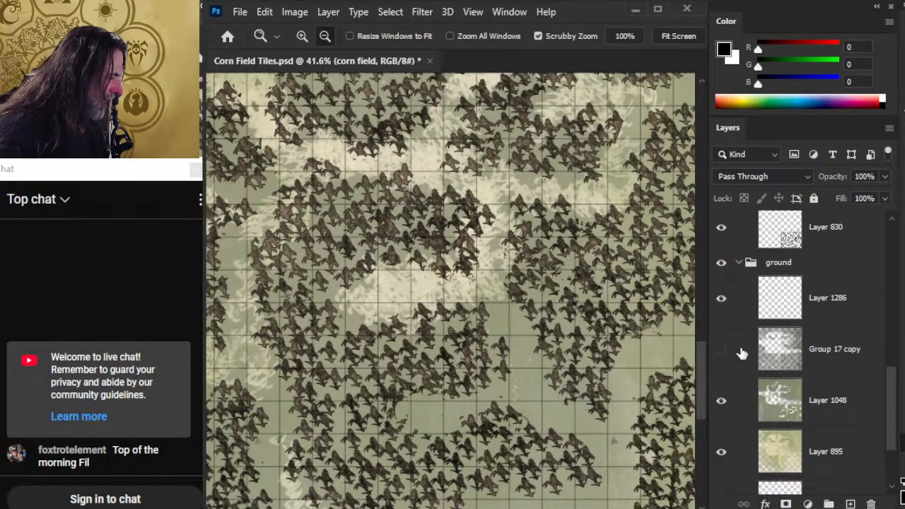
{"action": "left_click", "coordinate": [721, 351]}
{"action": "left_click_drag", "start_coordinate": [610, 362], "coordinate": [551, 408]}
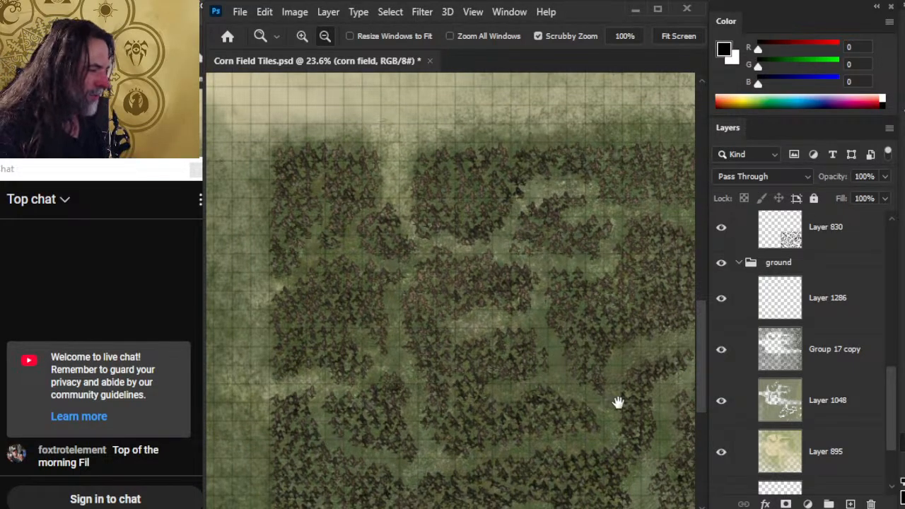
{"action": "left_click_drag", "start_coordinate": [616, 403], "coordinate": [491, 372]}
{"action": "scroll", "coordinate": [406, 333], "scroll_direction": "up", "scroll_amount": 4}
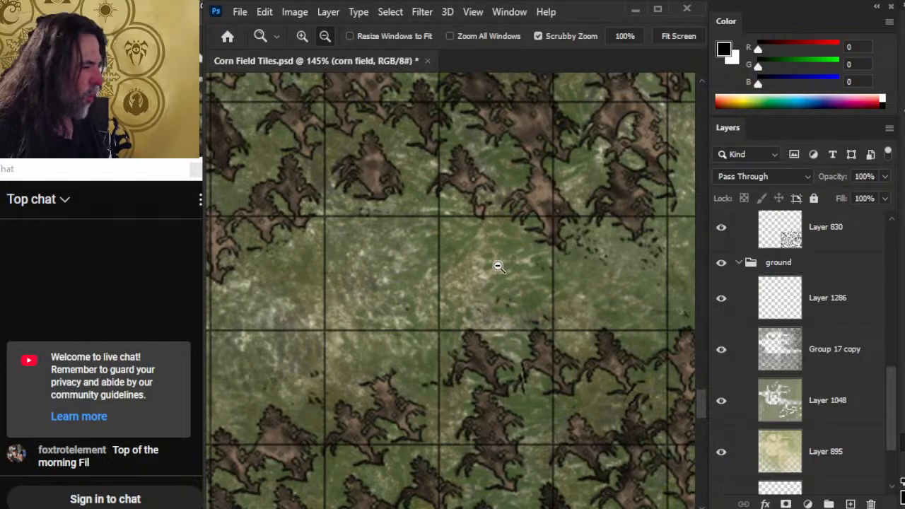
{"action": "scroll", "coordinate": [487, 275], "scroll_direction": "up", "scroll_amount": 3}
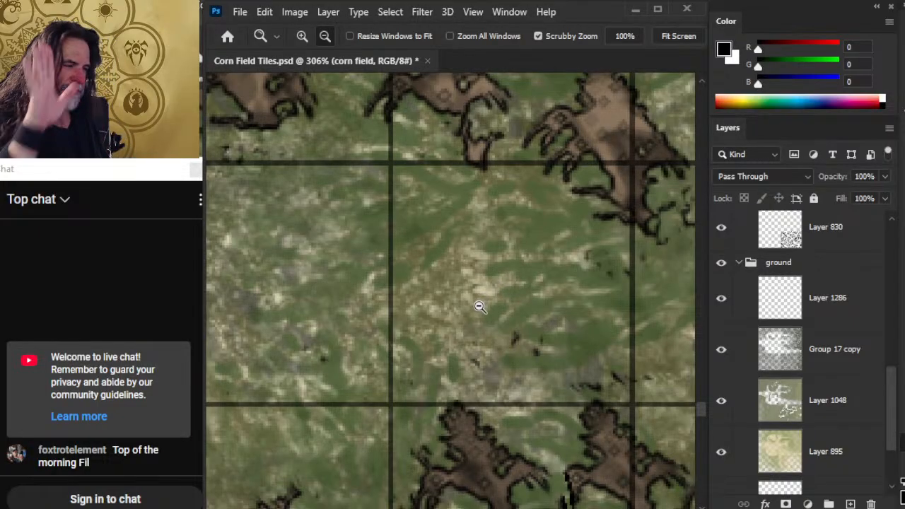
{"action": "scroll", "coordinate": [570, 385], "scroll_direction": "down", "scroll_amount": 3}
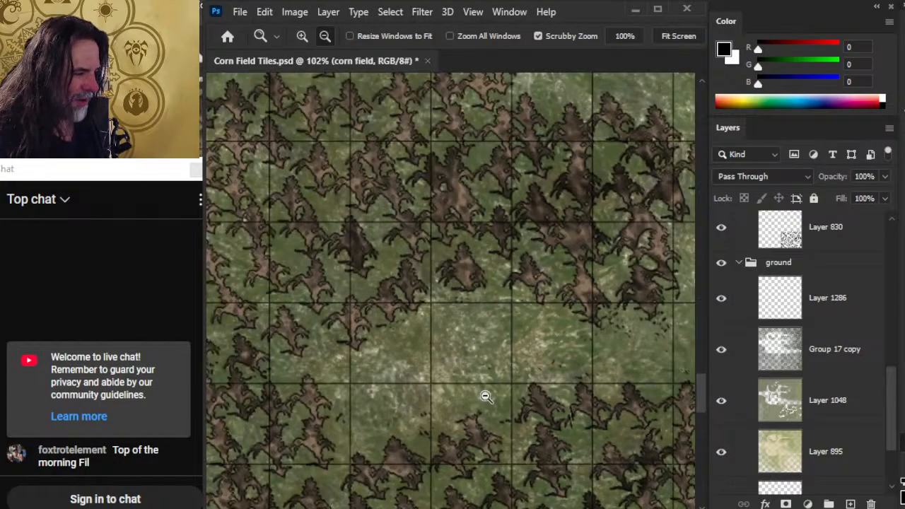
{"action": "left_click_drag", "start_coordinate": [550, 305], "coordinate": [472, 460]}
{"action": "left_click_drag", "start_coordinate": [527, 273], "coordinate": [536, 425]}
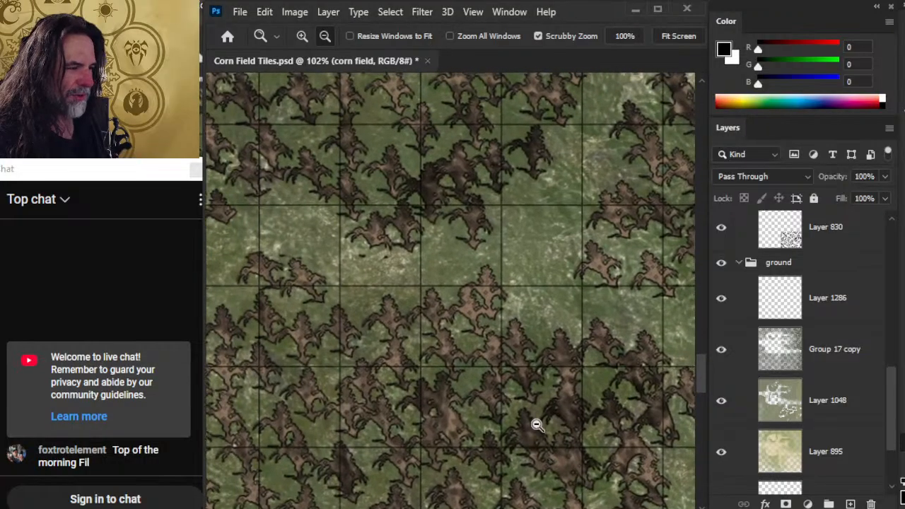
Step: With the Brush tool, sample the dark olive ground colour (RGB 76, 85, 49) among the corn as the foreground colour
{"action": "left_click_drag", "start_coordinate": [340, 315], "coordinate": [445, 335]}
{"action": "key", "text": "b"}
{"action": "left_click", "coordinate": [444, 339], "text": "alt"}
{"action": "left_click_drag", "start_coordinate": [554, 405], "coordinate": [463, 397]}
{"action": "left_click_drag", "start_coordinate": [562, 410], "coordinate": [509, 396]}
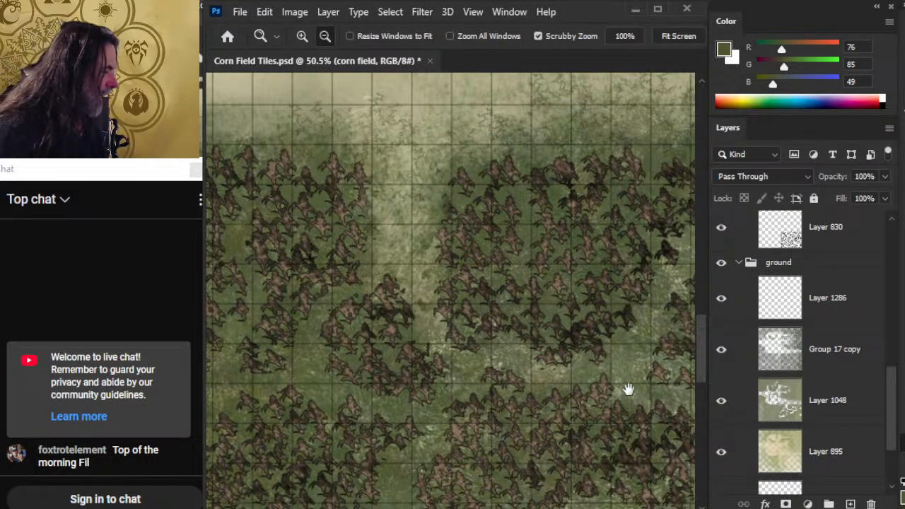
{"action": "left_click_drag", "start_coordinate": [627, 388], "coordinate": [550, 309]}
Step: Collapse and hide the ground group, leaving the corn field group shown on its own
{"action": "left_click", "coordinate": [740, 263]}
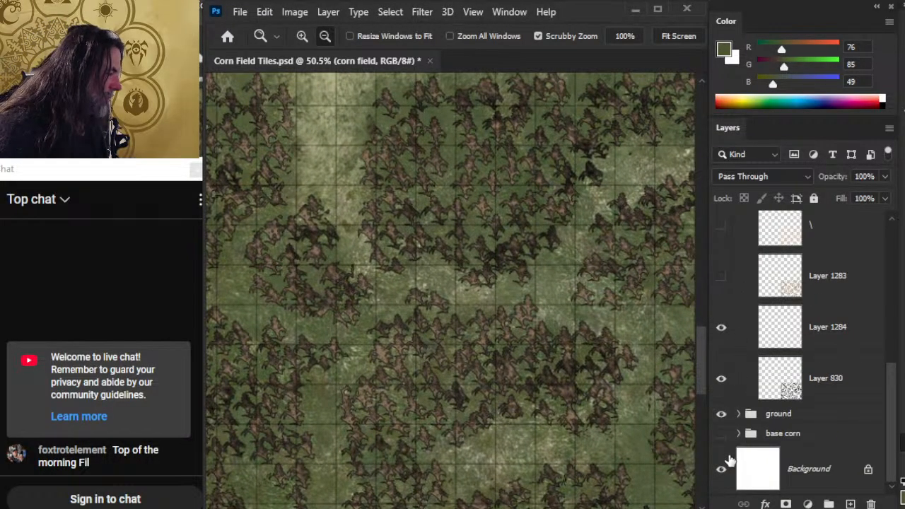
{"action": "left_click", "coordinate": [721, 415]}
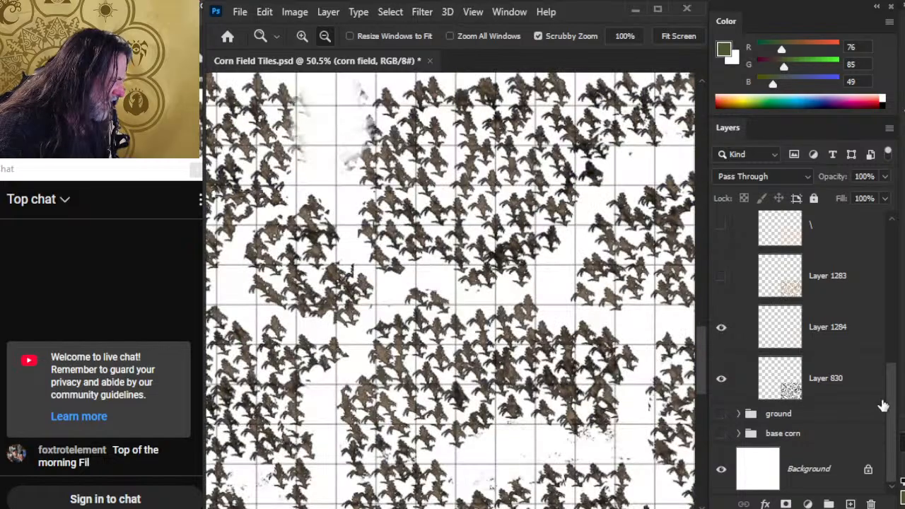
{"action": "left_click_drag", "start_coordinate": [890, 405], "coordinate": [888, 328]}
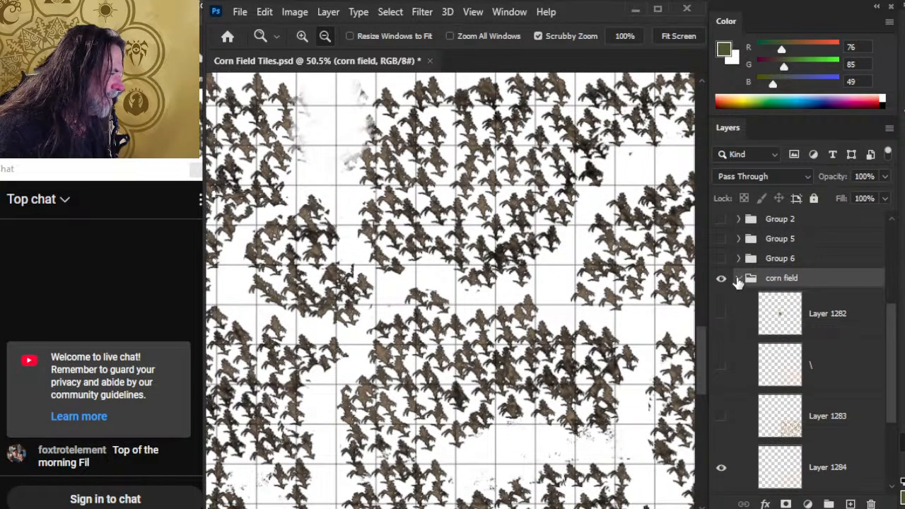
Step: Collapse and hide the corn field group, and expand and show the base corn group
{"action": "left_click", "coordinate": [739, 278]}
{"action": "left_click", "coordinate": [721, 394]}
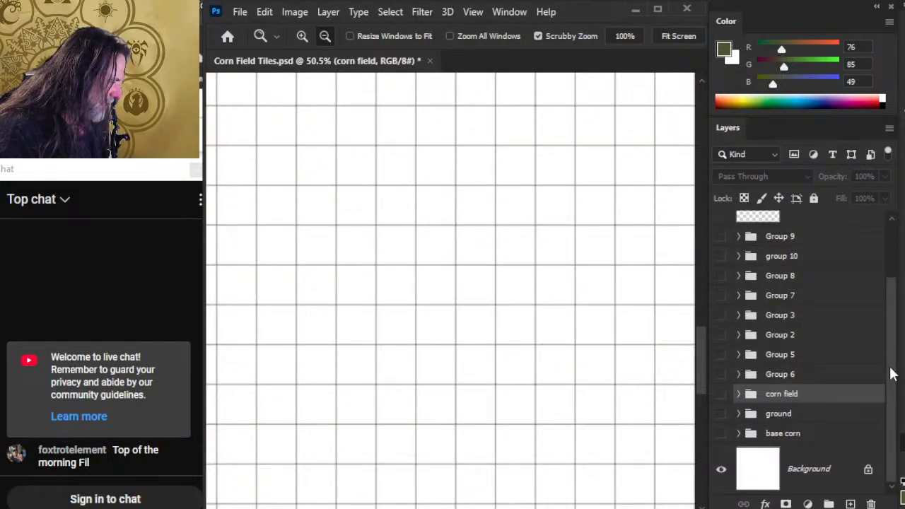
{"action": "left_click", "coordinate": [739, 434]}
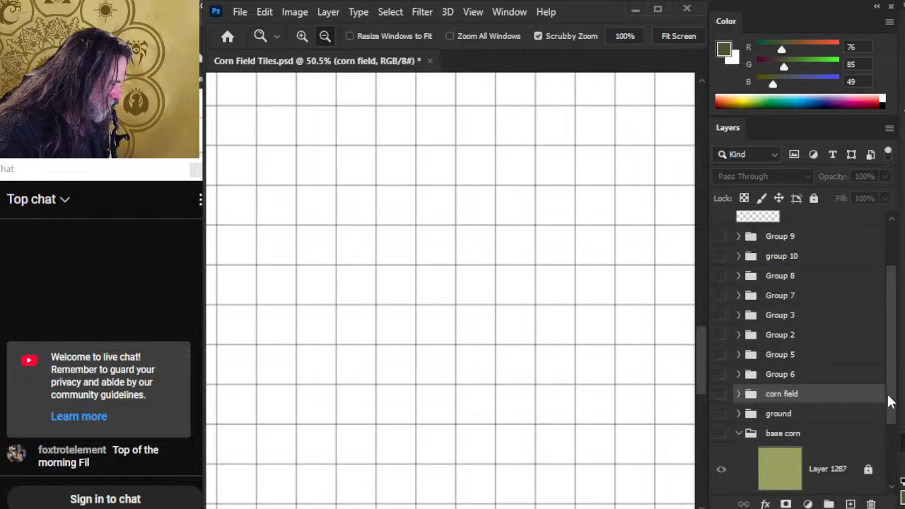
{"action": "left_click_drag", "start_coordinate": [889, 399], "coordinate": [882, 456]}
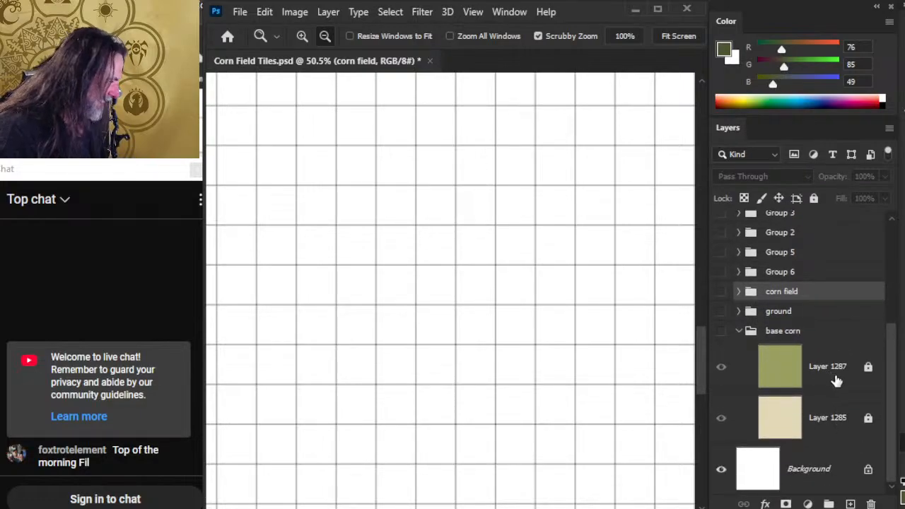
{"action": "left_click", "coordinate": [722, 331]}
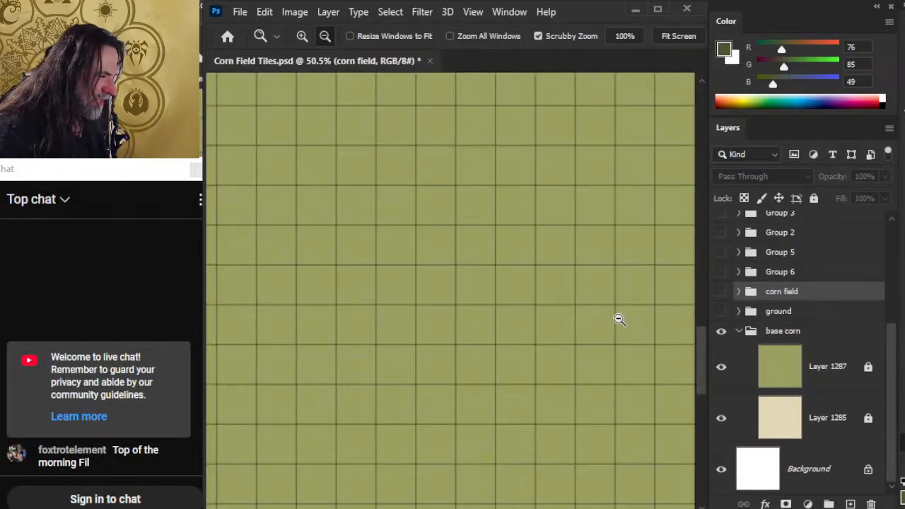
Step: Sample the light olive green of the base corn fill as the background colour, keeping the dark olive (76, 85, 49) as foreground
{"action": "key", "text": "x"}
{"action": "key", "text": "b"}
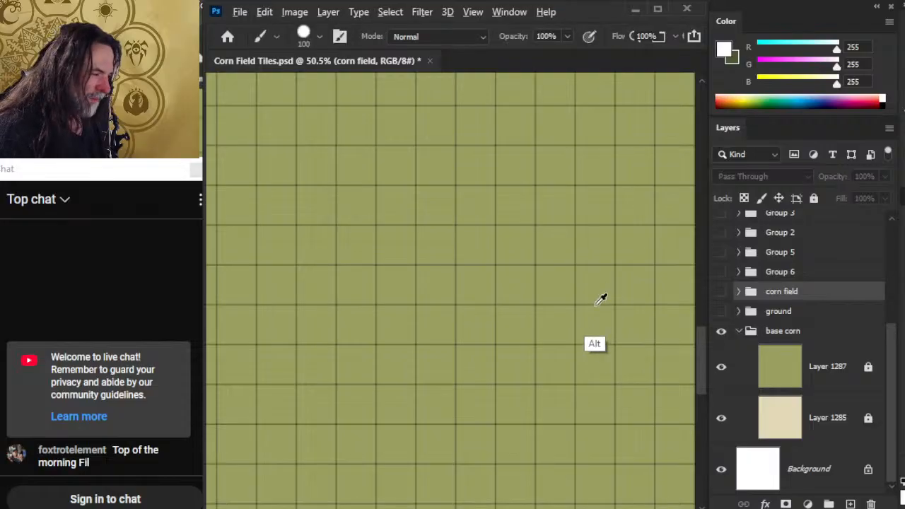
{"action": "left_click", "coordinate": [599, 316], "text": "alt"}
{"action": "key", "text": "x"}
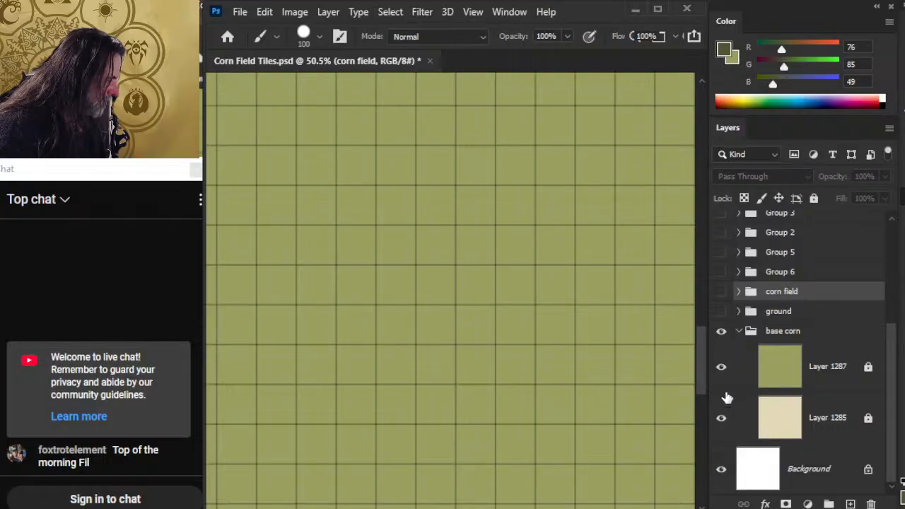
Step: Add a new empty layer directly above Layer 1287 in the base corn group
{"action": "left_click", "coordinate": [843, 387]}
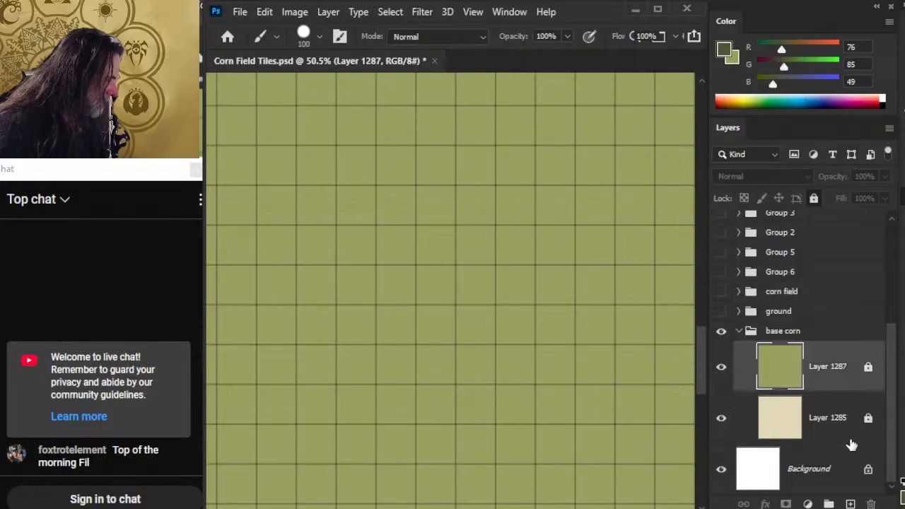
{"action": "left_click", "coordinate": [851, 503]}
{"action": "key", "text": "z"}
{"action": "left_click_drag", "start_coordinate": [584, 429], "coordinate": [443, 385]}
{"action": "left_click_drag", "start_coordinate": [370, 335], "coordinate": [431, 338]}
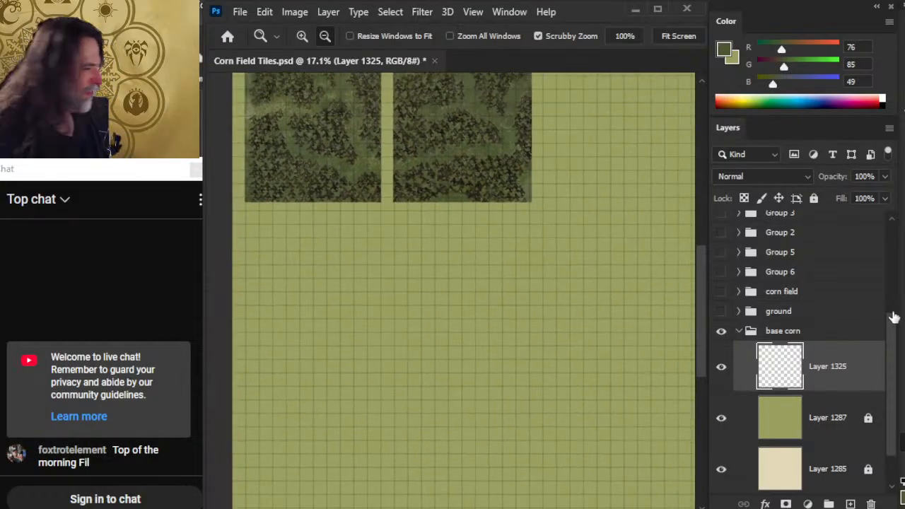
Step: Briefly show and hide the path groups, corn field and ground one by one to examine their contents over the green base
{"action": "left_click_drag", "start_coordinate": [902, 339], "coordinate": [893, 221]}
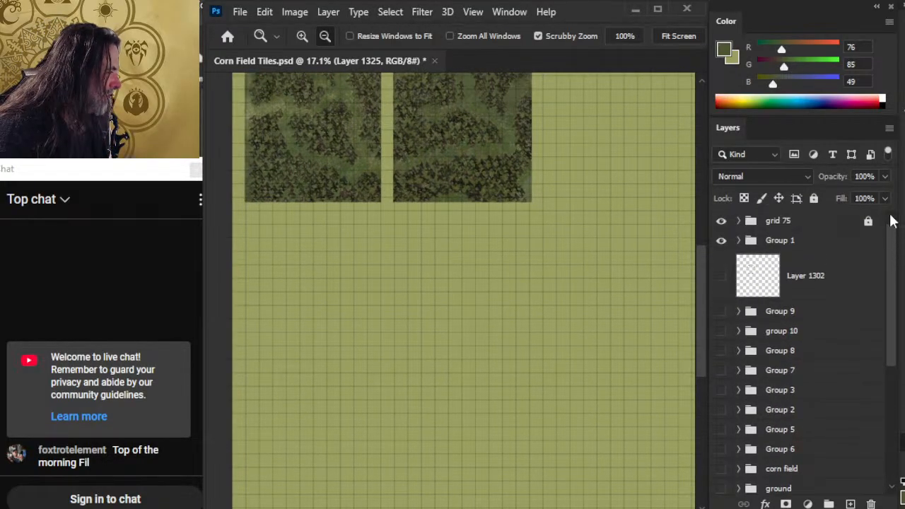
{"action": "left_click", "coordinate": [722, 312]}
{"action": "left_click", "coordinate": [722, 331]}
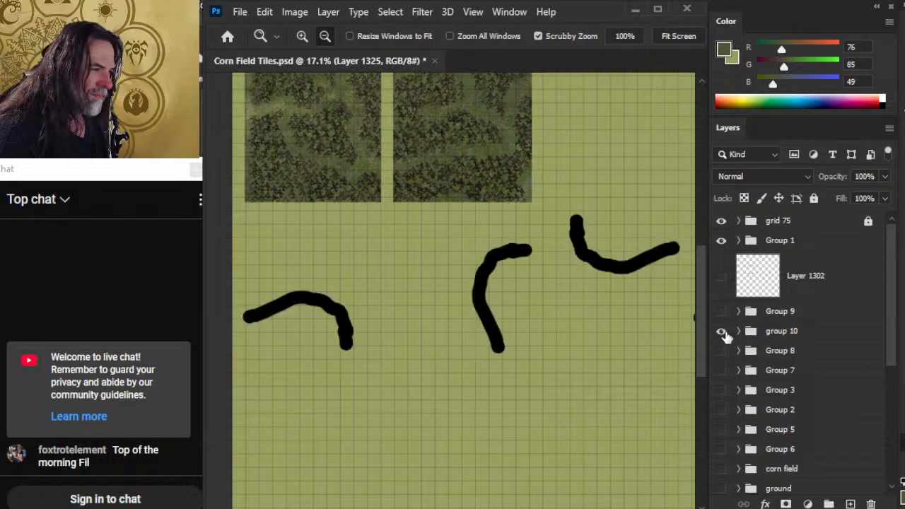
{"action": "left_click", "coordinate": [722, 331]}
{"action": "left_click_drag", "start_coordinate": [893, 316], "coordinate": [886, 393]}
{"action": "scroll", "coordinate": [849, 399], "scroll_direction": "up", "scroll_amount": 3}
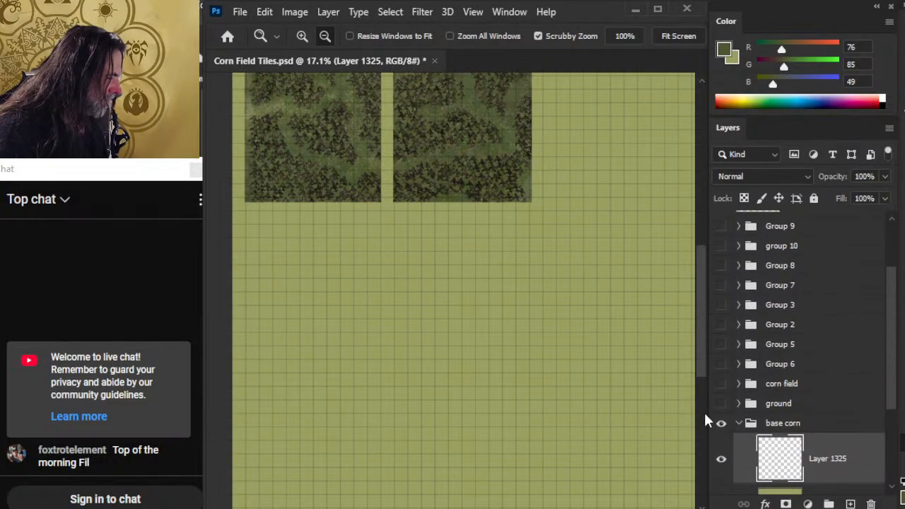
{"action": "left_click", "coordinate": [722, 404]}
{"action": "left_click", "coordinate": [721, 405]}
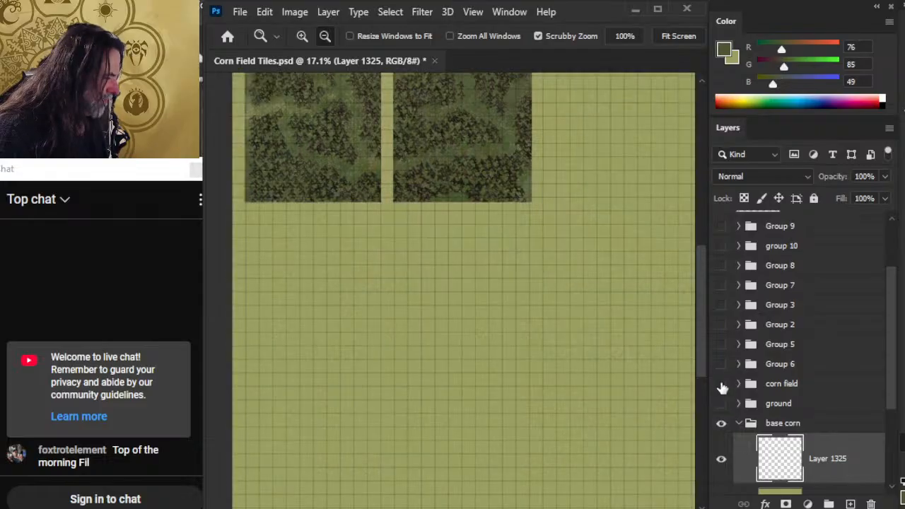
{"action": "left_click", "coordinate": [722, 384]}
{"action": "left_click", "coordinate": [721, 386]}
{"action": "left_click", "coordinate": [722, 365]}
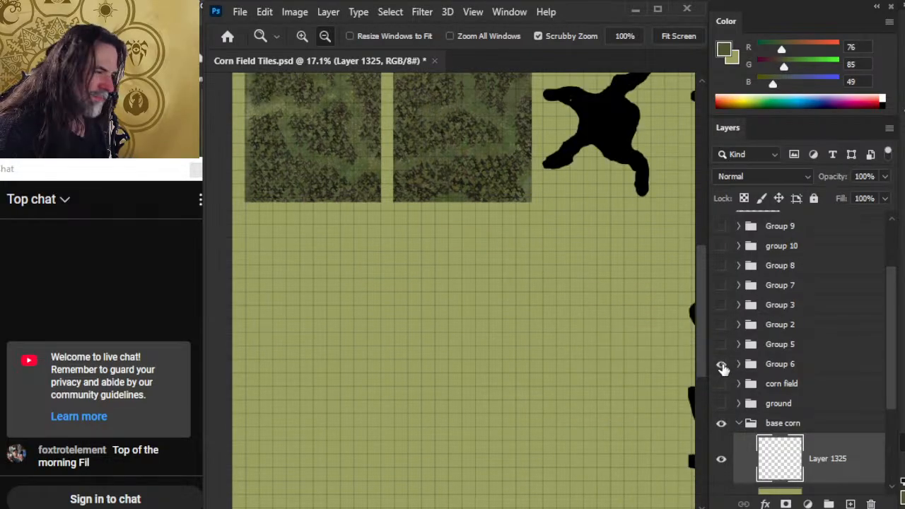
{"action": "left_click", "coordinate": [722, 364]}
{"action": "left_click", "coordinate": [721, 345]}
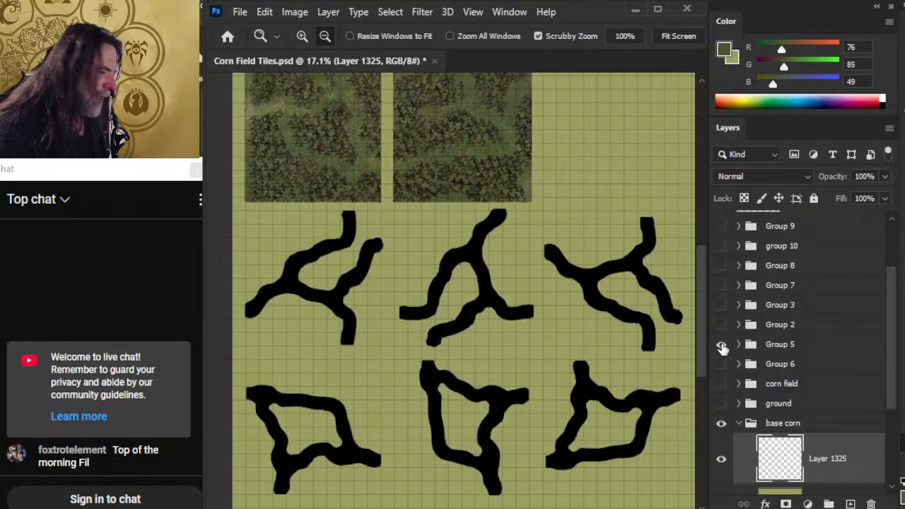
{"action": "left_click", "coordinate": [722, 344]}
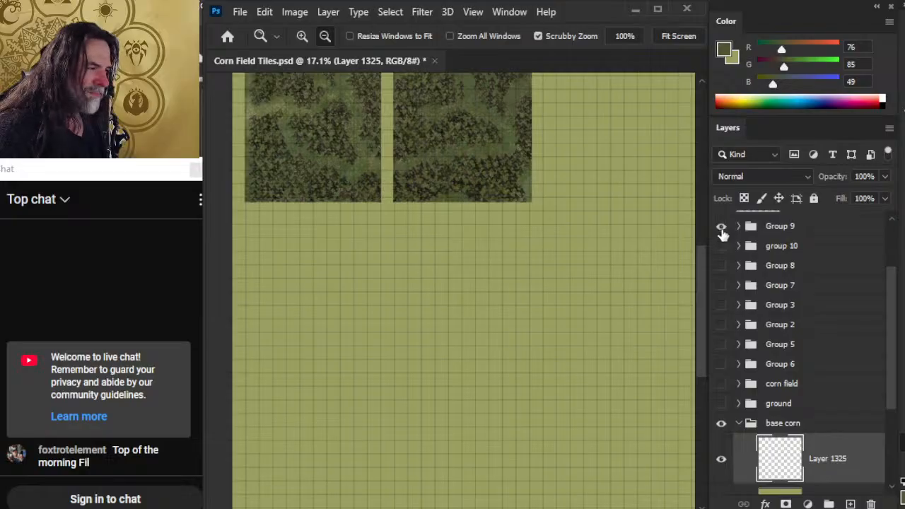
{"action": "left_click", "coordinate": [721, 227]}
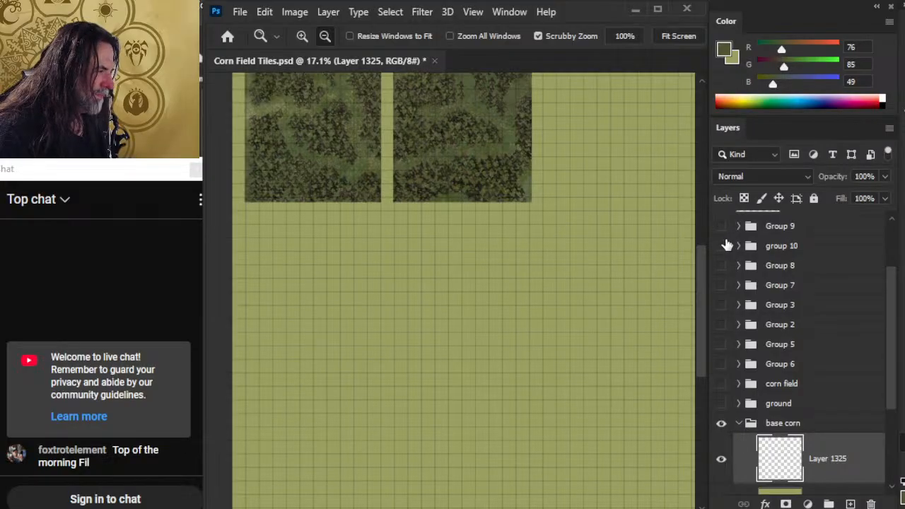
Step: Hide Group 1, show the guide dots on Layer 1302, and move Group 1 below that layer
{"action": "scroll", "coordinate": [574, 343], "scroll_direction": "down", "scroll_amount": 1}
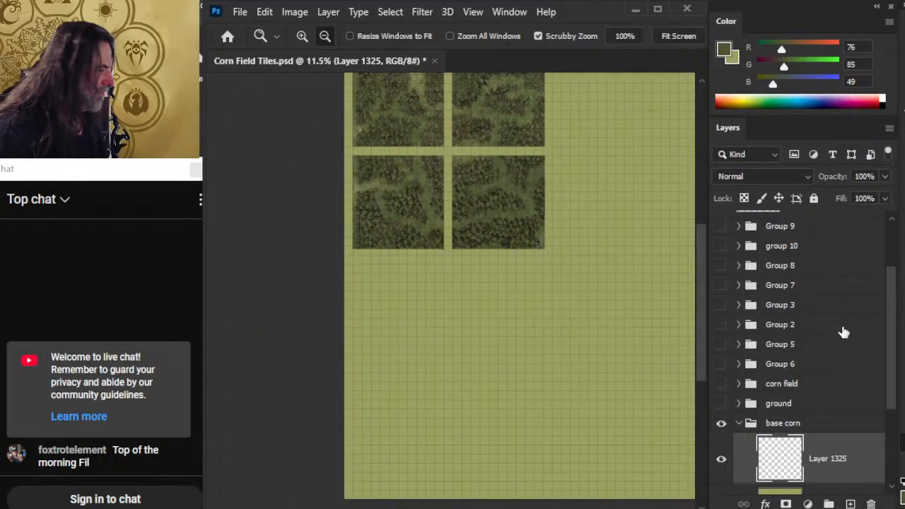
{"action": "left_click_drag", "start_coordinate": [897, 308], "coordinate": [884, 251]}
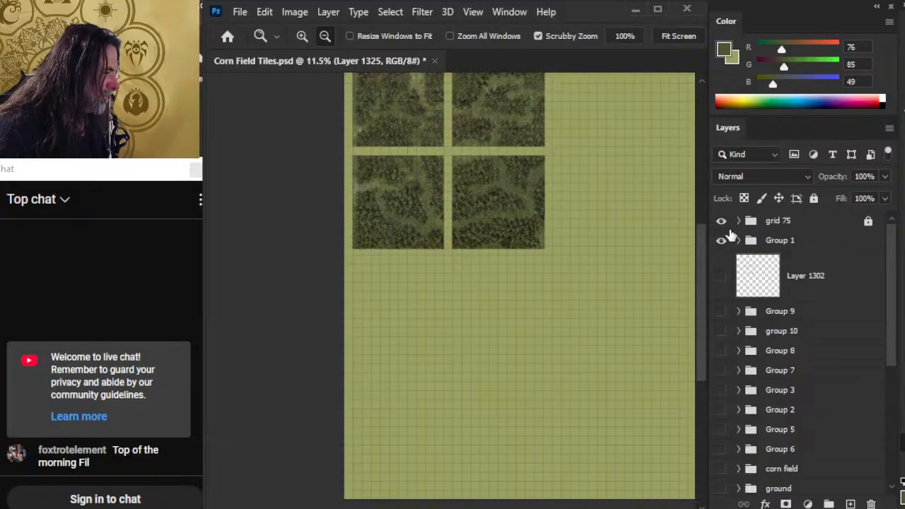
{"action": "left_click", "coordinate": [722, 241]}
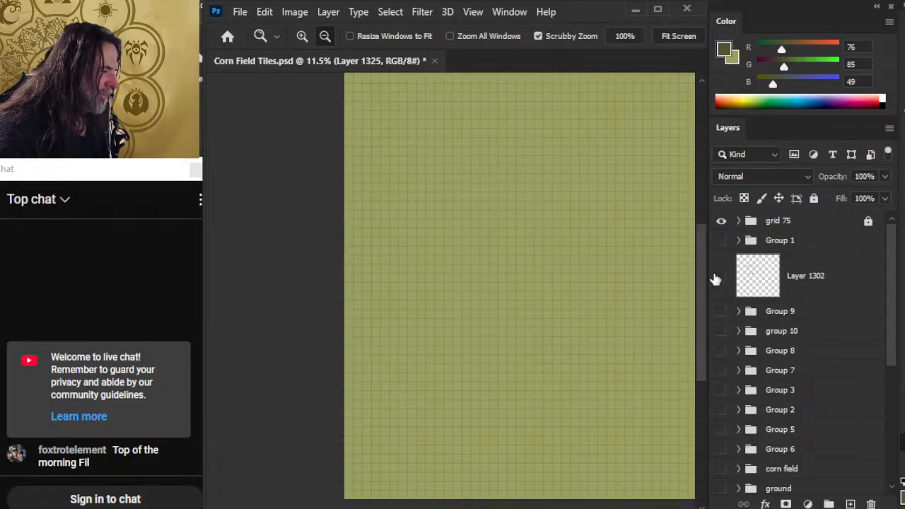
{"action": "left_click", "coordinate": [721, 276]}
{"action": "left_click_drag", "start_coordinate": [789, 240], "coordinate": [792, 302]}
Step: Show and hide each group from group 10 down to corn field to compare the path shapes with the guide dots
{"action": "left_click", "coordinate": [722, 331]}
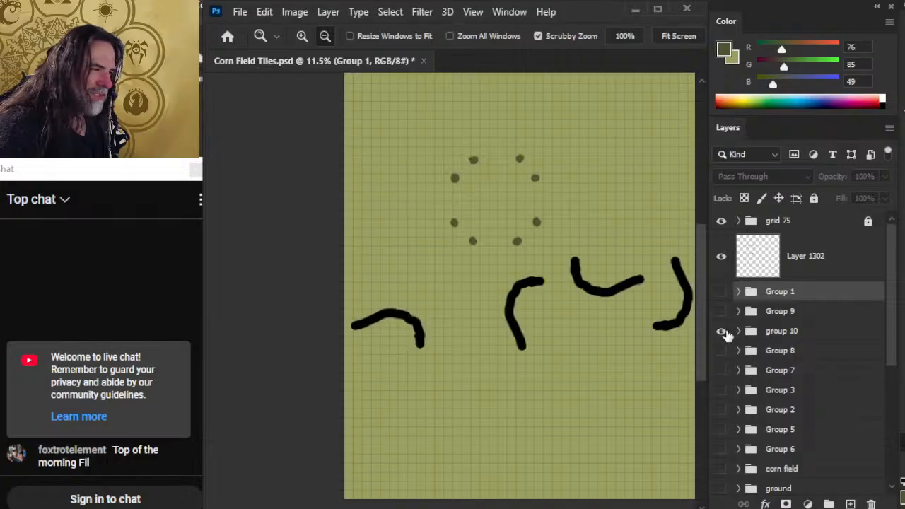
{"action": "left_click", "coordinate": [722, 331]}
{"action": "left_click", "coordinate": [722, 351]}
{"action": "left_click", "coordinate": [721, 351]}
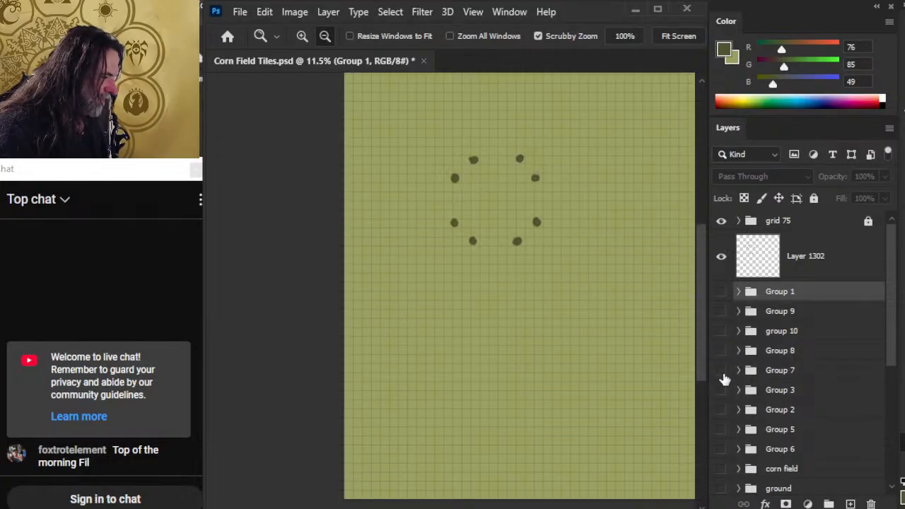
{"action": "left_click", "coordinate": [721, 372]}
{"action": "left_click", "coordinate": [722, 372]}
{"action": "left_click", "coordinate": [722, 392]}
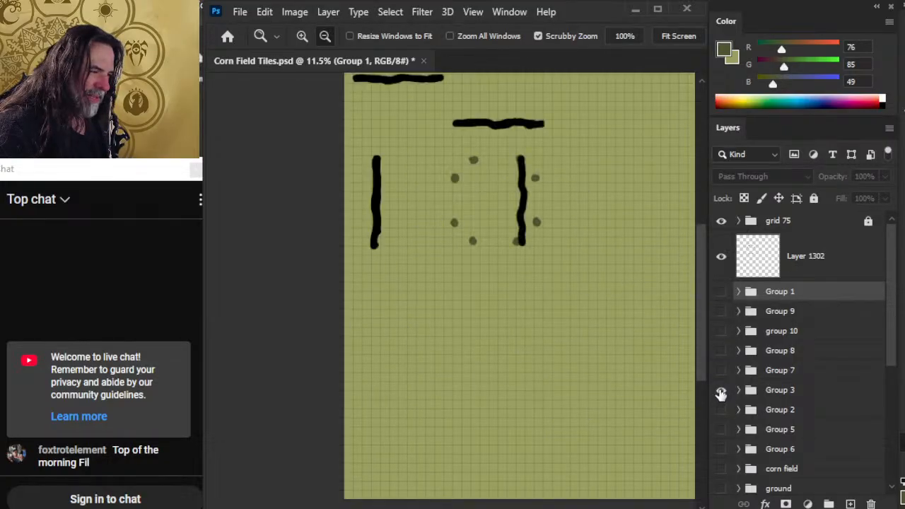
{"action": "left_click", "coordinate": [721, 392]}
{"action": "left_click", "coordinate": [722, 410]}
{"action": "left_click", "coordinate": [722, 411]}
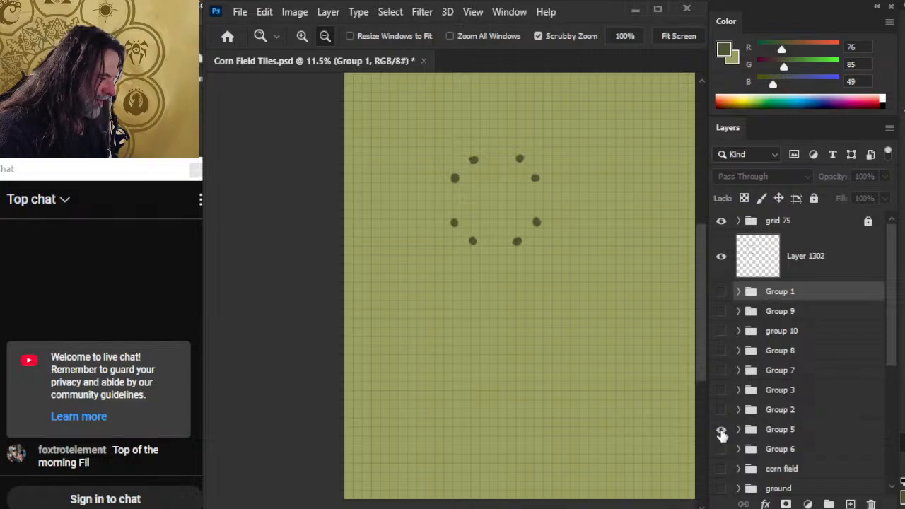
{"action": "left_click", "coordinate": [722, 430]}
{"action": "left_click", "coordinate": [721, 430]}
{"action": "left_click", "coordinate": [722, 450]}
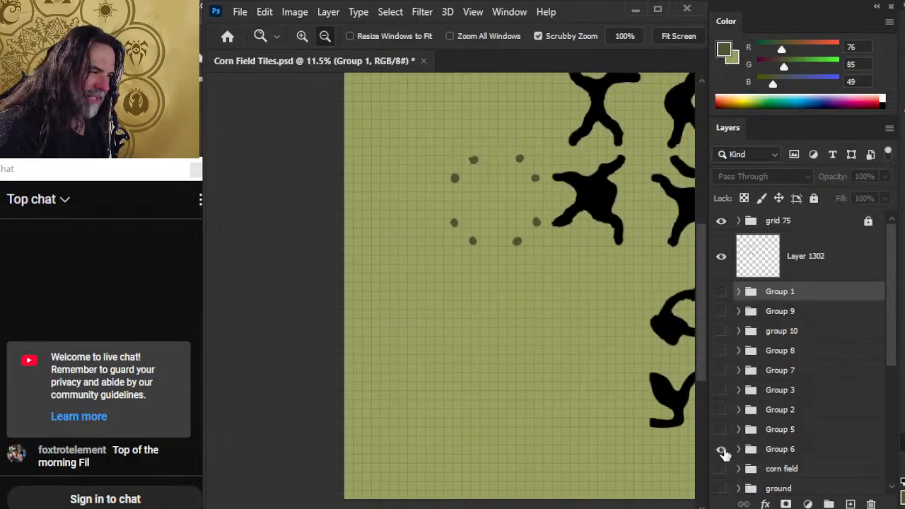
{"action": "left_click", "coordinate": [722, 450]}
{"action": "left_click", "coordinate": [722, 469]}
{"action": "left_click", "coordinate": [722, 470]}
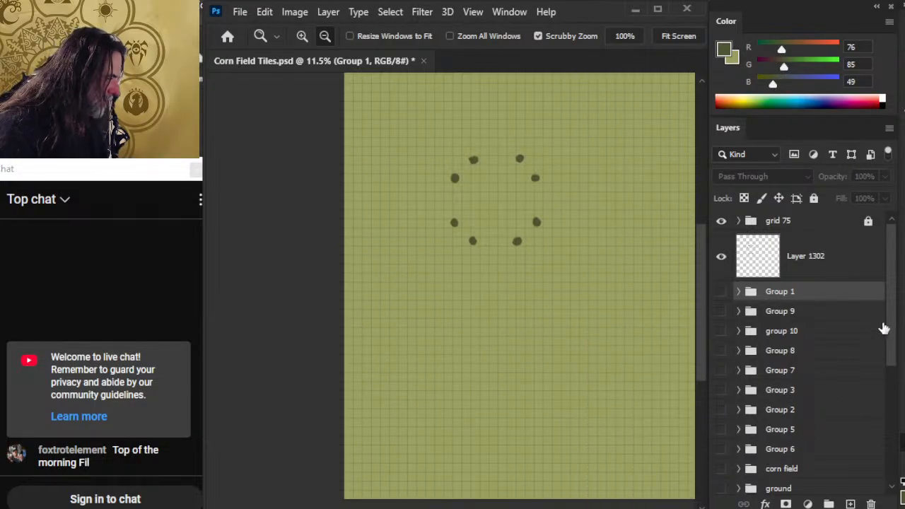
Step: Expand and show the ground group, and hide its Layer 1286
{"action": "left_click_drag", "start_coordinate": [891, 334], "coordinate": [877, 417]}
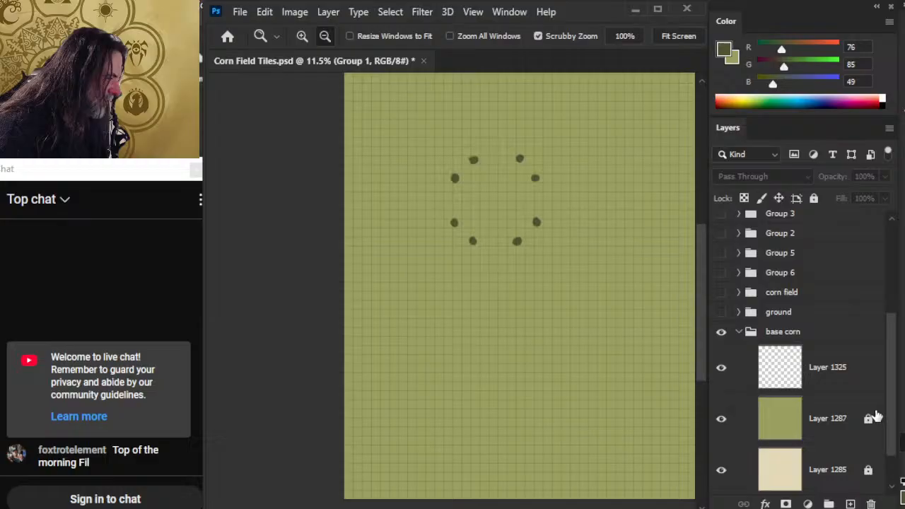
{"action": "left_click", "coordinate": [739, 314]}
{"action": "left_click", "coordinate": [722, 312]}
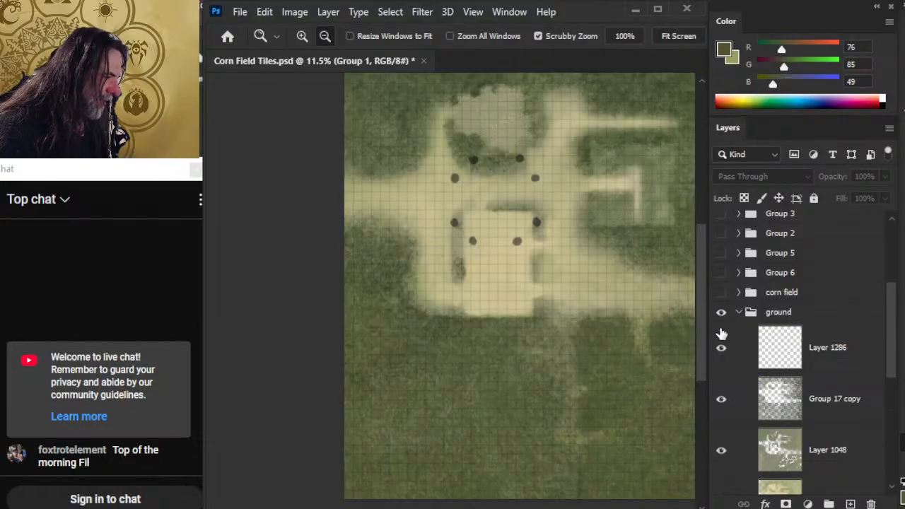
{"action": "left_click", "coordinate": [722, 357]}
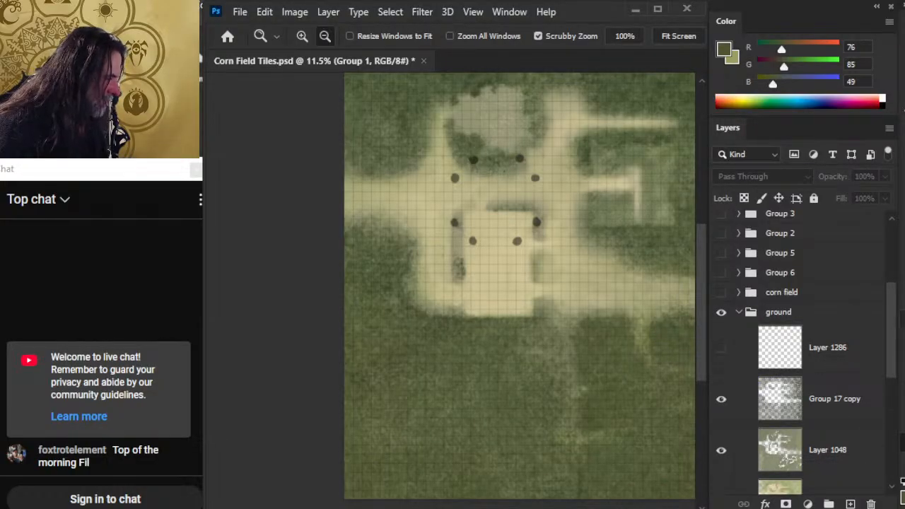
Step: Collapse the ground group and compare its texture with Layer 1287, Layer 1285 and the group itself toggled off and on
{"action": "mouse_move", "coordinate": [893, 327]}
{"action": "left_mouse_down"}
{"action": "mouse_move", "coordinate": [887, 390]}
{"action": "mouse_move", "coordinate": [885, 325]}
{"action": "left_mouse_up"}
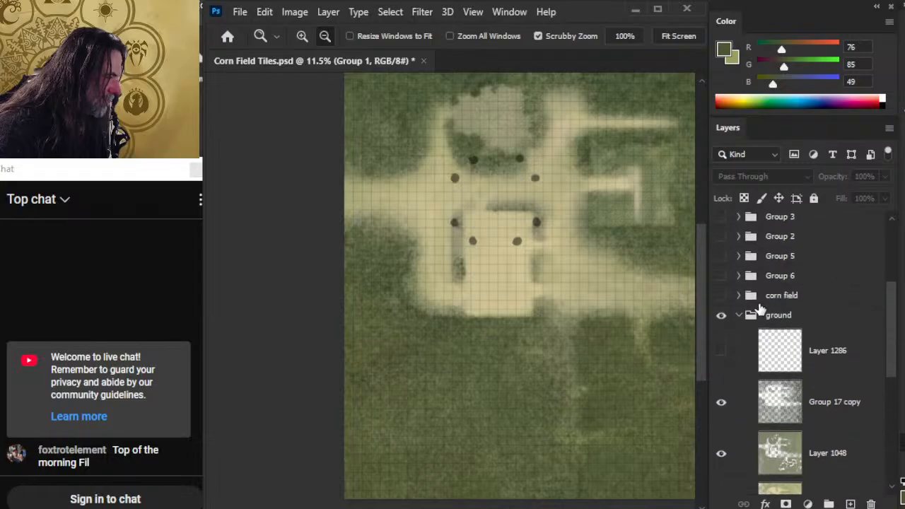
{"action": "left_click", "coordinate": [739, 315]}
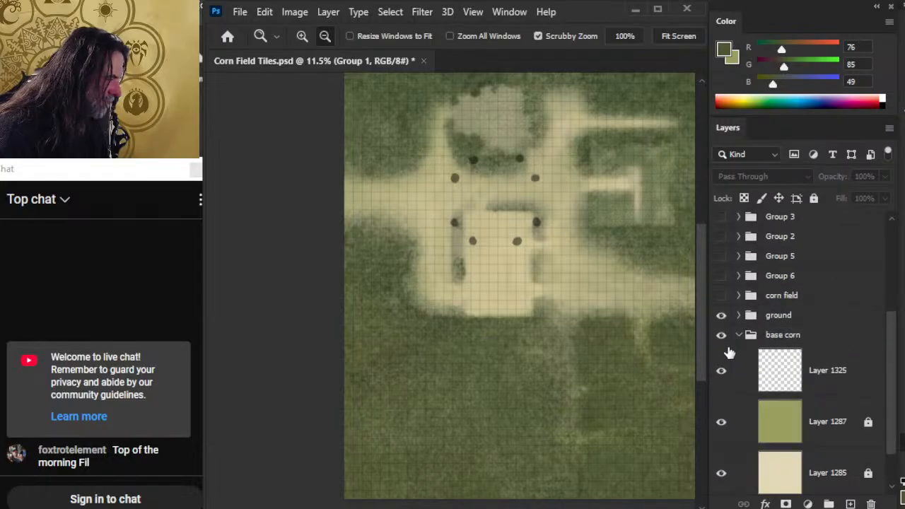
{"action": "left_click", "coordinate": [722, 423]}
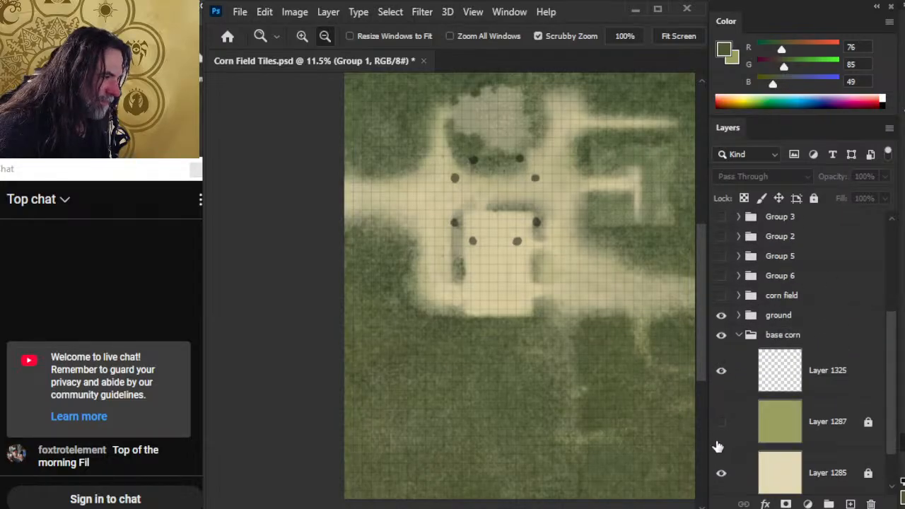
{"action": "left_click", "coordinate": [722, 474]}
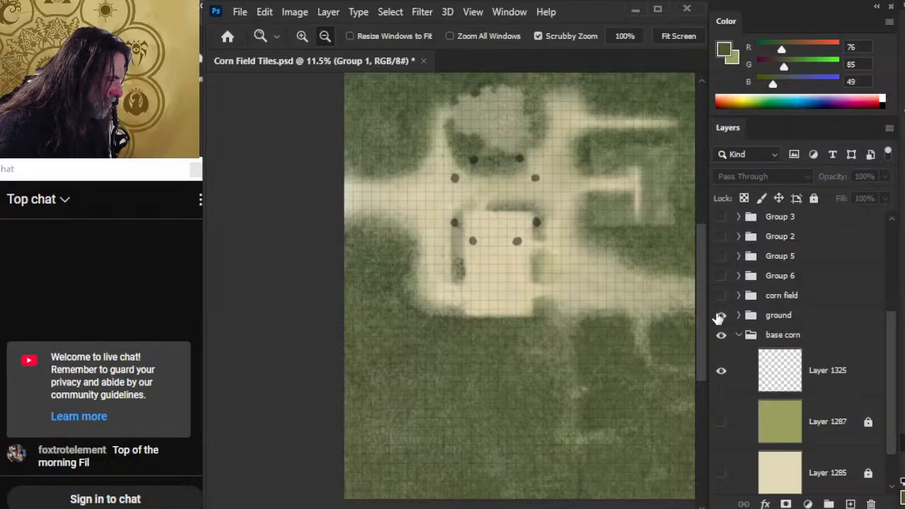
{"action": "left_click", "coordinate": [722, 315]}
{"action": "left_click", "coordinate": [721, 316]}
{"action": "left_click", "coordinate": [722, 421]}
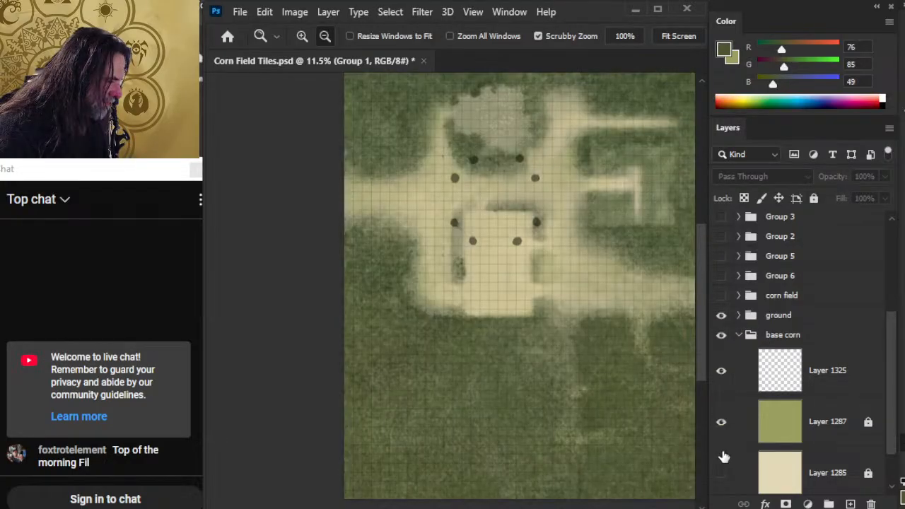
{"action": "left_click", "coordinate": [722, 472]}
Step: Hide and collapse the base corn group, and expand the ground group
{"action": "left_click", "coordinate": [745, 339]}
{"action": "left_click", "coordinate": [722, 336]}
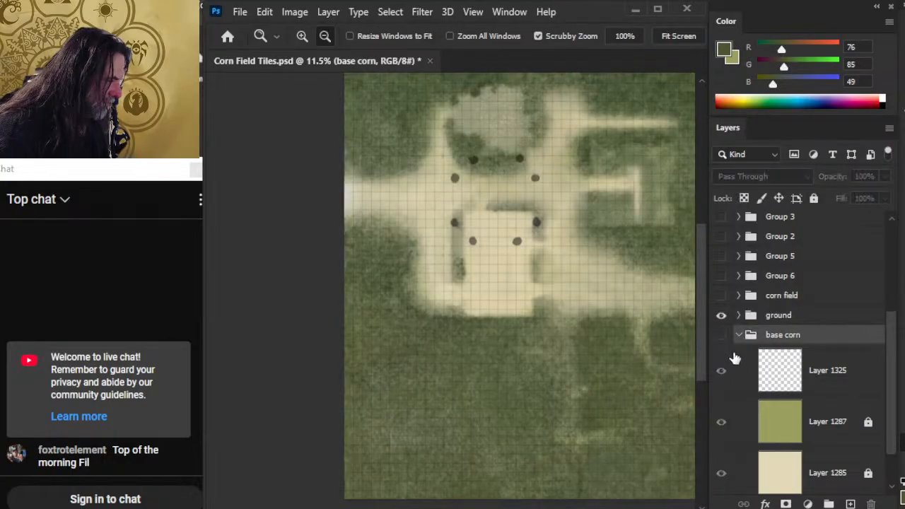
{"action": "left_click", "coordinate": [740, 336]}
{"action": "left_click", "coordinate": [738, 414]}
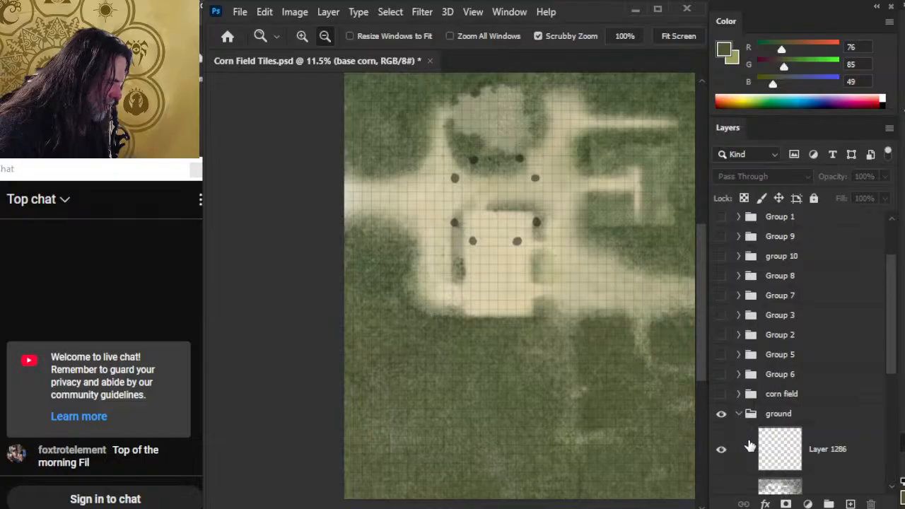
Step: Collapse and hide the ground group, and show the corn field group in its place
{"action": "mouse_move", "coordinate": [889, 382]}
{"action": "left_mouse_down"}
{"action": "mouse_move", "coordinate": [884, 441]}
{"action": "mouse_move", "coordinate": [889, 379]}
{"action": "left_mouse_up"}
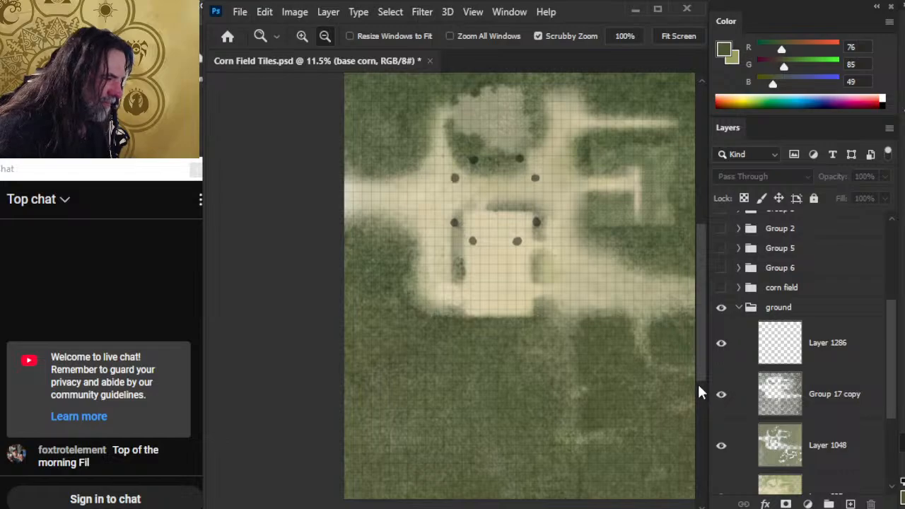
{"action": "left_click", "coordinate": [740, 307]}
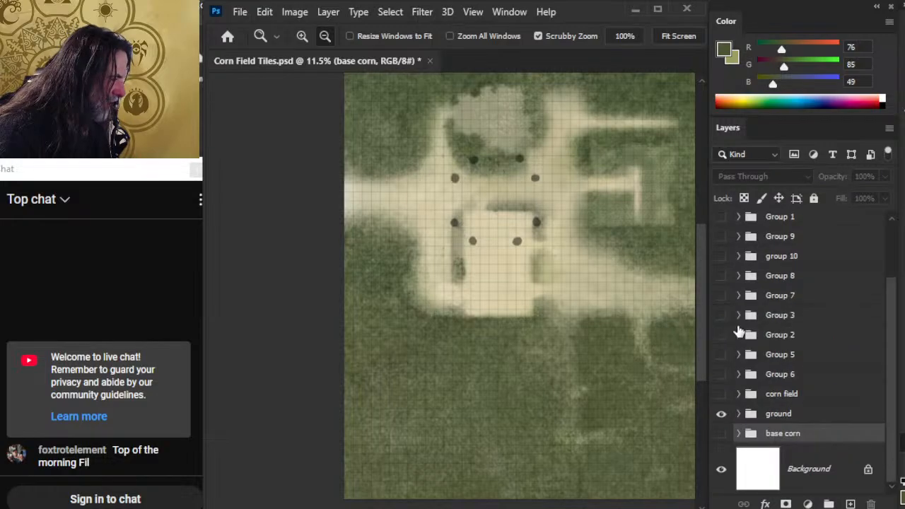
{"action": "left_click", "coordinate": [722, 415]}
{"action": "left_click", "coordinate": [722, 395]}
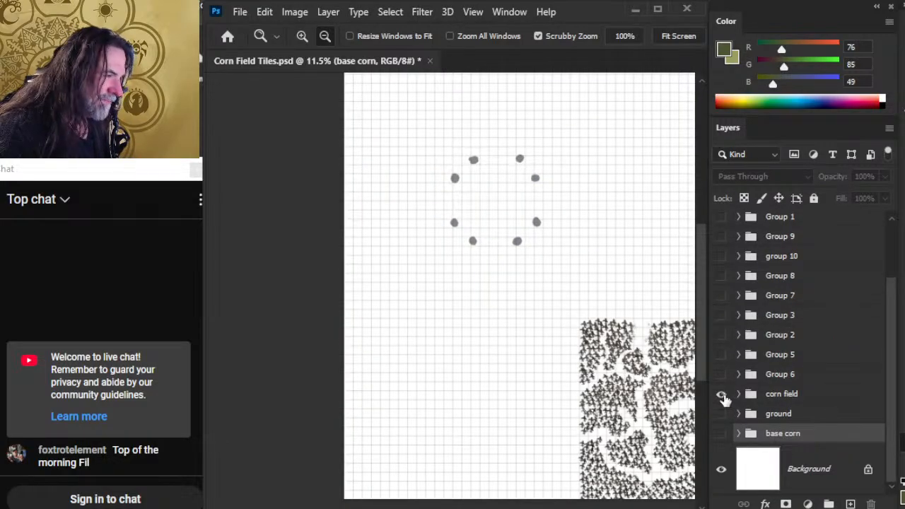
{"action": "left_click", "coordinate": [722, 395]}
{"action": "left_click", "coordinate": [722, 394]}
Step: Check the corn field group's Layer 1282, "\" layer and Layer 1283 by toggling their visibility, and leave the group collapsed and hidden
{"action": "left_click", "coordinate": [739, 394]}
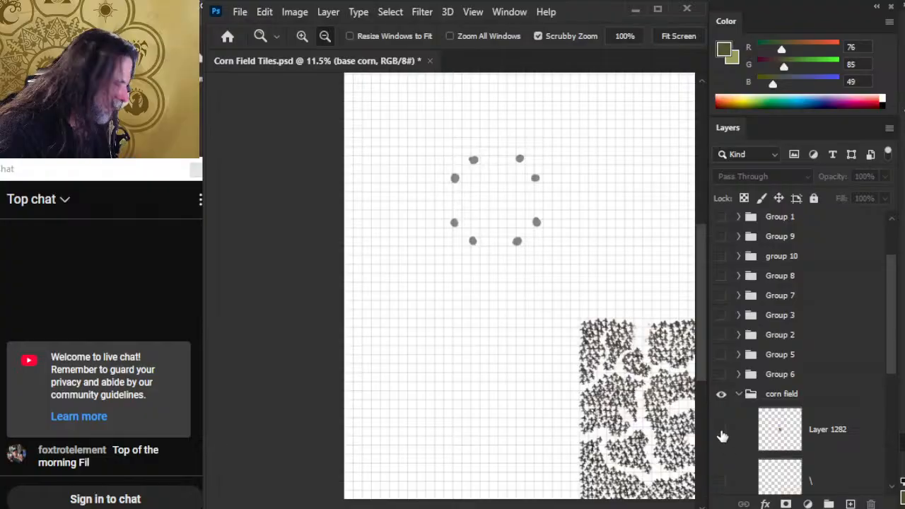
{"action": "left_click", "coordinate": [723, 432]}
{"action": "left_click", "coordinate": [723, 431]}
{"action": "left_click", "coordinate": [721, 479]}
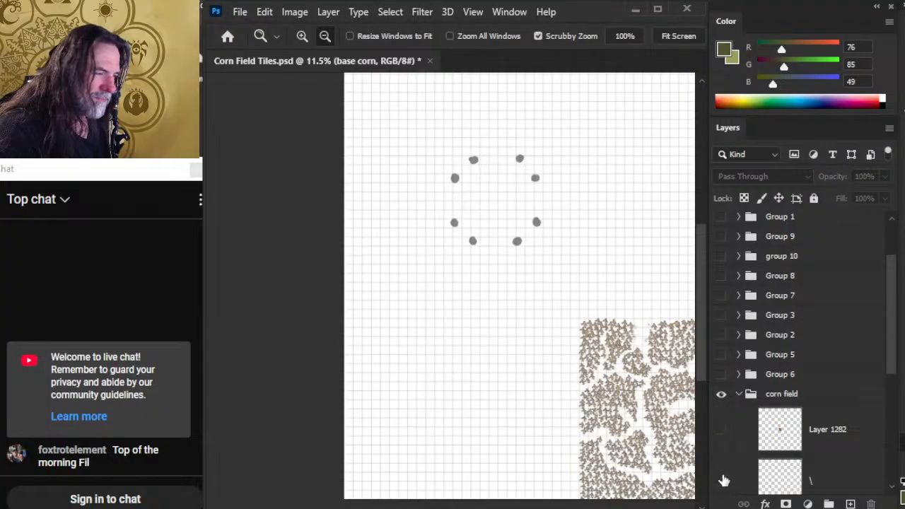
{"action": "left_click", "coordinate": [723, 481]}
{"action": "left_click_drag", "start_coordinate": [891, 354], "coordinate": [888, 412]}
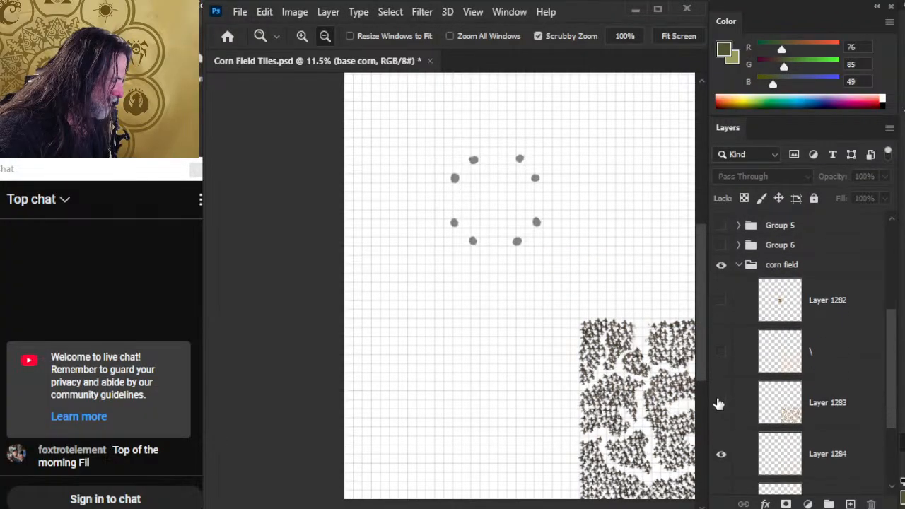
{"action": "left_click", "coordinate": [722, 405]}
{"action": "left_click", "coordinate": [724, 404]}
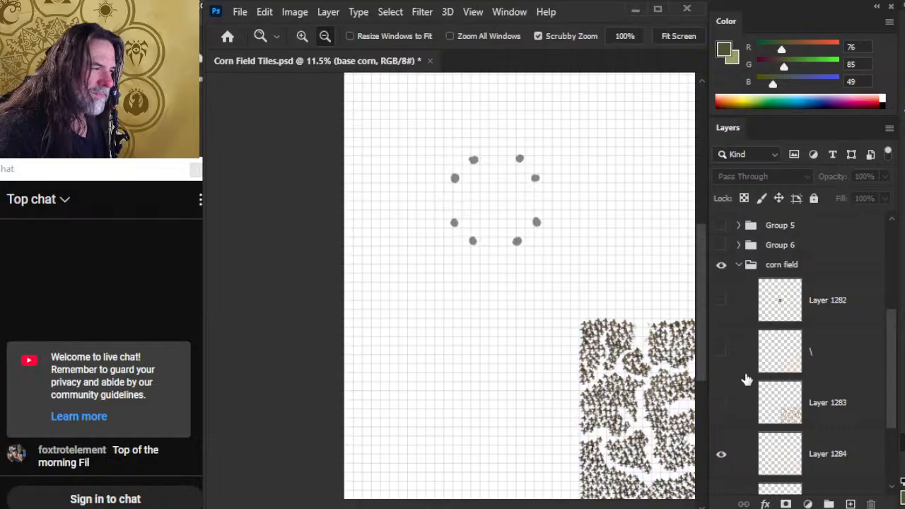
{"action": "left_click_drag", "start_coordinate": [889, 360], "coordinate": [891, 343]}
{"action": "left_click", "coordinate": [739, 306]}
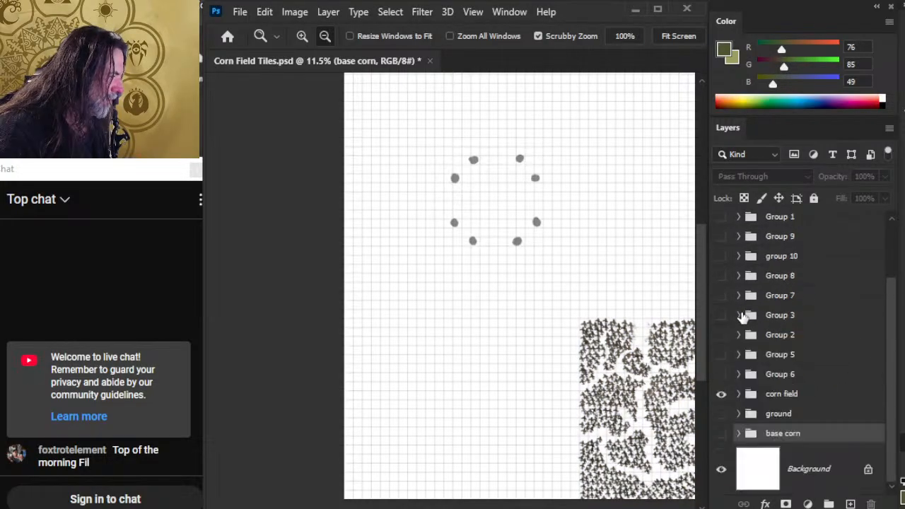
{"action": "left_click", "coordinate": [721, 398]}
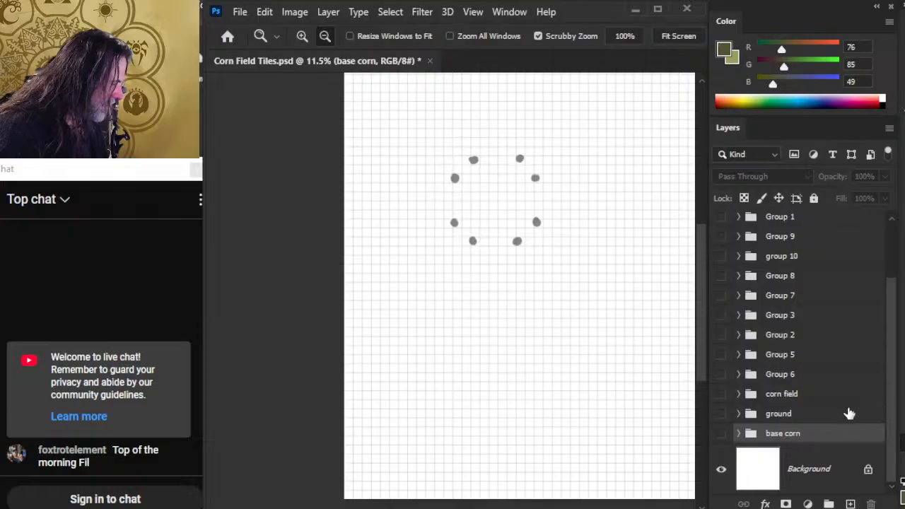
Step: Show the base corn group and compare it with the ground and corn field groups toggled on and off
{"action": "left_click", "coordinate": [721, 434]}
{"action": "left_click", "coordinate": [721, 414]}
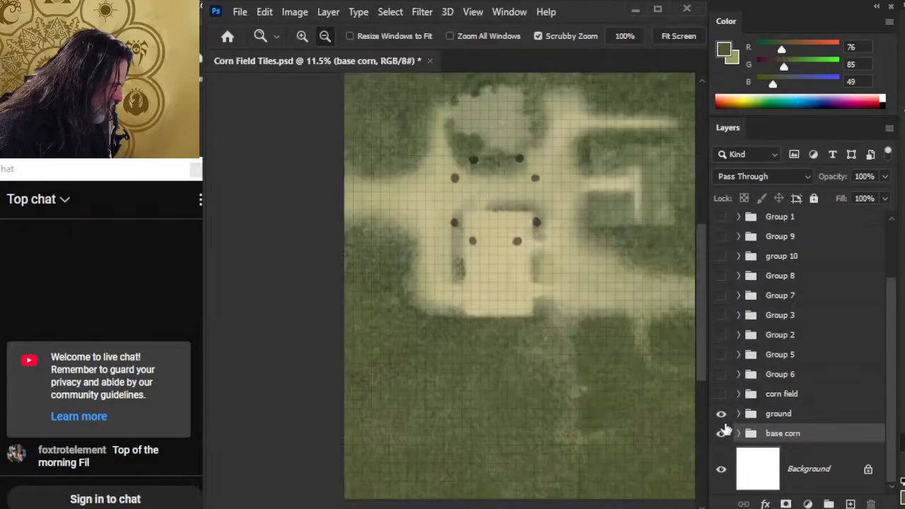
{"action": "left_click", "coordinate": [721, 394]}
{"action": "left_click", "coordinate": [721, 394]}
{"action": "left_click", "coordinate": [721, 414]}
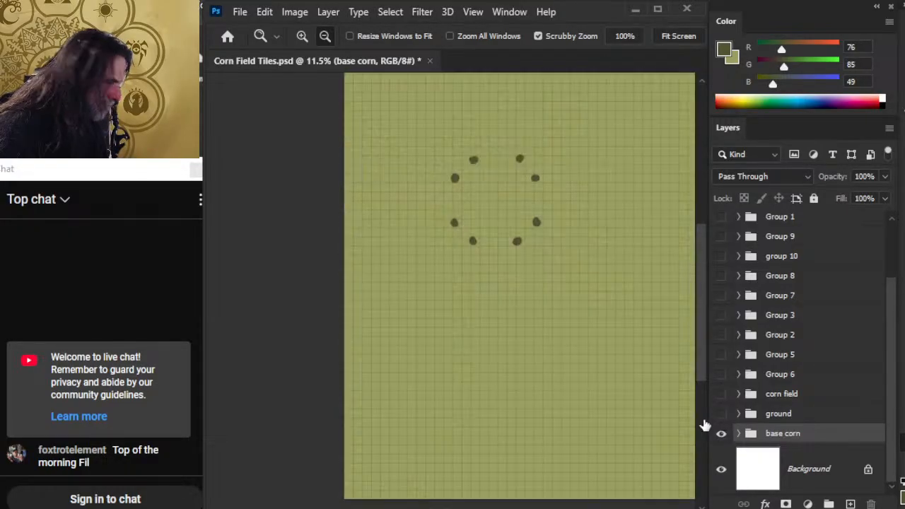
Step: Select Layer 1302, reset the colours to default black and white, and reduce the Brush to 10 px
{"action": "left_click_drag", "start_coordinate": [488, 238], "coordinate": [548, 252]}
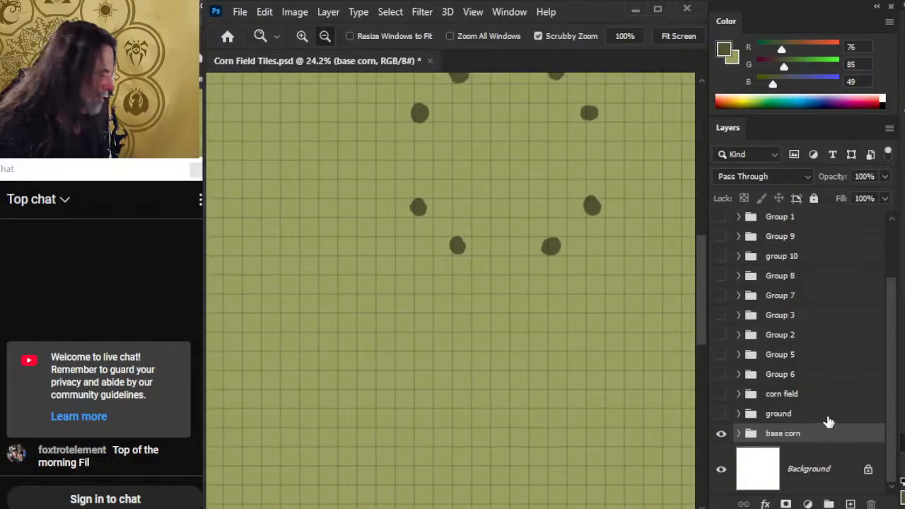
{"action": "scroll", "coordinate": [891, 340], "scroll_direction": "up", "scroll_amount": 3}
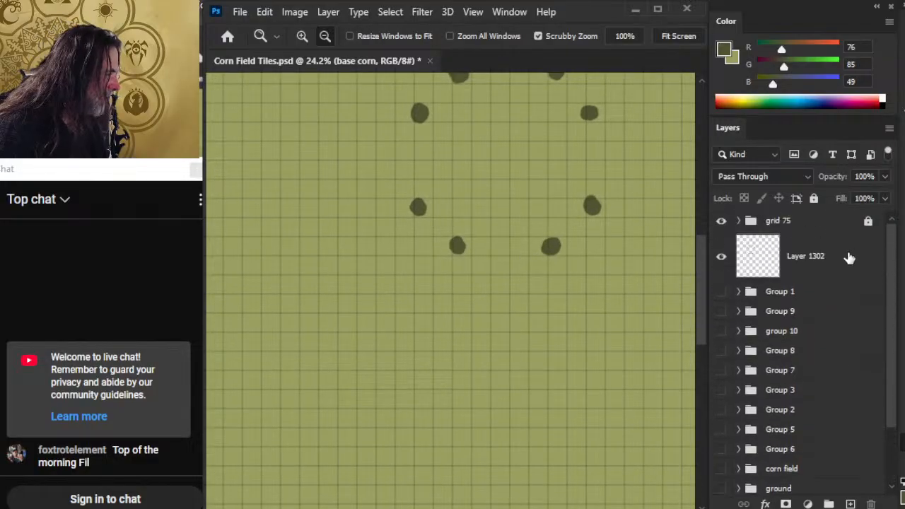
{"action": "left_click", "coordinate": [847, 257]}
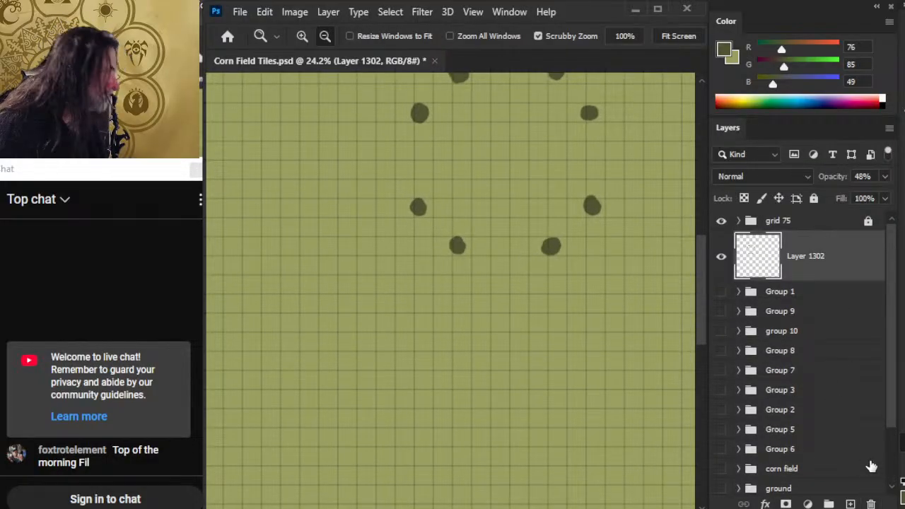
{"action": "key", "text": "x"}
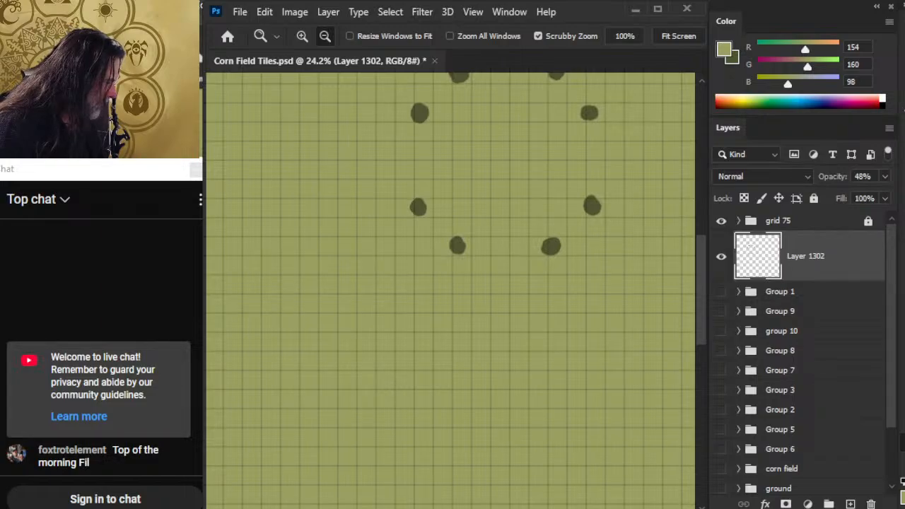
{"action": "key", "text": "d"}
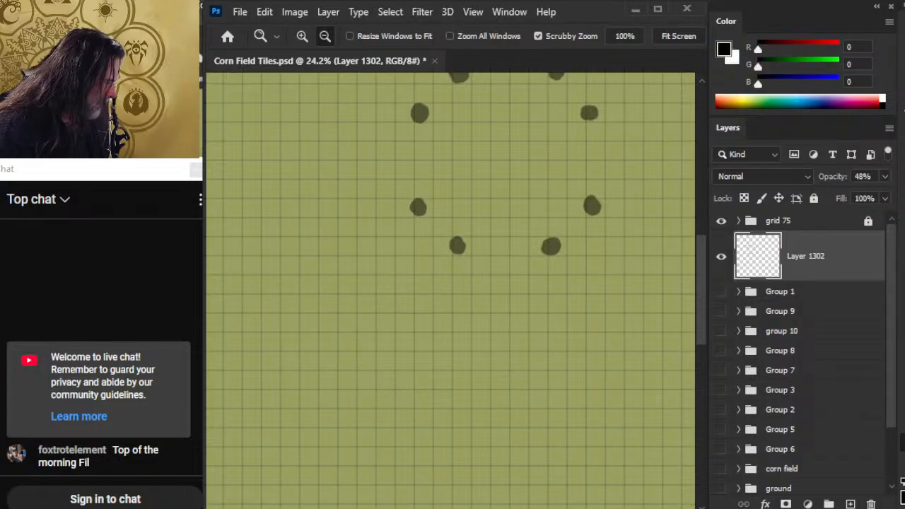
{"action": "key", "text": "b"}
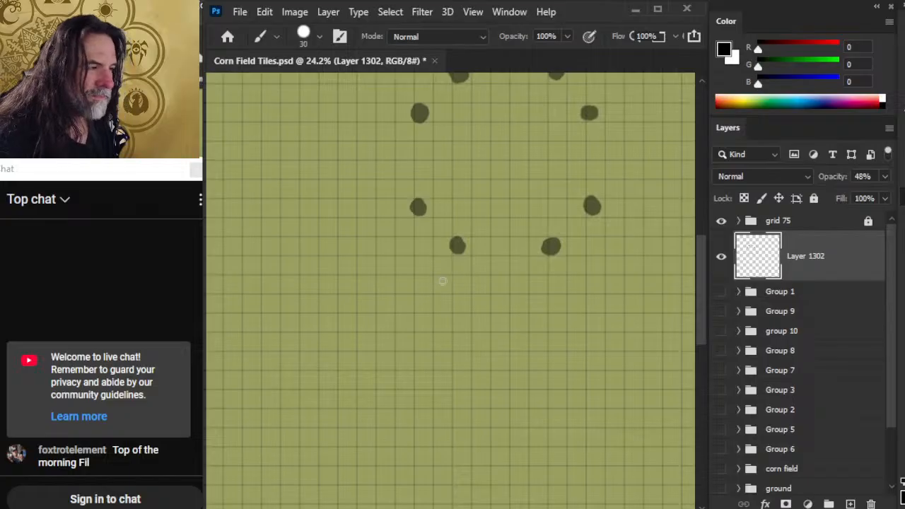
{"action": "key", "text": "bracketleft"}
{"action": "key", "text": "bracketleft"}
{"action": "key", "text": "bracketleft"}
Step: Move the ring of guide dots on Layer 1302 slightly to centre it on the grid squares
{"action": "key", "text": "v"}
{"action": "mouse_move", "coordinate": [566, 294]}
{"action": "left_mouse_down"}
{"action": "mouse_move", "coordinate": [580, 293]}
{"action": "mouse_move", "coordinate": [580, 277]}
{"action": "mouse_move", "coordinate": [588, 288]}
{"action": "left_mouse_up"}
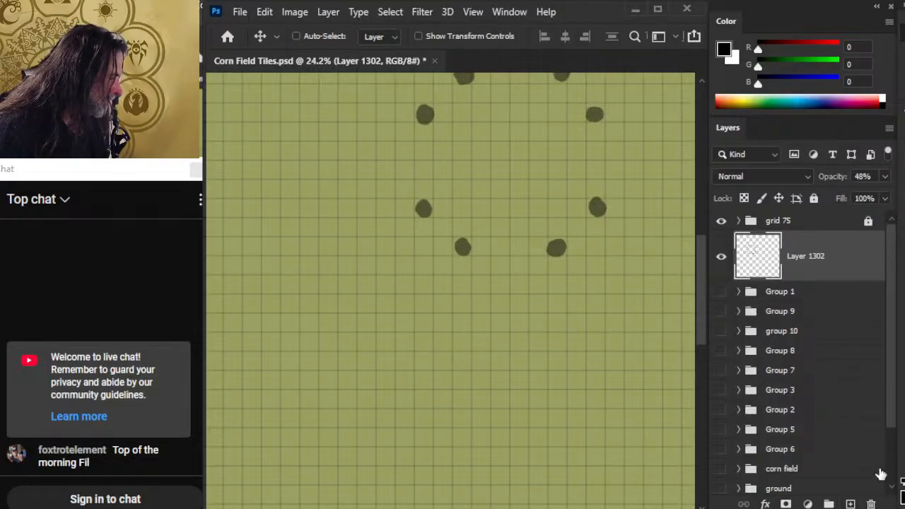
{"action": "left_click_drag", "start_coordinate": [893, 342], "coordinate": [890, 298]}
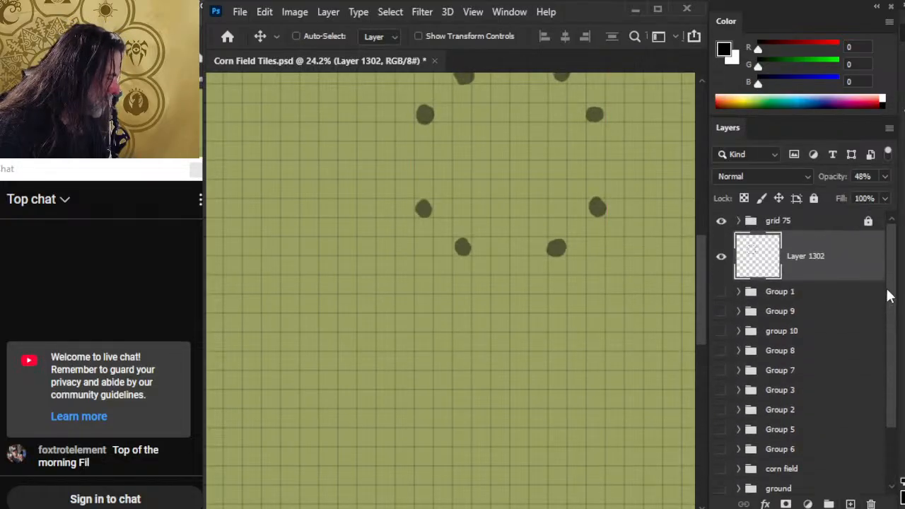
Step: Add a new layer above Layer 1302 and paint four small black marks at the corners of a ten-square block around the guide dots
{"action": "left_click", "coordinate": [850, 504]}
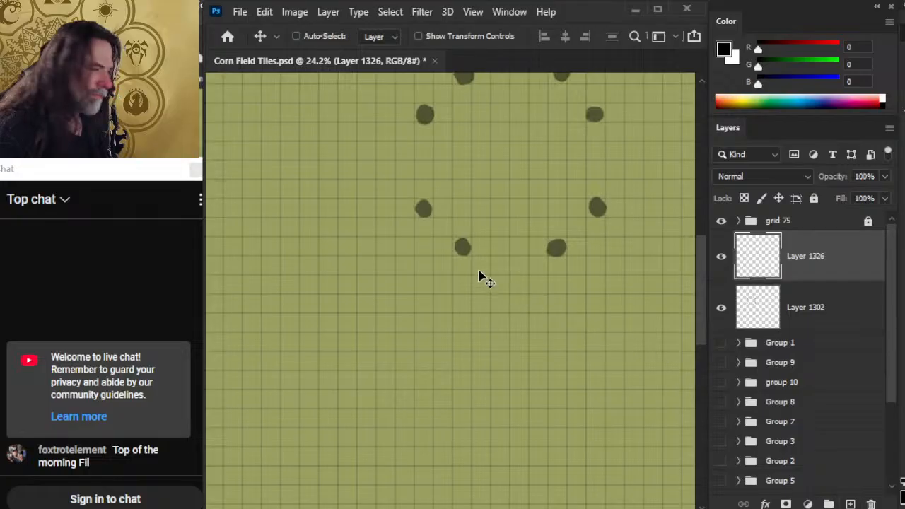
{"action": "key", "text": "b"}
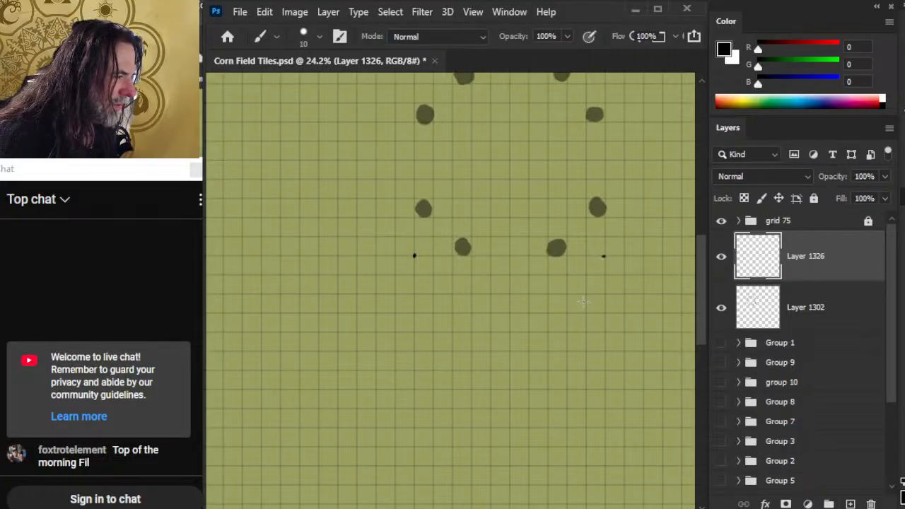
{"action": "scroll", "coordinate": [582, 302], "scroll_direction": "up", "scroll_amount": 5}
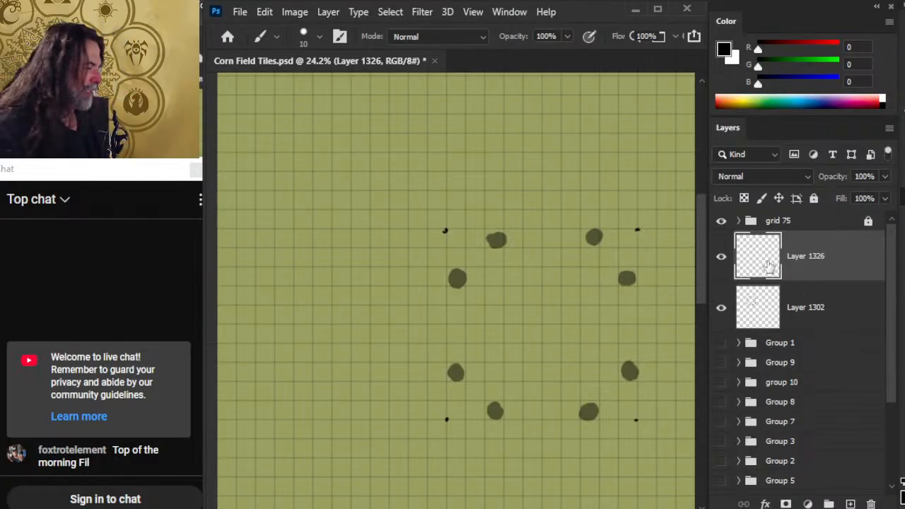
Step: Hide Layer 1302 and lower the corner-mark layer's opacity to 21%
{"action": "left_click", "coordinate": [721, 307]}
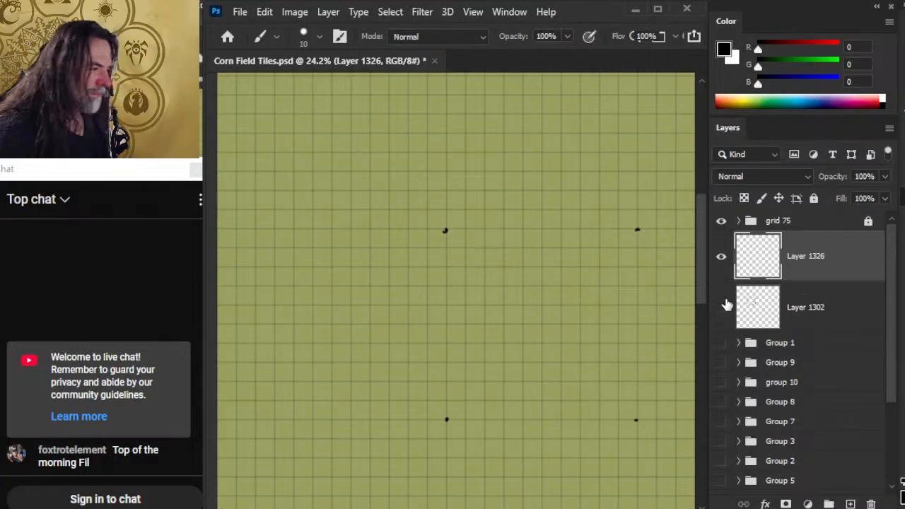
{"action": "left_click", "coordinate": [885, 176]}
{"action": "left_click_drag", "start_coordinate": [886, 196], "coordinate": [828, 200]}
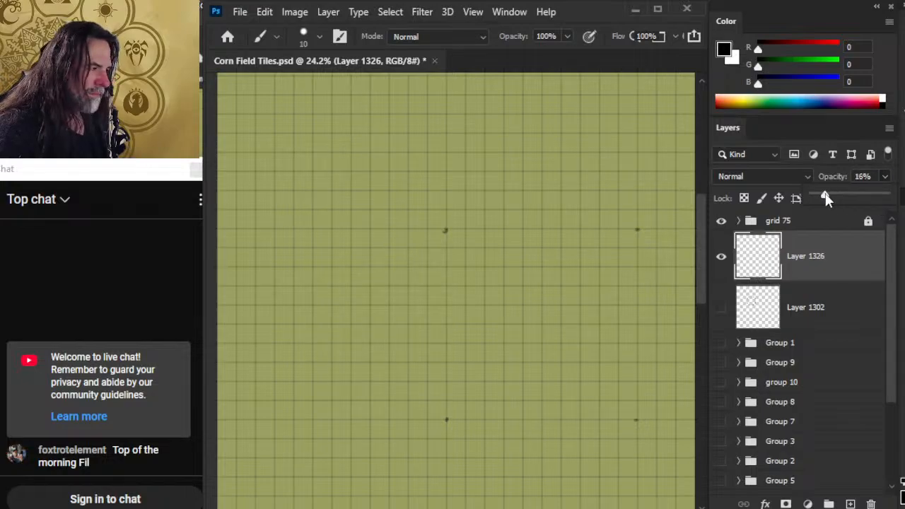
{"action": "left_click", "coordinate": [897, 285]}
Step: Show the ground group above base corn and sample a dark green (70, 80, 52) from its texture as the foreground colour
{"action": "left_click_drag", "start_coordinate": [896, 307], "coordinate": [888, 413]}
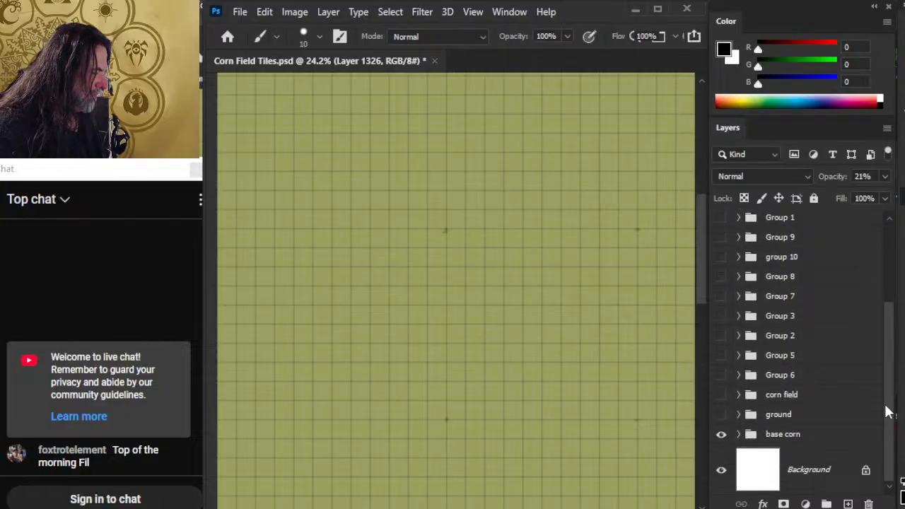
{"action": "left_click", "coordinate": [740, 436]}
{"action": "left_click", "coordinate": [739, 436]}
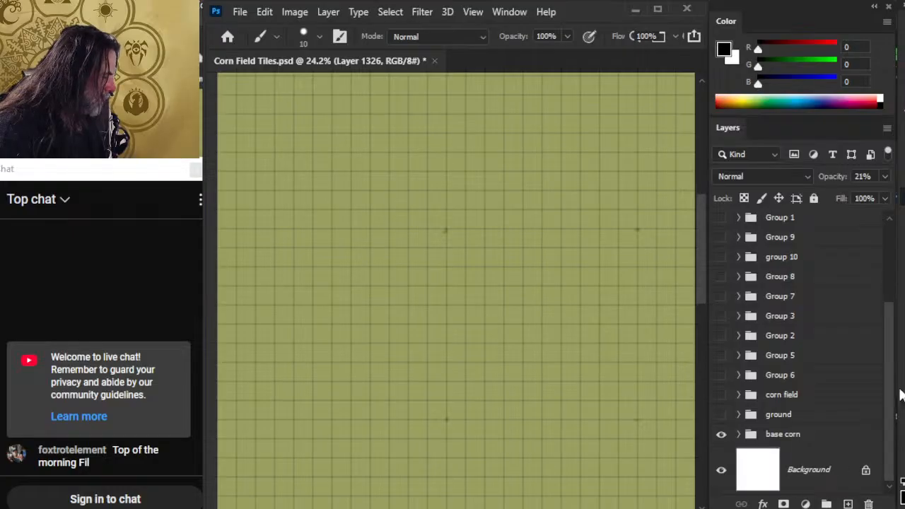
{"action": "left_click", "coordinate": [722, 415]}
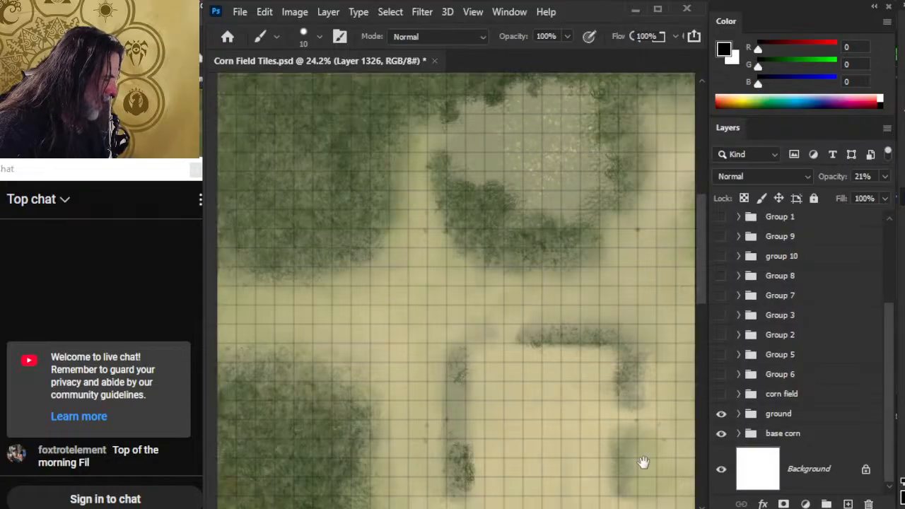
{"action": "left_click_drag", "start_coordinate": [642, 463], "coordinate": [465, 213]}
{"action": "left_click_drag", "start_coordinate": [485, 269], "coordinate": [444, 148]}
{"action": "left_click_drag", "start_coordinate": [534, 230], "coordinate": [549, 273]}
{"action": "key", "text": "alt"}
{"action": "mouse_move", "coordinate": [474, 305]}
{"action": "left_mouse_down"}
{"action": "mouse_move", "coordinate": [473, 295]}
{"action": "mouse_move", "coordinate": [447, 302]}
{"action": "left_mouse_up"}
{"action": "left_click_drag", "start_coordinate": [619, 322], "coordinate": [541, 301]}
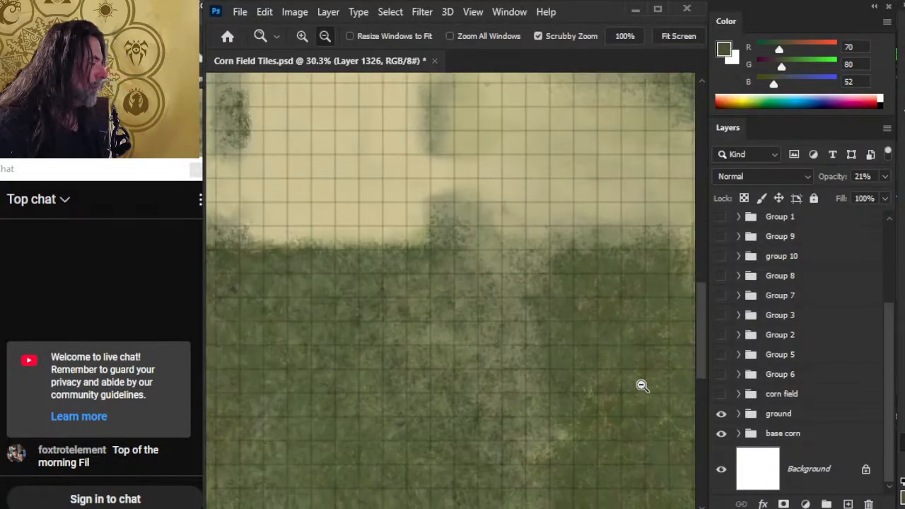
{"action": "mouse_move", "coordinate": [888, 383]}
{"action": "left_mouse_down"}
{"action": "mouse_move", "coordinate": [891, 356]}
{"action": "mouse_move", "coordinate": [889, 372]}
{"action": "left_mouse_up"}
{"action": "left_click_drag", "start_coordinate": [616, 413], "coordinate": [485, 354]}
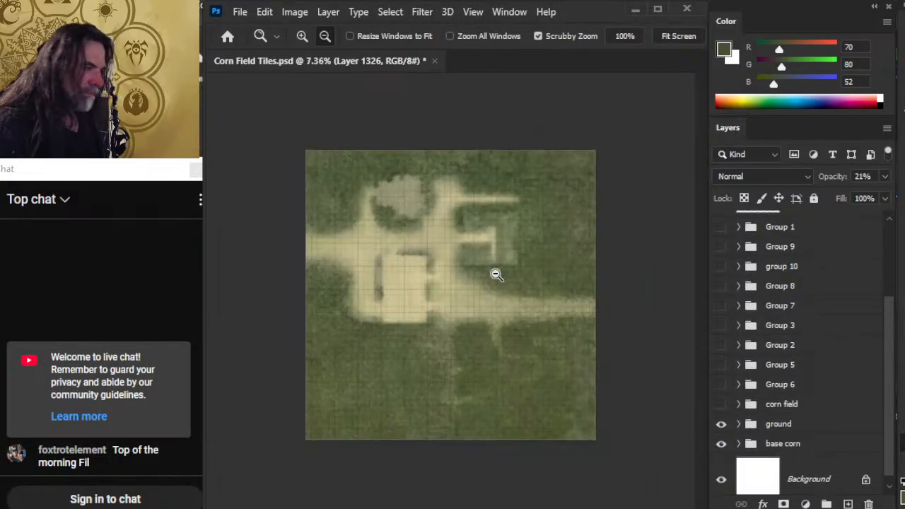
Step: Hide the ground group, expand the visible base corn group and select its Layer 1325
{"action": "left_click", "coordinate": [721, 424]}
{"action": "left_click", "coordinate": [721, 444]}
{"action": "left_click", "coordinate": [792, 443]}
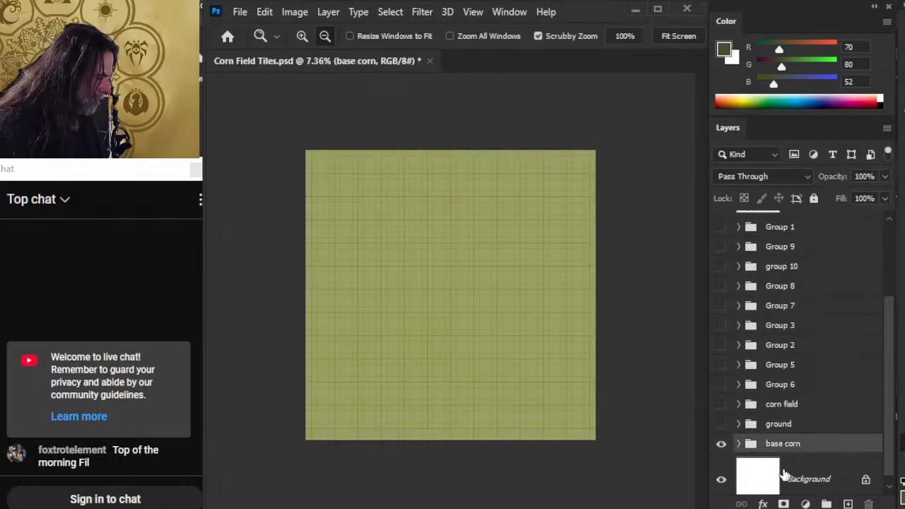
{"action": "left_click", "coordinate": [739, 443]}
{"action": "scroll", "coordinate": [891, 396], "scroll_direction": "down", "scroll_amount": 3}
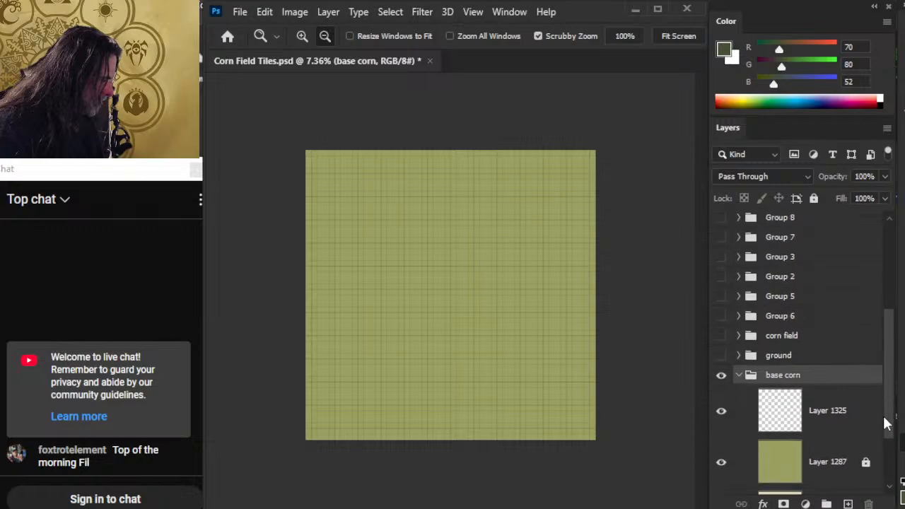
{"action": "left_click", "coordinate": [862, 405]}
Step: Set the Brush to 35 px and paint a dark green square outline joining the four corner marks on Layer 1325
{"action": "left_click_drag", "start_coordinate": [444, 192], "coordinate": [528, 215]}
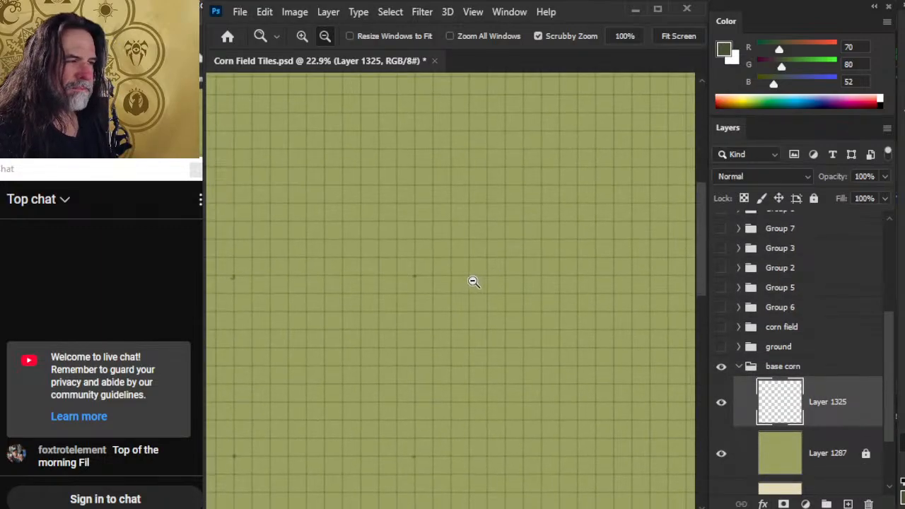
{"action": "scroll", "coordinate": [570, 358], "scroll_direction": "up", "scroll_amount": 3}
{"action": "left_click_drag", "start_coordinate": [477, 458], "coordinate": [508, 262]}
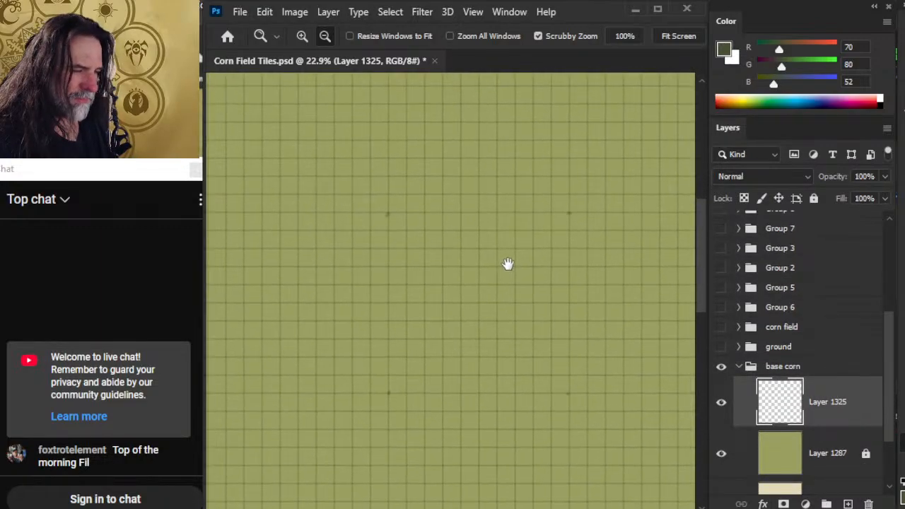
{"action": "key", "text": "b"}
{"action": "key", "text": "bracketright"}
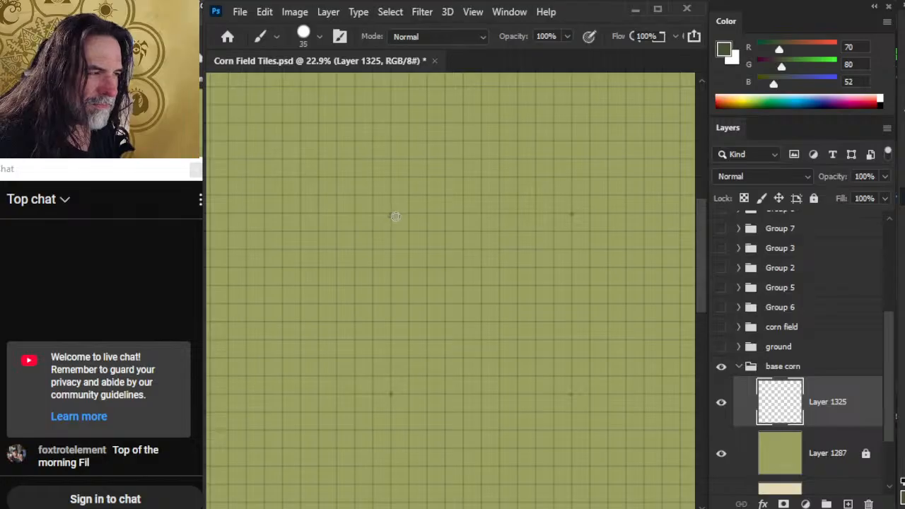
{"action": "mouse_move", "coordinate": [396, 217]}
{"action": "left_mouse_down"}
{"action": "mouse_move", "coordinate": [428, 255]}
{"action": "mouse_move", "coordinate": [572, 283]}
{"action": "mouse_move", "coordinate": [578, 248]}
{"action": "mouse_move", "coordinate": [569, 415]}
{"action": "mouse_move", "coordinate": [510, 394]}
{"action": "mouse_move", "coordinate": [390, 394]}
{"action": "mouse_move", "coordinate": [390, 218]}
{"action": "left_mouse_up"}
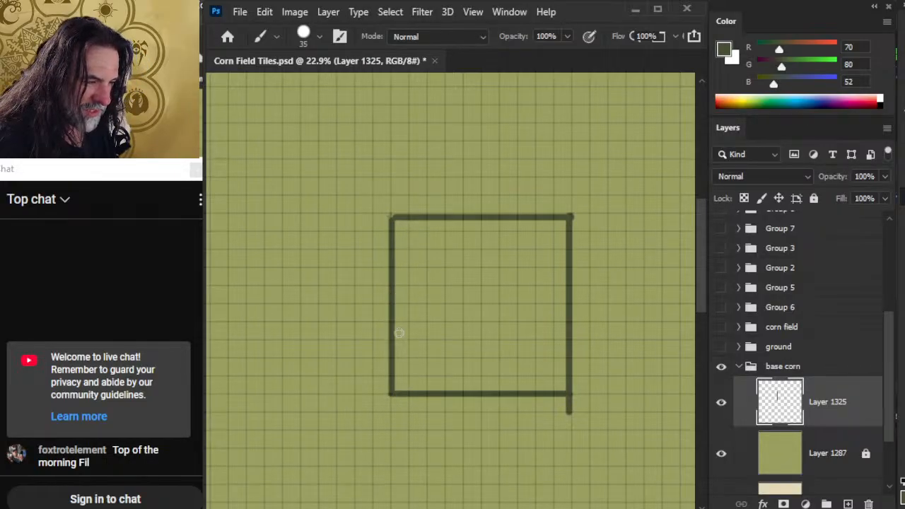
Step: Fill the square outline on Layer 1325 with dark green and erase the stray paint outside its upper-left corner
{"action": "left_click", "coordinate": [476, 322]}
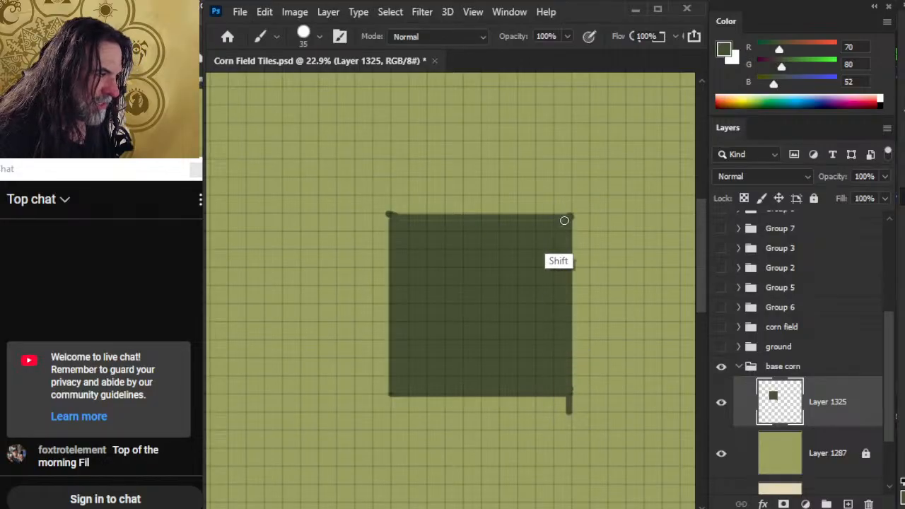
{"action": "key", "text": "e"}
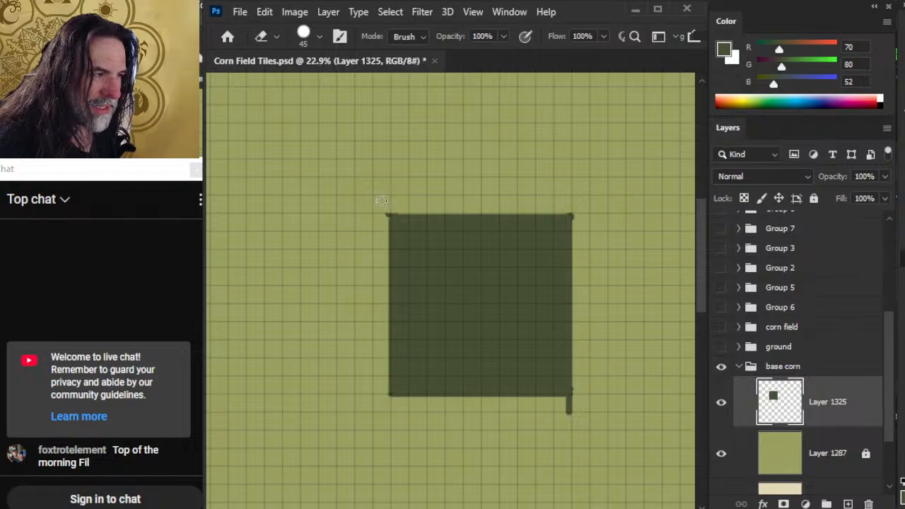
{"action": "mouse_move", "coordinate": [386, 206]}
{"action": "left_mouse_down"}
{"action": "mouse_move", "coordinate": [368, 240]}
{"action": "mouse_move", "coordinate": [370, 218]}
{"action": "mouse_move", "coordinate": [375, 297]}
{"action": "left_mouse_up"}
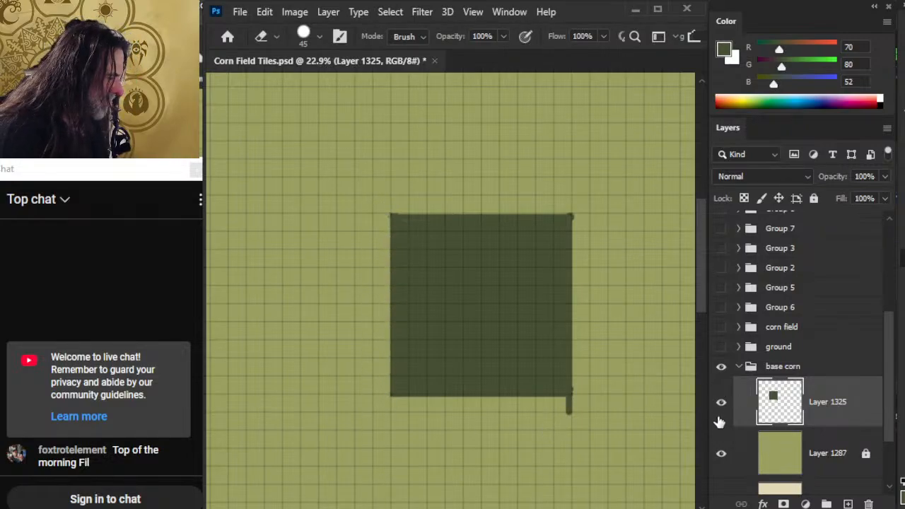
Step: Hide Layer 1326 and erase the paint overshooting the filled square's right and bottom edges
{"action": "left_click_drag", "start_coordinate": [890, 400], "coordinate": [888, 304]}
{"action": "left_click", "coordinate": [722, 257]}
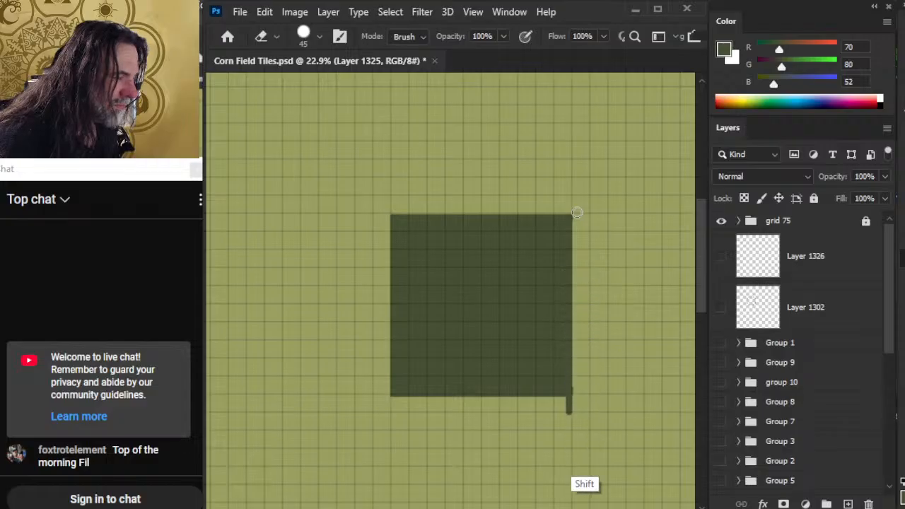
{"action": "mouse_move", "coordinate": [578, 401]}
{"action": "left_mouse_down"}
{"action": "mouse_move", "coordinate": [417, 404]}
{"action": "mouse_move", "coordinate": [580, 417]}
{"action": "mouse_move", "coordinate": [508, 398]}
{"action": "mouse_move", "coordinate": [376, 396]}
{"action": "left_mouse_up"}
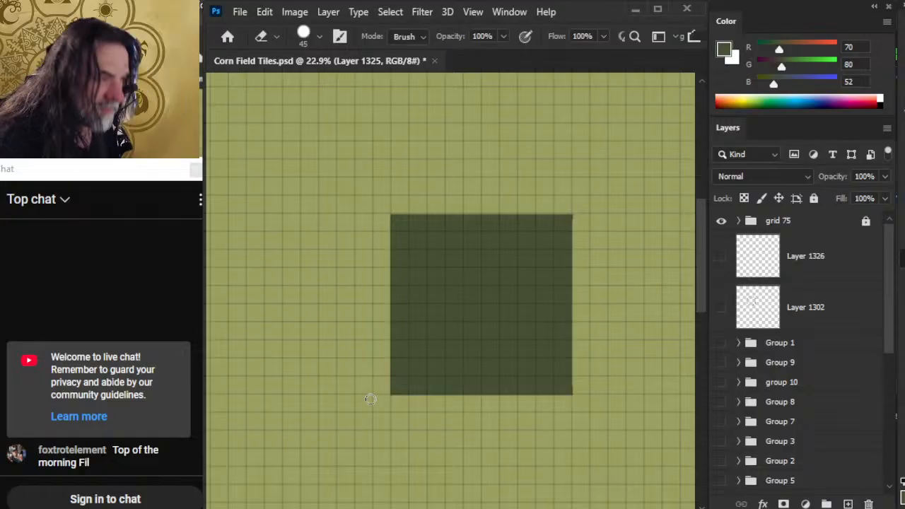
{"action": "key", "text": "v"}
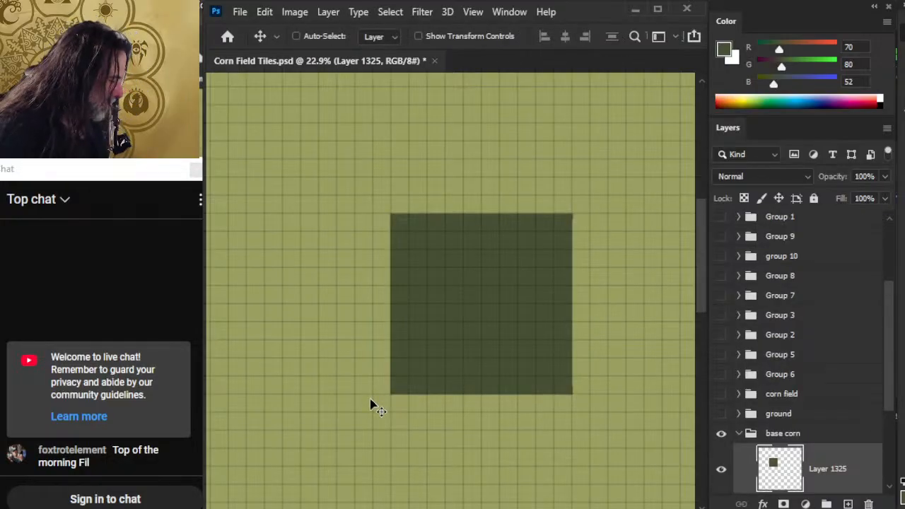
{"action": "key", "text": "e"}
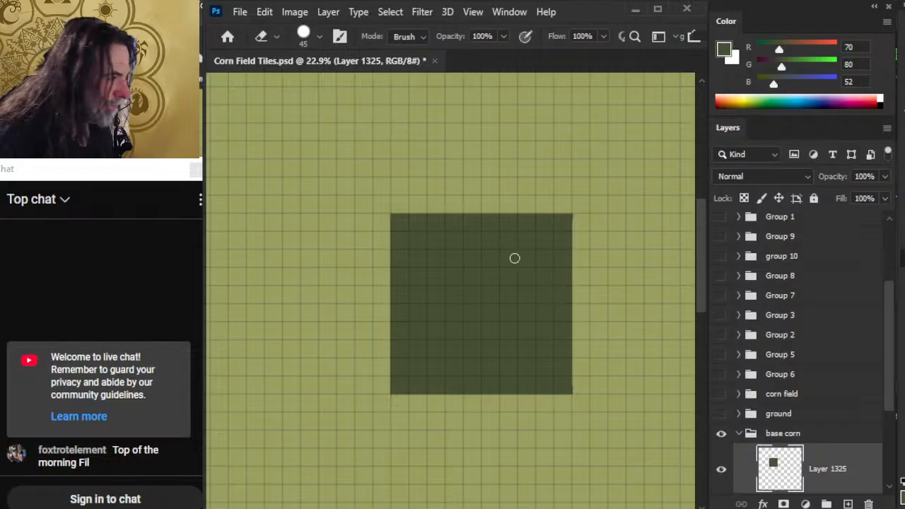
Step: Trim the dark green square's edges to the grid lines with the 45 px Eraser and touch up its upper-left area with the Brush
{"action": "key", "text": "z"}
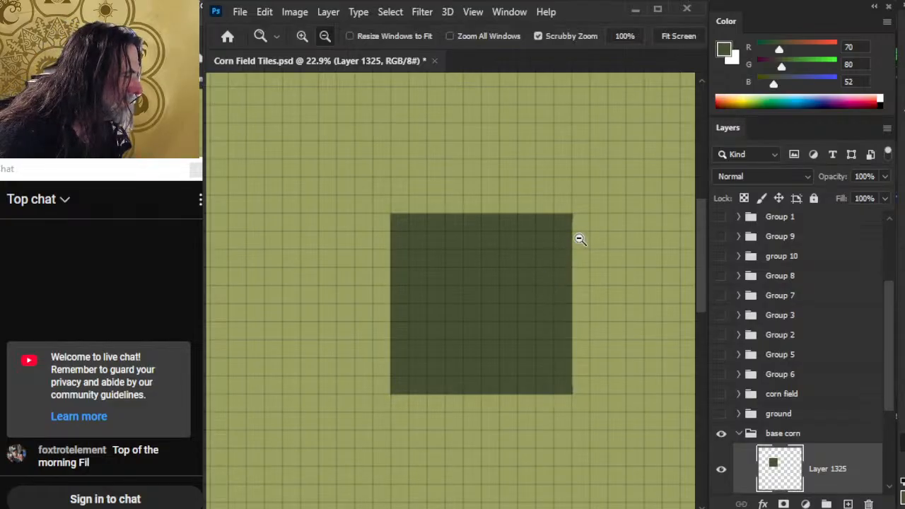
{"action": "left_click_drag", "start_coordinate": [578, 239], "coordinate": [584, 254]}
{"action": "mouse_move", "coordinate": [572, 174]}
{"action": "left_mouse_down"}
{"action": "mouse_move", "coordinate": [584, 504]}
{"action": "mouse_move", "coordinate": [595, 497]}
{"action": "left_mouse_up"}
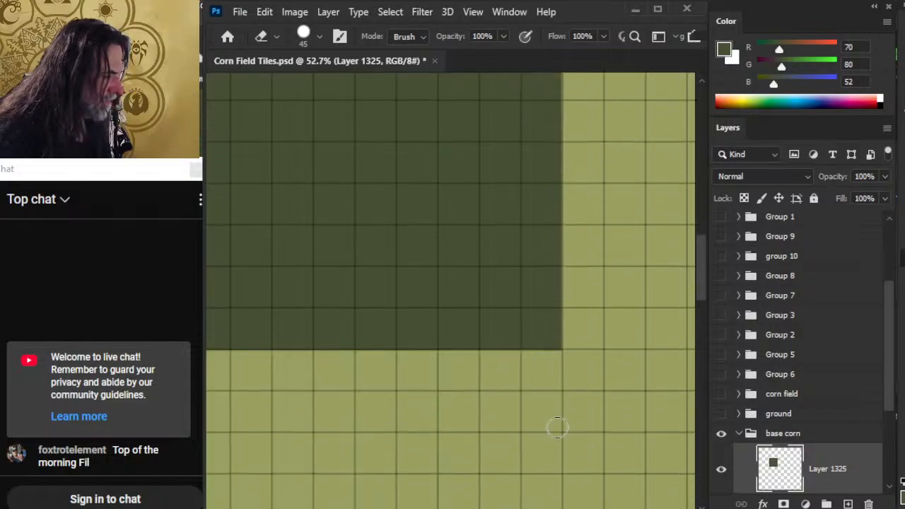
{"action": "left_click_drag", "start_coordinate": [509, 394], "coordinate": [828, 508]}
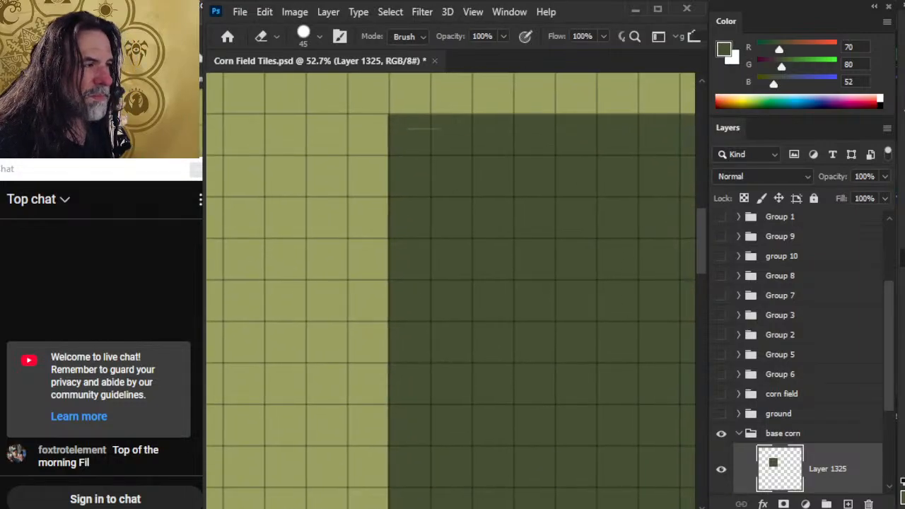
{"action": "key", "text": "b"}
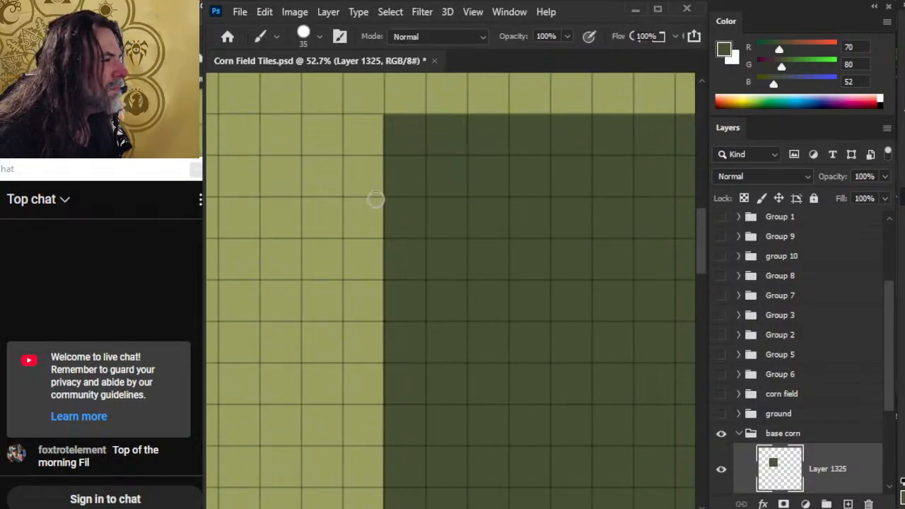
{"action": "key", "text": "v"}
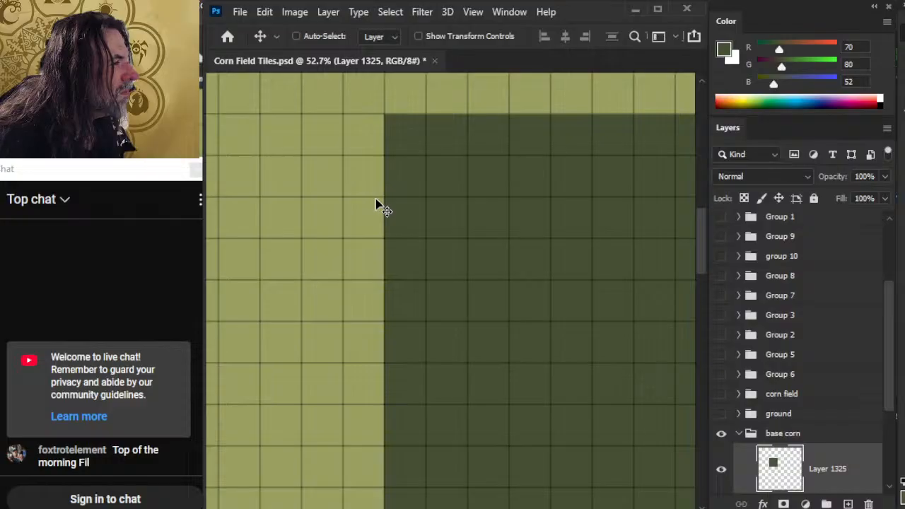
{"action": "left_click_drag", "start_coordinate": [601, 330], "coordinate": [463, 325]}
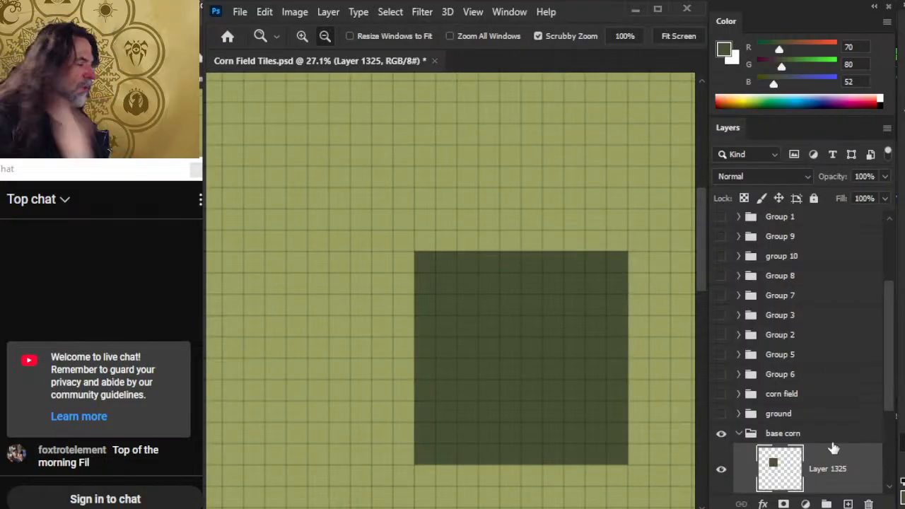
Step: Lock Layer 1325 and collapse the base corn group
{"action": "left_click_drag", "start_coordinate": [889, 354], "coordinate": [889, 394]}
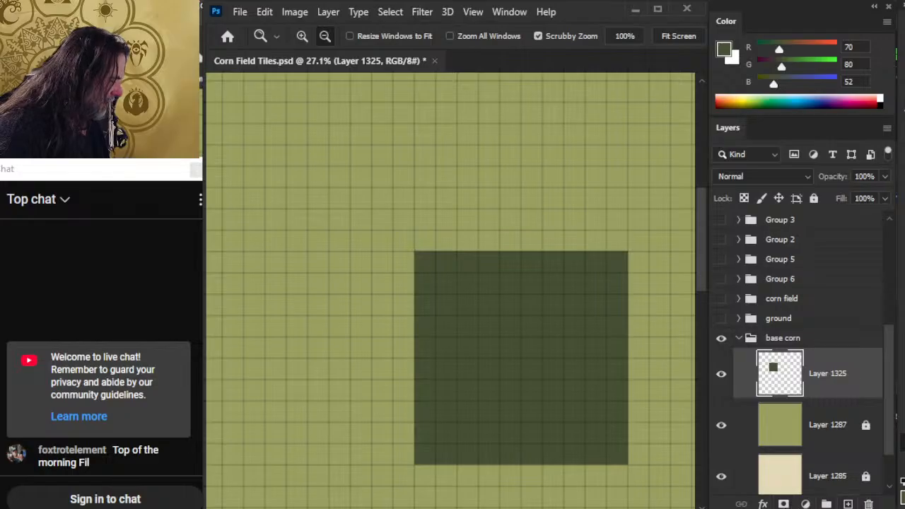
{"action": "left_click", "coordinate": [783, 338]}
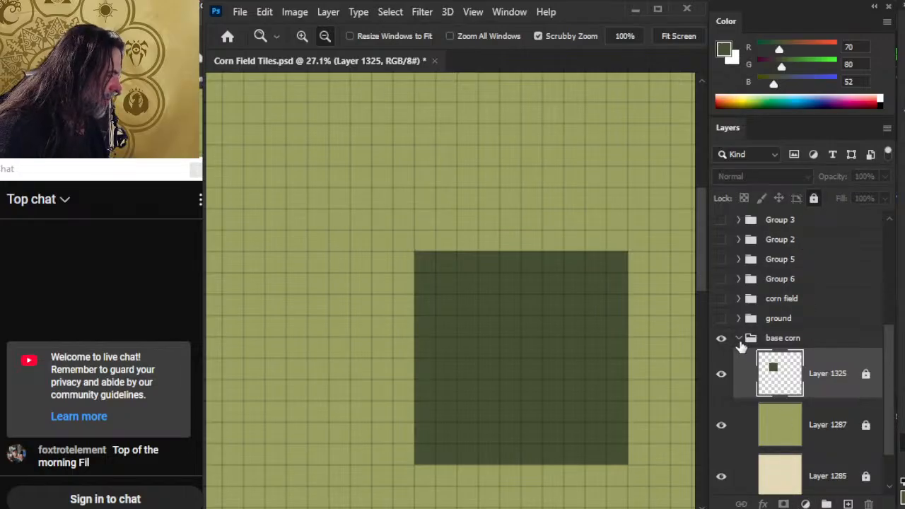
{"action": "left_click", "coordinate": [739, 338]}
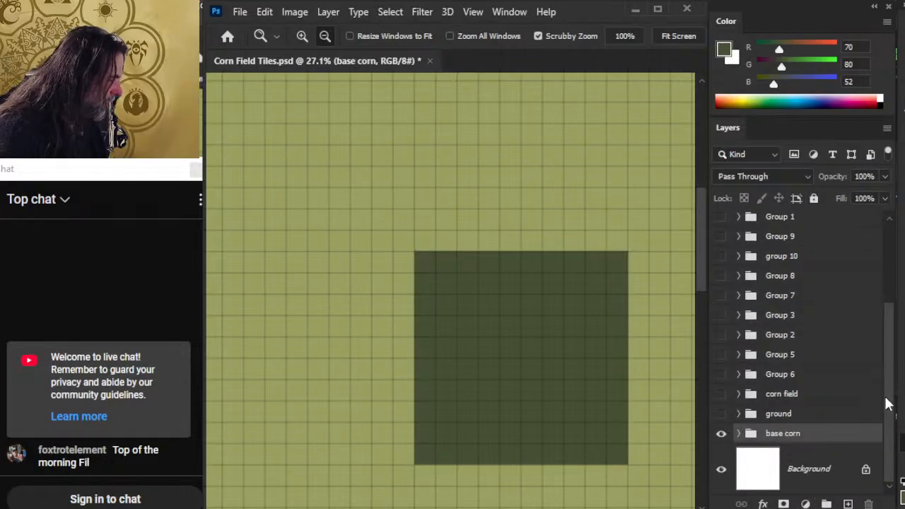
Step: Show and expand the corn field group, and hide its Layer 1284 above the plant silhouettes on Layer 830
{"action": "left_click", "coordinate": [721, 414]}
{"action": "left_click", "coordinate": [722, 414]}
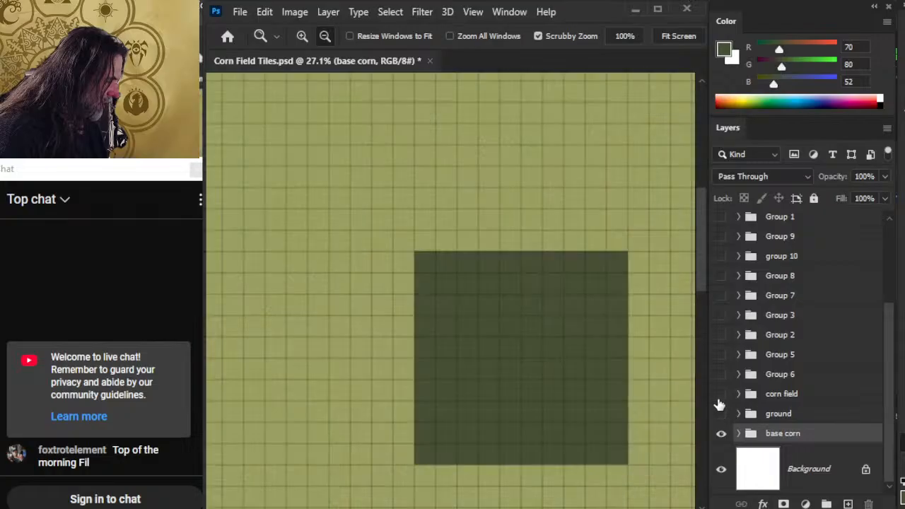
{"action": "left_click", "coordinate": [722, 394]}
{"action": "left_click_drag", "start_coordinate": [593, 417], "coordinate": [449, 138]}
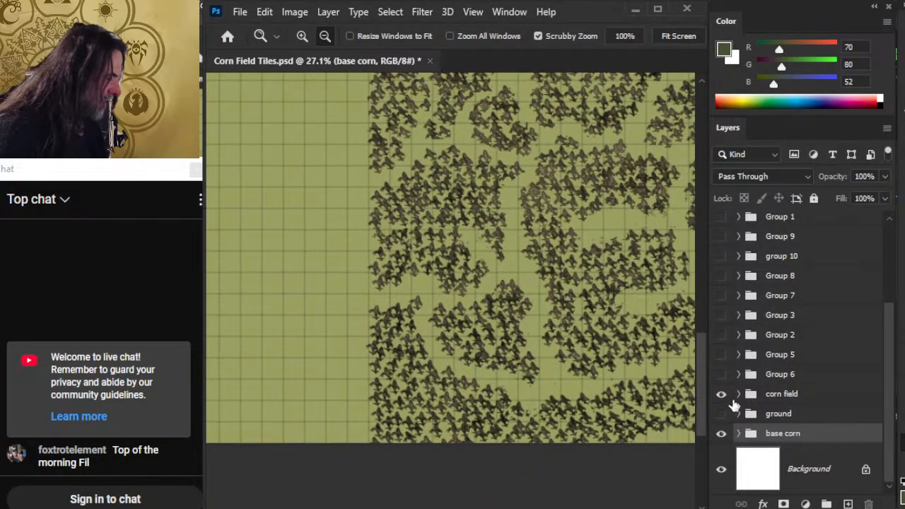
{"action": "left_click", "coordinate": [739, 394]}
{"action": "scroll", "coordinate": [892, 364], "scroll_direction": "down", "scroll_amount": 6}
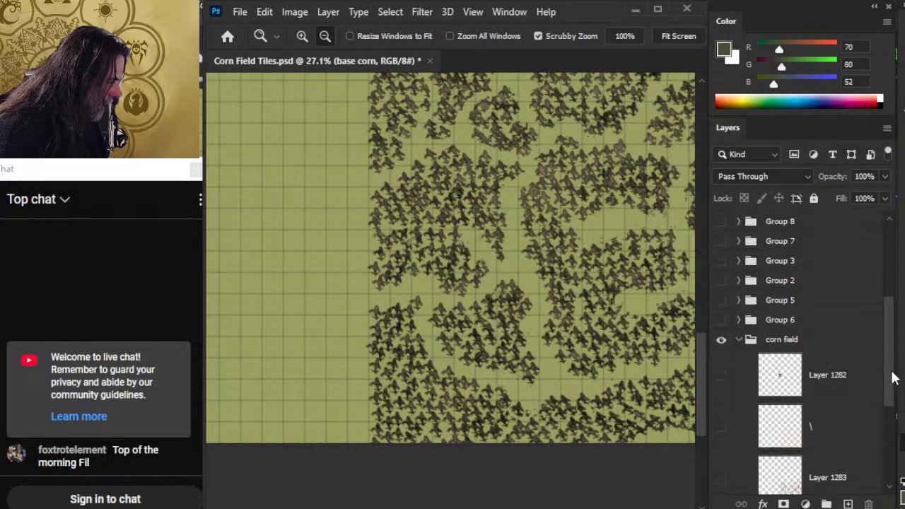
{"action": "left_click", "coordinate": [722, 352]}
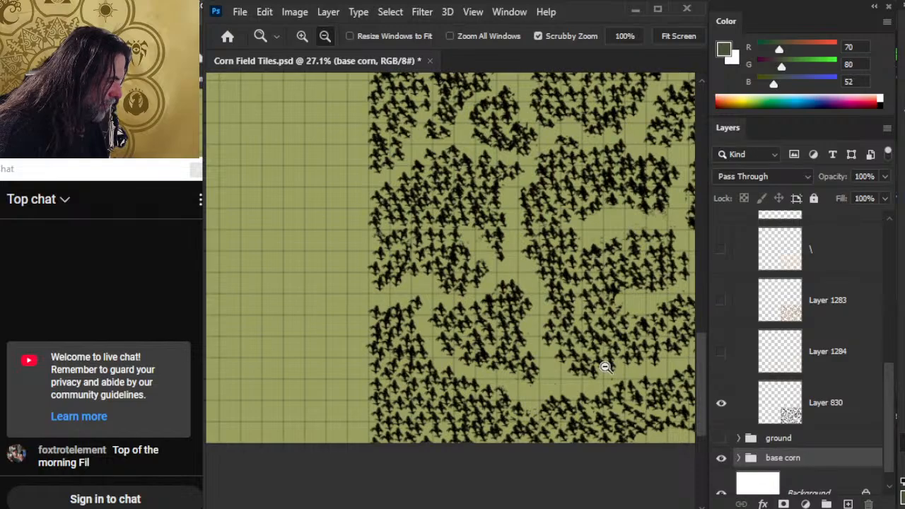
Step: Choose the corn spin brush preset for painting over the corn silhouettes
{"action": "scroll", "coordinate": [612, 323], "scroll_direction": "up", "scroll_amount": 5}
{"action": "scroll", "coordinate": [582, 266], "scroll_direction": "up", "scroll_amount": 5}
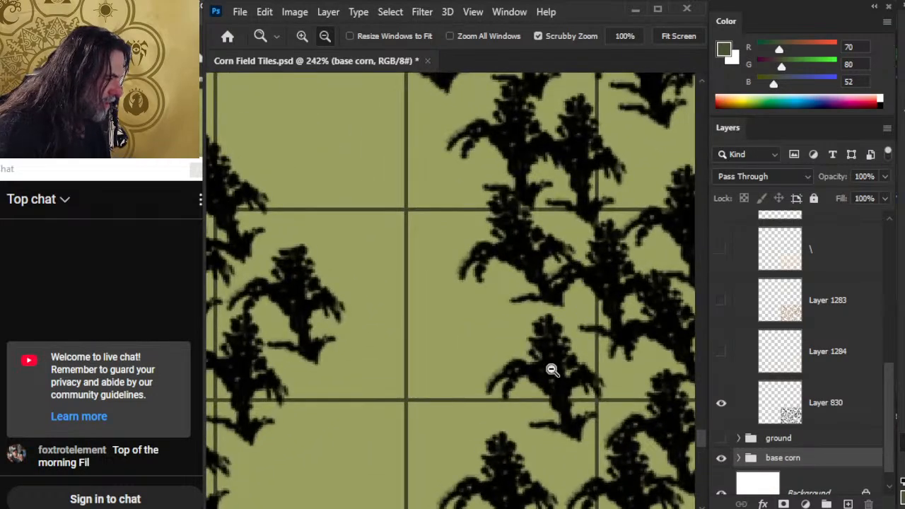
{"action": "key", "text": "b"}
{"action": "right_click", "coordinate": [537, 332]}
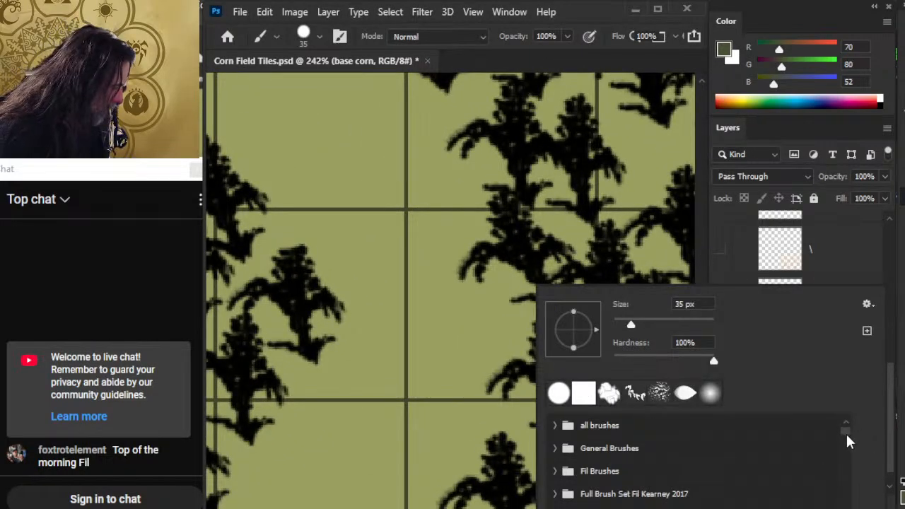
{"action": "left_click_drag", "start_coordinate": [848, 435], "coordinate": [853, 453]}
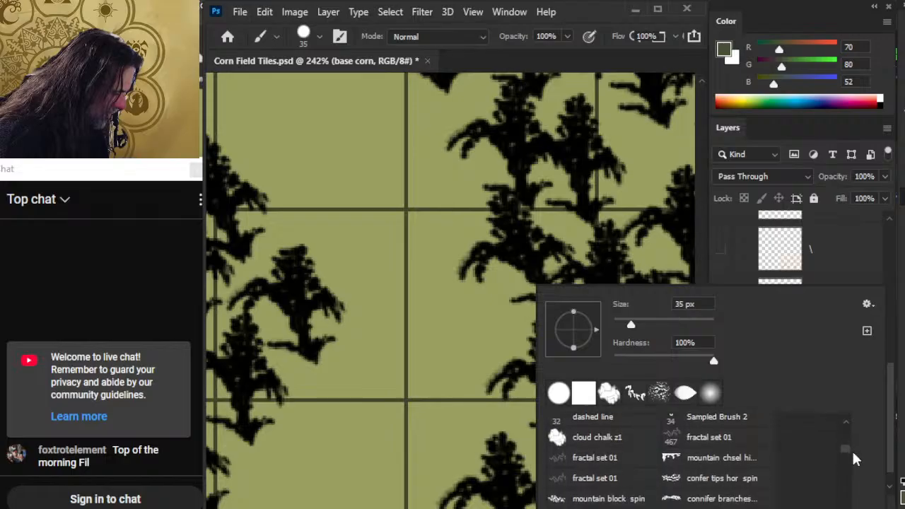
{"action": "scroll", "coordinate": [855, 460], "scroll_direction": "down", "scroll_amount": 3}
{"action": "left_click", "coordinate": [736, 434]}
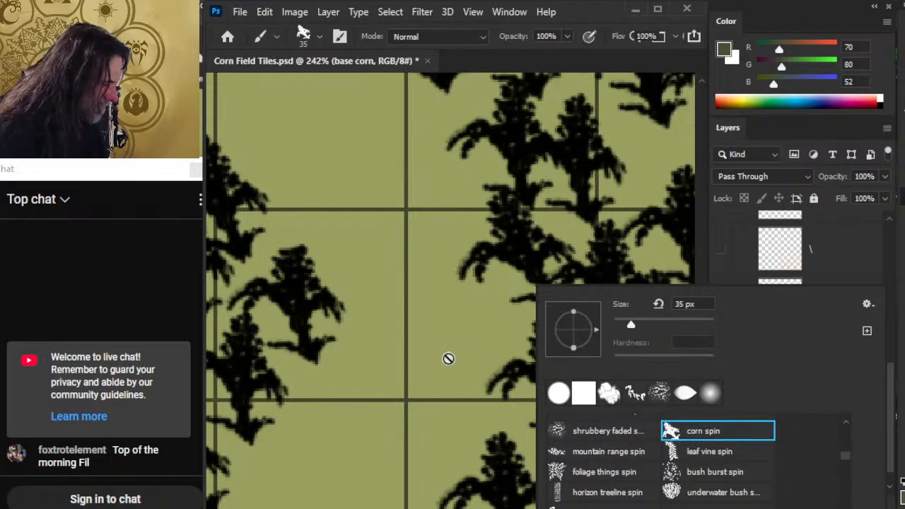
{"action": "left_click", "coordinate": [449, 359]}
{"action": "key", "text": "Return"}
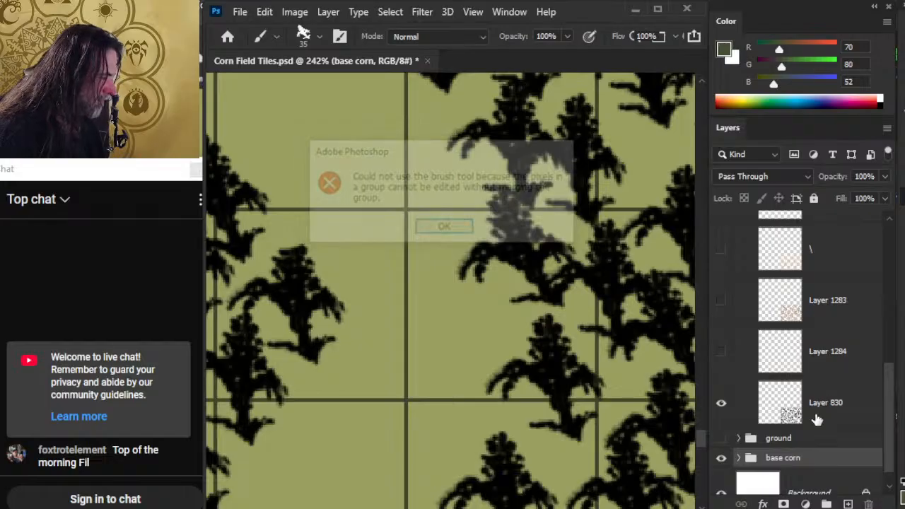
Step: Select Layer 830, set the brush to 60 px with default black, and stamp extra corn stalks in the gap between the plants
{"action": "left_click", "coordinate": [824, 402]}
{"action": "key", "text": "bracketright"}
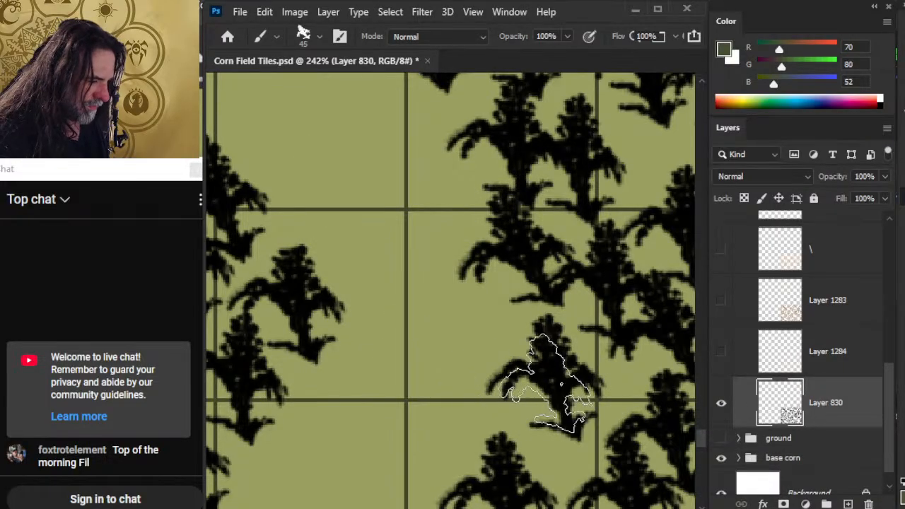
{"action": "key", "text": "bracketright"}
{"action": "key", "text": "bracketright"}
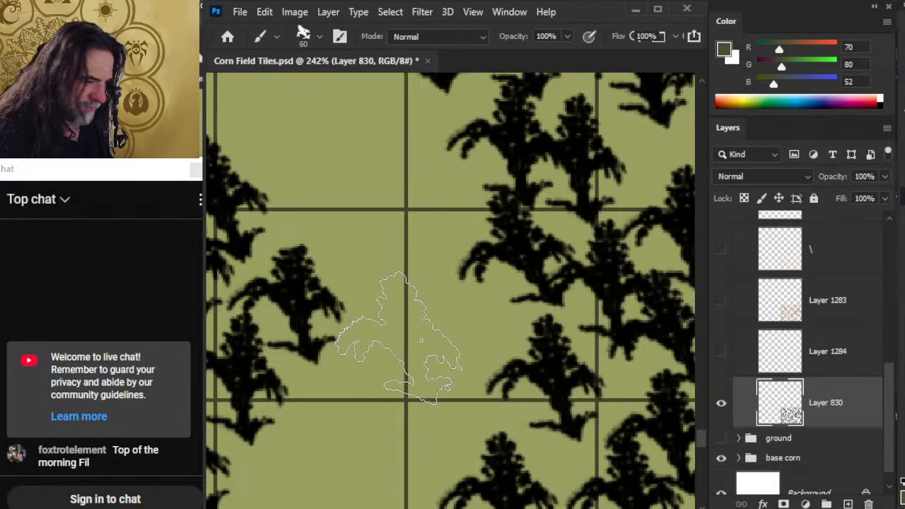
{"action": "left_click", "coordinate": [398, 339]}
{"action": "key", "text": "ctrl+z"}
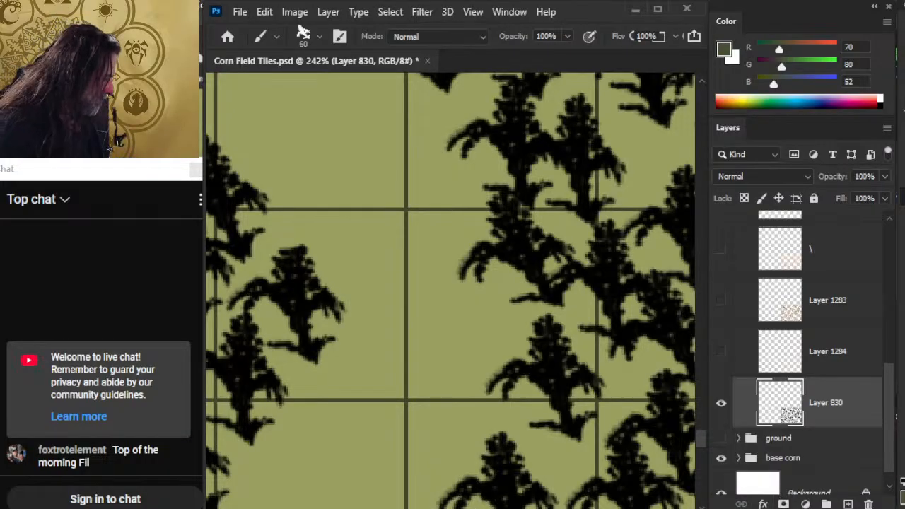
{"action": "key", "text": "d"}
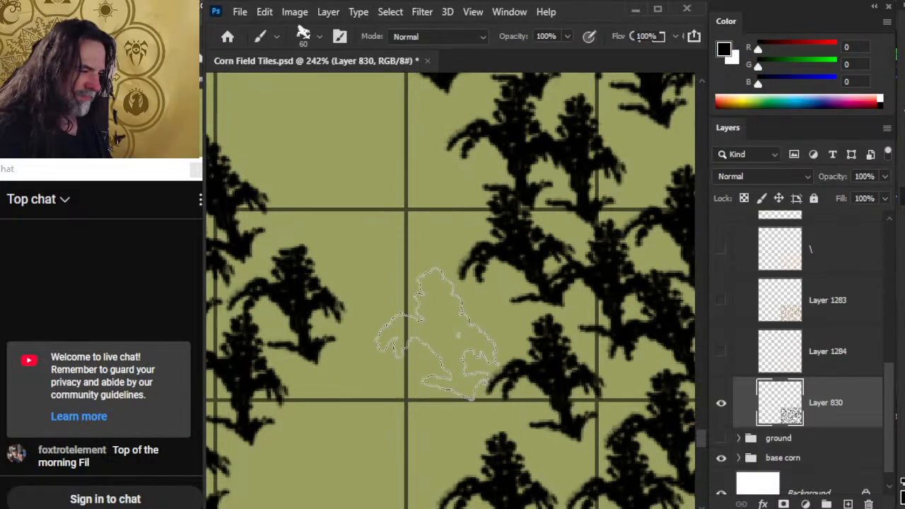
{"action": "left_click", "coordinate": [422, 332]}
{"action": "left_click", "coordinate": [333, 177]}
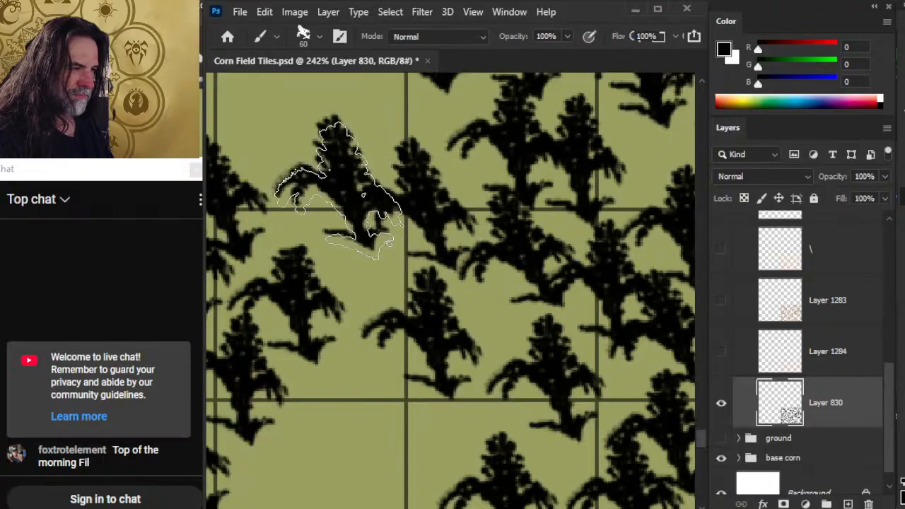
Step: Collapse and hide the corn field group, and select the base corn group
{"action": "key", "text": "z"}
{"action": "scroll", "coordinate": [469, 382], "scroll_direction": "down", "scroll_amount": 5}
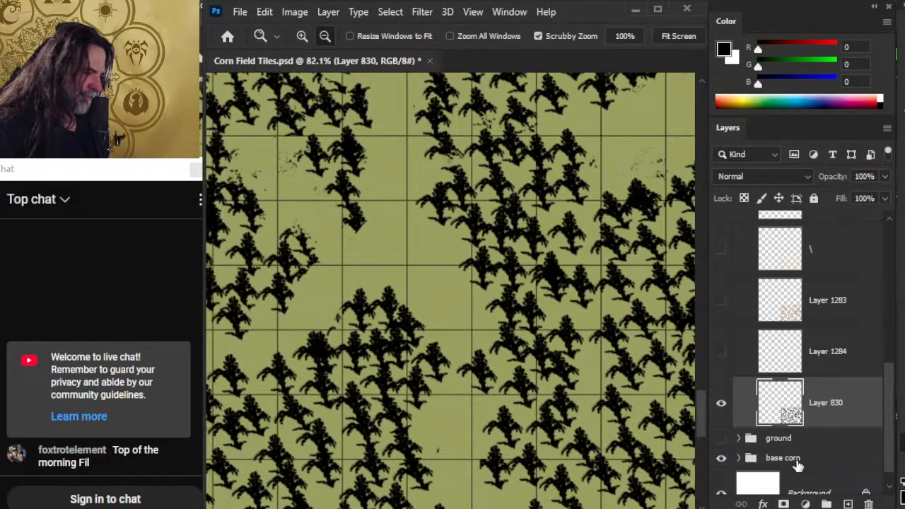
{"action": "left_click_drag", "start_coordinate": [889, 411], "coordinate": [891, 364]}
{"action": "left_click", "coordinate": [739, 290]}
{"action": "key", "text": "b"}
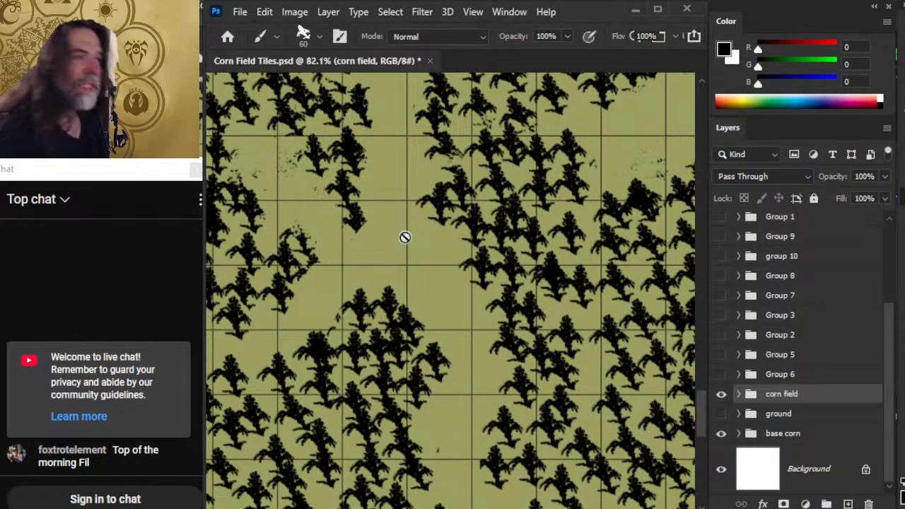
{"action": "key", "text": "z"}
{"action": "left_click_drag", "start_coordinate": [523, 259], "coordinate": [453, 257]}
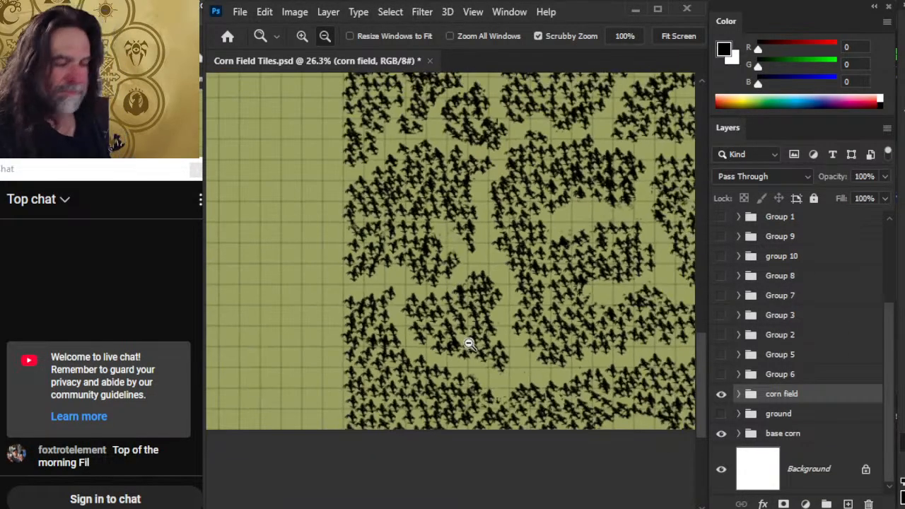
{"action": "left_click_drag", "start_coordinate": [484, 184], "coordinate": [479, 277]}
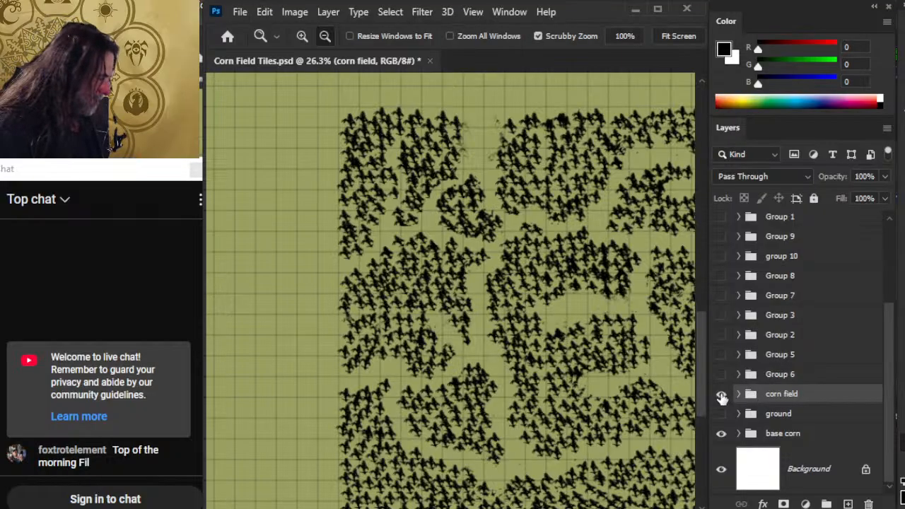
{"action": "left_click", "coordinate": [721, 395]}
{"action": "left_click", "coordinate": [745, 437]}
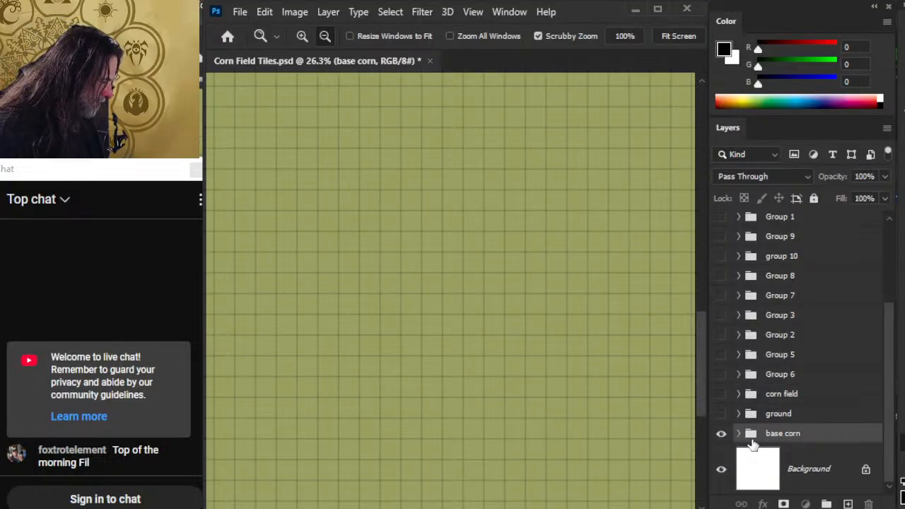
Step: Expand the base corn group and add a new empty layer above Layer 1325
{"action": "left_click", "coordinate": [739, 437]}
{"action": "left_click_drag", "start_coordinate": [888, 391], "coordinate": [890, 419]}
{"action": "left_click", "coordinate": [837, 398]}
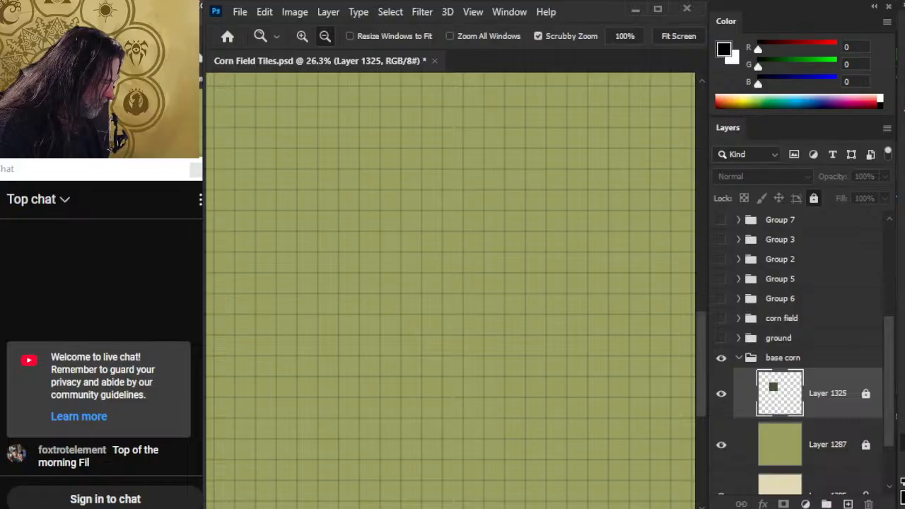
{"action": "left_click", "coordinate": [851, 504]}
Step: Stamp a dense cluster of black corn plants at 60 px in the upper-left corner of the dark green tile
{"action": "left_click", "coordinate": [595, 384]}
{"action": "left_click_drag", "start_coordinate": [536, 288], "coordinate": [577, 470]}
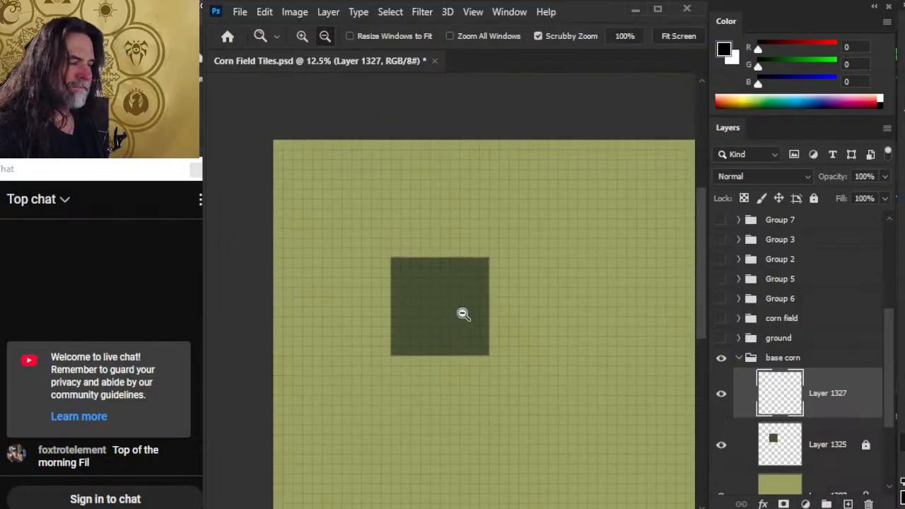
{"action": "scroll", "coordinate": [463, 314], "scroll_direction": "up", "scroll_amount": 5}
{"action": "mouse_move", "coordinate": [472, 339]}
{"action": "left_mouse_down"}
{"action": "mouse_move", "coordinate": [502, 315]}
{"action": "mouse_move", "coordinate": [516, 285]}
{"action": "left_mouse_up"}
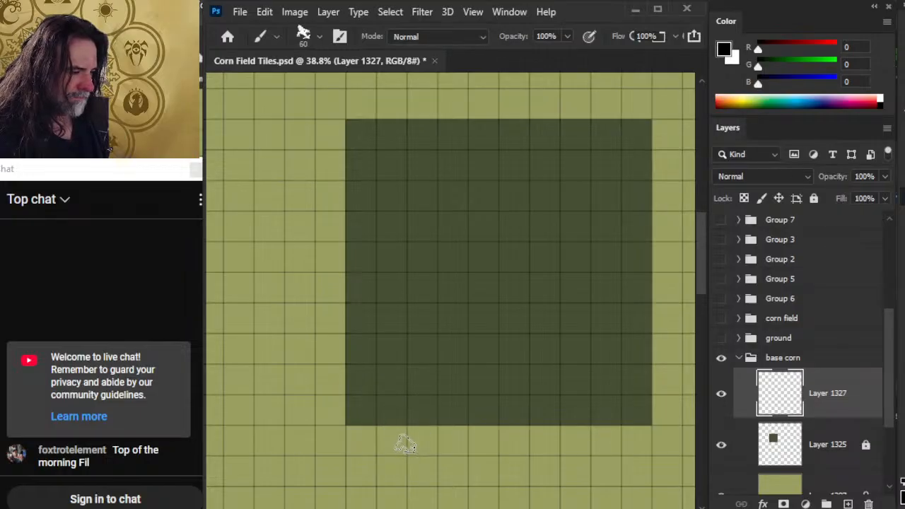
{"action": "left_click_drag", "start_coordinate": [353, 414], "coordinate": [404, 416]}
{"action": "left_click_drag", "start_coordinate": [523, 377], "coordinate": [434, 419]}
{"action": "left_click_drag", "start_coordinate": [490, 409], "coordinate": [456, 399]}
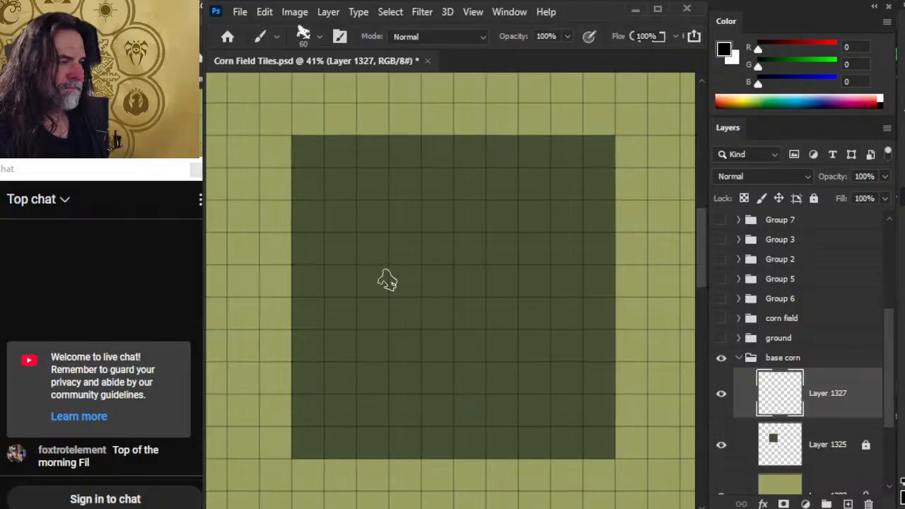
{"action": "mouse_move", "coordinate": [305, 150]}
{"action": "left_mouse_down"}
{"action": "mouse_move", "coordinate": [333, 162]}
{"action": "mouse_move", "coordinate": [360, 148]}
{"action": "mouse_move", "coordinate": [363, 165]}
{"action": "mouse_move", "coordinate": [320, 173]}
{"action": "mouse_move", "coordinate": [313, 200]}
{"action": "mouse_move", "coordinate": [394, 180]}
{"action": "mouse_move", "coordinate": [412, 146]}
{"action": "mouse_move", "coordinate": [369, 147]}
{"action": "mouse_move", "coordinate": [338, 188]}
{"action": "left_mouse_up"}
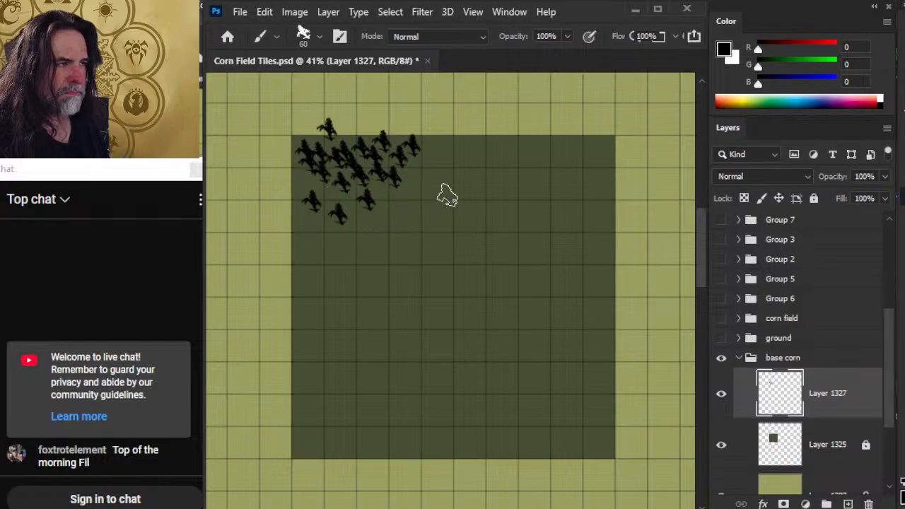
Step: Stamp more corn plants along the tile's upper edge, and undo the most recent crowded stamps
{"action": "mouse_move", "coordinate": [430, 147]}
{"action": "left_mouse_down"}
{"action": "mouse_move", "coordinate": [471, 140]}
{"action": "mouse_move", "coordinate": [448, 170]}
{"action": "mouse_move", "coordinate": [426, 160]}
{"action": "mouse_move", "coordinate": [443, 189]}
{"action": "mouse_move", "coordinate": [505, 155]}
{"action": "left_mouse_up"}
{"action": "key", "text": "ctrl"}
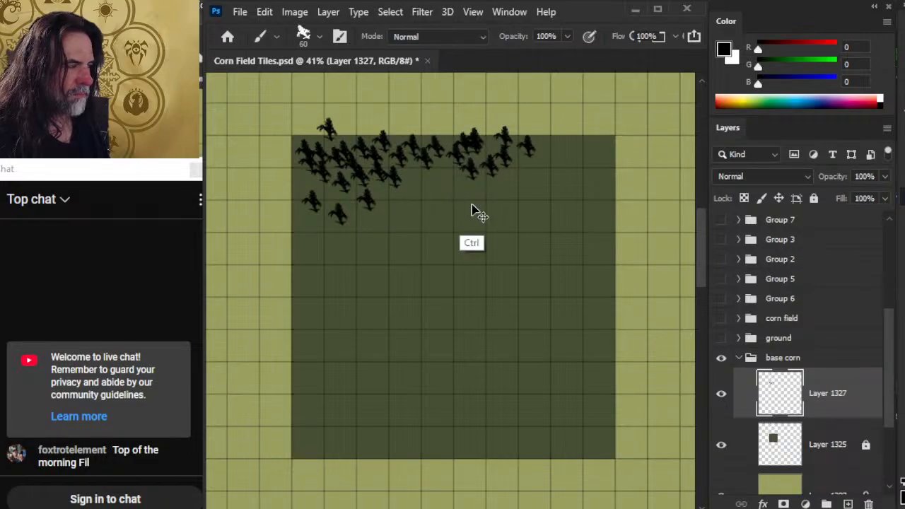
{"action": "key", "text": "ctrl+z"}
{"action": "key", "text": "ctrl+z"}
{"action": "key", "text": "ctrl+z"}
{"action": "key", "text": "ctrl+z"}
{"action": "key", "text": "ctrl+z"}
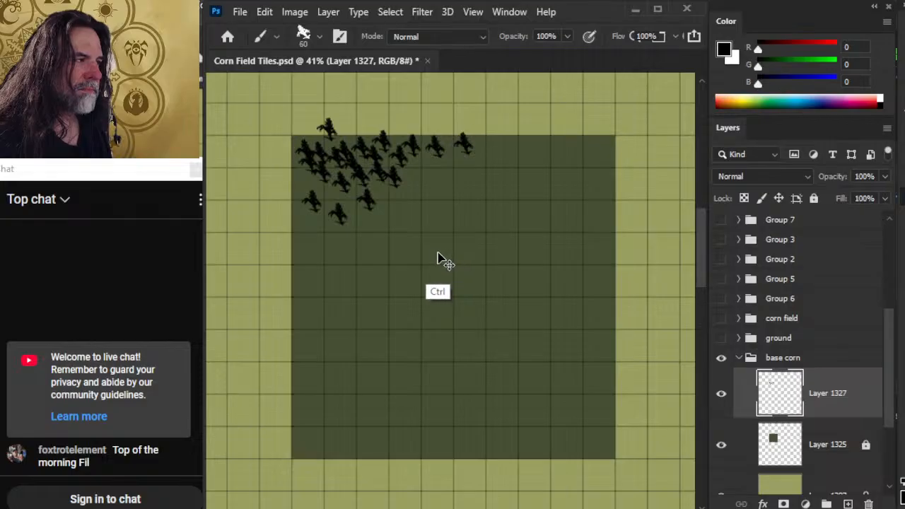
Step: Stamp staggered corn plants across the upper middle of the tile, extending the cluster toward its right side
{"action": "mouse_move", "coordinate": [428, 152]}
{"action": "left_mouse_down"}
{"action": "mouse_move", "coordinate": [451, 141]}
{"action": "mouse_move", "coordinate": [457, 162]}
{"action": "mouse_move", "coordinate": [426, 165]}
{"action": "left_mouse_up"}
{"action": "left_click", "coordinate": [420, 175]}
{"action": "left_click", "coordinate": [467, 141]}
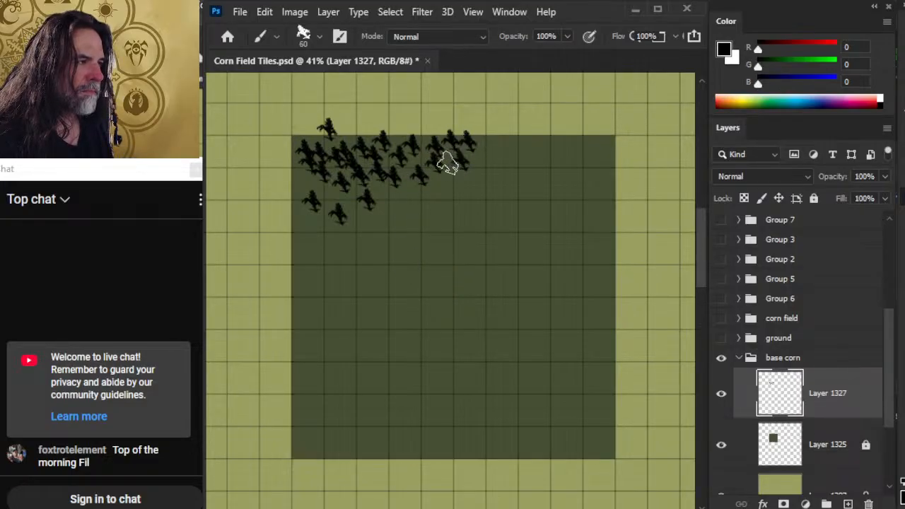
{"action": "left_click", "coordinate": [383, 193]}
{"action": "left_click", "coordinate": [415, 186]}
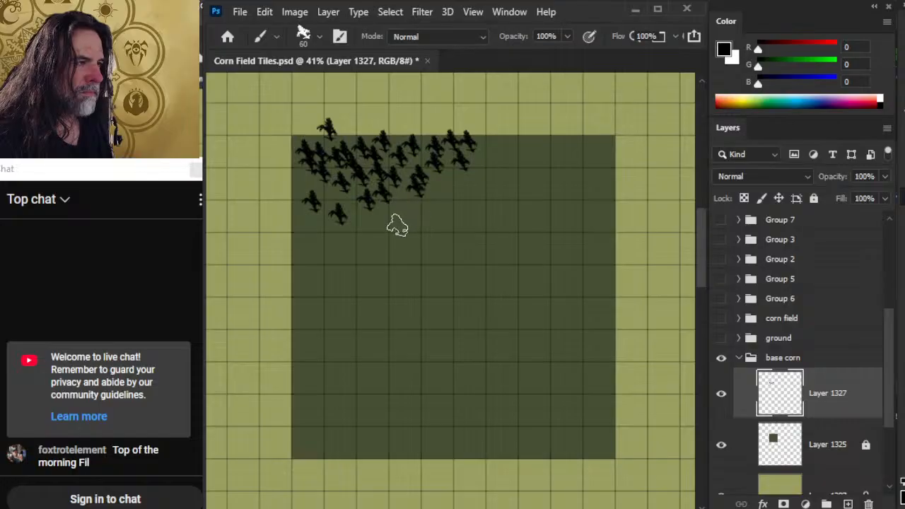
{"action": "mouse_move", "coordinate": [437, 184]}
{"action": "left_mouse_down"}
{"action": "mouse_move", "coordinate": [486, 184]}
{"action": "mouse_move", "coordinate": [492, 145]}
{"action": "mouse_move", "coordinate": [508, 161]}
{"action": "mouse_move", "coordinate": [501, 165]}
{"action": "mouse_move", "coordinate": [508, 142]}
{"action": "mouse_move", "coordinate": [525, 159]}
{"action": "mouse_move", "coordinate": [519, 166]}
{"action": "mouse_move", "coordinate": [541, 155]}
{"action": "mouse_move", "coordinate": [525, 171]}
{"action": "left_mouse_up"}
Step: Erase the stray corn plant at the middle of the tile's upper edge and stamp a new one there with the corn brush
{"action": "key", "text": "e"}
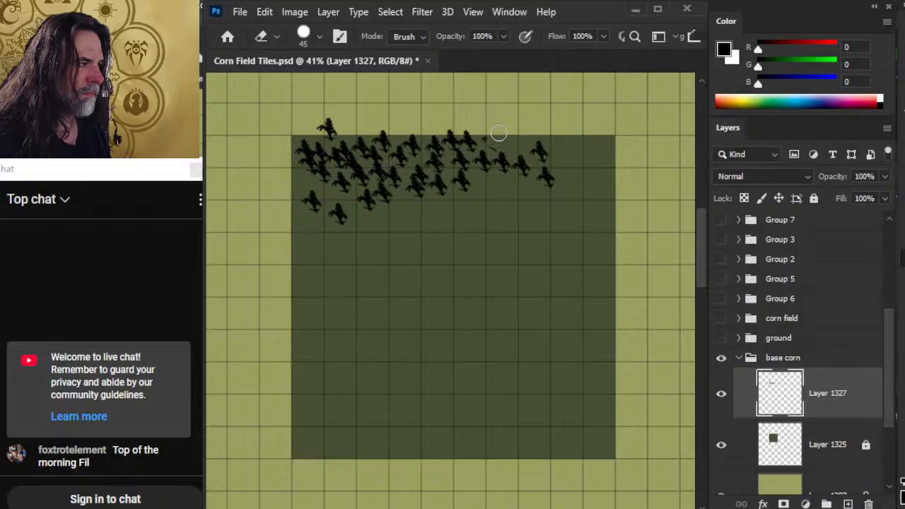
{"action": "key", "text": "b"}
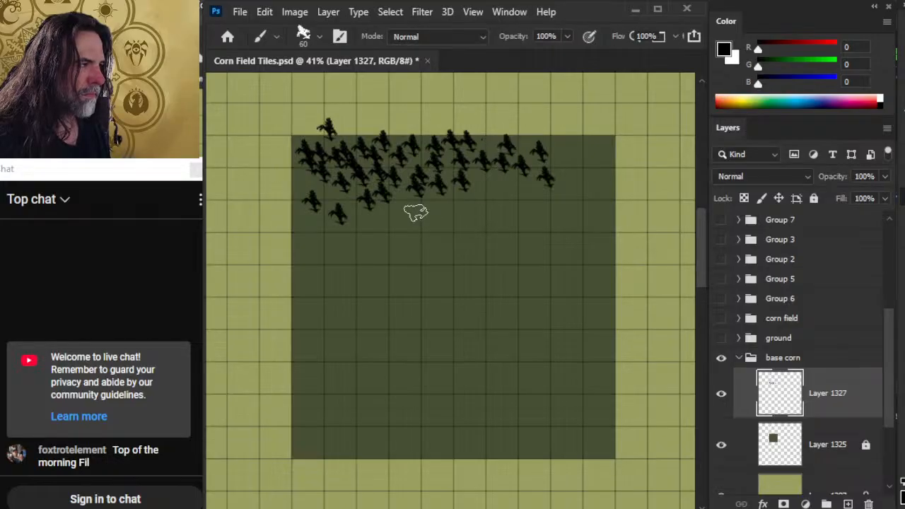
{"action": "left_click", "coordinate": [488, 138]}
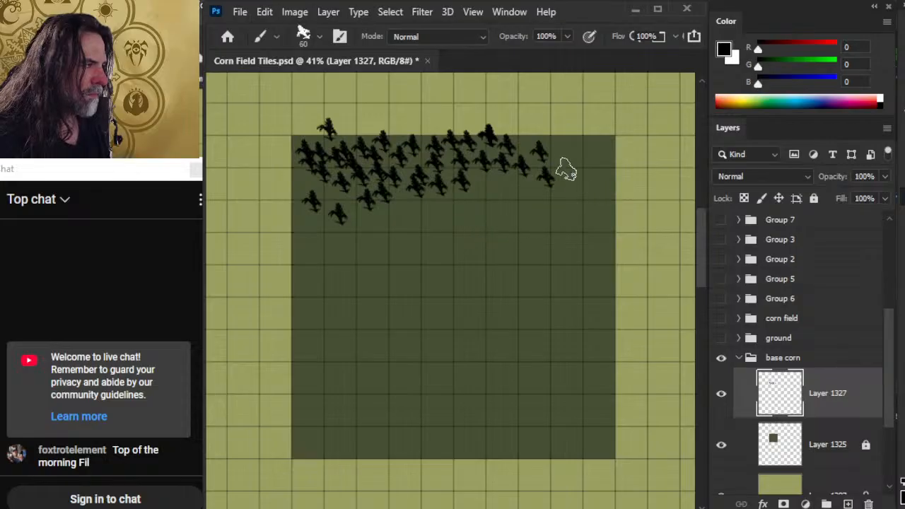
Step: Fill the tile's upper-right corner with single corn plants, letting some overlap the top and right edges
{"action": "left_click", "coordinate": [521, 128]}
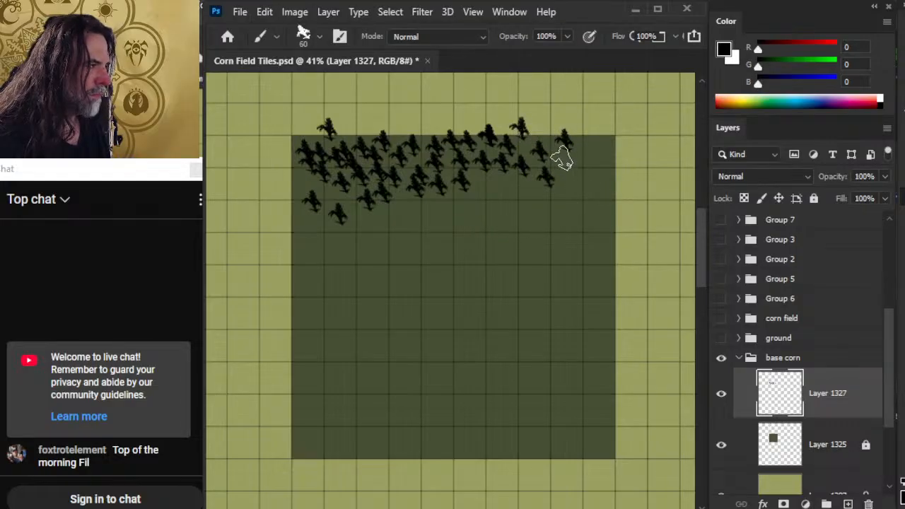
{"action": "left_click", "coordinate": [559, 157]}
{"action": "left_click", "coordinate": [583, 151]}
{"action": "left_click", "coordinate": [587, 131]}
{"action": "left_click", "coordinate": [606, 140]}
{"action": "left_click", "coordinate": [613, 154]}
{"action": "left_click", "coordinate": [590, 166]}
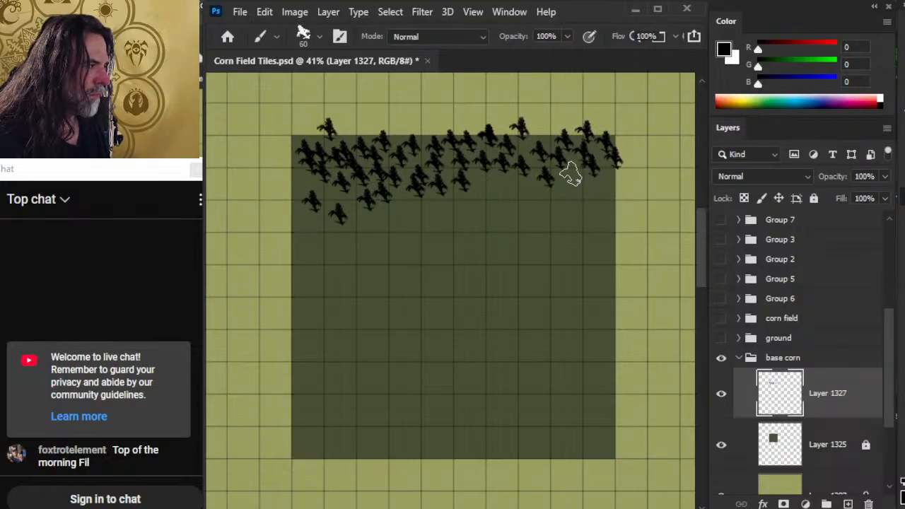
{"action": "left_click", "coordinate": [572, 174]}
{"action": "left_click", "coordinate": [624, 184]}
Step: Stamp a loose lower row of corn plants beneath the right half of the existing band
{"action": "left_click", "coordinate": [581, 201]}
{"action": "left_click", "coordinate": [545, 195]}
{"action": "left_click", "coordinate": [516, 188]}
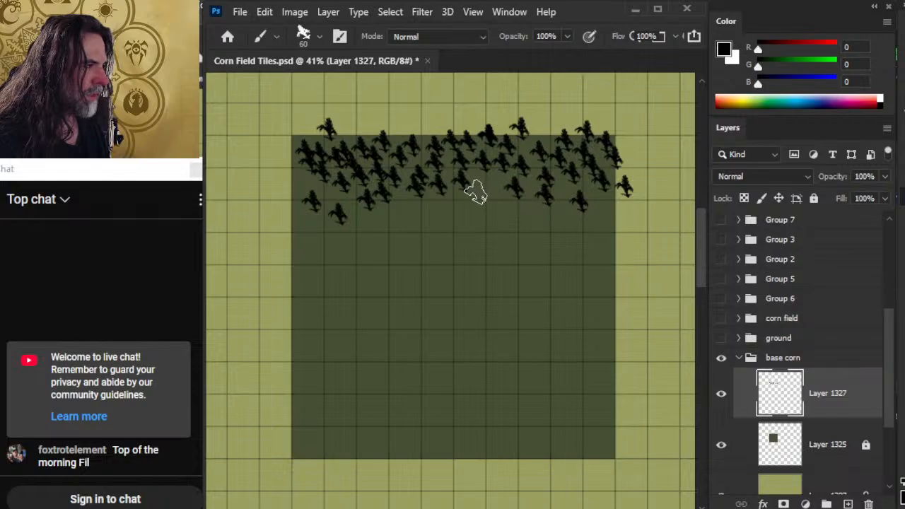
{"action": "left_click", "coordinate": [478, 189]}
{"action": "left_click", "coordinate": [498, 183]}
{"action": "left_click", "coordinate": [532, 208]}
{"action": "left_click", "coordinate": [559, 225]}
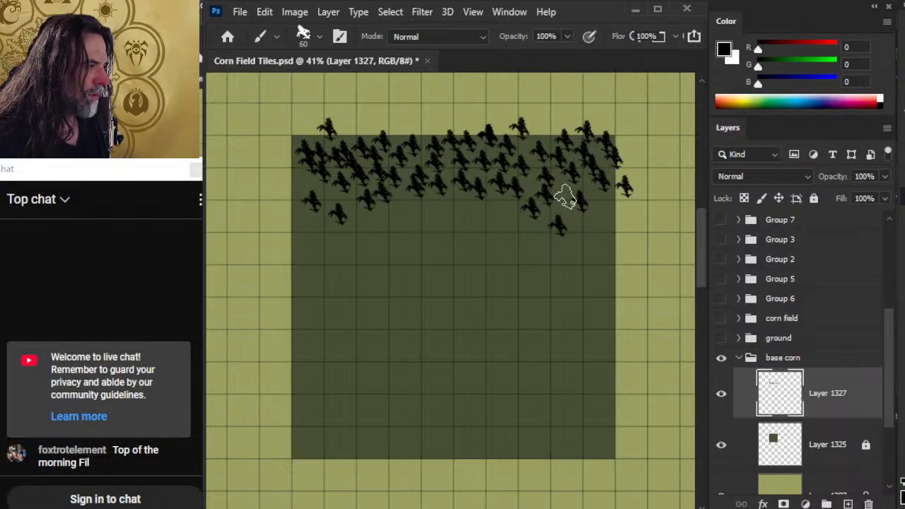
Step: Stamp corn plants in black with the 60 px plant brush along the third grid row at the dark square's centre
{"action": "left_click", "coordinate": [502, 205]}
{"action": "left_click", "coordinate": [458, 202]}
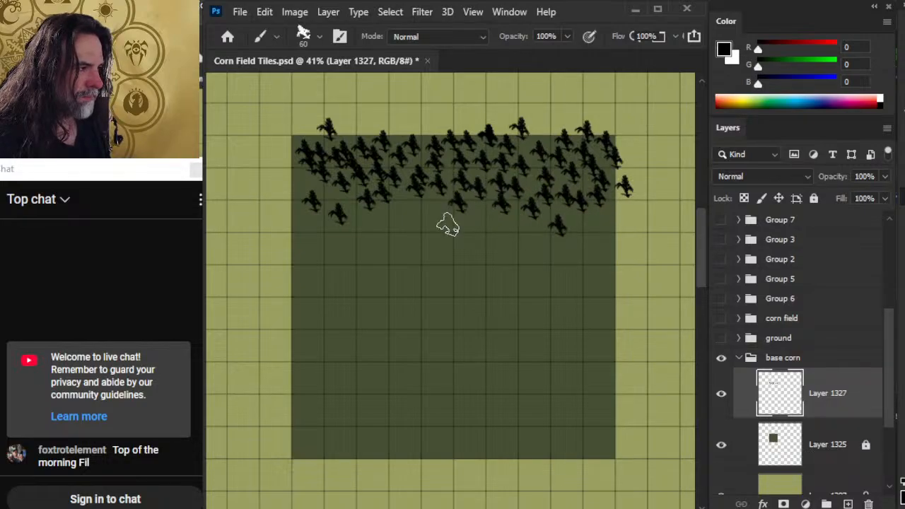
{"action": "left_click", "coordinate": [482, 209]}
{"action": "left_click", "coordinate": [500, 221]}
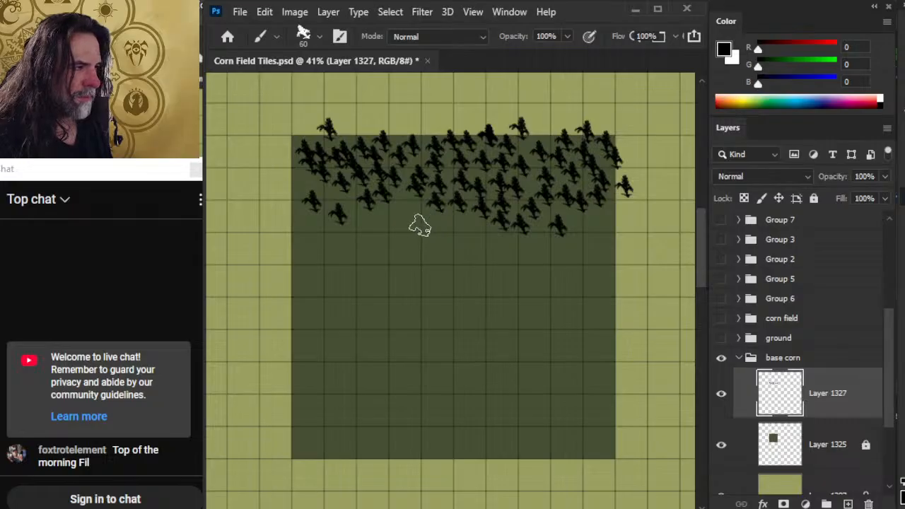
Step: Erase the crowded plants in the dark square's upper-left corner and restamp them more evenly at 60 px
{"action": "key", "text": "e"}
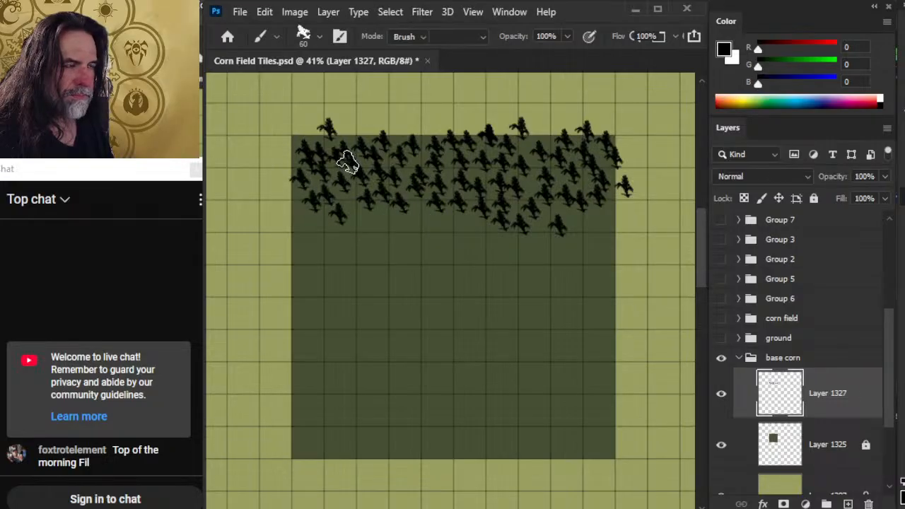
{"action": "mouse_move", "coordinate": [340, 145]}
{"action": "left_mouse_down"}
{"action": "mouse_move", "coordinate": [351, 111]}
{"action": "mouse_move", "coordinate": [299, 176]}
{"action": "left_mouse_up"}
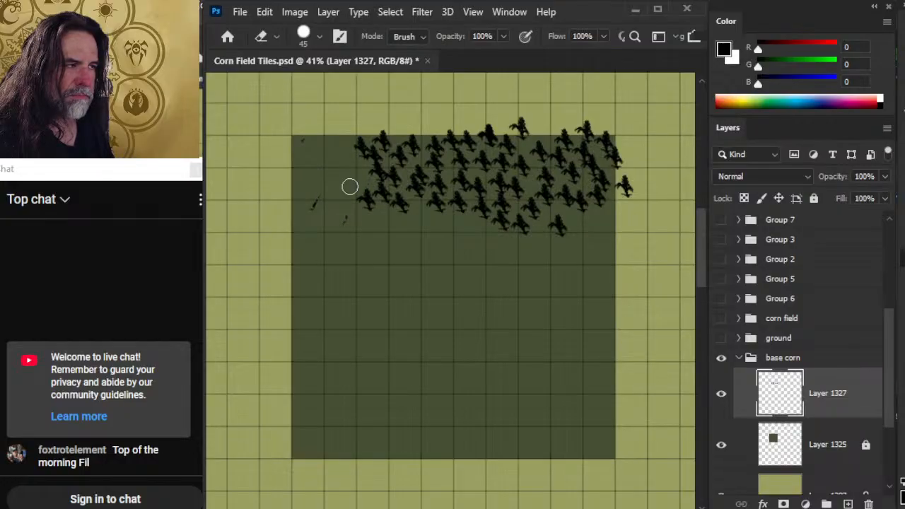
{"action": "key", "text": "b"}
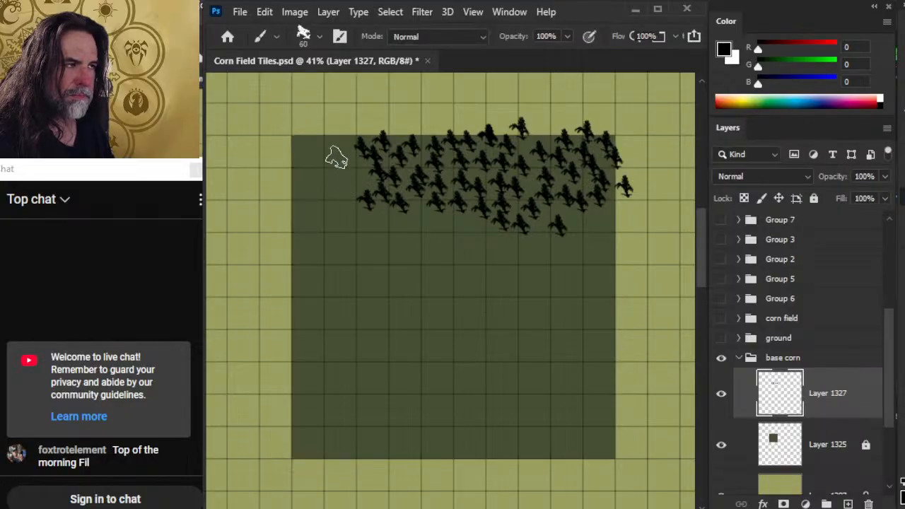
{"action": "left_click_drag", "start_coordinate": [348, 142], "coordinate": [292, 158]}
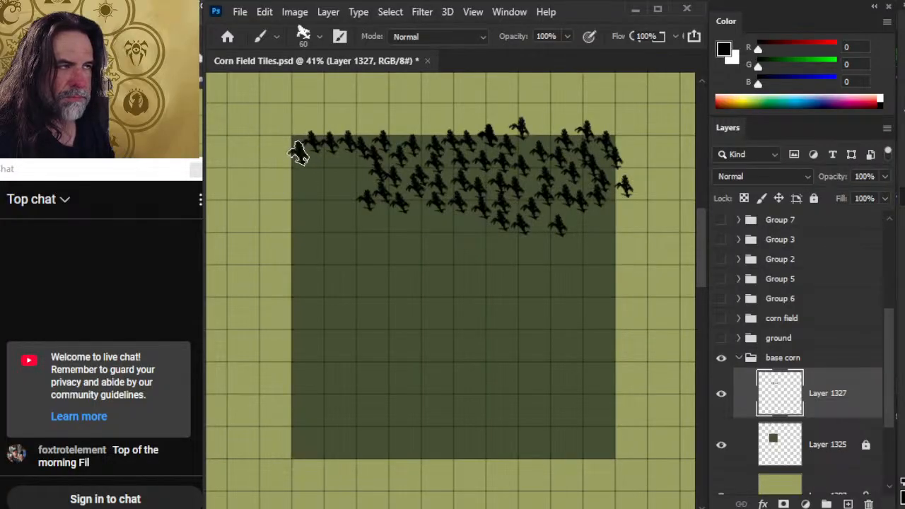
{"action": "mouse_move", "coordinate": [313, 164]}
{"action": "left_mouse_down"}
{"action": "mouse_move", "coordinate": [343, 173]}
{"action": "mouse_move", "coordinate": [348, 164]}
{"action": "mouse_move", "coordinate": [351, 184]}
{"action": "mouse_move", "coordinate": [362, 176]}
{"action": "mouse_move", "coordinate": [335, 182]}
{"action": "mouse_move", "coordinate": [336, 212]}
{"action": "left_mouse_up"}
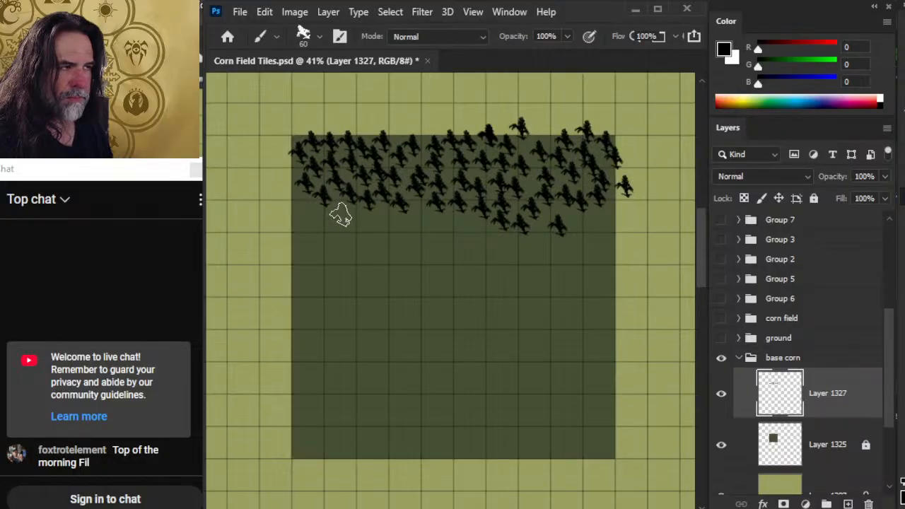
Step: Stamp corn plants across the third grid row from the left edge and into the fourth row on the right and centre
{"action": "mouse_move", "coordinate": [304, 207]}
{"action": "left_mouse_down"}
{"action": "mouse_move", "coordinate": [377, 267]}
{"action": "mouse_move", "coordinate": [355, 226]}
{"action": "mouse_move", "coordinate": [427, 229]}
{"action": "mouse_move", "coordinate": [417, 214]}
{"action": "mouse_move", "coordinate": [400, 234]}
{"action": "left_mouse_up"}
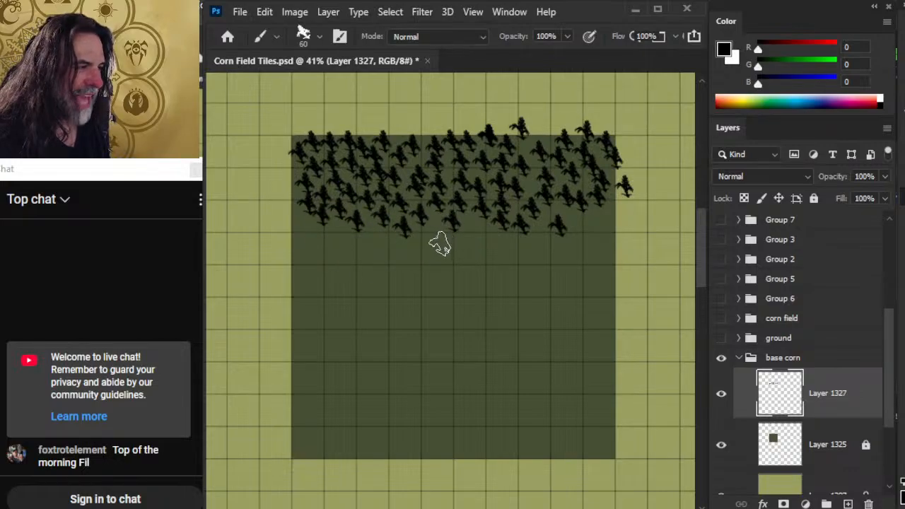
{"action": "mouse_move", "coordinate": [463, 230]}
{"action": "left_mouse_down"}
{"action": "mouse_move", "coordinate": [496, 253]}
{"action": "mouse_move", "coordinate": [492, 237]}
{"action": "mouse_move", "coordinate": [496, 252]}
{"action": "mouse_move", "coordinate": [543, 240]}
{"action": "mouse_move", "coordinate": [536, 237]}
{"action": "mouse_move", "coordinate": [545, 250]}
{"action": "mouse_move", "coordinate": [581, 227]}
{"action": "mouse_move", "coordinate": [594, 236]}
{"action": "mouse_move", "coordinate": [605, 220]}
{"action": "mouse_move", "coordinate": [559, 262]}
{"action": "mouse_move", "coordinate": [599, 240]}
{"action": "mouse_move", "coordinate": [591, 251]}
{"action": "mouse_move", "coordinate": [532, 262]}
{"action": "left_mouse_up"}
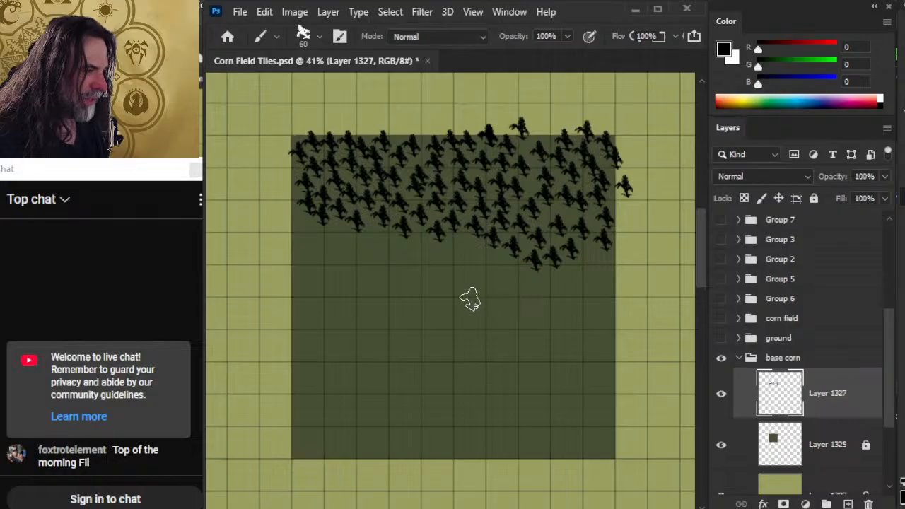
{"action": "mouse_move", "coordinate": [460, 248]}
{"action": "left_mouse_down"}
{"action": "mouse_move", "coordinate": [475, 255]}
{"action": "mouse_move", "coordinate": [472, 263]}
{"action": "mouse_move", "coordinate": [418, 244]}
{"action": "left_mouse_up"}
{"action": "left_click", "coordinate": [385, 242]}
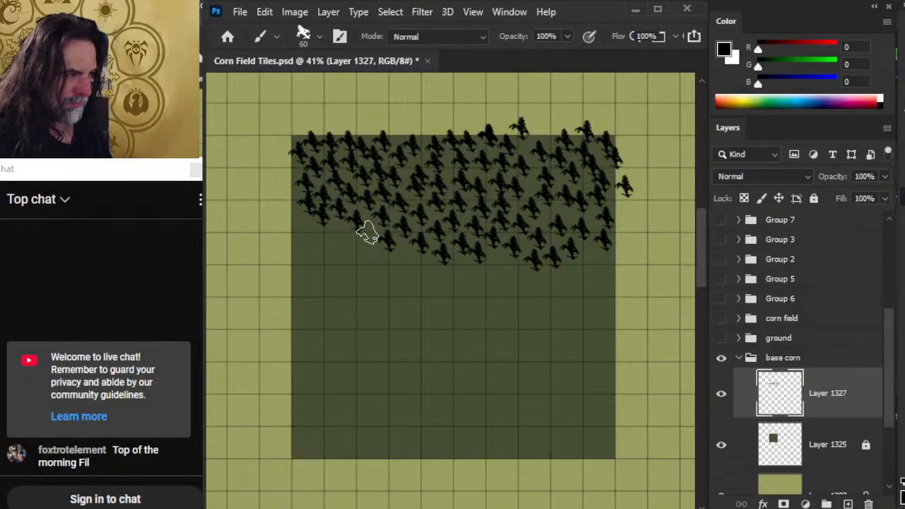
Step: Fill the left half of the fourth grid row with corn plants and start the fifth row at the left edge
{"action": "left_click", "coordinate": [341, 233]}
{"action": "left_click", "coordinate": [357, 247]}
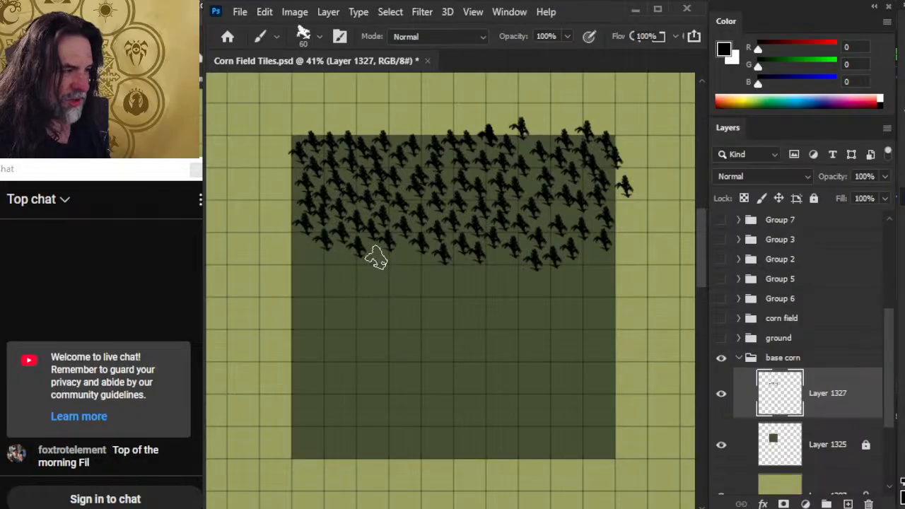
{"action": "left_click", "coordinate": [376, 259]}
{"action": "left_click", "coordinate": [409, 257]}
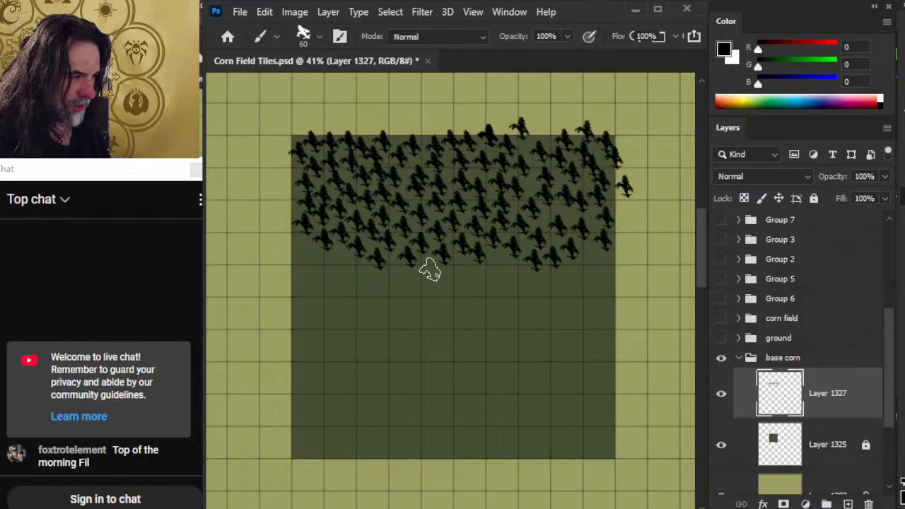
{"action": "left_click", "coordinate": [431, 267]}
{"action": "left_click", "coordinate": [336, 263]}
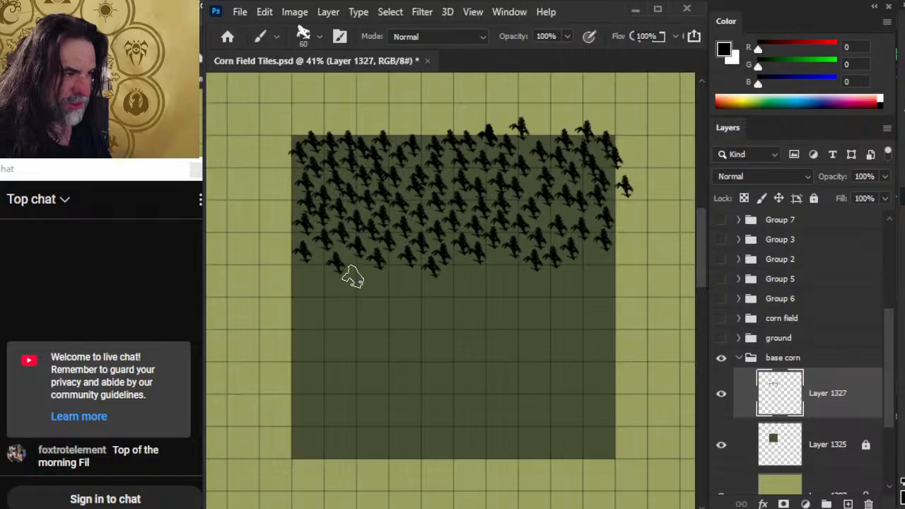
{"action": "left_click", "coordinate": [353, 273]}
{"action": "left_click", "coordinate": [294, 278]}
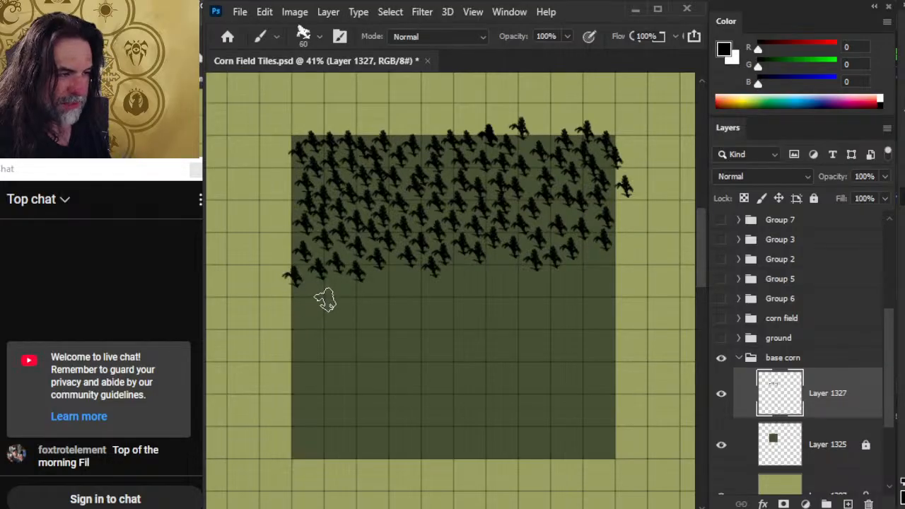
Step: Stamp staggered corn plants along the fifth grid row from the left edge to just past the centre
{"action": "left_click", "coordinate": [310, 290]}
{"action": "left_click", "coordinate": [336, 296]}
{"action": "left_click", "coordinate": [396, 279]}
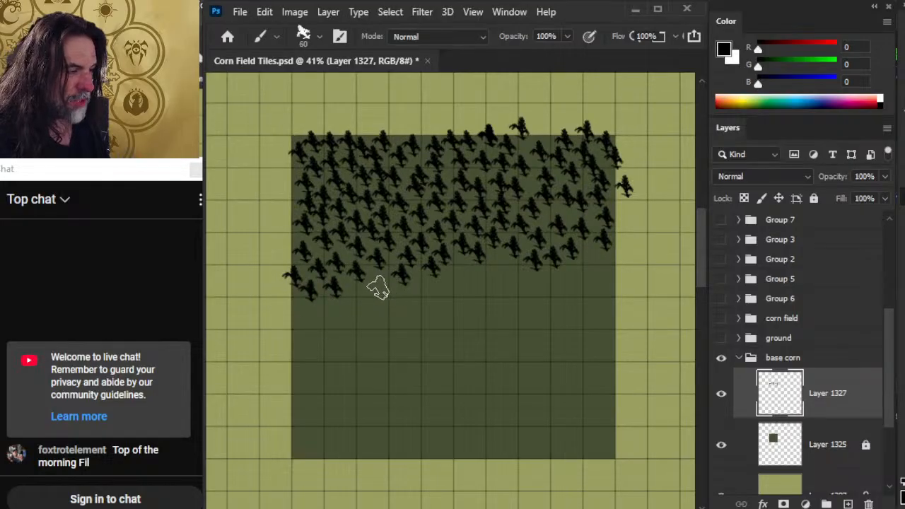
{"action": "left_click", "coordinate": [377, 286]}
{"action": "left_click", "coordinate": [418, 281]}
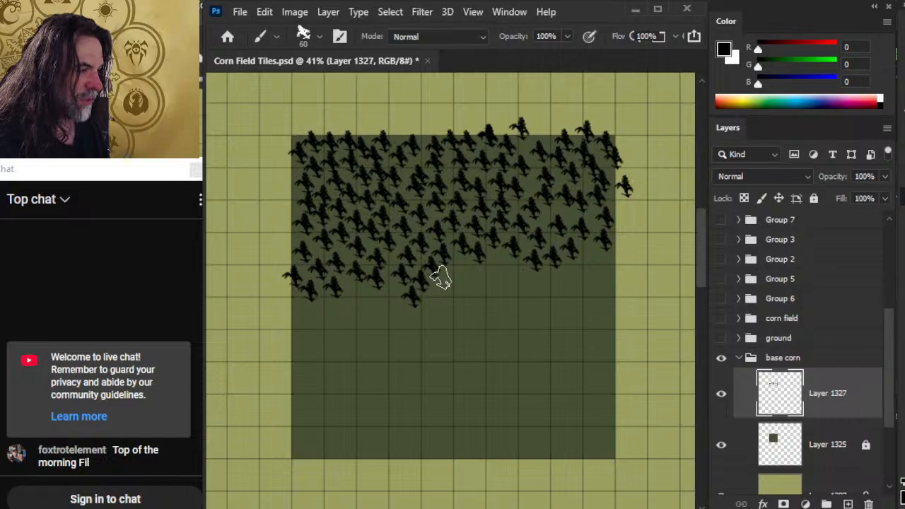
{"action": "left_click", "coordinate": [441, 280]}
{"action": "left_click", "coordinate": [457, 266]}
{"action": "left_click", "coordinate": [485, 273]}
{"action": "left_click", "coordinate": [461, 282]}
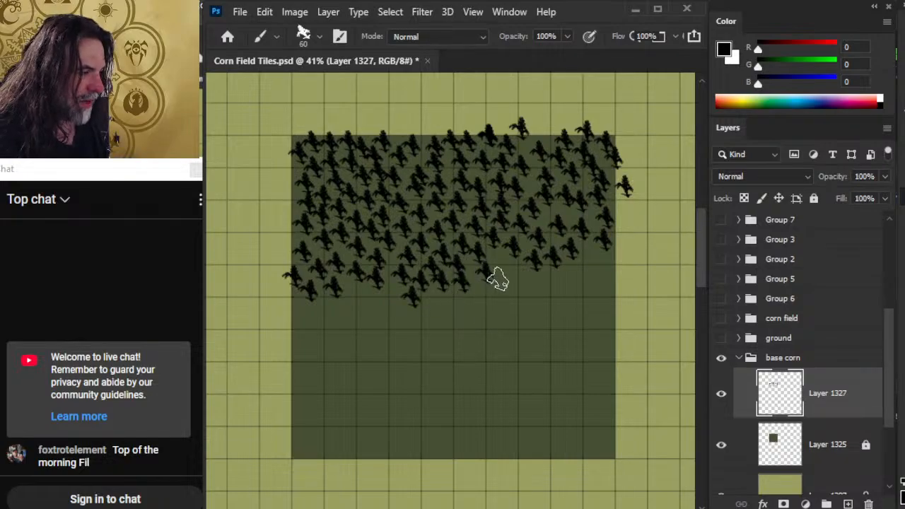
{"action": "left_click", "coordinate": [522, 267]}
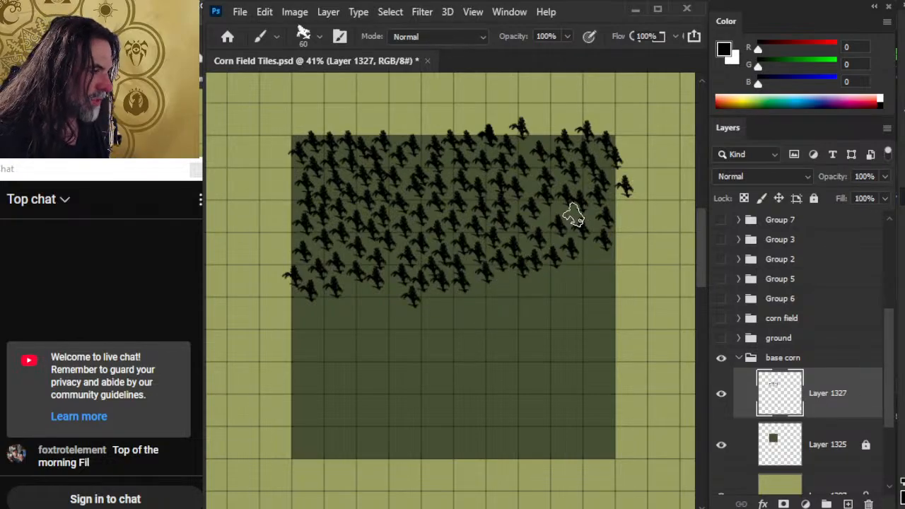
Step: Erase the badly placed plant in the third grid row on the right, and fill the fifth row's right side with corn plants
{"action": "key", "text": "e"}
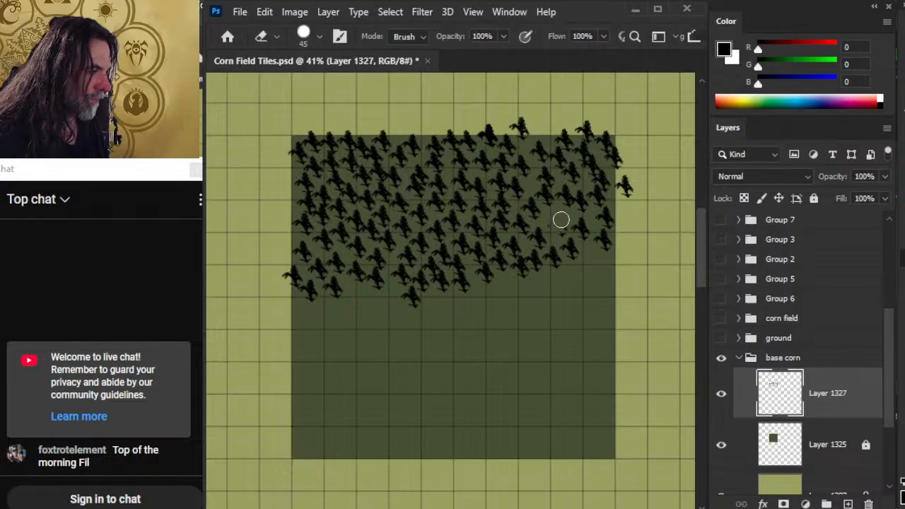
{"action": "key", "text": "b"}
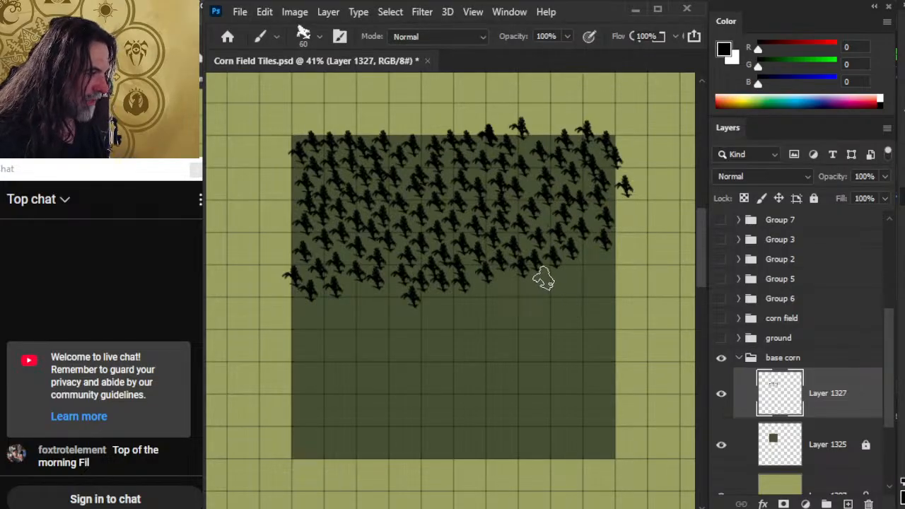
{"action": "left_click", "coordinate": [592, 276]}
{"action": "left_click", "coordinate": [608, 288]}
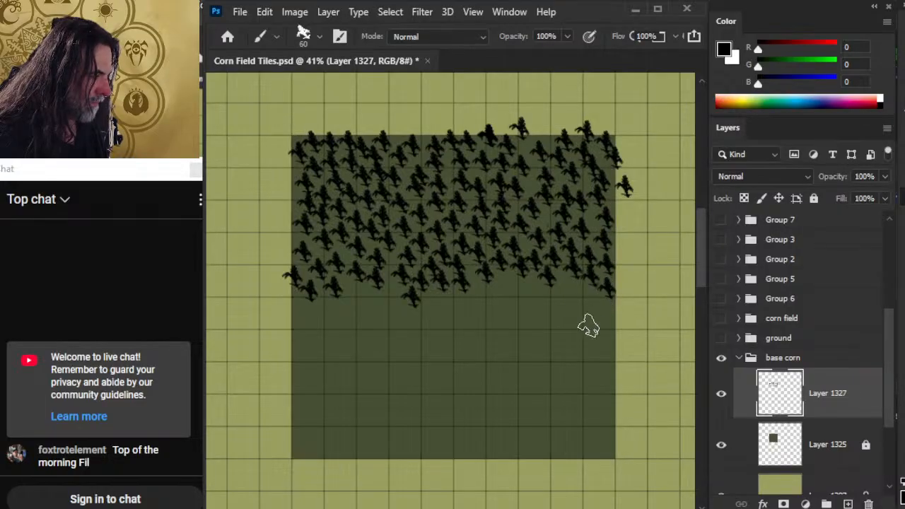
{"action": "left_click", "coordinate": [592, 298]}
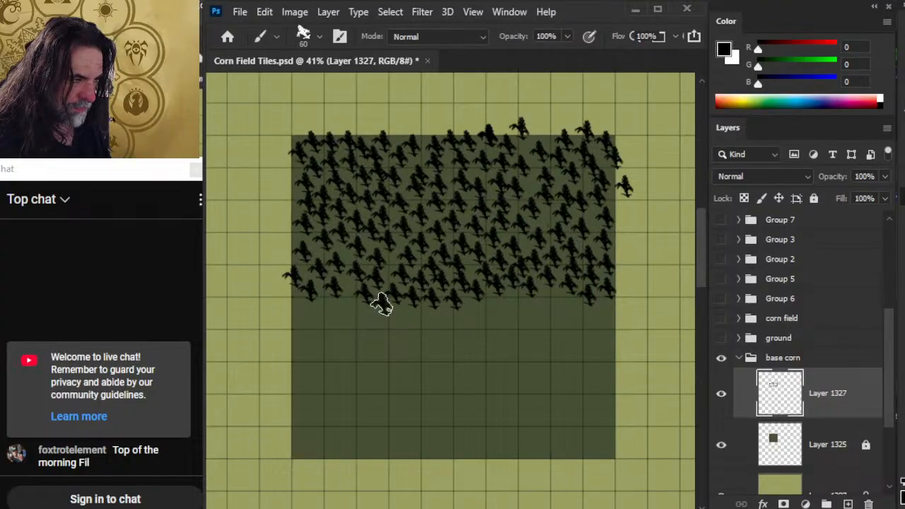
Step: Stamp corn plants along the sixth grid row from the dark square's left edge to its centre
{"action": "left_click", "coordinate": [319, 324]}
{"action": "left_click", "coordinate": [299, 326]}
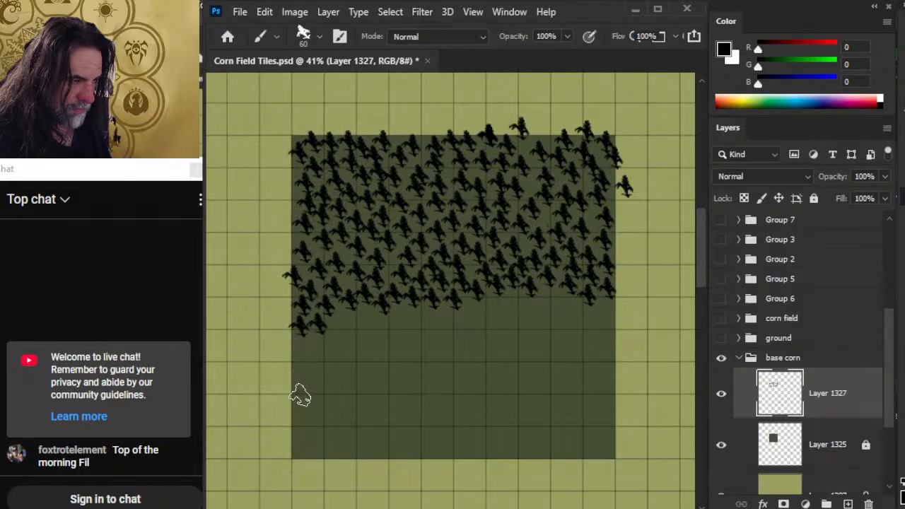
{"action": "left_click", "coordinate": [343, 324]}
{"action": "left_click", "coordinate": [363, 322]}
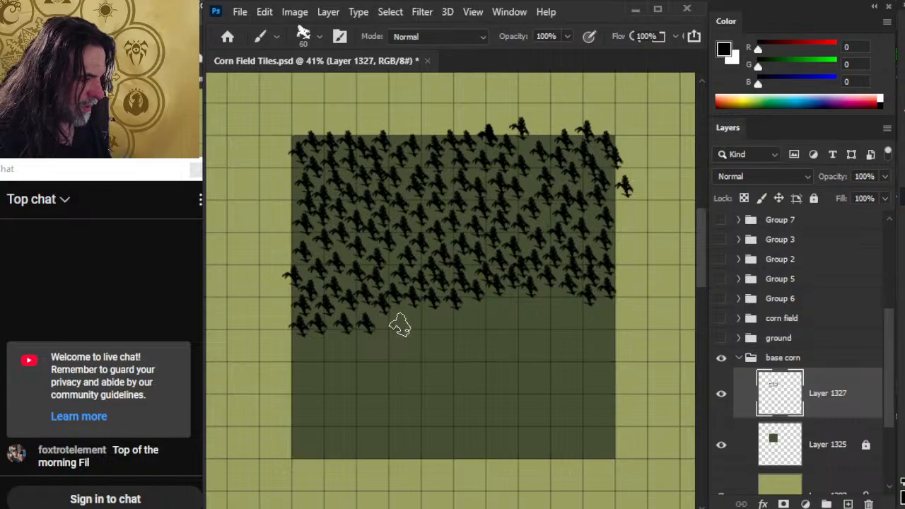
{"action": "left_click", "coordinate": [384, 333]}
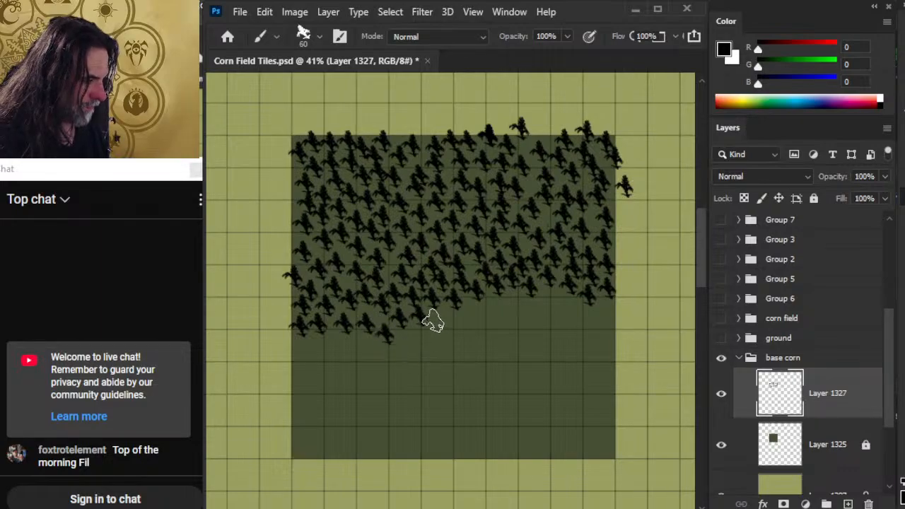
{"action": "left_click", "coordinate": [446, 318]}
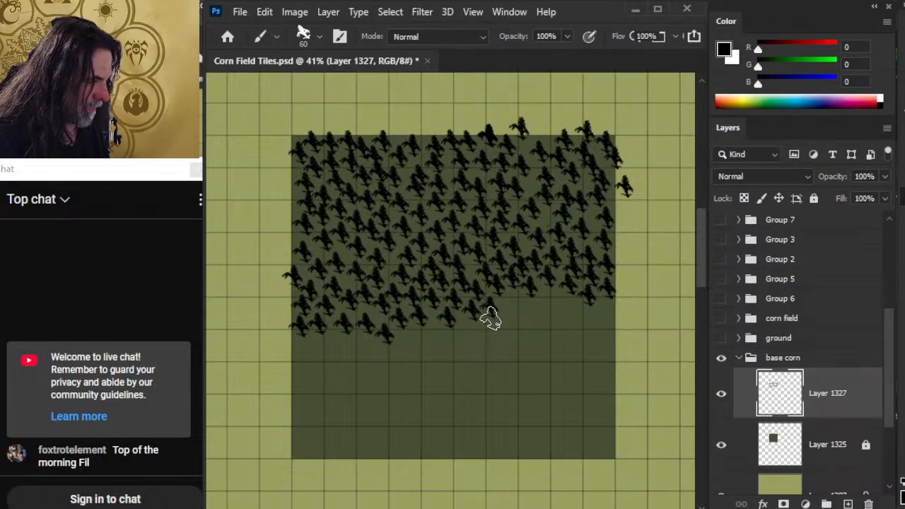
Step: Continue the sixth grid row of corn plants from the centre to the dark square's right edge
{"action": "left_click", "coordinate": [510, 299]}
{"action": "left_click", "coordinate": [525, 310]}
{"action": "left_click", "coordinate": [546, 296]}
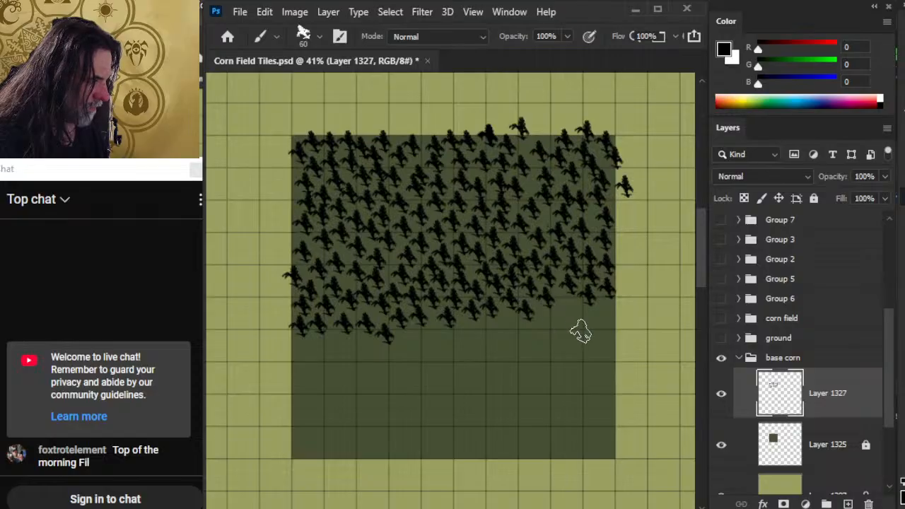
{"action": "left_click", "coordinate": [567, 305]}
{"action": "left_click", "coordinate": [584, 317]}
{"action": "left_click", "coordinate": [608, 306]}
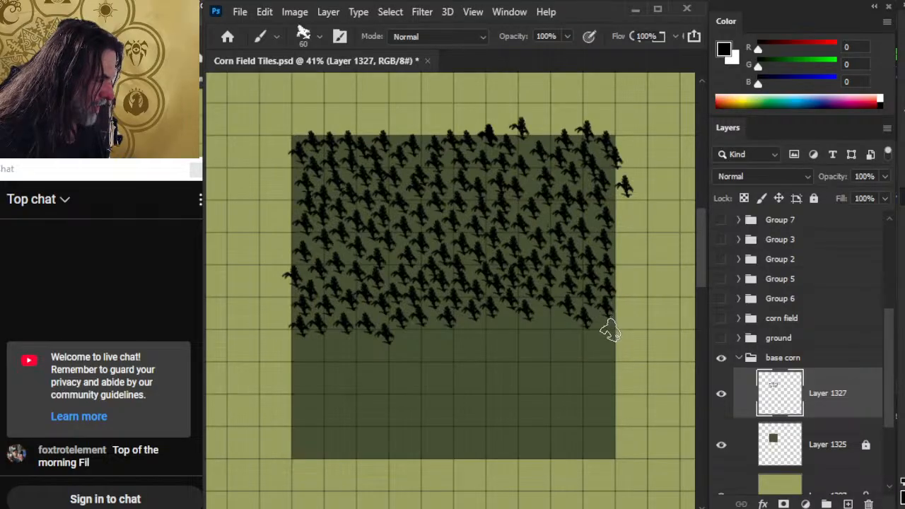
Step: Fill the gaps in the right half of the sixth grid row and extend the corn plants into the seventh row
{"action": "left_click", "coordinate": [562, 321]}
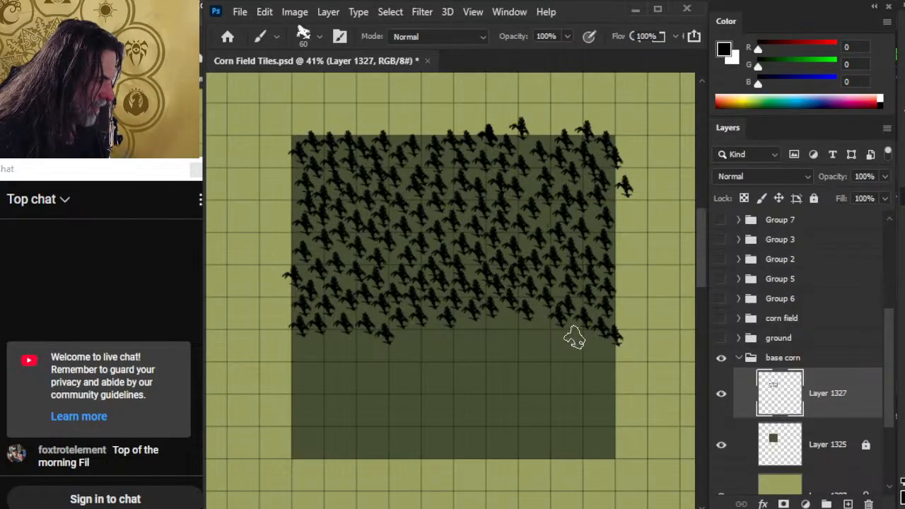
{"action": "left_click", "coordinate": [575, 335]}
{"action": "left_click", "coordinate": [542, 322]}
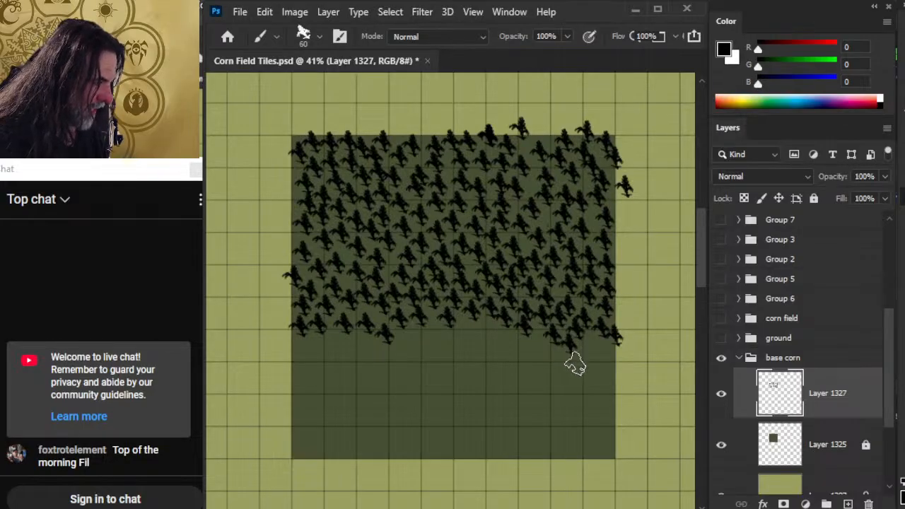
{"action": "left_click", "coordinate": [606, 358]}
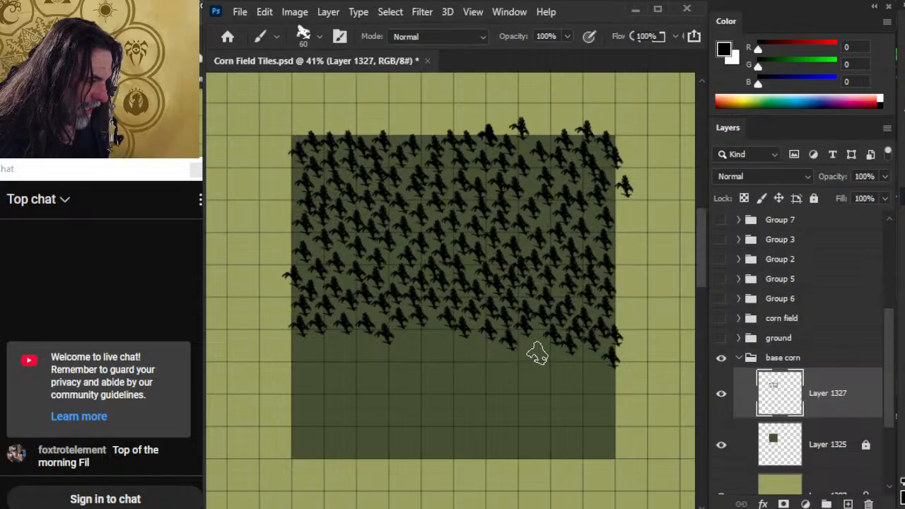
Step: Stamp corn plants down to the eighth grid row at the right edge and across the seventh row to the left edge
{"action": "mouse_move", "coordinate": [527, 348]}
{"action": "left_mouse_down"}
{"action": "mouse_move", "coordinate": [563, 380]}
{"action": "mouse_move", "coordinate": [585, 362]}
{"action": "mouse_move", "coordinate": [609, 382]}
{"action": "left_mouse_up"}
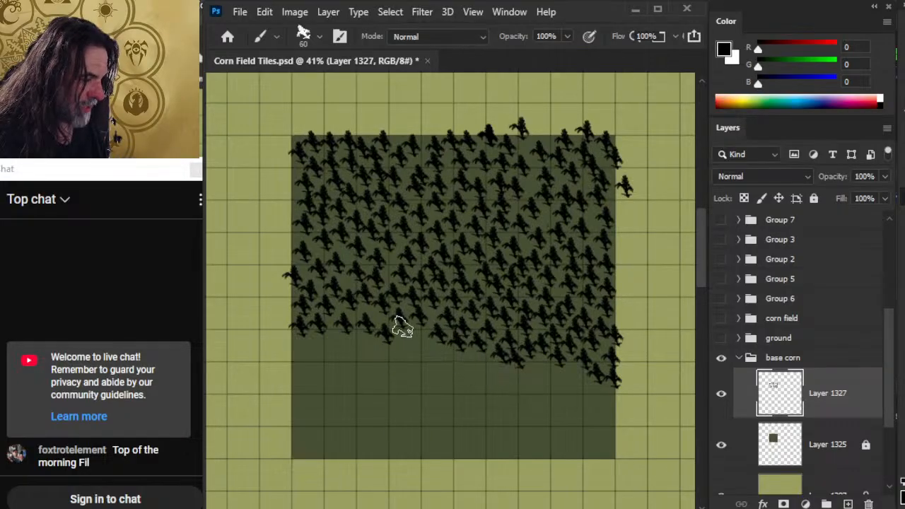
{"action": "mouse_move", "coordinate": [414, 337]}
{"action": "left_mouse_down"}
{"action": "mouse_move", "coordinate": [380, 361]}
{"action": "mouse_move", "coordinate": [369, 346]}
{"action": "mouse_move", "coordinate": [358, 358]}
{"action": "mouse_move", "coordinate": [339, 344]}
{"action": "mouse_move", "coordinate": [293, 344]}
{"action": "left_mouse_up"}
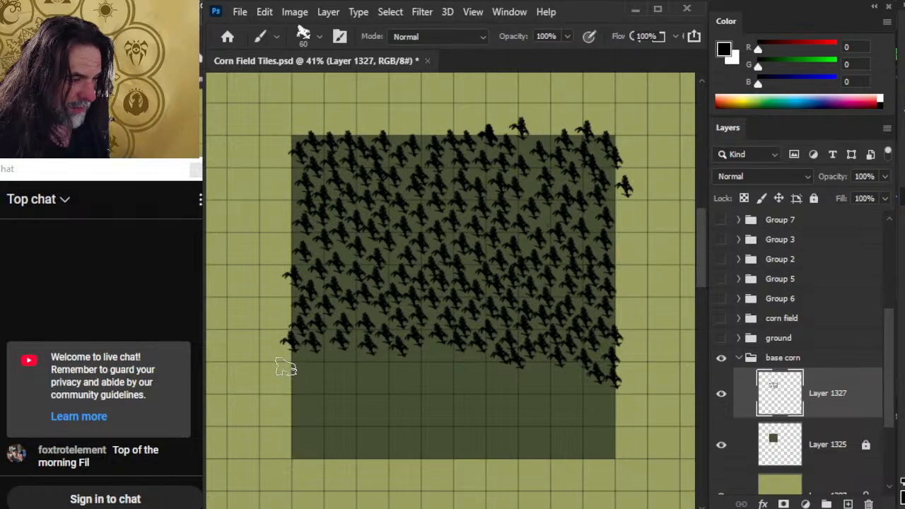
{"action": "left_click", "coordinate": [329, 358]}
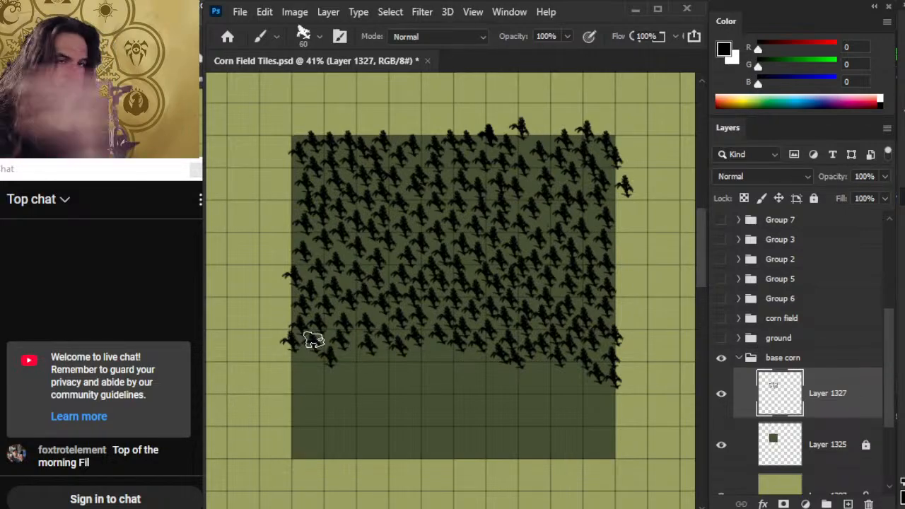
Step: Erase and restamp uneven corn plants across the seventh grid row, extending the stamps into the eighth row right of centre
{"action": "key", "text": "e"}
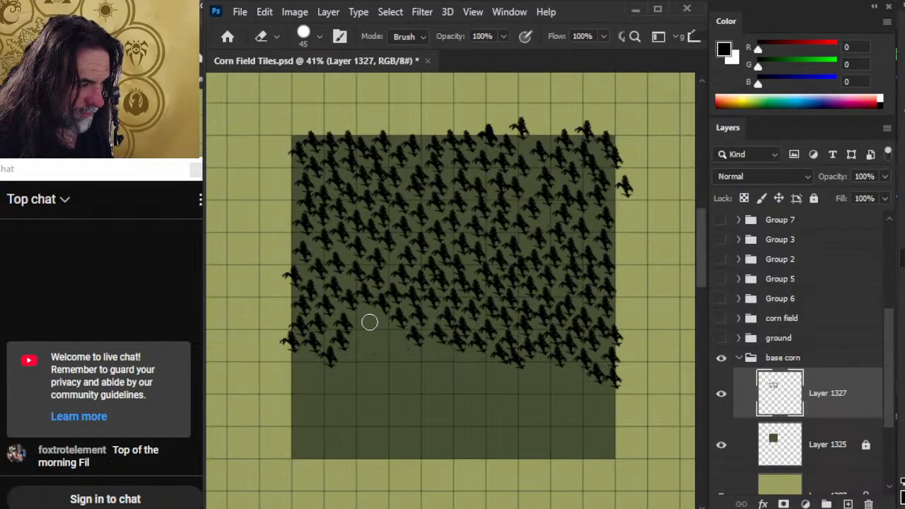
{"action": "key", "text": "b"}
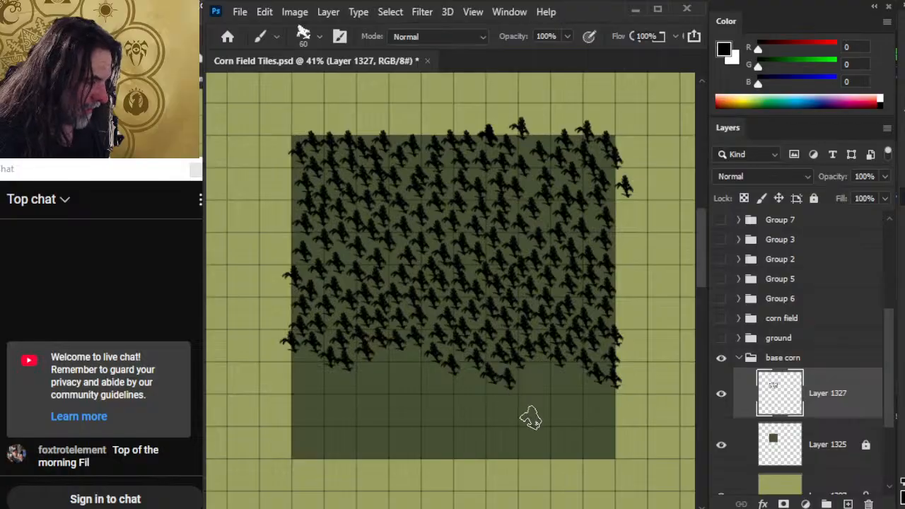
{"action": "left_click", "coordinate": [538, 373]}
{"action": "left_click", "coordinate": [524, 390]}
{"action": "left_click", "coordinate": [561, 380]}
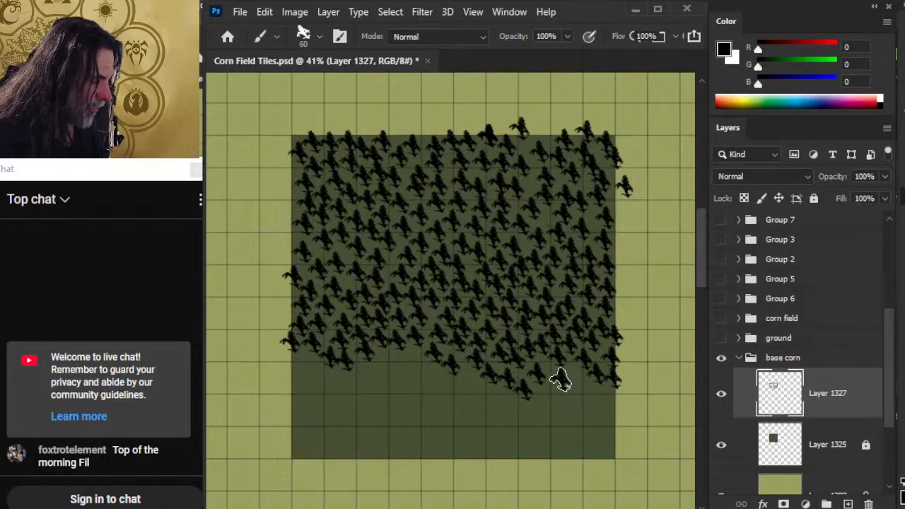
Step: Stamp corn plants from the eighth grid row down into the tenth near the dark square's lower-right corner
{"action": "left_click", "coordinate": [583, 380]}
{"action": "left_click", "coordinate": [607, 396]}
{"action": "left_click", "coordinate": [576, 399]}
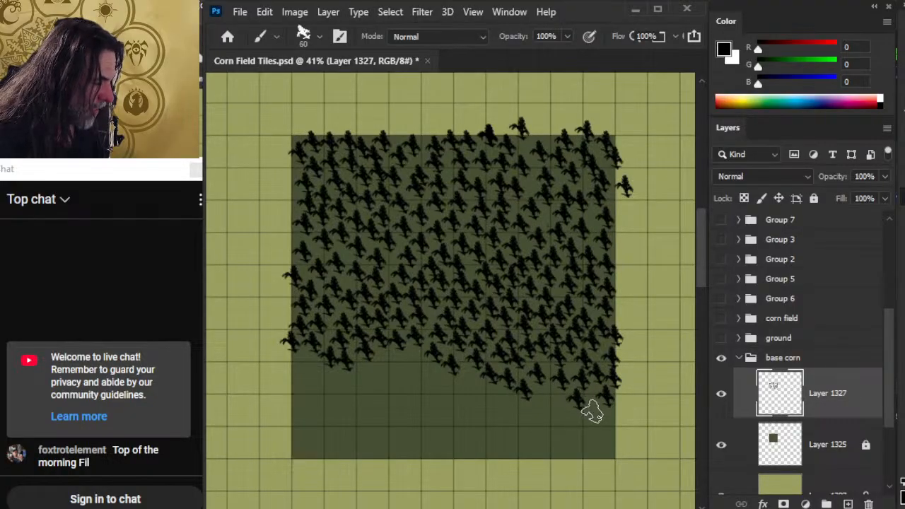
{"action": "left_click", "coordinate": [545, 401]}
{"action": "left_click", "coordinate": [565, 424]}
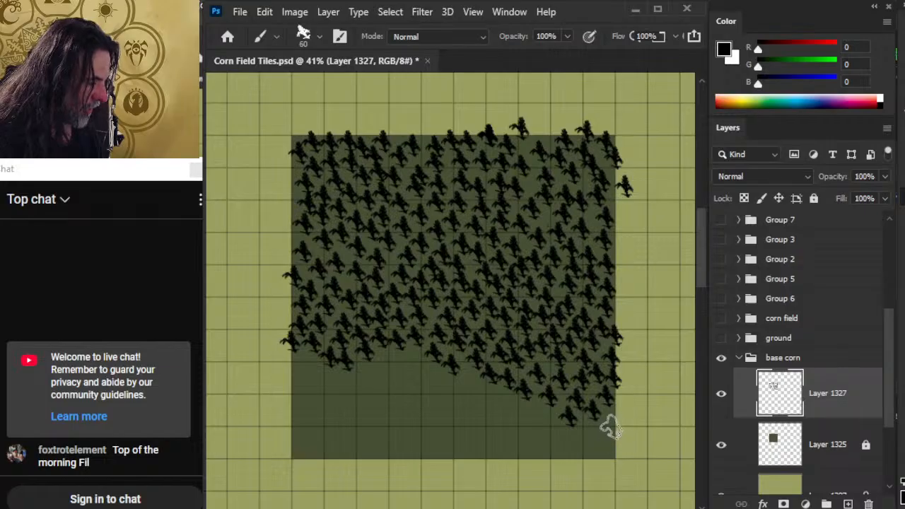
{"action": "left_click", "coordinate": [582, 435]}
{"action": "left_click", "coordinate": [614, 421]}
{"action": "left_click", "coordinate": [603, 438]}
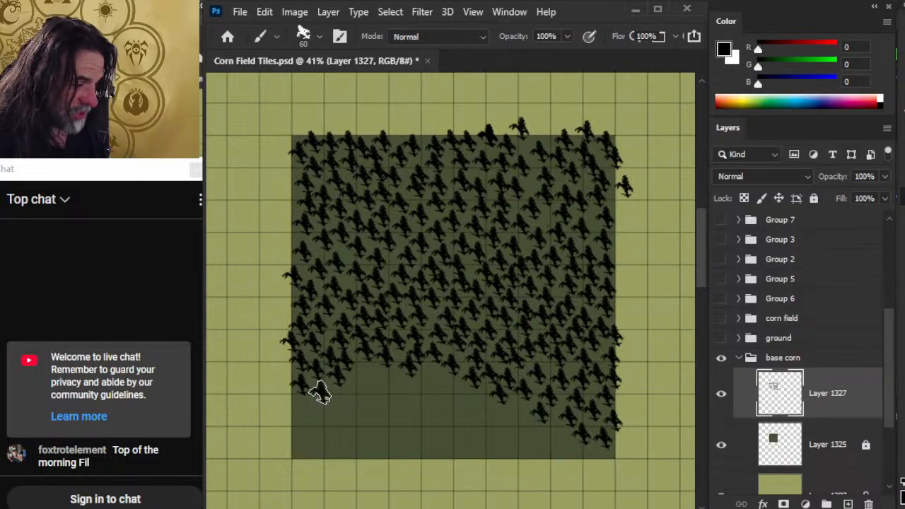
Step: Stamp corn plants from the eighth grid row down to the bottom edge in the dark square's lower-left corner
{"action": "mouse_move", "coordinate": [320, 393]}
{"action": "left_mouse_down"}
{"action": "mouse_move", "coordinate": [368, 378]}
{"action": "mouse_move", "coordinate": [348, 402]}
{"action": "mouse_move", "coordinate": [299, 421]}
{"action": "left_mouse_up"}
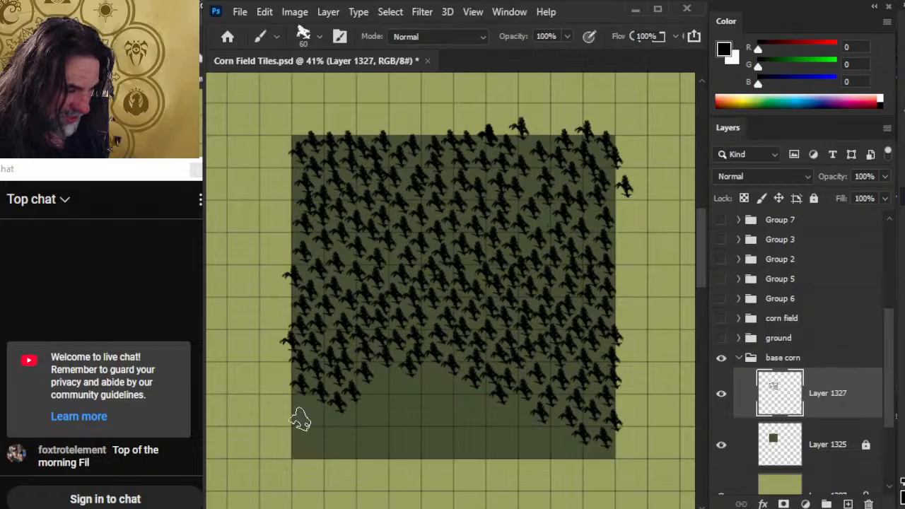
{"action": "left_click", "coordinate": [302, 410]}
{"action": "left_click", "coordinate": [317, 413]}
{"action": "left_click", "coordinate": [298, 431]}
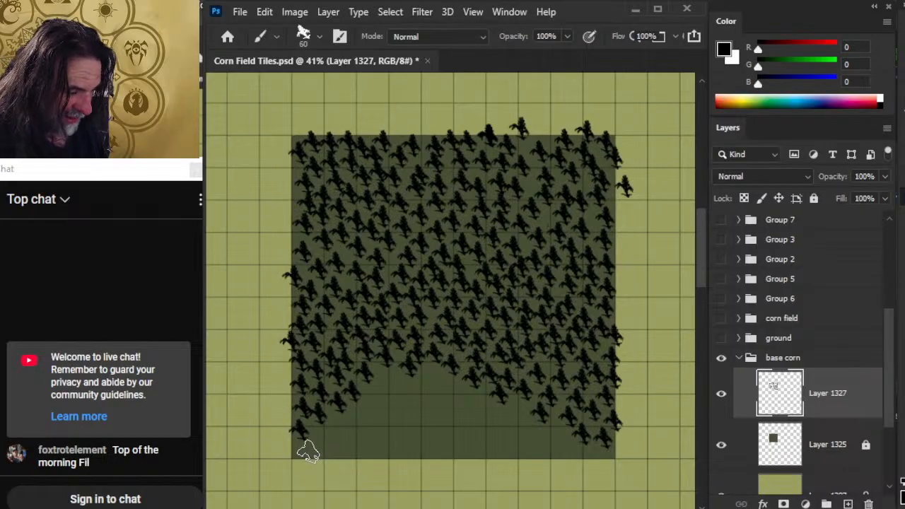
{"action": "left_click", "coordinate": [309, 448]}
{"action": "left_click", "coordinate": [327, 433]}
{"action": "left_click", "coordinate": [341, 423]}
{"action": "left_click", "coordinate": [332, 452]}
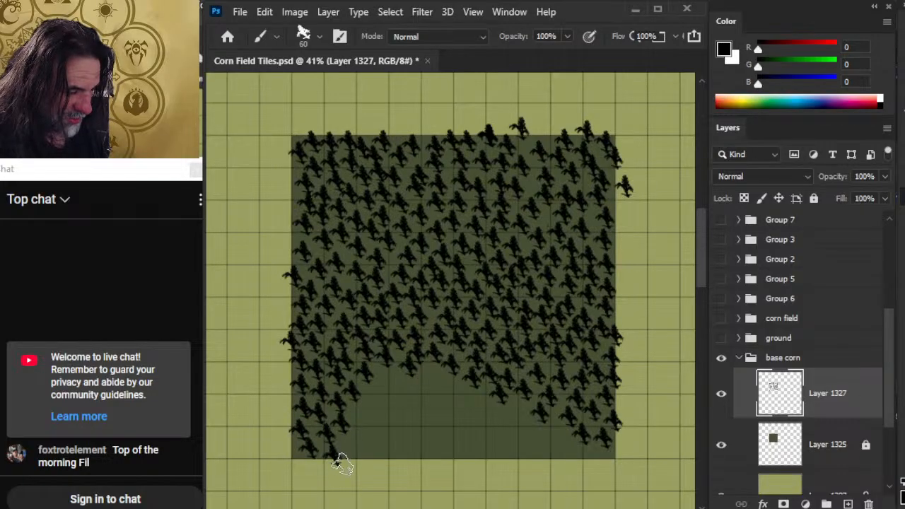
Step: Stamp corn plants diagonally from the lower-left cluster up to the centre of the eighth grid row
{"action": "left_click", "coordinate": [359, 417]}
{"action": "left_click", "coordinate": [375, 395]}
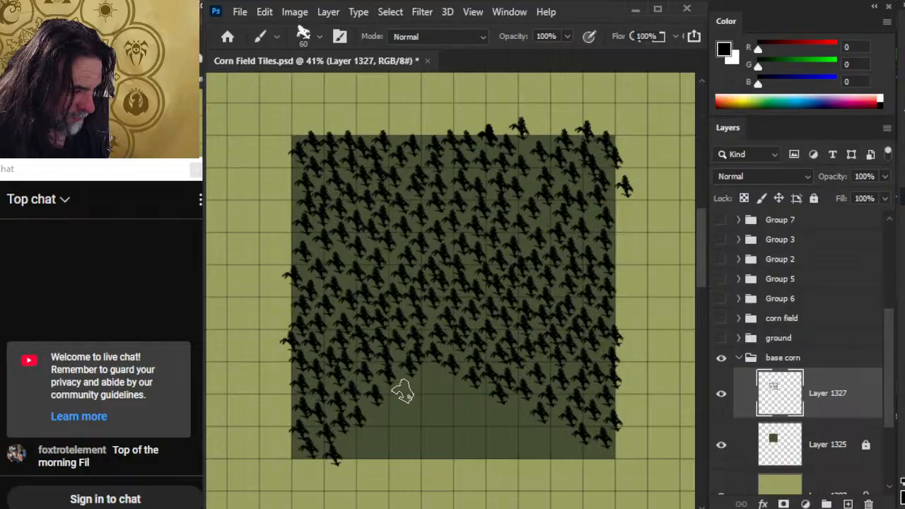
{"action": "left_click", "coordinate": [425, 384]}
{"action": "left_click", "coordinate": [437, 368]}
{"action": "left_click", "coordinate": [455, 382]}
{"action": "left_click", "coordinate": [404, 402]}
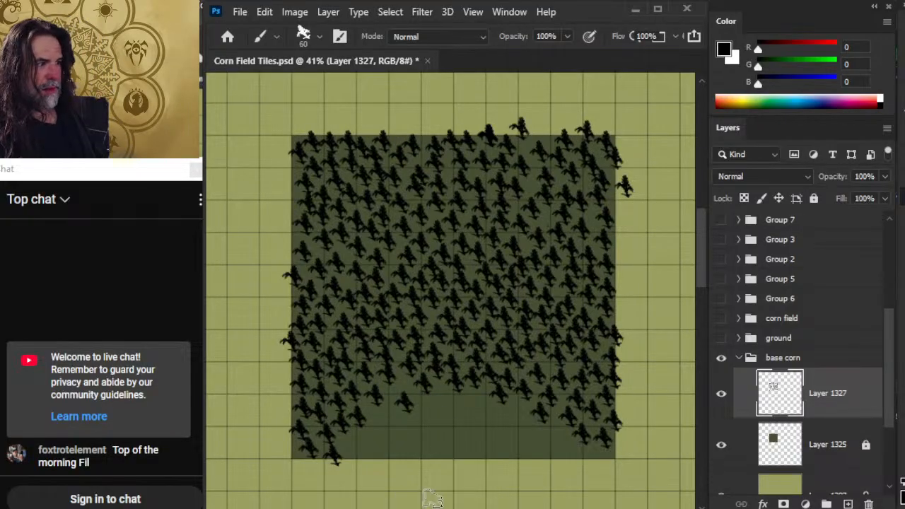
Step: Erase the uneven corn plants right of centre around the eighth grid row and restamp them more evenly
{"action": "key", "text": "e"}
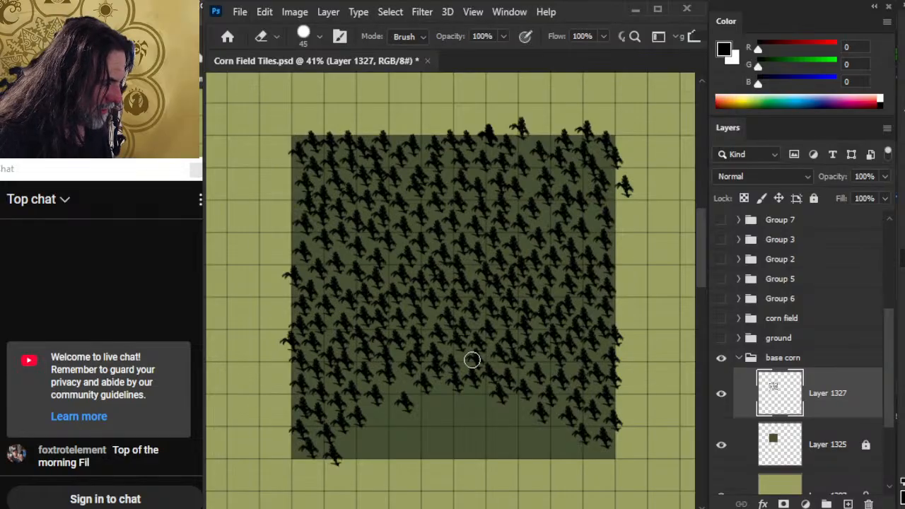
{"action": "left_click", "coordinate": [540, 373]}
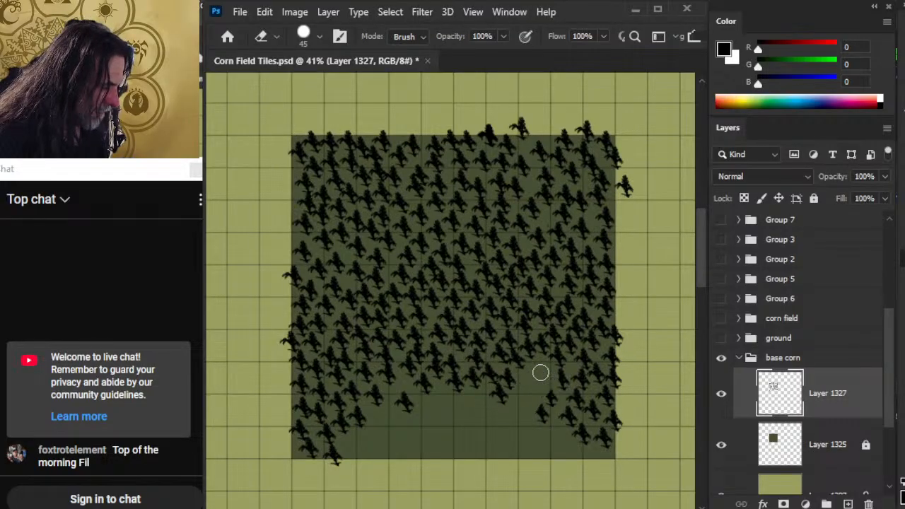
{"action": "key", "text": "b"}
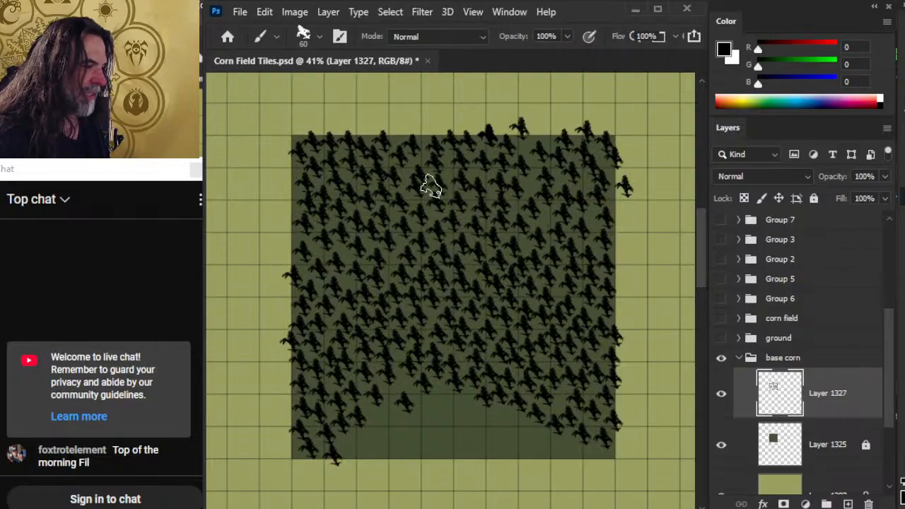
Step: Erase the corn plants left of centre in the third to fifth grid rows and restamp them more densely
{"action": "key", "text": "e"}
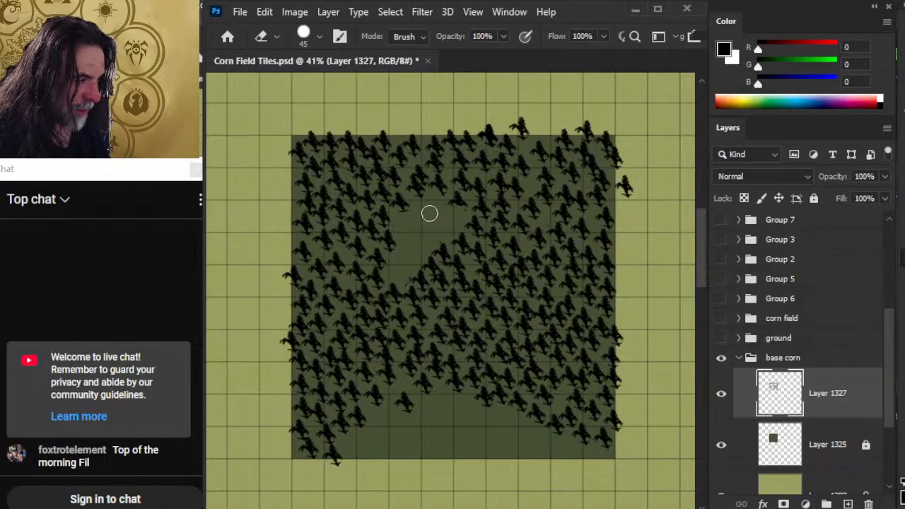
{"action": "key", "text": "b"}
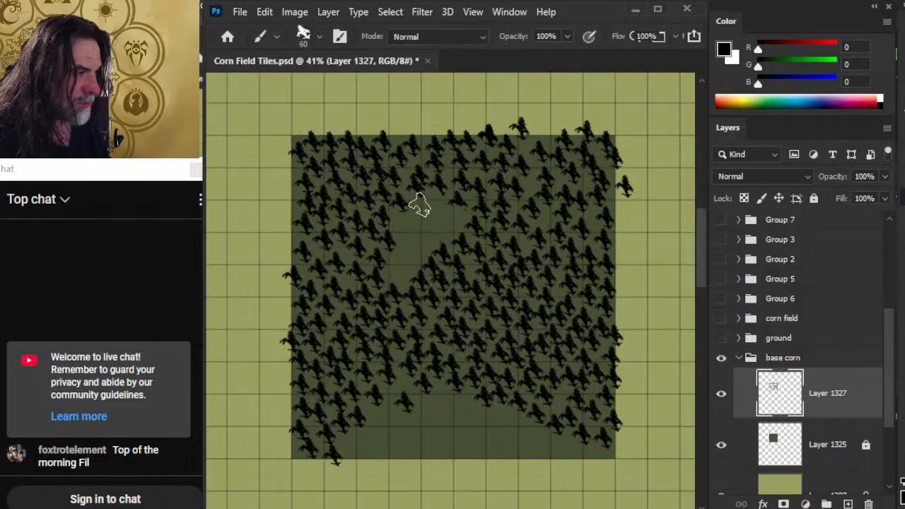
{"action": "left_click", "coordinate": [432, 197]}
{"action": "key", "text": "e"}
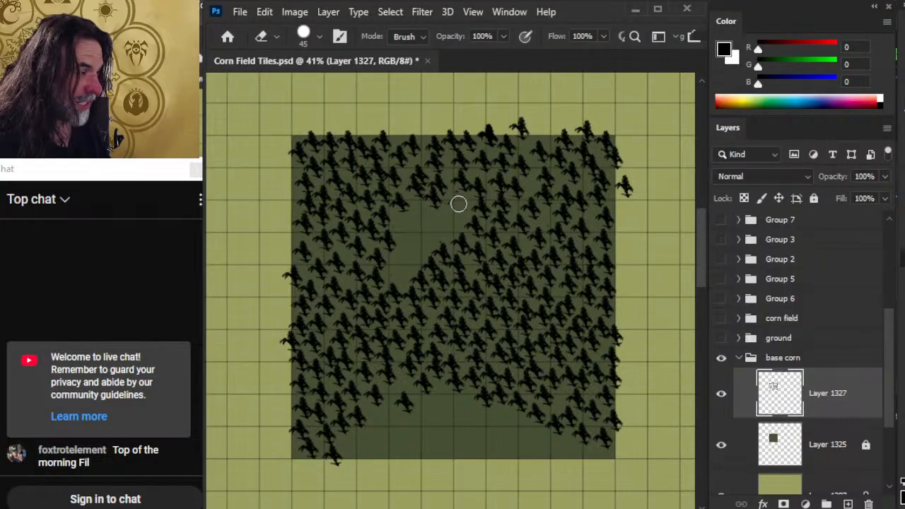
{"action": "key", "text": "b"}
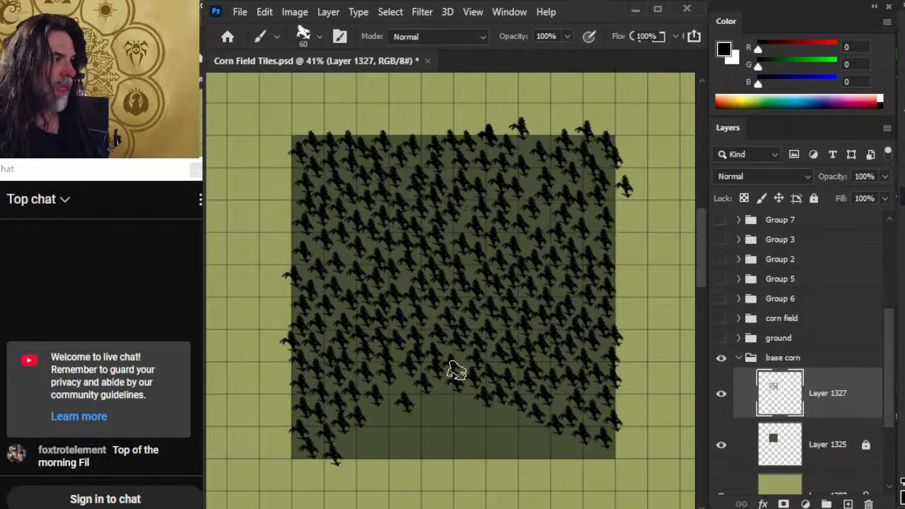
Step: Erase and restamp the corn plants just right of centre in the third and fourth grid rows
{"action": "key", "text": "e"}
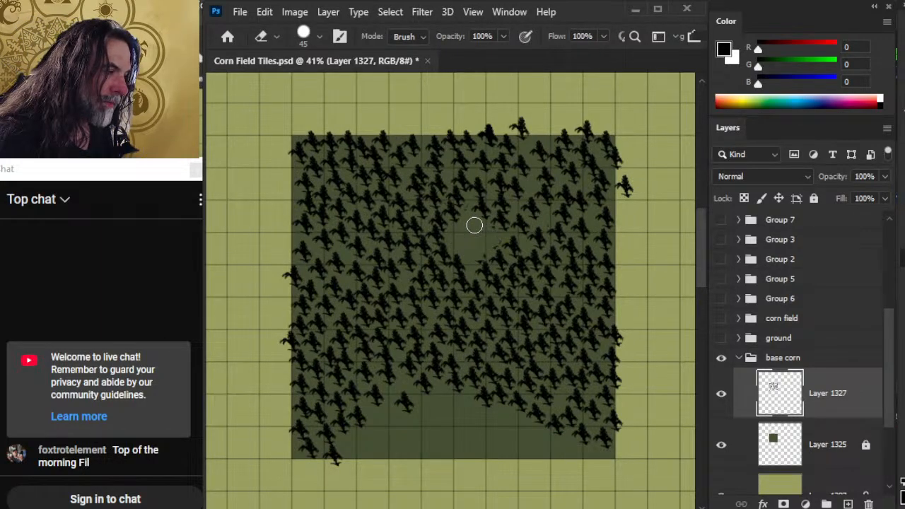
{"action": "key", "text": "b"}
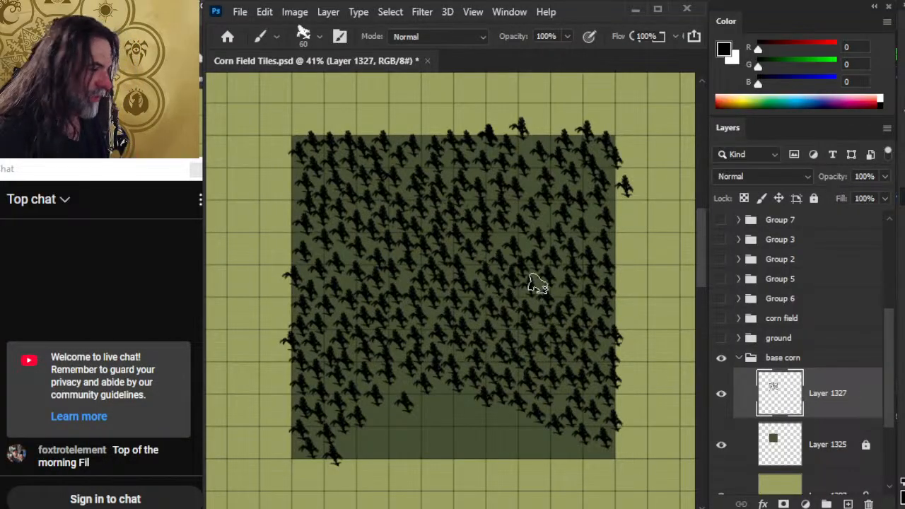
{"action": "key", "text": "e"}
{"action": "key", "text": "b"}
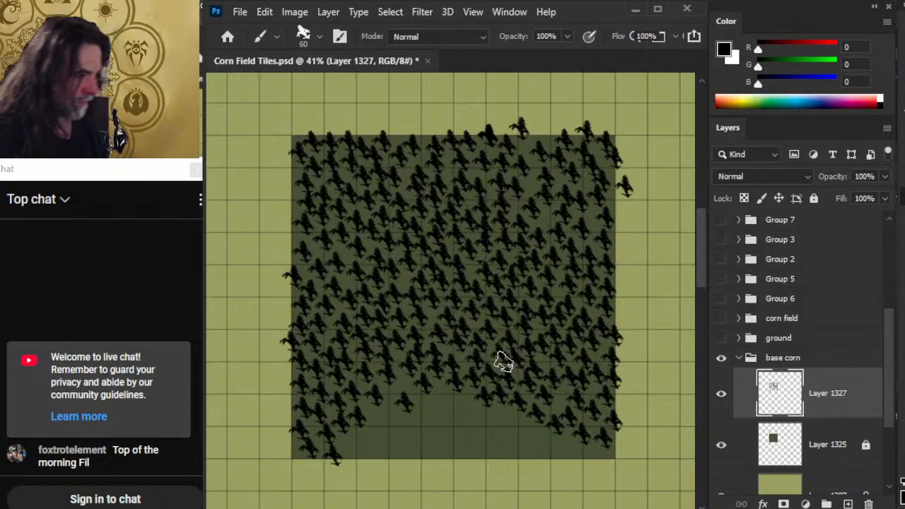
Step: Erase the corn plants near the right edge in the fourth and fifth grid rows and restamp them closer together
{"action": "key", "text": "e"}
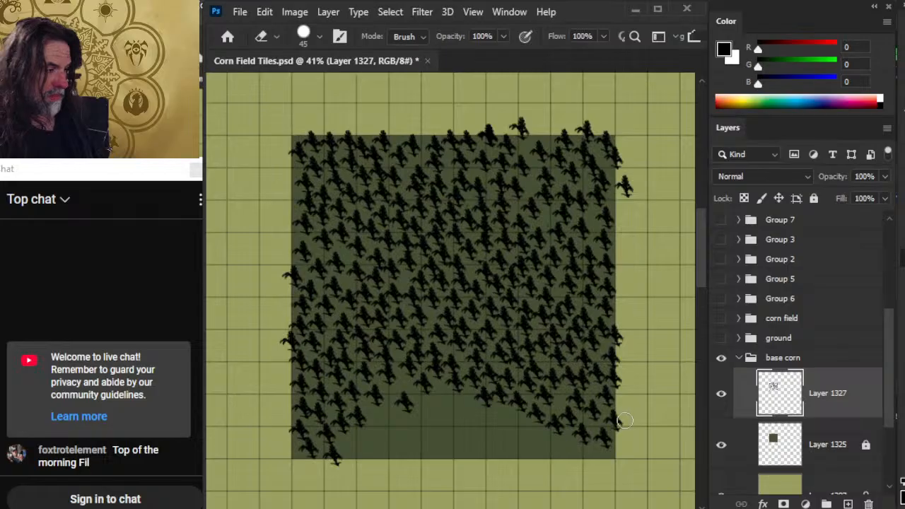
{"action": "left_click_drag", "start_coordinate": [525, 370], "coordinate": [521, 338]}
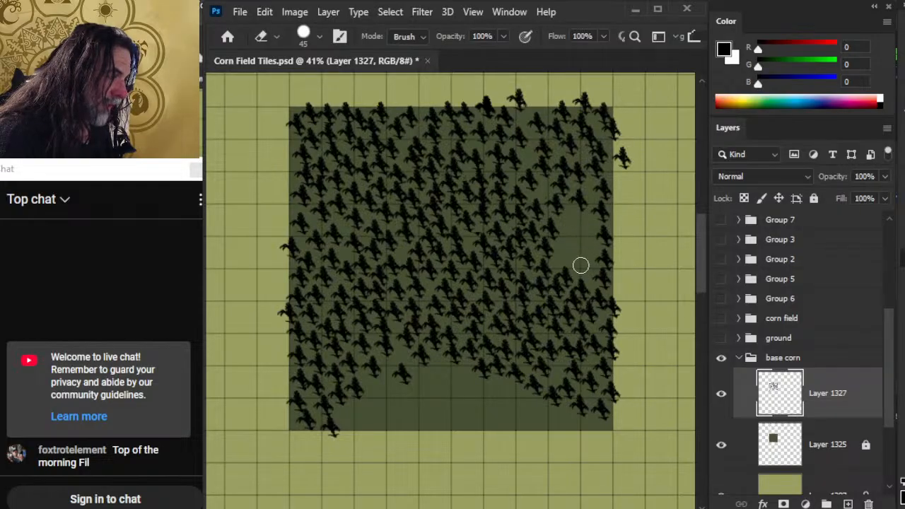
{"action": "key", "text": "b"}
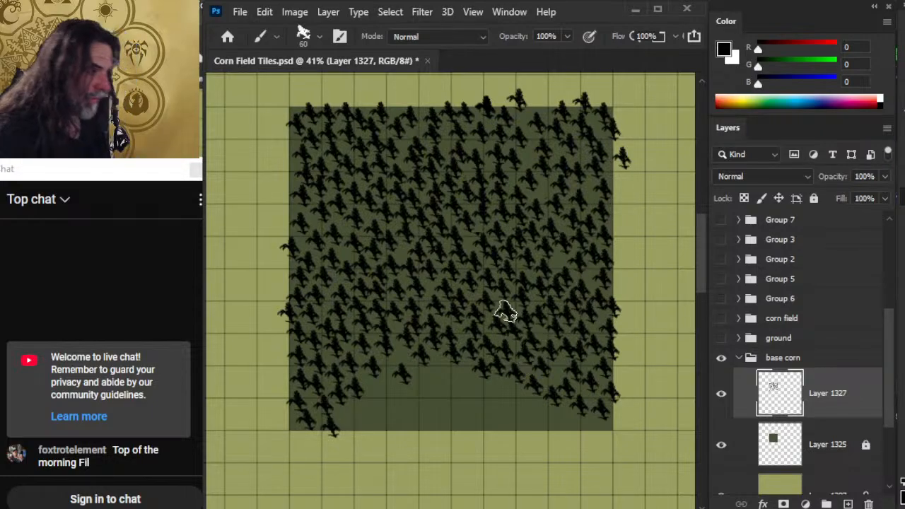
Step: Rework the sparse corn plants around the bottom gap and stamp plants across the rest of the dark square's bottom rows
{"action": "left_click", "coordinate": [506, 359], "text": "alt"}
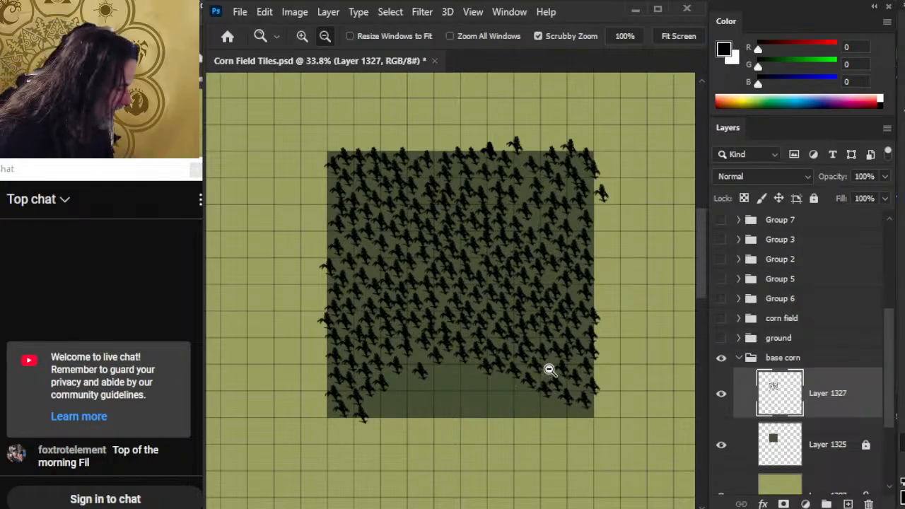
{"action": "key", "text": "e"}
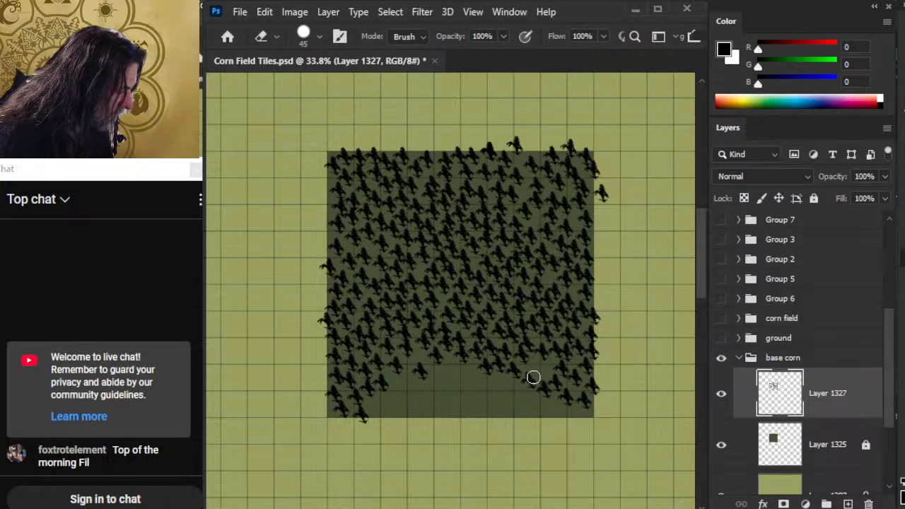
{"action": "key", "text": "b"}
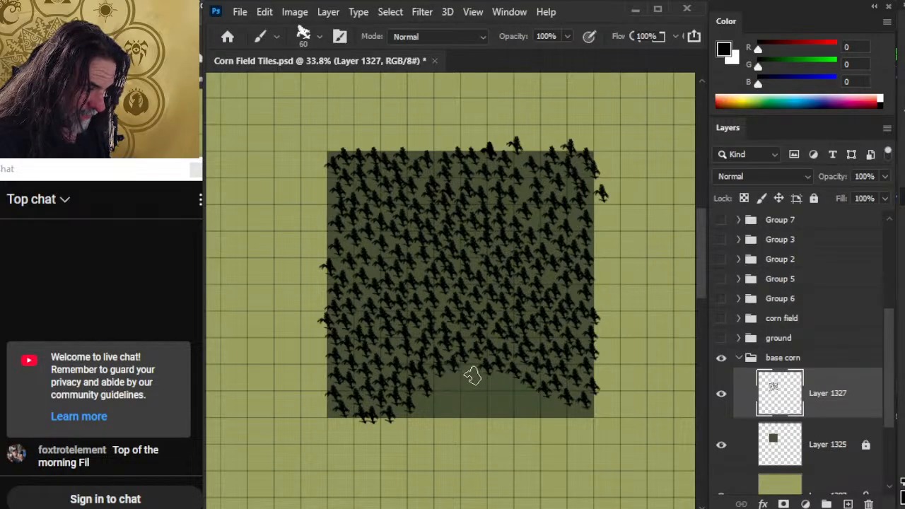
{"action": "left_click", "coordinate": [423, 417]}
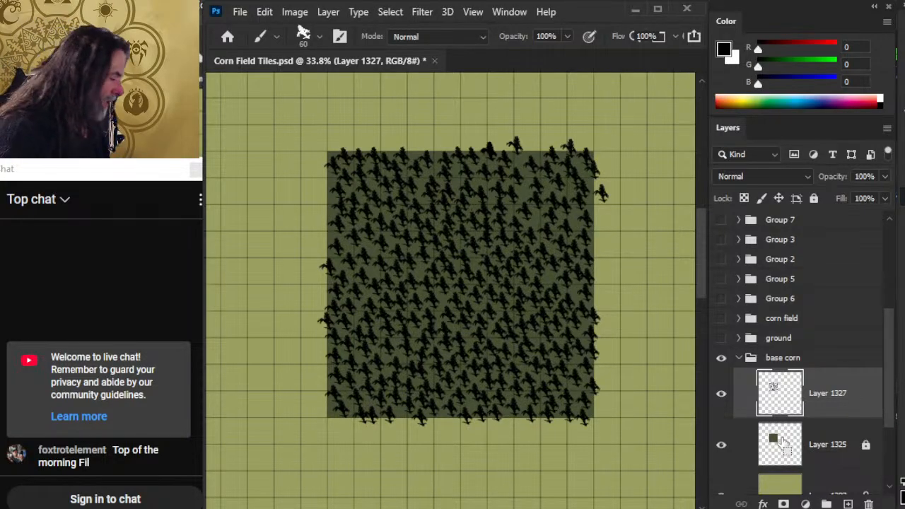
Step: Select everything outside the dark square of Layer 1325, delete the overhanging corn plants from Layer 1327, and deselect
{"action": "left_click", "coordinate": [800, 393], "text": "ctrl"}
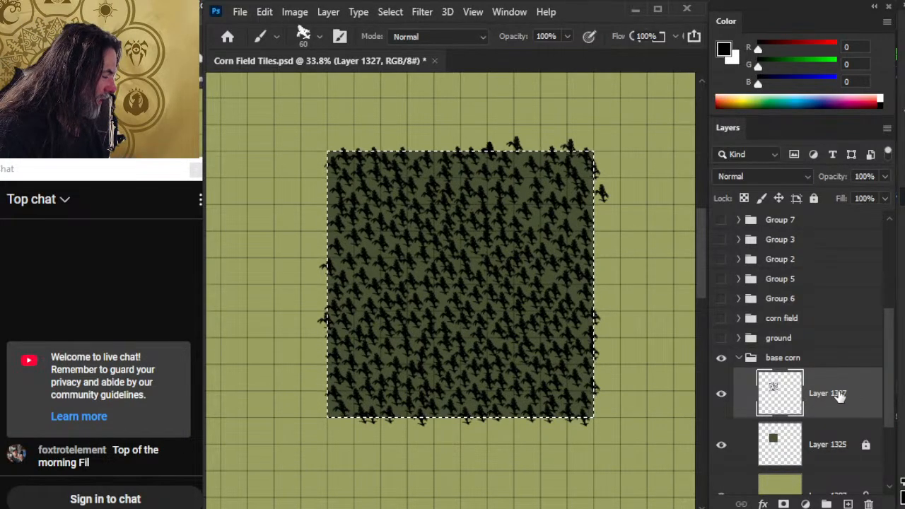
{"action": "key", "text": "l"}
{"action": "right_click", "coordinate": [646, 293]}
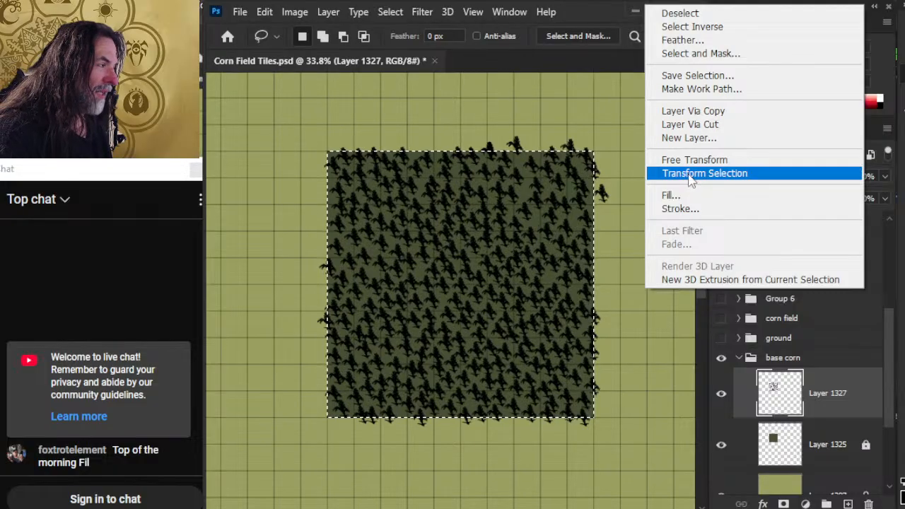
{"action": "left_click", "coordinate": [723, 29]}
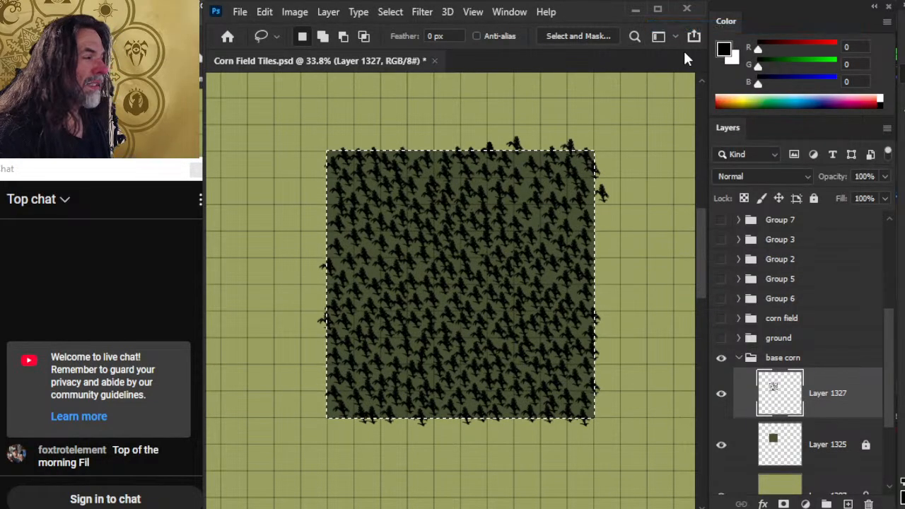
{"action": "key", "text": "Delete"}
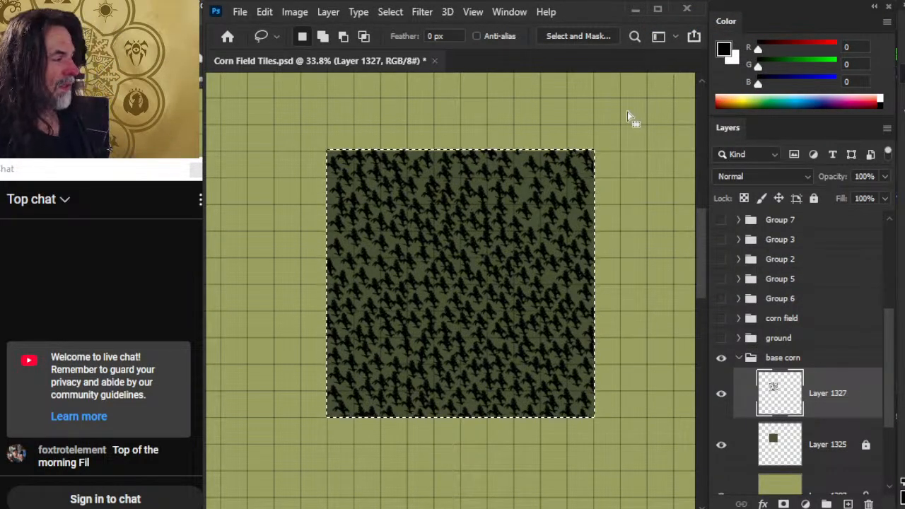
{"action": "key", "text": "ctrl+d"}
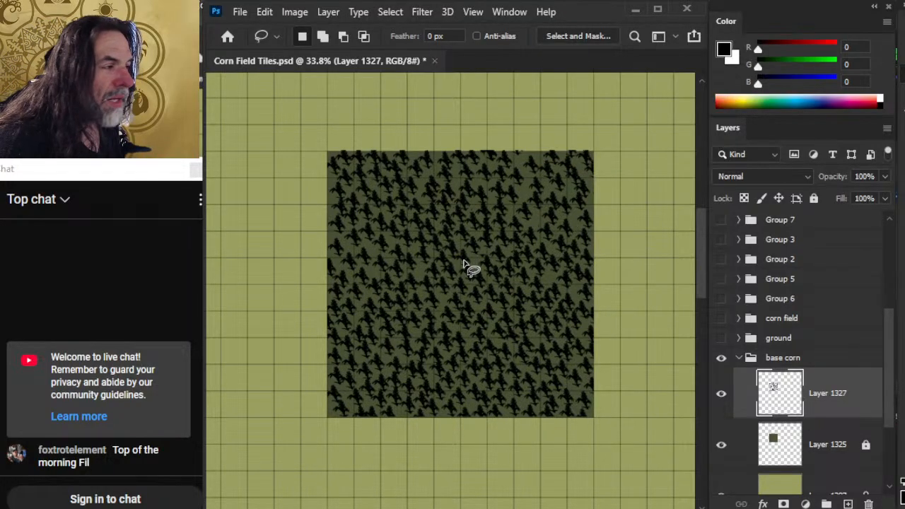
Step: Inspect the corn plants' coverage and trimmed edges across the whole dark square
{"action": "key", "text": "z"}
{"action": "left_click_drag", "start_coordinate": [581, 156], "coordinate": [626, 160]}
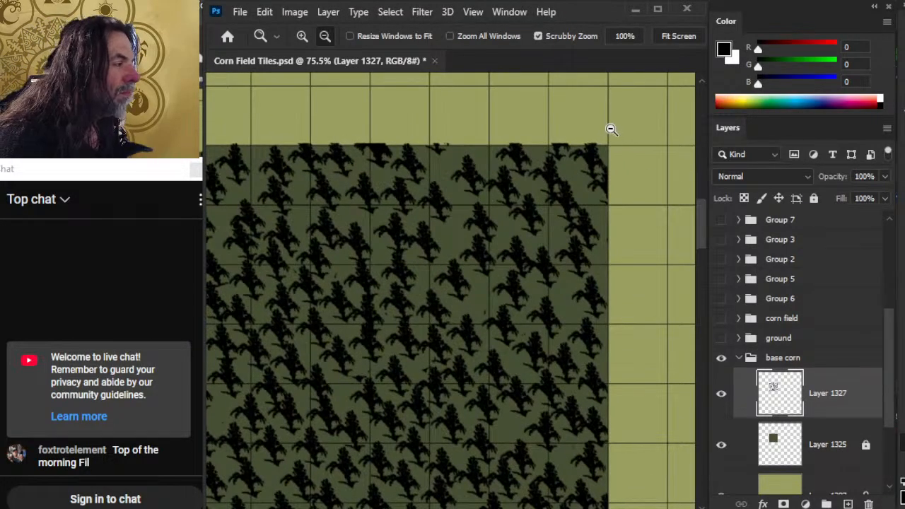
{"action": "key", "text": "e"}
{"action": "mouse_move", "coordinate": [543, 371]}
{"action": "left_mouse_down"}
{"action": "mouse_move", "coordinate": [595, 176]}
{"action": "mouse_move", "coordinate": [580, 89]}
{"action": "left_mouse_up"}
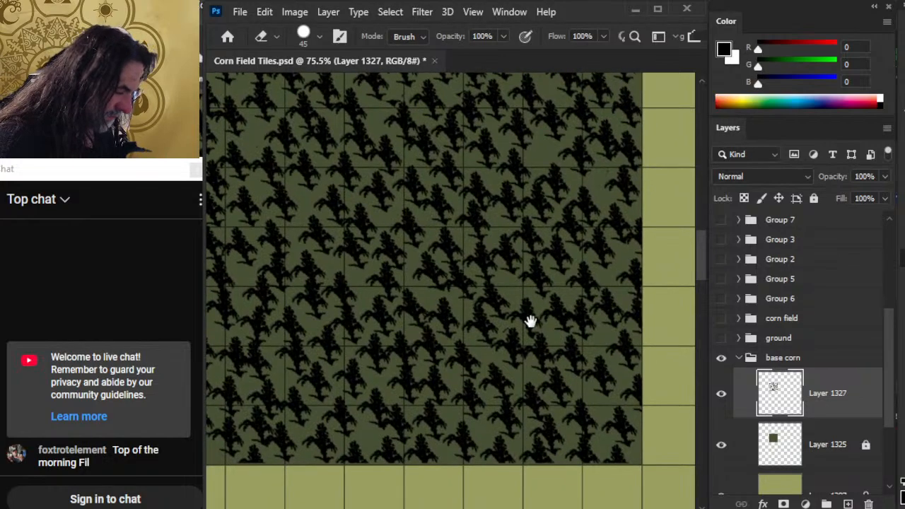
{"action": "key", "text": "v"}
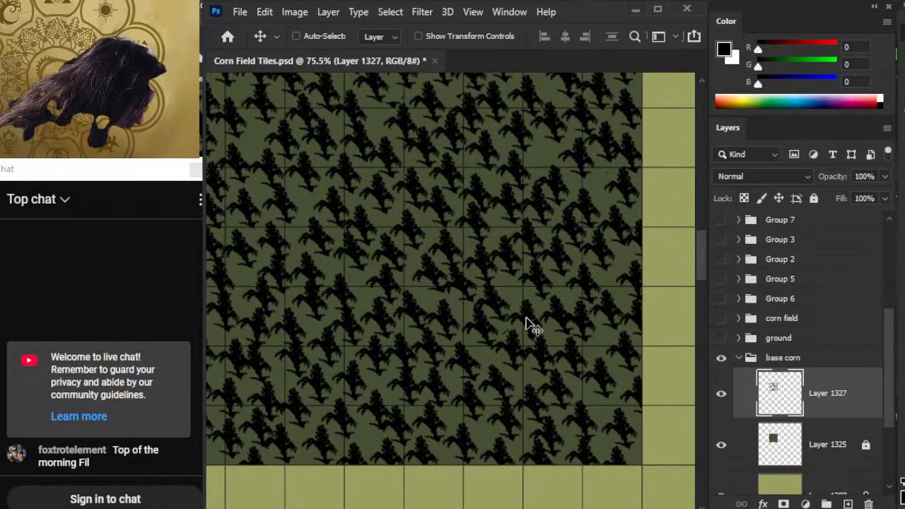
{"action": "key", "text": "z"}
{"action": "left_click_drag", "start_coordinate": [523, 267], "coordinate": [474, 265]}
{"action": "left_click_drag", "start_coordinate": [506, 207], "coordinate": [561, 216]}
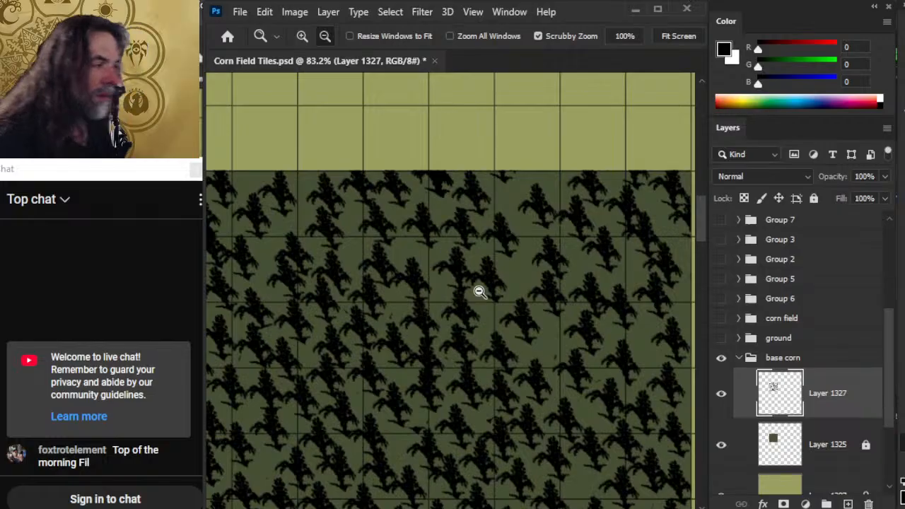
{"action": "left_click_drag", "start_coordinate": [478, 291], "coordinate": [404, 288]}
{"action": "left_click_drag", "start_coordinate": [479, 352], "coordinate": [525, 246]}
{"action": "left_click_drag", "start_coordinate": [536, 281], "coordinate": [492, 299]}
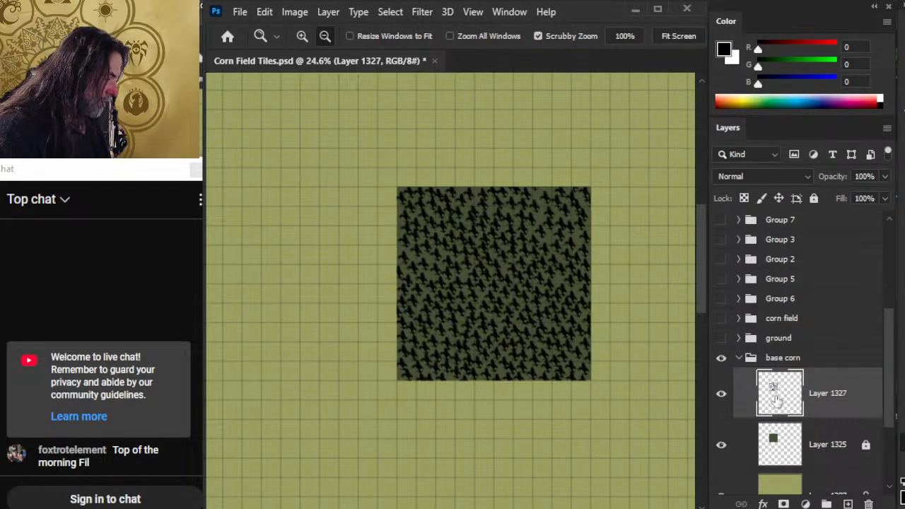
Step: Load Layer 1325's square as a selection, unlock Layers 1287 and 1285, and copy Layer 1287's square area to a new layer
{"action": "left_click_drag", "start_coordinate": [894, 412], "coordinate": [889, 449]}
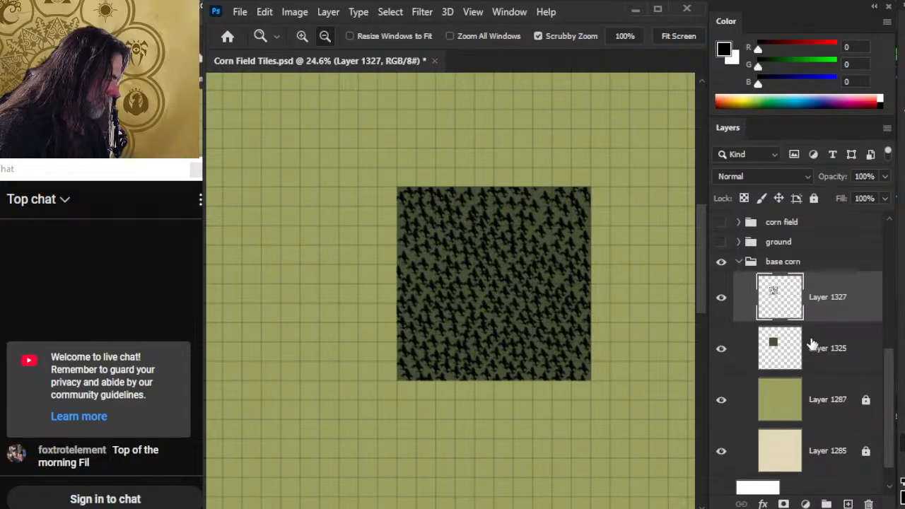
{"action": "left_click", "coordinate": [787, 357], "text": "ctrl"}
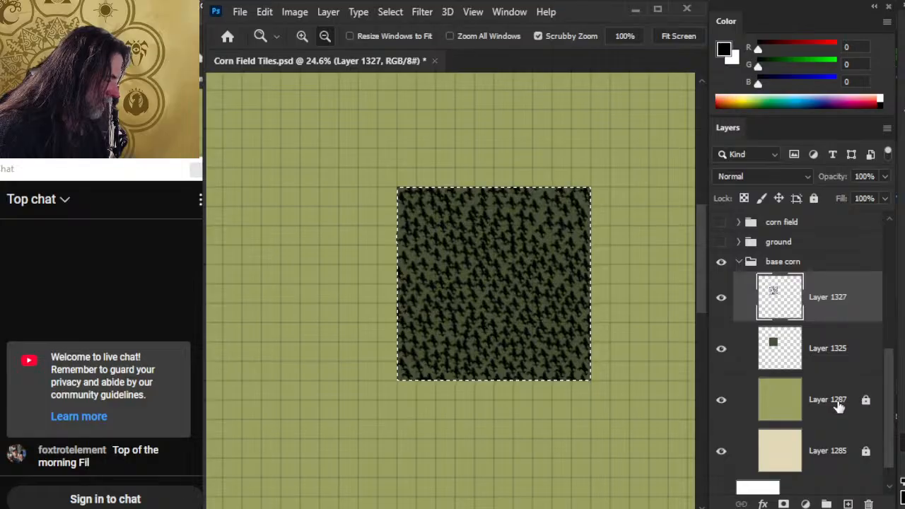
{"action": "left_click", "coordinate": [840, 407]}
{"action": "left_click", "coordinate": [866, 401]}
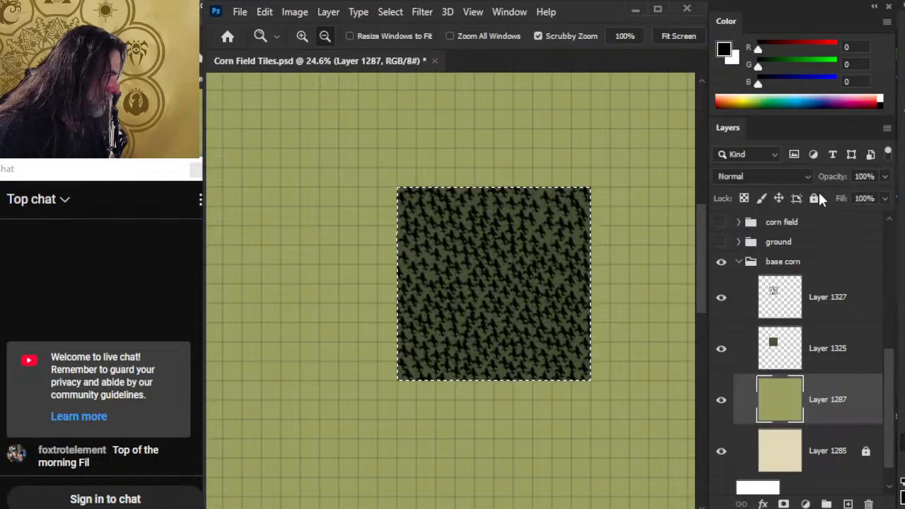
{"action": "left_click", "coordinate": [815, 199]}
{"action": "left_click", "coordinate": [866, 401]}
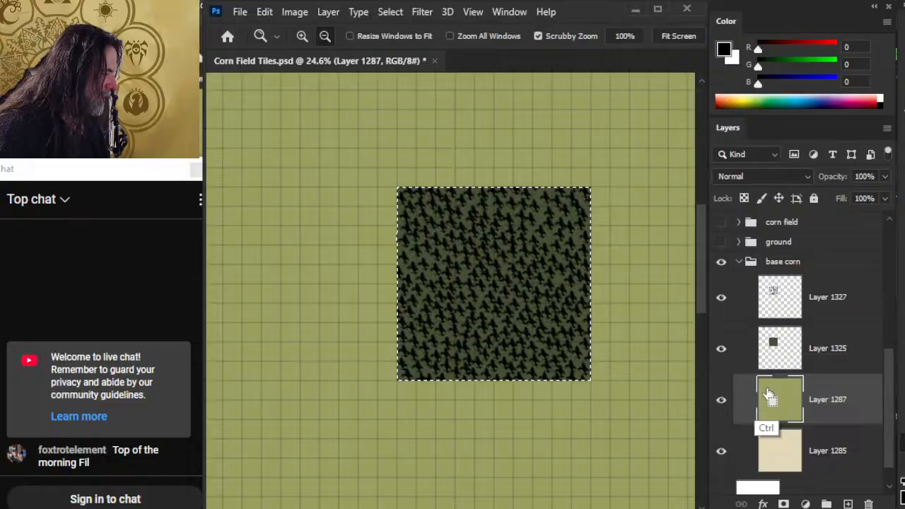
{"action": "left_click", "coordinate": [841, 453]}
{"action": "key", "text": "ctrl+shift+j"}
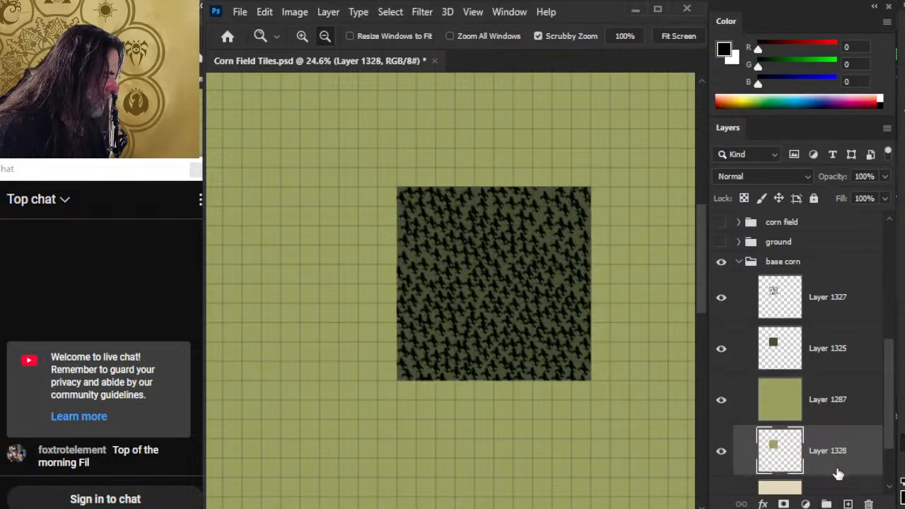
Step: Try to delete Layer 1287 and replace Layer 1285 with a copy of only its square area
{"action": "left_click", "coordinate": [835, 411]}
{"action": "key", "text": "Delete"}
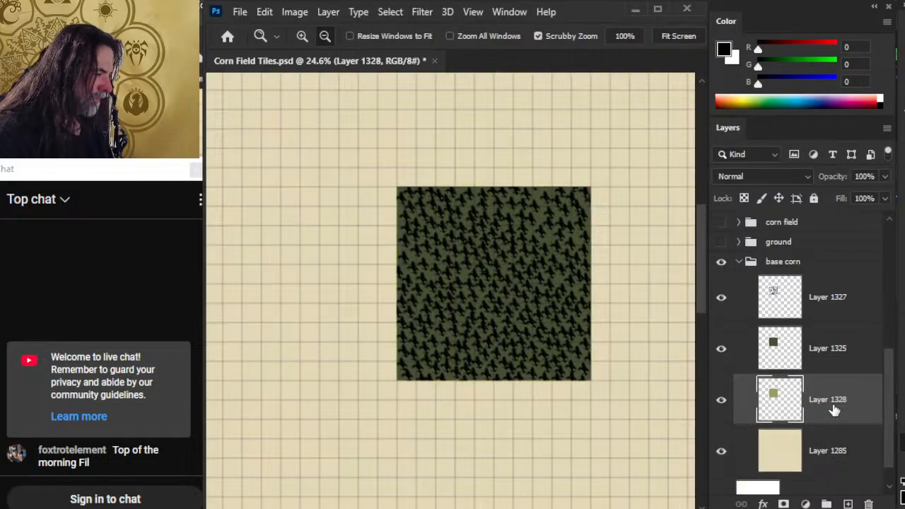
{"action": "scroll", "coordinate": [876, 389], "scroll_direction": "down", "scroll_amount": 1}
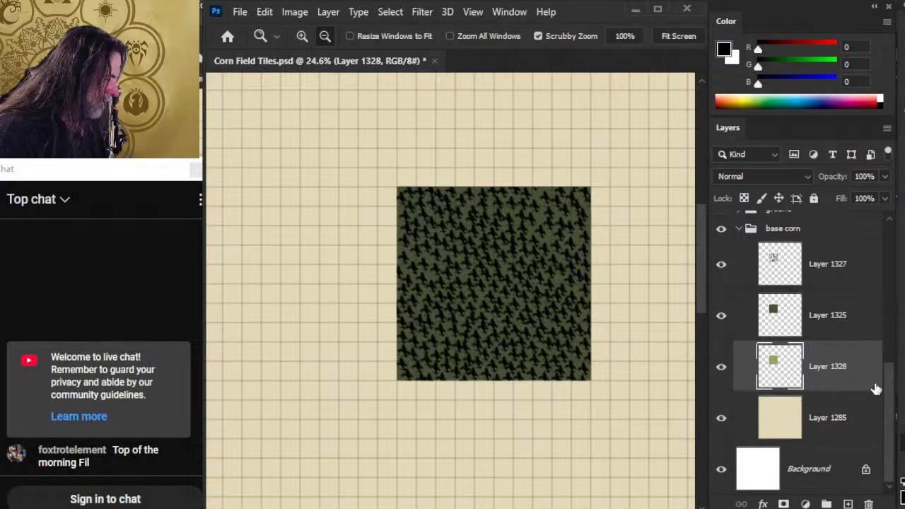
{"action": "left_click", "coordinate": [824, 430]}
{"action": "left_click", "coordinate": [774, 362], "text": "ctrl"}
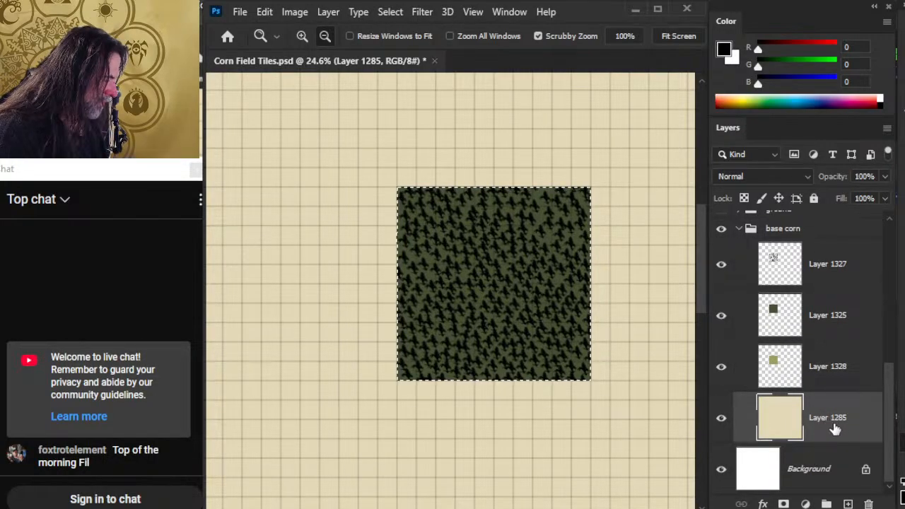
{"action": "key", "text": "ctrl+j"}
{"action": "left_click", "coordinate": [833, 473]}
{"action": "key", "text": "Delete"}
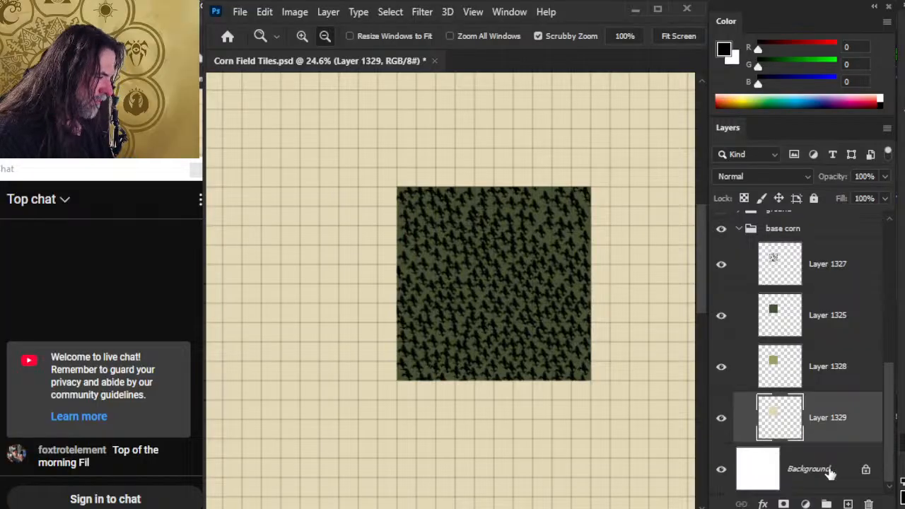
Step: Undo the deletion of the full-size ground layers and the square copy made from Layer 1285
{"action": "left_click_drag", "start_coordinate": [640, 378], "coordinate": [535, 376]}
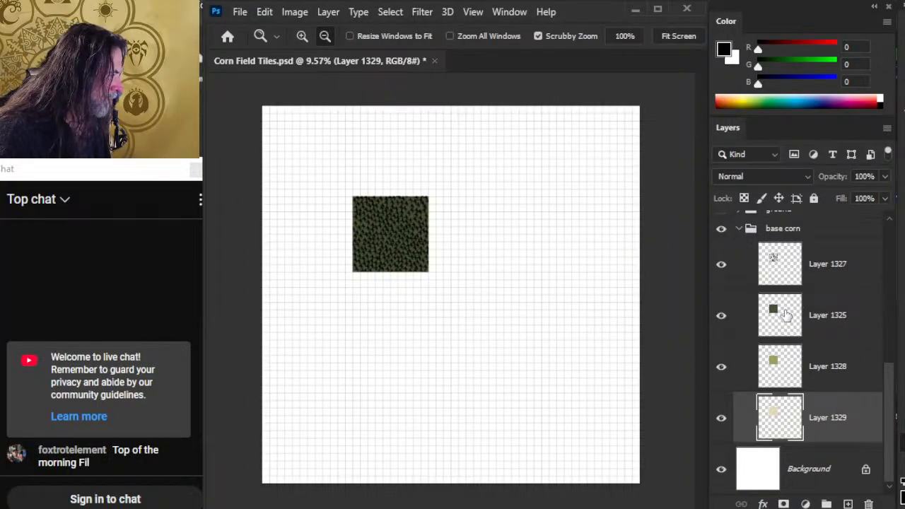
{"action": "left_click", "coordinate": [740, 229]}
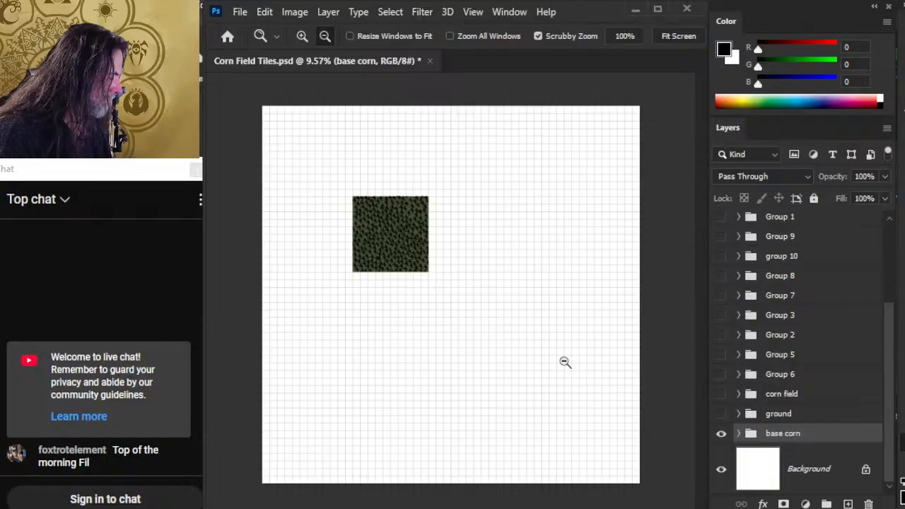
{"action": "key", "text": "ctrl+z"}
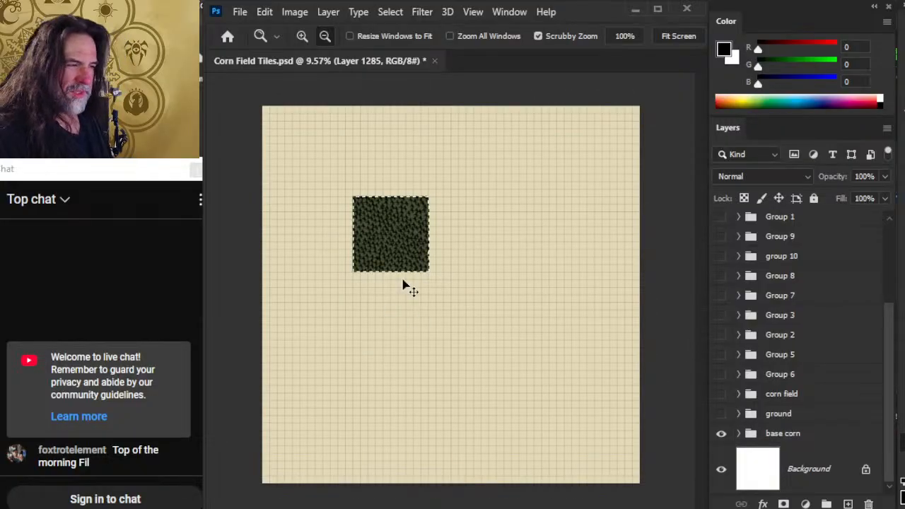
{"action": "key", "text": "ctrl+z"}
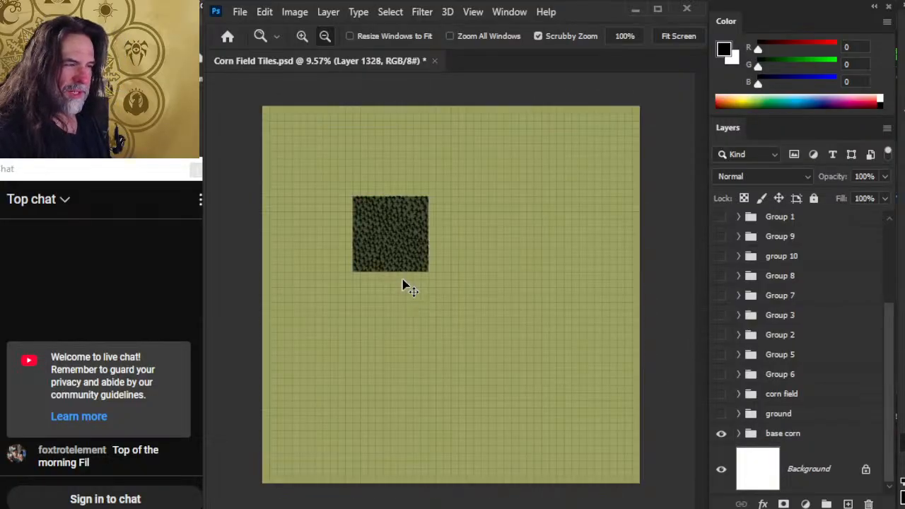
Step: Place Layer 1328 directly beneath Layer 1325 and move Layers 1287 and 1285 out of the base corn group
{"action": "left_click", "coordinate": [739, 435]}
{"action": "left_click_drag", "start_coordinate": [888, 360], "coordinate": [864, 449]}
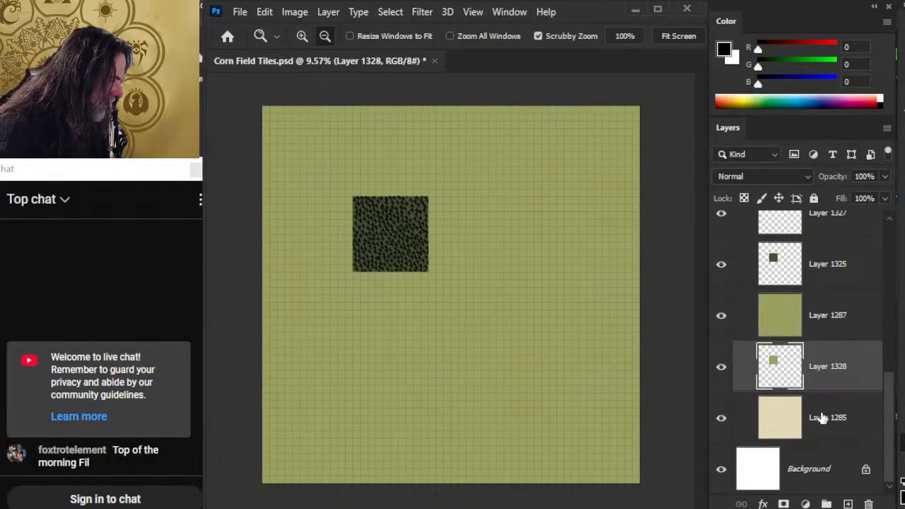
{"action": "left_click_drag", "start_coordinate": [822, 374], "coordinate": [832, 295]}
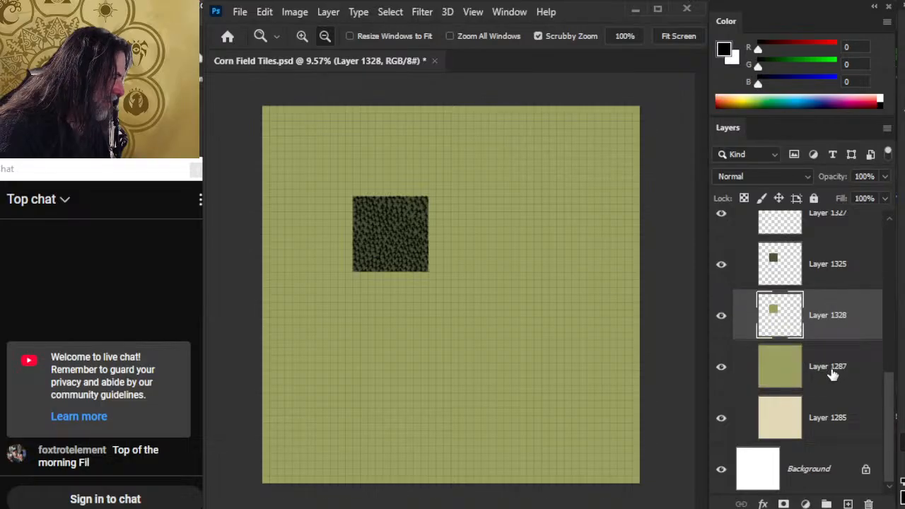
{"action": "left_click_drag", "start_coordinate": [824, 420], "coordinate": [834, 402]}
{"action": "left_click", "coordinate": [824, 432]}
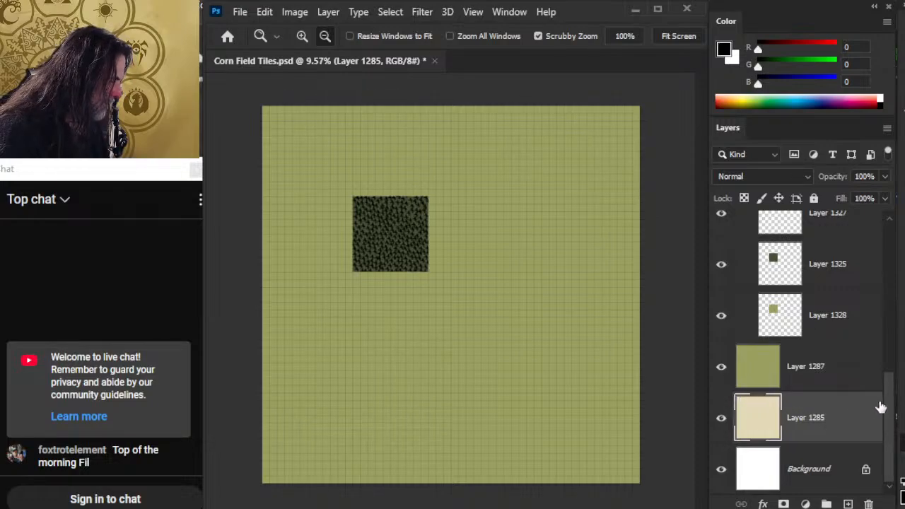
{"action": "scroll", "coordinate": [882, 409], "scroll_direction": "up", "scroll_amount": 3}
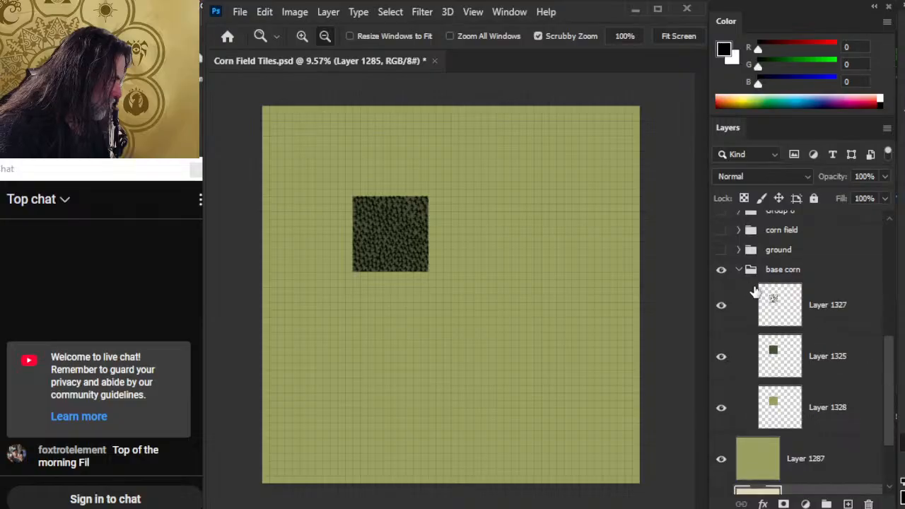
{"action": "left_click", "coordinate": [835, 414]}
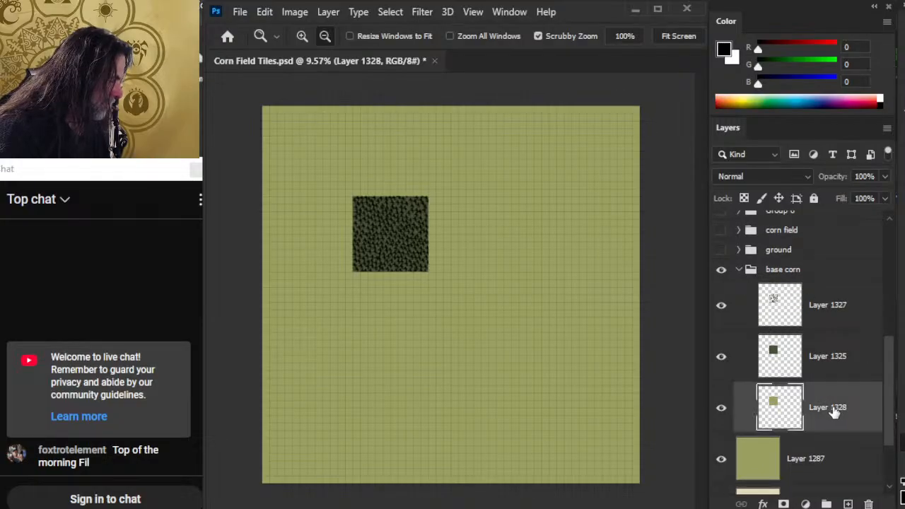
Step: Duplicate the base corn group and place the copy flush against the original tile's right edge
{"action": "left_click", "coordinate": [739, 270]}
{"action": "key", "text": "v"}
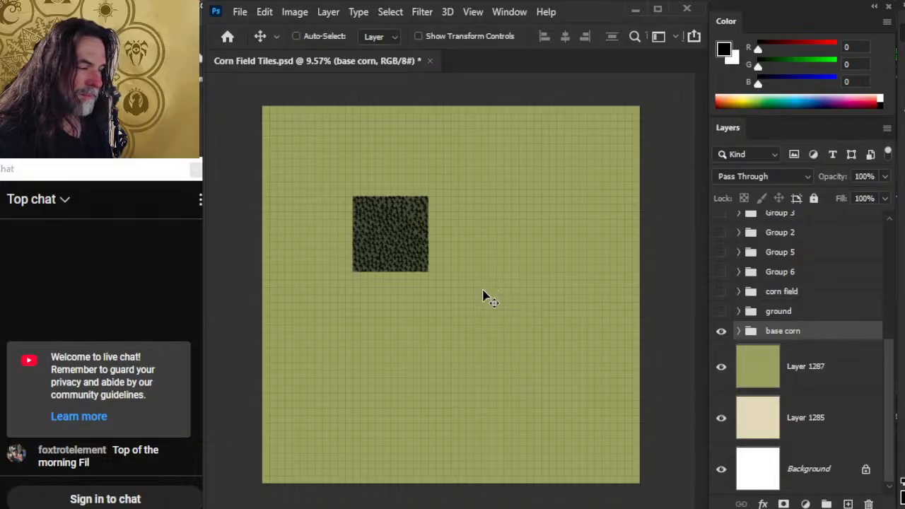
{"action": "right_click", "coordinate": [817, 342]}
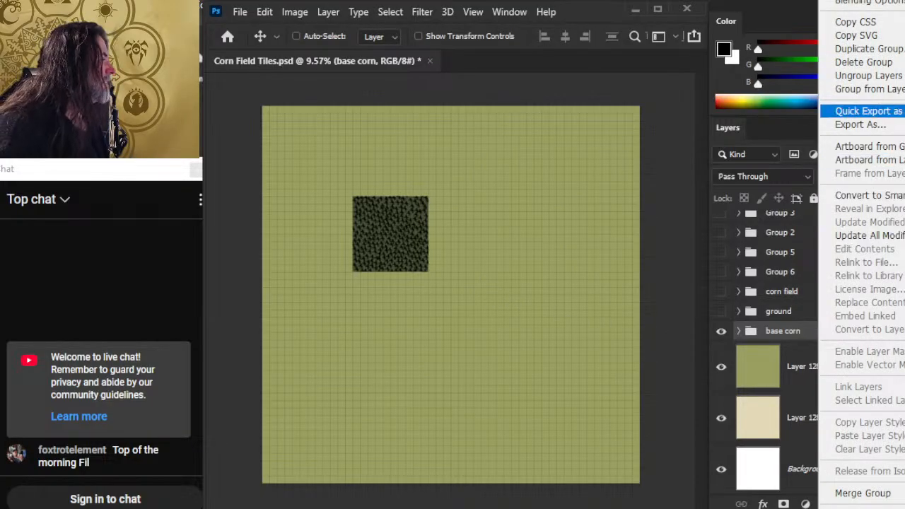
{"action": "left_click", "coordinate": [869, 49]}
{"action": "key", "text": "Return"}
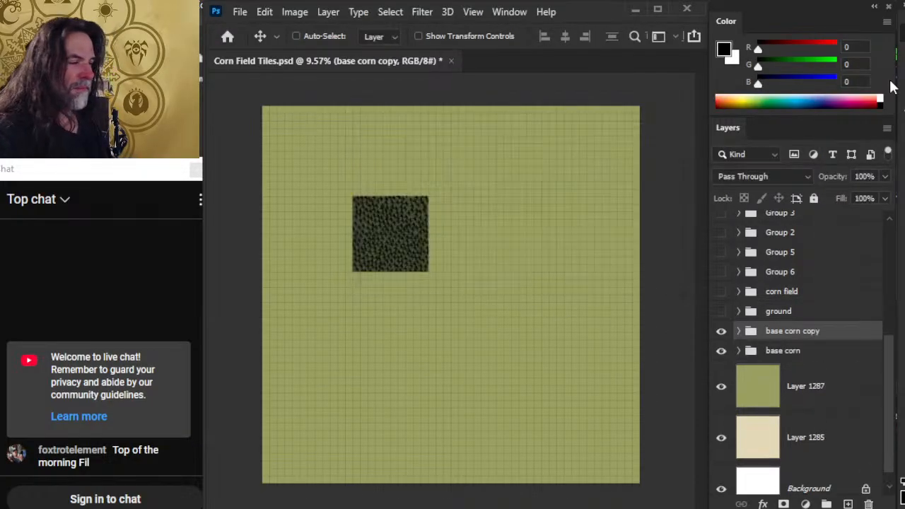
{"action": "left_click_drag", "start_coordinate": [430, 249], "coordinate": [504, 267]}
Step: Examine the seam between the two adjacent corn tiles for gaps and mismatched plants
{"action": "key", "text": "alt+space"}
{"action": "left_click_drag", "start_coordinate": [422, 209], "coordinate": [500, 227]}
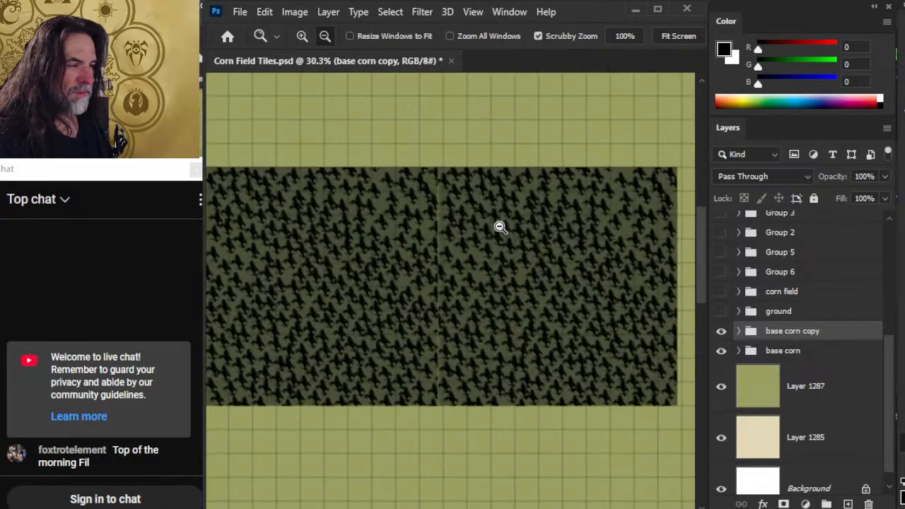
{"action": "mouse_move", "coordinate": [505, 301]}
{"action": "left_mouse_down"}
{"action": "mouse_move", "coordinate": [520, 296]}
{"action": "mouse_move", "coordinate": [506, 301]}
{"action": "left_mouse_up"}
{"action": "left_click_drag", "start_coordinate": [449, 423], "coordinate": [512, 405]}
{"action": "key", "text": "alt+space"}
{"action": "left_click_drag", "start_coordinate": [529, 272], "coordinate": [561, 291]}
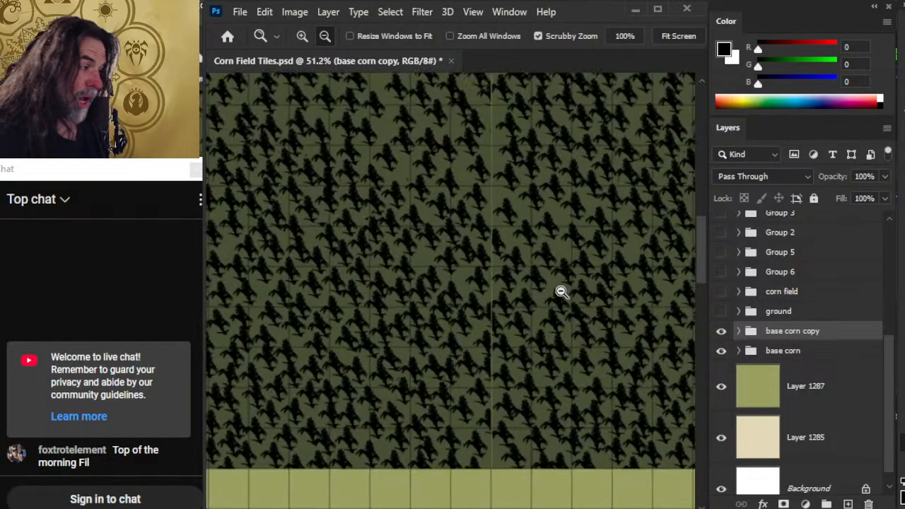
{"action": "left_click_drag", "start_coordinate": [543, 359], "coordinate": [508, 360]}
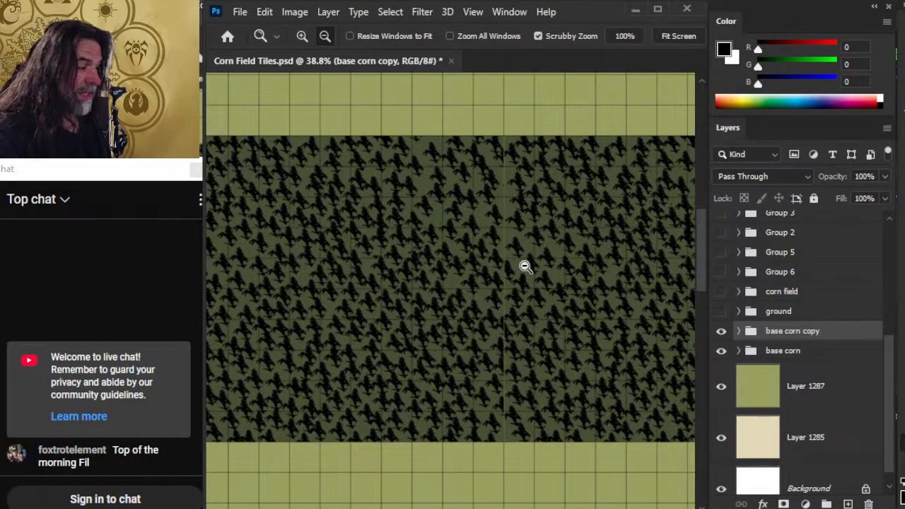
{"action": "left_click_drag", "start_coordinate": [525, 267], "coordinate": [548, 297]}
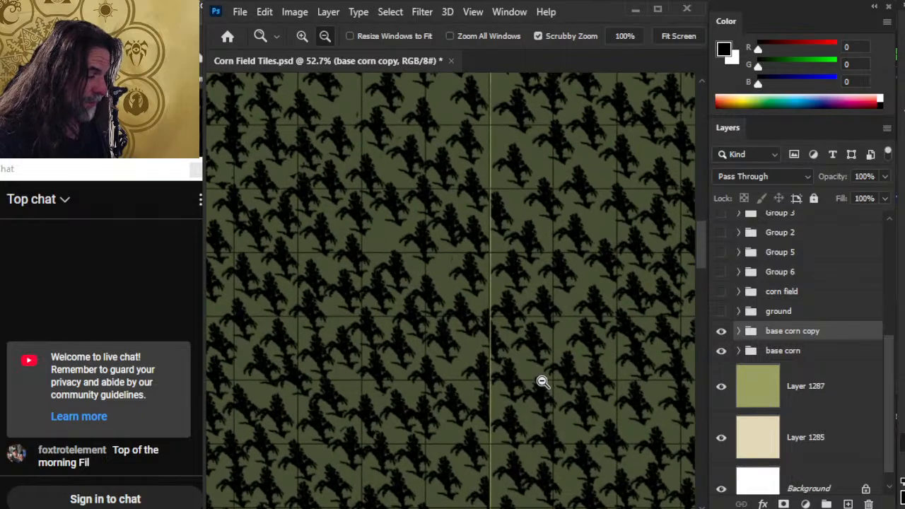
{"action": "left_click_drag", "start_coordinate": [542, 382], "coordinate": [531, 376]}
{"action": "key", "text": "v"}
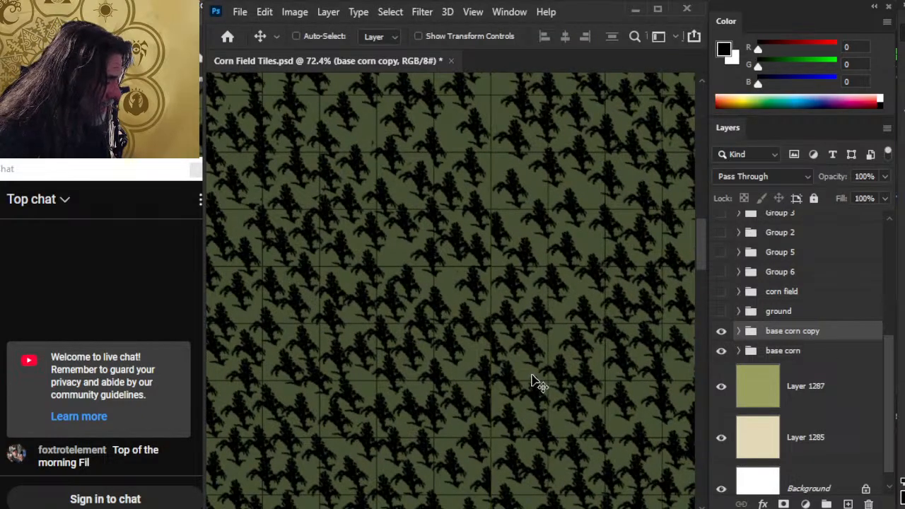
{"action": "key", "text": "z"}
{"action": "left_click_drag", "start_coordinate": [451, 364], "coordinate": [436, 374]}
{"action": "left_click_drag", "start_coordinate": [485, 453], "coordinate": [464, 314]}
{"action": "left_click_drag", "start_coordinate": [518, 394], "coordinate": [473, 377]}
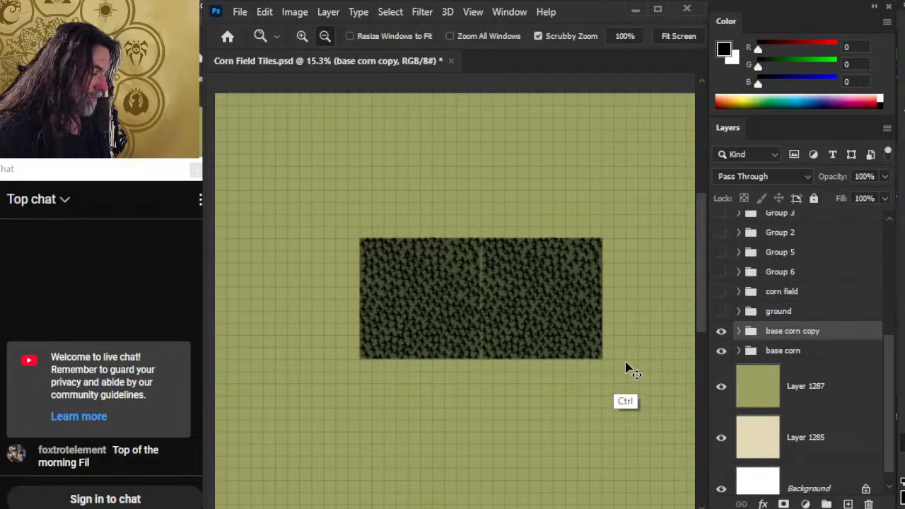
{"action": "key", "text": "ctrl+shift+v"}
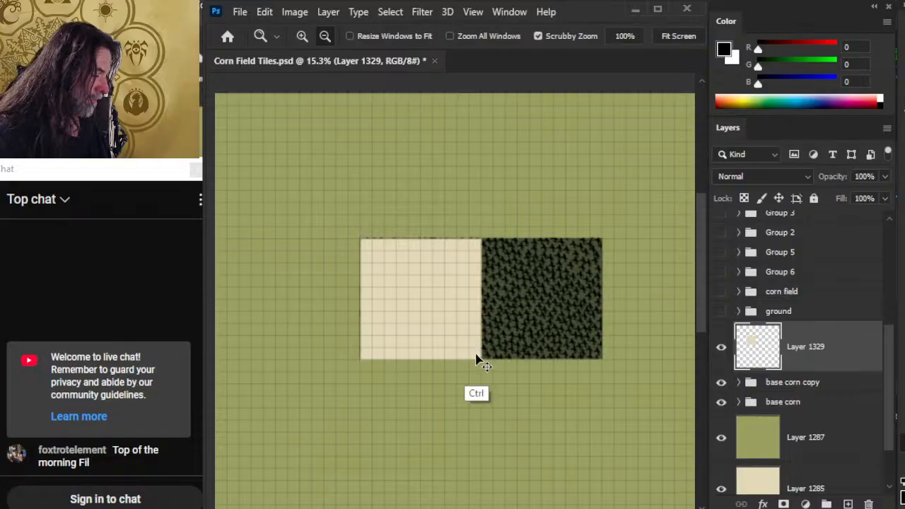
{"action": "key", "text": "ctrl+z"}
{"action": "key", "text": "ctrl+v"}
{"action": "key", "text": "ctrl+z"}
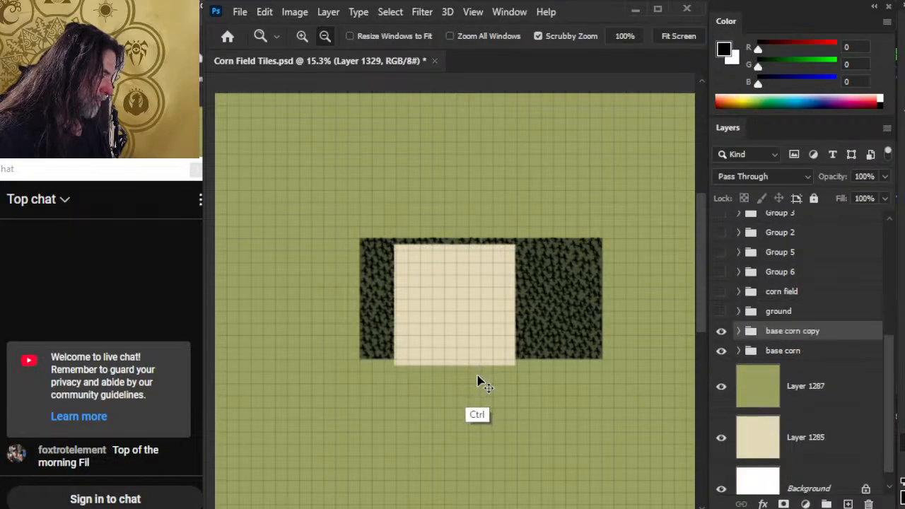
Step: Duplicate the base corn group and place the copy flush below the original tile
{"action": "right_click", "coordinate": [789, 354]}
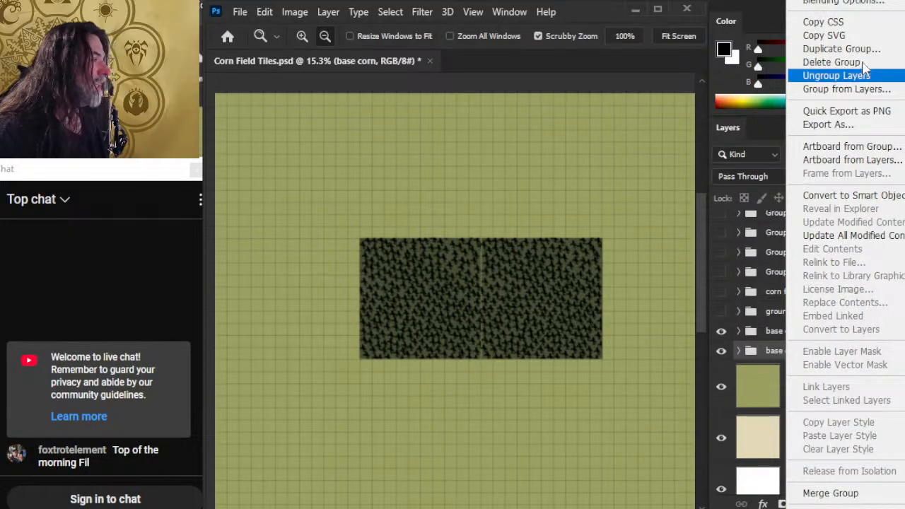
{"action": "left_click", "coordinate": [828, 49]}
{"action": "key", "text": "Return"}
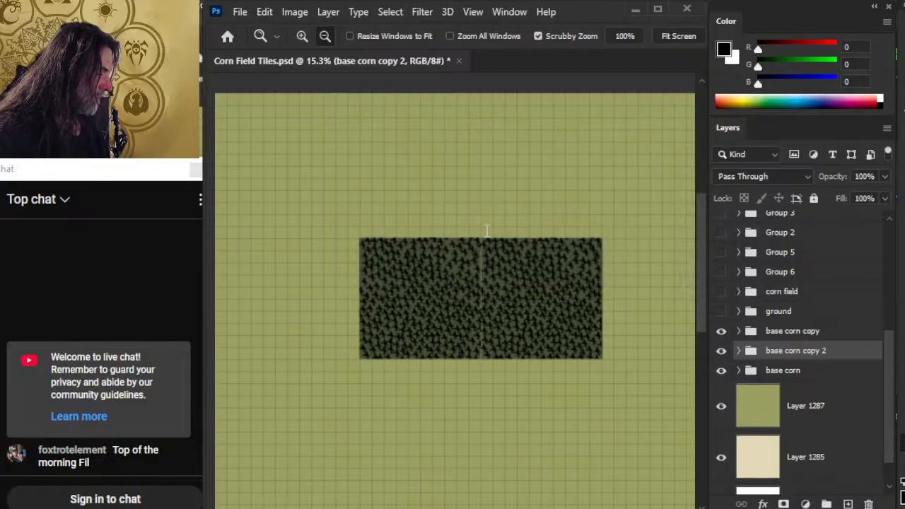
{"action": "key", "text": "v"}
{"action": "left_click_drag", "start_coordinate": [521, 299], "coordinate": [526, 418]}
{"action": "key", "text": "z"}
{"action": "left_click_drag", "start_coordinate": [434, 412], "coordinate": [479, 392]}
{"action": "key", "text": "v"}
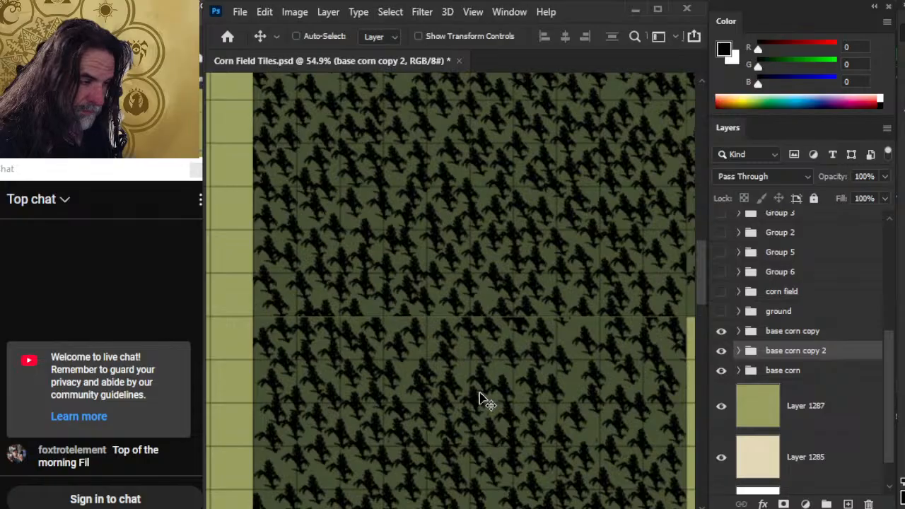
{"action": "key", "text": "Down"}
{"action": "key", "text": "Up"}
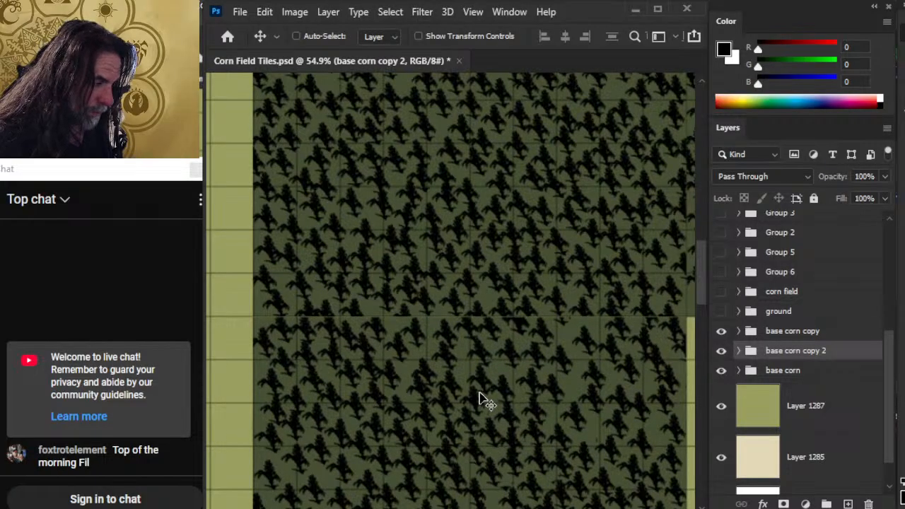
Step: Examine the horizontal seam between the original tile and the copy below it for gaps and cut-off plants
{"action": "key", "text": "alt+space"}
{"action": "left_click_drag", "start_coordinate": [527, 355], "coordinate": [520, 430]}
{"action": "left_click_drag", "start_coordinate": [556, 403], "coordinate": [532, 360]}
{"action": "key", "text": "alt+space"}
{"action": "left_click_drag", "start_coordinate": [602, 404], "coordinate": [518, 344]}
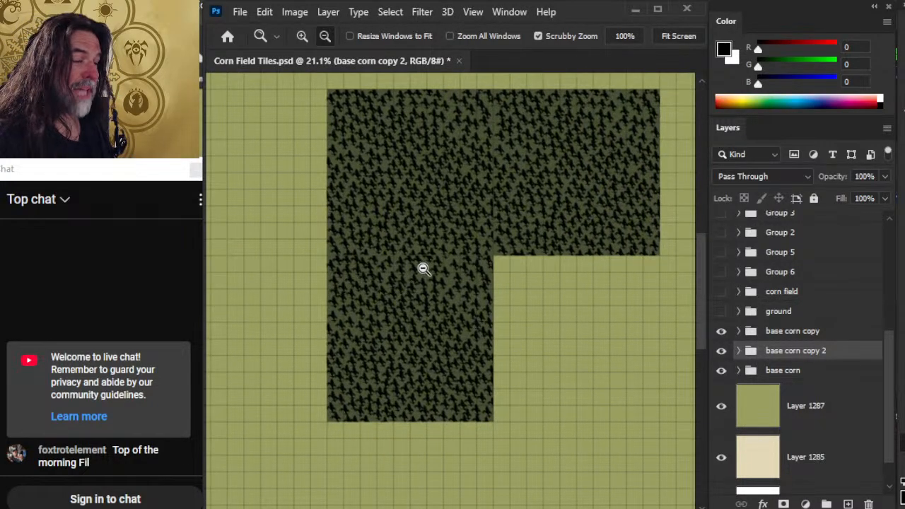
{"action": "left_click_drag", "start_coordinate": [405, 266], "coordinate": [426, 333]}
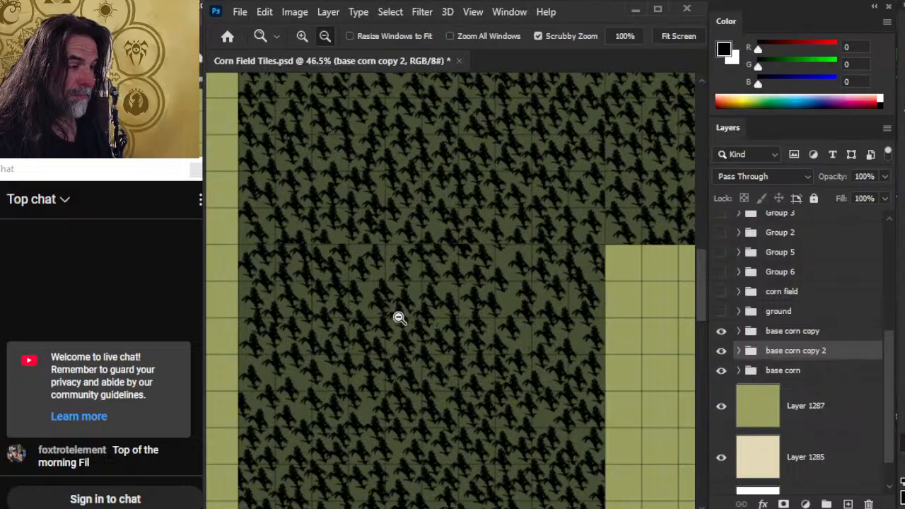
{"action": "left_click_drag", "start_coordinate": [416, 316], "coordinate": [360, 303]}
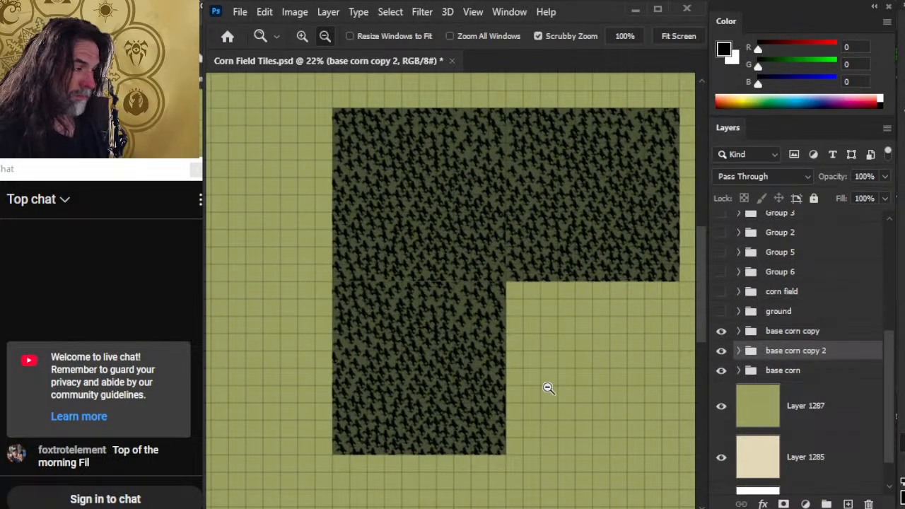
{"action": "left_click_drag", "start_coordinate": [515, 301], "coordinate": [548, 312]}
{"action": "left_click_drag", "start_coordinate": [401, 362], "coordinate": [343, 370]}
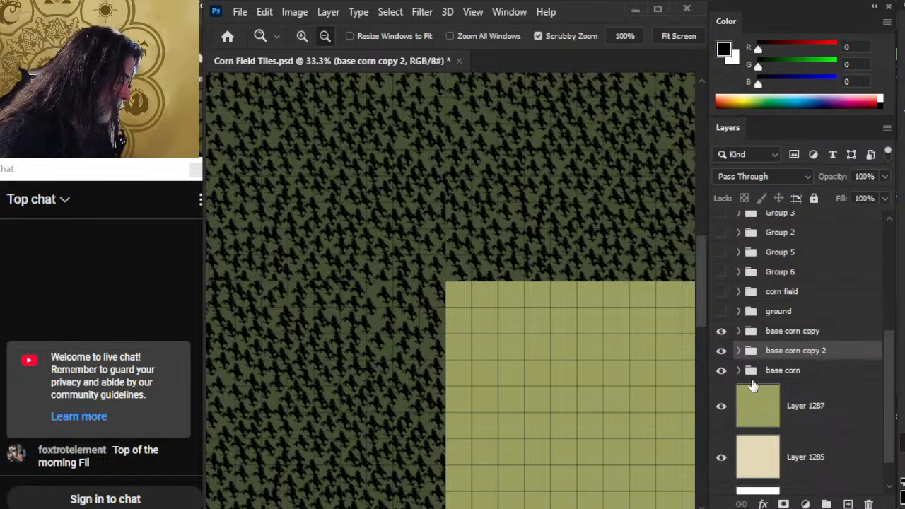
Step: Duplicate the base corn copy group and place the new tile flush below it to complete a two-by-two block
{"action": "left_click", "coordinate": [788, 340]}
{"action": "right_click", "coordinate": [798, 315]}
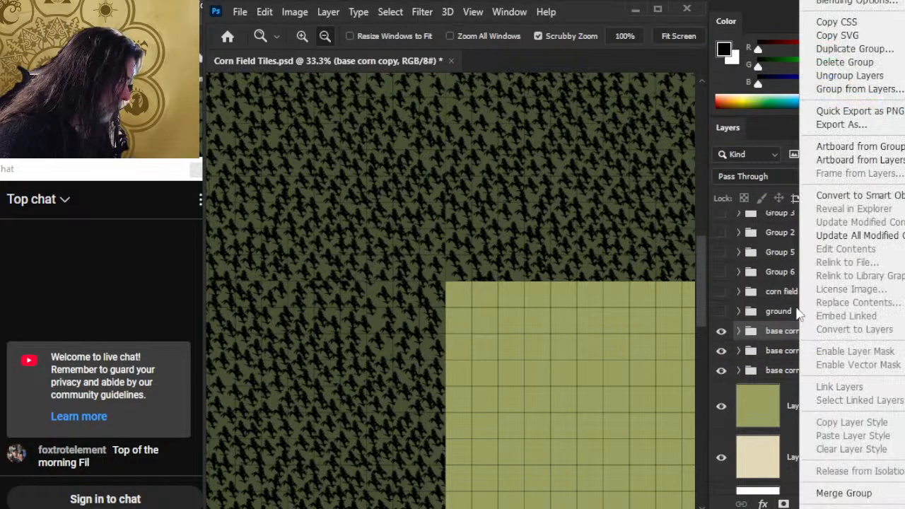
{"action": "left_click", "coordinate": [840, 49]}
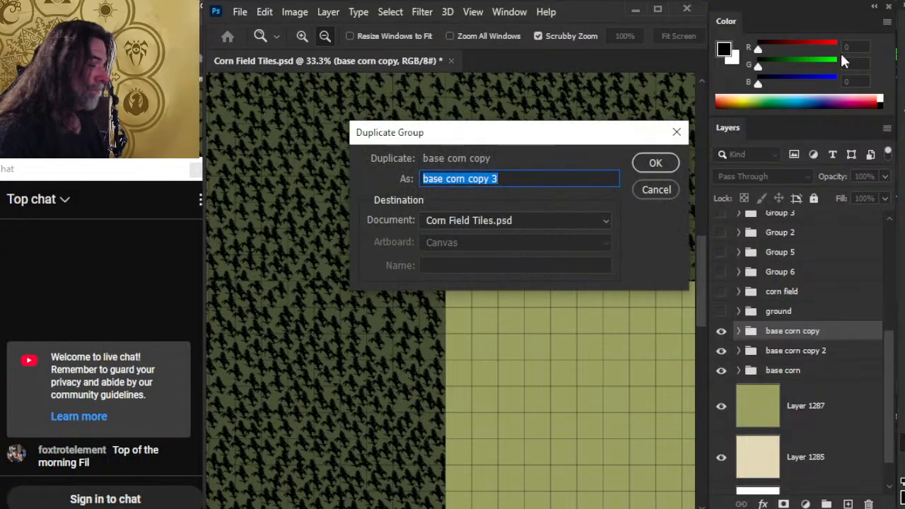
{"action": "key", "text": "Return"}
{"action": "key", "text": "v"}
{"action": "left_click_drag", "start_coordinate": [539, 250], "coordinate": [579, 334]}
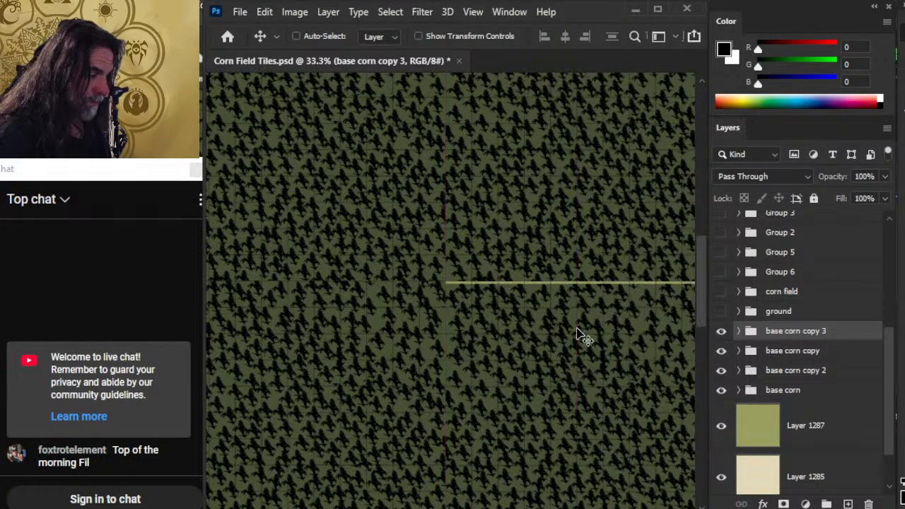
{"action": "key", "text": "shift+Up"}
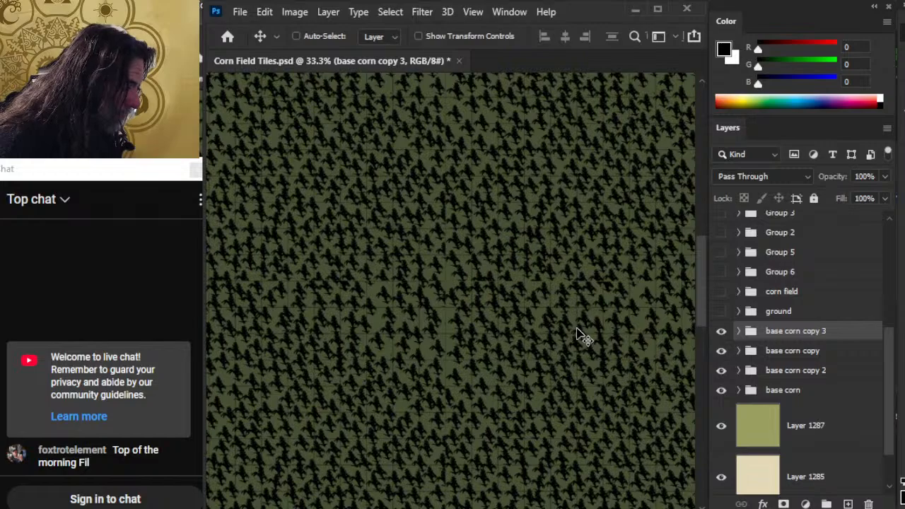
{"action": "key", "text": "Down"}
{"action": "key", "text": "Down"}
{"action": "key", "text": "z"}
{"action": "left_click_drag", "start_coordinate": [479, 347], "coordinate": [429, 339]}
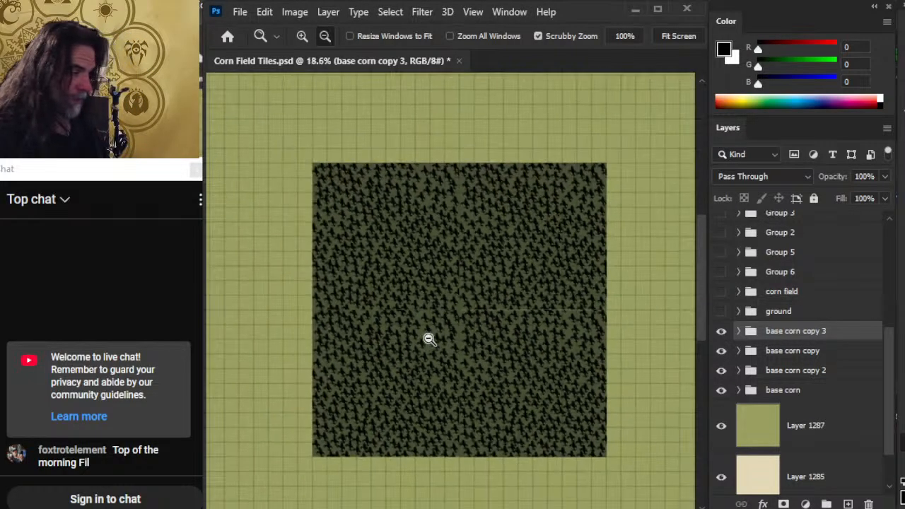
{"action": "key", "text": "v"}
{"action": "key", "text": "Up"}
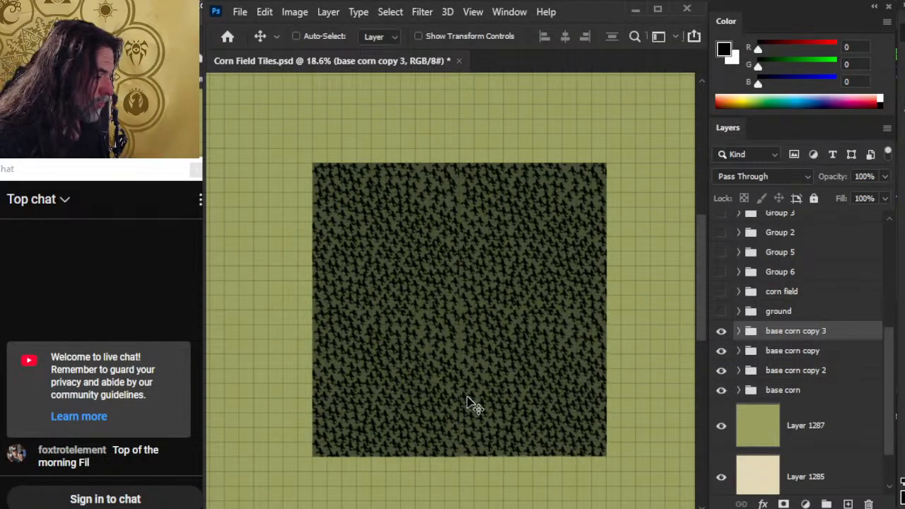
Step: Shift the base corn copy 3 group down slightly to open a narrow gap beneath the upper-right tile
{"action": "key", "text": "z"}
{"action": "left_click_drag", "start_coordinate": [476, 315], "coordinate": [517, 349]}
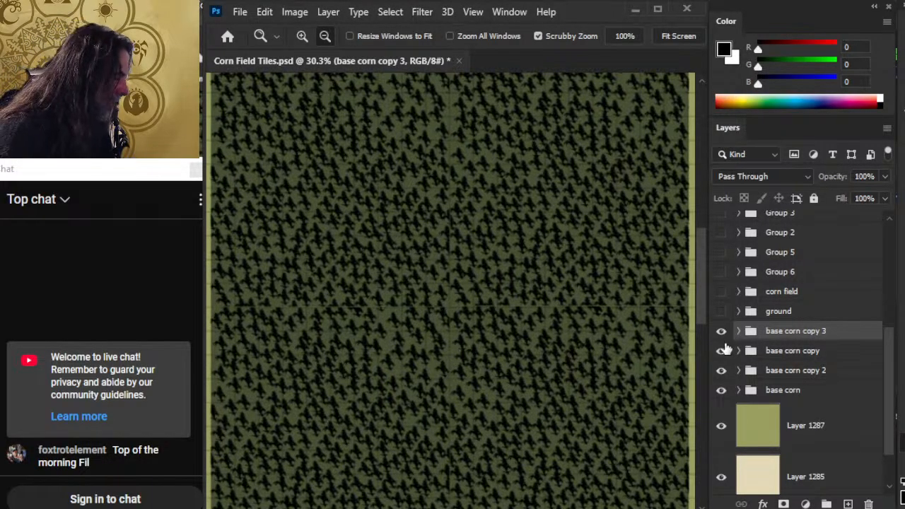
{"action": "key", "text": "v"}
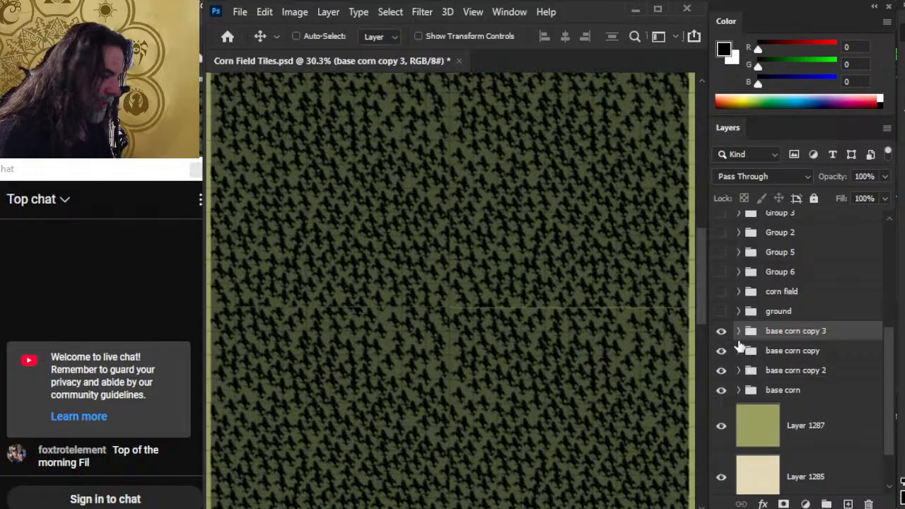
{"action": "key", "text": "shift+Down"}
{"action": "key", "text": "Up"}
{"action": "key", "text": "Up"}
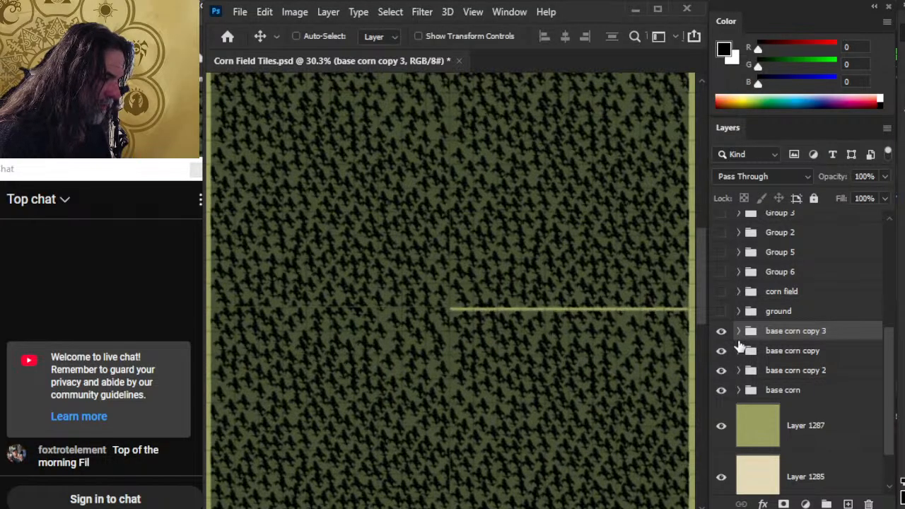
Step: Erase cut-off plants along the lower edge of Layer 1327 in base corn copy, and move base corn copy 3 back up flush
{"action": "left_click", "coordinate": [722, 353]}
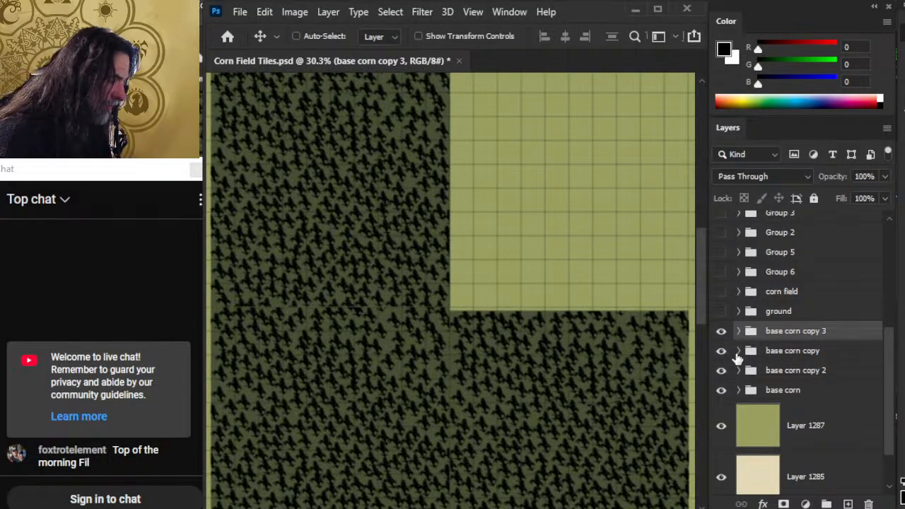
{"action": "left_click", "coordinate": [739, 351]}
{"action": "left_click", "coordinate": [823, 407]}
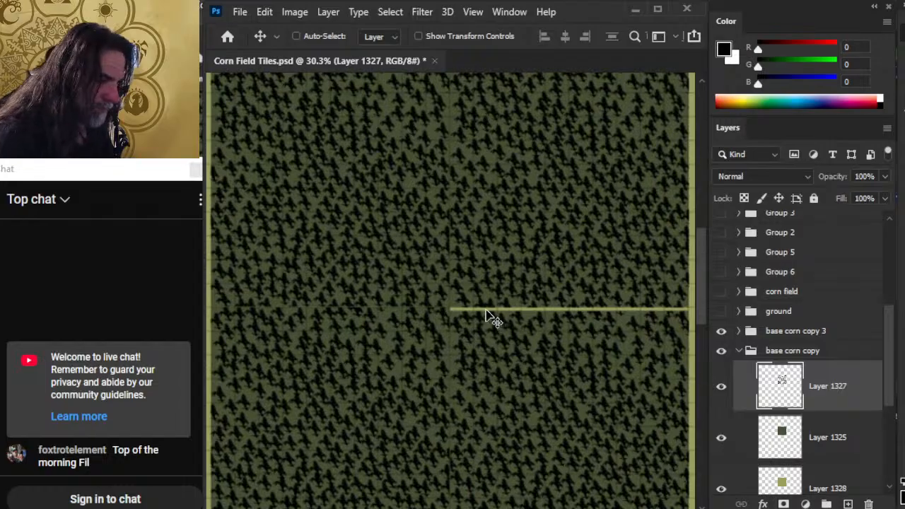
{"action": "key", "text": "e"}
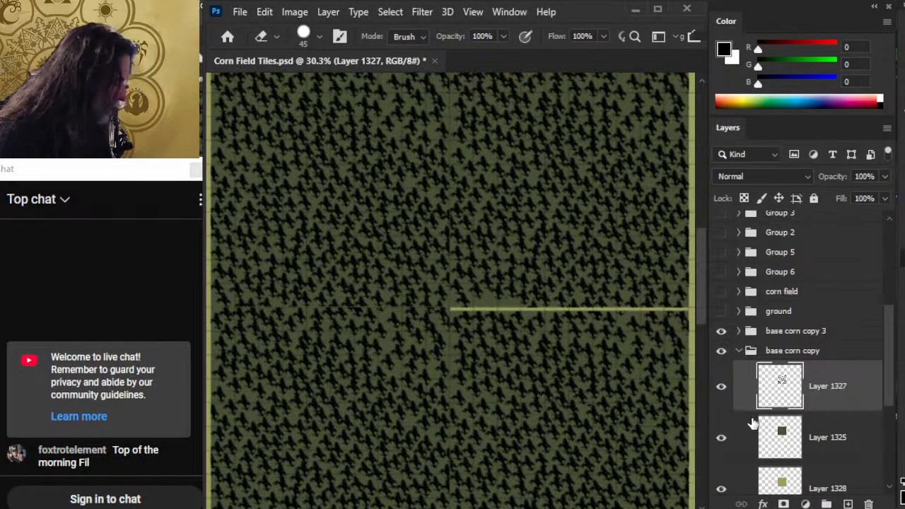
{"action": "left_click", "coordinate": [808, 341]}
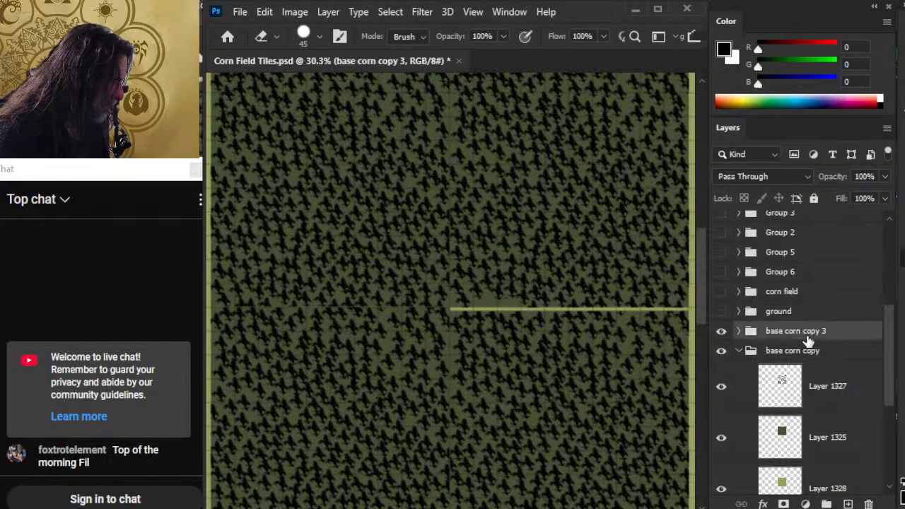
{"action": "key", "text": "v"}
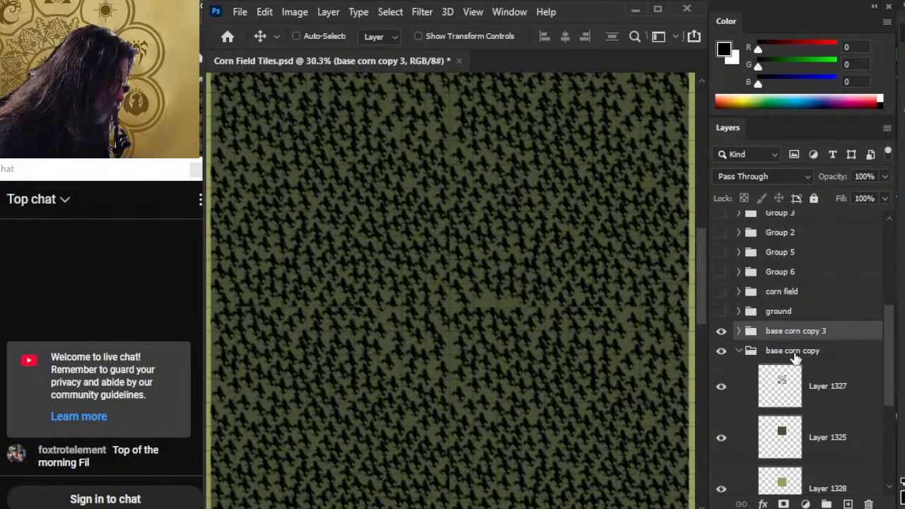
Step: Fill the erased stretch of the upper-right tile's lower edge with corn plants on Layer 1327, using the 60-pixel corn brush
{"action": "left_click", "coordinate": [835, 402]}
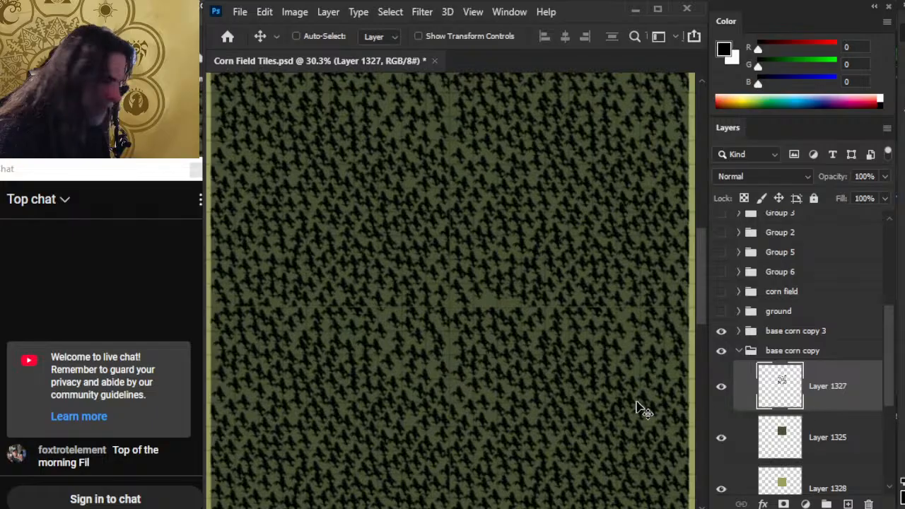
{"action": "left_click", "coordinate": [723, 332]}
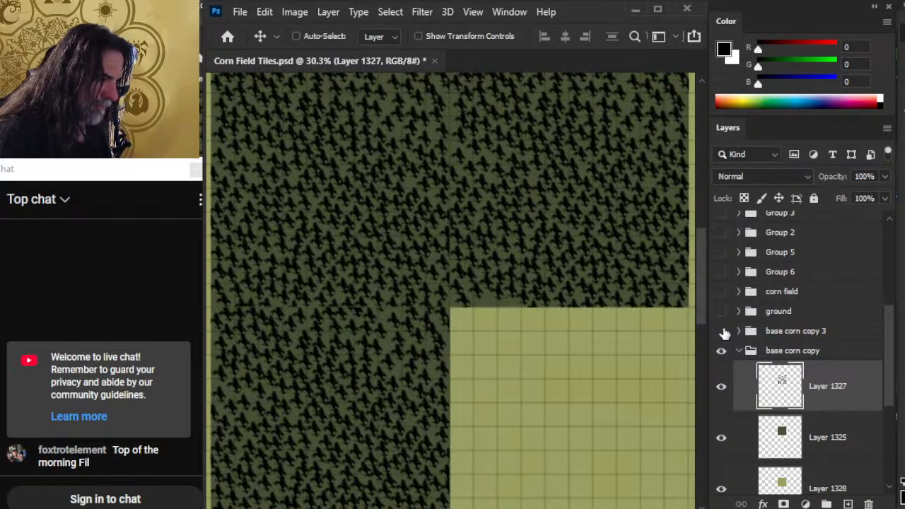
{"action": "key", "text": "b"}
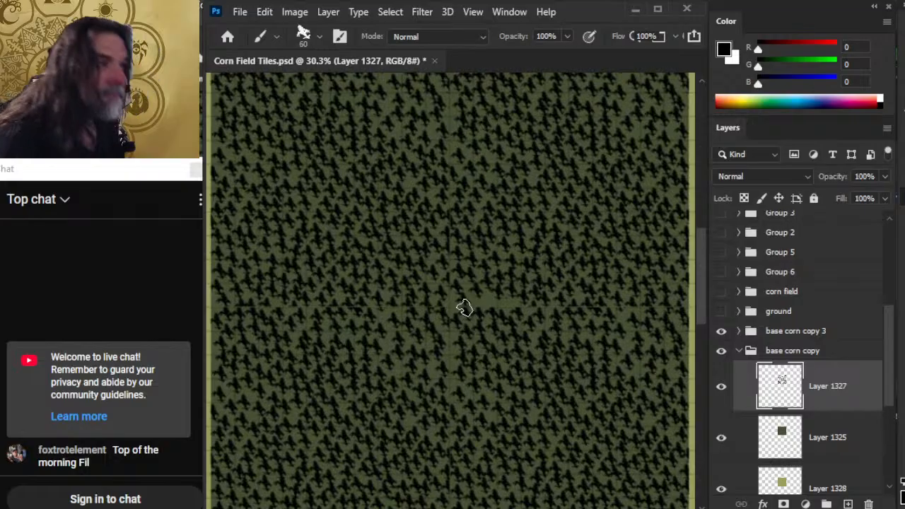
{"action": "key", "text": "alt+space"}
{"action": "left_click_drag", "start_coordinate": [489, 307], "coordinate": [512, 352]}
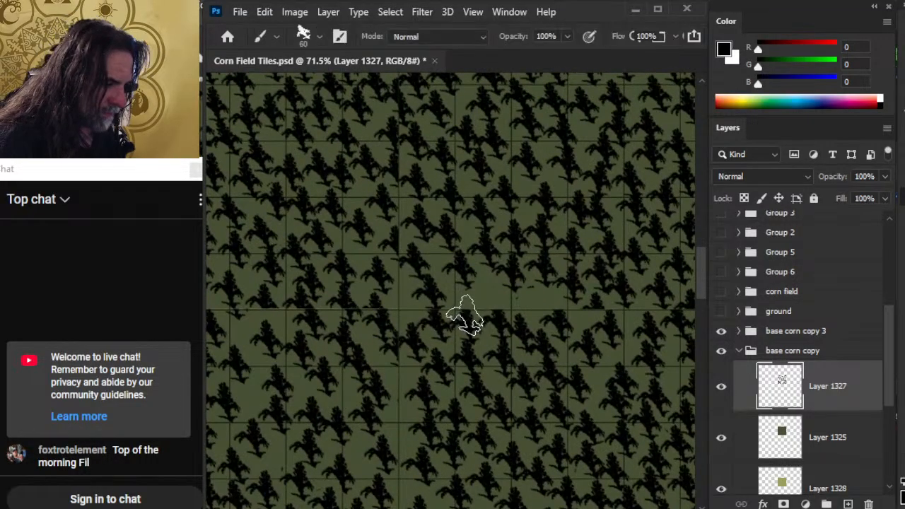
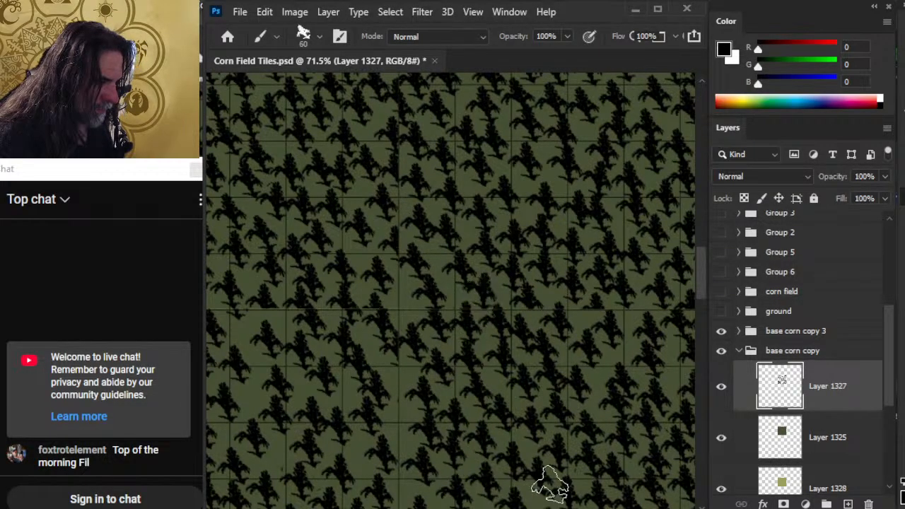
Step: Erase the remaining cut-off plants farther along the horizontal seam on Layer 1327 and patch the gaps with the corn brush
{"action": "mouse_move", "coordinate": [550, 485]}
{"action": "left_mouse_down"}
{"action": "mouse_move", "coordinate": [538, 356]}
{"action": "mouse_move", "coordinate": [498, 340]}
{"action": "mouse_move", "coordinate": [448, 344]}
{"action": "left_mouse_up"}
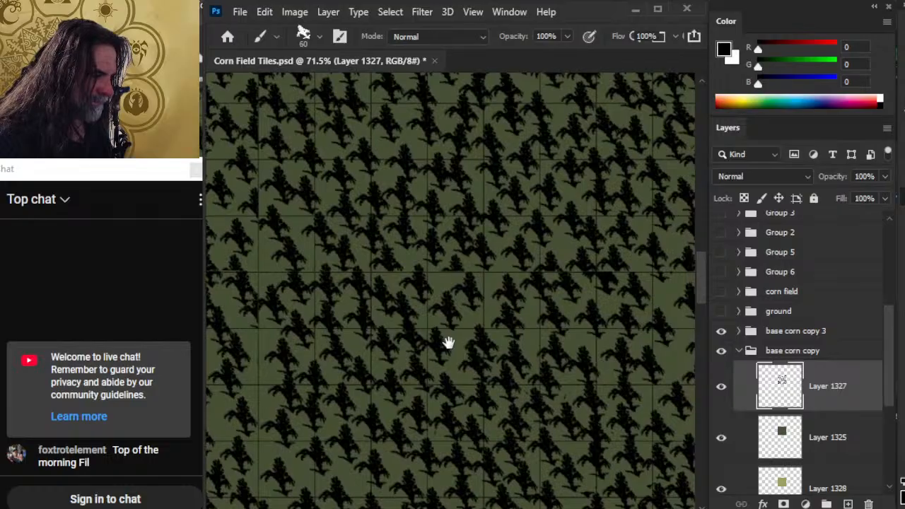
{"action": "key", "text": "e"}
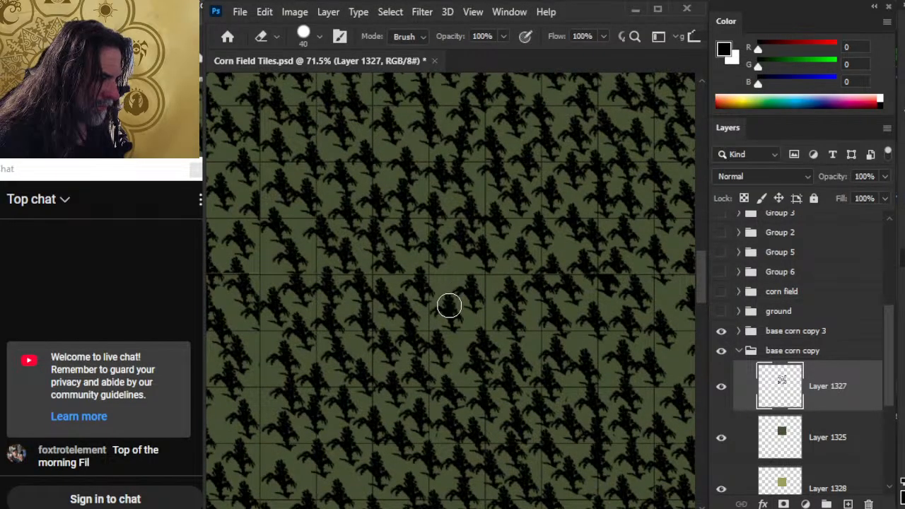
{"action": "left_click_drag", "start_coordinate": [515, 346], "coordinate": [382, 347]}
{"action": "left_click_drag", "start_coordinate": [419, 358], "coordinate": [509, 383]}
{"action": "left_click_drag", "start_coordinate": [562, 421], "coordinate": [539, 425]}
{"action": "left_click_drag", "start_coordinate": [597, 385], "coordinate": [650, 398]}
{"action": "left_click_drag", "start_coordinate": [578, 355], "coordinate": [626, 368]}
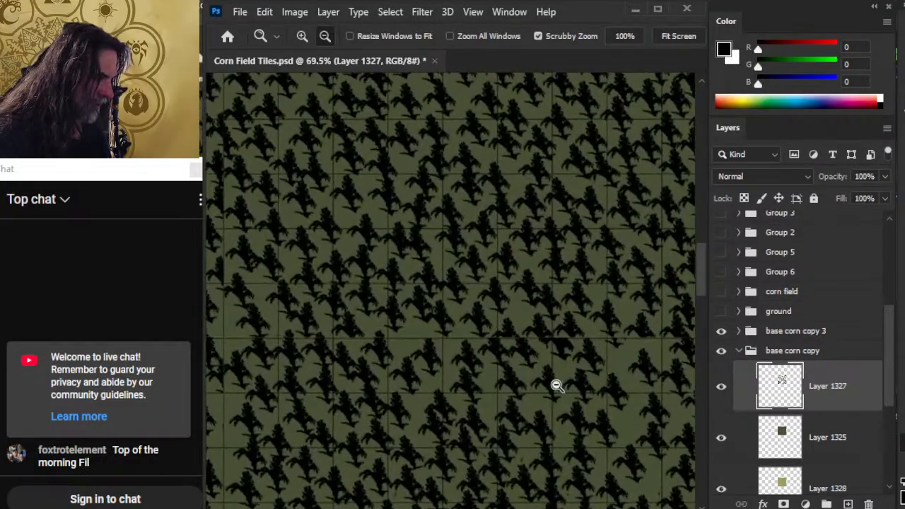
{"action": "left_click_drag", "start_coordinate": [540, 364], "coordinate": [580, 371]}
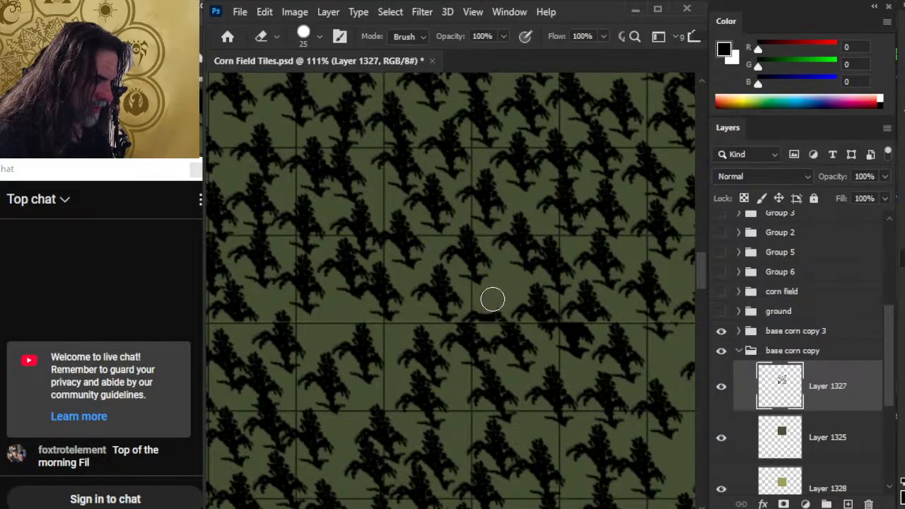
{"action": "key", "text": "b"}
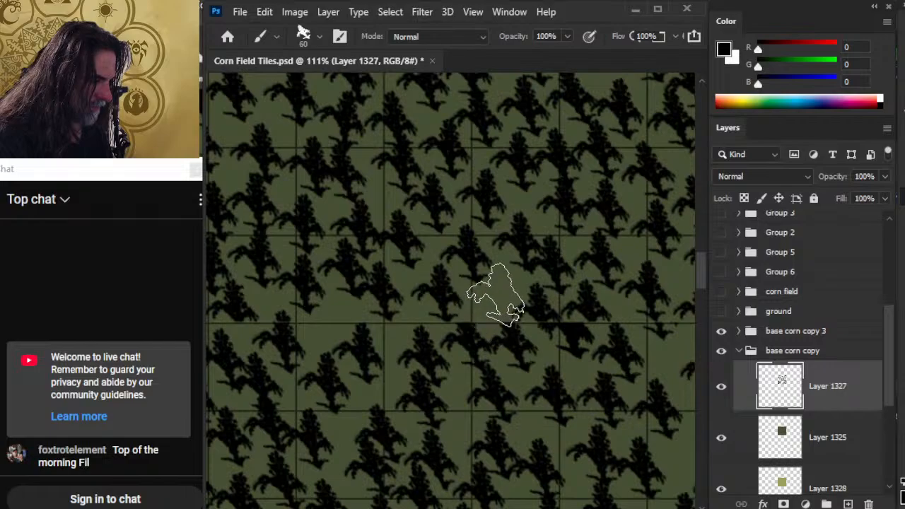
Step: Examine the seams across the whole four-tile block and select the base corn copy group
{"action": "key", "text": "alt+space"}
{"action": "left_click_drag", "start_coordinate": [516, 375], "coordinate": [443, 371]}
{"action": "left_click_drag", "start_coordinate": [467, 433], "coordinate": [418, 429]}
{"action": "left_click_drag", "start_coordinate": [453, 437], "coordinate": [461, 360]}
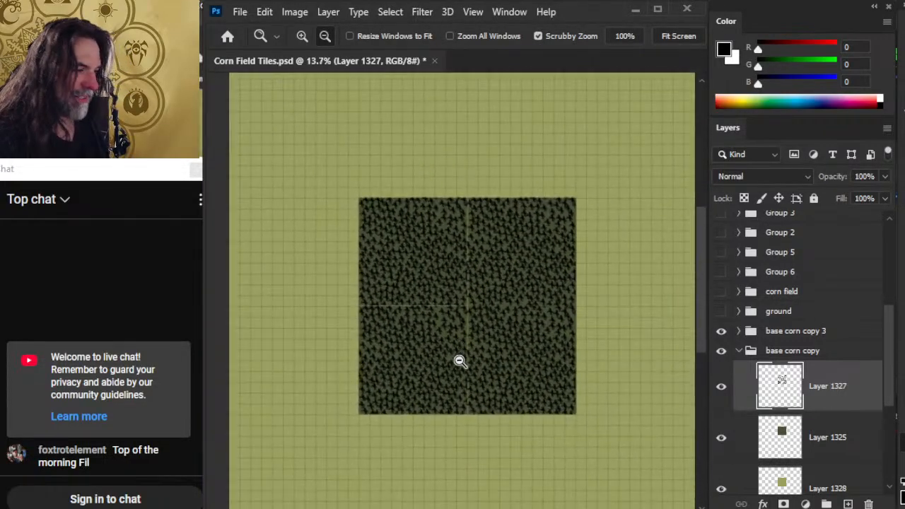
{"action": "left_click_drag", "start_coordinate": [463, 319], "coordinate": [556, 378]}
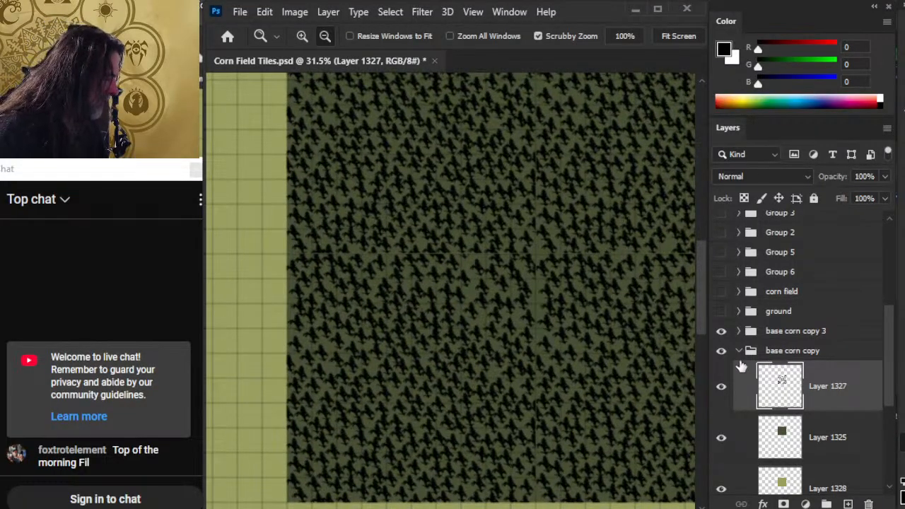
{"action": "left_click", "coordinate": [801, 352]}
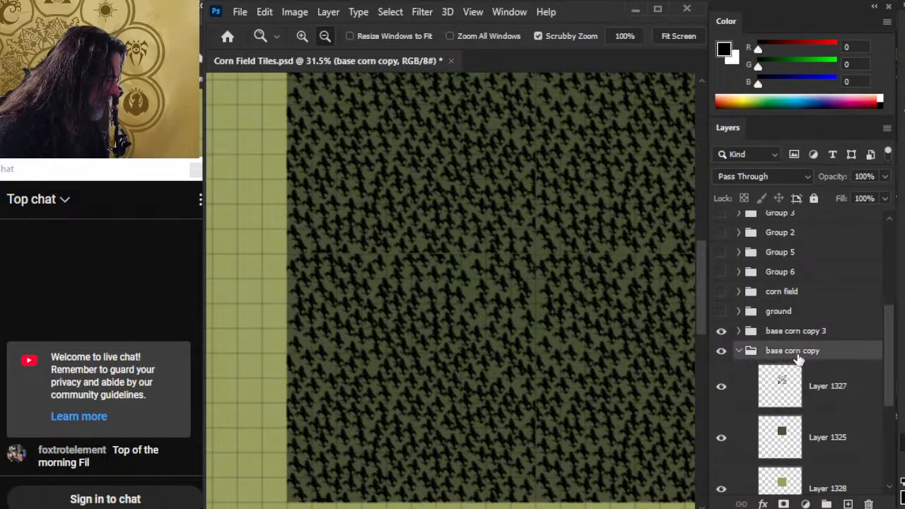
Step: Collapse the base corn copy group, move it above base corn copy 3, and toggle its visibility to identify its tile
{"action": "left_click", "coordinate": [738, 352]}
{"action": "left_click_drag", "start_coordinate": [790, 356], "coordinate": [787, 320]}
{"action": "left_click", "coordinate": [718, 335]}
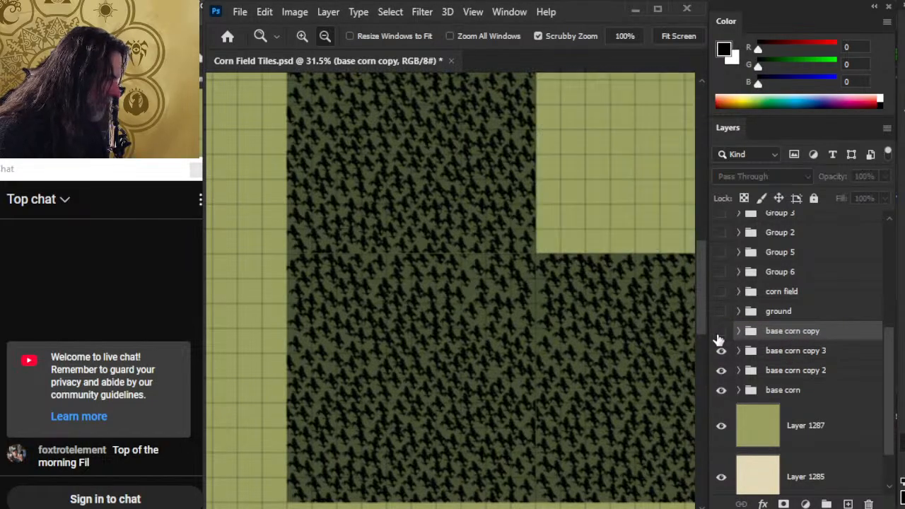
{"action": "left_click", "coordinate": [720, 334]}
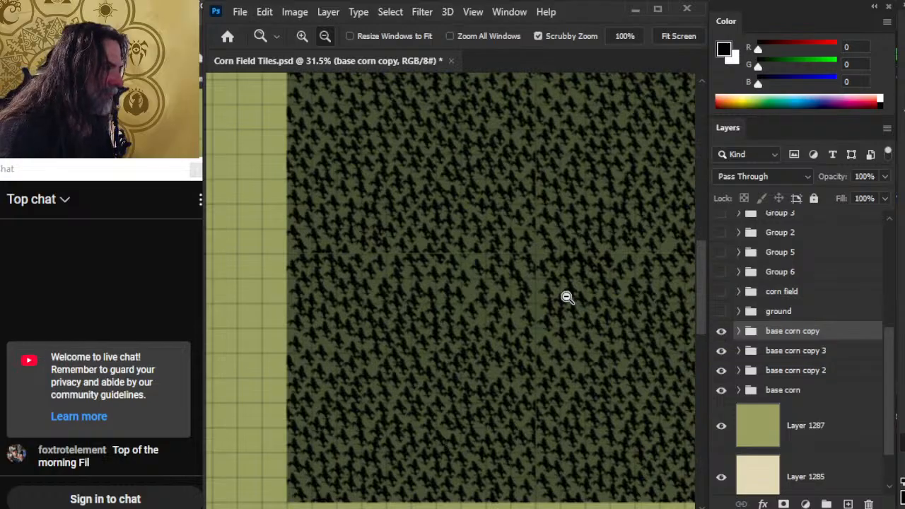
Step: Nudge the base corn copy 3 group up and down in small steps to test its fit along the horizontal seam
{"action": "left_click_drag", "start_coordinate": [658, 328], "coordinate": [498, 333]}
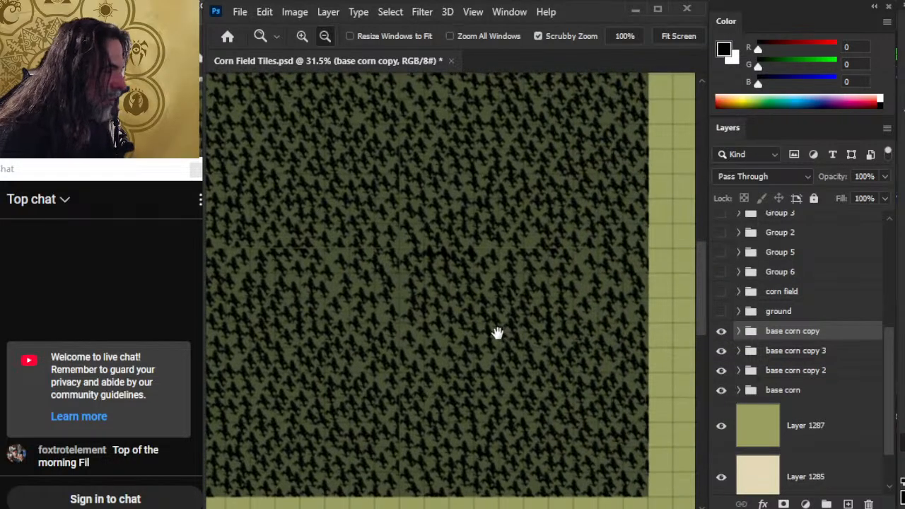
{"action": "left_click", "coordinate": [774, 354]}
{"action": "key", "text": "v"}
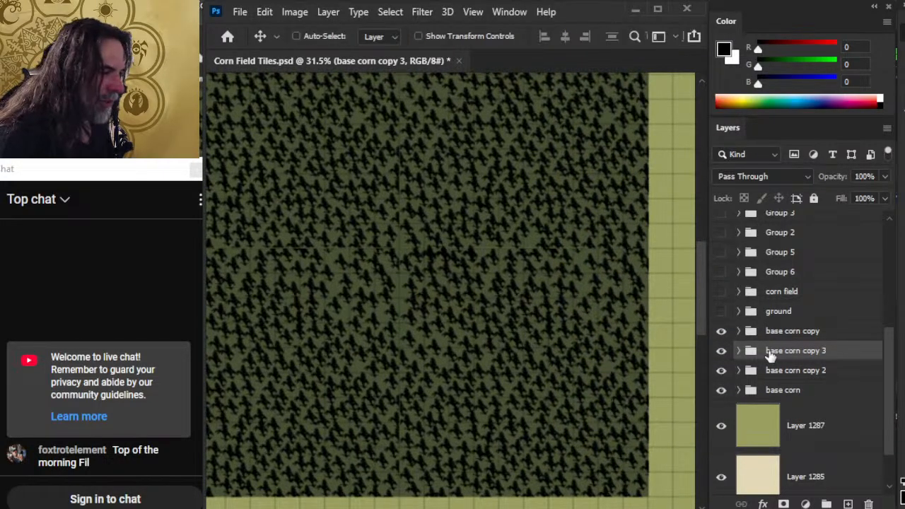
{"action": "key", "text": "Down"}
{"action": "key", "text": "Down"}
{"action": "key", "text": "Down"}
{"action": "key", "text": "Up"}
{"action": "key", "text": "Up"}
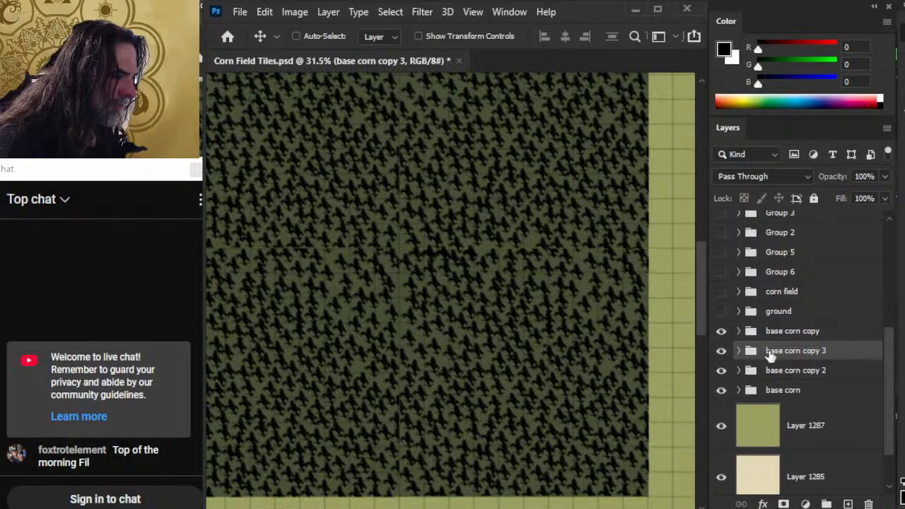
{"action": "key", "text": "Down"}
{"action": "key", "text": "Down"}
{"action": "key", "text": "Up"}
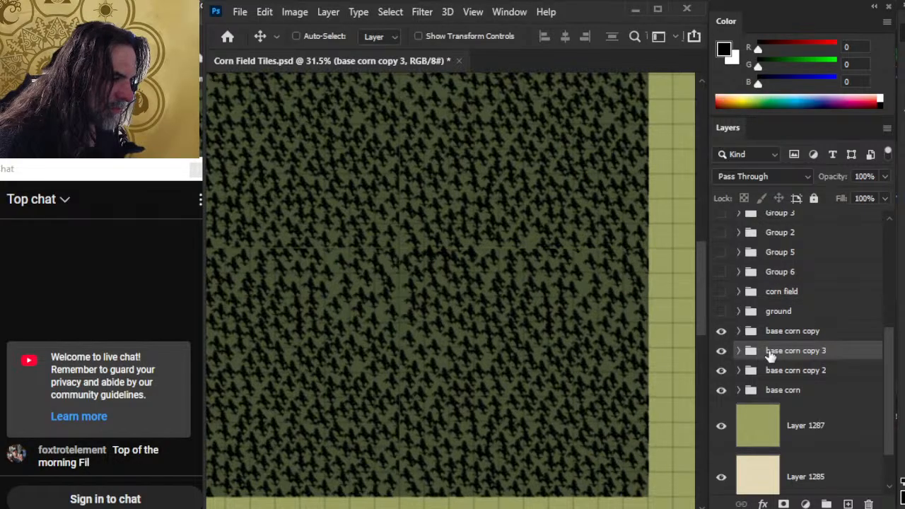
Step: Check which tile the base corn group holds and rename the base corn copy group as corn field
{"action": "left_click_drag", "start_coordinate": [435, 334], "coordinate": [580, 328]}
{"action": "left_click_drag", "start_coordinate": [637, 358], "coordinate": [520, 346]}
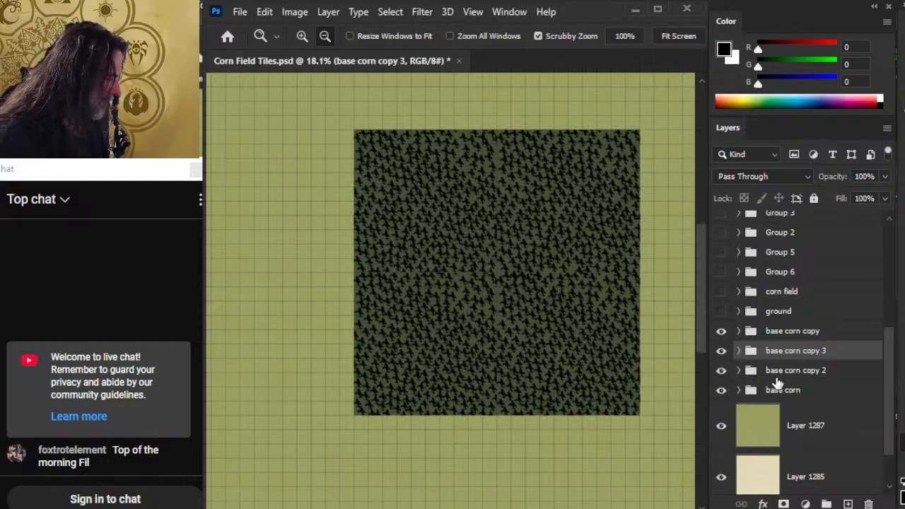
{"action": "left_click", "coordinate": [721, 393]}
{"action": "left_click", "coordinate": [722, 391]}
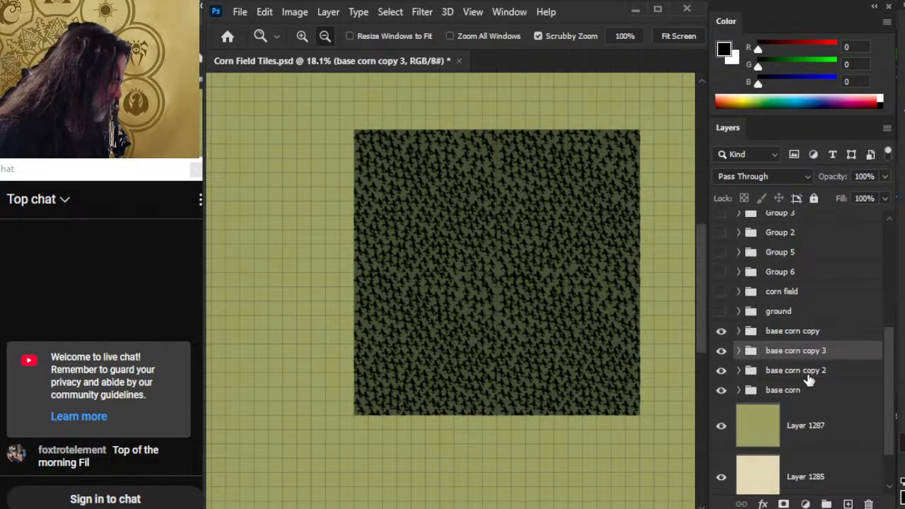
{"action": "double_click", "coordinate": [806, 332]}
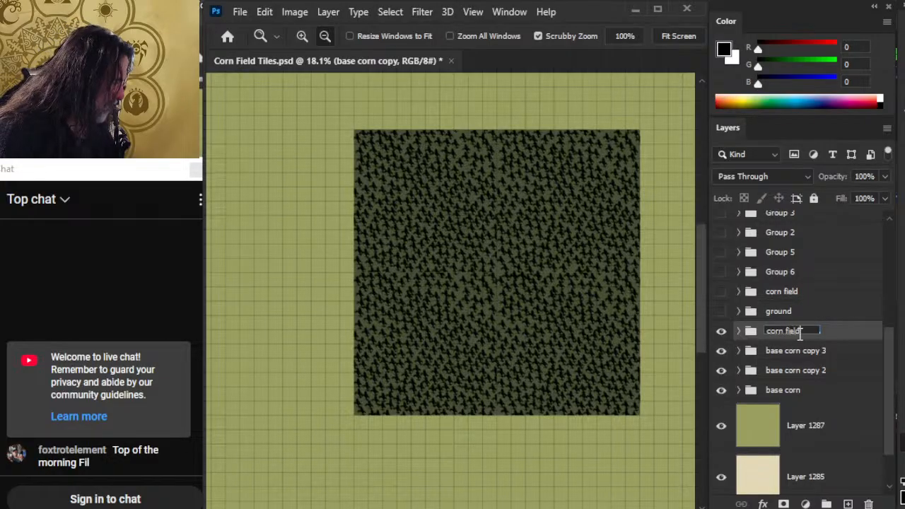
{"action": "key", "text": "Return"}
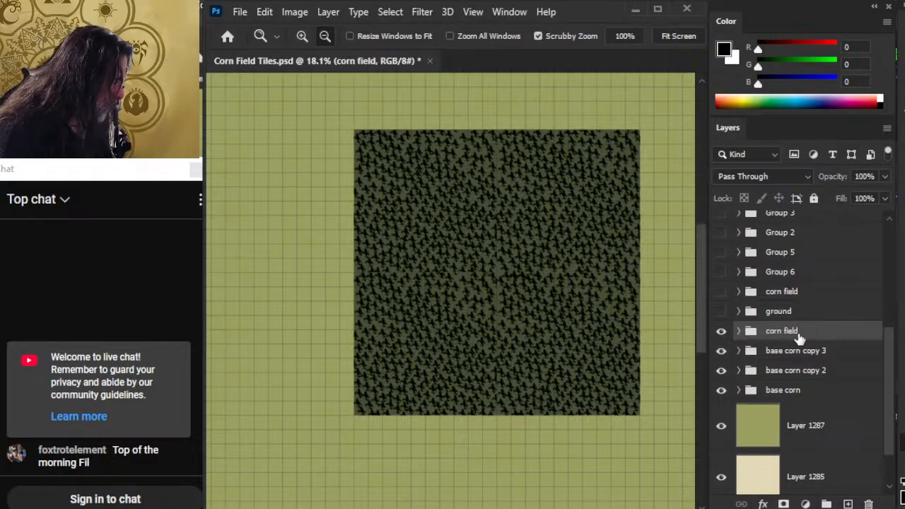
Step: Nudge the base corn copy 2 group downward in small steps and check its fit at the seams
{"action": "left_click", "coordinate": [768, 377]}
{"action": "key", "text": "v"}
{"action": "key", "text": "Down"}
{"action": "key", "text": "Down"}
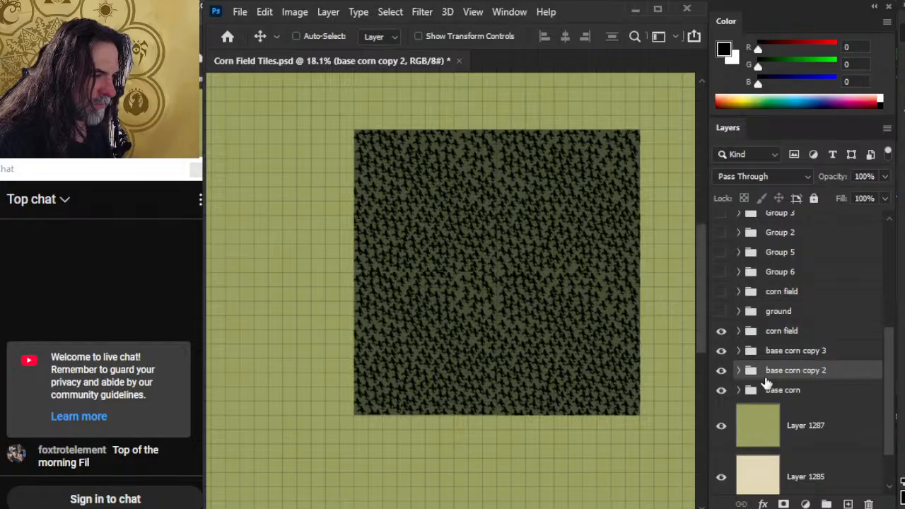
{"action": "key", "text": "Down"}
{"action": "key", "text": "Down"}
{"action": "key", "text": "Down"}
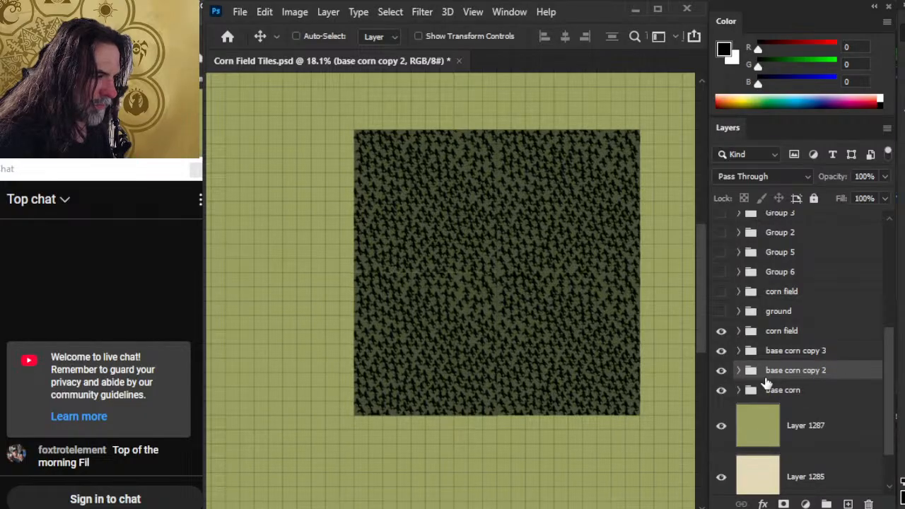
{"action": "key", "text": "Down"}
{"action": "key", "text": "Down"}
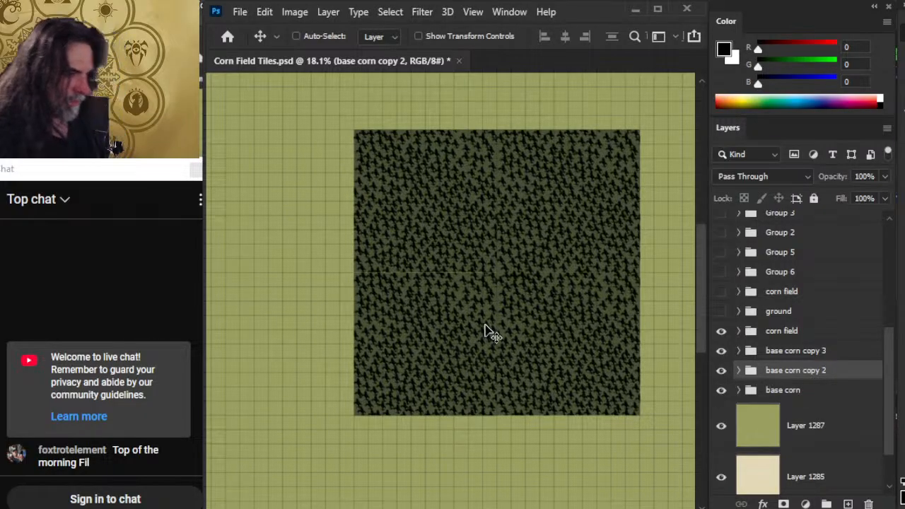
{"action": "left_click_drag", "start_coordinate": [487, 329], "coordinate": [475, 331]}
{"action": "left_click_drag", "start_coordinate": [419, 301], "coordinate": [429, 284]}
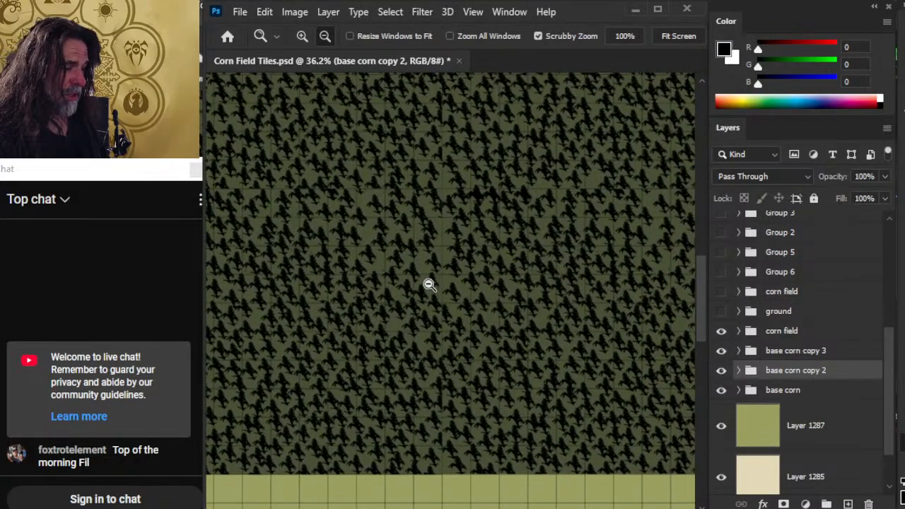
Step: Delete the base corn copy 3, base corn copy 2 and base corn groups, leaving only the corn field tile
{"action": "left_click", "coordinate": [794, 359]}
{"action": "key", "text": "Delete"}
{"action": "key", "text": "Delete"}
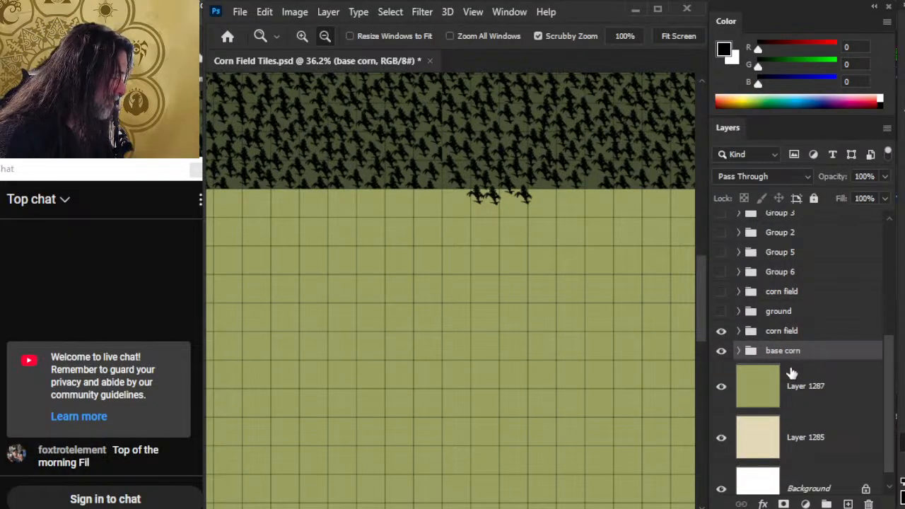
{"action": "key", "text": "Delete"}
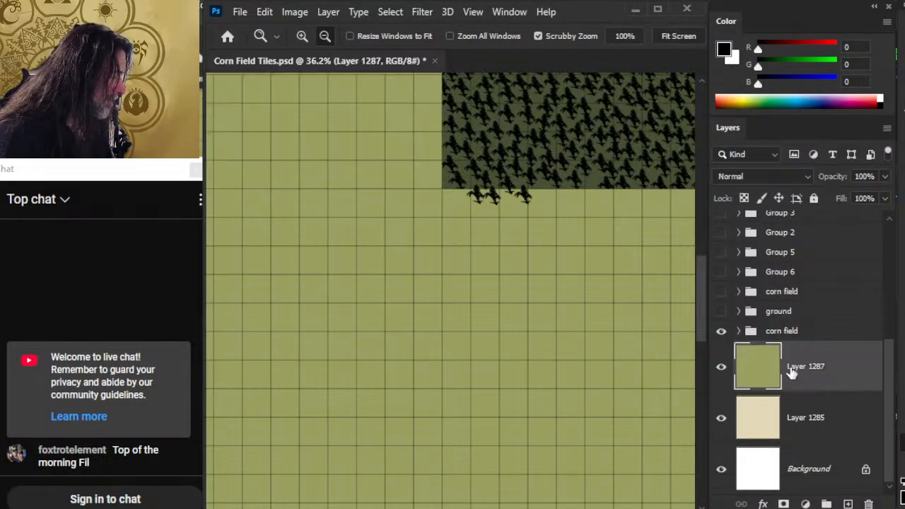
Step: Delete the plant parts on Layer 1327 that stick out past the tile's square, using the inverted selection of the square
{"action": "left_click", "coordinate": [739, 332]}
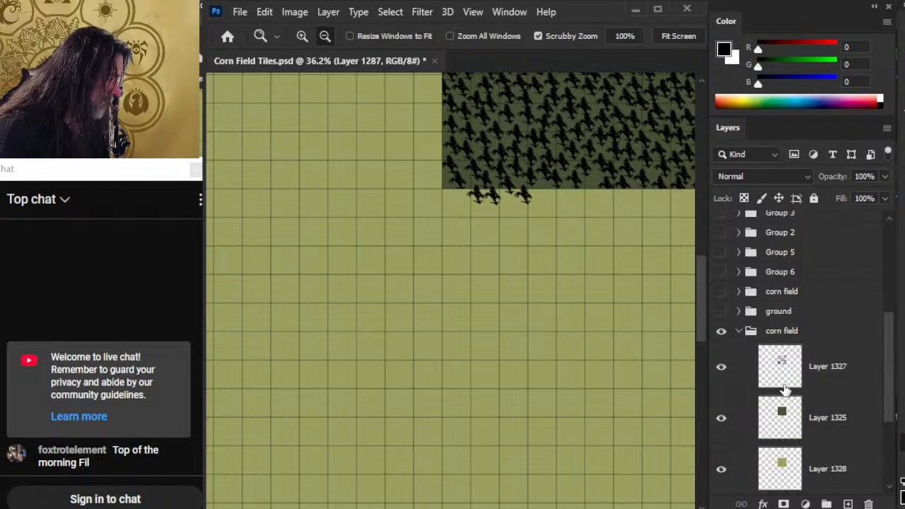
{"action": "left_click", "coordinate": [787, 376], "text": "ctrl"}
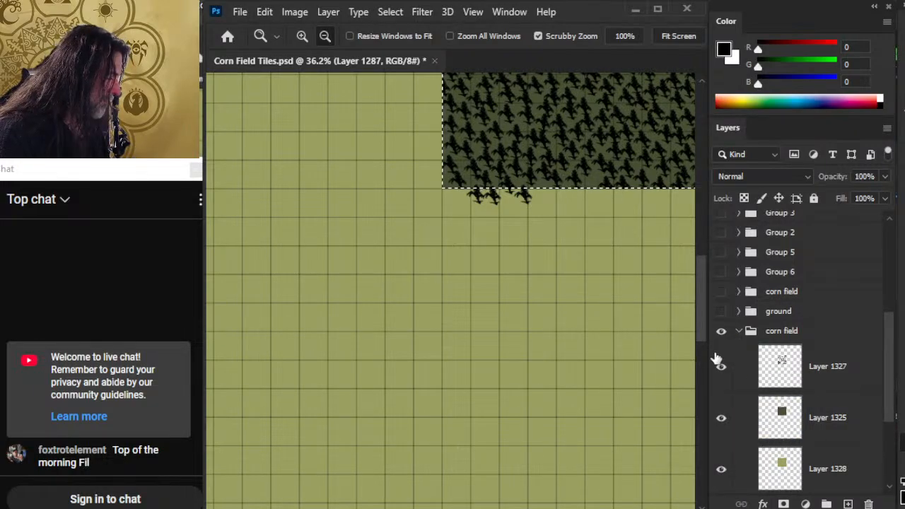
{"action": "key", "text": "l"}
{"action": "right_click", "coordinate": [612, 292]}
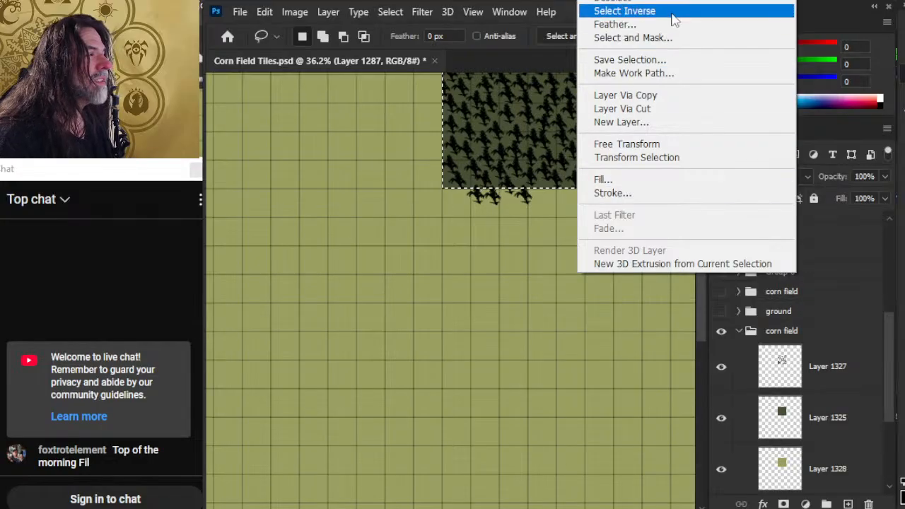
{"action": "left_click", "coordinate": [671, 12]}
{"action": "left_click", "coordinate": [822, 370]}
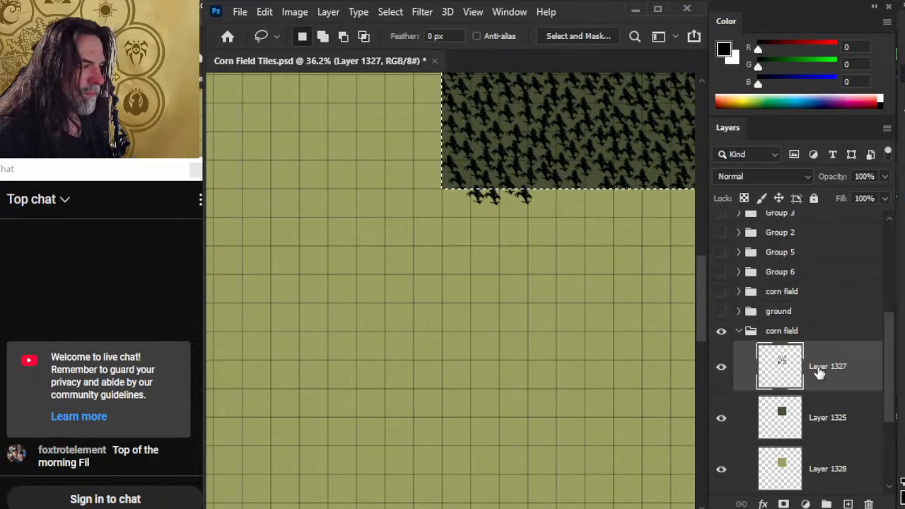
{"action": "key", "text": "alt+space"}
{"action": "left_click", "coordinate": [542, 274], "text": "alt"}
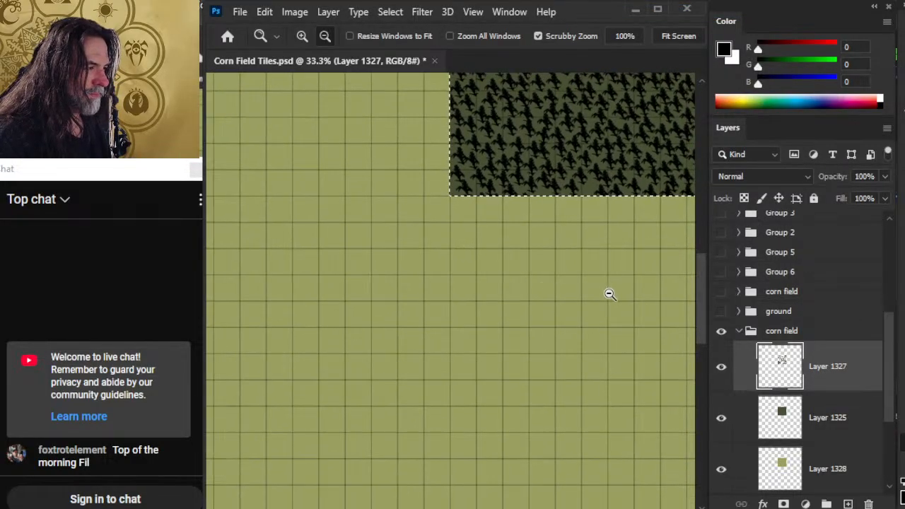
{"action": "left_click_drag", "start_coordinate": [611, 295], "coordinate": [543, 295]}
{"action": "left_click_drag", "start_coordinate": [601, 317], "coordinate": [521, 344]}
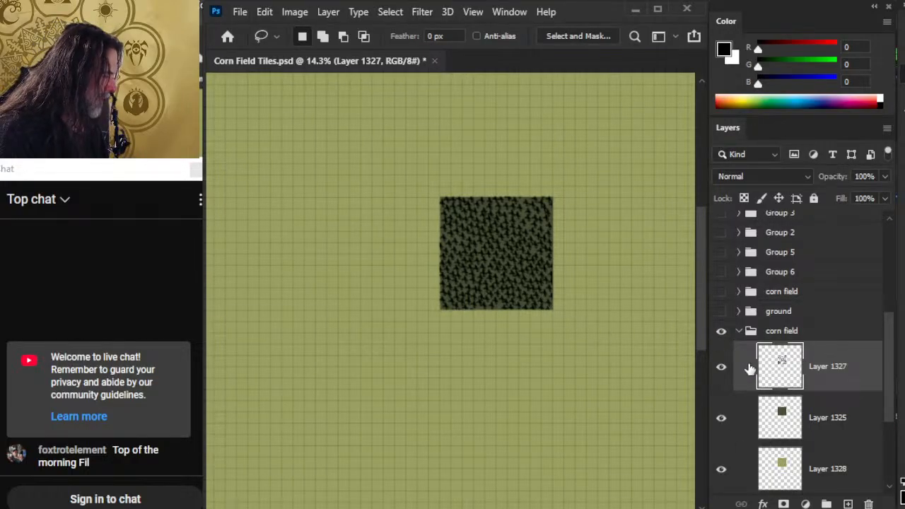
Step: Add a new layer above Layer 1327 and show the older corn field group with its Layer 1284 as color reference
{"action": "left_click", "coordinate": [848, 504]}
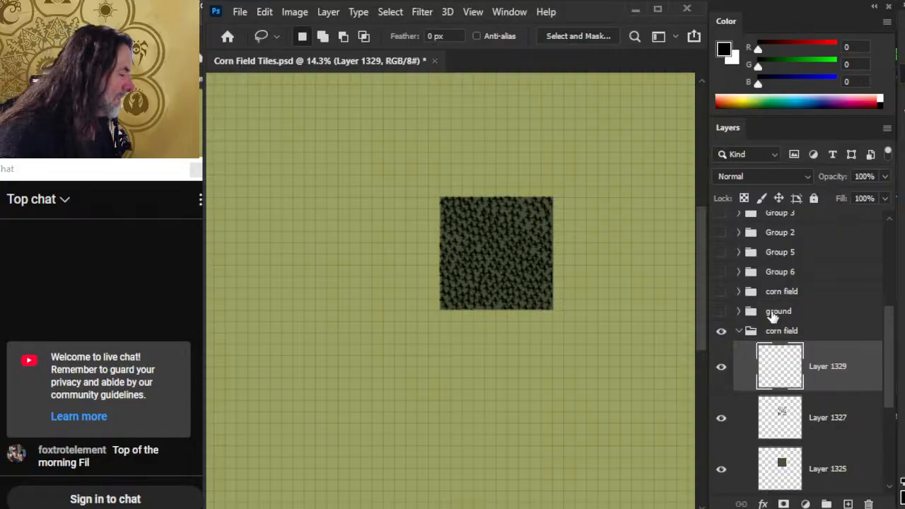
{"action": "left_click", "coordinate": [721, 292]}
{"action": "left_click_drag", "start_coordinate": [590, 444], "coordinate": [583, 308]}
{"action": "left_click_drag", "start_coordinate": [538, 259], "coordinate": [563, 273]}
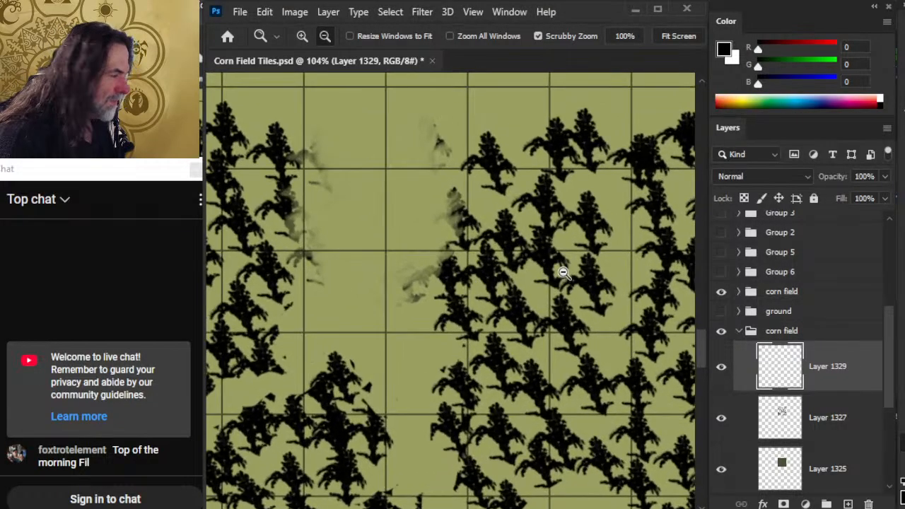
{"action": "left_click", "coordinate": [740, 293]}
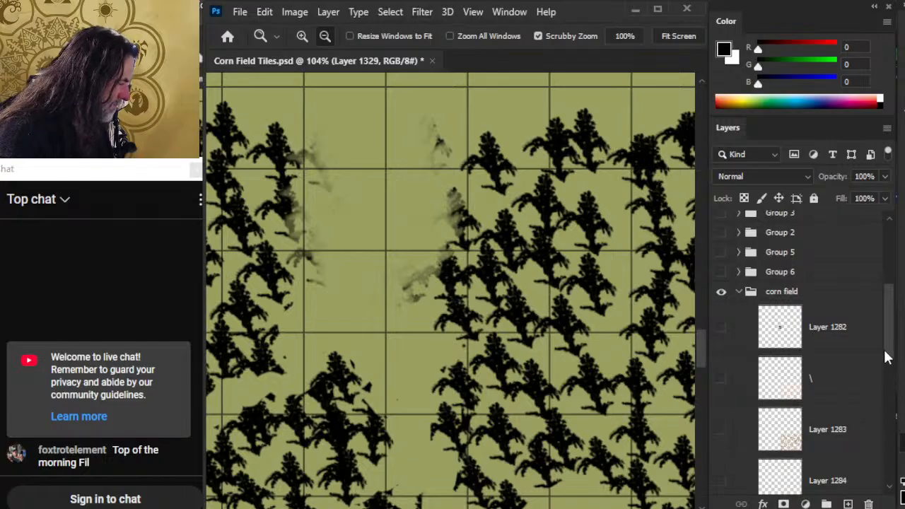
{"action": "left_click_drag", "start_coordinate": [887, 354], "coordinate": [889, 384]}
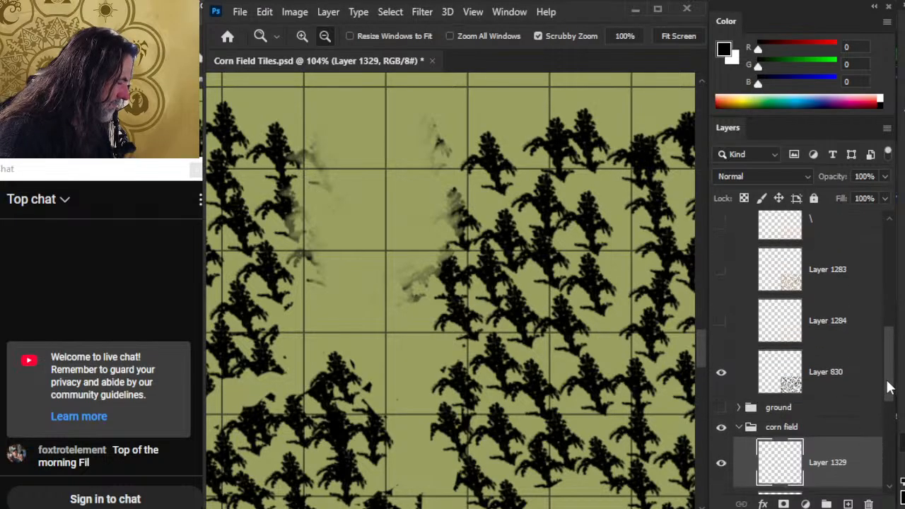
{"action": "left_click", "coordinate": [721, 320]}
Step: Activate the Brush tool and sample the brown RGB 131, 111, 89 from a colored plant in the older corn field
{"action": "scroll", "coordinate": [583, 270], "scroll_direction": "up", "scroll_amount": 2}
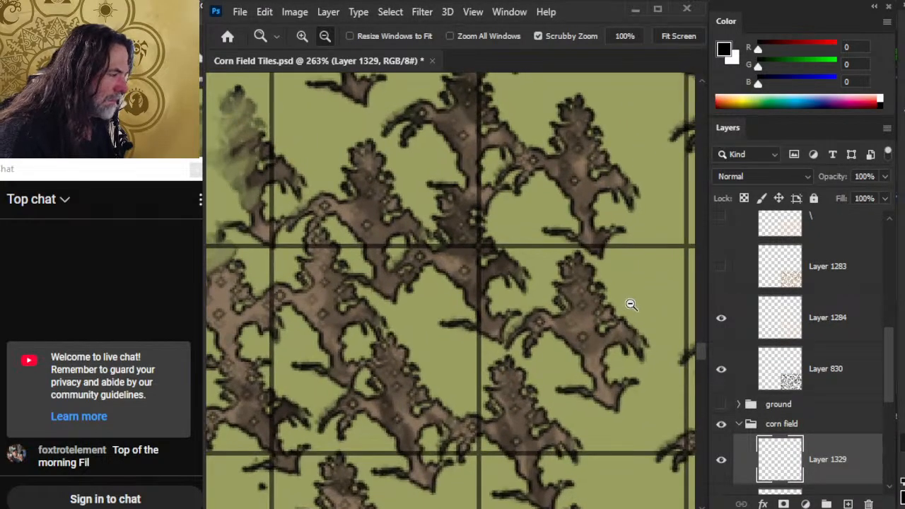
{"action": "scroll", "coordinate": [495, 226], "scroll_direction": "up", "scroll_amount": 2}
{"action": "scroll", "coordinate": [501, 226], "scroll_direction": "down", "scroll_amount": 3}
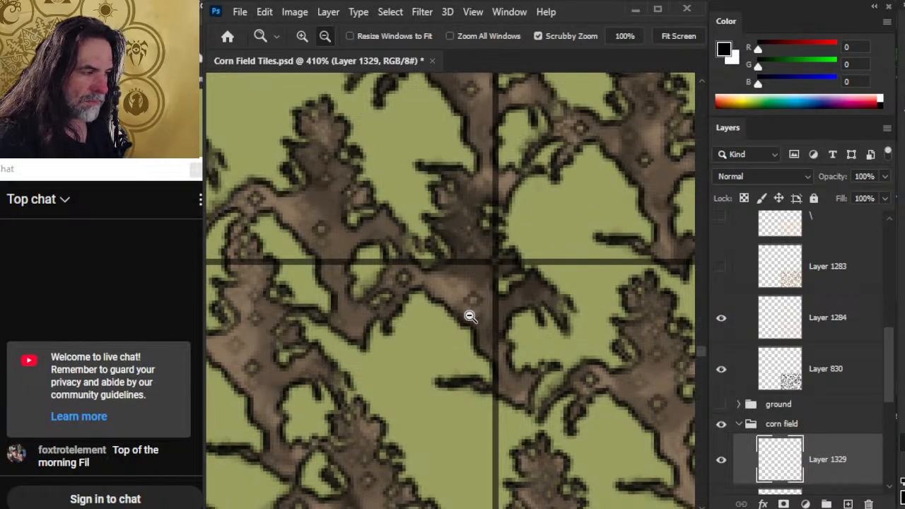
{"action": "key", "text": "b"}
{"action": "left_click", "coordinate": [456, 276], "text": "alt"}
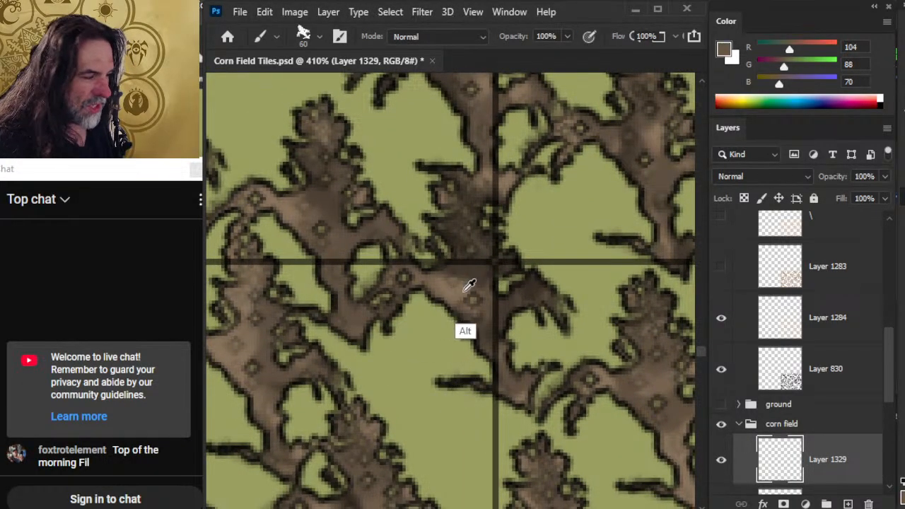
{"action": "left_click", "coordinate": [449, 283], "text": "alt"}
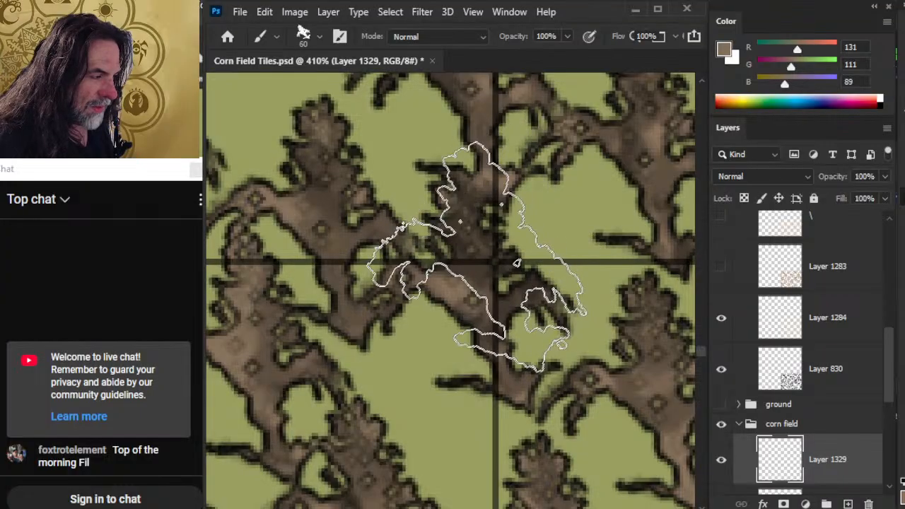
Step: Swap the foreground and background colors and sample the lighter brown RGB 137, 116, 93 from another colored corn plant
{"action": "key", "text": "alt+space"}
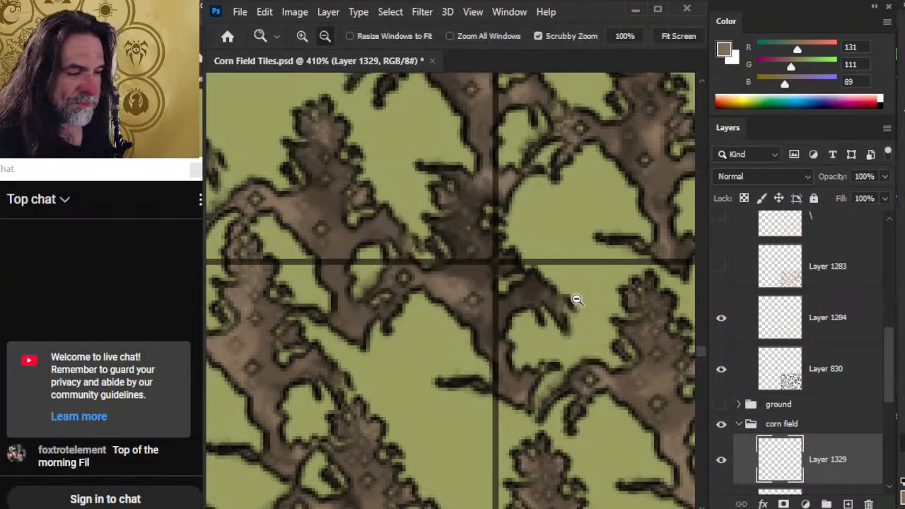
{"action": "left_click_drag", "start_coordinate": [577, 299], "coordinate": [497, 289]}
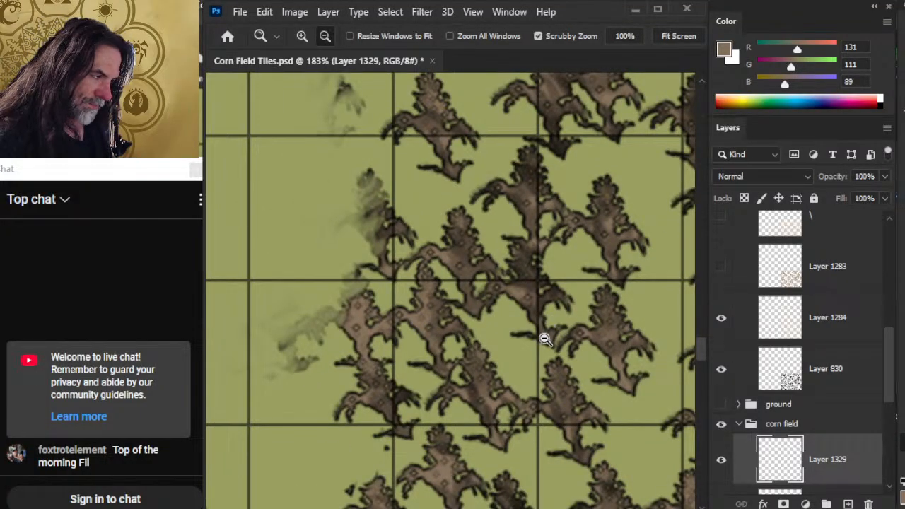
{"action": "left_click_drag", "start_coordinate": [576, 382], "coordinate": [479, 126]}
{"action": "left_click_drag", "start_coordinate": [348, 416], "coordinate": [425, 345]}
{"action": "left_click_drag", "start_coordinate": [435, 143], "coordinate": [520, 166]}
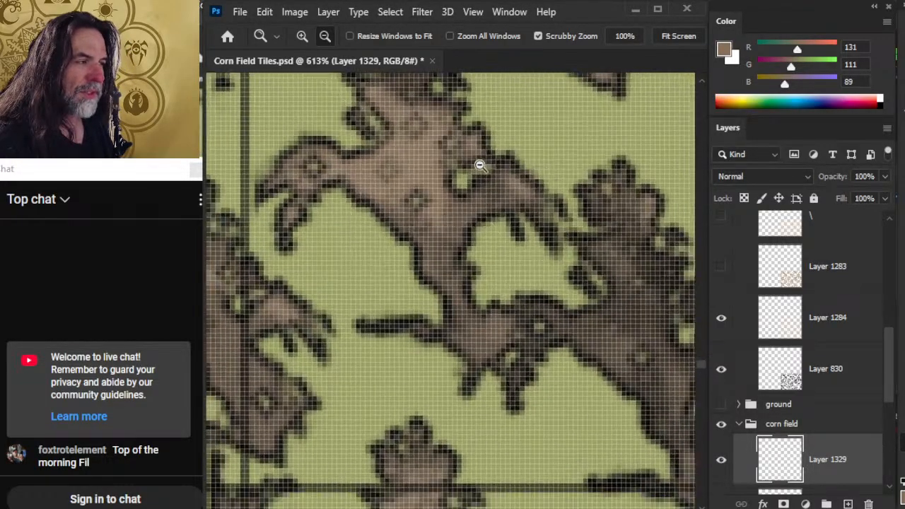
{"action": "left_click", "coordinate": [421, 159], "text": "alt"}
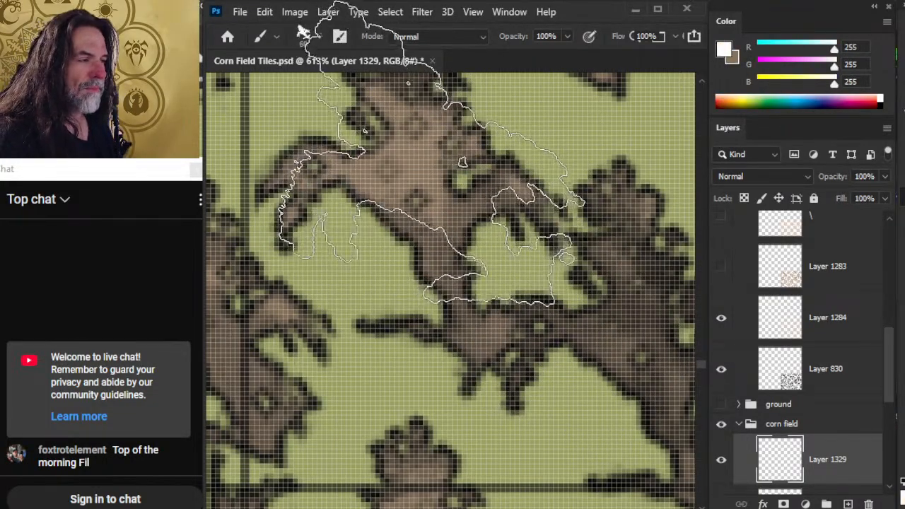
{"action": "left_click", "coordinate": [428, 154], "text": "alt"}
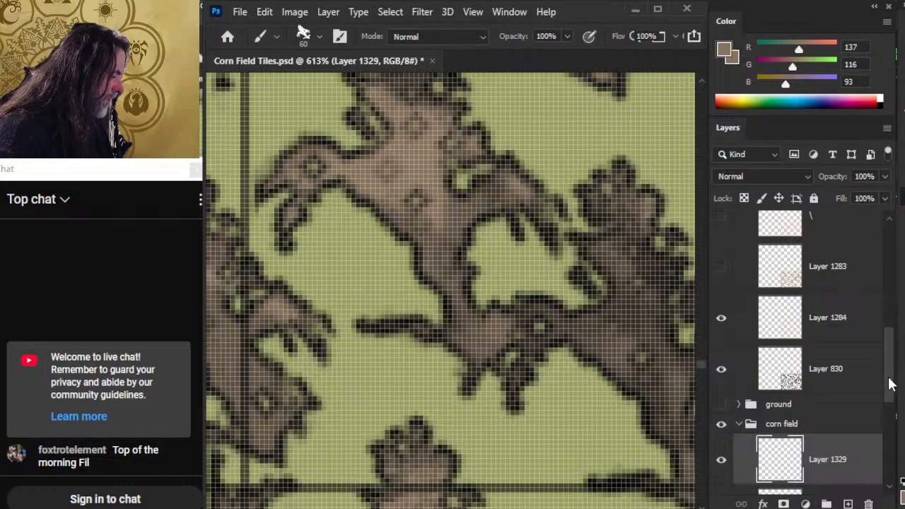
Step: Toggle the older corn field group's visibility to identify it, leave it shown and collapse it
{"action": "left_click_drag", "start_coordinate": [892, 384], "coordinate": [884, 338]}
{"action": "left_click", "coordinate": [721, 300]}
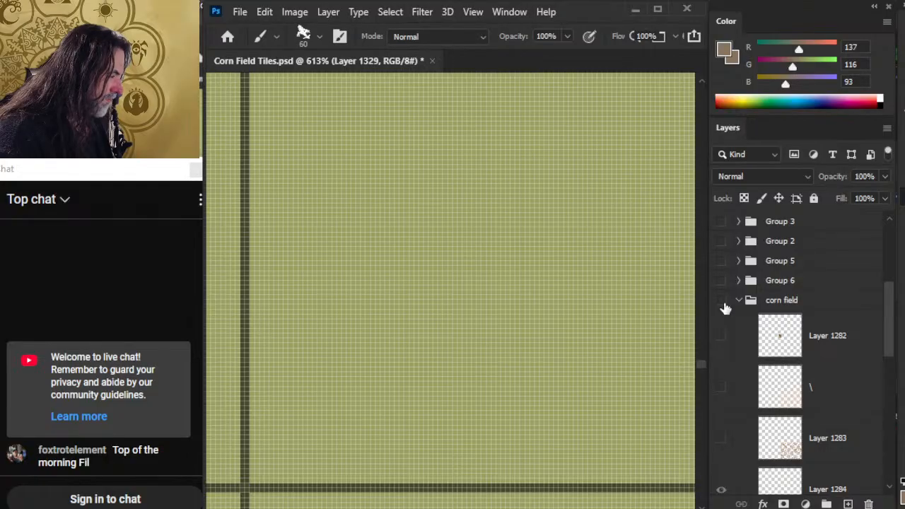
{"action": "left_click", "coordinate": [721, 301]}
{"action": "left_click_drag", "start_coordinate": [892, 322], "coordinate": [894, 355]}
{"action": "key", "text": "alt+space"}
{"action": "left_click_drag", "start_coordinate": [608, 376], "coordinate": [442, 365]}
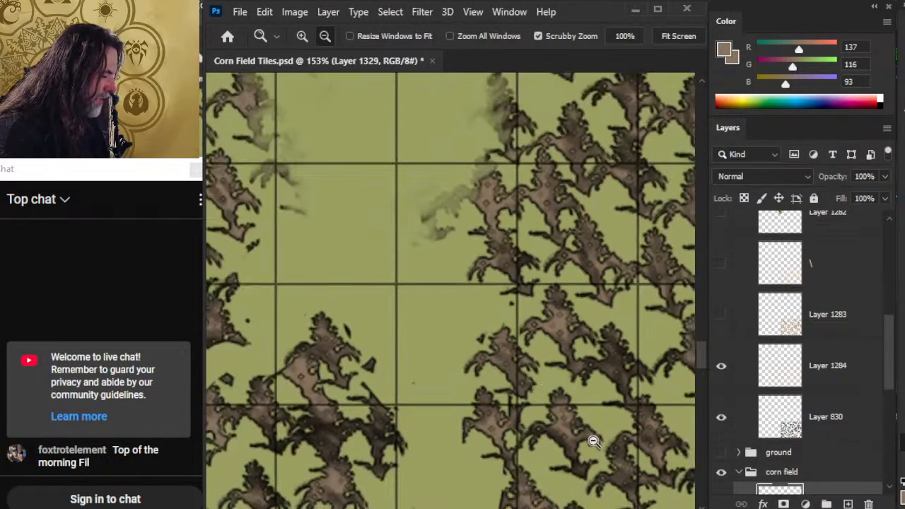
{"action": "left_click_drag", "start_coordinate": [892, 356], "coordinate": [891, 328]}
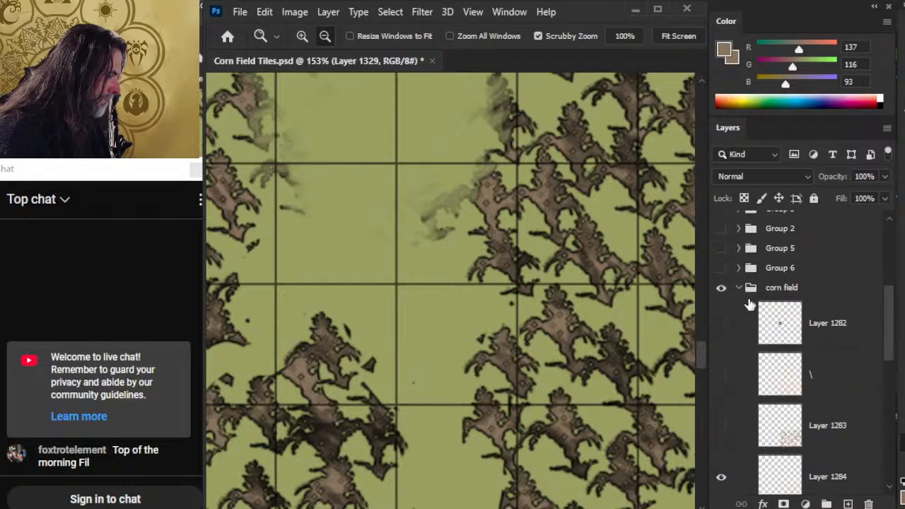
{"action": "left_click", "coordinate": [739, 289]}
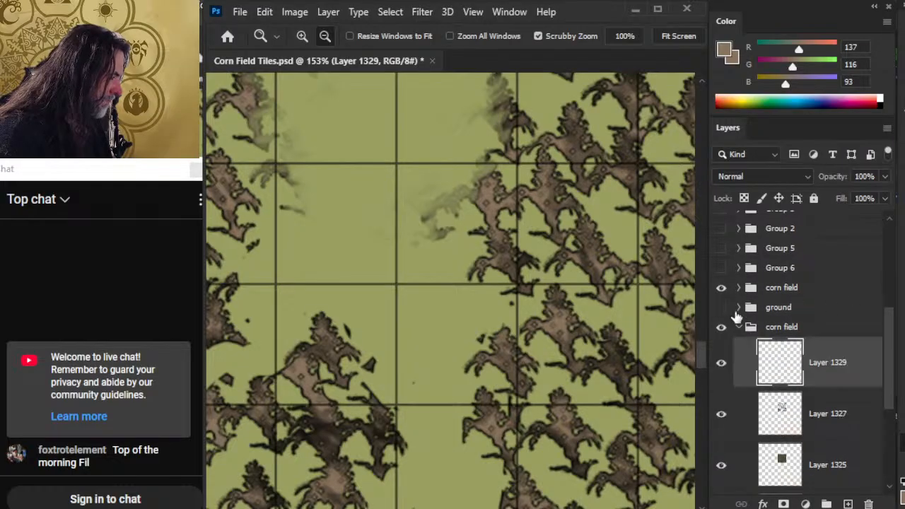
Step: Rename the older corn field group as "corn sample"
{"action": "double_click", "coordinate": [778, 290]}
{"action": "type", "text": "corn"}
{"action": "key", "text": "Return"}
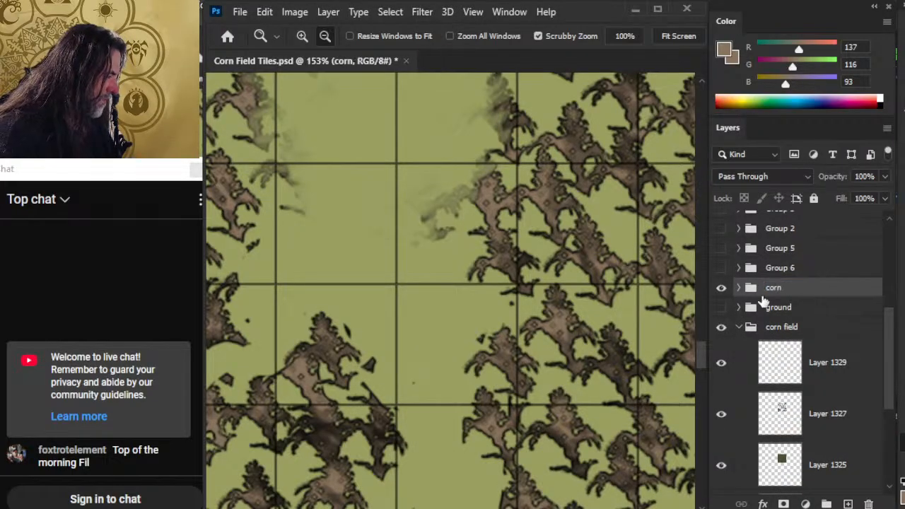
{"action": "mouse_move", "coordinate": [891, 330]}
{"action": "left_mouse_down"}
{"action": "mouse_move", "coordinate": [890, 385]}
{"action": "mouse_move", "coordinate": [890, 338]}
{"action": "left_mouse_up"}
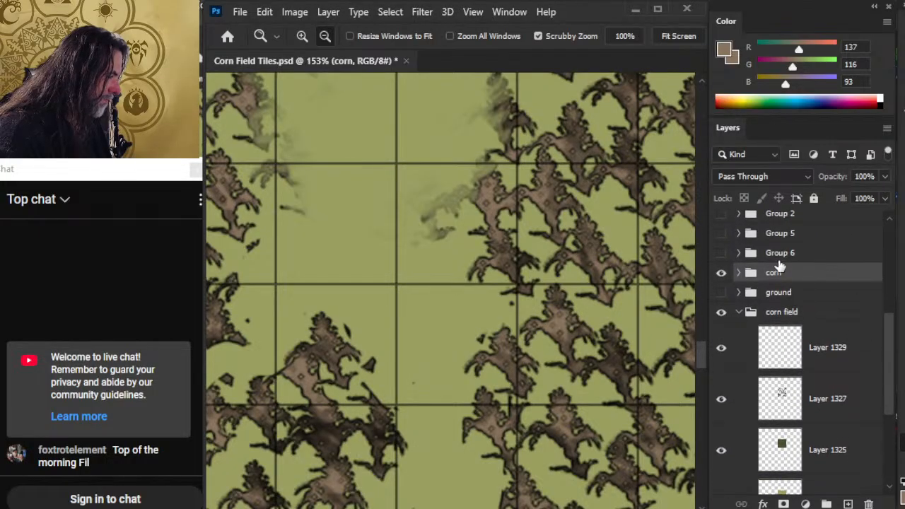
{"action": "double_click", "coordinate": [776, 273]}
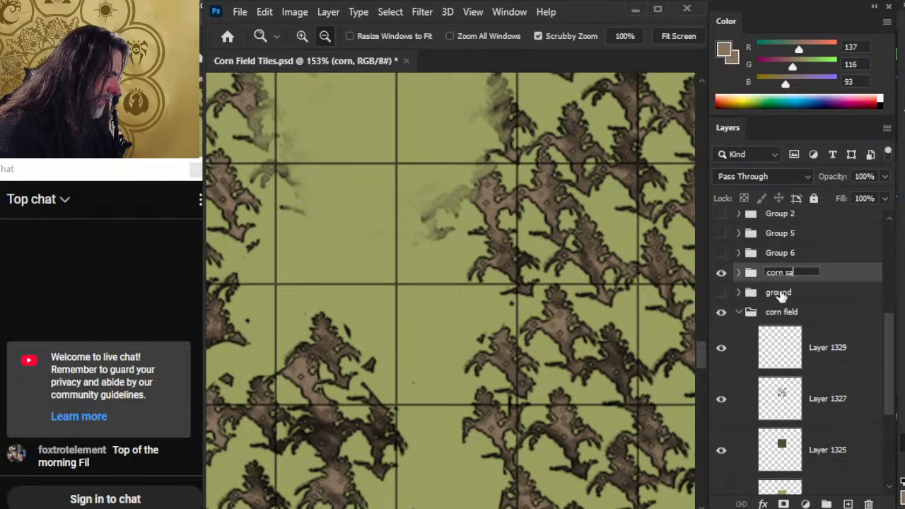
{"action": "type", "text": "sample"}
{"action": "key", "text": "Return"}
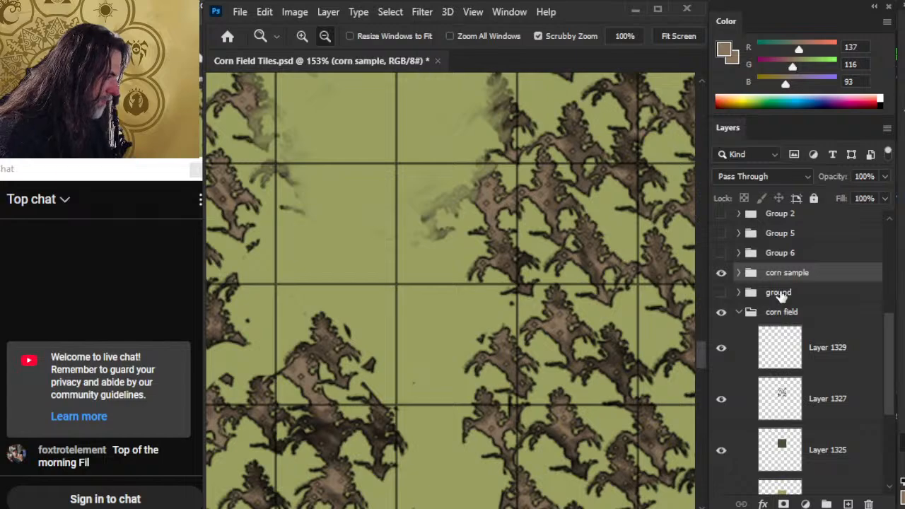
Step: Rename the ground group as "ground sample"
{"action": "double_click", "coordinate": [792, 294]}
{"action": "left_click", "coordinate": [806, 293]}
{"action": "type", "text": "s"}
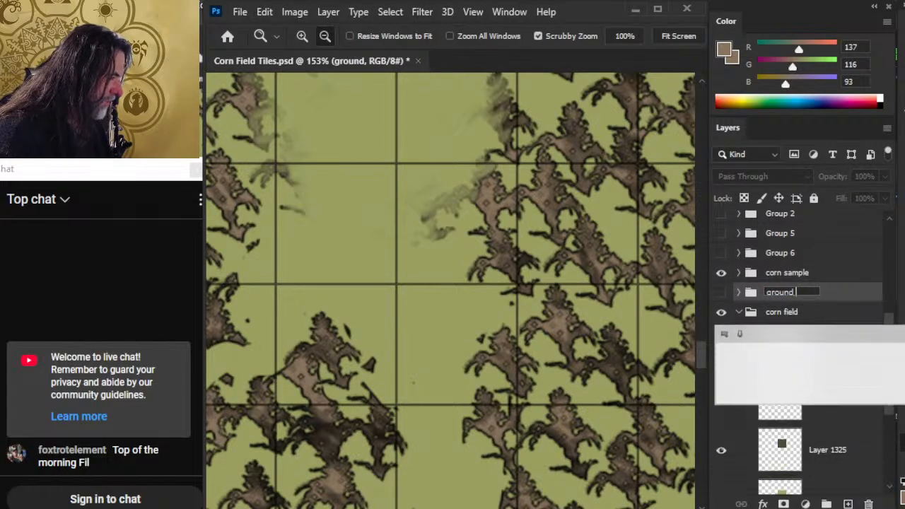
{"action": "type", "text": "ample"}
{"action": "key", "text": "Return"}
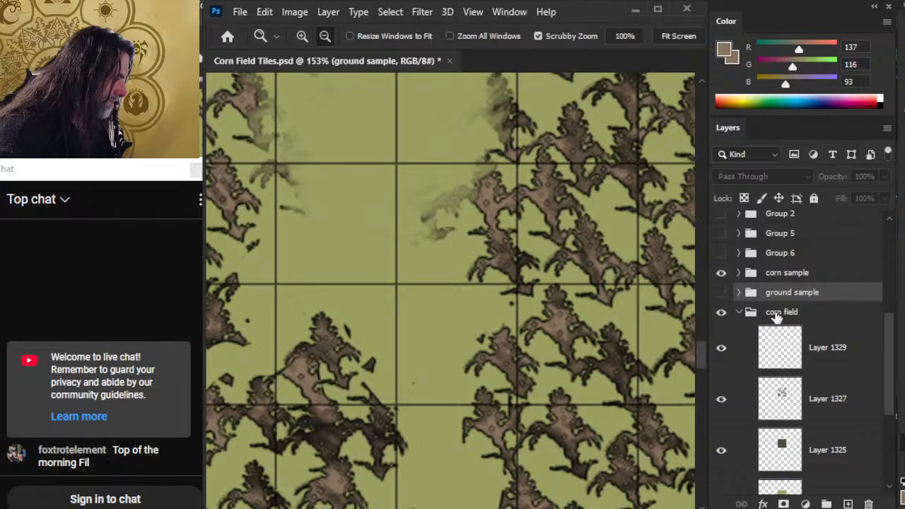
Step: Rename the new tile's corn field group as "PRoduction - corn field"
{"action": "double_click", "coordinate": [781, 312]}
{"action": "left_click", "coordinate": [769, 313]}
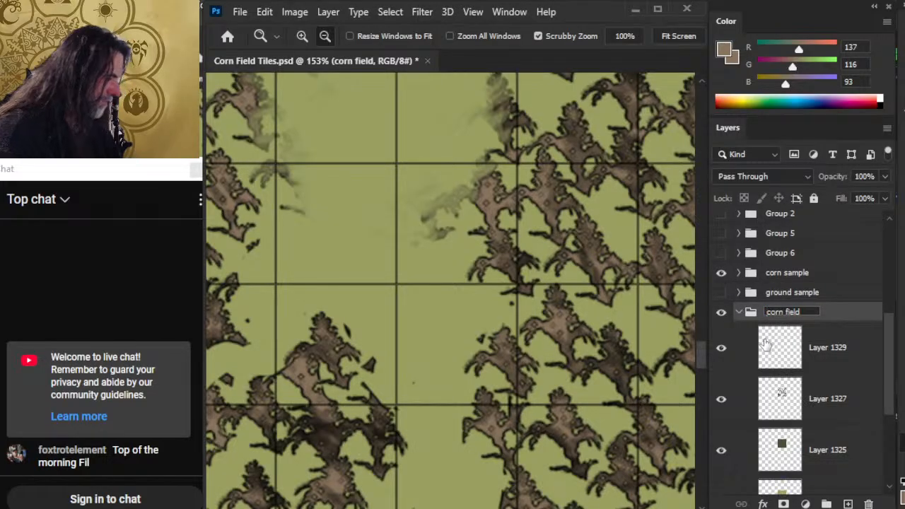
{"action": "type", "text": "PRoduction -"}
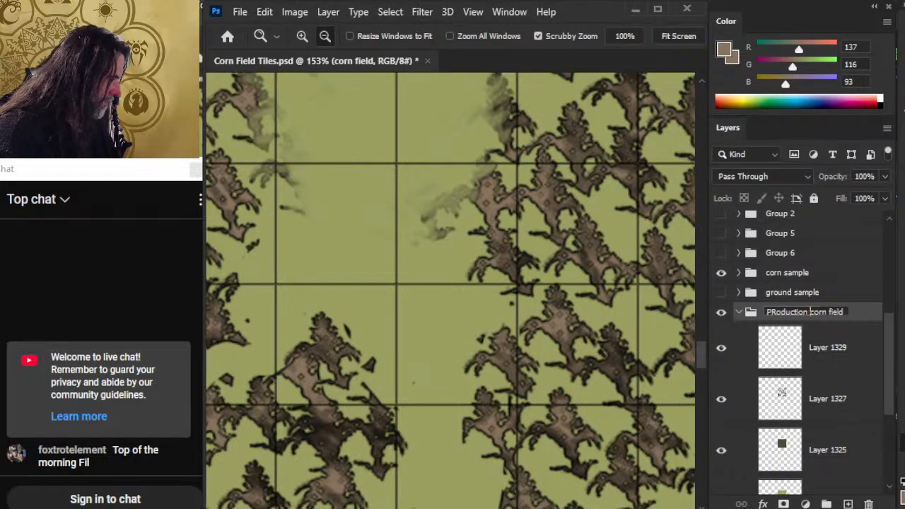
{"action": "key", "text": "Return"}
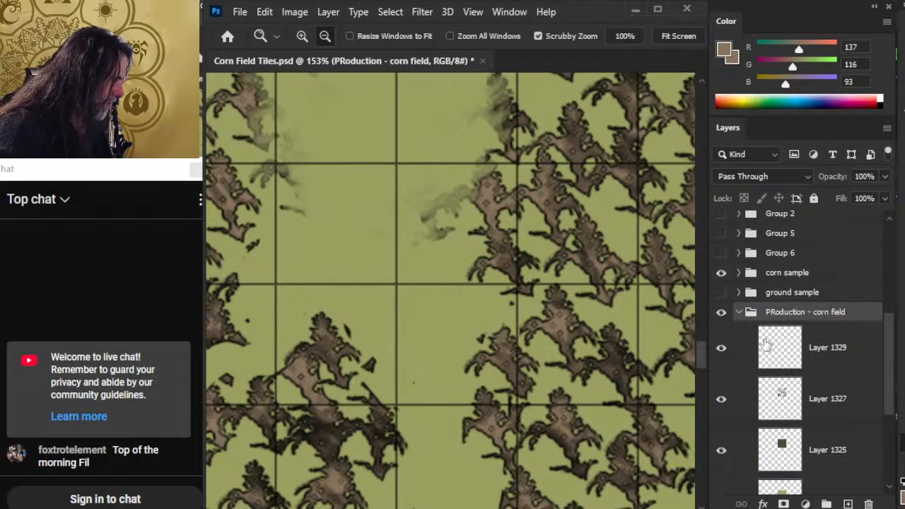
Step: Hide the corn sample group and load the plant shapes of Layer 1327 as a selection
{"action": "left_click", "coordinate": [721, 274]}
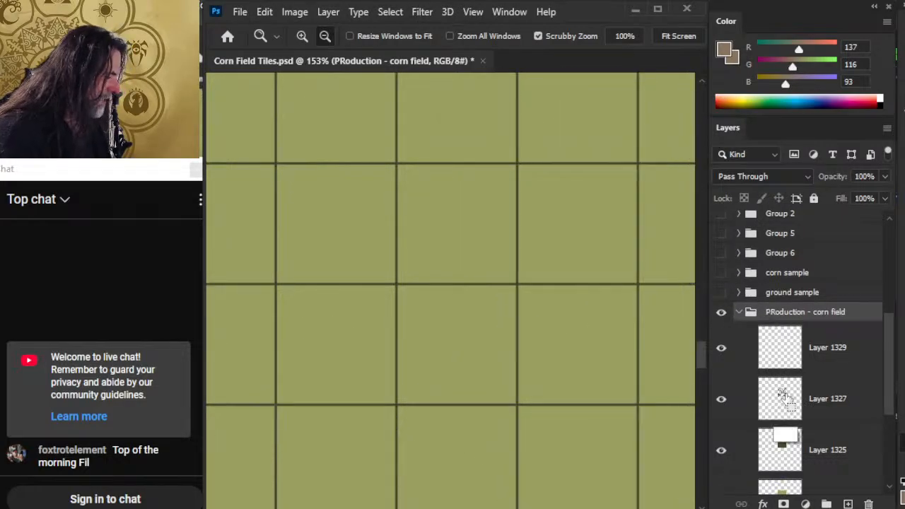
{"action": "left_click_drag", "start_coordinate": [630, 316], "coordinate": [508, 284]}
{"action": "left_click_drag", "start_coordinate": [497, 188], "coordinate": [626, 450]}
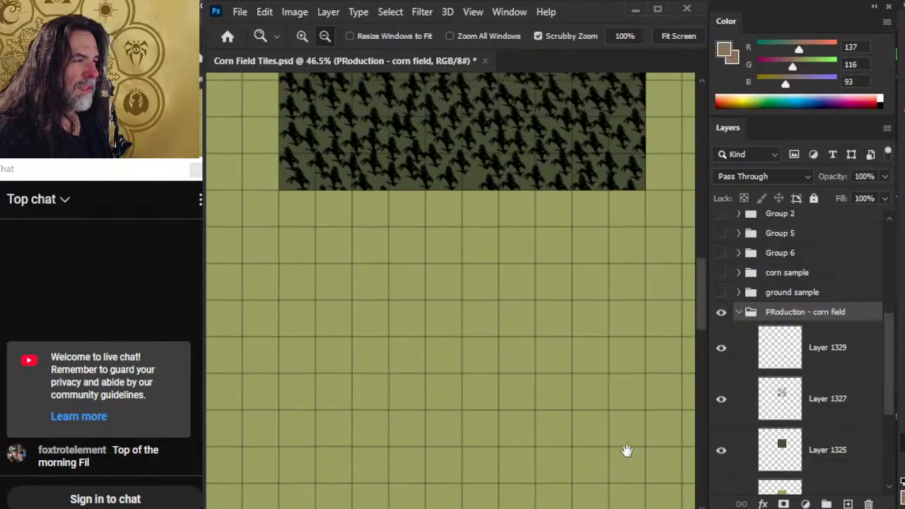
{"action": "left_click_drag", "start_coordinate": [500, 167], "coordinate": [513, 265]}
{"action": "key", "text": "l"}
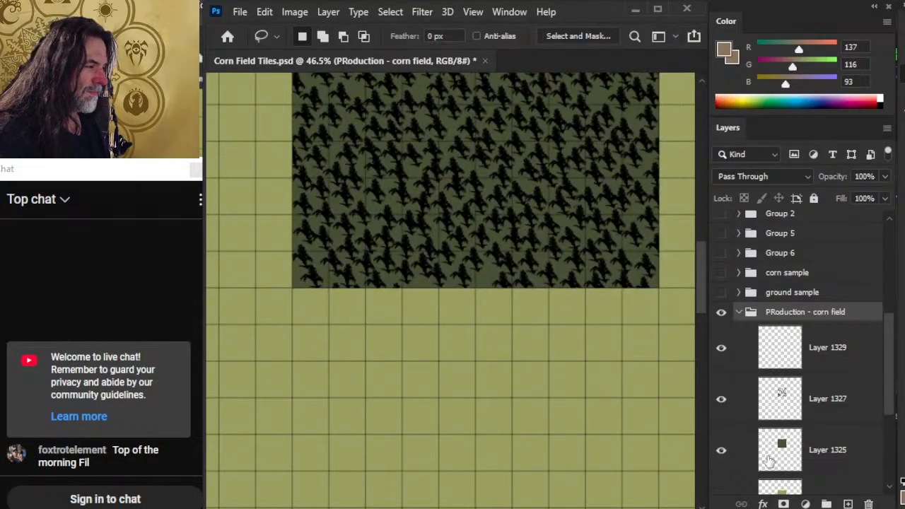
{"action": "left_click_drag", "start_coordinate": [472, 220], "coordinate": [456, 354]}
{"action": "left_click_drag", "start_coordinate": [462, 272], "coordinate": [519, 261]}
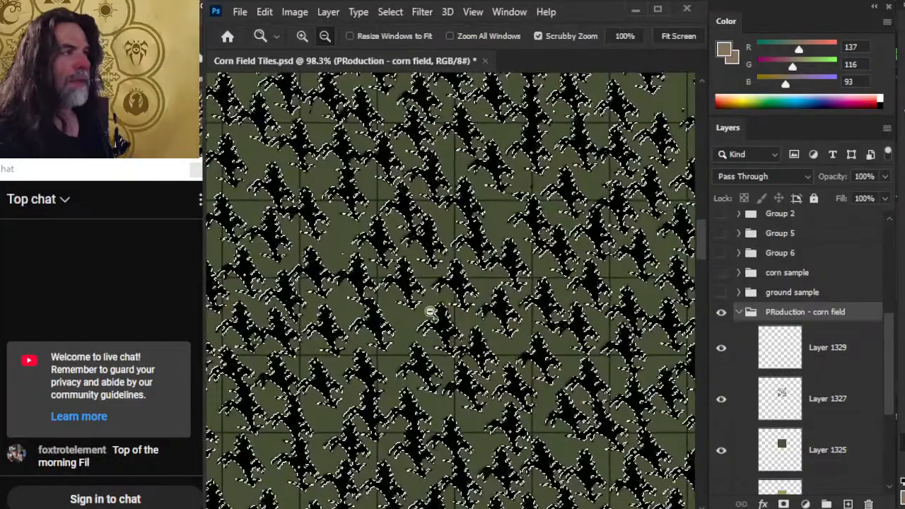
Step: Contract the plant selection by 1 pixel
{"action": "left_click", "coordinate": [390, 12]}
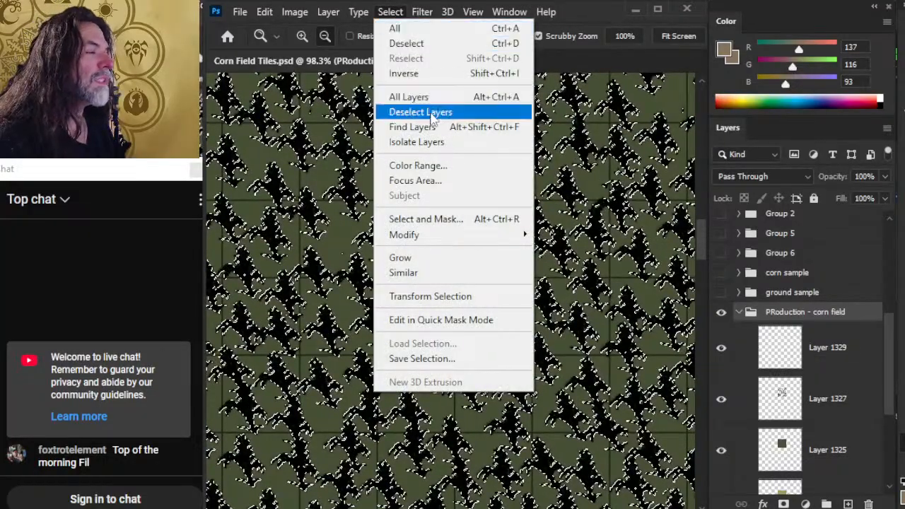
{"action": "mouse_move", "coordinate": [456, 237]}
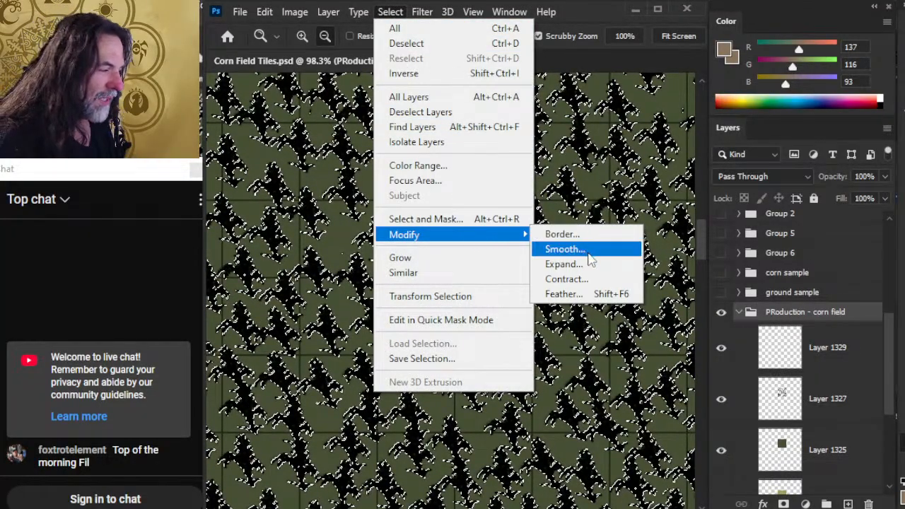
{"action": "left_click", "coordinate": [584, 279]}
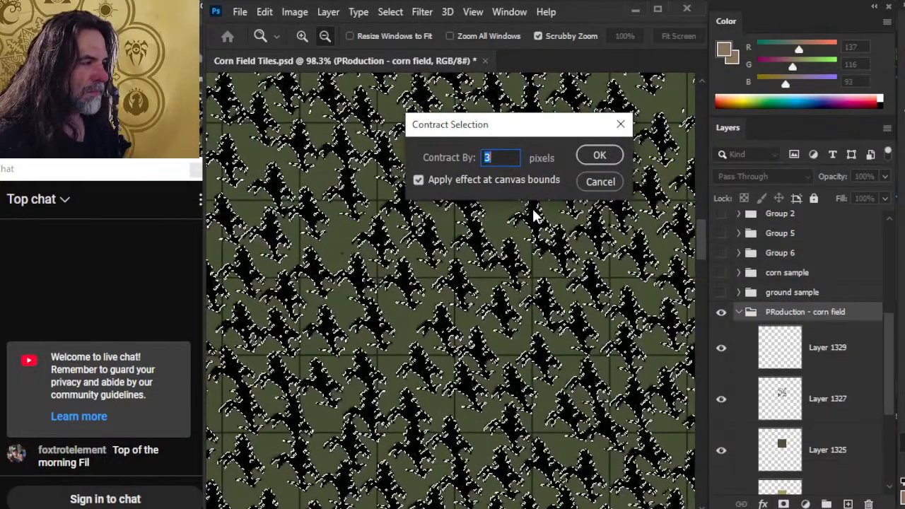
{"action": "type", "text": "1"}
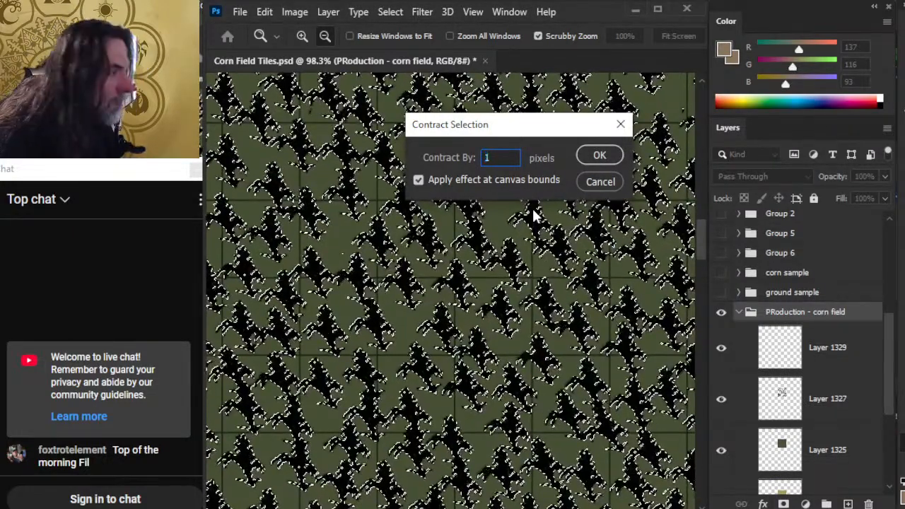
{"action": "key", "text": "Return"}
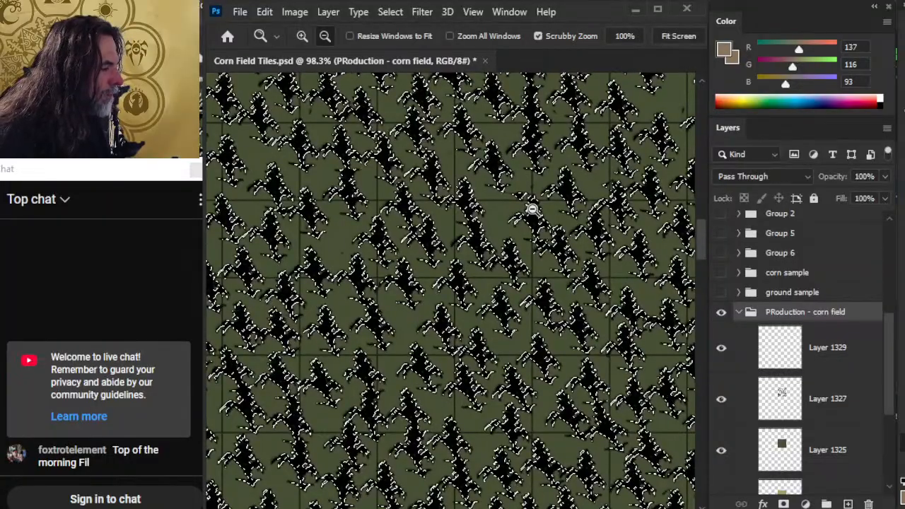
Step: Paint the selected plants on Layer 1329 with the sampled brown, using the Brush at size 900, and deselect
{"action": "left_click_drag", "start_coordinate": [606, 398], "coordinate": [493, 364]}
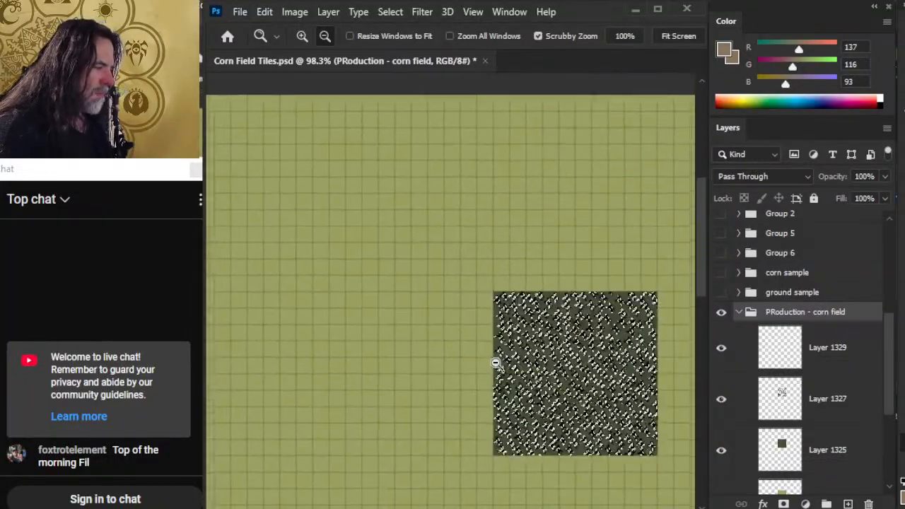
{"action": "key", "text": "b"}
{"action": "left_click", "coordinate": [810, 367]}
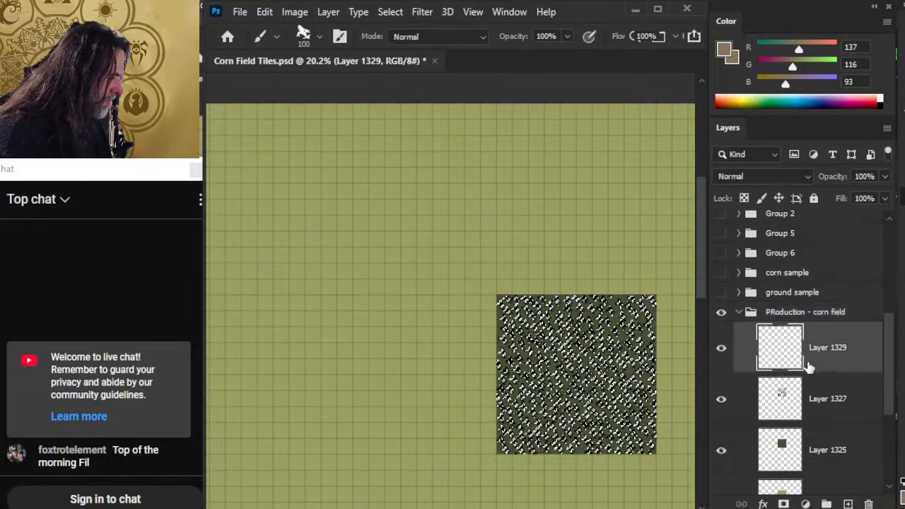
{"action": "key", "text": "bracketright"}
{"action": "key", "text": "bracketright"}
{"action": "key", "text": "bracketright"}
{"action": "key", "text": "bracketright"}
{"action": "key", "text": "bracketright"}
{"action": "key", "text": "bracketright"}
{"action": "key", "text": "bracketright"}
{"action": "key", "text": "bracketright"}
{"action": "key", "text": "bracketright"}
{"action": "key", "text": "bracketright"}
{"action": "key", "text": "bracketright"}
{"action": "key", "text": "bracketright"}
{"action": "key", "text": "bracketright"}
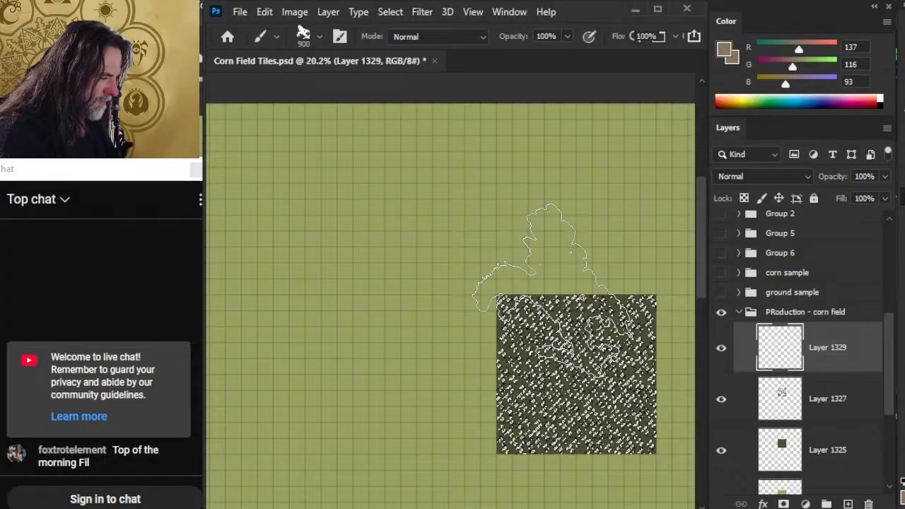
{"action": "key", "text": "m"}
{"action": "key", "text": "z"}
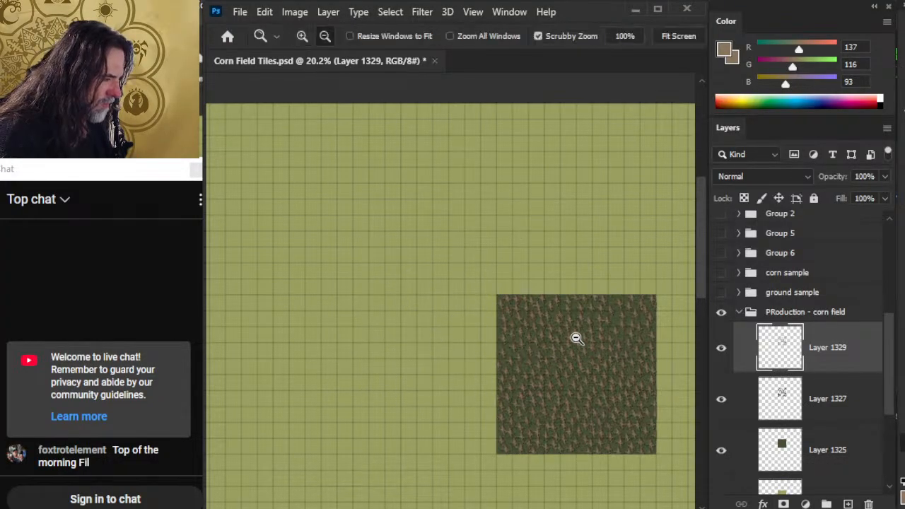
Step: Duplicate Layer 1329 as Layer 1329 copy, hide the copy and reselect the original layer
{"action": "mouse_move", "coordinate": [576, 337]}
{"action": "left_mouse_down"}
{"action": "mouse_move", "coordinate": [651, 344]}
{"action": "mouse_move", "coordinate": [592, 307]}
{"action": "mouse_move", "coordinate": [630, 310]}
{"action": "mouse_move", "coordinate": [471, 305]}
{"action": "left_mouse_up"}
{"action": "key", "text": "space"}
{"action": "left_click_drag", "start_coordinate": [637, 360], "coordinate": [514, 311]}
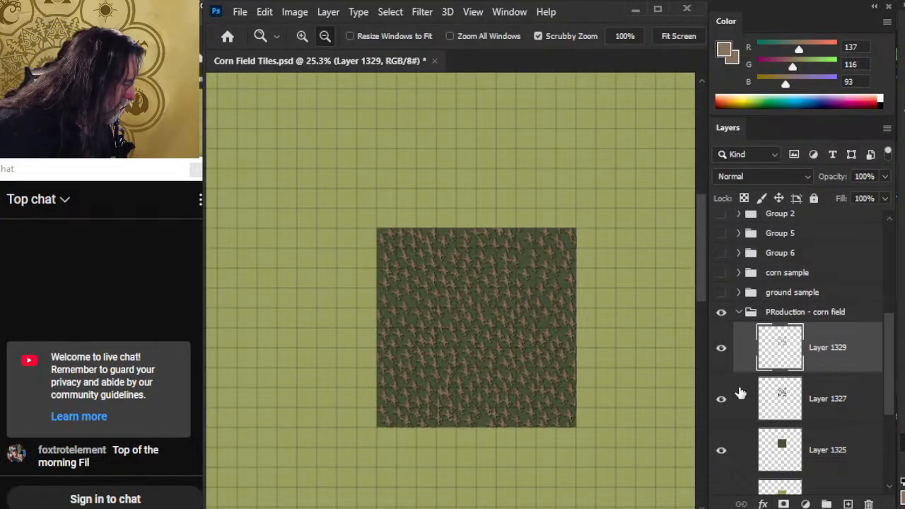
{"action": "right_click", "coordinate": [836, 360]}
{"action": "left_click", "coordinate": [658, 62]}
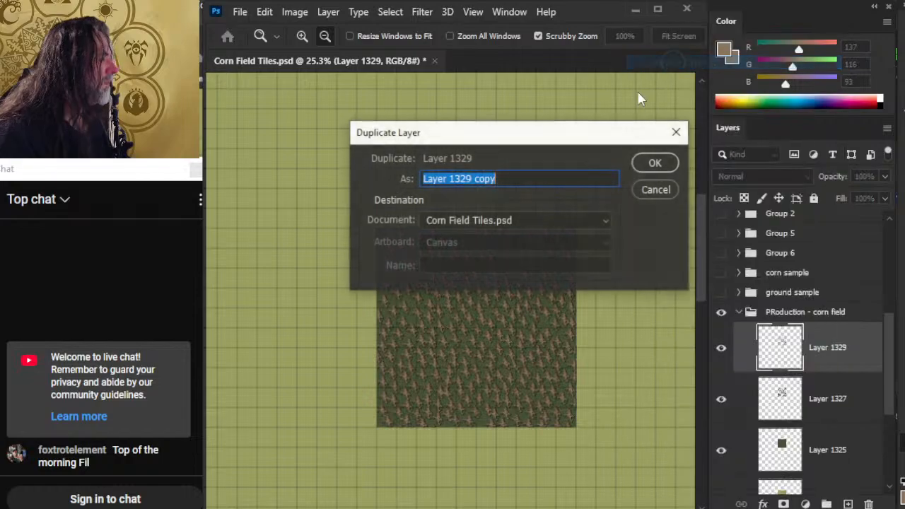
{"action": "key", "text": "Return"}
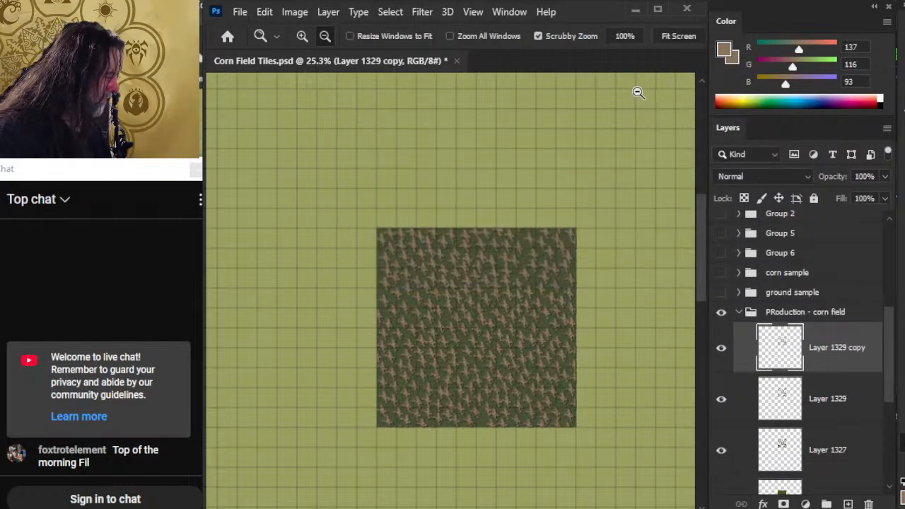
{"action": "left_click", "coordinate": [721, 350]}
{"action": "left_click", "coordinate": [827, 411]}
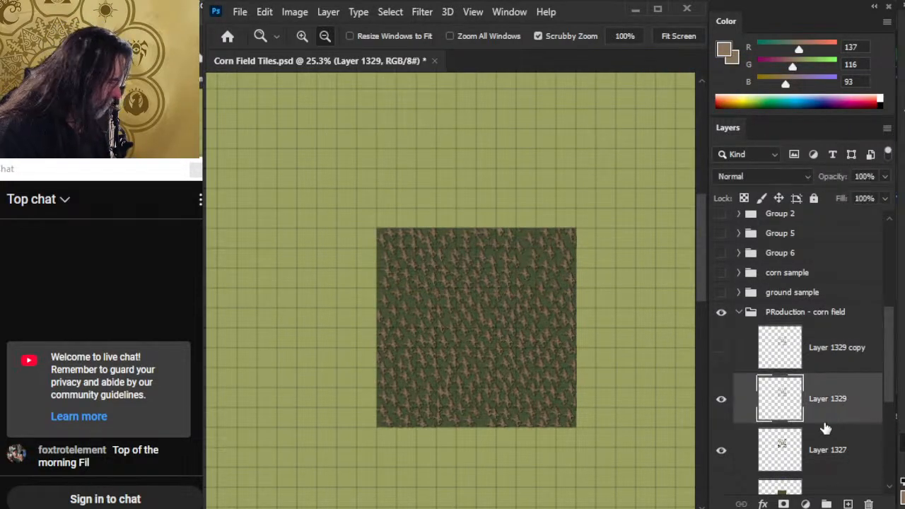
Step: Set up the Eraser on Layer 1329 with the corn spin brush at size 60 and 10% opacity
{"action": "key", "text": "e"}
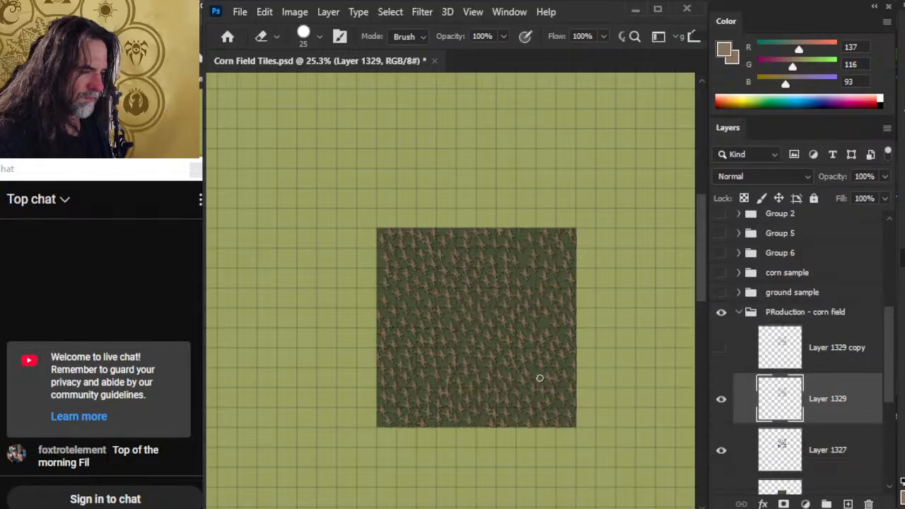
{"action": "right_click", "coordinate": [631, 296]}
{"action": "left_click", "coordinate": [802, 431]}
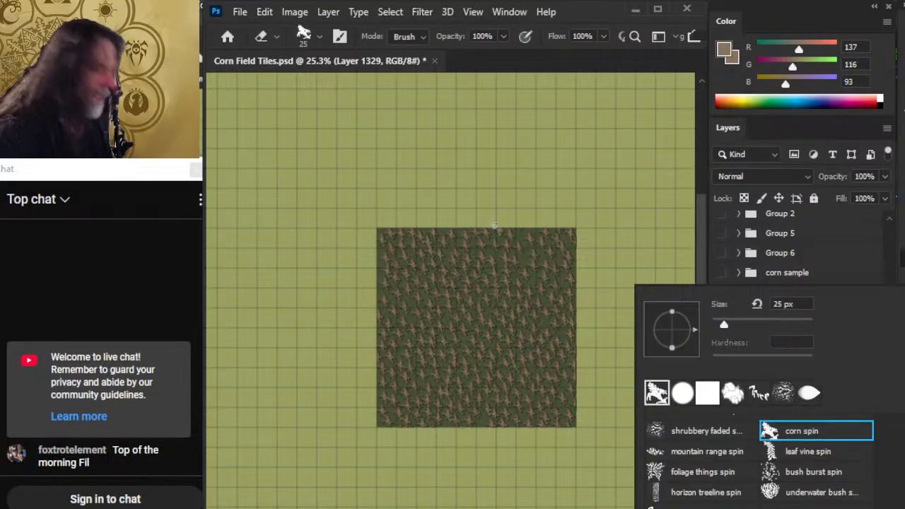
{"action": "left_click", "coordinate": [357, 144]}
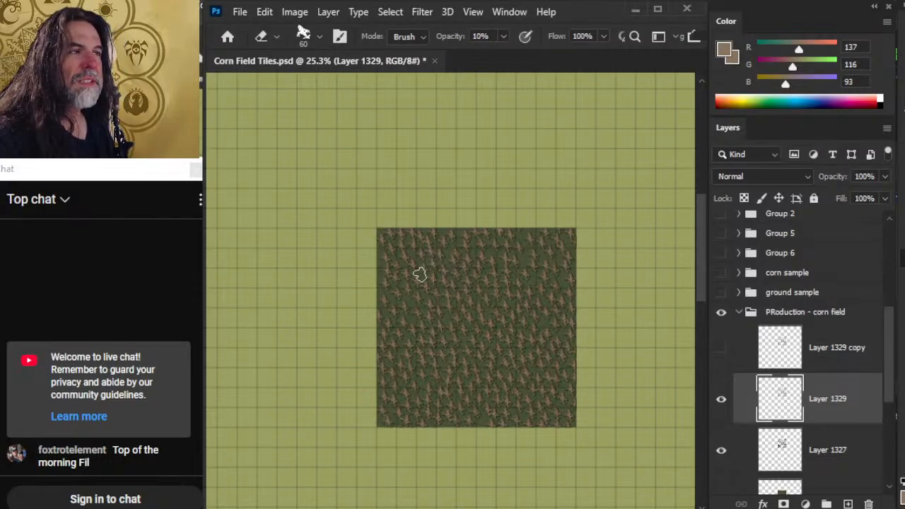
{"action": "key", "text": "alt+space"}
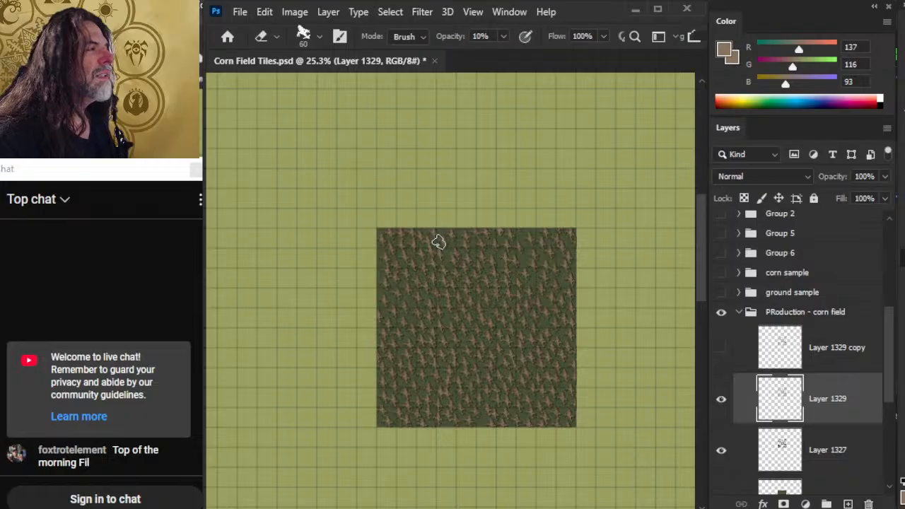
{"action": "key", "text": "alt+space"}
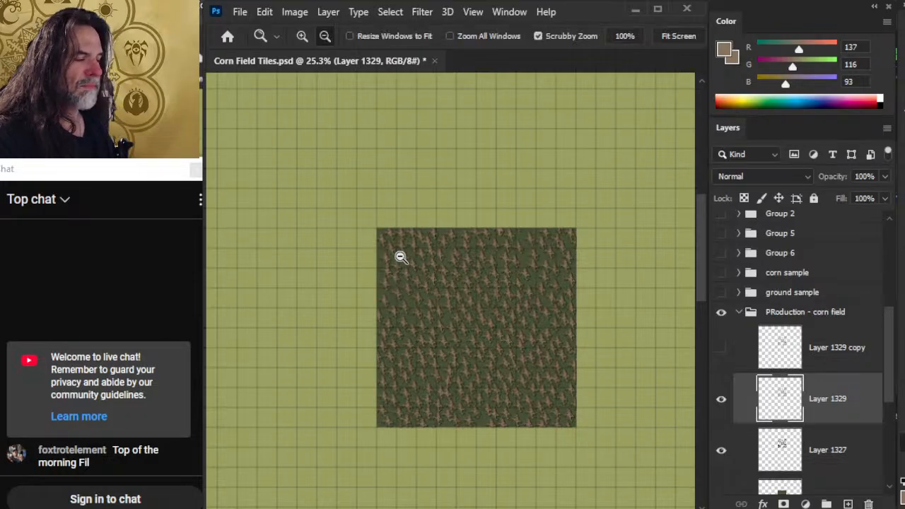
Step: Lightly erase the brown on Layer 1329 across the plants in the upper part of the tile at 10% opacity
{"action": "left_click_drag", "start_coordinate": [402, 280], "coordinate": [410, 282]}
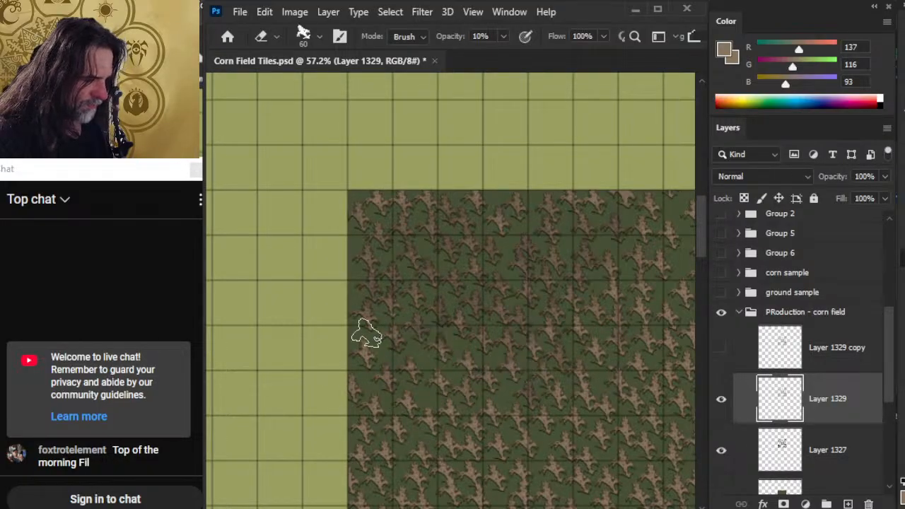
{"action": "left_click_drag", "start_coordinate": [570, 393], "coordinate": [461, 336]}
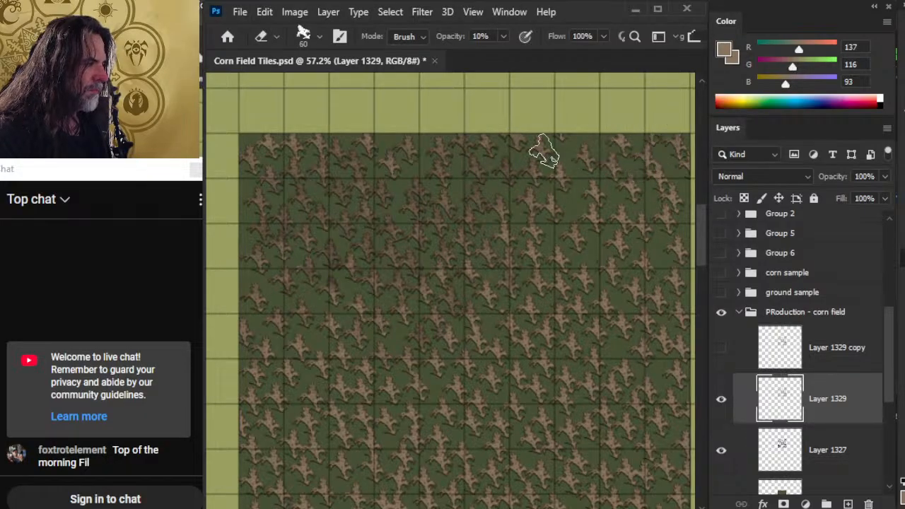
{"action": "left_click", "coordinate": [701, 163]}
{"action": "key", "text": "ctrl+space"}
{"action": "left_click_drag", "start_coordinate": [624, 262], "coordinate": [482, 278]}
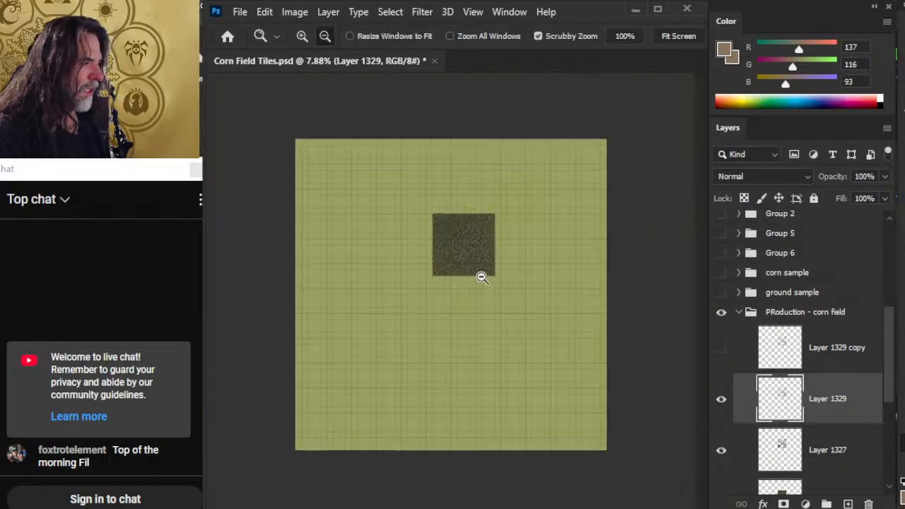
{"action": "left_click_drag", "start_coordinate": [497, 236], "coordinate": [525, 297]}
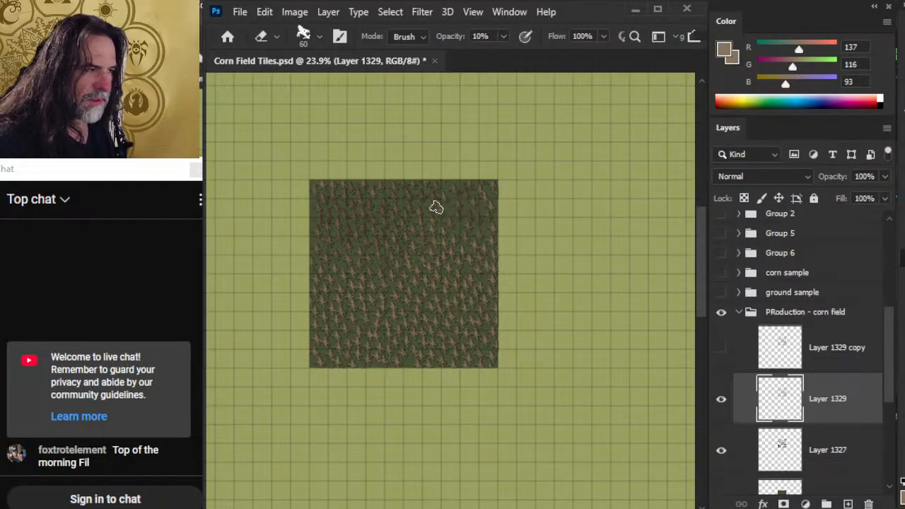
{"action": "mouse_move", "coordinate": [453, 243]}
{"action": "left_mouse_down"}
{"action": "mouse_move", "coordinate": [512, 233]}
{"action": "mouse_move", "coordinate": [481, 226]}
{"action": "mouse_move", "coordinate": [435, 250]}
{"action": "left_mouse_up"}
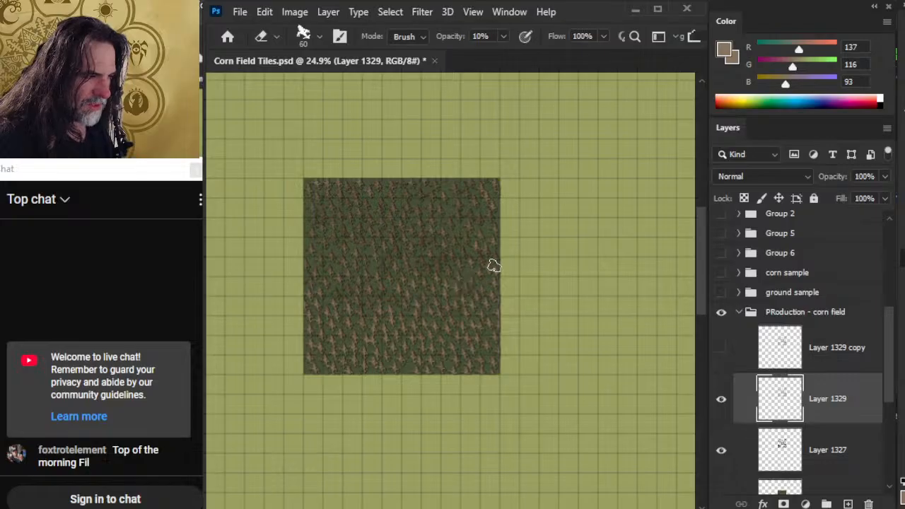
Step: Continue the 10% erasing on Layer 1329 across the rest of the tile, down to its lower edge
{"action": "key", "text": "ctrl+space"}
{"action": "left_click_drag", "start_coordinate": [416, 226], "coordinate": [539, 239]}
{"action": "left_click_drag", "start_coordinate": [575, 283], "coordinate": [483, 389]}
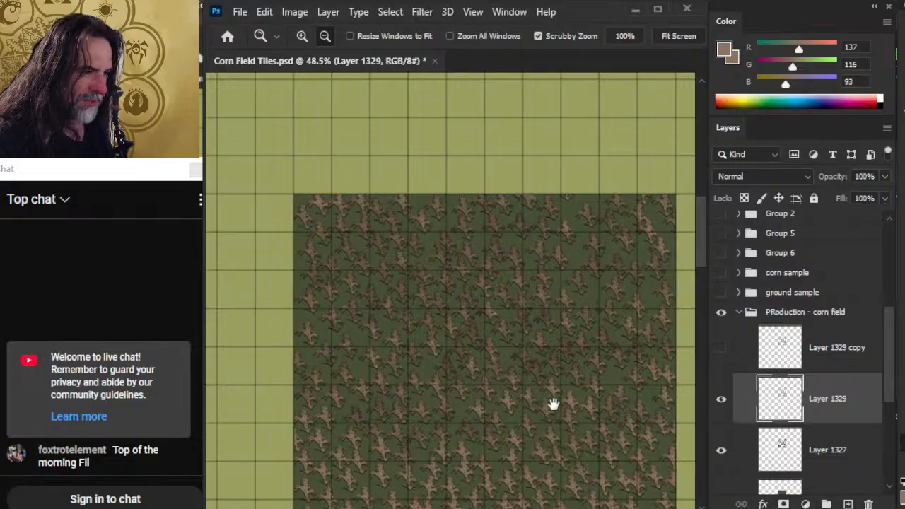
{"action": "mouse_move", "coordinate": [554, 404]}
{"action": "left_mouse_down"}
{"action": "mouse_move", "coordinate": [510, 180]}
{"action": "mouse_move", "coordinate": [568, 228]}
{"action": "mouse_move", "coordinate": [538, 265]}
{"action": "left_mouse_up"}
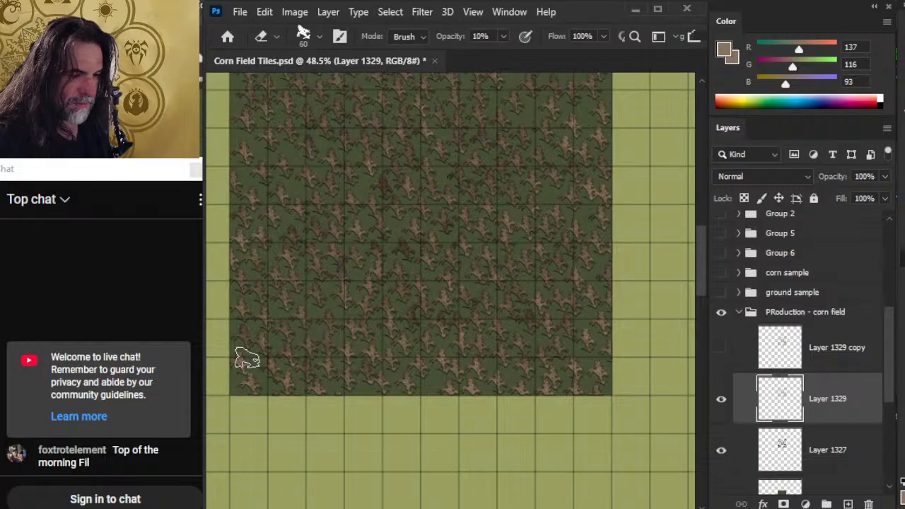
{"action": "left_click_drag", "start_coordinate": [339, 234], "coordinate": [359, 330]}
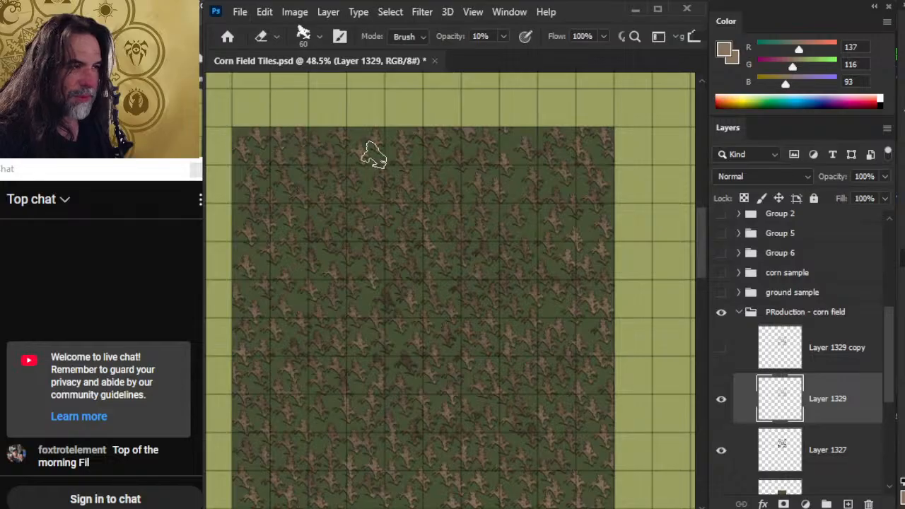
Step: Set Layer 1329's opacity to 86%
{"action": "key", "text": "z"}
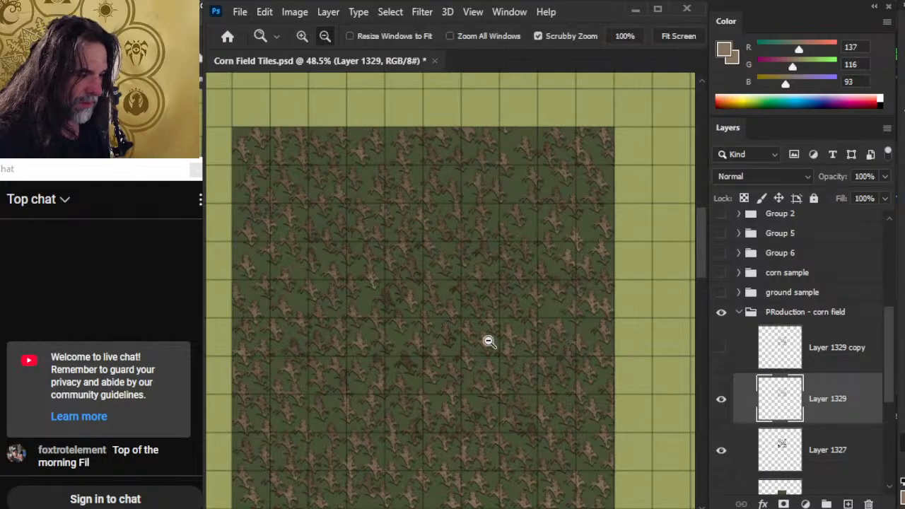
{"action": "left_click_drag", "start_coordinate": [488, 342], "coordinate": [527, 262]}
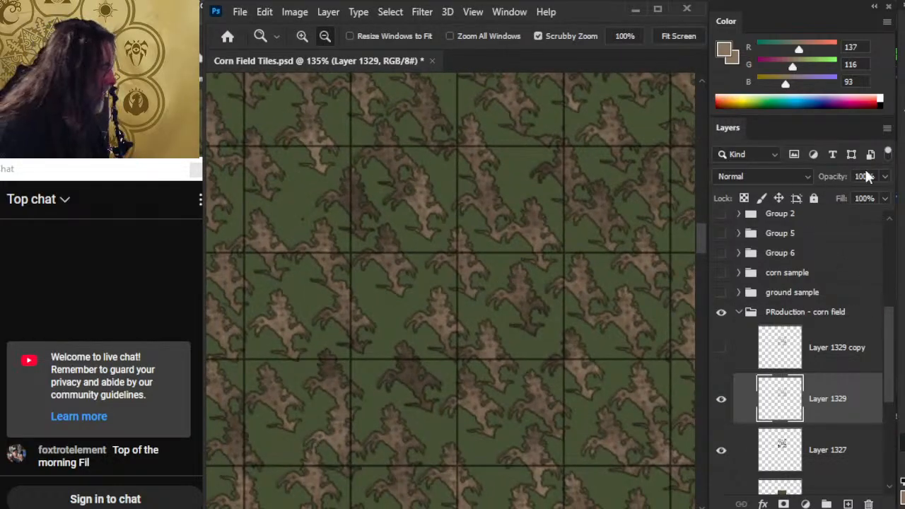
{"action": "left_click_drag", "start_coordinate": [876, 191], "coordinate": [874, 192]}
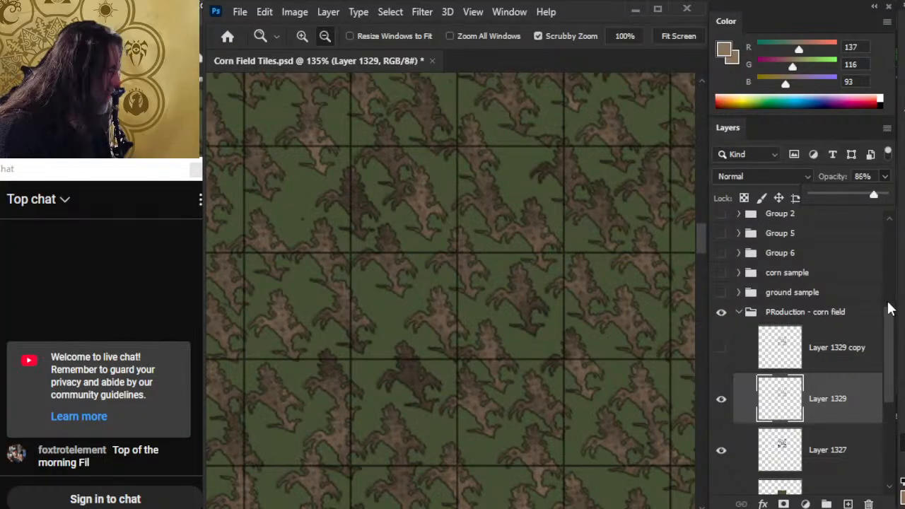
Step: Check the opacity of Layer 1284 in the corn sample group for reference and collapse the group
{"action": "mouse_move", "coordinate": [892, 328]}
{"action": "left_mouse_down"}
{"action": "mouse_move", "coordinate": [881, 412]}
{"action": "mouse_move", "coordinate": [884, 307]}
{"action": "mouse_move", "coordinate": [897, 338]}
{"action": "left_mouse_up"}
{"action": "left_click", "coordinate": [740, 297]}
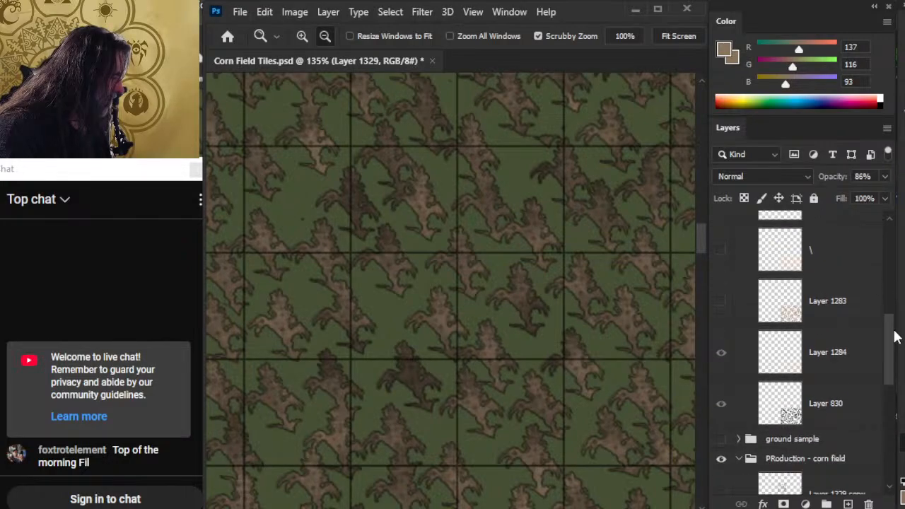
{"action": "left_click", "coordinate": [849, 359]}
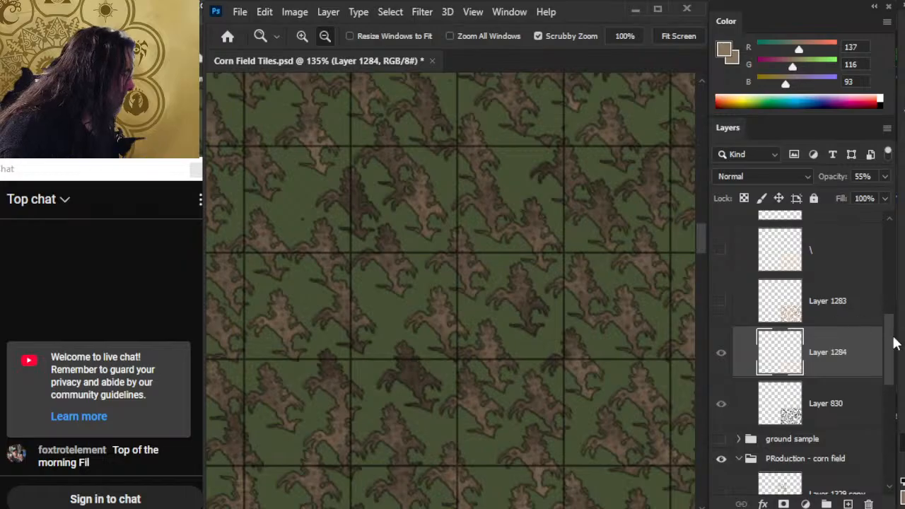
{"action": "left_click_drag", "start_coordinate": [895, 343], "coordinate": [889, 292]}
{"action": "left_click", "coordinate": [739, 316]}
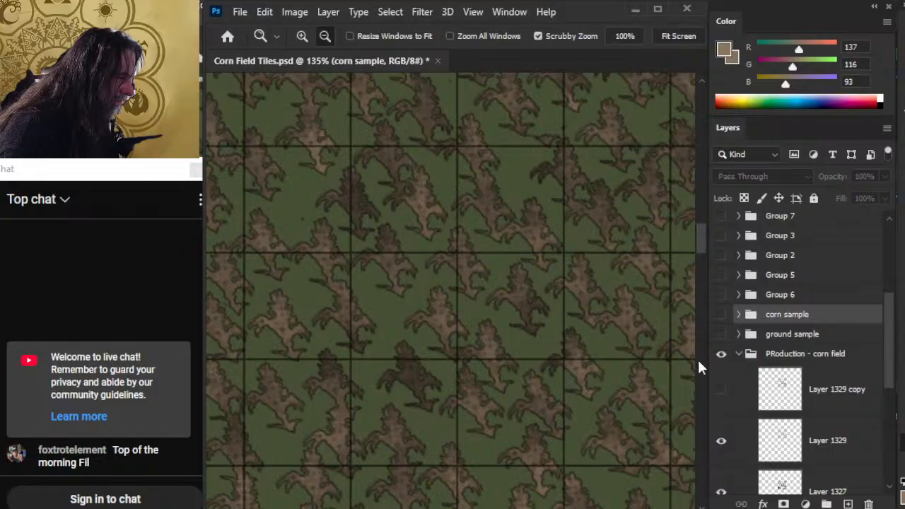
Step: Reselect Layer 1329 and set its opacity to 57%
{"action": "left_click", "coordinate": [834, 433]}
{"action": "left_click", "coordinate": [885, 176]}
{"action": "left_click_drag", "start_coordinate": [871, 193], "coordinate": [857, 192]}
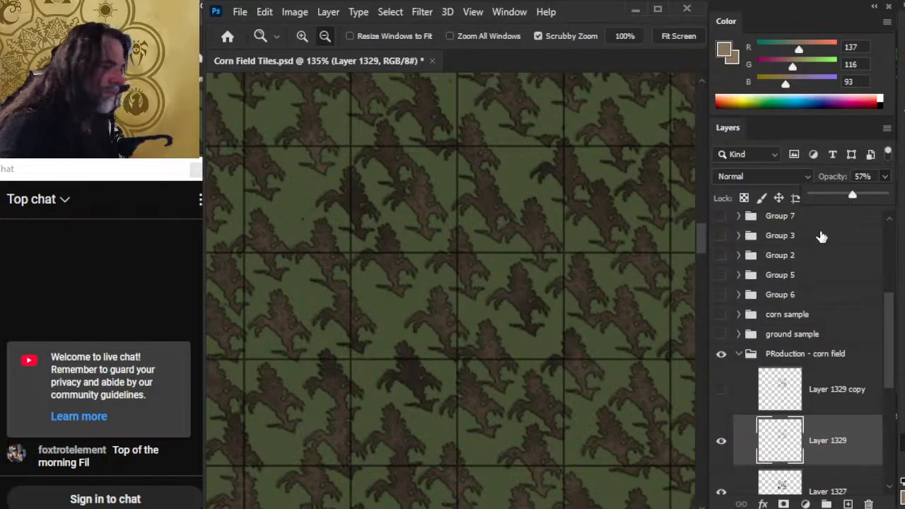
{"action": "left_click_drag", "start_coordinate": [574, 412], "coordinate": [513, 485]}
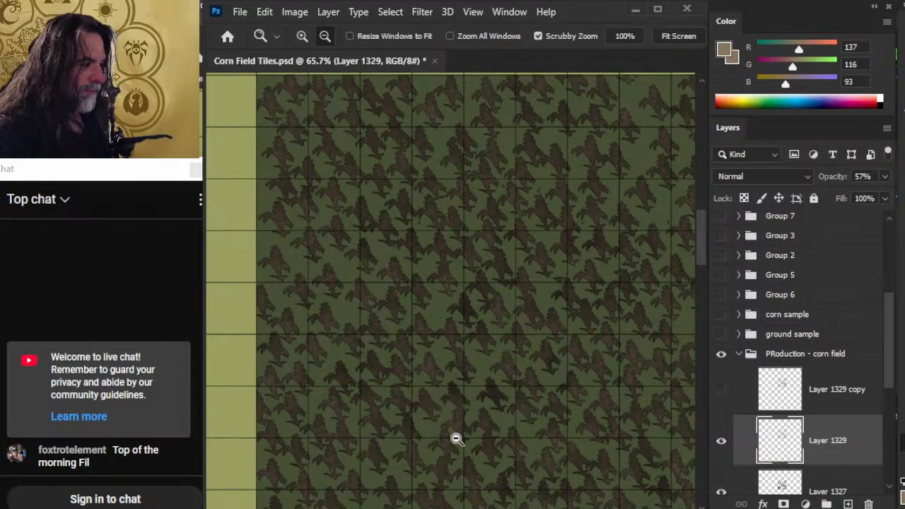
Step: Compare the tile with Layer 1329 copy shown and hidden
{"action": "scroll", "coordinate": [877, 375], "scroll_direction": "down", "scroll_amount": 2}
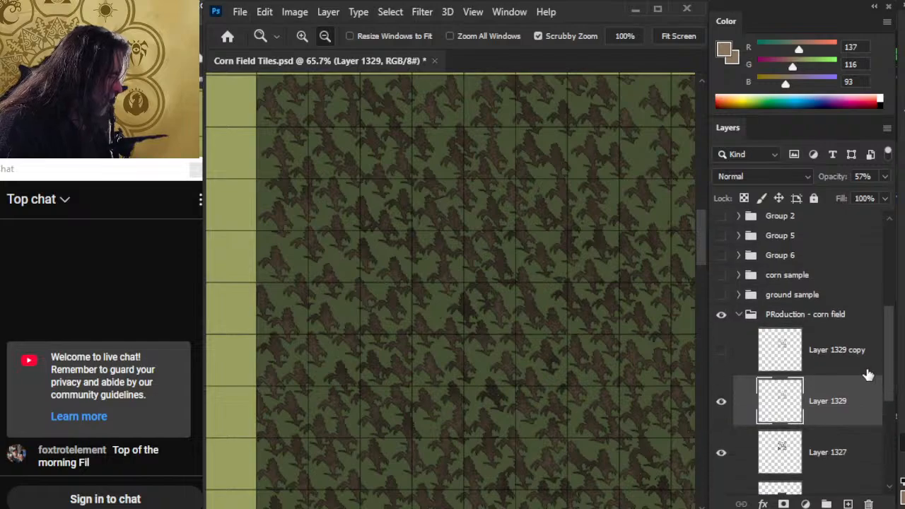
{"action": "left_click", "coordinate": [722, 355]}
{"action": "left_click", "coordinate": [721, 352]}
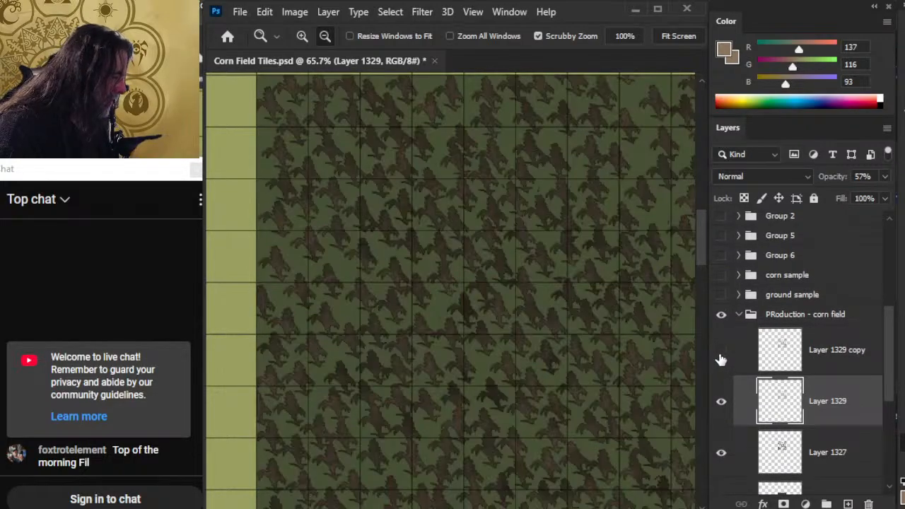
Step: Load the plant shapes of Layer 1327 as a selection and turn off Extras to hide its outline
{"action": "left_click", "coordinate": [784, 459], "text": "ctrl"}
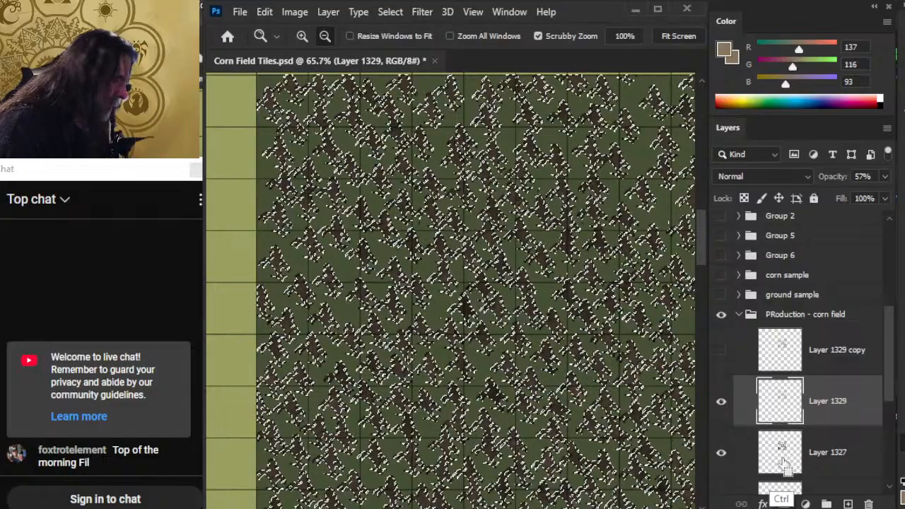
{"action": "left_click", "coordinate": [474, 13]}
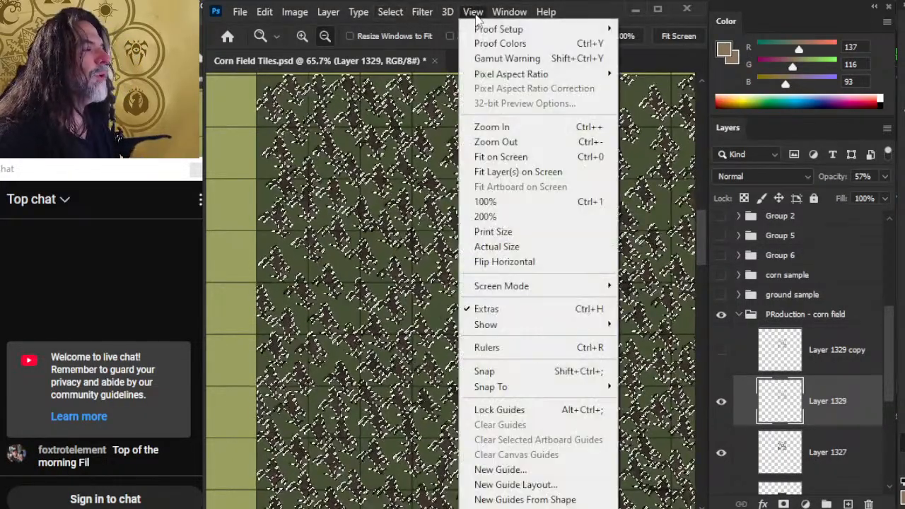
{"action": "mouse_move", "coordinate": [535, 297]}
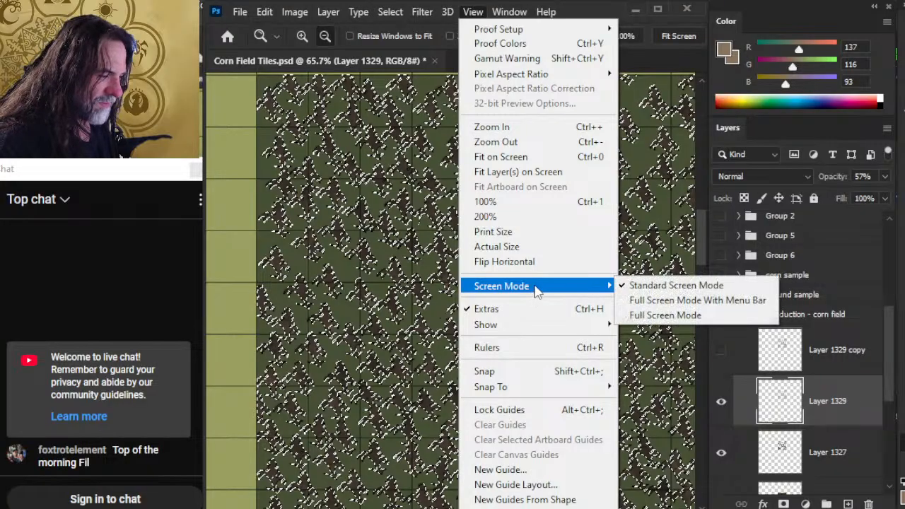
{"action": "left_click", "coordinate": [532, 312]}
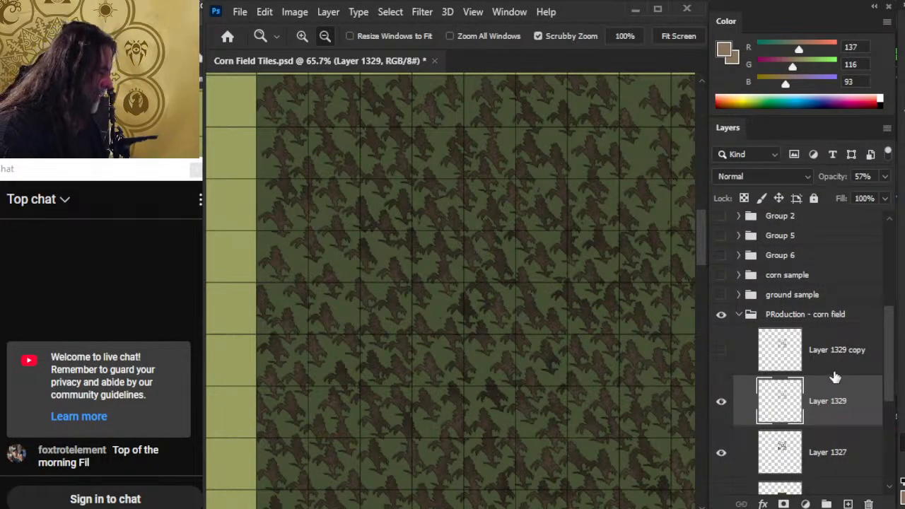
Step: Add a new layer above Layer 1329 and set the Brush with the corn tip to size 60
{"action": "left_click", "coordinate": [848, 505]}
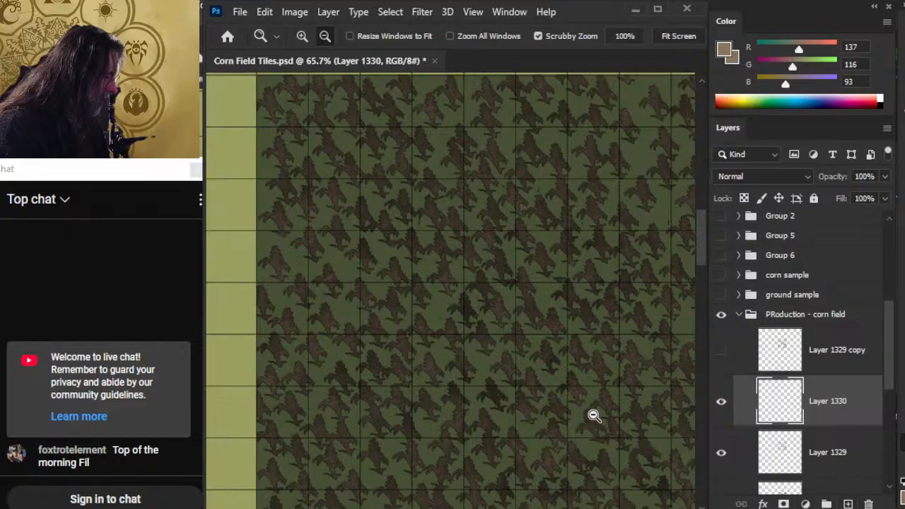
{"action": "left_click_drag", "start_coordinate": [599, 409], "coordinate": [539, 400]}
{"action": "left_click_drag", "start_coordinate": [615, 355], "coordinate": [536, 270]}
{"action": "left_click_drag", "start_coordinate": [479, 267], "coordinate": [509, 261]}
{"action": "key", "text": "b"}
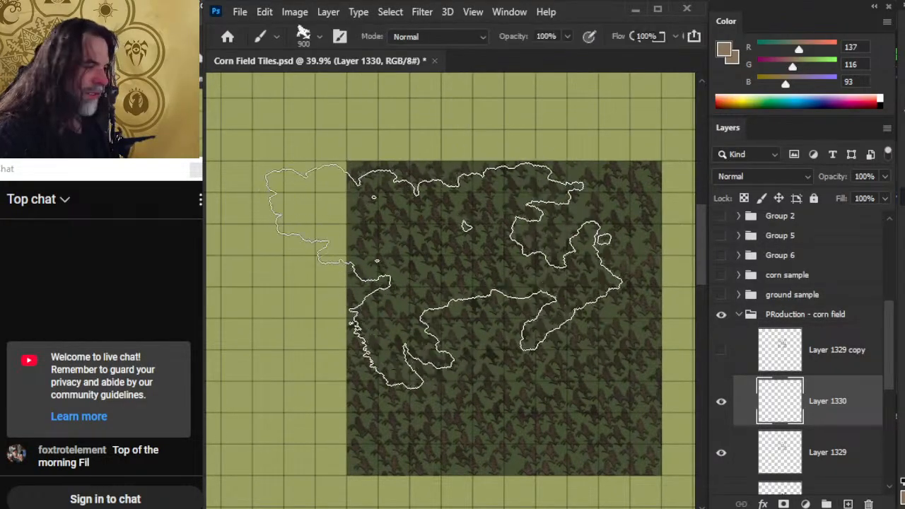
{"action": "key", "text": "bracketleft"}
{"action": "key", "text": "bracketleft"}
{"action": "key", "text": "bracketleft"}
{"action": "key", "text": "bracketleft"}
{"action": "key", "text": "bracketleft"}
{"action": "key", "text": "bracketleft"}
{"action": "key", "text": "bracketleft"}
{"action": "key", "text": "bracketleft"}
{"action": "key", "text": "bracketleft"}
{"action": "key", "text": "bracketleft"}
{"action": "key", "text": "bracketleft"}
{"action": "key", "text": "bracketleft"}
{"action": "key", "text": "bracketleft"}
{"action": "key", "text": "bracketleft"}
{"action": "key", "text": "bracketleft"}
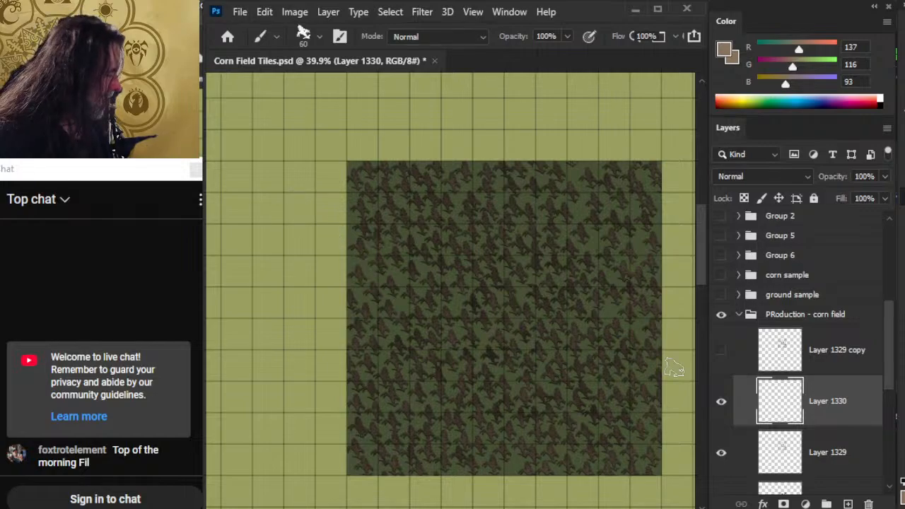
Step: Dab the sampled brown onto scattered plants along the tile's upper edge on Layer 1330, after comparing Layer 1329's visibility
{"action": "left_click", "coordinate": [722, 458]}
{"action": "left_click", "coordinate": [722, 457]}
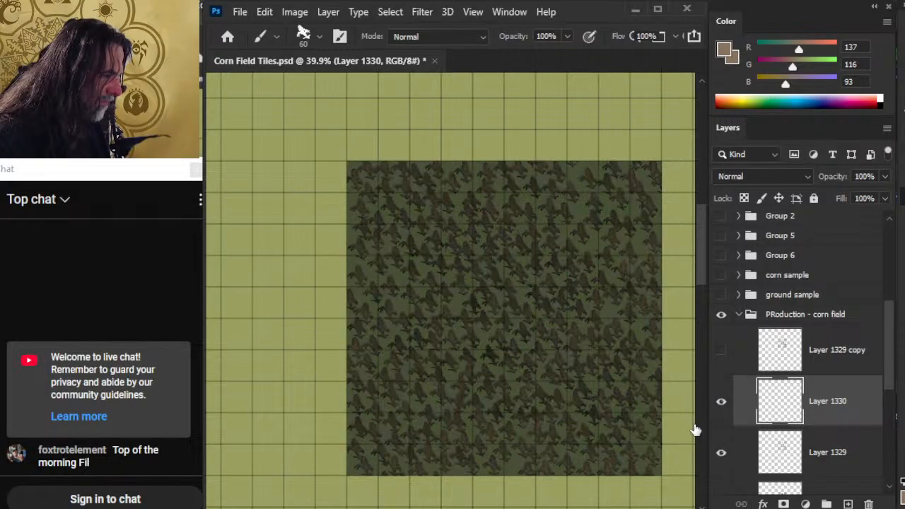
{"action": "left_click", "coordinate": [367, 182]}
{"action": "left_click", "coordinate": [412, 159]}
{"action": "left_click", "coordinate": [433, 181]}
{"action": "left_click", "coordinate": [379, 165]}
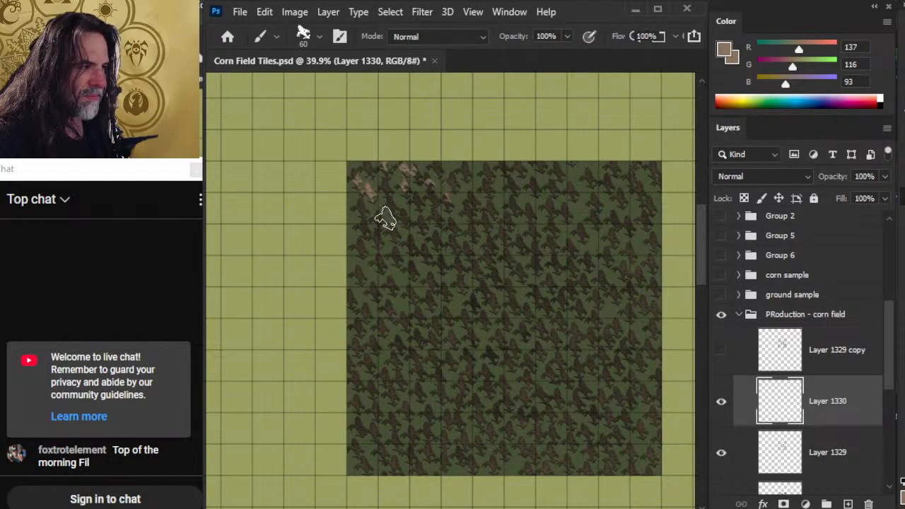
{"action": "left_click", "coordinate": [386, 218]}
{"action": "left_click", "coordinate": [542, 177]}
{"action": "left_click", "coordinate": [554, 171]}
{"action": "left_click", "coordinate": [518, 166]}
{"action": "left_click", "coordinate": [487, 170]}
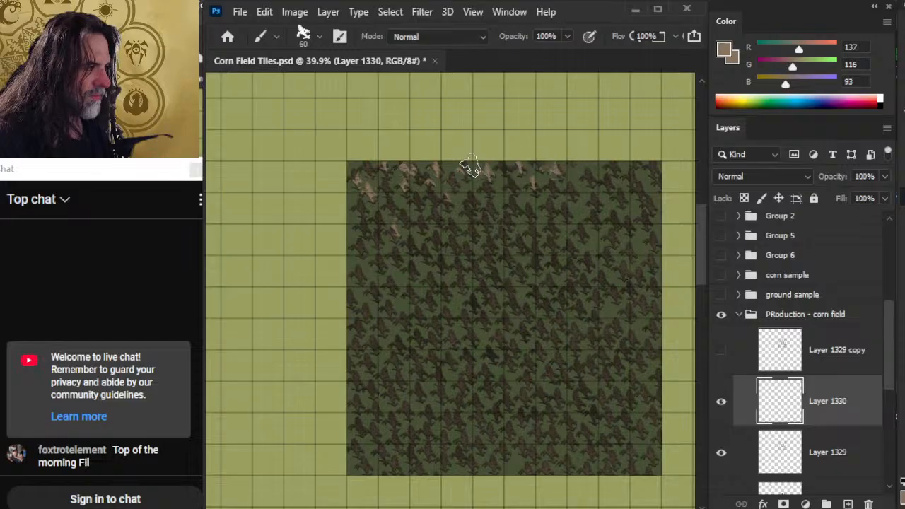
{"action": "left_click", "coordinate": [469, 169]}
{"action": "left_click", "coordinate": [506, 166]}
{"action": "left_click", "coordinate": [486, 213]}
{"action": "left_click", "coordinate": [572, 189]}
{"action": "left_click", "coordinate": [591, 178]}
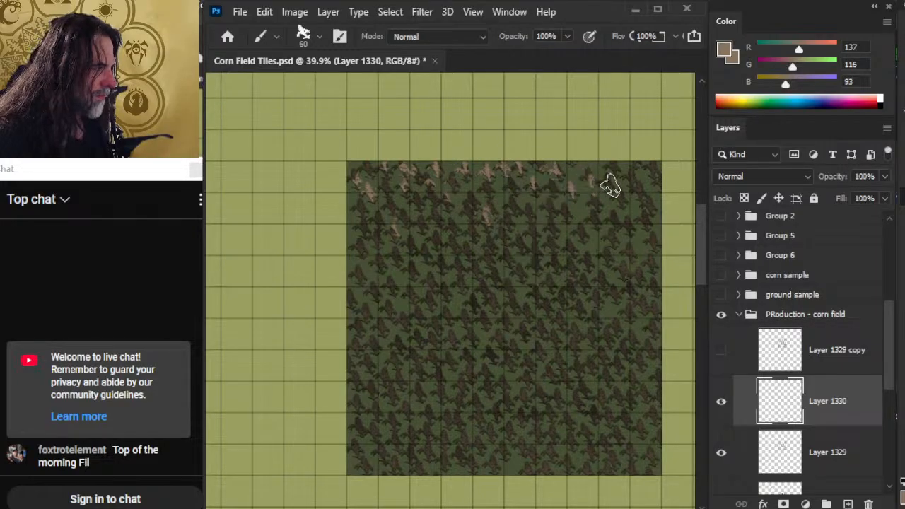
{"action": "left_click", "coordinate": [613, 173]}
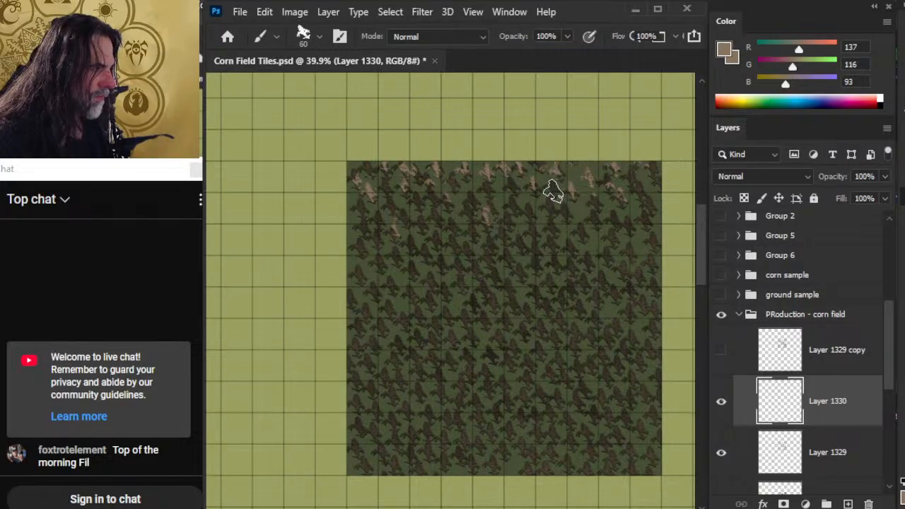
Step: Dab brown over more plants on Layer 1330 below the top row, working down past the middle of the tile
{"action": "left_click", "coordinate": [553, 191]}
{"action": "left_click", "coordinate": [394, 212]}
{"action": "left_click", "coordinate": [360, 225]}
{"action": "left_click", "coordinate": [407, 216]}
{"action": "left_click", "coordinate": [446, 201]}
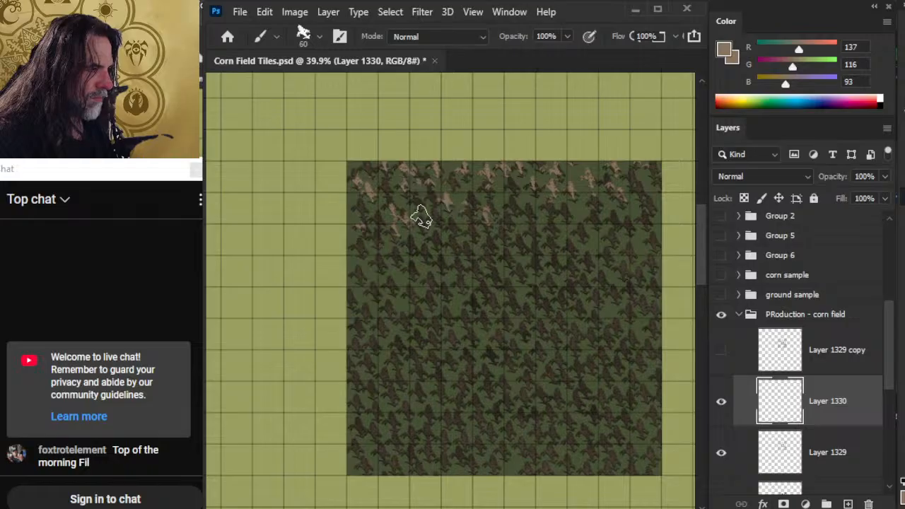
{"action": "left_click", "coordinate": [422, 214]}
{"action": "left_click", "coordinate": [374, 167]}
{"action": "left_click", "coordinate": [377, 236]}
{"action": "left_click", "coordinate": [394, 254]}
{"action": "left_click", "coordinate": [439, 254]}
{"action": "left_click", "coordinate": [454, 221]}
{"action": "left_click", "coordinate": [482, 217]}
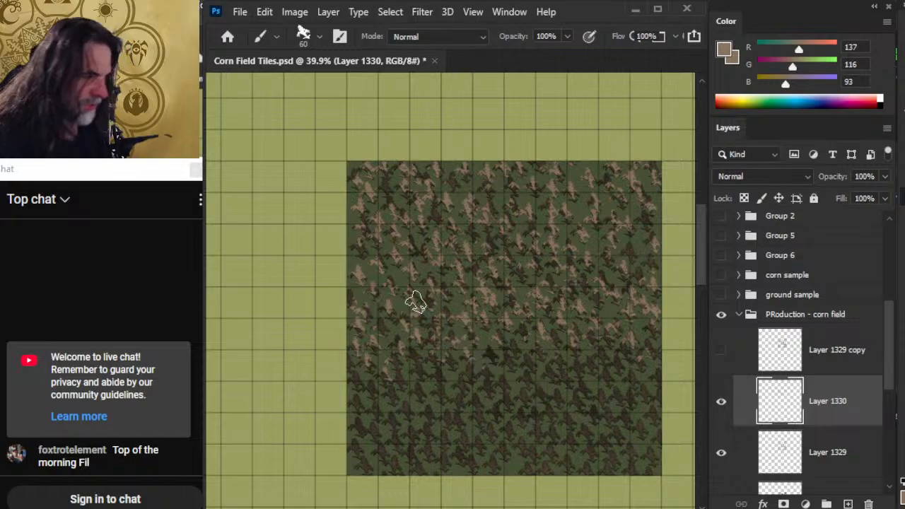
Step: Try filling the plants near the tile's left edge with denser brown dabs and undo those extra dabs
{"action": "left_click_drag", "start_coordinate": [379, 285], "coordinate": [437, 336]}
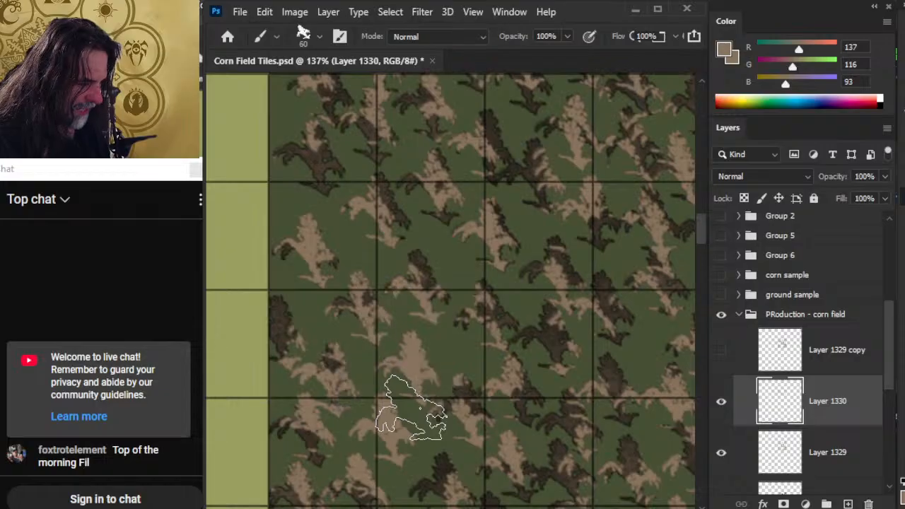
{"action": "key", "text": "ctrl+z"}
{"action": "key", "text": "ctrl+z"}
{"action": "key", "text": "ctrl+z"}
{"action": "key", "text": "ctrl+z"}
{"action": "key", "text": "ctrl+z"}
{"action": "key", "text": "ctrl+z"}
{"action": "key", "text": "ctrl+z"}
{"action": "key", "text": "ctrl+z"}
{"action": "key", "text": "ctrl+z"}
{"action": "key", "text": "ctrl+z"}
{"action": "key", "text": "ctrl+z"}
{"action": "key", "text": "ctrl+z"}
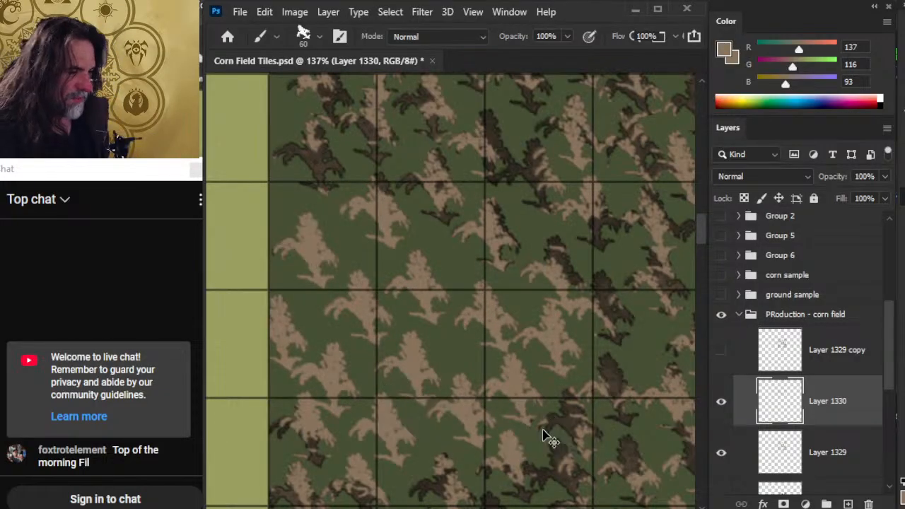
{"action": "key", "text": "ctrl+shift+z"}
{"action": "key", "text": "ctrl+shift+z"}
{"action": "key", "text": "ctrl+shift+z"}
{"action": "key", "text": "ctrl+shift+z"}
{"action": "key", "text": "ctrl+shift+z"}
{"action": "key", "text": "ctrl+shift+z"}
{"action": "key", "text": "ctrl+shift+z"}
{"action": "key", "text": "ctrl+shift+z"}
{"action": "key", "text": "ctrl+shift+z"}
{"action": "key", "text": "ctrl+shift+z"}
{"action": "key", "text": "ctrl+shift+z"}
{"action": "key", "text": "ctrl+shift+z"}
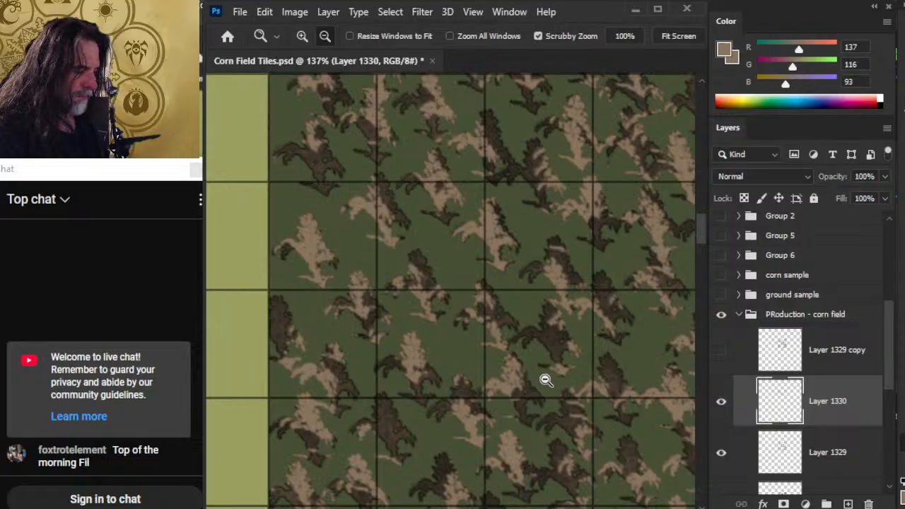
Step: Dab brown over scattered plants in the lower part of the tile on Layer 1330, down to its lower edge and across its full width
{"action": "left_click_drag", "start_coordinate": [545, 380], "coordinate": [463, 361]}
{"action": "left_click_drag", "start_coordinate": [559, 399], "coordinate": [502, 289]}
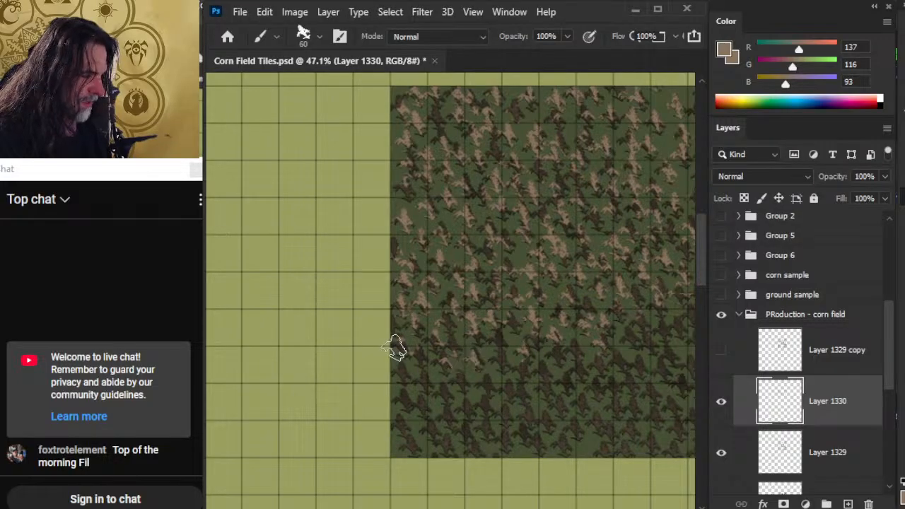
{"action": "mouse_move", "coordinate": [524, 405]}
{"action": "left_mouse_down"}
{"action": "mouse_move", "coordinate": [525, 349]}
{"action": "mouse_move", "coordinate": [487, 317]}
{"action": "left_mouse_up"}
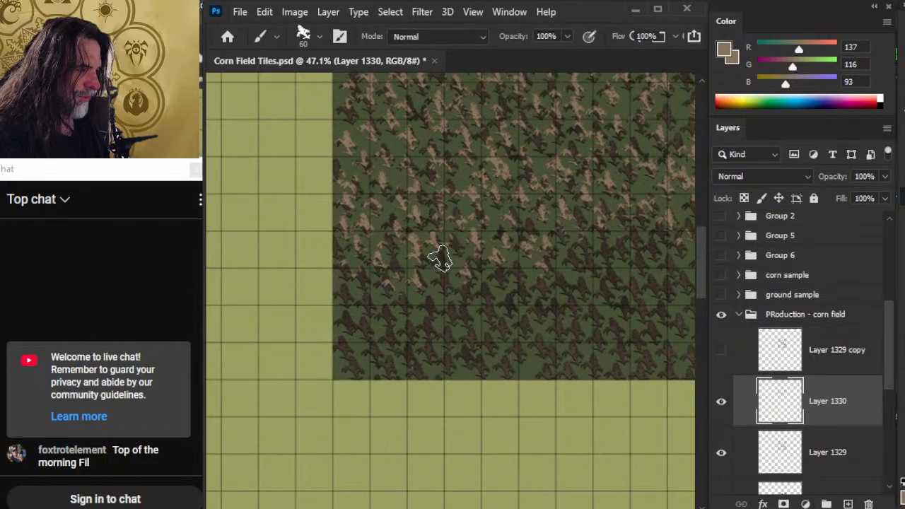
{"action": "left_click", "coordinate": [439, 258]}
{"action": "left_click", "coordinate": [518, 278]}
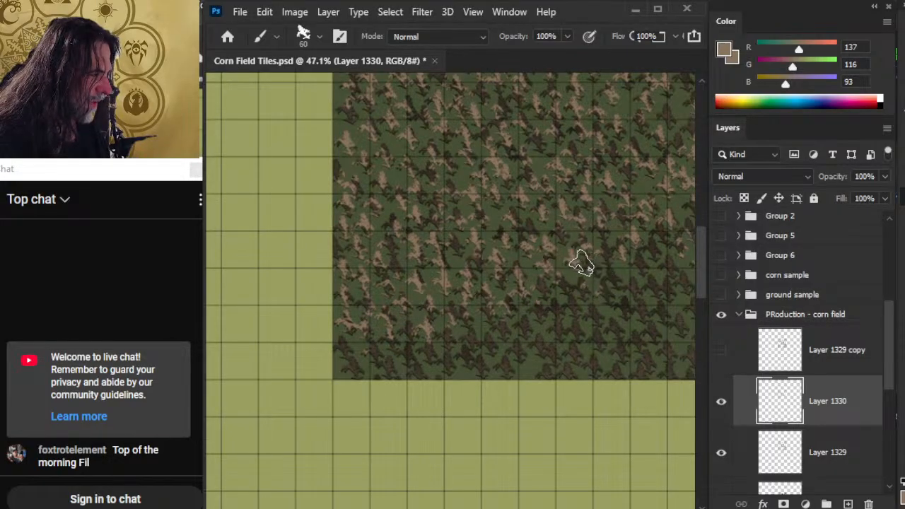
{"action": "left_click_drag", "start_coordinate": [525, 323], "coordinate": [407, 310]}
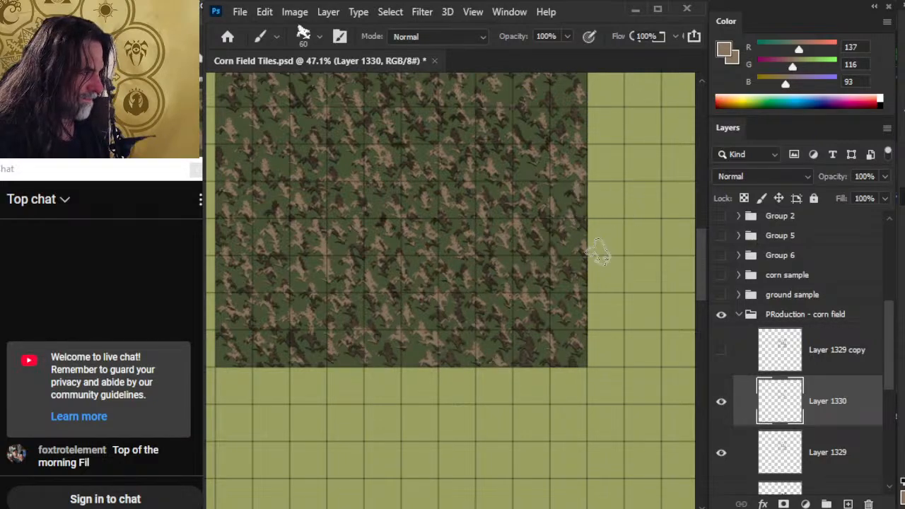
{"action": "mouse_move", "coordinate": [432, 323]}
{"action": "left_mouse_down"}
{"action": "mouse_move", "coordinate": [451, 372]}
{"action": "mouse_move", "coordinate": [455, 461]}
{"action": "left_mouse_up"}
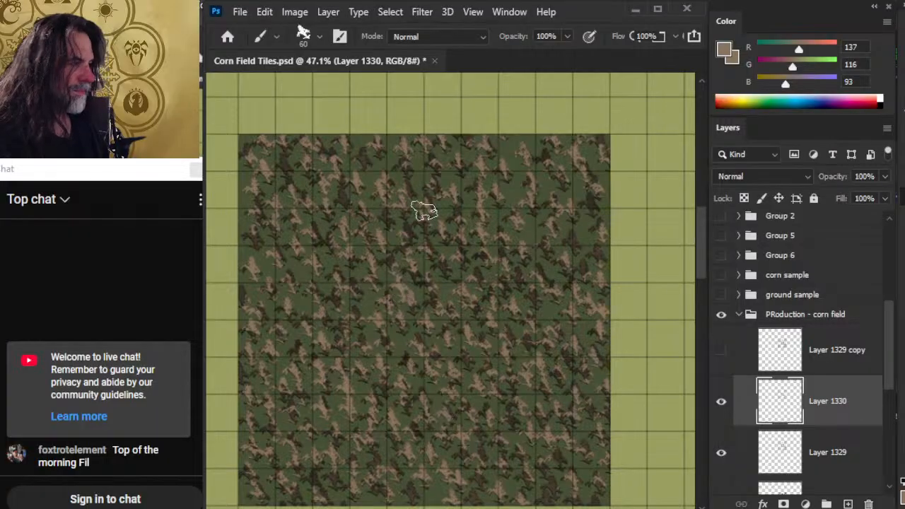
{"action": "key", "text": "e"}
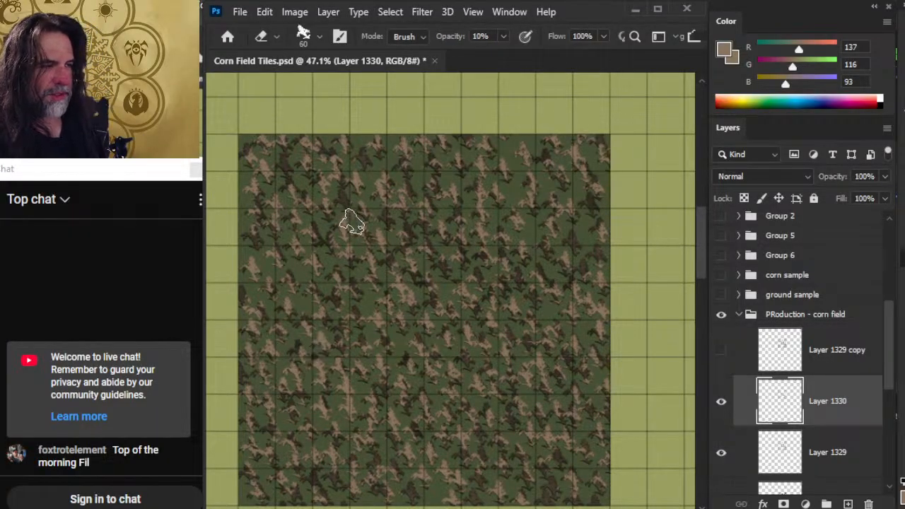
{"action": "key", "text": "b"}
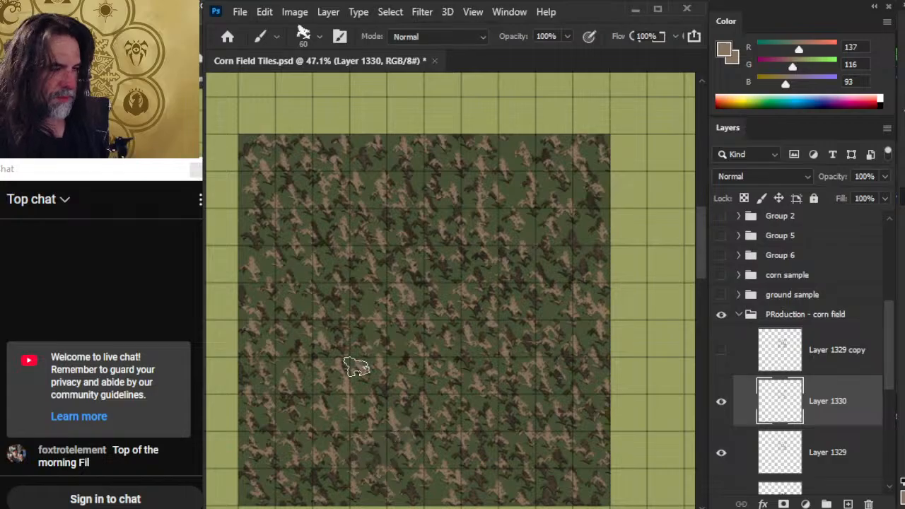
{"action": "left_click_drag", "start_coordinate": [486, 371], "coordinate": [525, 290]}
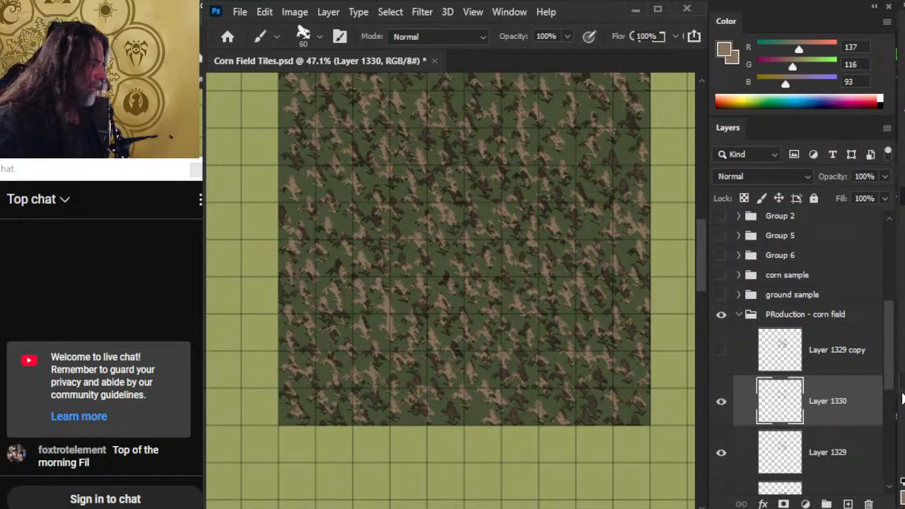
Step: Duplicate Layer 1330, move the copy above Layer 1329 copy within the PRoduction - corn field group, and hide it
{"action": "key", "text": "e"}
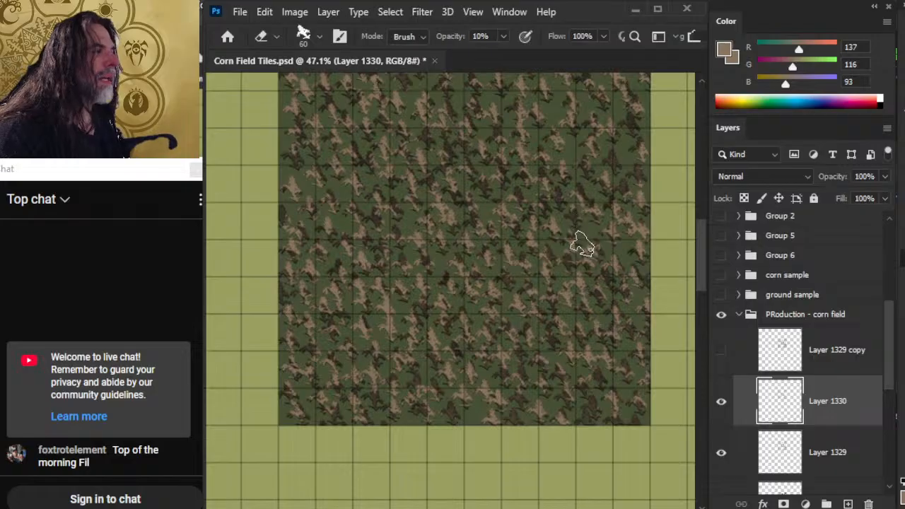
{"action": "right_click", "coordinate": [842, 412]}
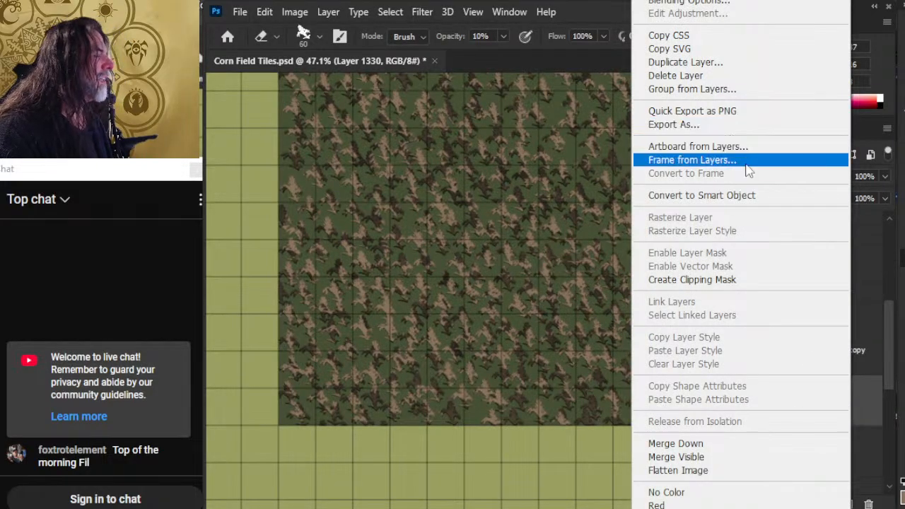
{"action": "left_click", "coordinate": [732, 62]}
{"action": "key", "text": "Return"}
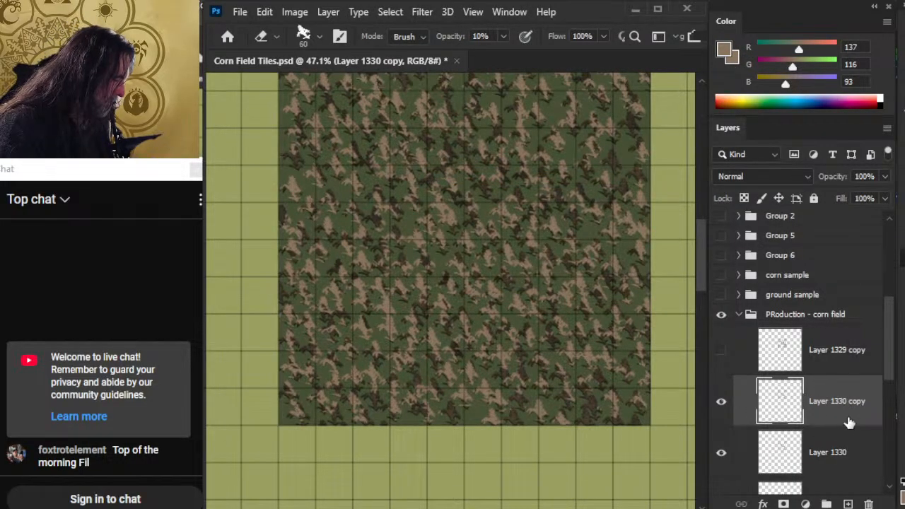
{"action": "left_click_drag", "start_coordinate": [850, 422], "coordinate": [841, 344]}
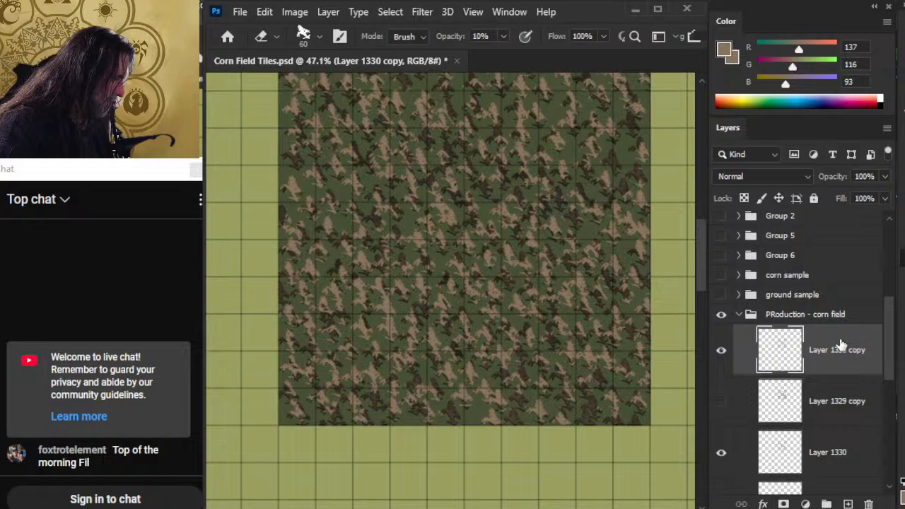
{"action": "left_click", "coordinate": [721, 352]}
Step: Select Layer 1330 and hide Layer 1329 beneath it, after comparing the tile with Layer 1330 hidden and shown
{"action": "left_click", "coordinate": [722, 453]}
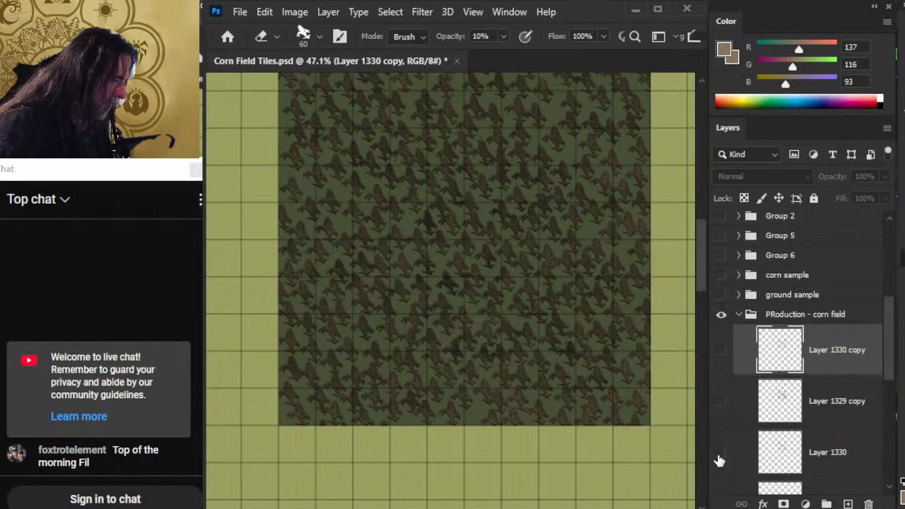
{"action": "left_click", "coordinate": [720, 491]}
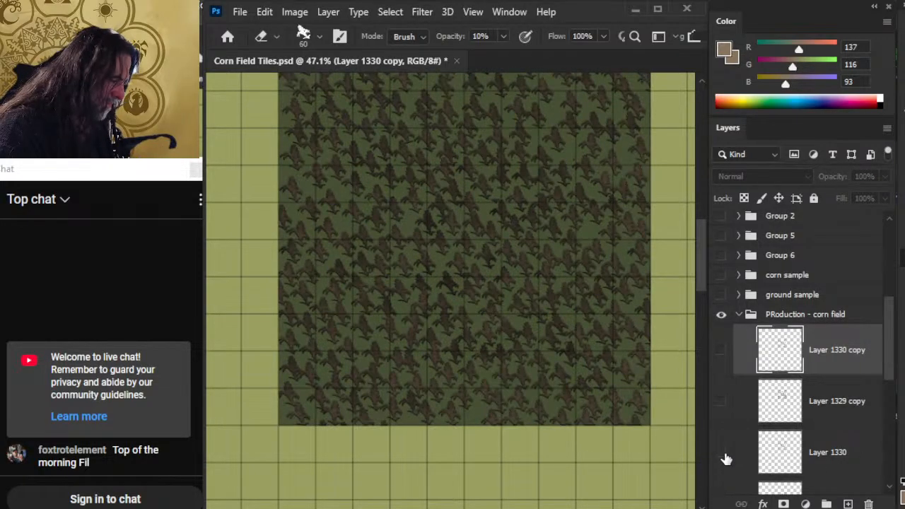
{"action": "left_click", "coordinate": [722, 453]}
{"action": "left_click", "coordinate": [841, 459]}
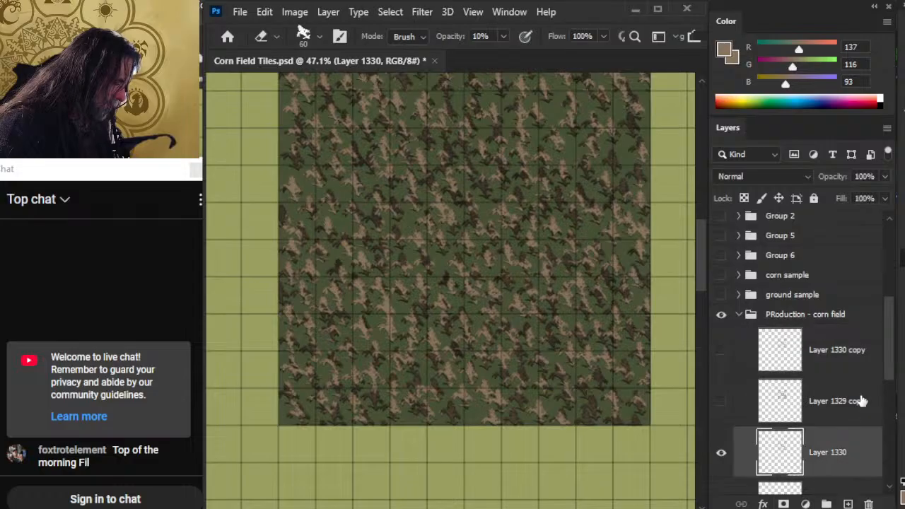
{"action": "scroll", "coordinate": [877, 368], "scroll_direction": "down", "scroll_amount": 2}
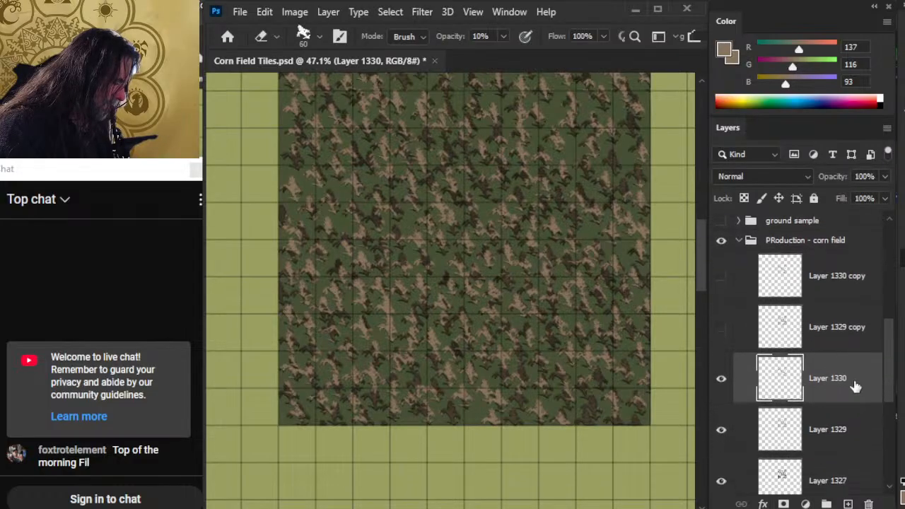
{"action": "left_click", "coordinate": [722, 431]}
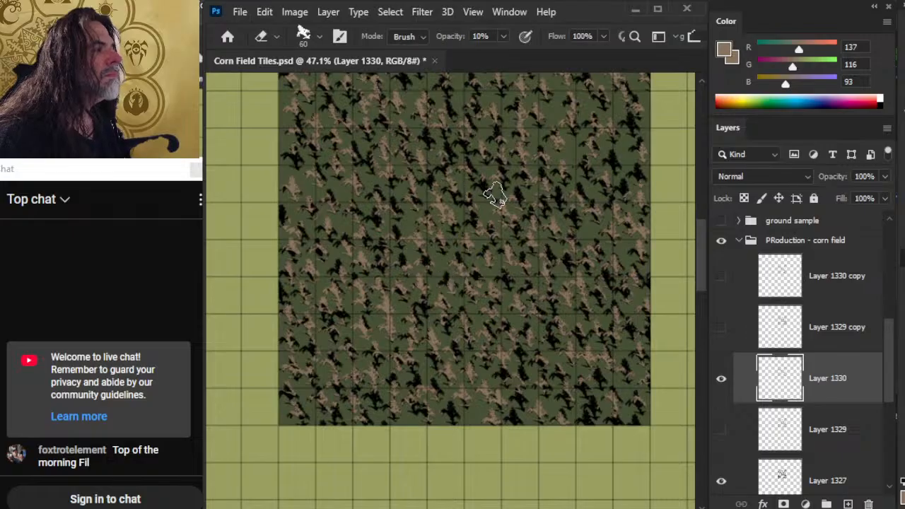
Step: Lightly erase the brown dabs on Layer 1330 at 10% opacity, comparing Layer 1329's visibility and leaving it shown
{"action": "mouse_move", "coordinate": [504, 246]}
{"action": "left_mouse_down"}
{"action": "mouse_move", "coordinate": [513, 275]}
{"action": "mouse_move", "coordinate": [512, 256]}
{"action": "left_mouse_up"}
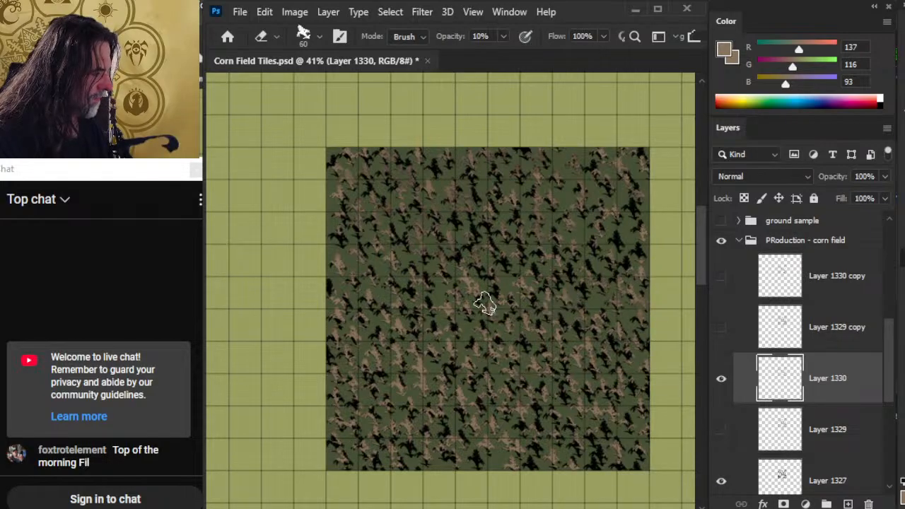
{"action": "left_click", "coordinate": [722, 430]}
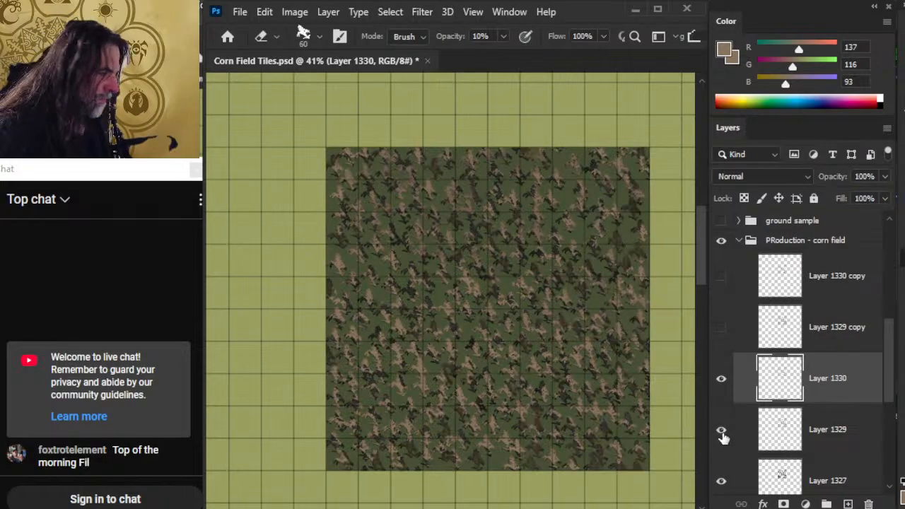
{"action": "left_click", "coordinate": [722, 431]}
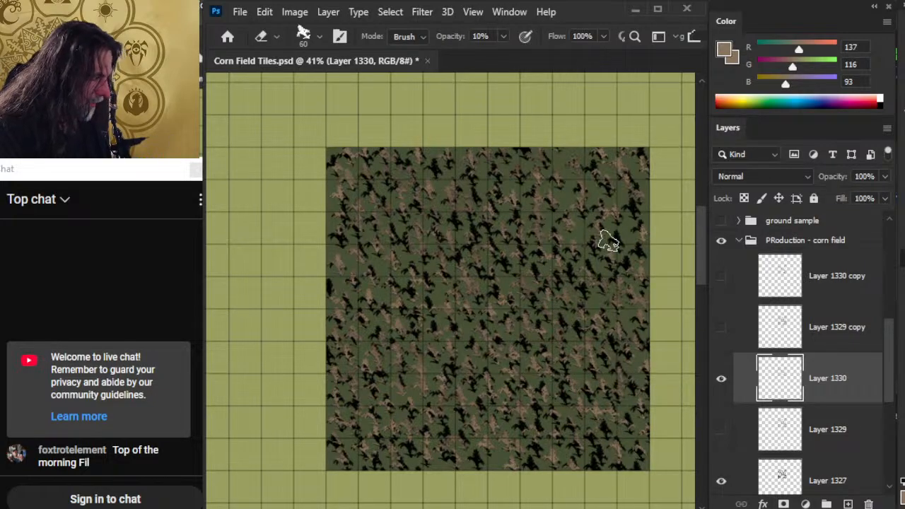
{"action": "left_click", "coordinate": [721, 429]}
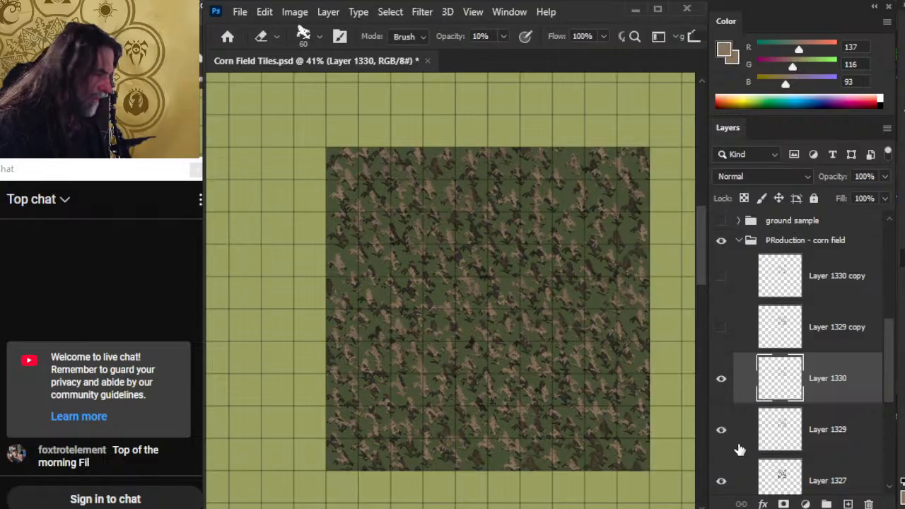
Step: Set Layer 1330's opacity to 55% and check the blended dabs across the tile and up close
{"action": "left_click_drag", "start_coordinate": [488, 319], "coordinate": [620, 395]}
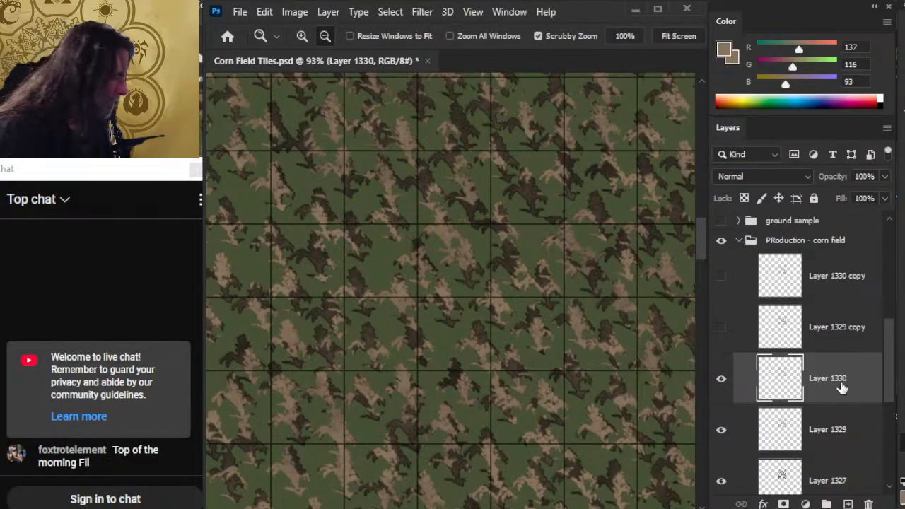
{"action": "left_click", "coordinate": [886, 177]}
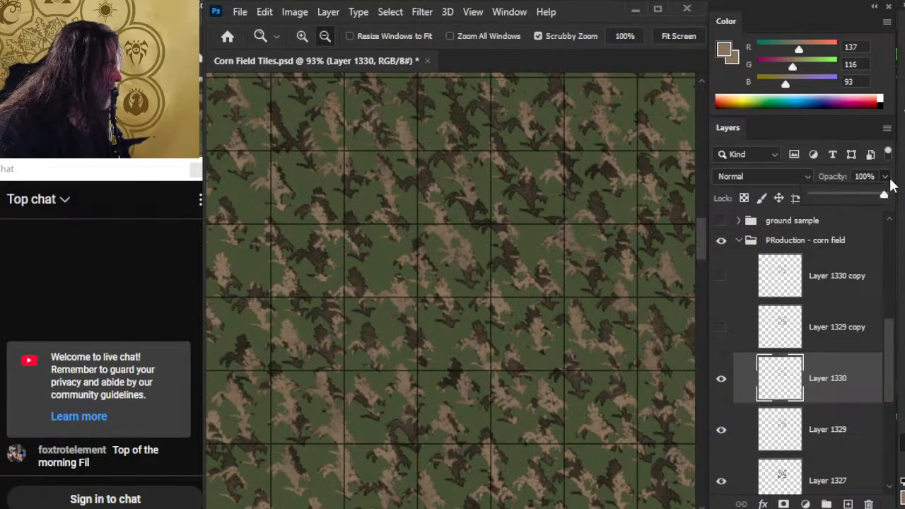
{"action": "left_click_drag", "start_coordinate": [885, 198], "coordinate": [854, 199]}
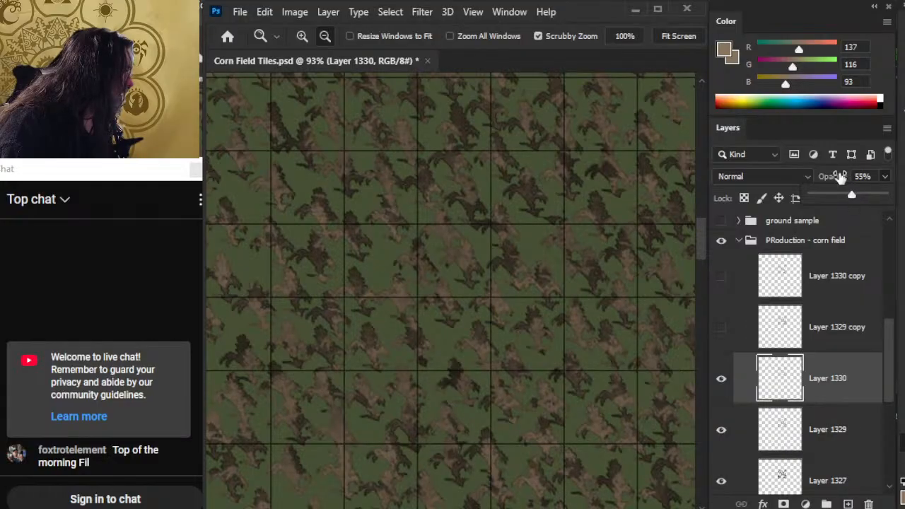
{"action": "left_click_drag", "start_coordinate": [575, 319], "coordinate": [525, 350]}
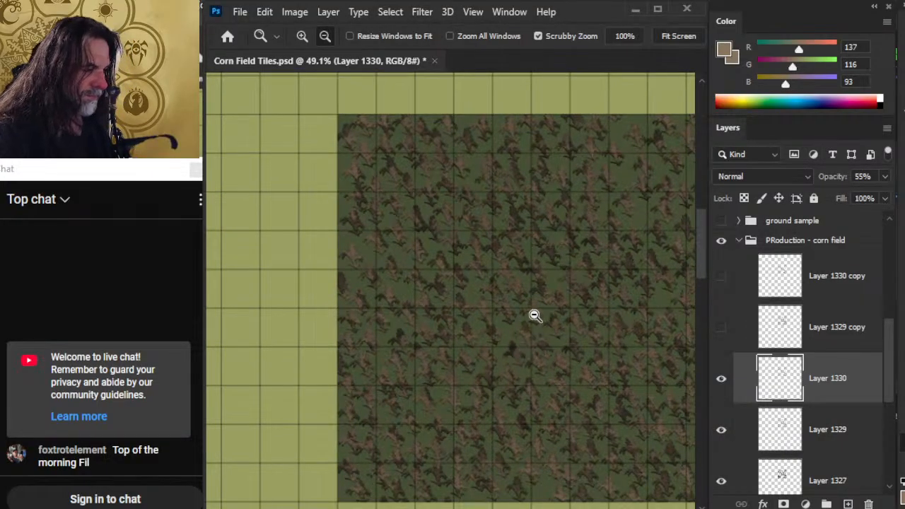
{"action": "left_click_drag", "start_coordinate": [535, 315], "coordinate": [617, 323]}
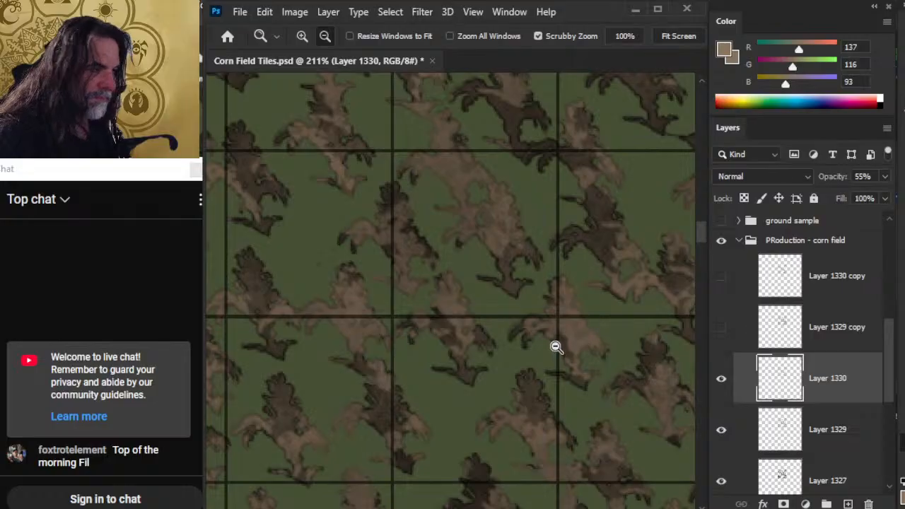
Step: Load the plant shapes of Layer 1327 as a selection and contract it by 1 pixel, keeping Layer 1330 active
{"action": "key", "text": "ctrl"}
{"action": "key", "text": "ctrl"}
{"action": "key", "text": "ctrl"}
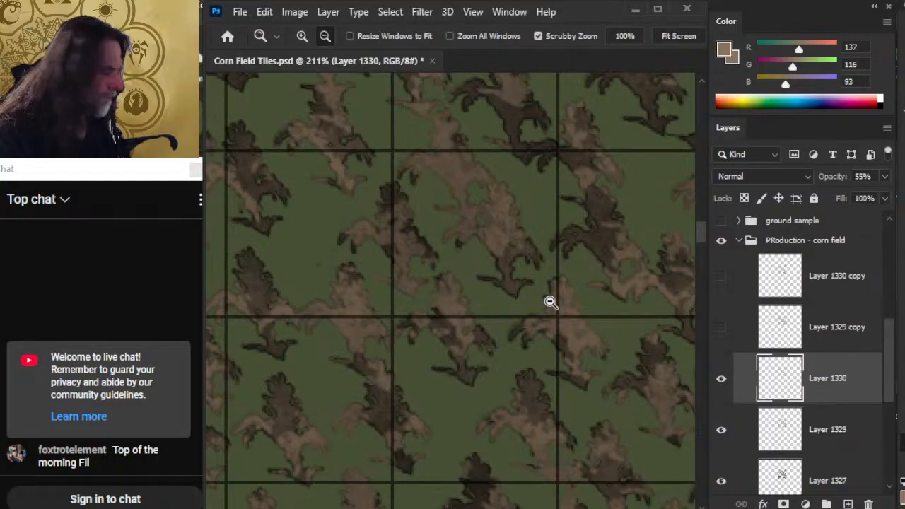
{"action": "scroll", "coordinate": [890, 384], "scroll_direction": "down", "scroll_amount": 2}
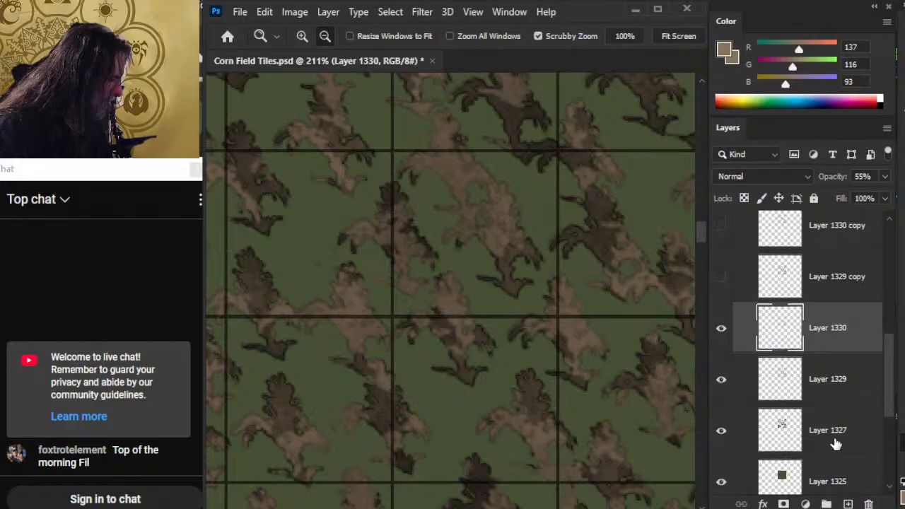
{"action": "left_click", "coordinate": [782, 435], "text": "ctrl"}
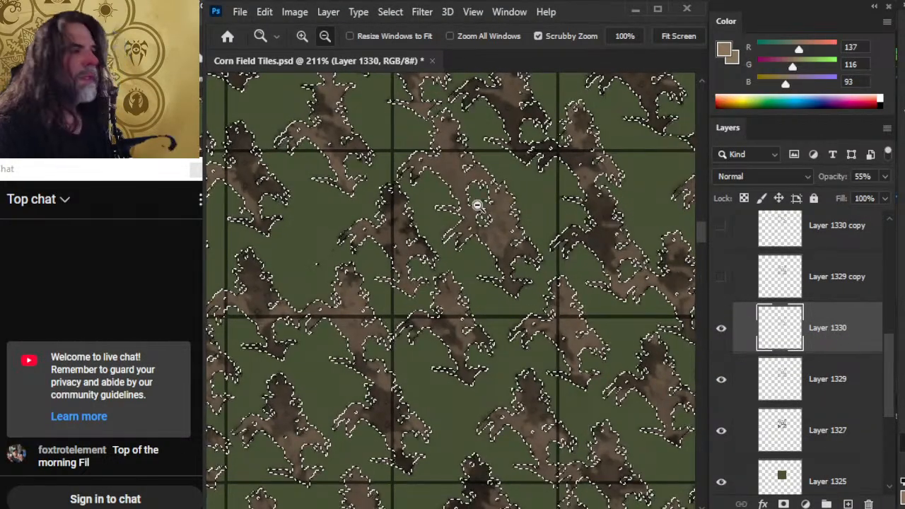
{"action": "left_click", "coordinate": [389, 12]}
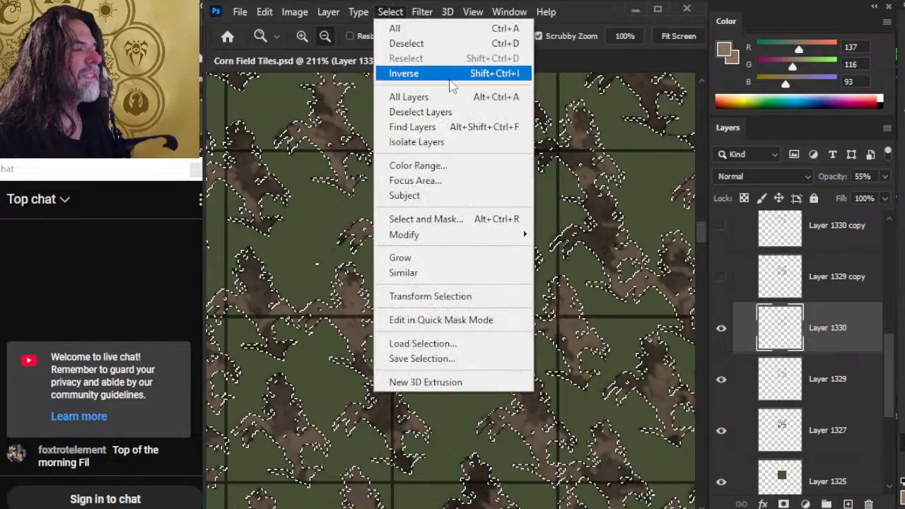
{"action": "mouse_move", "coordinate": [471, 235]}
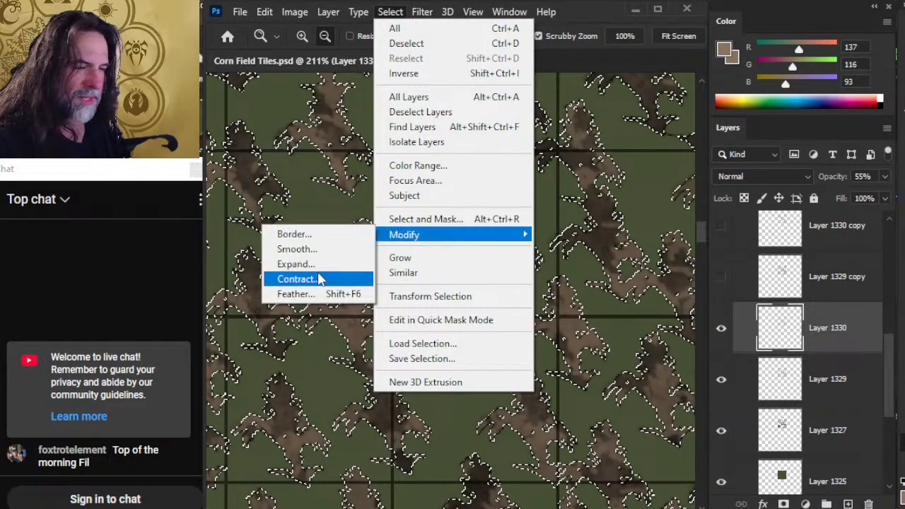
{"action": "left_click", "coordinate": [318, 277]}
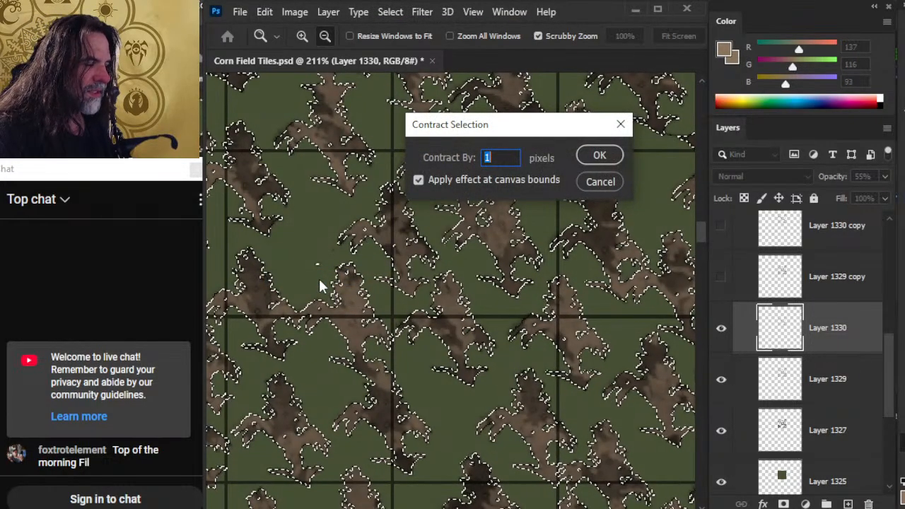
{"action": "key", "text": "Return"}
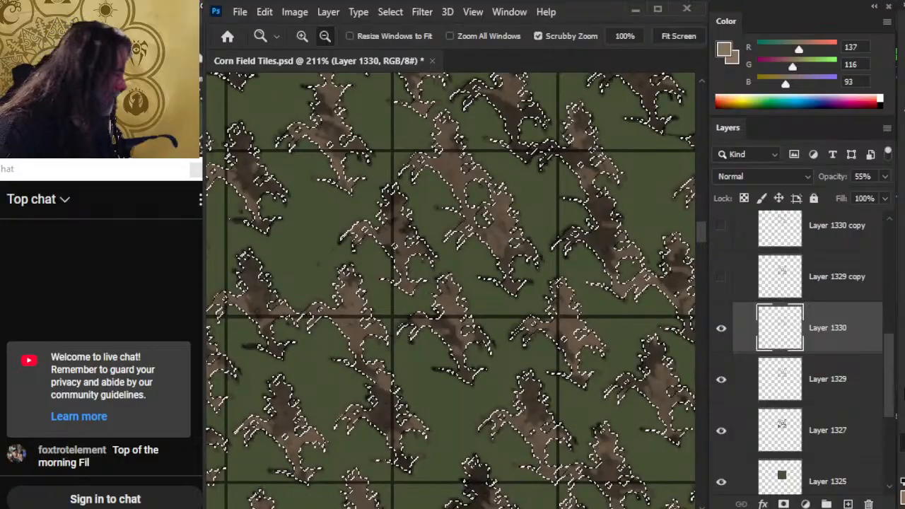
Step: Invert the contracted plant selection so it covers everything outside the plant shapes
{"action": "key", "text": "l"}
{"action": "right_click", "coordinate": [601, 288]}
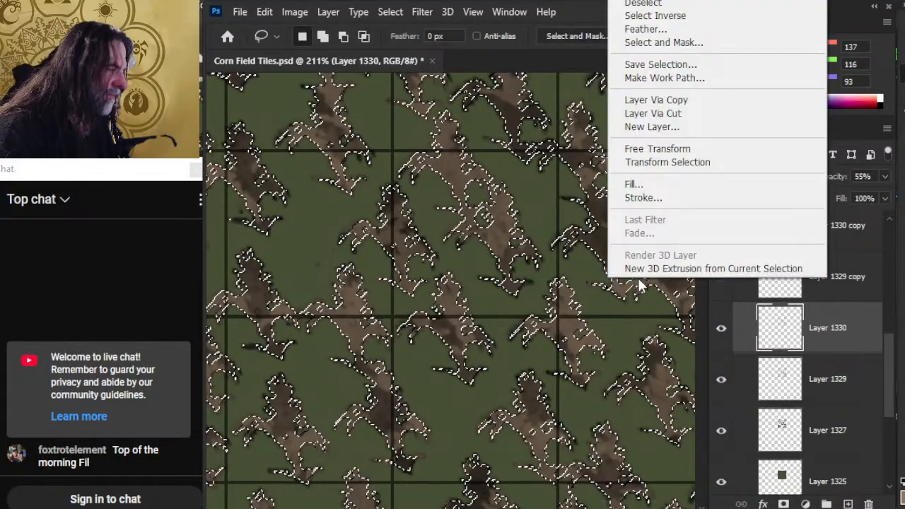
{"action": "left_click", "coordinate": [711, 17]}
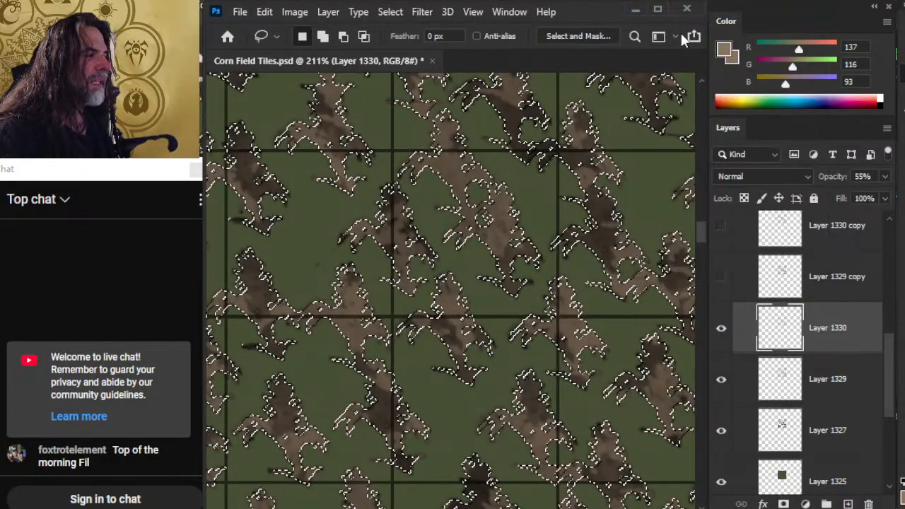
Step: Clear the brown shading on Layer 1330 outside the contracted plant shapes and deselect
{"action": "key", "text": "Delete"}
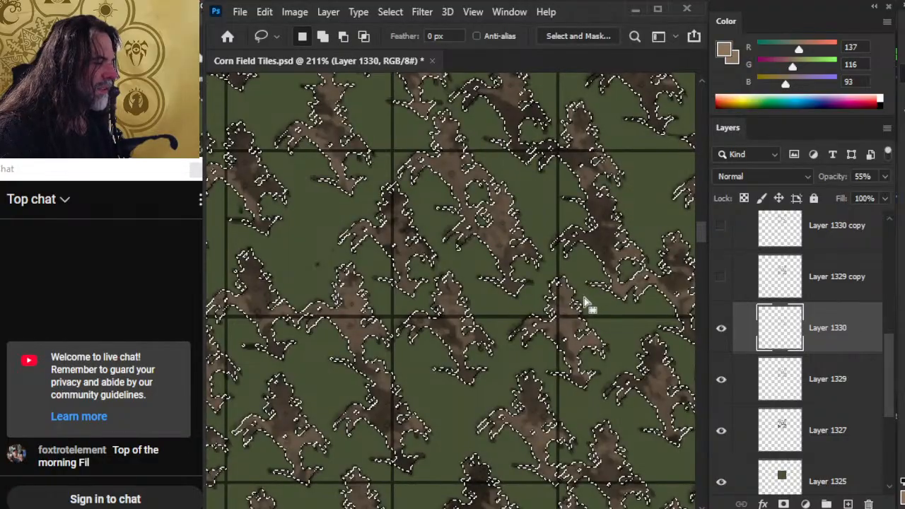
{"action": "key", "text": "ctrl+d"}
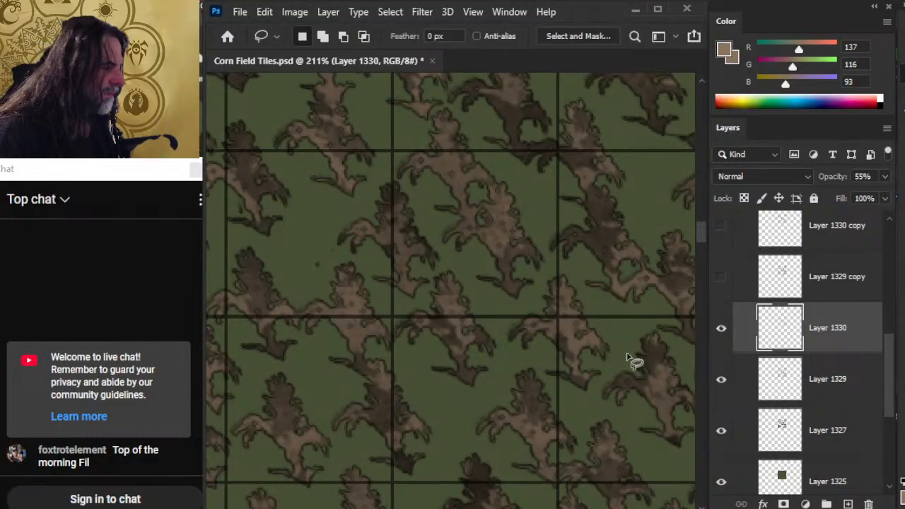
Step: Select the area outside Layer 1327's plant shapes, make Layer 1329 active, and release the selection
{"action": "left_click", "coordinate": [782, 428], "text": "ctrl"}
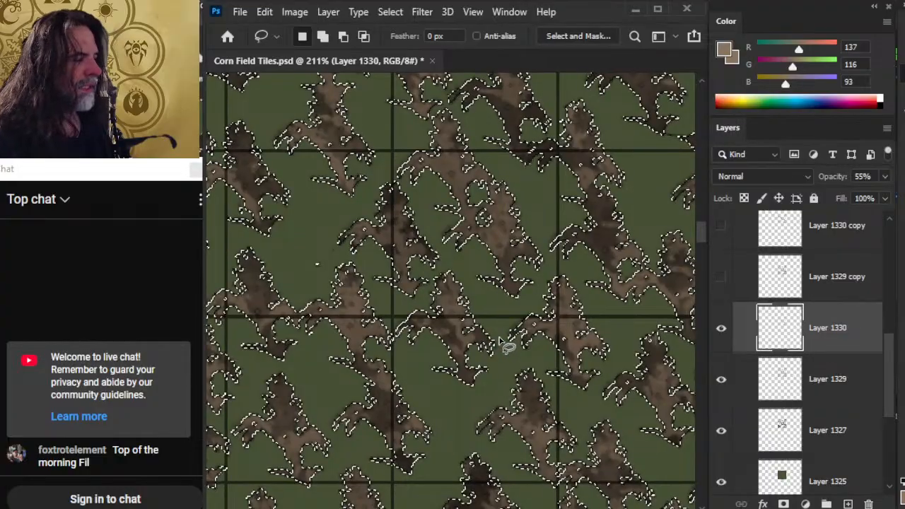
{"action": "right_click", "coordinate": [544, 306]}
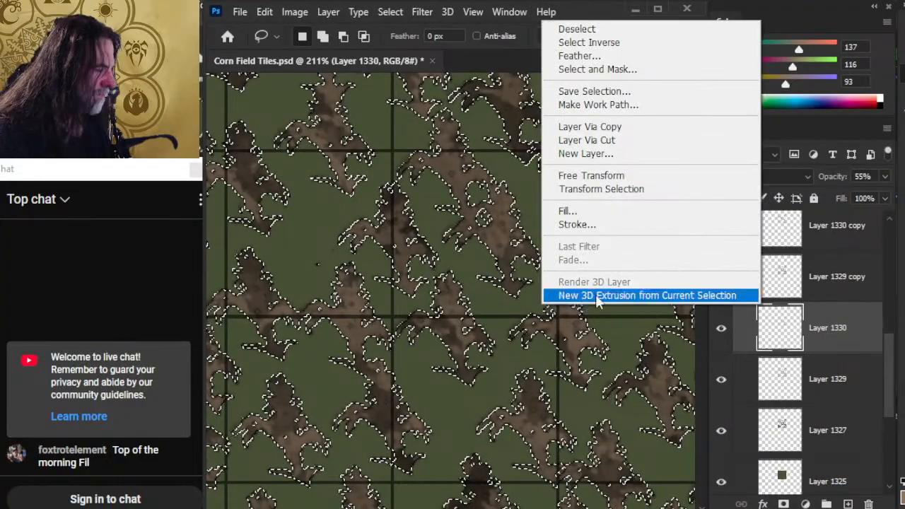
{"action": "left_click", "coordinate": [632, 42]}
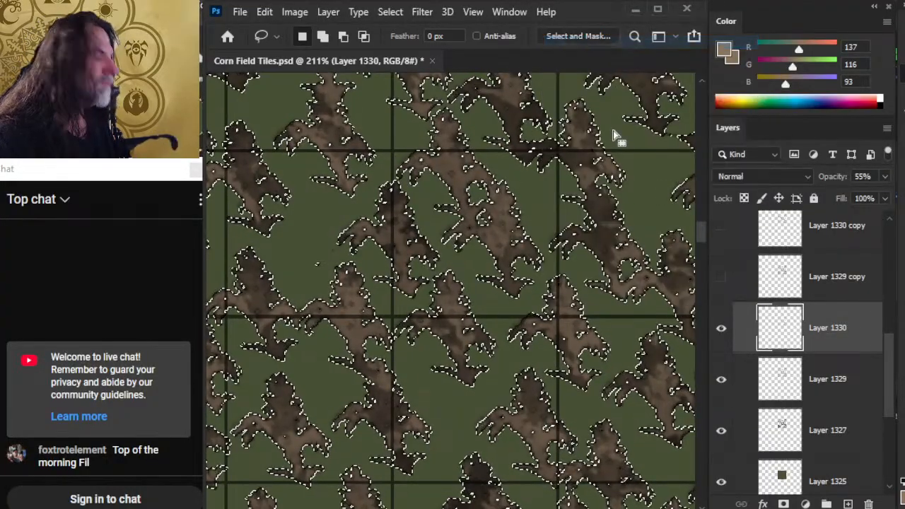
{"action": "left_click", "coordinate": [822, 378]}
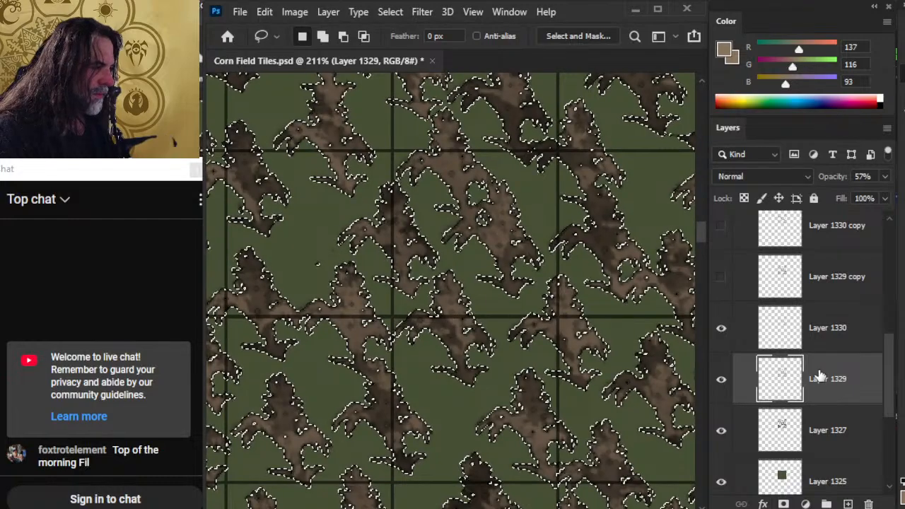
{"action": "key", "text": "ctrl+d"}
Step: Show the corn sample group and hide the dark green Layer 1325 behind the plants
{"action": "key", "text": "z"}
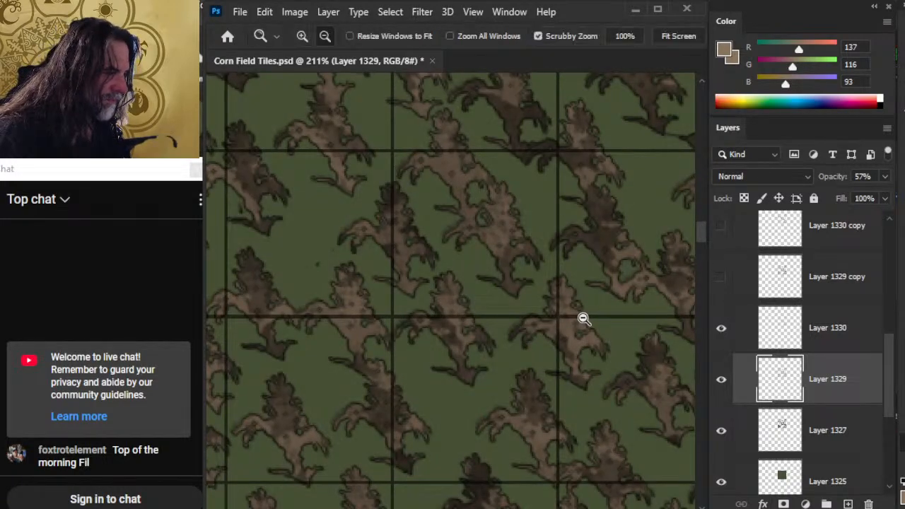
{"action": "scroll", "coordinate": [582, 318], "scroll_direction": "down", "scroll_amount": 6}
{"action": "scroll", "coordinate": [583, 398], "scroll_direction": "down", "scroll_amount": 3}
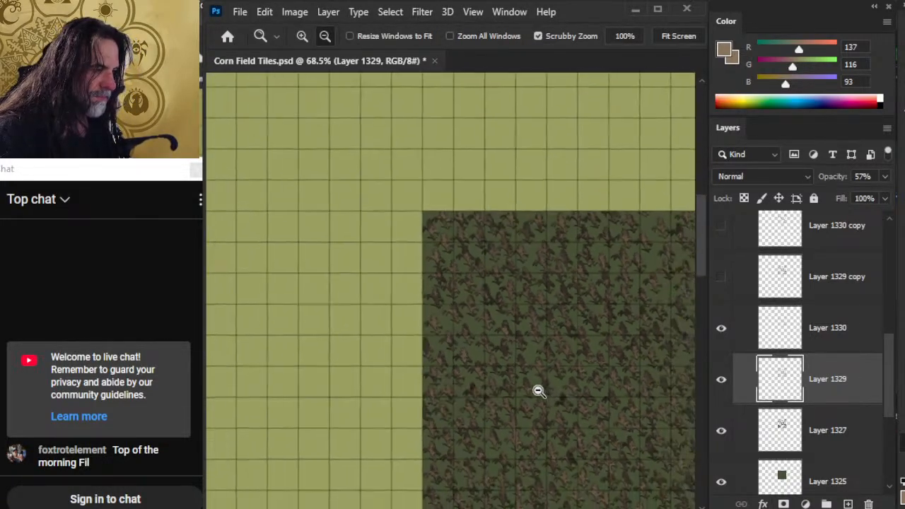
{"action": "left_click_drag", "start_coordinate": [620, 415], "coordinate": [446, 263]}
{"action": "left_click_drag", "start_coordinate": [618, 412], "coordinate": [507, 261]}
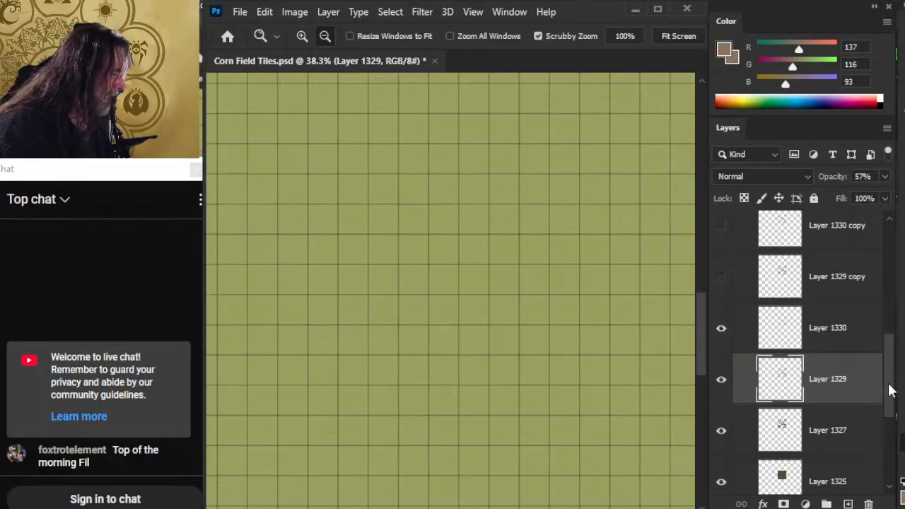
{"action": "scroll", "coordinate": [892, 391], "scroll_direction": "up", "scroll_amount": 5}
{"action": "left_click", "coordinate": [722, 324]}
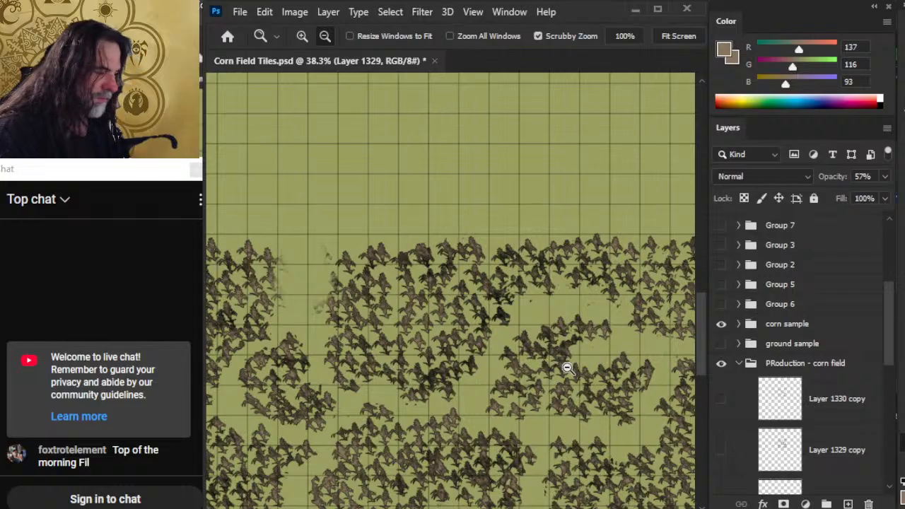
{"action": "left_click_drag", "start_coordinate": [889, 342], "coordinate": [884, 391]}
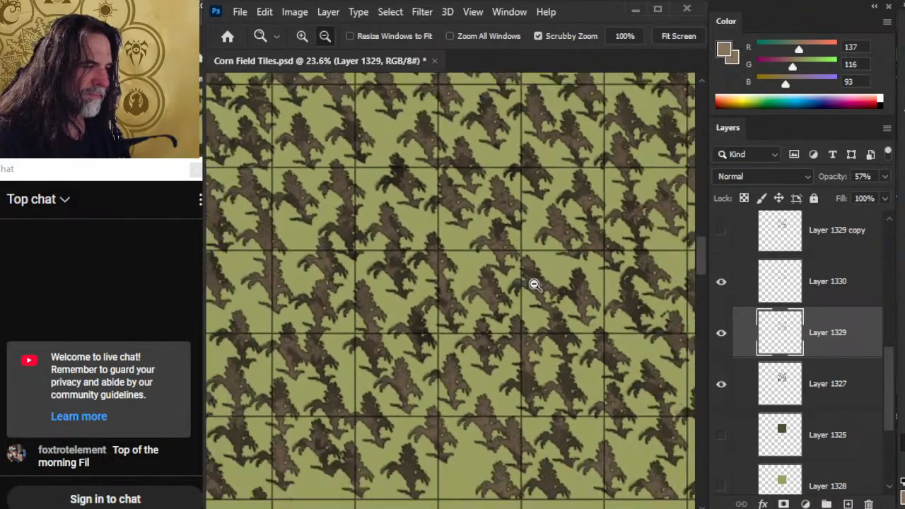
Step: Compare the shaded plant tile with the corn sample, both zoomed out and up close
{"action": "left_click_drag", "start_coordinate": [535, 284], "coordinate": [481, 275]}
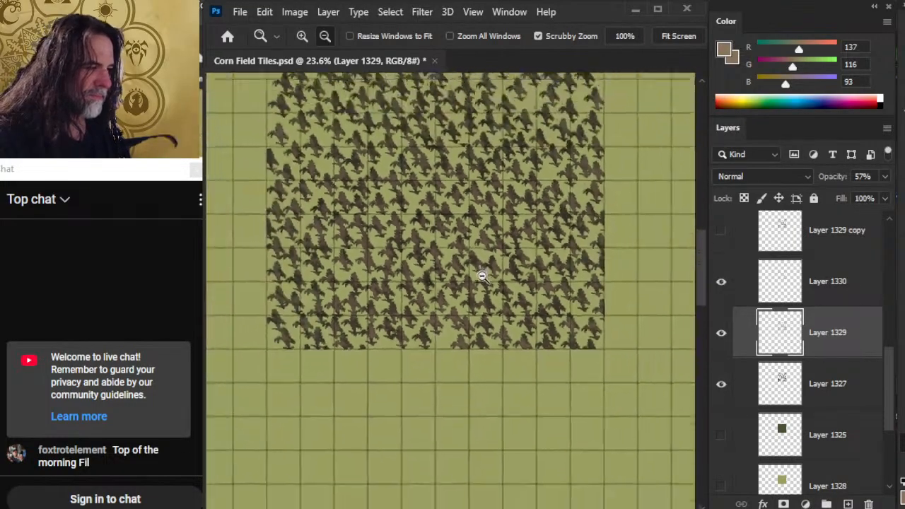
{"action": "left_click_drag", "start_coordinate": [447, 313], "coordinate": [457, 152]}
{"action": "left_click_drag", "start_coordinate": [416, 372], "coordinate": [495, 347]}
{"action": "left_click_drag", "start_coordinate": [448, 365], "coordinate": [420, 418]}
{"action": "left_click_drag", "start_coordinate": [529, 336], "coordinate": [516, 269]}
{"action": "left_click_drag", "start_coordinate": [508, 199], "coordinate": [468, 215]}
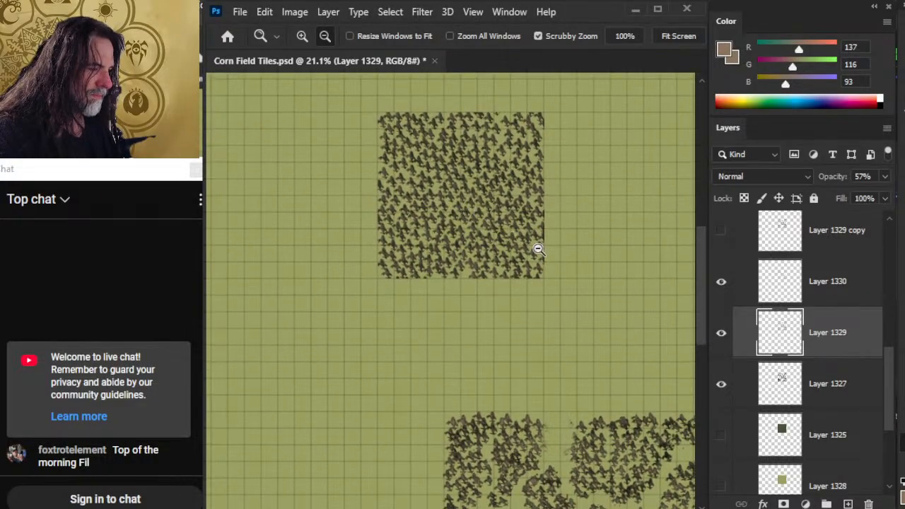
{"action": "left_click_drag", "start_coordinate": [537, 250], "coordinate": [645, 283]}
{"action": "left_click_drag", "start_coordinate": [582, 373], "coordinate": [561, 246]}
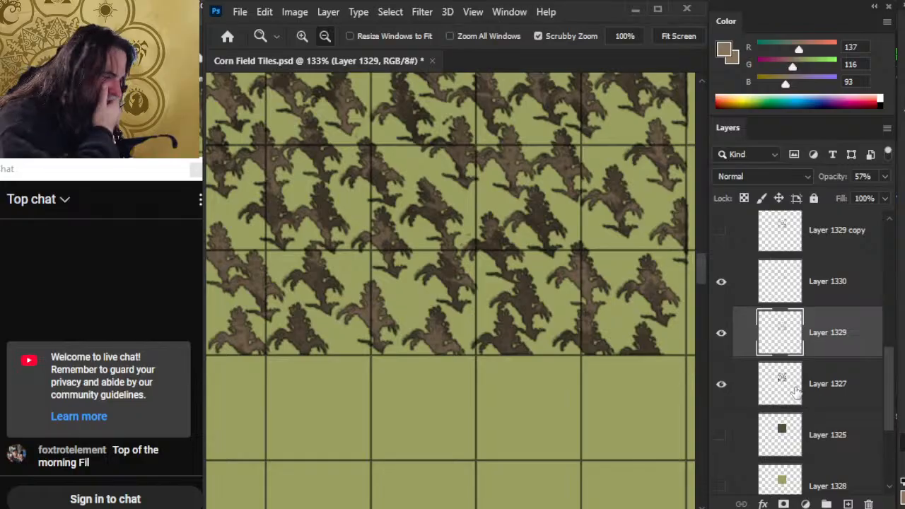
Step: Toggle Layer 1327's visibility to examine its part in the plant shading, leaving it shown
{"action": "left_click", "coordinate": [841, 389]}
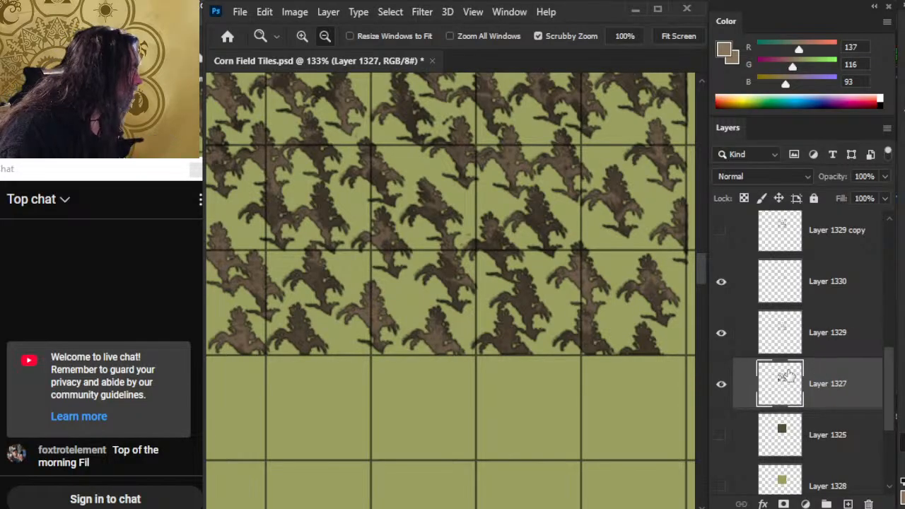
{"action": "left_click", "coordinate": [722, 386]}
{"action": "left_click", "coordinate": [721, 384]}
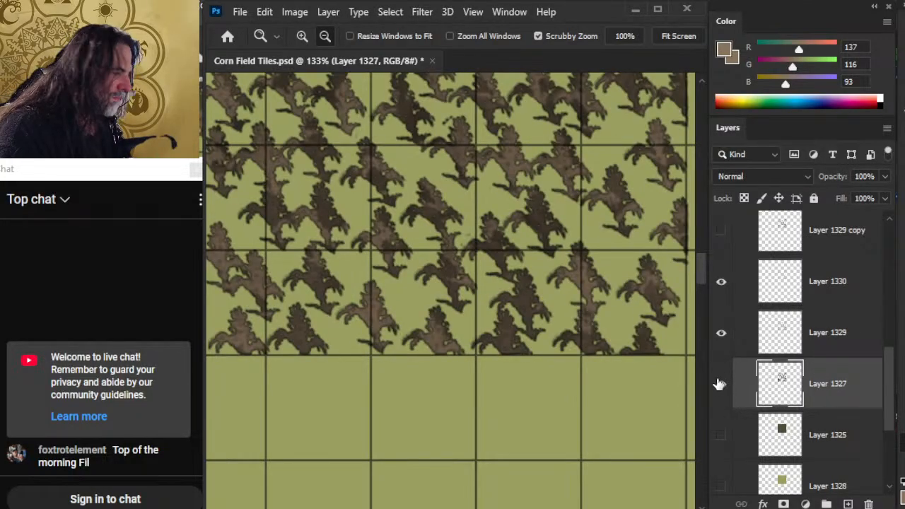
Step: Set Layer 1329's opacity to 35% and compare the plant tile with the corn sample
{"action": "left_click", "coordinate": [834, 335]}
{"action": "left_click", "coordinate": [885, 177]}
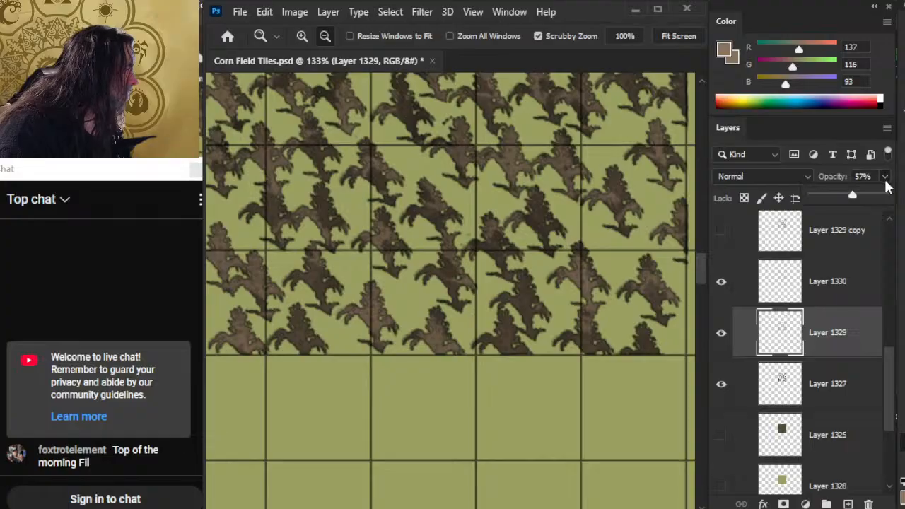
{"action": "left_click", "coordinate": [853, 283]}
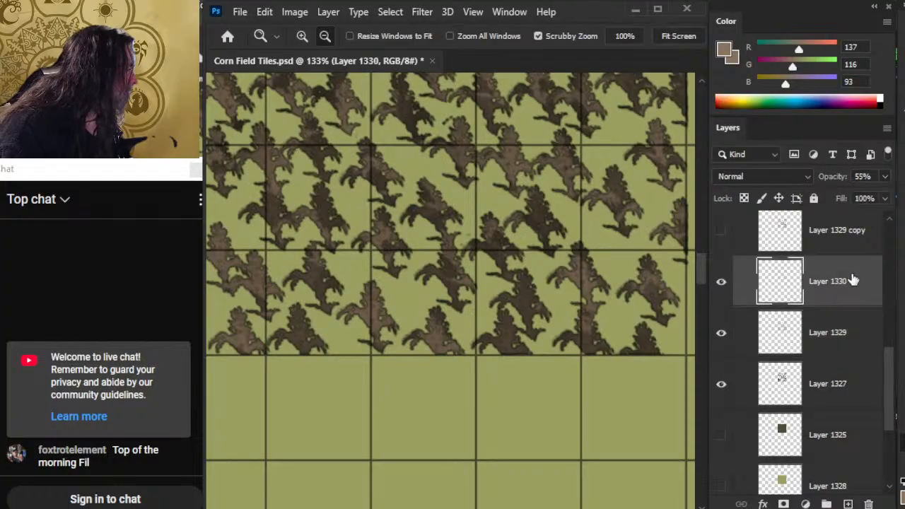
{"action": "left_click", "coordinate": [826, 325]}
{"action": "left_click", "coordinate": [885, 177]}
{"action": "left_click_drag", "start_coordinate": [854, 193], "coordinate": [835, 198]}
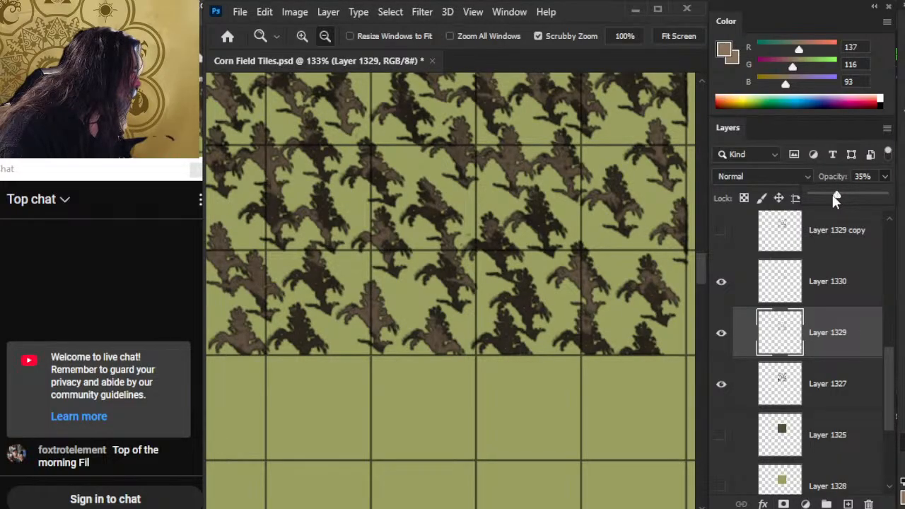
{"action": "left_click", "coordinate": [597, 325]}
{"action": "left_click_drag", "start_coordinate": [596, 380], "coordinate": [550, 376]}
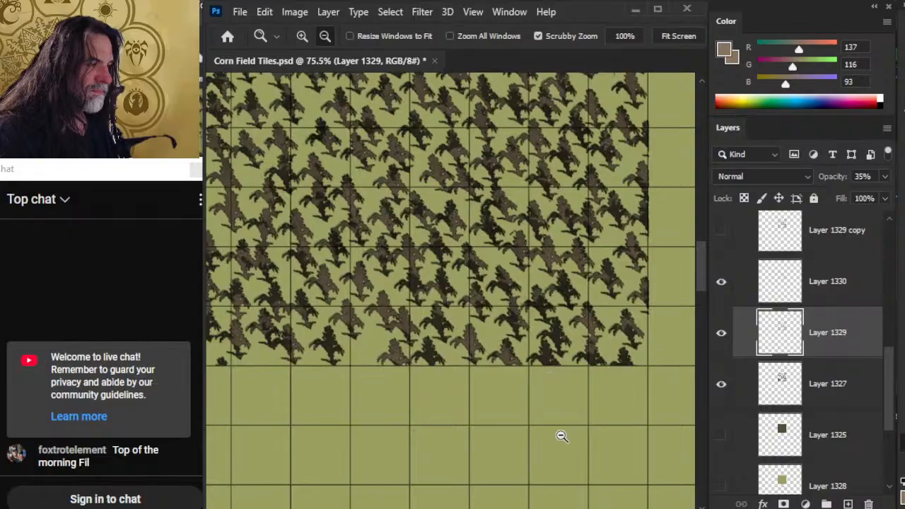
{"action": "left_click_drag", "start_coordinate": [557, 443], "coordinate": [587, 205]}
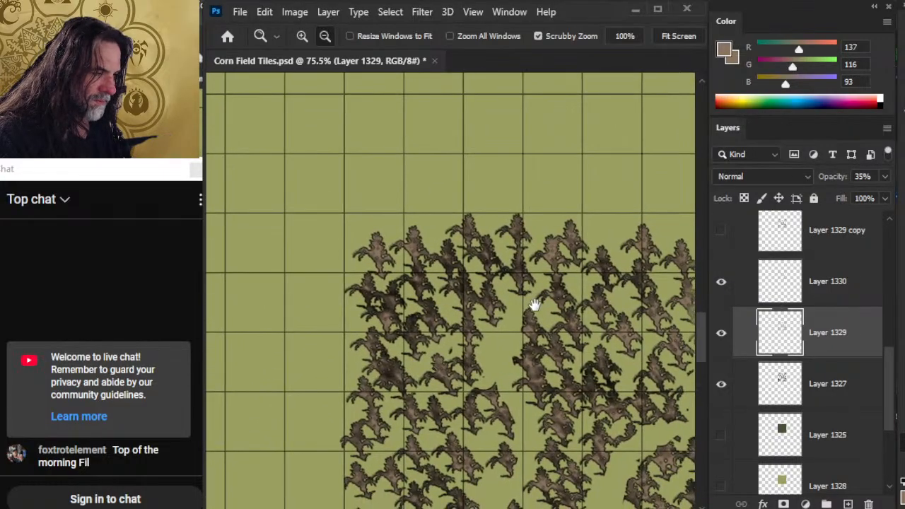
{"action": "left_click_drag", "start_coordinate": [535, 305], "coordinate": [566, 307]}
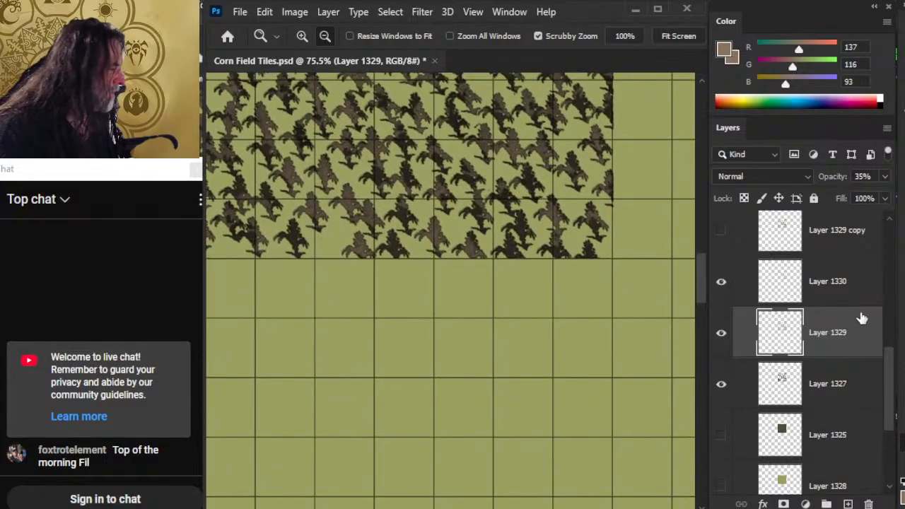
Step: Set Layer 1330's opacity to 65% and check the plant tones against the corn sample
{"action": "left_click", "coordinate": [853, 270]}
{"action": "left_click", "coordinate": [885, 182]}
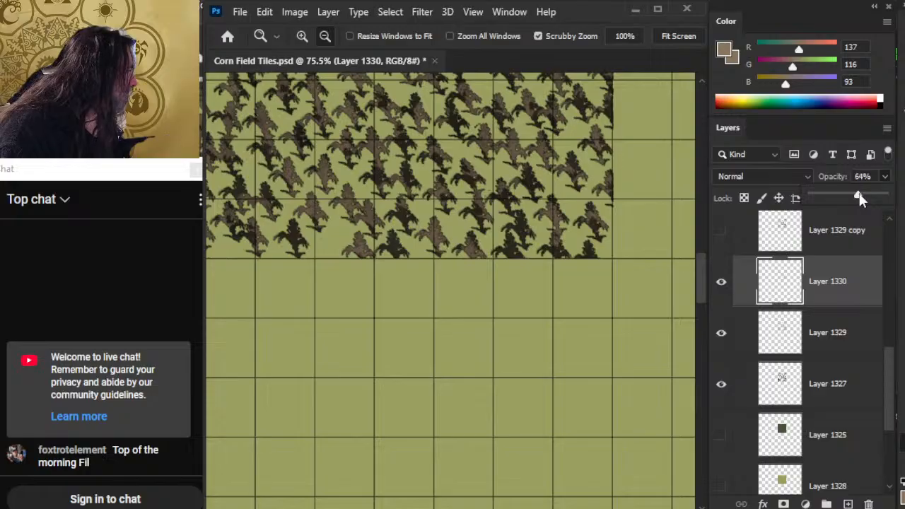
{"action": "left_click_drag", "start_coordinate": [595, 285], "coordinate": [512, 154]}
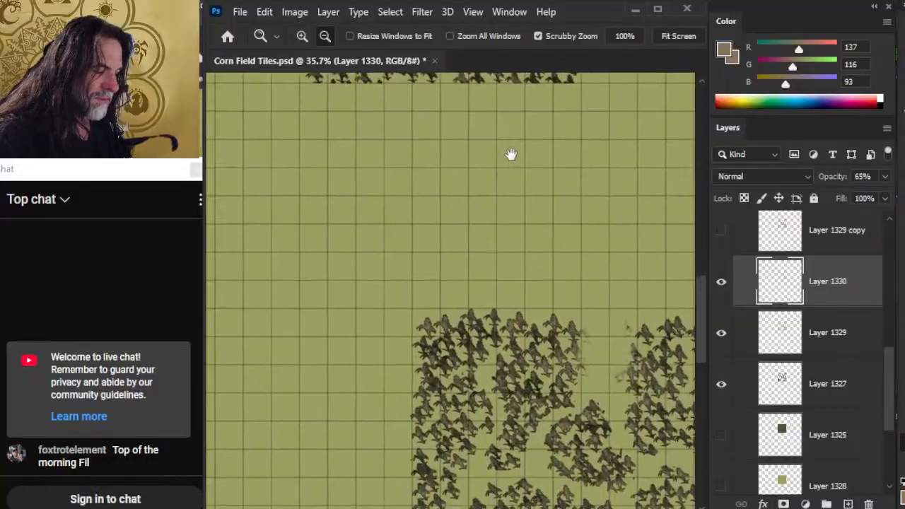
{"action": "left_click_drag", "start_coordinate": [474, 360], "coordinate": [484, 328]}
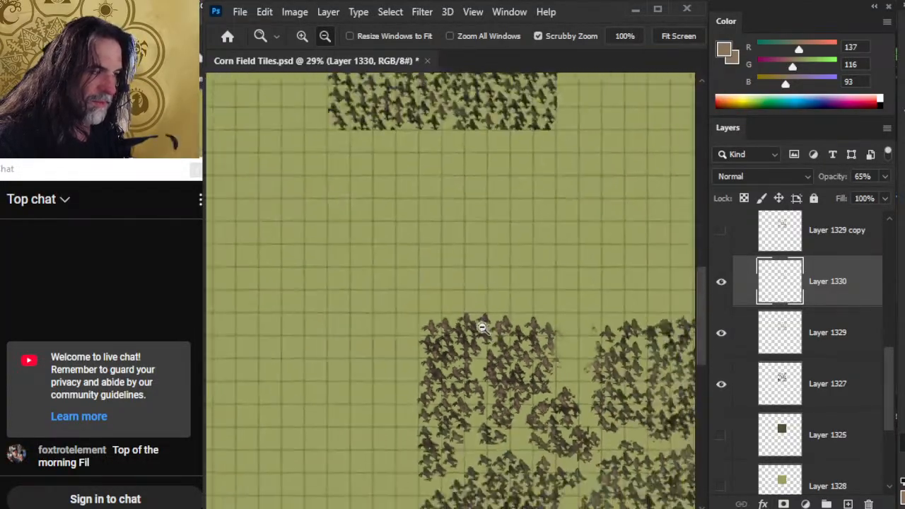
{"action": "left_click_drag", "start_coordinate": [486, 181], "coordinate": [505, 398]}
{"action": "left_click_drag", "start_coordinate": [402, 280], "coordinate": [505, 306]}
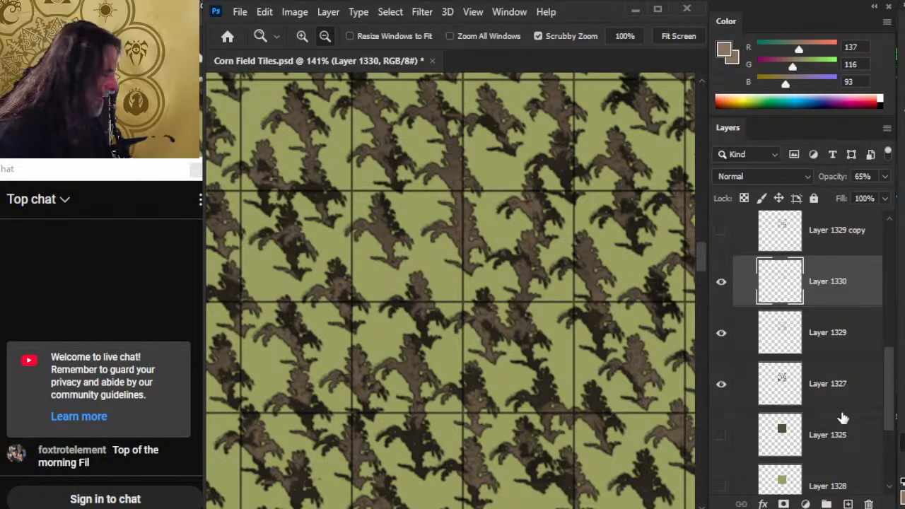
Step: Load Layer 1327's plant shapes as a selection and contract it by 2 pixels, keeping Layer 1330 active
{"action": "left_click", "coordinate": [783, 389], "text": "ctrl"}
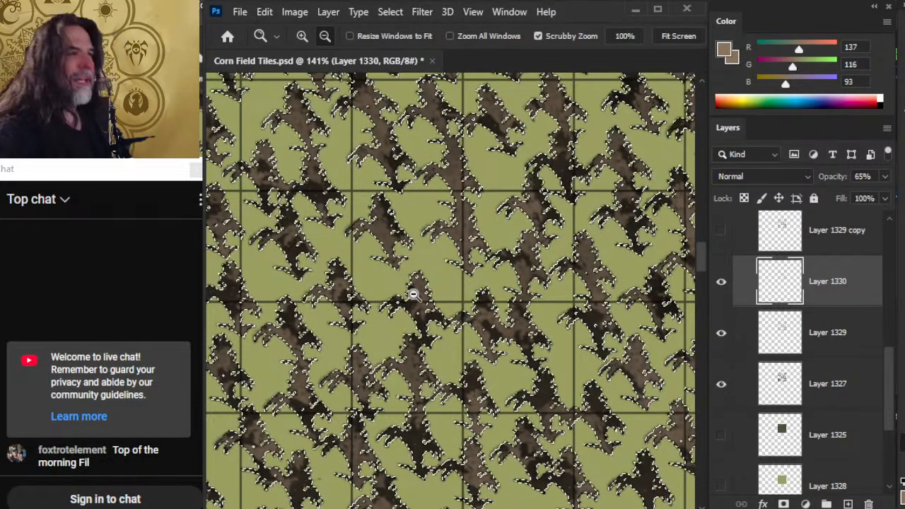
{"action": "left_click", "coordinate": [398, 13]}
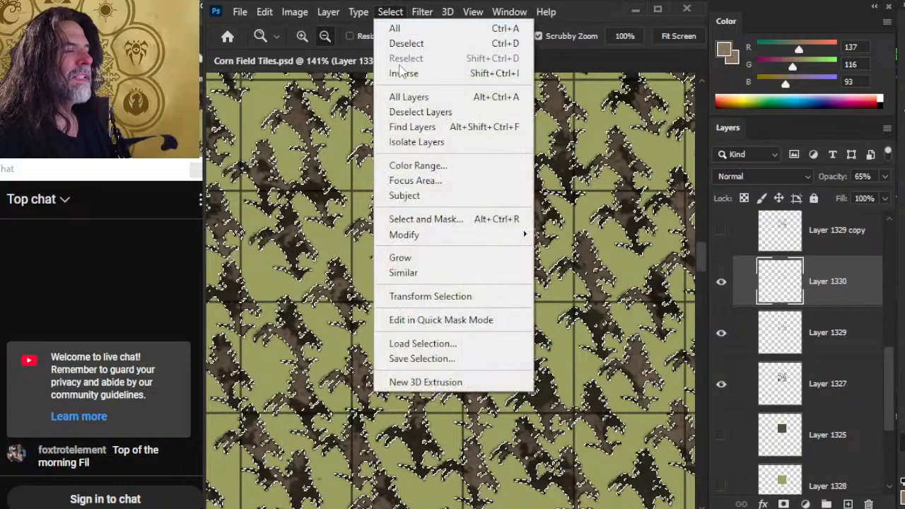
{"action": "mouse_move", "coordinate": [446, 237]}
{"action": "left_click", "coordinate": [341, 279]}
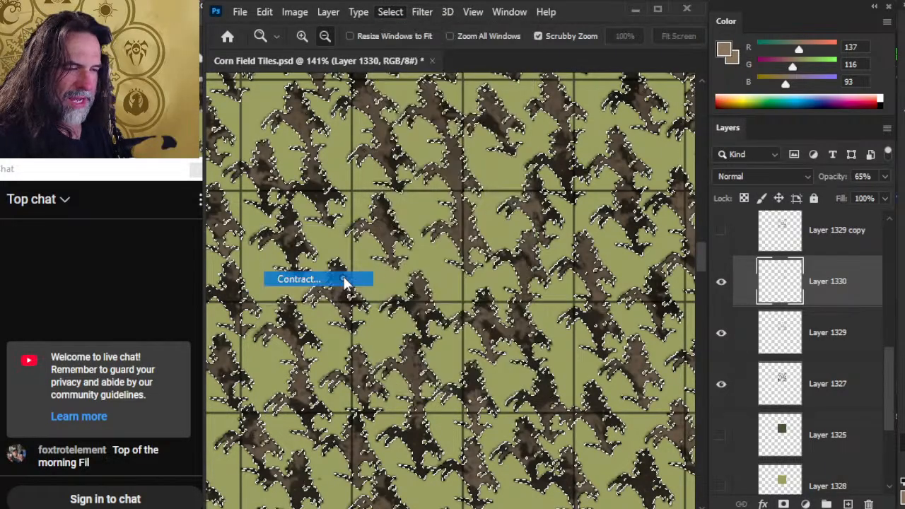
{"action": "type", "text": "2"}
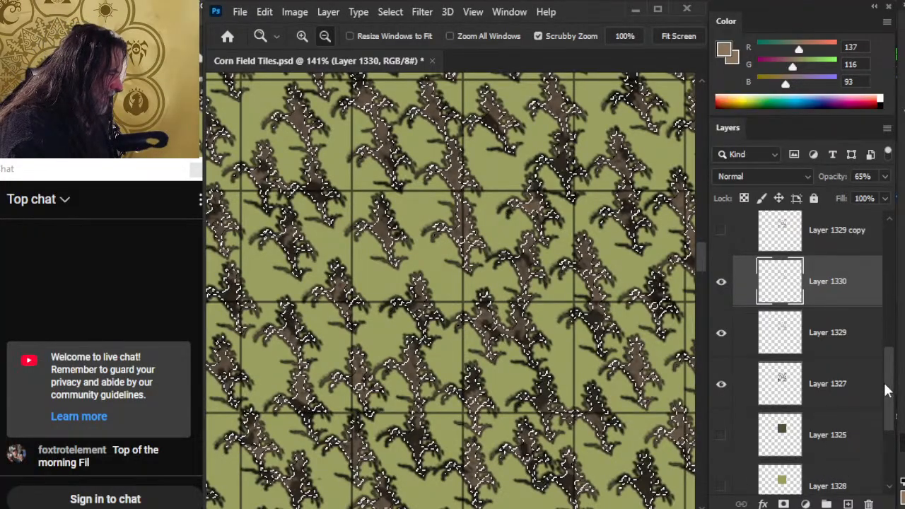
Step: Duplicate Layers 1330 and 1329 together within Corn Field Tiles.psd and hide the two new copies
{"action": "left_click_drag", "start_coordinate": [885, 390], "coordinate": [888, 369]}
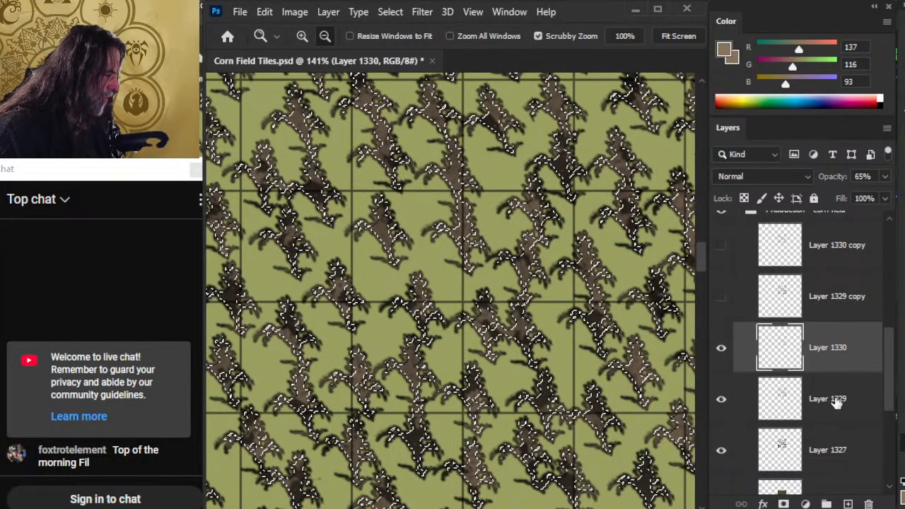
{"action": "left_click", "coordinate": [843, 403], "text": "shift"}
{"action": "right_click", "coordinate": [843, 344]}
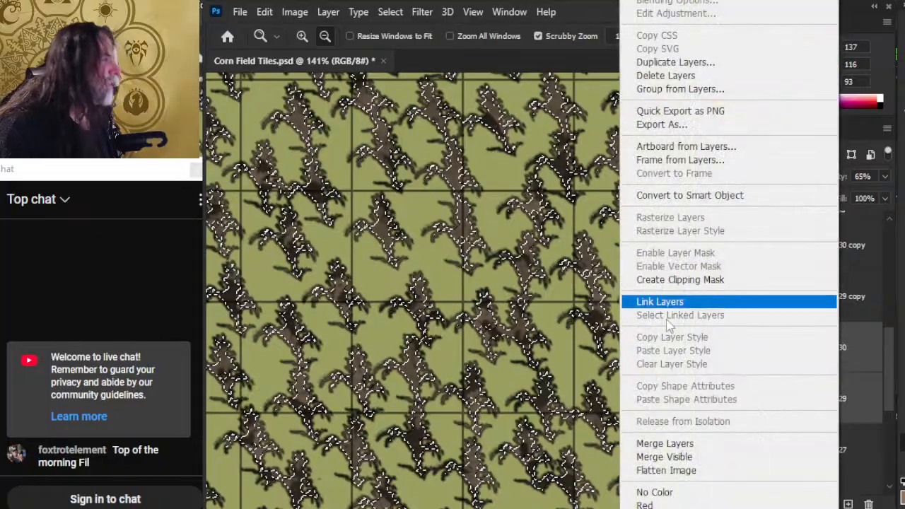
{"action": "left_click", "coordinate": [726, 62]}
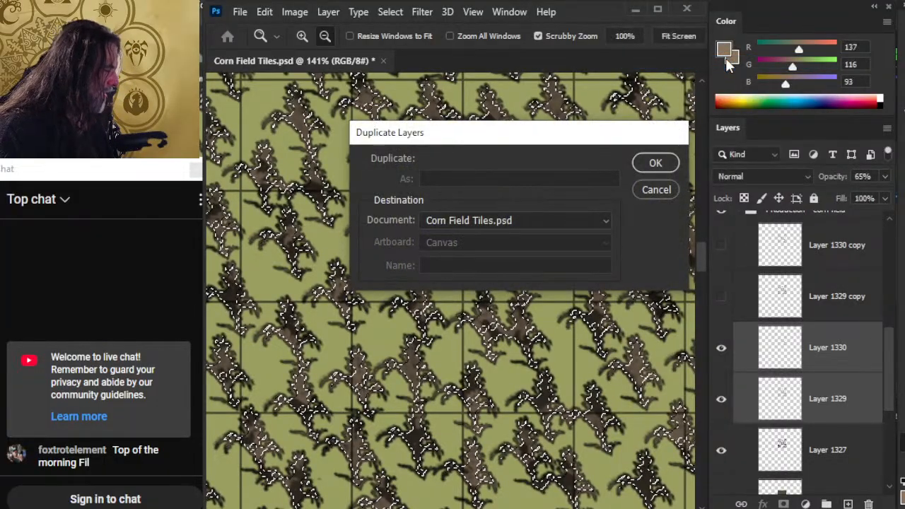
{"action": "key", "text": "Return"}
{"action": "left_click", "coordinate": [721, 348]}
{"action": "left_click", "coordinate": [722, 398]}
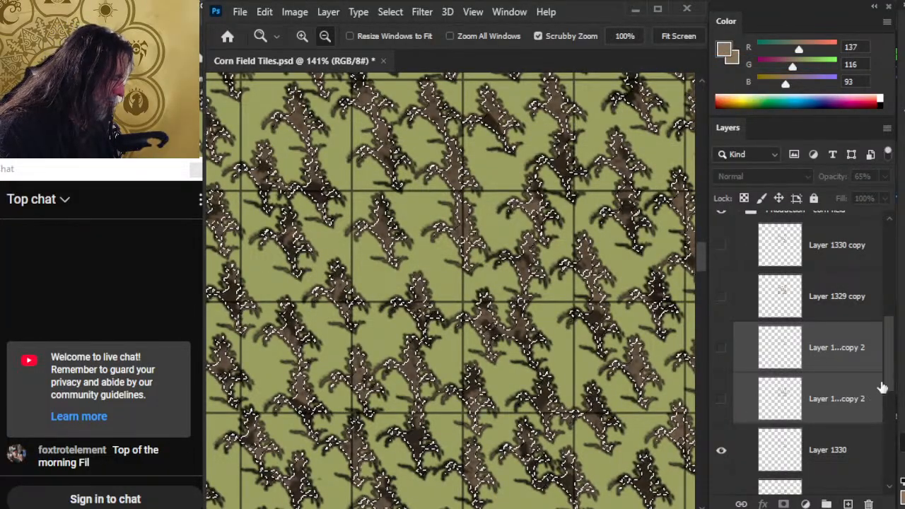
{"action": "left_click_drag", "start_coordinate": [894, 357], "coordinate": [883, 392]}
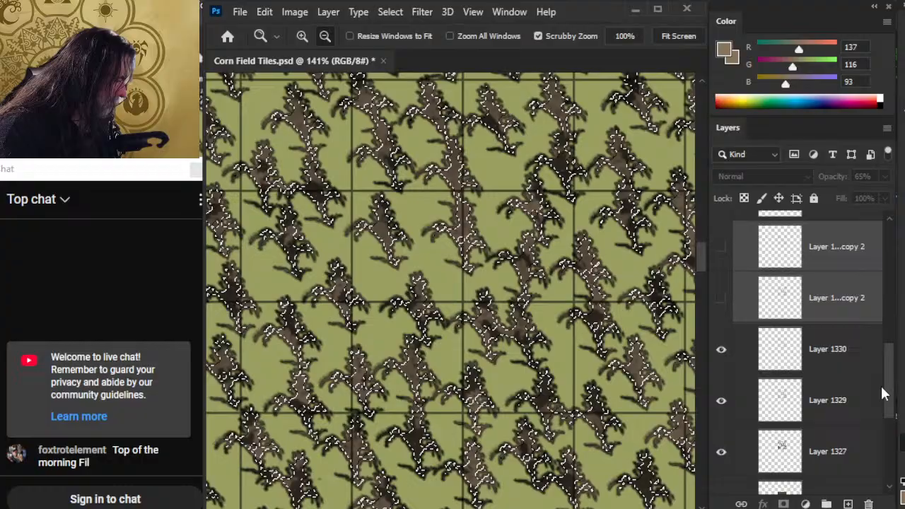
Step: Invert the contracted plant selection, delete what lies outside the plant shapes on Layers 1329 and 1330, and deselect
{"action": "left_click", "coordinate": [844, 402]}
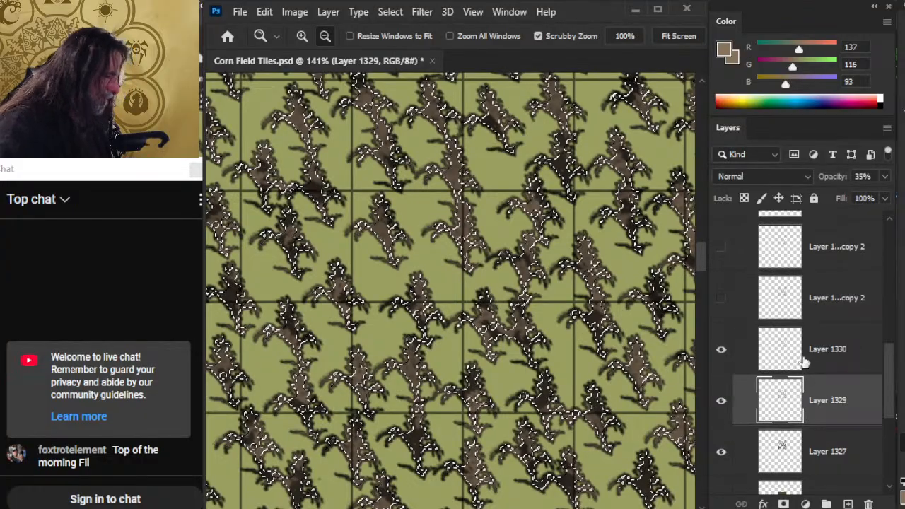
{"action": "key", "text": "l"}
{"action": "right_click", "coordinate": [566, 304]}
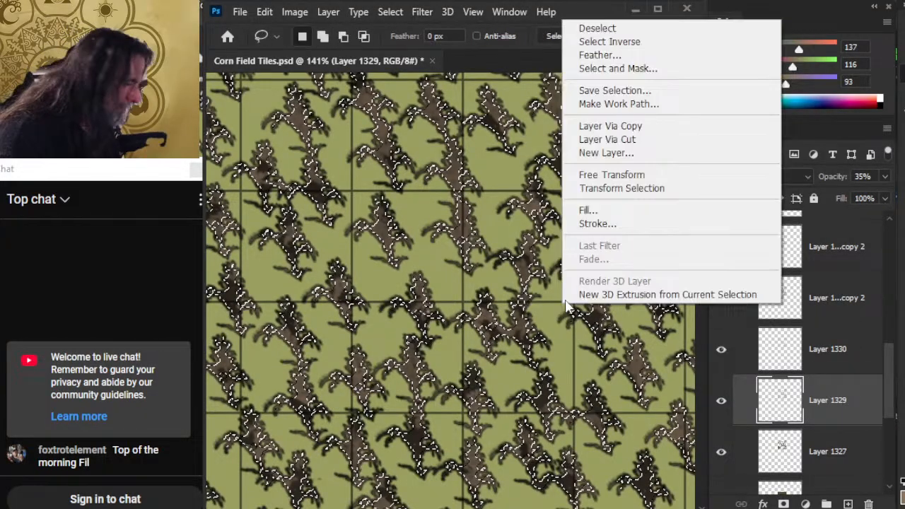
{"action": "left_click", "coordinate": [672, 44]}
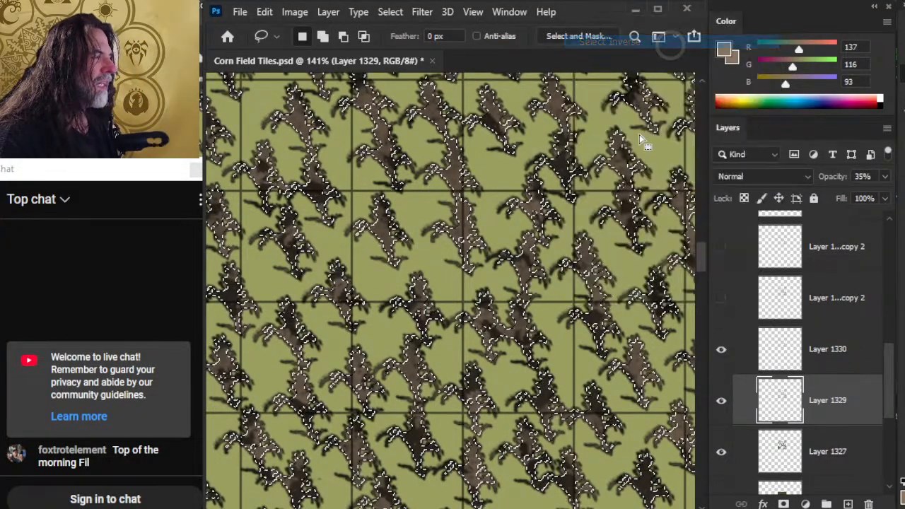
{"action": "left_click", "coordinate": [831, 369]}
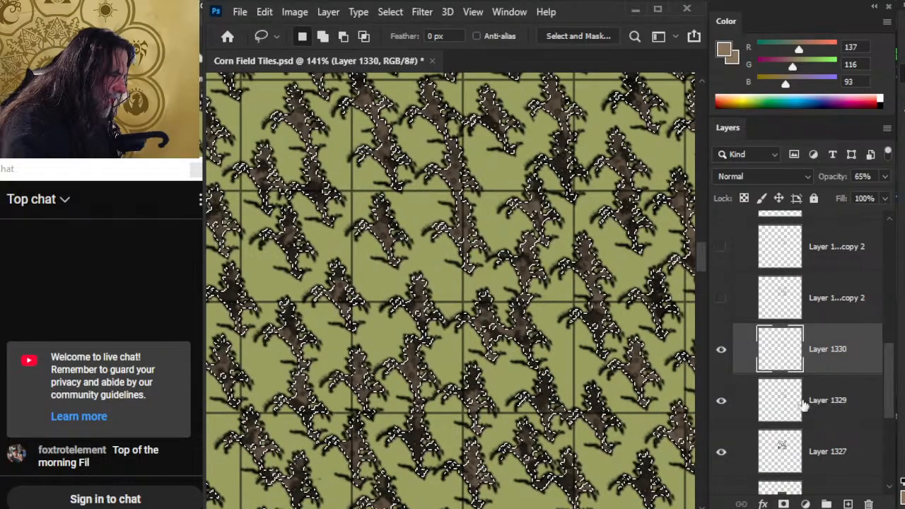
{"action": "key", "text": "ctrl+d"}
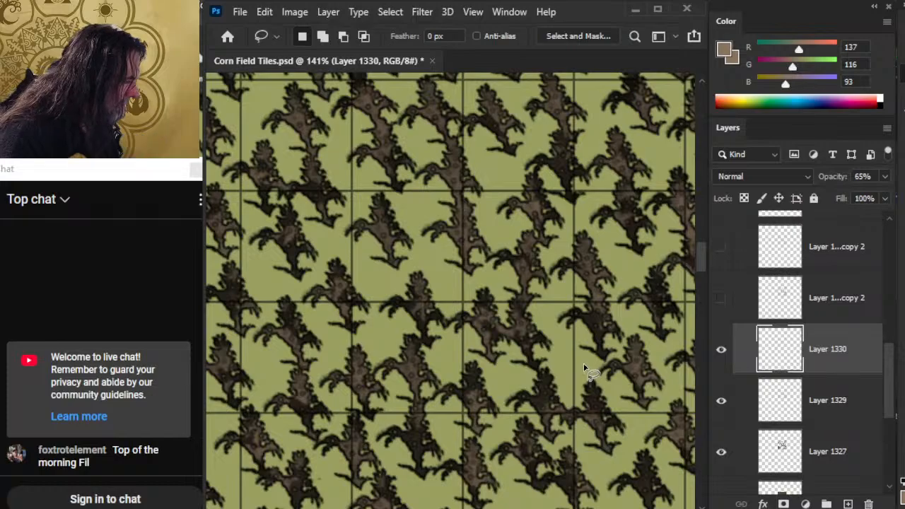
Step: Set Layer 1329's opacity to 55%
{"action": "key", "text": "z"}
{"action": "mouse_move", "coordinate": [570, 390]}
{"action": "left_mouse_down"}
{"action": "mouse_move", "coordinate": [515, 384]}
{"action": "mouse_move", "coordinate": [591, 375]}
{"action": "mouse_move", "coordinate": [542, 364]}
{"action": "mouse_move", "coordinate": [534, 372]}
{"action": "left_mouse_up"}
{"action": "left_click_drag", "start_coordinate": [586, 413], "coordinate": [566, 229]}
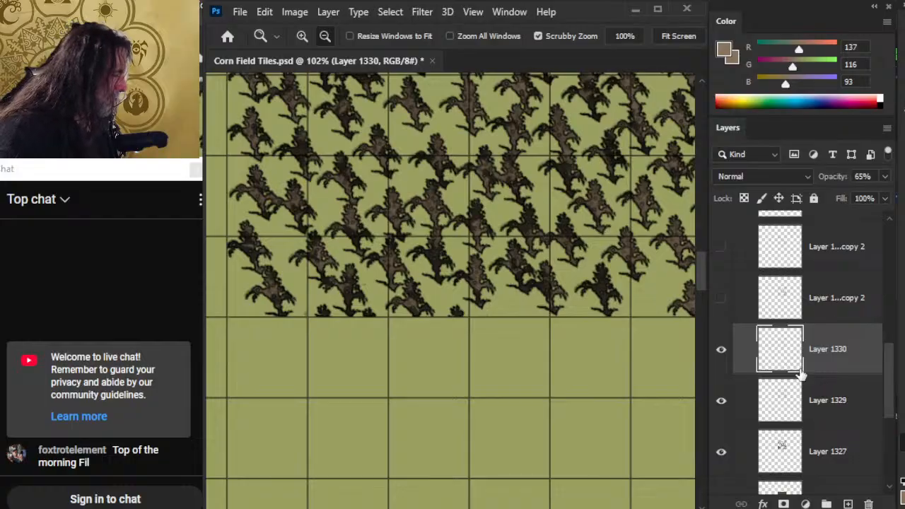
{"action": "left_click", "coordinate": [841, 388]}
{"action": "left_click", "coordinate": [885, 177]}
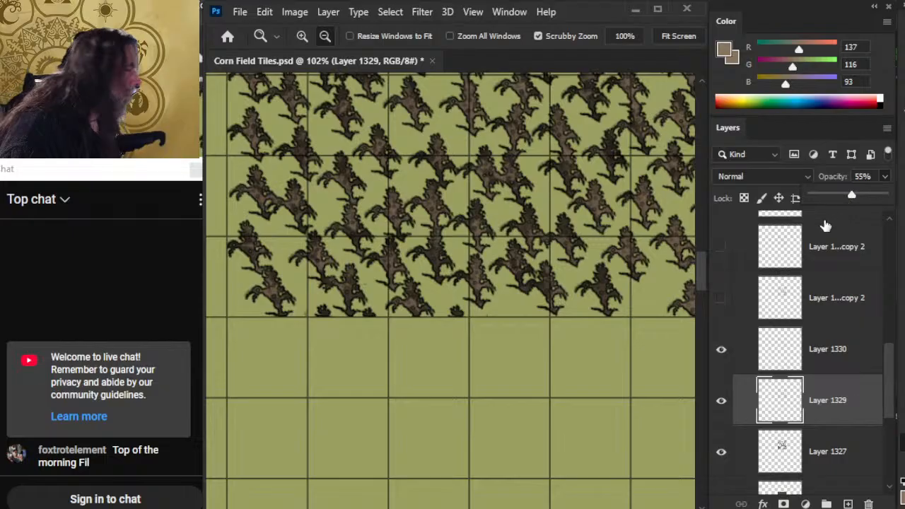
Step: Set Layer 1330's opacity to 70% and compare the plant tile with the corn sample
{"action": "left_click", "coordinate": [826, 350]}
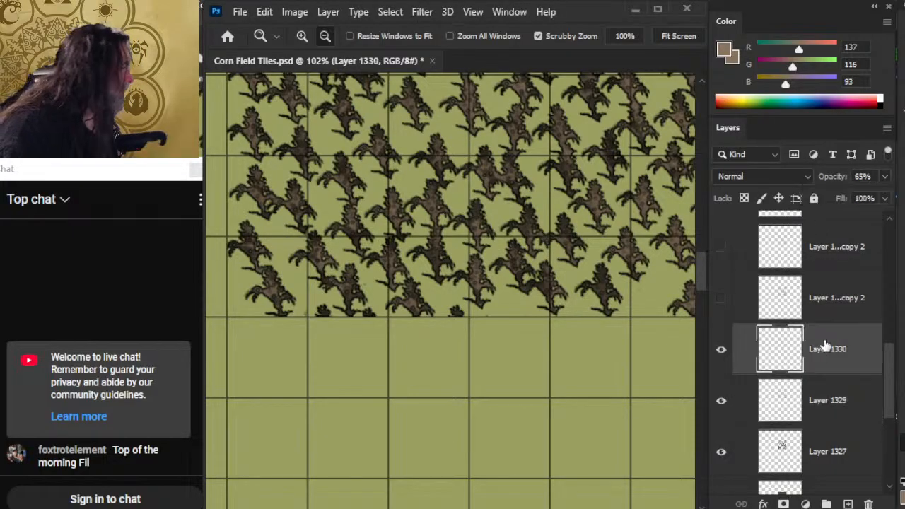
{"action": "left_click", "coordinate": [888, 177]}
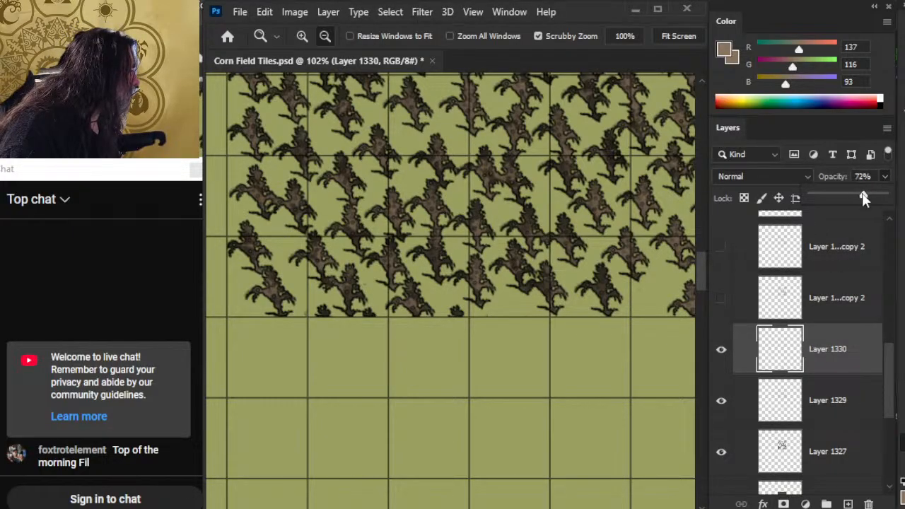
{"action": "left_click", "coordinate": [758, 266]}
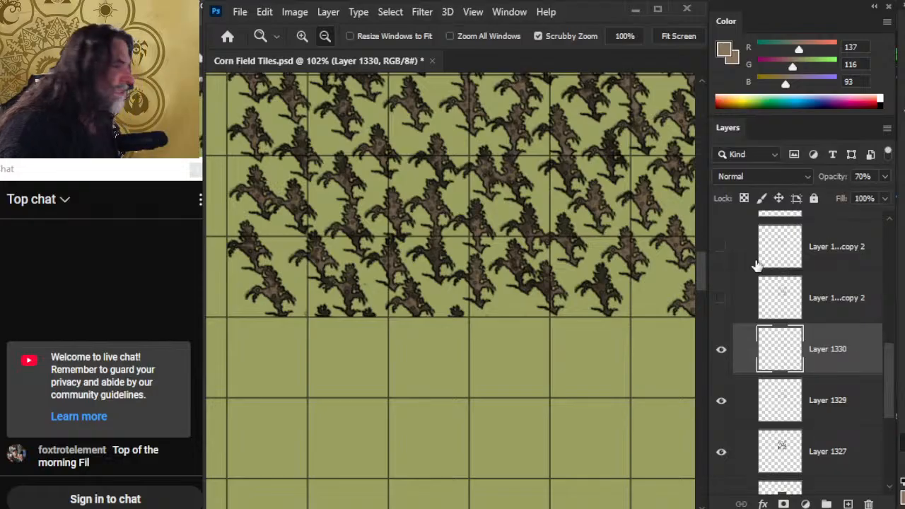
{"action": "left_click_drag", "start_coordinate": [624, 308], "coordinate": [462, 361]}
{"action": "left_click_drag", "start_coordinate": [541, 484], "coordinate": [498, 233]}
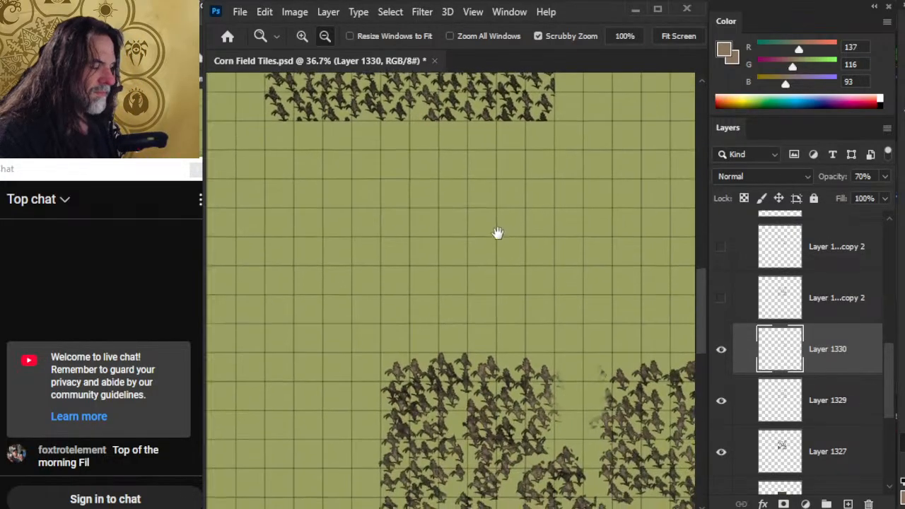
{"action": "left_click_drag", "start_coordinate": [454, 394], "coordinate": [488, 373]}
{"action": "left_click_drag", "start_coordinate": [492, 195], "coordinate": [509, 460]}
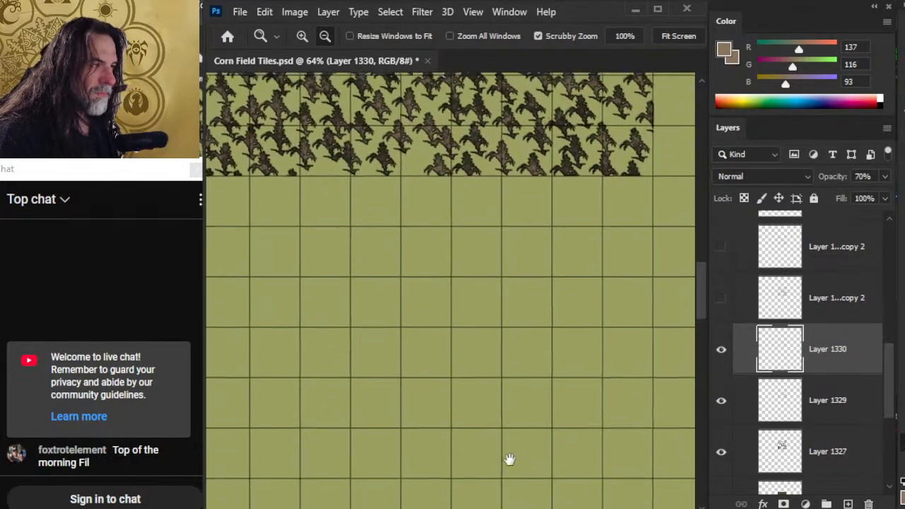
{"action": "left_click_drag", "start_coordinate": [510, 176], "coordinate": [504, 451]}
{"action": "left_click_drag", "start_coordinate": [500, 217], "coordinate": [568, 252]}
Step: Set Layer 1330's opacity to 100%
{"action": "left_click", "coordinate": [884, 176]}
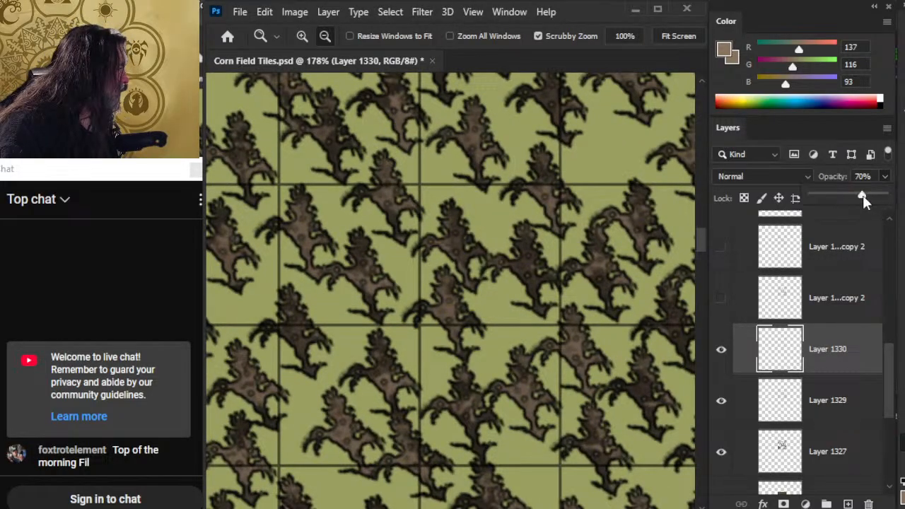
{"action": "left_click_drag", "start_coordinate": [863, 196], "coordinate": [884, 195]}
{"action": "left_click_drag", "start_coordinate": [574, 461], "coordinate": [544, 301]}
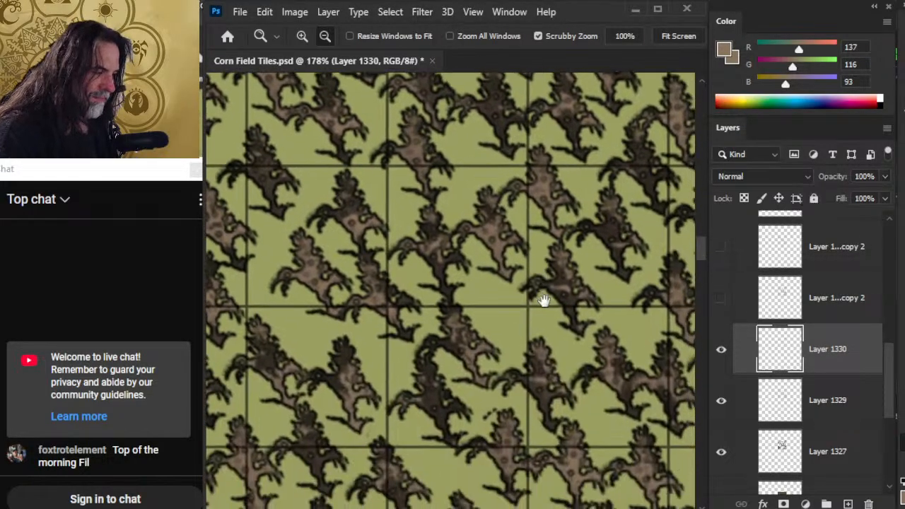
{"action": "left_click_drag", "start_coordinate": [601, 409], "coordinate": [558, 259]}
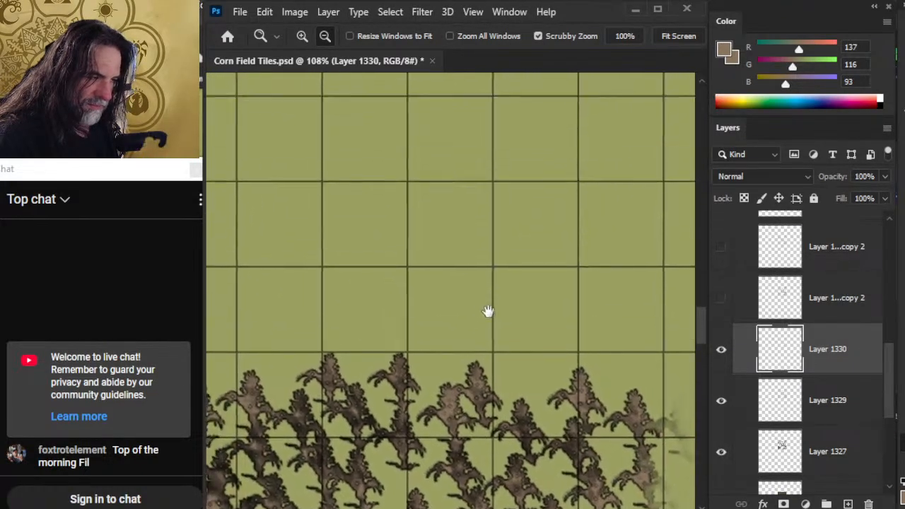
Step: Sample the light browns of plants in the corn sample and in the tile to compare their tones
{"action": "key", "text": "b"}
{"action": "key", "text": "alt"}
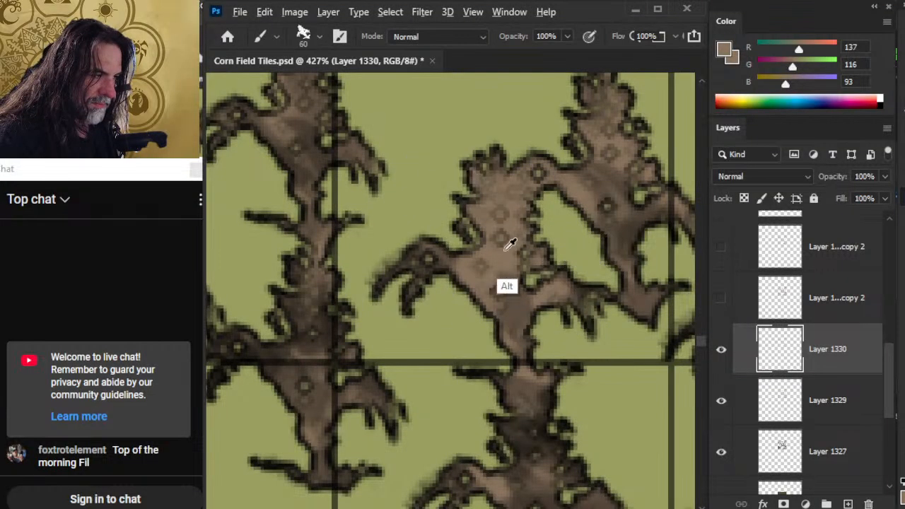
{"action": "left_click_drag", "start_coordinate": [566, 280], "coordinate": [457, 263]}
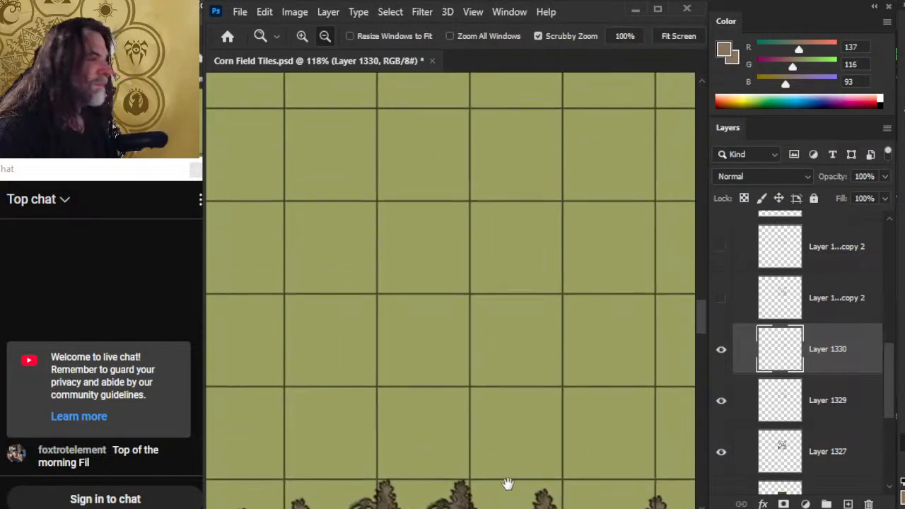
{"action": "left_click_drag", "start_coordinate": [499, 239], "coordinate": [521, 234]}
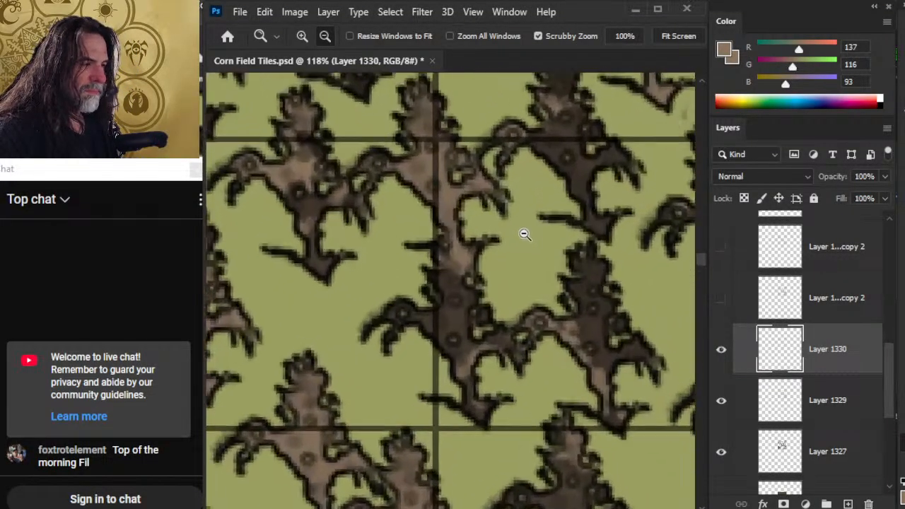
{"action": "left_click", "coordinate": [461, 186], "text": "alt"}
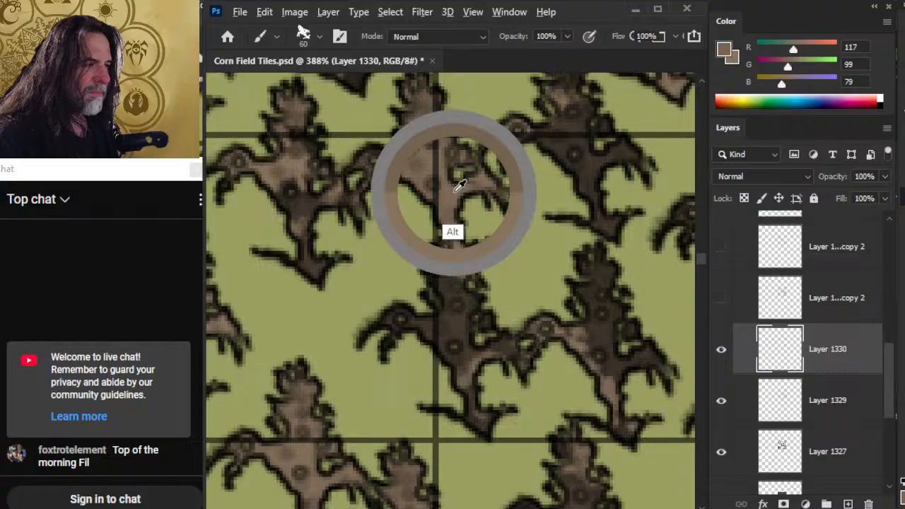
{"action": "key", "text": "alt+space"}
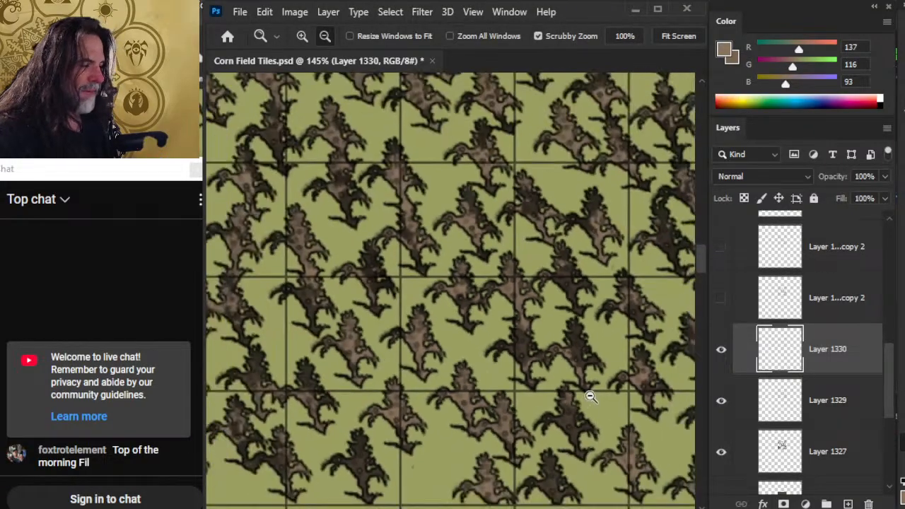
Step: Examine the overall tone and density of the corn sample against the whole plant tile at a reduced scale
{"action": "left_click_drag", "start_coordinate": [578, 419], "coordinate": [508, 430]}
{"action": "left_click_drag", "start_coordinate": [618, 442], "coordinate": [523, 201]}
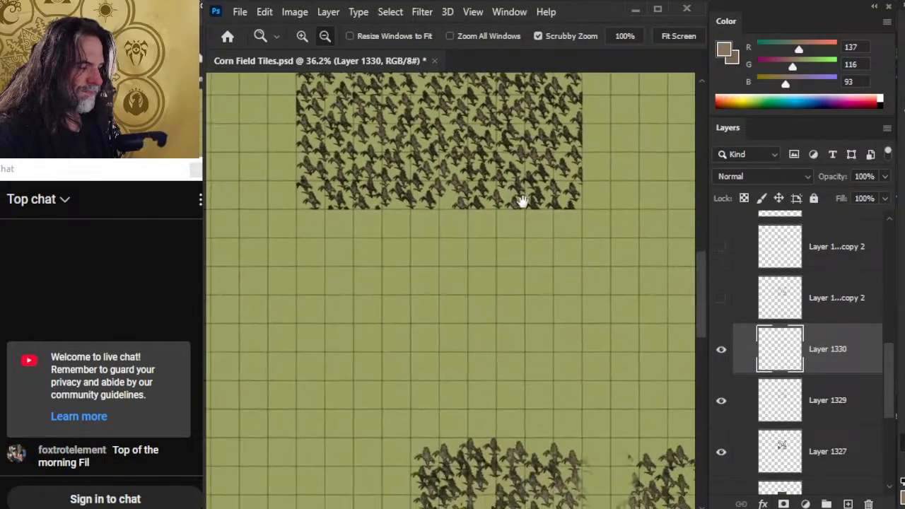
{"action": "left_click_drag", "start_coordinate": [546, 439], "coordinate": [504, 178]}
{"action": "left_click_drag", "start_coordinate": [609, 415], "coordinate": [437, 228]}
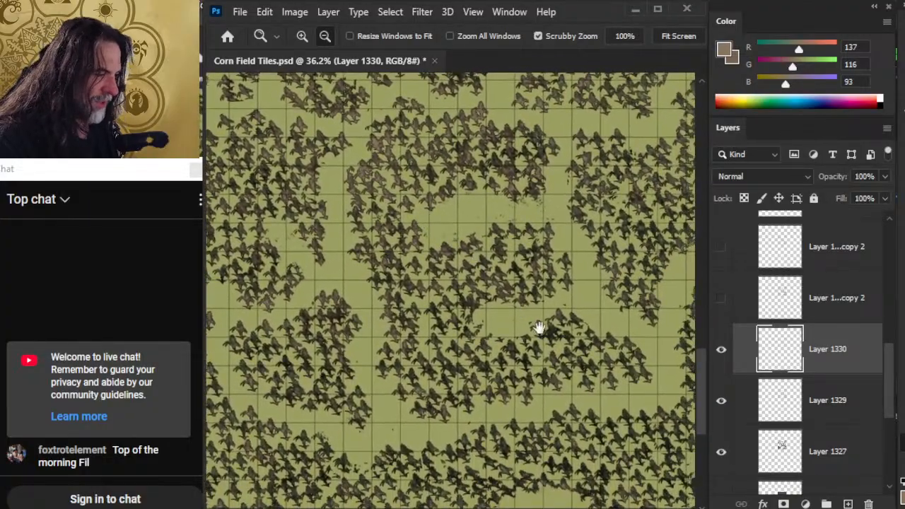
{"action": "left_click_drag", "start_coordinate": [539, 328], "coordinate": [469, 259]}
{"action": "left_click_drag", "start_coordinate": [587, 396], "coordinate": [642, 294]}
{"action": "left_click_drag", "start_coordinate": [420, 331], "coordinate": [465, 352]}
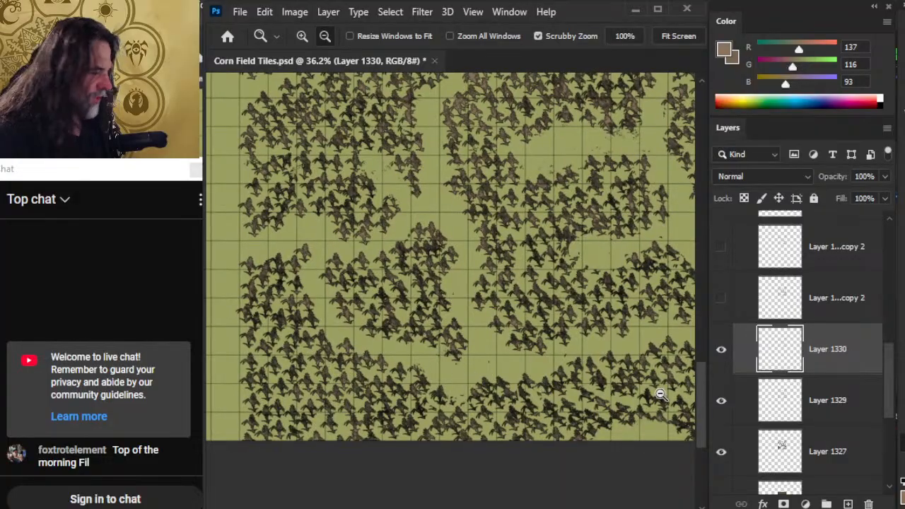
{"action": "left_click", "coordinate": [555, 282]}
{"action": "left_click_drag", "start_coordinate": [547, 212], "coordinate": [521, 487]}
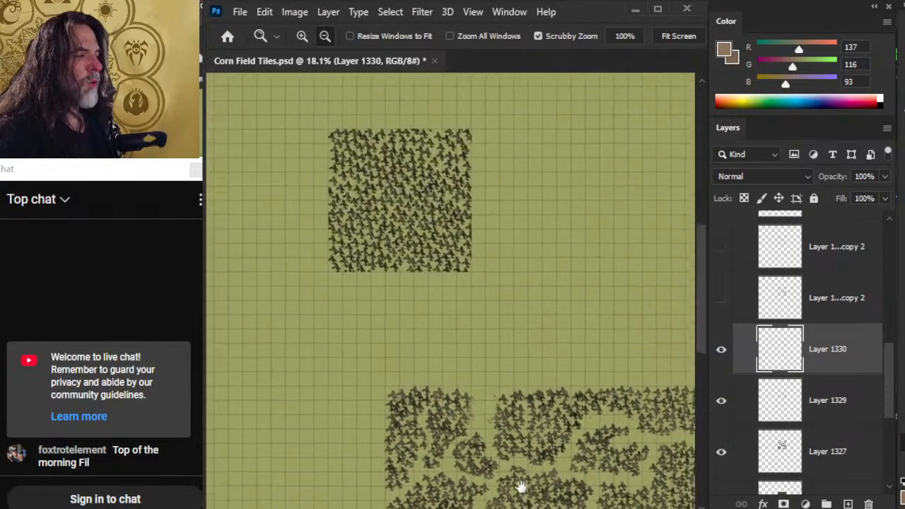
{"action": "left_click_drag", "start_coordinate": [514, 186], "coordinate": [596, 226]}
{"action": "left_click_drag", "start_coordinate": [477, 240], "coordinate": [518, 251]}
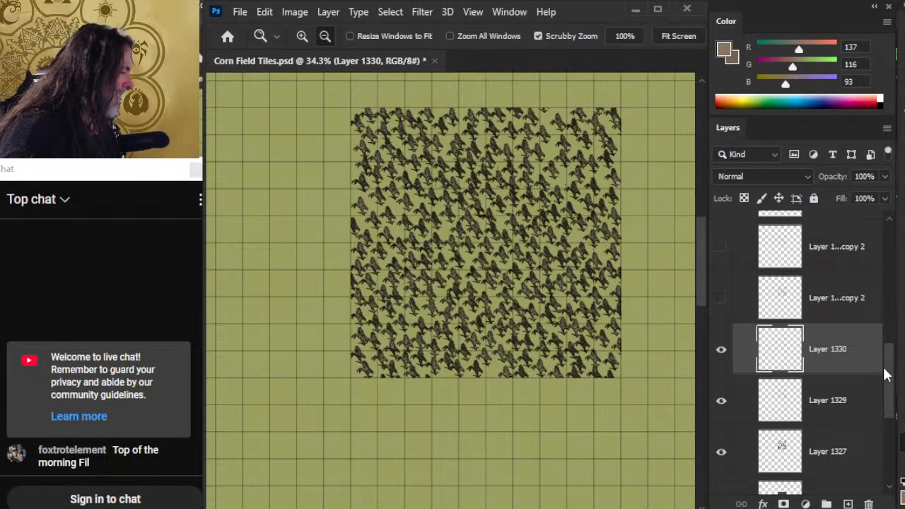
Step: Collapse the PRoduction - corn field group and hide Layers 1287 and 1285 to examine the tile on white
{"action": "left_click_drag", "start_coordinate": [888, 375], "coordinate": [877, 334]}
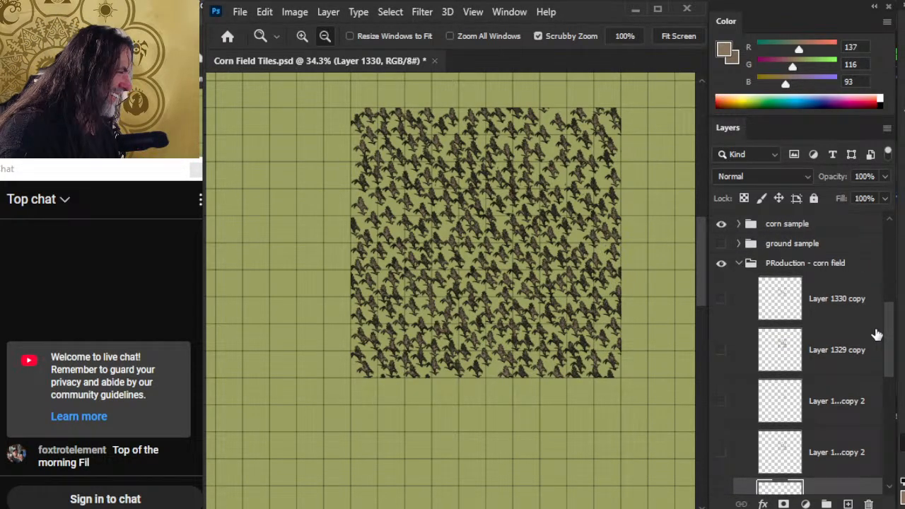
{"action": "left_click", "coordinate": [736, 265]}
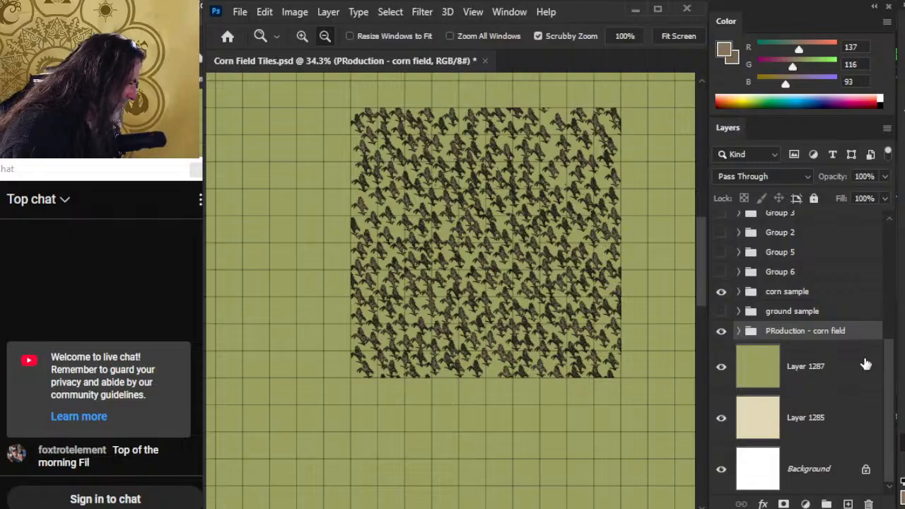
{"action": "left_click", "coordinate": [720, 371]}
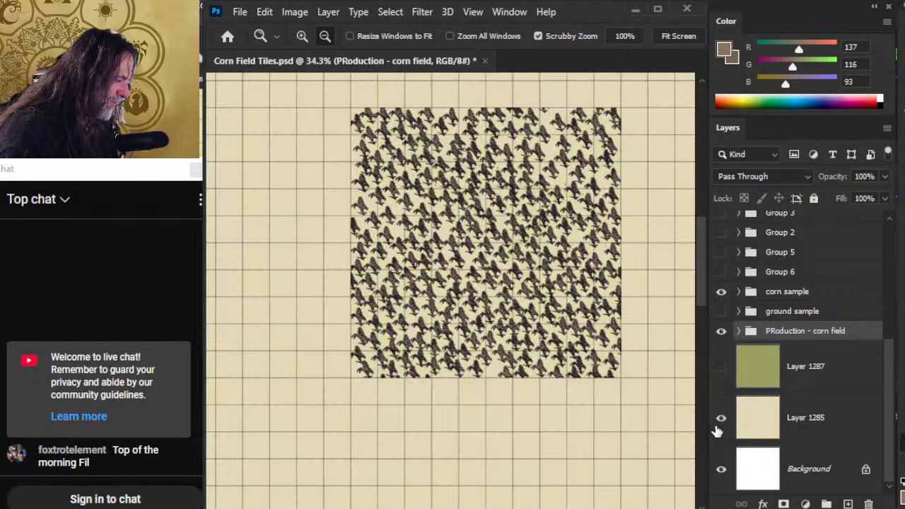
{"action": "left_click", "coordinate": [720, 418]}
{"action": "left_click_drag", "start_coordinate": [618, 408], "coordinate": [559, 396]}
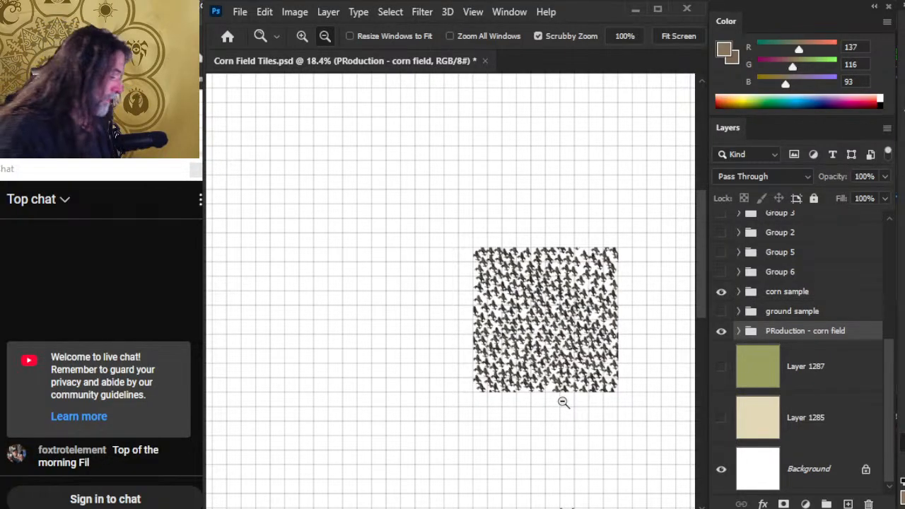
Step: Show Layer 1285 behind the tile with Layer 1287 hidden, and toggle the PRoduction - corn field group's visibility off and on
{"action": "left_click", "coordinate": [721, 367]}
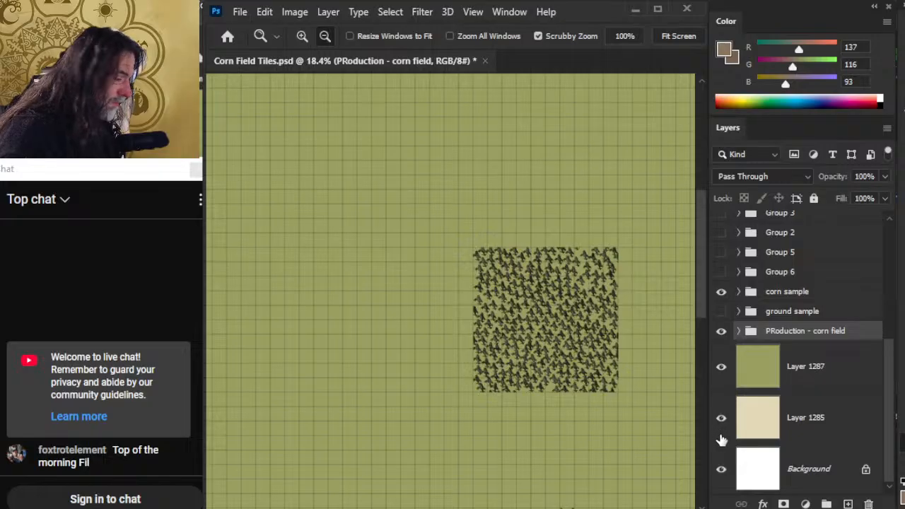
{"action": "left_click", "coordinate": [722, 367]}
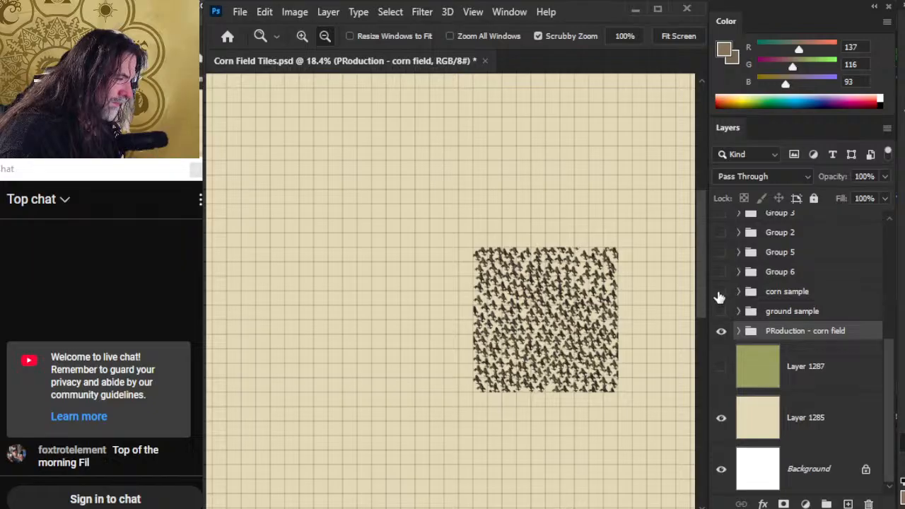
{"action": "left_click", "coordinate": [722, 332]}
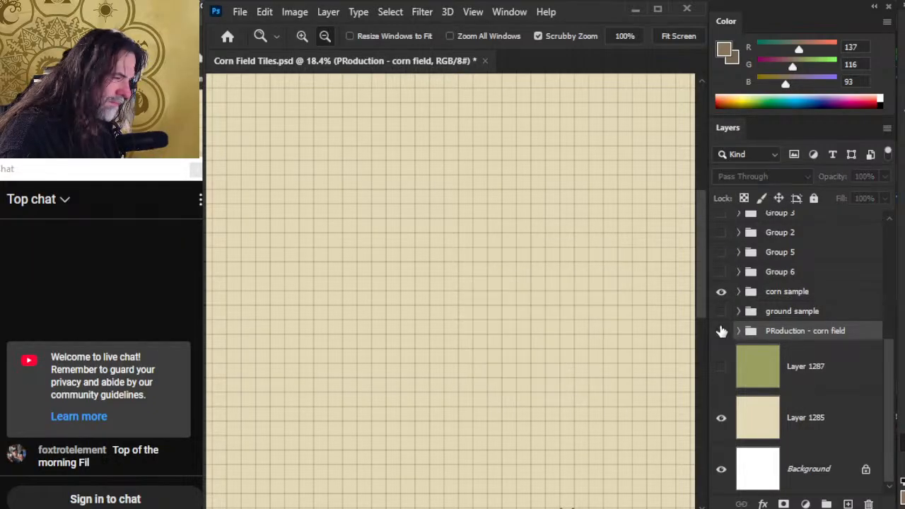
{"action": "left_click", "coordinate": [722, 331]}
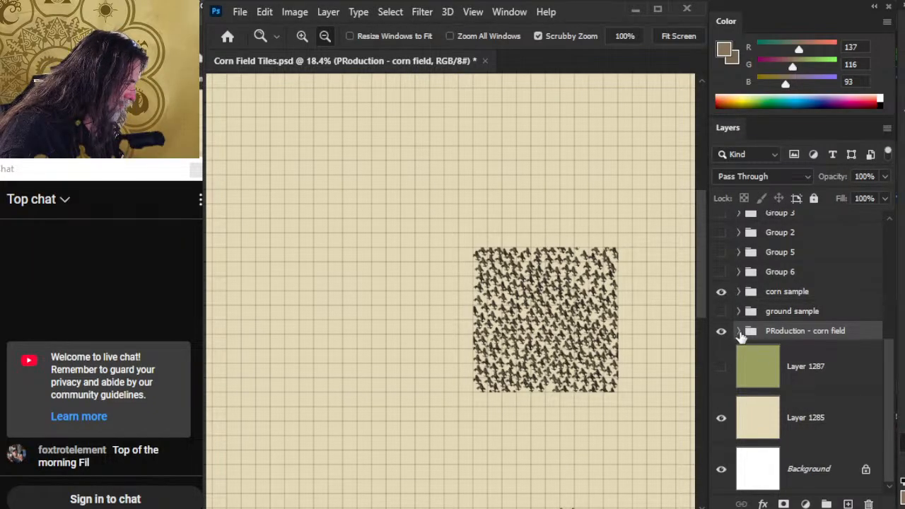
Step: Show Layers 1325 and 1328 inside the PRoduction - corn field group to restore the tile's green backing
{"action": "left_click", "coordinate": [739, 332]}
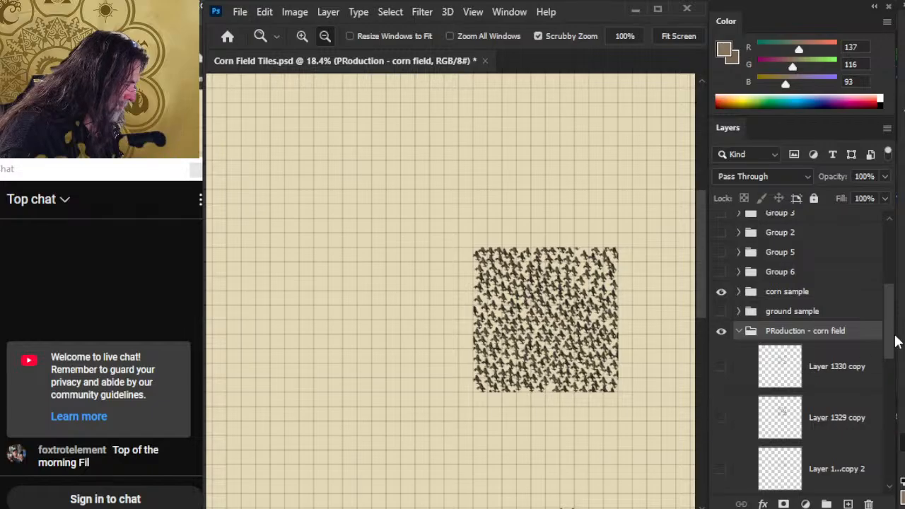
{"action": "left_click_drag", "start_coordinate": [890, 343], "coordinate": [871, 446]}
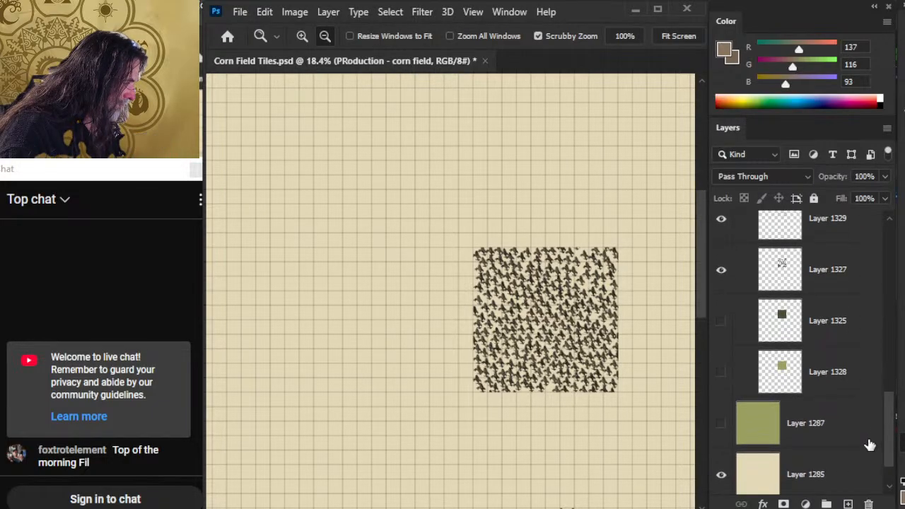
{"action": "left_click", "coordinate": [721, 323]}
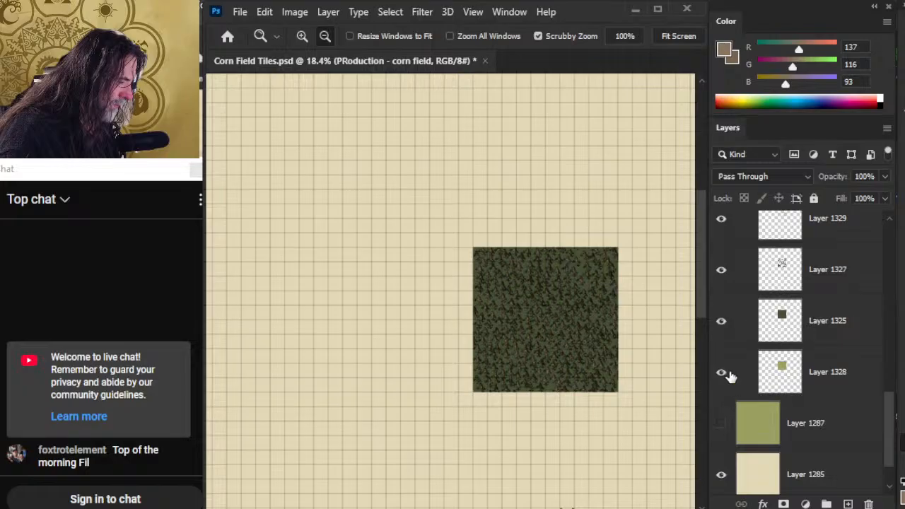
{"action": "scroll", "coordinate": [892, 414], "scroll_direction": "up", "scroll_amount": 2}
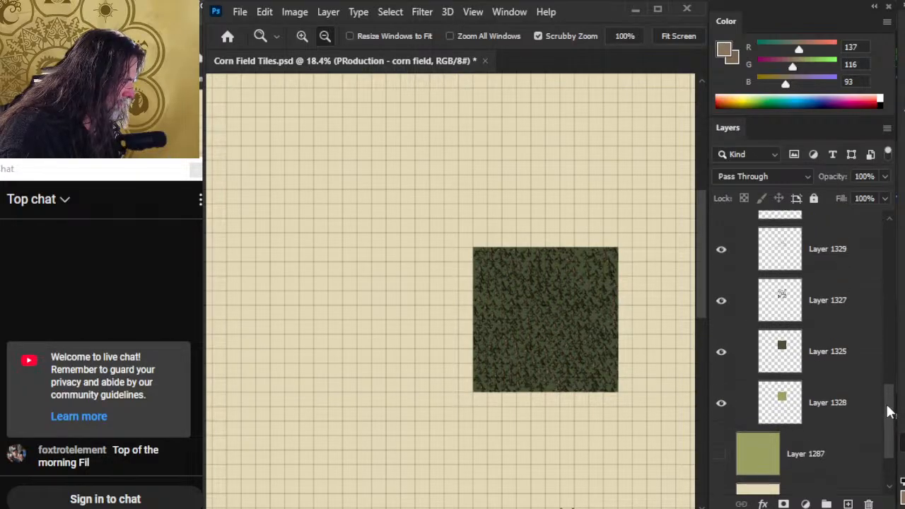
Step: Show the ground sample group to view the corn sample on its painted terrain
{"action": "left_click_drag", "start_coordinate": [612, 447], "coordinate": [587, 242]}
{"action": "left_click_drag", "start_coordinate": [644, 400], "coordinate": [570, 358]}
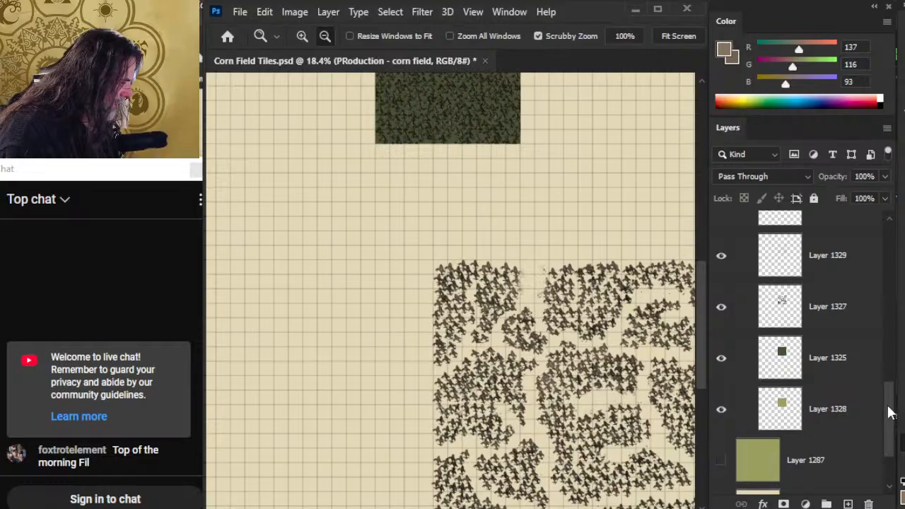
{"action": "left_click_drag", "start_coordinate": [891, 413], "coordinate": [889, 321]}
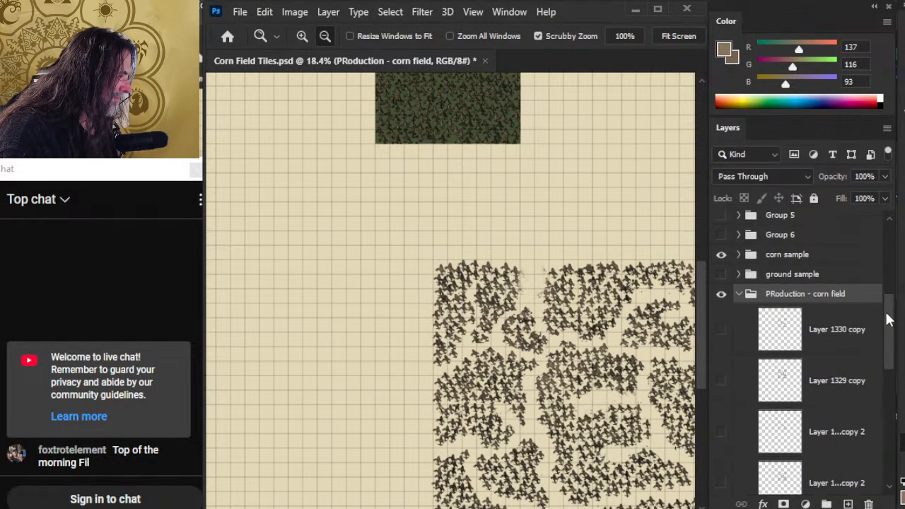
{"action": "left_click", "coordinate": [722, 278]}
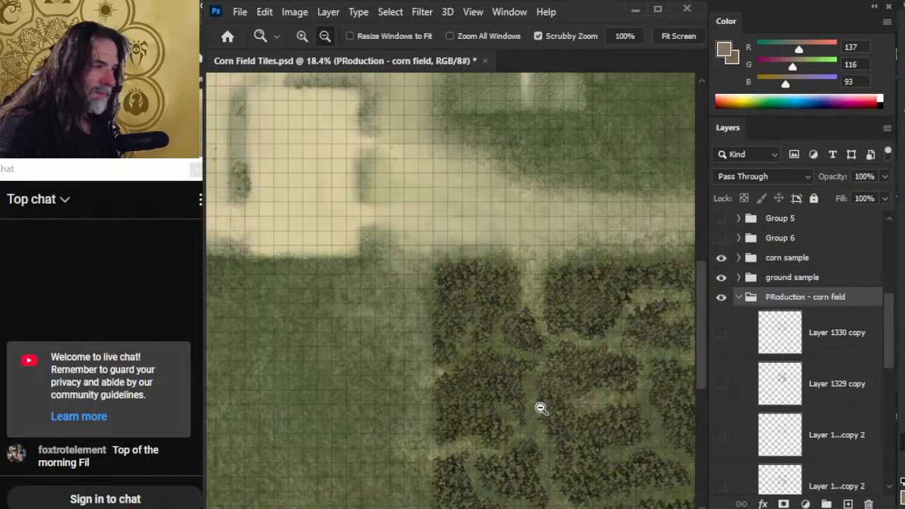
Step: Collapse the PRoduction - corn field group and move it above the corn sample group in the layer stack
{"action": "left_click_drag", "start_coordinate": [566, 251], "coordinate": [629, 376]}
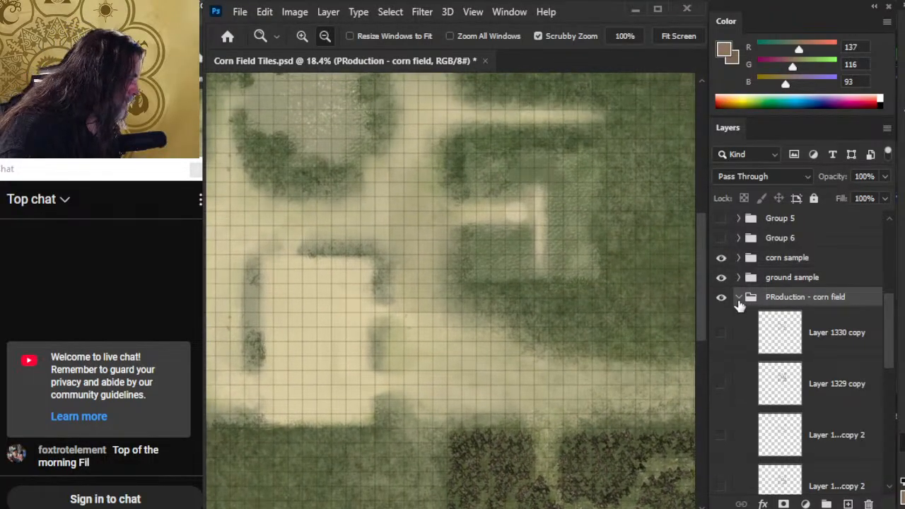
{"action": "left_click", "coordinate": [738, 298]}
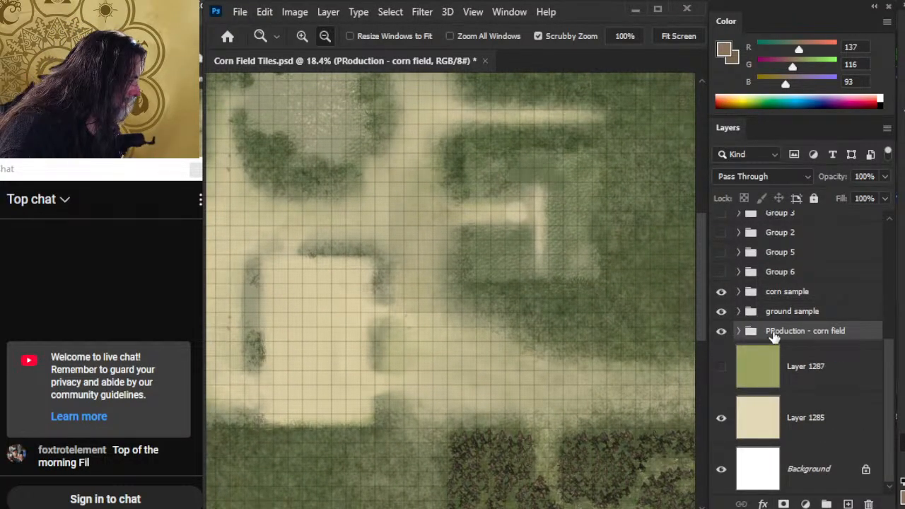
{"action": "left_click_drag", "start_coordinate": [775, 338], "coordinate": [778, 286]}
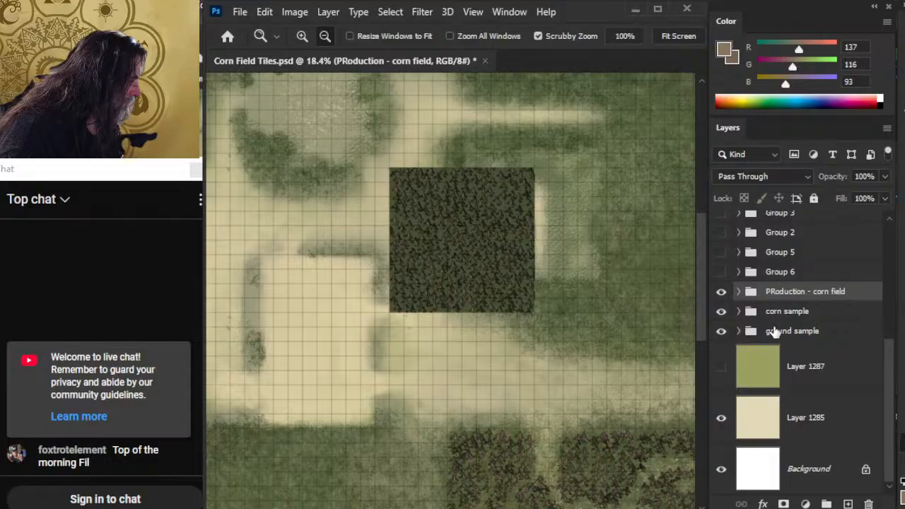
Step: Sample the olive ground colour beside the corn sample plants, RGB 80, 85, 53, as the foreground colour
{"action": "left_click_drag", "start_coordinate": [585, 443], "coordinate": [571, 300]}
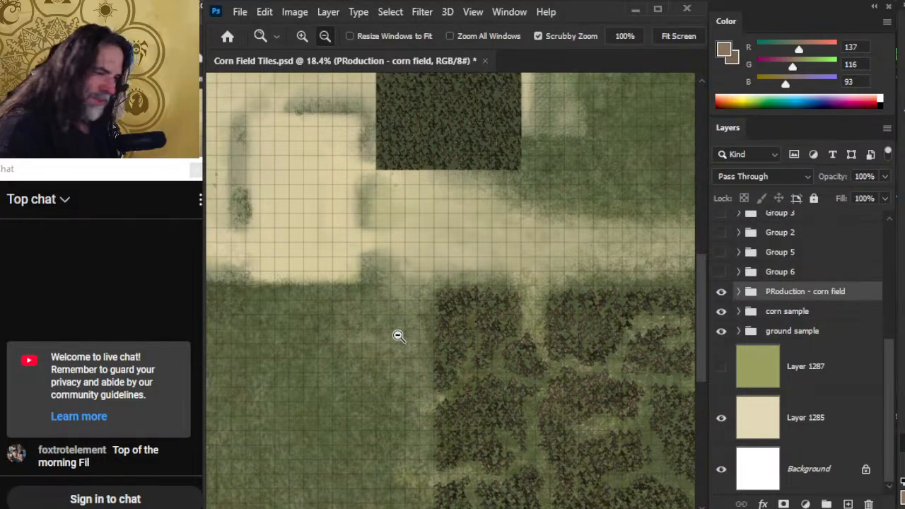
{"action": "mouse_move", "coordinate": [398, 335]}
{"action": "left_mouse_down"}
{"action": "mouse_move", "coordinate": [486, 343]}
{"action": "mouse_move", "coordinate": [440, 348]}
{"action": "left_mouse_up"}
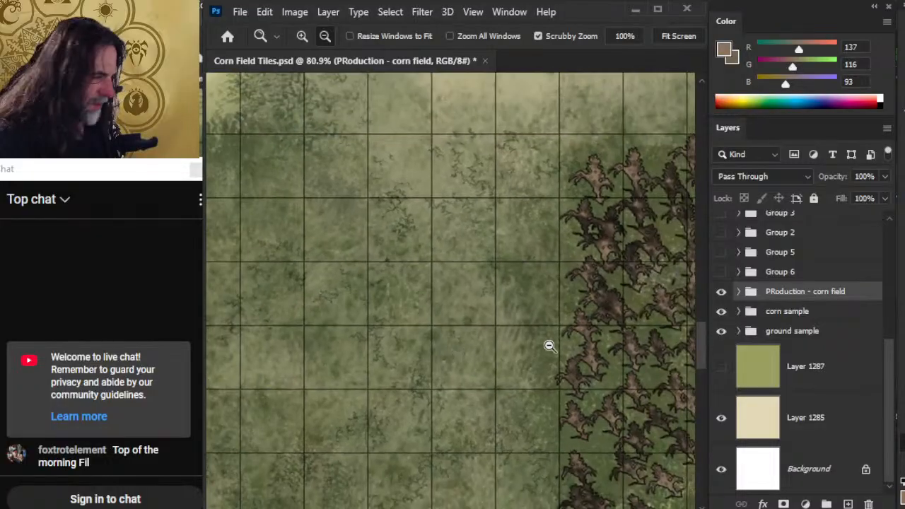
{"action": "left_click_drag", "start_coordinate": [594, 241], "coordinate": [647, 246]}
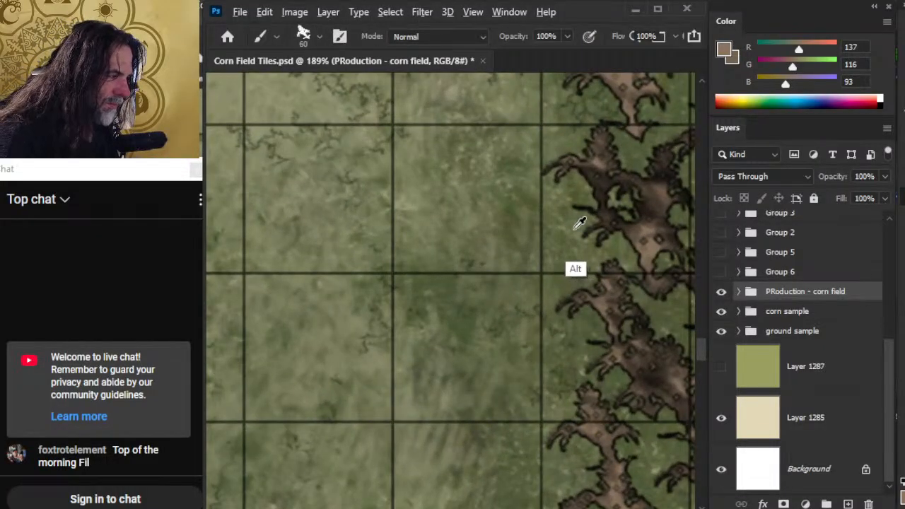
{"action": "left_click_drag", "start_coordinate": [532, 244], "coordinate": [522, 218]}
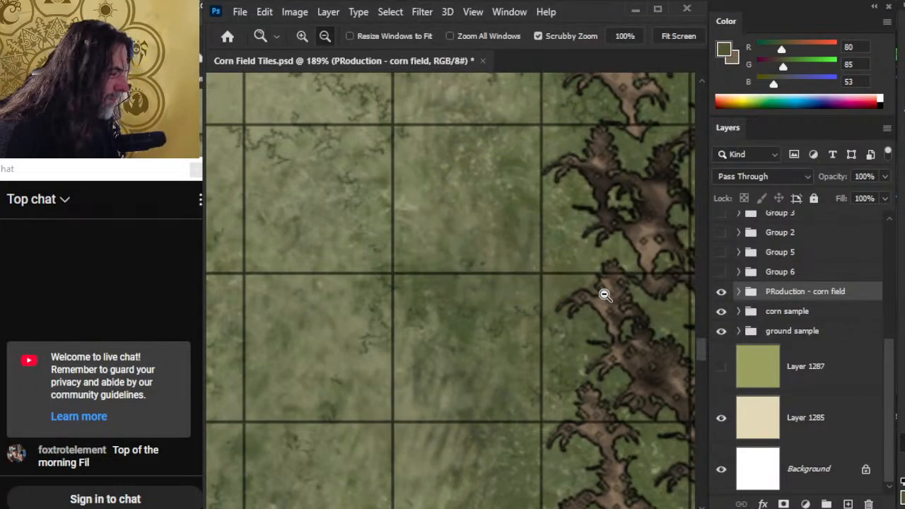
Step: Add a new layer above Layer 1325 and fill the tile's square outline on it with the sampled olive green
{"action": "left_click_drag", "start_coordinate": [604, 292], "coordinate": [493, 259]}
{"action": "left_click_drag", "start_coordinate": [581, 302], "coordinate": [524, 281]}
{"action": "left_click_drag", "start_coordinate": [596, 183], "coordinate": [495, 332]}
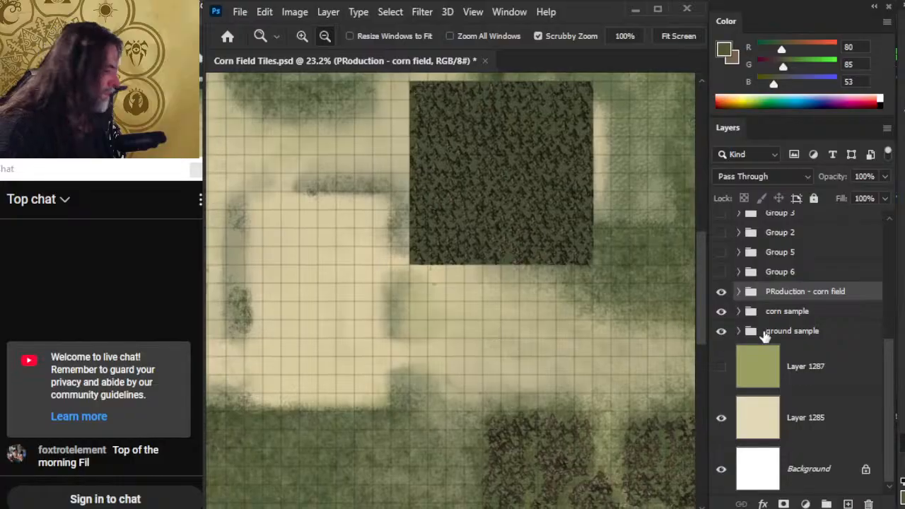
{"action": "left_click", "coordinate": [739, 292]}
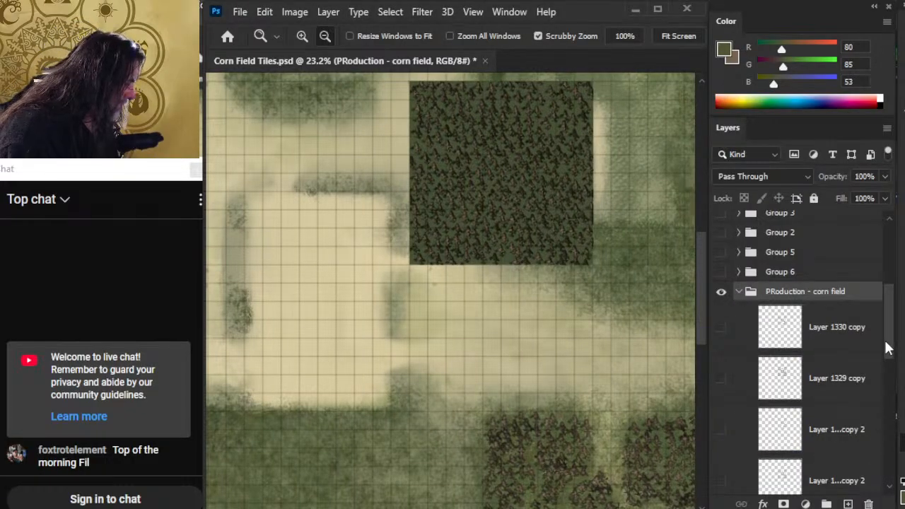
{"action": "left_click_drag", "start_coordinate": [887, 347], "coordinate": [888, 428]}
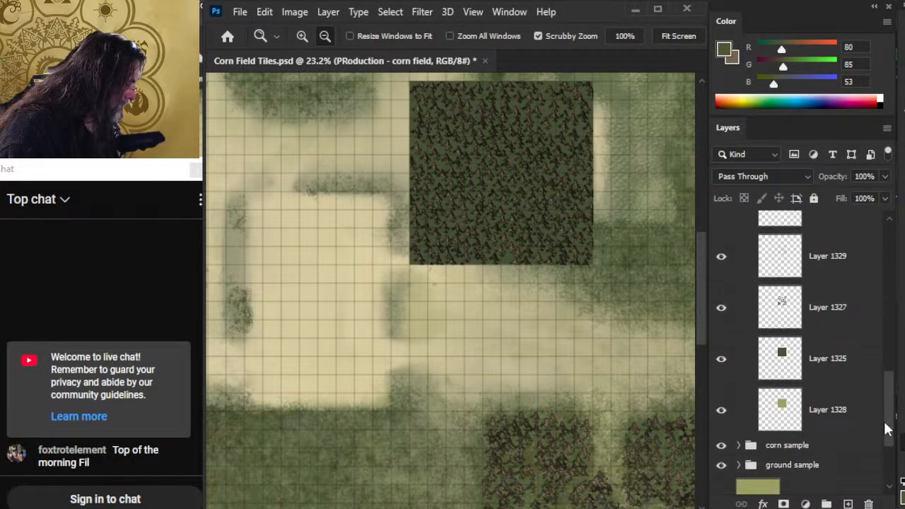
{"action": "left_click", "coordinate": [834, 363]}
{"action": "left_click", "coordinate": [848, 504]}
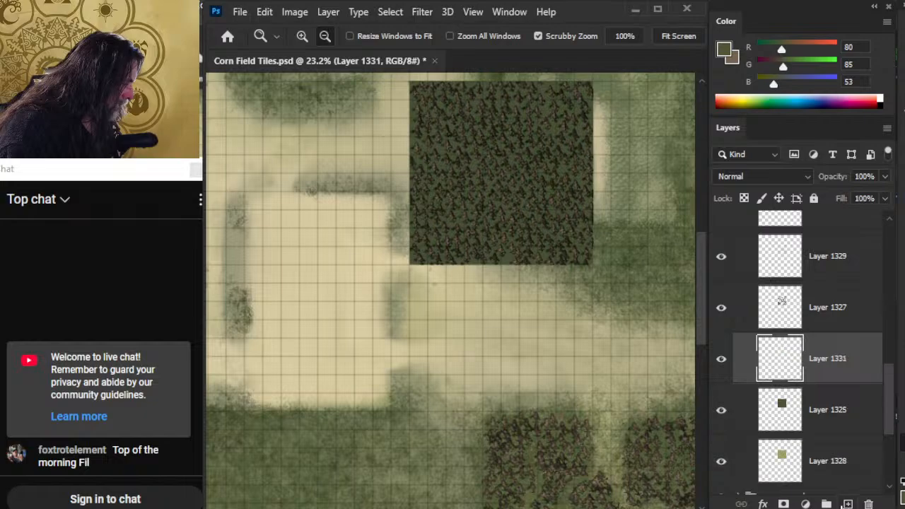
{"action": "left_click", "coordinate": [783, 411], "text": "ctrl"}
{"action": "key", "text": "g"}
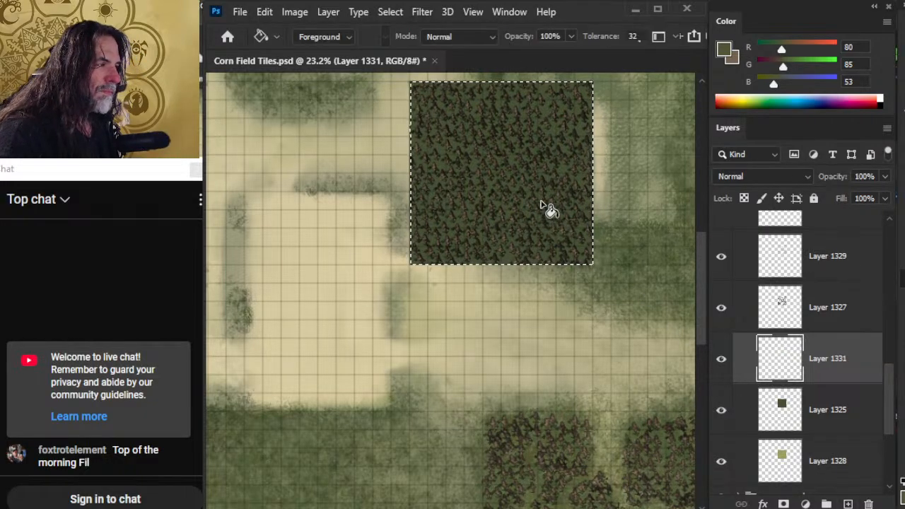
{"action": "left_click", "coordinate": [546, 213]}
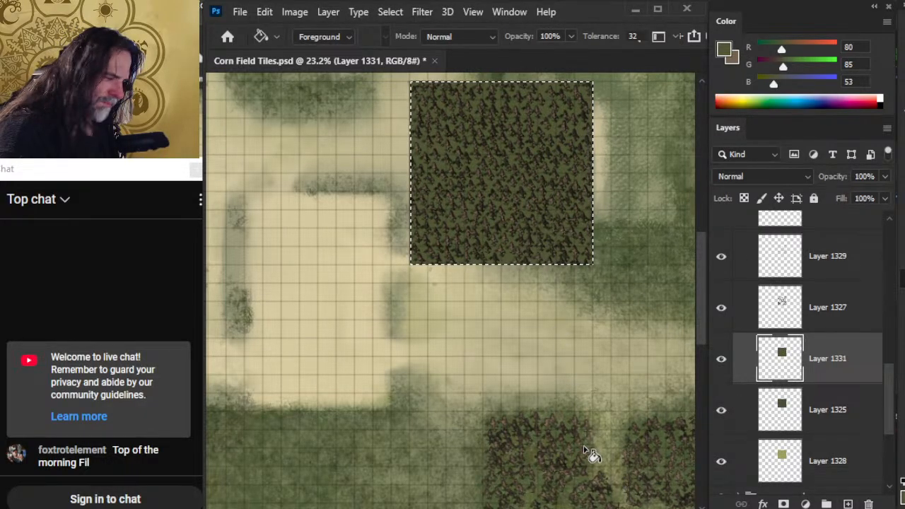
Step: Sample a greener ground tone among the corn sample plants, RGB 80, 93, 58, and refill the tile square with it
{"action": "key", "text": "z"}
{"action": "left_click_drag", "start_coordinate": [592, 457], "coordinate": [619, 446]}
{"action": "key", "text": "b"}
{"action": "left_click", "coordinate": [620, 364], "text": "alt"}
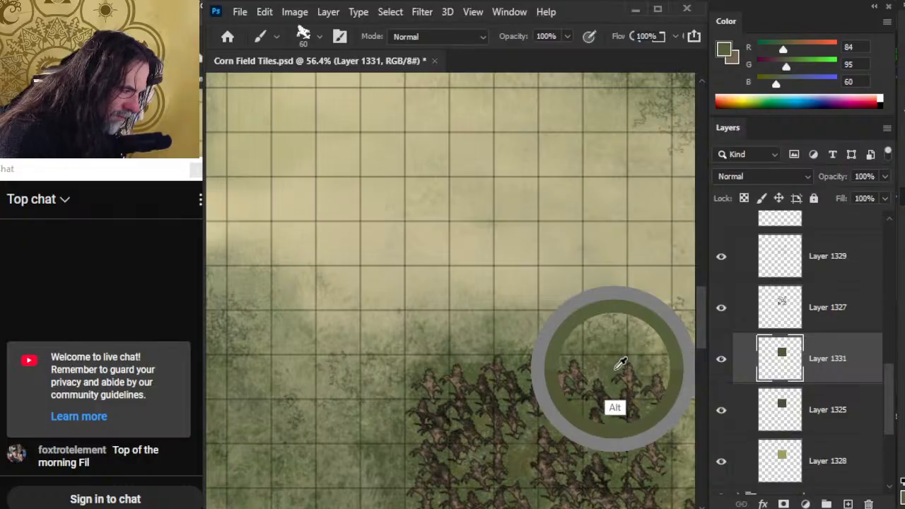
{"action": "key", "text": "z"}
{"action": "left_click_drag", "start_coordinate": [651, 328], "coordinate": [550, 269]}
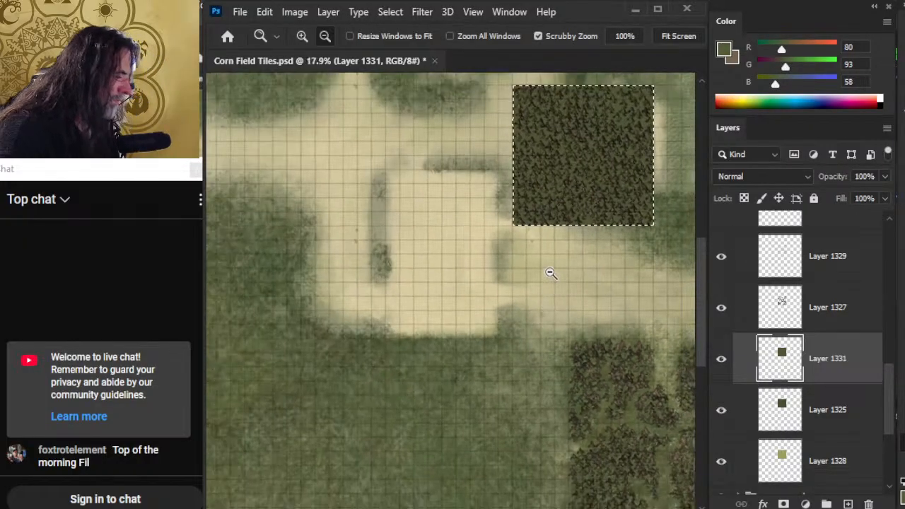
{"action": "key", "text": "g"}
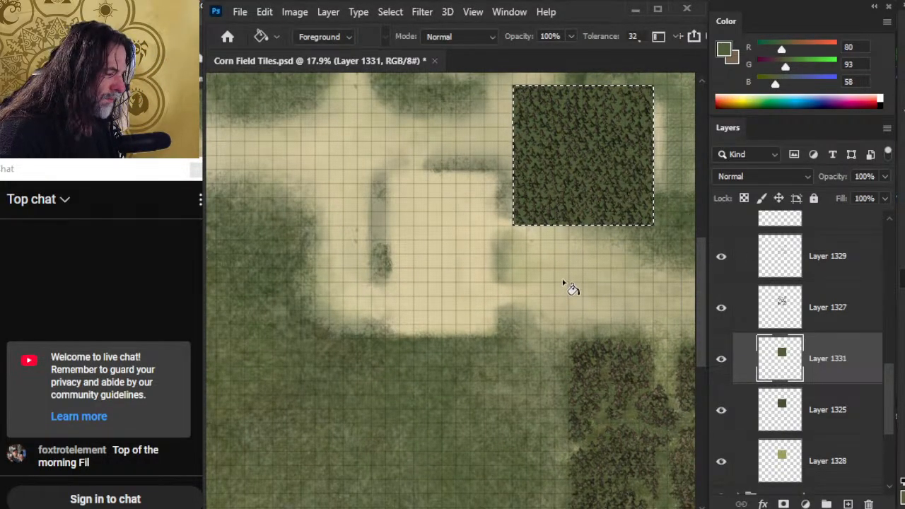
Step: Hide Layer 1331 and compare the tile's darker backing with the ground between the corn sample plants
{"action": "key", "text": "z"}
{"action": "left_click_drag", "start_coordinate": [589, 162], "coordinate": [638, 252]}
{"action": "left_click_drag", "start_coordinate": [562, 285], "coordinate": [601, 281]}
{"action": "left_click", "coordinate": [722, 360]}
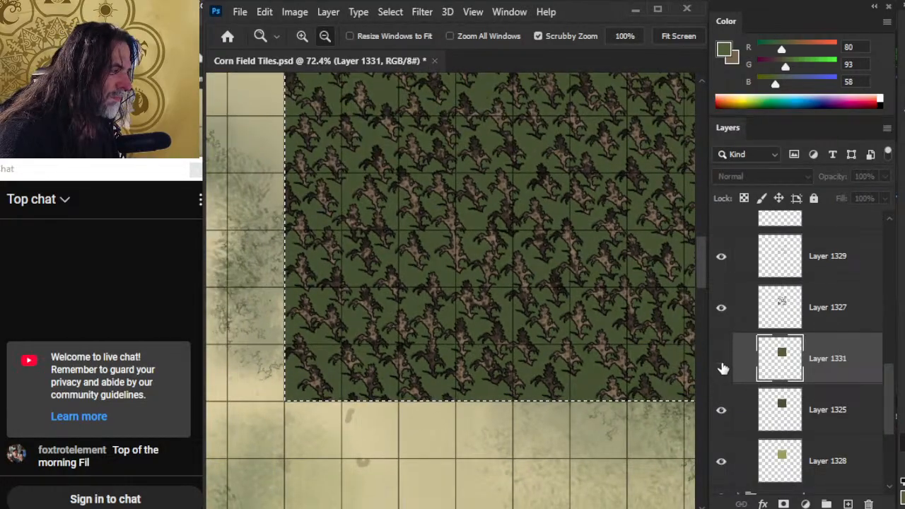
{"action": "left_click_drag", "start_coordinate": [657, 378], "coordinate": [556, 404]}
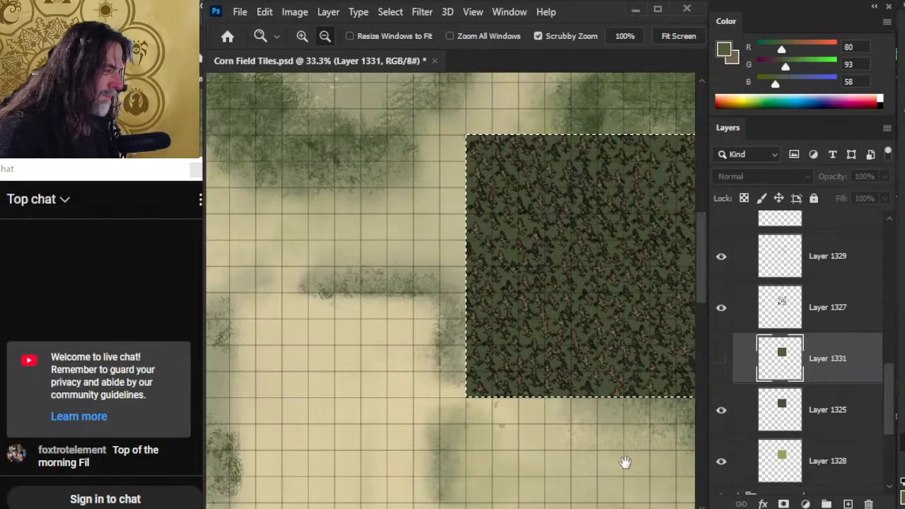
{"action": "left_click_drag", "start_coordinate": [627, 461], "coordinate": [522, 351]}
{"action": "left_click_drag", "start_coordinate": [578, 410], "coordinate": [546, 158]}
{"action": "left_click_drag", "start_coordinate": [613, 415], "coordinate": [567, 346]}
{"action": "left_click_drag", "start_coordinate": [589, 405], "coordinate": [570, 397]}
{"action": "scroll", "coordinate": [563, 375], "scroll_direction": "up", "scroll_amount": 5}
Step: Sample ground green RGB 80, 91, 54 from the corn sample, show Layer 1331 and refill the tile square with that colour
{"action": "key", "text": "b"}
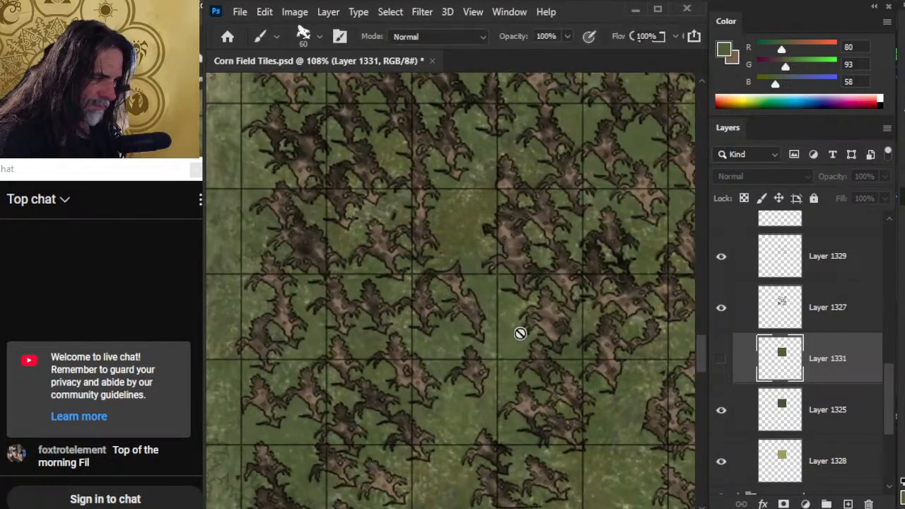
{"action": "left_click", "coordinate": [495, 276], "text": "alt"}
{"action": "key", "text": "z"}
{"action": "scroll", "coordinate": [629, 322], "scroll_direction": "down", "scroll_amount": 5}
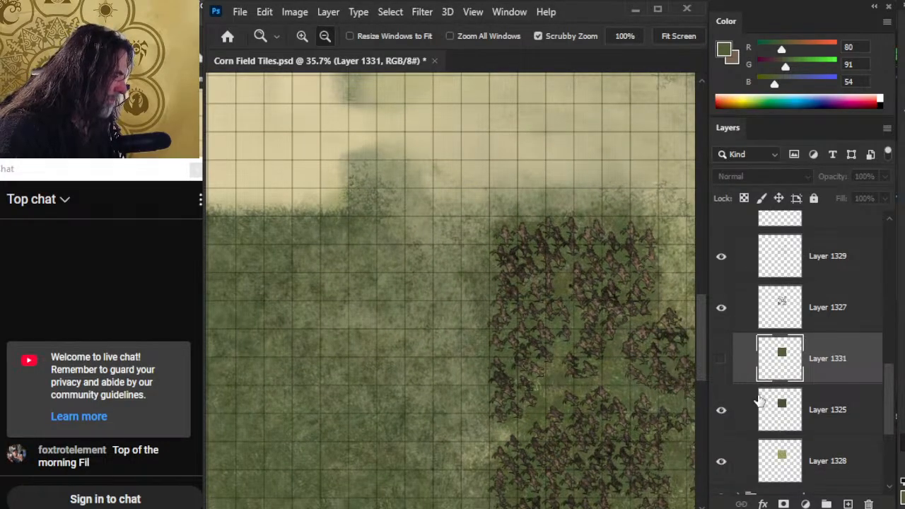
{"action": "left_click", "coordinate": [722, 359]}
{"action": "scroll", "coordinate": [540, 455], "scroll_direction": "up", "scroll_amount": 10}
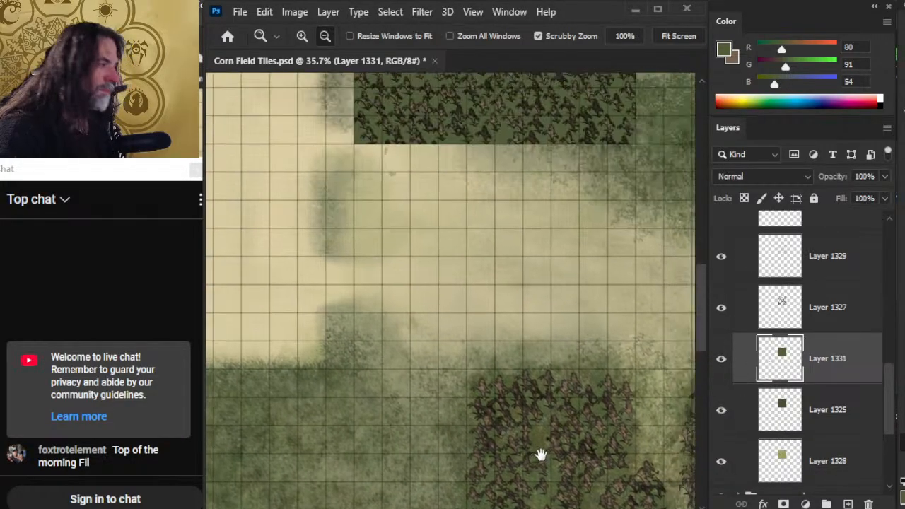
{"action": "key", "text": "g"}
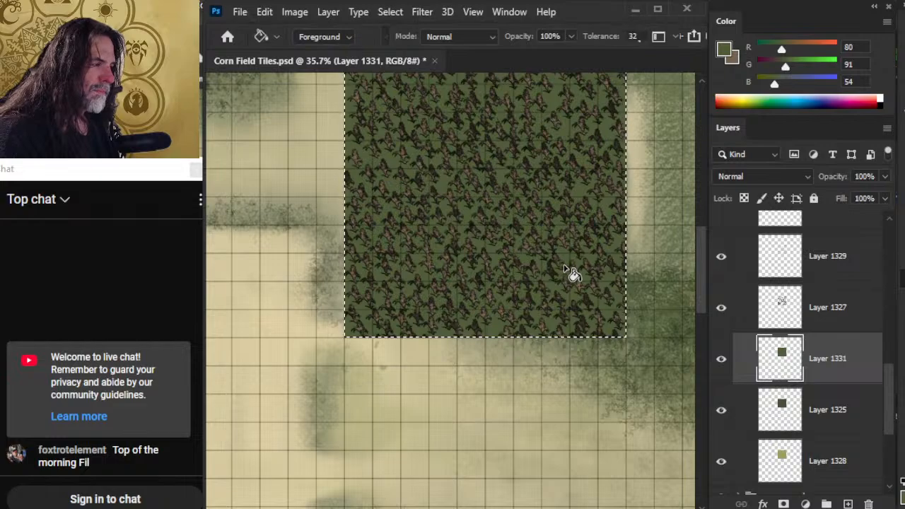
Step: Deselect the tile square, check the new green backing across the whole tile, and save the document
{"action": "key", "text": "z"}
{"action": "scroll", "coordinate": [526, 312], "scroll_direction": "up", "scroll_amount": 1}
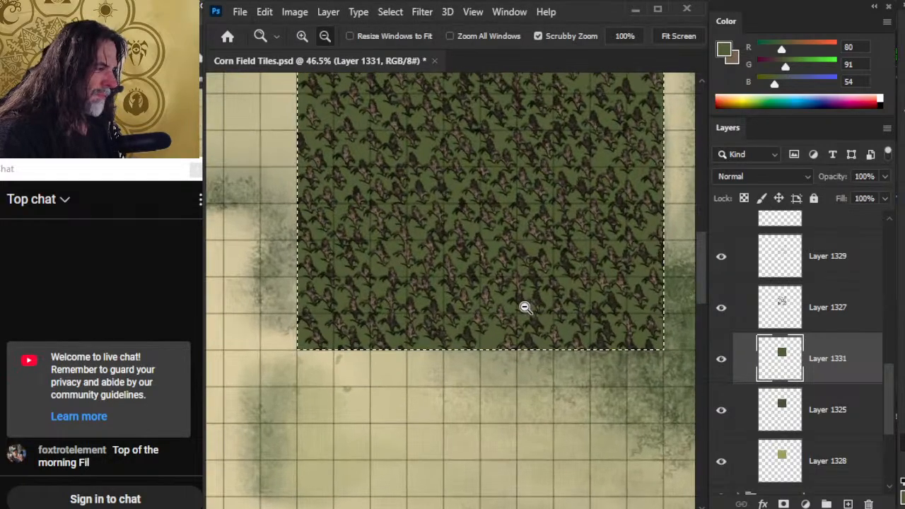
{"action": "scroll", "coordinate": [580, 323], "scroll_direction": "down", "scroll_amount": 3}
{"action": "key", "text": "l"}
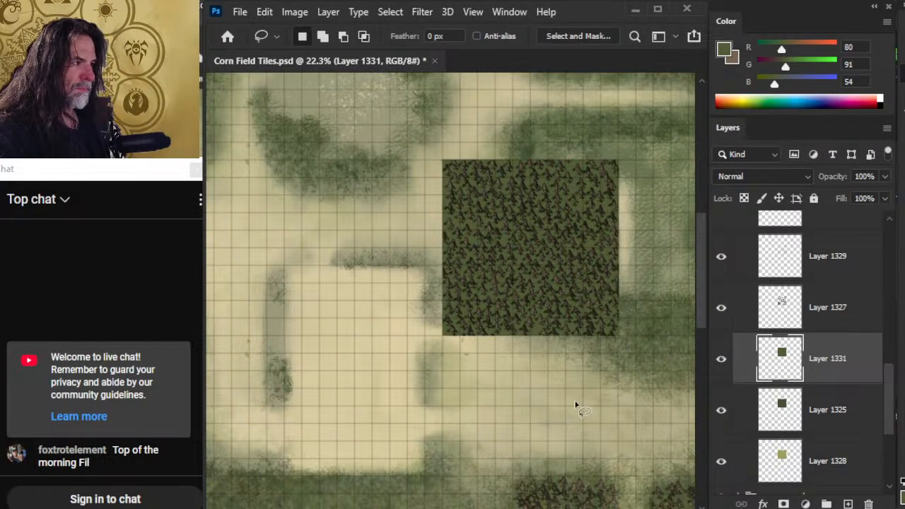
{"action": "key", "text": "z"}
{"action": "scroll", "coordinate": [562, 313], "scroll_direction": "up", "scroll_amount": 3}
{"action": "left_click_drag", "start_coordinate": [591, 278], "coordinate": [549, 364]}
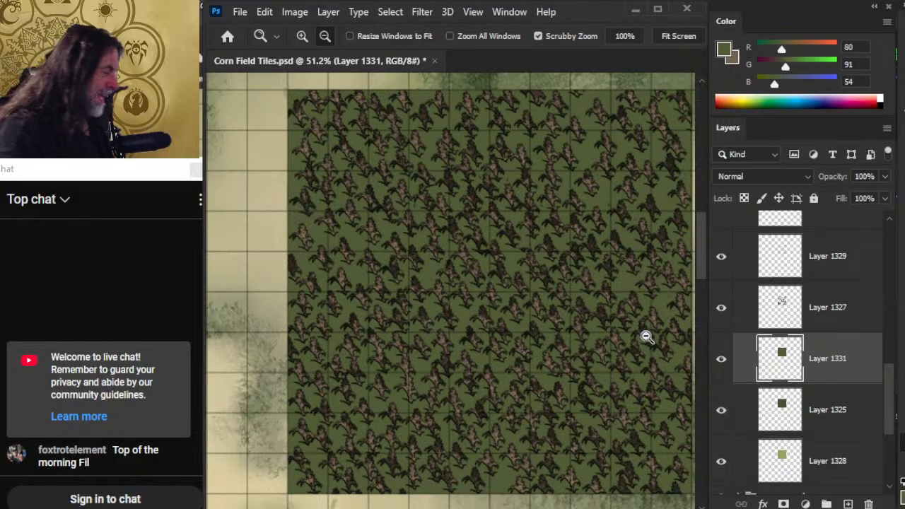
{"action": "left_click_drag", "start_coordinate": [621, 386], "coordinate": [574, 237]}
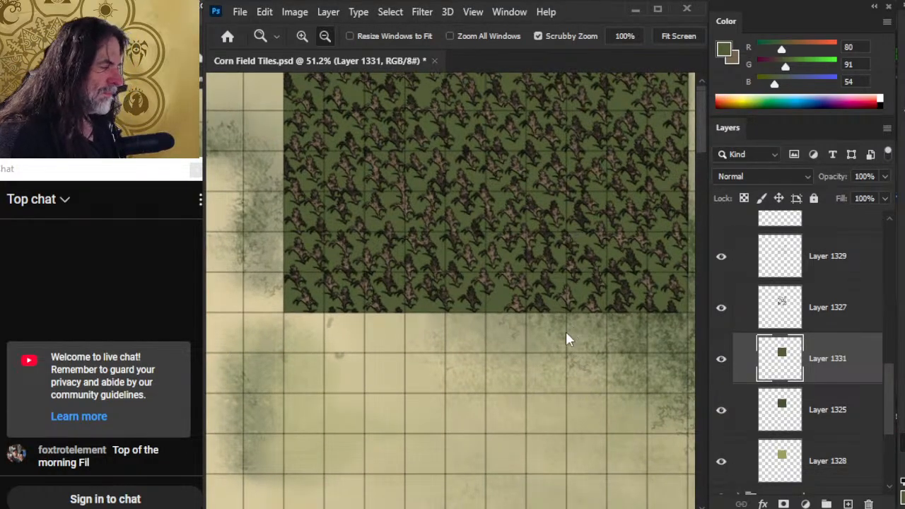
{"action": "key", "text": "ctrl+s"}
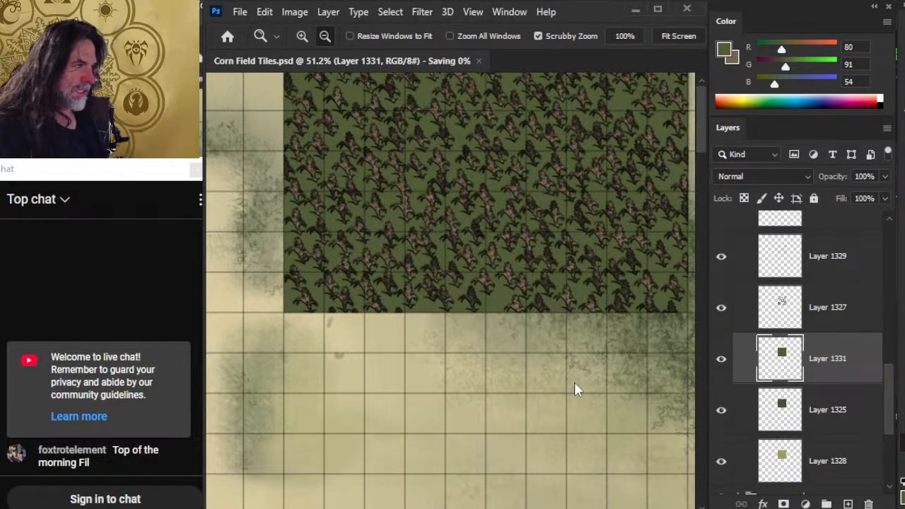
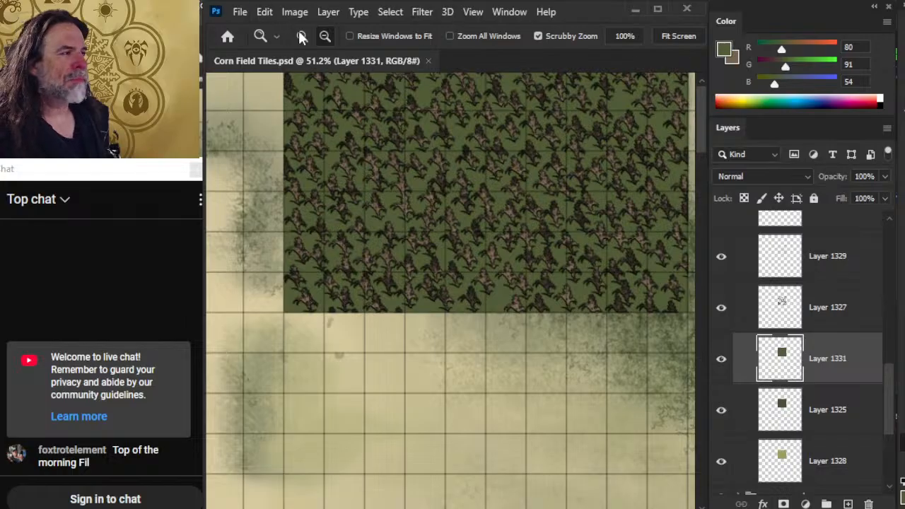
Step: Close Corn Field Tiles.psd and reopen it from the recently used files
{"action": "left_click", "coordinate": [429, 61]}
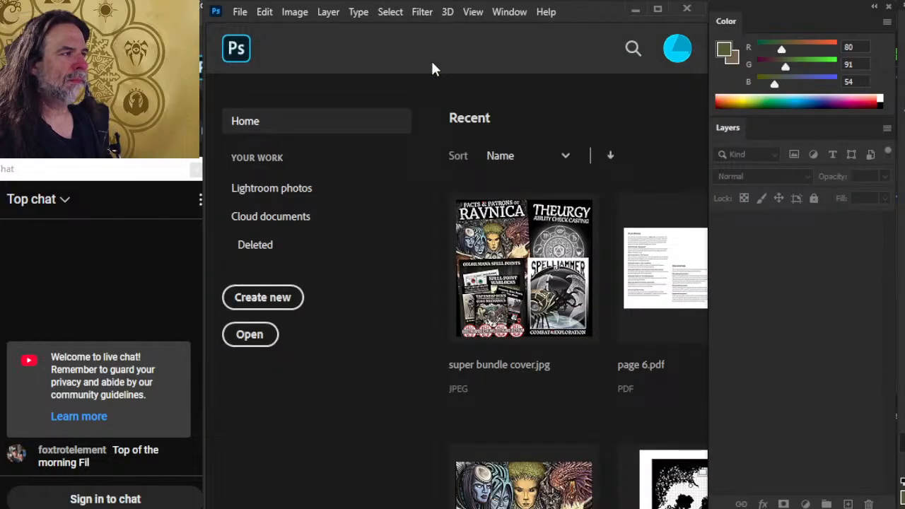
{"action": "left_click", "coordinate": [241, 11]}
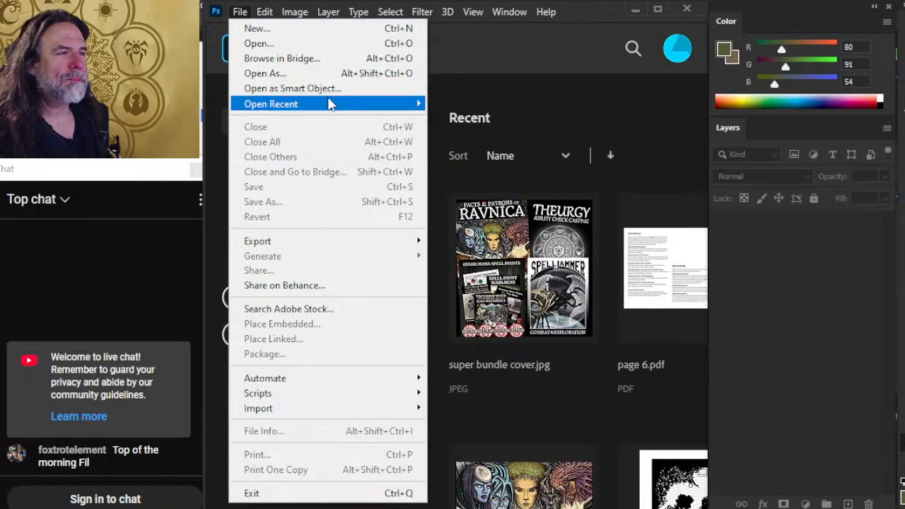
{"action": "mouse_move", "coordinate": [328, 104]}
{"action": "left_click", "coordinate": [543, 105]}
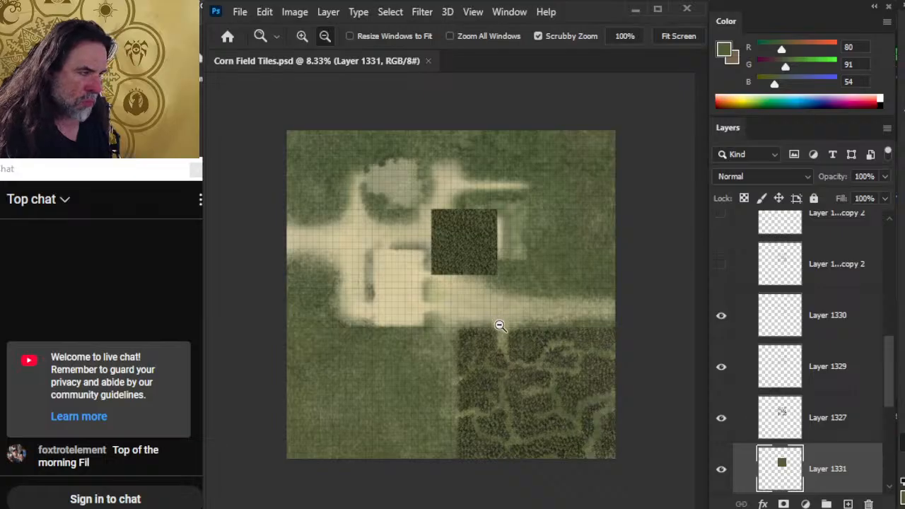
Step: Collapse the PRoduction - corn field group and make it the active group
{"action": "left_click_drag", "start_coordinate": [500, 323], "coordinate": [637, 391]}
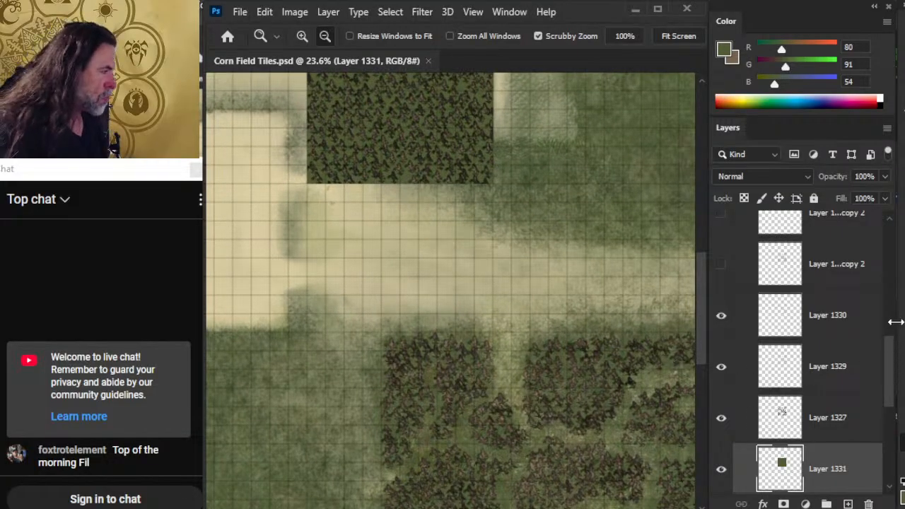
{"action": "left_click_drag", "start_coordinate": [897, 375], "coordinate": [870, 304]}
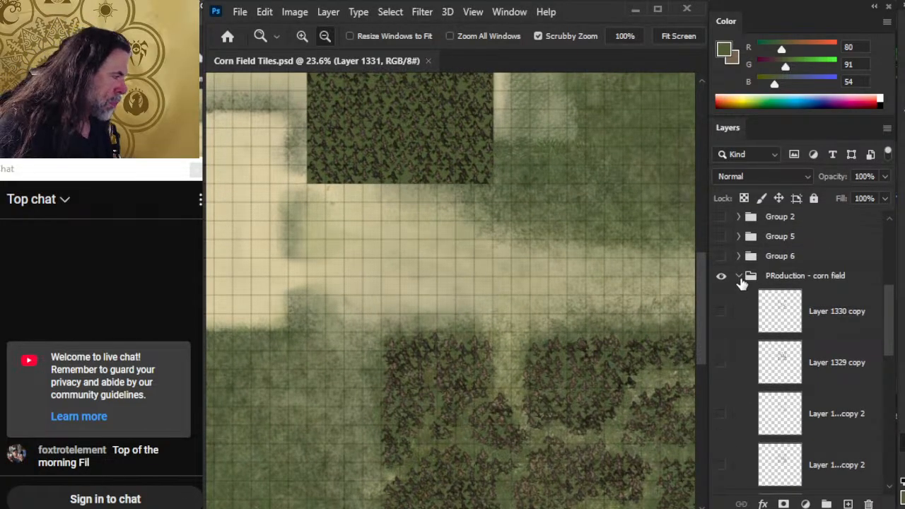
{"action": "left_click", "coordinate": [740, 291]}
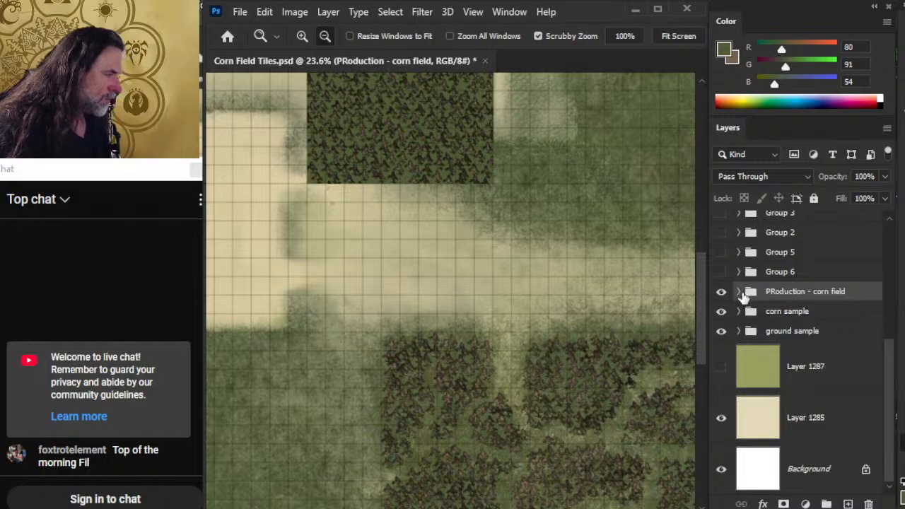
Step: Move the corn field tile over the painted corn sample and compare their plants and ground texture up close
{"action": "key", "text": "v"}
{"action": "left_click_drag", "start_coordinate": [536, 389], "coordinate": [485, 276]}
{"action": "left_click_drag", "start_coordinate": [499, 178], "coordinate": [580, 435]}
{"action": "key", "text": "z"}
{"action": "left_click_drag", "start_coordinate": [555, 284], "coordinate": [613, 300]}
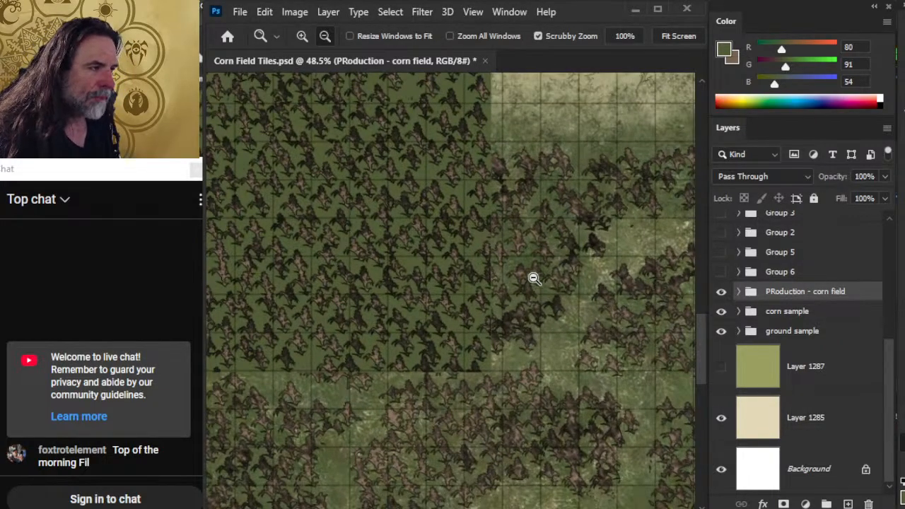
{"action": "left_click_drag", "start_coordinate": [519, 244], "coordinate": [559, 259]}
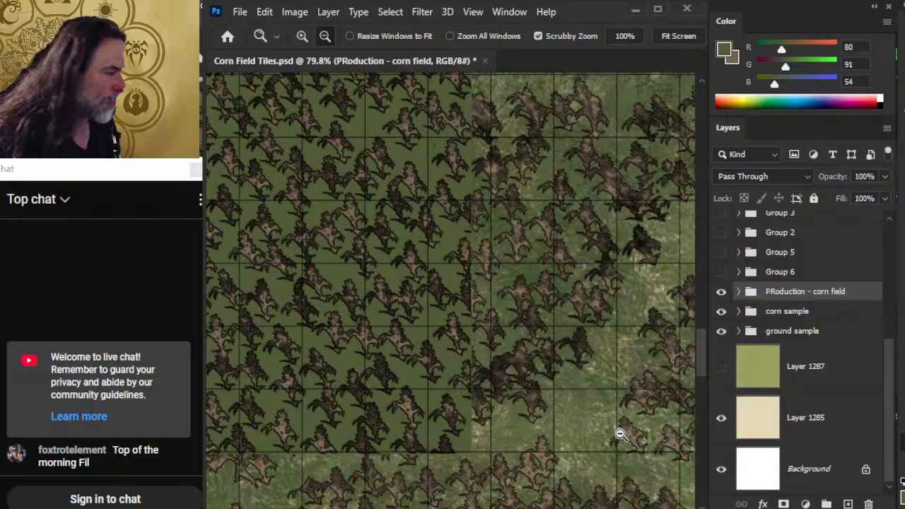
{"action": "left_click_drag", "start_coordinate": [618, 432], "coordinate": [492, 331]}
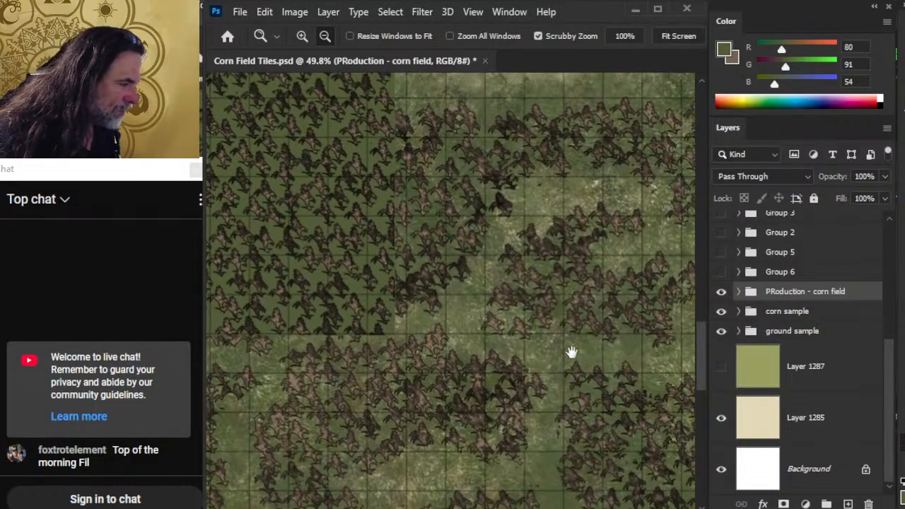
{"action": "left_click_drag", "start_coordinate": [616, 309], "coordinate": [692, 316]}
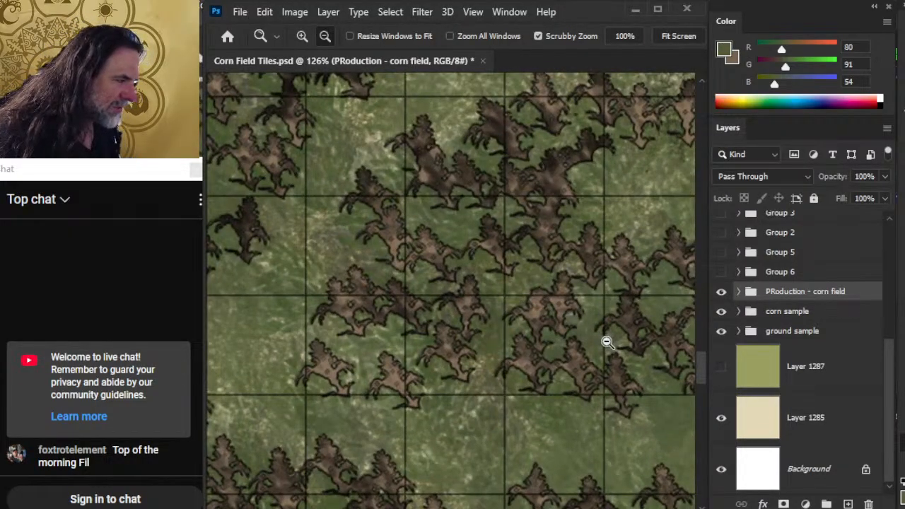
{"action": "left_click_drag", "start_coordinate": [632, 349], "coordinate": [521, 331]}
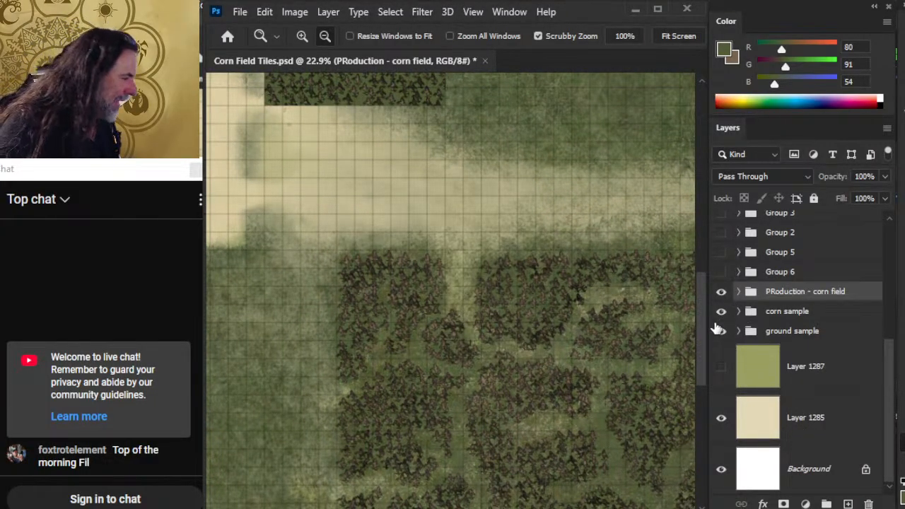
Step: Hide the corn sample group and inspect the bare painted ground texture beneath it up close
{"action": "left_click", "coordinate": [721, 312]}
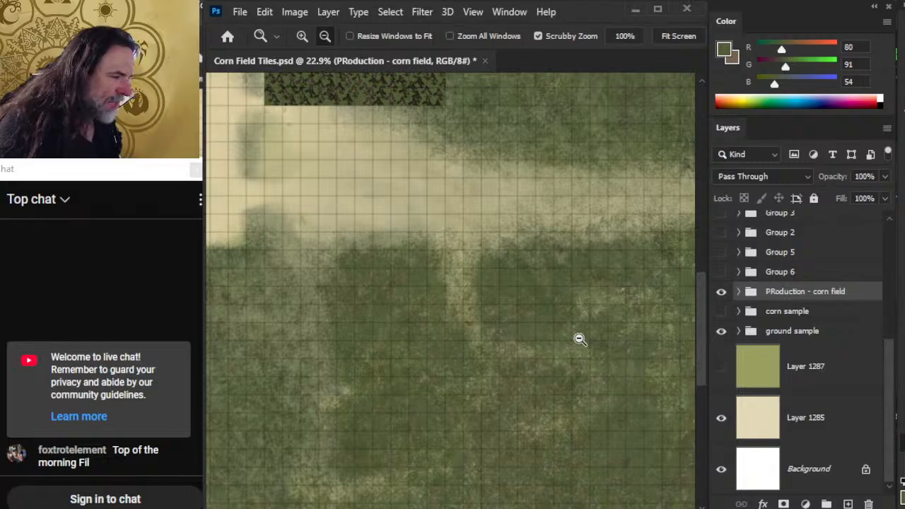
{"action": "left_click_drag", "start_coordinate": [581, 340], "coordinate": [629, 371]}
{"action": "left_click_drag", "start_coordinate": [562, 285], "coordinate": [657, 285]}
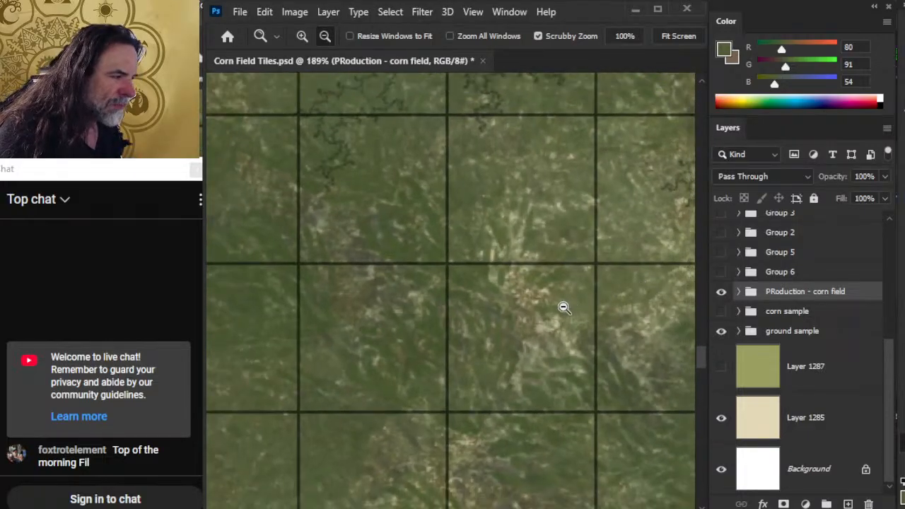
Step: Activate the Brush tool and sample a light straw tone, RGB 165, 164, 124, from the ground texture's highlights
{"action": "key", "text": "b"}
{"action": "right_click", "coordinate": [562, 375]}
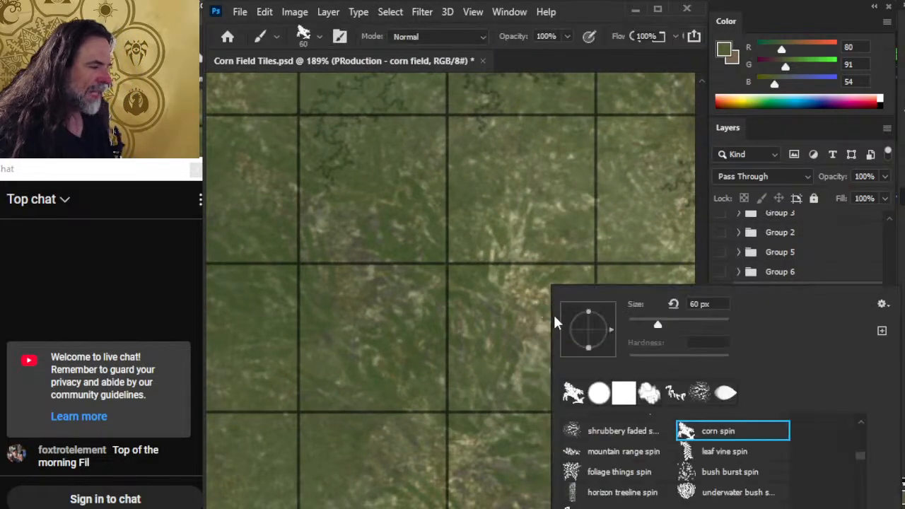
{"action": "left_click", "coordinate": [529, 248]}
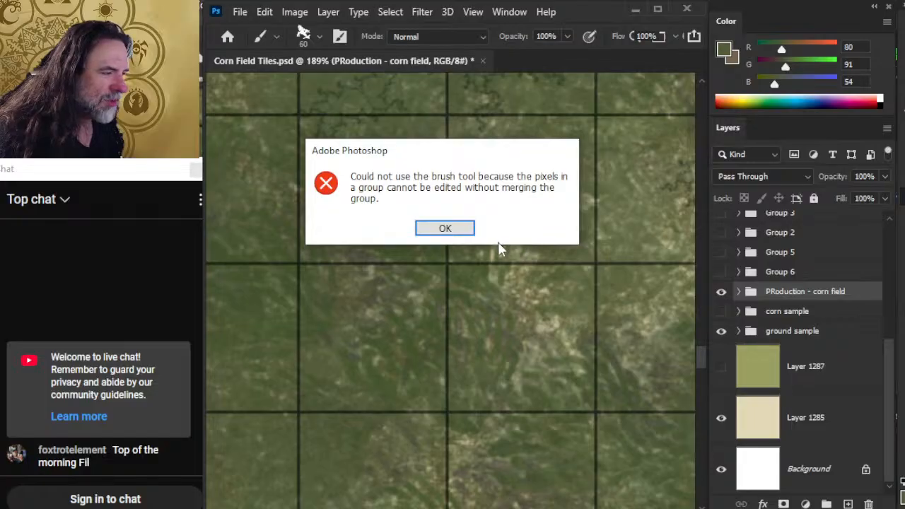
{"action": "key", "text": "Return"}
{"action": "left_click", "coordinate": [520, 216], "text": "alt"}
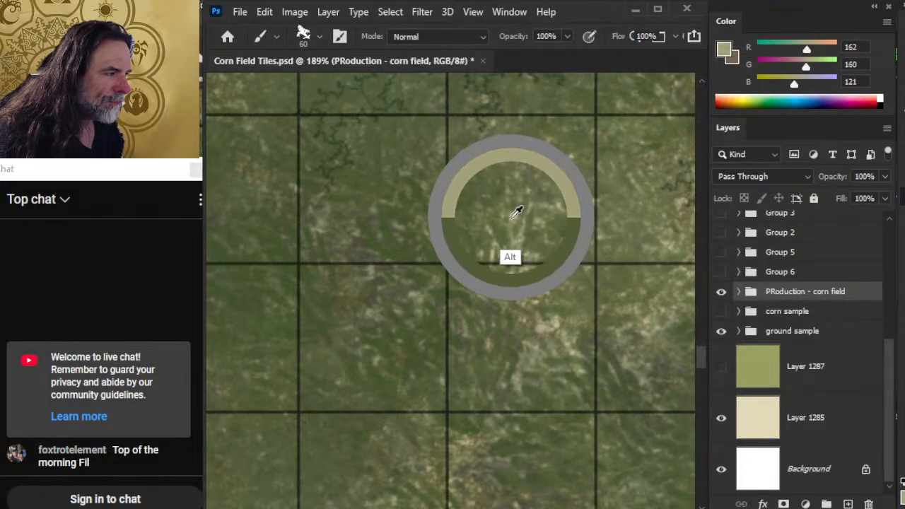
{"action": "left_click_drag", "start_coordinate": [517, 212], "coordinate": [517, 206]}
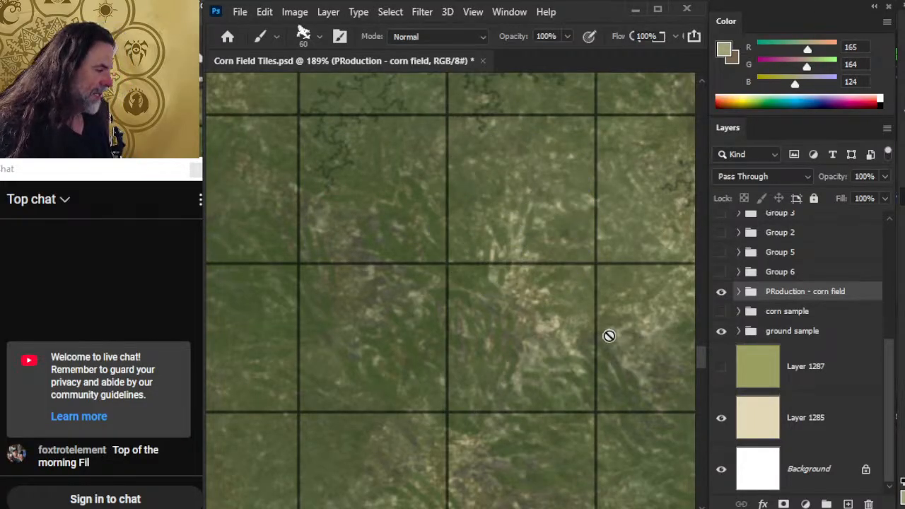
Step: Sample a second light ground highlight, RGB 174, 172, 132, as the foreground colour
{"action": "left_click", "coordinate": [519, 209], "text": "alt"}
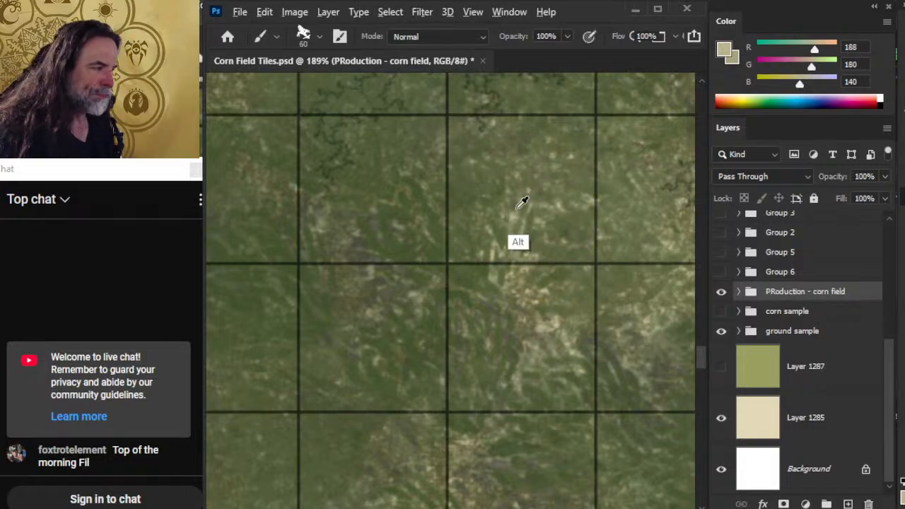
{"action": "left_click", "coordinate": [523, 206], "text": "alt"}
{"action": "left_click", "coordinate": [523, 207], "text": "alt"}
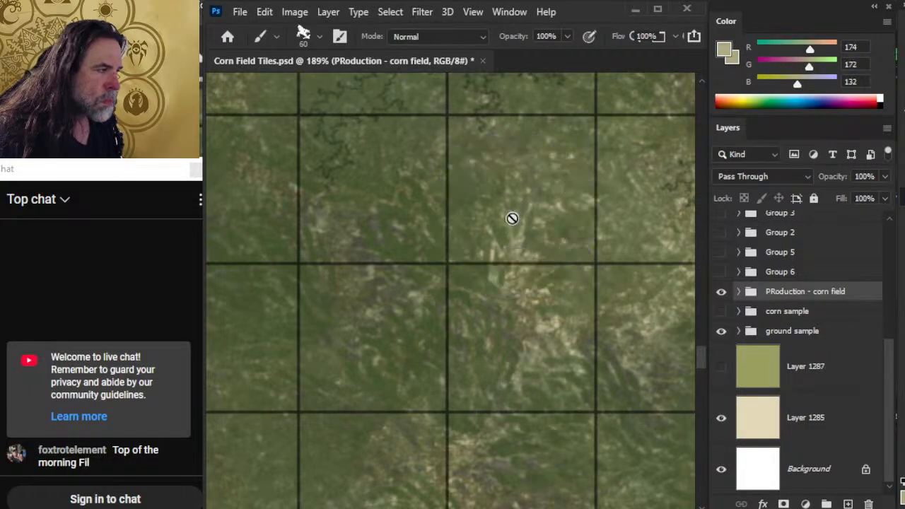
Step: Sample a pale grass colour (RGB 175, 170, 130) from the ground and set up the shrubbery faded brush at 100 px
{"action": "left_click", "coordinate": [513, 220], "text": "alt"}
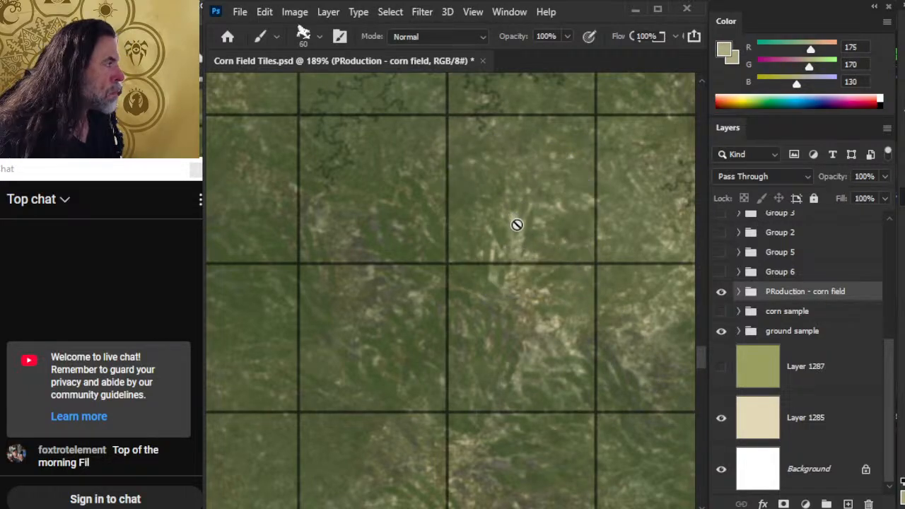
{"action": "right_click", "coordinate": [559, 294]}
{"action": "key", "text": "comma"}
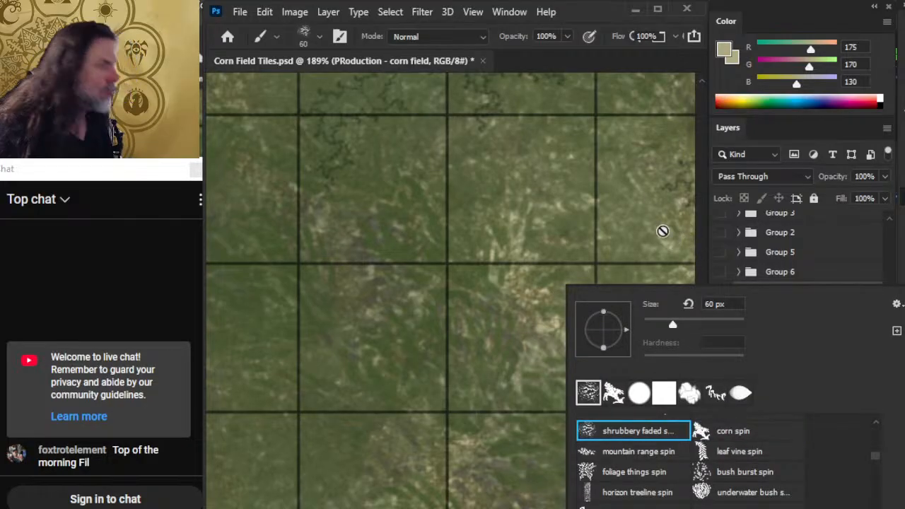
{"action": "left_click", "coordinate": [585, 54]}
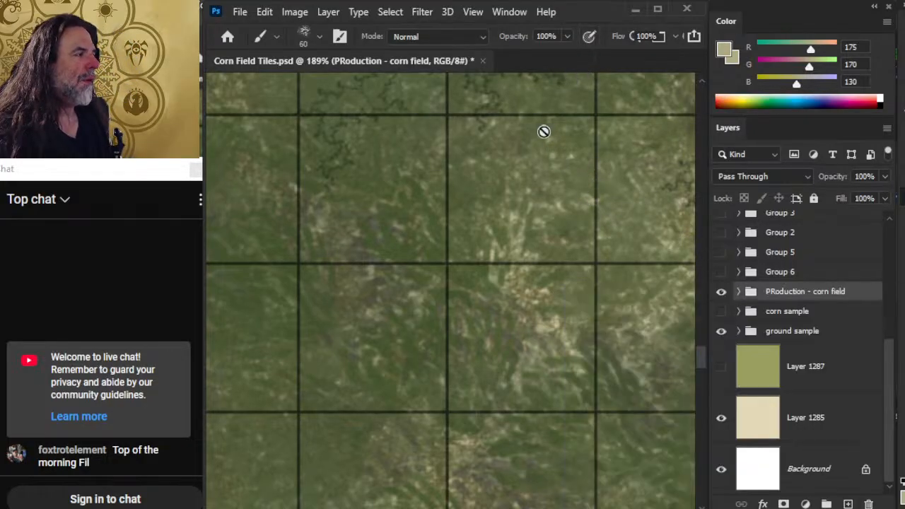
{"action": "left_click", "coordinate": [810, 433]}
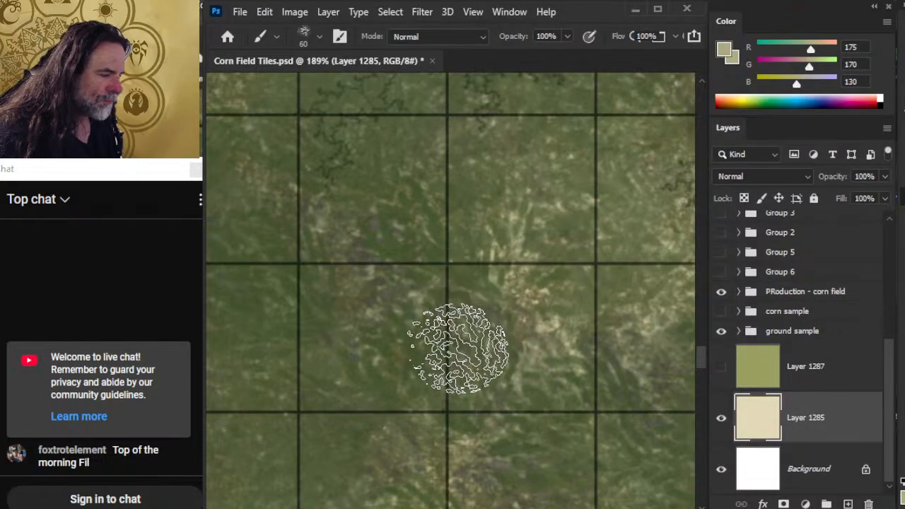
{"action": "key", "text": "bracketright"}
{"action": "key", "text": "bracketright"}
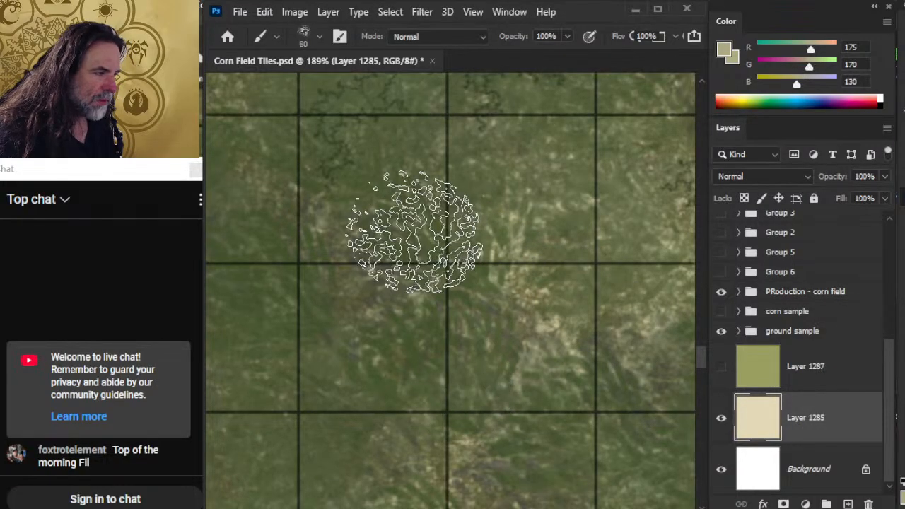
{"action": "key", "text": "bracketright"}
{"action": "key", "text": "bracketright"}
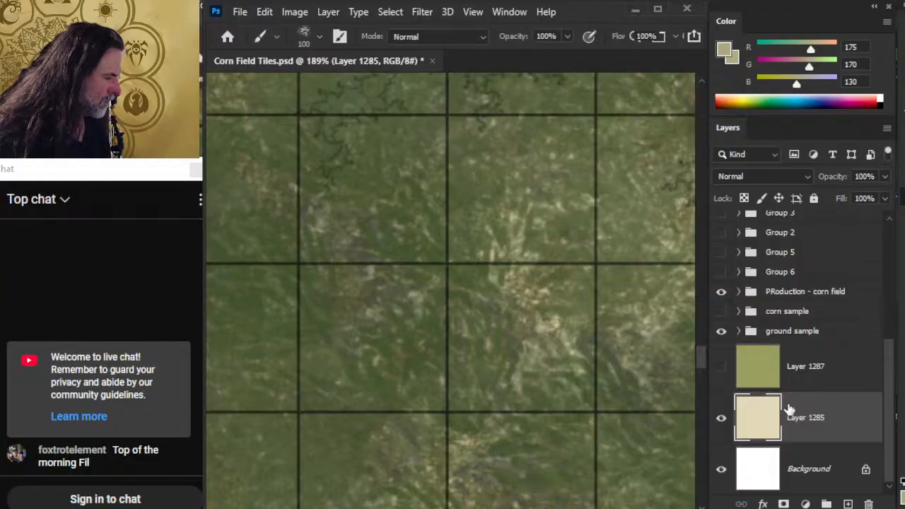
{"action": "left_click", "coordinate": [820, 298]}
{"action": "left_click", "coordinate": [805, 339]}
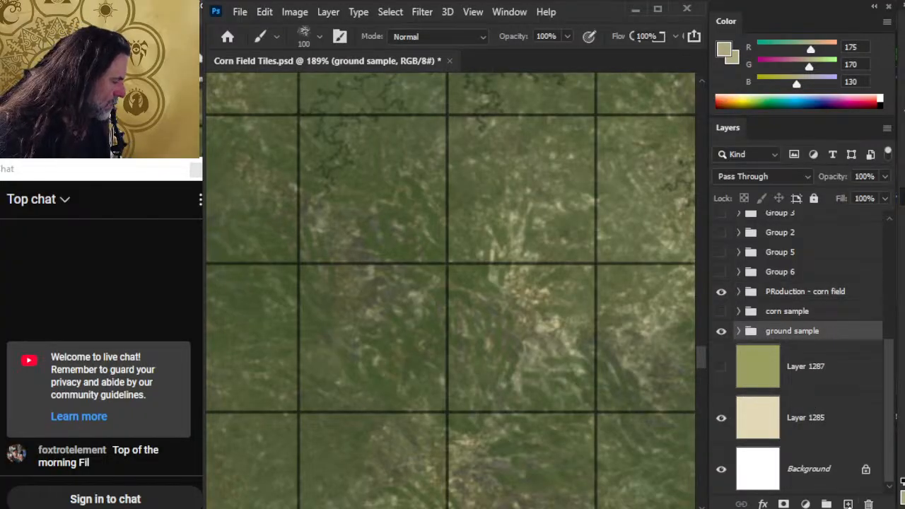
{"action": "left_click", "coordinate": [849, 503]}
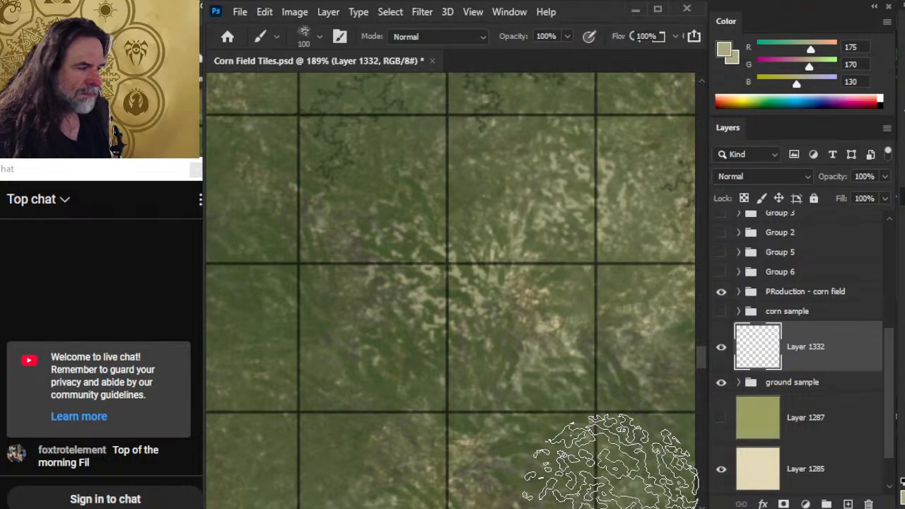
{"action": "key", "text": "z"}
{"action": "left_click", "coordinate": [578, 423], "text": "alt"}
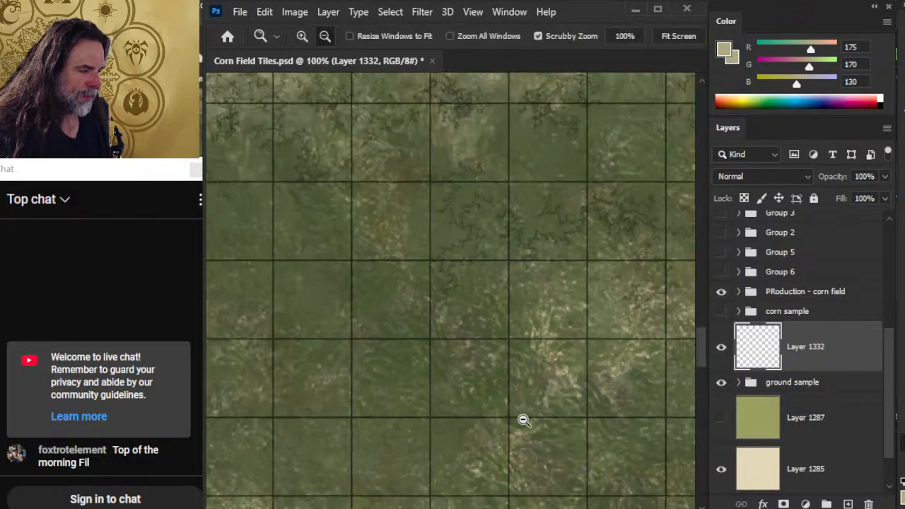
{"action": "left_click_drag", "start_coordinate": [580, 412], "coordinate": [457, 366]}
{"action": "left_click_drag", "start_coordinate": [582, 424], "coordinate": [476, 277]}
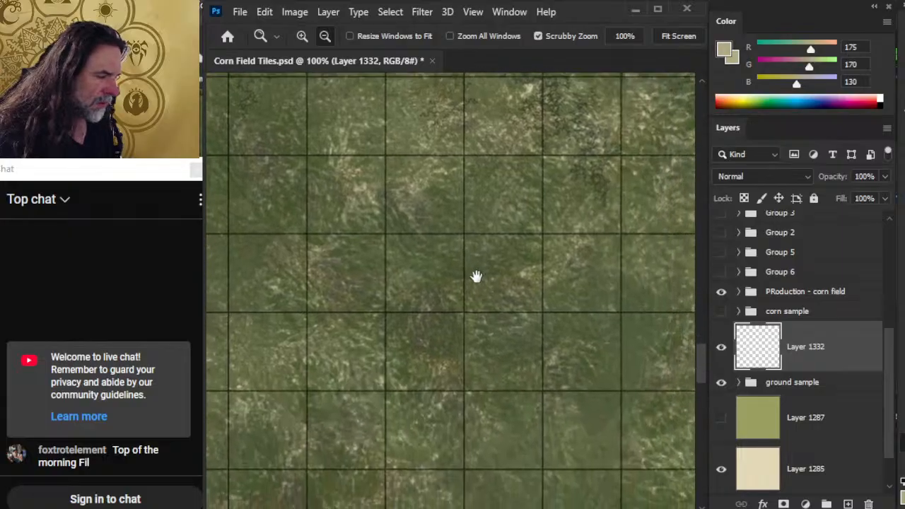
{"action": "left_click_drag", "start_coordinate": [568, 410], "coordinate": [579, 358]}
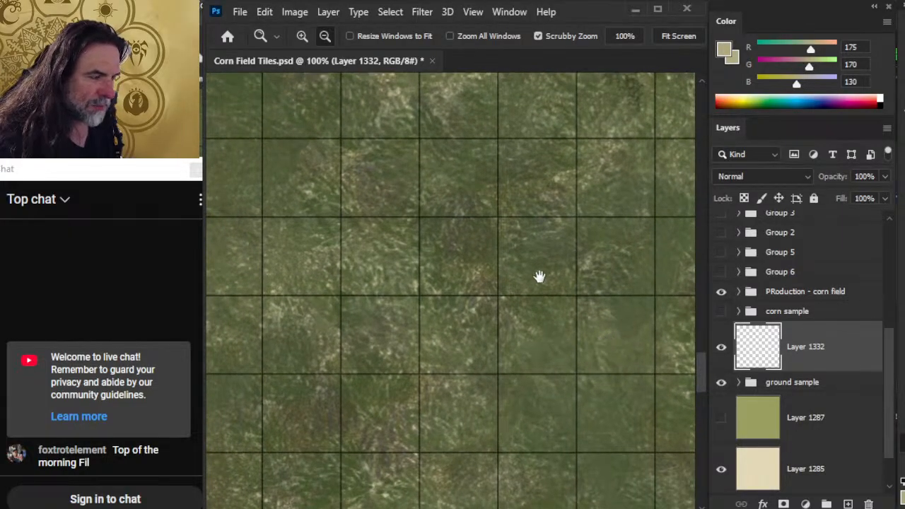
{"action": "left_click_drag", "start_coordinate": [540, 277], "coordinate": [537, 301]}
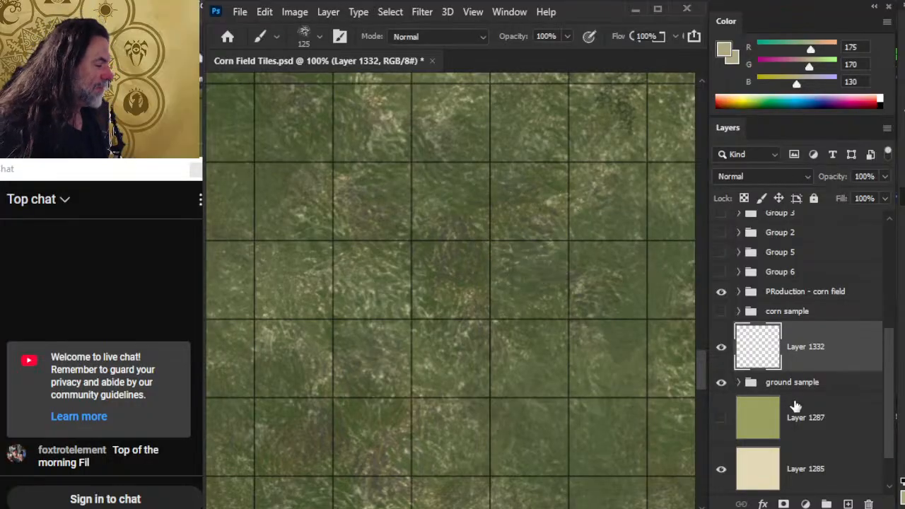
{"action": "key", "text": "Delete"}
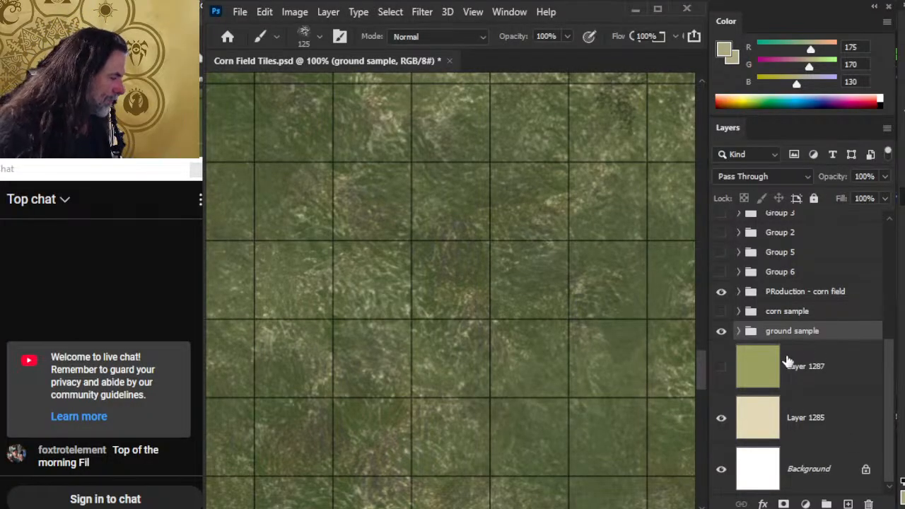
Step: Add a new layer directly above Layer 1331 inside the PRoduction - corn field group
{"action": "left_click", "coordinate": [739, 292]}
{"action": "left_click_drag", "start_coordinate": [886, 325], "coordinate": [878, 394]}
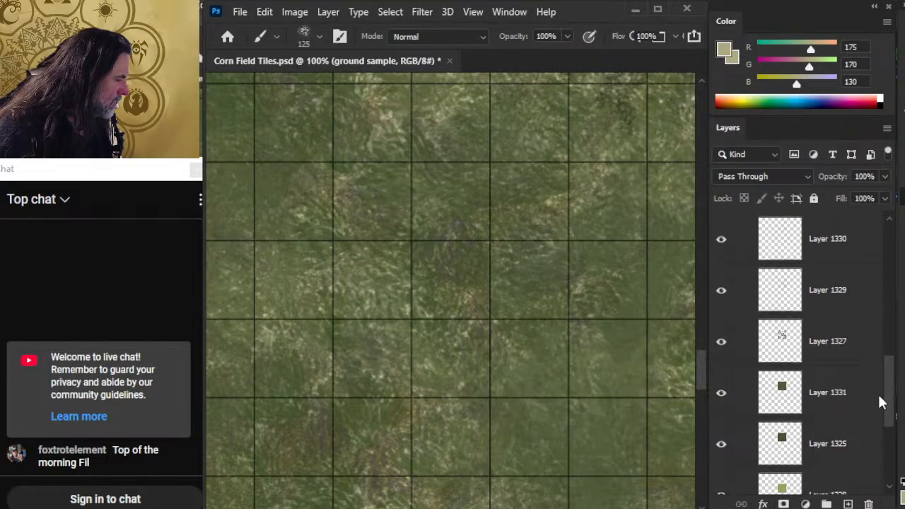
{"action": "left_click", "coordinate": [835, 403]}
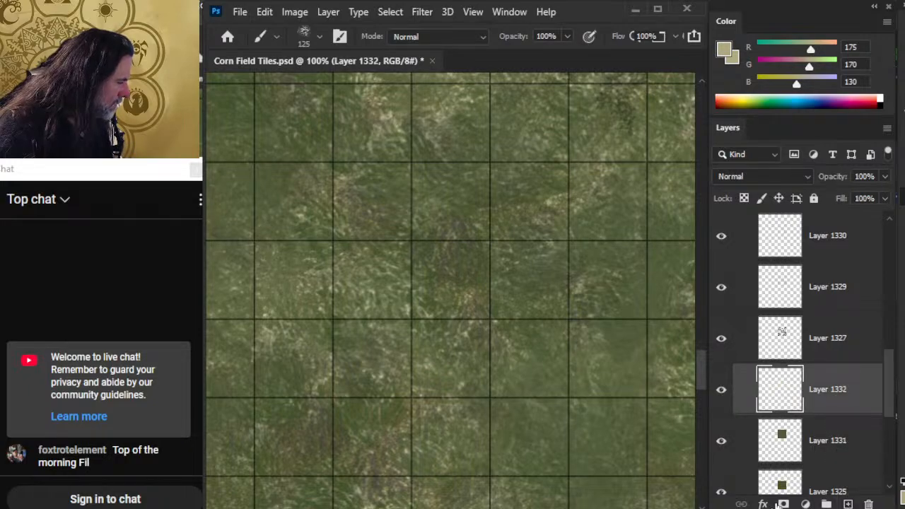
Step: Check Layer 1327's content on the corn field tile, then group Layers 1327, 1329 and 1330 under the name corn
{"action": "key", "text": "alt+space"}
{"action": "left_click_drag", "start_coordinate": [572, 441], "coordinate": [506, 438]}
{"action": "mouse_move", "coordinate": [455, 319]}
{"action": "left_mouse_down"}
{"action": "mouse_move", "coordinate": [525, 382]}
{"action": "mouse_move", "coordinate": [598, 495]}
{"action": "left_mouse_up"}
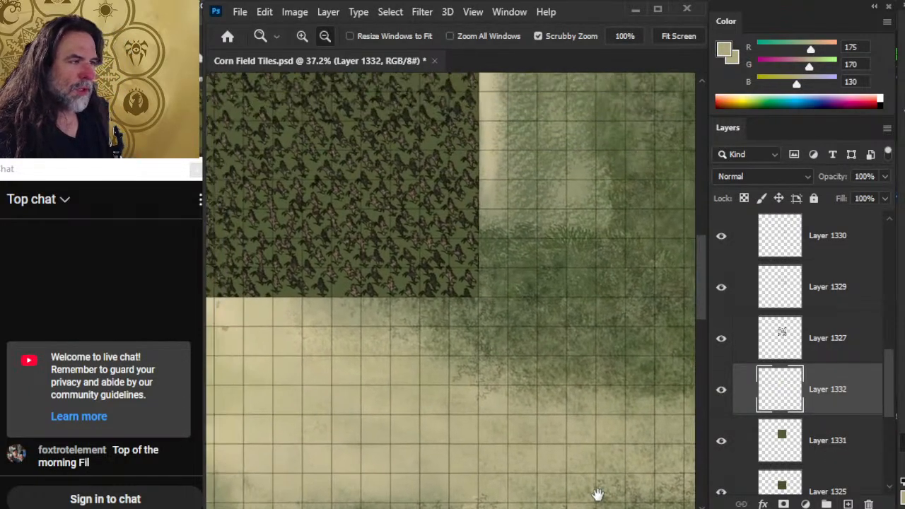
{"action": "left_click_drag", "start_coordinate": [404, 272], "coordinate": [561, 390]}
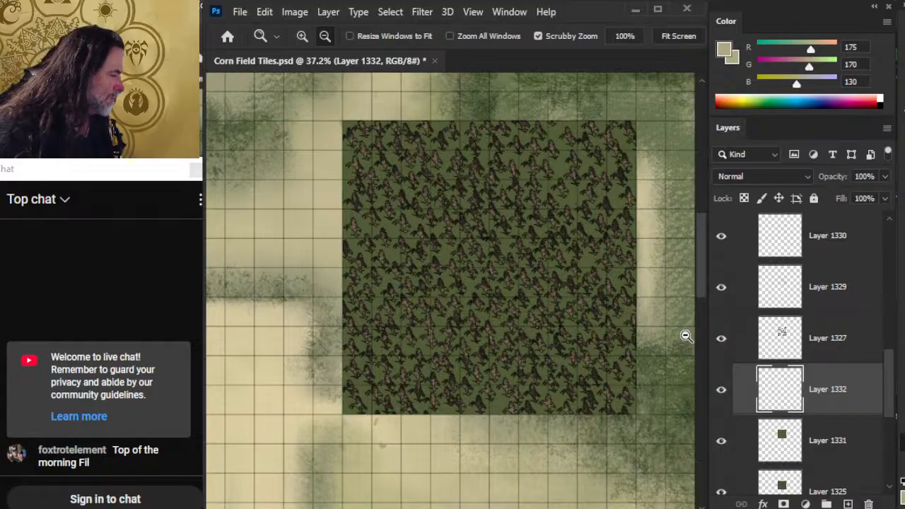
{"action": "left_click", "coordinate": [721, 340]}
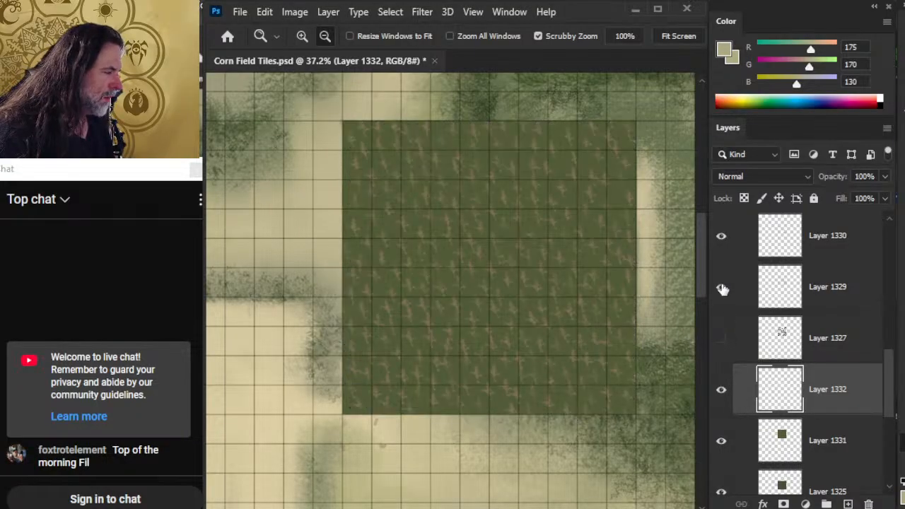
{"action": "left_click", "coordinate": [722, 339]}
{"action": "left_click", "coordinate": [837, 349]}
{"action": "left_click", "coordinate": [835, 256], "text": "shift"}
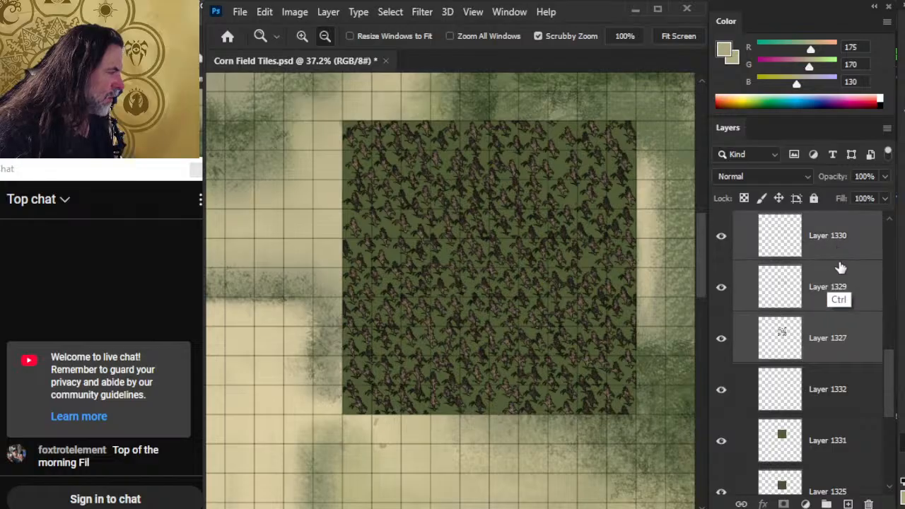
{"action": "key", "text": "ctrl+g"}
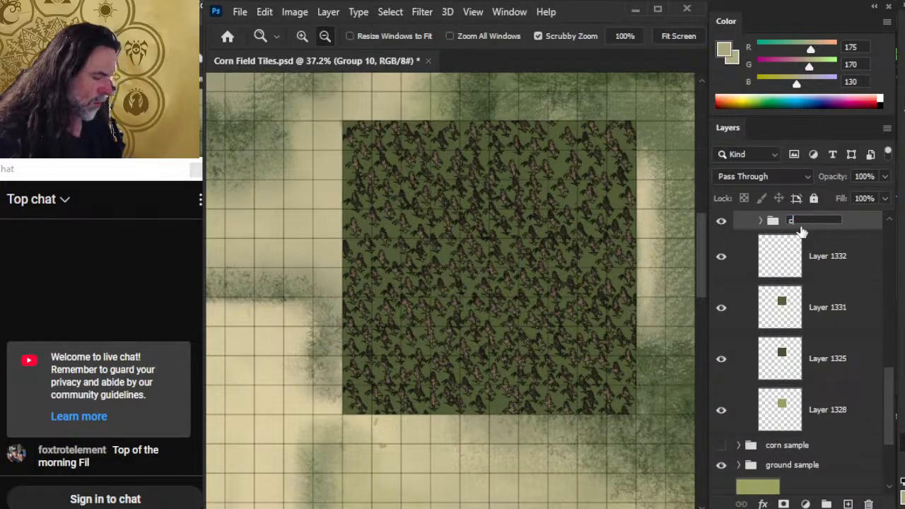
Step: Group Layers 1332, 1331, 1325 and 1328 under the name ground
{"action": "left_click", "coordinate": [847, 275]}
{"action": "left_click", "coordinate": [851, 417], "text": "shift"}
{"action": "key", "text": "ctrl+g"}
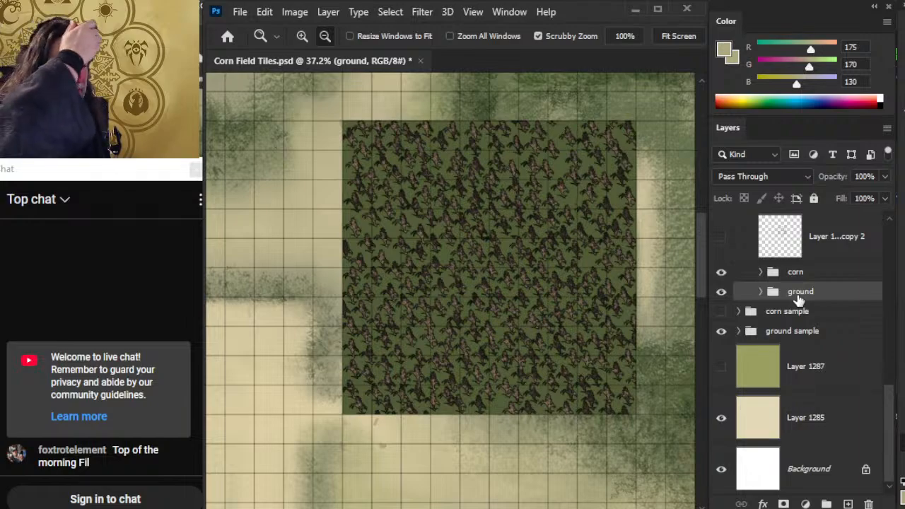
Step: Make Layer 1332 inside the ground group the active layer and switch to the Brush tool
{"action": "scroll", "coordinate": [459, 249], "scroll_direction": "up", "scroll_amount": 3}
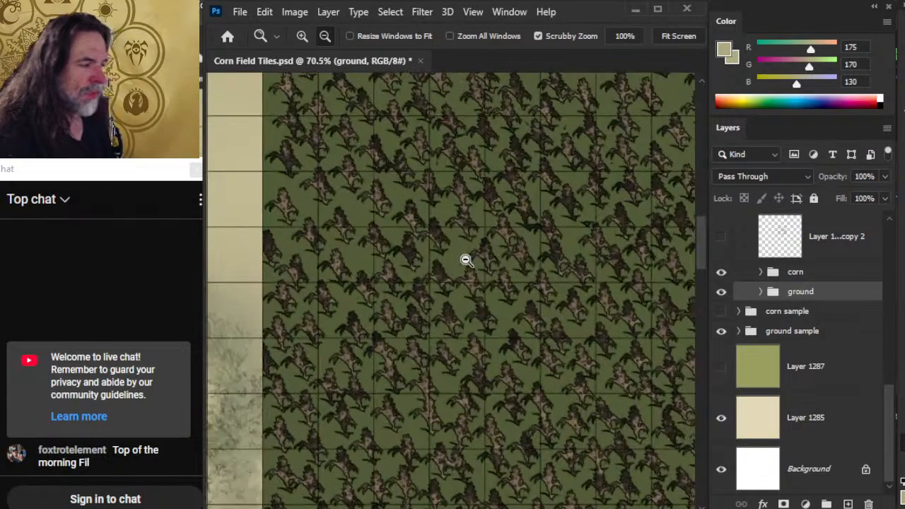
{"action": "key", "text": "b"}
{"action": "key", "text": "e"}
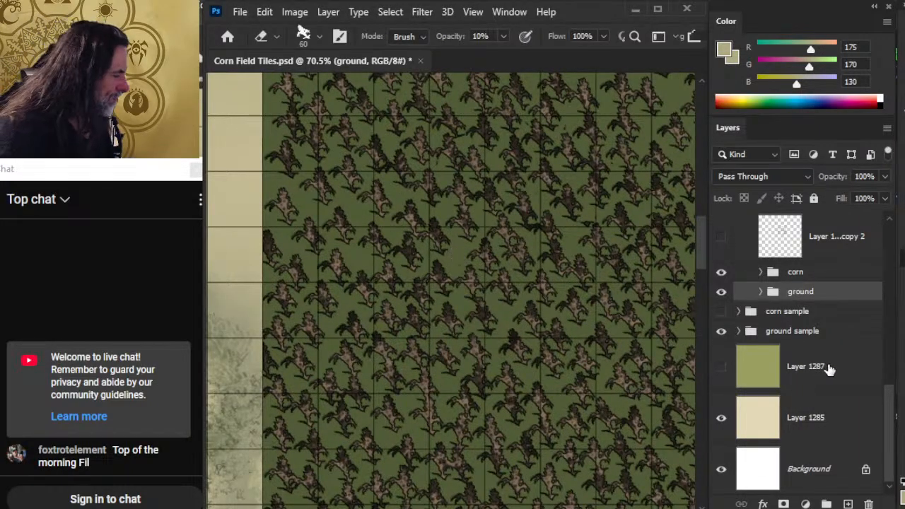
{"action": "left_click", "coordinate": [816, 379]}
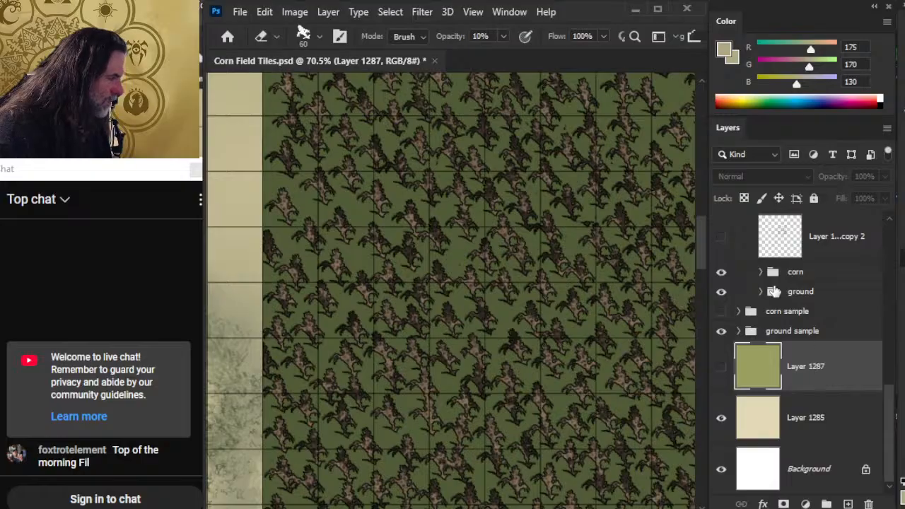
{"action": "left_click", "coordinate": [761, 293]}
{"action": "left_click", "coordinate": [758, 292]}
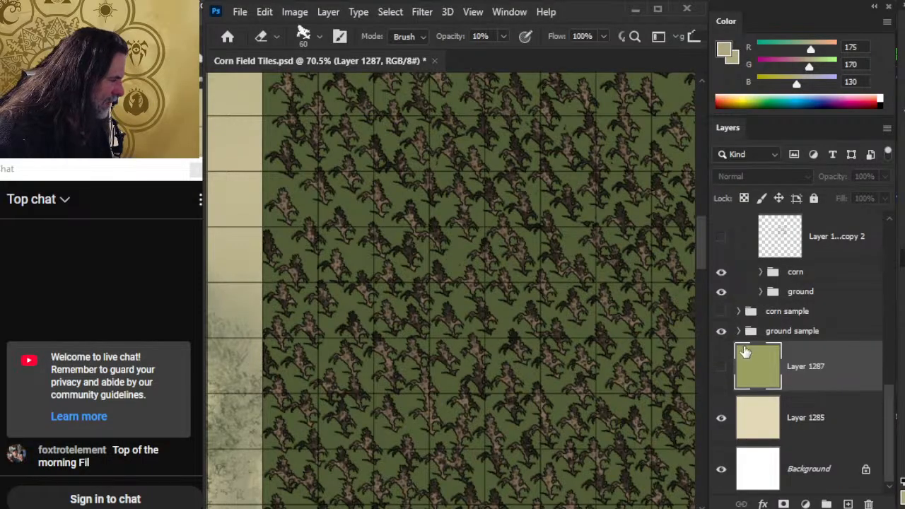
{"action": "left_click", "coordinate": [760, 292]}
{"action": "left_click", "coordinate": [838, 337]}
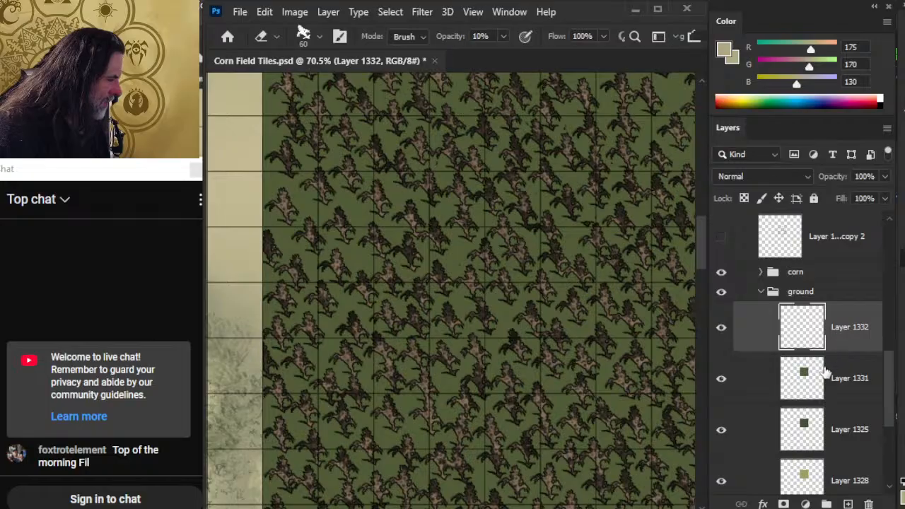
{"action": "key", "text": "b"}
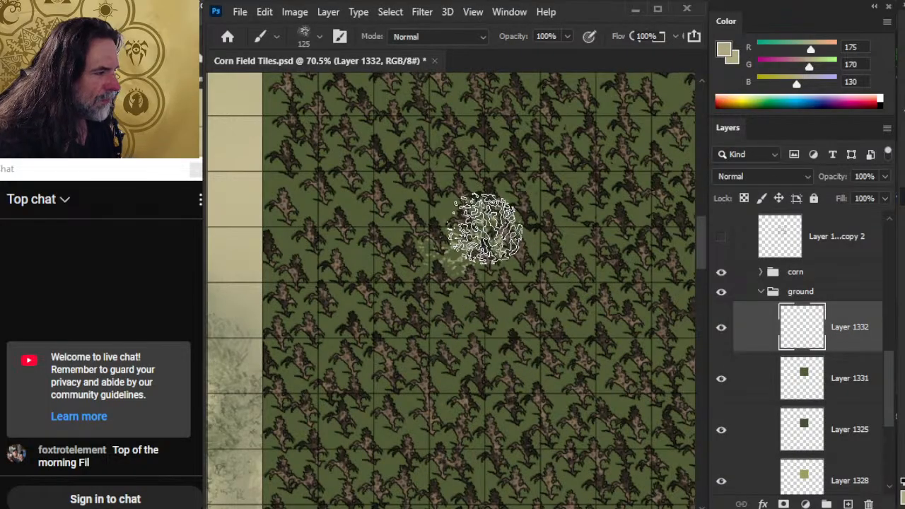
Step: Paint pale speckled grass texture beneath the corn in the field's upper-left part with the 125 px shrubbery brush
{"action": "mouse_move", "coordinate": [486, 227]}
{"action": "left_mouse_down"}
{"action": "mouse_move", "coordinate": [597, 237]}
{"action": "mouse_move", "coordinate": [571, 177]}
{"action": "mouse_move", "coordinate": [549, 203]}
{"action": "mouse_move", "coordinate": [461, 234]}
{"action": "left_mouse_up"}
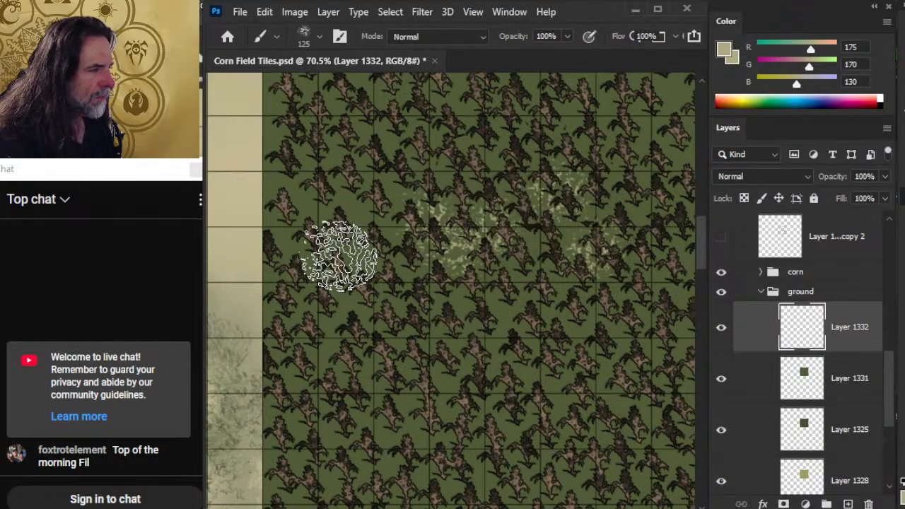
{"action": "mouse_move", "coordinate": [339, 254]}
{"action": "left_mouse_down"}
{"action": "mouse_move", "coordinate": [384, 182]}
{"action": "mouse_move", "coordinate": [434, 141]}
{"action": "mouse_move", "coordinate": [333, 213]}
{"action": "left_mouse_up"}
{"action": "left_click_drag", "start_coordinate": [483, 292], "coordinate": [494, 396]}
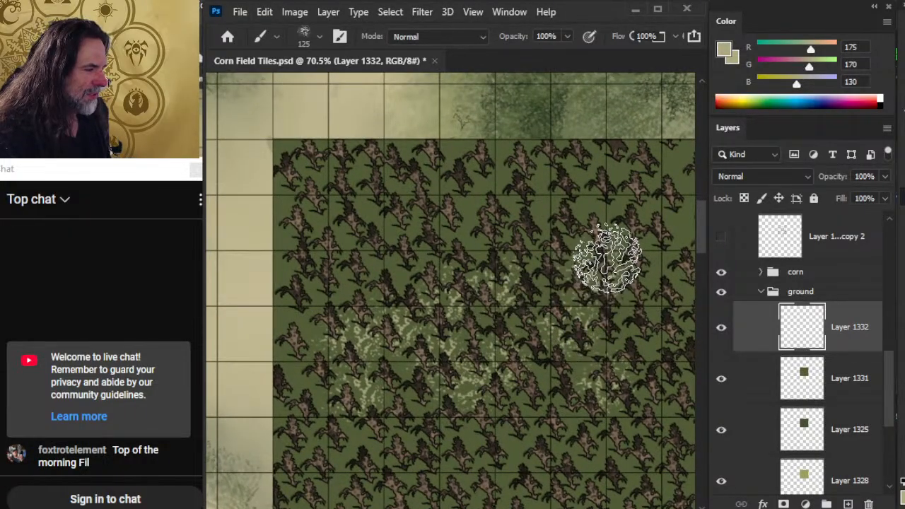
{"action": "mouse_move", "coordinate": [607, 258]}
{"action": "left_mouse_down"}
{"action": "mouse_move", "coordinate": [474, 225]}
{"action": "mouse_move", "coordinate": [419, 257]}
{"action": "mouse_move", "coordinate": [405, 233]}
{"action": "mouse_move", "coordinate": [383, 244]}
{"action": "mouse_move", "coordinate": [326, 228]}
{"action": "mouse_move", "coordinate": [323, 300]}
{"action": "mouse_move", "coordinate": [405, 299]}
{"action": "mouse_move", "coordinate": [475, 184]}
{"action": "mouse_move", "coordinate": [466, 216]}
{"action": "mouse_move", "coordinate": [384, 138]}
{"action": "mouse_move", "coordinate": [357, 171]}
{"action": "mouse_move", "coordinate": [267, 162]}
{"action": "mouse_move", "coordinate": [277, 237]}
{"action": "mouse_move", "coordinate": [274, 391]}
{"action": "left_mouse_up"}
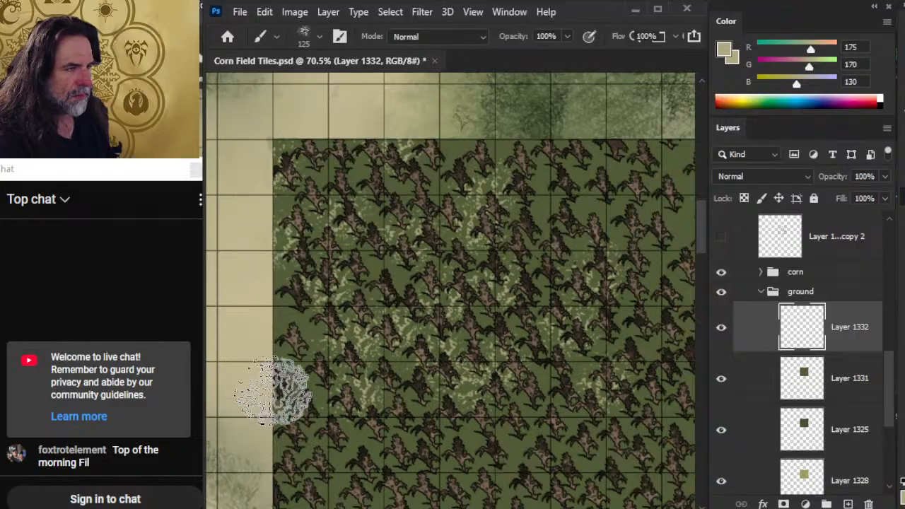
{"action": "mouse_move", "coordinate": [573, 178]}
{"action": "left_mouse_down"}
{"action": "mouse_move", "coordinate": [485, 207]}
{"action": "mouse_move", "coordinate": [635, 159]}
{"action": "mouse_move", "coordinate": [539, 189]}
{"action": "mouse_move", "coordinate": [455, 157]}
{"action": "left_mouse_up"}
Step: Extend the pale speckled grass texture beneath the corn across the field's upper-right part and along its middle
{"action": "mouse_move", "coordinate": [592, 345]}
{"action": "left_mouse_down"}
{"action": "mouse_move", "coordinate": [446, 368]}
{"action": "mouse_move", "coordinate": [451, 380]}
{"action": "left_mouse_up"}
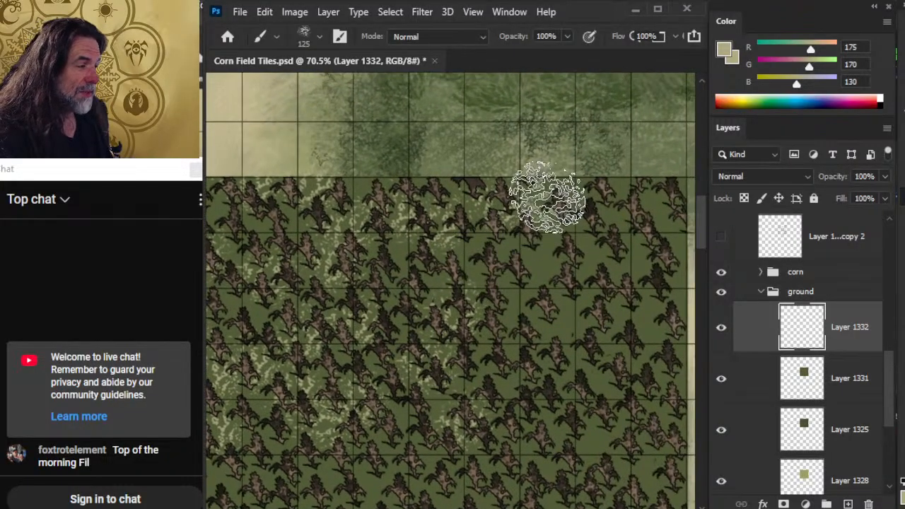
{"action": "mouse_move", "coordinate": [547, 198]}
{"action": "left_mouse_down"}
{"action": "mouse_move", "coordinate": [627, 183]}
{"action": "mouse_move", "coordinate": [666, 206]}
{"action": "mouse_move", "coordinate": [533, 265]}
{"action": "mouse_move", "coordinate": [472, 266]}
{"action": "mouse_move", "coordinate": [589, 280]}
{"action": "mouse_move", "coordinate": [615, 241]}
{"action": "mouse_move", "coordinate": [665, 294]}
{"action": "left_mouse_up"}
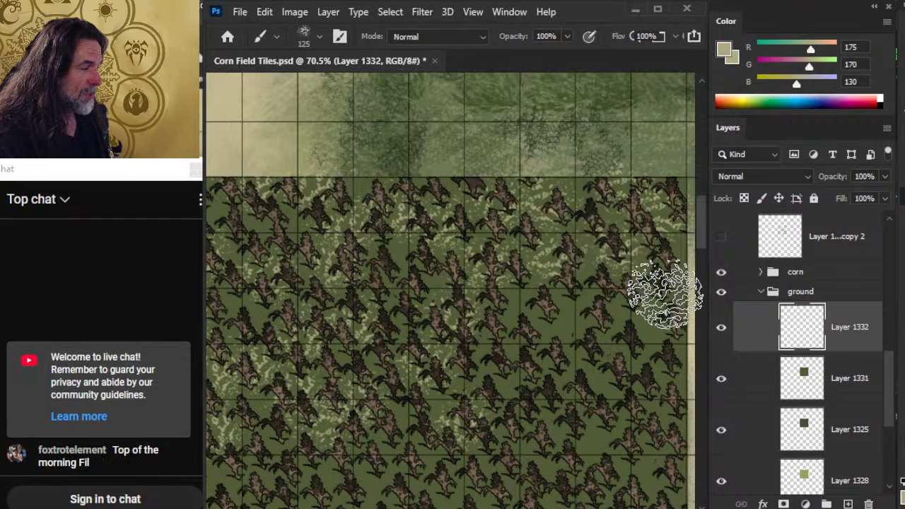
{"action": "left_click_drag", "start_coordinate": [576, 380], "coordinate": [551, 270]}
{"action": "mouse_move", "coordinate": [516, 208]}
{"action": "left_mouse_down"}
{"action": "mouse_move", "coordinate": [513, 237]}
{"action": "mouse_move", "coordinate": [598, 214]}
{"action": "mouse_move", "coordinate": [637, 257]}
{"action": "mouse_move", "coordinate": [647, 227]}
{"action": "left_mouse_up"}
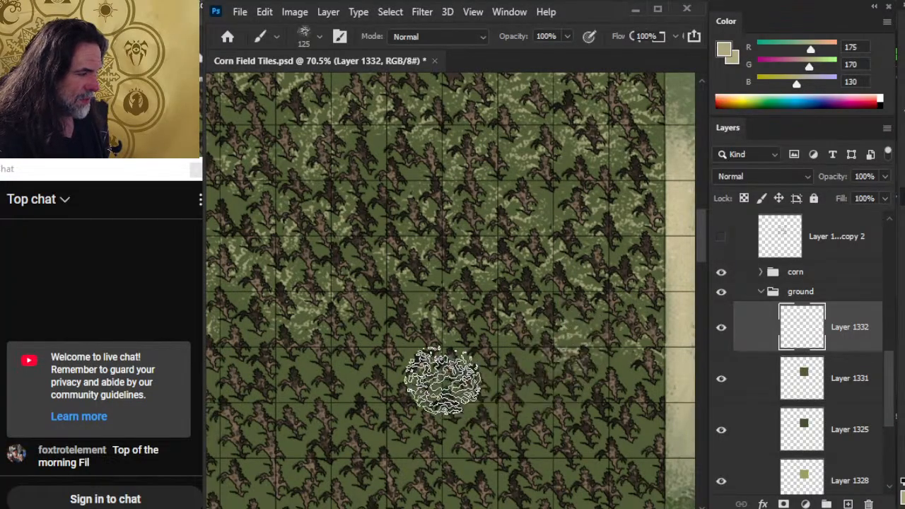
{"action": "left_click_drag", "start_coordinate": [405, 404], "coordinate": [607, 425]}
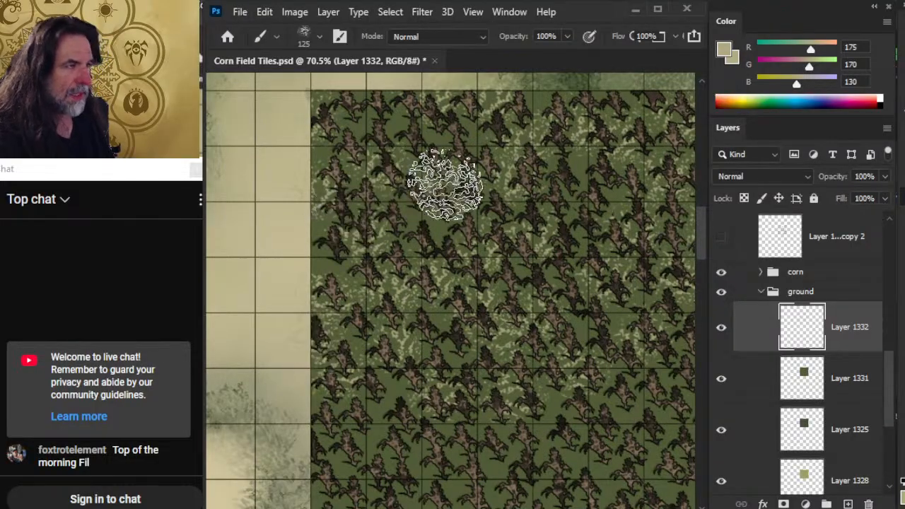
Step: Paint pale speckled grass texture beneath the corn in the field's lower-left part
{"action": "left_click_drag", "start_coordinate": [505, 477], "coordinate": [503, 304]}
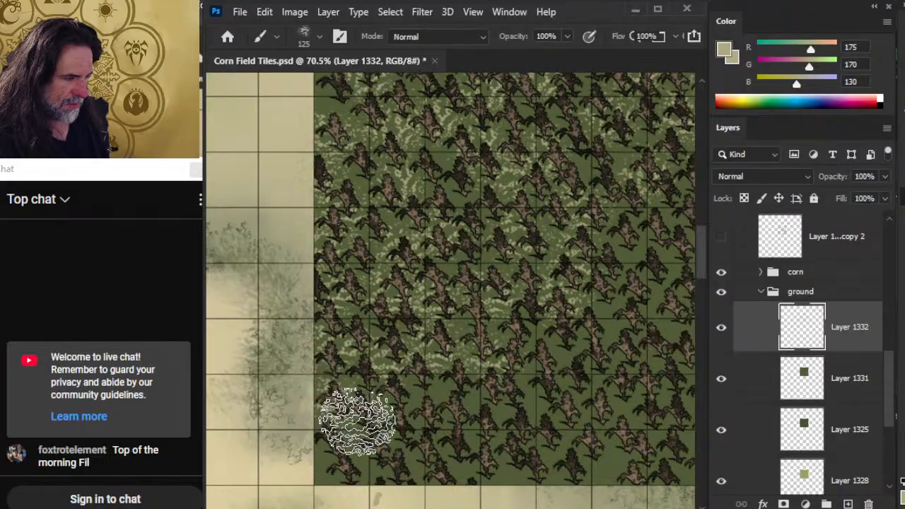
{"action": "right_click", "coordinate": [316, 456]}
{"action": "left_click", "coordinate": [546, 245]}
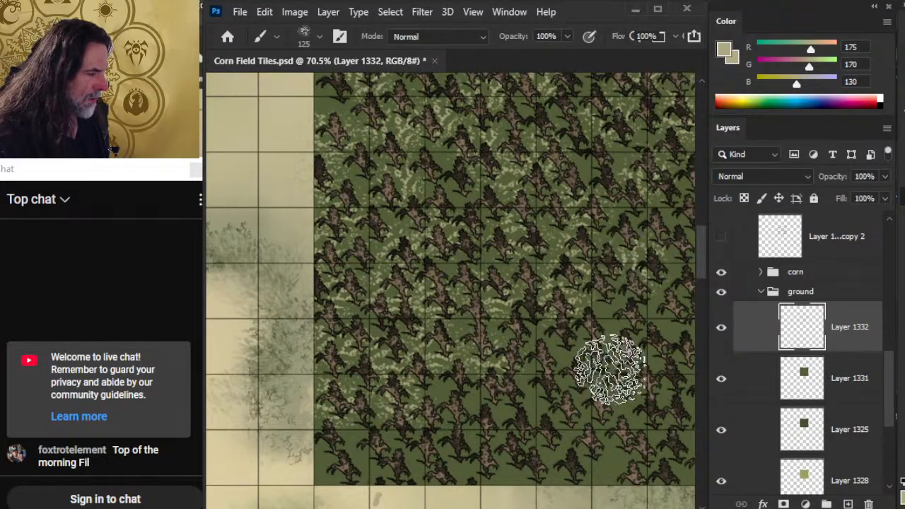
Step: Fill the bare patches in the field's middle and lower-right part with the 125 px shrubbery brush on Layer 1332
{"action": "key", "text": "v"}
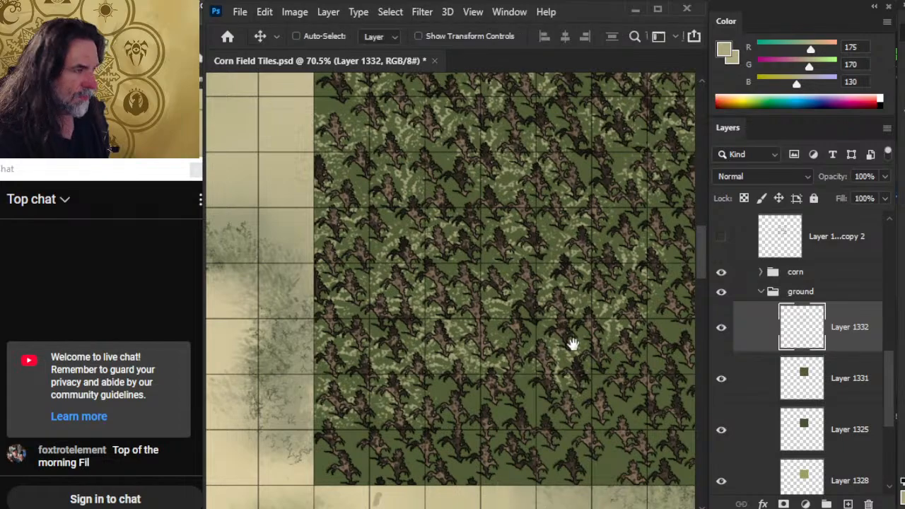
{"action": "left_click_drag", "start_coordinate": [573, 345], "coordinate": [497, 447]}
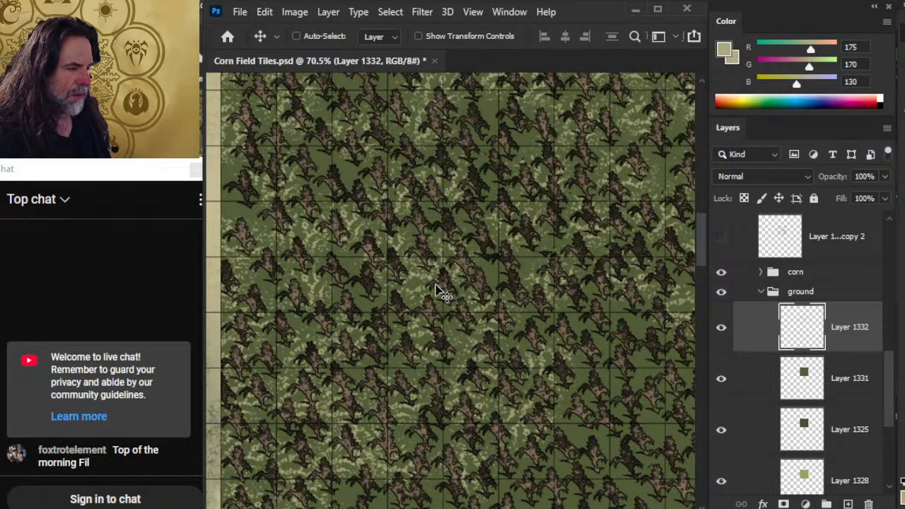
{"action": "key", "text": "e"}
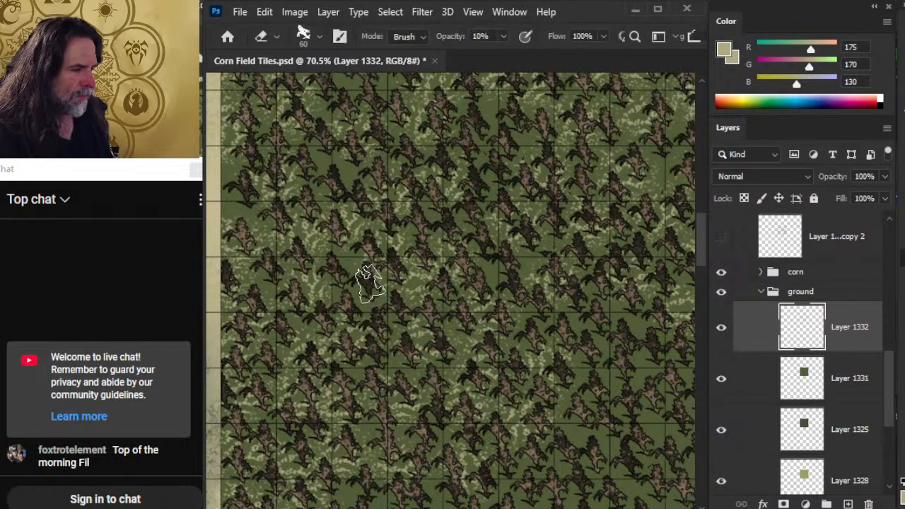
{"action": "key", "text": "b"}
{"action": "key", "text": "e"}
{"action": "key", "text": "b"}
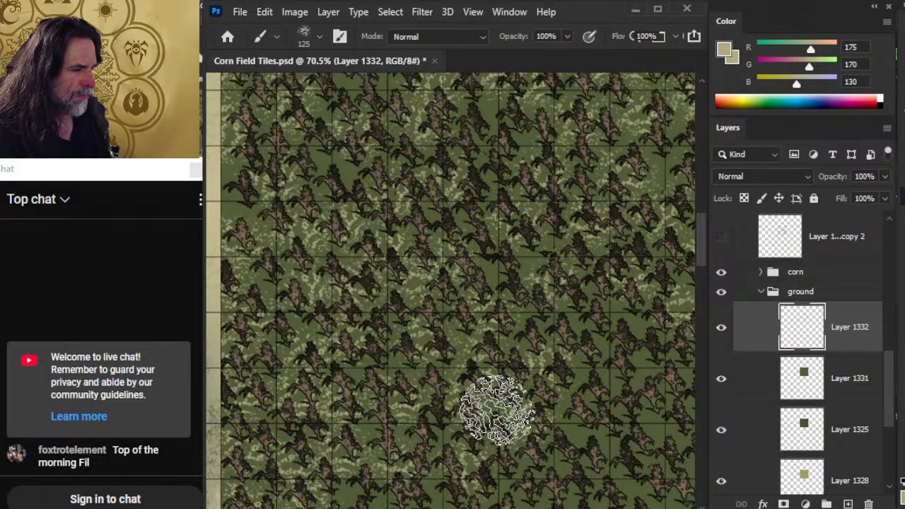
{"action": "left_click_drag", "start_coordinate": [526, 293], "coordinate": [460, 214]}
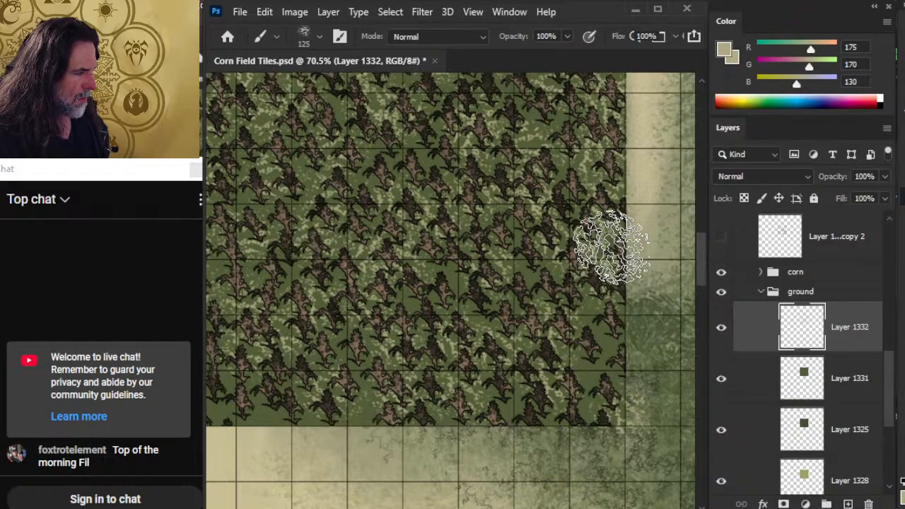
{"action": "left_click_drag", "start_coordinate": [511, 394], "coordinate": [380, 415]}
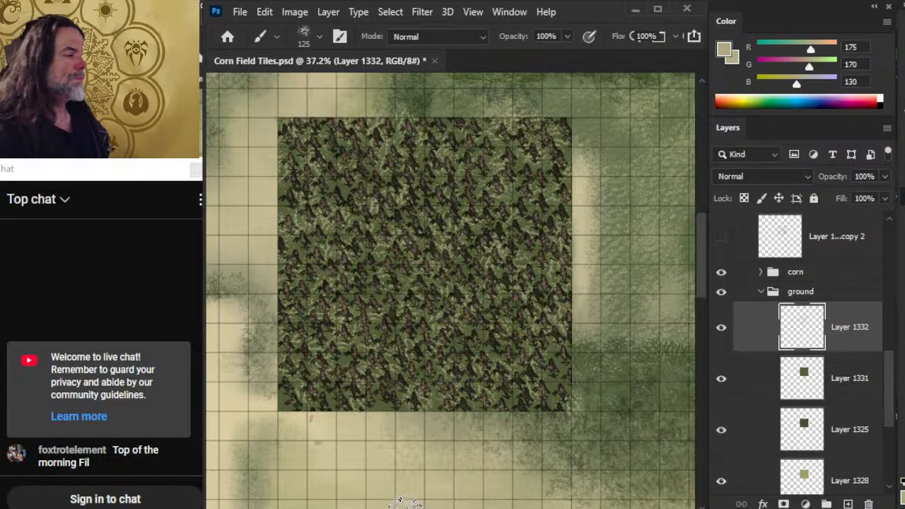
Step: Set the eraser to the 125 px shrubbery brush at 20% opacity and lightly thin the grass texture on Layer 1332
{"action": "key", "text": "e"}
{"action": "right_click", "coordinate": [470, 252]}
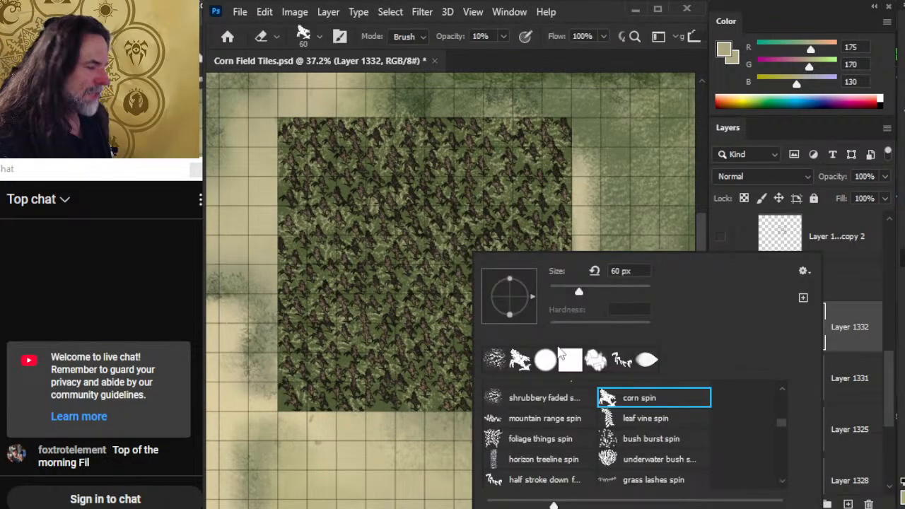
{"action": "left_click", "coordinate": [494, 361]}
{"action": "left_click", "coordinate": [401, 488]}
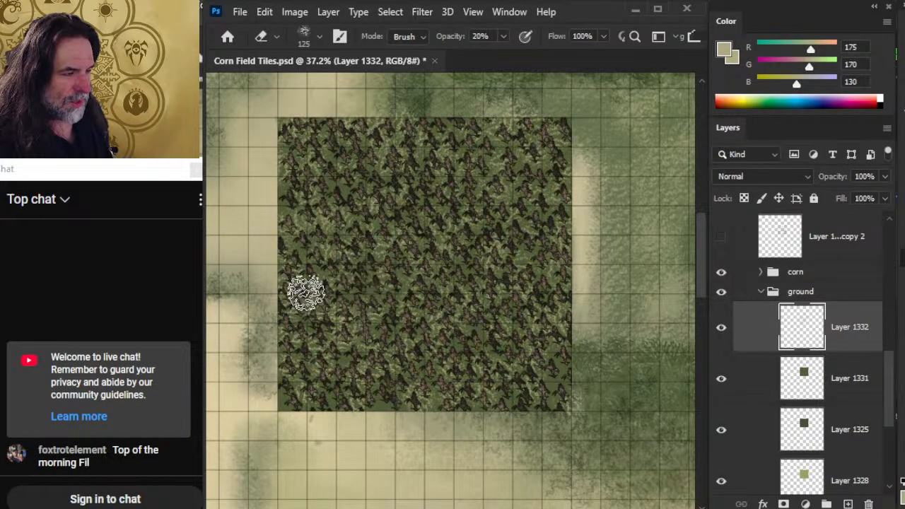
{"action": "key", "text": "z"}
{"action": "mouse_move", "coordinate": [391, 259]}
{"action": "left_mouse_down"}
{"action": "mouse_move", "coordinate": [494, 287]}
{"action": "mouse_move", "coordinate": [437, 263]}
{"action": "left_mouse_up"}
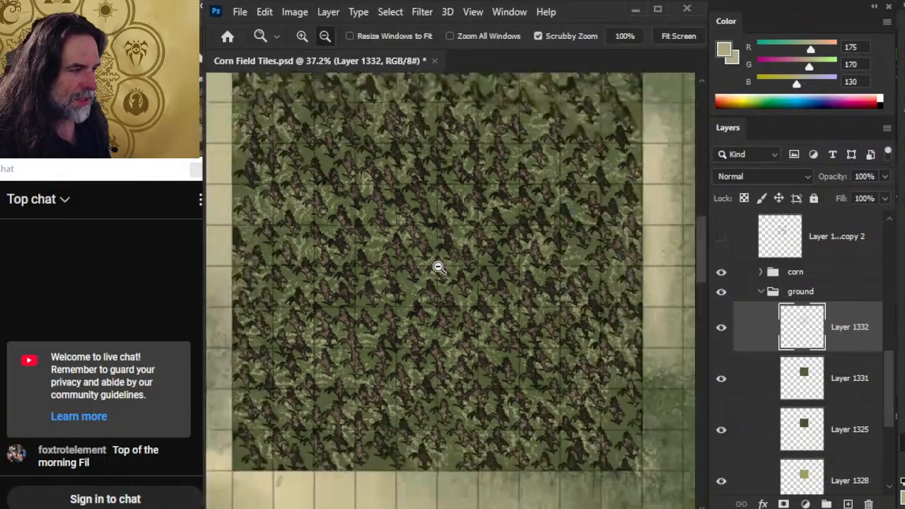
{"action": "key", "text": "e"}
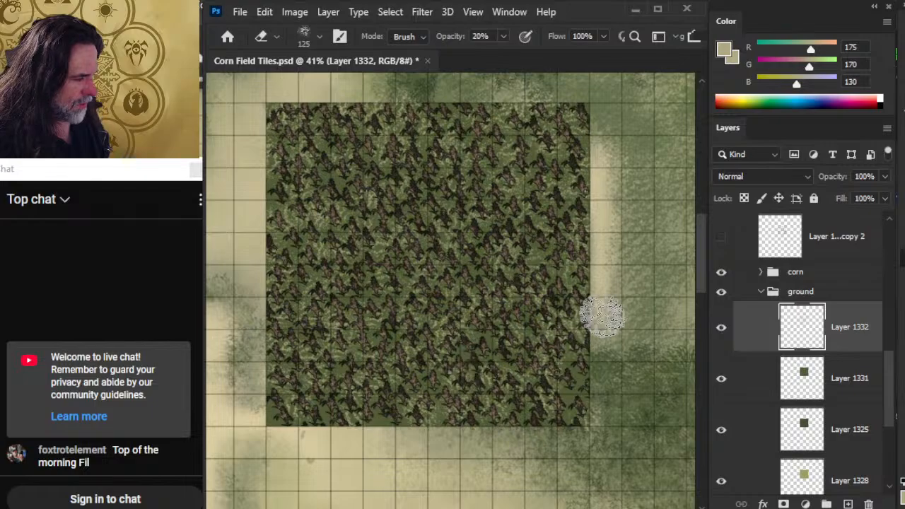
Step: Load Layer 1332's painted pixels as a selection, hide the selection edges, and add Layer 1333 above it
{"action": "left_click", "coordinate": [802, 332], "text": "ctrl"}
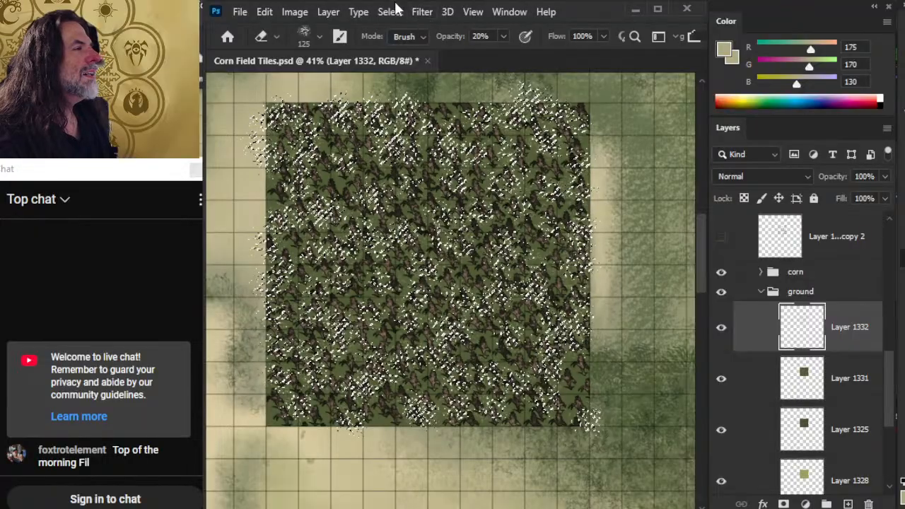
{"action": "left_click", "coordinate": [477, 14]}
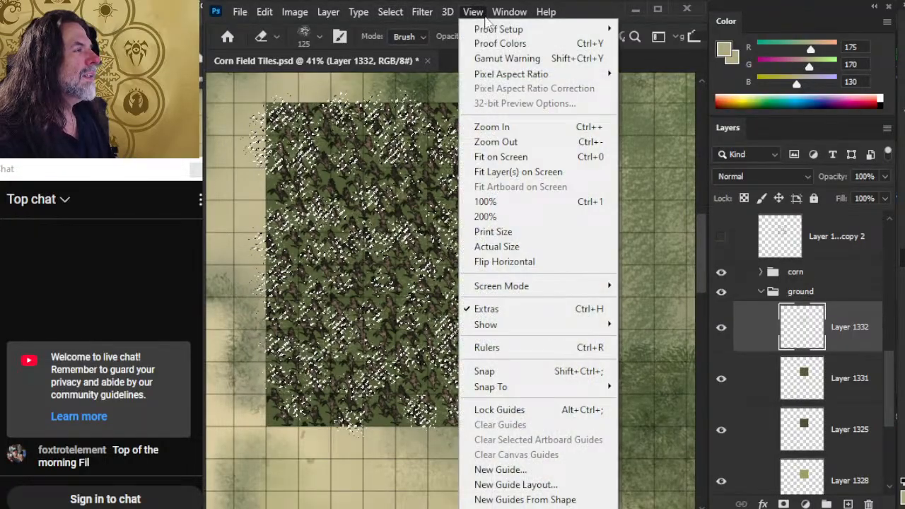
{"action": "left_click", "coordinate": [552, 309]}
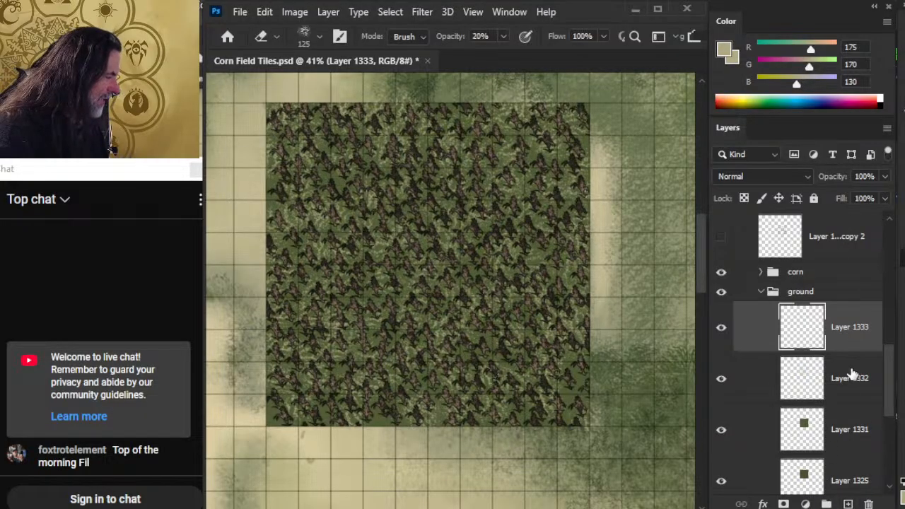
Step: Lower the opacity of Layer 1332 to 72% and of Layer 1333 to 83%
{"action": "left_click", "coordinate": [853, 375]}
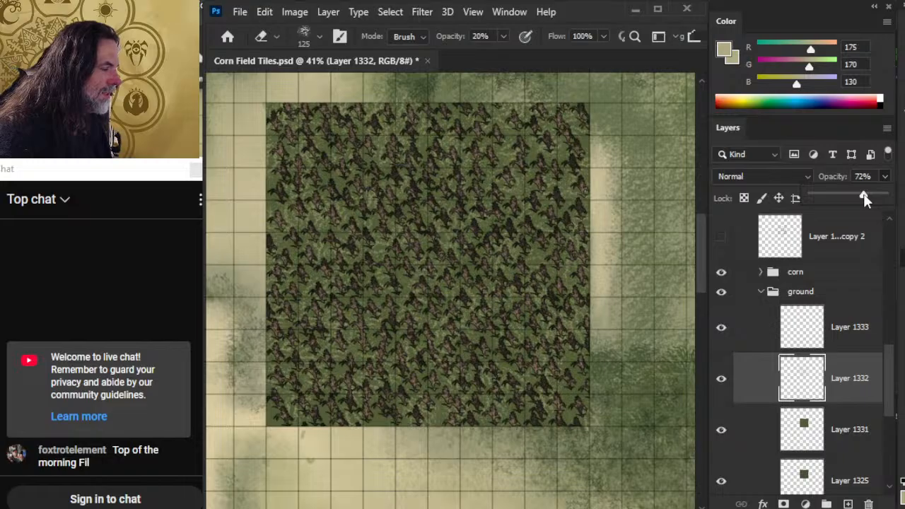
{"action": "left_click", "coordinate": [854, 341]}
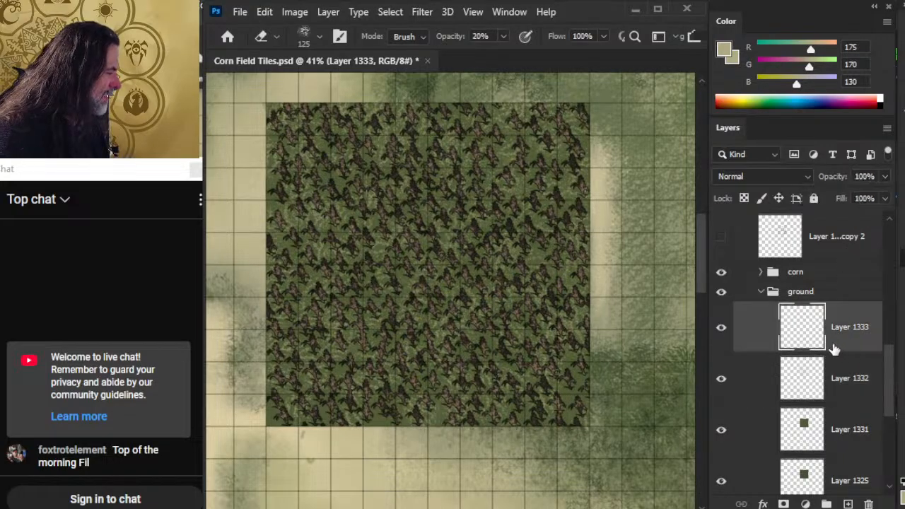
{"action": "key", "text": "b"}
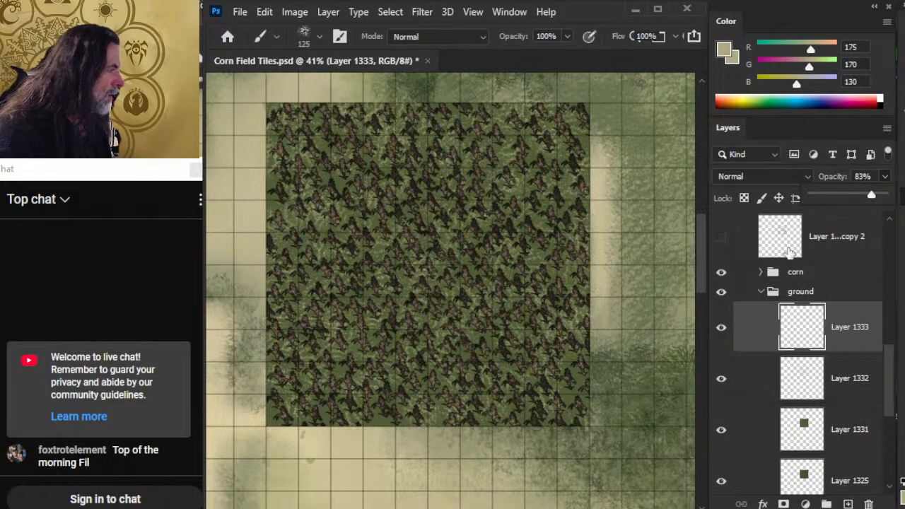
Step: Compare the corn tile's ground texture with the sample field, showing and hiding the corn sample group to examine the ground sample
{"action": "key", "text": "alt+space"}
{"action": "left_click_drag", "start_coordinate": [525, 266], "coordinate": [612, 300]}
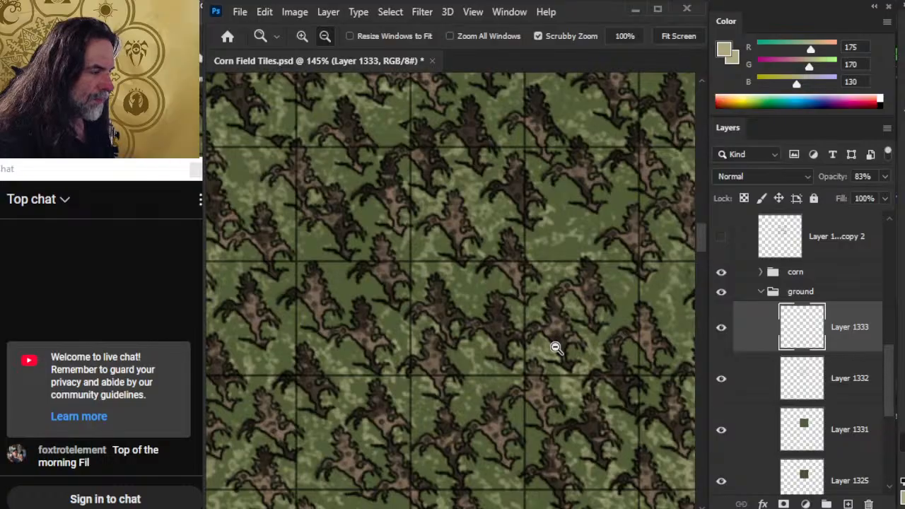
{"action": "left_click_drag", "start_coordinate": [556, 347], "coordinate": [449, 283]}
{"action": "scroll", "coordinate": [447, 357], "scroll_direction": "down", "scroll_amount": 5, "text": "alt"}
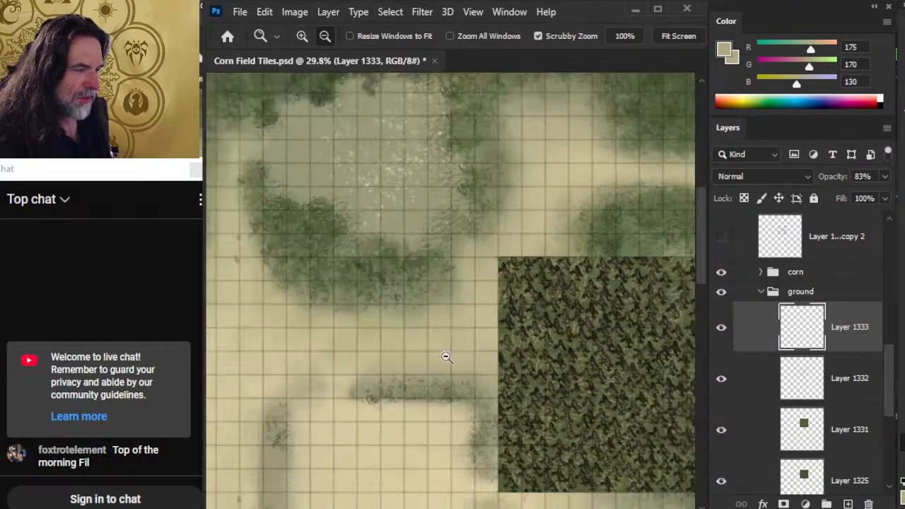
{"action": "left_click_drag", "start_coordinate": [447, 357], "coordinate": [435, 256]}
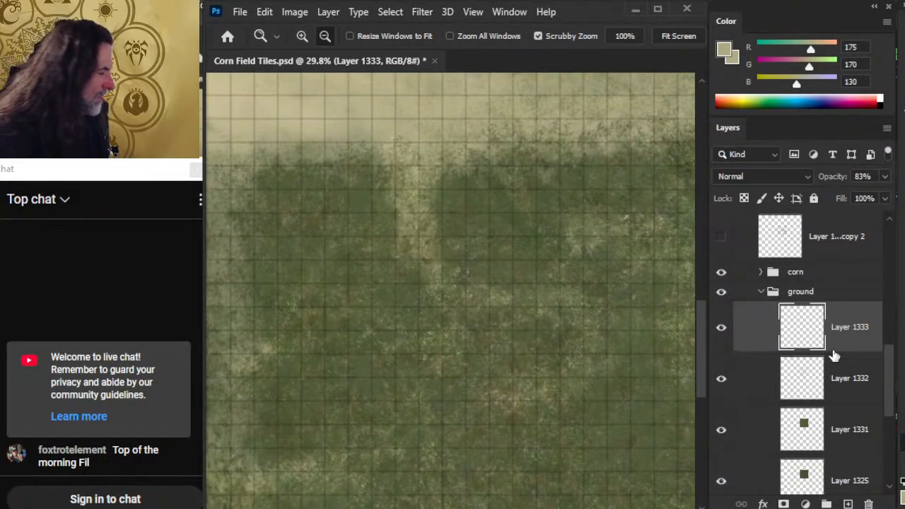
{"action": "left_click_drag", "start_coordinate": [889, 350], "coordinate": [890, 440]}
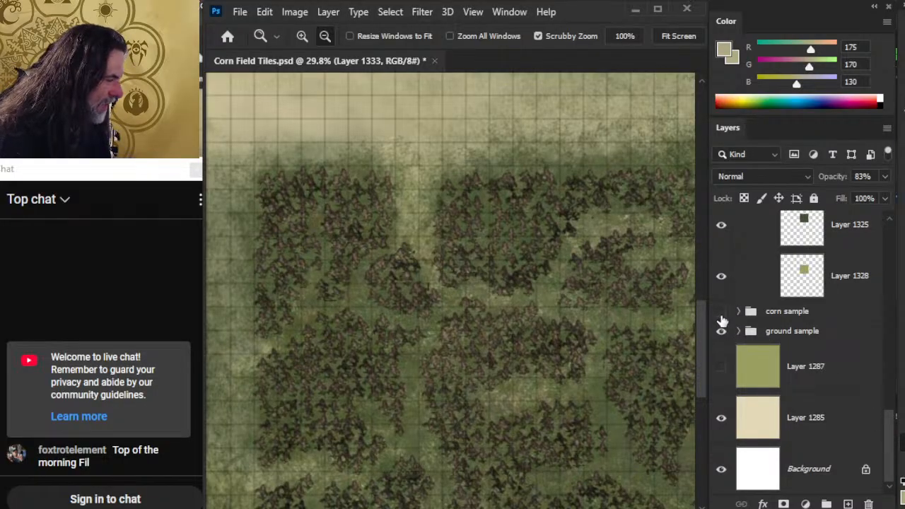
{"action": "scroll", "coordinate": [491, 300], "scroll_direction": "up", "scroll_amount": 5, "text": "alt"}
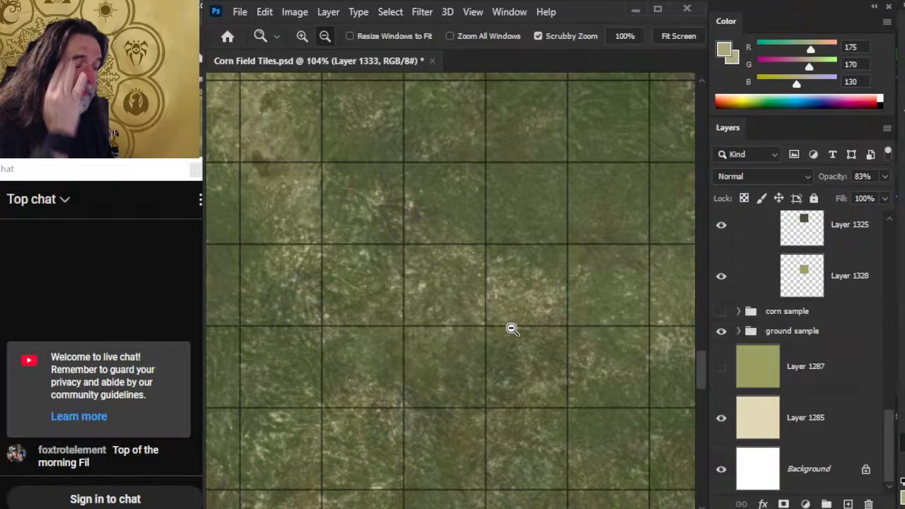
{"action": "scroll", "coordinate": [443, 336], "scroll_direction": "down", "scroll_amount": 4, "text": "alt"}
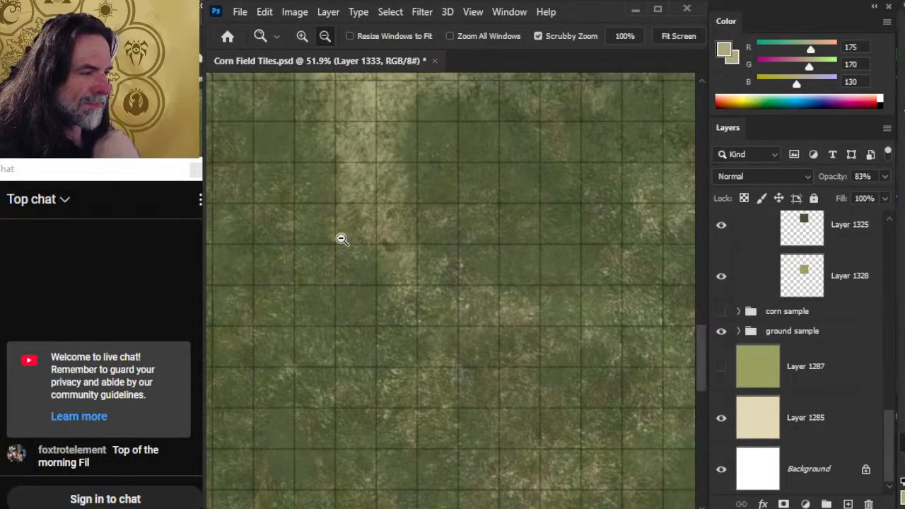
{"action": "left_click_drag", "start_coordinate": [349, 221], "coordinate": [326, 227]}
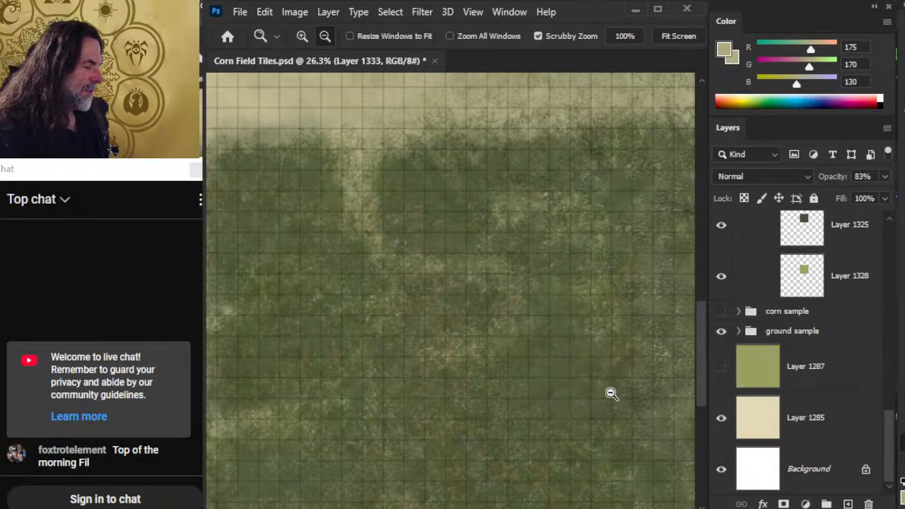
{"action": "left_click_drag", "start_coordinate": [521, 302], "coordinate": [513, 352]}
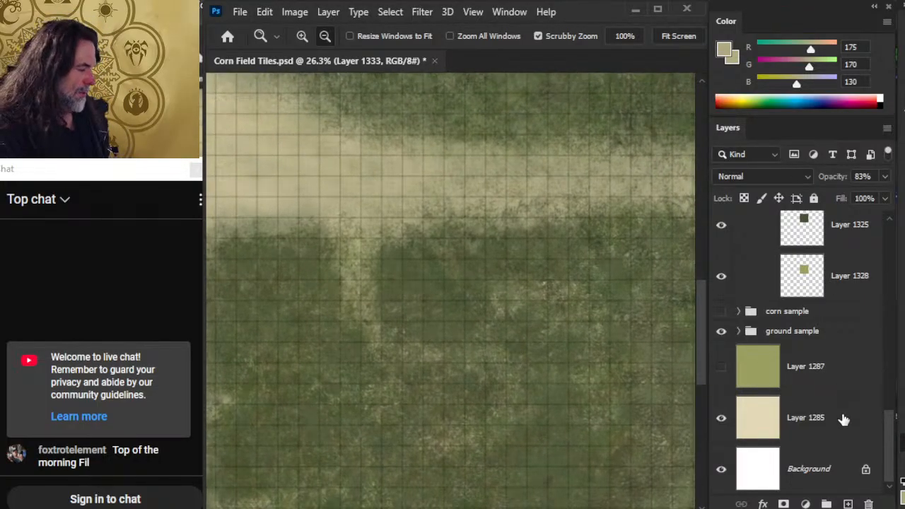
Step: Make Layer 1285 the active layer and examine the whole map, the corn tile and the sandy ground south of it
{"action": "key", "text": "b"}
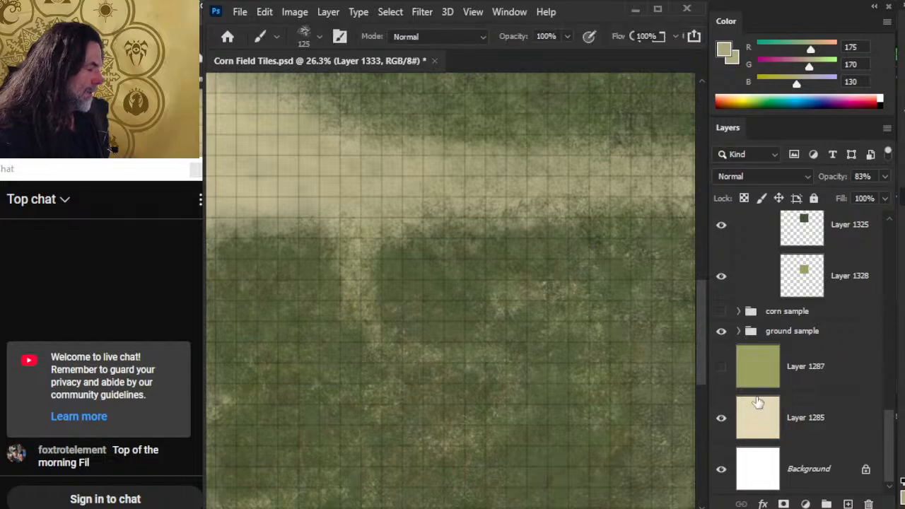
{"action": "left_click", "coordinate": [761, 421], "text": "alt"}
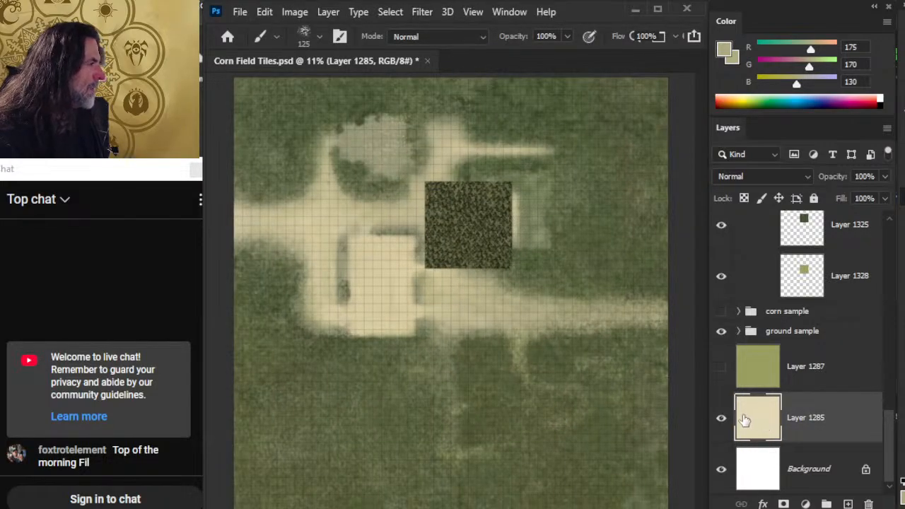
{"action": "key", "text": "l"}
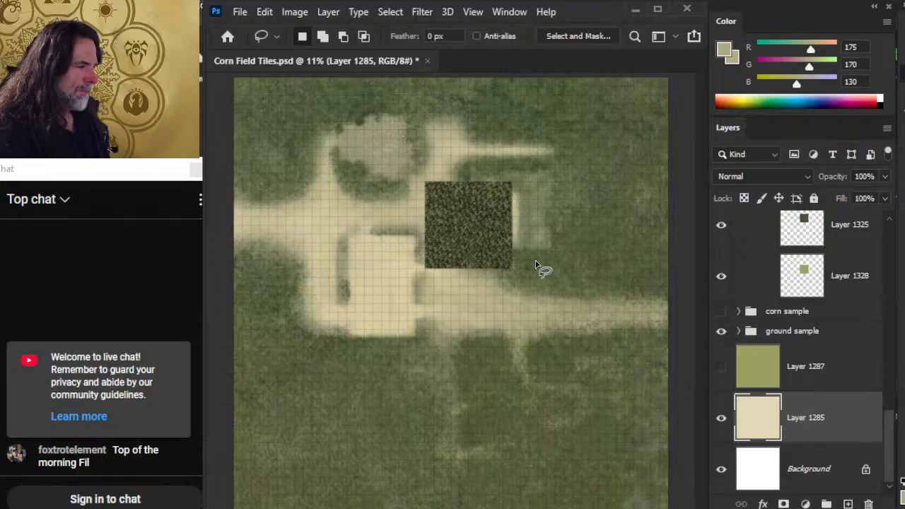
{"action": "key", "text": "z"}
{"action": "mouse_move", "coordinate": [470, 203]}
{"action": "left_mouse_down"}
{"action": "mouse_move", "coordinate": [580, 246]}
{"action": "mouse_move", "coordinate": [496, 254]}
{"action": "left_mouse_up"}
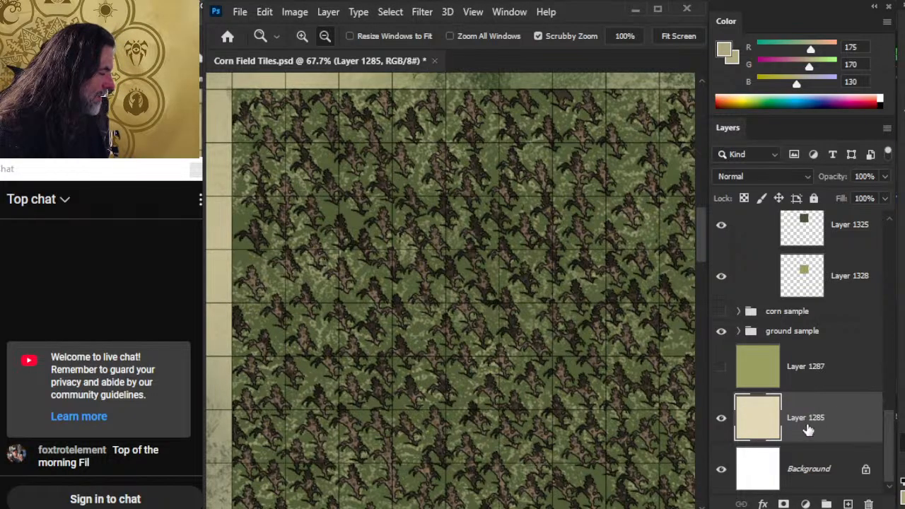
{"action": "left_click_drag", "start_coordinate": [625, 464], "coordinate": [584, 259]}
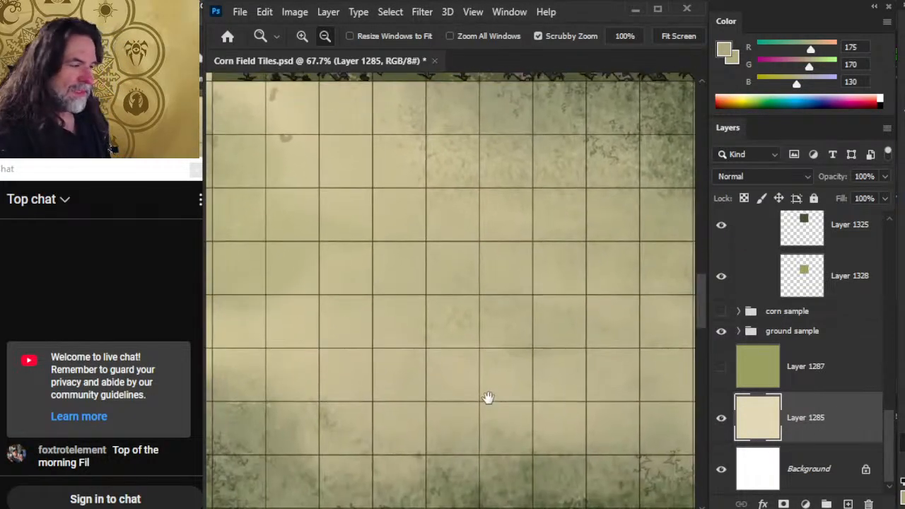
Step: Sample a muted grey-green, RGB 111, 116, 82, from the grassy ground south of the corn tile as the painting colour
{"action": "key", "text": "alt"}
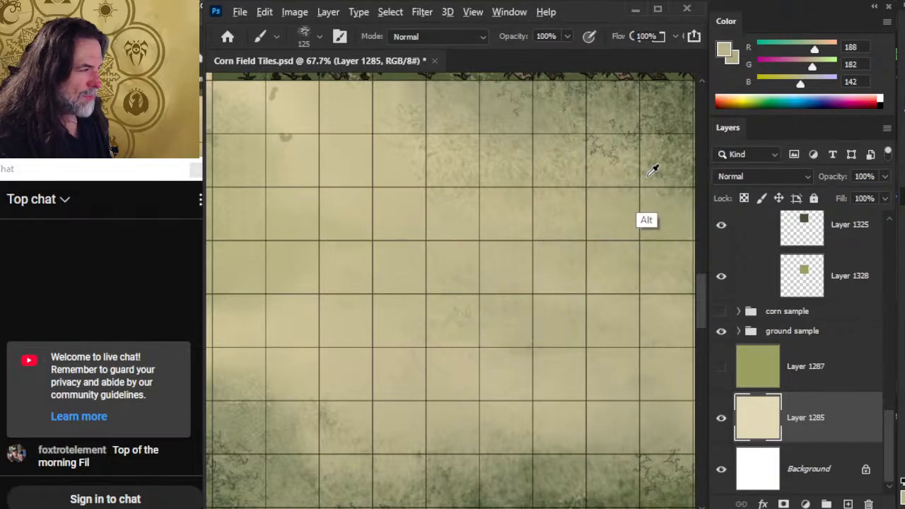
{"action": "left_click", "coordinate": [617, 140]}
{"action": "left_click_drag", "start_coordinate": [618, 139], "coordinate": [674, 150]}
{"action": "key", "text": "alt+space"}
{"action": "left_click_drag", "start_coordinate": [594, 309], "coordinate": [527, 288]}
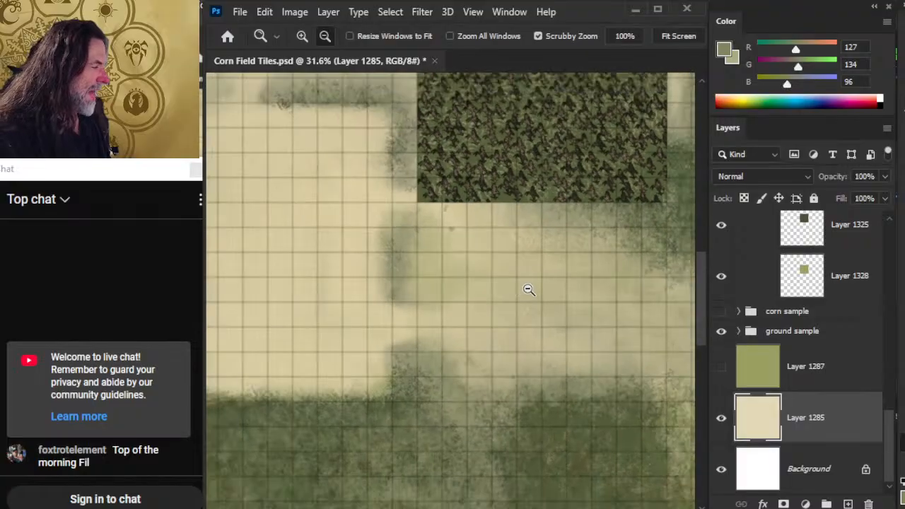
{"action": "left_click_drag", "start_coordinate": [549, 422], "coordinate": [474, 229]}
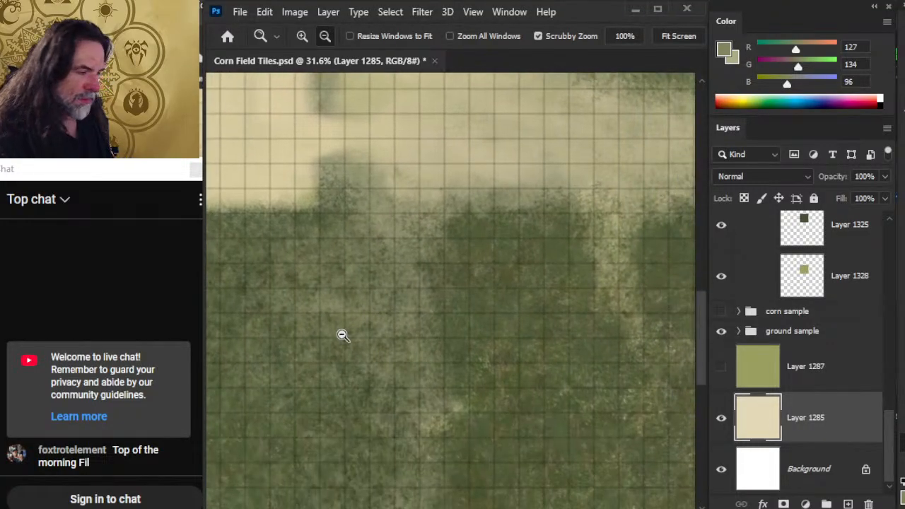
{"action": "left_click_drag", "start_coordinate": [341, 335], "coordinate": [416, 335]}
{"action": "left_click", "coordinate": [347, 170], "text": "alt"}
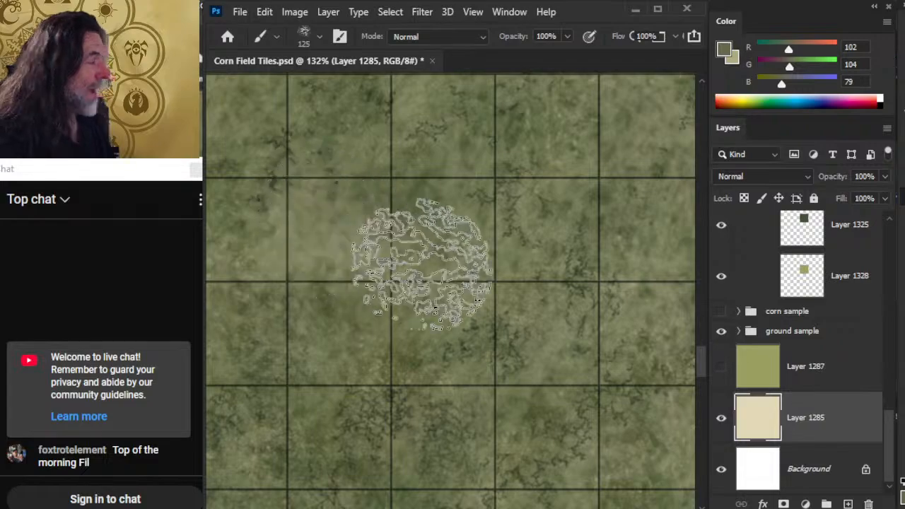
{"action": "left_click", "coordinate": [346, 206], "text": "alt"}
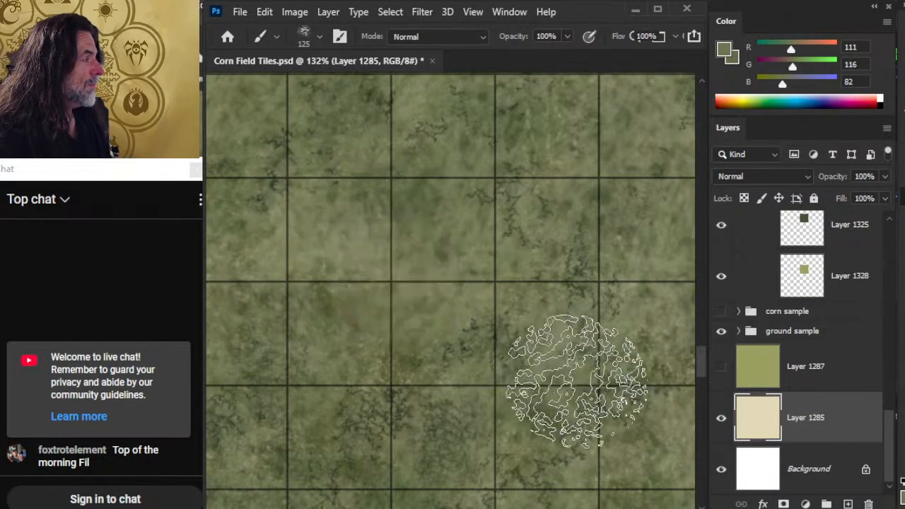
Step: Switch the Brush tool to the recently used branching-leaf preset at 125 px
{"action": "right_click", "coordinate": [553, 301]}
{"action": "scroll", "coordinate": [755, 448], "scroll_direction": "up", "scroll_amount": 2}
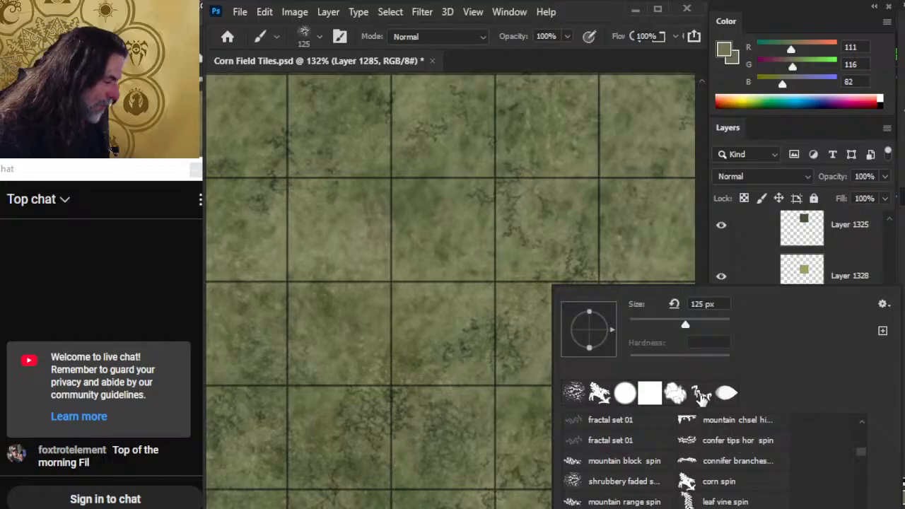
{"action": "left_click", "coordinate": [702, 396]}
{"action": "left_click", "coordinate": [477, 67]}
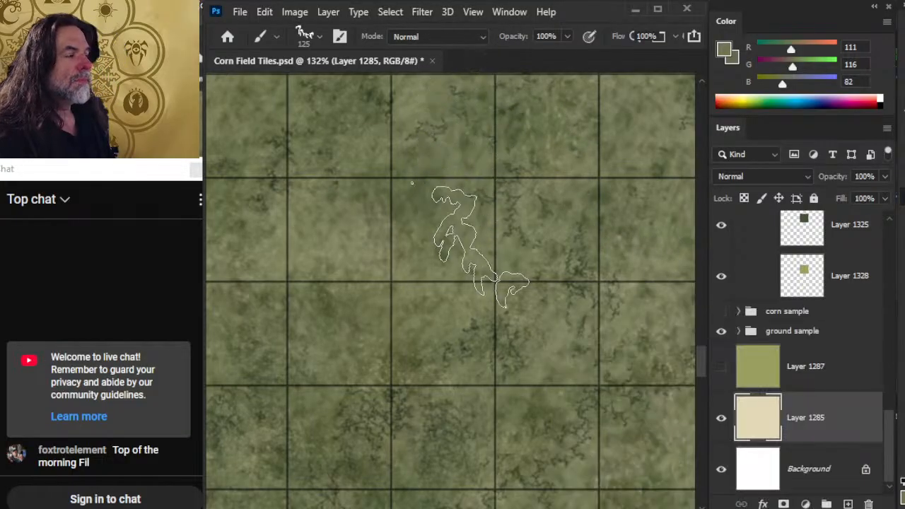
Step: Examine the corn tile's ground texture by hiding and showing Layers 1333 and 1332 in the ground group
{"action": "left_click_drag", "start_coordinate": [485, 285], "coordinate": [440, 271]}
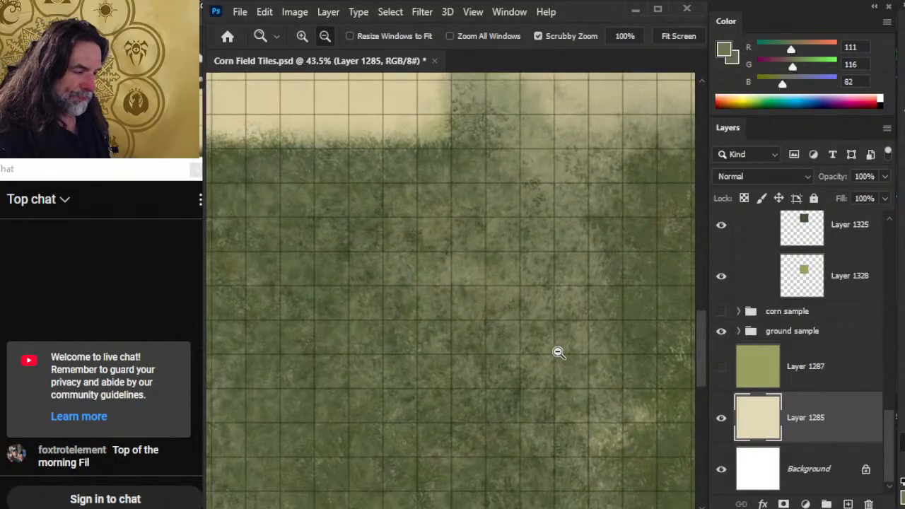
{"action": "left_click_drag", "start_coordinate": [557, 350], "coordinate": [477, 324]}
{"action": "left_click_drag", "start_coordinate": [568, 212], "coordinate": [473, 411]}
{"action": "left_click_drag", "start_coordinate": [486, 276], "coordinate": [698, 404]}
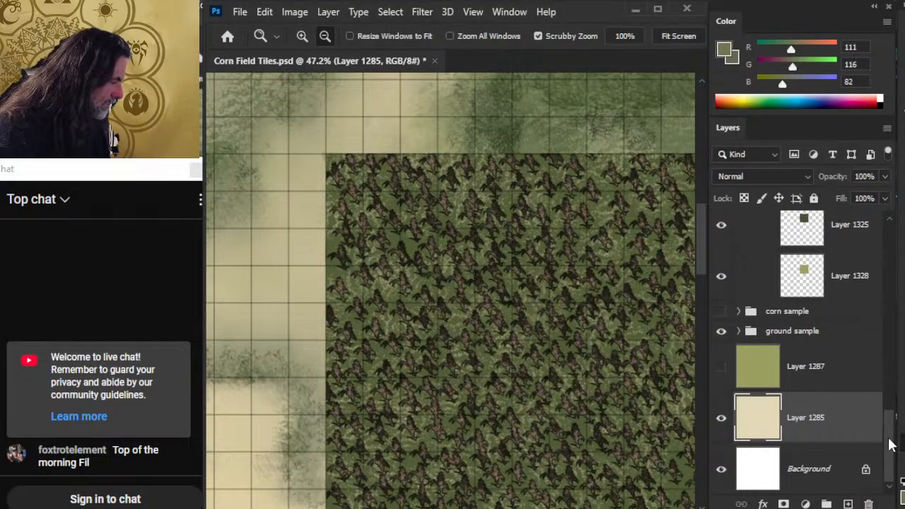
{"action": "left_click_drag", "start_coordinate": [891, 444], "coordinate": [894, 390]}
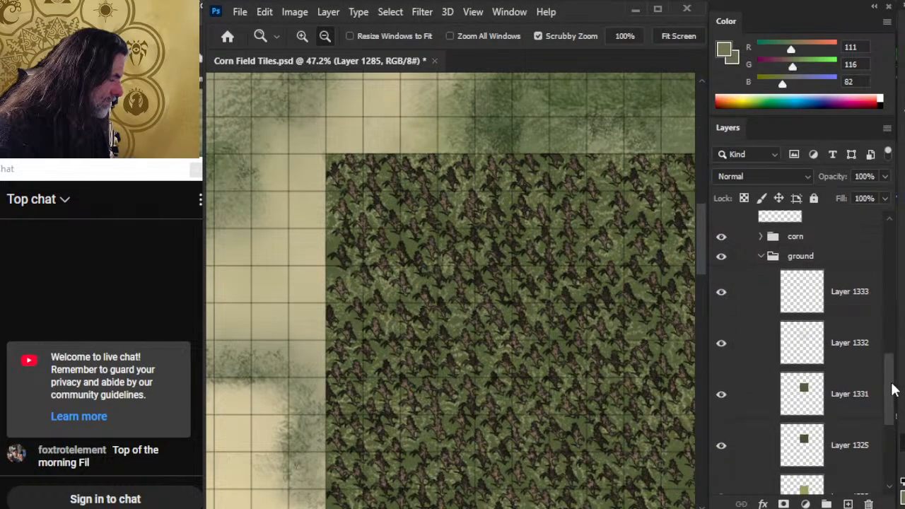
{"action": "scroll", "coordinate": [840, 356], "scroll_direction": "down", "scroll_amount": 1}
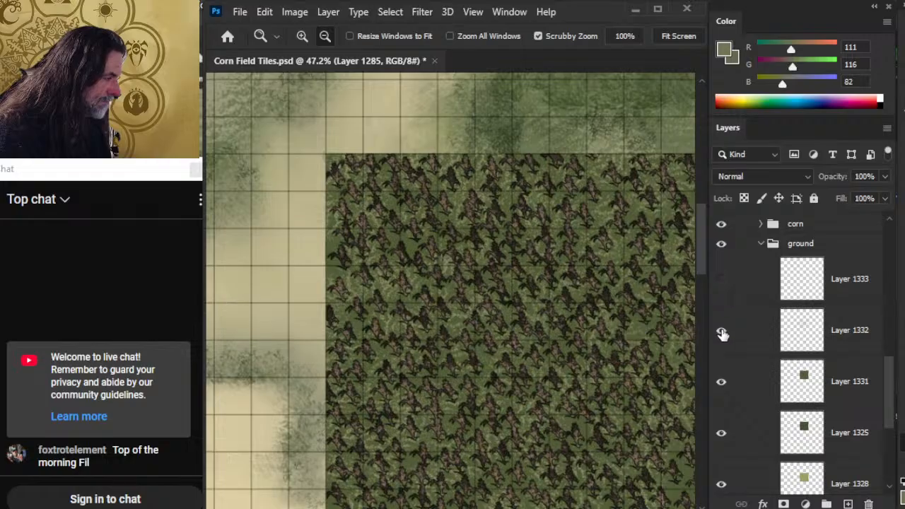
{"action": "left_click", "coordinate": [722, 332]}
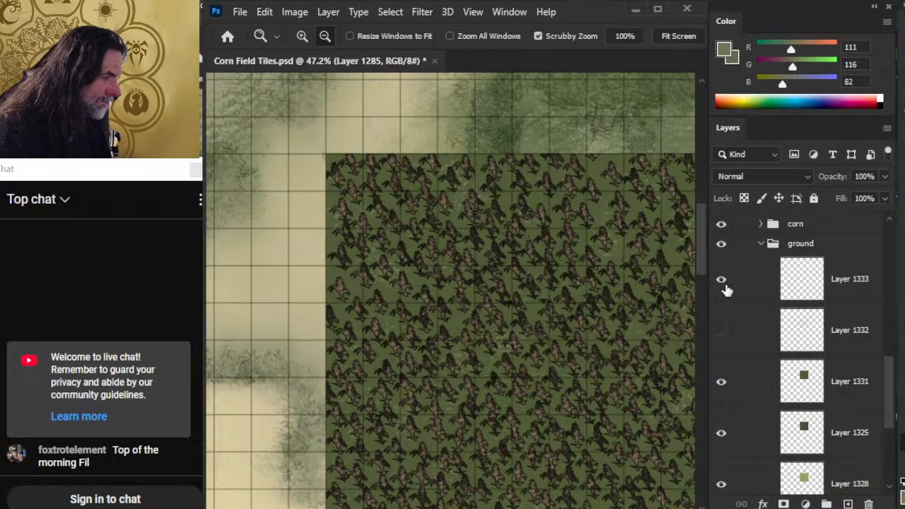
{"action": "left_click", "coordinate": [753, 296]}
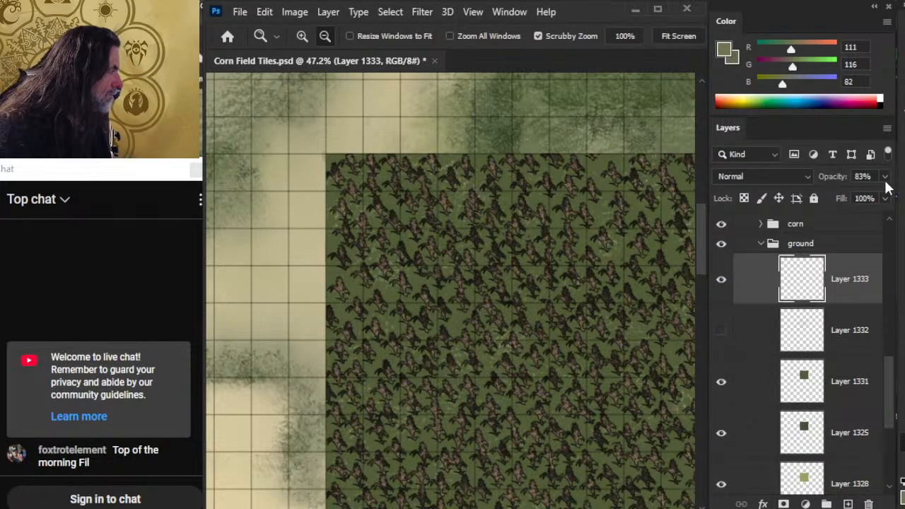
{"action": "left_click", "coordinate": [723, 331]}
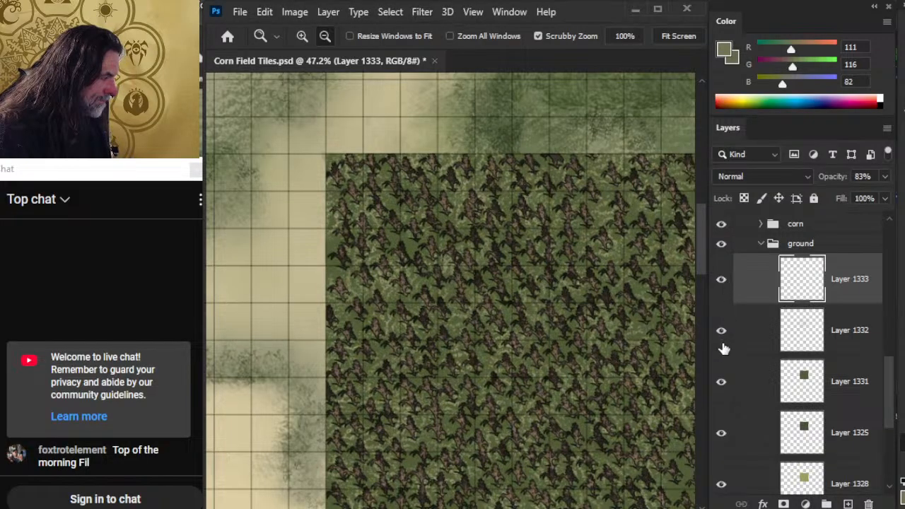
Step: Hide the corn group and Layer 1333, leaving Layer 1332 visible and active
{"action": "left_click", "coordinate": [759, 343]}
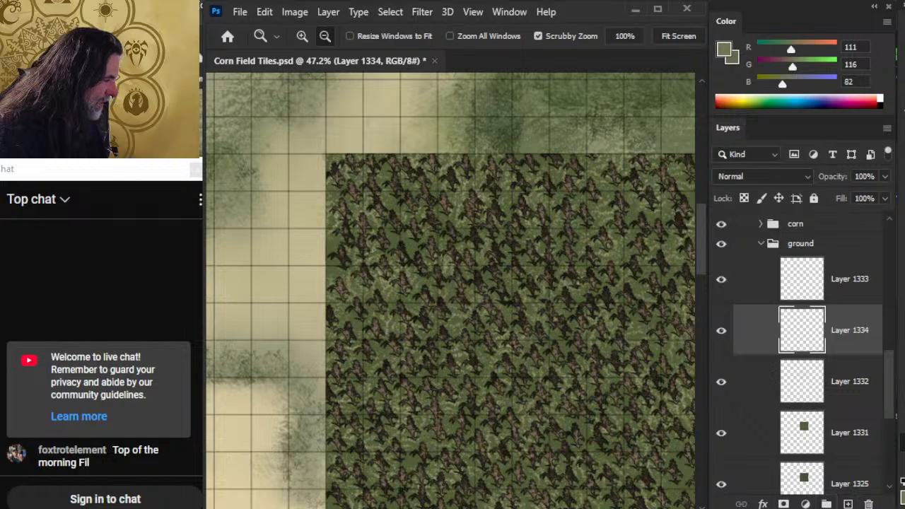
{"action": "left_click", "coordinate": [722, 223]}
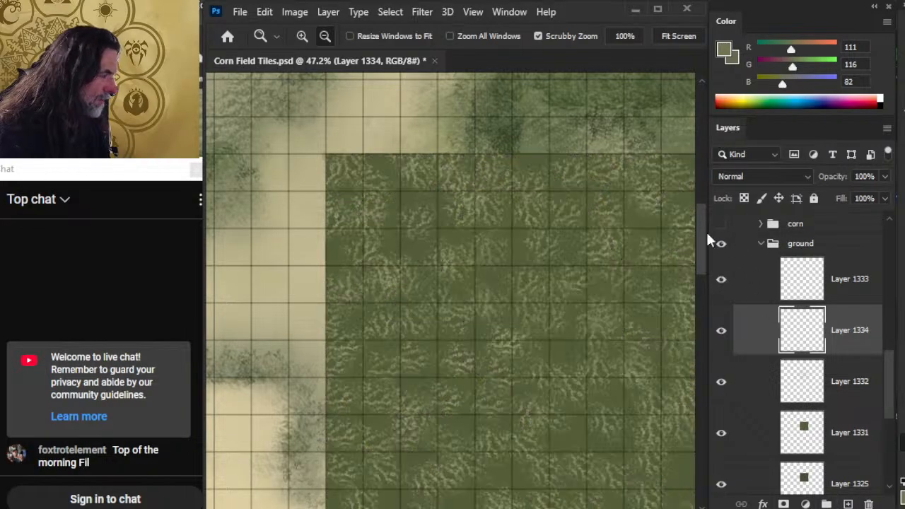
{"action": "left_click_drag", "start_coordinate": [576, 414], "coordinate": [491, 404]}
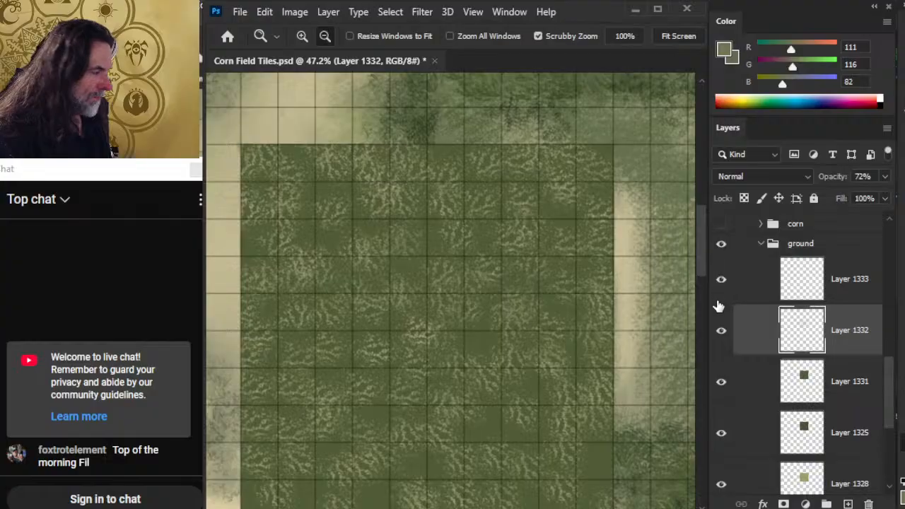
{"action": "left_click", "coordinate": [722, 334]}
{"action": "left_click", "coordinate": [726, 338]}
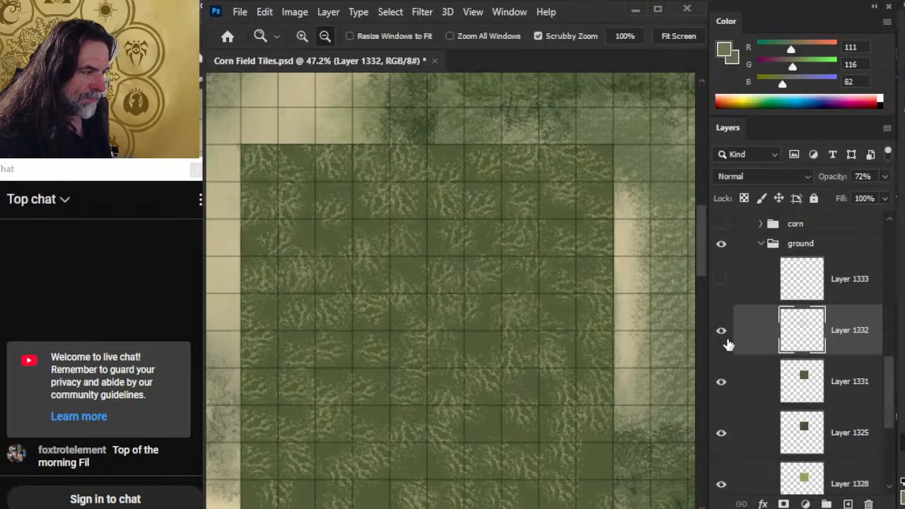
Step: Soften the pale grass on Layer 1332 across the whole tile with the faded shrubbery eraser at 125 px and 10% opacity
{"action": "right_click", "coordinate": [642, 244]}
{"action": "left_click", "coordinate": [649, 200]}
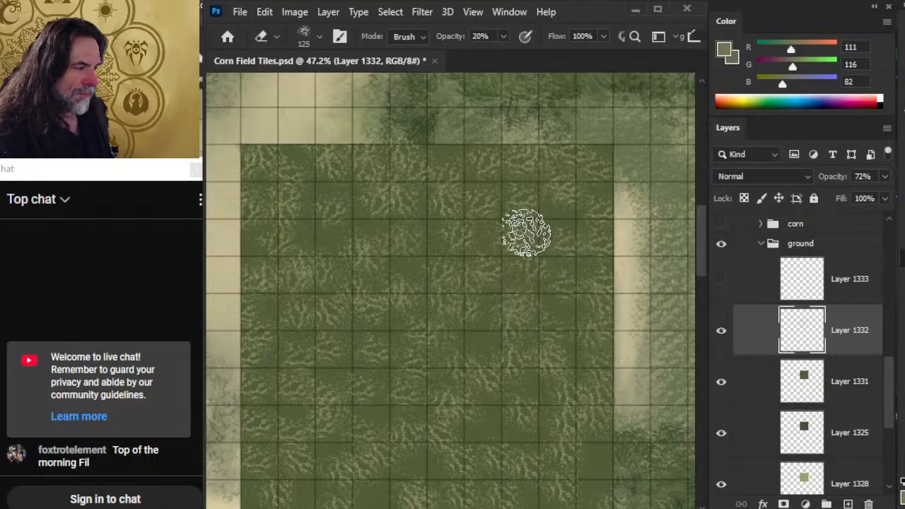
{"action": "key", "text": "1"}
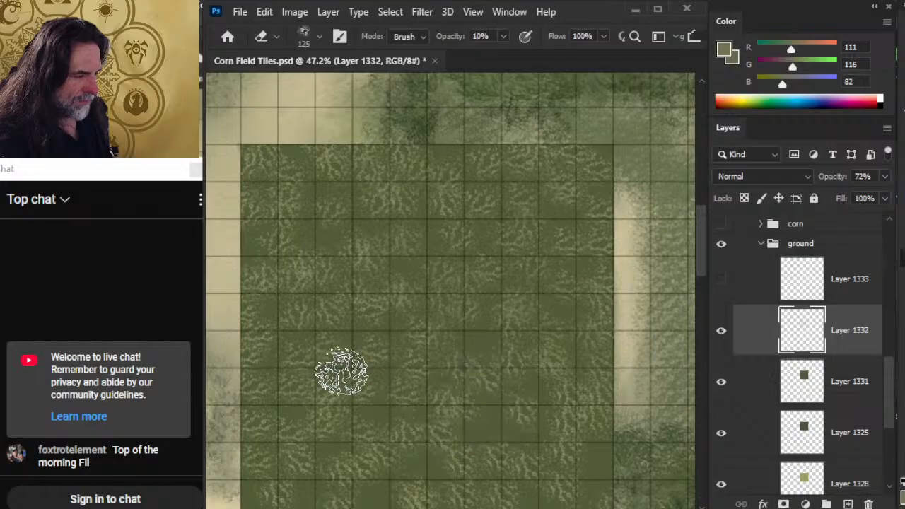
{"action": "left_click_drag", "start_coordinate": [447, 417], "coordinate": [560, 323]}
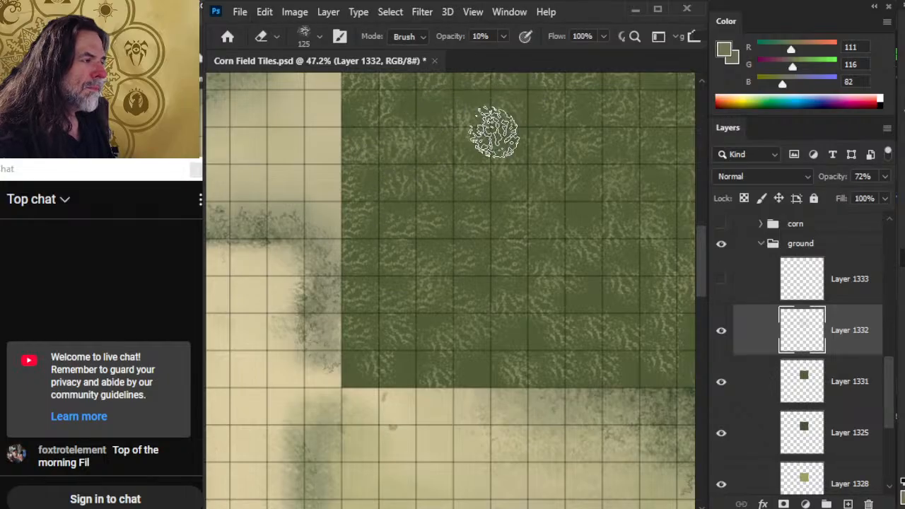
{"action": "left_click_drag", "start_coordinate": [542, 238], "coordinate": [422, 317]}
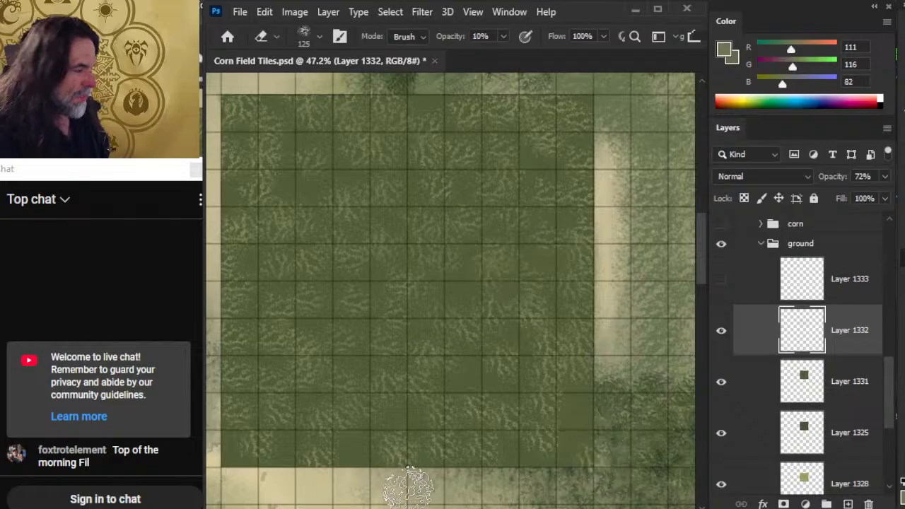
Step: Hide Layers 1333 and 1332 and add a new layer directly above Layer 1331
{"action": "left_click", "coordinate": [722, 281]}
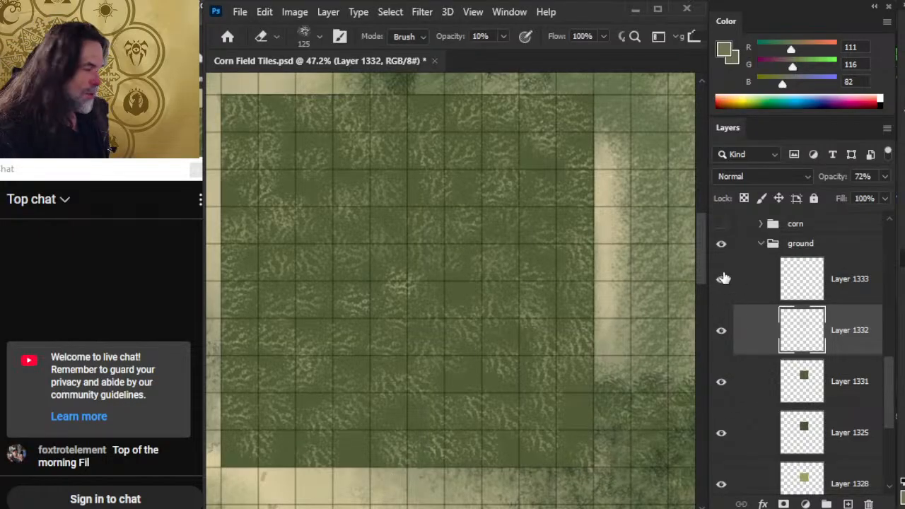
{"action": "left_click_drag", "start_coordinate": [722, 279], "coordinate": [722, 330]}
{"action": "left_click", "coordinate": [769, 399]}
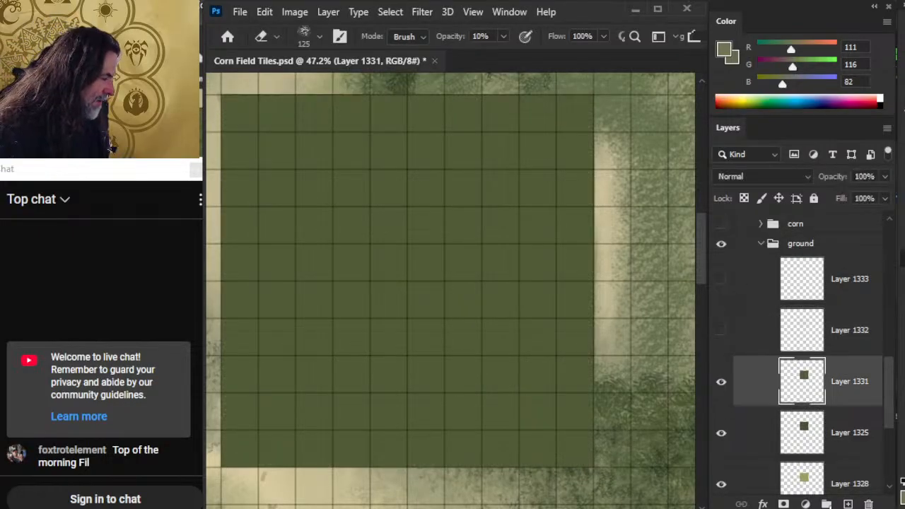
Step: Cover the whole tile with grey-green leafy strokes on the new layer, using the 125 px branching-leaf brush
{"action": "key", "text": "b"}
{"action": "mouse_move", "coordinate": [375, 233]}
{"action": "left_mouse_down"}
{"action": "mouse_move", "coordinate": [342, 222]}
{"action": "mouse_move", "coordinate": [375, 207]}
{"action": "mouse_move", "coordinate": [400, 221]}
{"action": "mouse_move", "coordinate": [346, 208]}
{"action": "mouse_move", "coordinate": [435, 167]}
{"action": "mouse_move", "coordinate": [430, 206]}
{"action": "mouse_move", "coordinate": [449, 218]}
{"action": "mouse_move", "coordinate": [460, 170]}
{"action": "mouse_move", "coordinate": [482, 161]}
{"action": "mouse_move", "coordinate": [458, 159]}
{"action": "mouse_move", "coordinate": [470, 181]}
{"action": "mouse_move", "coordinate": [475, 143]}
{"action": "mouse_move", "coordinate": [529, 140]}
{"action": "mouse_move", "coordinate": [552, 125]}
{"action": "mouse_move", "coordinate": [534, 154]}
{"action": "mouse_move", "coordinate": [524, 107]}
{"action": "mouse_move", "coordinate": [486, 116]}
{"action": "mouse_move", "coordinate": [528, 144]}
{"action": "mouse_move", "coordinate": [553, 143]}
{"action": "mouse_move", "coordinate": [566, 98]}
{"action": "mouse_move", "coordinate": [590, 122]}
{"action": "mouse_move", "coordinate": [584, 161]}
{"action": "mouse_move", "coordinate": [567, 106]}
{"action": "mouse_move", "coordinate": [388, 127]}
{"action": "mouse_move", "coordinate": [413, 146]}
{"action": "mouse_move", "coordinate": [463, 113]}
{"action": "mouse_move", "coordinate": [399, 103]}
{"action": "mouse_move", "coordinate": [400, 148]}
{"action": "mouse_move", "coordinate": [303, 161]}
{"action": "mouse_move", "coordinate": [336, 168]}
{"action": "mouse_move", "coordinate": [384, 160]}
{"action": "mouse_move", "coordinate": [310, 123]}
{"action": "mouse_move", "coordinate": [316, 99]}
{"action": "mouse_move", "coordinate": [411, 108]}
{"action": "mouse_move", "coordinate": [343, 118]}
{"action": "mouse_move", "coordinate": [275, 145]}
{"action": "mouse_move", "coordinate": [267, 96]}
{"action": "mouse_move", "coordinate": [322, 101]}
{"action": "mouse_move", "coordinate": [240, 116]}
{"action": "mouse_move", "coordinate": [289, 102]}
{"action": "mouse_move", "coordinate": [323, 162]}
{"action": "mouse_move", "coordinate": [299, 176]}
{"action": "mouse_move", "coordinate": [231, 170]}
{"action": "mouse_move", "coordinate": [262, 150]}
{"action": "mouse_move", "coordinate": [293, 201]}
{"action": "mouse_move", "coordinate": [325, 184]}
{"action": "mouse_move", "coordinate": [368, 193]}
{"action": "mouse_move", "coordinate": [247, 205]}
{"action": "mouse_move", "coordinate": [297, 223]}
{"action": "mouse_move", "coordinate": [301, 231]}
{"action": "mouse_move", "coordinate": [286, 240]}
{"action": "mouse_move", "coordinate": [357, 248]}
{"action": "mouse_move", "coordinate": [310, 231]}
{"action": "mouse_move", "coordinate": [230, 239]}
{"action": "mouse_move", "coordinate": [331, 273]}
{"action": "mouse_move", "coordinate": [414, 244]}
{"action": "mouse_move", "coordinate": [522, 225]}
{"action": "mouse_move", "coordinate": [440, 261]}
{"action": "mouse_move", "coordinate": [515, 215]}
{"action": "mouse_move", "coordinate": [546, 206]}
{"action": "mouse_move", "coordinate": [565, 217]}
{"action": "mouse_move", "coordinate": [547, 178]}
{"action": "mouse_move", "coordinate": [578, 198]}
{"action": "mouse_move", "coordinate": [518, 188]}
{"action": "mouse_move", "coordinate": [565, 217]}
{"action": "mouse_move", "coordinate": [601, 177]}
{"action": "mouse_move", "coordinate": [606, 194]}
{"action": "mouse_move", "coordinate": [477, 246]}
{"action": "mouse_move", "coordinate": [347, 250]}
{"action": "mouse_move", "coordinate": [605, 239]}
{"action": "mouse_move", "coordinate": [481, 283]}
{"action": "mouse_move", "coordinate": [481, 299]}
{"action": "mouse_move", "coordinate": [612, 248]}
{"action": "mouse_move", "coordinate": [479, 299]}
{"action": "mouse_move", "coordinate": [287, 293]}
{"action": "mouse_move", "coordinate": [248, 322]}
{"action": "mouse_move", "coordinate": [293, 328]}
{"action": "mouse_move", "coordinate": [253, 303]}
{"action": "mouse_move", "coordinate": [364, 307]}
{"action": "mouse_move", "coordinate": [278, 314]}
{"action": "mouse_move", "coordinate": [269, 364]}
{"action": "left_mouse_up"}
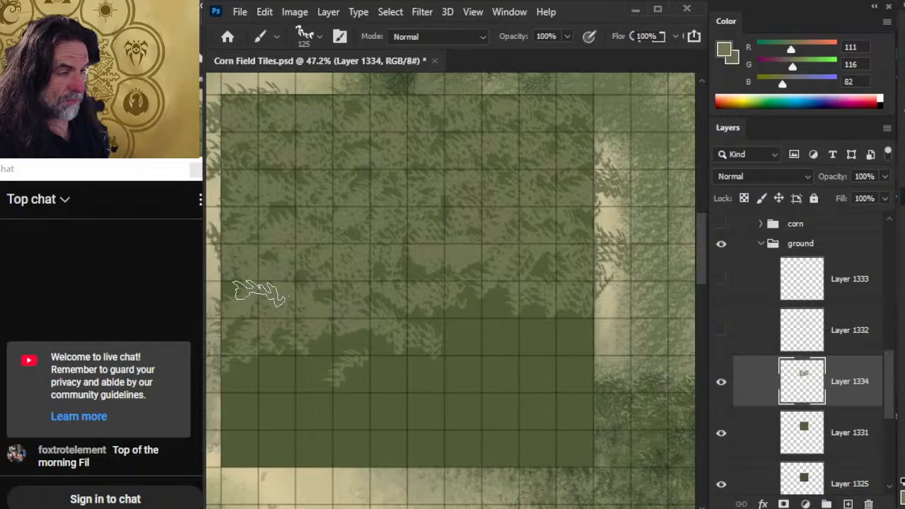
{"action": "mouse_move", "coordinate": [388, 360]}
{"action": "left_mouse_down"}
{"action": "mouse_move", "coordinate": [450, 367]}
{"action": "mouse_move", "coordinate": [434, 376]}
{"action": "left_mouse_up"}
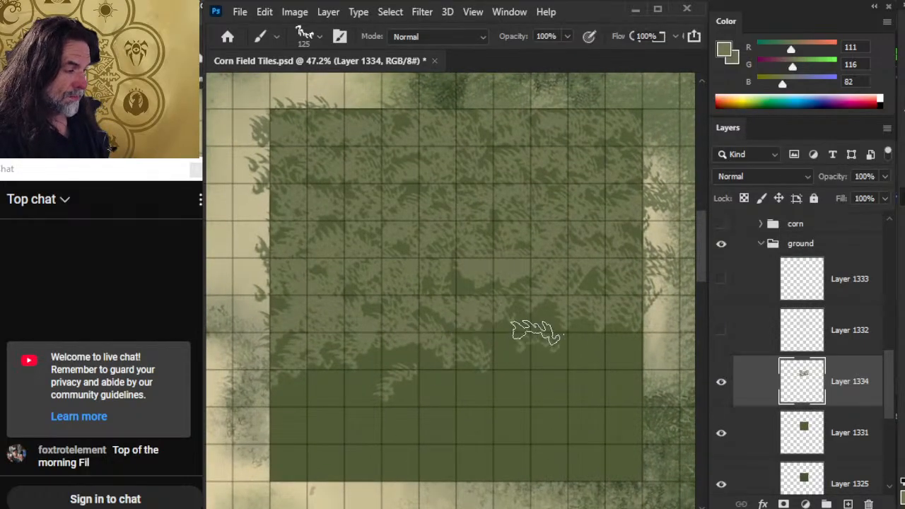
{"action": "mouse_move", "coordinate": [587, 364]}
{"action": "left_mouse_down"}
{"action": "mouse_move", "coordinate": [400, 396]}
{"action": "mouse_move", "coordinate": [282, 364]}
{"action": "mouse_move", "coordinate": [300, 434]}
{"action": "mouse_move", "coordinate": [390, 430]}
{"action": "mouse_move", "coordinate": [405, 403]}
{"action": "mouse_move", "coordinate": [470, 423]}
{"action": "mouse_move", "coordinate": [259, 444]}
{"action": "mouse_move", "coordinate": [365, 466]}
{"action": "mouse_move", "coordinate": [381, 437]}
{"action": "mouse_move", "coordinate": [318, 443]}
{"action": "mouse_move", "coordinate": [268, 462]}
{"action": "mouse_move", "coordinate": [386, 457]}
{"action": "mouse_move", "coordinate": [401, 416]}
{"action": "mouse_move", "coordinate": [401, 465]}
{"action": "mouse_move", "coordinate": [300, 463]}
{"action": "mouse_move", "coordinate": [296, 475]}
{"action": "mouse_move", "coordinate": [387, 478]}
{"action": "mouse_move", "coordinate": [427, 423]}
{"action": "mouse_move", "coordinate": [436, 434]}
{"action": "mouse_move", "coordinate": [389, 468]}
{"action": "mouse_move", "coordinate": [449, 419]}
{"action": "mouse_move", "coordinate": [469, 502]}
{"action": "mouse_move", "coordinate": [445, 462]}
{"action": "mouse_move", "coordinate": [467, 473]}
{"action": "mouse_move", "coordinate": [381, 471]}
{"action": "mouse_move", "coordinate": [464, 409]}
{"action": "mouse_move", "coordinate": [498, 442]}
{"action": "mouse_move", "coordinate": [474, 483]}
{"action": "left_mouse_up"}
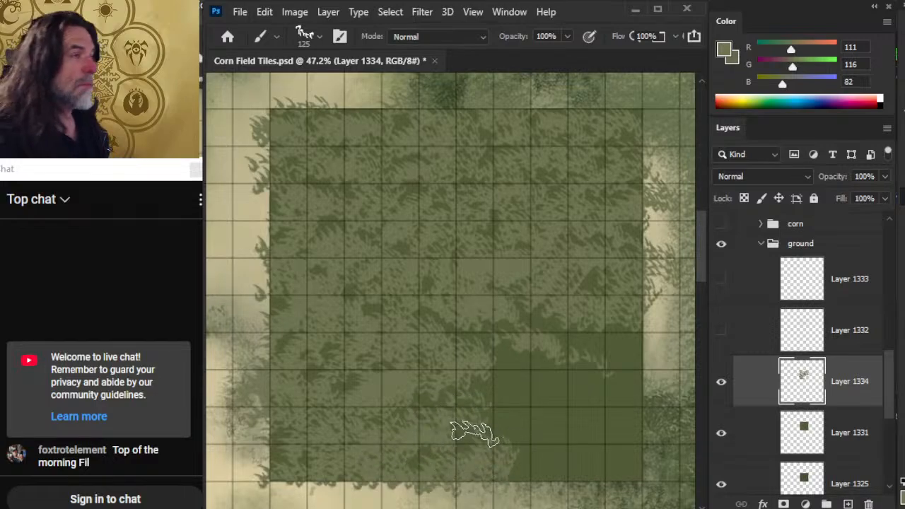
{"action": "mouse_move", "coordinate": [475, 435]}
{"action": "left_mouse_down"}
{"action": "mouse_move", "coordinate": [515, 423]}
{"action": "mouse_move", "coordinate": [500, 370]}
{"action": "mouse_move", "coordinate": [547, 391]}
{"action": "mouse_move", "coordinate": [488, 334]}
{"action": "mouse_move", "coordinate": [523, 322]}
{"action": "mouse_move", "coordinate": [555, 339]}
{"action": "mouse_move", "coordinate": [660, 350]}
{"action": "mouse_move", "coordinate": [618, 345]}
{"action": "mouse_move", "coordinate": [528, 359]}
{"action": "mouse_move", "coordinate": [522, 380]}
{"action": "mouse_move", "coordinate": [629, 354]}
{"action": "mouse_move", "coordinate": [618, 381]}
{"action": "mouse_move", "coordinate": [514, 405]}
{"action": "mouse_move", "coordinate": [505, 422]}
{"action": "mouse_move", "coordinate": [566, 433]}
{"action": "mouse_move", "coordinate": [580, 424]}
{"action": "mouse_move", "coordinate": [529, 421]}
{"action": "mouse_move", "coordinate": [542, 442]}
{"action": "mouse_move", "coordinate": [583, 393]}
{"action": "mouse_move", "coordinate": [627, 404]}
{"action": "mouse_move", "coordinate": [639, 343]}
{"action": "mouse_move", "coordinate": [645, 379]}
{"action": "mouse_move", "coordinate": [558, 394]}
{"action": "mouse_move", "coordinate": [577, 429]}
{"action": "mouse_move", "coordinate": [631, 391]}
{"action": "mouse_move", "coordinate": [614, 422]}
{"action": "mouse_move", "coordinate": [499, 438]}
{"action": "mouse_move", "coordinate": [599, 450]}
{"action": "left_mouse_up"}
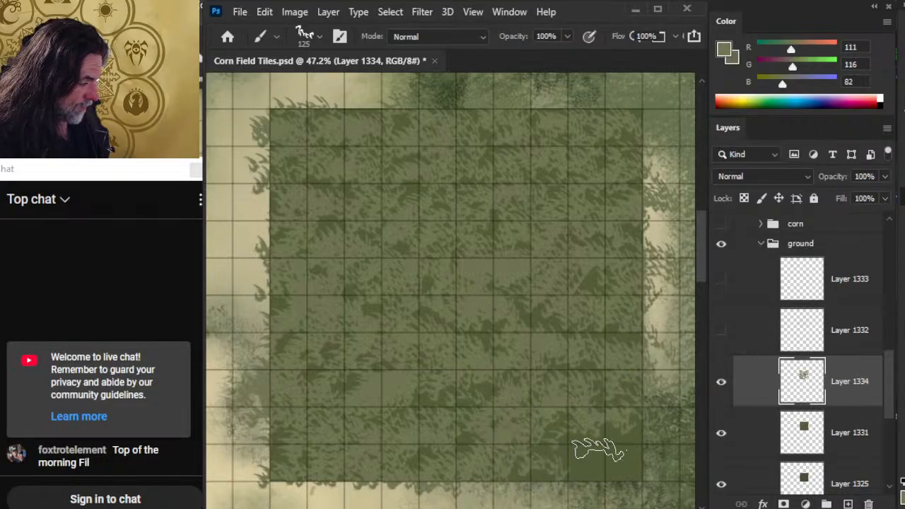
Step: Partly erase the grey-green leaf strokes on Layer 1334 with the same branching-leaf tip at 125 px and 20% opacity
{"action": "key", "text": "e"}
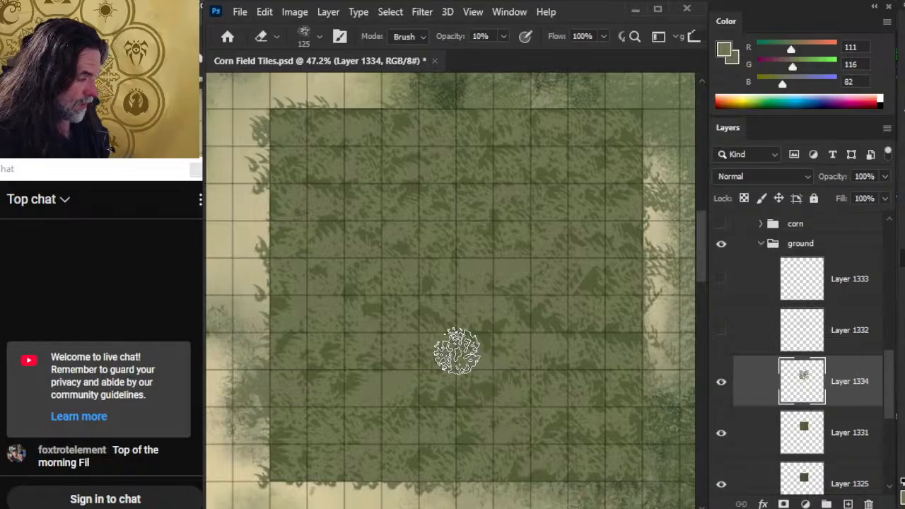
{"action": "right_click", "coordinate": [503, 366]}
{"action": "left_click", "coordinate": [496, 396]}
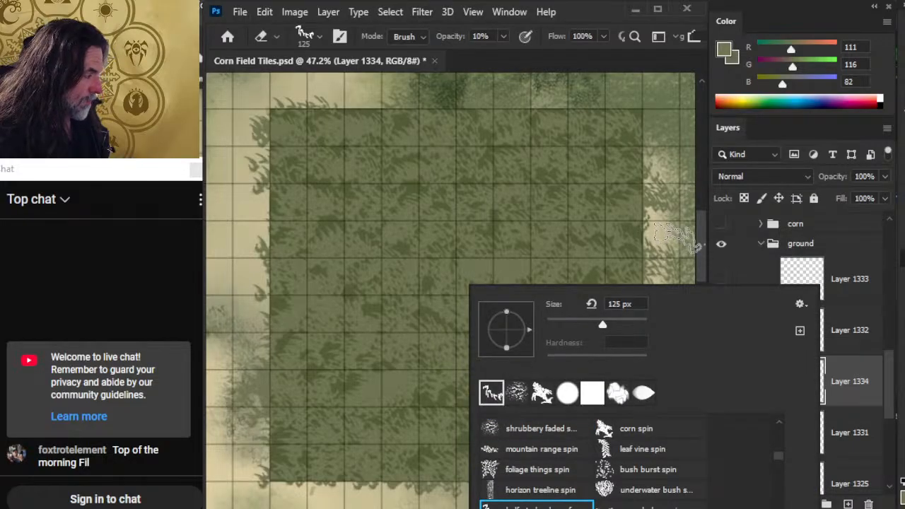
{"action": "left_click", "coordinate": [676, 237]}
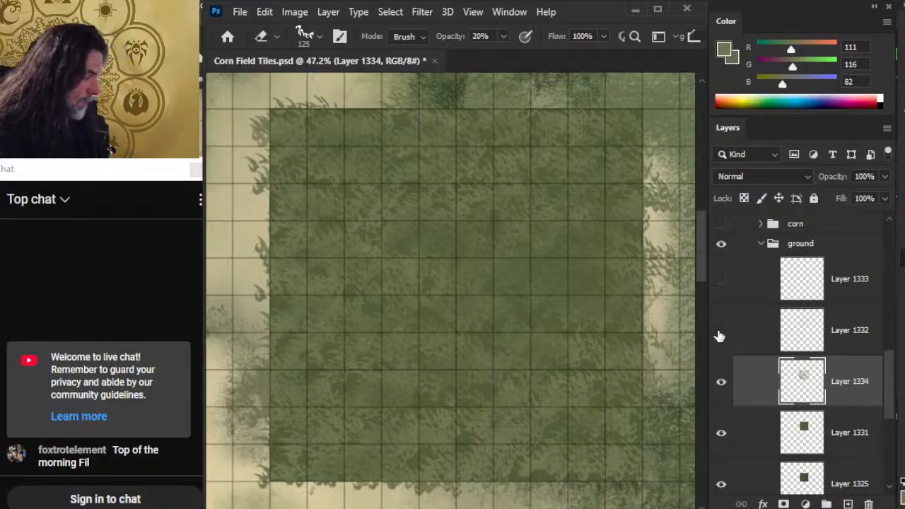
Step: Lower Layer 1334's opacity to 68% and show Layers 1332 and 1333 and the corn group again
{"action": "left_click", "coordinate": [884, 198]}
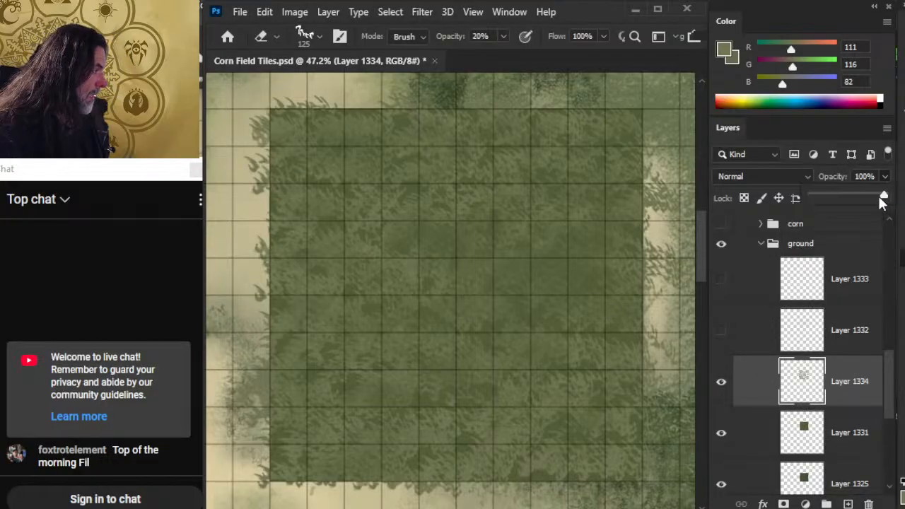
{"action": "mouse_move", "coordinate": [865, 198]}
{"action": "left_mouse_down"}
{"action": "mouse_move", "coordinate": [855, 197]}
{"action": "mouse_move", "coordinate": [861, 203]}
{"action": "left_mouse_up"}
{"action": "left_click", "coordinate": [723, 332]}
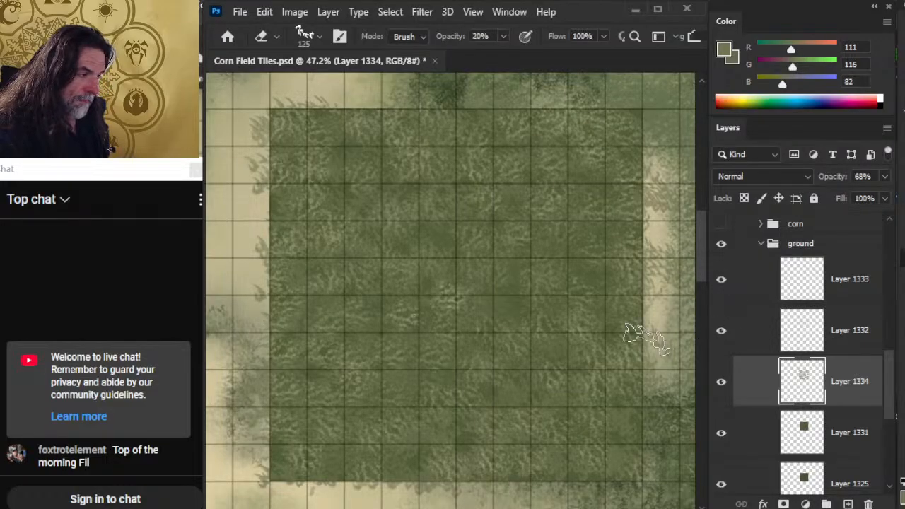
{"action": "left_click", "coordinate": [727, 230]}
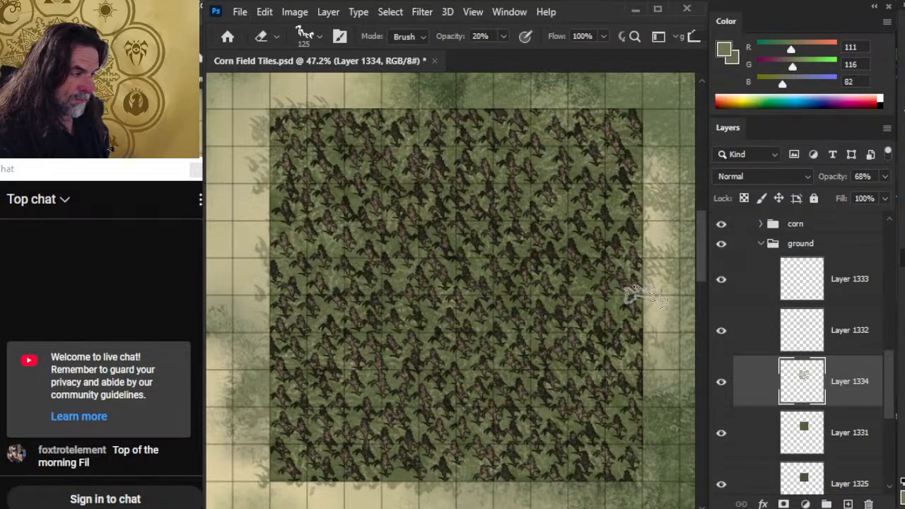
Step: Lower Layer 1333's opacity to 55%
{"action": "key", "text": "z"}
{"action": "mouse_move", "coordinate": [469, 358]}
{"action": "left_mouse_down"}
{"action": "mouse_move", "coordinate": [519, 318]}
{"action": "mouse_move", "coordinate": [591, 348]}
{"action": "mouse_move", "coordinate": [556, 344]}
{"action": "left_mouse_up"}
{"action": "left_click", "coordinate": [764, 283]}
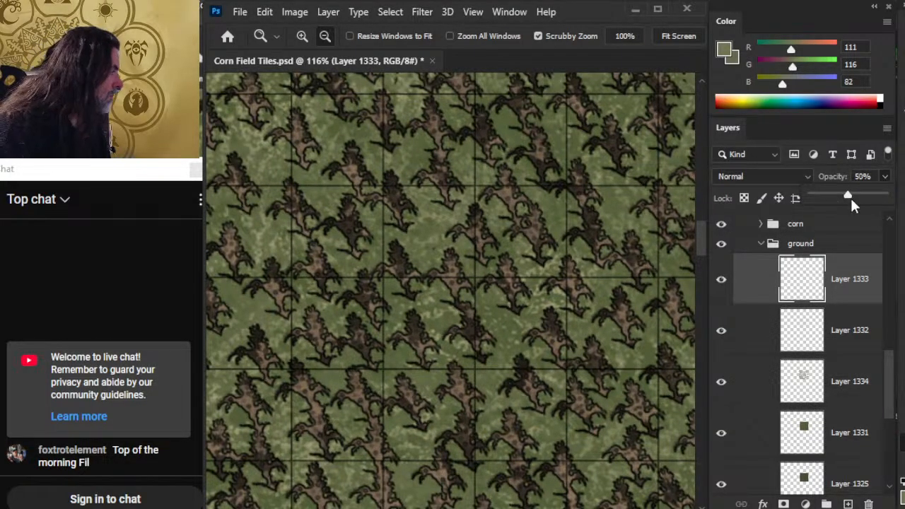
{"action": "left_click_drag", "start_coordinate": [850, 195], "coordinate": [853, 197]}
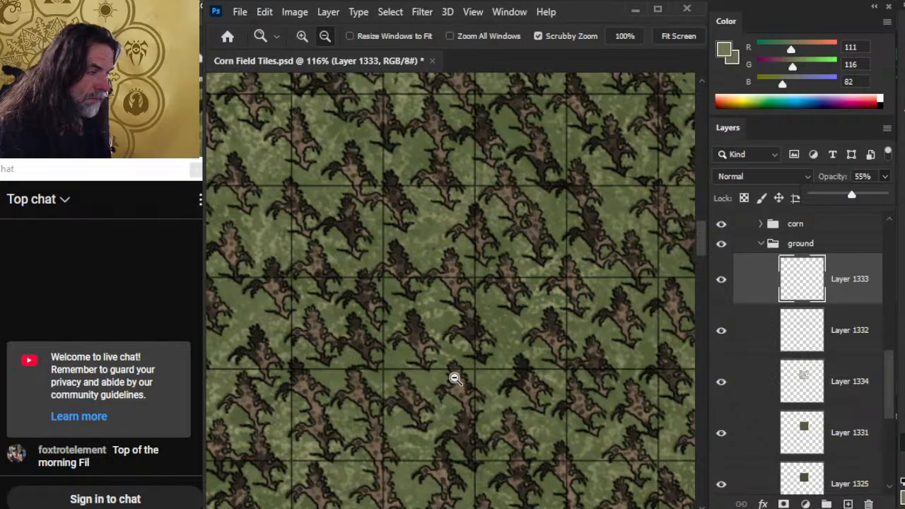
Step: Show the corn sample group on the map below the corn field tile
{"action": "left_click_drag", "start_coordinate": [540, 291], "coordinate": [484, 450]}
{"action": "left_click_drag", "start_coordinate": [540, 385], "coordinate": [467, 359]}
{"action": "left_click_drag", "start_coordinate": [592, 449], "coordinate": [498, 236]}
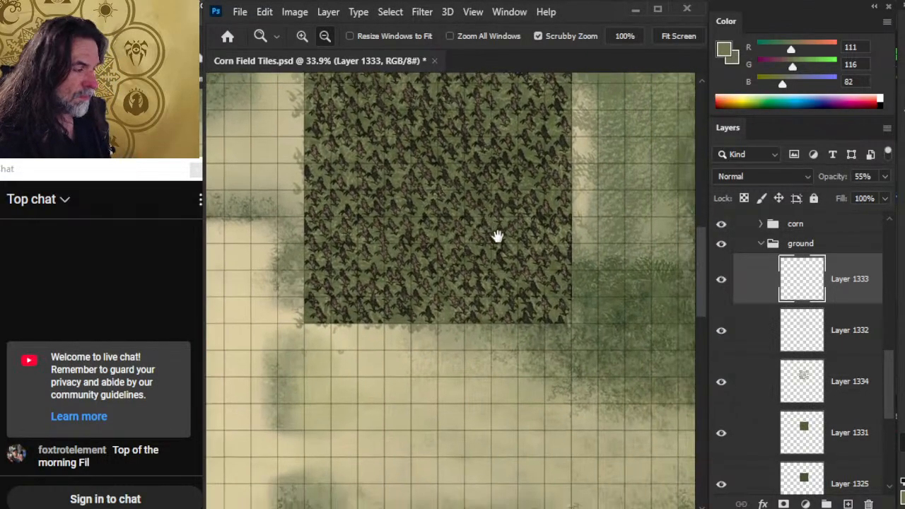
{"action": "left_click_drag", "start_coordinate": [558, 459], "coordinate": [498, 193]}
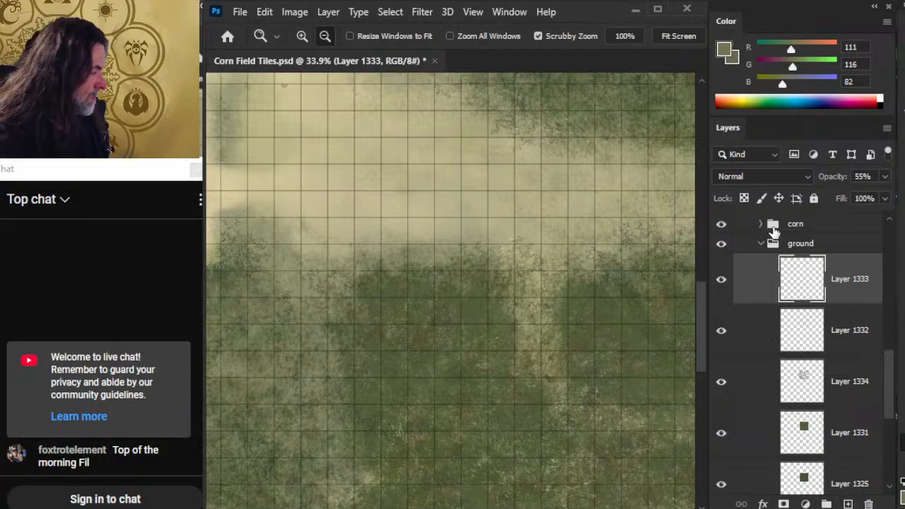
{"action": "scroll", "coordinate": [841, 354], "scroll_direction": "up", "scroll_amount": 3}
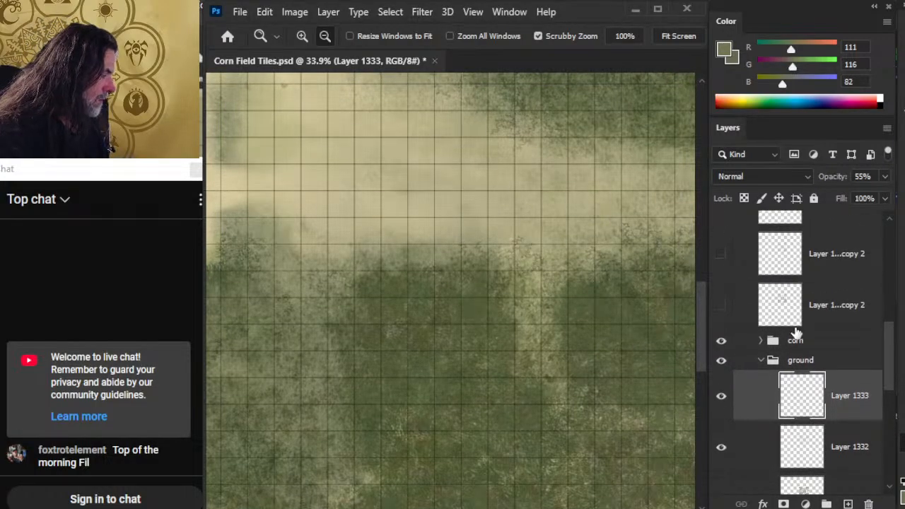
{"action": "left_click_drag", "start_coordinate": [890, 357], "coordinate": [897, 313]}
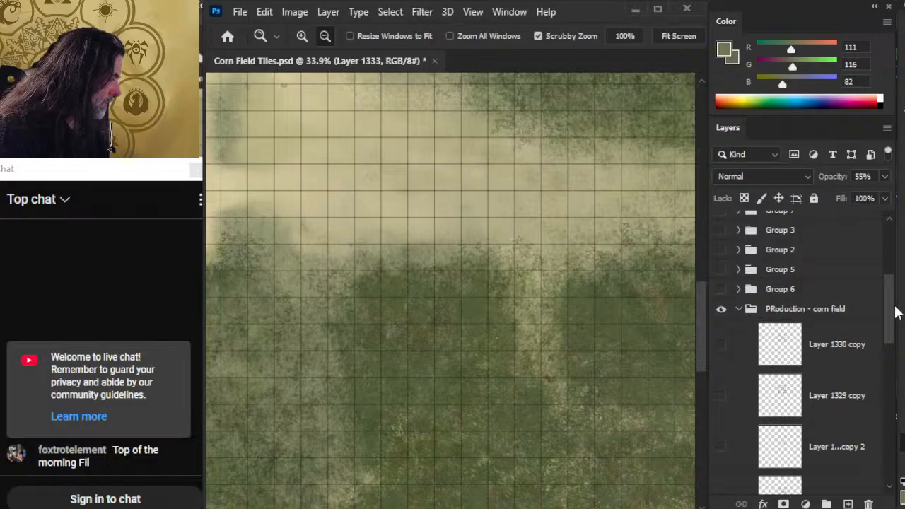
{"action": "scroll", "coordinate": [883, 354], "scroll_direction": "down", "scroll_amount": 10}
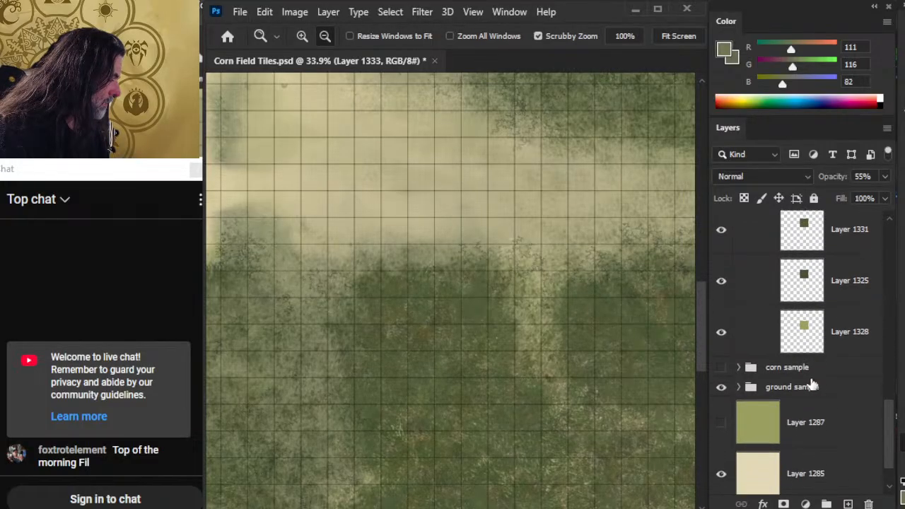
{"action": "left_click", "coordinate": [722, 368]}
Step: Compare the sample corn field's ground and plants with the new tile at close and wide zoom
{"action": "left_click", "coordinate": [572, 394]}
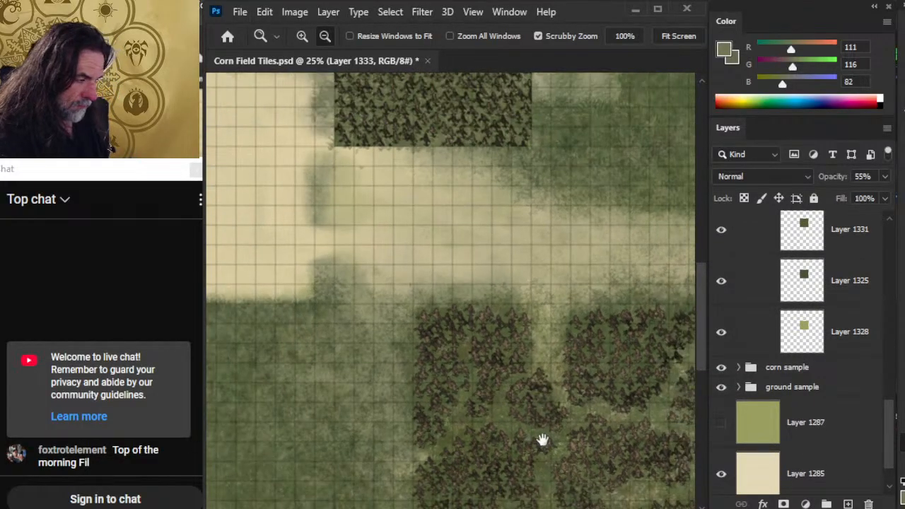
{"action": "left_click_drag", "start_coordinate": [543, 243], "coordinate": [489, 198]}
{"action": "left_click_drag", "start_coordinate": [506, 329], "coordinate": [563, 349]}
{"action": "left_click_drag", "start_coordinate": [379, 400], "coordinate": [459, 429]}
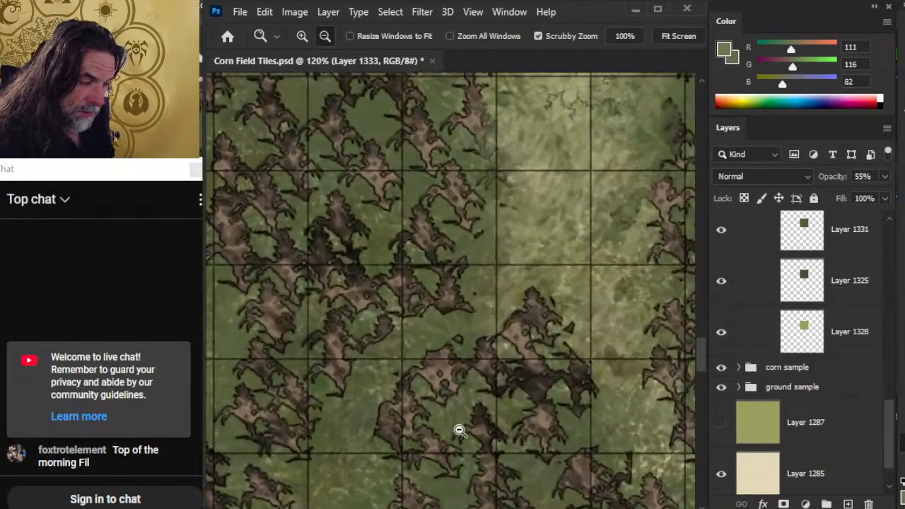
{"action": "left_click_drag", "start_coordinate": [369, 409], "coordinate": [389, 309]}
{"action": "left_click_drag", "start_coordinate": [459, 205], "coordinate": [560, 247]}
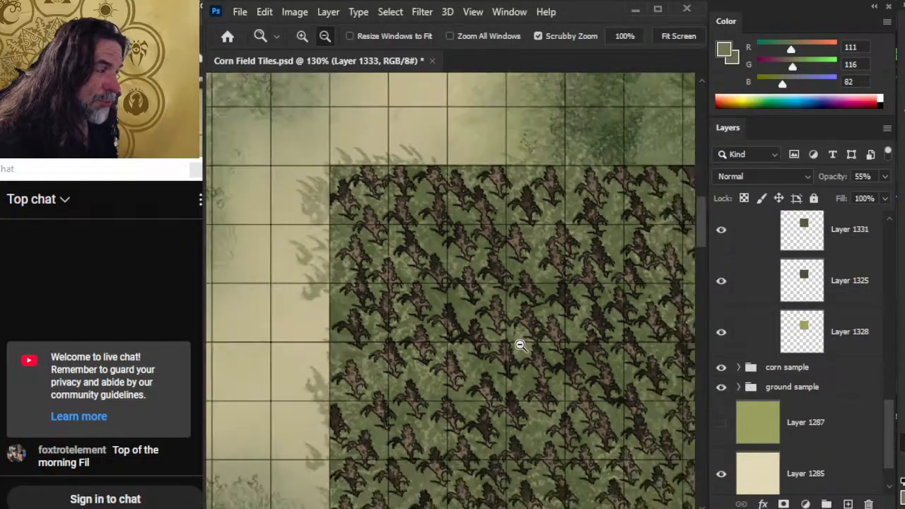
{"action": "left_click_drag", "start_coordinate": [521, 345], "coordinate": [558, 403]}
{"action": "left_click_drag", "start_coordinate": [610, 436], "coordinate": [485, 357]}
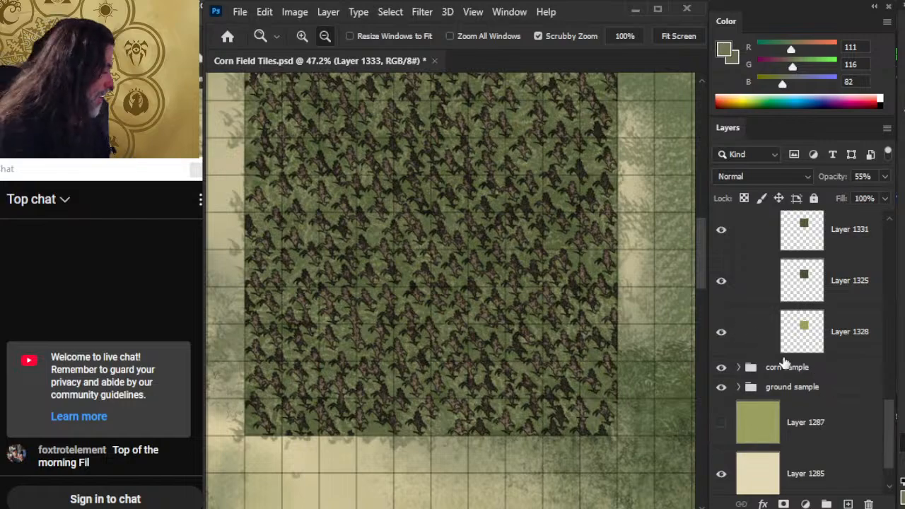
Step: Select everything outside Layer 1331's square and clear the leaf overflow there from Layers 1333, 1332 and 1334
{"action": "left_click_drag", "start_coordinate": [891, 429], "coordinate": [889, 364]}
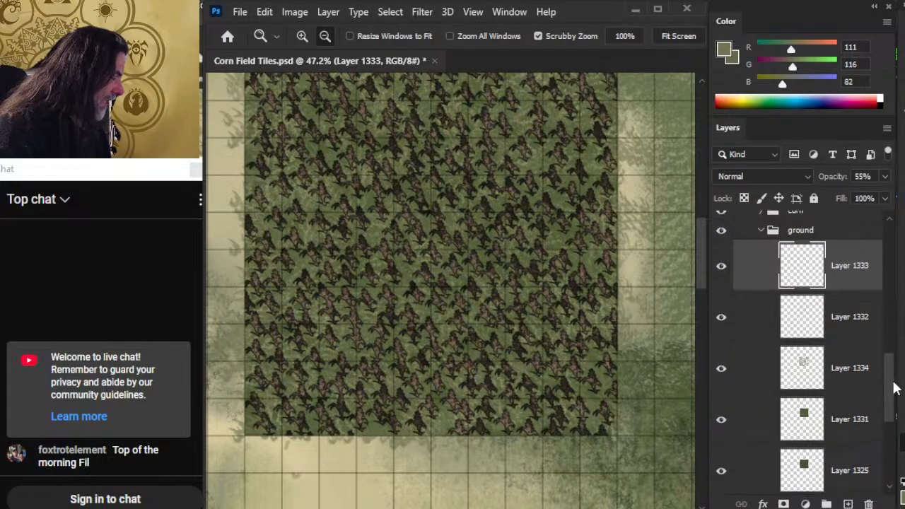
{"action": "left_click", "coordinate": [803, 407], "text": "ctrl"}
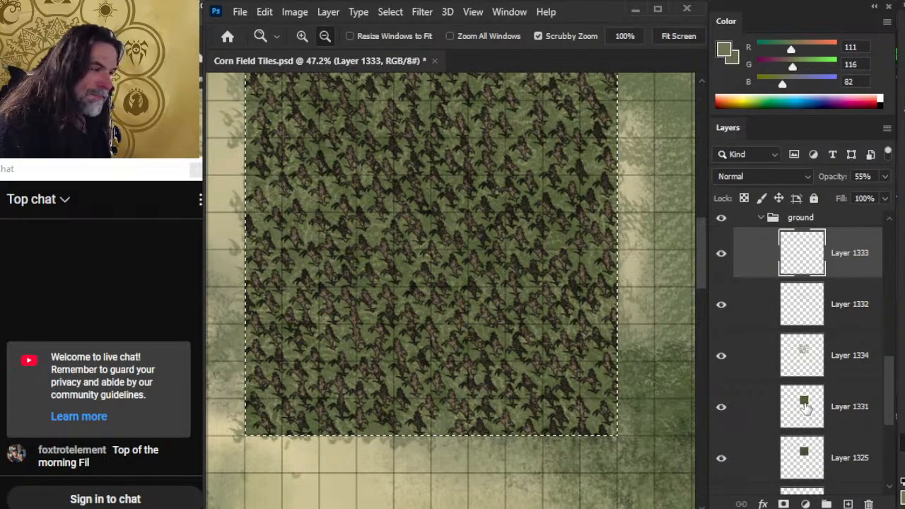
{"action": "key", "text": "l"}
{"action": "right_click", "coordinate": [665, 219]}
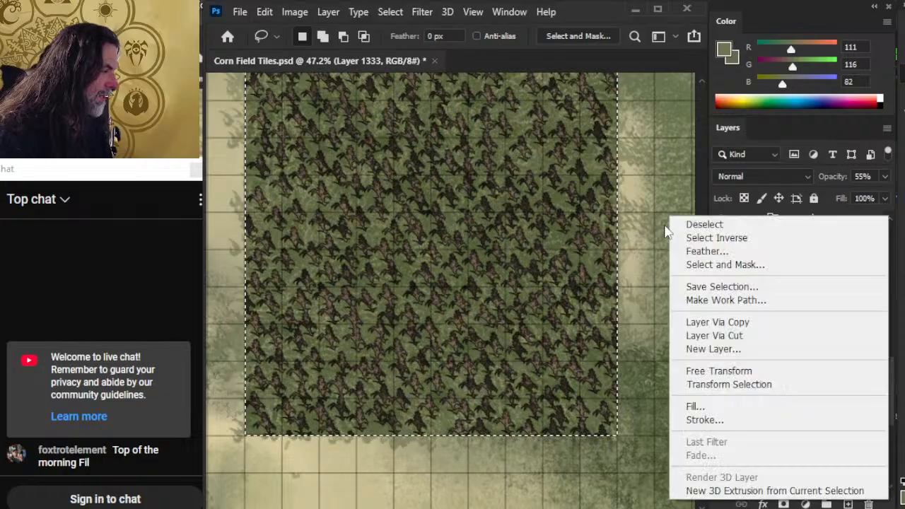
{"action": "left_click", "coordinate": [756, 239]}
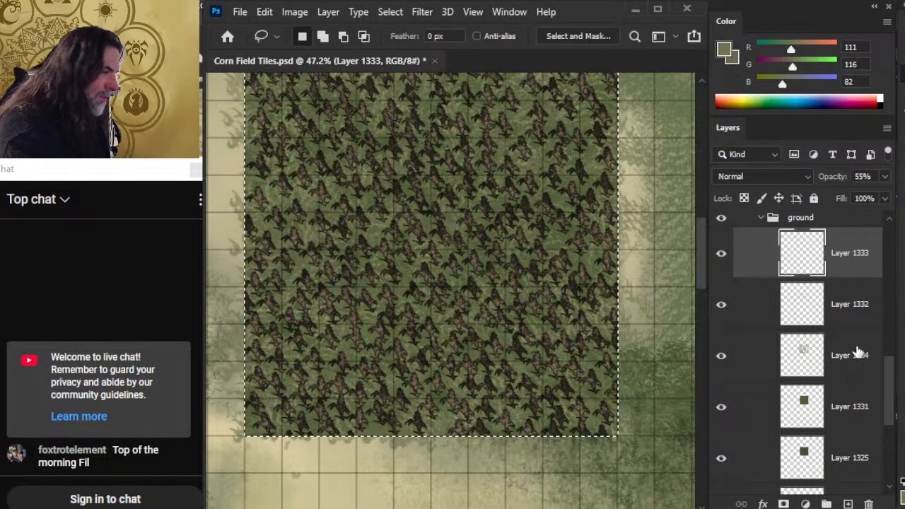
{"action": "left_click", "coordinate": [842, 316]}
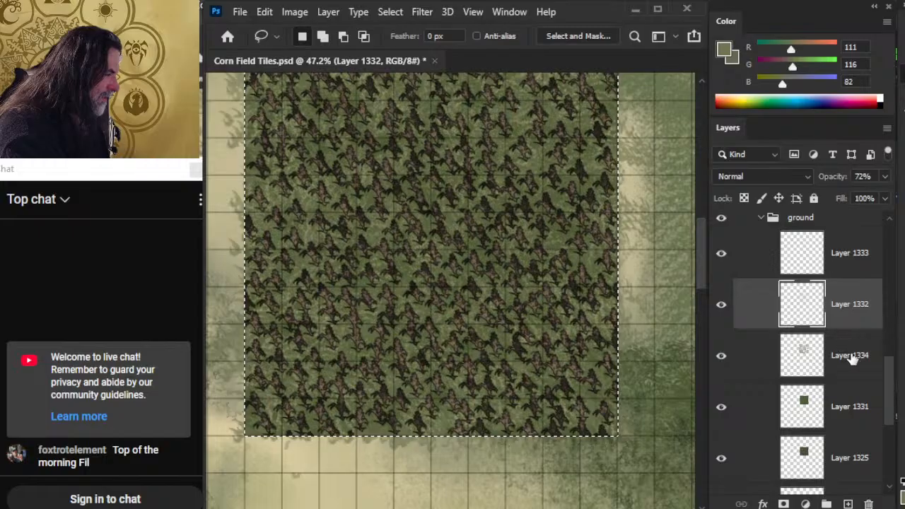
{"action": "left_click", "coordinate": [853, 361]}
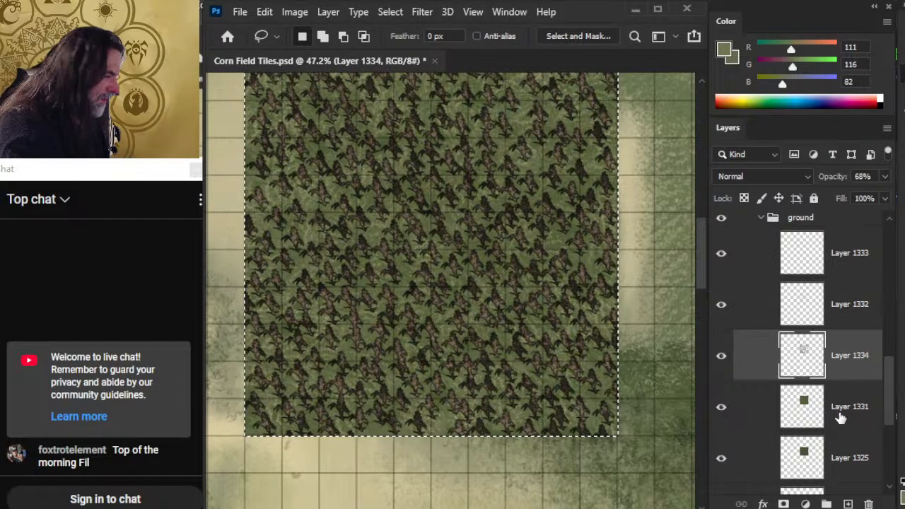
{"action": "left_click", "coordinate": [890, 384]}
Step: Examine the trimmed tile's edges and ground texture up close and against the surrounding map
{"action": "key", "text": "z"}
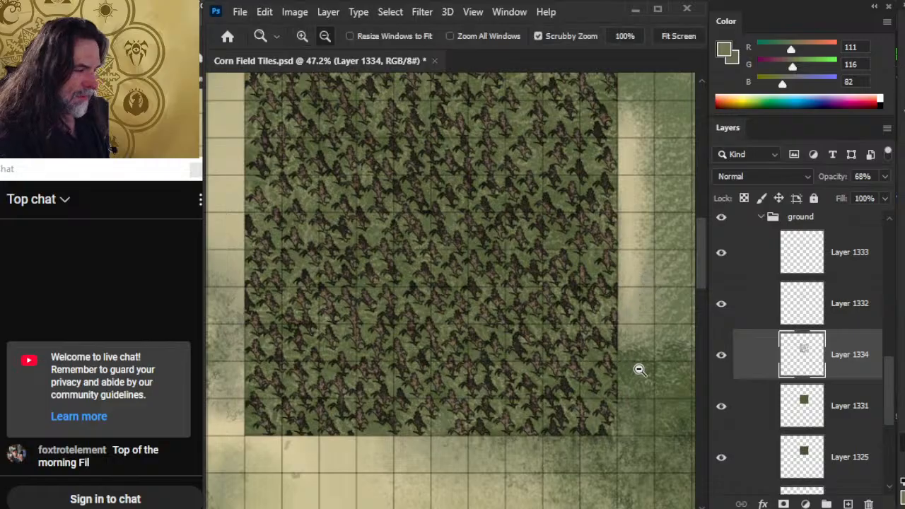
{"action": "left_click_drag", "start_coordinate": [639, 370], "coordinate": [576, 358]}
{"action": "left_click_drag", "start_coordinate": [522, 245], "coordinate": [559, 267]}
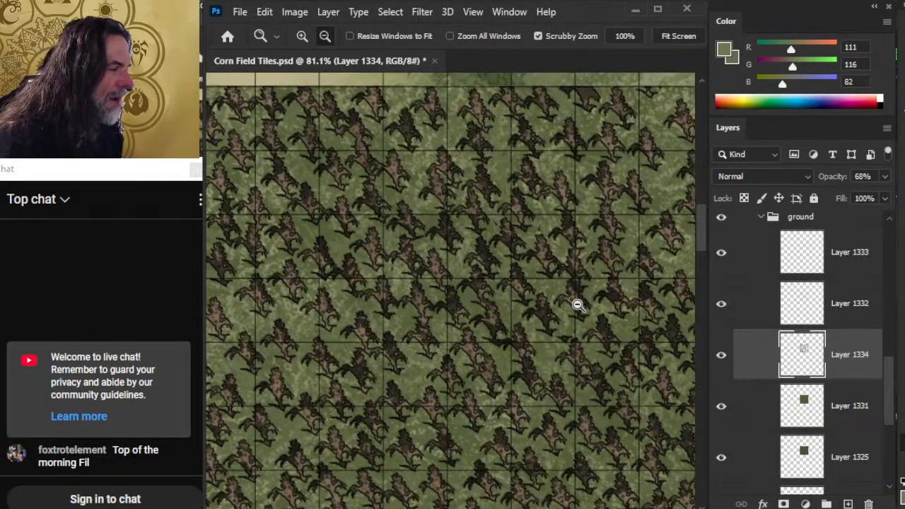
{"action": "left_click_drag", "start_coordinate": [583, 332], "coordinate": [527, 332]}
{"action": "left_click_drag", "start_coordinate": [606, 369], "coordinate": [496, 264]}
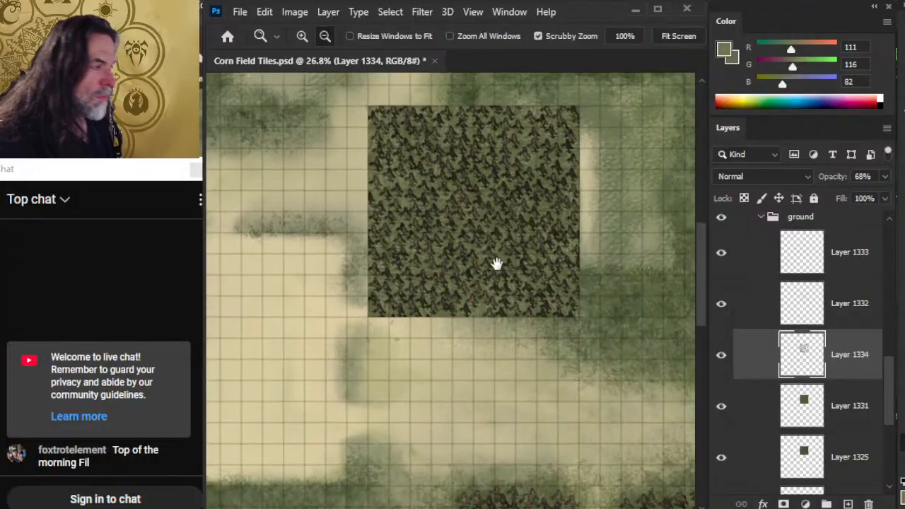
{"action": "left_click_drag", "start_coordinate": [581, 425], "coordinate": [527, 352]}
{"action": "left_click_drag", "start_coordinate": [491, 429], "coordinate": [529, 451]}
{"action": "left_click_drag", "start_coordinate": [442, 174], "coordinate": [427, 404]}
Step: Collapse the ground group and delete the four hidden layer copies above the corn group
{"action": "left_click_drag", "start_coordinate": [893, 384], "coordinate": [890, 366]}
{"action": "left_click", "coordinate": [763, 298]}
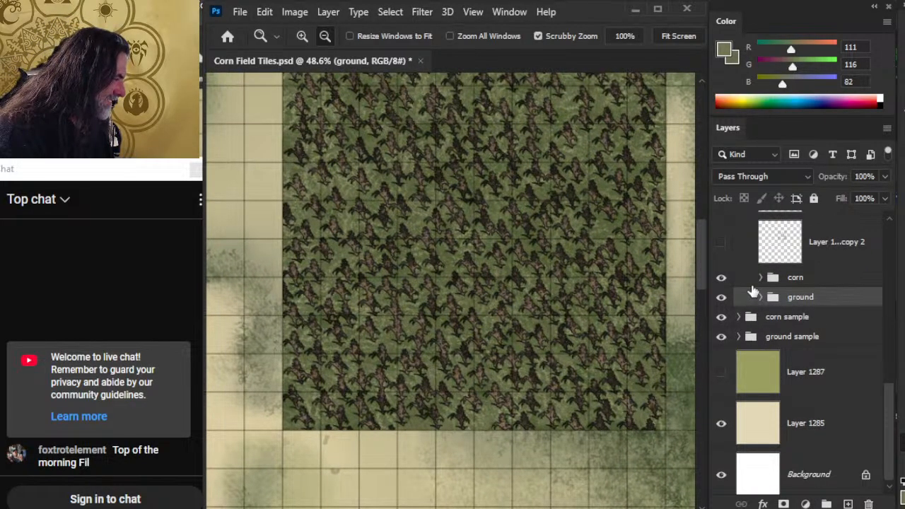
{"action": "left_click_drag", "start_coordinate": [893, 428], "coordinate": [900, 352]}
{"action": "scroll", "coordinate": [749, 308], "scroll_direction": "down", "scroll_amount": 1}
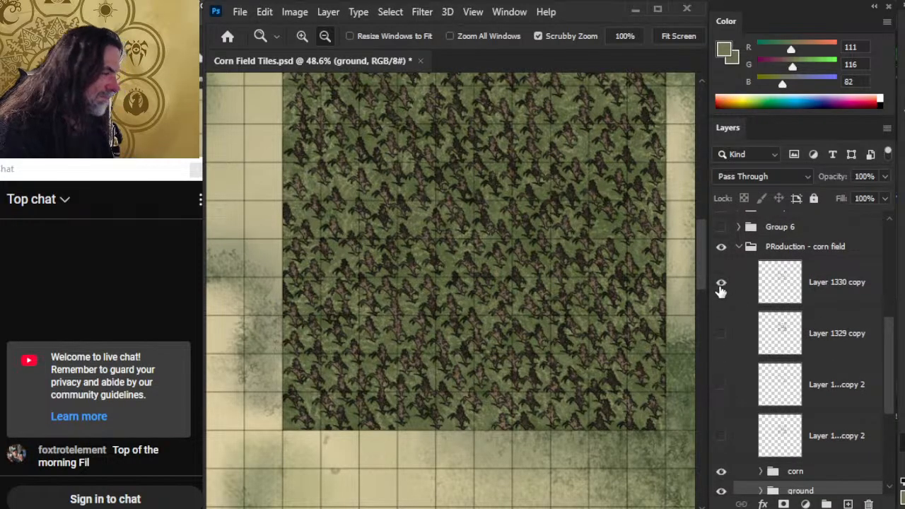
{"action": "left_click", "coordinate": [721, 286]}
{"action": "left_click", "coordinate": [721, 287]}
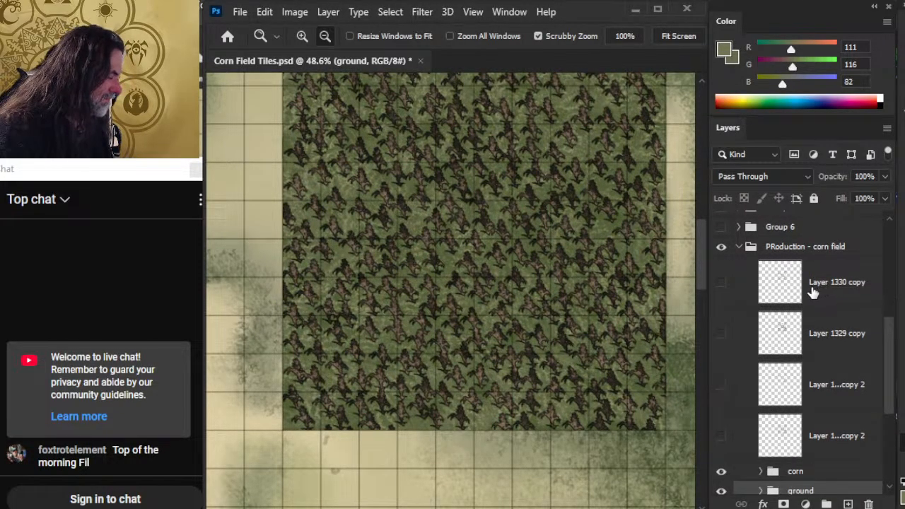
{"action": "left_click", "coordinate": [831, 276]}
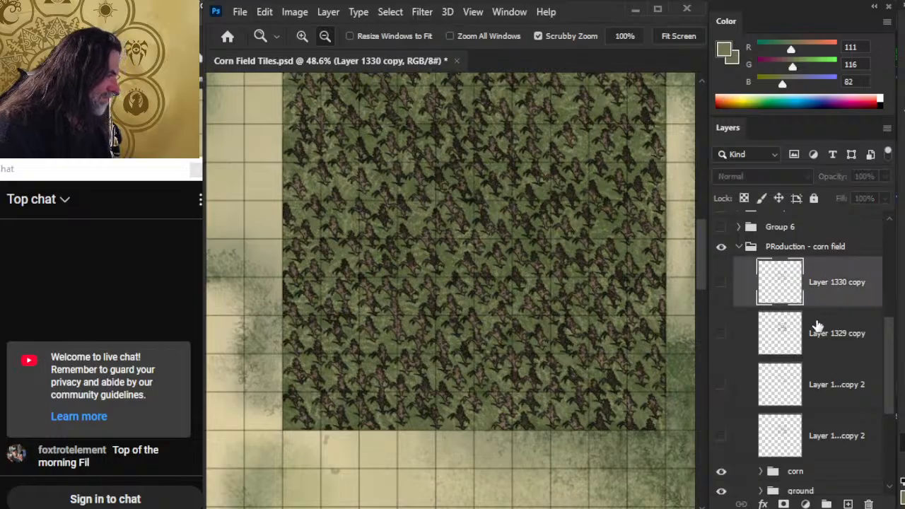
{"action": "key", "text": "Delete"}
{"action": "key", "text": "Delete"}
{"action": "key", "text": "Delete"}
{"action": "key", "text": "Delete"}
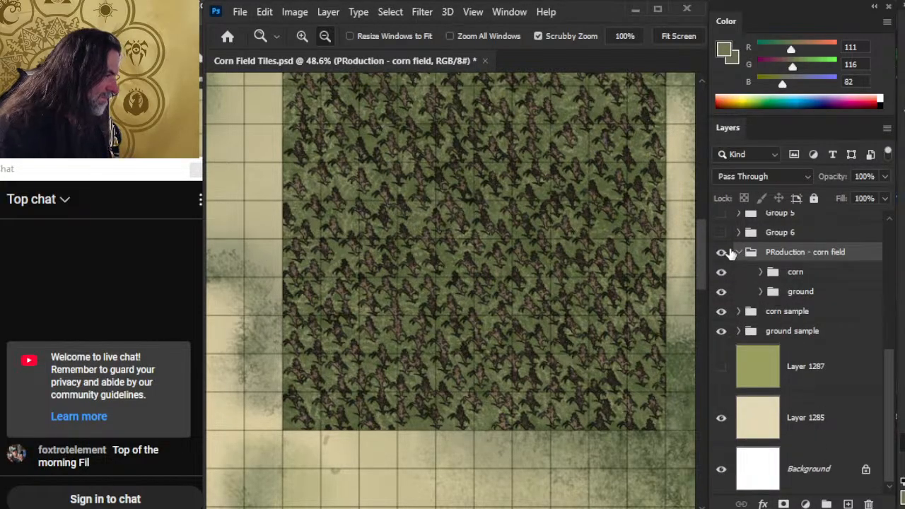
Step: Collapse the PRoduction - corn field group
{"action": "left_click_drag", "start_coordinate": [578, 422], "coordinate": [488, 356]}
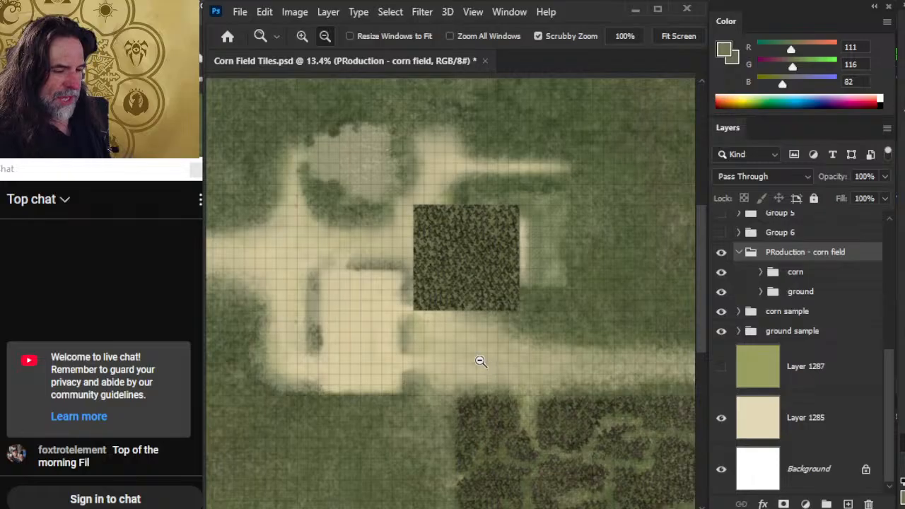
{"action": "left_click_drag", "start_coordinate": [469, 335], "coordinate": [553, 413]}
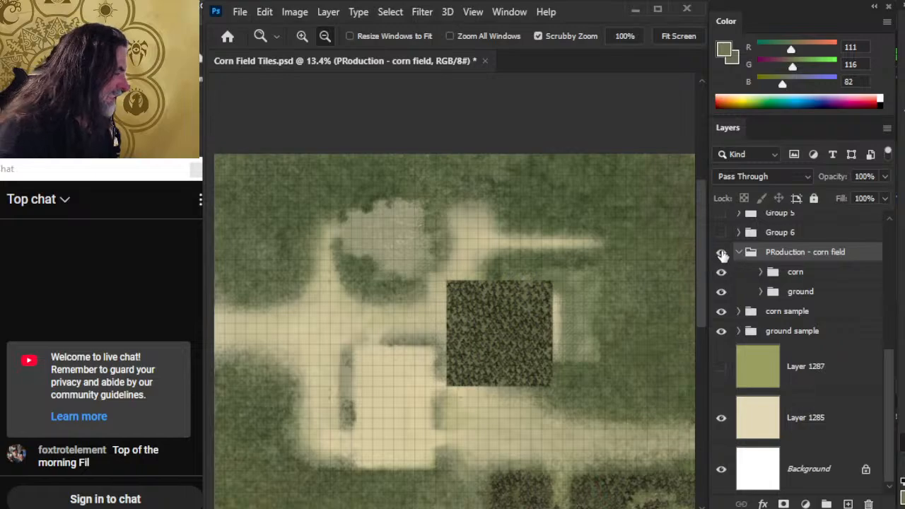
{"action": "scroll", "coordinate": [897, 402], "scroll_direction": "up", "scroll_amount": 3}
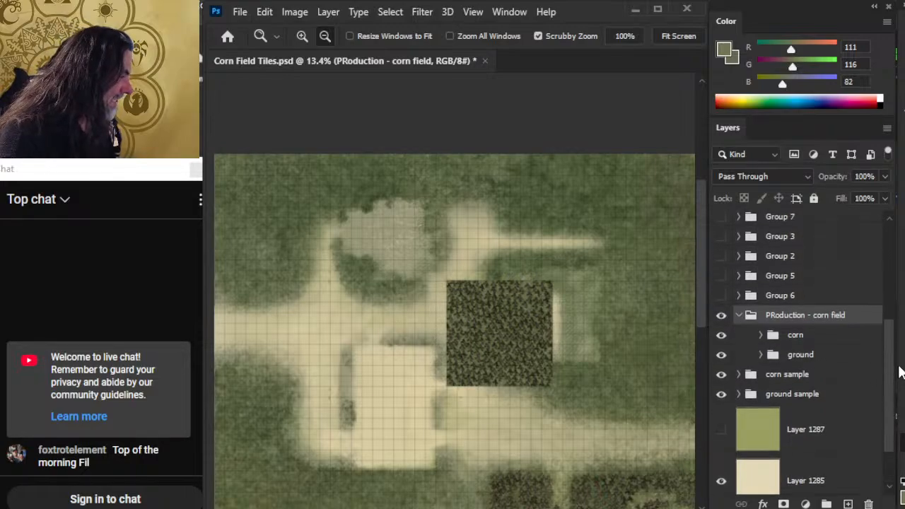
{"action": "left_click", "coordinate": [738, 312]}
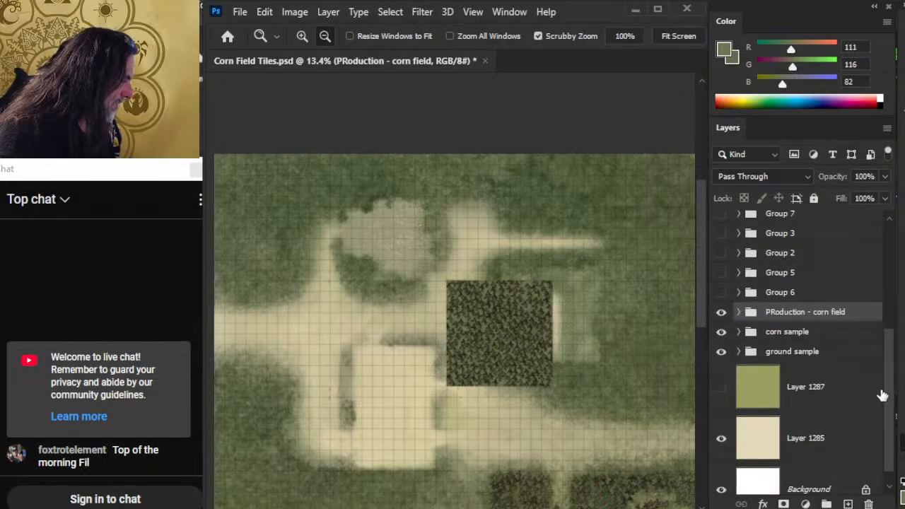
Step: Hide the corn sample and ground sample groups and show the plain green Layer 1287 behind the tile
{"action": "left_click_drag", "start_coordinate": [577, 409], "coordinate": [538, 265]}
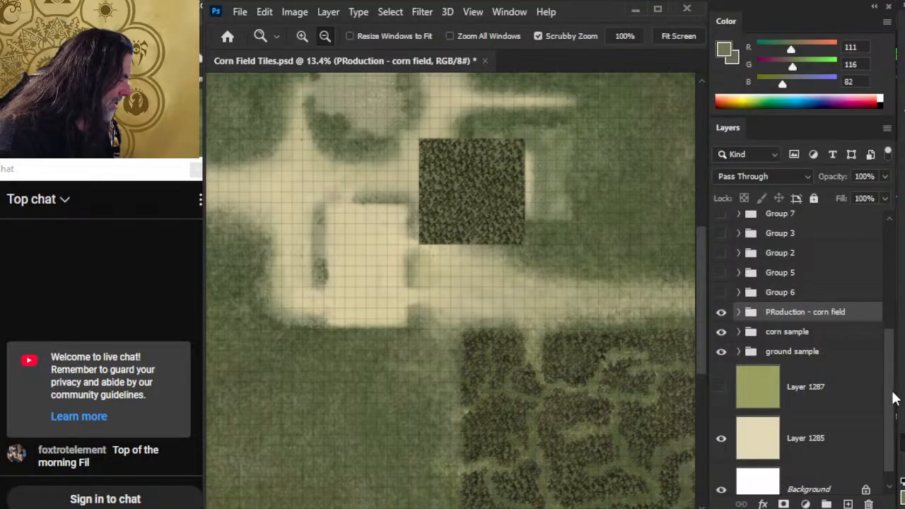
{"action": "scroll", "coordinate": [894, 399], "scroll_direction": "down", "scroll_amount": 1}
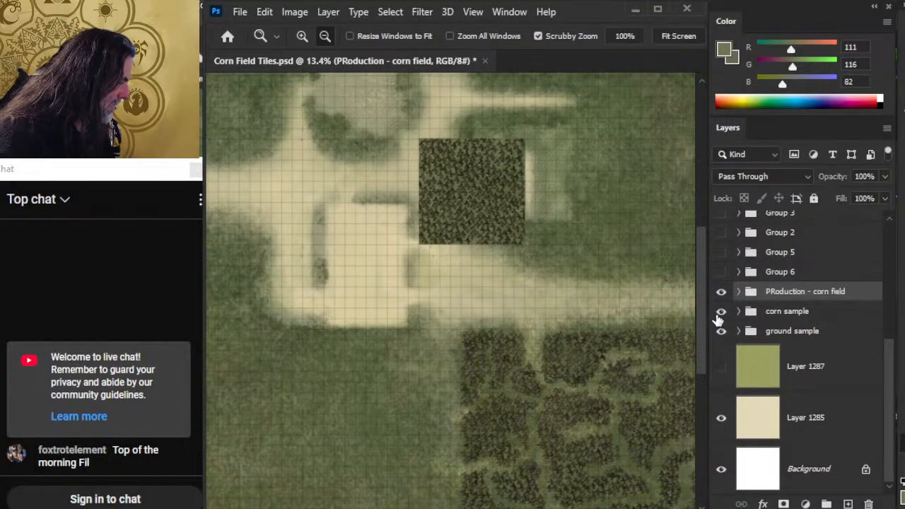
{"action": "left_click", "coordinate": [721, 312]}
{"action": "left_click", "coordinate": [722, 331]}
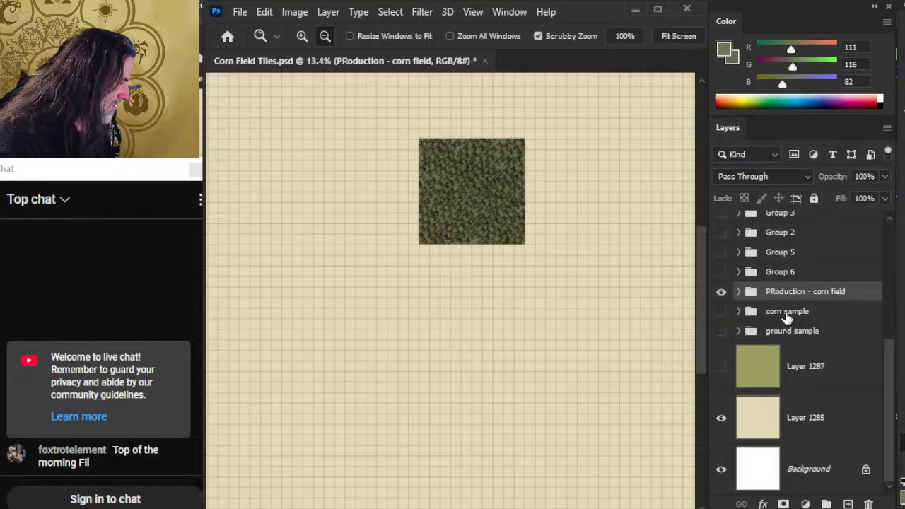
{"action": "left_click", "coordinate": [722, 368]}
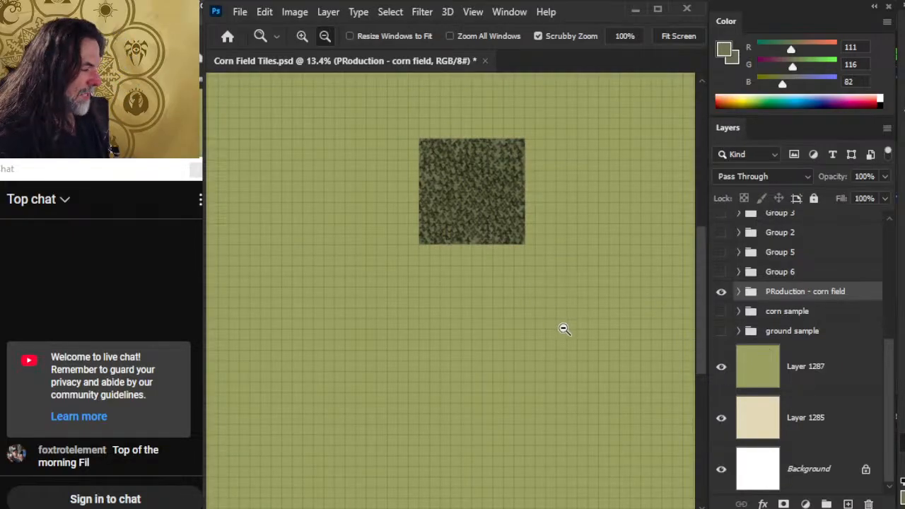
{"action": "left_click_drag", "start_coordinate": [564, 329], "coordinate": [524, 329]}
{"action": "left_click_drag", "start_coordinate": [325, 204], "coordinate": [416, 235]}
{"action": "left_click_drag", "start_coordinate": [607, 311], "coordinate": [380, 323]}
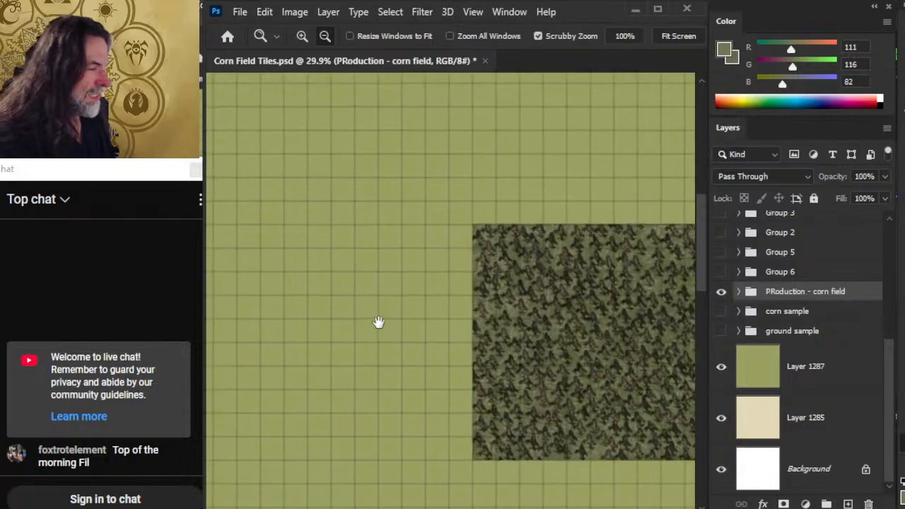
{"action": "left_click_drag", "start_coordinate": [496, 240], "coordinate": [467, 259]}
{"action": "left_click_drag", "start_coordinate": [457, 224], "coordinate": [487, 232]}
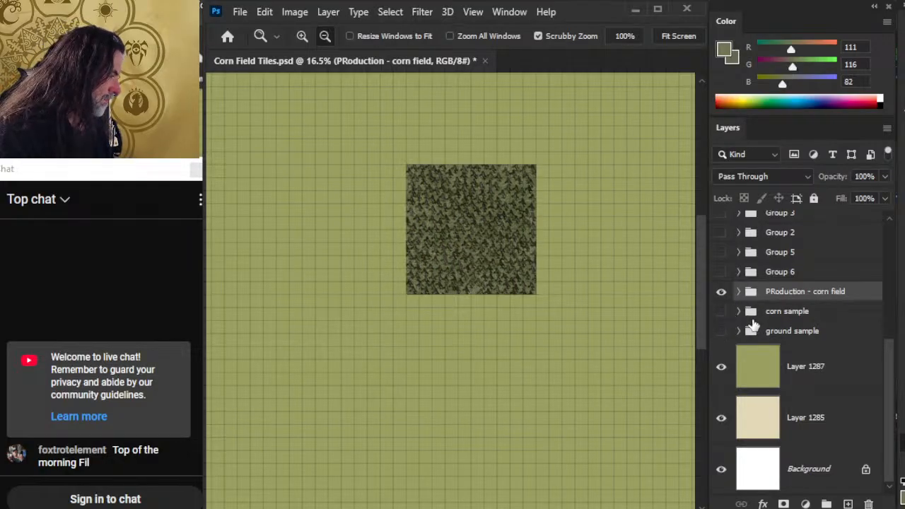
Step: Group the layers from corn sample down to Layer 1285 and name the group "sample"
{"action": "left_click", "coordinate": [791, 317]}
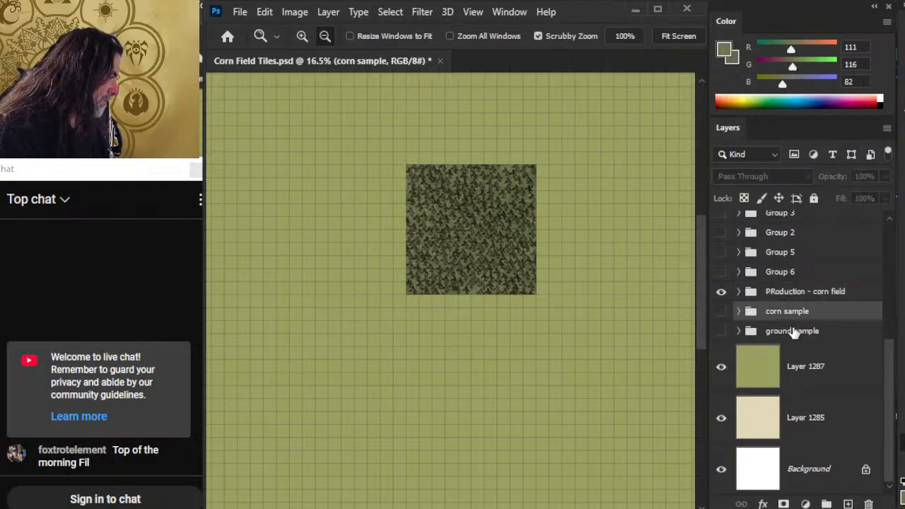
{"action": "left_click", "coordinate": [819, 430], "text": "shift"}
{"action": "key", "text": "ctrl+g"}
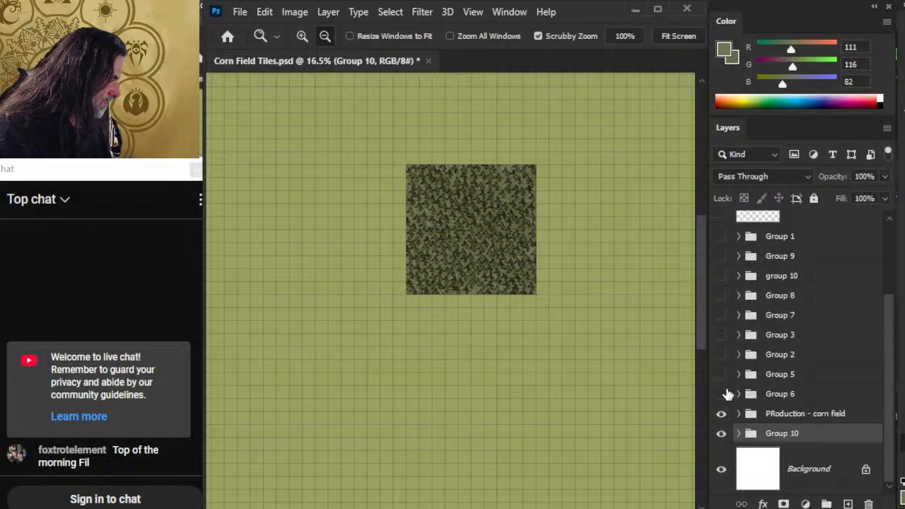
{"action": "double_click", "coordinate": [786, 433]}
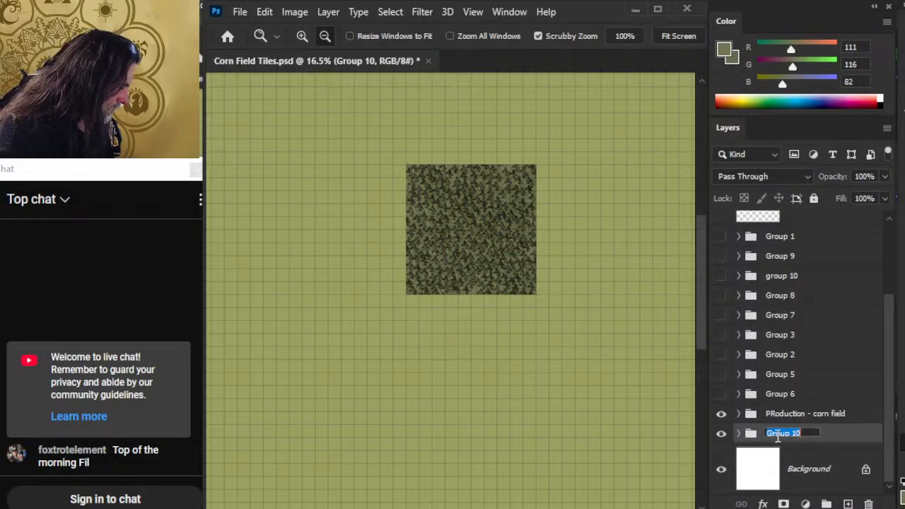
{"action": "type", "text": "sample"}
{"action": "key", "text": "Return"}
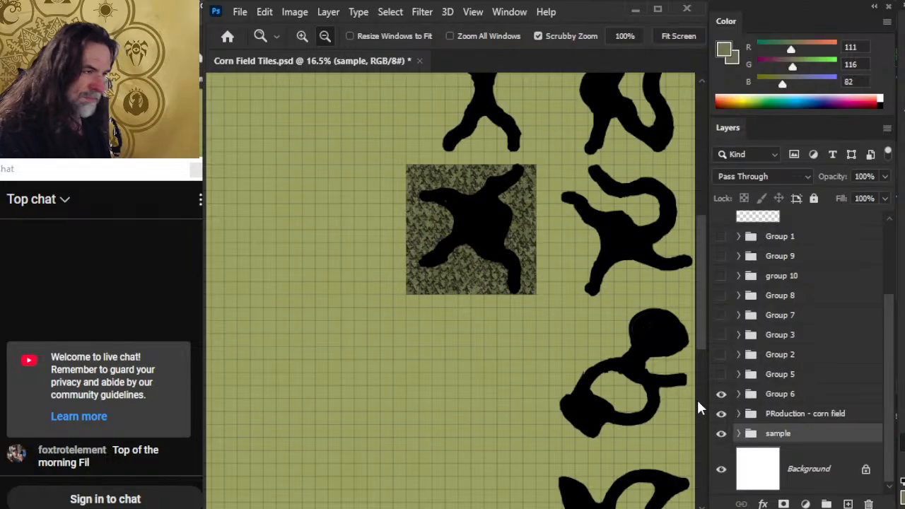
Step: Show Group 6's black path shapes over the corn field tile and expand the group
{"action": "left_click", "coordinate": [832, 422]}
{"action": "scroll", "coordinate": [519, 319], "scroll_direction": "up", "scroll_amount": 2}
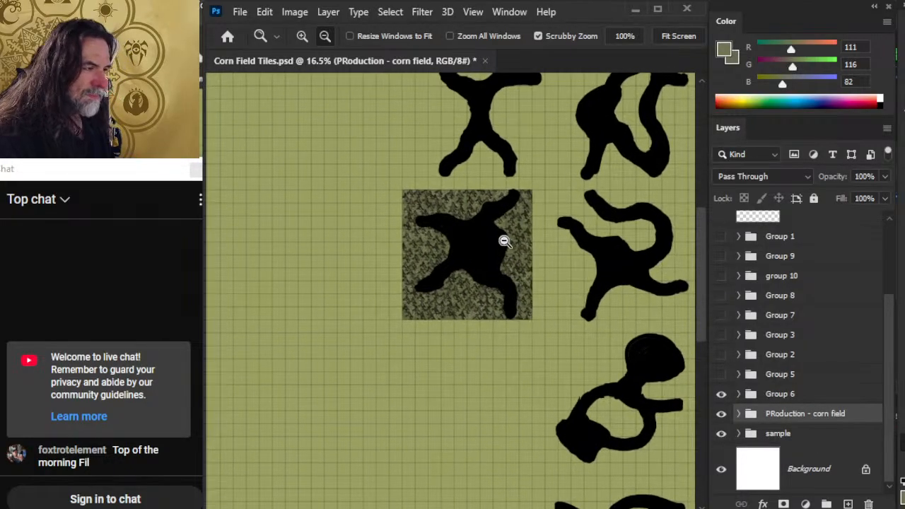
{"action": "left_click_drag", "start_coordinate": [547, 258], "coordinate": [550, 282]}
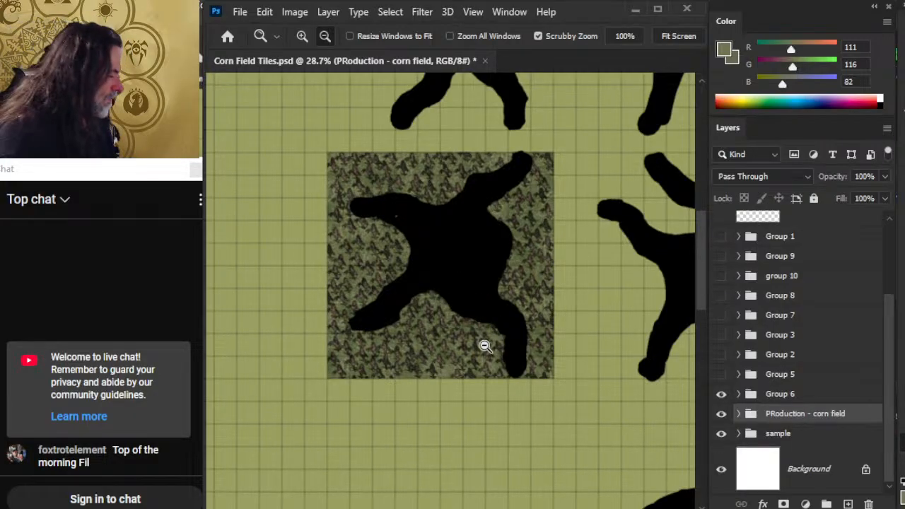
{"action": "left_click", "coordinate": [721, 394]}
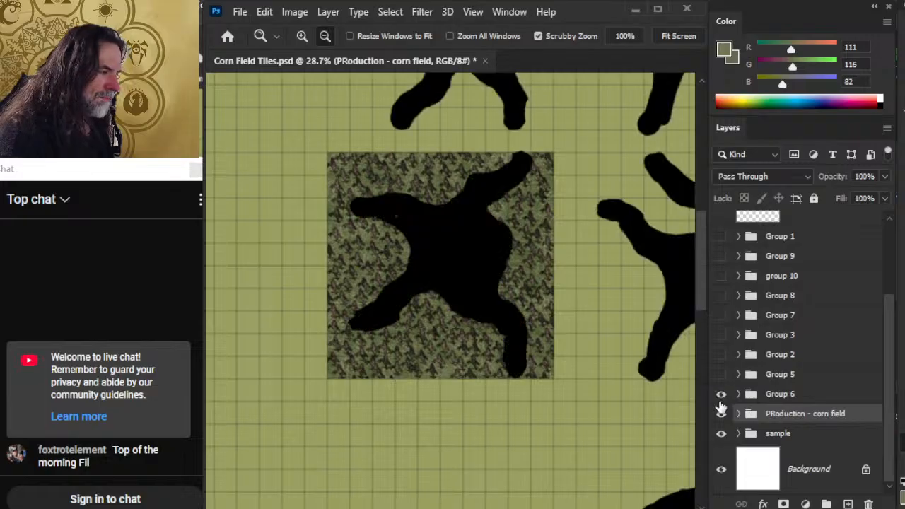
{"action": "left_click", "coordinate": [749, 398]}
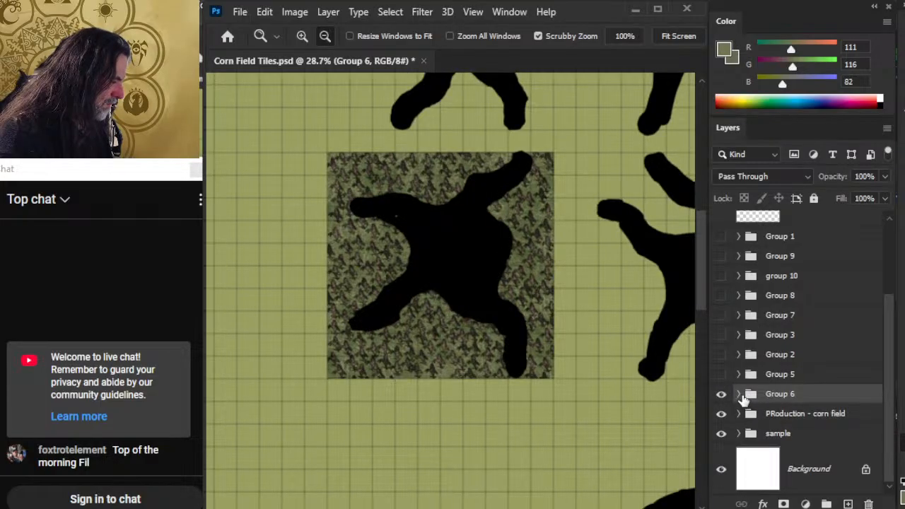
{"action": "left_click", "coordinate": [740, 394]}
{"action": "left_click_drag", "start_coordinate": [891, 376], "coordinate": [884, 405]}
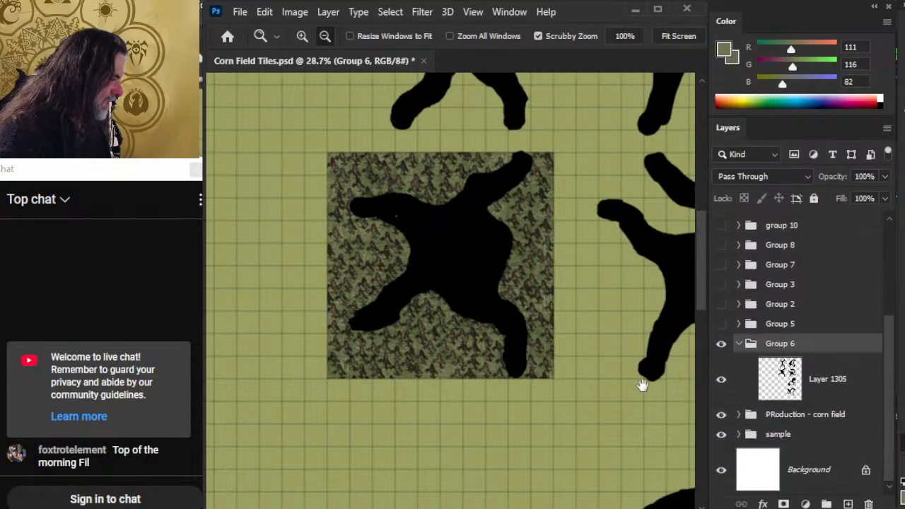
{"action": "left_click_drag", "start_coordinate": [631, 367], "coordinate": [449, 432]}
{"action": "left_click_drag", "start_coordinate": [549, 395], "coordinate": [456, 379]}
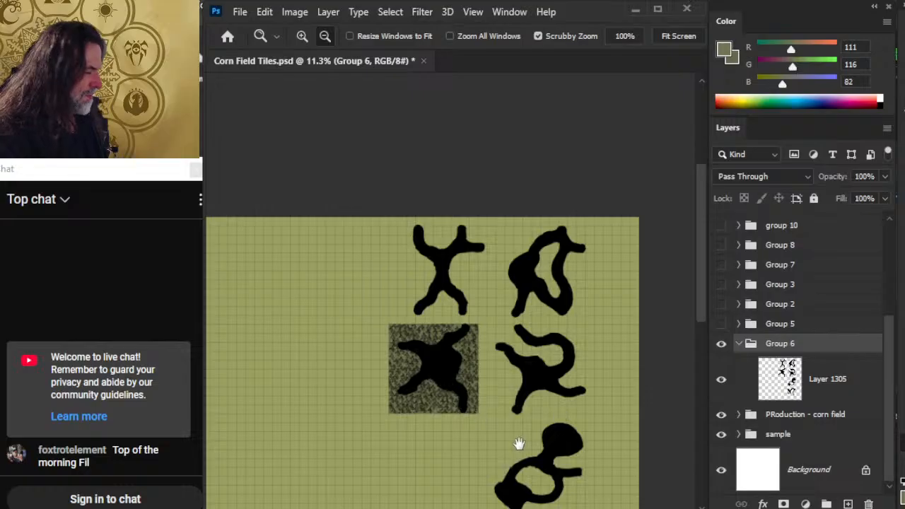
{"action": "left_click_drag", "start_coordinate": [508, 433], "coordinate": [527, 271]}
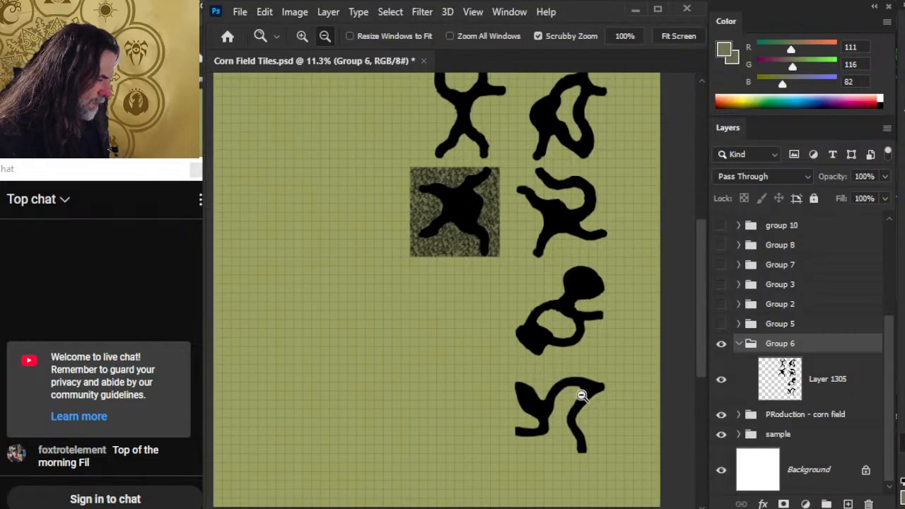
Step: Cut the two lowest black path shapes out of Layer 1305 and paste each onto its own layer
{"action": "left_click", "coordinate": [828, 382]}
{"action": "key", "text": "l"}
{"action": "mouse_move", "coordinate": [594, 363]}
{"action": "left_mouse_down"}
{"action": "mouse_move", "coordinate": [477, 406]}
{"action": "mouse_move", "coordinate": [613, 378]}
{"action": "left_mouse_up"}
{"action": "key", "text": "ctrl+x"}
{"action": "key", "text": "ctrl+v"}
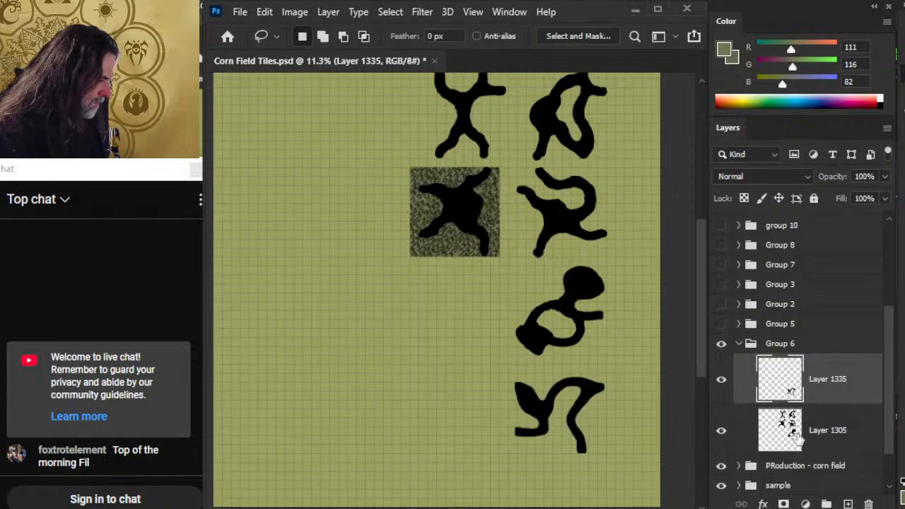
{"action": "left_click", "coordinate": [795, 432]}
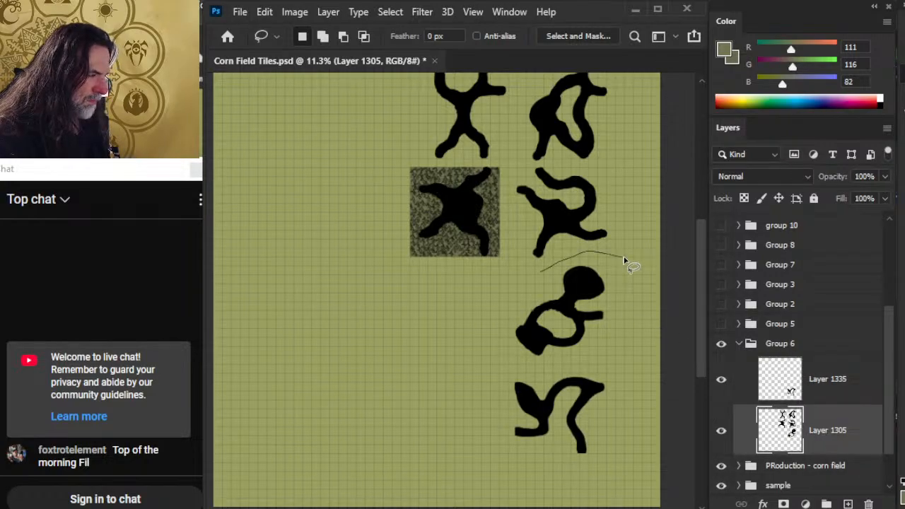
{"action": "left_click_drag", "start_coordinate": [624, 260], "coordinate": [632, 263]}
{"action": "key", "text": "ctrl+x"}
{"action": "key", "text": "ctrl+v"}
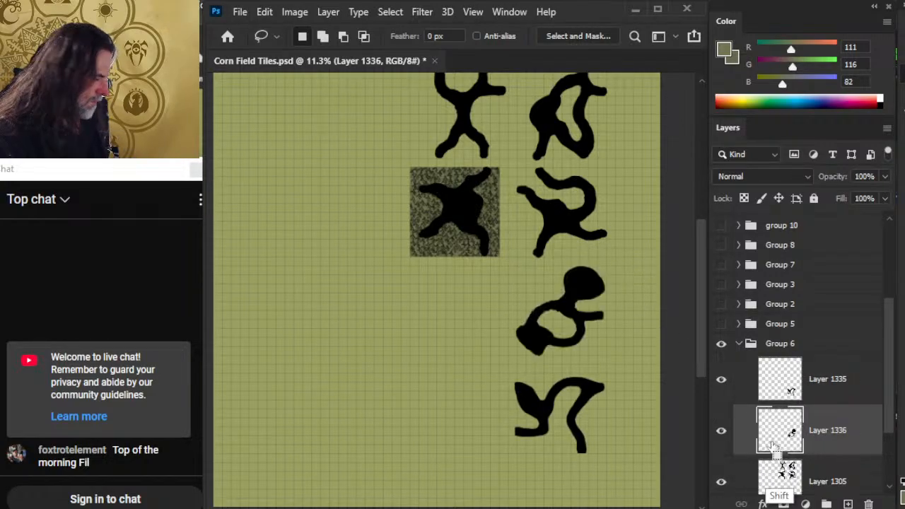
Step: Move Layer 1305 to the top of Group 6, above the two separated shape layers
{"action": "left_click", "coordinate": [829, 488]}
{"action": "scroll", "coordinate": [889, 414], "scroll_direction": "down", "scroll_amount": 3}
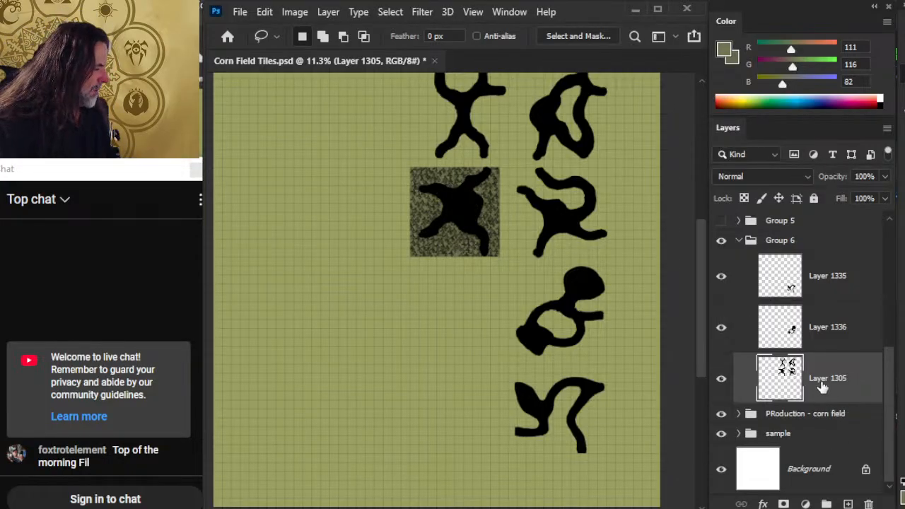
{"action": "left_click_drag", "start_coordinate": [822, 385], "coordinate": [822, 282]}
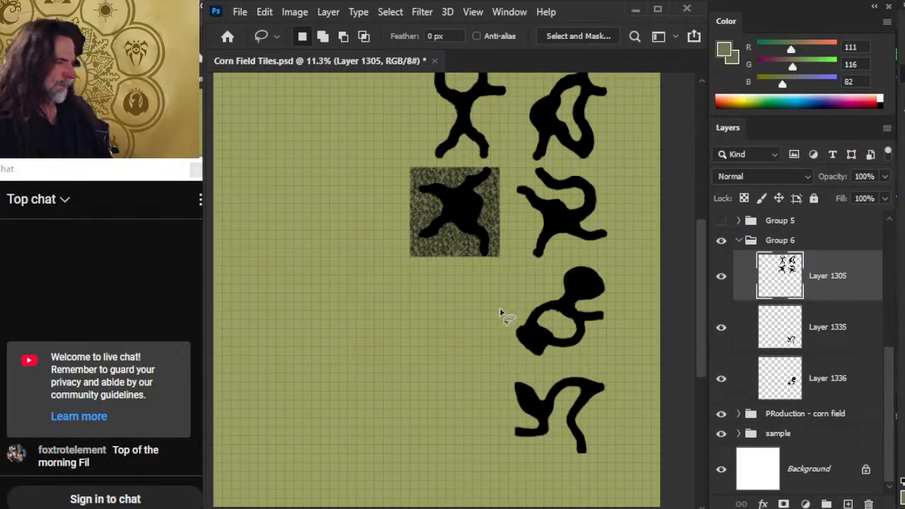
Step: Lasso the three shapes surrounding the second-row right-hand shape on Layer 1305 and cut them to a new layer
{"action": "left_click_drag", "start_coordinate": [507, 272], "coordinate": [497, 353]}
{"action": "mouse_move", "coordinate": [434, 135]}
{"action": "left_mouse_down"}
{"action": "mouse_move", "coordinate": [368, 179]}
{"action": "mouse_move", "coordinate": [384, 362]}
{"action": "mouse_move", "coordinate": [445, 362]}
{"action": "left_mouse_up"}
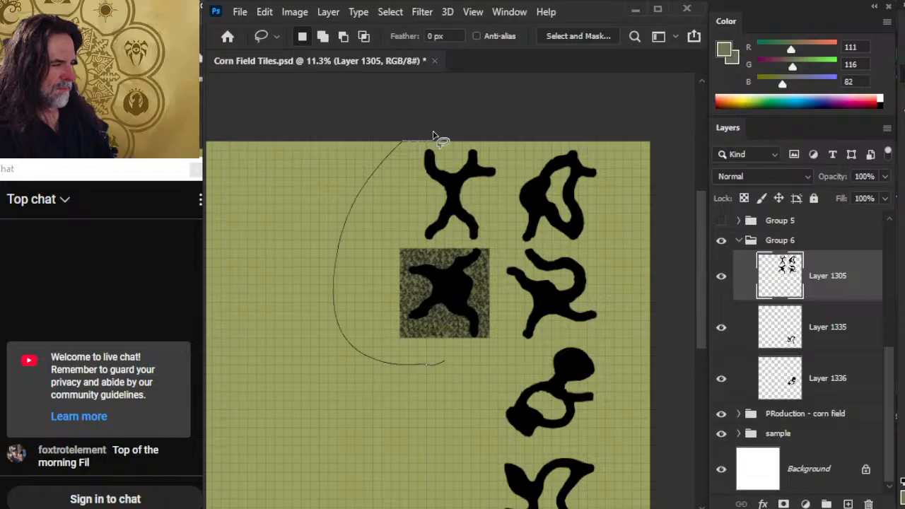
{"action": "left_click_drag", "start_coordinate": [491, 338], "coordinate": [442, 353]}
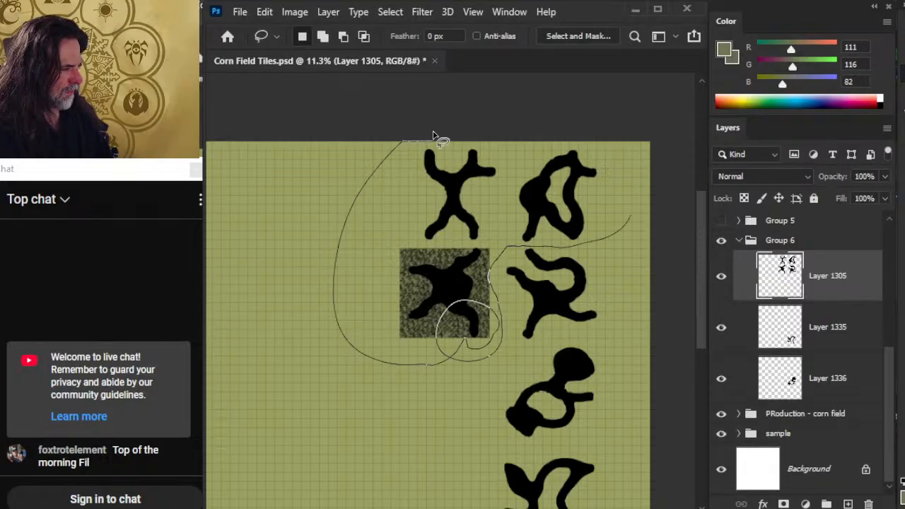
{"action": "left_click_drag", "start_coordinate": [433, 134], "coordinate": [446, 133]}
{"action": "key", "text": "ctrl+shift+j"}
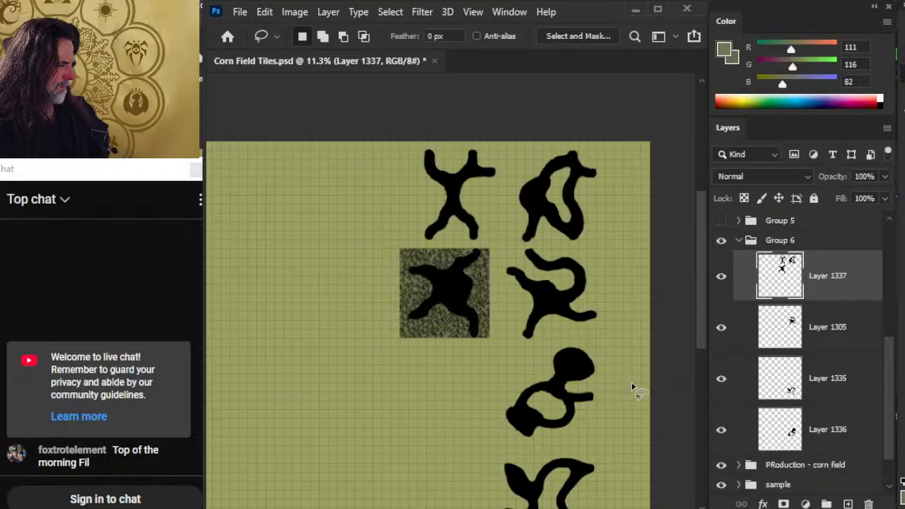
Step: Split the remaining three shapes so the first-row right, second-row left and first-row left shapes each have their own layer
{"action": "mouse_move", "coordinate": [446, 135]}
{"action": "left_mouse_down"}
{"action": "mouse_move", "coordinate": [333, 282]}
{"action": "mouse_move", "coordinate": [501, 371]}
{"action": "left_mouse_up"}
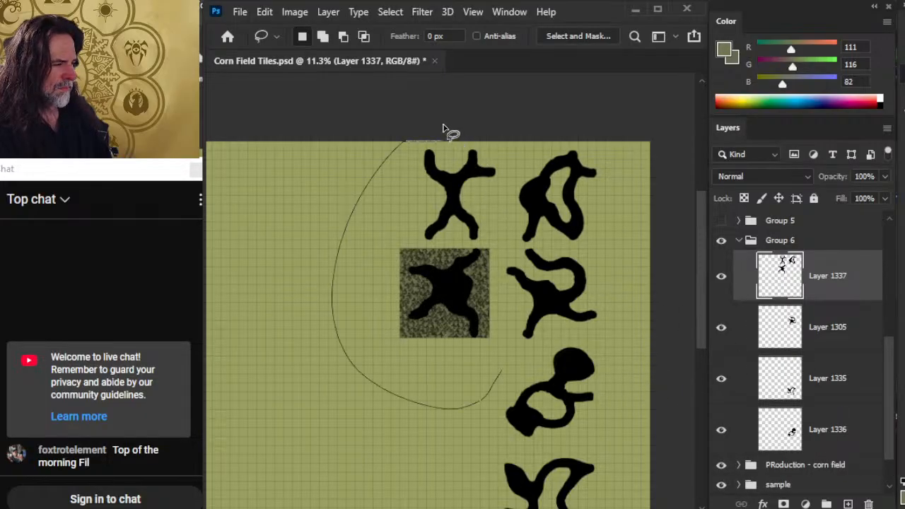
{"action": "mouse_move", "coordinate": [444, 129]}
{"action": "left_mouse_down"}
{"action": "mouse_move", "coordinate": [380, 180]}
{"action": "mouse_move", "coordinate": [403, 263]}
{"action": "mouse_move", "coordinate": [434, 261]}
{"action": "mouse_move", "coordinate": [448, 247]}
{"action": "mouse_move", "coordinate": [465, 125]}
{"action": "mouse_move", "coordinate": [395, 209]}
{"action": "left_mouse_up"}
{"action": "key", "text": "ctrl+shift+j"}
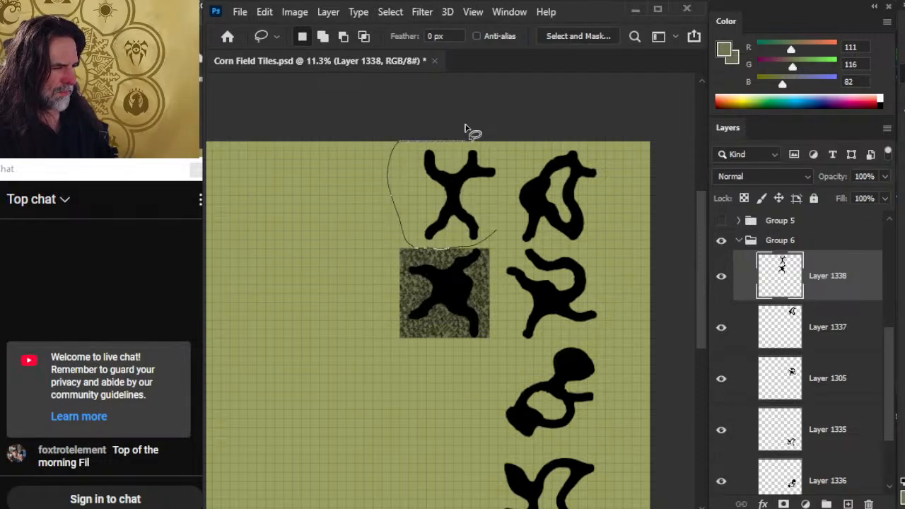
{"action": "left_click_drag", "start_coordinate": [465, 129], "coordinate": [463, 131]}
{"action": "key", "text": "ctrl+shift+j"}
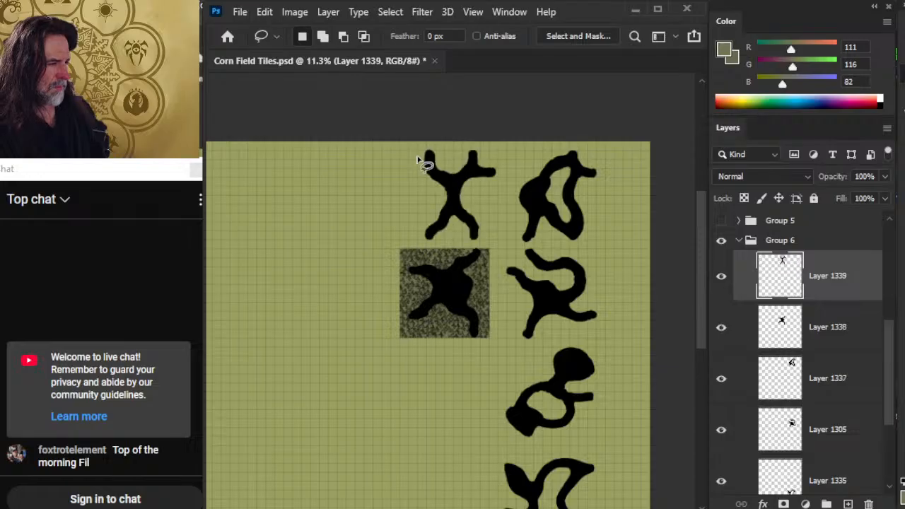
Step: Toggle Layer 1339's visibility to check which path shape it contains
{"action": "left_click", "coordinate": [724, 283]}
{"action": "key", "text": "alt+space"}
{"action": "left_click_drag", "start_coordinate": [458, 254], "coordinate": [548, 275]}
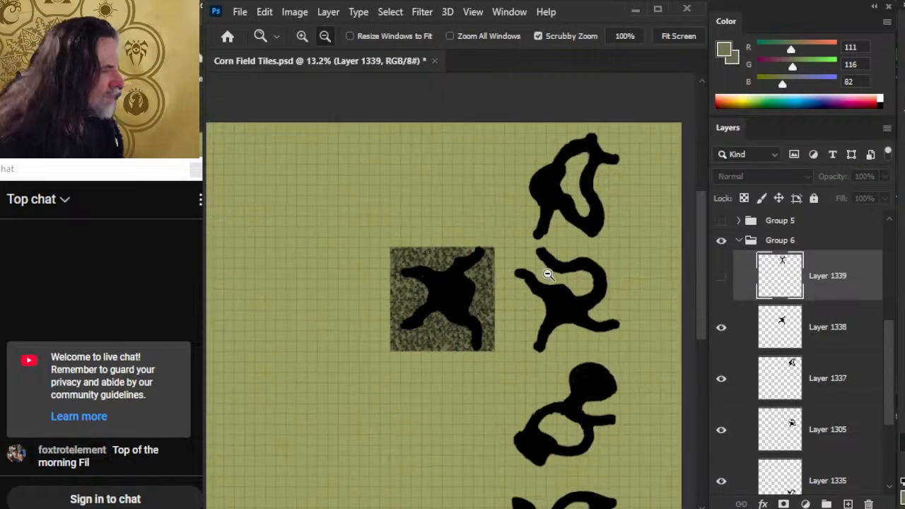
{"action": "left_click", "coordinate": [721, 277]}
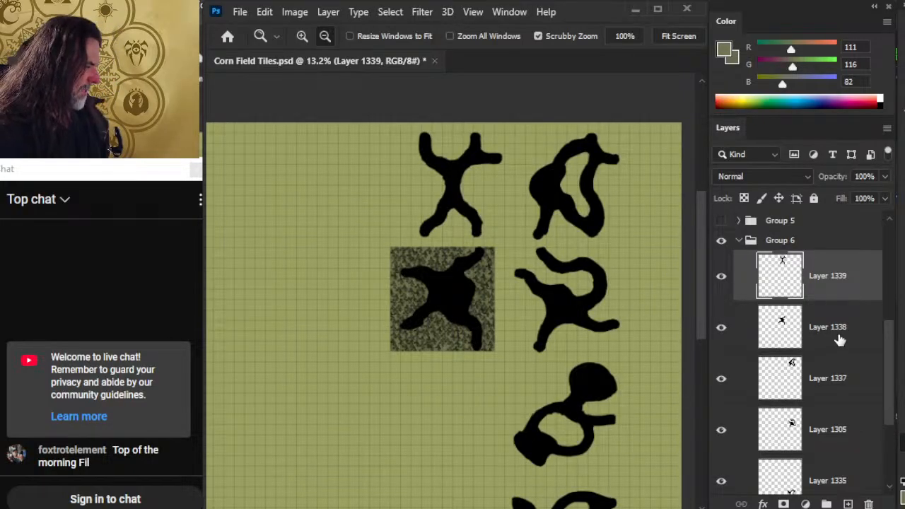
Step: Put Layers 1339, 1338 and 1337 each into a separate collapsed group inside Group 6
{"action": "key", "text": "ctrl+g"}
{"action": "left_click", "coordinate": [762, 260]}
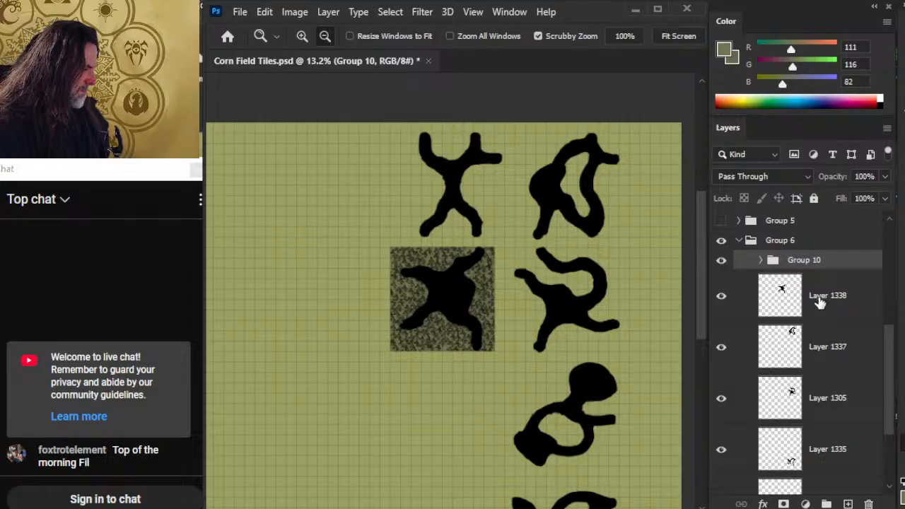
{"action": "left_click", "coordinate": [819, 302]}
{"action": "key", "text": "ctrl+g"}
{"action": "left_click", "coordinate": [762, 280]}
{"action": "left_click", "coordinate": [767, 322]}
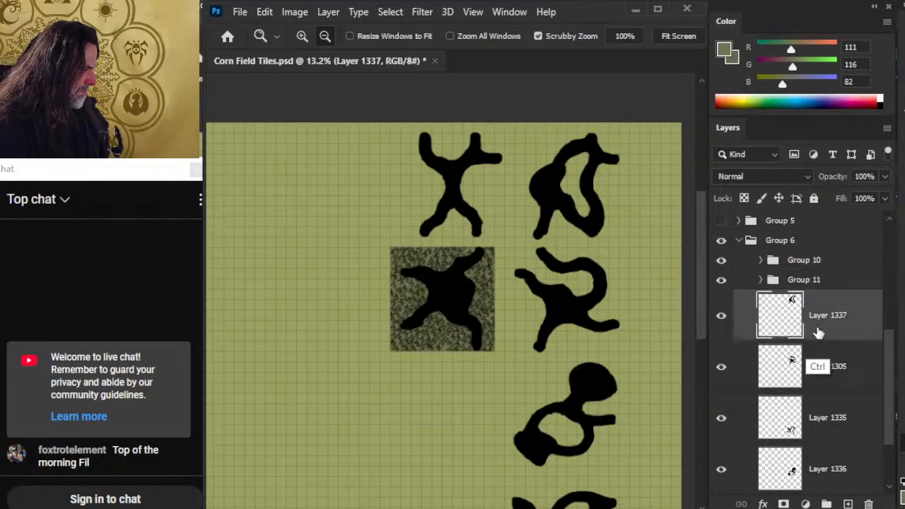
{"action": "key", "text": "ctrl+g"}
{"action": "left_click", "coordinate": [761, 300]}
Step: Put Layers 1305, 1335 and 1336 each into a separate collapsed group inside Group 6
{"action": "left_click", "coordinate": [827, 335]}
{"action": "key", "text": "ctrl+g"}
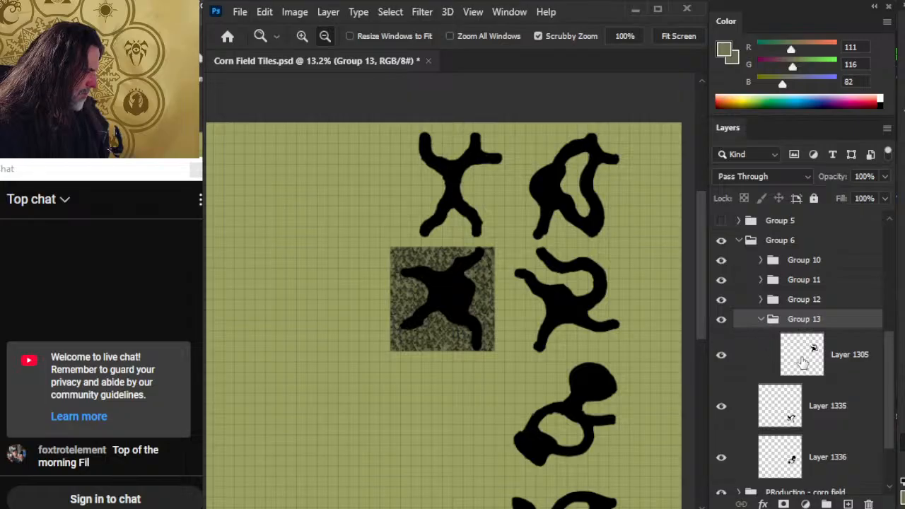
{"action": "left_click", "coordinate": [762, 322]}
{"action": "left_click", "coordinate": [821, 354]}
{"action": "key", "text": "ctrl+g"}
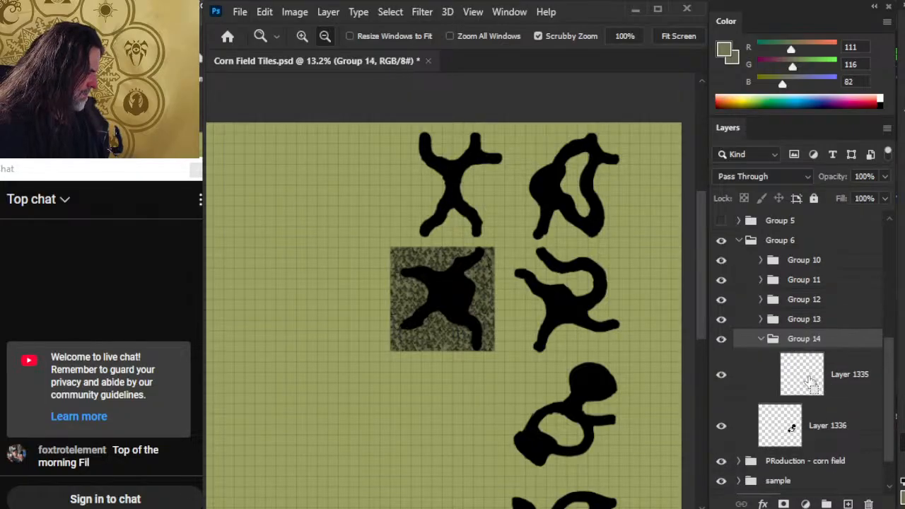
{"action": "left_click", "coordinate": [764, 340]}
{"action": "left_click", "coordinate": [828, 379]}
{"action": "key", "text": "ctrl+g"}
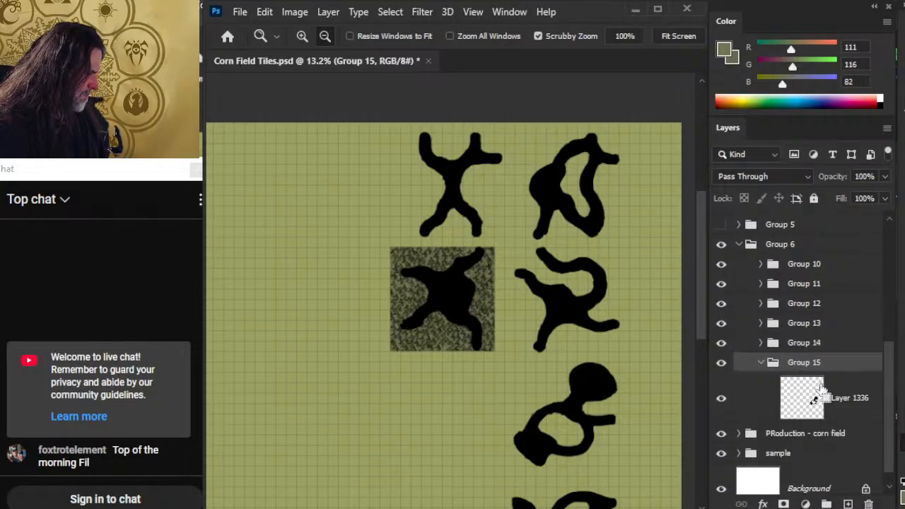
{"action": "key", "text": "ctrl+f"}
{"action": "left_click", "coordinate": [760, 364]}
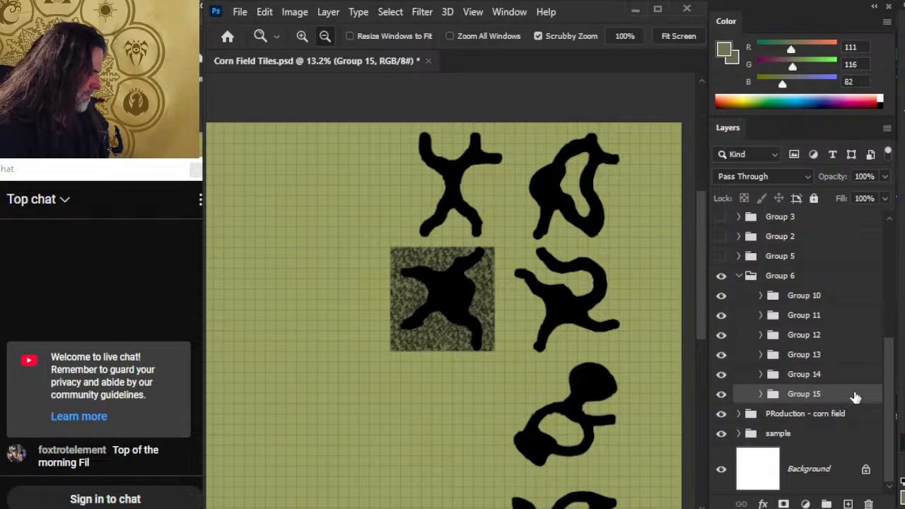
Step: Collapse and hide Group 6, and show and expand Group 5
{"action": "left_click", "coordinate": [722, 277]}
{"action": "left_click", "coordinate": [722, 276]}
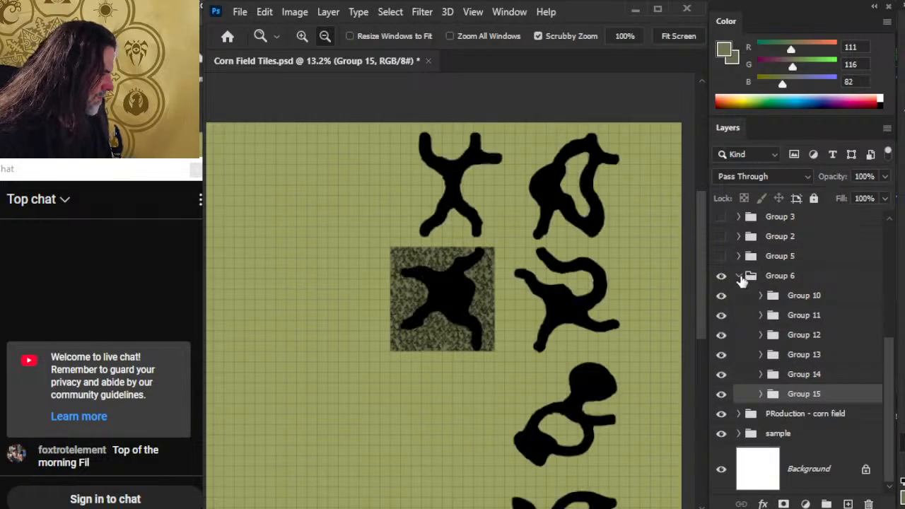
{"action": "left_click", "coordinate": [739, 275]}
{"action": "left_click", "coordinate": [722, 395]}
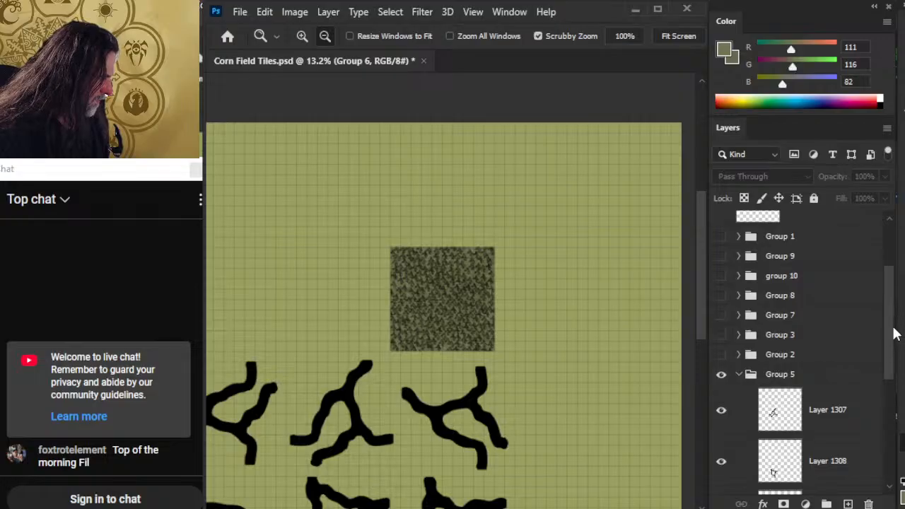
Step: Lasso the upper of Layer 1301's two path shapes in Group 5 and cut it to its own layer
{"action": "left_click_drag", "start_coordinate": [890, 334], "coordinate": [883, 428]}
{"action": "left_click", "coordinate": [847, 384]}
{"action": "left_click_drag", "start_coordinate": [405, 397], "coordinate": [604, 308]}
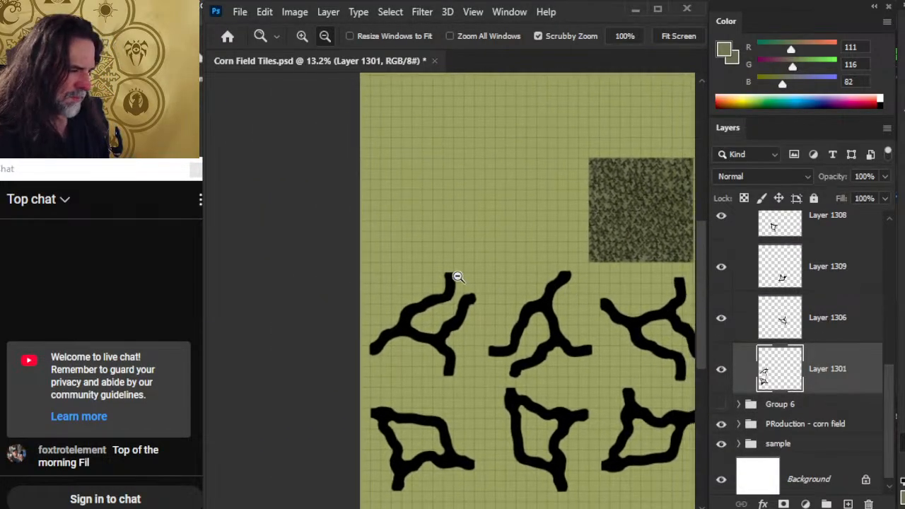
{"action": "key", "text": "l"}
{"action": "left_click_drag", "start_coordinate": [361, 324], "coordinate": [392, 238]}
{"action": "left_click_drag", "start_coordinate": [428, 390], "coordinate": [361, 297]}
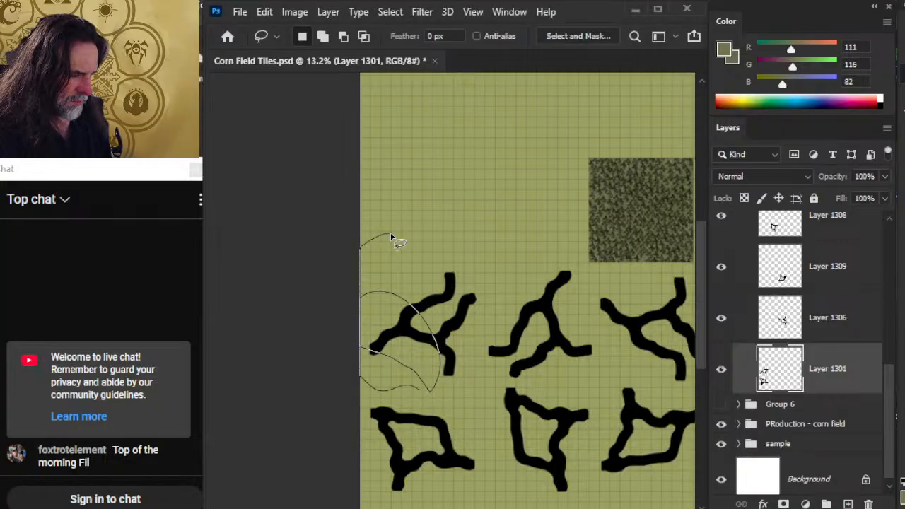
{"action": "left_click_drag", "start_coordinate": [391, 238], "coordinate": [488, 264]}
{"action": "key", "text": "ctrl+shift+j"}
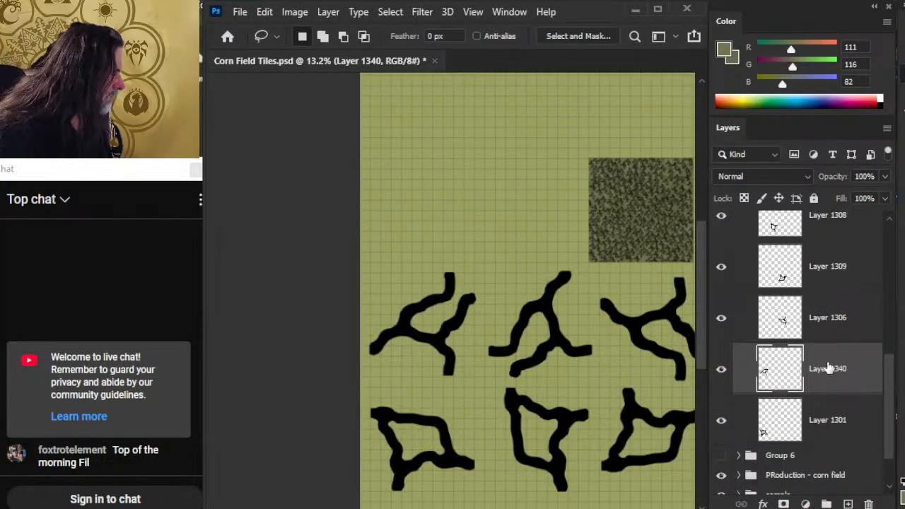
Step: Move Layer 1340 directly above Layer 1309 and Layer 1306 directly above Layer 1340, toggling layer visibility to identify the shapes
{"action": "left_click_drag", "start_coordinate": [829, 369], "coordinate": [822, 244]}
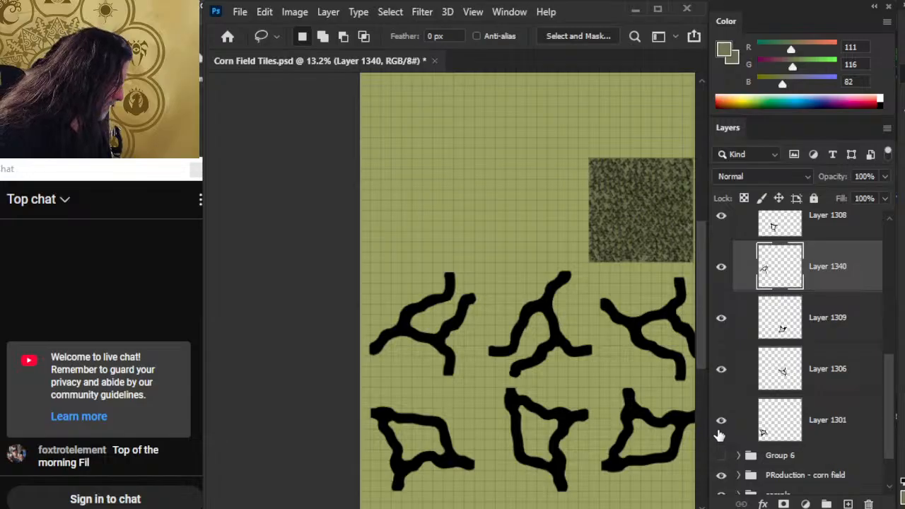
{"action": "left_click", "coordinate": [721, 318]}
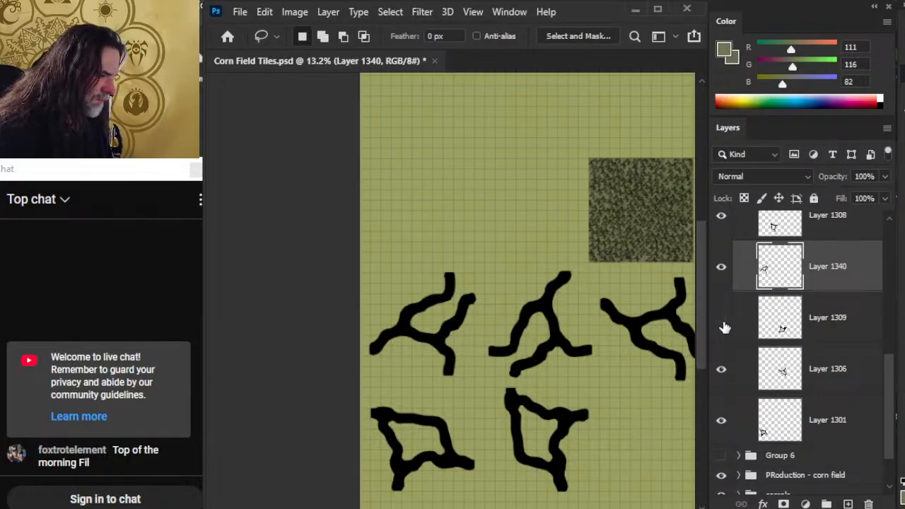
{"action": "left_click", "coordinate": [722, 317]}
{"action": "left_click", "coordinate": [721, 369]}
{"action": "left_click", "coordinate": [722, 369]}
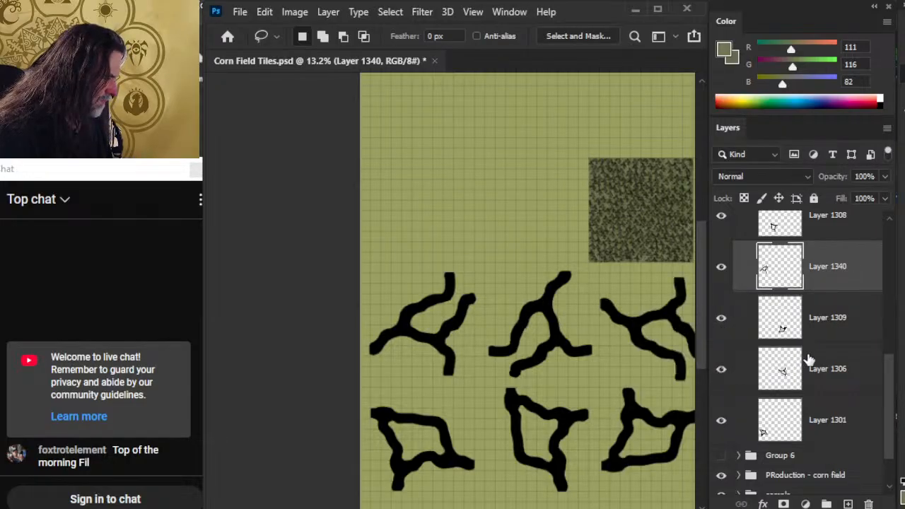
{"action": "left_click_drag", "start_coordinate": [813, 370], "coordinate": [804, 248]}
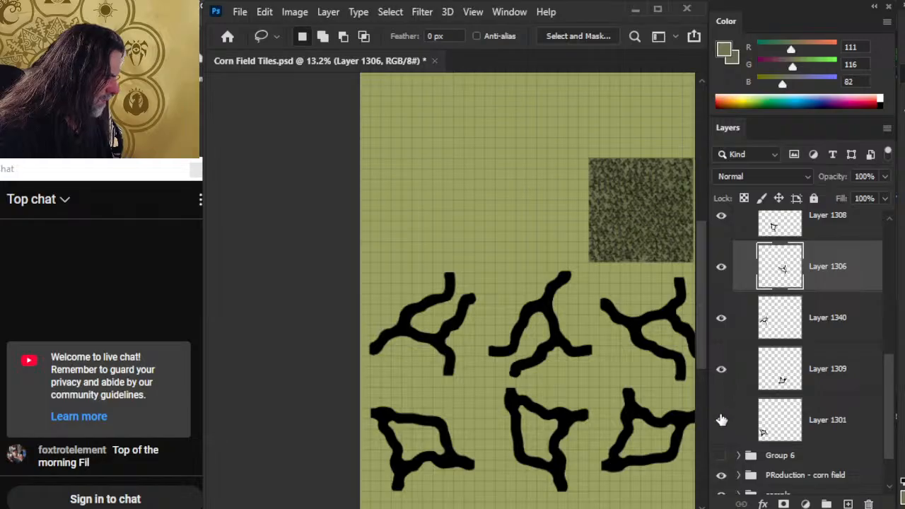
Step: Identify the shapes on Layers 1301, 1309 and 1340 by toggling visibility, and move Layer 1308 directly below Layer 1306
{"action": "left_click", "coordinate": [721, 421]}
{"action": "left_click", "coordinate": [722, 420]}
{"action": "left_click", "coordinate": [722, 420]}
{"action": "left_click", "coordinate": [722, 368]}
{"action": "left_click", "coordinate": [722, 368]}
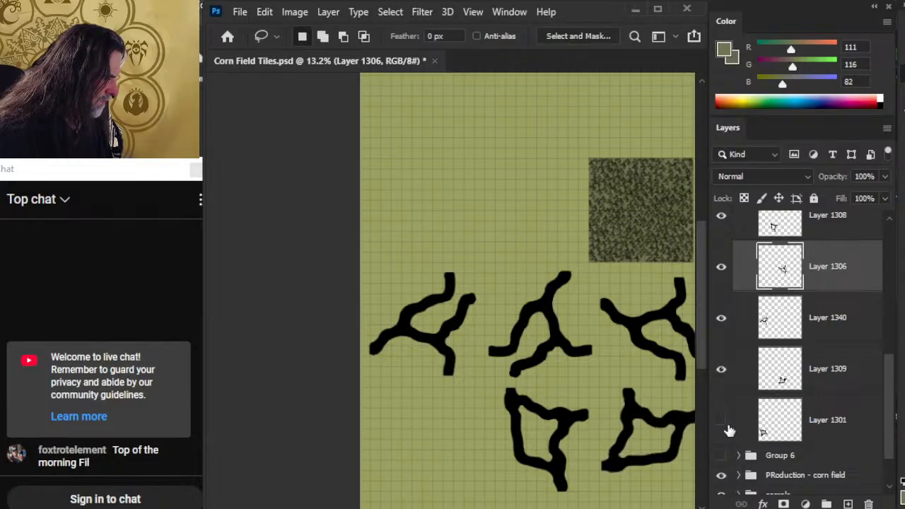
{"action": "left_click", "coordinate": [722, 420]}
{"action": "left_click", "coordinate": [722, 317]}
{"action": "left_click", "coordinate": [722, 317]}
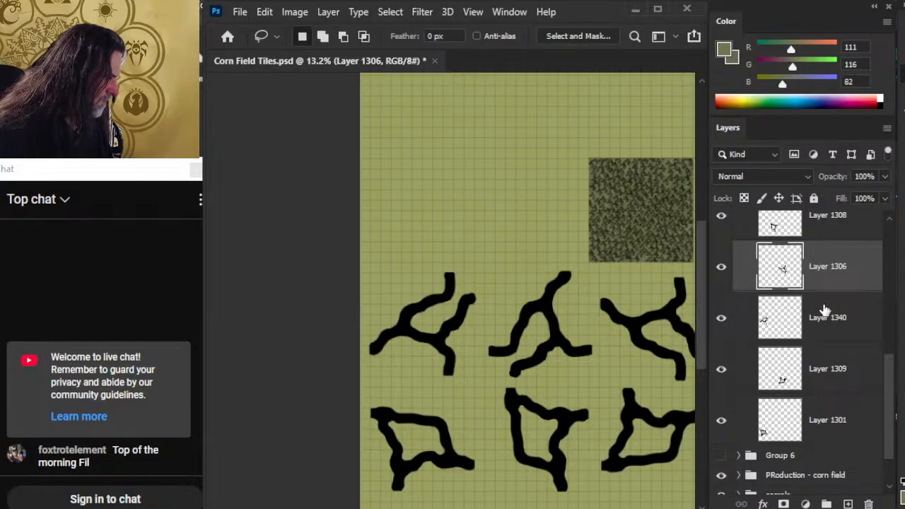
{"action": "left_click_drag", "start_coordinate": [833, 229], "coordinate": [817, 314]}
Step: Toggle Layers 1308 and 1340 to identify their shapes, and move Layer 1340 directly above Layer 1308
{"action": "left_click", "coordinate": [718, 280]}
{"action": "left_click", "coordinate": [720, 274]}
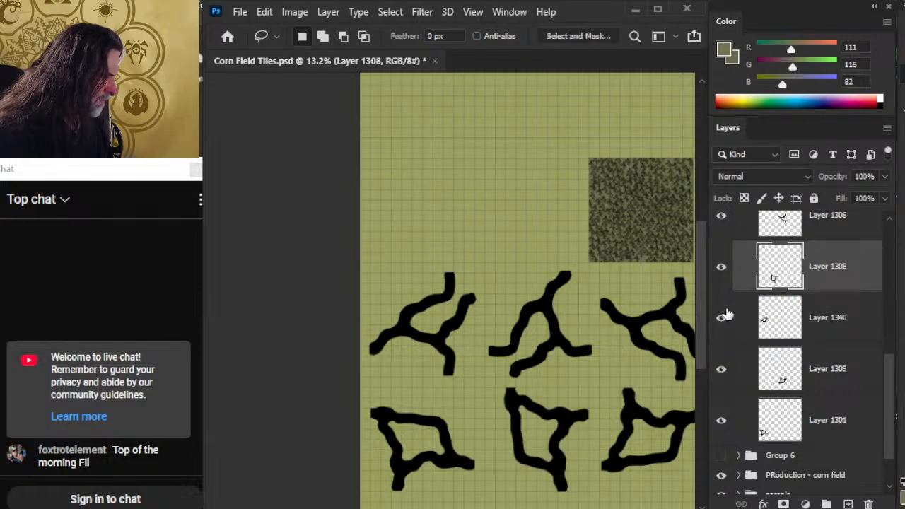
{"action": "left_click", "coordinate": [722, 320]}
{"action": "left_click", "coordinate": [722, 322]}
{"action": "left_click_drag", "start_coordinate": [839, 320], "coordinate": [812, 259]}
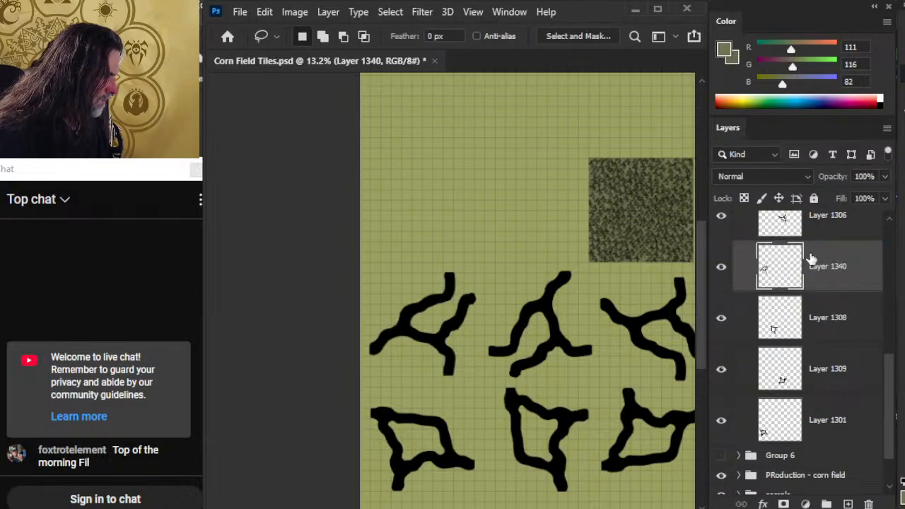
Step: Hide Layers 1301, 1309 and 1308 in turn, move Layer 1308 directly below Layer 1309, and show all three again
{"action": "left_click", "coordinate": [723, 422]}
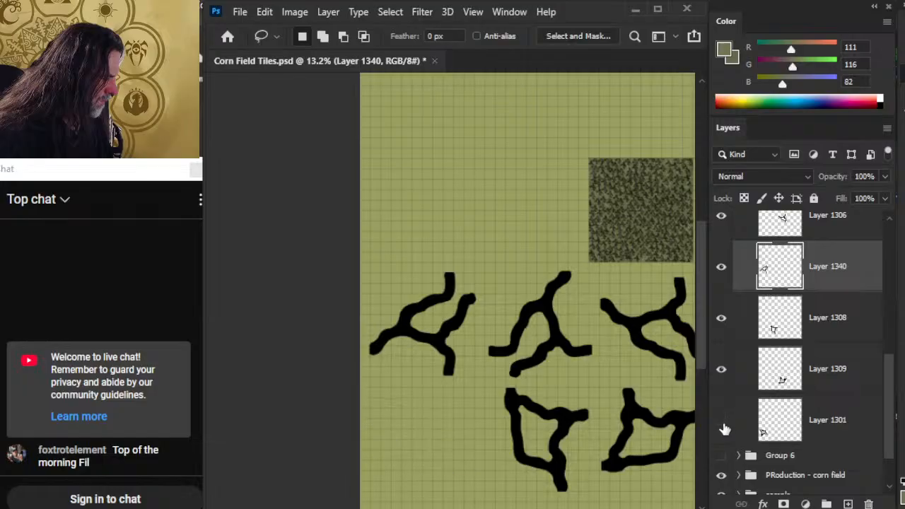
{"action": "left_click", "coordinate": [721, 371]}
{"action": "left_click", "coordinate": [721, 320]}
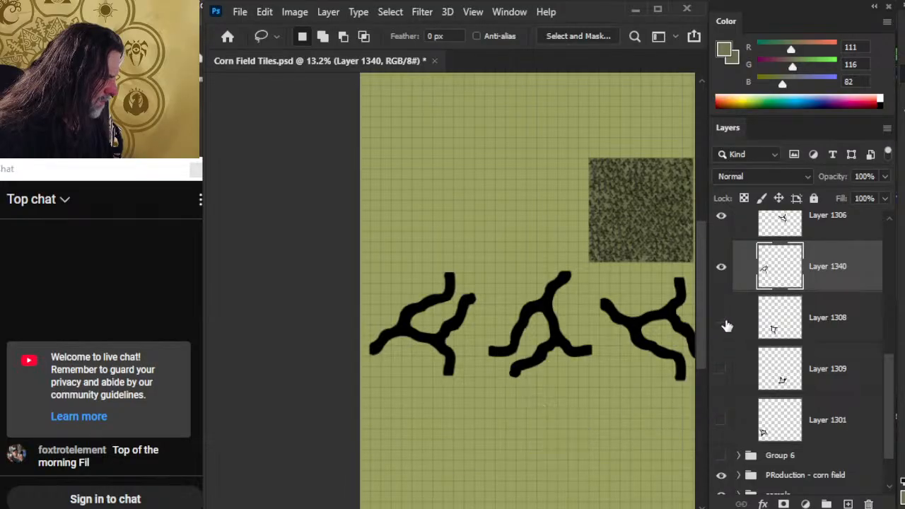
{"action": "left_click_drag", "start_coordinate": [832, 327], "coordinate": [824, 395]}
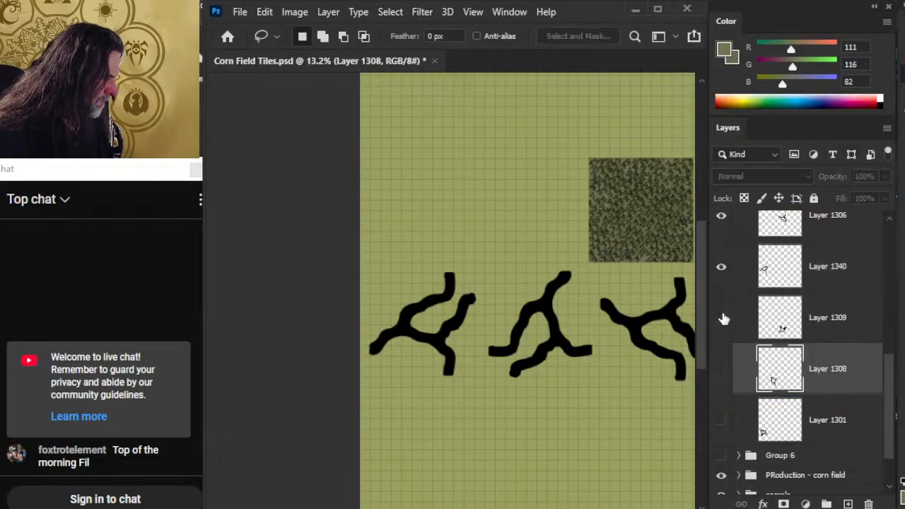
{"action": "left_click", "coordinate": [721, 318]}
{"action": "left_click", "coordinate": [721, 368]}
{"action": "left_click", "coordinate": [722, 422]}
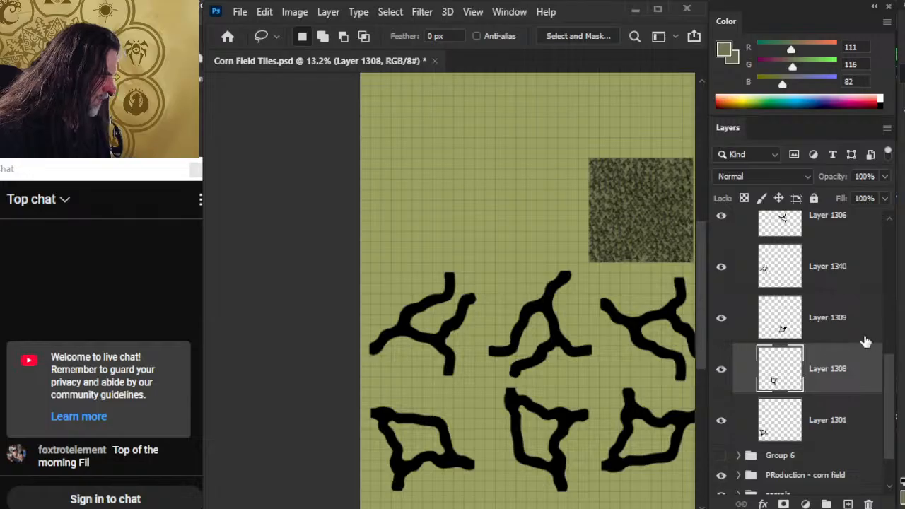
Step: Check which path shape Layers 1309, 1340, 1306 and 1307 each hold by toggling their visibility
{"action": "scroll", "coordinate": [888, 385], "scroll_direction": "up", "scroll_amount": 1}
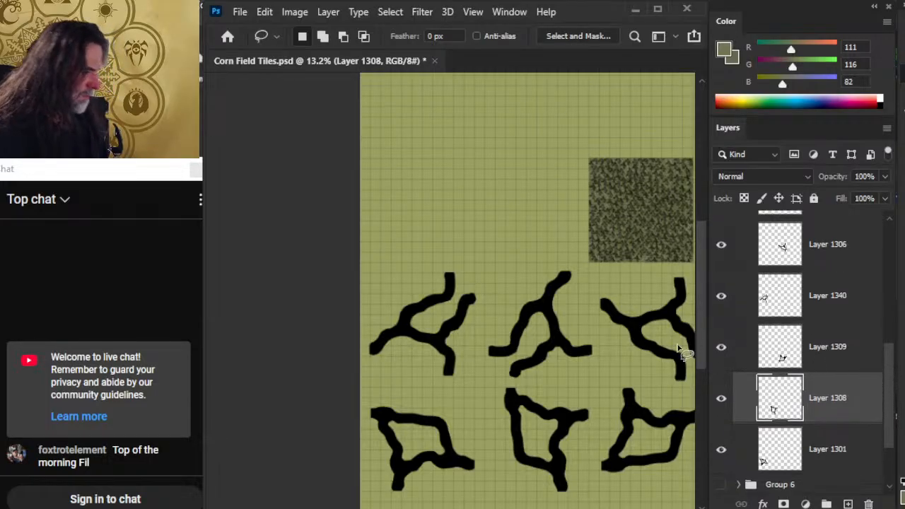
{"action": "left_click_drag", "start_coordinate": [572, 335], "coordinate": [446, 290]}
{"action": "scroll", "coordinate": [899, 378], "scroll_direction": "up", "scroll_amount": 1}
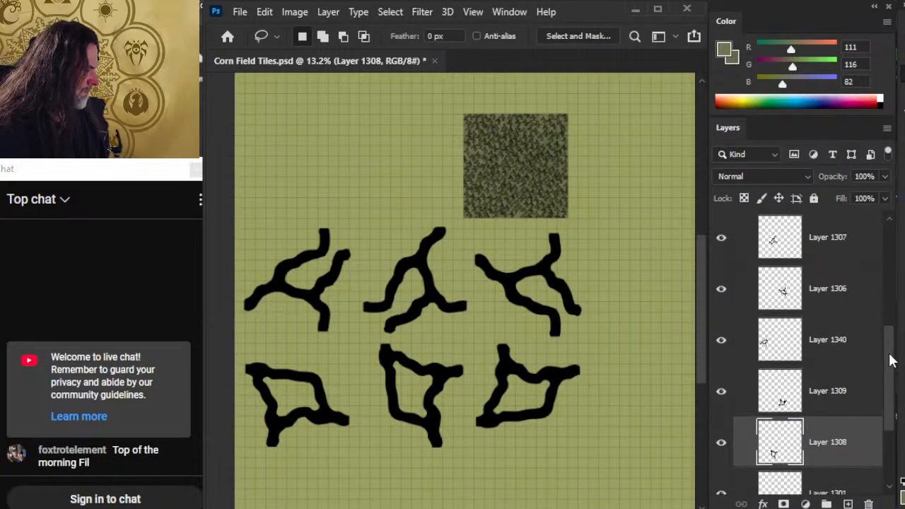
{"action": "left_click", "coordinate": [723, 391]}
{"action": "left_click", "coordinate": [723, 391]}
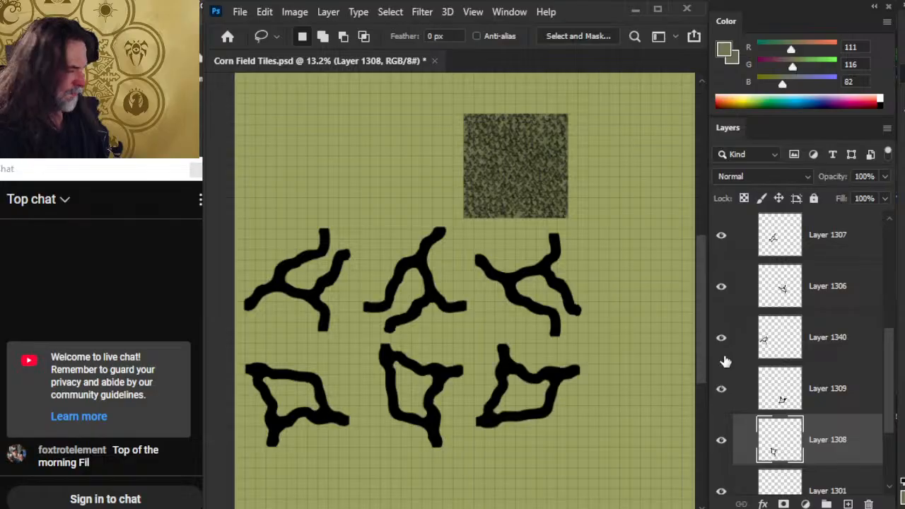
{"action": "left_click", "coordinate": [721, 338]}
{"action": "left_click", "coordinate": [722, 338]}
{"action": "left_click", "coordinate": [721, 287]}
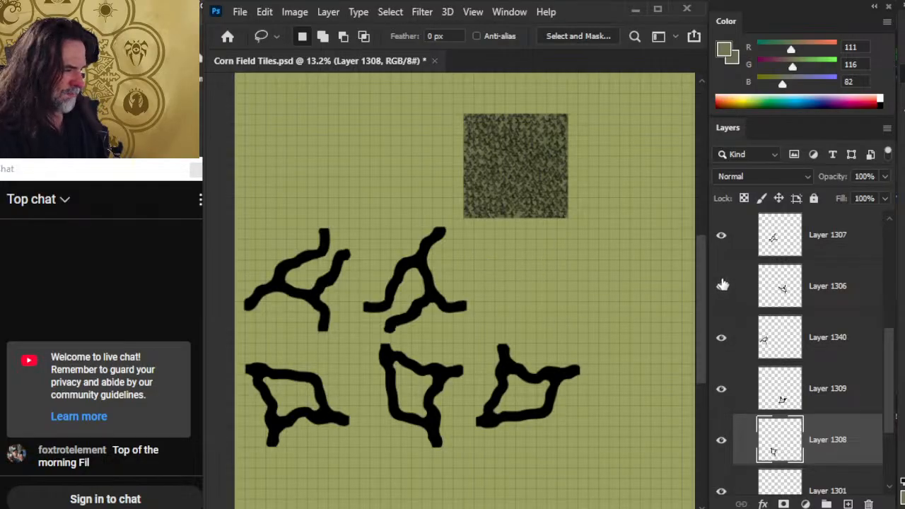
{"action": "left_click", "coordinate": [722, 286]}
{"action": "left_click", "coordinate": [728, 242]}
{"action": "left_click", "coordinate": [730, 243]}
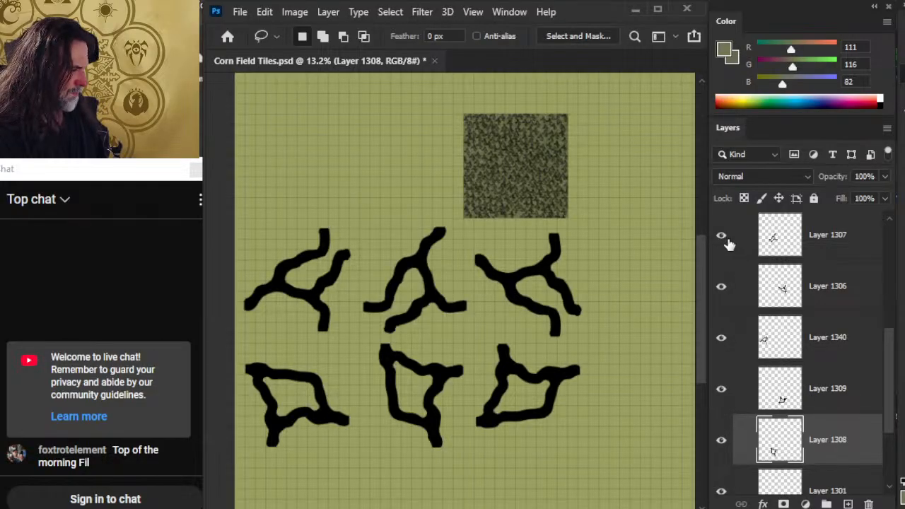
{"action": "left_click", "coordinate": [723, 391]}
{"action": "left_click", "coordinate": [723, 391]}
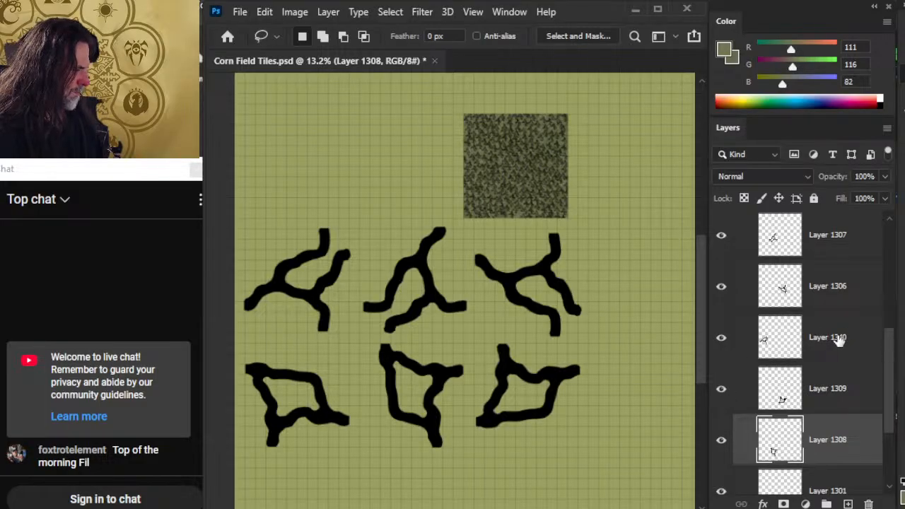
Step: Put Layers 1307 and 1306 each into a separate collapsed group inside Group 5
{"action": "scroll", "coordinate": [893, 348], "scroll_direction": "up", "scroll_amount": 2}
{"action": "left_click", "coordinate": [844, 289]}
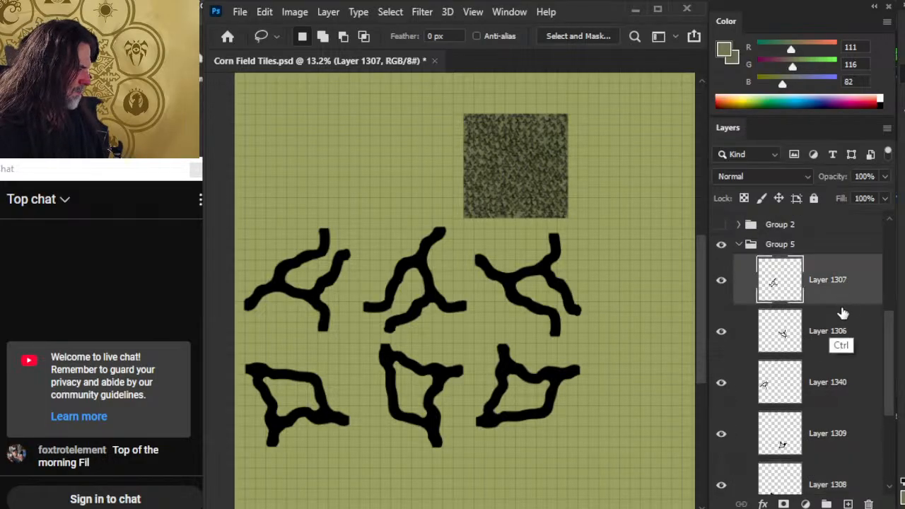
{"action": "key", "text": "ctrl+t"}
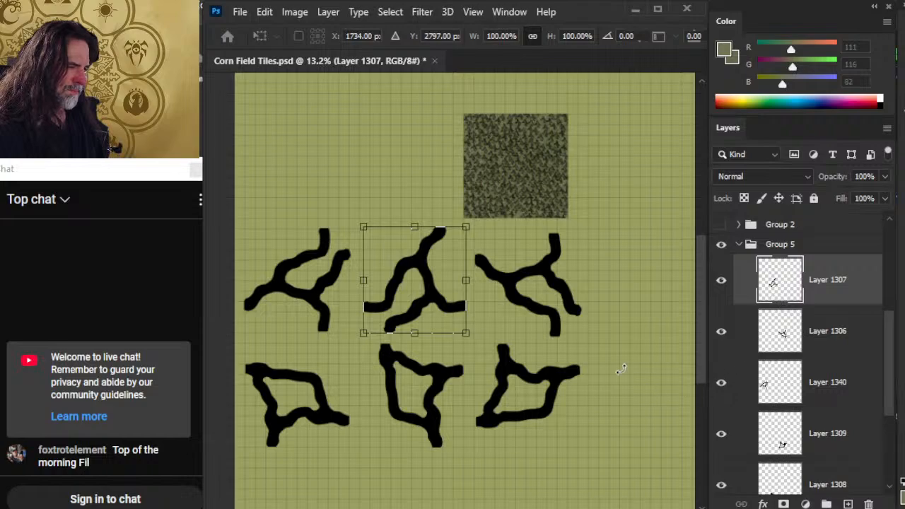
{"action": "key", "text": "Return"}
{"action": "key", "text": "l"}
{"action": "key", "text": "ctrl+g"}
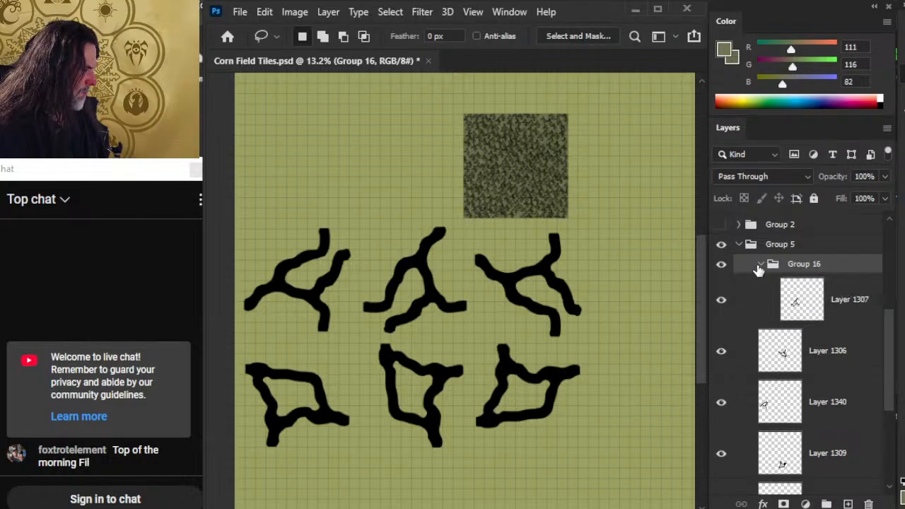
{"action": "left_click", "coordinate": [759, 267]}
{"action": "left_click", "coordinate": [828, 304]}
{"action": "key", "text": "ctrl+g"}
{"action": "left_click", "coordinate": [761, 283]}
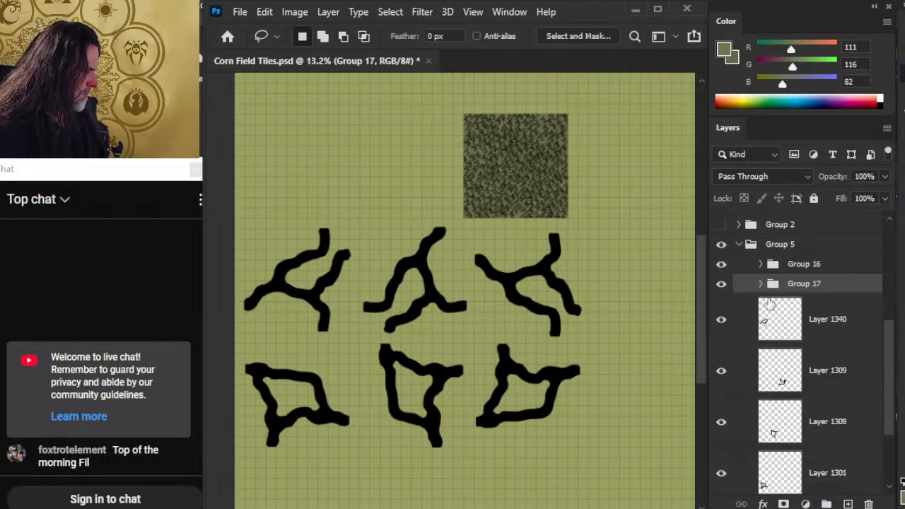
Step: Put Layers 1340 and 1309 each into a separate collapsed group inside Group 5
{"action": "left_click", "coordinate": [770, 304]}
{"action": "key", "text": "ctrl+g"}
{"action": "left_click", "coordinate": [761, 304]}
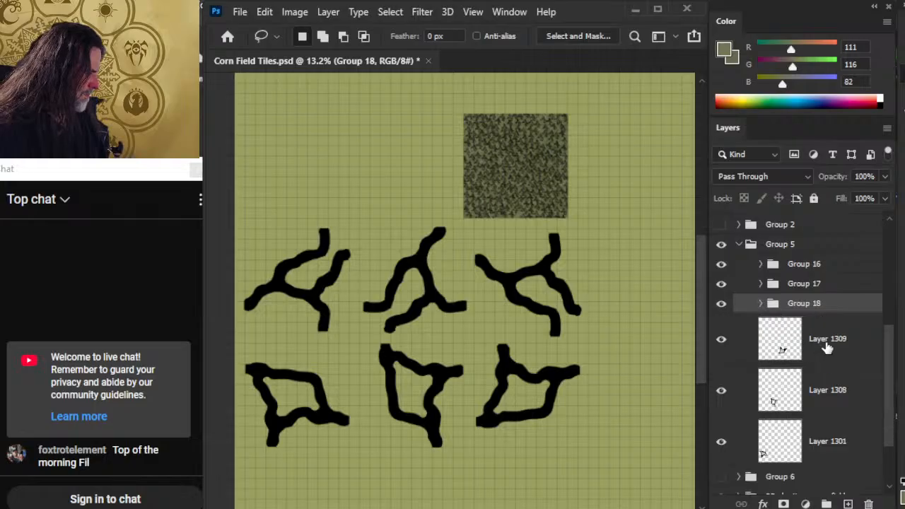
{"action": "left_click", "coordinate": [827, 343]}
{"action": "key", "text": "ctrl+g"}
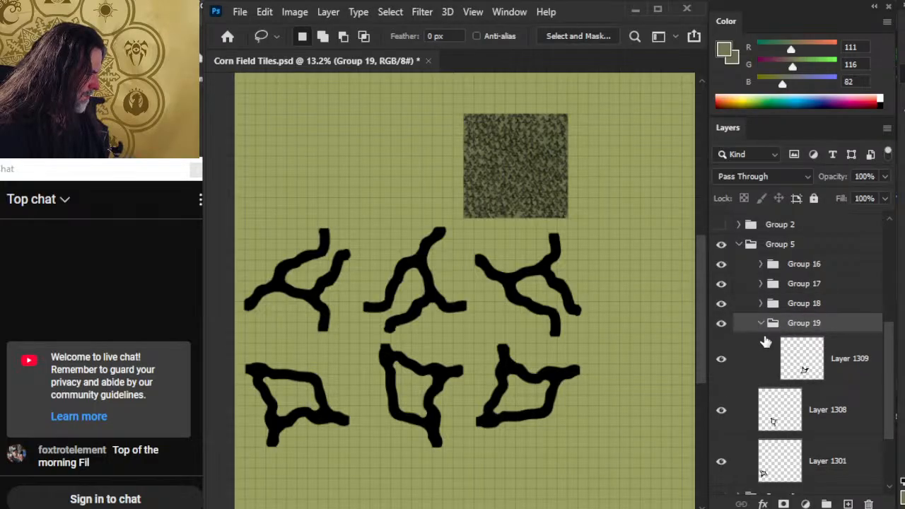
{"action": "left_click", "coordinate": [761, 323]}
{"action": "key", "text": "ctrl+g"}
{"action": "key", "text": "ctrl+z"}
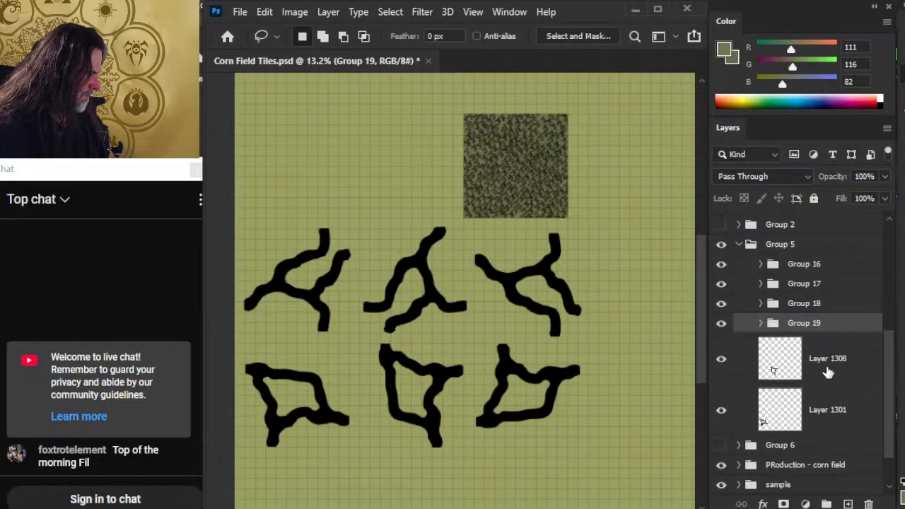
Step: Put Layers 1308 and 1301 each into a separate collapsed group inside Group 5
{"action": "left_click", "coordinate": [826, 369]}
{"action": "key", "text": "ctrl+g"}
{"action": "left_click", "coordinate": [762, 343]}
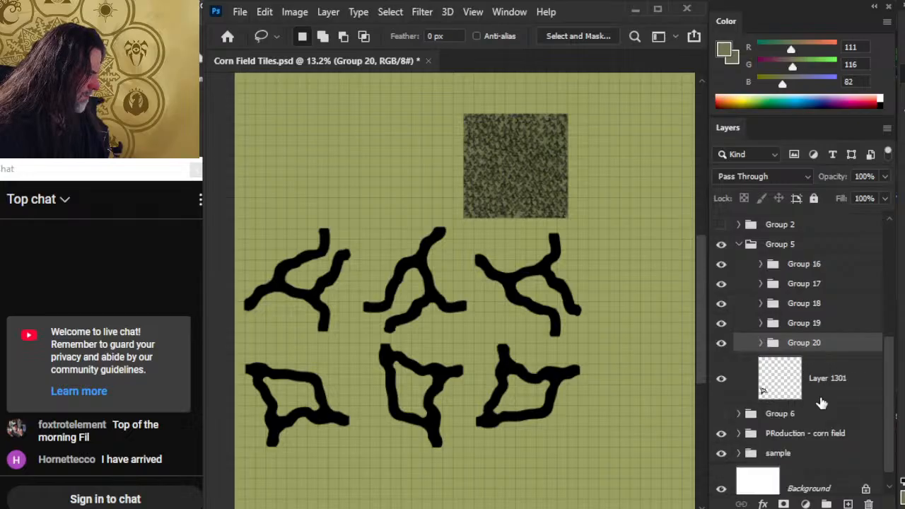
{"action": "left_click", "coordinate": [828, 379]}
{"action": "key", "text": "ctrl+g"}
{"action": "left_click", "coordinate": [761, 363]}
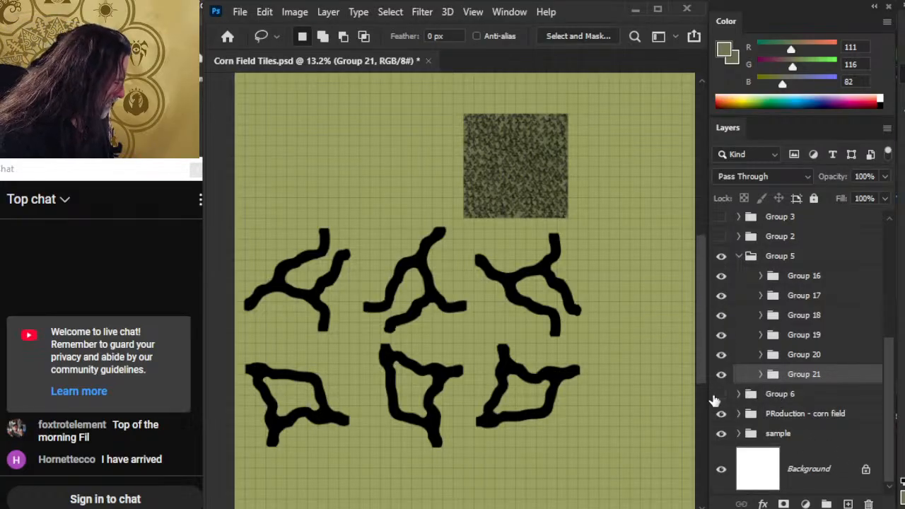
Step: Collapse and hide Group 5, and show and expand Group 2
{"action": "left_click", "coordinate": [735, 259]}
{"action": "left_click", "coordinate": [738, 258]}
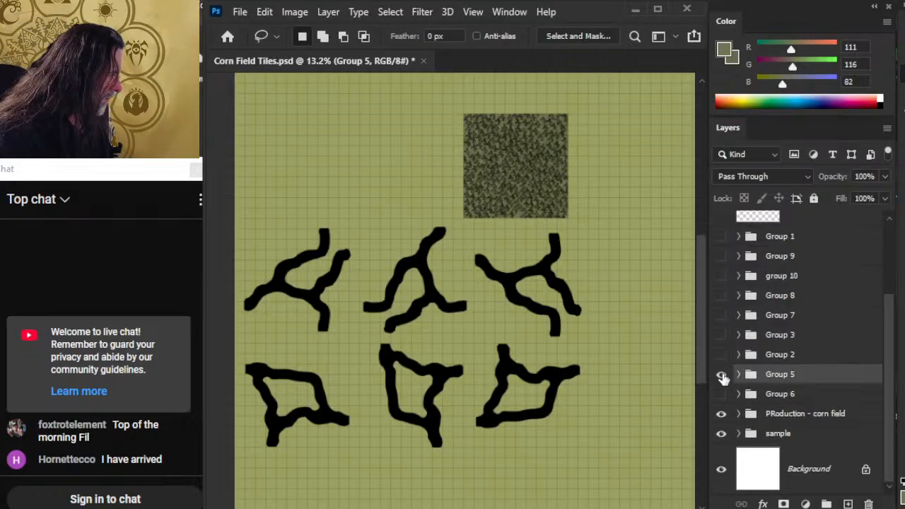
{"action": "left_click", "coordinate": [721, 376]}
{"action": "left_click", "coordinate": [721, 356]}
{"action": "left_click_drag", "start_coordinate": [632, 401], "coordinate": [542, 297]}
{"action": "left_click", "coordinate": [739, 355]}
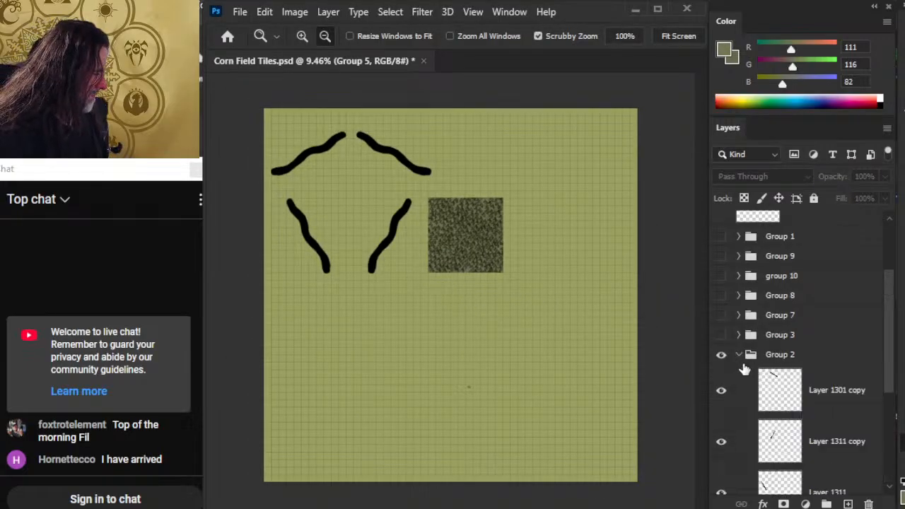
Step: Put Layer 1301 copy and Layer 1311 copy each into a separate collapsed group inside Group 2
{"action": "scroll", "coordinate": [884, 347], "scroll_direction": "down", "scroll_amount": 3}
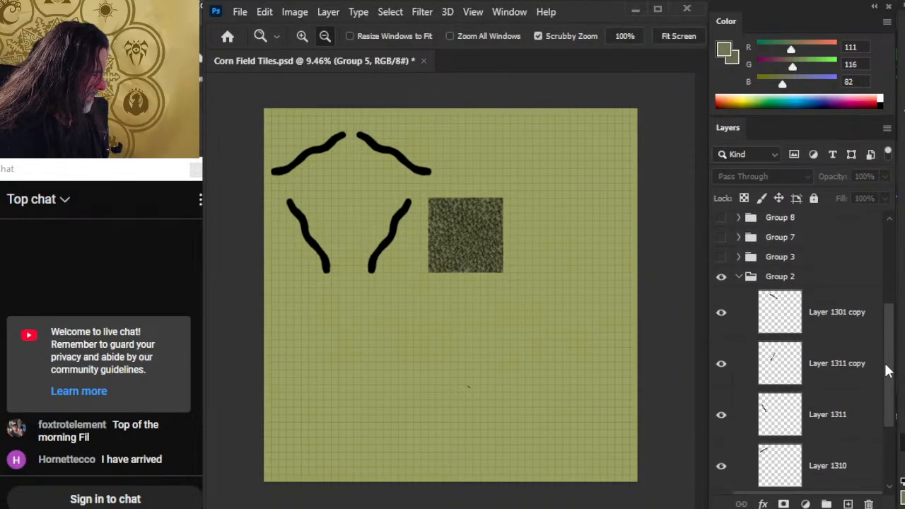
{"action": "left_click", "coordinate": [828, 335]}
{"action": "key", "text": "ctrl+g"}
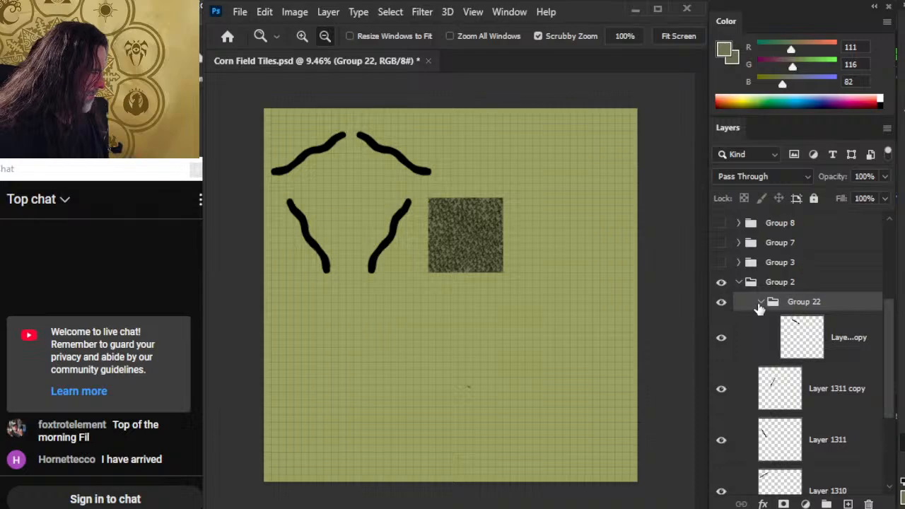
{"action": "left_click", "coordinate": [762, 302]}
{"action": "left_click", "coordinate": [825, 333]}
{"action": "key", "text": "ctrl+g"}
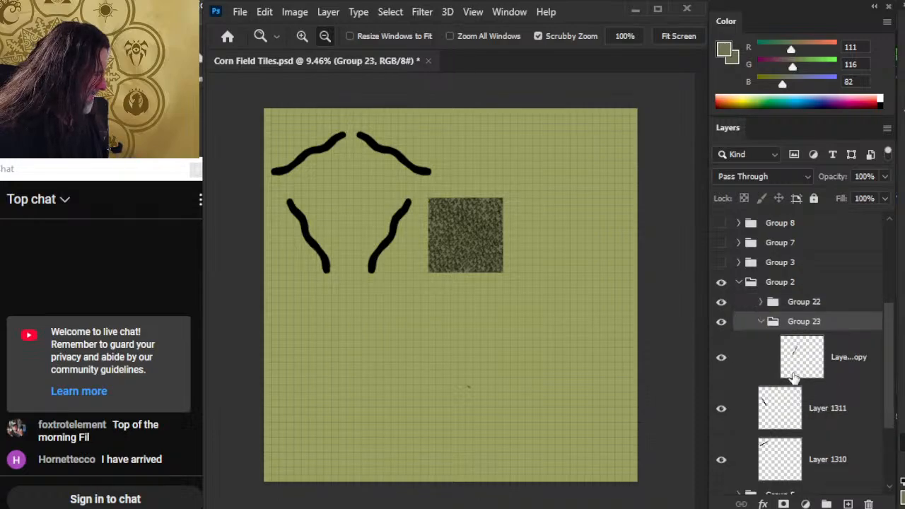
{"action": "left_click", "coordinate": [761, 321]}
Step: Put Layers 1311 and 1310 each into a separate collapsed group inside Group 2, and collapse Group 2
{"action": "left_click", "coordinate": [849, 359]}
{"action": "key", "text": "ctrl+g"}
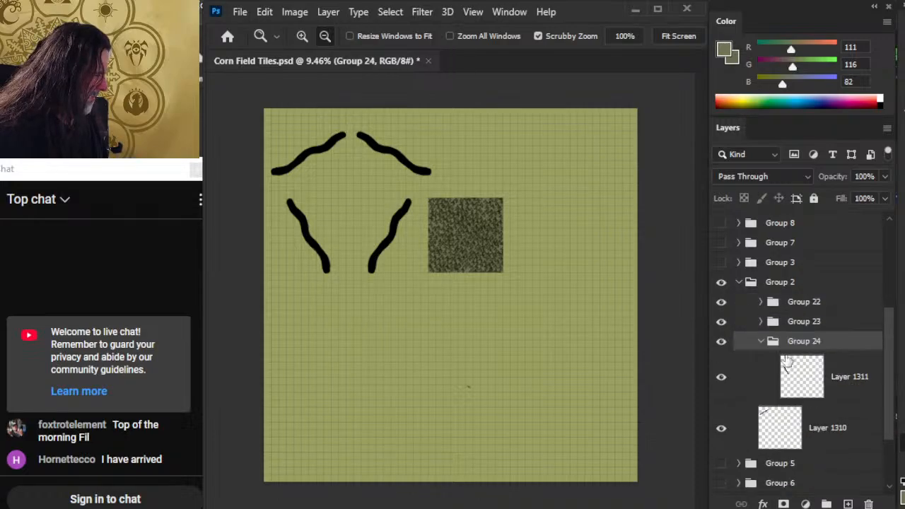
{"action": "left_click", "coordinate": [762, 342]}
{"action": "left_click", "coordinate": [841, 375]}
{"action": "key", "text": "ctrl+g"}
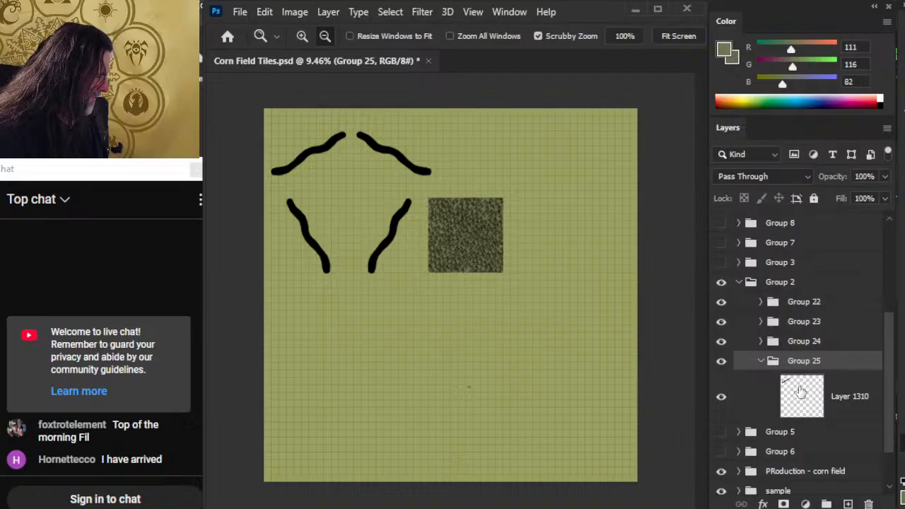
{"action": "left_click", "coordinate": [761, 361]}
{"action": "left_click", "coordinate": [739, 282]}
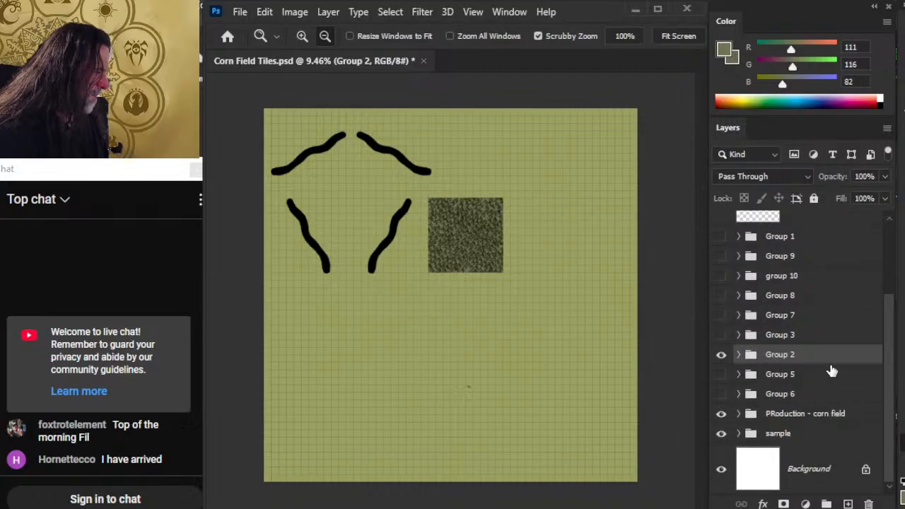
Step: Hide Group 2, and show and expand Group 3
{"action": "left_click", "coordinate": [722, 356]}
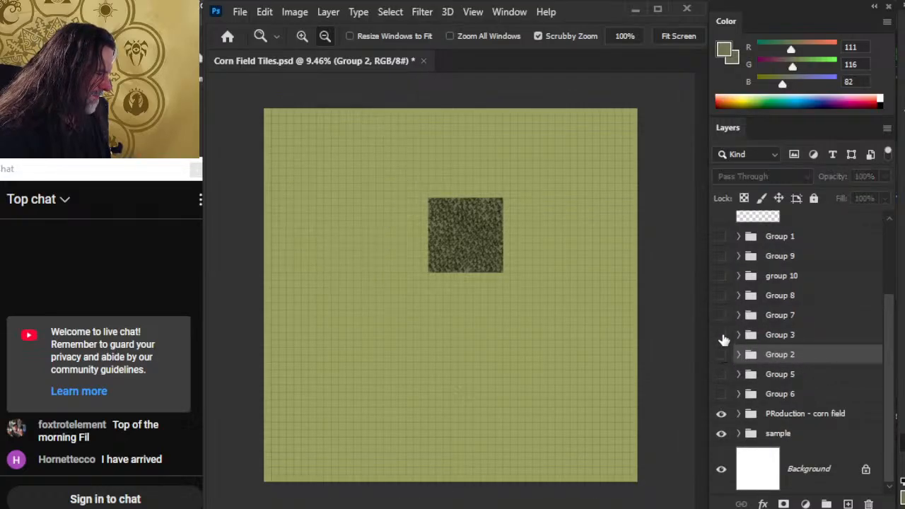
{"action": "left_click", "coordinate": [722, 336]}
{"action": "left_click", "coordinate": [739, 337]}
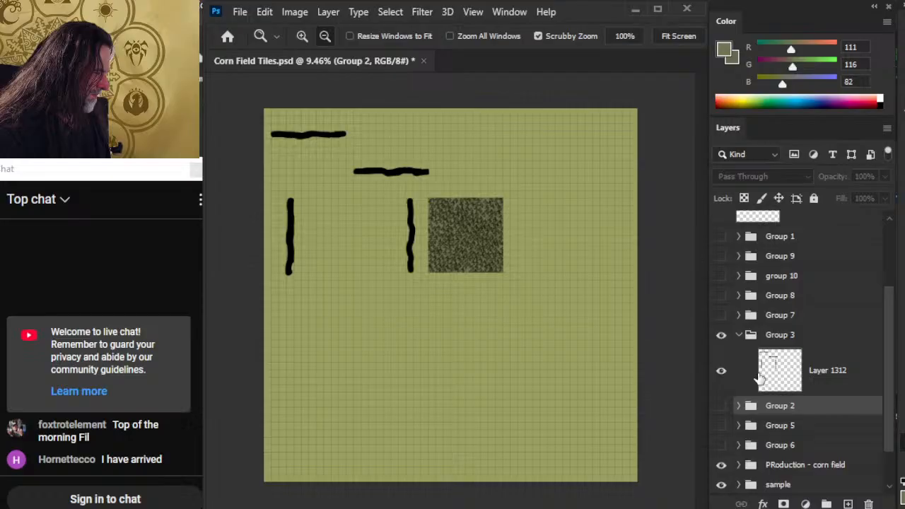
Step: Lasso the two horizontal paths and the left vertical path on Layer 1312 and cut them to a new layer
{"action": "left_click", "coordinate": [837, 375]}
{"action": "key", "text": "l"}
{"action": "left_click_drag", "start_coordinate": [329, 115], "coordinate": [263, 269]}
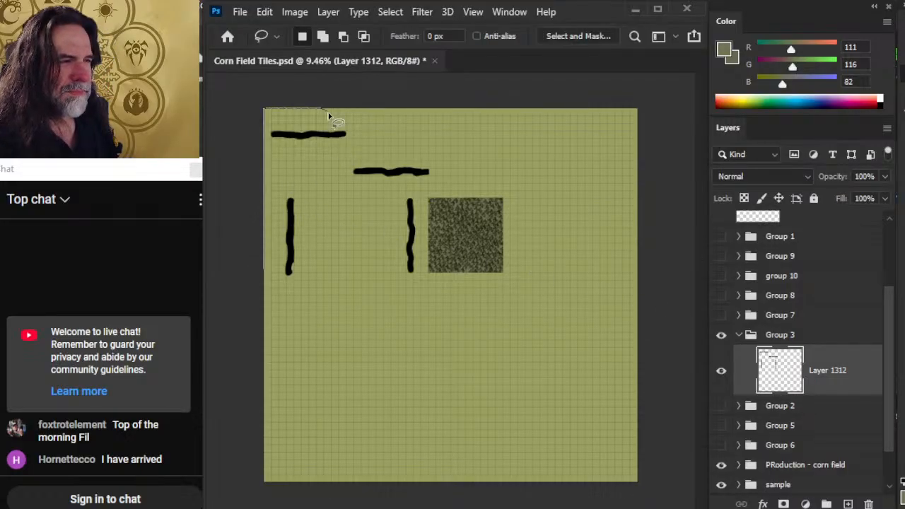
{"action": "left_click_drag", "start_coordinate": [329, 115], "coordinate": [332, 114]}
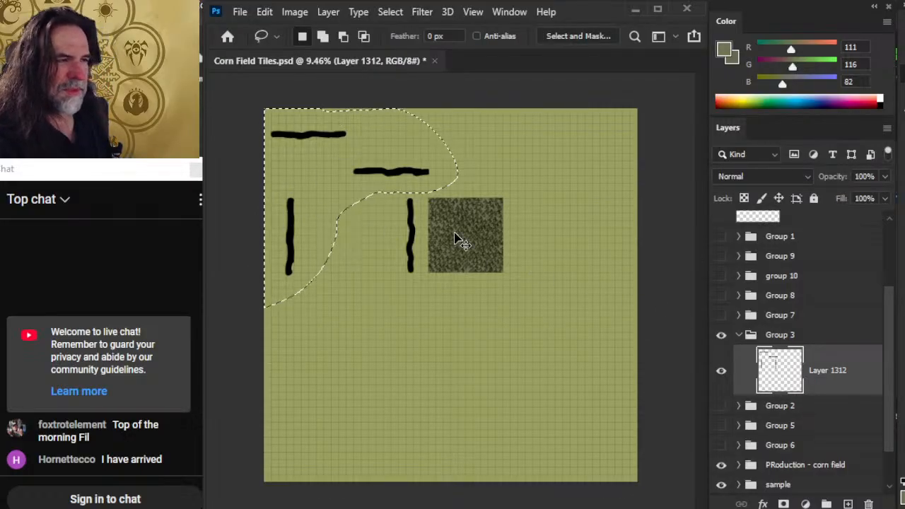
{"action": "key", "text": "ctrl+shift+j"}
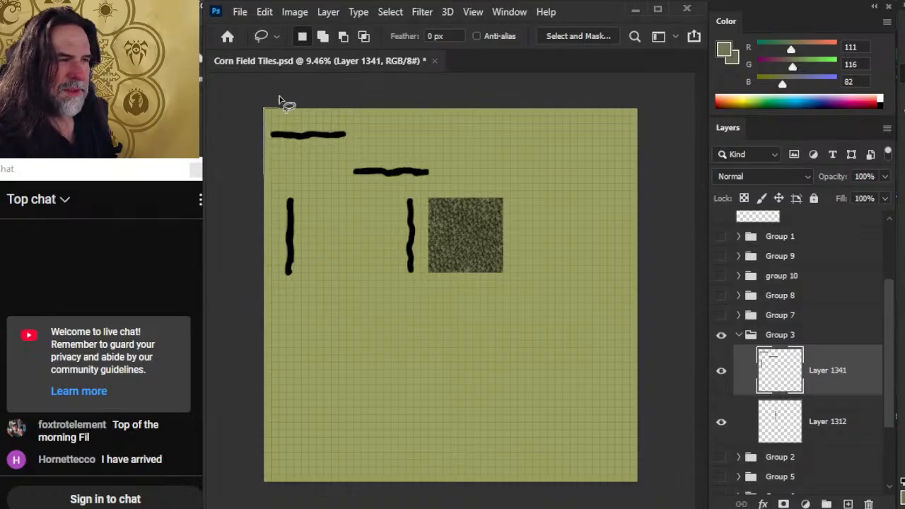
Step: Cut the upper-left horizontal and left vertical paths to a new layer, and split that horizontal path onto its own layer
{"action": "left_click_drag", "start_coordinate": [265, 174], "coordinate": [338, 240]}
{"action": "left_click_drag", "start_coordinate": [280, 99], "coordinate": [281, 101]}
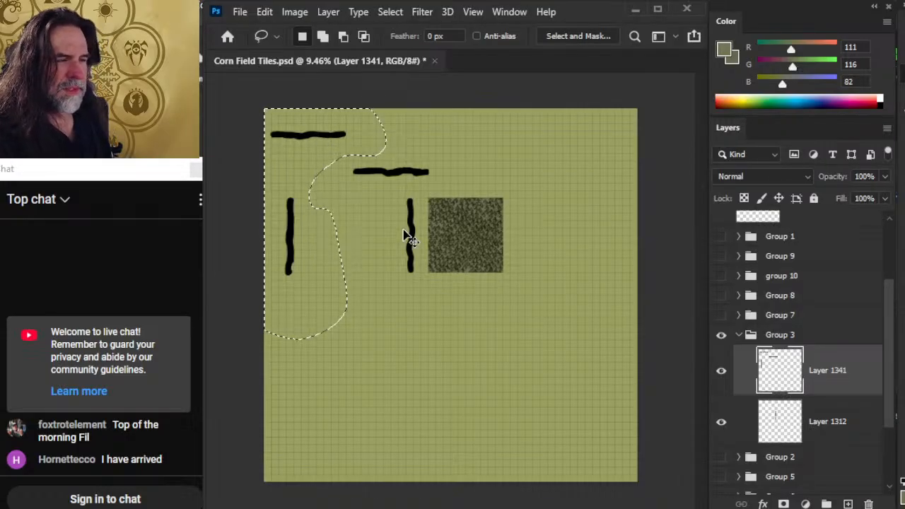
{"action": "key", "text": "ctrl+shift+j"}
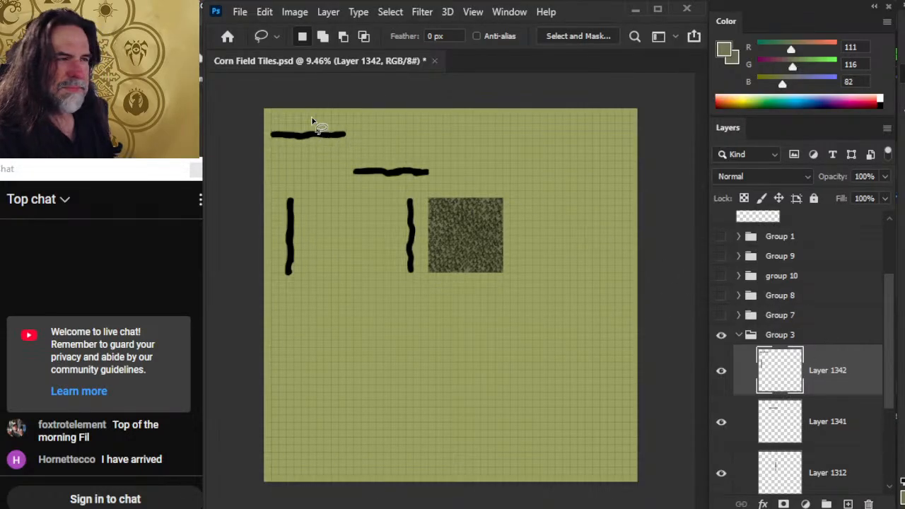
{"action": "mouse_move", "coordinate": [311, 110]}
{"action": "left_mouse_down"}
{"action": "mouse_move", "coordinate": [275, 108]}
{"action": "mouse_move", "coordinate": [280, 155]}
{"action": "mouse_move", "coordinate": [338, 155]}
{"action": "mouse_move", "coordinate": [309, 108]}
{"action": "left_mouse_up"}
{"action": "key", "text": "ctrl+shift+j"}
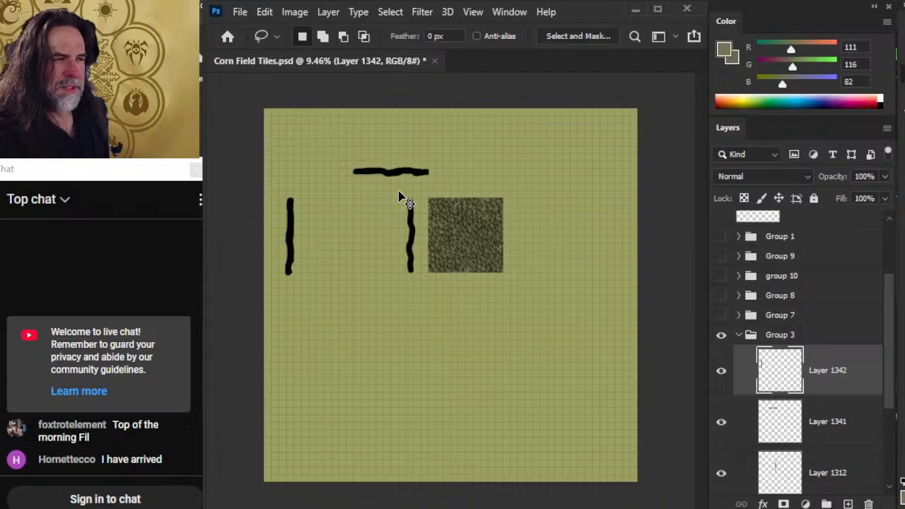
Step: Put Layers 1343 and 1342 each into a separate collapsed group inside Group 3
{"action": "key", "text": "ctrl+g"}
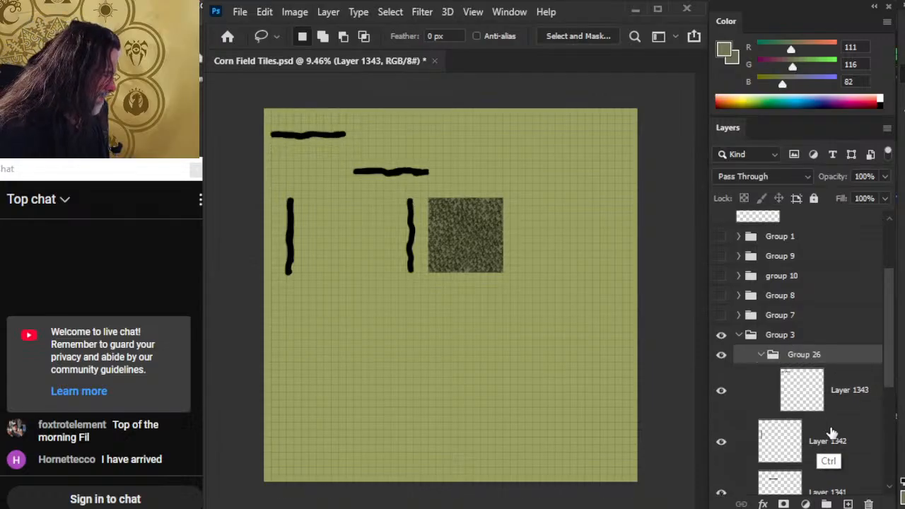
{"action": "left_click", "coordinate": [761, 355]}
{"action": "left_click", "coordinate": [831, 416]}
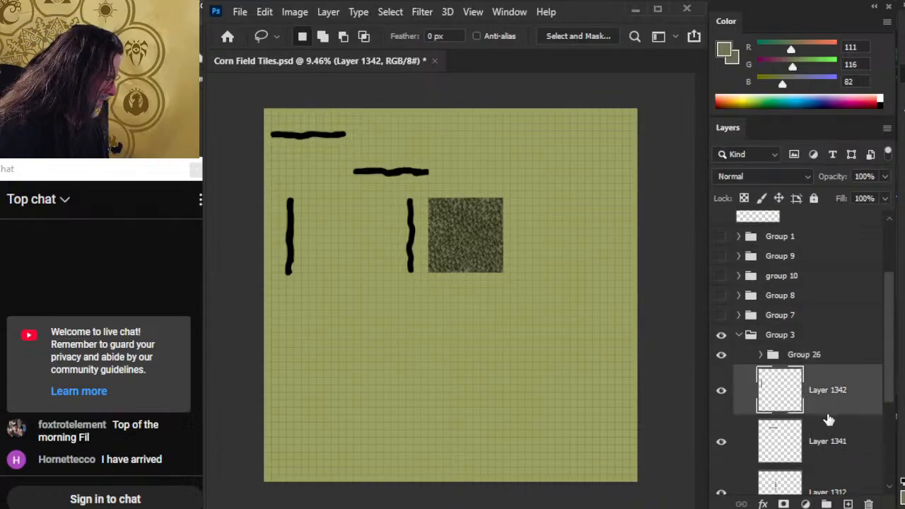
{"action": "key", "text": "ctrl+g"}
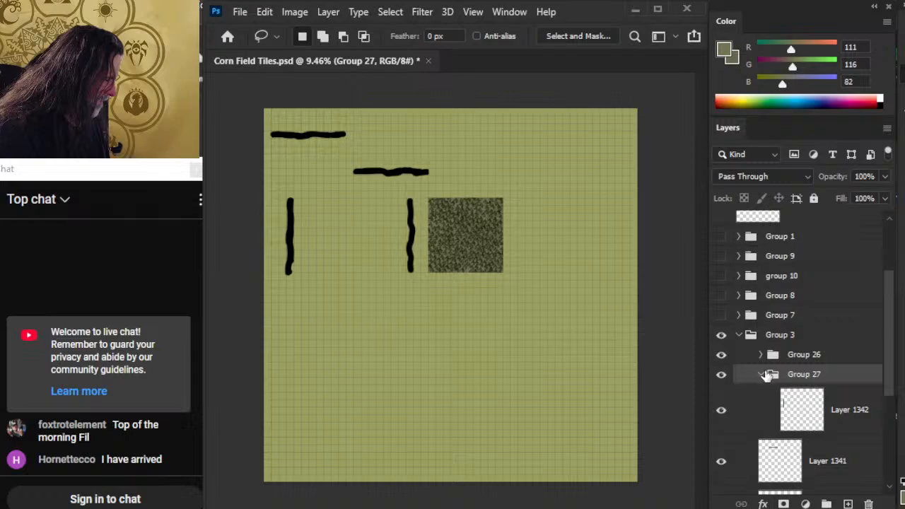
{"action": "left_click", "coordinate": [761, 374]}
Step: Put Layers 1341 and 1312 each into a separate collapsed group inside Group 3
{"action": "left_click", "coordinate": [824, 433]}
{"action": "key", "text": "ctrl+g"}
{"action": "left_click", "coordinate": [762, 394]}
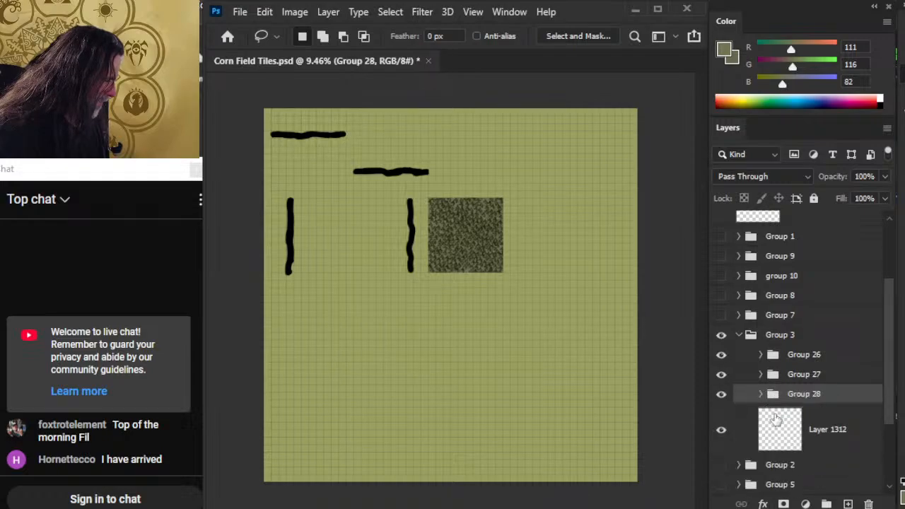
{"action": "left_click", "coordinate": [824, 430]}
{"action": "key", "text": "ctrl+g"}
{"action": "left_click", "coordinate": [761, 414]}
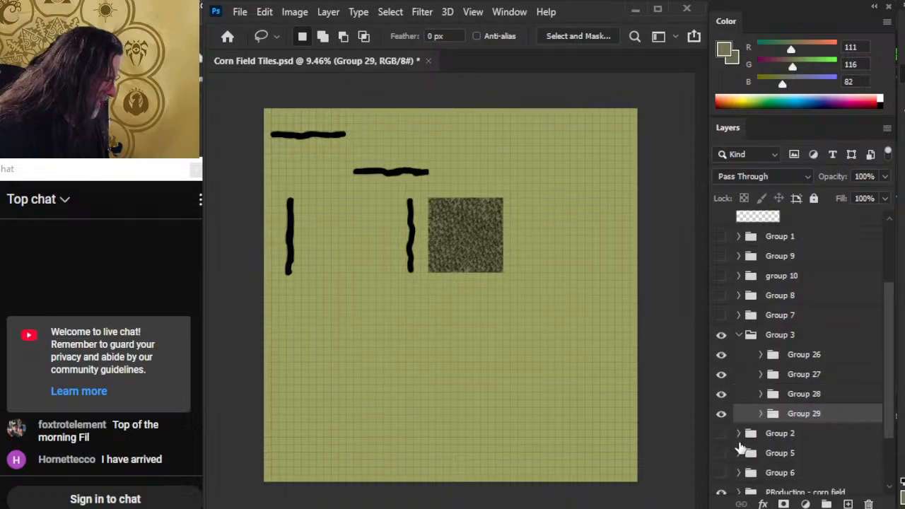
Step: Examine the corn texture square up close and compare it with the straight path shapes around it
{"action": "key", "text": "z"}
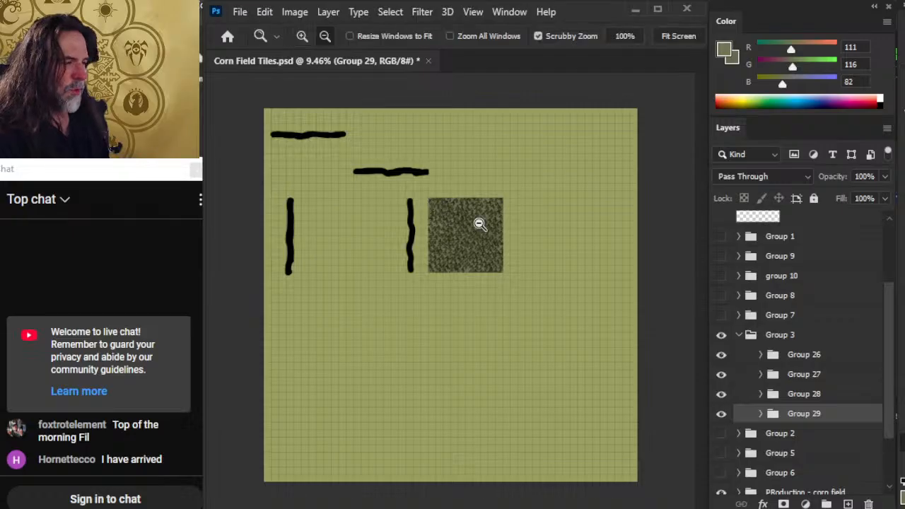
{"action": "left_click_drag", "start_coordinate": [479, 222], "coordinate": [550, 258]}
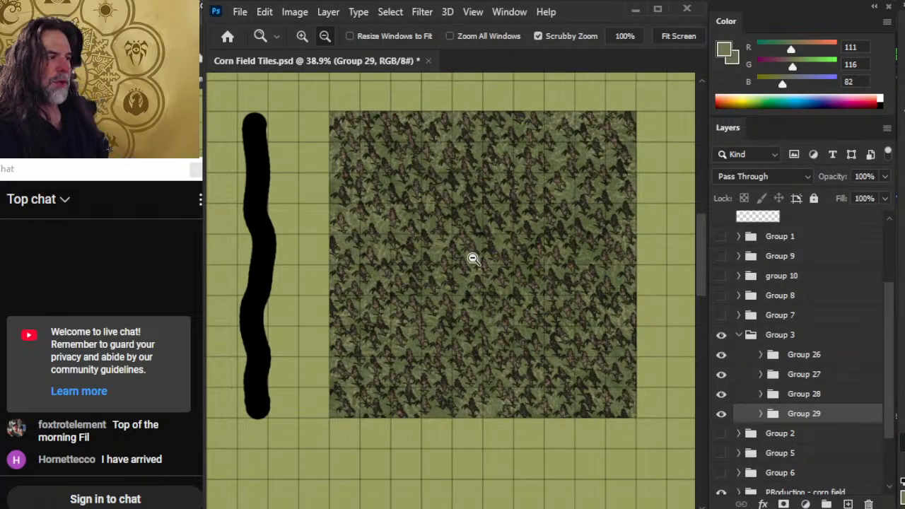
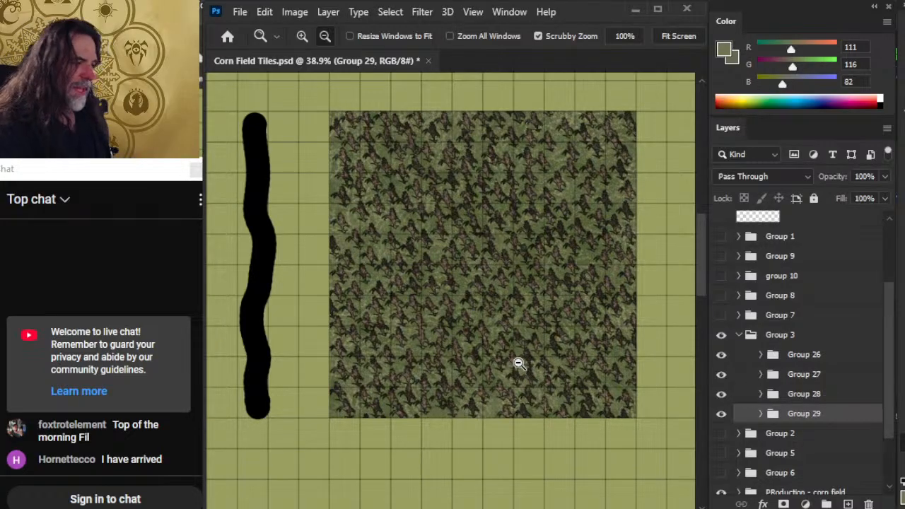
{"action": "left_click_drag", "start_coordinate": [321, 276], "coordinate": [368, 309]}
{"action": "left_click_drag", "start_coordinate": [587, 368], "coordinate": [550, 365]}
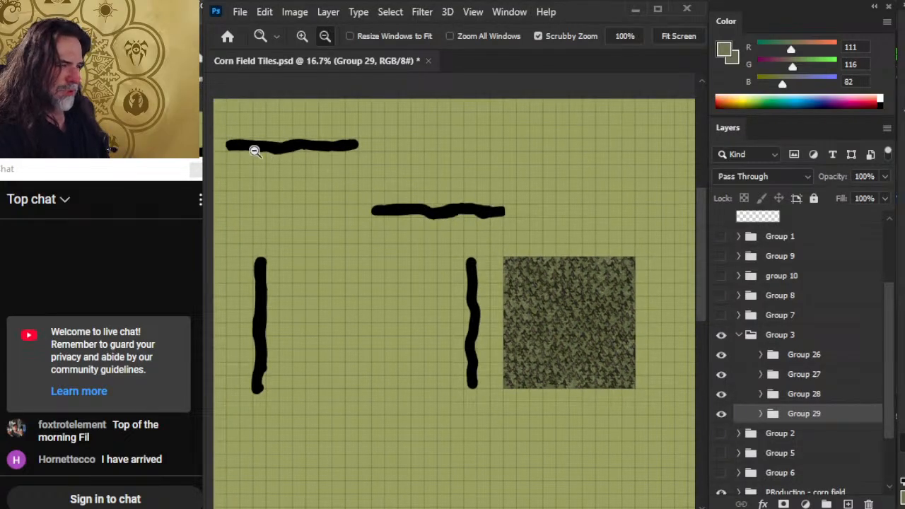
{"action": "left_click_drag", "start_coordinate": [582, 311], "coordinate": [627, 316]}
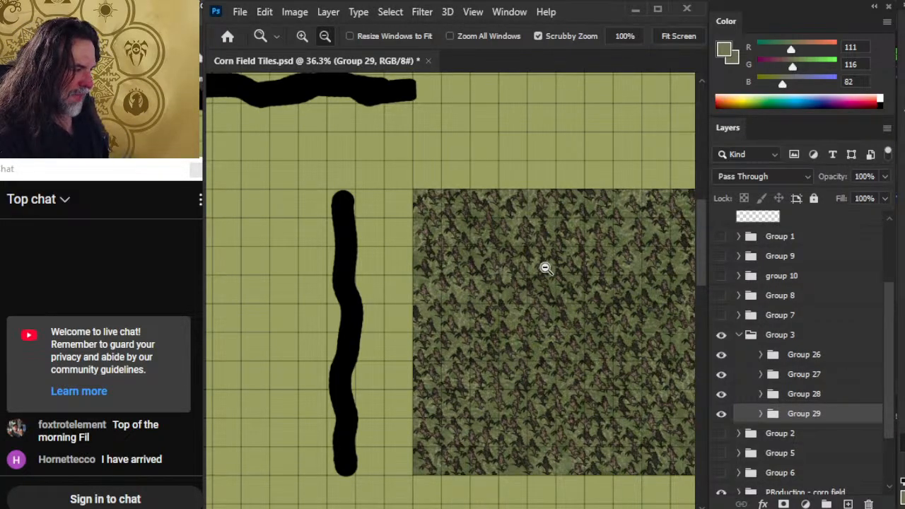
{"action": "left_click_drag", "start_coordinate": [618, 297], "coordinate": [510, 276]}
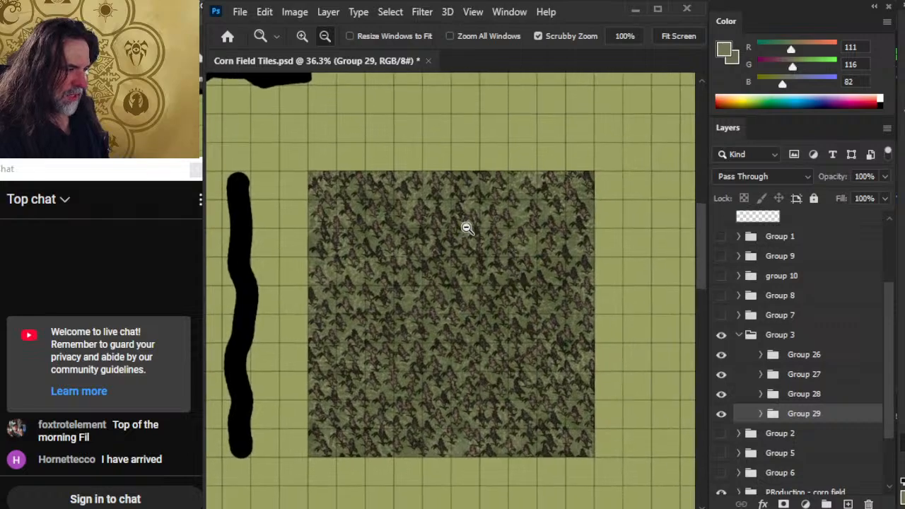
{"action": "left_click_drag", "start_coordinate": [344, 236], "coordinate": [386, 234]}
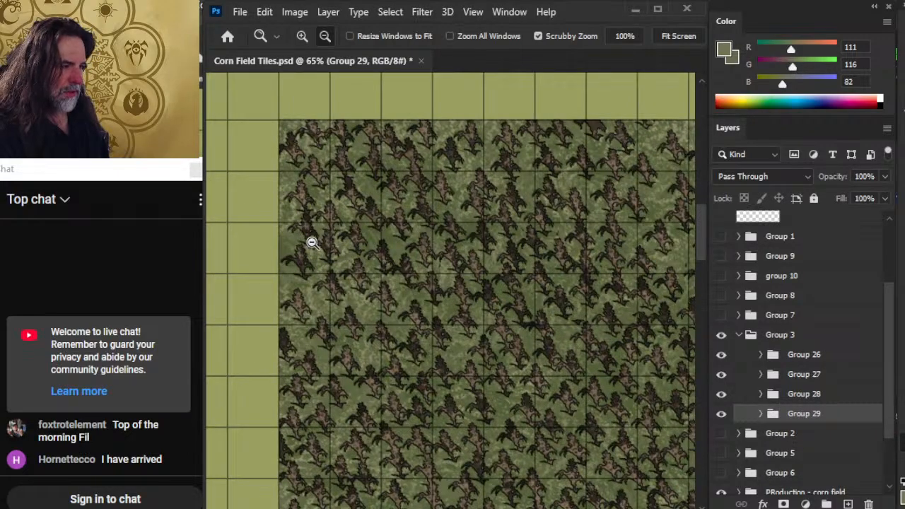
{"action": "left_click_drag", "start_coordinate": [575, 314], "coordinate": [520, 303]}
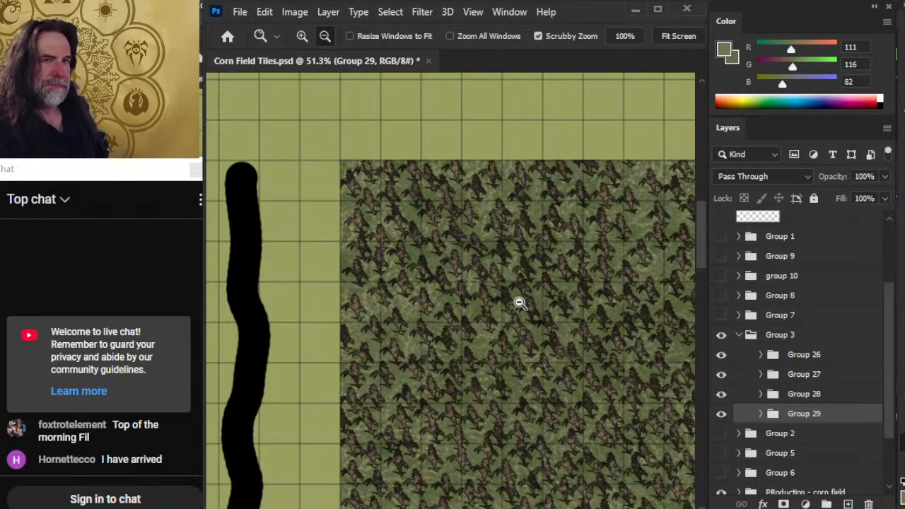
{"action": "left_click_drag", "start_coordinate": [558, 368], "coordinate": [512, 368]}
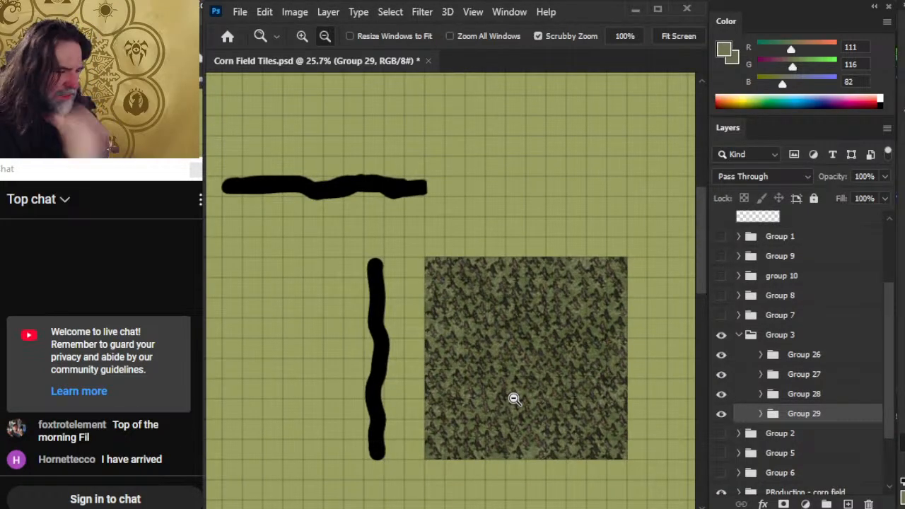
Step: Collapse and hide Group 3, and show and expand Group 7
{"action": "left_click", "coordinate": [739, 336]}
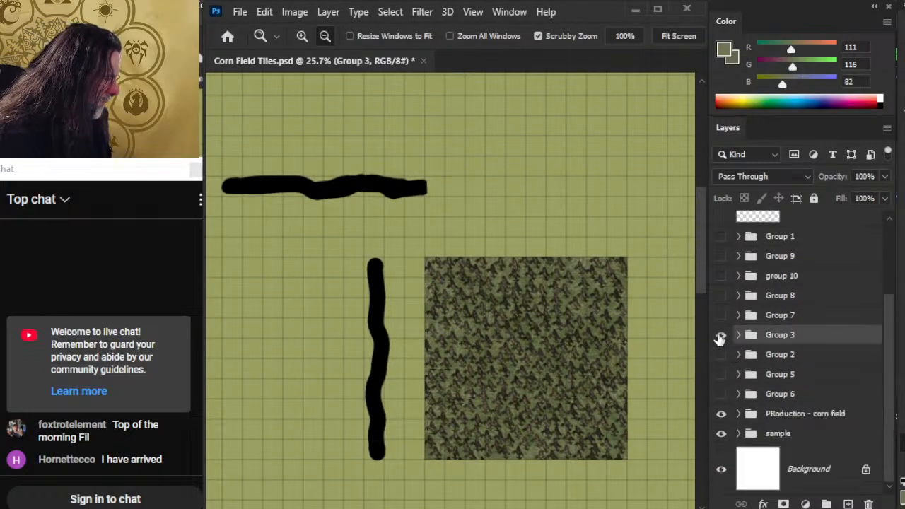
{"action": "left_click", "coordinate": [722, 335]}
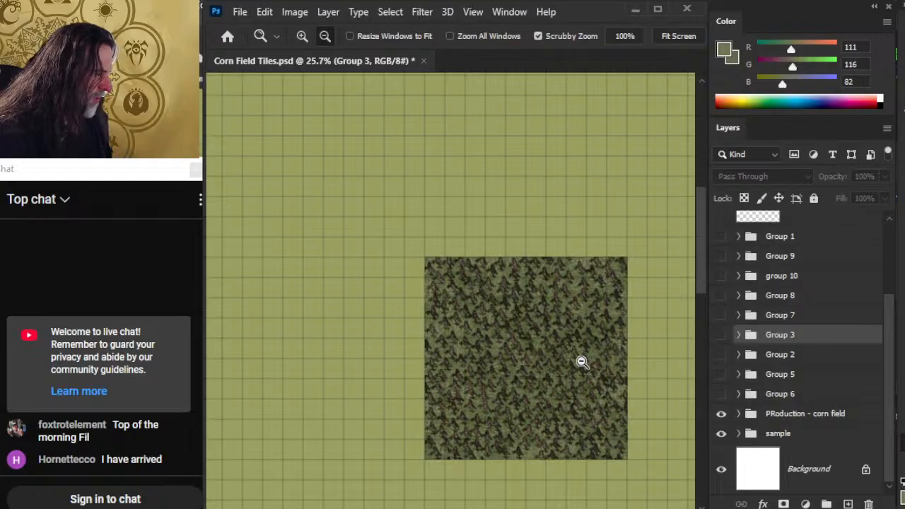
{"action": "left_click_drag", "start_coordinate": [582, 361], "coordinate": [463, 277]}
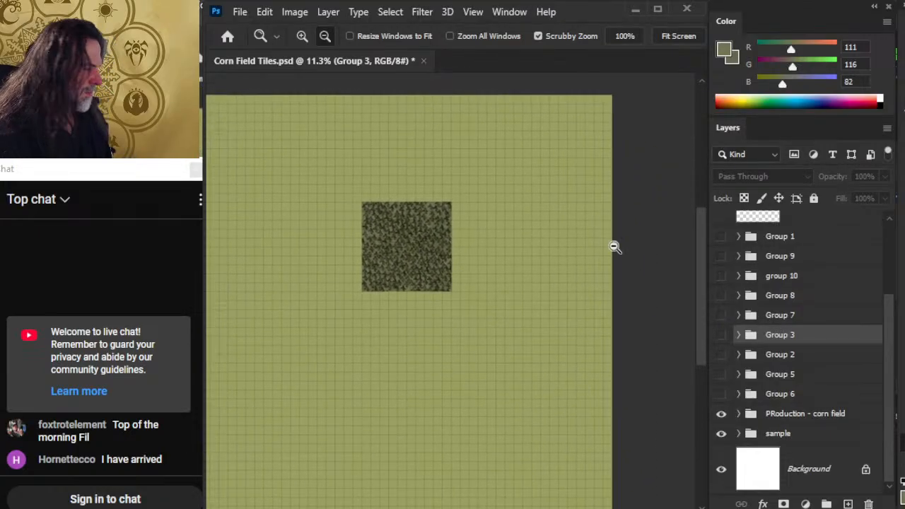
{"action": "left_click", "coordinate": [722, 317]}
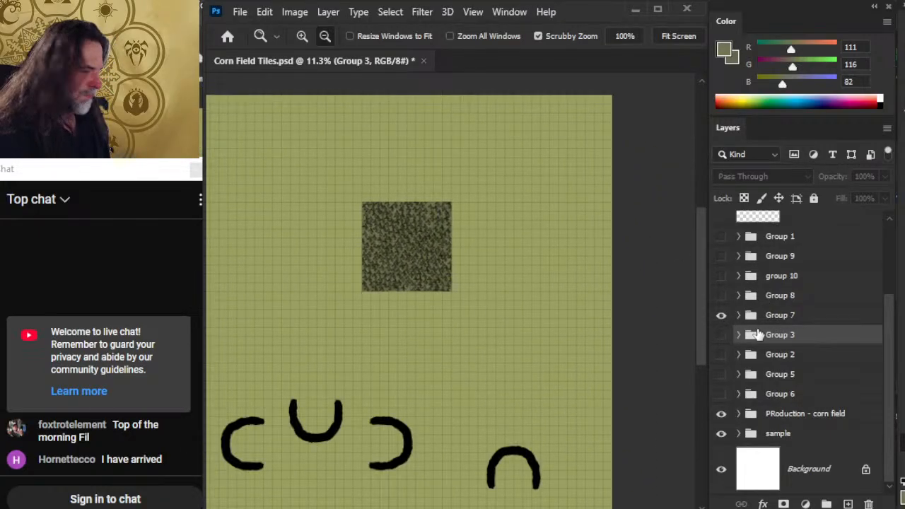
{"action": "left_click", "coordinate": [739, 316]}
Step: Put Layers 1317 and 1316 each into a separate collapsed group inside Group 7
{"action": "left_click", "coordinate": [834, 361]}
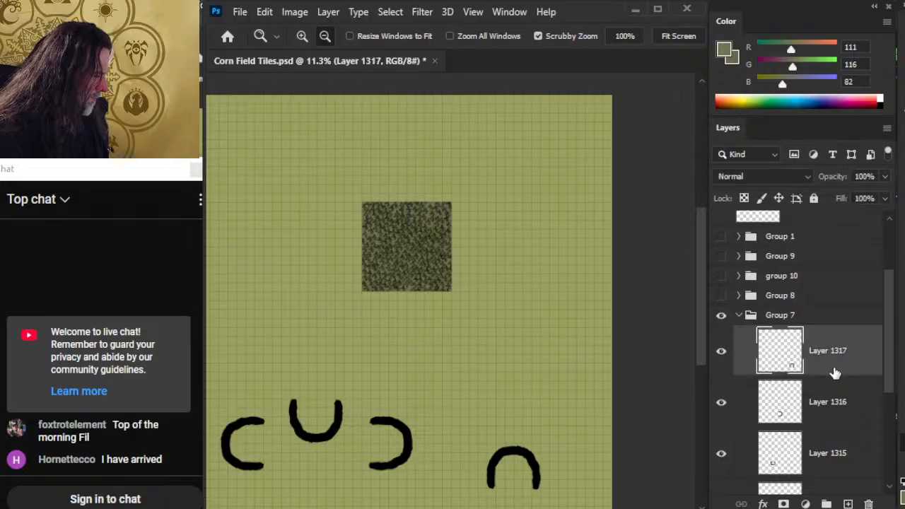
{"action": "key", "text": "ctrl+g"}
{"action": "left_click", "coordinate": [761, 335]}
{"action": "left_click", "coordinate": [824, 371]}
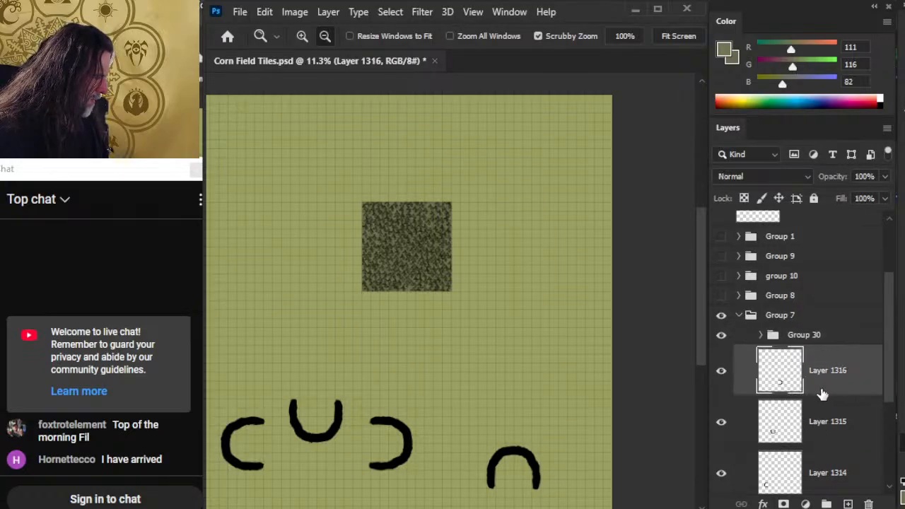
{"action": "key", "text": "ctrl+g"}
{"action": "left_click", "coordinate": [761, 355]}
Step: Put Layers 1315 and 1314 each into a separate collapsed group inside Group 7
{"action": "left_click", "coordinate": [831, 396]}
{"action": "key", "text": "ctrl+g"}
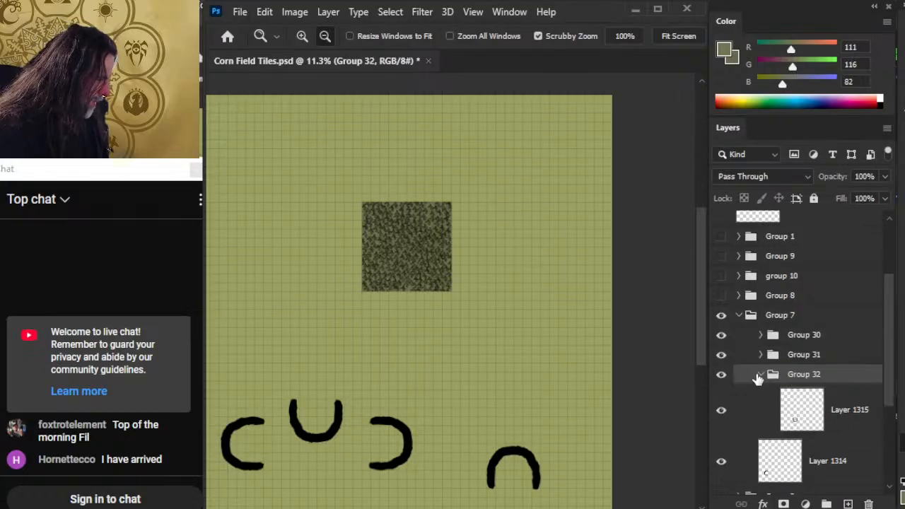
{"action": "left_click", "coordinate": [761, 374]}
{"action": "left_click", "coordinate": [829, 410]}
{"action": "key", "text": "ctrl+g"}
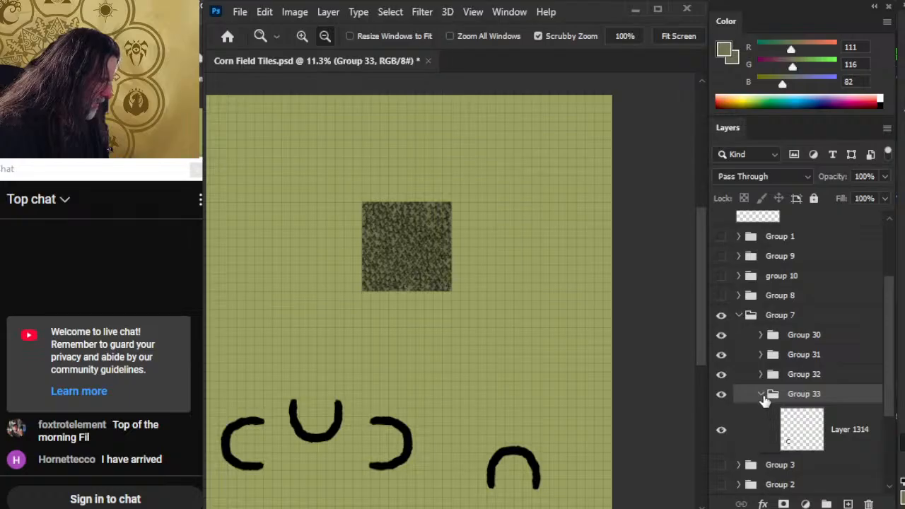
{"action": "left_click", "coordinate": [761, 394]}
Step: Collapse and hide Group 7, and show and expand Group 8
{"action": "left_click", "coordinate": [736, 320]}
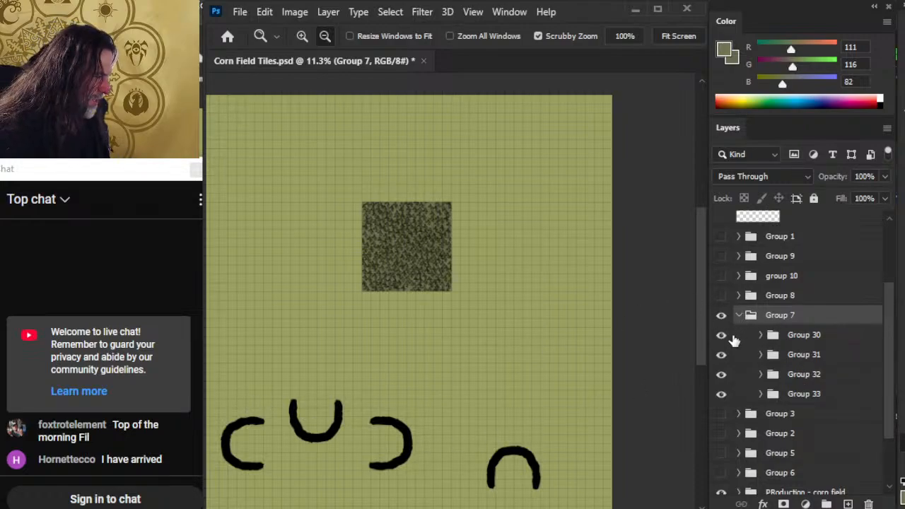
{"action": "left_click", "coordinate": [739, 316]}
{"action": "left_click", "coordinate": [722, 315]}
{"action": "left_click", "coordinate": [722, 295]}
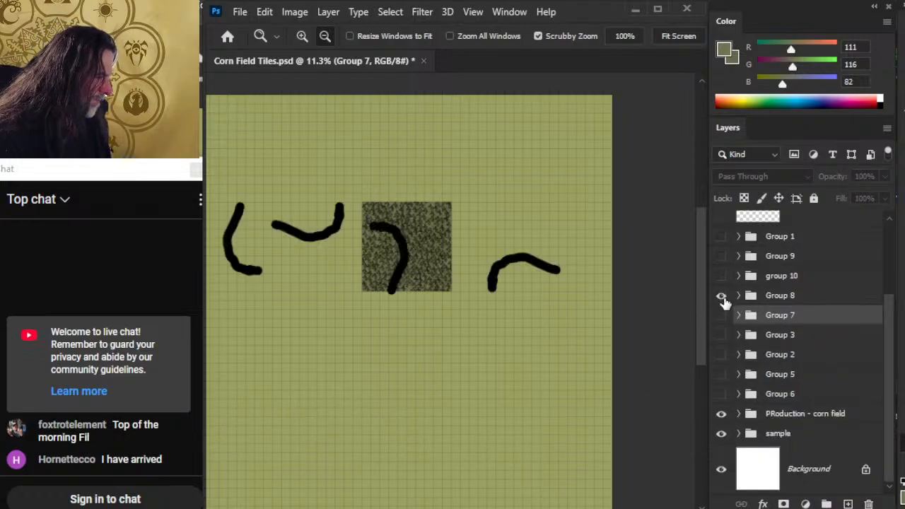
{"action": "left_click", "coordinate": [739, 296]}
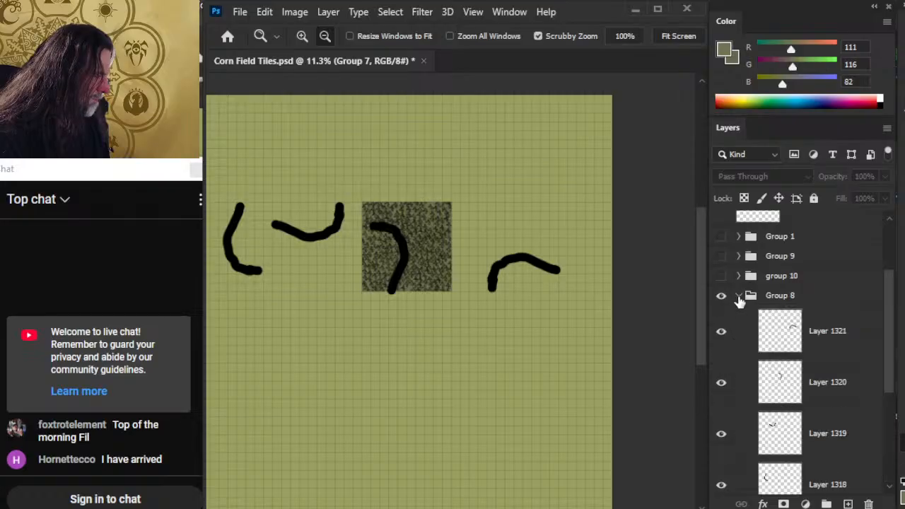
{"action": "left_click", "coordinate": [739, 296]}
{"action": "left_click", "coordinate": [740, 296]}
Step: Put Layers 1321 and 1320 each into a separate collapsed group inside Group 8
{"action": "left_click", "coordinate": [812, 333]}
{"action": "key", "text": "ctrl+g"}
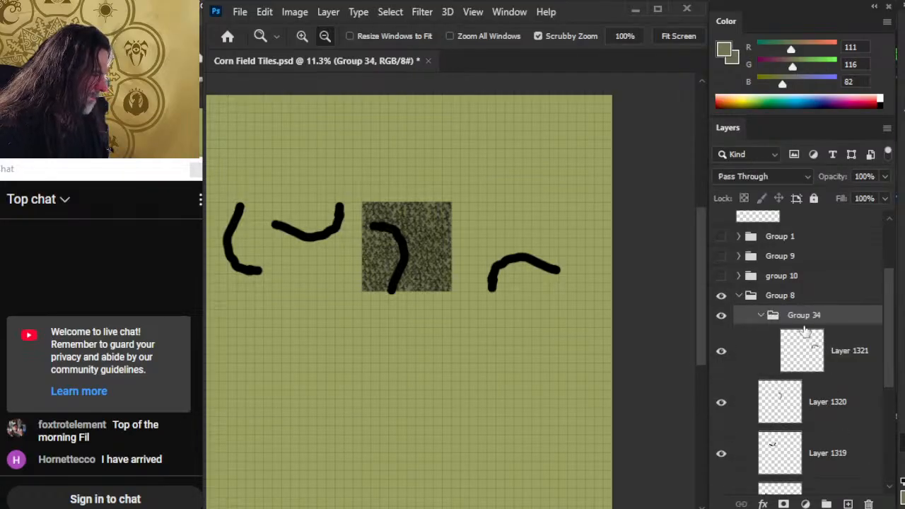
{"action": "left_click", "coordinate": [762, 317]}
{"action": "left_click", "coordinate": [760, 356]}
{"action": "key", "text": "ctrl+g"}
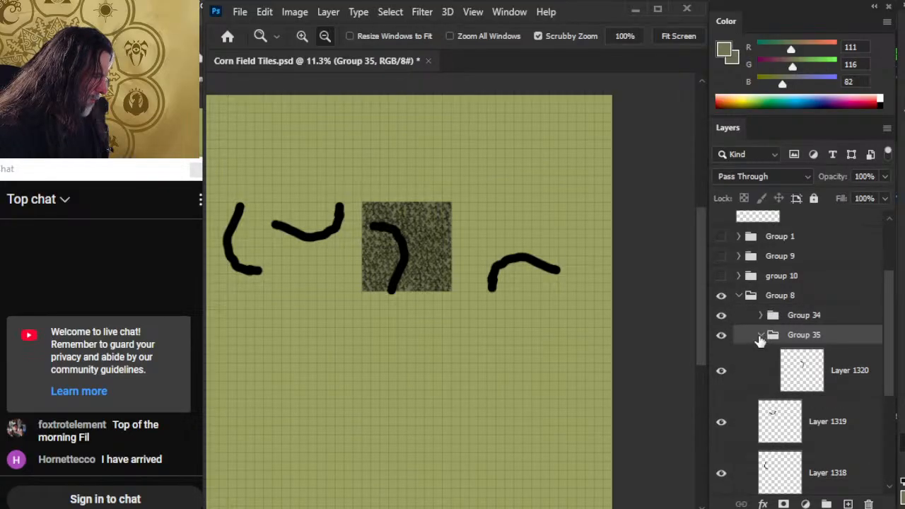
{"action": "left_click", "coordinate": [760, 336]}
Step: Put Layers 1319 and 1318 each into a separate collapsed group inside Group 8
{"action": "left_click", "coordinate": [819, 364]}
{"action": "key", "text": "ctrl+g"}
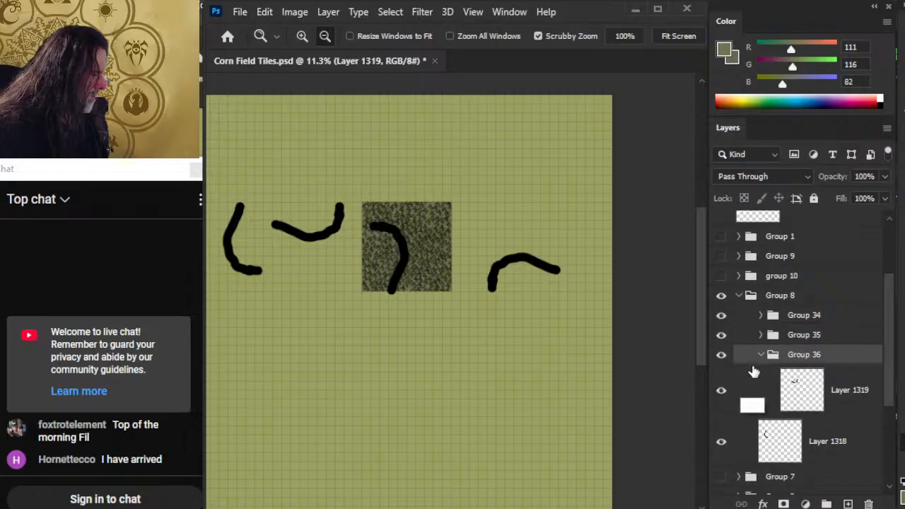
{"action": "left_click", "coordinate": [761, 355]}
{"action": "left_click", "coordinate": [836, 404]}
{"action": "key", "text": "ctrl+g"}
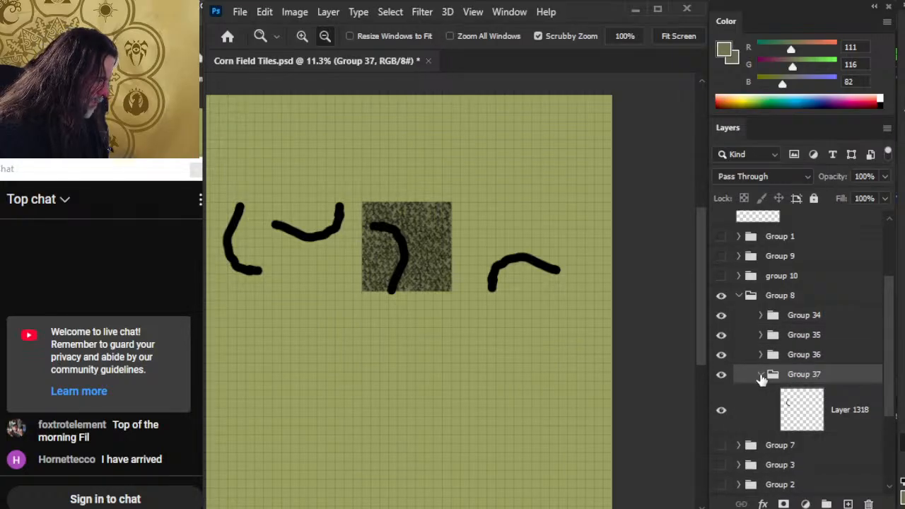
{"action": "left_click", "coordinate": [761, 375]}
Step: Collapse and hide Group 8, and show and expand group 10
{"action": "left_click", "coordinate": [739, 296]}
{"action": "left_click", "coordinate": [722, 295]}
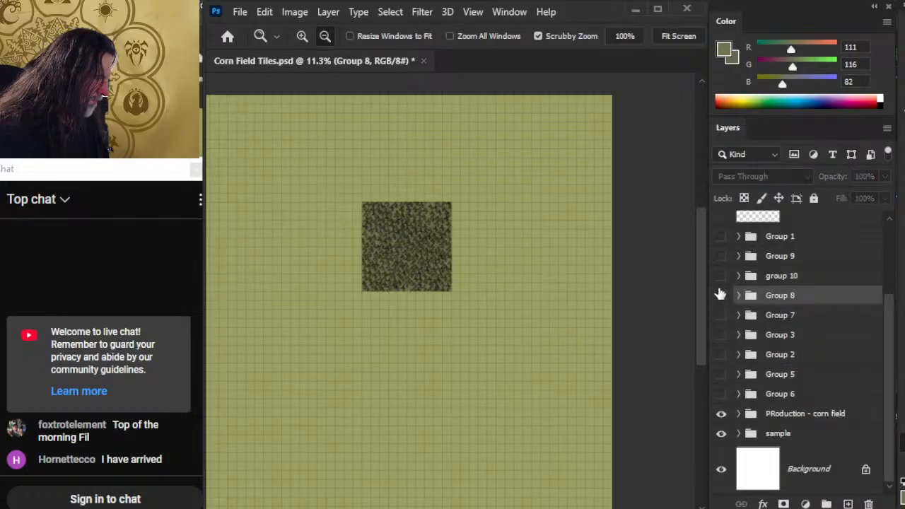
{"action": "left_click", "coordinate": [721, 276]}
{"action": "left_click", "coordinate": [740, 276]}
Step: Put Layers 1321 and 1320 each into a separate collapsed group inside group 10
{"action": "left_click", "coordinate": [836, 327]}
{"action": "key", "text": "ctrl+g"}
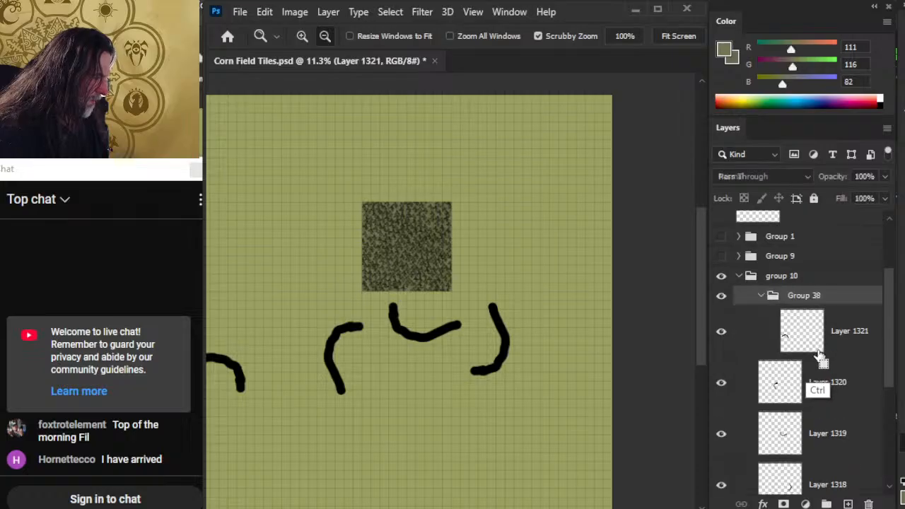
{"action": "left_click", "coordinate": [825, 389]}
{"action": "left_click", "coordinate": [762, 296]}
{"action": "key", "text": "ctrl+g"}
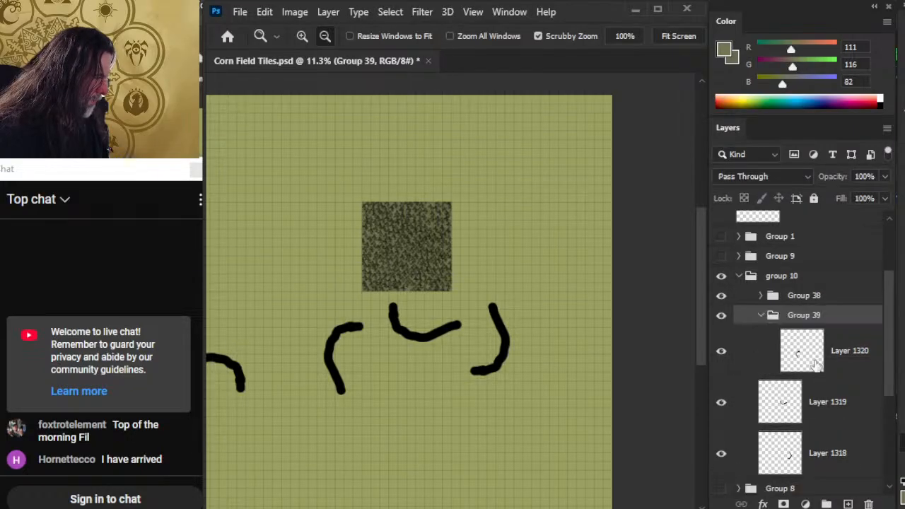
{"action": "left_click", "coordinate": [761, 315]}
Step: Put Layers 1319 and 1318 each into a separate collapsed group inside group 10
{"action": "left_click", "coordinate": [820, 352]}
{"action": "key", "text": "ctrl+g"}
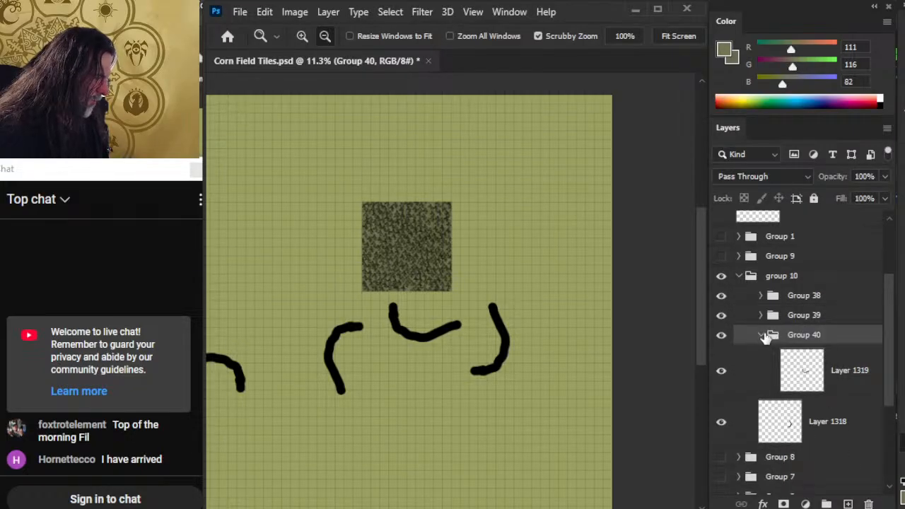
{"action": "left_click", "coordinate": [762, 336]}
{"action": "left_click", "coordinate": [825, 390]}
{"action": "key", "text": "ctrl+g"}
{"action": "left_click", "coordinate": [760, 354]}
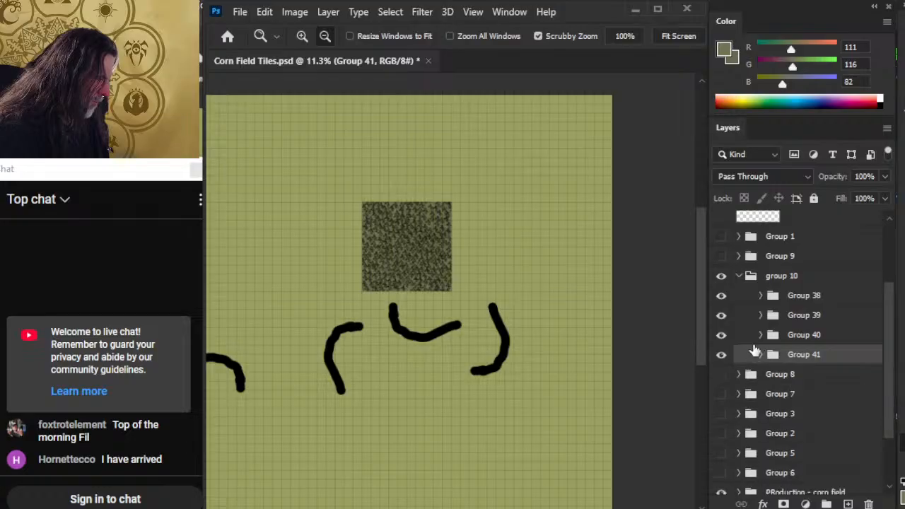
Step: Collapse and hide group 10, and show and expand Group 9
{"action": "left_click", "coordinate": [739, 276]}
{"action": "left_click", "coordinate": [723, 276]}
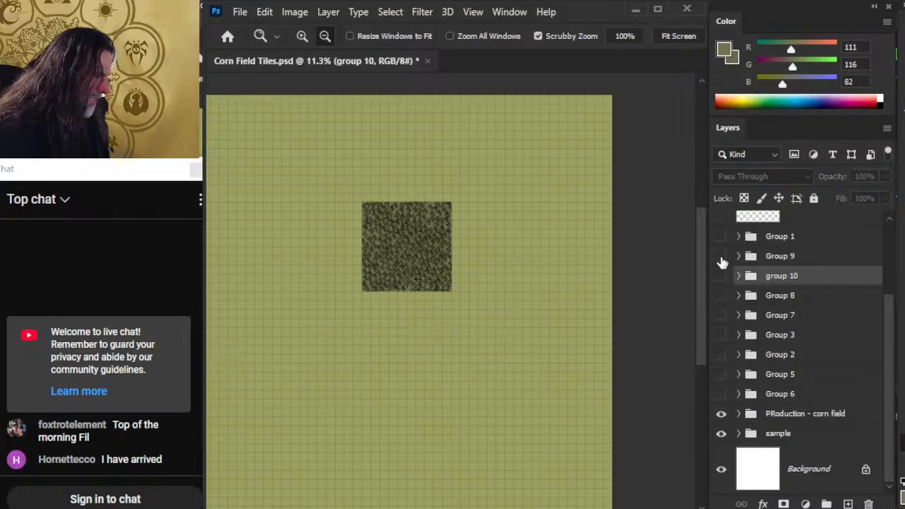
{"action": "left_click", "coordinate": [722, 257]}
{"action": "left_click", "coordinate": [739, 257]}
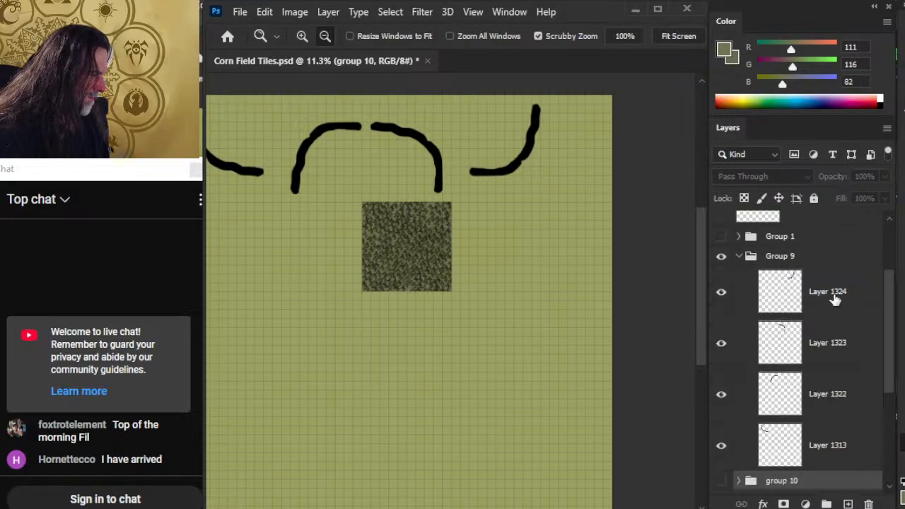
Step: Put Layers 1324 and 1323 each into a separate collapsed group inside Group 9
{"action": "left_click", "coordinate": [834, 297]}
{"action": "key", "text": "ctrl+g"}
{"action": "left_click", "coordinate": [762, 276]}
{"action": "left_click", "coordinate": [813, 318]}
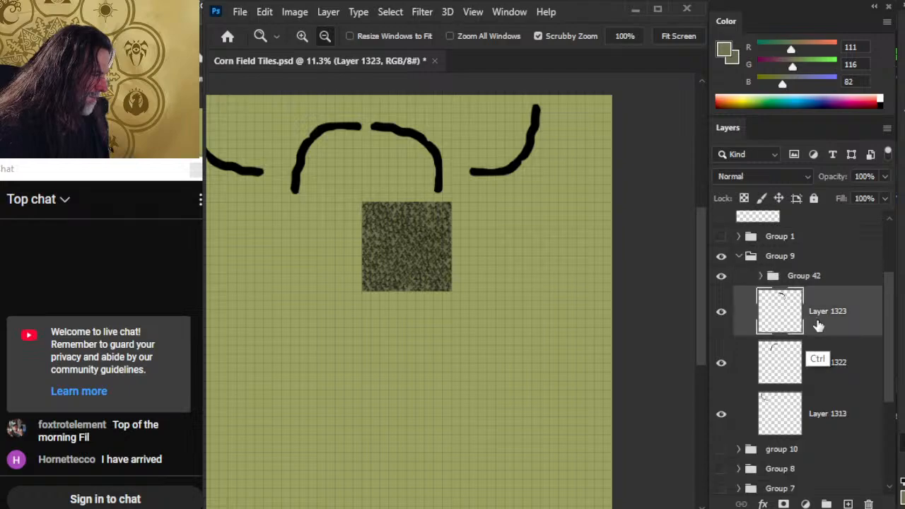
{"action": "key", "text": "ctrl+g"}
{"action": "left_click", "coordinate": [762, 296]}
Step: Put Layers 1322 and 1313 each into a separate collapsed group inside Group 9
{"action": "left_click", "coordinate": [785, 330]}
{"action": "key", "text": "ctrl+g"}
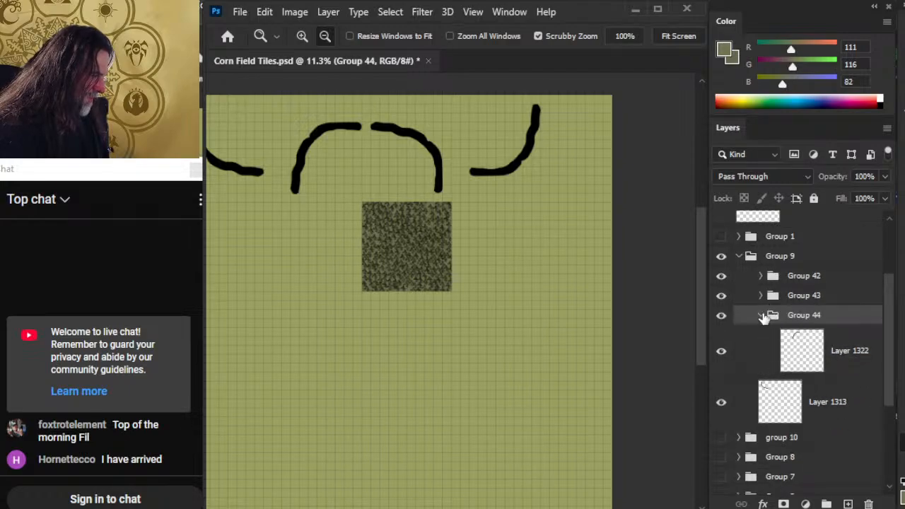
{"action": "left_click", "coordinate": [761, 315]}
{"action": "left_click", "coordinate": [824, 357]}
{"action": "key", "text": "ctrl+g"}
{"action": "left_click", "coordinate": [762, 335]}
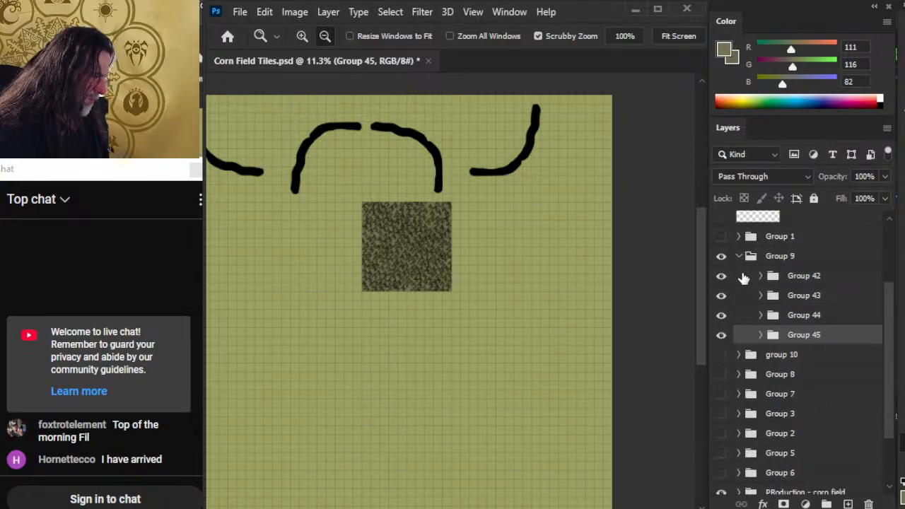
Step: Collapse and hide Group 9, and briefly show and expand Group 1 to check its layers
{"action": "left_click", "coordinate": [739, 256]}
{"action": "left_click", "coordinate": [722, 256]}
{"action": "left_click", "coordinate": [722, 236]}
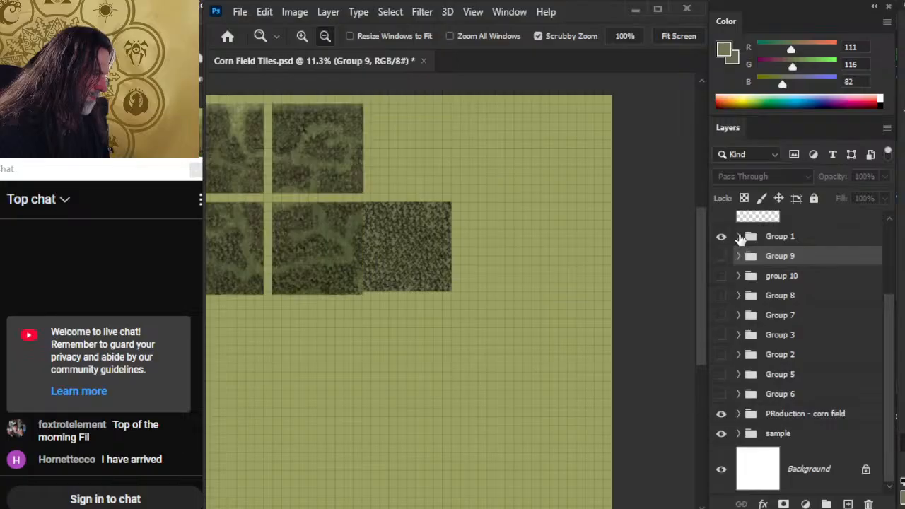
{"action": "left_click", "coordinate": [739, 236]}
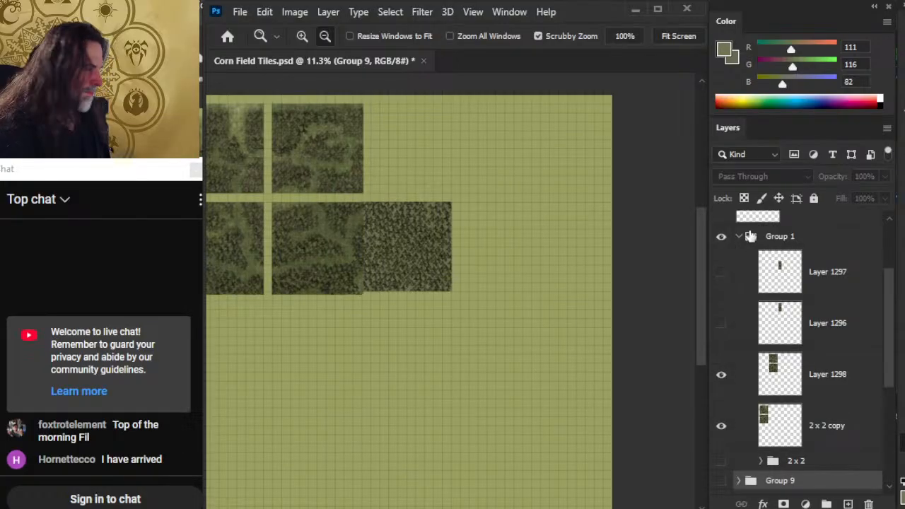
{"action": "left_click", "coordinate": [740, 237]}
{"action": "left_click", "coordinate": [722, 236]}
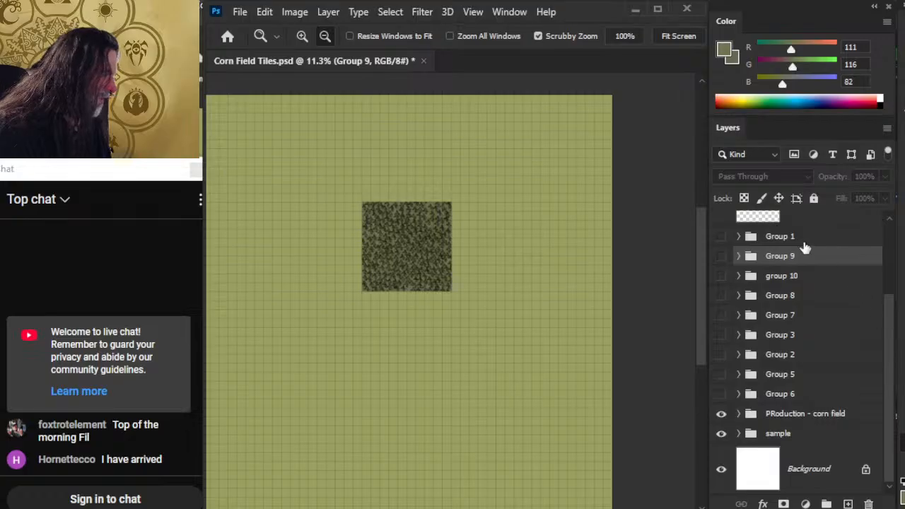
Step: Move the hidden Group 1 into the sample group
{"action": "left_click", "coordinate": [792, 236]}
{"action": "left_click", "coordinate": [721, 236]}
{"action": "left_click", "coordinate": [722, 236]}
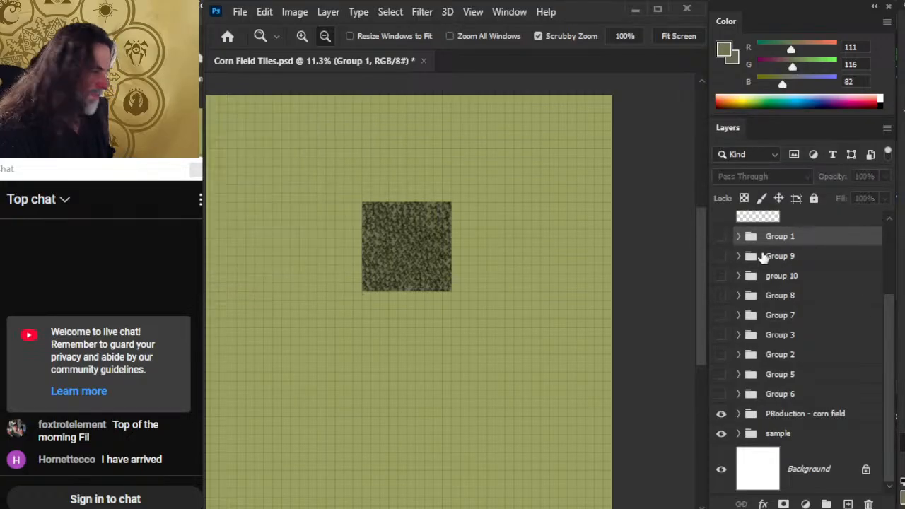
{"action": "left_click_drag", "start_coordinate": [785, 240], "coordinate": [825, 456]}
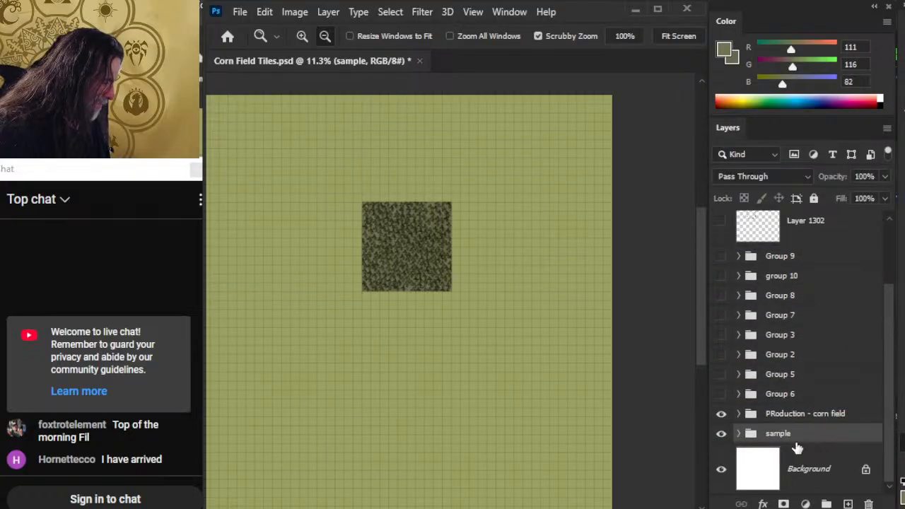
Step: Examine what Layers 1326 and 1302 contain by briefly showing each one, leaving both hidden
{"action": "left_click_drag", "start_coordinate": [892, 335], "coordinate": [887, 300]}
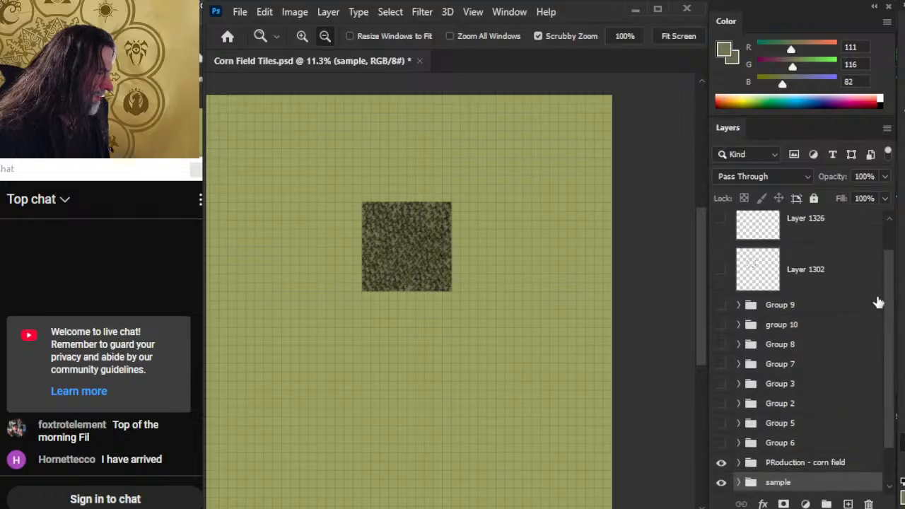
{"action": "left_click_drag", "start_coordinate": [895, 336], "coordinate": [885, 305]}
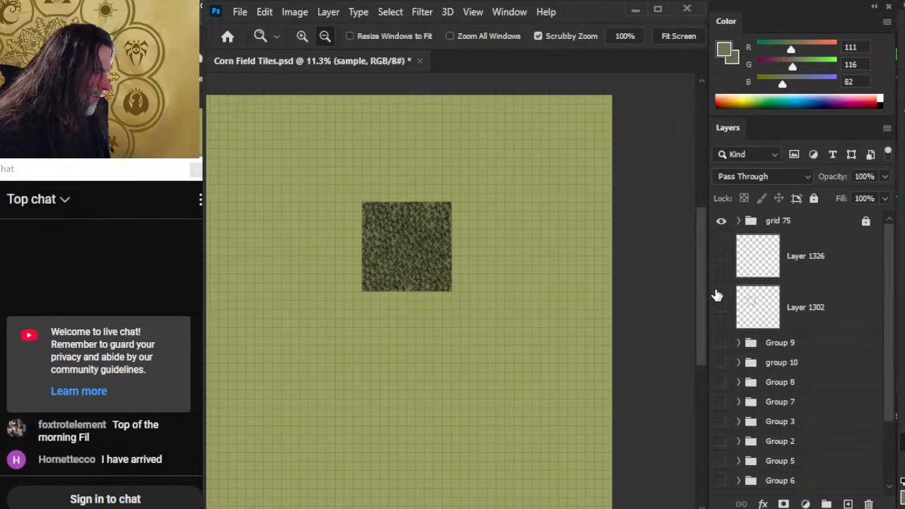
{"action": "left_click", "coordinate": [722, 257]}
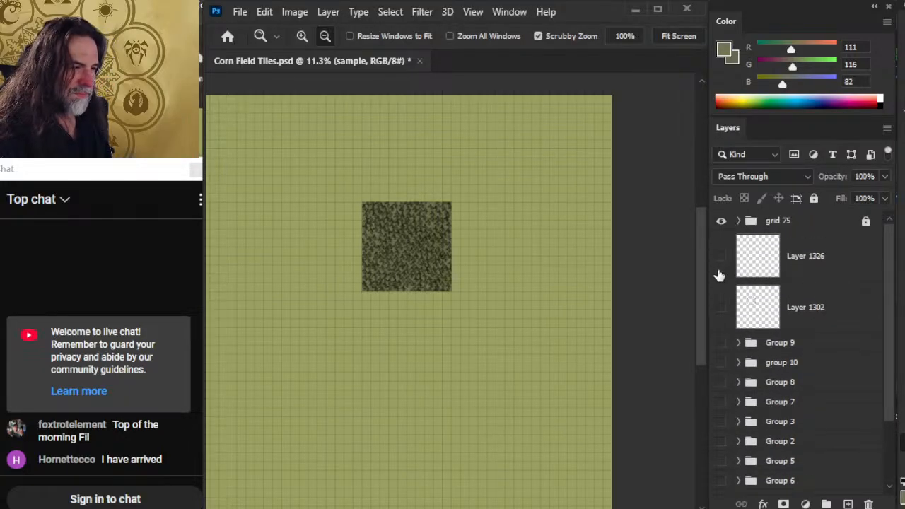
{"action": "left_click", "coordinate": [722, 309]}
{"action": "left_click", "coordinate": [722, 308]}
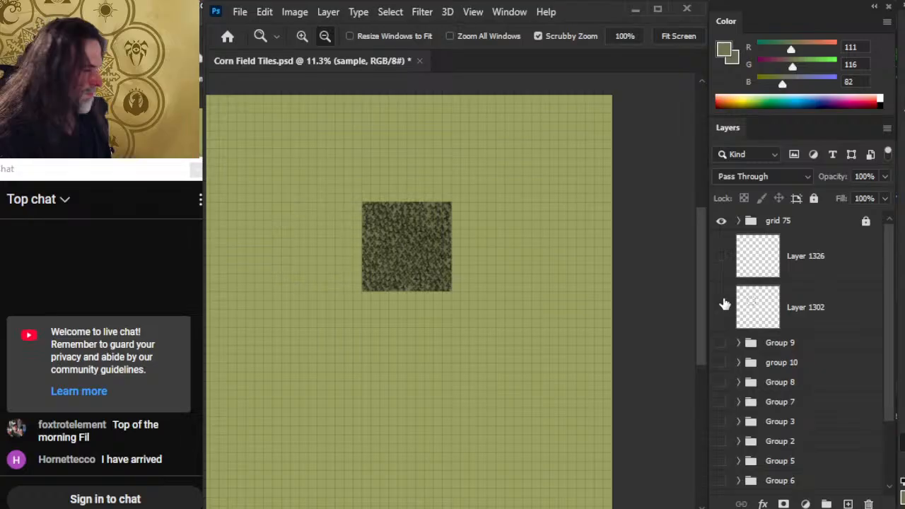
{"action": "left_click", "coordinate": [722, 261]}
{"action": "left_click_drag", "start_coordinate": [307, 223], "coordinate": [378, 256]}
{"action": "left_click_drag", "start_coordinate": [380, 275], "coordinate": [440, 307]}
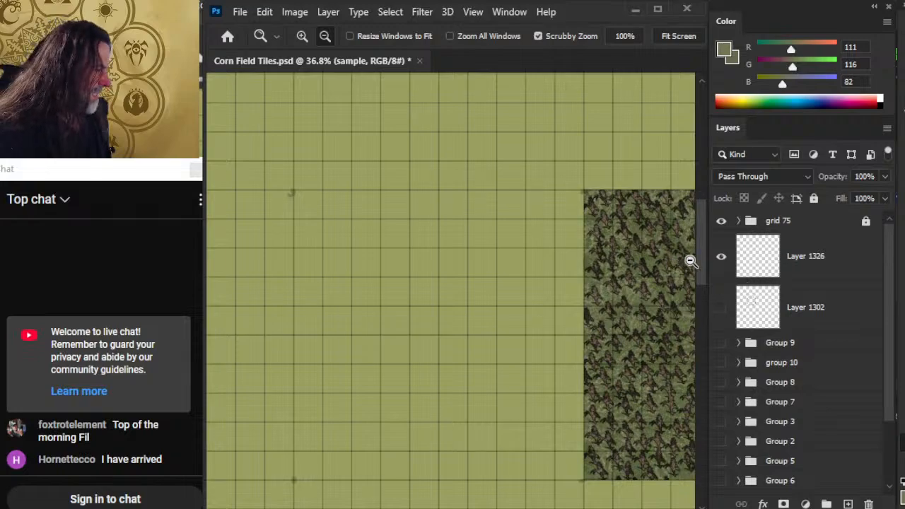
{"action": "left_click", "coordinate": [722, 259]}
Step: Group Layers 1326 and 1302 together and name the group guides
{"action": "left_click", "coordinate": [821, 311]}
{"action": "left_click", "coordinate": [821, 269], "text": "shift"}
{"action": "key", "text": "ctrl+g"}
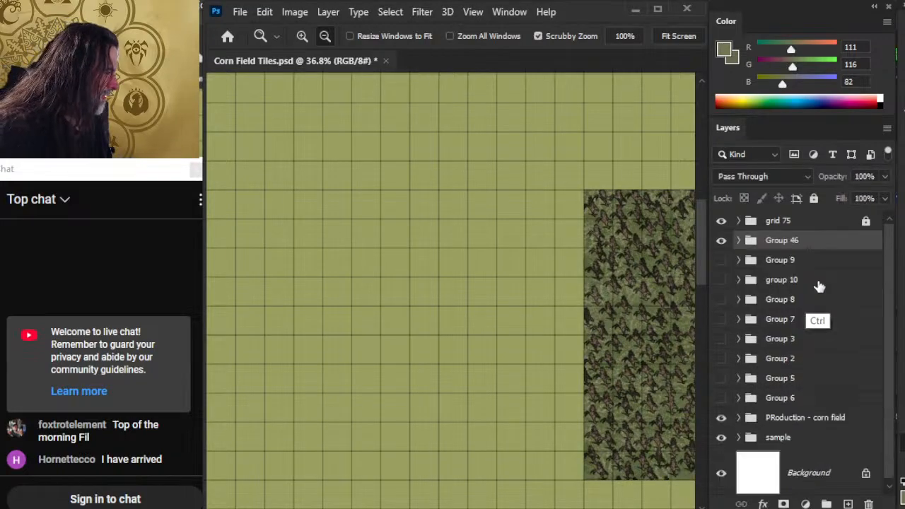
{"action": "double_click", "coordinate": [776, 241]}
{"action": "type", "text": "c"}
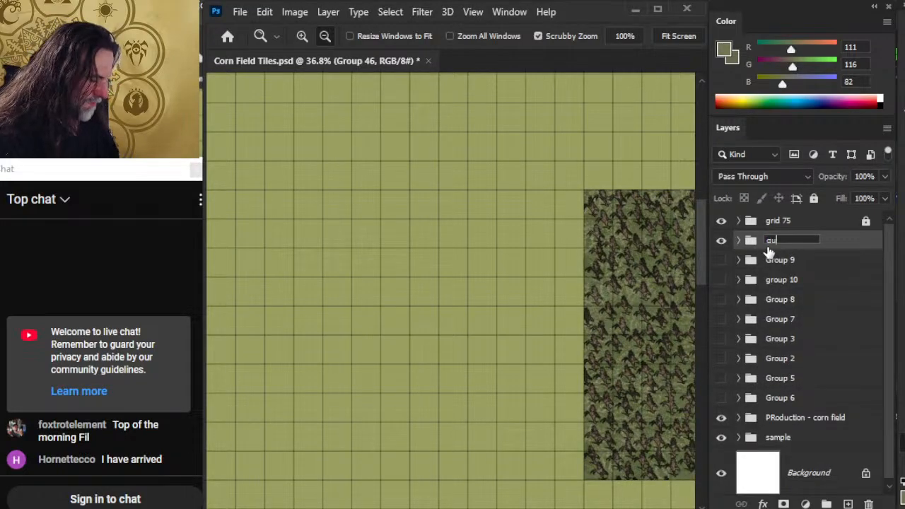
{"action": "type", "text": "uides"}
{"action": "key", "text": "Return"}
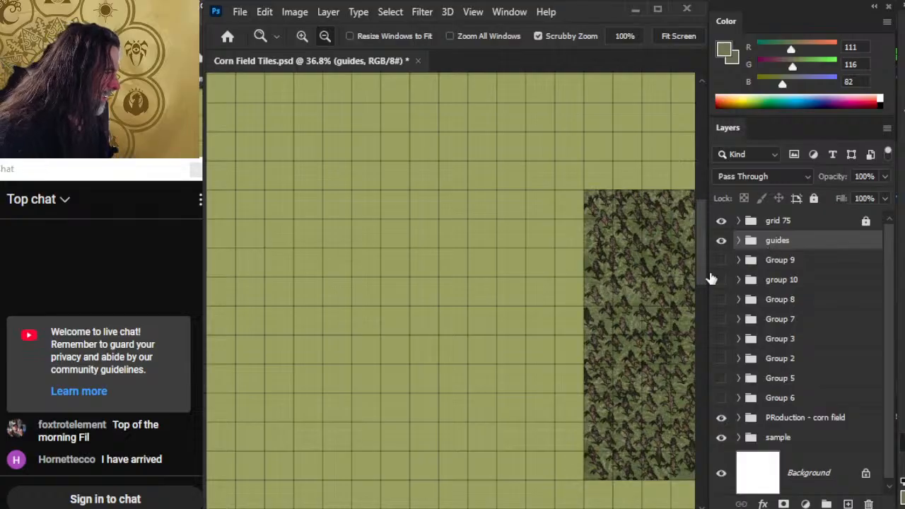
Step: Turn on Layer 1302 inside the guides group, and hide and collapse the whole group
{"action": "left_click", "coordinate": [739, 240]}
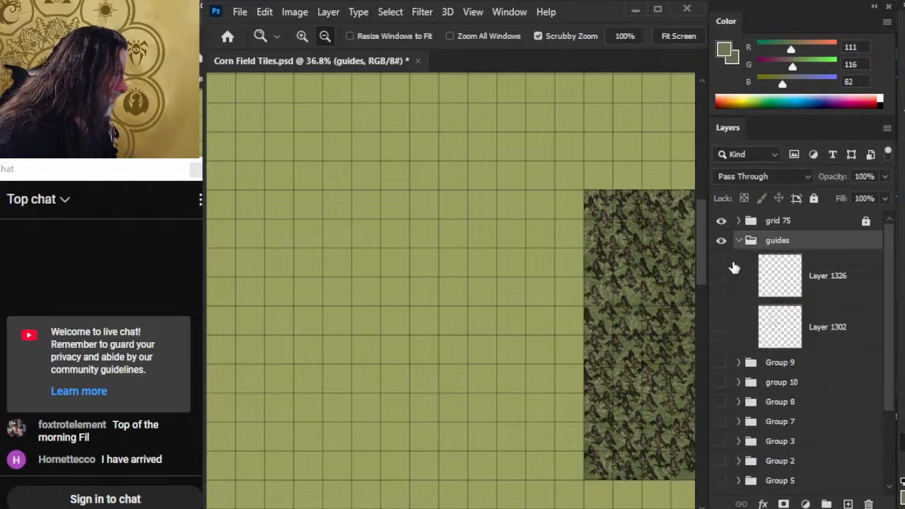
{"action": "left_click", "coordinate": [721, 327]}
{"action": "left_click", "coordinate": [722, 240]}
{"action": "left_click", "coordinate": [739, 240]}
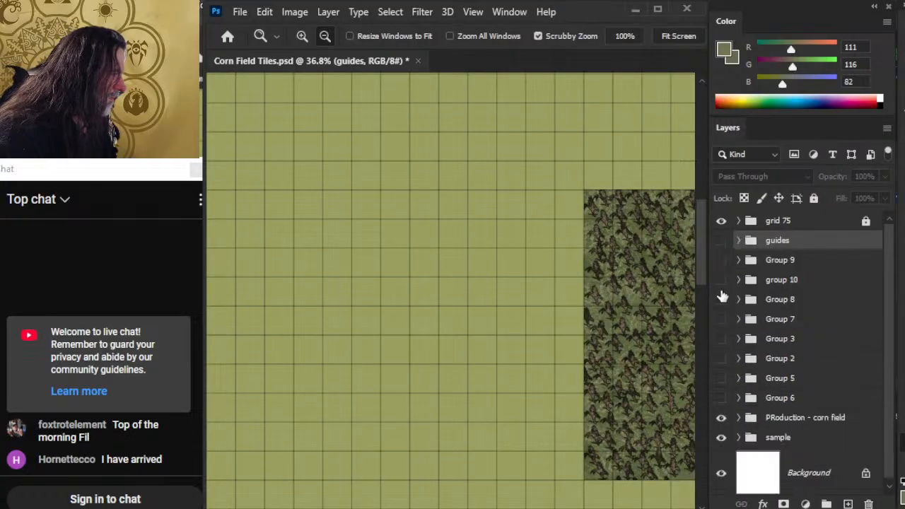
Step: Check the Group 9 paths and the guides by briefly showing both groups, and show Group 6
{"action": "left_click_drag", "start_coordinate": [600, 325], "coordinate": [528, 313]}
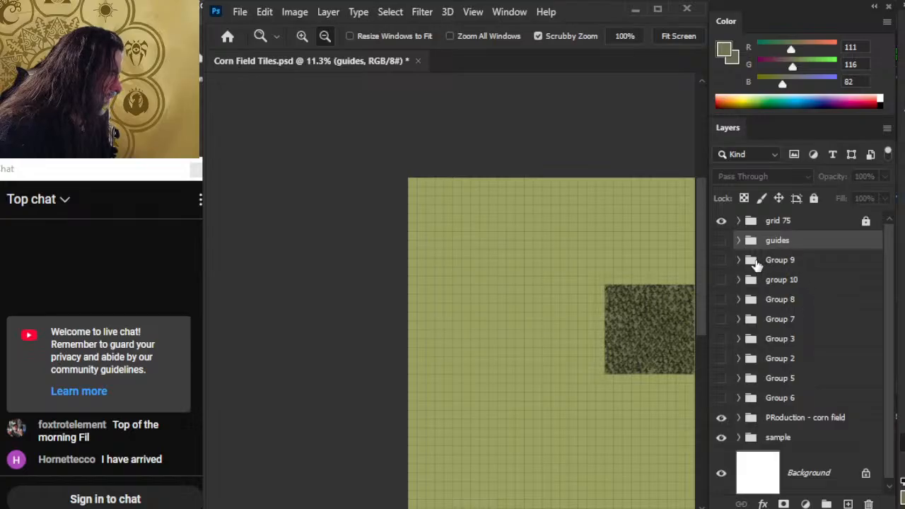
{"action": "left_click_drag", "start_coordinate": [571, 335], "coordinate": [461, 346]}
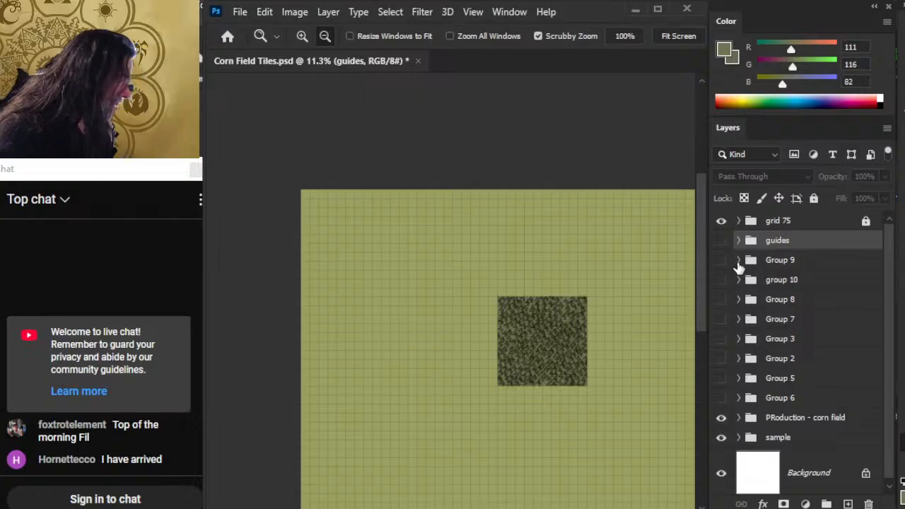
{"action": "left_click", "coordinate": [722, 261]}
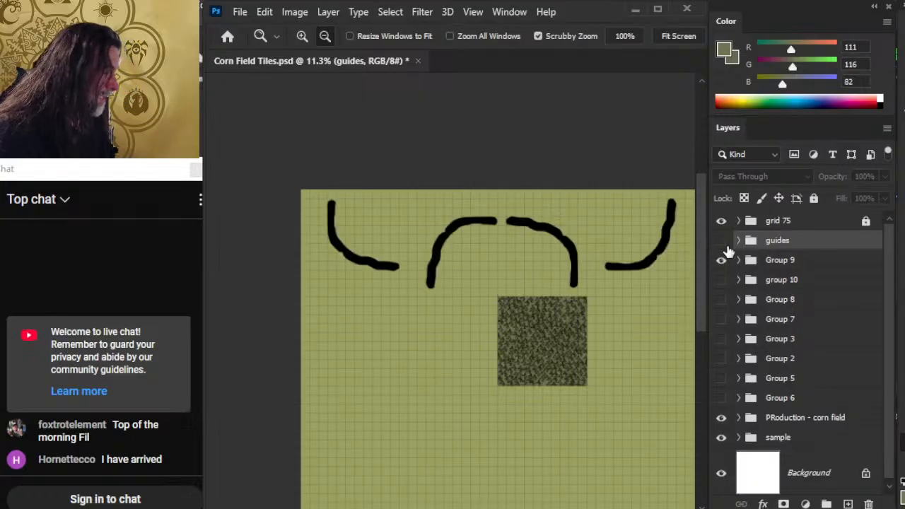
{"action": "left_click", "coordinate": [722, 241]}
{"action": "left_click", "coordinate": [721, 240]}
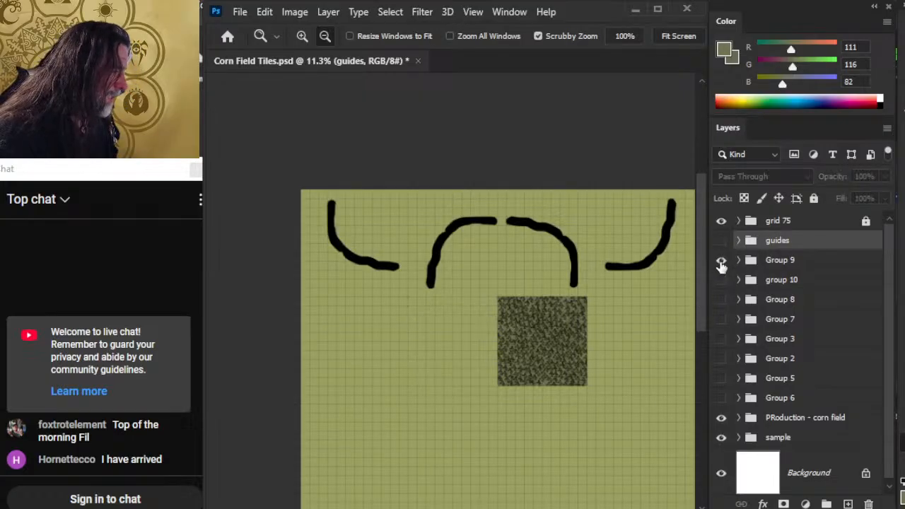
{"action": "left_click", "coordinate": [721, 260]}
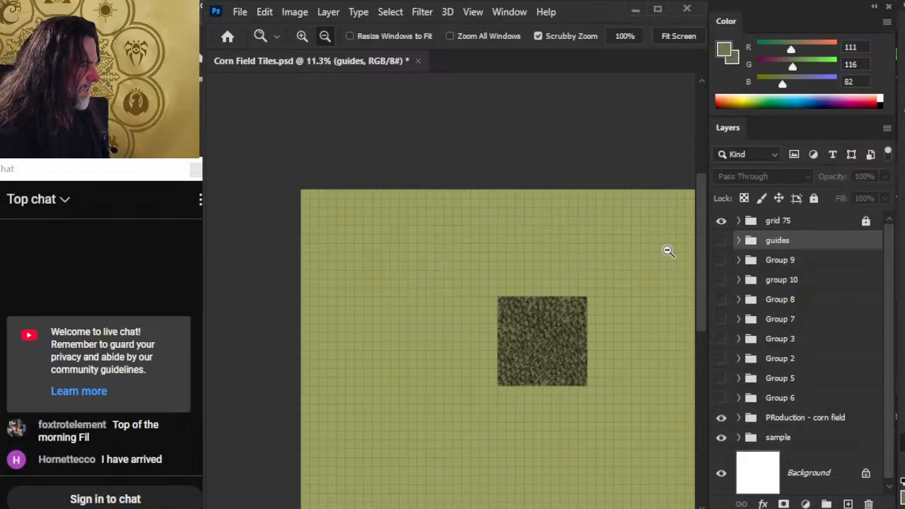
{"action": "left_click", "coordinate": [722, 398]}
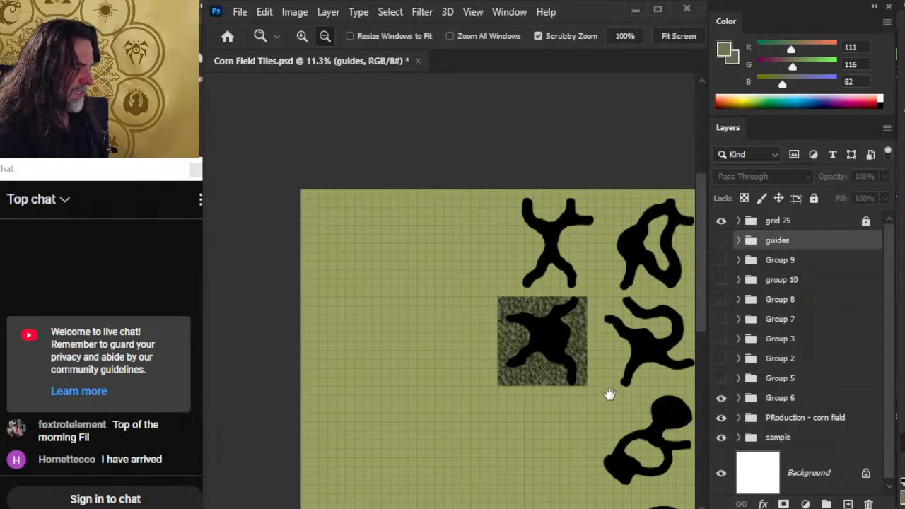
Step: Expand Group 6 and duplicate the PRoduction - corn field group under its default copy name
{"action": "left_click_drag", "start_coordinate": [609, 392], "coordinate": [519, 321]}
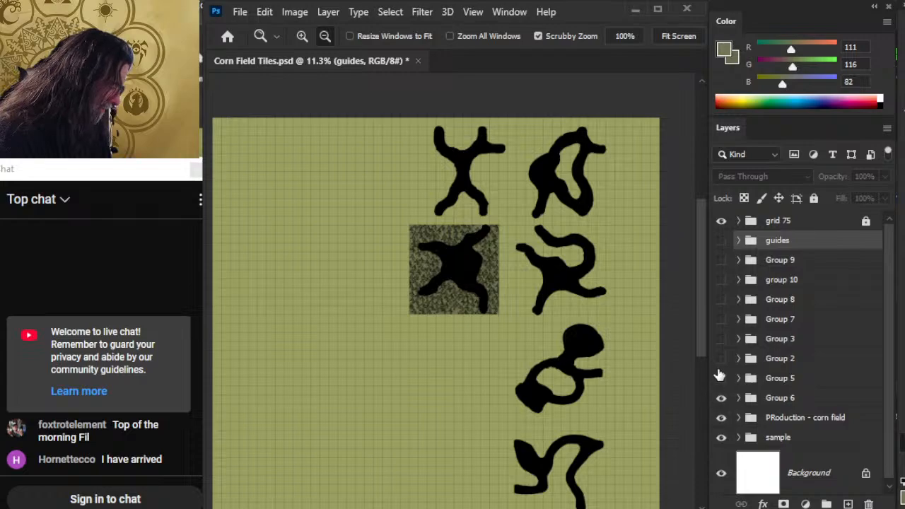
{"action": "left_click", "coordinate": [740, 398]}
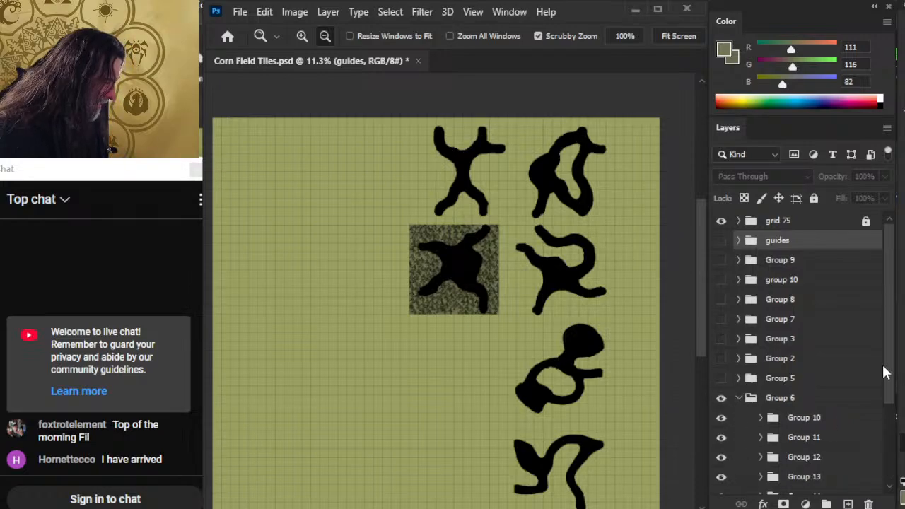
{"action": "scroll", "coordinate": [884, 382], "scroll_direction": "down", "scroll_amount": 1}
{"action": "scroll", "coordinate": [888, 386], "scroll_direction": "down", "scroll_amount": 3}
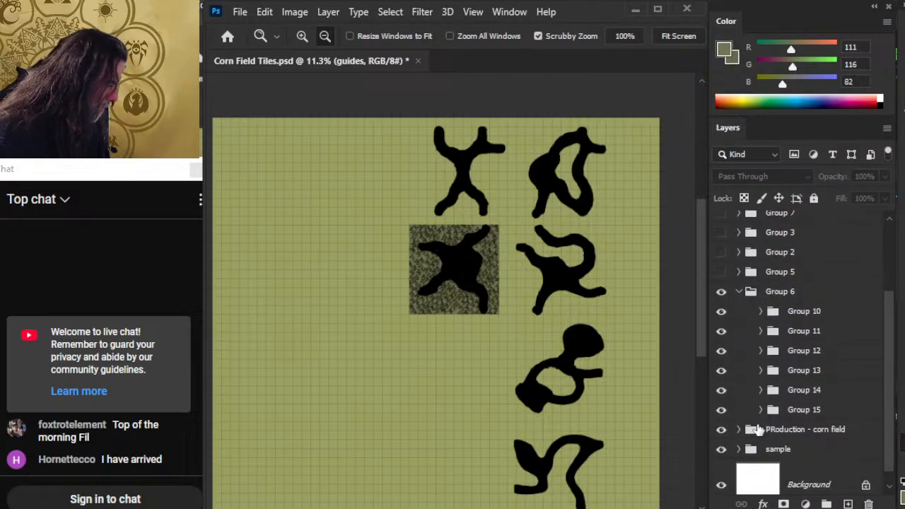
{"action": "left_click", "coordinate": [797, 433]}
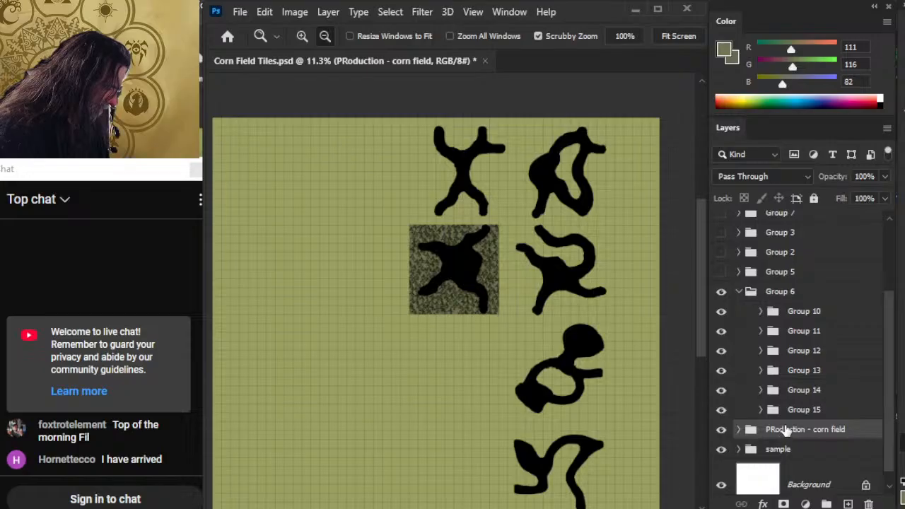
{"action": "right_click", "coordinate": [784, 431]}
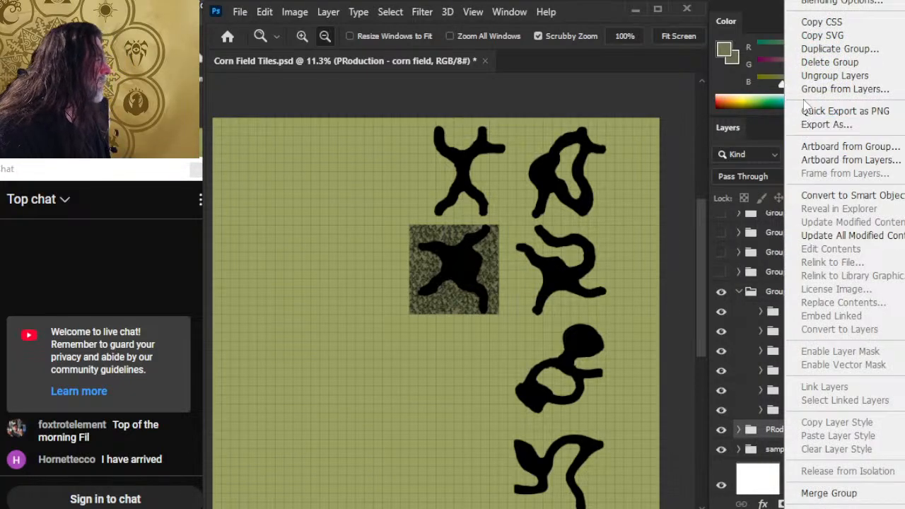
{"action": "left_click", "coordinate": [822, 51]}
{"action": "key", "text": "Return"}
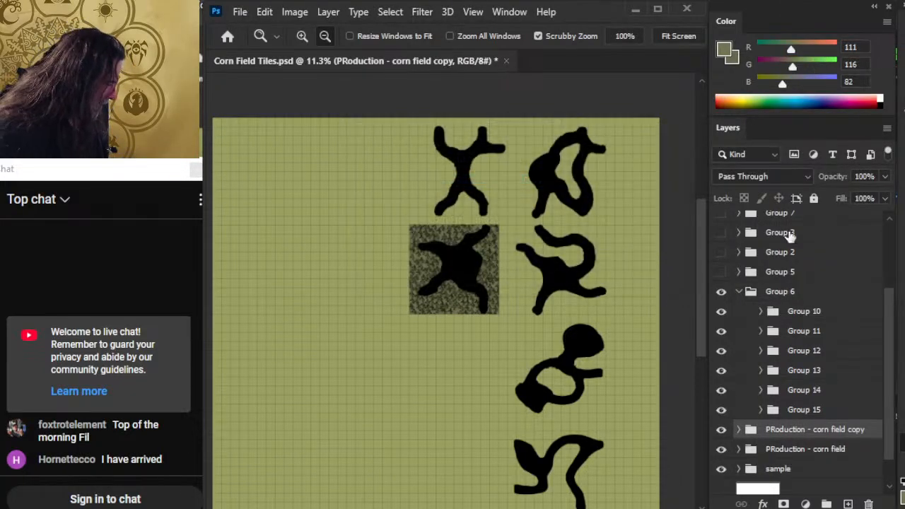
Step: Expand Groups 10 through 15 inside Group 6 so that their black path layers are listed
{"action": "left_click", "coordinate": [761, 311]}
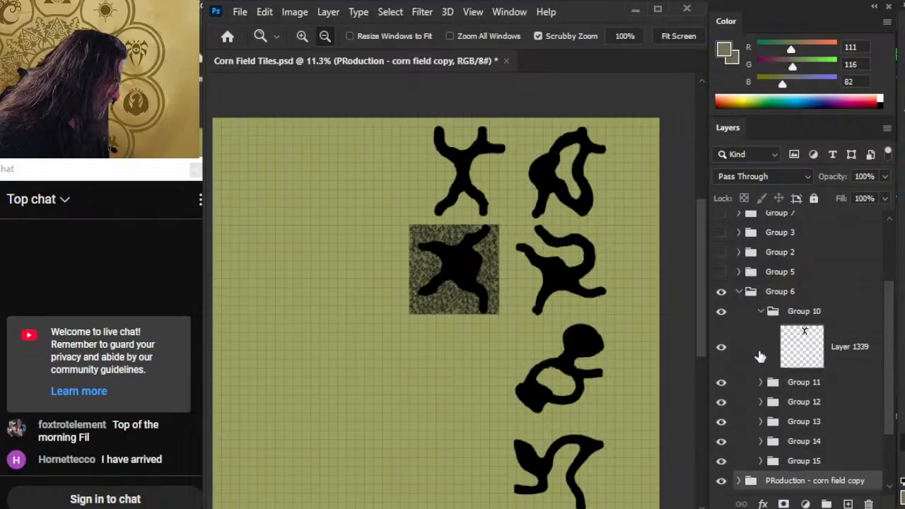
{"action": "left_click", "coordinate": [761, 382]}
{"action": "left_click", "coordinate": [761, 454]}
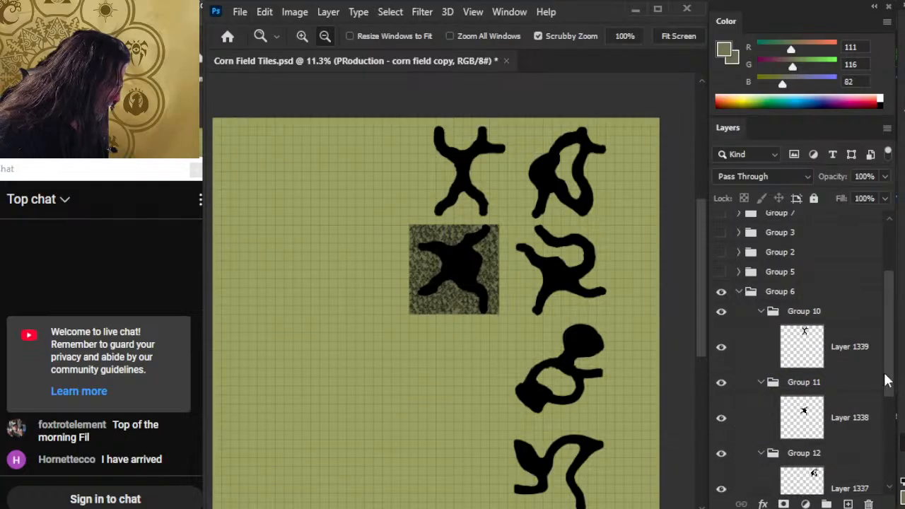
{"action": "scroll", "coordinate": [889, 382], "scroll_direction": "down", "scroll_amount": 5}
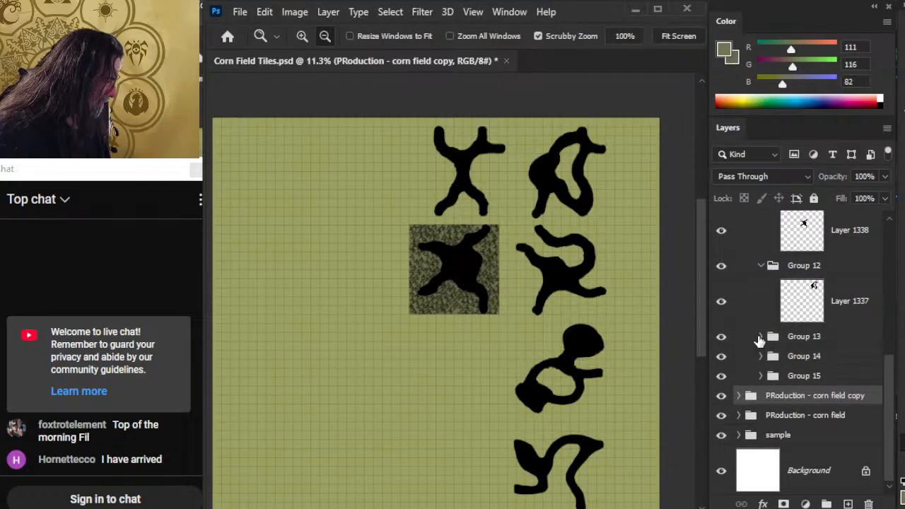
{"action": "left_click", "coordinate": [759, 338]}
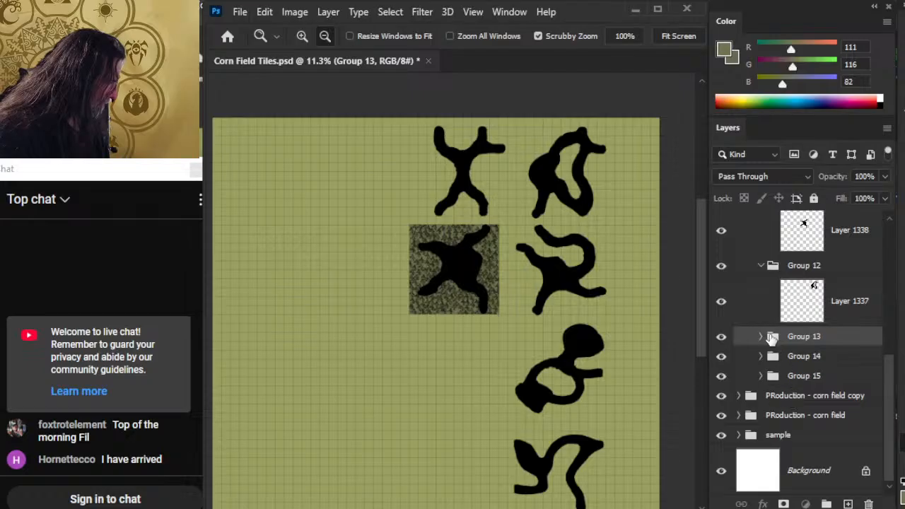
{"action": "left_click", "coordinate": [762, 337]}
{"action": "left_click_drag", "start_coordinate": [895, 407], "coordinate": [887, 433]}
{"action": "left_click", "coordinate": [761, 355]}
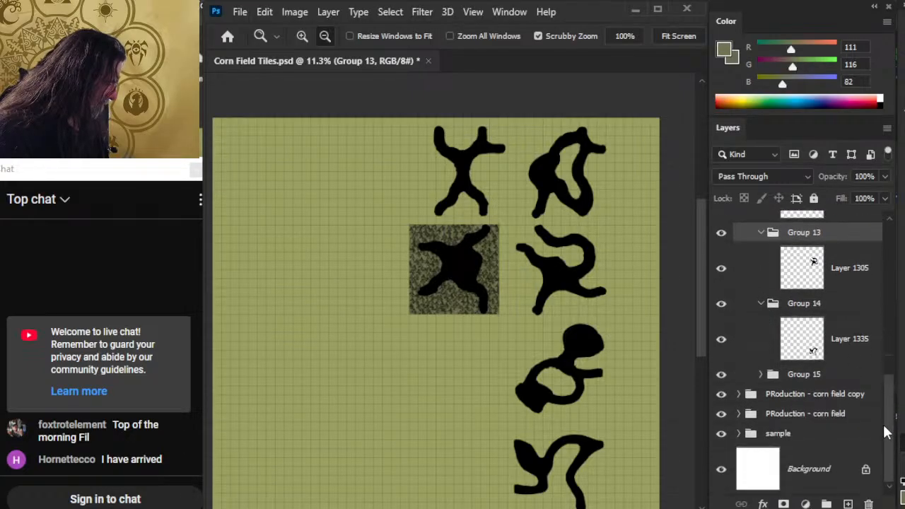
{"action": "left_click", "coordinate": [762, 375]}
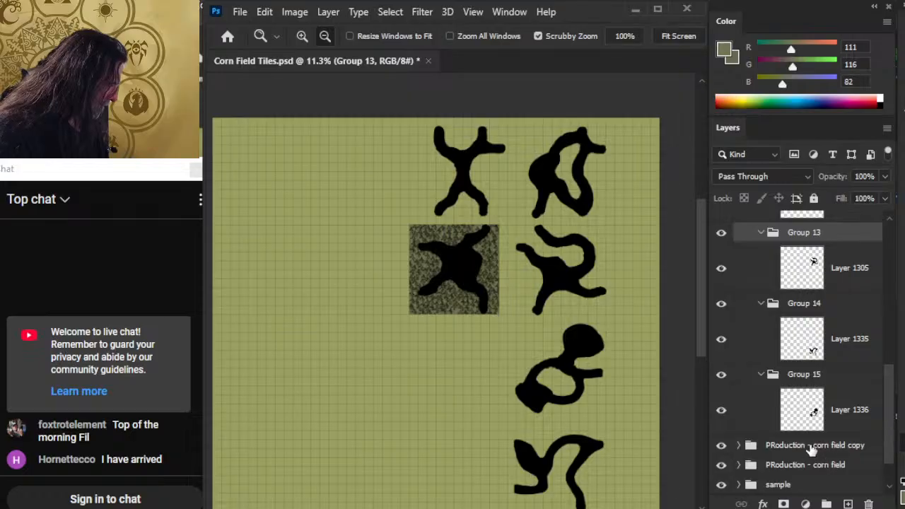
Step: Move the PRoduction - corn field copy into Group 15, beneath Layer 1336
{"action": "left_click_drag", "start_coordinate": [810, 447], "coordinate": [815, 400]}
{"action": "left_click_drag", "start_coordinate": [802, 439], "coordinate": [824, 393]}
{"action": "left_click", "coordinate": [832, 451]}
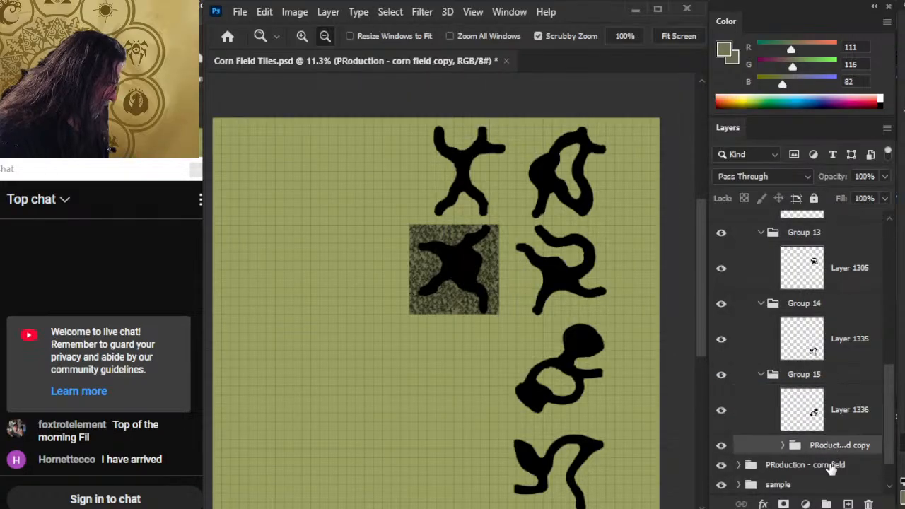
Step: Duplicate the corn field copy in Group 15 and move the duplicate into Group 14, above Layer 1335
{"action": "right_click", "coordinate": [810, 453]}
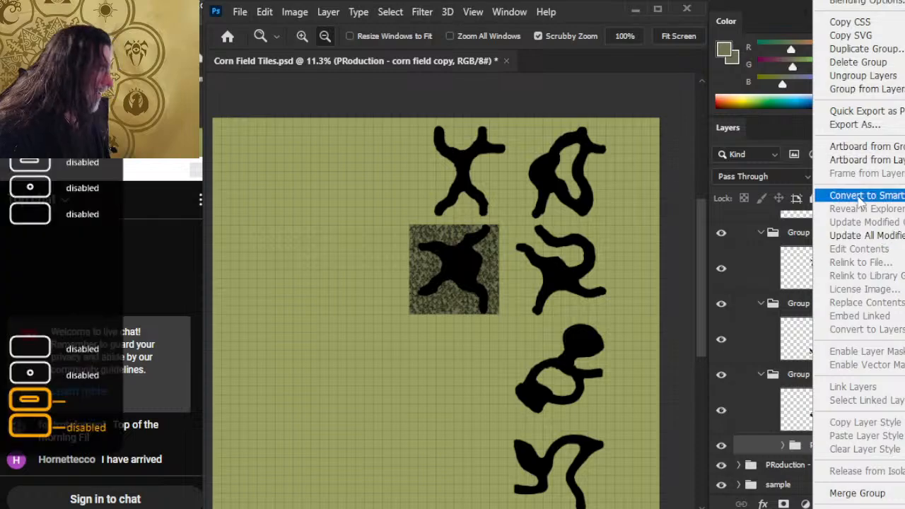
{"action": "left_click", "coordinate": [858, 49]}
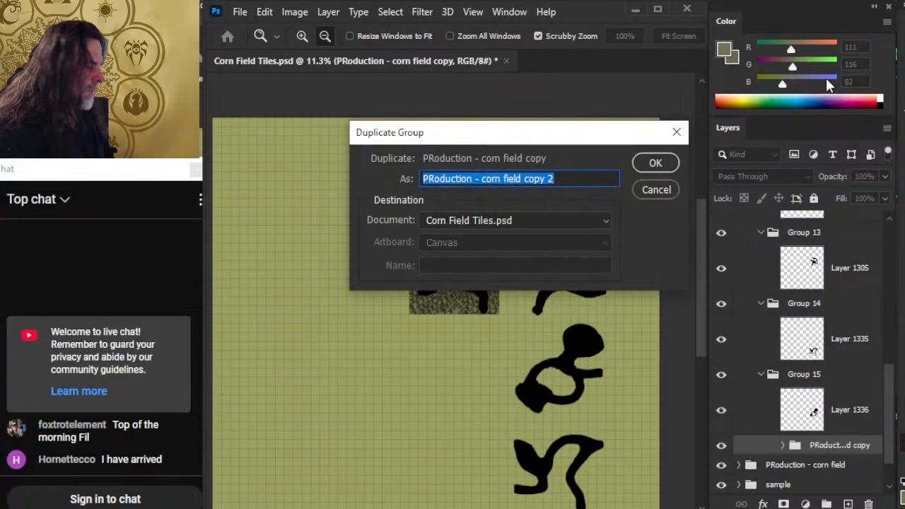
{"action": "key", "text": "Return"}
{"action": "left_click_drag", "start_coordinate": [827, 447], "coordinate": [835, 333]}
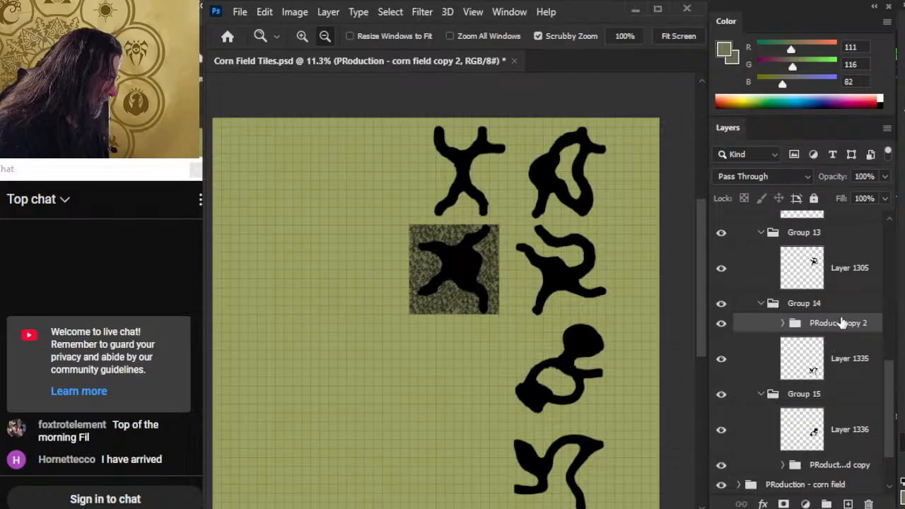
Step: Duplicate the corn field copy in Group 14 and move the duplicate into Group 13, above Layer 1305
{"action": "right_click", "coordinate": [842, 323]}
{"action": "left_click", "coordinate": [884, 49]}
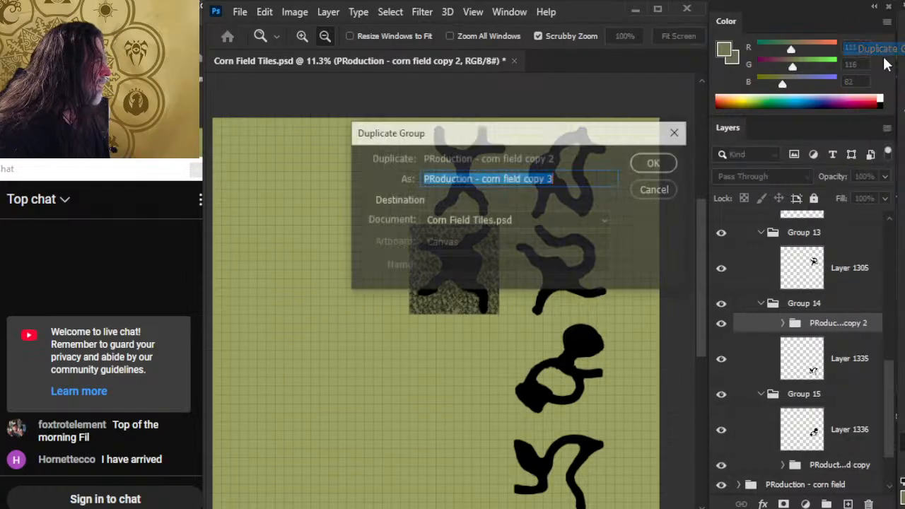
{"action": "key", "text": "Return"}
{"action": "scroll", "coordinate": [888, 388], "scroll_direction": "up", "scroll_amount": 3}
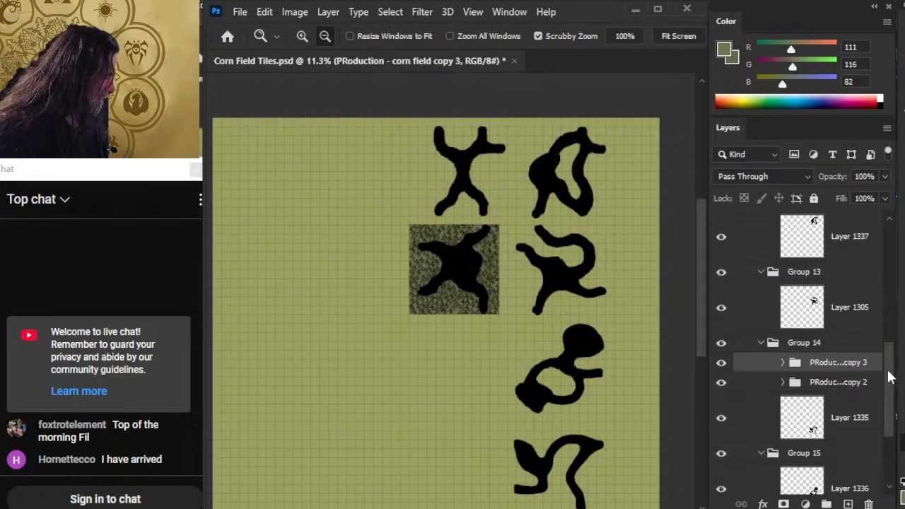
{"action": "left_click_drag", "start_coordinate": [844, 429], "coordinate": [842, 360]}
Step: Duplicate the corn field copy in Group 13 and move the duplicate into Group 12, above Layer 1337
{"action": "right_click", "coordinate": [841, 358]}
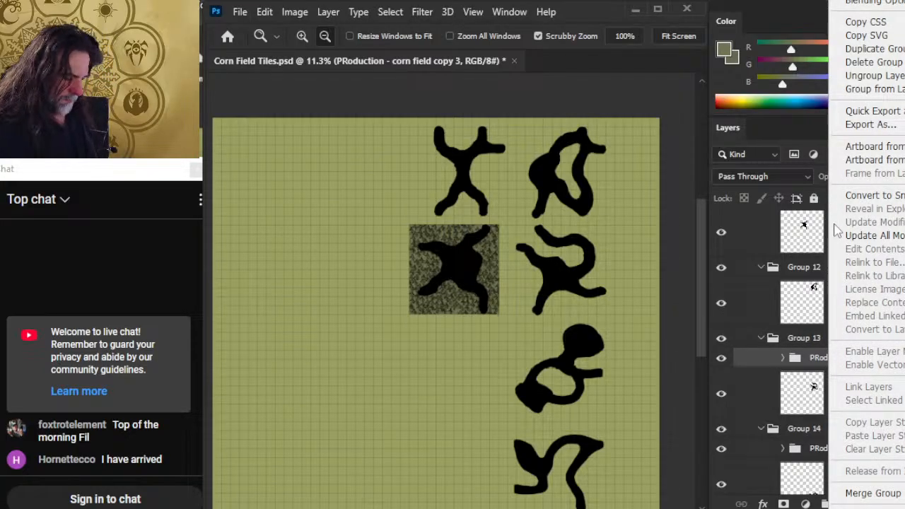
{"action": "left_click", "coordinate": [875, 49]}
{"action": "key", "text": "Return"}
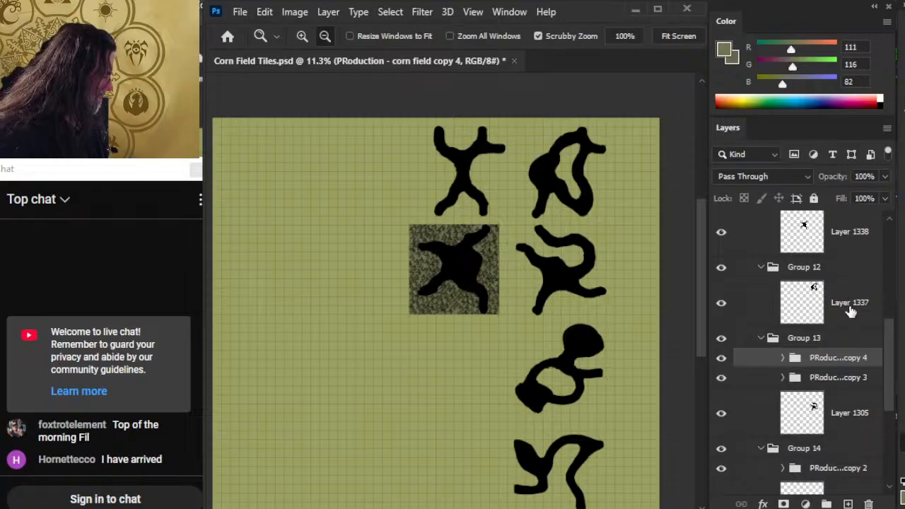
{"action": "left_click_drag", "start_coordinate": [852, 358], "coordinate": [840, 282]}
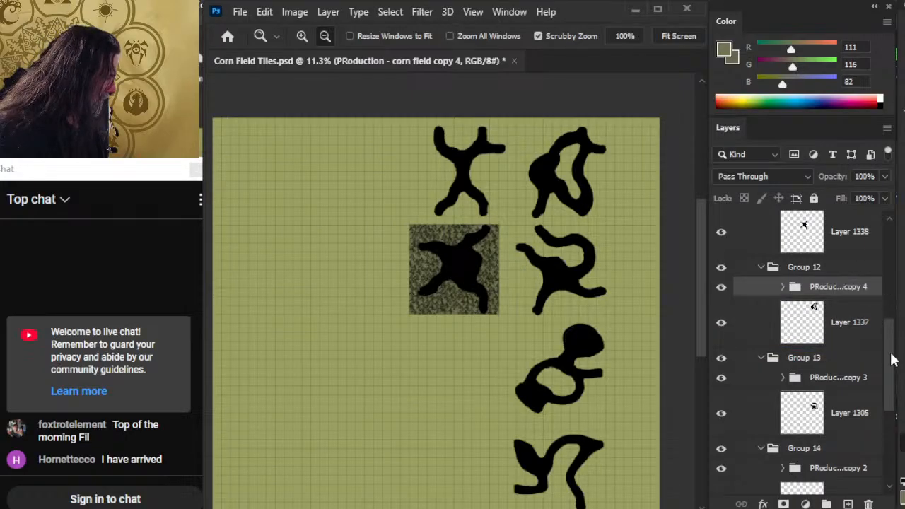
Step: Duplicate the corn field copy in Group 12 and move the duplicate into Group 11, above Layer 1338
{"action": "scroll", "coordinate": [892, 360], "scroll_direction": "up", "scroll_amount": 3}
{"action": "right_click", "coordinate": [856, 364]}
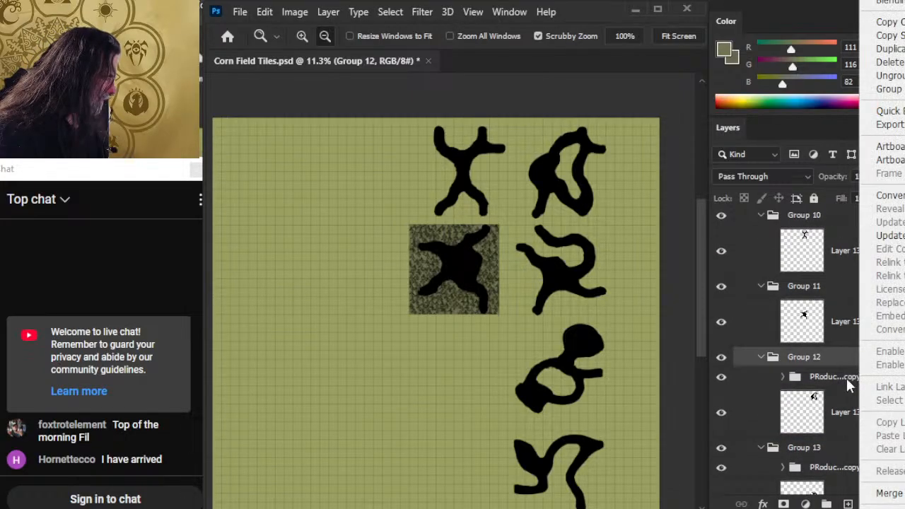
{"action": "right_click", "coordinate": [847, 378]}
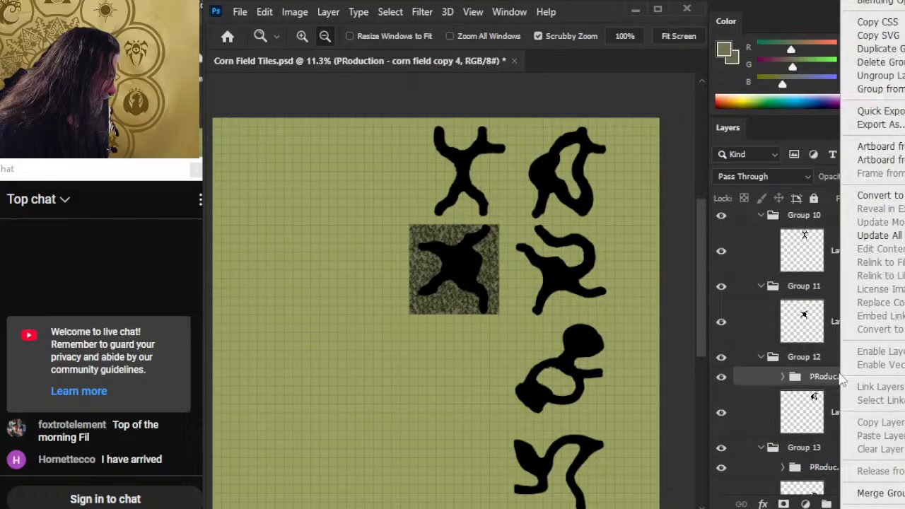
{"action": "left_click", "coordinate": [877, 49]}
{"action": "left_click", "coordinate": [655, 164]}
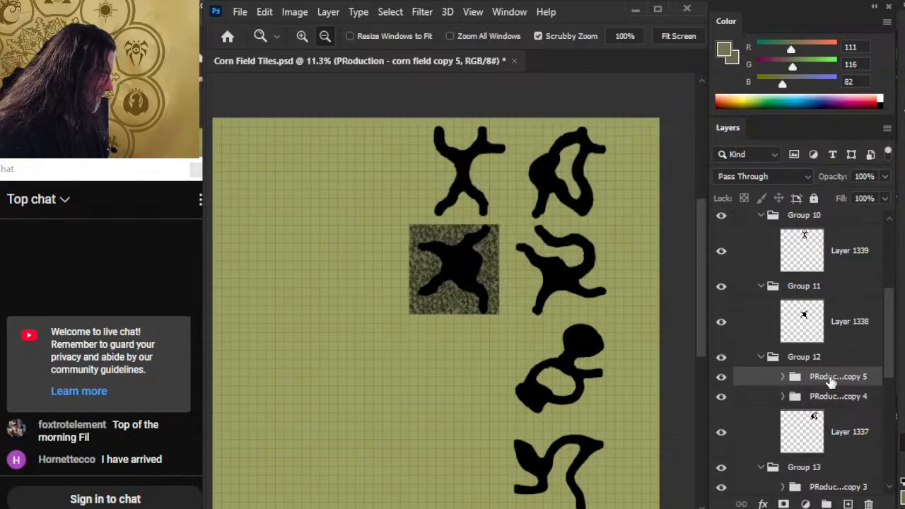
{"action": "left_click_drag", "start_coordinate": [831, 382], "coordinate": [828, 304]}
Step: Duplicate the corn field copy in Group 11 and move the duplicate into Group 10
{"action": "right_click", "coordinate": [836, 303]}
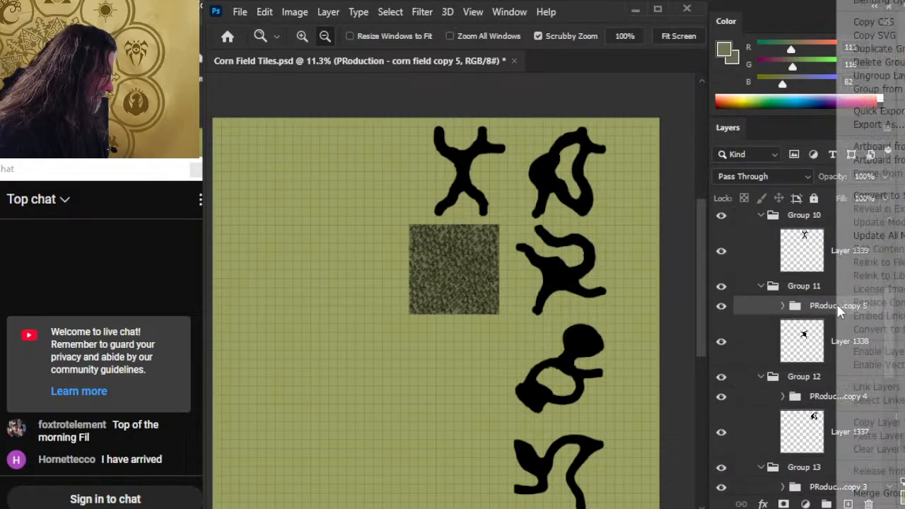
{"action": "left_click", "coordinate": [875, 51]}
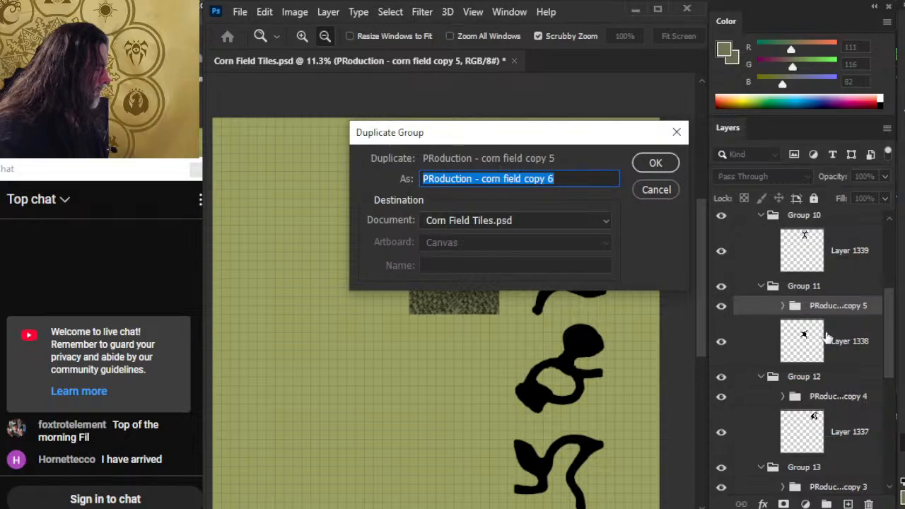
{"action": "key", "text": "Return"}
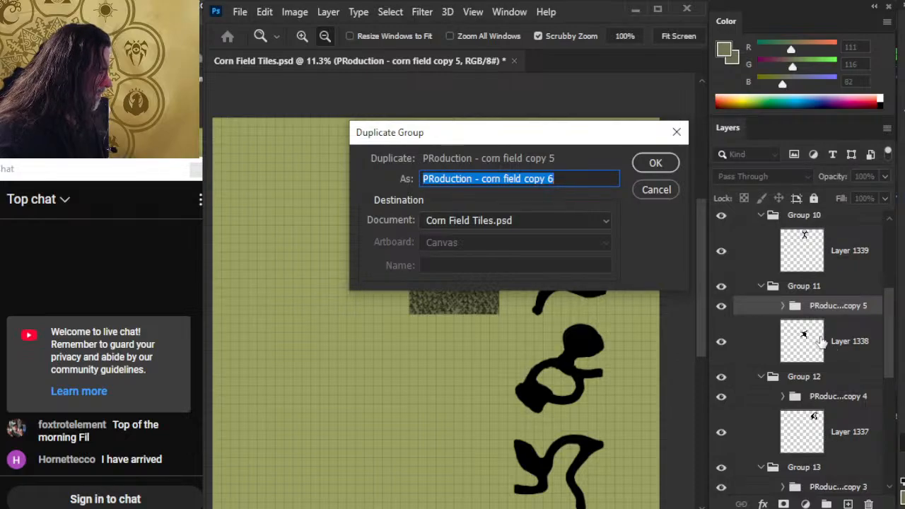
{"action": "left_click_drag", "start_coordinate": [894, 332], "coordinate": [890, 317]}
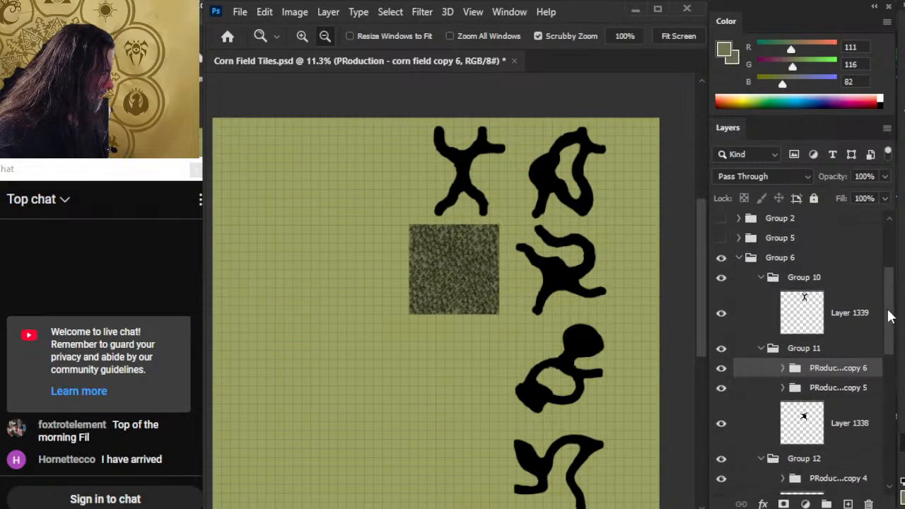
{"action": "left_click_drag", "start_coordinate": [849, 368], "coordinate": [829, 284]}
Step: Move Layer 1338 in Group 11 and Layer 1337 in Group 12 above the corn field copies in their groups
{"action": "left_click_drag", "start_coordinate": [833, 297], "coordinate": [834, 377]}
{"action": "left_click_drag", "start_coordinate": [889, 340], "coordinate": [875, 380]}
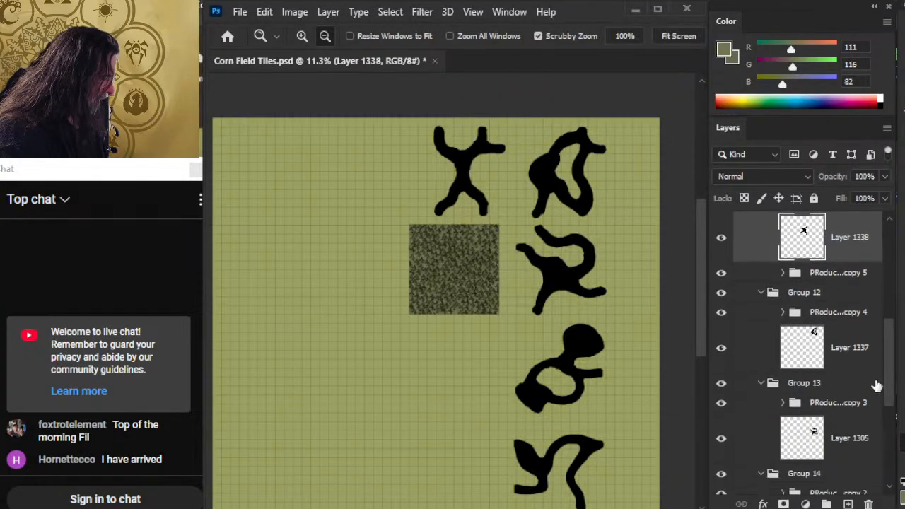
{"action": "left_click_drag", "start_coordinate": [846, 338], "coordinate": [846, 300]}
Step: Move Layer 1305 in Group 13 and Layer 1335 in Group 14 above the corn field copies in their groups
{"action": "scroll", "coordinate": [896, 376], "scroll_direction": "down", "scroll_amount": 3}
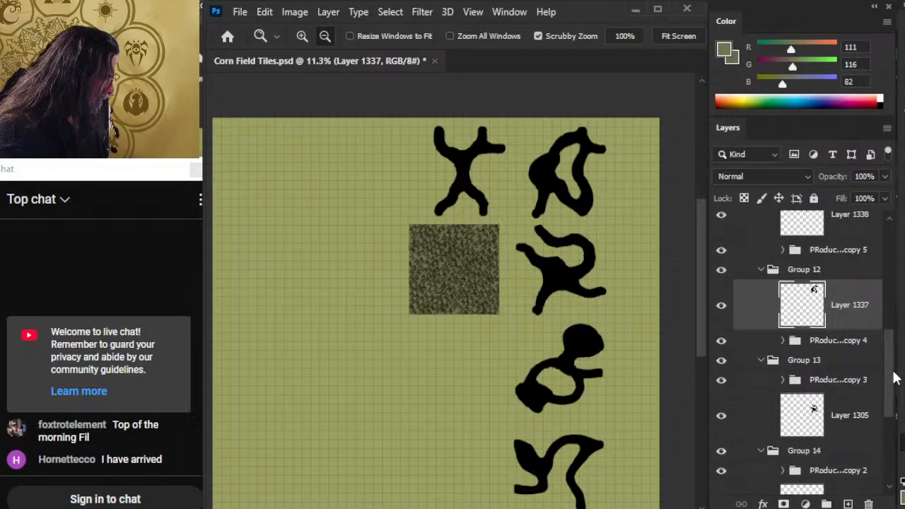
{"action": "left_click_drag", "start_coordinate": [846, 351], "coordinate": [845, 300]}
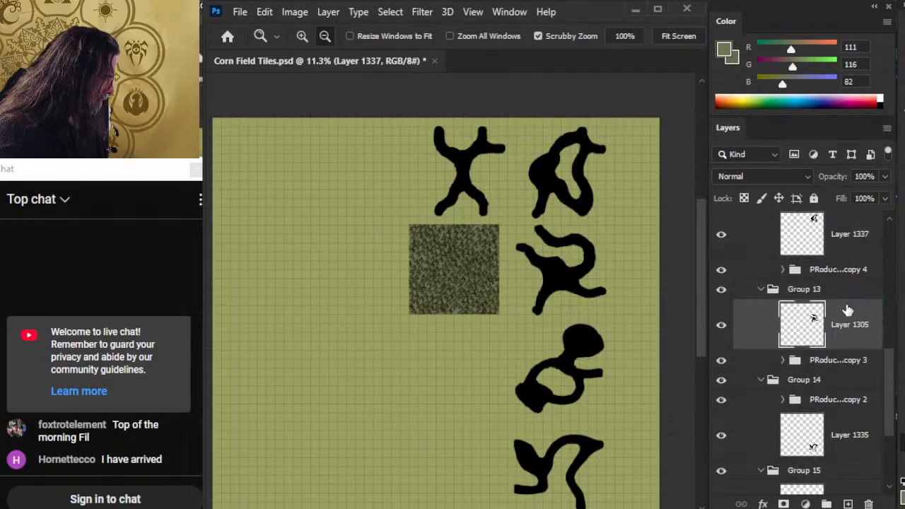
{"action": "scroll", "coordinate": [893, 389], "scroll_direction": "down", "scroll_amount": 3}
{"action": "left_click_drag", "start_coordinate": [847, 344], "coordinate": [821, 315]}
{"action": "scroll", "coordinate": [896, 431], "scroll_direction": "down", "scroll_amount": 1}
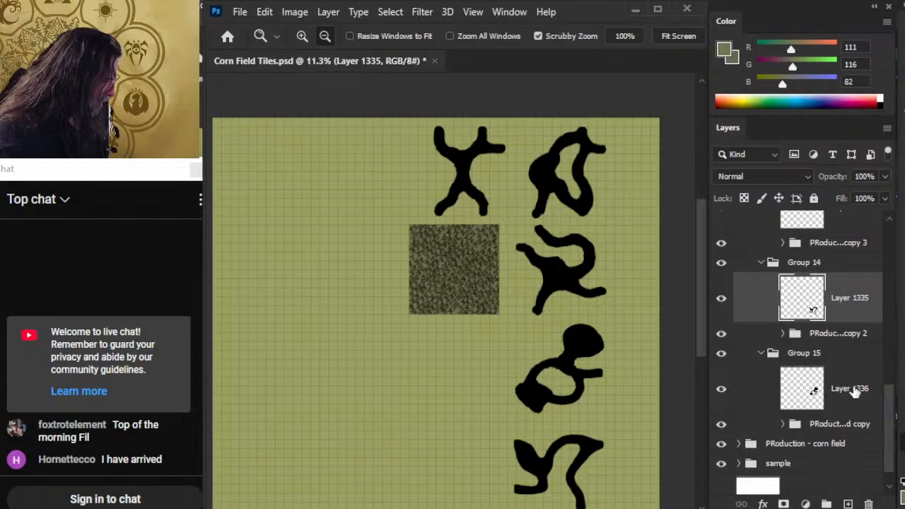
Step: Check Group 15, Layer 1336 and Layer 1335 by toggling their visibility to match them to the black shapes on the canvas
{"action": "left_click_drag", "start_coordinate": [854, 391], "coordinate": [880, 411]}
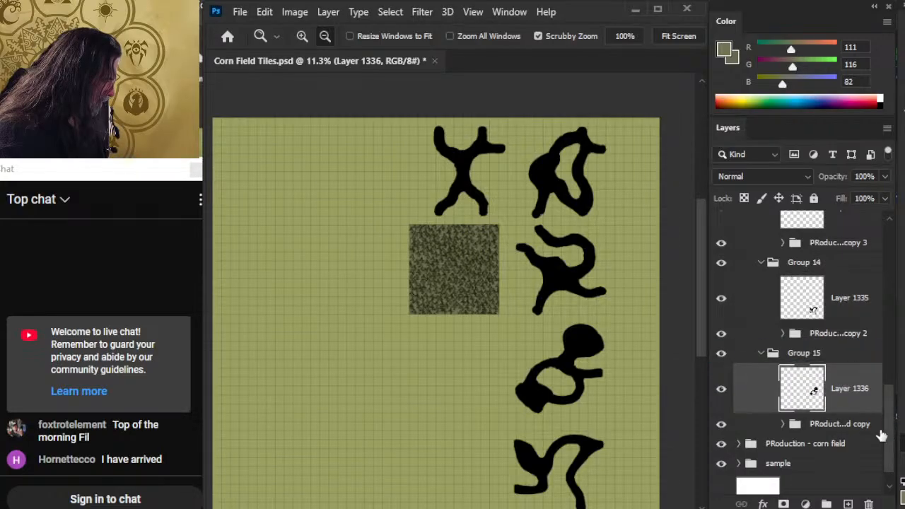
{"action": "left_click", "coordinate": [719, 355]}
{"action": "left_click", "coordinate": [717, 362]}
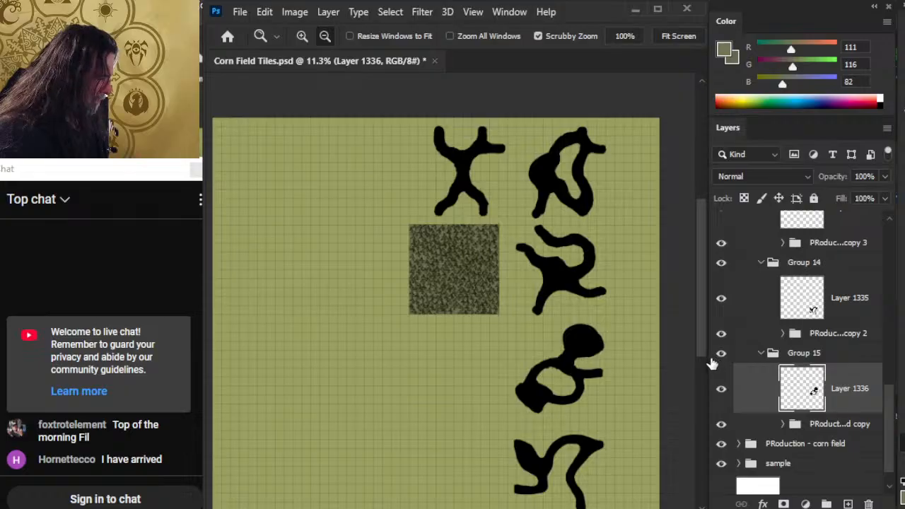
{"action": "left_click", "coordinate": [822, 427]}
{"action": "scroll", "coordinate": [570, 374], "scroll_direction": "down", "scroll_amount": 3}
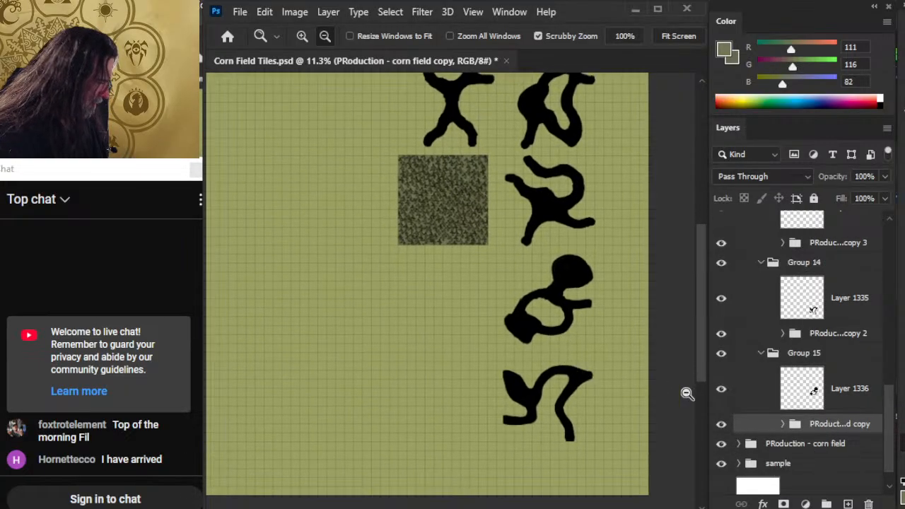
{"action": "left_click", "coordinate": [718, 391]}
{"action": "left_click", "coordinate": [719, 394]}
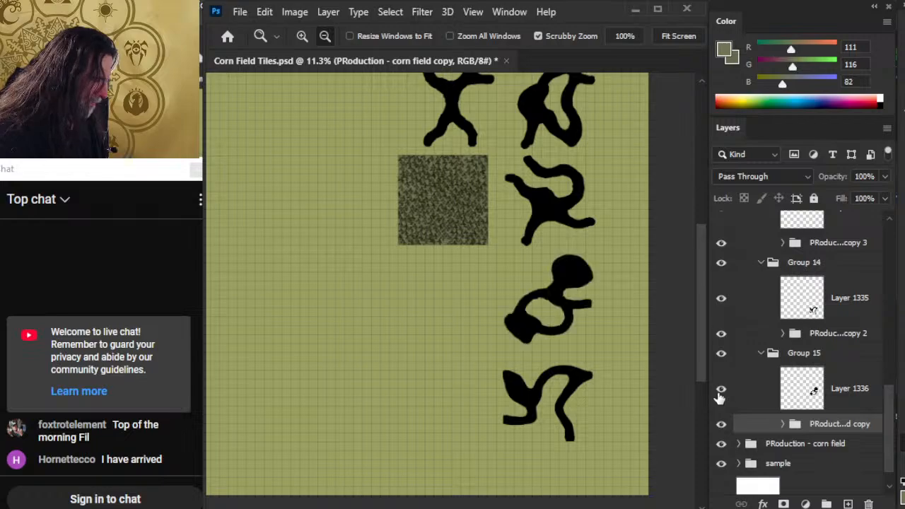
{"action": "left_click", "coordinate": [721, 303]}
{"action": "left_click", "coordinate": [721, 303]}
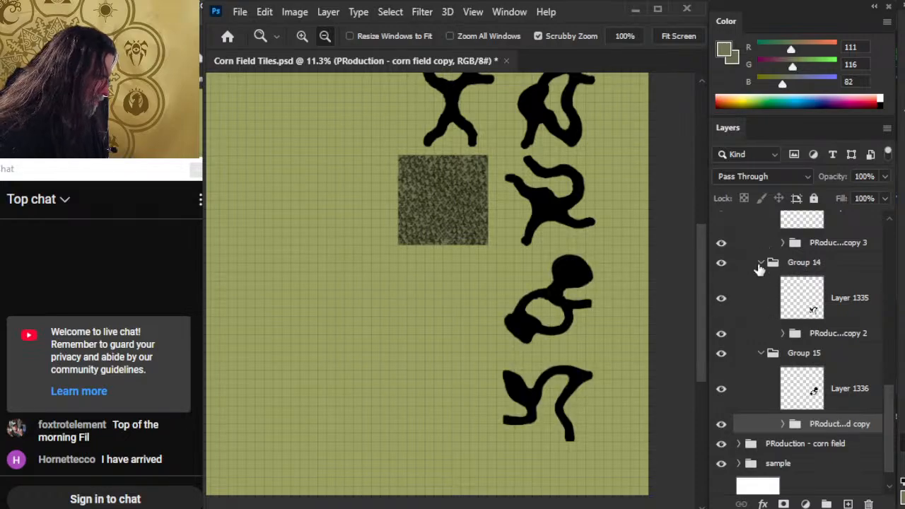
Step: Move Group 15 above Group 14 and collapse all the subgroups inside Group 6
{"action": "left_click_drag", "start_coordinate": [814, 358], "coordinate": [802, 251]}
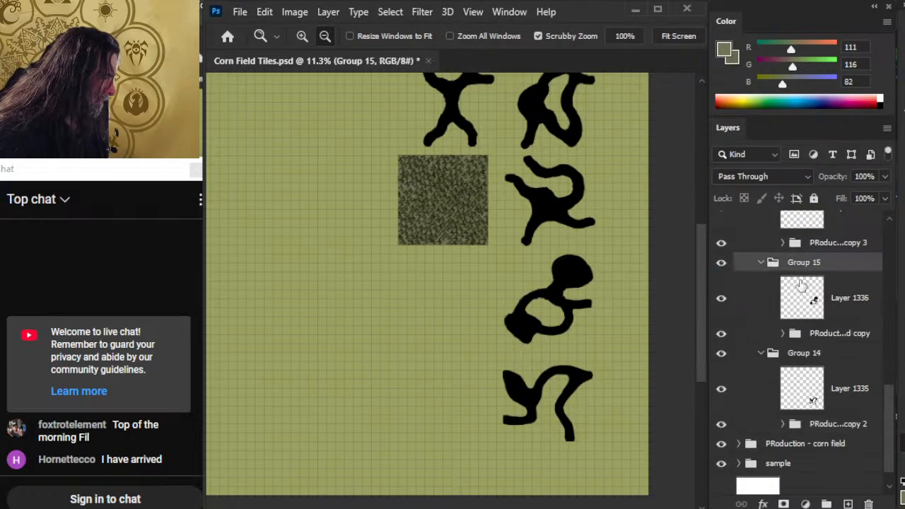
{"action": "left_click", "coordinate": [761, 353]}
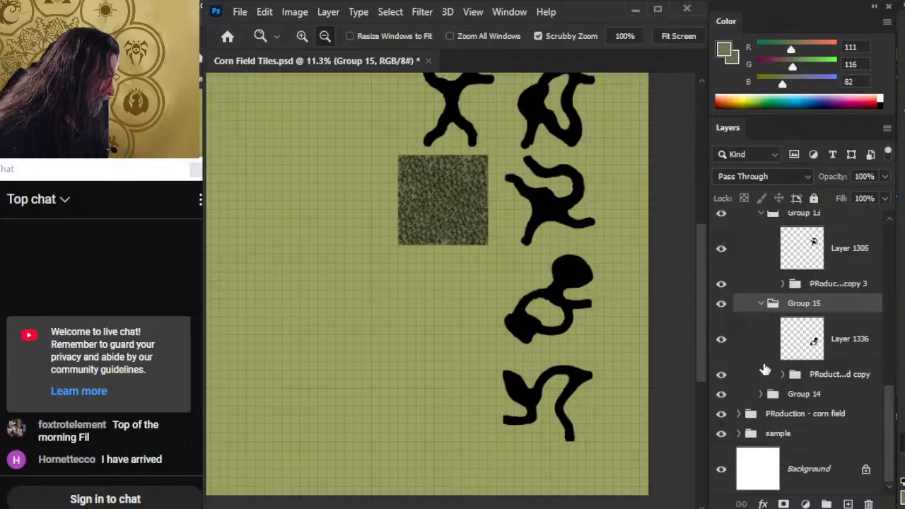
{"action": "left_click", "coordinate": [761, 303]}
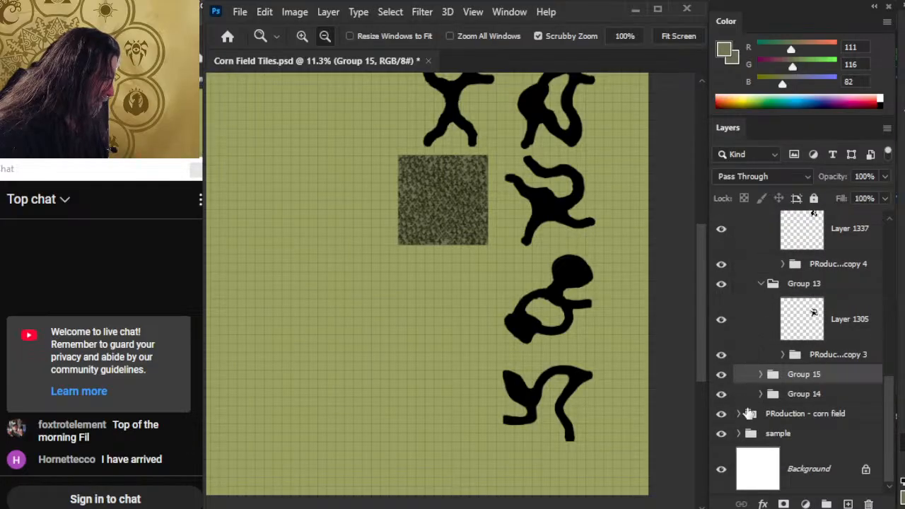
{"action": "left_click", "coordinate": [761, 284]}
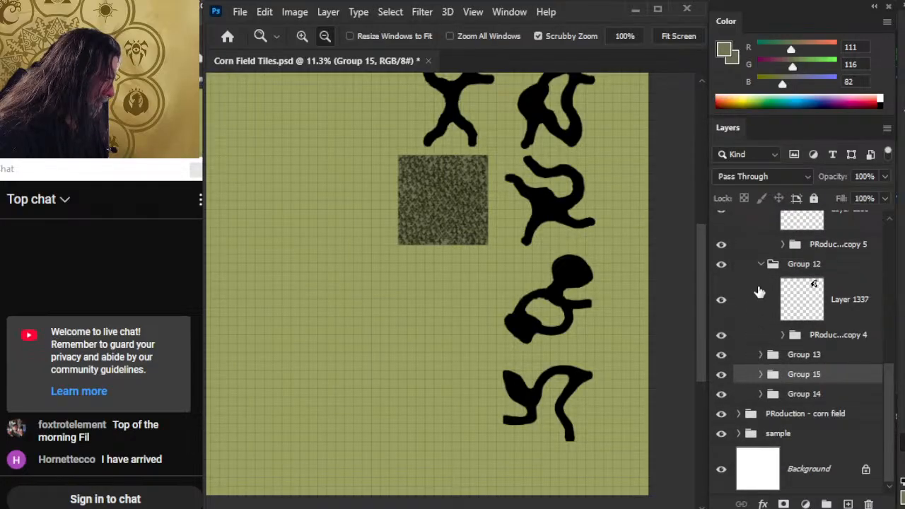
{"action": "left_click", "coordinate": [761, 264]}
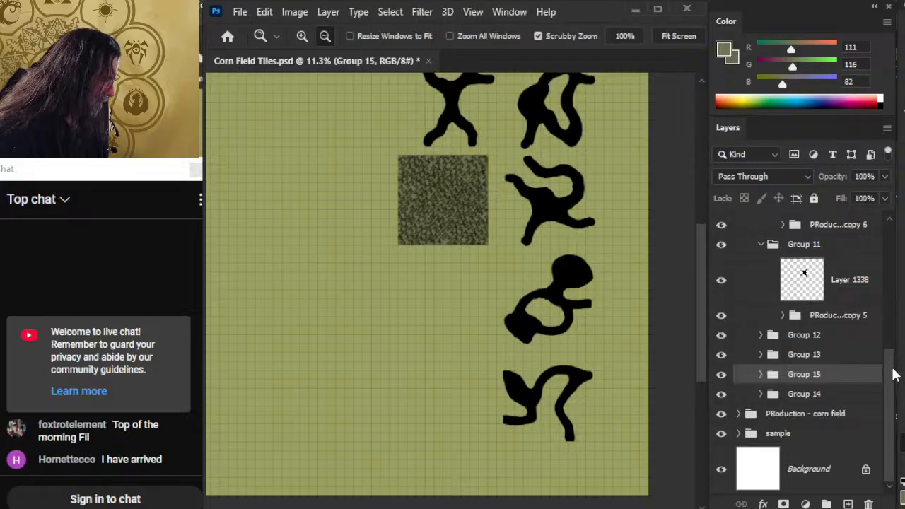
{"action": "scroll", "coordinate": [893, 375], "scroll_direction": "up", "scroll_amount": 3}
{"action": "left_click", "coordinate": [761, 325]}
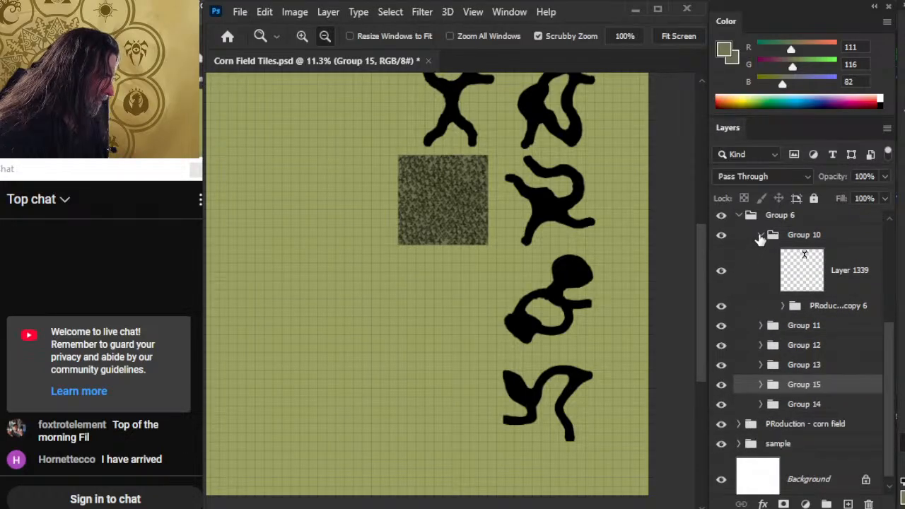
{"action": "left_click", "coordinate": [762, 236]}
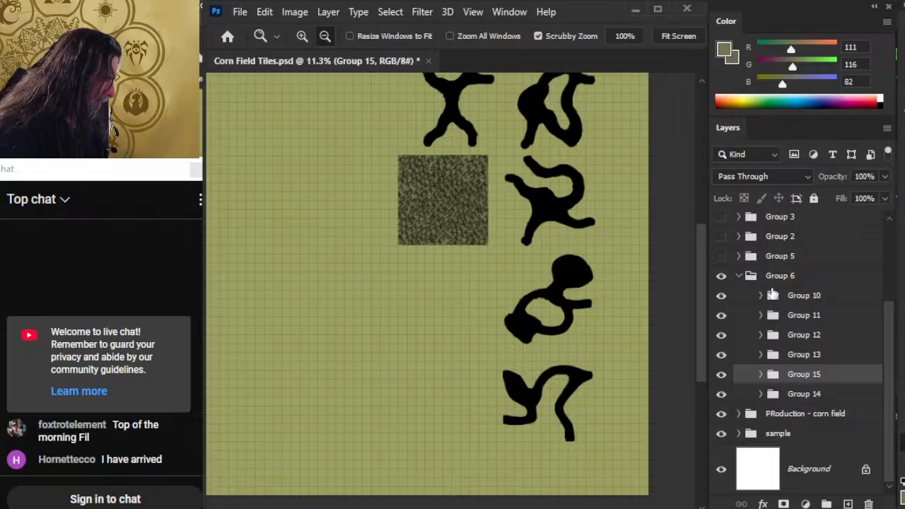
Step: Hide the original PRoduction - corn field group below Group 6, checking Group 6, Group 14 and Group 10
{"action": "left_click", "coordinate": [720, 277]}
{"action": "left_click", "coordinate": [722, 278]}
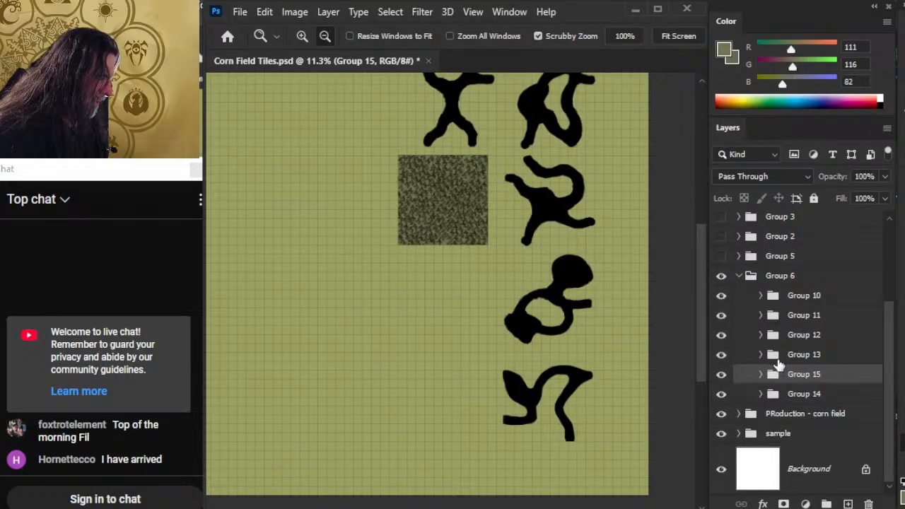
{"action": "left_click", "coordinate": [721, 414]}
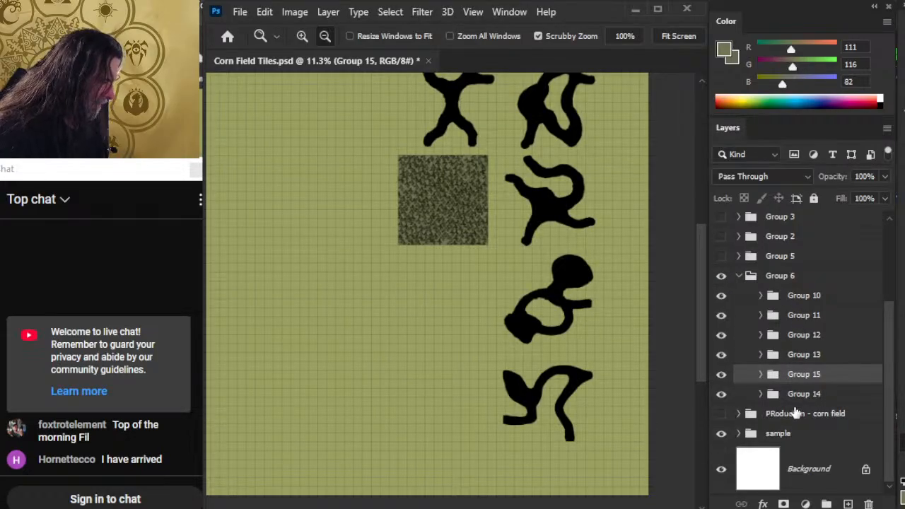
{"action": "left_click", "coordinate": [761, 394]}
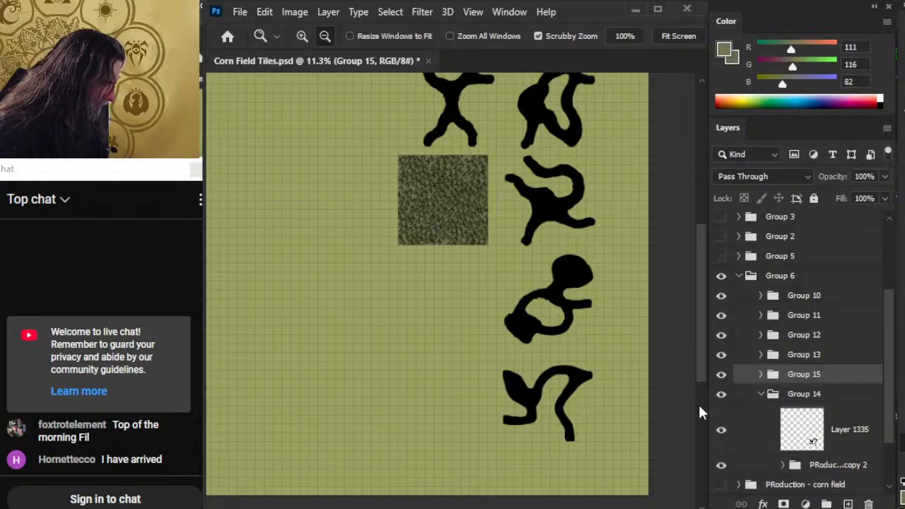
{"action": "left_click", "coordinate": [761, 395]}
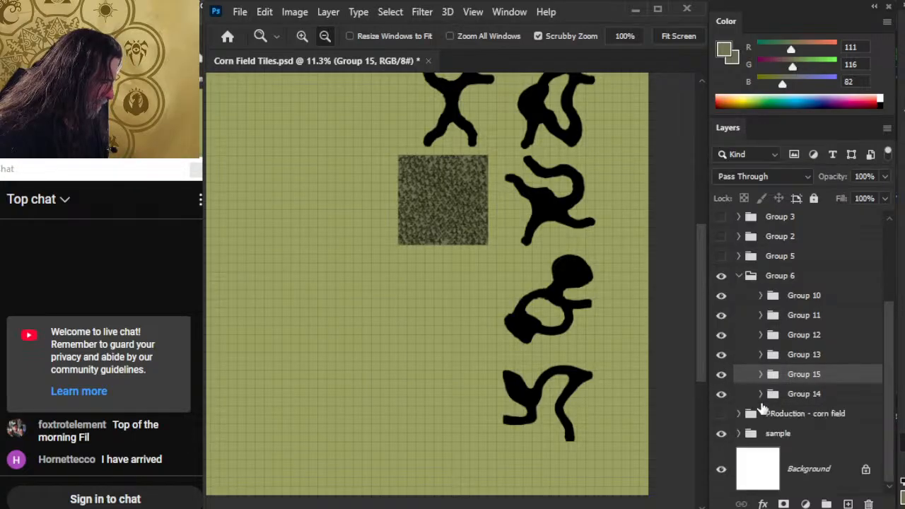
{"action": "left_click", "coordinate": [762, 396]}
{"action": "left_click", "coordinate": [761, 393]}
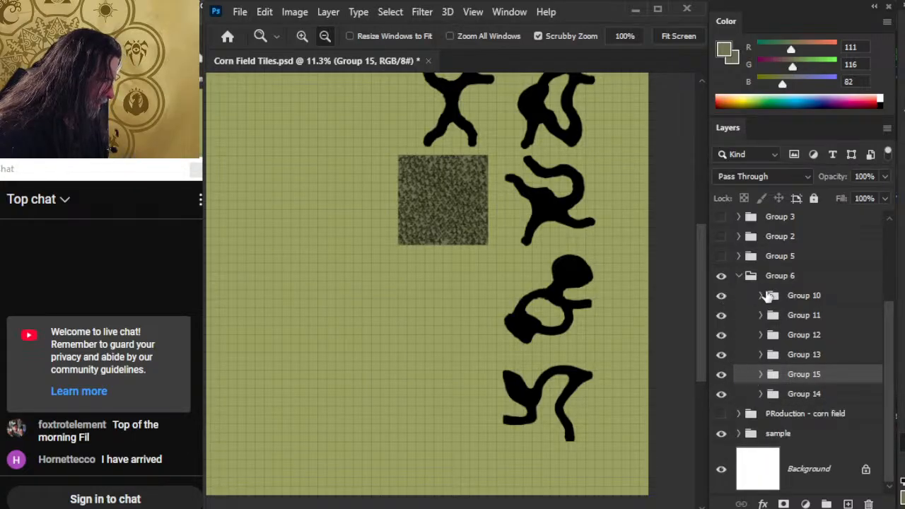
{"action": "left_click", "coordinate": [722, 296]}
{"action": "left_click", "coordinate": [722, 296]}
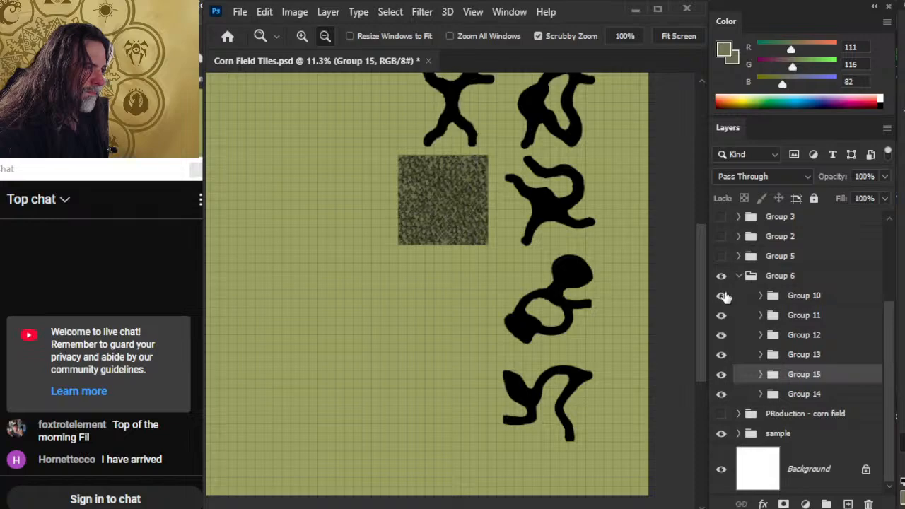
Step: Move the corn field copy in Group 10 up behind Layer 1339's black shape and one grid square to the right
{"action": "left_click", "coordinate": [762, 296]}
{"action": "left_click", "coordinate": [842, 368]}
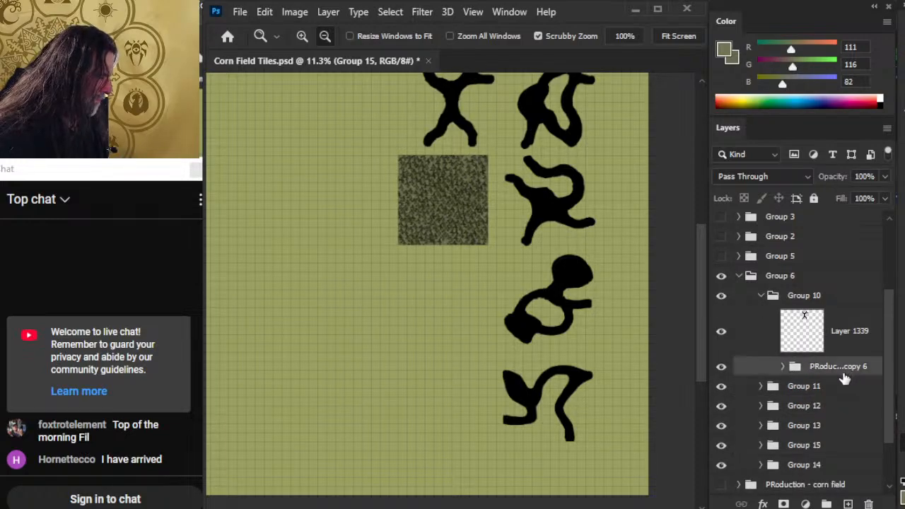
{"action": "left_click_drag", "start_coordinate": [520, 241], "coordinate": [537, 256]}
{"action": "key", "text": "v"}
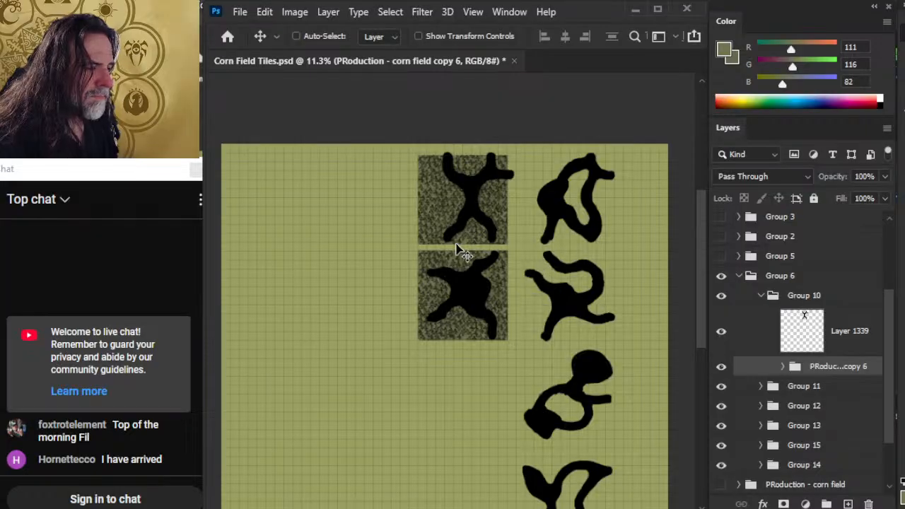
{"action": "left_click_drag", "start_coordinate": [434, 218], "coordinate": [517, 290]}
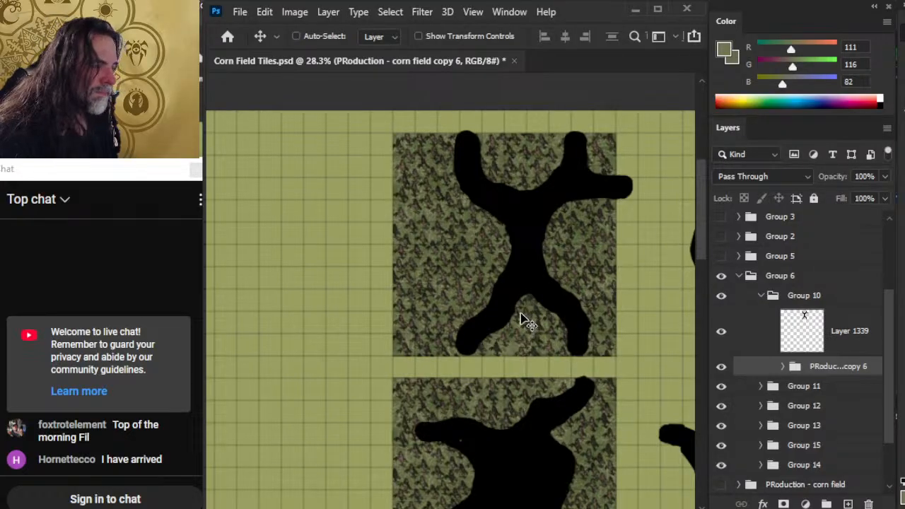
{"action": "left_click_drag", "start_coordinate": [542, 369], "coordinate": [538, 327]}
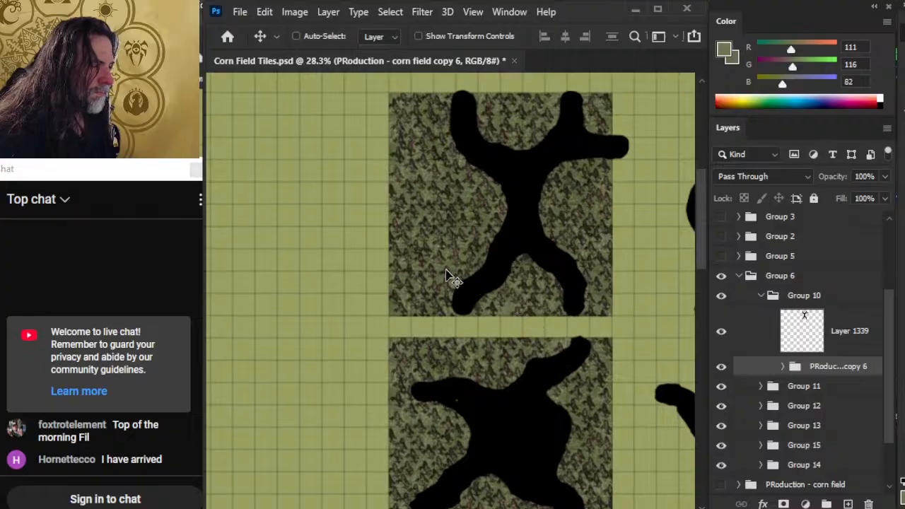
{"action": "left_click", "coordinate": [721, 330]}
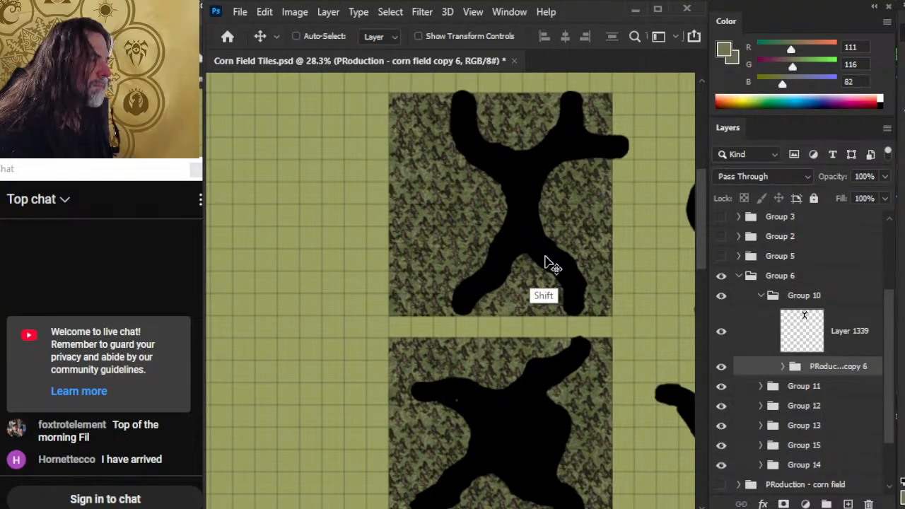
{"action": "left_click_drag", "start_coordinate": [547, 263], "coordinate": [565, 256]}
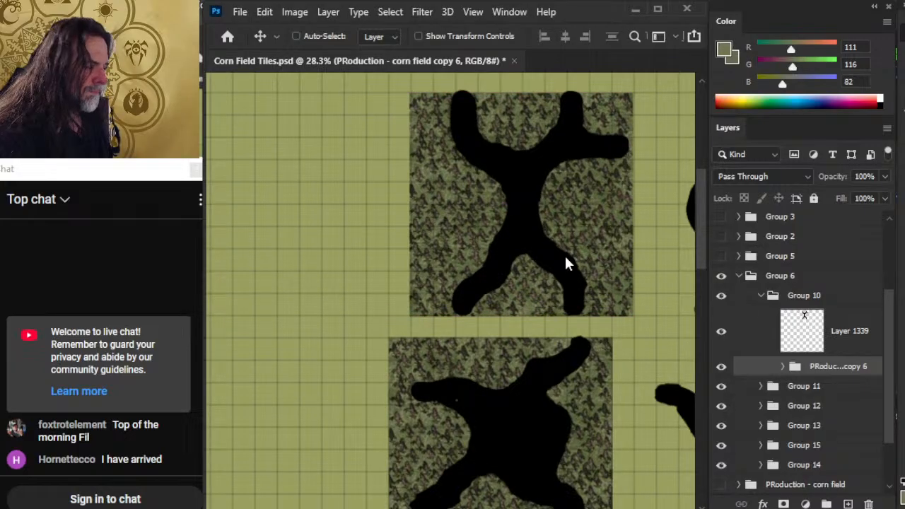
Step: Hide Groups 12, 13, 15 and 14, and shift the corn field copy in Group 11 one grid square to the right
{"action": "left_click_drag", "start_coordinate": [573, 387], "coordinate": [562, 302]}
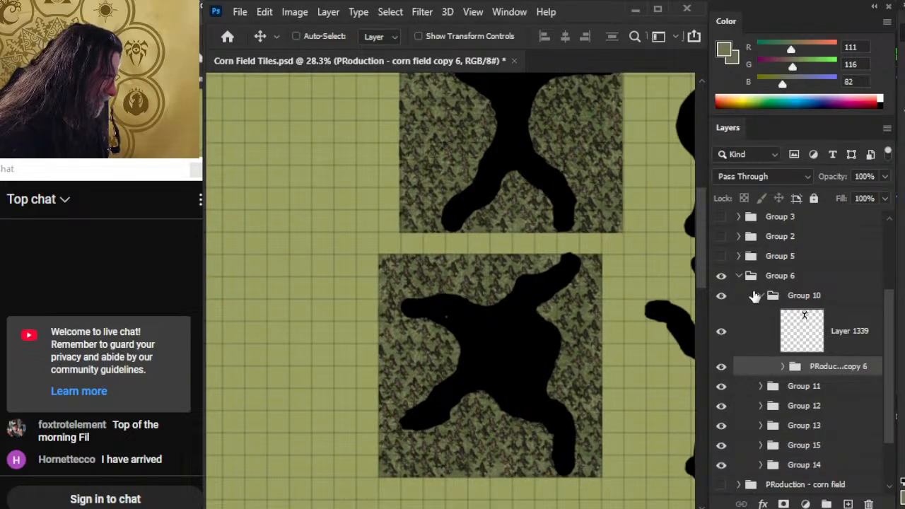
{"action": "left_click", "coordinate": [761, 296]}
{"action": "left_click", "coordinate": [761, 315]}
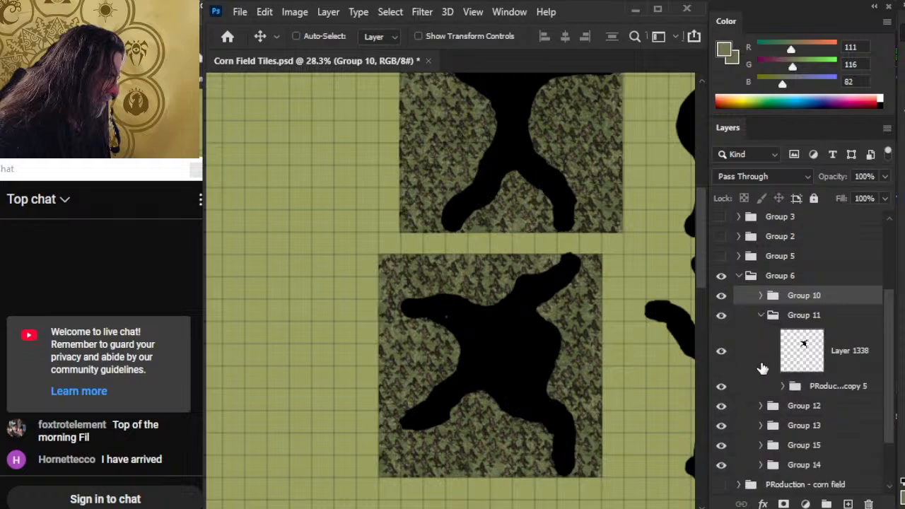
{"action": "left_click", "coordinate": [776, 388]}
{"action": "left_click_drag", "start_coordinate": [617, 347], "coordinate": [510, 366]}
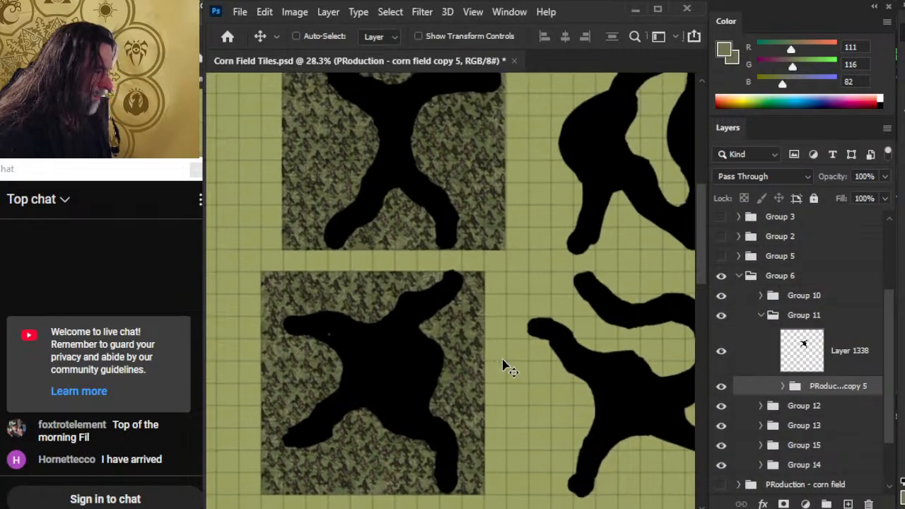
{"action": "left_click", "coordinate": [722, 358]}
{"action": "left_click", "coordinate": [723, 355]}
{"action": "left_click_drag", "start_coordinate": [538, 415], "coordinate": [596, 329]}
{"action": "left_click", "coordinate": [721, 407]}
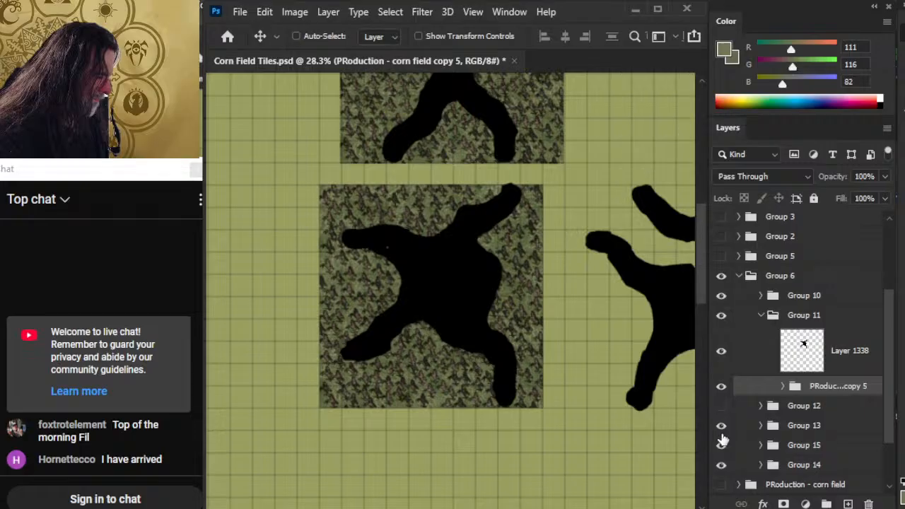
{"action": "left_click", "coordinate": [721, 425]}
{"action": "left_click", "coordinate": [722, 445]}
{"action": "left_click", "coordinate": [721, 467]}
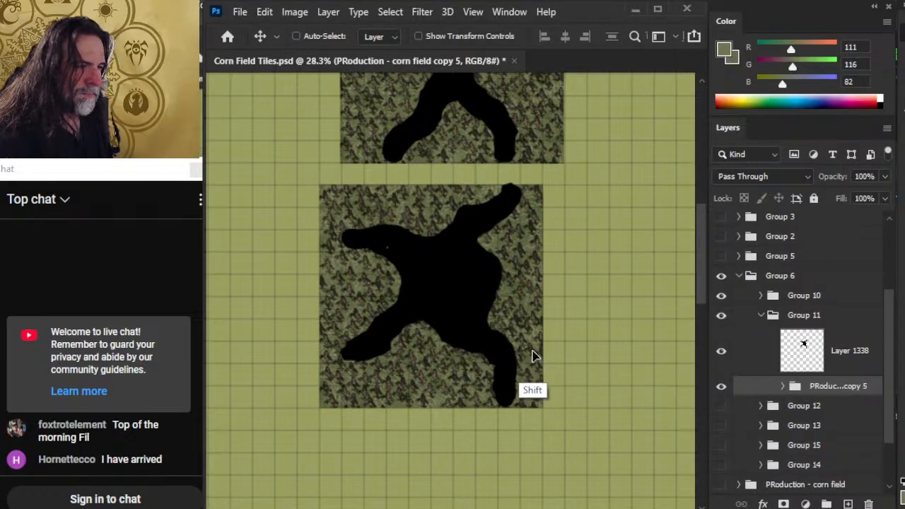
{"action": "left_click_drag", "start_coordinate": [532, 360], "coordinate": [553, 361]}
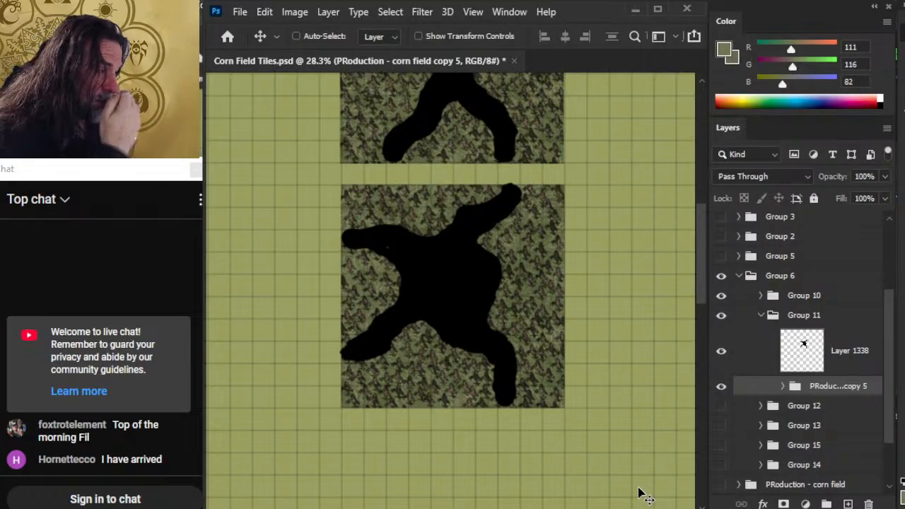
Step: Nudge Layer 1339's black shape right until its arm meets the corn field tile's edge, and collapse Groups 10 and 11
{"action": "left_click_drag", "start_coordinate": [471, 152], "coordinate": [502, 328]}
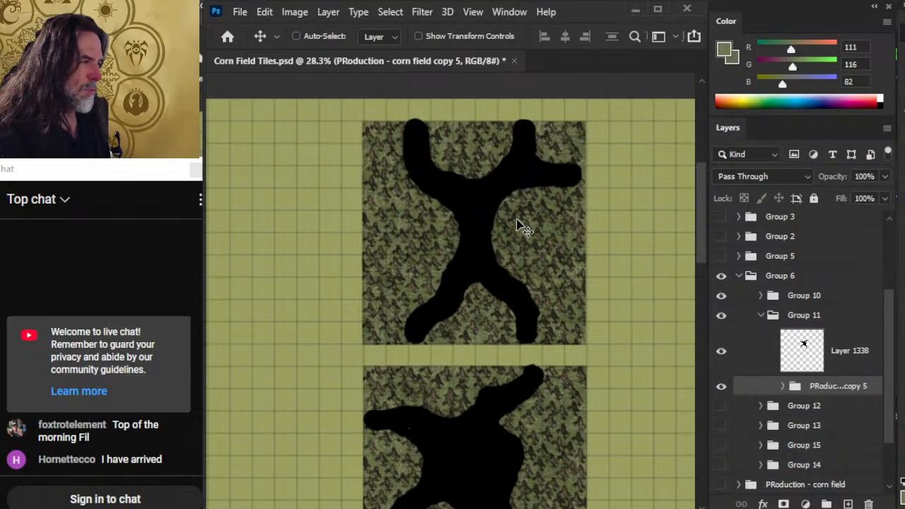
{"action": "left_click", "coordinate": [760, 297]}
{"action": "left_click", "coordinate": [752, 343]}
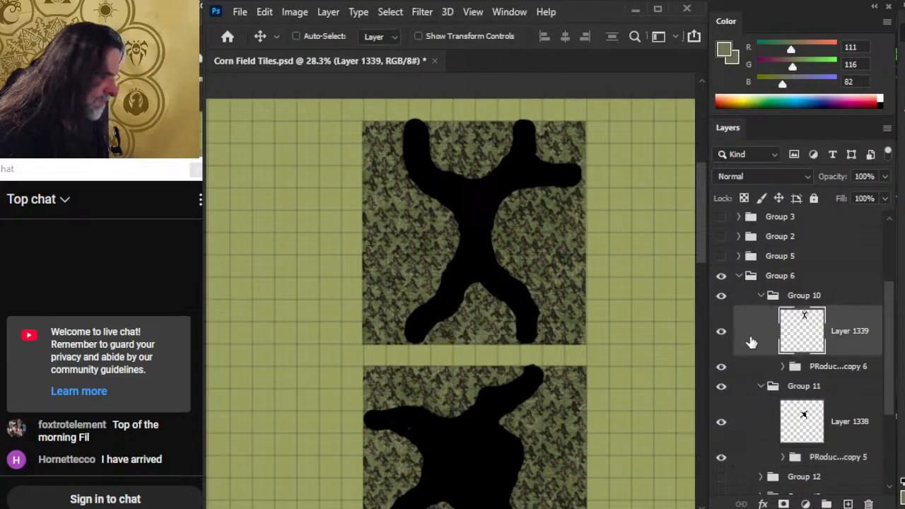
{"action": "key", "text": "shift+Right"}
{"action": "key", "text": "shift+Right"}
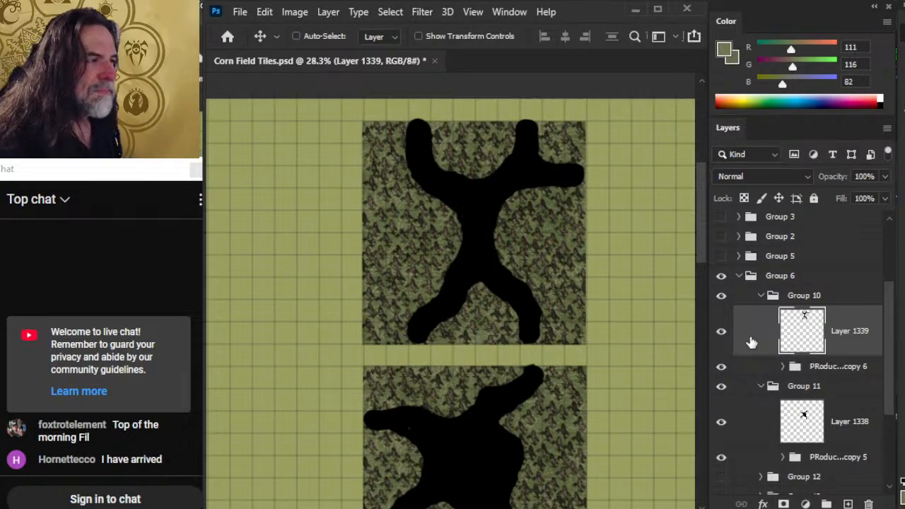
{"action": "key", "text": "shift+Right"}
{"action": "key", "text": "shift+Right"}
{"action": "key", "text": "shift+Right"}
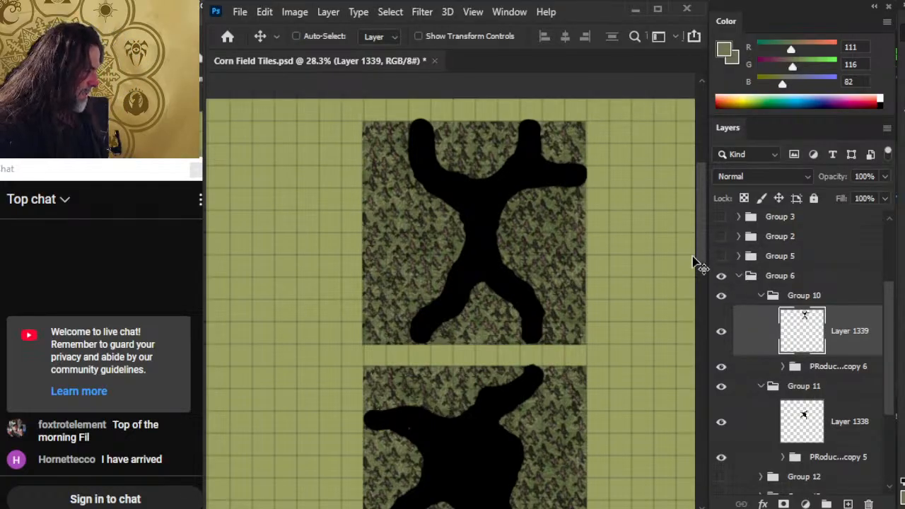
{"action": "left_click", "coordinate": [761, 296]}
{"action": "left_click", "coordinate": [761, 315]}
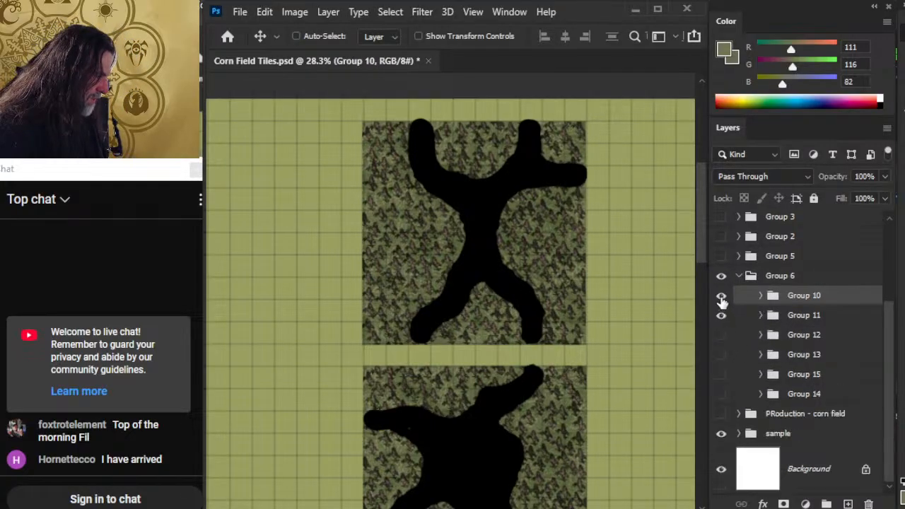
Step: Hide Groups 10 and 11, and show and expand Group 12 with its black shape in view
{"action": "left_click", "coordinate": [721, 296]}
{"action": "left_click", "coordinate": [722, 315]}
{"action": "left_click", "coordinate": [761, 336]}
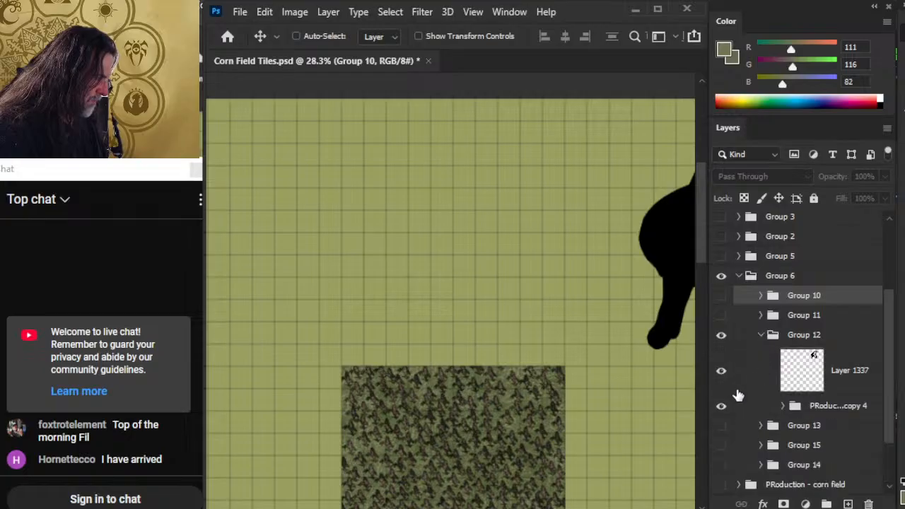
{"action": "left_click_drag", "start_coordinate": [628, 388], "coordinate": [486, 357]}
{"action": "left_click_drag", "start_coordinate": [436, 413], "coordinate": [604, 423]}
{"action": "left_click", "coordinate": [831, 366]}
{"action": "left_click_drag", "start_coordinate": [329, 398], "coordinate": [557, 404]}
{"action": "key", "text": "ctrl+z"}
Step: Move the corn field copy in Group 12 right and up behind Layer 1337's black shape, aligned to the grid
{"action": "left_click", "coordinate": [831, 407]}
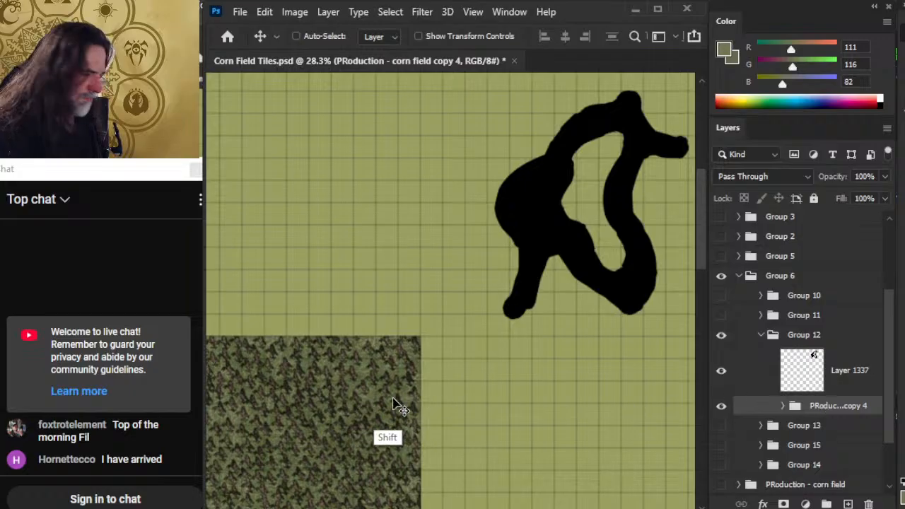
{"action": "left_click_drag", "start_coordinate": [394, 405], "coordinate": [607, 407]}
{"action": "left_click_drag", "start_coordinate": [539, 413], "coordinate": [558, 184]}
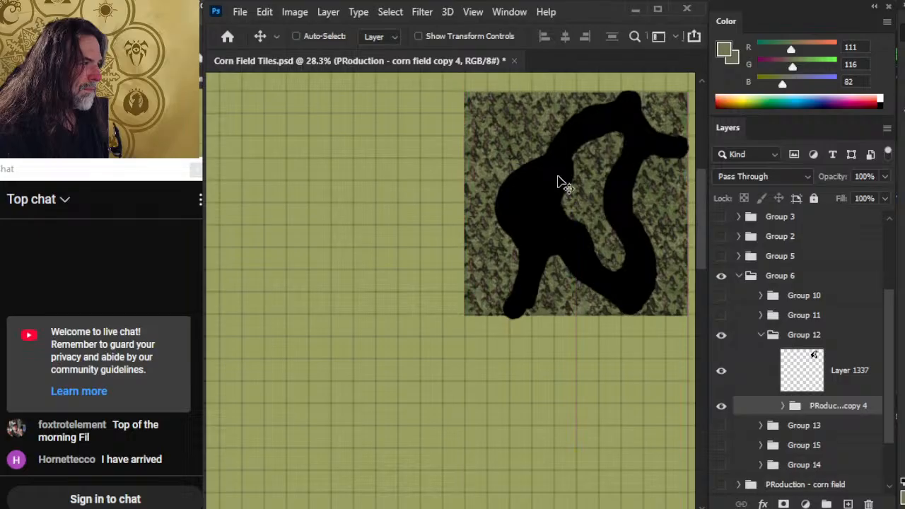
{"action": "key", "text": "shift+Up"}
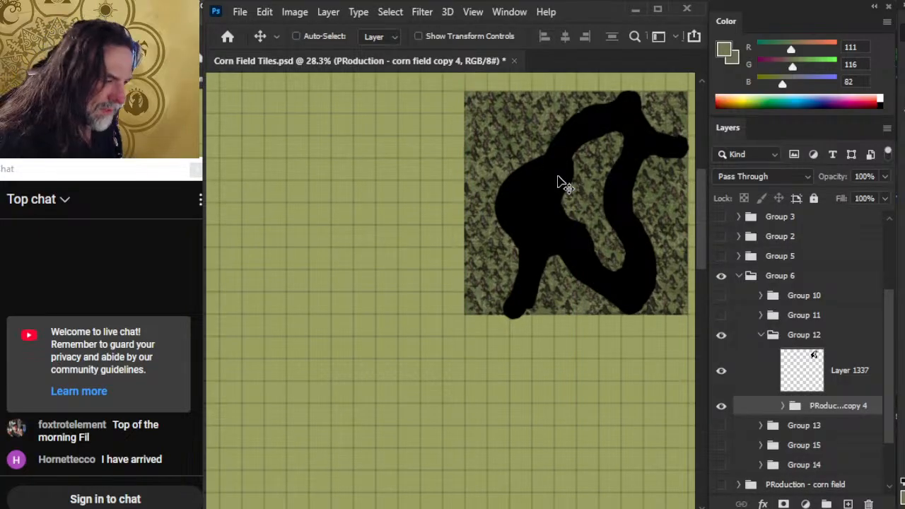
Step: Nudge Layer 1337's black shape slightly right until its arm reaches past the corn field tile's edge, and collapse Group 12
{"action": "left_click", "coordinate": [838, 368]}
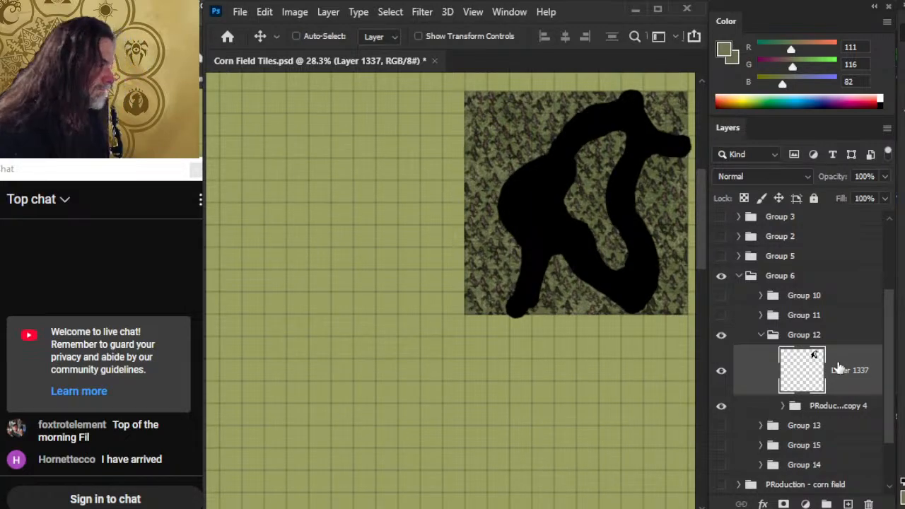
{"action": "key", "text": "z"}
{"action": "left_click_drag", "start_coordinate": [550, 251], "coordinate": [460, 257]}
{"action": "left_click", "coordinate": [761, 336]}
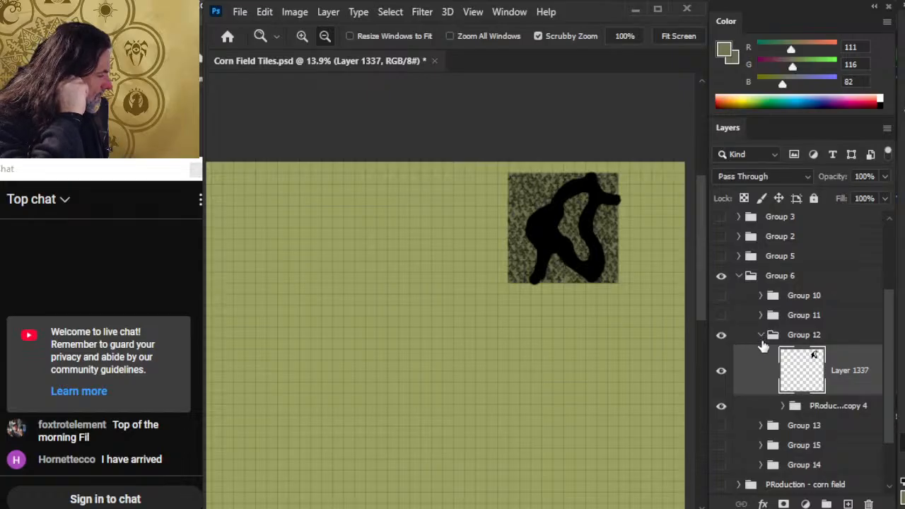
{"action": "left_click", "coordinate": [761, 337]}
Step: Hide Group 12, and show and expand Group 13
{"action": "left_click", "coordinate": [722, 340]}
{"action": "left_click", "coordinate": [722, 355]}
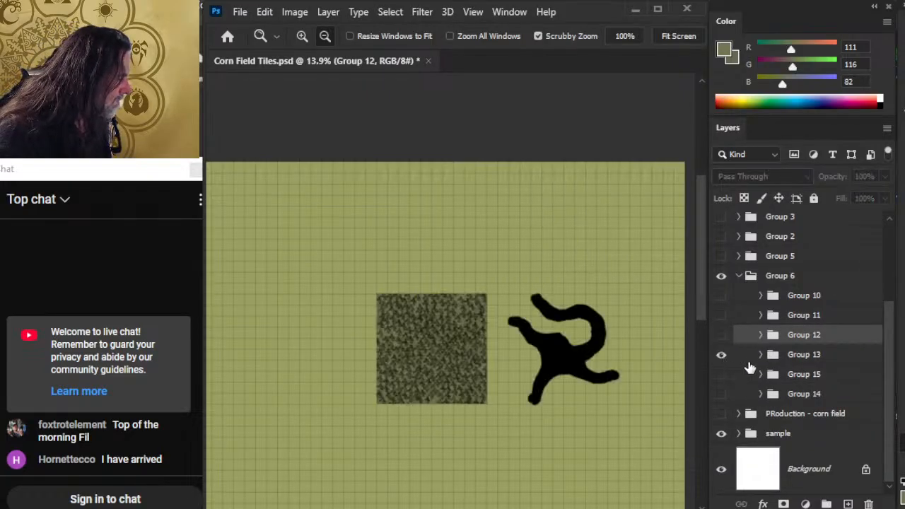
{"action": "left_click", "coordinate": [720, 296]}
{"action": "left_click", "coordinate": [722, 298]}
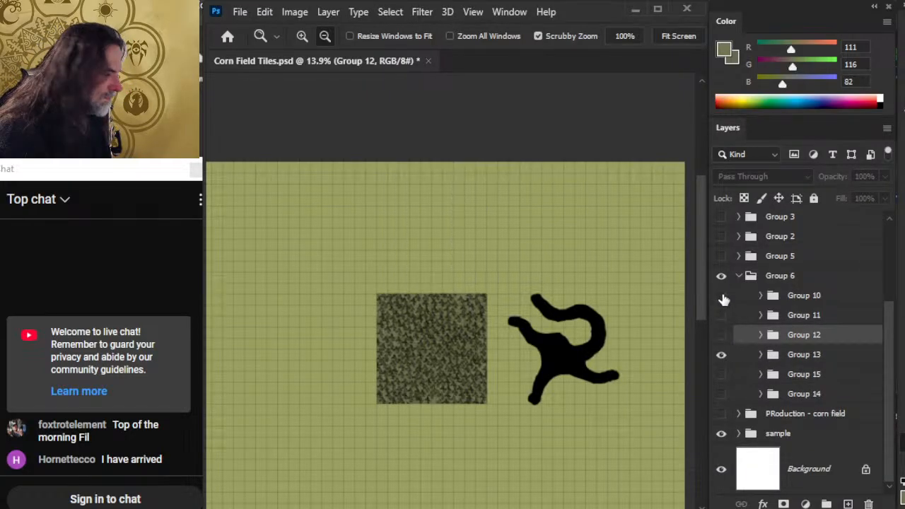
{"action": "left_click", "coordinate": [764, 355]}
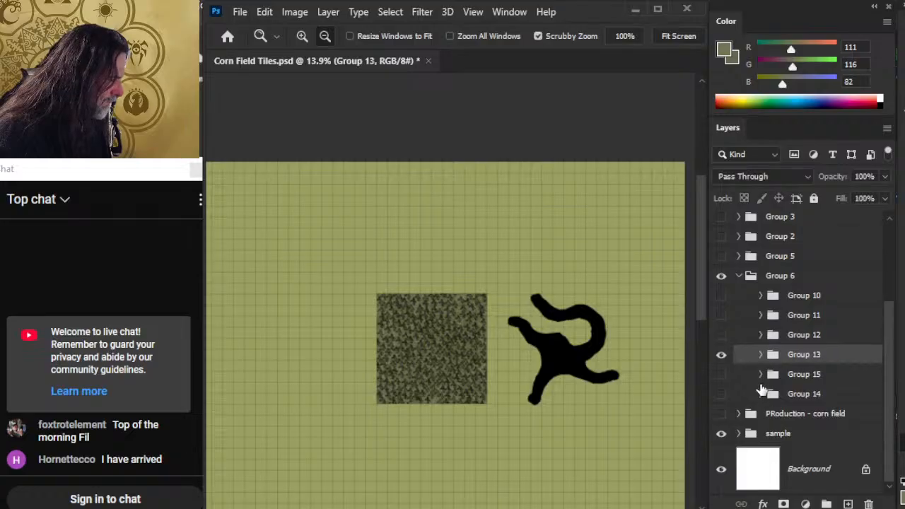
{"action": "left_click", "coordinate": [761, 355]}
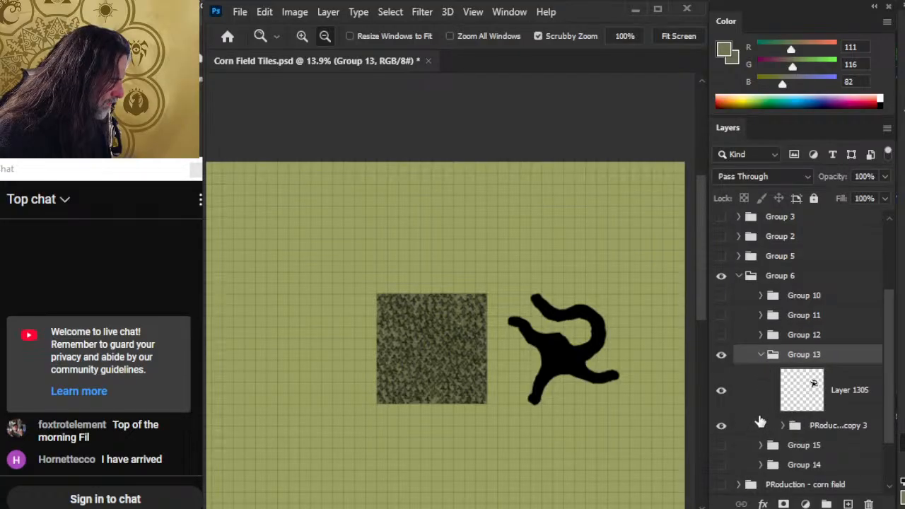
{"action": "left_click", "coordinate": [777, 402]}
{"action": "key", "text": "v"}
{"action": "left_click_drag", "start_coordinate": [517, 430], "coordinate": [601, 430]}
{"action": "key", "text": "ctrl+z"}
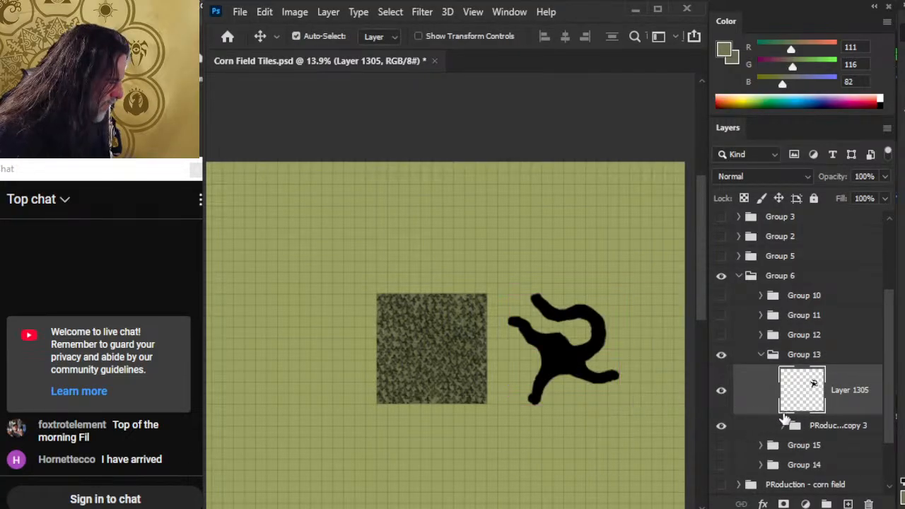
Step: Move the corn field copy in Group 13 right behind Layer 1305's black shape and nudge it right onto the grid lines
{"action": "left_click", "coordinate": [761, 431]}
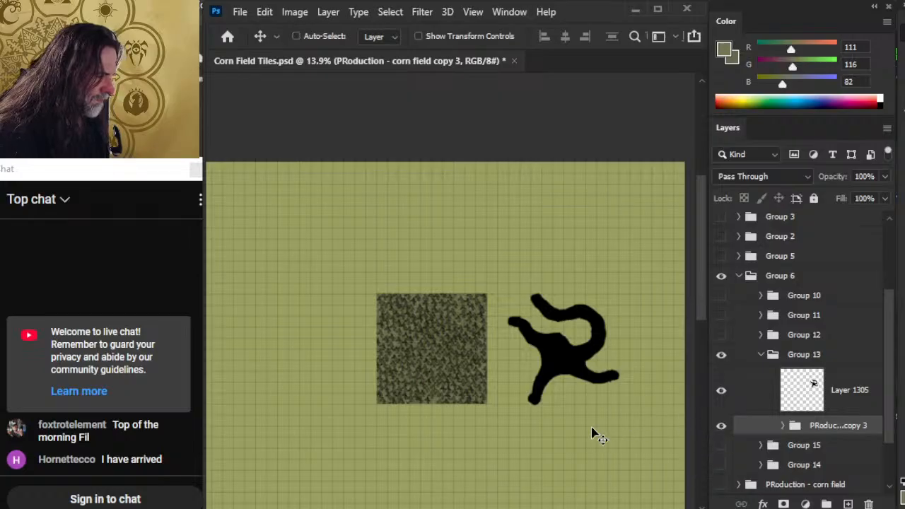
{"action": "left_click_drag", "start_coordinate": [464, 389], "coordinate": [592, 396]}
{"action": "key", "text": "z"}
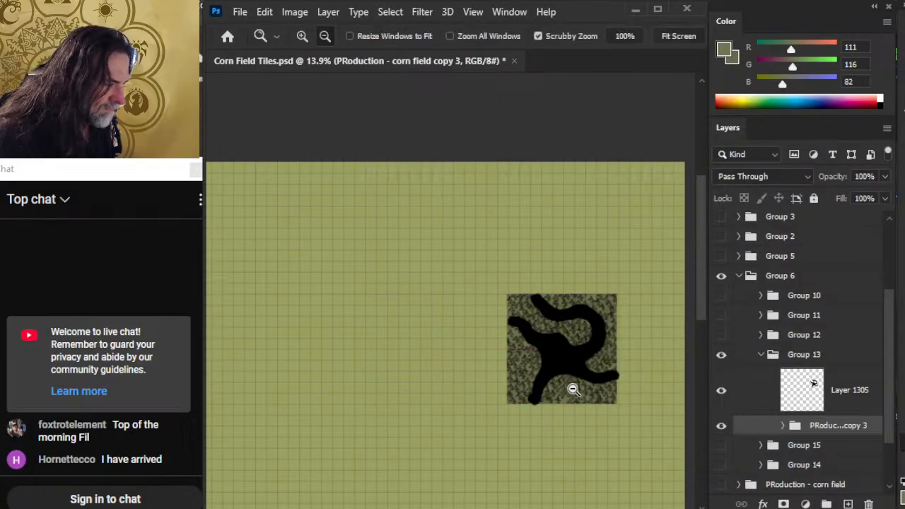
{"action": "key", "text": "v"}
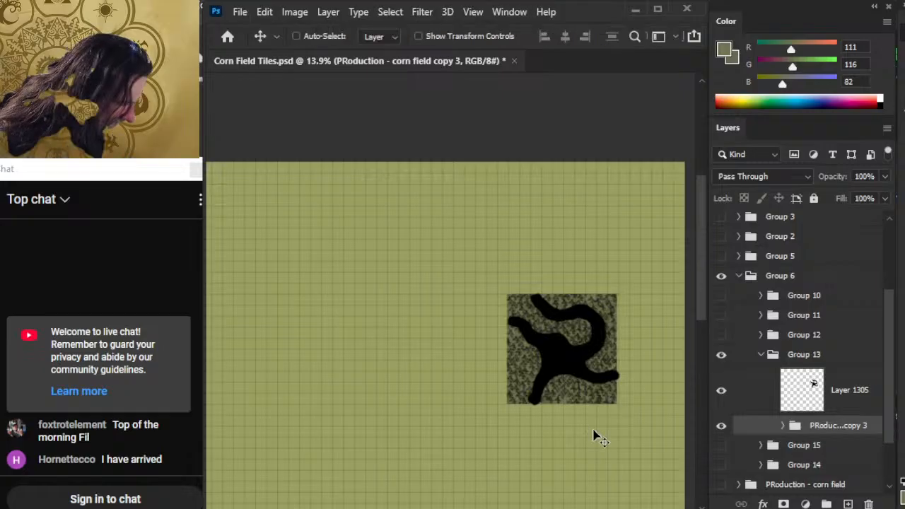
{"action": "key", "text": "shift+Right"}
{"action": "key", "text": "shift+Right"}
{"action": "key", "text": "z"}
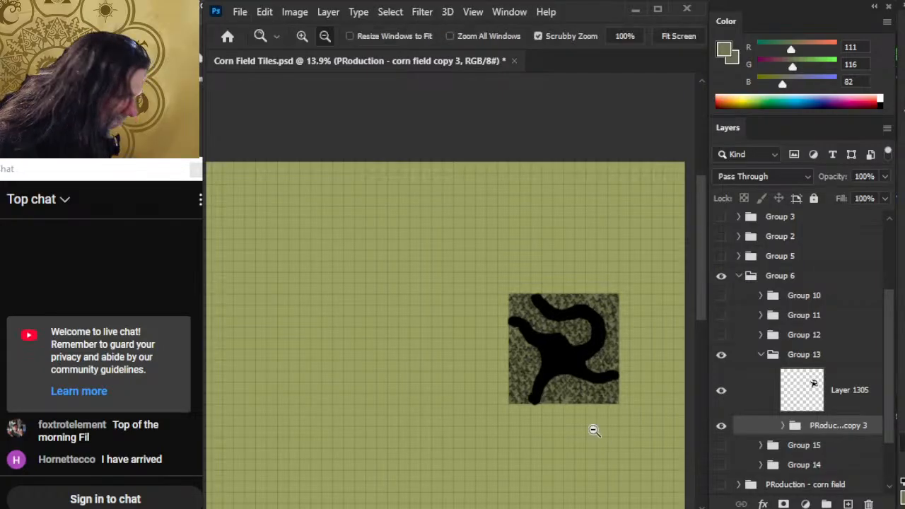
{"action": "left_click_drag", "start_coordinate": [535, 285], "coordinate": [496, 357]}
{"action": "key", "text": "v"}
{"action": "key", "text": "z"}
{"action": "left_click_drag", "start_coordinate": [601, 402], "coordinate": [500, 277]}
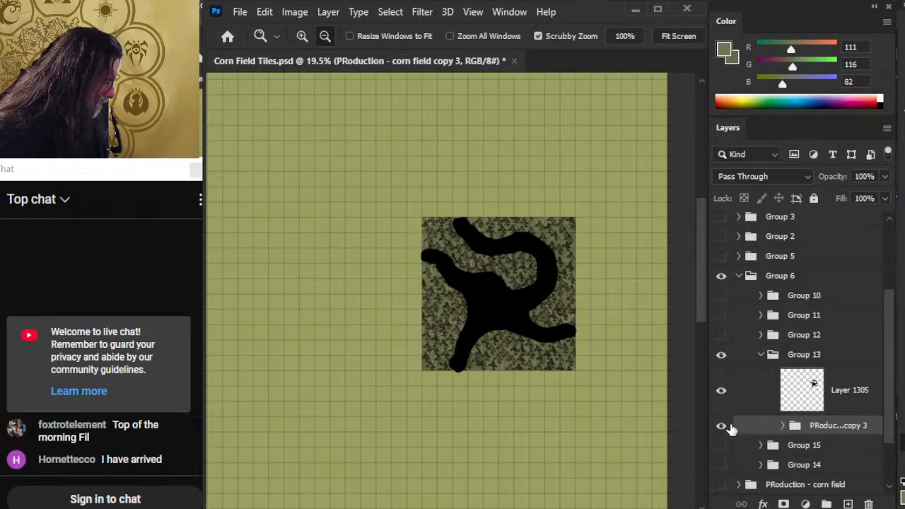
Step: Collapse and hide Group 13, and show and expand Group 15
{"action": "left_click", "coordinate": [761, 354]}
{"action": "left_click", "coordinate": [722, 354]}
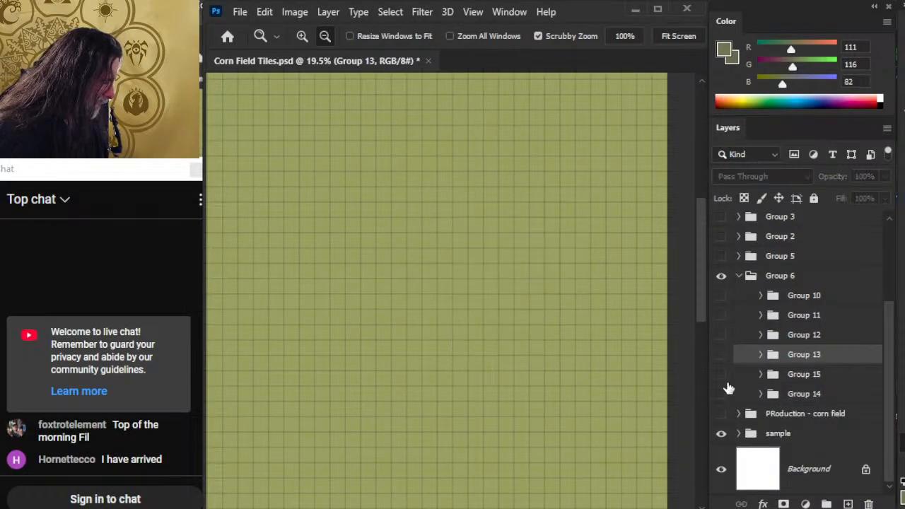
{"action": "left_click", "coordinate": [721, 374]}
{"action": "left_click", "coordinate": [779, 376]}
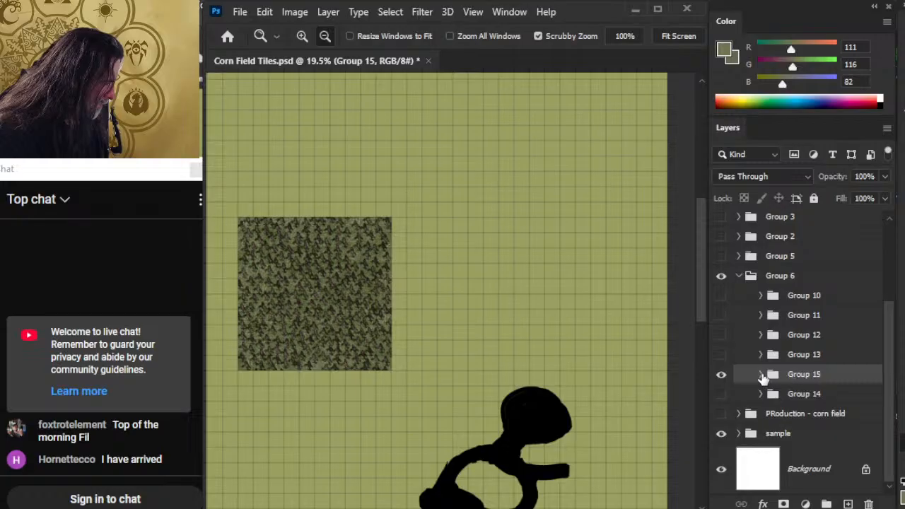
{"action": "left_click", "coordinate": [761, 375]}
Step: Move the corn field copy in Group 15 down and right behind Layer 1336's black shape, aligned to the grid
{"action": "left_click", "coordinate": [840, 446]}
{"action": "left_click_drag", "start_coordinate": [537, 372], "coordinate": [517, 274]}
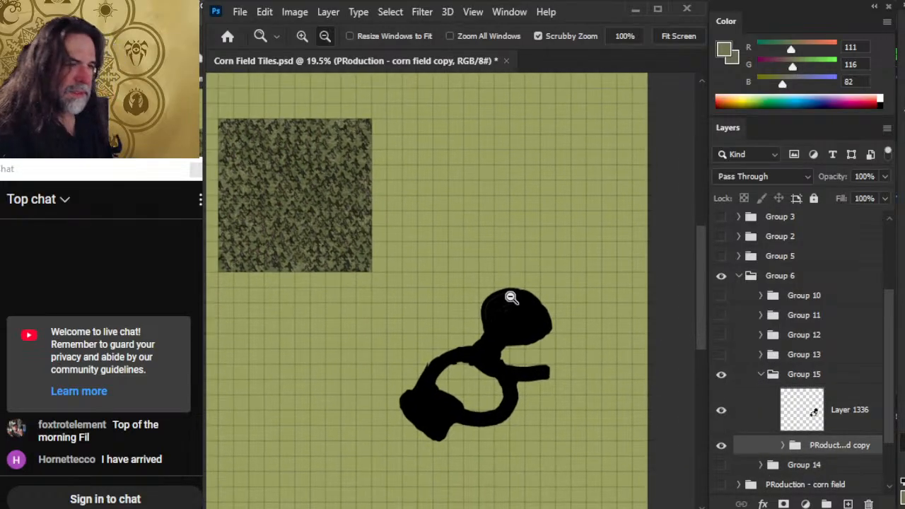
{"action": "left_click_drag", "start_coordinate": [352, 293], "coordinate": [375, 278]}
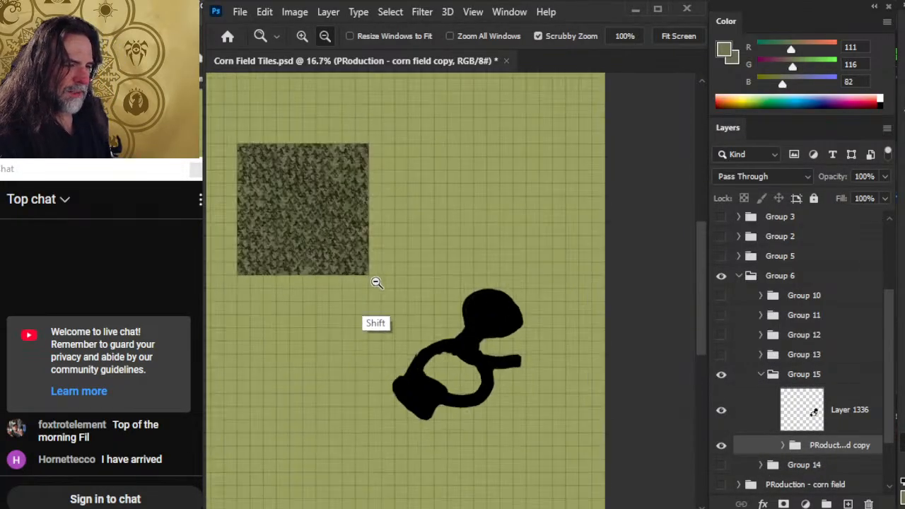
{"action": "key", "text": "v"}
{"action": "left_click_drag", "start_coordinate": [333, 251], "coordinate": [517, 365]}
{"action": "key", "text": "shift+Down"}
{"action": "key", "text": "shift+Down"}
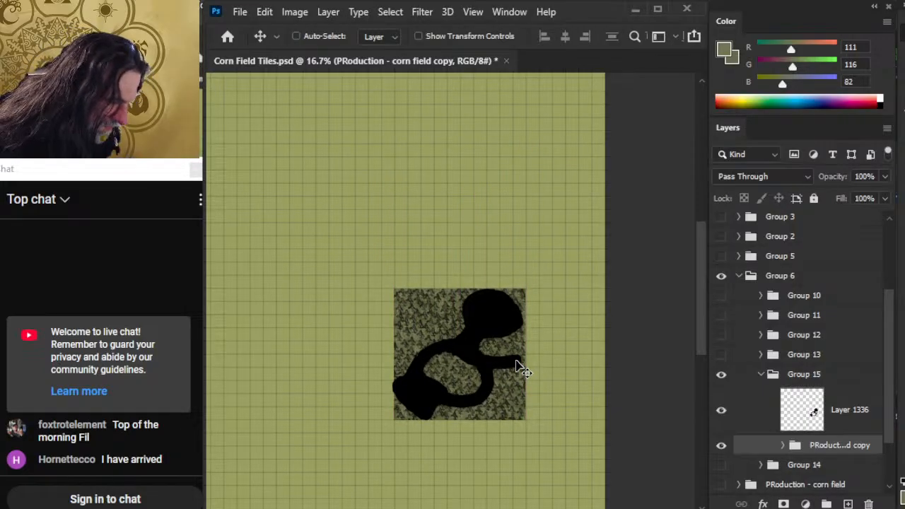
Step: Collapse and hide Group 15, and show and expand Group 14
{"action": "left_click", "coordinate": [761, 375]}
{"action": "left_click", "coordinate": [721, 375]}
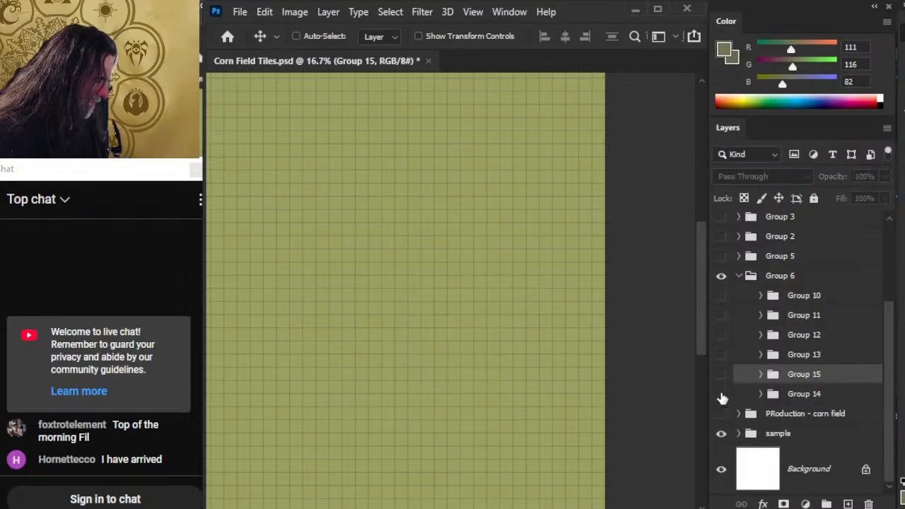
{"action": "left_click", "coordinate": [722, 394]}
{"action": "left_click", "coordinate": [761, 394]}
Step: Move the corn field copy in Group 14 down and right behind Layer 1335's black shape
{"action": "left_click", "coordinate": [771, 465]}
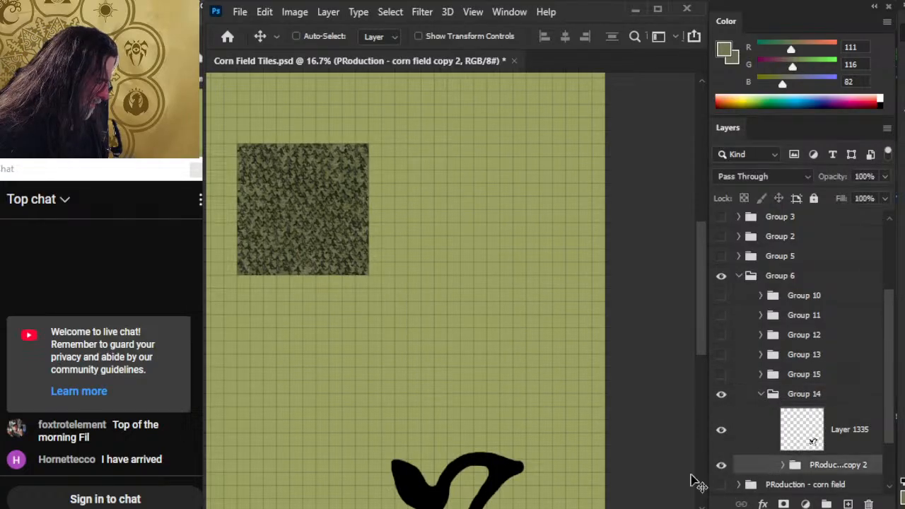
{"action": "scroll", "coordinate": [511, 259], "scroll_direction": "down", "scroll_amount": 3}
{"action": "left_click_drag", "start_coordinate": [428, 219], "coordinate": [457, 483]}
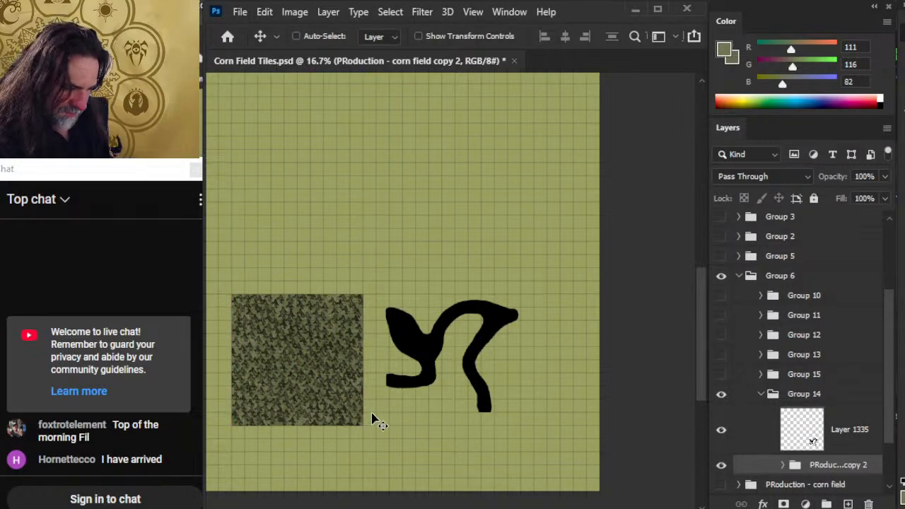
{"action": "left_click_drag", "start_coordinate": [386, 423], "coordinate": [492, 383]}
Step: Nudge the corn field copy in Group 14 right and up until its edges line up with the grid lines
{"action": "key", "text": "z"}
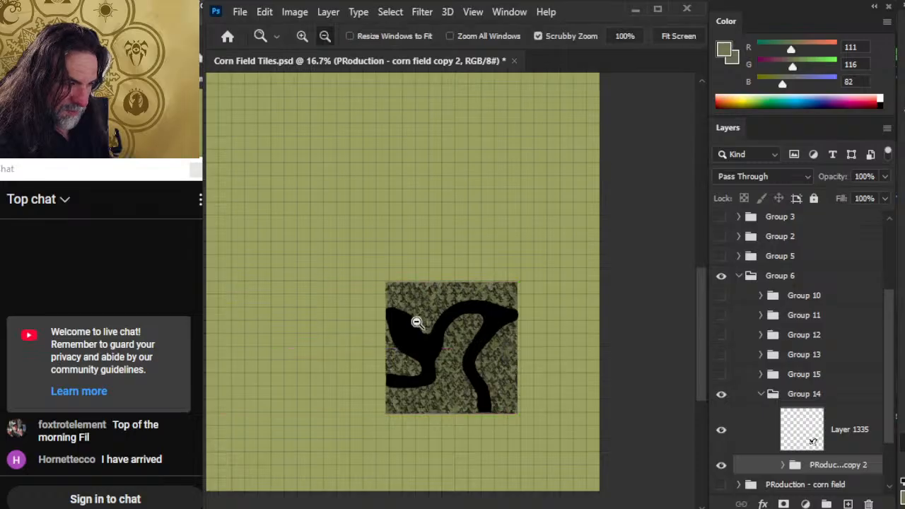
{"action": "left_click_drag", "start_coordinate": [414, 319], "coordinate": [484, 340]}
{"action": "key", "text": "Right"}
{"action": "key", "text": "Right"}
{"action": "key", "text": "Right"}
{"action": "key", "text": "Right"}
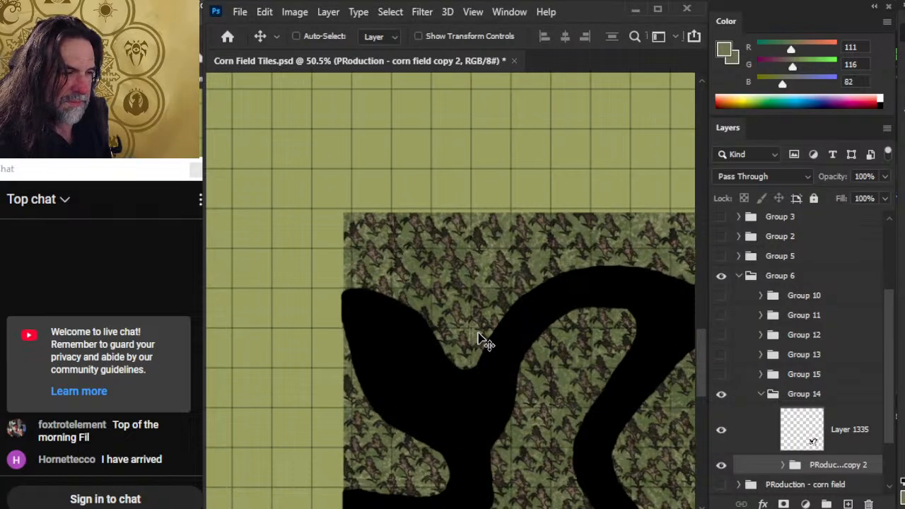
{"action": "key", "text": "Right"}
{"action": "key", "text": "Right"}
{"action": "key", "text": "Right"}
{"action": "key", "text": "Right"}
{"action": "key", "text": "Right"}
{"action": "key", "text": "Right"}
{"action": "key", "text": "Right"}
{"action": "key", "text": "Right"}
{"action": "key", "text": "Right"}
{"action": "key", "text": "Right"}
{"action": "key", "text": "Right"}
{"action": "key", "text": "Right"}
{"action": "key", "text": "Right"}
{"action": "key", "text": "Right"}
{"action": "key", "text": "Right"}
{"action": "key", "text": "Right"}
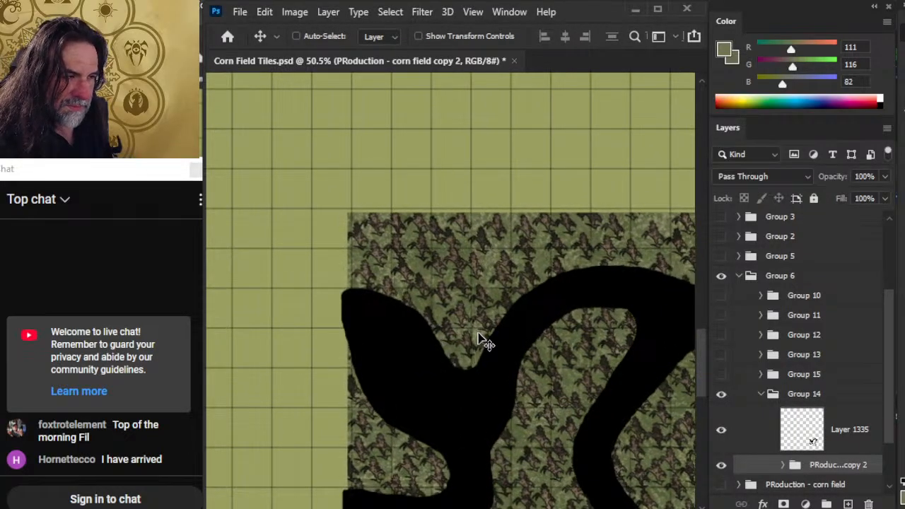
{"action": "key", "text": "Right"}
{"action": "key", "text": "Right"}
{"action": "key", "text": "Right"}
{"action": "key", "text": "Right"}
{"action": "key", "text": "Right"}
{"action": "key", "text": "Right"}
{"action": "key", "text": "Up"}
{"action": "key", "text": "Up"}
{"action": "key", "text": "Up"}
{"action": "key", "text": "Up"}
{"action": "key", "text": "Up"}
{"action": "key", "text": "Up"}
{"action": "key", "text": "Up"}
{"action": "key", "text": "Up"}
{"action": "key", "text": "Up"}
{"action": "key", "text": "Up"}
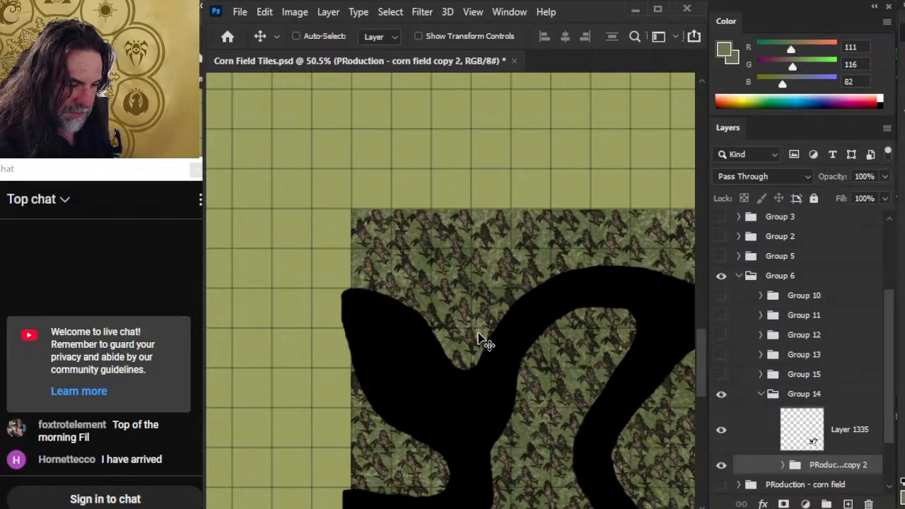
Step: Nudge Layer 1335's black shape right until its arms meet the corn field tile's side edges, and collapse Group 14
{"action": "key", "text": "z"}
{"action": "left_click_drag", "start_coordinate": [540, 328], "coordinate": [461, 308]}
{"action": "left_click_drag", "start_coordinate": [557, 389], "coordinate": [478, 277]}
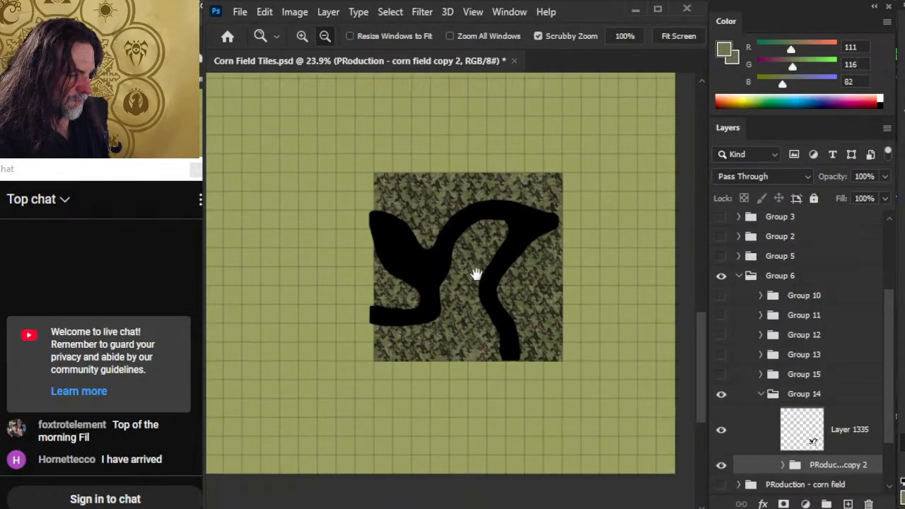
{"action": "left_click", "coordinate": [758, 443]}
{"action": "key", "text": "v"}
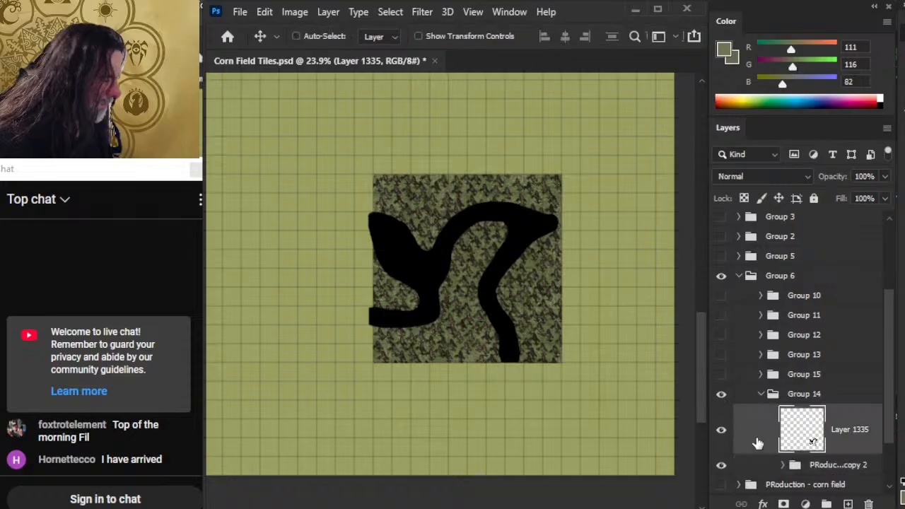
{"action": "key", "text": "shift+Right"}
{"action": "key", "text": "shift+Right"}
{"action": "key", "text": "shift+Right"}
{"action": "key", "text": "shift+Right"}
{"action": "key", "text": "shift+Right"}
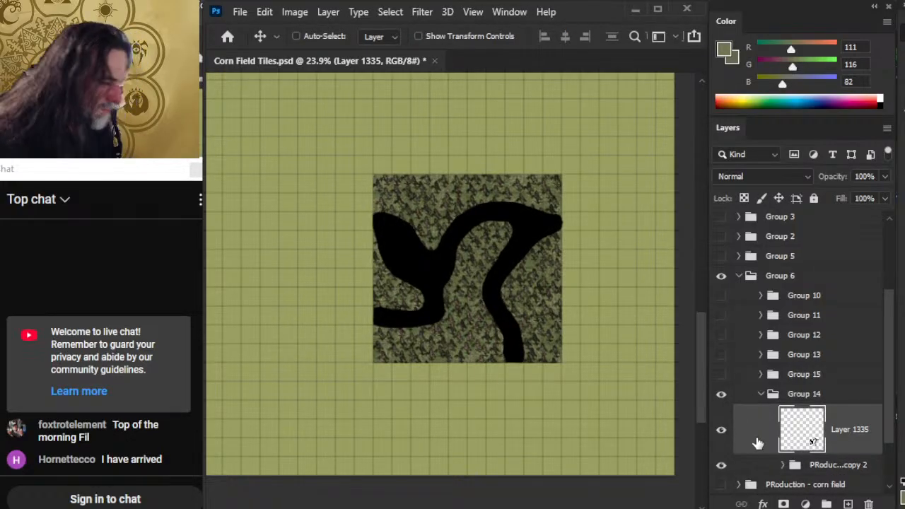
{"action": "left_click", "coordinate": [761, 394]}
Step: Show Groups 10, 11, 12, 13 and 15 again with the whole canvas in view
{"action": "key", "text": "z"}
{"action": "left_click_drag", "start_coordinate": [600, 383], "coordinate": [541, 372]}
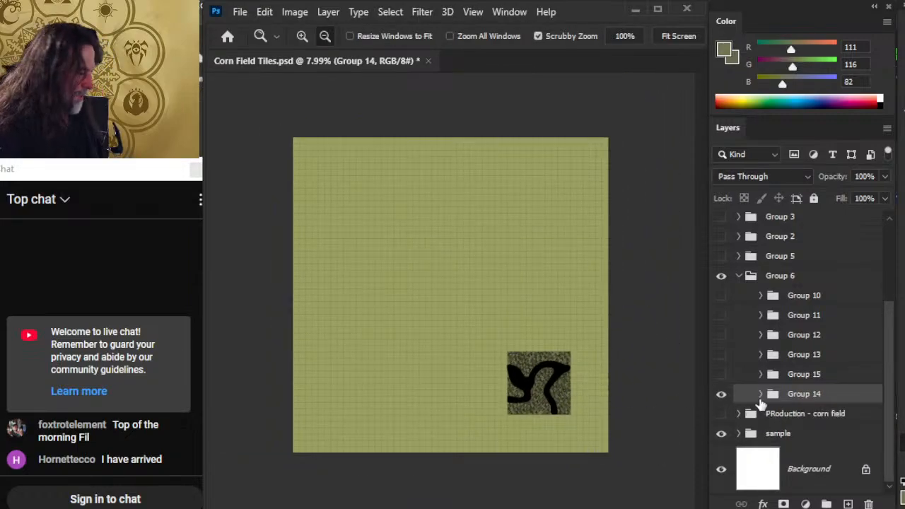
{"action": "left_click_drag", "start_coordinate": [720, 381], "coordinate": [720, 295]}
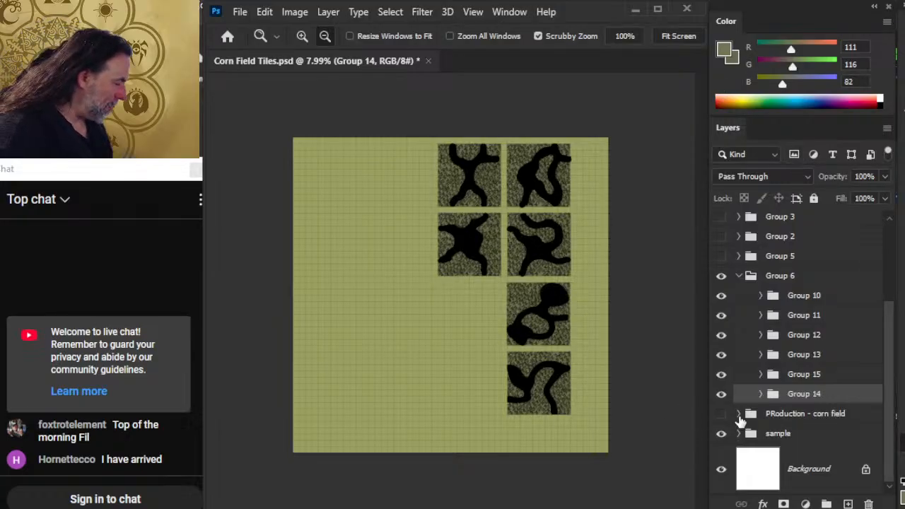
Step: Expand the sample group and show Group 1 inside it
{"action": "left_click", "coordinate": [721, 416]}
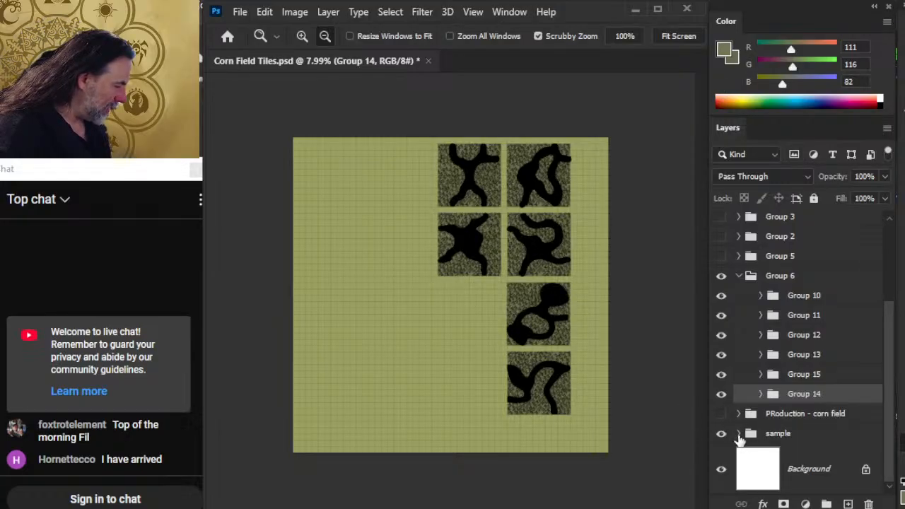
{"action": "left_click", "coordinate": [739, 435]}
{"action": "left_click_drag", "start_coordinate": [889, 393], "coordinate": [889, 428]}
{"action": "left_click", "coordinate": [721, 358]}
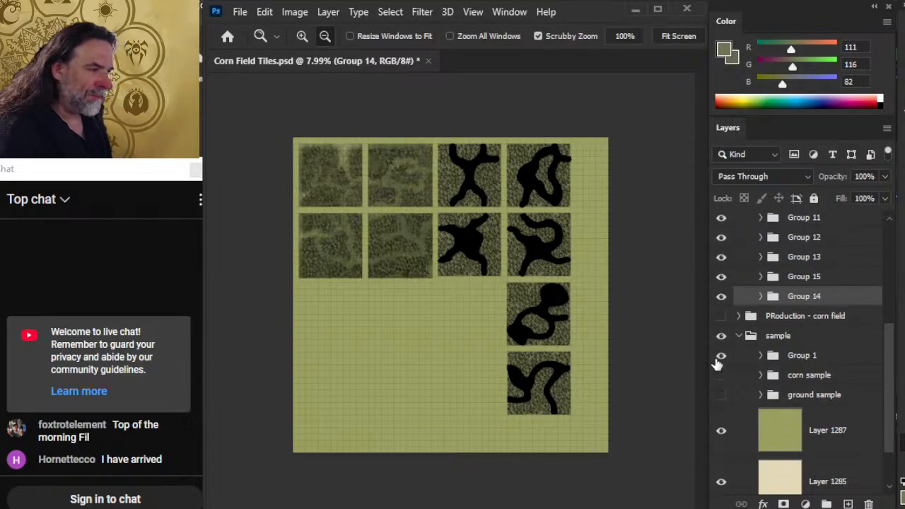
Step: Collapse the sample group and examine the paths and corn edges of the four sample tiles up close
{"action": "left_click", "coordinate": [739, 336]}
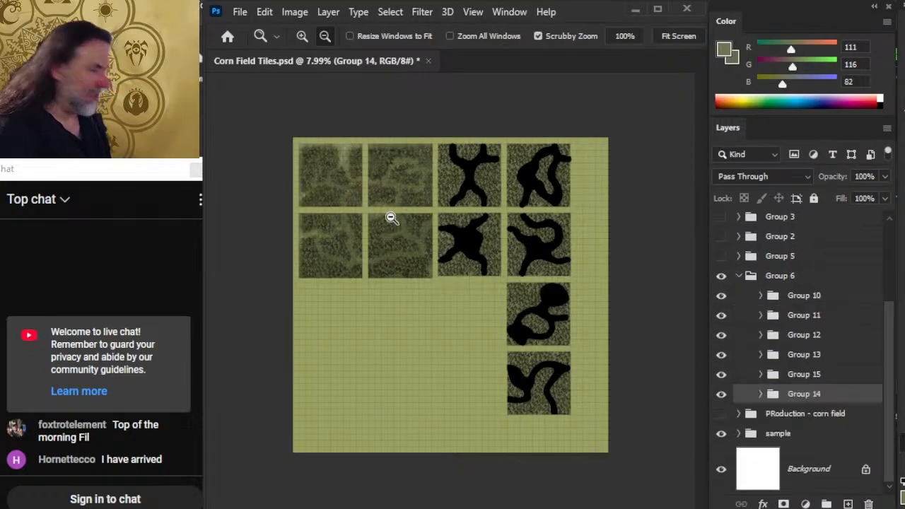
{"action": "left_click_drag", "start_coordinate": [390, 216], "coordinate": [445, 271]}
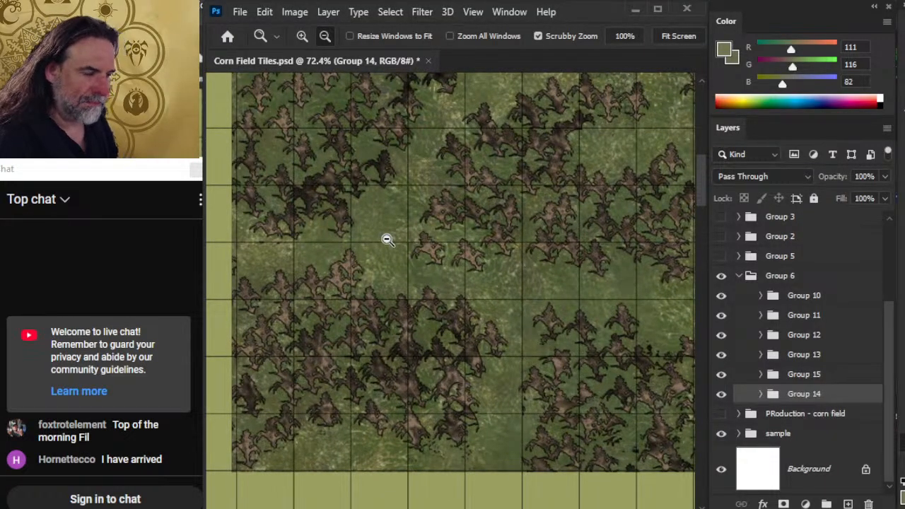
{"action": "left_click_drag", "start_coordinate": [387, 239], "coordinate": [403, 368]}
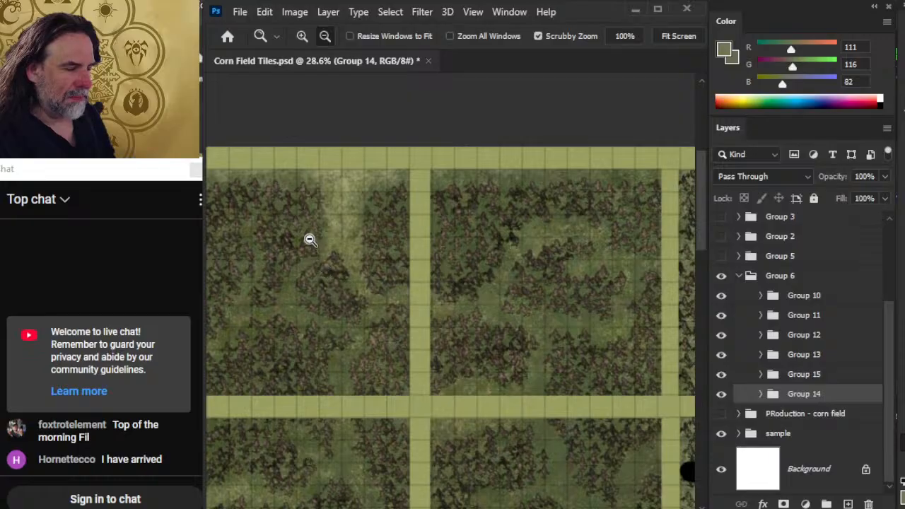
{"action": "left_click_drag", "start_coordinate": [310, 240], "coordinate": [332, 318]}
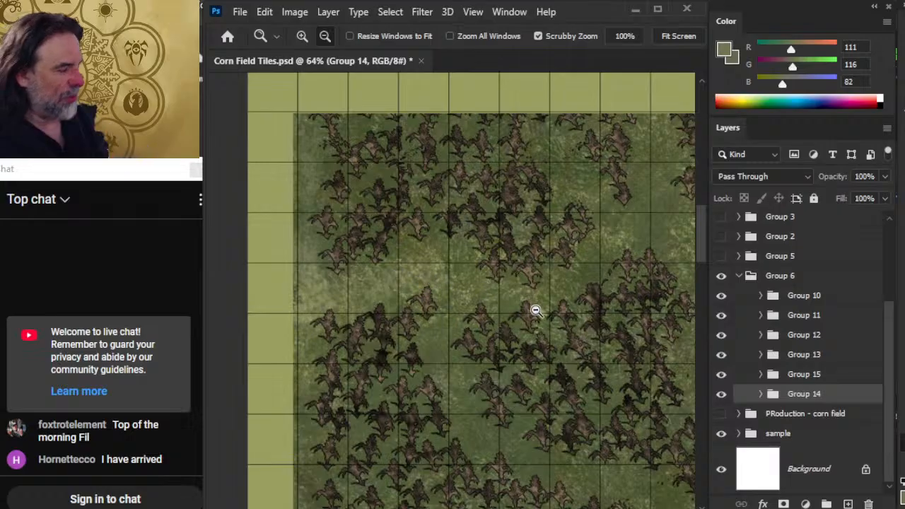
{"action": "left_click_drag", "start_coordinate": [656, 244], "coordinate": [356, 289]}
{"action": "left_click_drag", "start_coordinate": [672, 267], "coordinate": [499, 414]}
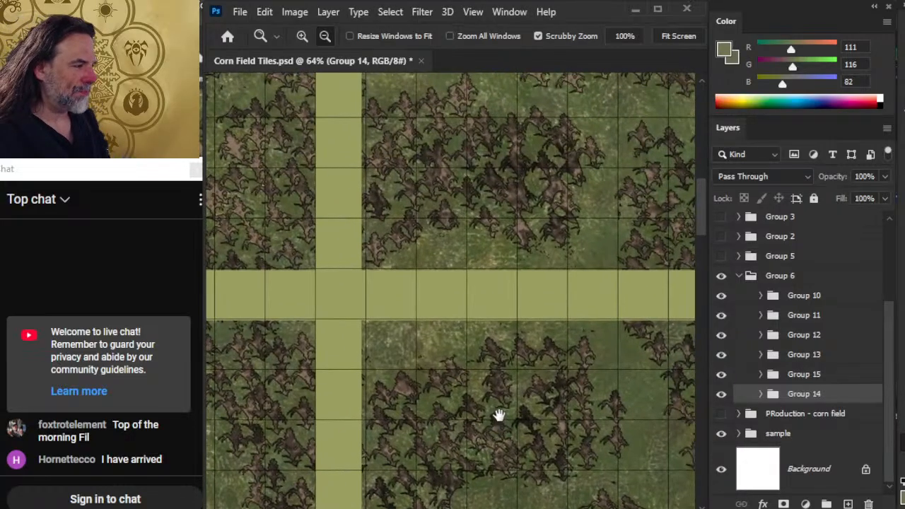
{"action": "left_click_drag", "start_coordinate": [485, 280], "coordinate": [598, 465]}
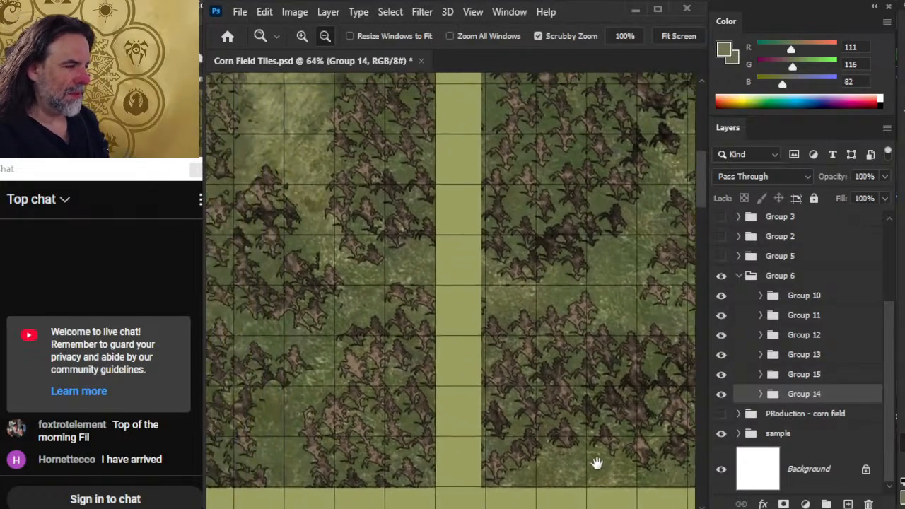
{"action": "left_click_drag", "start_coordinate": [518, 251], "coordinate": [612, 421]}
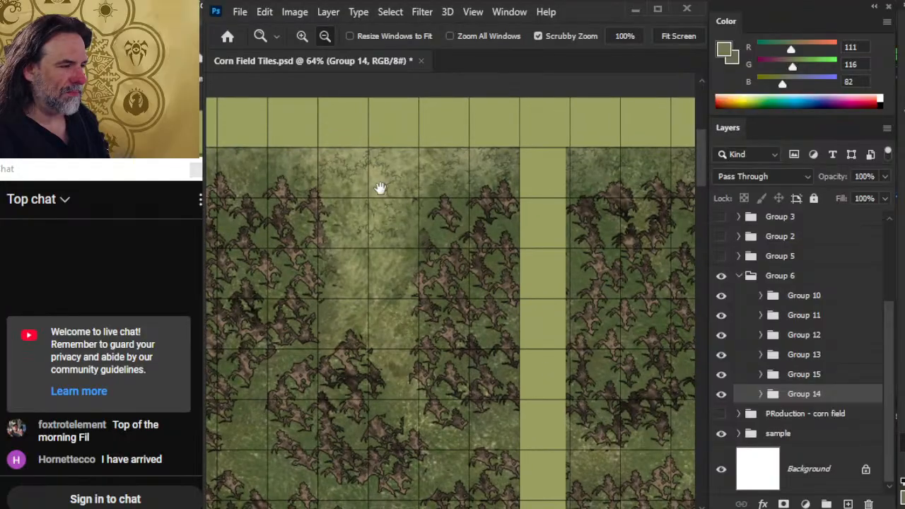
{"action": "left_click_drag", "start_coordinate": [622, 341], "coordinate": [382, 307]}
{"action": "left_click_drag", "start_coordinate": [613, 368], "coordinate": [429, 138]}
{"action": "left_click_drag", "start_coordinate": [601, 453], "coordinate": [613, 299]}
{"action": "left_click_drag", "start_coordinate": [360, 348], "coordinate": [556, 335]}
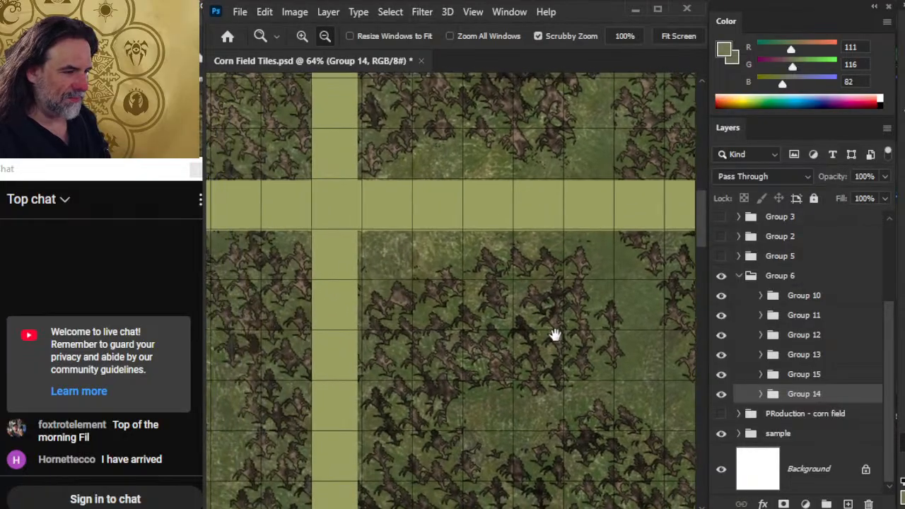
{"action": "left_click_drag", "start_coordinate": [571, 404], "coordinate": [509, 334]}
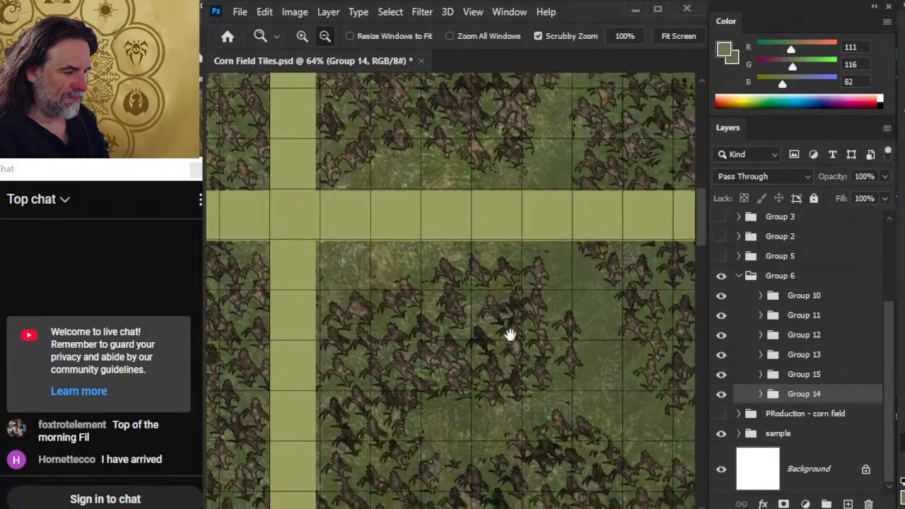
{"action": "left_click_drag", "start_coordinate": [570, 383], "coordinate": [495, 332]}
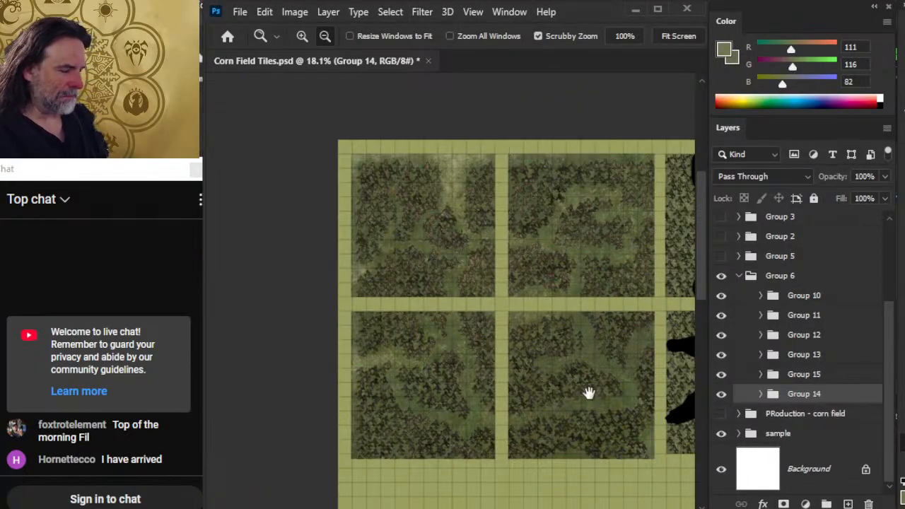
{"action": "left_click_drag", "start_coordinate": [589, 394], "coordinate": [524, 361]}
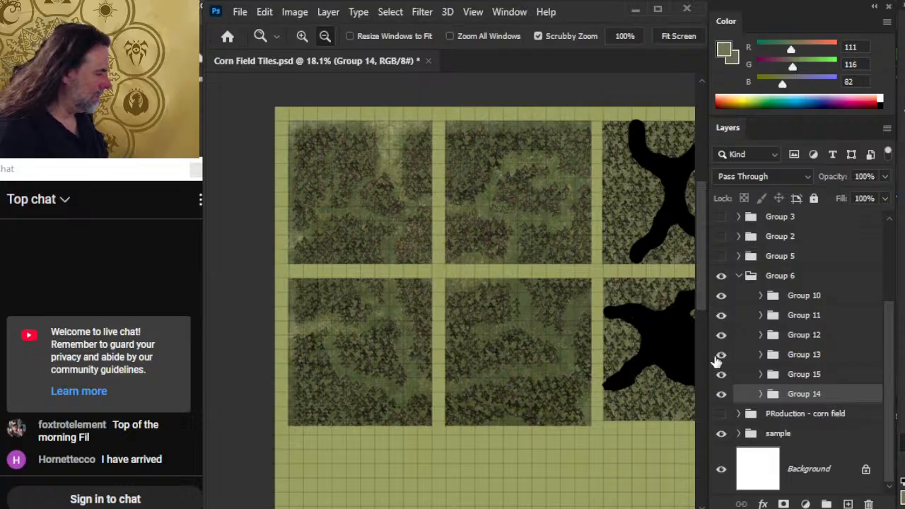
Step: Expand Group 14 and set the opacity of Layer 1335's black path shape to 41%, with its corn field tile in view
{"action": "left_click", "coordinate": [761, 394]}
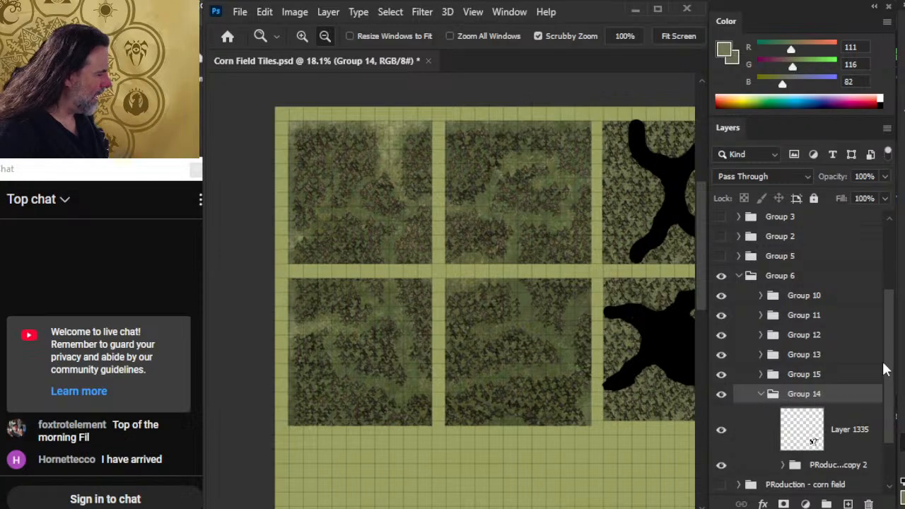
{"action": "left_click_drag", "start_coordinate": [888, 362], "coordinate": [889, 402]}
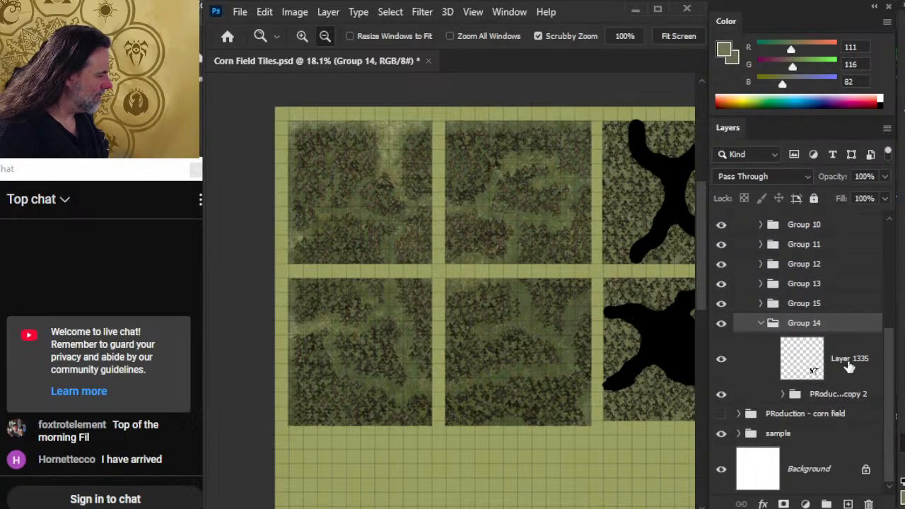
{"action": "left_click", "coordinate": [849, 366]}
{"action": "left_click", "coordinate": [885, 176]}
{"action": "left_click_drag", "start_coordinate": [859, 193], "coordinate": [825, 200]}
{"action": "left_click_drag", "start_coordinate": [577, 356], "coordinate": [445, 212]}
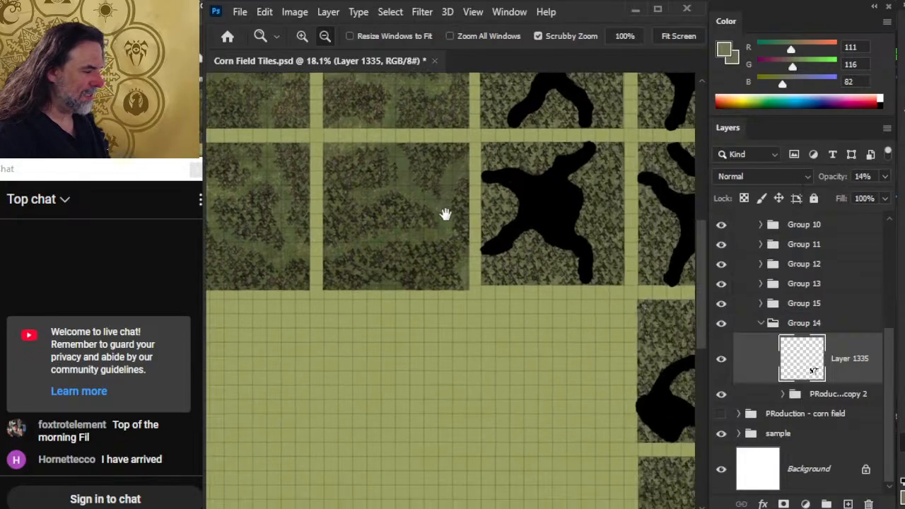
{"action": "left_click_drag", "start_coordinate": [521, 296], "coordinate": [332, 99]}
{"action": "scroll", "coordinate": [500, 286], "scroll_direction": "up", "scroll_amount": 1}
{"action": "scroll", "coordinate": [499, 285], "scroll_direction": "up", "scroll_amount": 3}
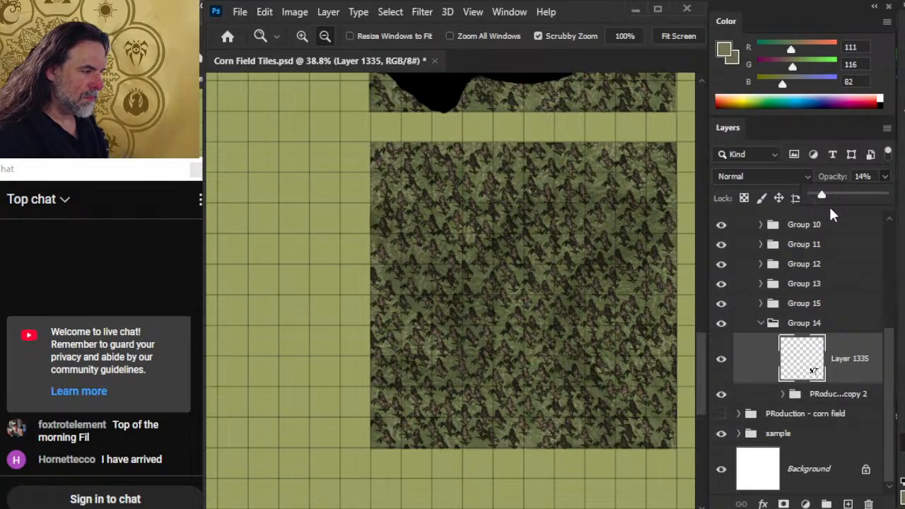
{"action": "left_click_drag", "start_coordinate": [829, 197], "coordinate": [848, 196]}
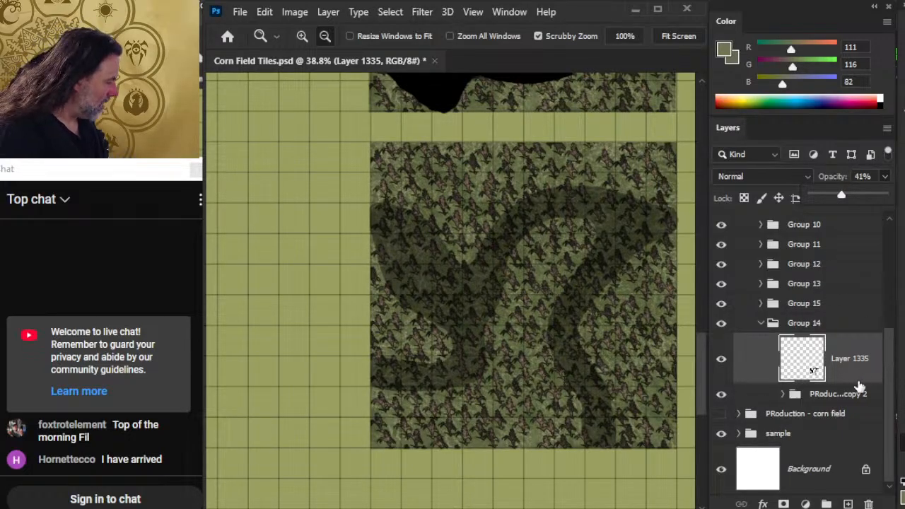
Step: Add a layer mask to the corn group inside Group 14's corn field copy and activate the Brush tool
{"action": "left_click", "coordinate": [784, 394]}
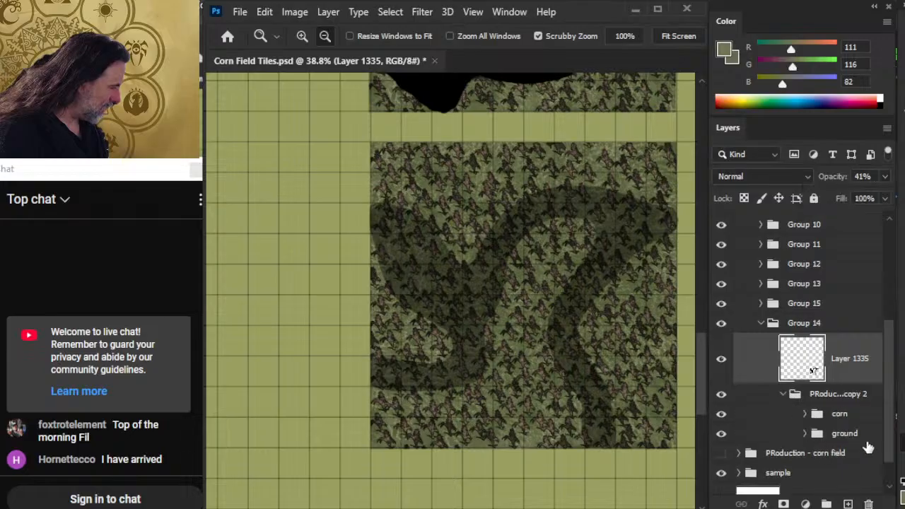
{"action": "left_click", "coordinate": [842, 415]}
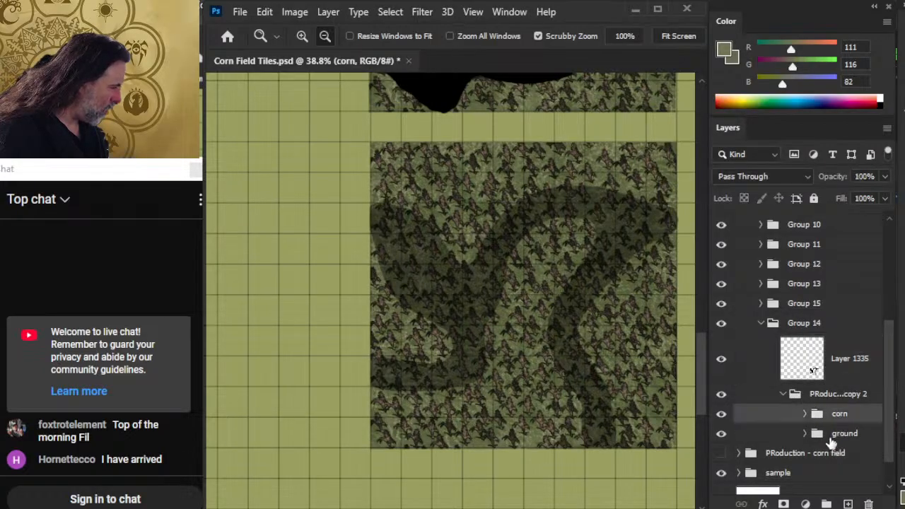
{"action": "left_click", "coordinate": [784, 504]}
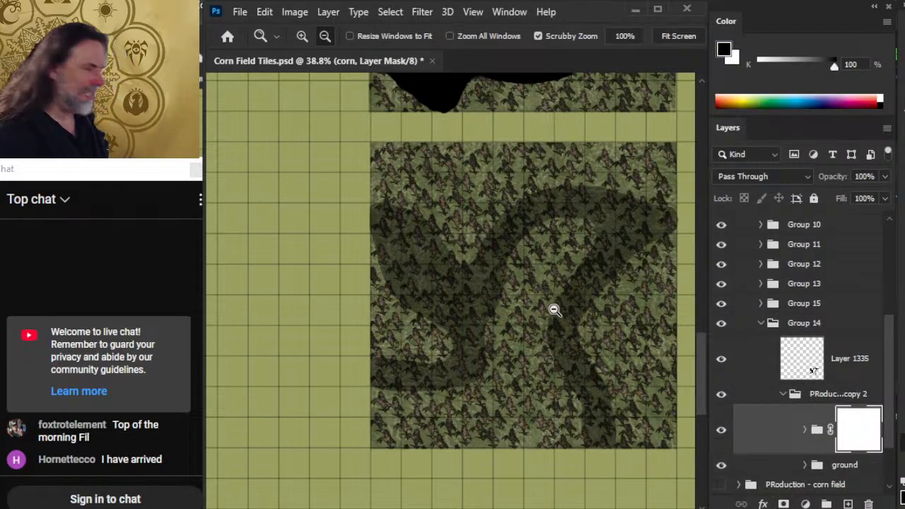
{"action": "key", "text": "b"}
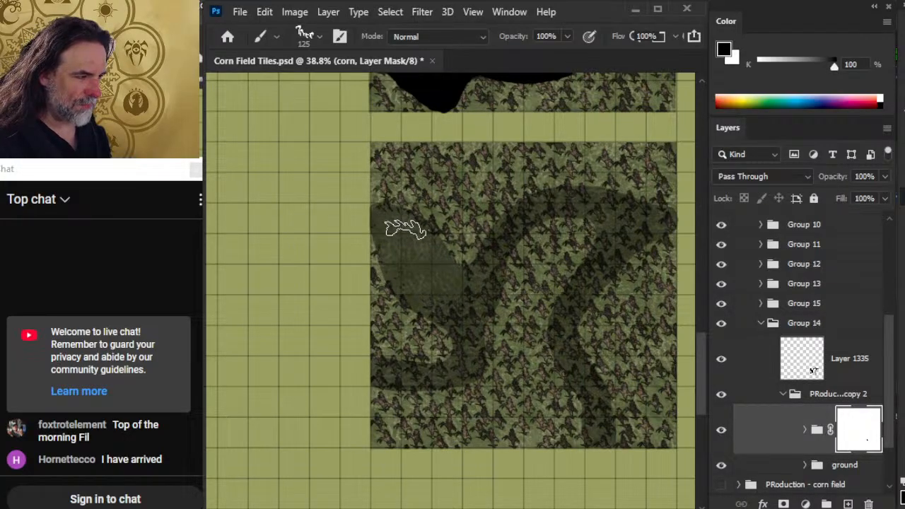
Step: Try masking out the corn along the path's upper-left arm with the brush reduced to 100 px, and undo the strokes
{"action": "key", "text": "bracketleft"}
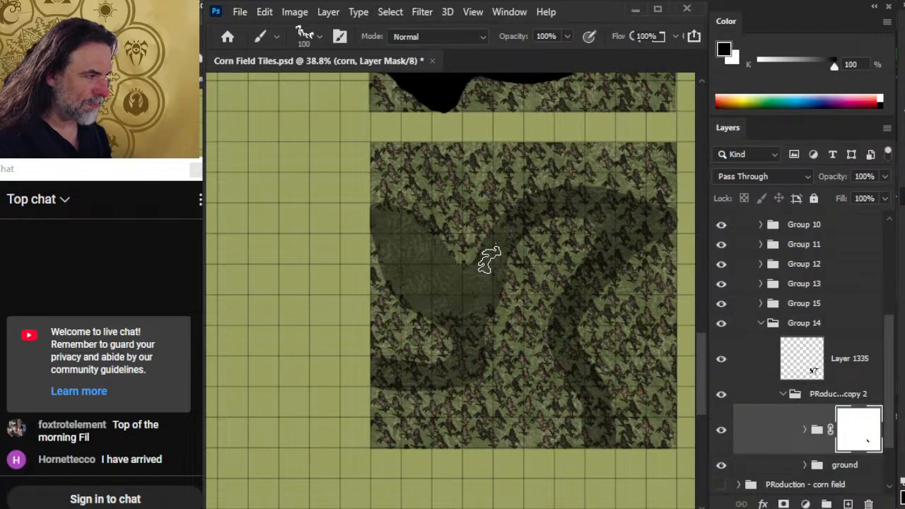
{"action": "key", "text": "ctrl+z"}
{"action": "key", "text": "ctrl+z"}
{"action": "key", "text": "ctrl+z"}
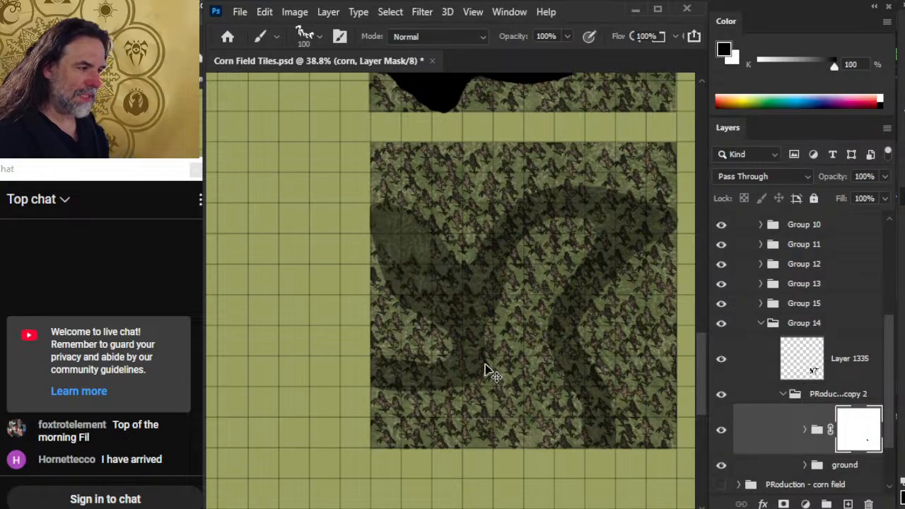
{"action": "key", "text": "ctrl+z"}
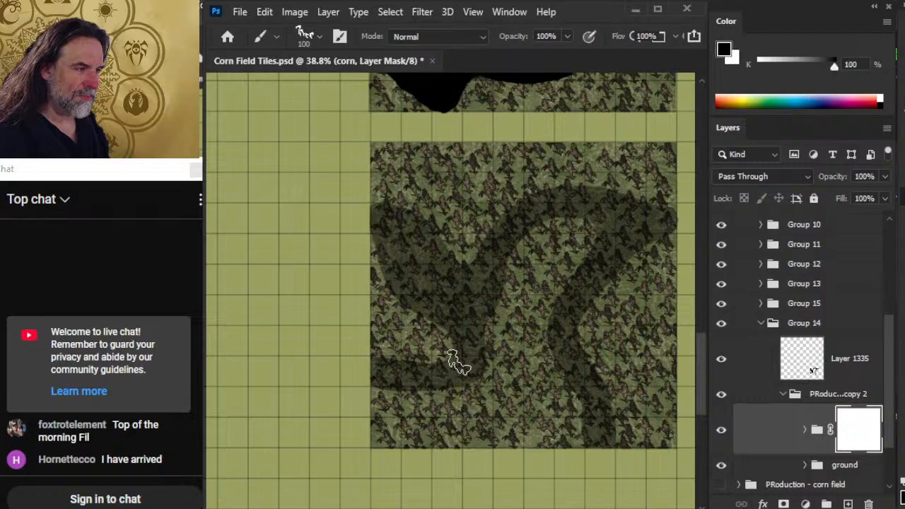
Step: Choose the shrubbery faded brush preset for painting the corn mask
{"action": "right_click", "coordinate": [428, 256]}
{"action": "left_click", "coordinate": [475, 407]}
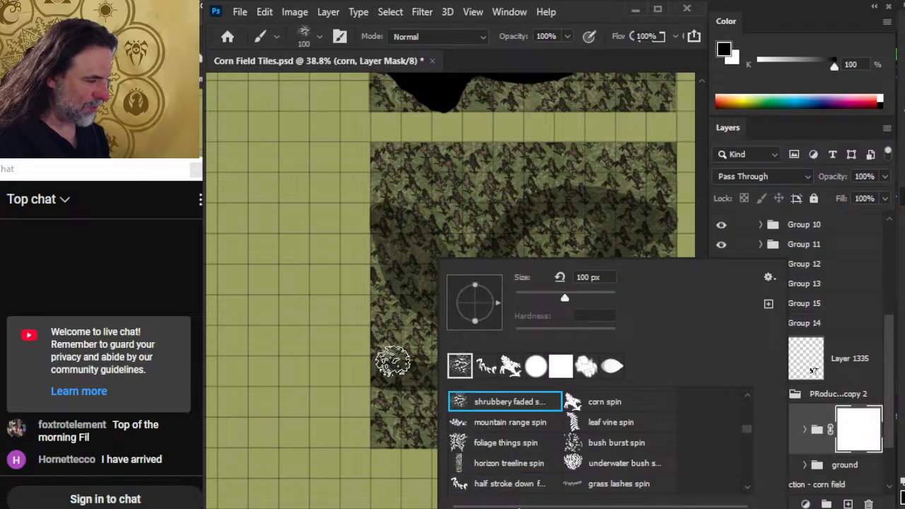
Step: Paint black on the corn group's mask along the dark path guide using the shrubbery faded brush, reducing its size from 100 to 60 px
{"action": "left_click", "coordinate": [538, 60]}
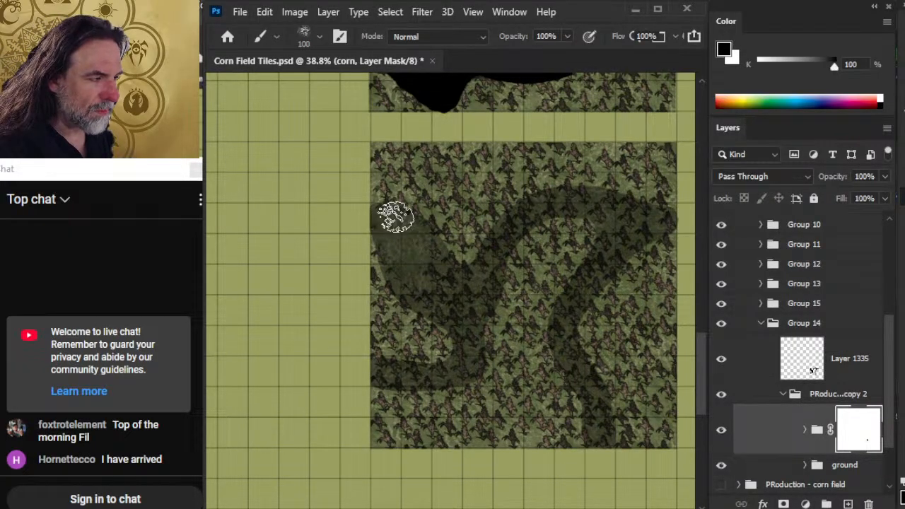
{"action": "mouse_move", "coordinate": [396, 217]}
{"action": "left_mouse_down"}
{"action": "mouse_move", "coordinate": [390, 240]}
{"action": "mouse_move", "coordinate": [422, 251]}
{"action": "mouse_move", "coordinate": [398, 236]}
{"action": "mouse_move", "coordinate": [445, 264]}
{"action": "left_mouse_up"}
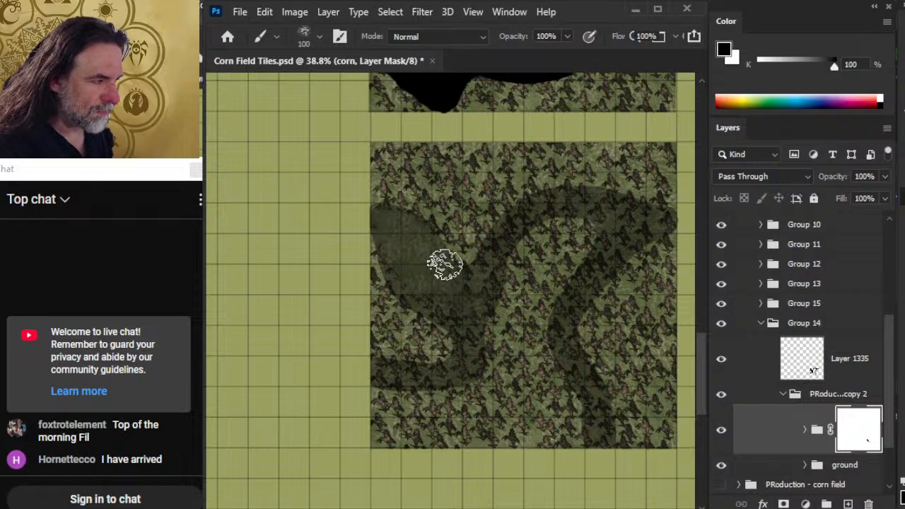
{"action": "key", "text": "bracketleft"}
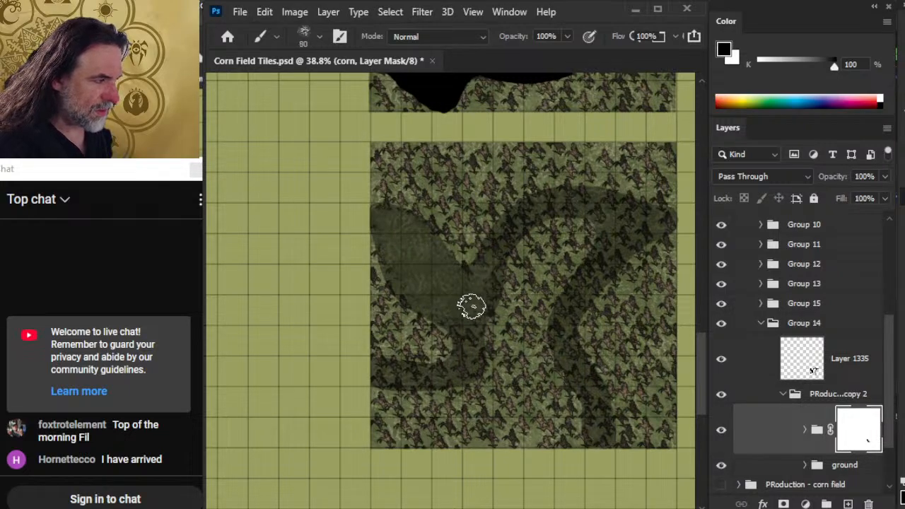
{"action": "key", "text": "bracketleft"}
{"action": "key", "text": "bracketleft"}
{"action": "key", "text": "bracketleft"}
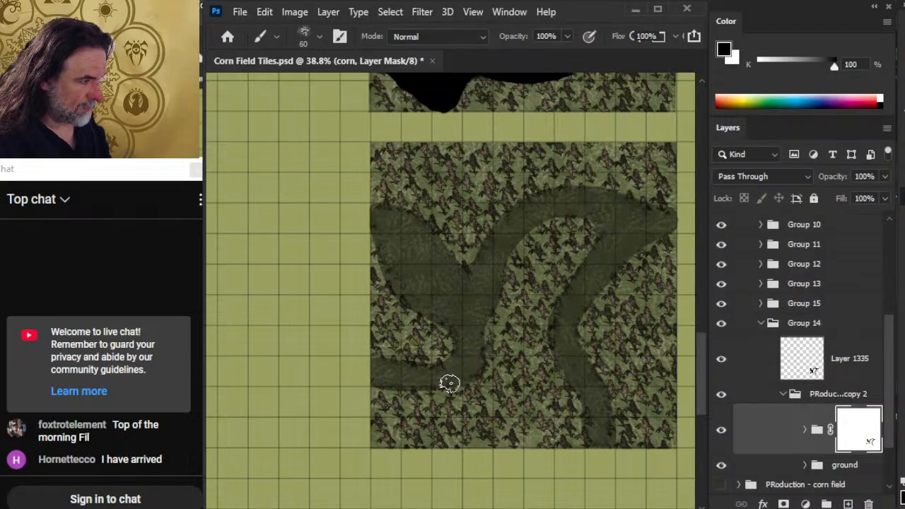
Step: Hide the path guide Layer 1335 and inspect the cleared paths through the corn up close
{"action": "left_click", "coordinate": [722, 359]}
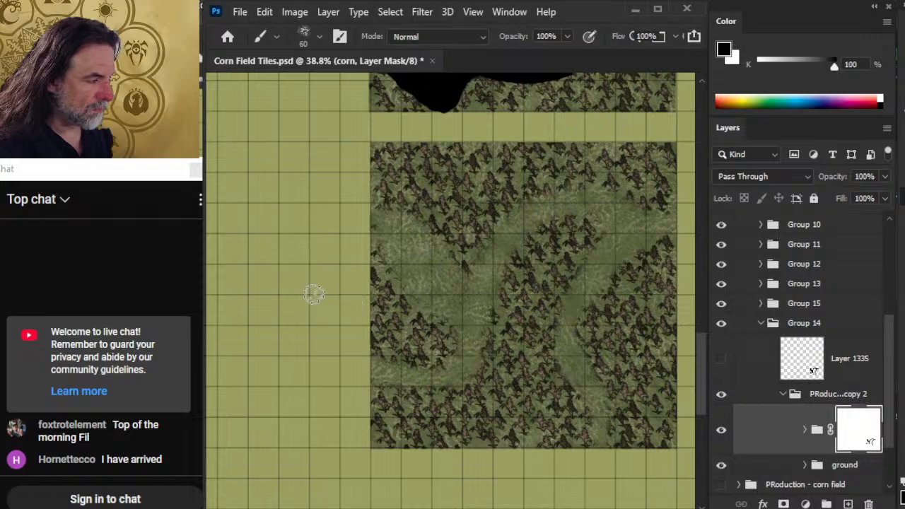
{"action": "key", "text": "z"}
{"action": "scroll", "coordinate": [408, 371], "scroll_direction": "up", "scroll_amount": 3}
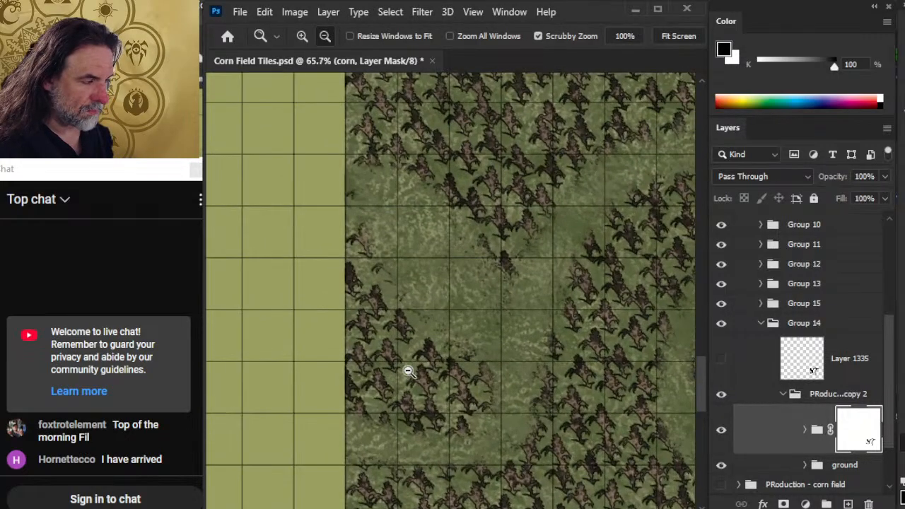
{"action": "scroll", "coordinate": [370, 332], "scroll_direction": "down", "scroll_amount": 5}
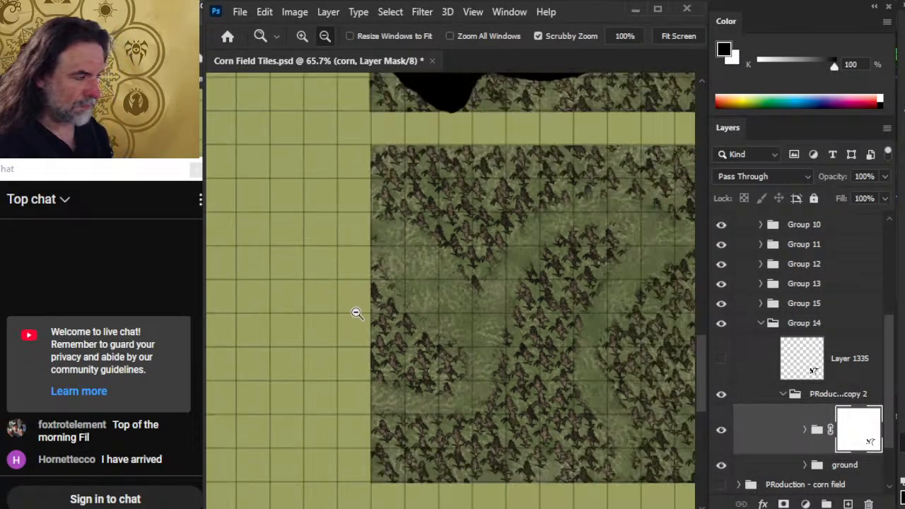
Step: Examine the finished corn field tile nearby to compare its path edges with those of the new tile
{"action": "left_click_drag", "start_coordinate": [335, 304], "coordinate": [634, 314]}
{"action": "left_click_drag", "start_coordinate": [366, 283], "coordinate": [386, 503]}
{"action": "left_click_drag", "start_coordinate": [467, 230], "coordinate": [528, 211]}
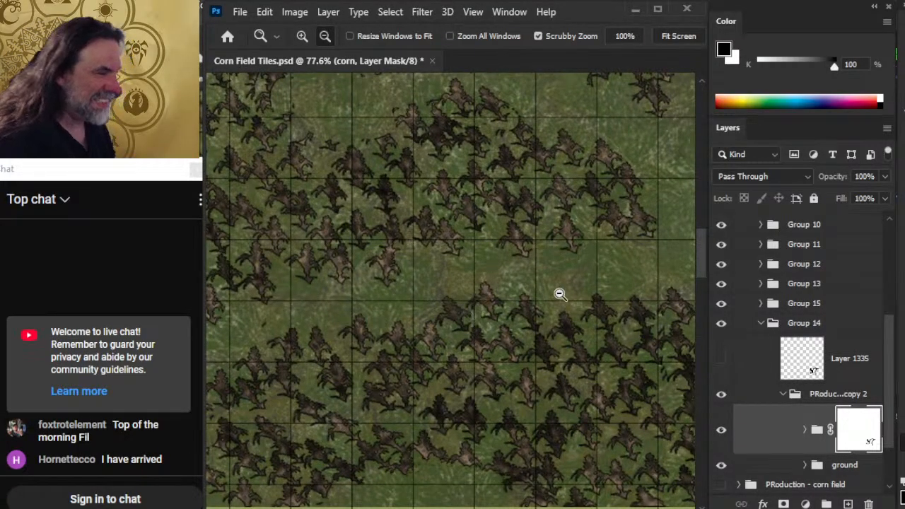
{"action": "left_click_drag", "start_coordinate": [559, 294], "coordinate": [530, 313]}
{"action": "left_click_drag", "start_coordinate": [603, 362], "coordinate": [537, 359]}
{"action": "left_click_drag", "start_coordinate": [605, 405], "coordinate": [350, 281]}
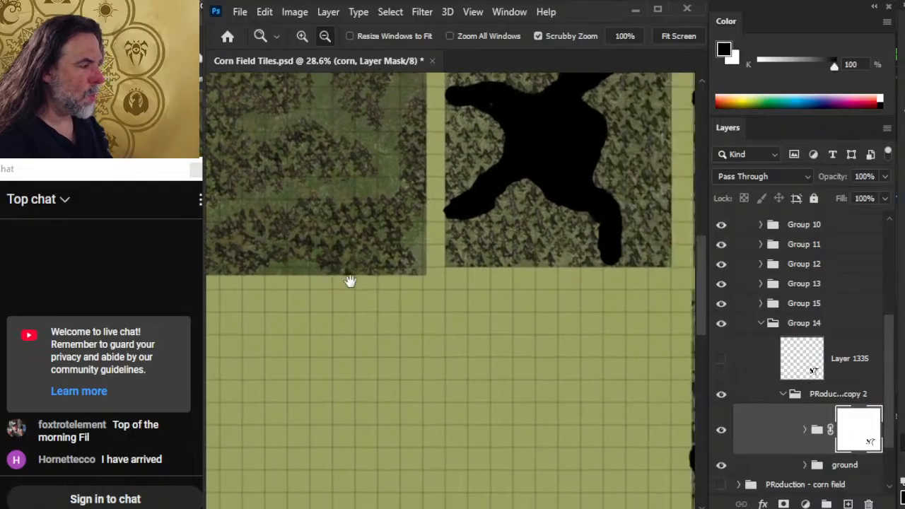
{"action": "left_click_drag", "start_coordinate": [570, 369], "coordinate": [486, 206]}
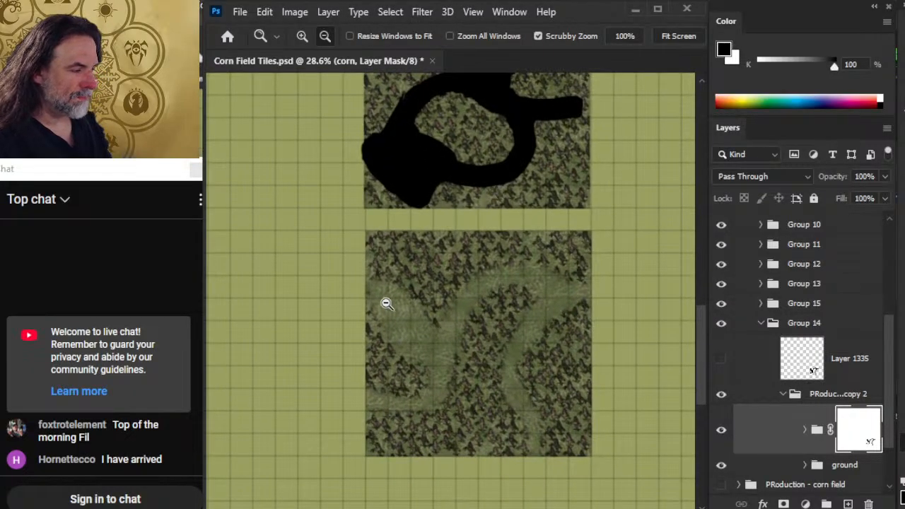
Step: Restore corn plants along the path edges by erasing the corn mask with the 125 px eraser at 20% opacity
{"action": "left_click_drag", "start_coordinate": [387, 305], "coordinate": [423, 307]}
{"action": "key", "text": "e"}
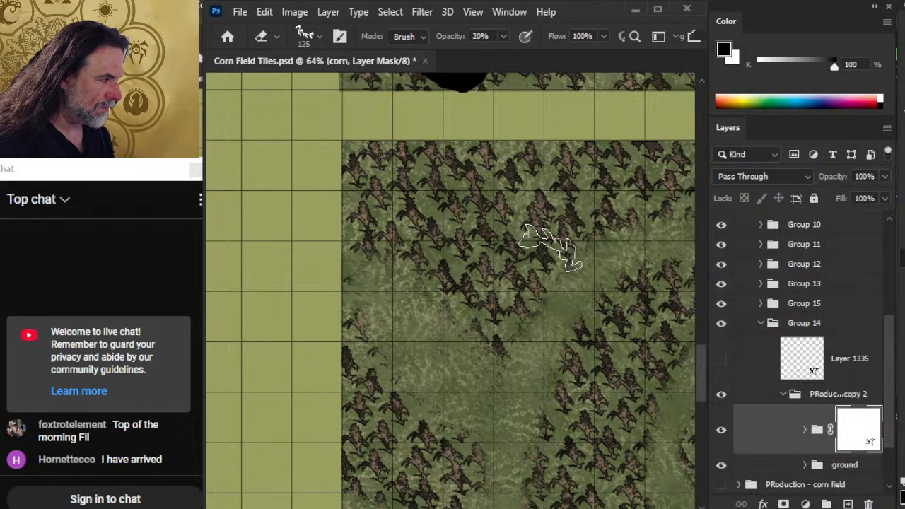
{"action": "mouse_move", "coordinate": [549, 296]}
{"action": "left_mouse_down"}
{"action": "mouse_move", "coordinate": [414, 344]}
{"action": "mouse_move", "coordinate": [406, 356]}
{"action": "left_mouse_up"}
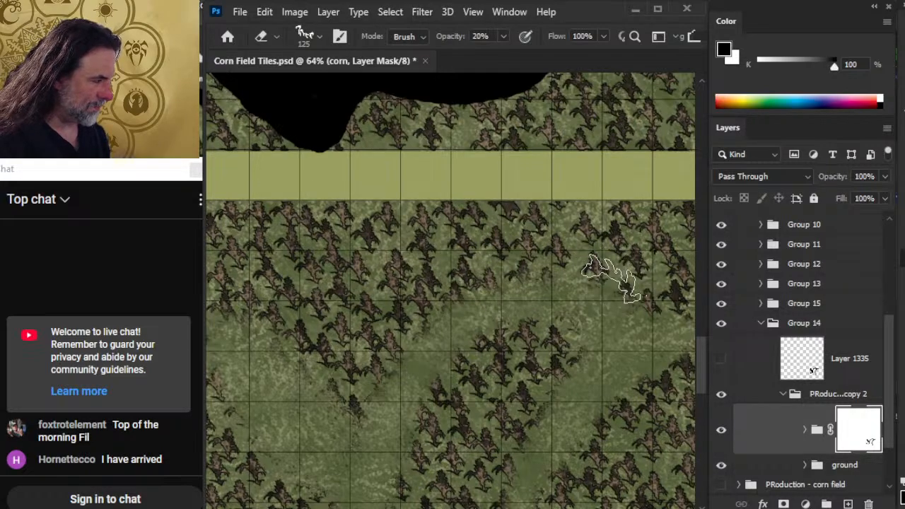
{"action": "left_click_drag", "start_coordinate": [586, 243], "coordinate": [462, 256]}
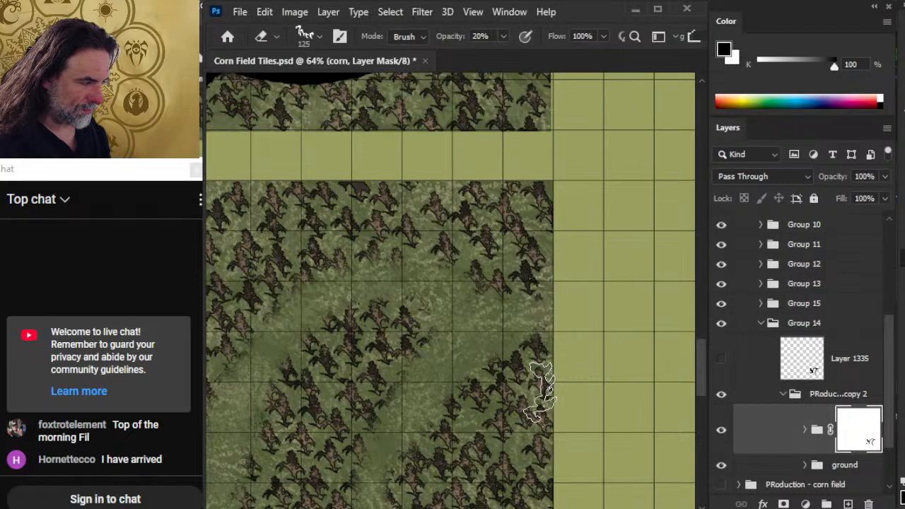
{"action": "left_click_drag", "start_coordinate": [400, 366], "coordinate": [562, 155]}
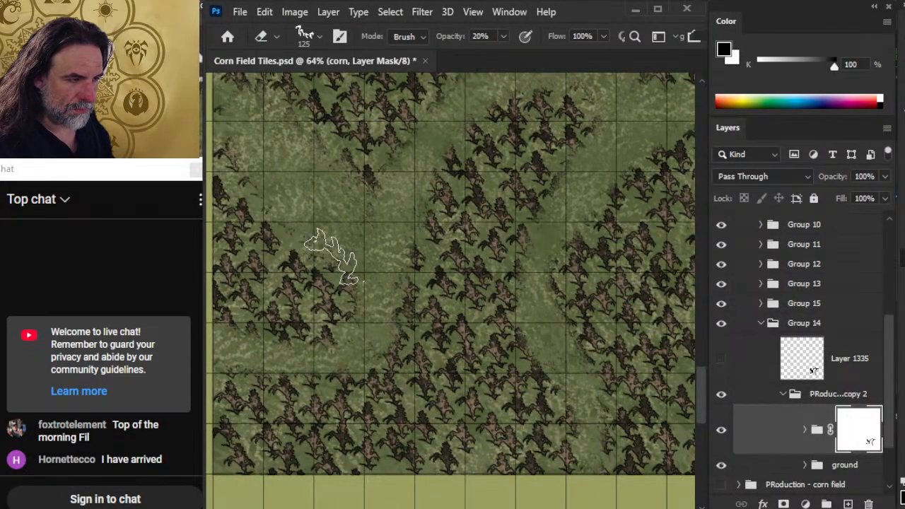
Step: Mask out stray plants around the tip of the corn patch between the tile's left paths with the 60 px brush
{"action": "key", "text": "b"}
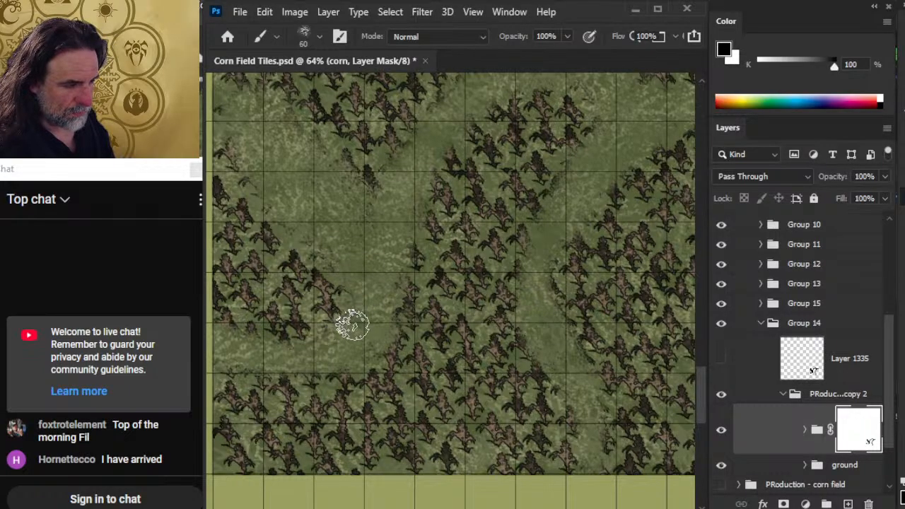
{"action": "mouse_move", "coordinate": [291, 337]}
{"action": "left_mouse_down"}
{"action": "mouse_move", "coordinate": [305, 344]}
{"action": "mouse_move", "coordinate": [323, 325]}
{"action": "left_mouse_up"}
{"action": "mouse_move", "coordinate": [317, 359]}
{"action": "left_mouse_down"}
{"action": "mouse_move", "coordinate": [488, 333]}
{"action": "mouse_move", "coordinate": [476, 332]}
{"action": "mouse_move", "coordinate": [495, 254]}
{"action": "mouse_move", "coordinate": [500, 284]}
{"action": "mouse_move", "coordinate": [404, 306]}
{"action": "mouse_move", "coordinate": [468, 293]}
{"action": "mouse_move", "coordinate": [452, 310]}
{"action": "mouse_move", "coordinate": [372, 291]}
{"action": "mouse_move", "coordinate": [383, 319]}
{"action": "mouse_move", "coordinate": [354, 314]}
{"action": "mouse_move", "coordinate": [535, 295]}
{"action": "mouse_move", "coordinate": [551, 313]}
{"action": "mouse_move", "coordinate": [530, 334]}
{"action": "left_mouse_up"}
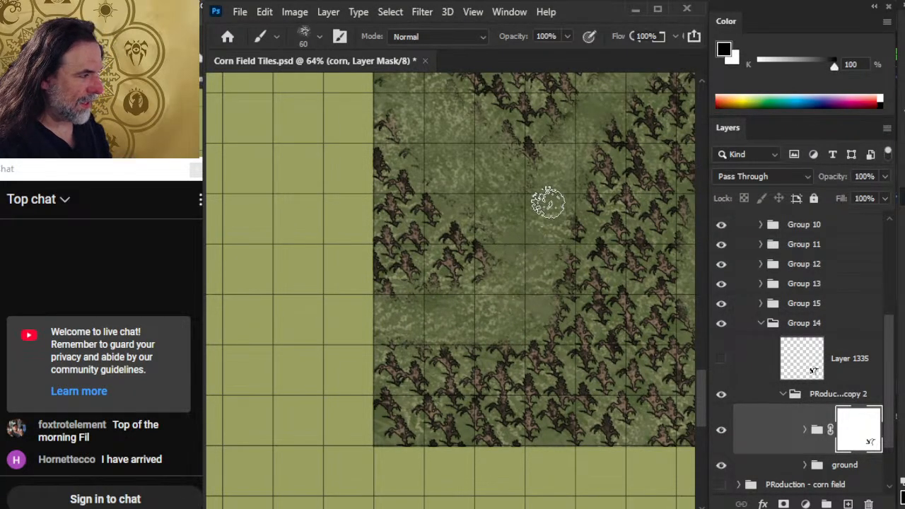
{"action": "left_click_drag", "start_coordinate": [550, 252], "coordinate": [479, 333]}
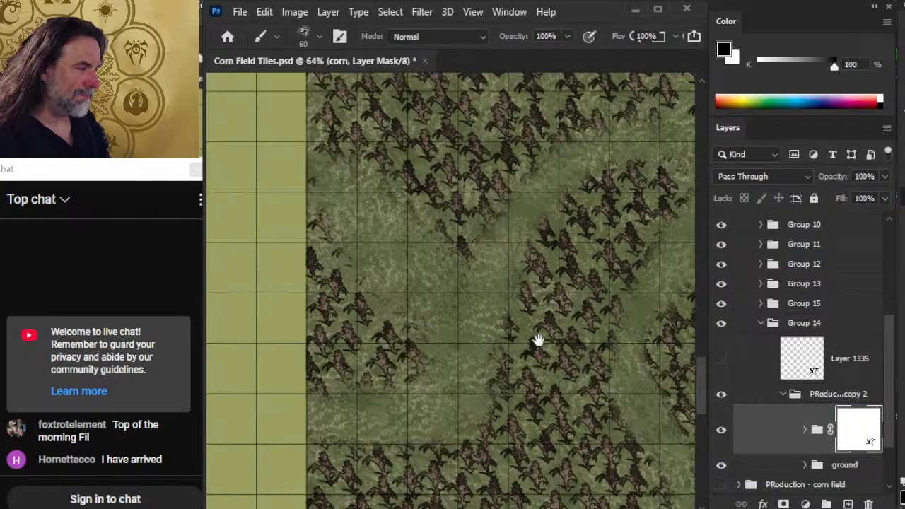
{"action": "left_click_drag", "start_coordinate": [563, 340], "coordinate": [513, 347]}
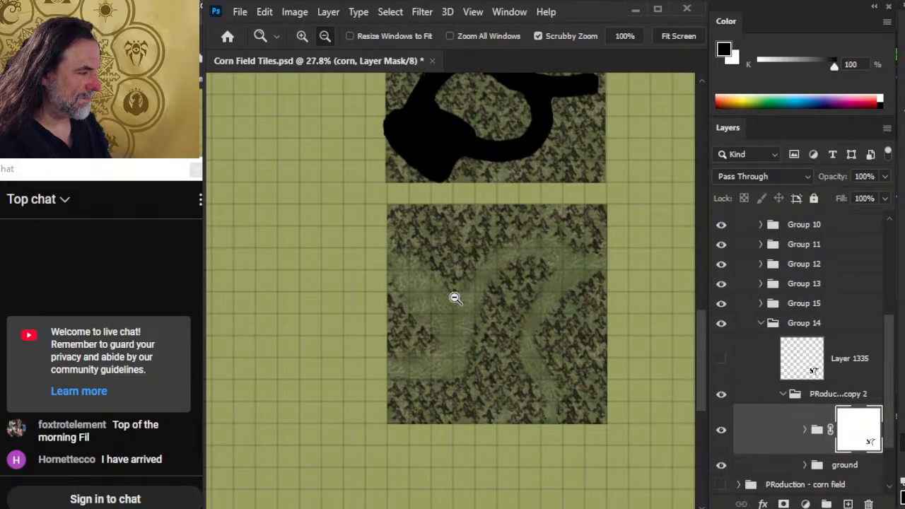
Step: Mask out the faded plant remnants at the tip of the upper corn wedge and along the left clearing with the 60 px brush
{"action": "scroll", "coordinate": [453, 297], "scroll_direction": "up", "scroll_amount": 3}
{"action": "key", "text": "b"}
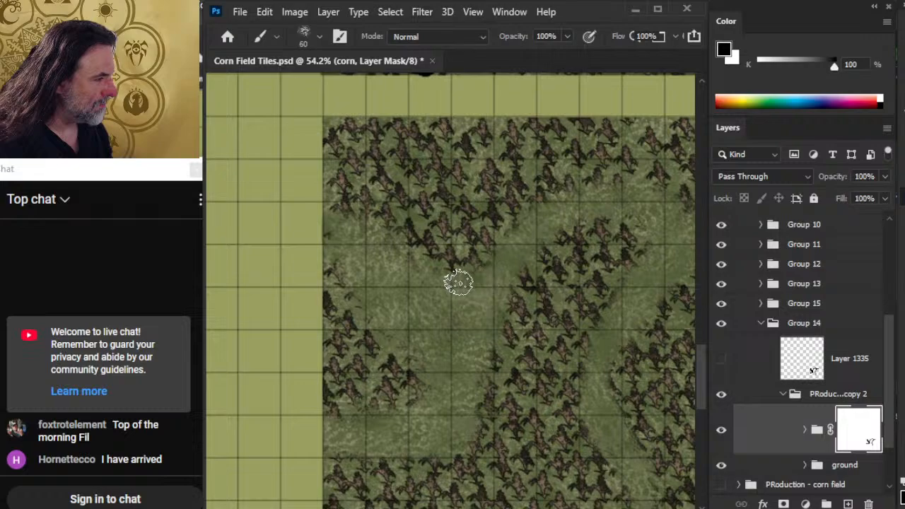
{"action": "key", "text": "e"}
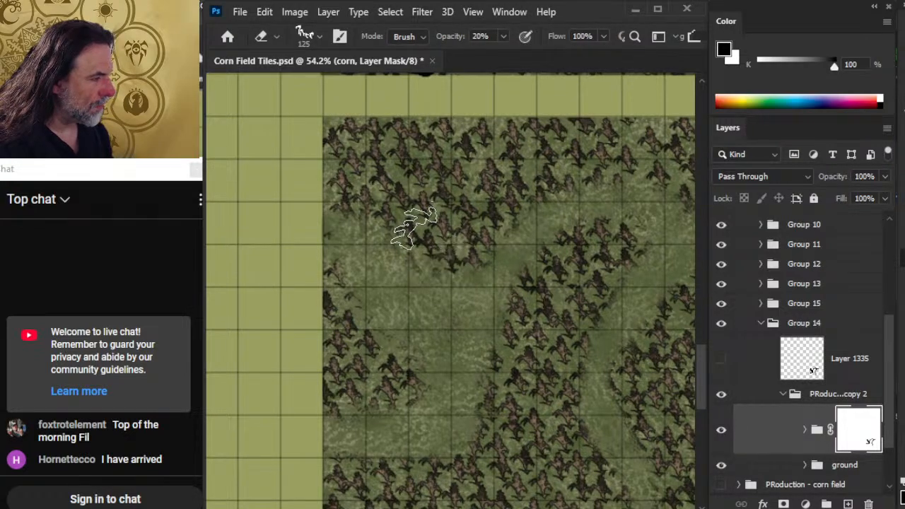
{"action": "key", "text": "alt+space"}
{"action": "left_click_drag", "start_coordinate": [402, 309], "coordinate": [406, 334]}
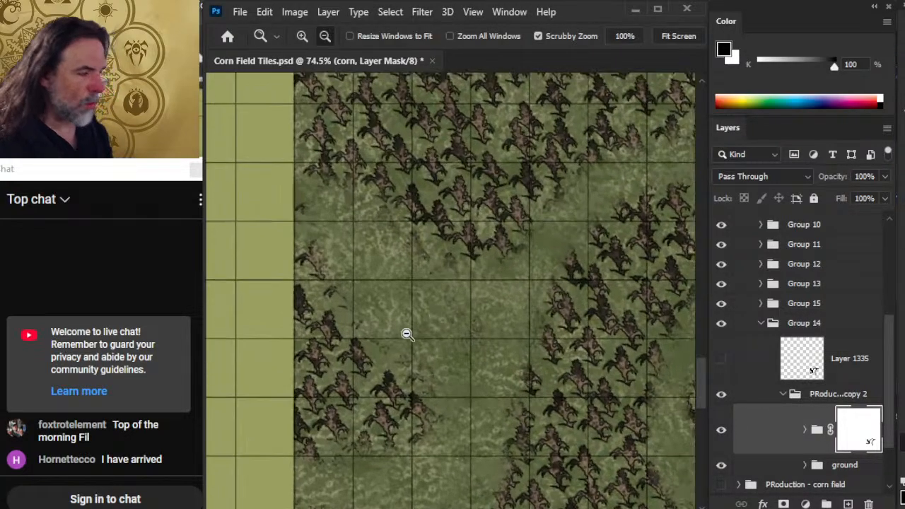
{"action": "scroll", "coordinate": [396, 303], "scroll_direction": "up", "scroll_amount": 3}
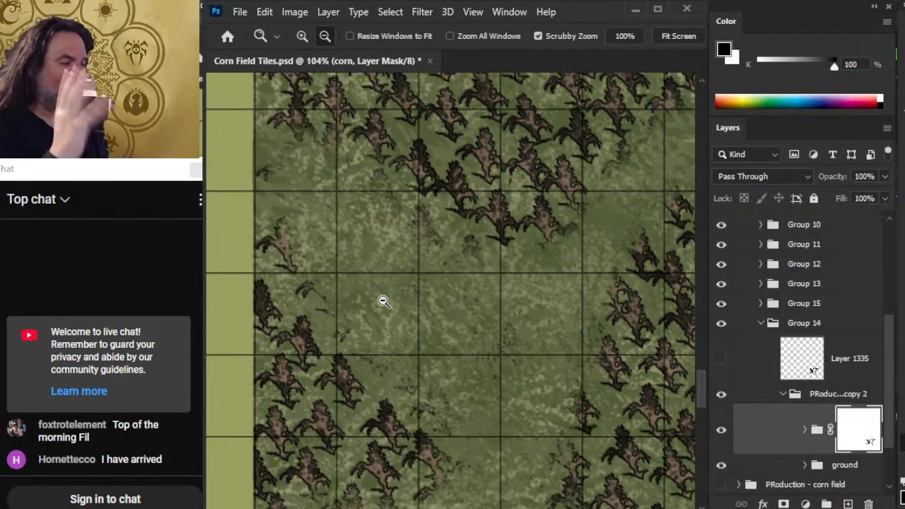
{"action": "key", "text": "b"}
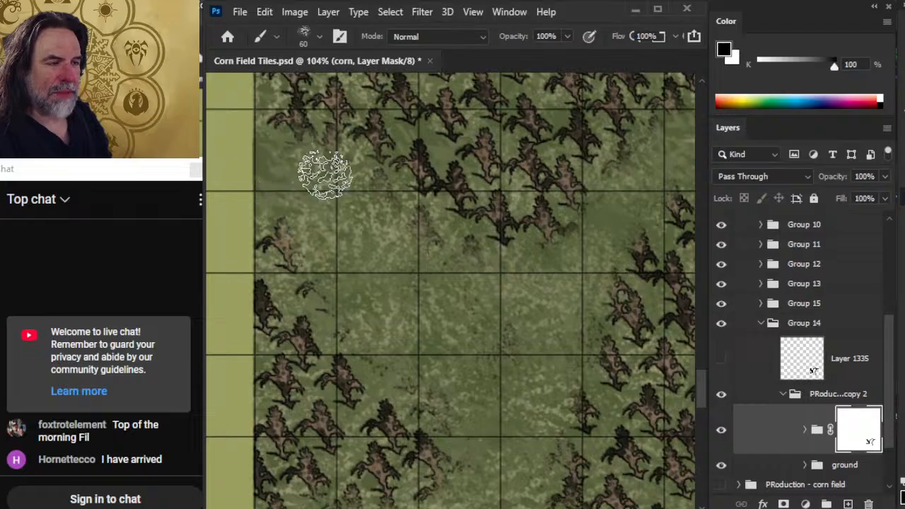
{"action": "mouse_move", "coordinate": [336, 271]}
{"action": "left_mouse_down"}
{"action": "mouse_move", "coordinate": [495, 385]}
{"action": "mouse_move", "coordinate": [454, 431]}
{"action": "mouse_move", "coordinate": [455, 404]}
{"action": "left_mouse_up"}
Step: Restore corn plants along the left patch's upper edge with the 20% eraser and mask out the half-faded plant beside them
{"action": "key", "text": "e"}
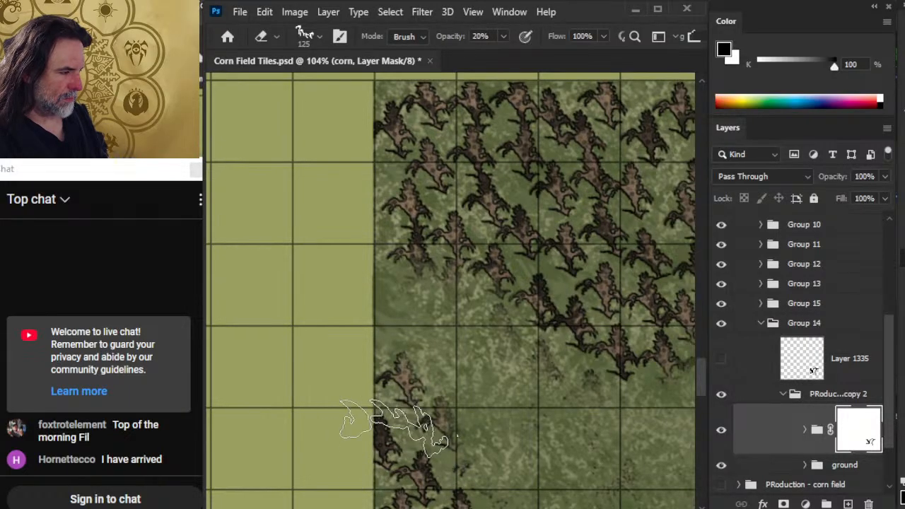
{"action": "left_click_drag", "start_coordinate": [489, 467], "coordinate": [443, 269]}
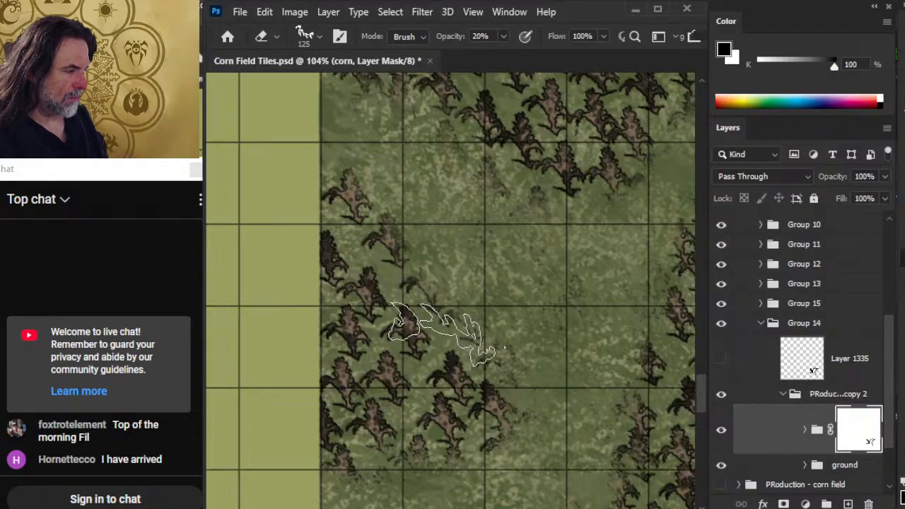
{"action": "key", "text": "b"}
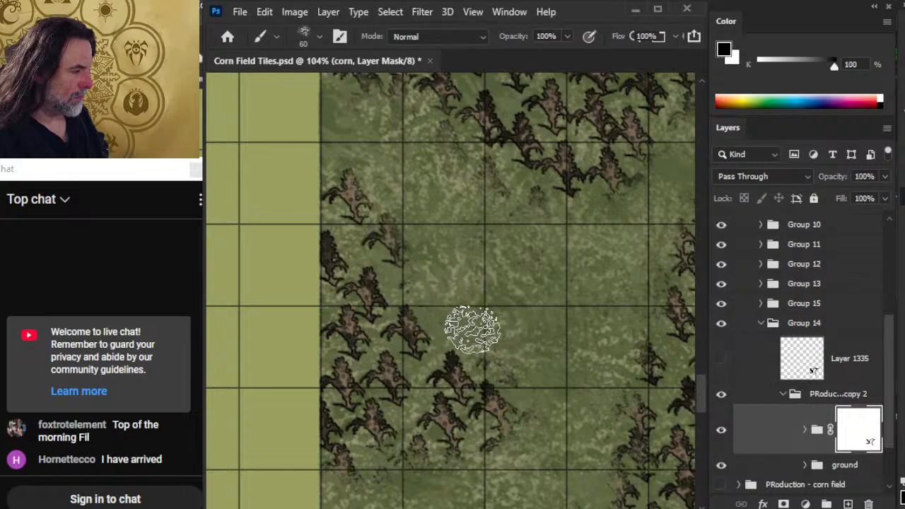
Step: Check the whole tile's paths against the guide by showing Layer 1335 briefly and hiding it again
{"action": "key", "text": "alt+space"}
{"action": "left_click_drag", "start_coordinate": [563, 361], "coordinate": [479, 326]}
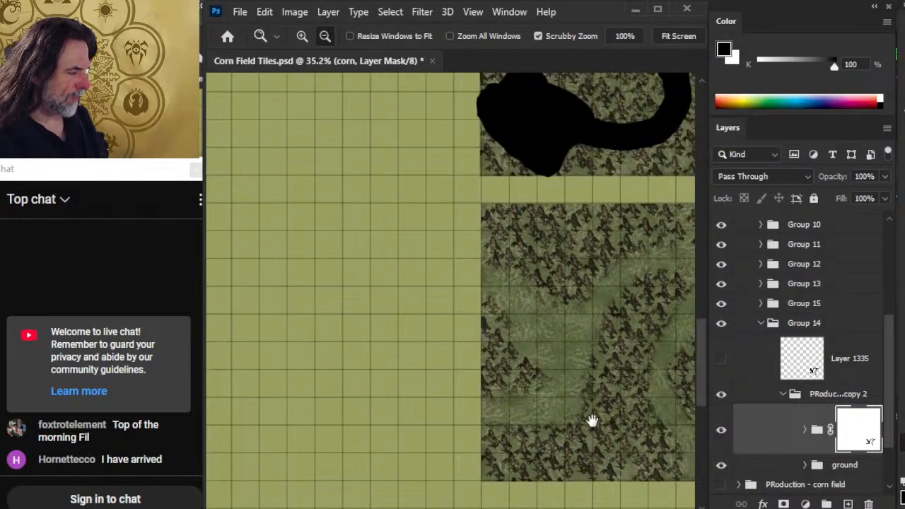
{"action": "left_click_drag", "start_coordinate": [593, 421], "coordinate": [502, 350]}
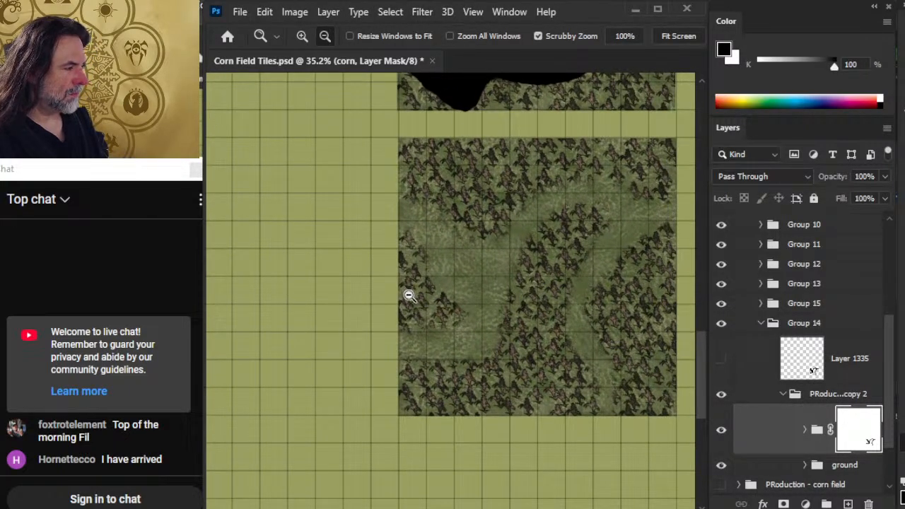
{"action": "left_click", "coordinate": [721, 360]}
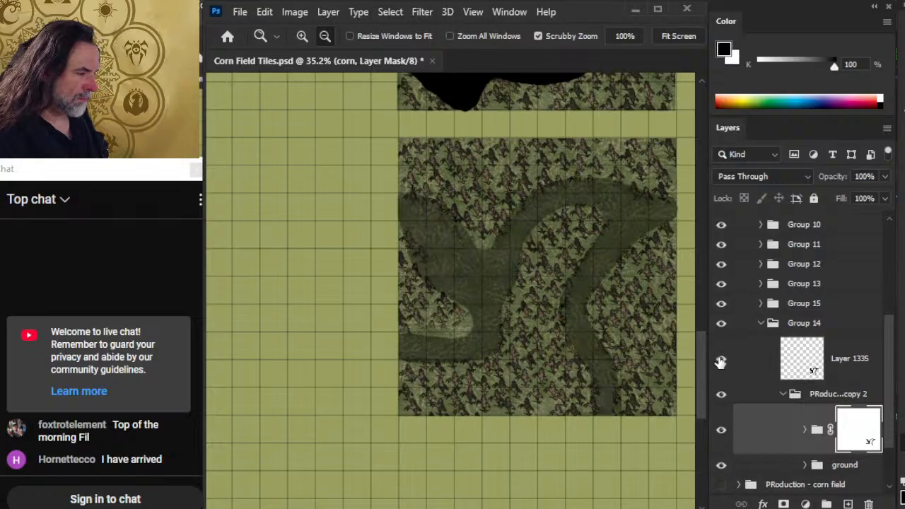
{"action": "left_click", "coordinate": [722, 359]}
Step: Restore corn plants along the left patch's lower edge with the 20% opacity eraser, checking them against the Layer 1335 guide
{"action": "left_click_drag", "start_coordinate": [426, 328], "coordinate": [484, 328]}
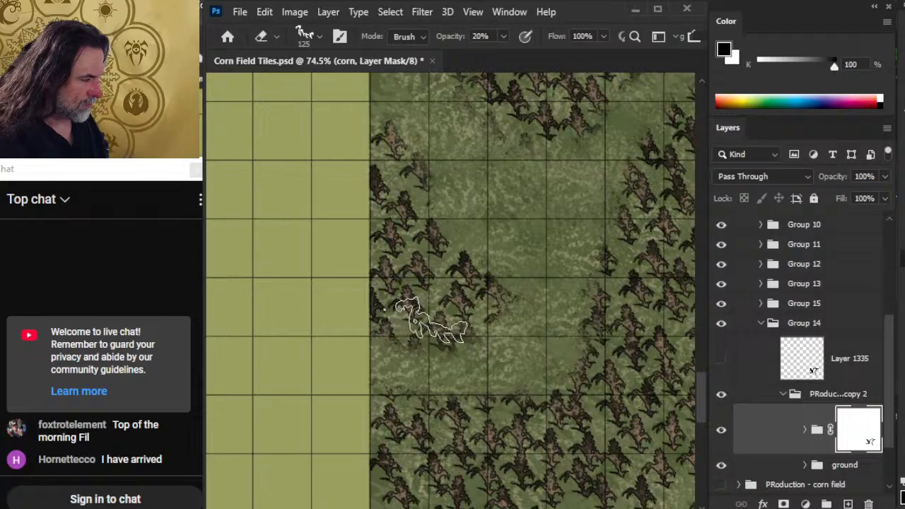
{"action": "left_click", "coordinate": [722, 360]}
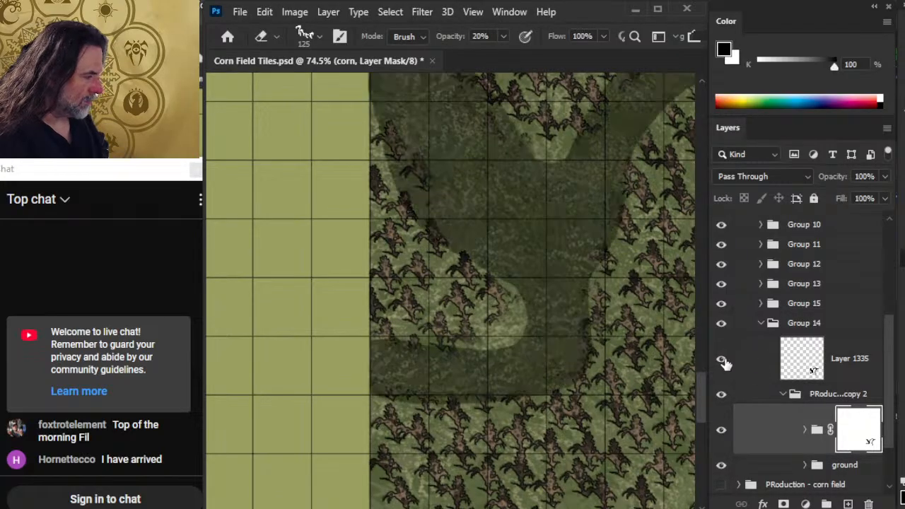
{"action": "left_click", "coordinate": [723, 362]}
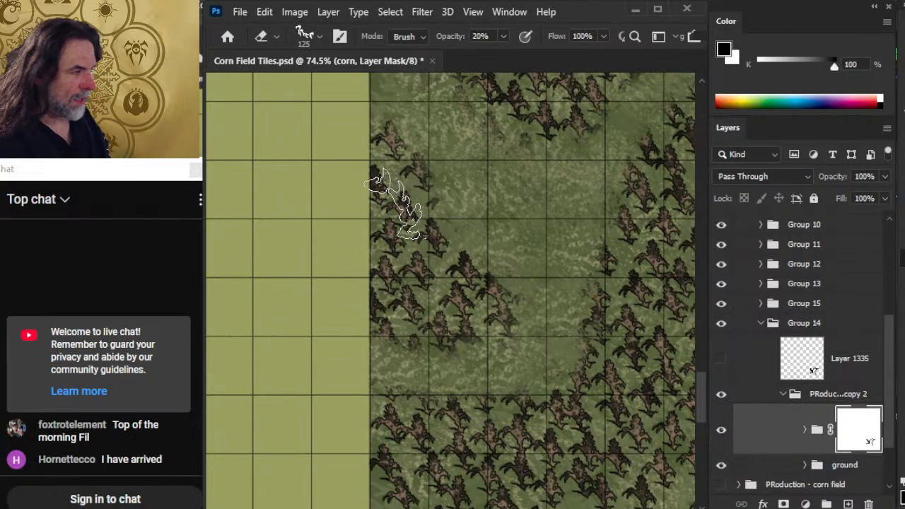
Step: Mask out corn plants along the right patch's path-facing edge with the 60 px brush, alternating with the 20% opacity eraser for touch-ups
{"action": "left_click_drag", "start_coordinate": [568, 331], "coordinate": [471, 333]}
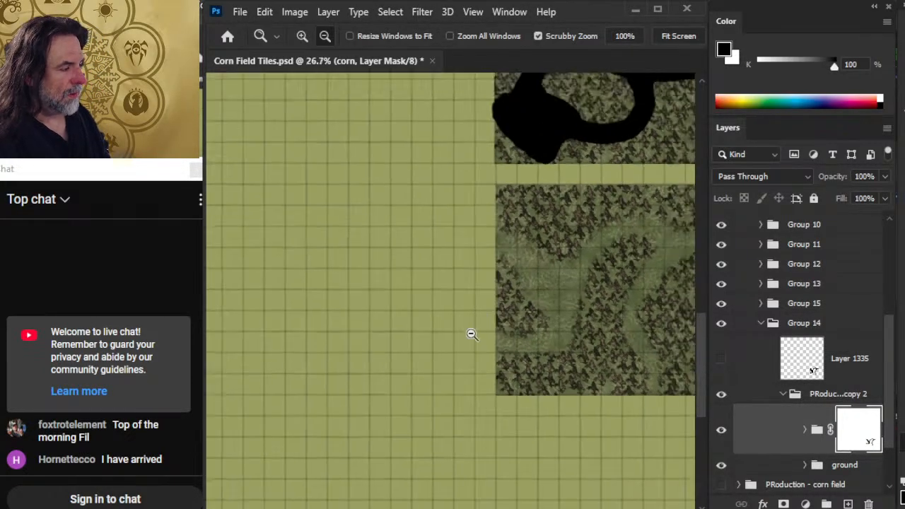
{"action": "mouse_move", "coordinate": [566, 350]}
{"action": "left_mouse_down"}
{"action": "mouse_move", "coordinate": [469, 336]}
{"action": "mouse_move", "coordinate": [537, 410]}
{"action": "left_mouse_up"}
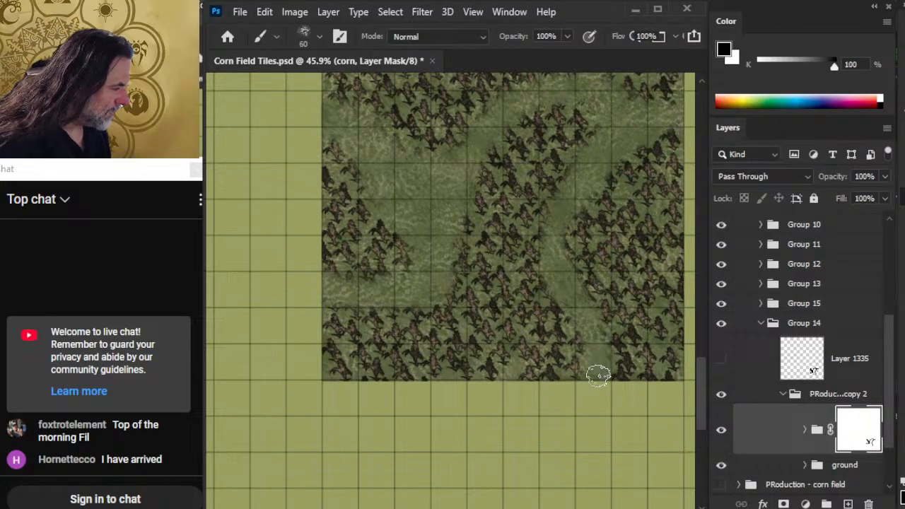
{"action": "key", "text": "e"}
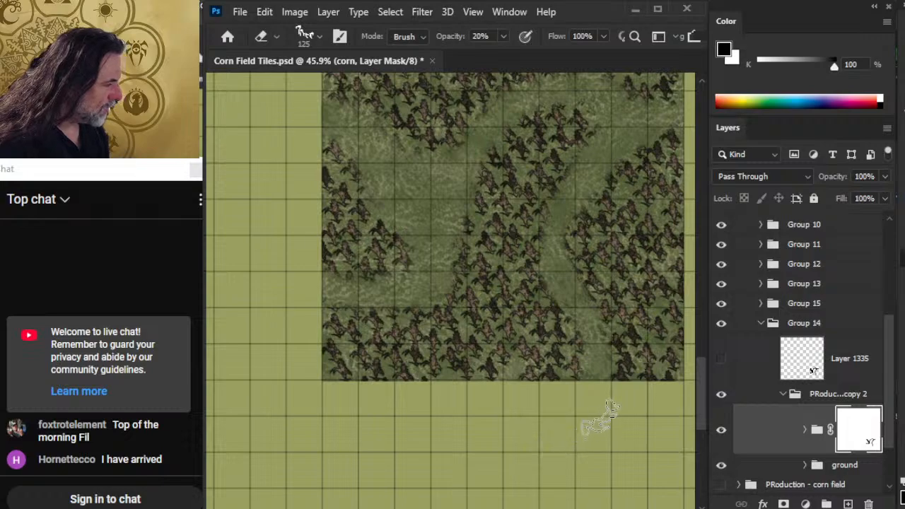
{"action": "key", "text": "b"}
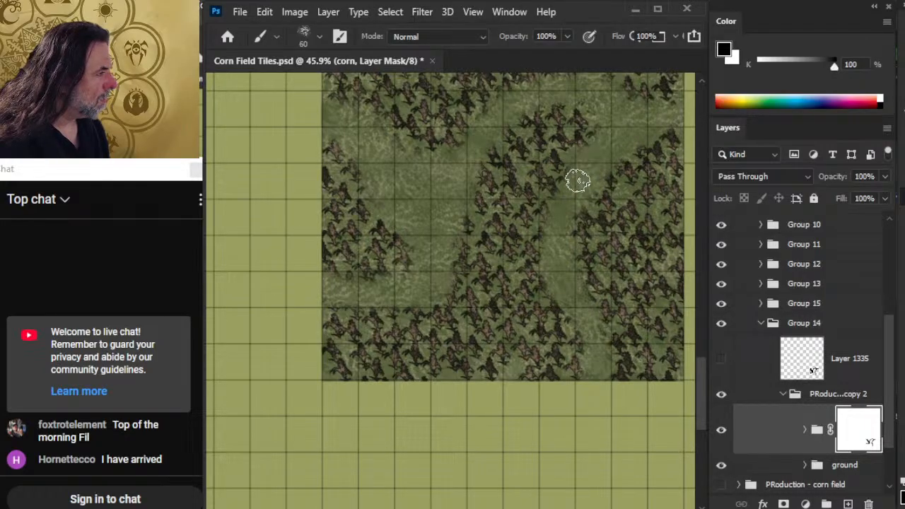
{"action": "key", "text": "e"}
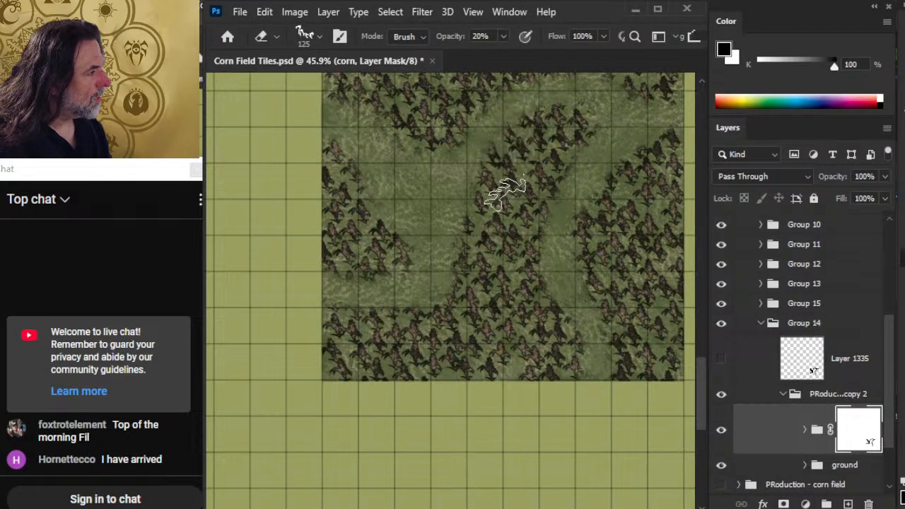
{"action": "key", "text": "b"}
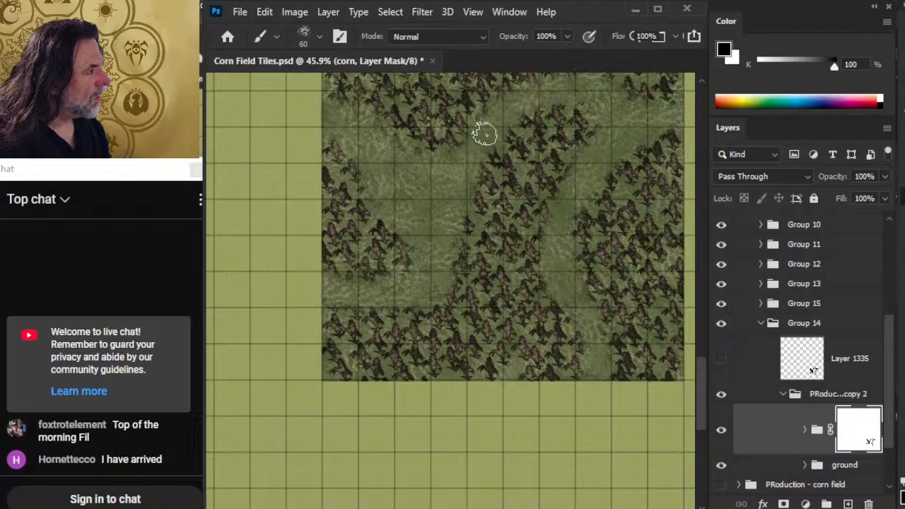
Step: Examine the whole tile's paths and the left clearing from several distances to judge the carved shapes
{"action": "key", "text": "z"}
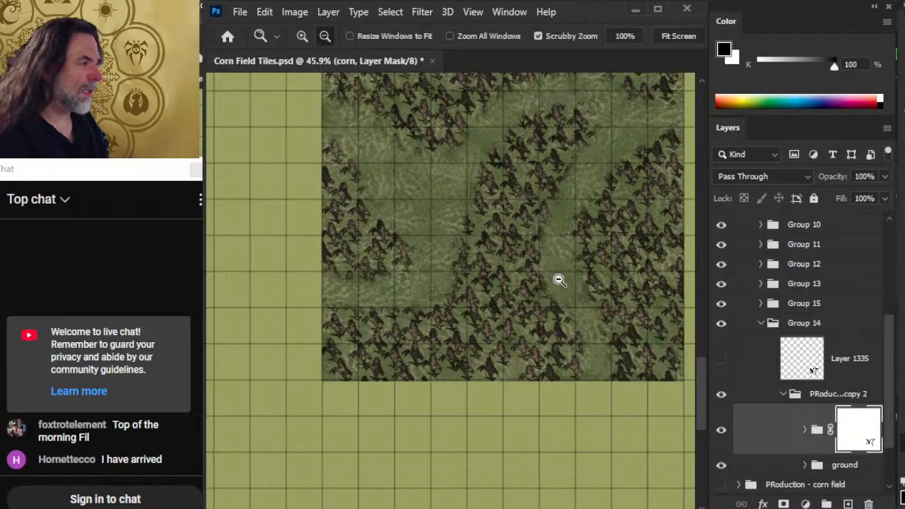
{"action": "left_click_drag", "start_coordinate": [558, 278], "coordinate": [492, 289]}
{"action": "key", "text": "b"}
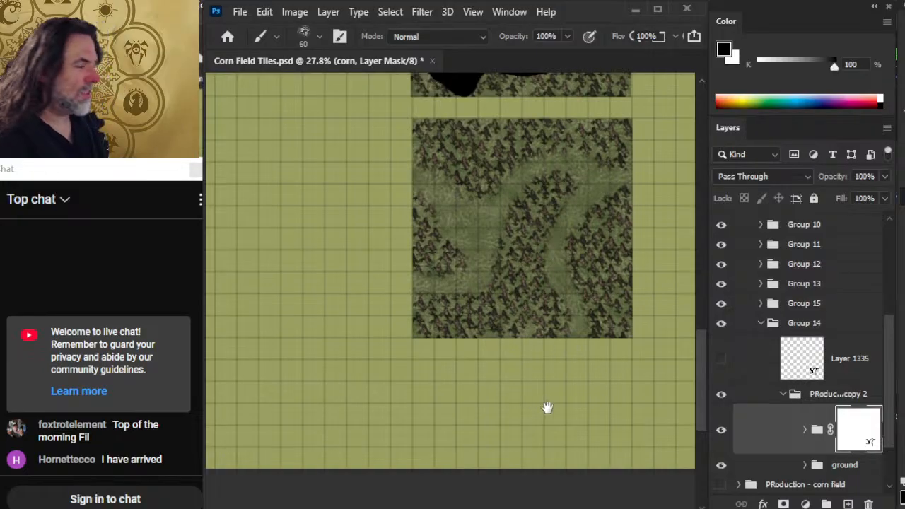
{"action": "mouse_move", "coordinate": [548, 407]}
{"action": "left_mouse_down"}
{"action": "mouse_move", "coordinate": [487, 339]}
{"action": "mouse_move", "coordinate": [491, 384]}
{"action": "left_mouse_up"}
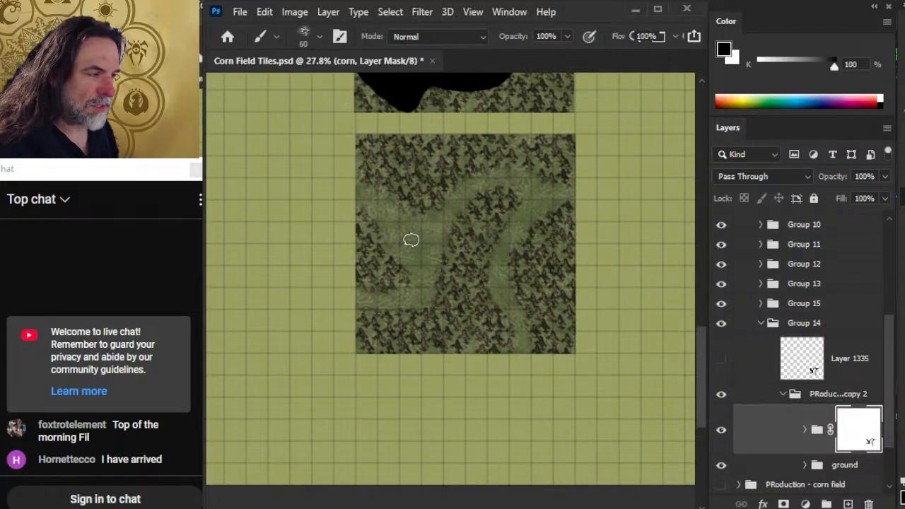
{"action": "key", "text": "z"}
{"action": "left_click_drag", "start_coordinate": [418, 245], "coordinate": [488, 308]}
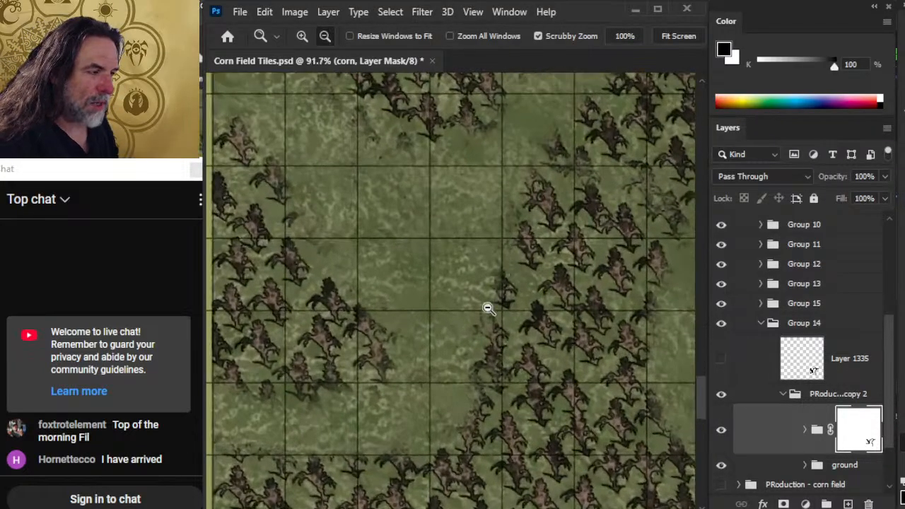
{"action": "left_click_drag", "start_coordinate": [447, 288], "coordinate": [359, 257]}
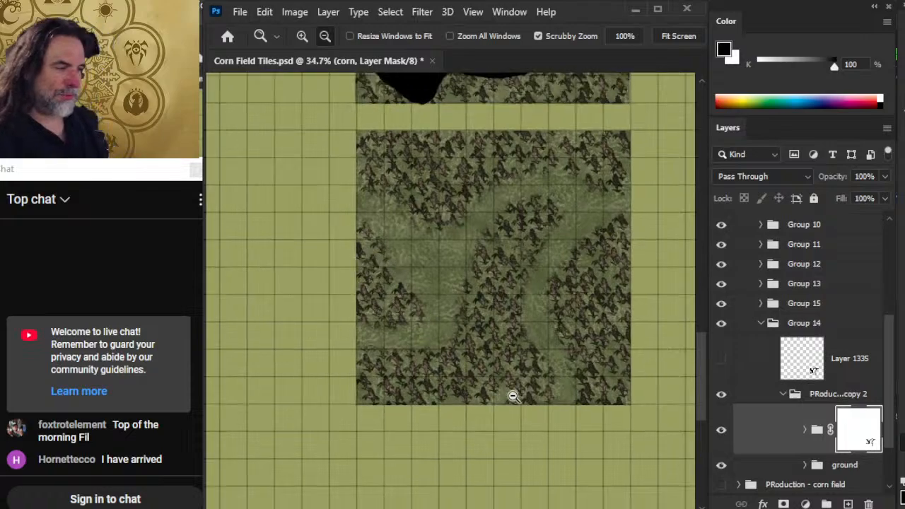
{"action": "left_click_drag", "start_coordinate": [577, 445], "coordinate": [505, 413]}
{"action": "left_click_drag", "start_coordinate": [389, 250], "coordinate": [442, 283]}
{"action": "left_click_drag", "start_coordinate": [588, 386], "coordinate": [429, 337]}
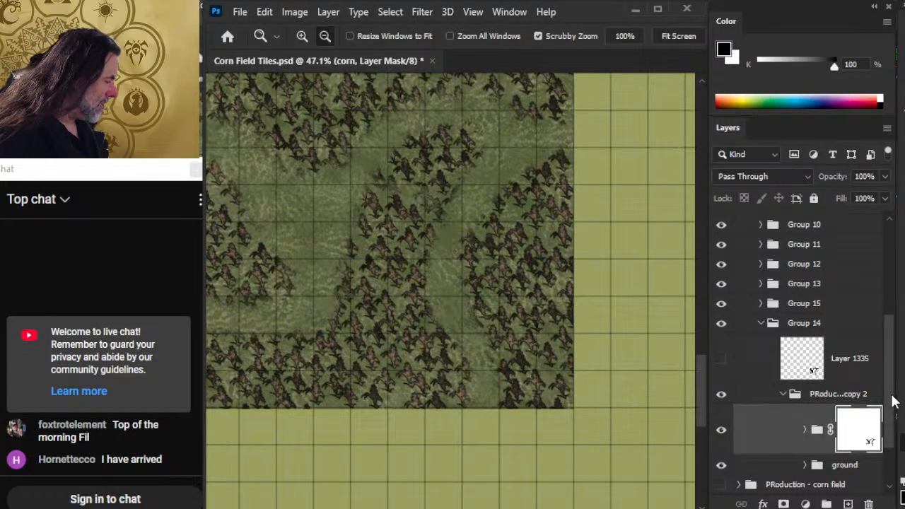
Step: Expand the ground group below the corn group to reach its individual texture layers
{"action": "left_click_drag", "start_coordinate": [893, 401], "coordinate": [891, 433]}
{"action": "left_click", "coordinate": [806, 397]}
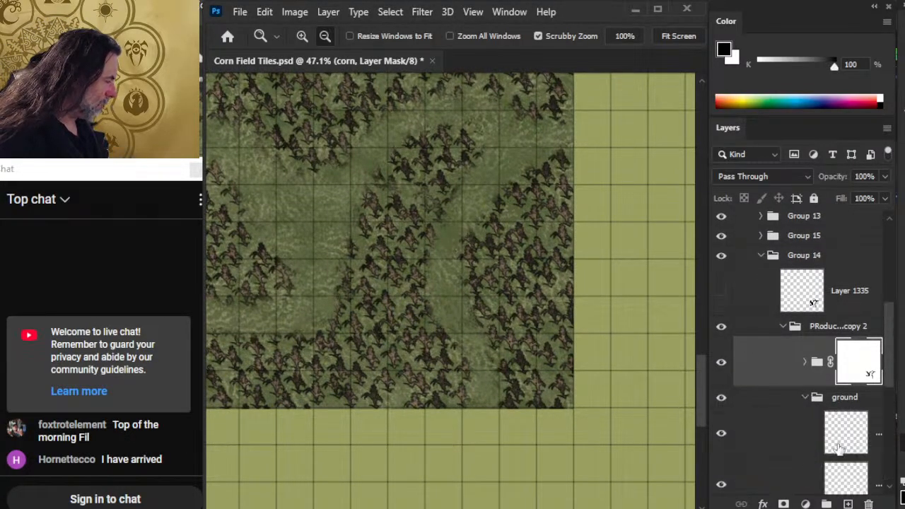
{"action": "left_click_drag", "start_coordinate": [890, 381], "coordinate": [882, 402]}
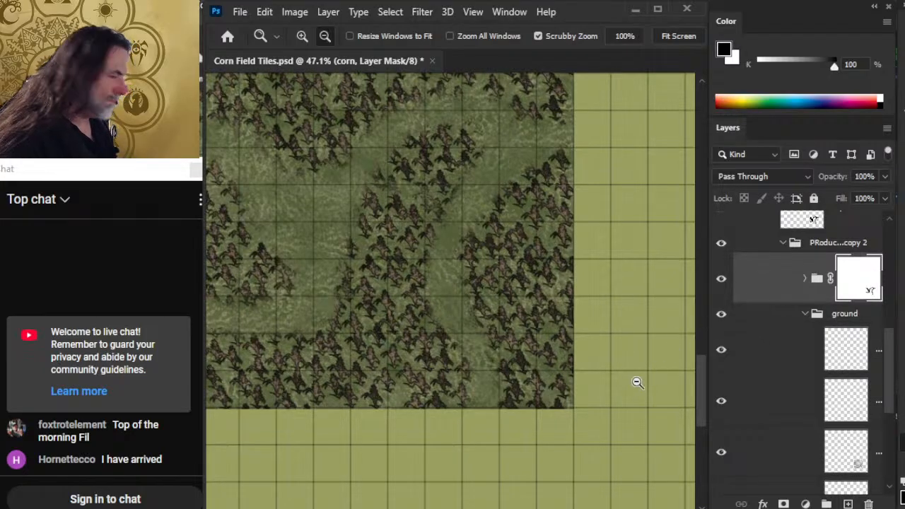
Step: Compare the ground colouring of the finished neighbouring tiles' paths with this tile, sampling a spot on one of their paths
{"action": "left_click_drag", "start_coordinate": [539, 428], "coordinate": [544, 485]}
{"action": "left_click_drag", "start_coordinate": [304, 212], "coordinate": [525, 434]}
{"action": "left_click_drag", "start_coordinate": [487, 276], "coordinate": [557, 481]}
{"action": "left_click_drag", "start_coordinate": [481, 348], "coordinate": [576, 507]}
{"action": "left_click_drag", "start_coordinate": [500, 370], "coordinate": [576, 506]}
{"action": "left_click_drag", "start_coordinate": [453, 207], "coordinate": [590, 429]}
{"action": "left_click_drag", "start_coordinate": [507, 326], "coordinate": [632, 481]}
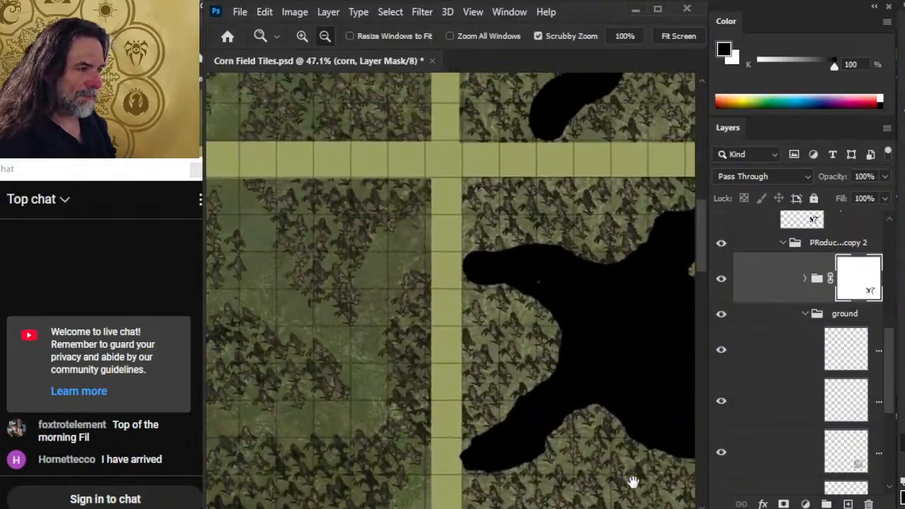
{"action": "left_click_drag", "start_coordinate": [361, 285], "coordinate": [481, 322]}
{"action": "left_click_drag", "start_coordinate": [401, 327], "coordinate": [489, 326]}
{"action": "left_click_drag", "start_coordinate": [377, 332], "coordinate": [445, 351]}
{"action": "key", "text": "b"}
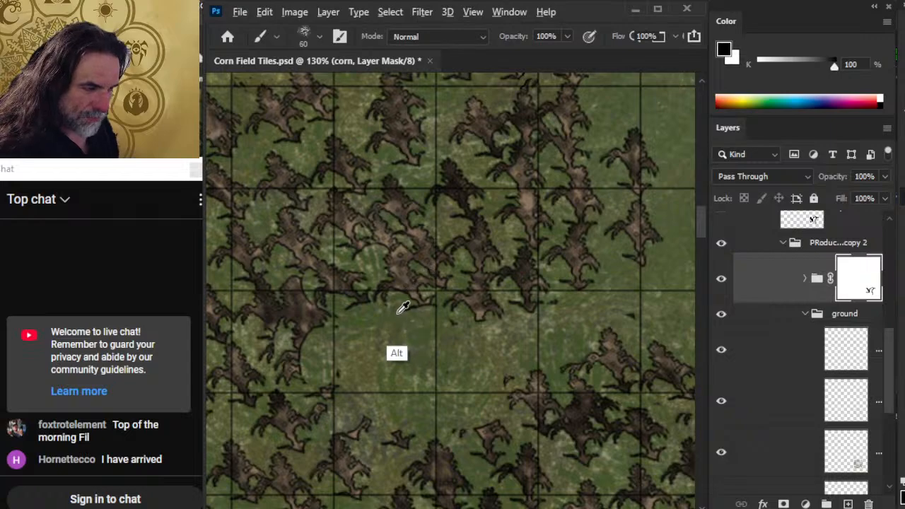
{"action": "left_click", "coordinate": [399, 313], "text": "alt"}
{"action": "key", "text": "alt+space"}
{"action": "left_click_drag", "start_coordinate": [538, 330], "coordinate": [513, 377]}
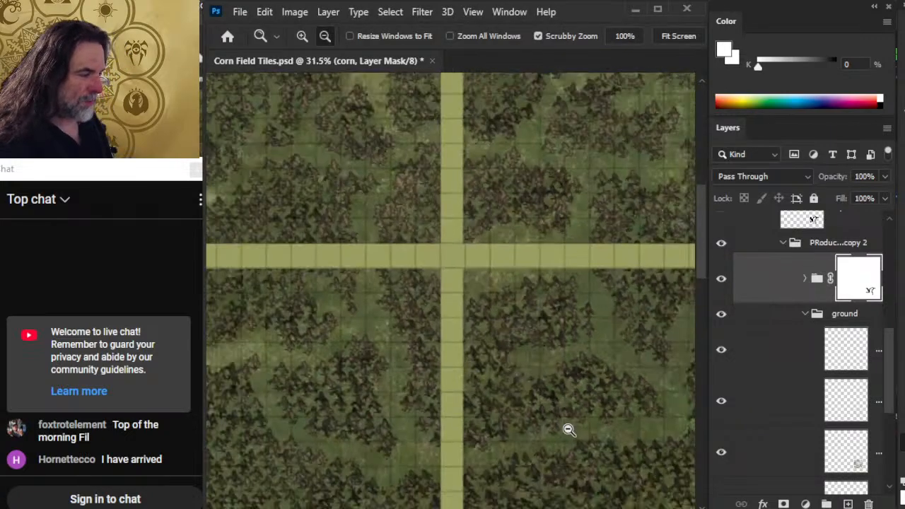
{"action": "left_click_drag", "start_coordinate": [600, 484], "coordinate": [492, 430]}
{"action": "left_click_drag", "start_coordinate": [334, 271], "coordinate": [394, 277]}
Step: Toggle the ground group's top layer, Layer 1333, to judge its effect, try it at 76% opacity, and hide it
{"action": "key", "text": "b"}
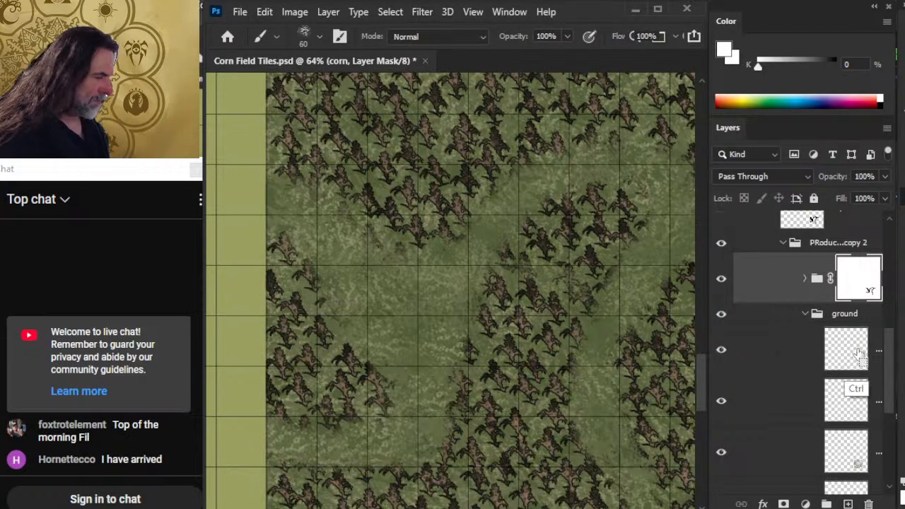
{"action": "key", "text": "l"}
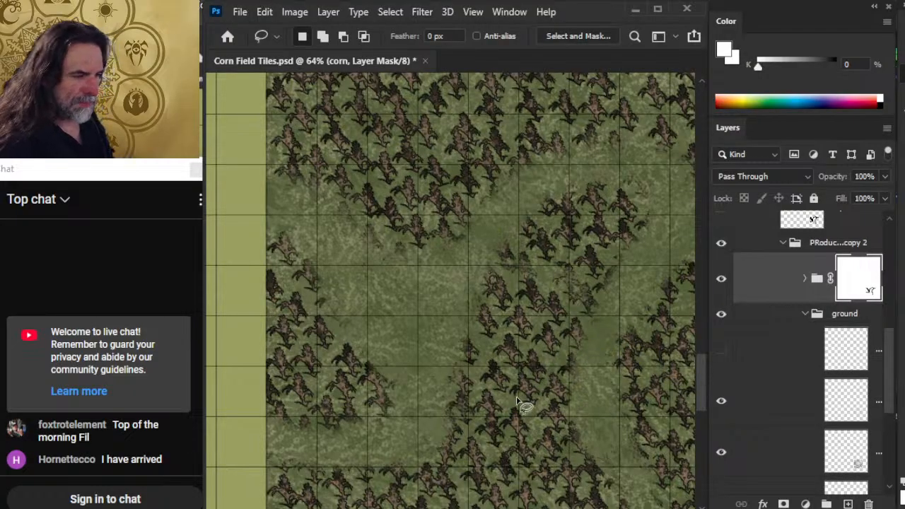
{"action": "left_click_drag", "start_coordinate": [568, 414], "coordinate": [524, 406]}
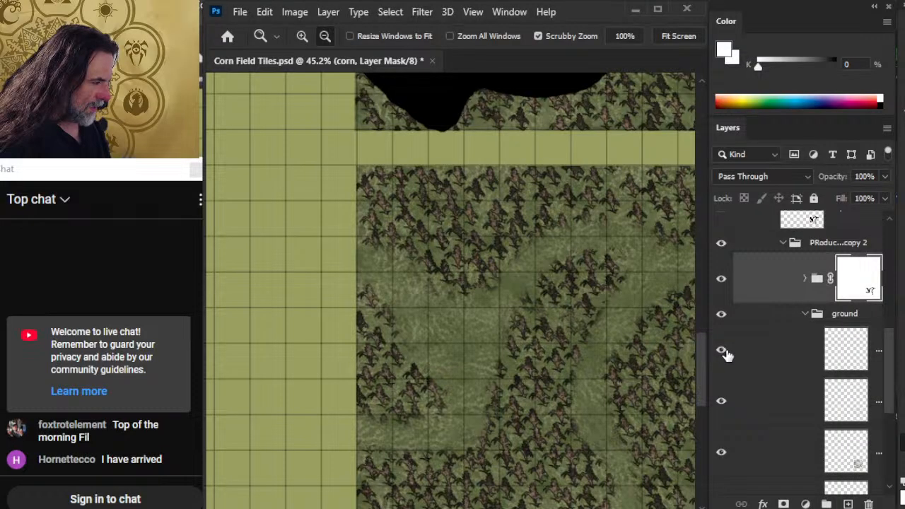
{"action": "left_click", "coordinate": [749, 350]}
{"action": "left_click", "coordinate": [885, 176]}
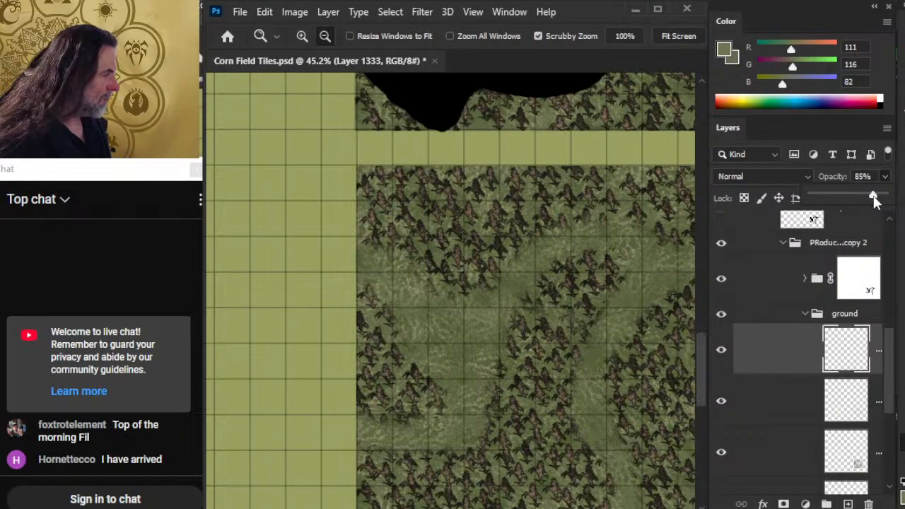
{"action": "left_click_drag", "start_coordinate": [877, 196], "coordinate": [886, 195]}
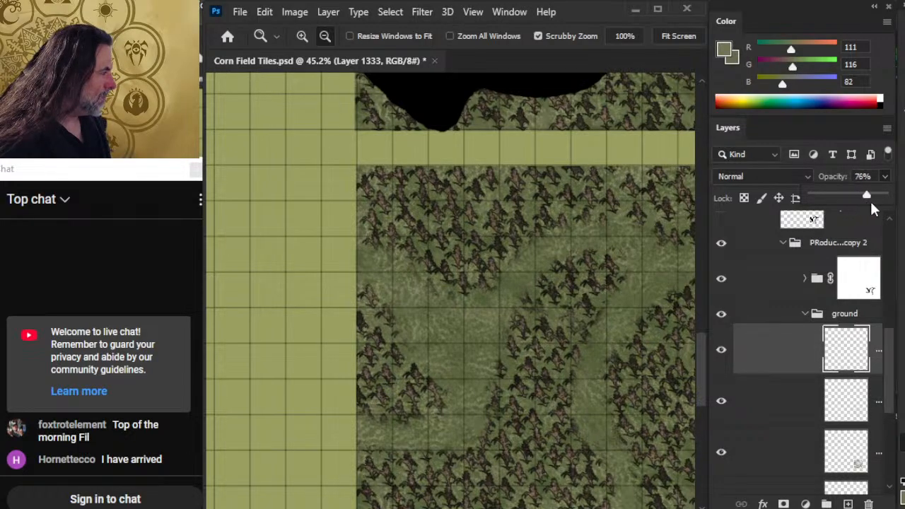
{"action": "left_click", "coordinate": [723, 352]}
Step: Add a new layer directly below Layer 1333 in the ground group and choose the leaf-shaped brush at 100 px
{"action": "left_click", "coordinate": [772, 416]}
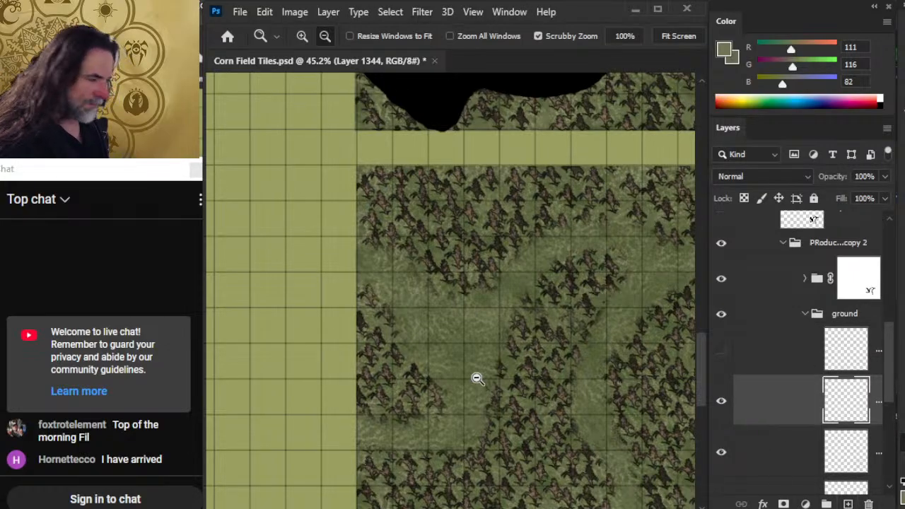
{"action": "key", "text": "b"}
{"action": "right_click", "coordinate": [433, 327]}
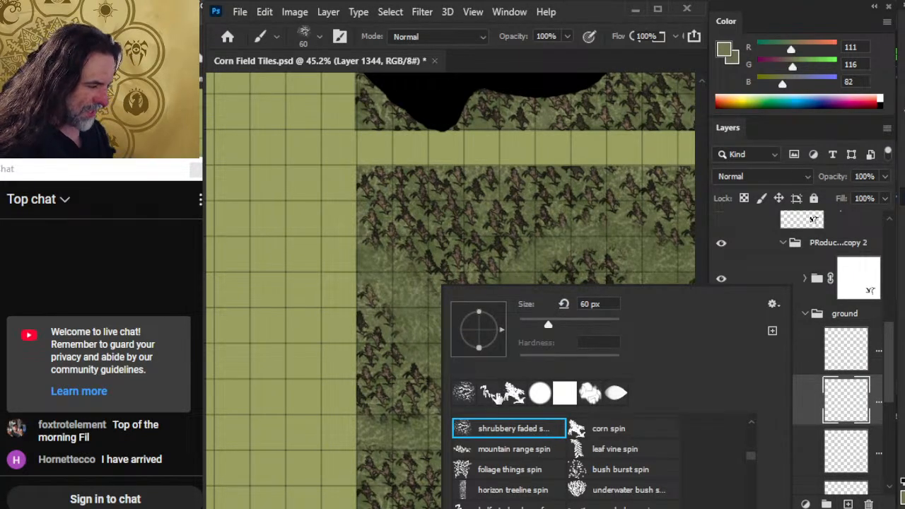
{"action": "left_click", "coordinate": [494, 393]}
{"action": "left_click", "coordinate": [535, 69]}
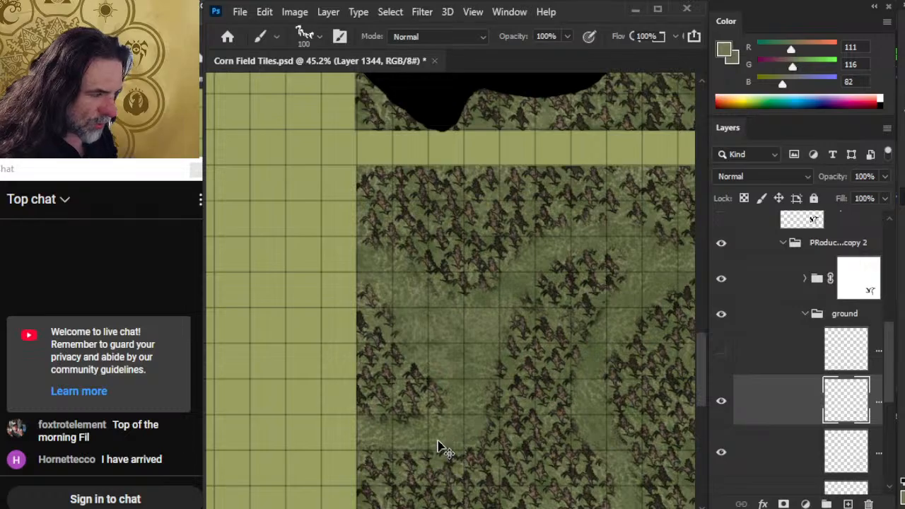
Step: Sample the clearing's dark green (RGB 80, 91, 54) and paint it over the left clearing and its paths on Layer 1344
{"action": "key", "text": "z"}
{"action": "left_click_drag", "start_coordinate": [449, 349], "coordinate": [523, 380]}
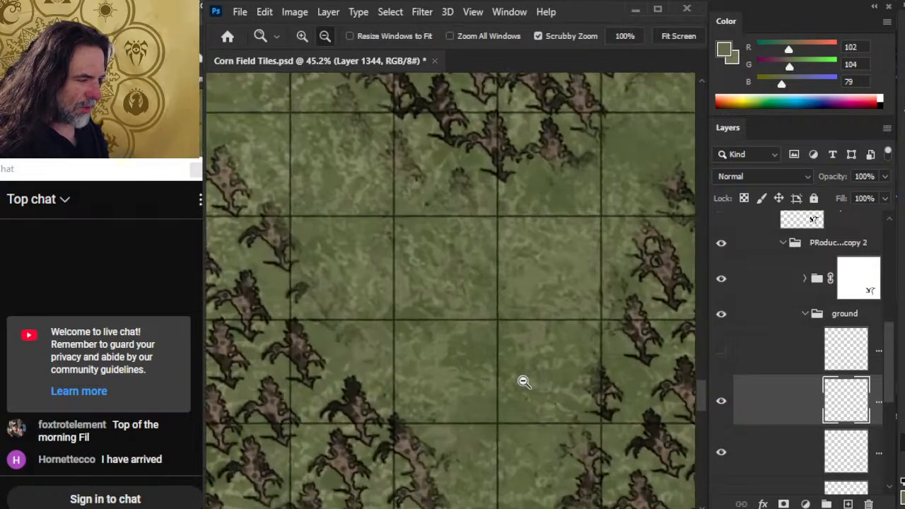
{"action": "key", "text": "b"}
{"action": "left_click", "coordinate": [420, 304], "text": "alt"}
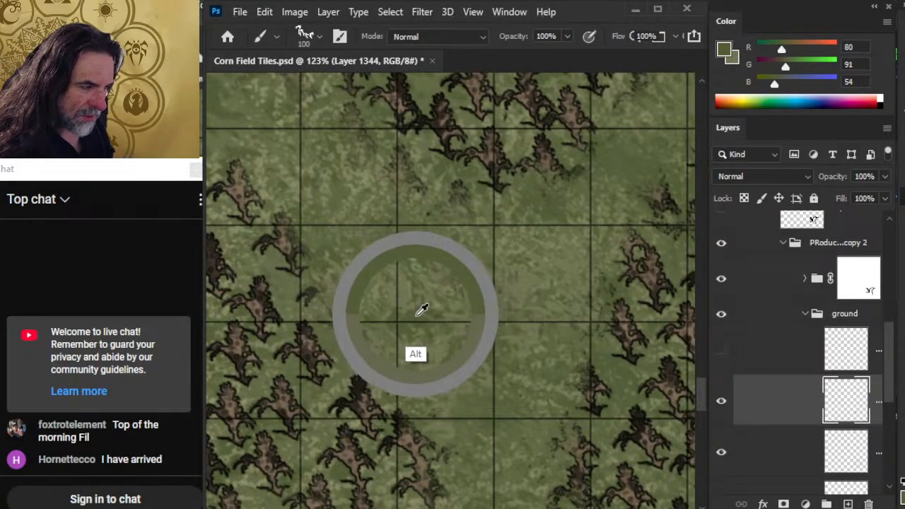
{"action": "key", "text": "z"}
{"action": "left_click_drag", "start_coordinate": [574, 373], "coordinate": [475, 342]}
{"action": "key", "text": "b"}
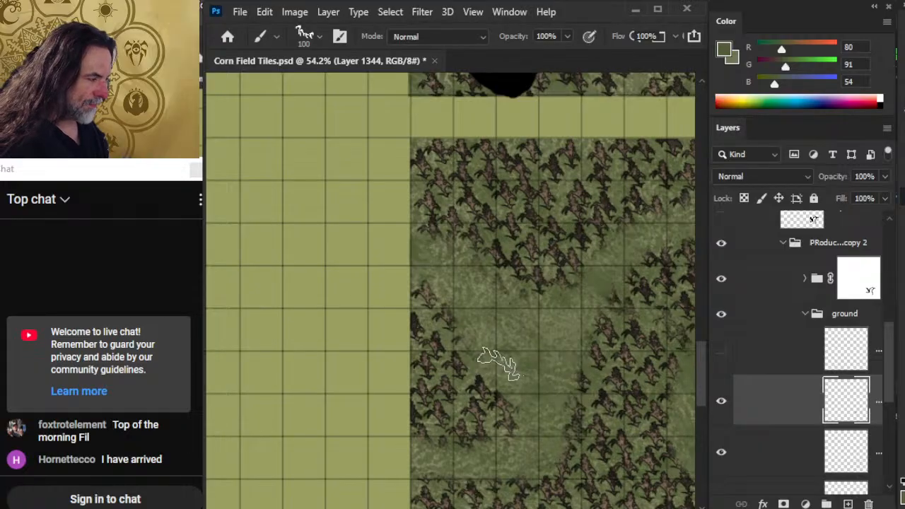
{"action": "key", "text": "Delete"}
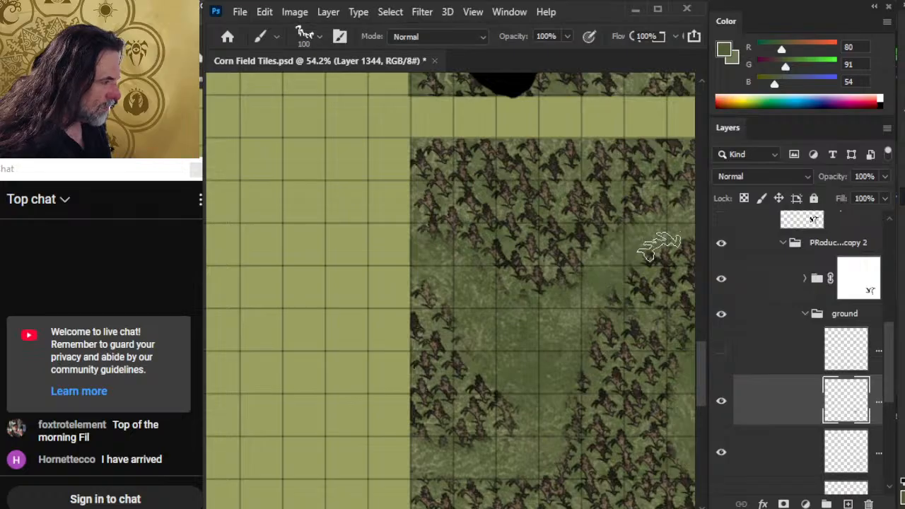
{"action": "left_click_drag", "start_coordinate": [567, 433], "coordinate": [588, 303]}
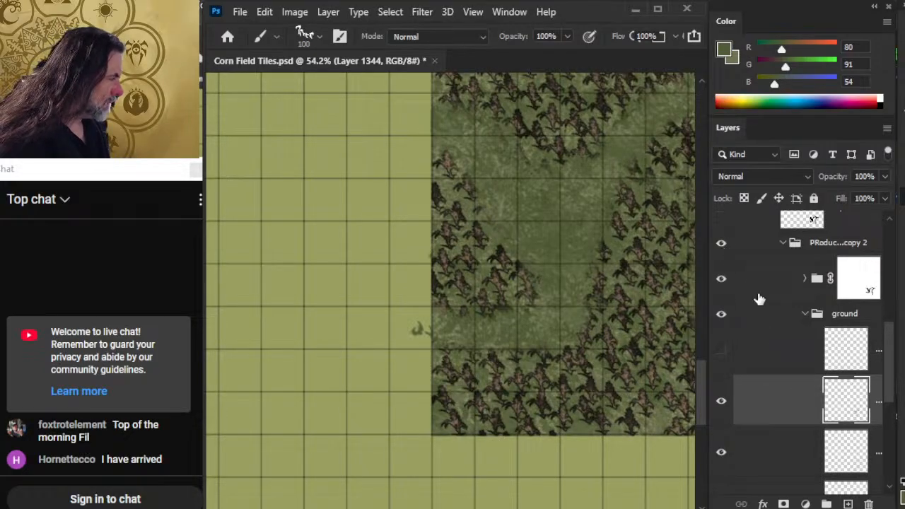
Step: Hide the corn group and paint dark green leaf-brush strokes over the left and upper parts of the tile's ground on Layer 1344
{"action": "left_click_drag", "start_coordinate": [892, 378], "coordinate": [891, 338]}
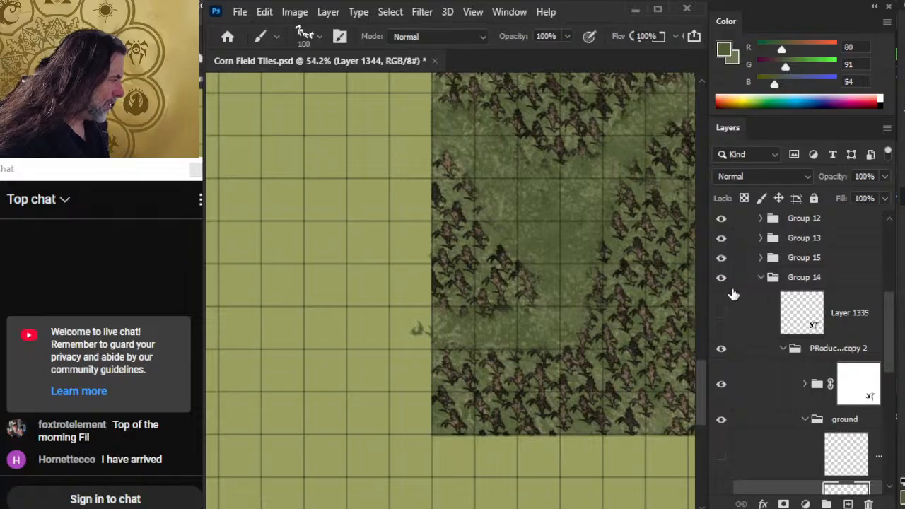
{"action": "left_click", "coordinate": [721, 387]}
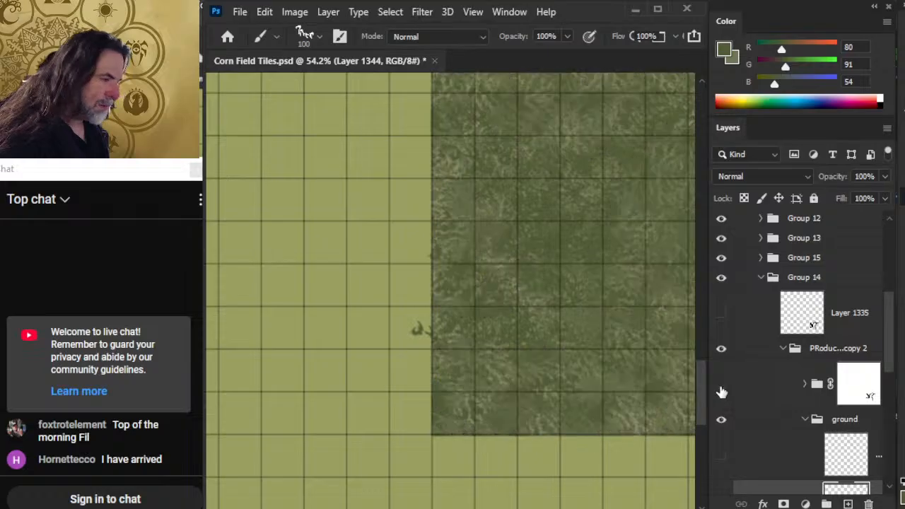
{"action": "left_click_drag", "start_coordinate": [571, 341], "coordinate": [511, 354]}
{"action": "left_click_drag", "start_coordinate": [893, 320], "coordinate": [888, 354]}
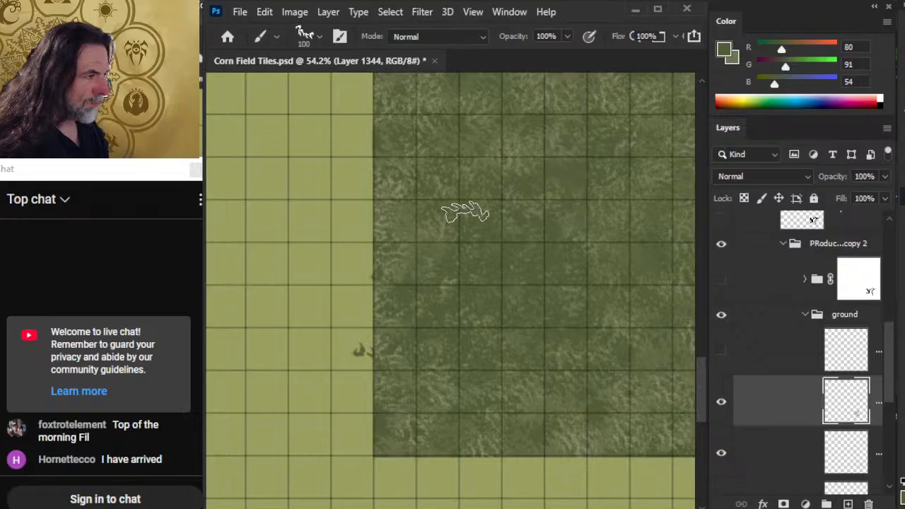
{"action": "left_click", "coordinate": [377, 244]}
{"action": "left_click", "coordinate": [389, 190]}
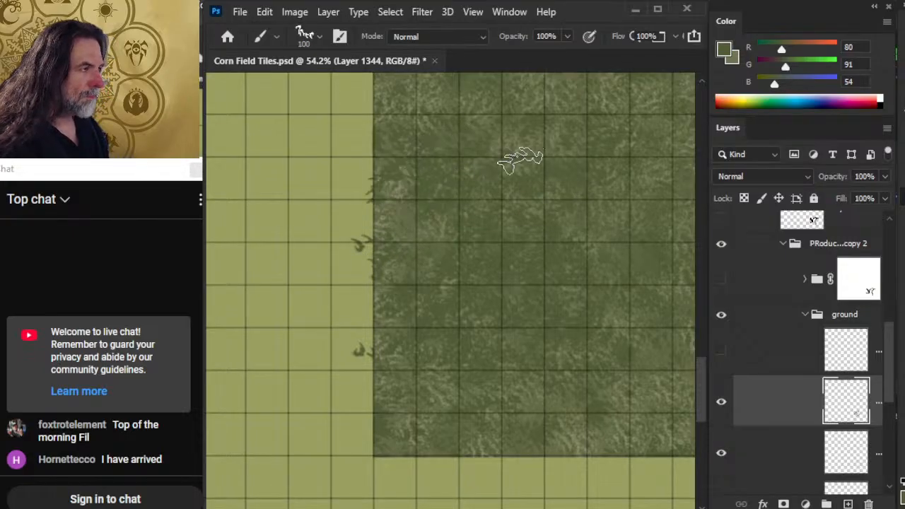
{"action": "mouse_move", "coordinate": [497, 186]}
{"action": "left_mouse_down"}
{"action": "mouse_move", "coordinate": [488, 372]}
{"action": "mouse_move", "coordinate": [490, 361]}
{"action": "left_mouse_up"}
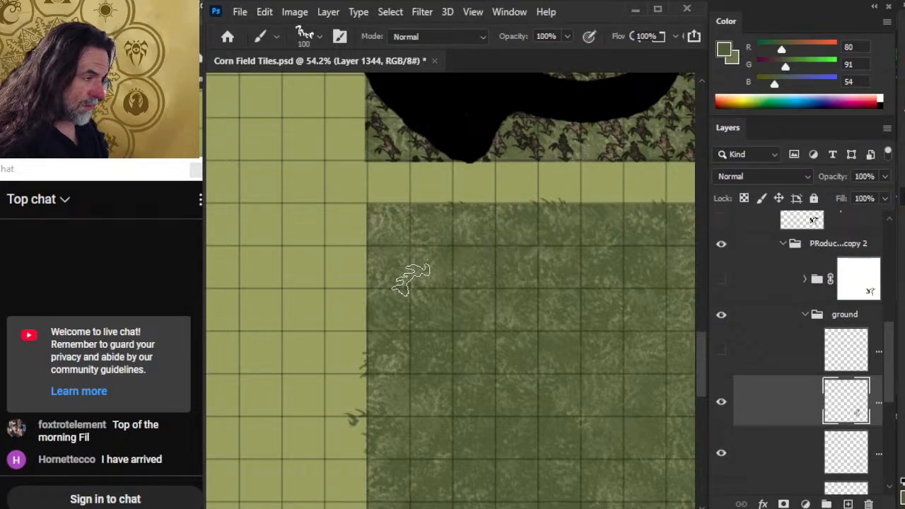
{"action": "left_click", "coordinate": [374, 205]}
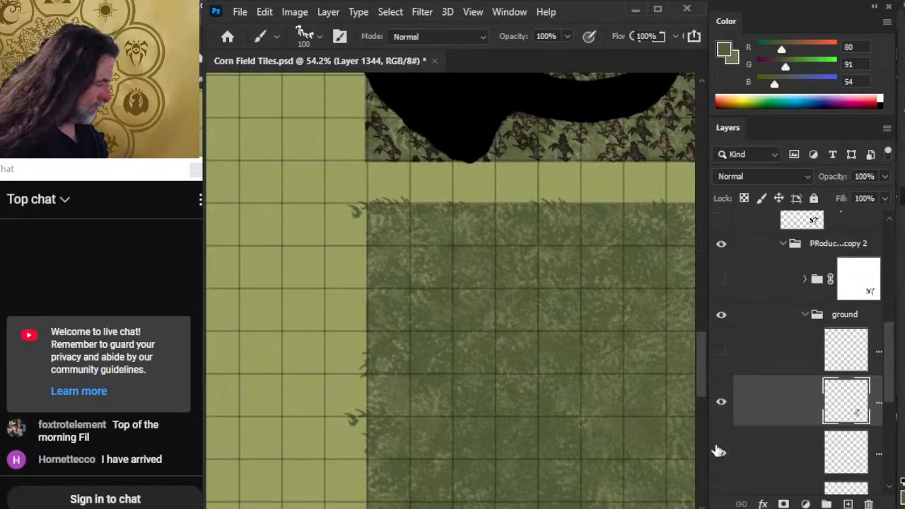
Step: Toggle Layer 1344 and the two ground layers below it to compare what each adds to the texture
{"action": "left_click", "coordinate": [723, 422]}
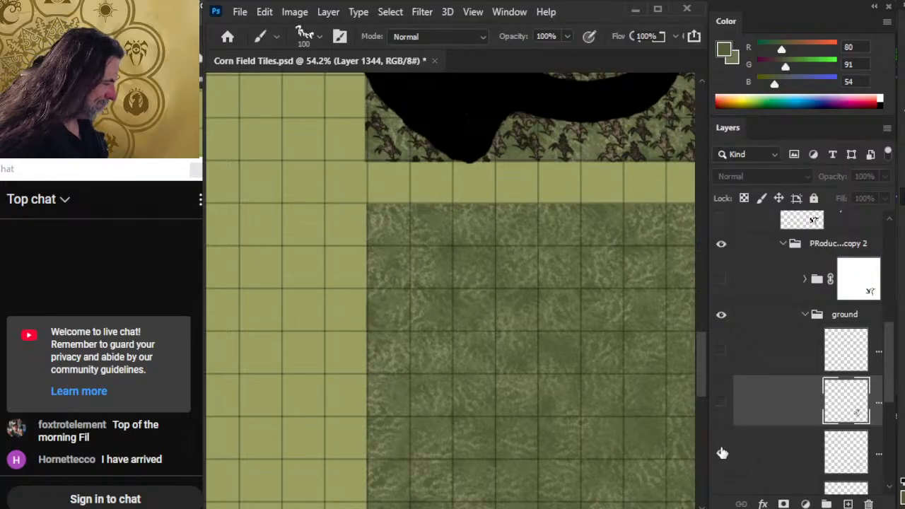
{"action": "left_click", "coordinate": [723, 454]}
{"action": "left_click", "coordinate": [722, 454]}
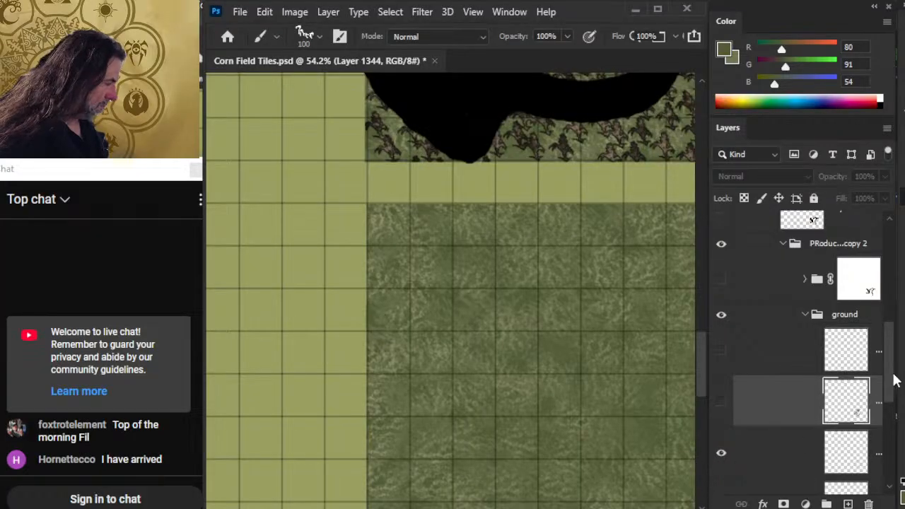
{"action": "left_click_drag", "start_coordinate": [894, 380], "coordinate": [890, 407]}
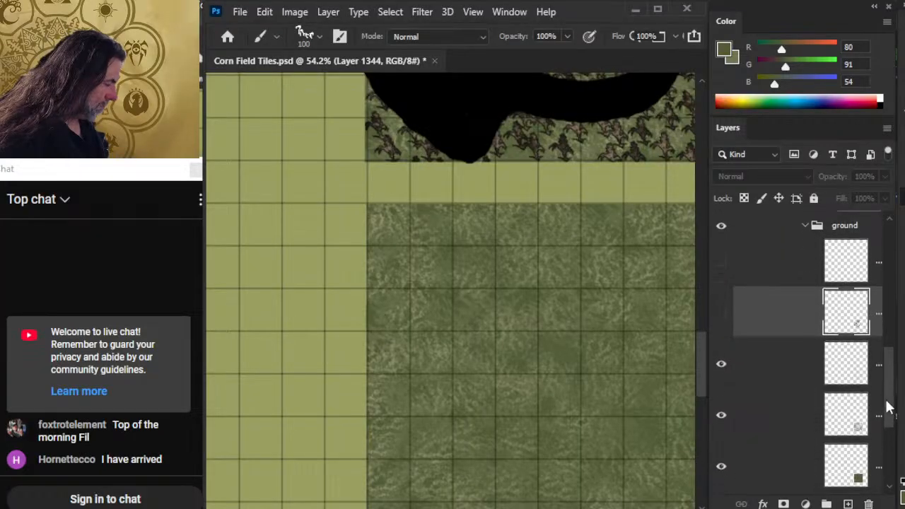
{"action": "left_click", "coordinate": [722, 365]}
{"action": "left_click", "coordinate": [722, 416]}
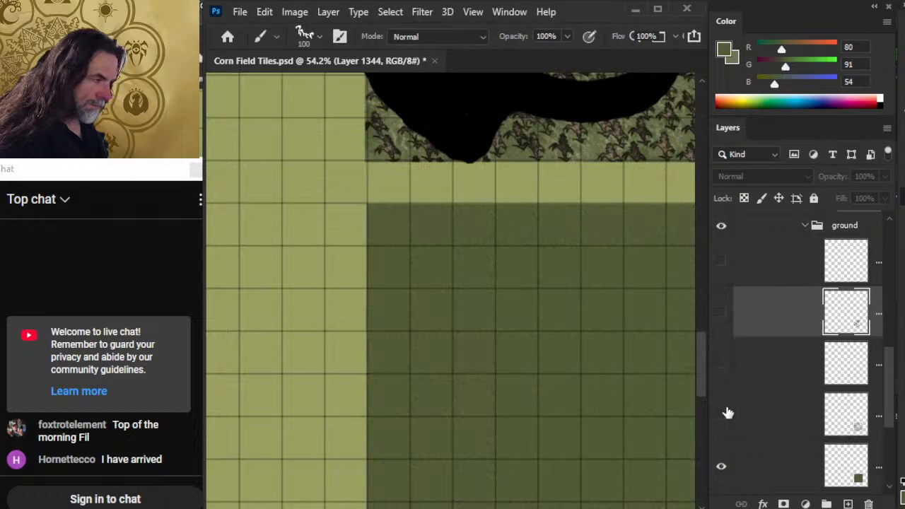
{"action": "left_click", "coordinate": [722, 416]}
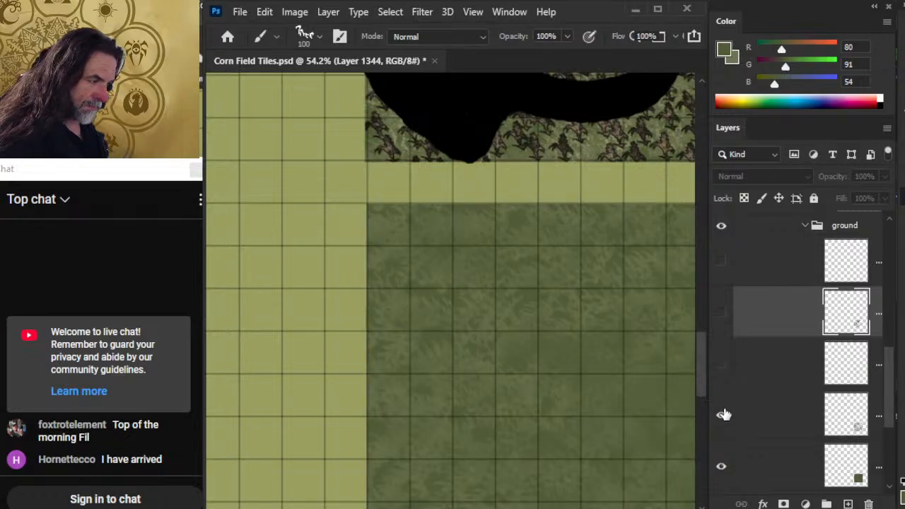
Step: Try Layer 1334 in the ground group at 100% opacity and toggle its visibility to judge the effect
{"action": "left_click", "coordinate": [758, 417]}
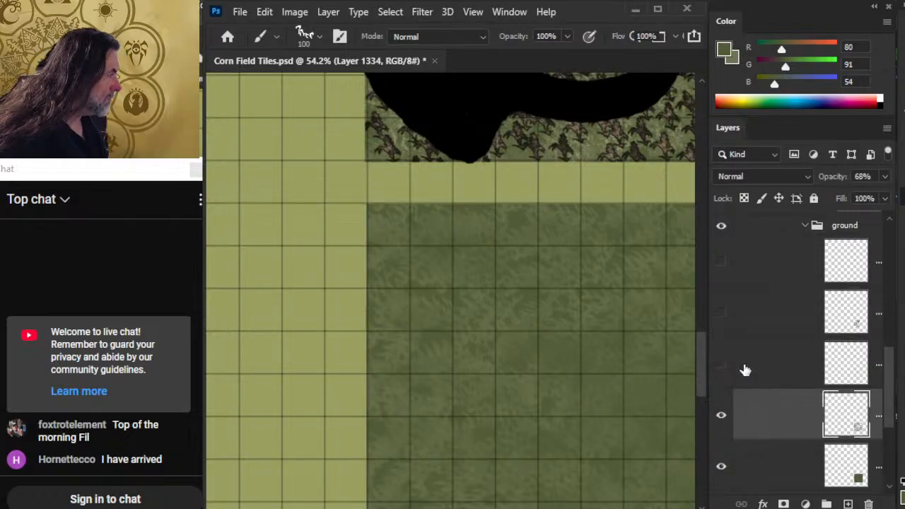
{"action": "left_click", "coordinate": [885, 177]}
{"action": "left_click_drag", "start_coordinate": [877, 192], "coordinate": [899, 198]}
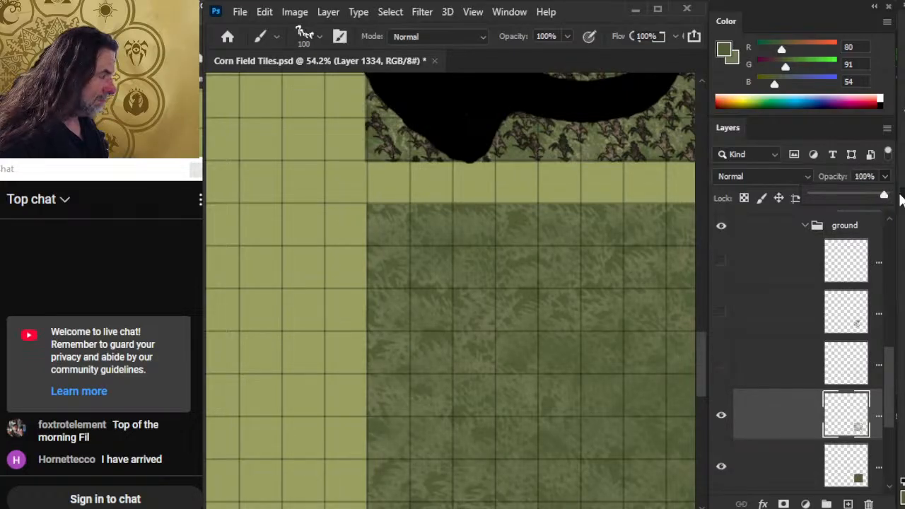
{"action": "left_click", "coordinate": [722, 418]}
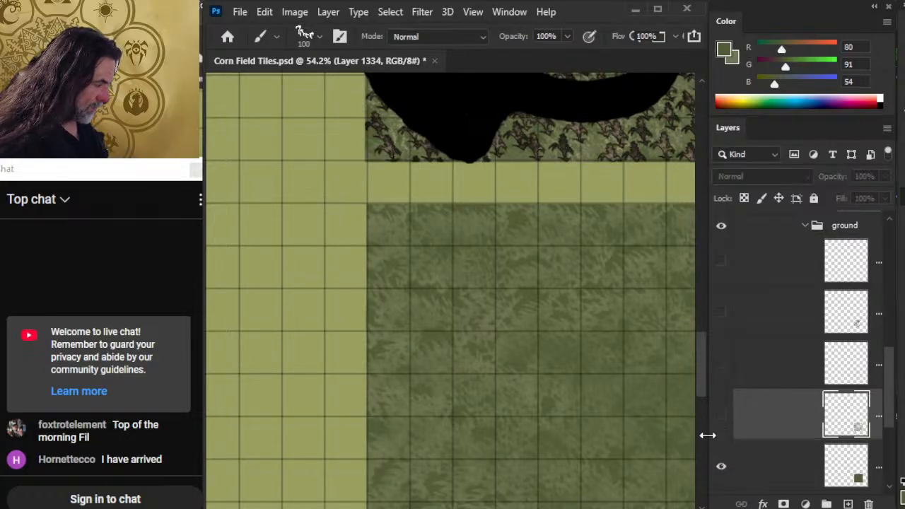
{"action": "left_click", "coordinate": [721, 419]}
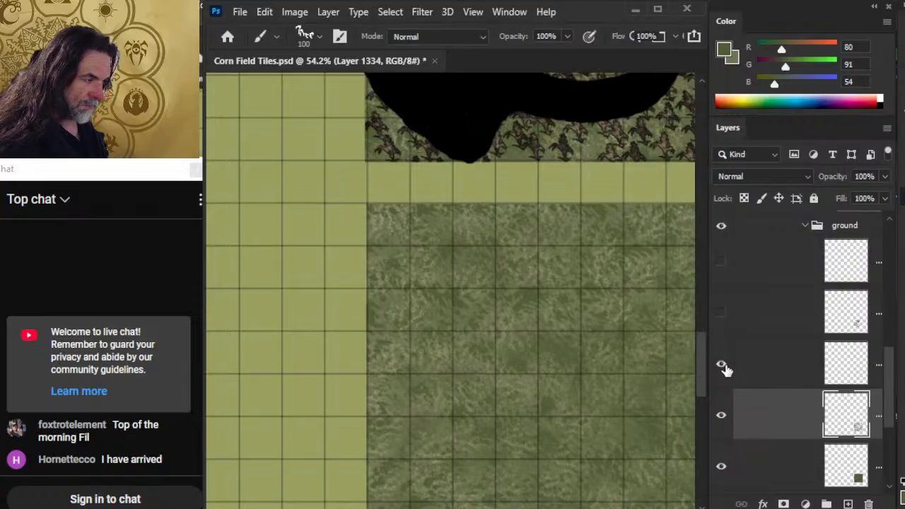
Step: Compare the whole tile's ground with and without the painted strokes on Layer 1344
{"action": "left_click", "coordinate": [722, 315]}
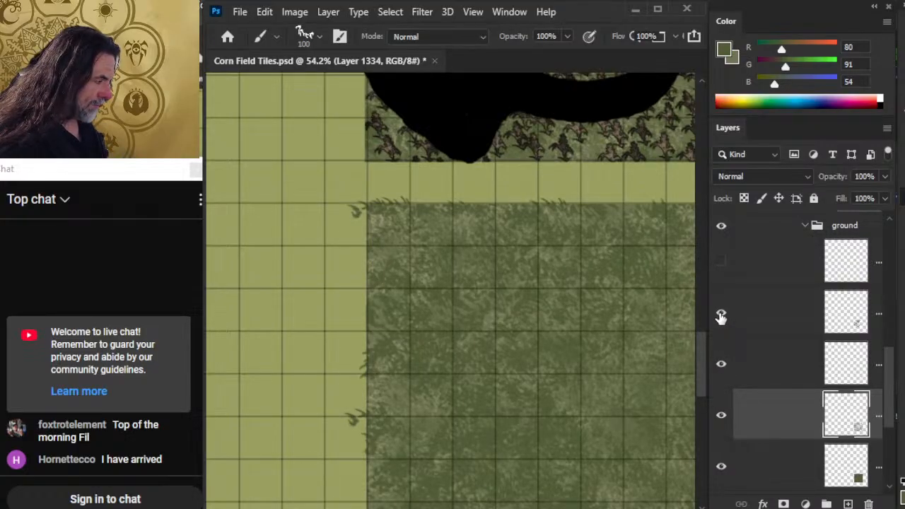
{"action": "left_click", "coordinate": [723, 313]}
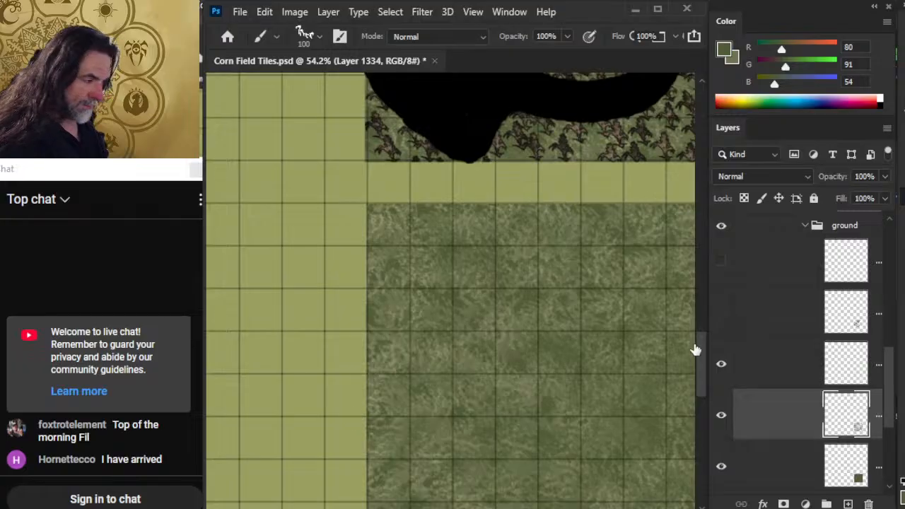
{"action": "left_click_drag", "start_coordinate": [607, 437], "coordinate": [523, 303]}
{"action": "left_click_drag", "start_coordinate": [578, 352], "coordinate": [523, 336]}
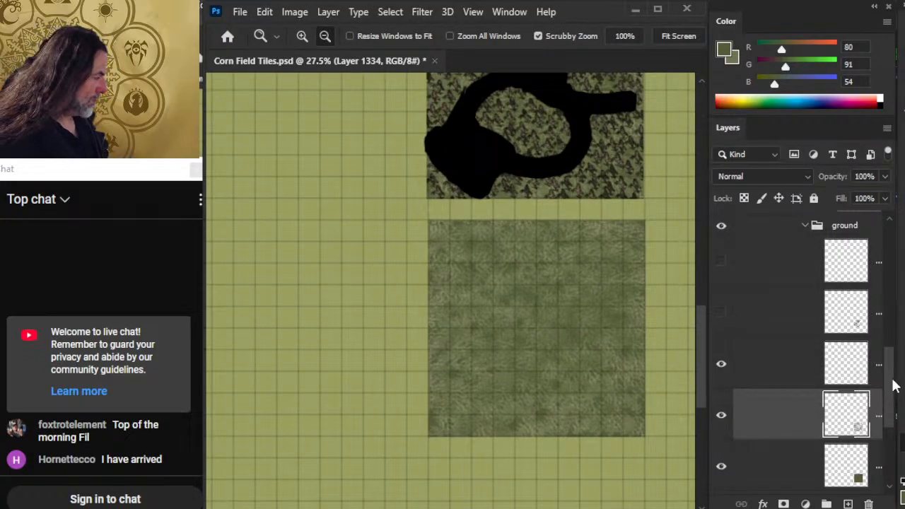
{"action": "mouse_move", "coordinate": [893, 386]}
{"action": "left_mouse_down"}
{"action": "mouse_move", "coordinate": [894, 360]}
{"action": "mouse_move", "coordinate": [895, 368]}
{"action": "left_mouse_up"}
{"action": "left_click", "coordinate": [723, 380]}
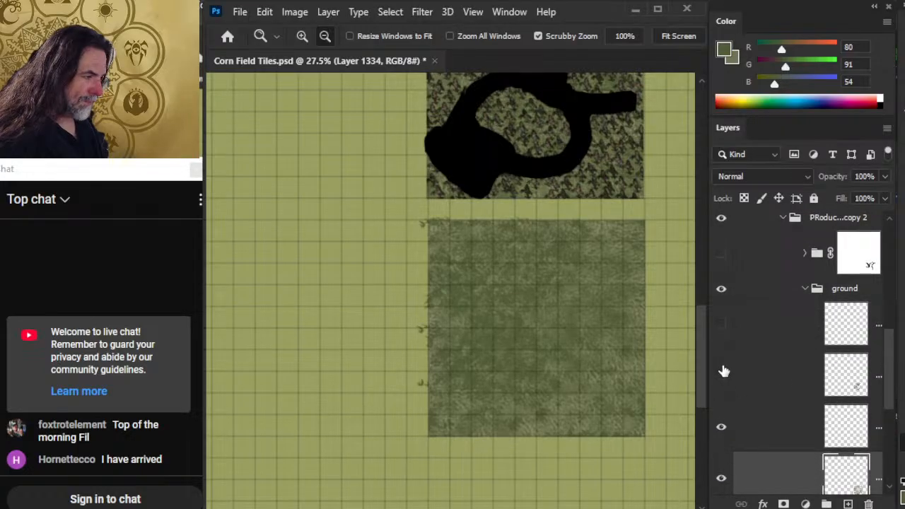
{"action": "left_click", "coordinate": [723, 373]}
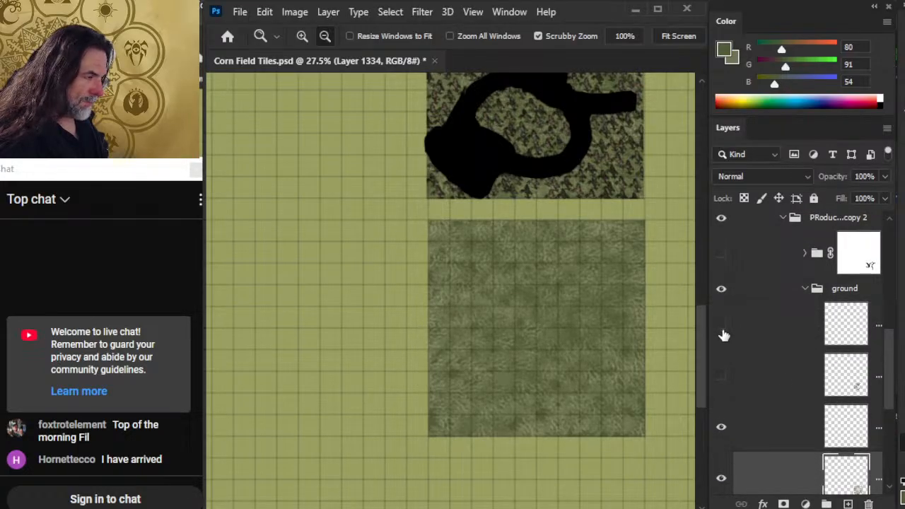
Step: Show the corn group to examine the paths without Layer 1344, then hide the corn and show Layer 1344 again
{"action": "scroll", "coordinate": [893, 356], "scroll_direction": "up", "scroll_amount": 3}
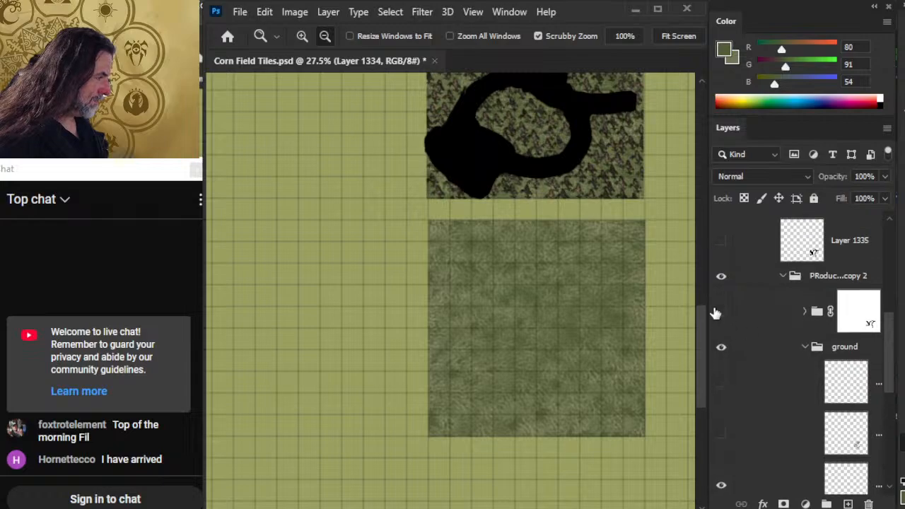
{"action": "left_click", "coordinate": [722, 312]}
{"action": "left_click_drag", "start_coordinate": [511, 345], "coordinate": [541, 408]}
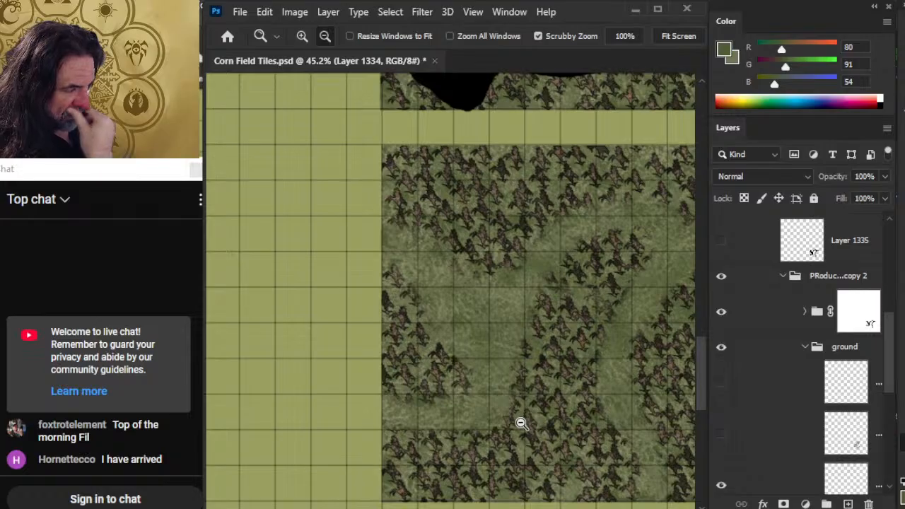
{"action": "left_click", "coordinate": [723, 313]}
{"action": "left_click", "coordinate": [722, 435]}
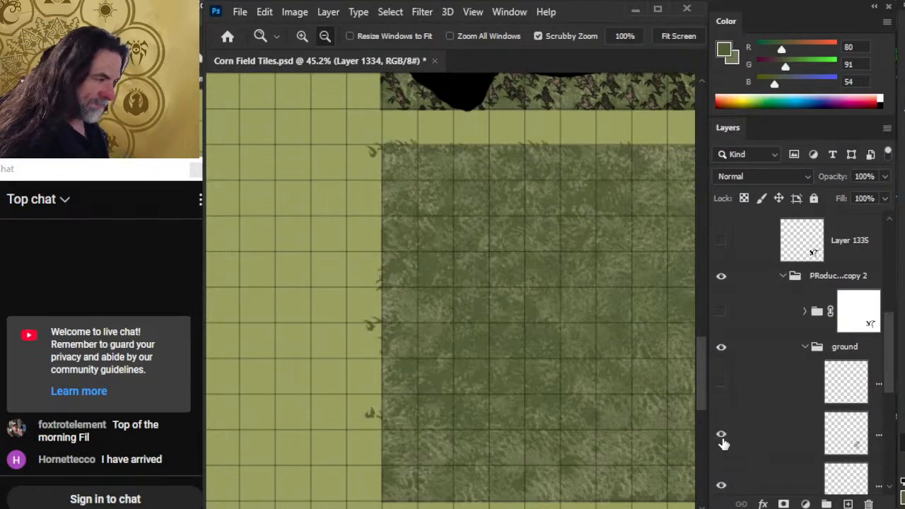
{"action": "key", "text": "b"}
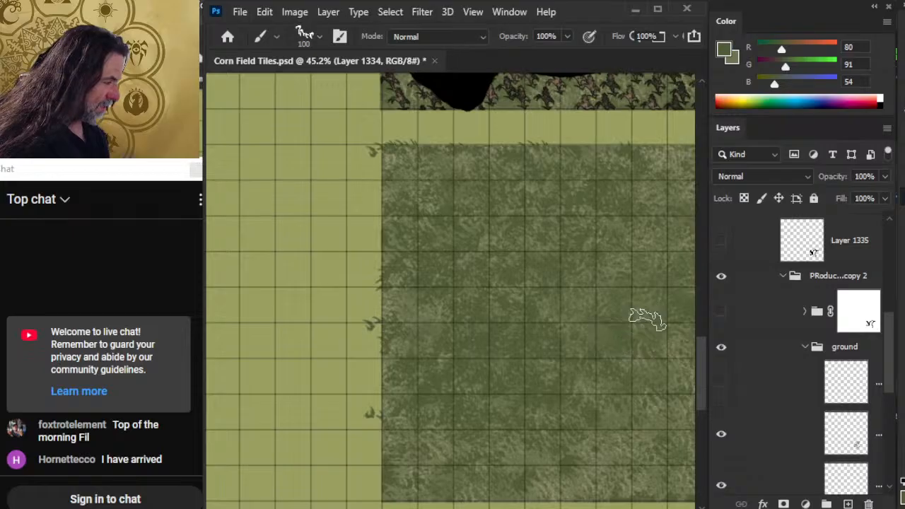
{"action": "left_click", "coordinate": [645, 334]}
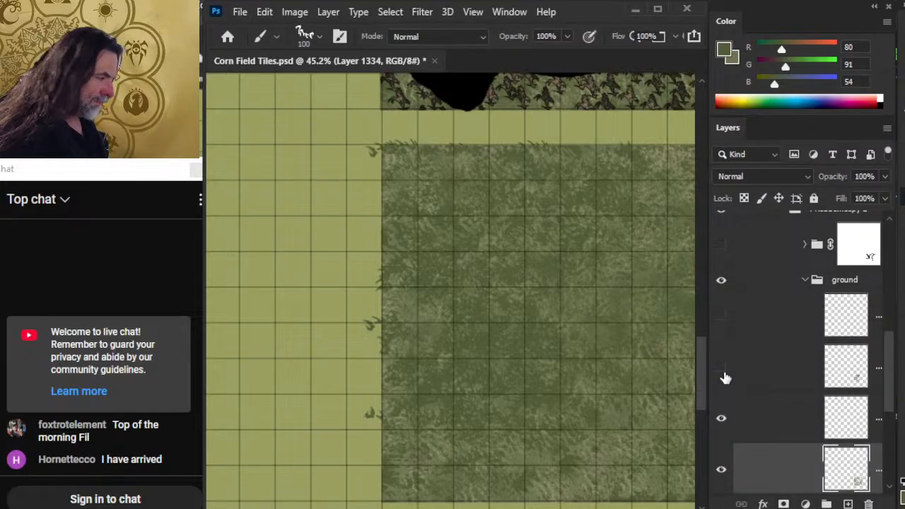
{"action": "left_click", "coordinate": [724, 377]}
{"action": "left_click", "coordinate": [723, 377]}
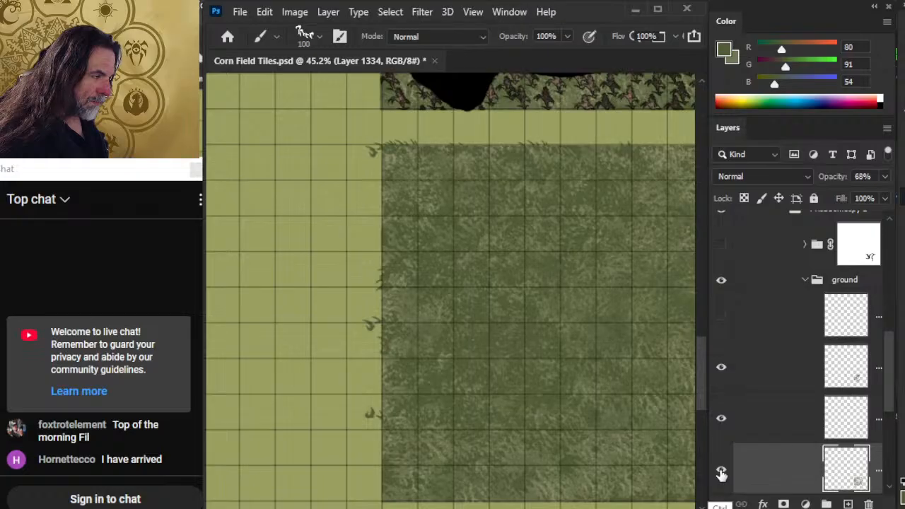
Step: Select Layer 1344 and cover the remaining light areas across the tile's ground with dark green leaf-brush strokes
{"action": "left_click", "coordinate": [779, 376]}
{"action": "left_click", "coordinate": [723, 369]}
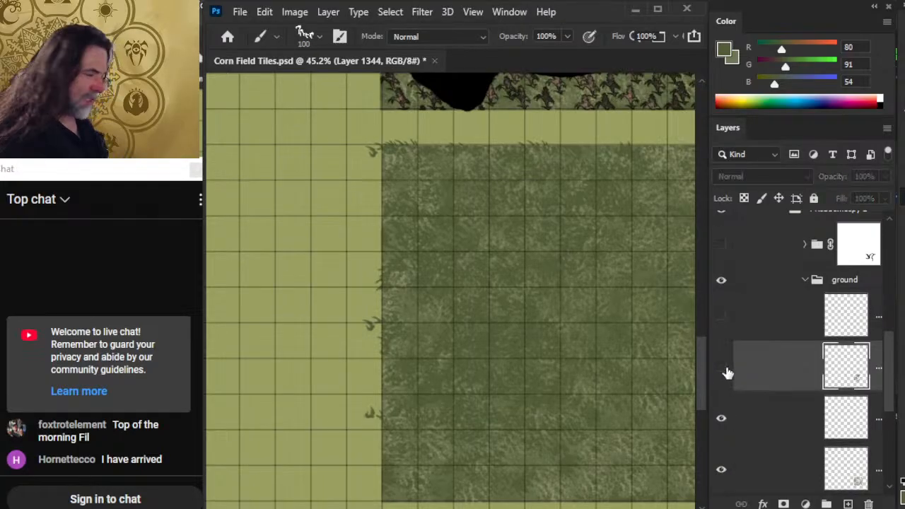
{"action": "left_click", "coordinate": [722, 369]}
{"action": "left_click", "coordinate": [392, 312]}
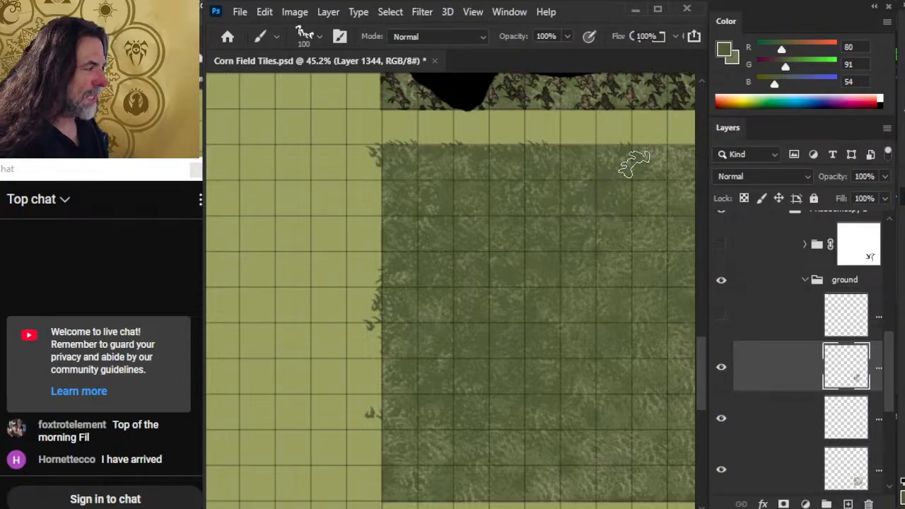
{"action": "mouse_move", "coordinate": [590, 162]}
{"action": "left_mouse_down"}
{"action": "mouse_move", "coordinate": [495, 303]}
{"action": "mouse_move", "coordinate": [502, 312]}
{"action": "mouse_move", "coordinate": [468, 320]}
{"action": "left_mouse_up"}
{"action": "mouse_move", "coordinate": [364, 273]}
{"action": "left_mouse_down"}
{"action": "mouse_move", "coordinate": [580, 206]}
{"action": "mouse_move", "coordinate": [582, 188]}
{"action": "left_mouse_up"}
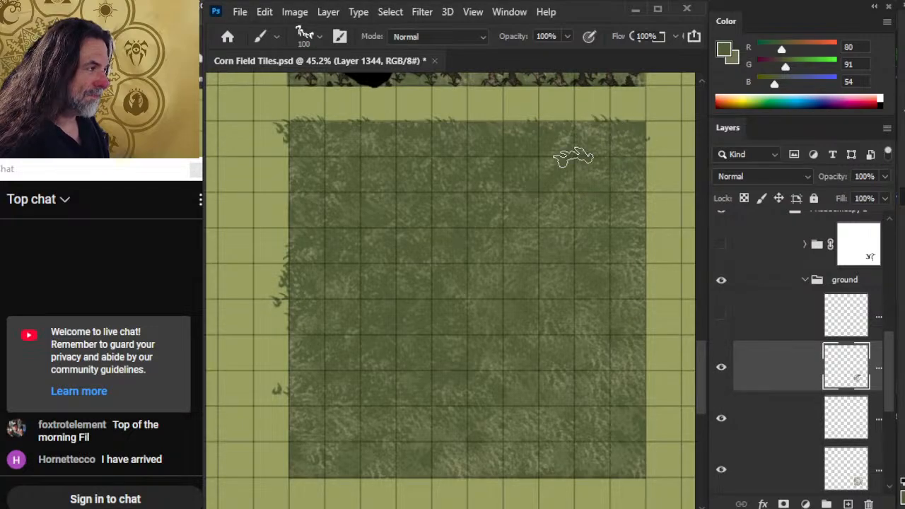
{"action": "key", "text": "e"}
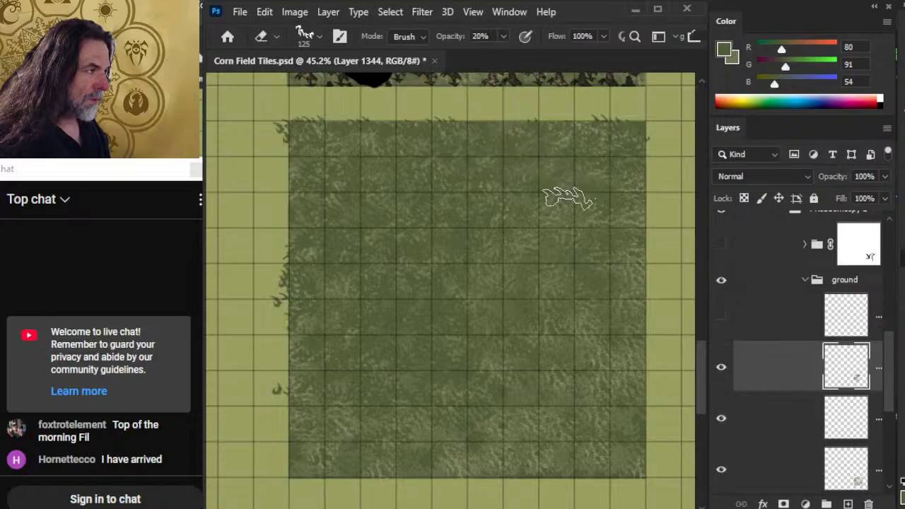
{"action": "key", "text": "b"}
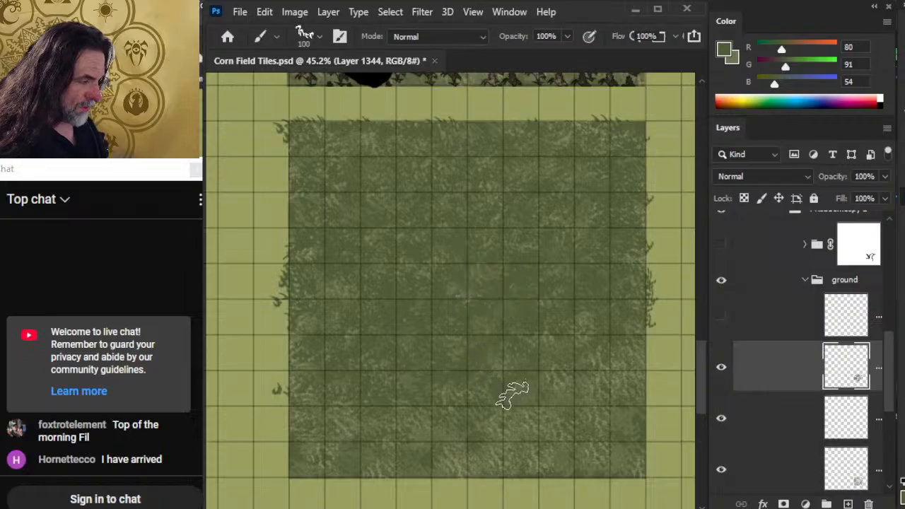
{"action": "left_click", "coordinate": [656, 364]}
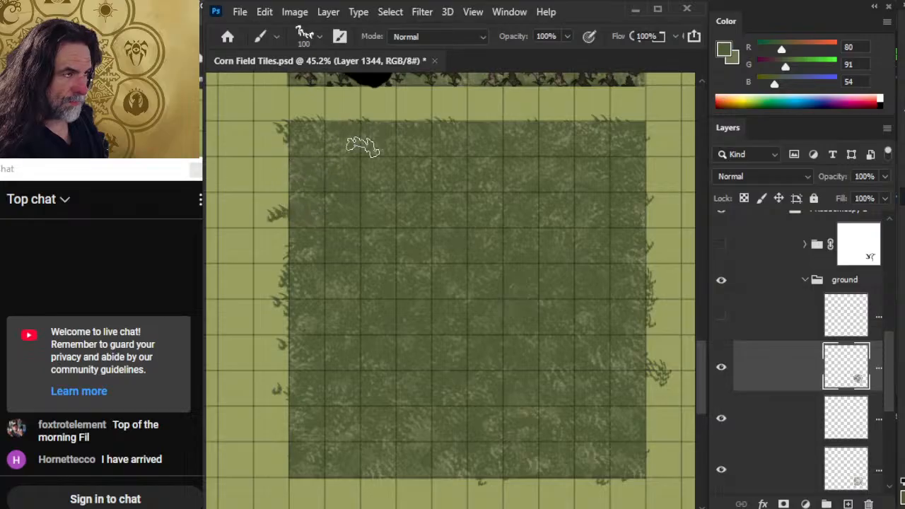
Step: Thin out the dark strokes on Layer 1344 with the leaf-shaped eraser at 125 px and 20% opacity, and hide the layer to compare
{"action": "key", "text": "e"}
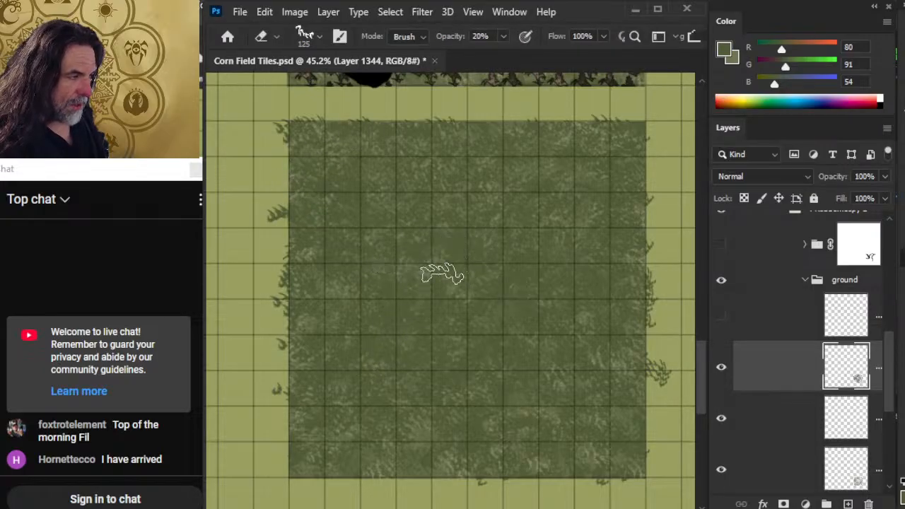
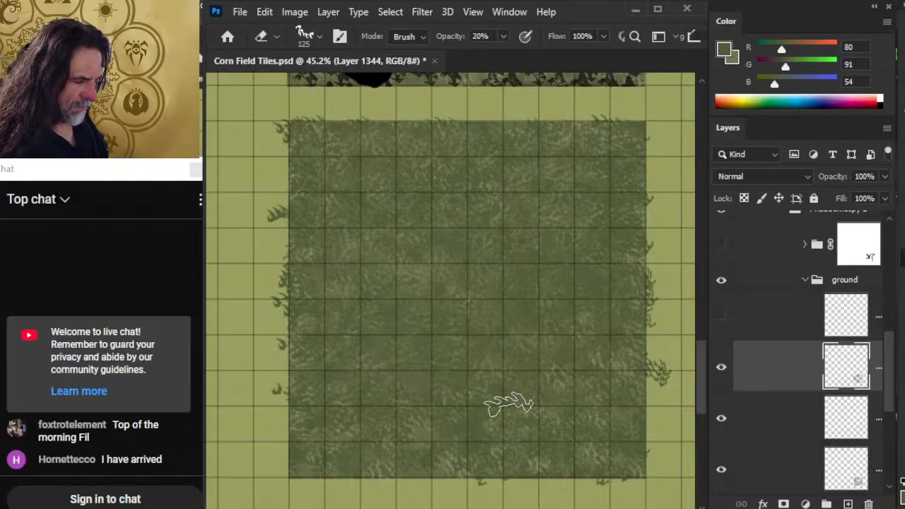
{"action": "left_click", "coordinate": [724, 368]}
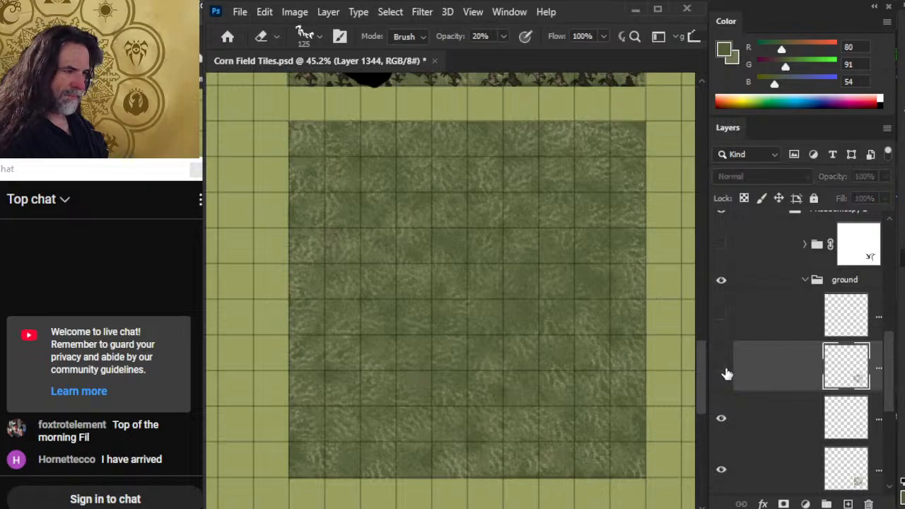
Step: Show Layer 1344 again, add a new layer above it, and sample a light green from the ground as the brush colour
{"action": "left_click", "coordinate": [722, 367]}
{"action": "left_click", "coordinate": [723, 369]}
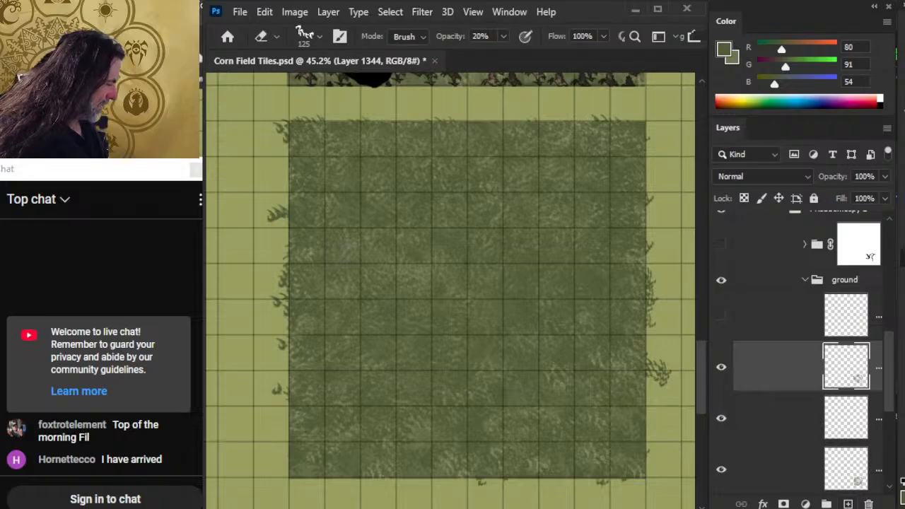
{"action": "left_click_drag", "start_coordinate": [425, 401], "coordinate": [516, 413]}
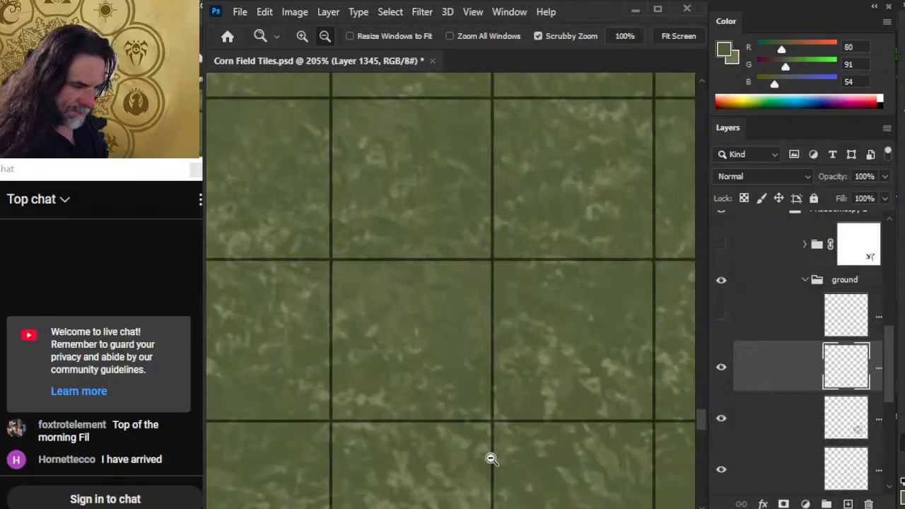
{"action": "key", "text": "x"}
{"action": "key", "text": "b"}
{"action": "left_click", "coordinate": [322, 392], "text": "alt"}
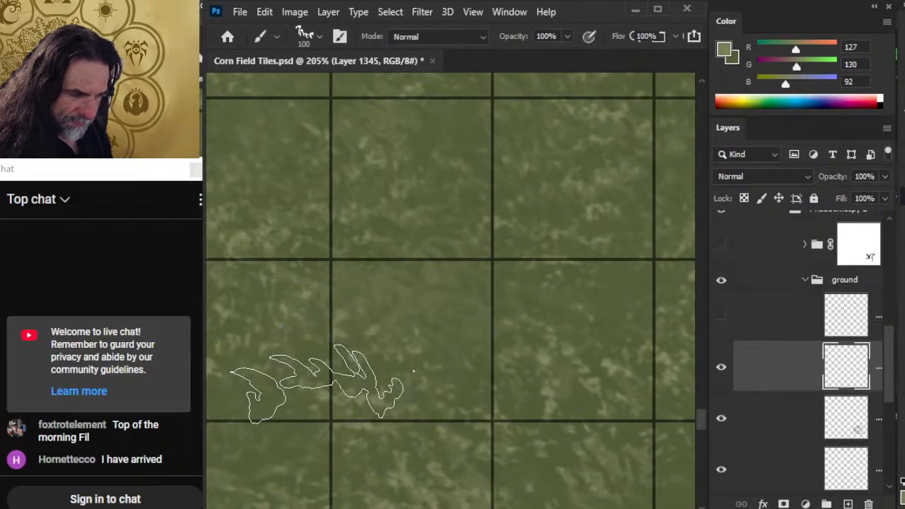
Step: Choose the shrubbery faded brush and enlarge it to 125 px for painting the tile's ground
{"action": "right_click", "coordinate": [488, 284]}
{"action": "left_click", "coordinate": [545, 427]}
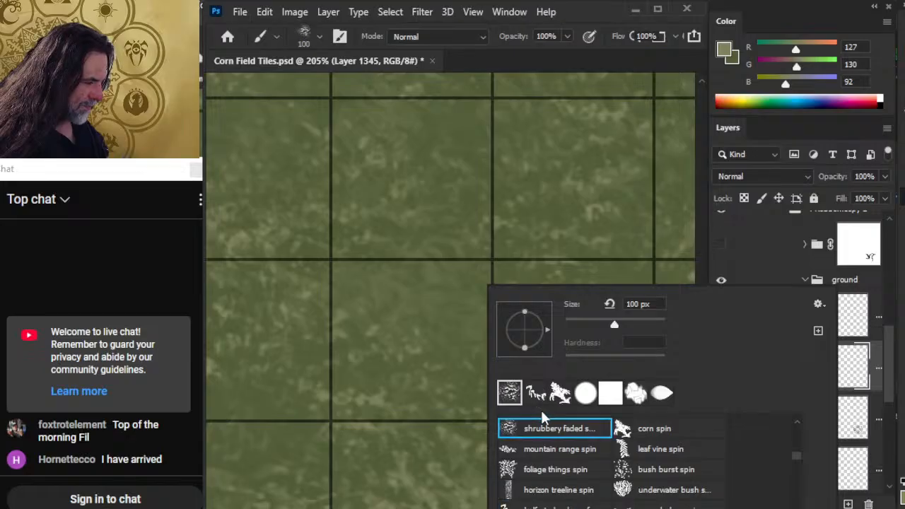
{"action": "left_click", "coordinate": [513, 53]}
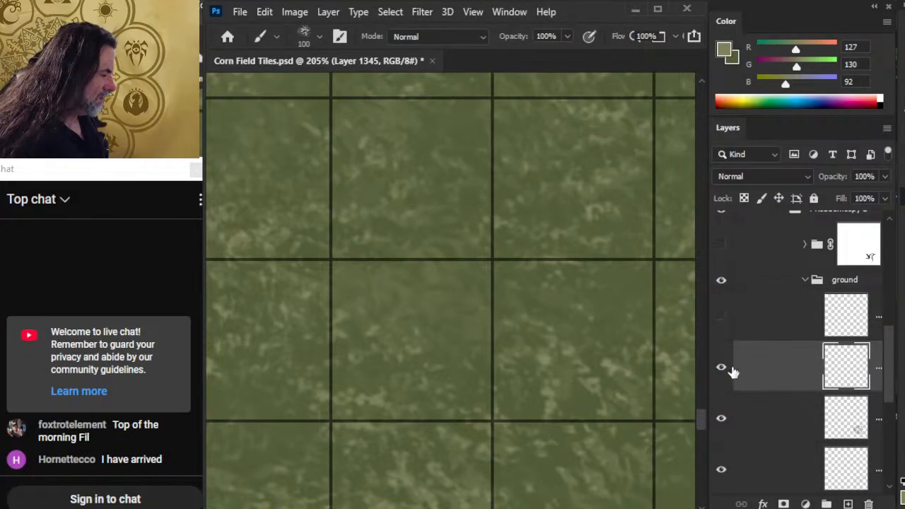
{"action": "left_click_drag", "start_coordinate": [577, 321], "coordinate": [478, 291]}
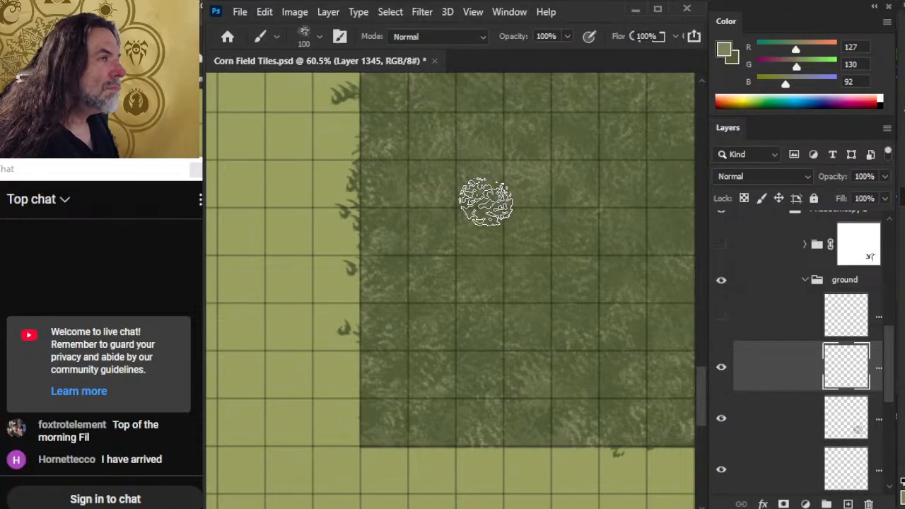
{"action": "key", "text": "bracketright"}
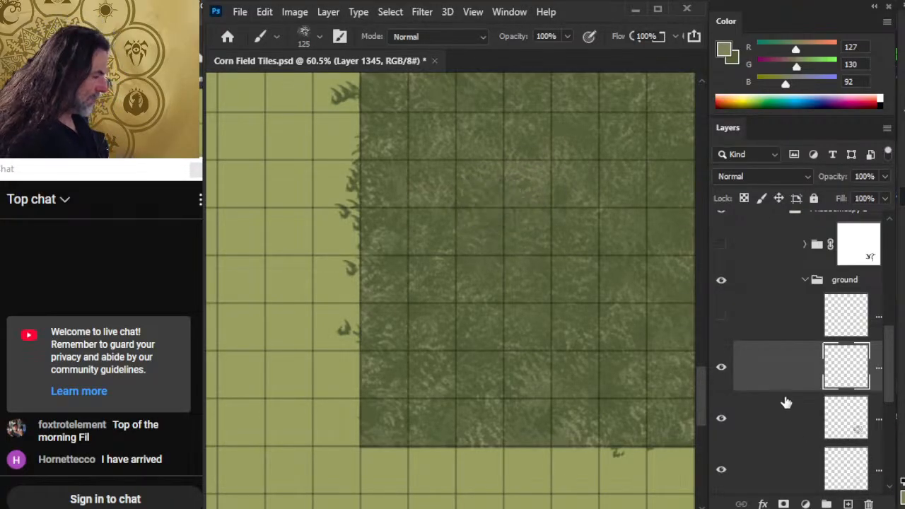
Step: Compare the ground with and without the strokes on Layer 1345 and Layer 1344
{"action": "left_click", "coordinate": [720, 368]}
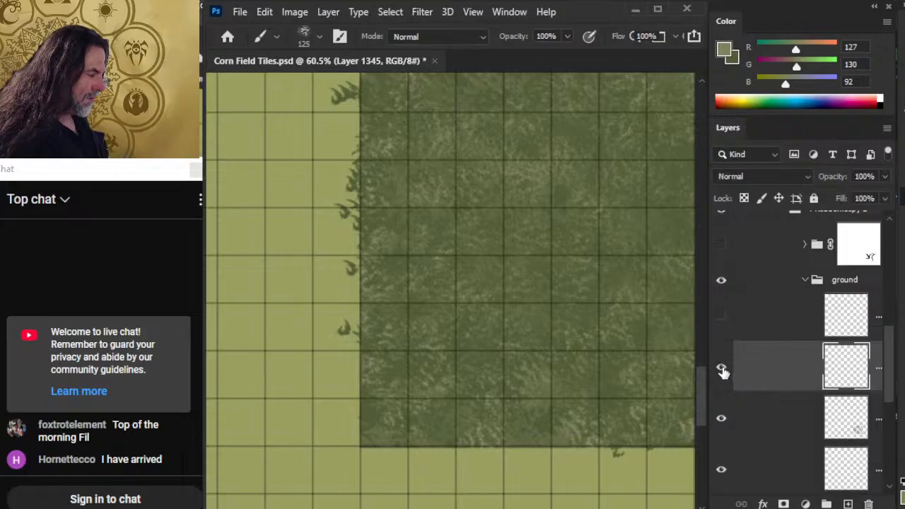
{"action": "left_click", "coordinate": [722, 420]}
{"action": "left_click", "coordinate": [723, 421]}
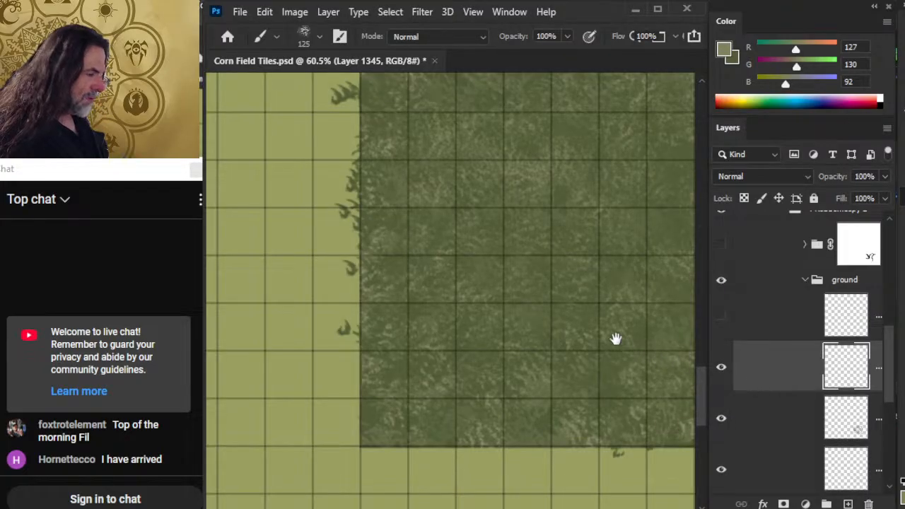
Step: Cover the whole tile's ground on Layer 1345 with light green strokes of the shrubbery brush
{"action": "left_click_drag", "start_coordinate": [617, 339], "coordinate": [485, 354]}
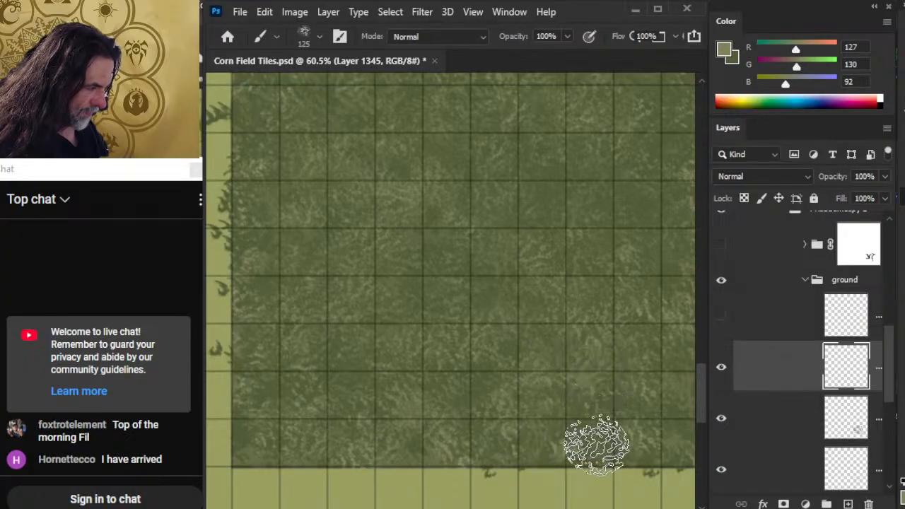
{"action": "left_click_drag", "start_coordinate": [580, 398], "coordinate": [380, 377]}
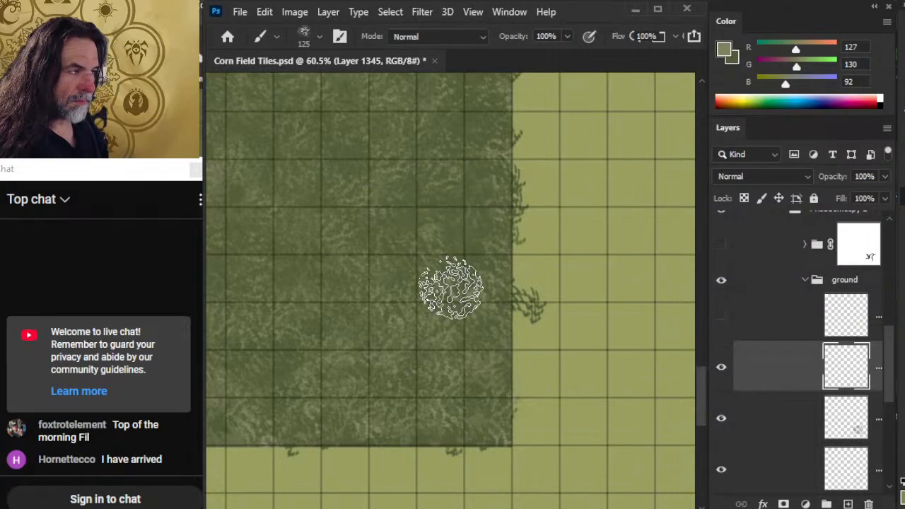
{"action": "mouse_move", "coordinate": [354, 172]}
{"action": "left_mouse_down"}
{"action": "mouse_move", "coordinate": [469, 417]}
{"action": "mouse_move", "coordinate": [517, 454]}
{"action": "left_mouse_up"}
{"action": "left_click_drag", "start_coordinate": [507, 416], "coordinate": [395, 411]}
{"action": "left_click_drag", "start_coordinate": [333, 364], "coordinate": [372, 366]}
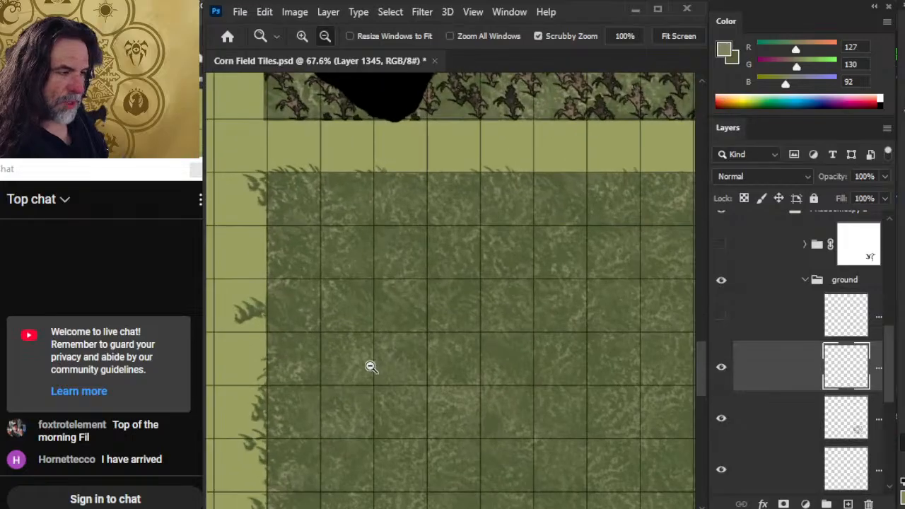
{"action": "key", "text": "b"}
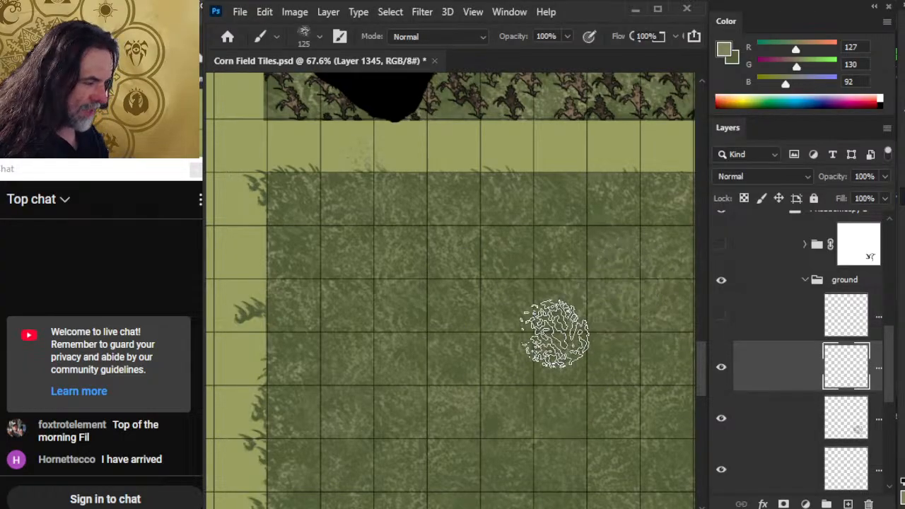
{"action": "scroll", "coordinate": [445, 386], "scroll_direction": "down", "scroll_amount": 3}
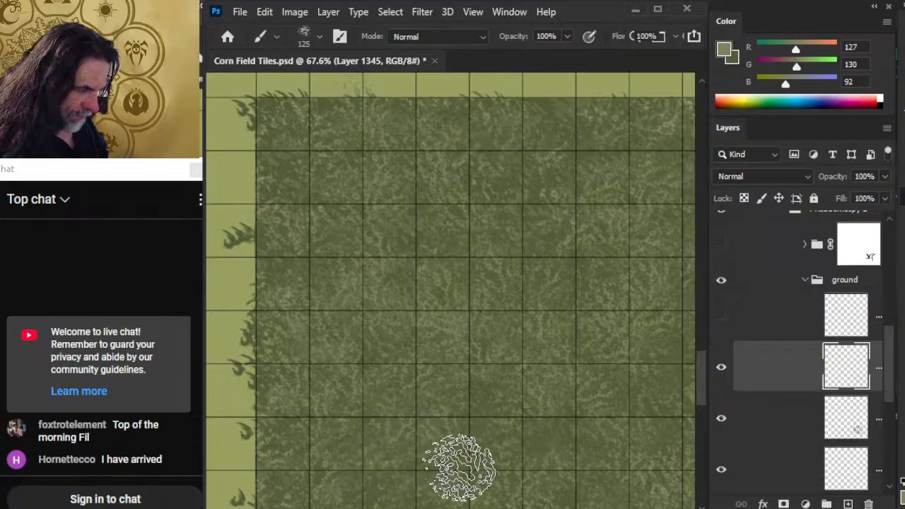
{"action": "left_click_drag", "start_coordinate": [543, 469], "coordinate": [475, 347]}
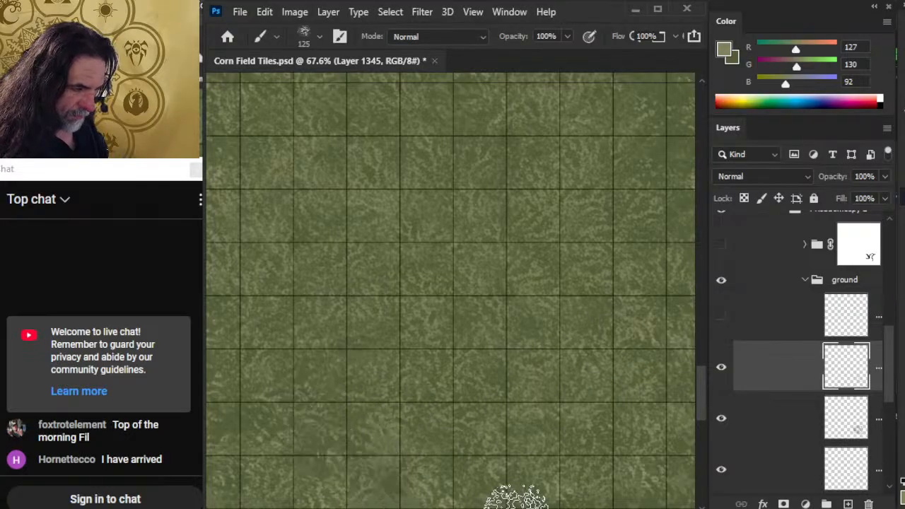
{"action": "left_click_drag", "start_coordinate": [557, 411], "coordinate": [508, 416]}
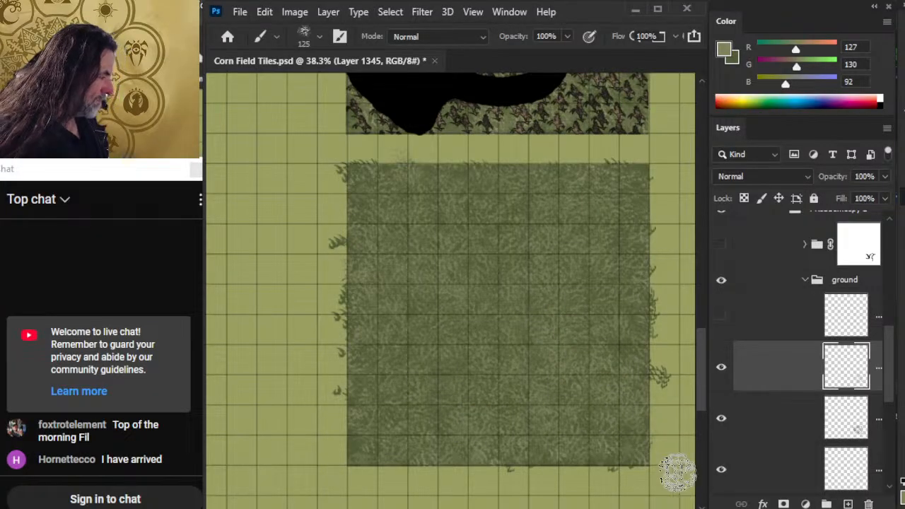
Step: Lower the opacity of Layer 1345 to 43%
{"action": "left_click", "coordinate": [885, 177]}
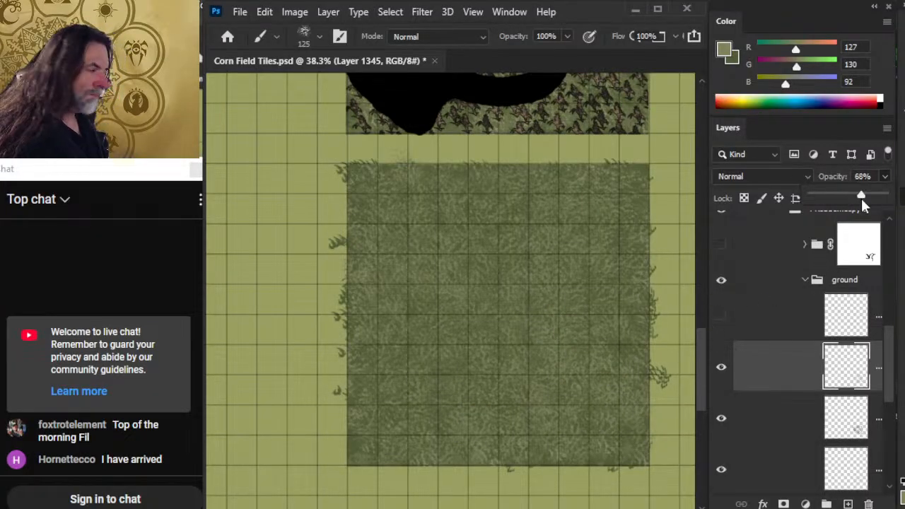
{"action": "left_click_drag", "start_coordinate": [841, 198], "coordinate": [843, 199]}
{"action": "key", "text": "z"}
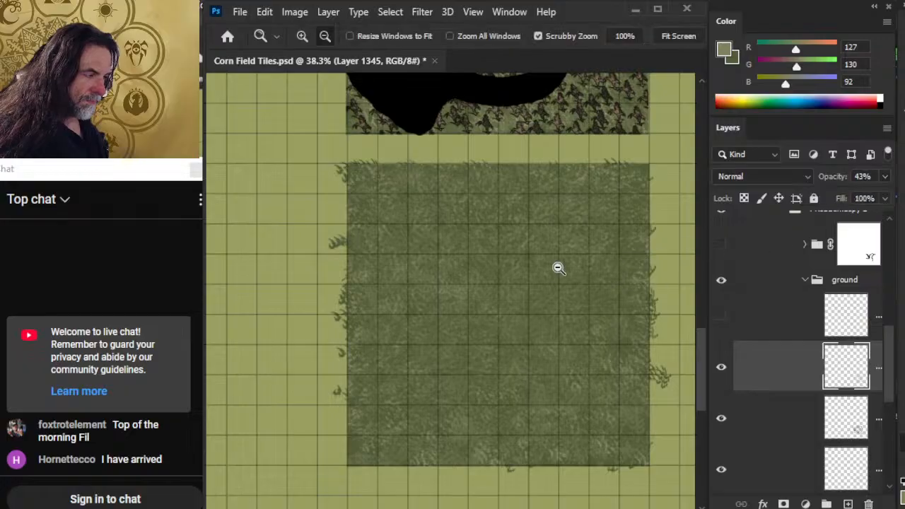
Step: Examine the softened ground texture up close and compare it with the ground of the finished corn tiles
{"action": "left_click_drag", "start_coordinate": [559, 267], "coordinate": [591, 386]}
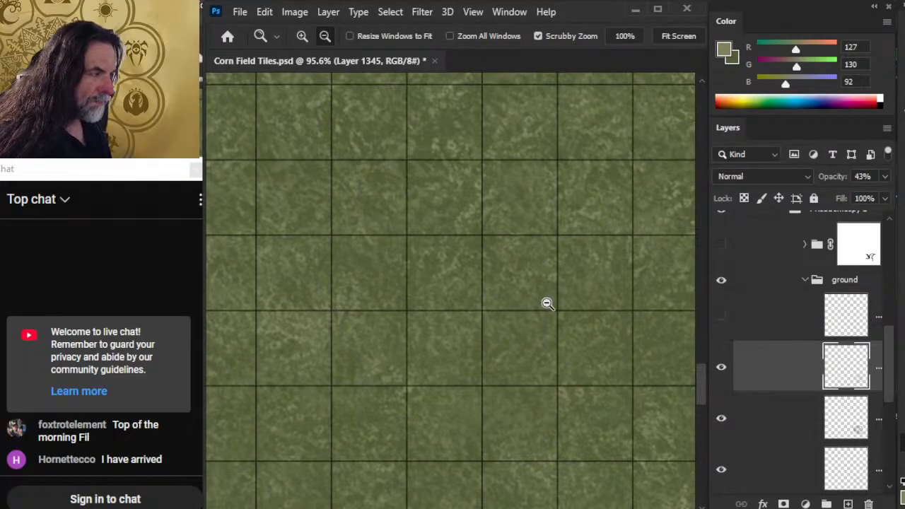
{"action": "left_click_drag", "start_coordinate": [568, 326], "coordinate": [520, 333]}
{"action": "left_click_drag", "start_coordinate": [586, 394], "coordinate": [539, 400]}
{"action": "left_click_drag", "start_coordinate": [585, 432], "coordinate": [501, 302]}
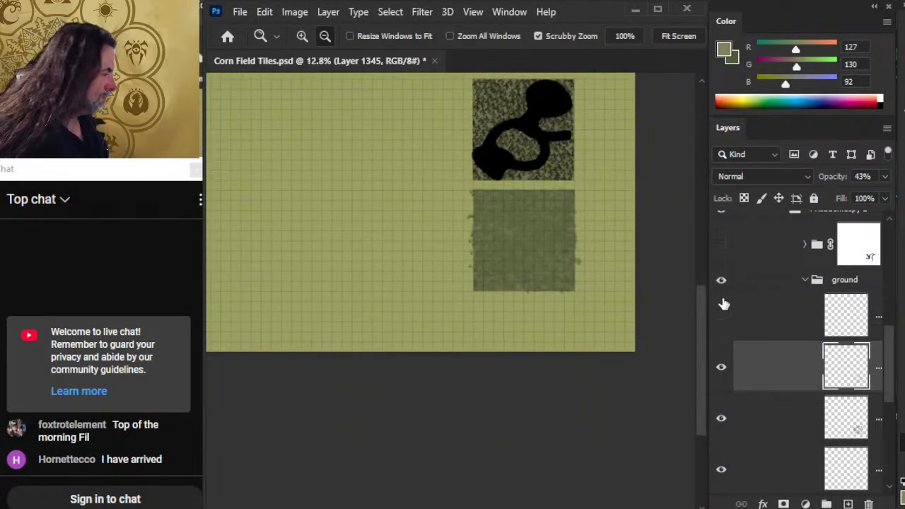
{"action": "left_click_drag", "start_coordinate": [887, 384], "coordinate": [883, 463]}
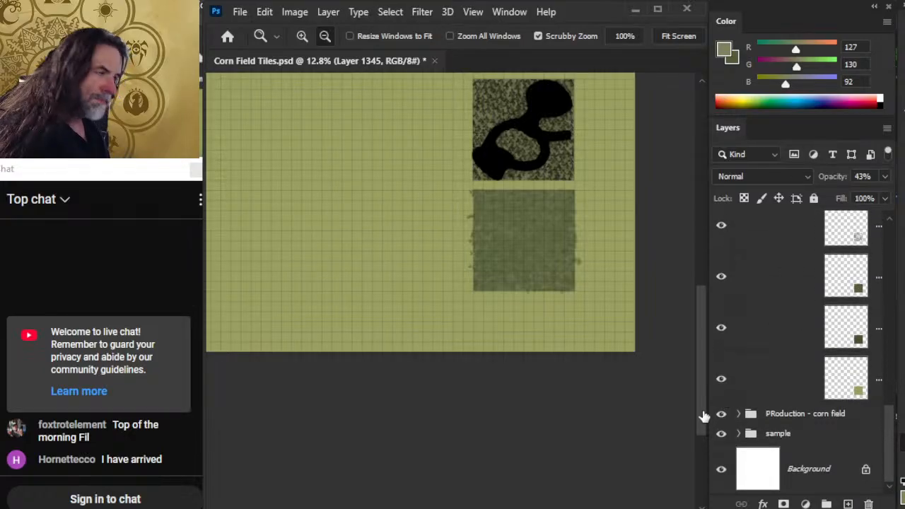
{"action": "left_click_drag", "start_coordinate": [460, 244], "coordinate": [417, 213]}
{"action": "left_click_drag", "start_coordinate": [352, 191], "coordinate": [452, 313]}
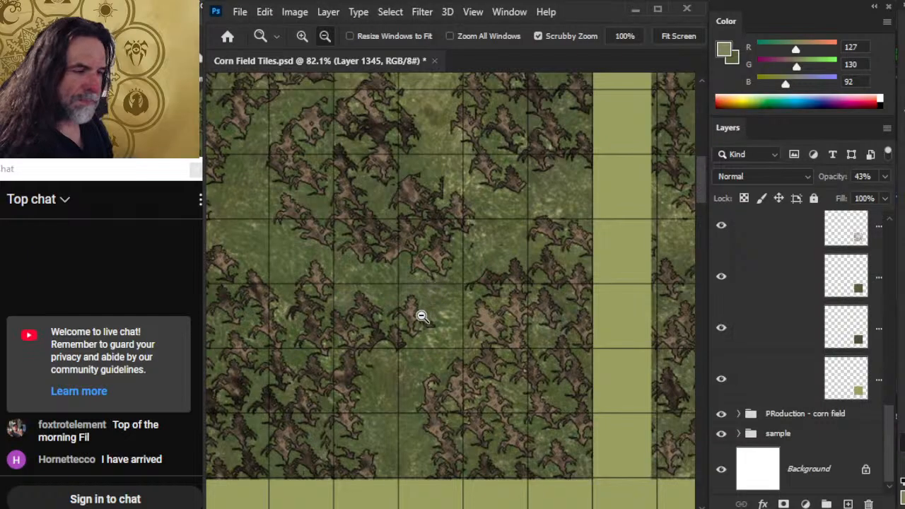
{"action": "left_click_drag", "start_coordinate": [427, 215], "coordinate": [430, 376]}
{"action": "mouse_move", "coordinate": [415, 333]}
{"action": "left_mouse_down"}
{"action": "mouse_move", "coordinate": [417, 391]}
{"action": "mouse_move", "coordinate": [401, 332]}
{"action": "left_mouse_up"}
{"action": "left_click_drag", "start_coordinate": [532, 374], "coordinate": [464, 381]}
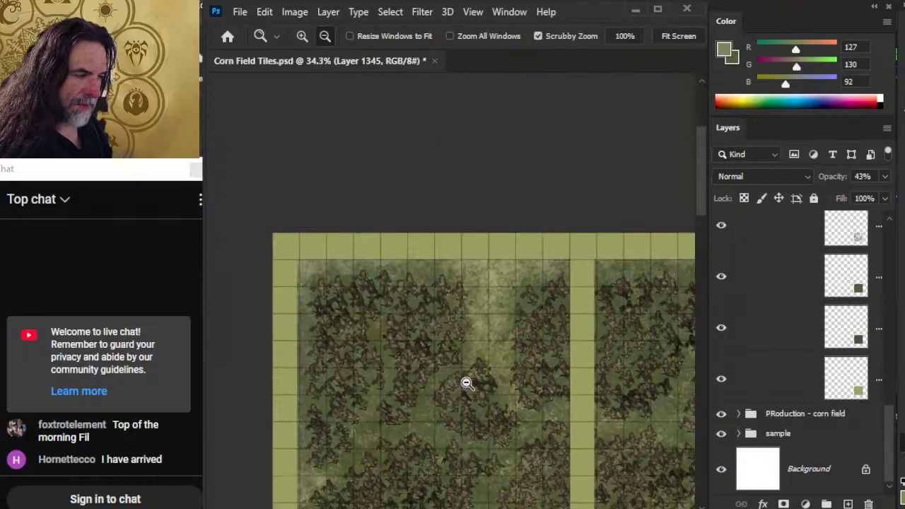
{"action": "left_click_drag", "start_coordinate": [554, 409], "coordinate": [494, 401]}
{"action": "left_click_drag", "start_coordinate": [593, 420], "coordinate": [450, 290]}
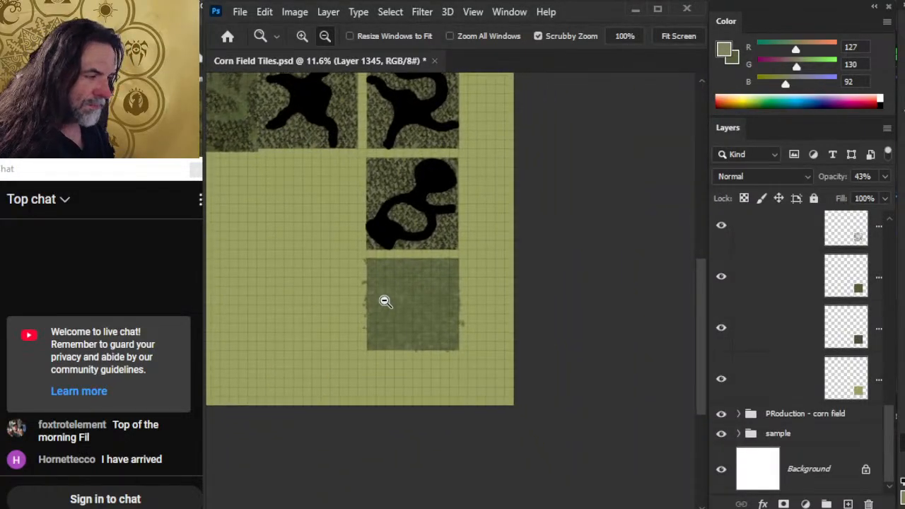
{"action": "left_click_drag", "start_coordinate": [385, 301], "coordinate": [514, 324]}
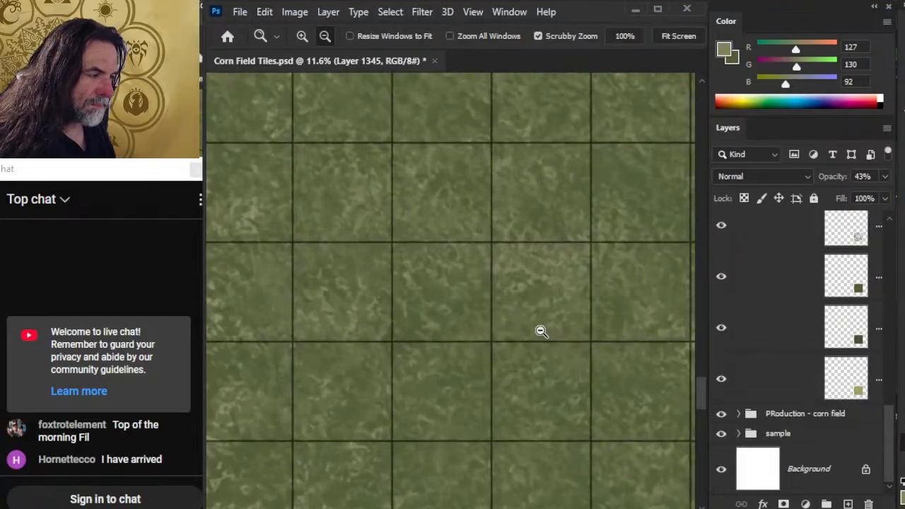
Step: Sample the green ground colour (RGB 124, 127, 90) between the corn plants on a finished tile
{"action": "mouse_move", "coordinate": [537, 324]}
{"action": "left_mouse_down"}
{"action": "mouse_move", "coordinate": [592, 279]}
{"action": "mouse_move", "coordinate": [472, 252]}
{"action": "left_mouse_up"}
{"action": "left_click", "coordinate": [570, 250], "text": "alt"}
{"action": "left_click_drag", "start_coordinate": [473, 160], "coordinate": [497, 473]}
{"action": "key", "text": "x"}
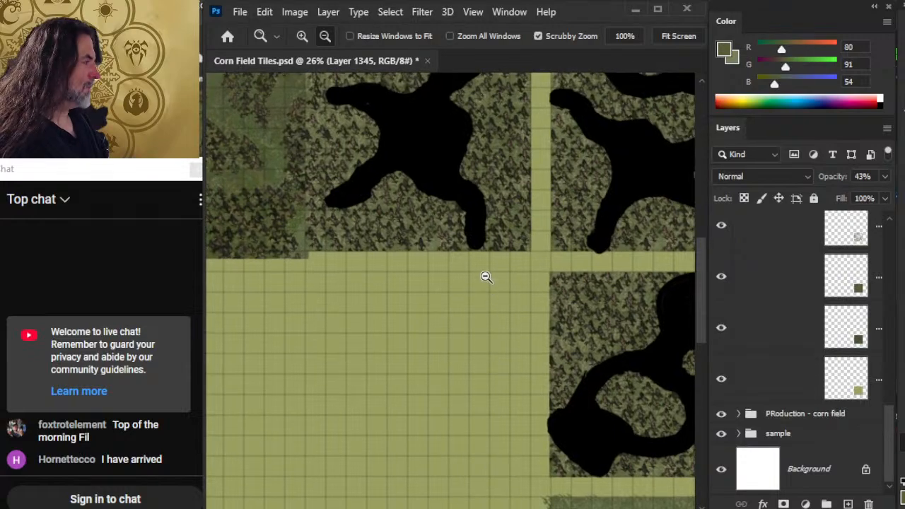
{"action": "left_click_drag", "start_coordinate": [471, 211], "coordinate": [592, 423]}
{"action": "left_click_drag", "start_coordinate": [430, 256], "coordinate": [510, 255]}
{"action": "key", "text": "b"}
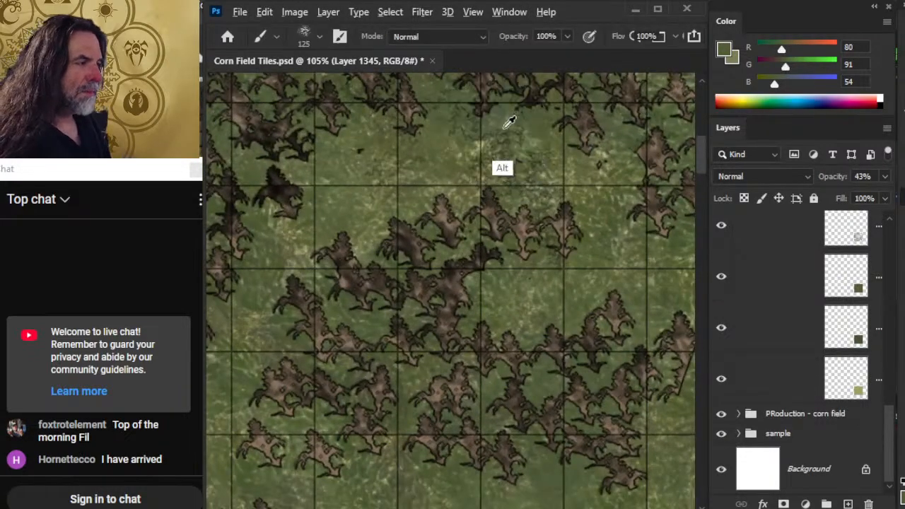
{"action": "left_click", "coordinate": [485, 132], "text": "alt"}
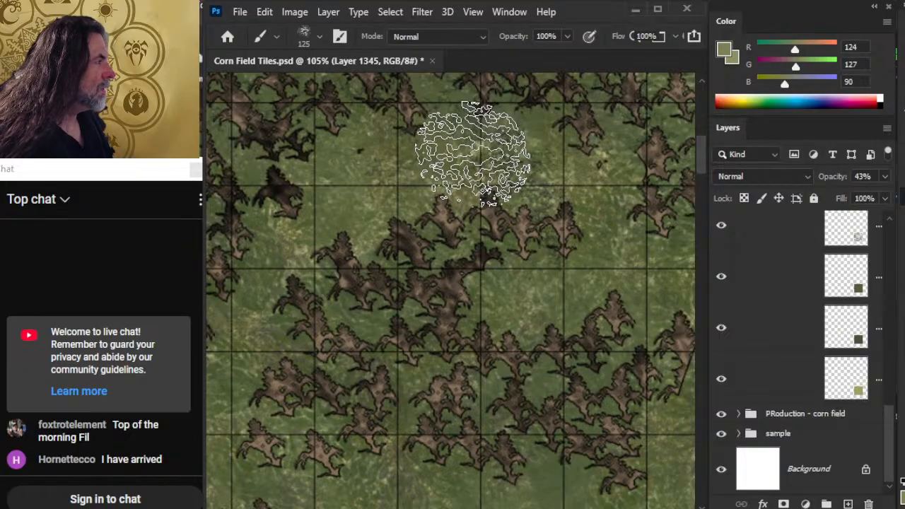
Step: Load the unfinished tile's square as a selection and invert it to select everything outside the tile
{"action": "key", "text": "z"}
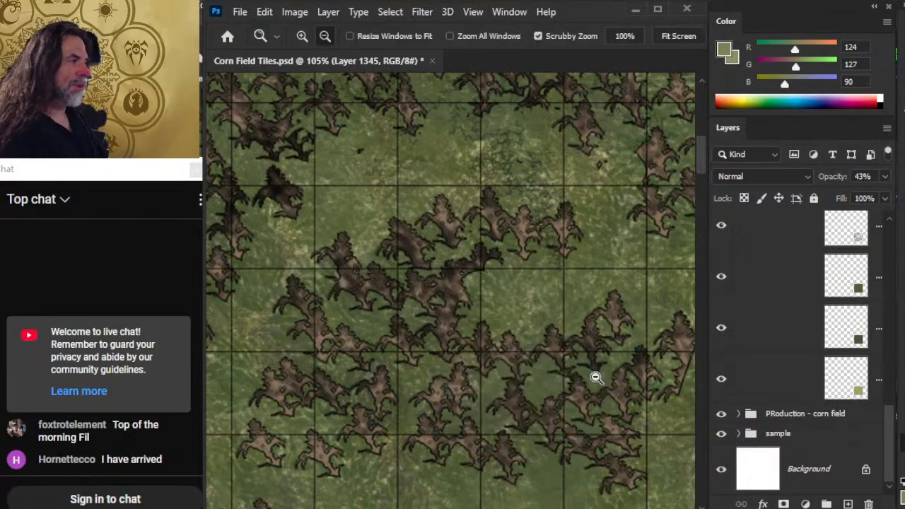
{"action": "mouse_move", "coordinate": [594, 378]}
{"action": "left_mouse_down"}
{"action": "mouse_move", "coordinate": [455, 360]}
{"action": "mouse_move", "coordinate": [477, 271]}
{"action": "mouse_move", "coordinate": [418, 201]}
{"action": "mouse_move", "coordinate": [427, 248]}
{"action": "mouse_move", "coordinate": [384, 216]}
{"action": "left_mouse_up"}
{"action": "left_click_drag", "start_coordinate": [409, 330], "coordinate": [490, 375]}
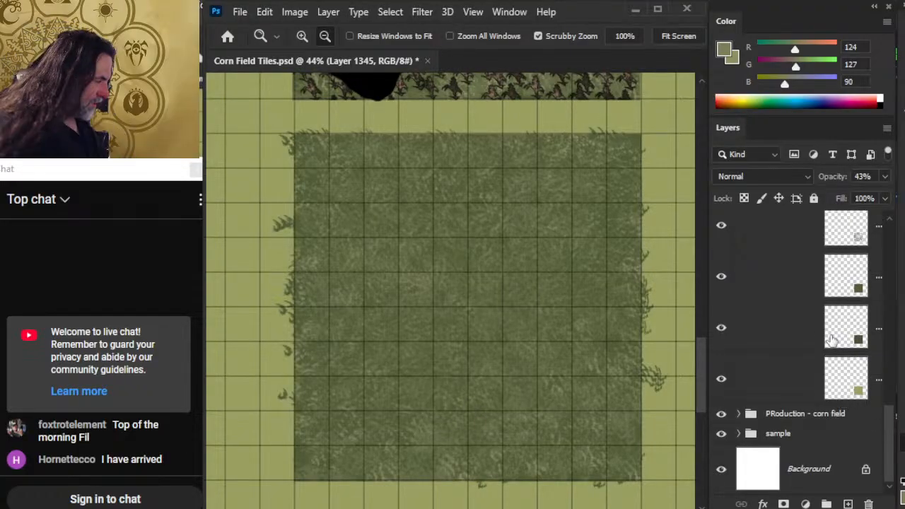
{"action": "key", "text": "l"}
{"action": "right_click", "coordinate": [567, 264]}
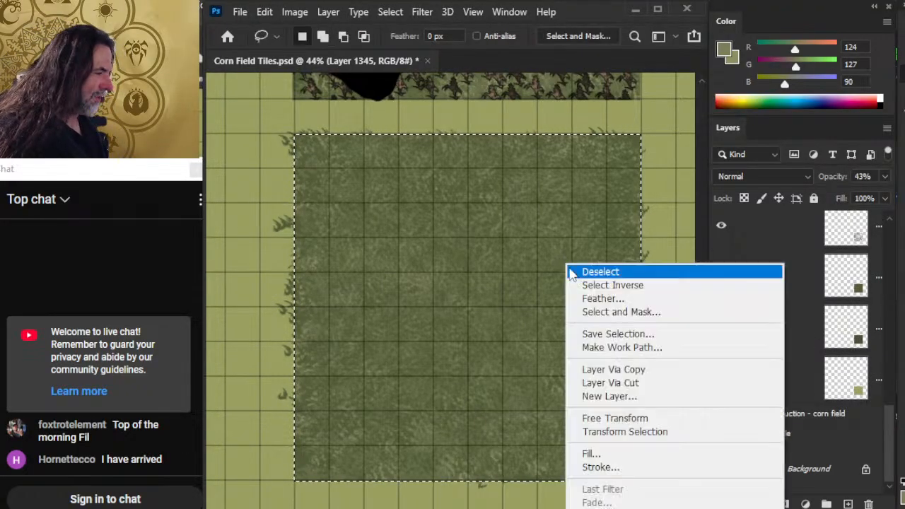
{"action": "left_click", "coordinate": [635, 287]}
Step: Delete the strokes outside the tile's edges on Layers 1345, 1344, 1332 and 1334, and drop the selection
{"action": "left_click_drag", "start_coordinate": [890, 432], "coordinate": [877, 378]}
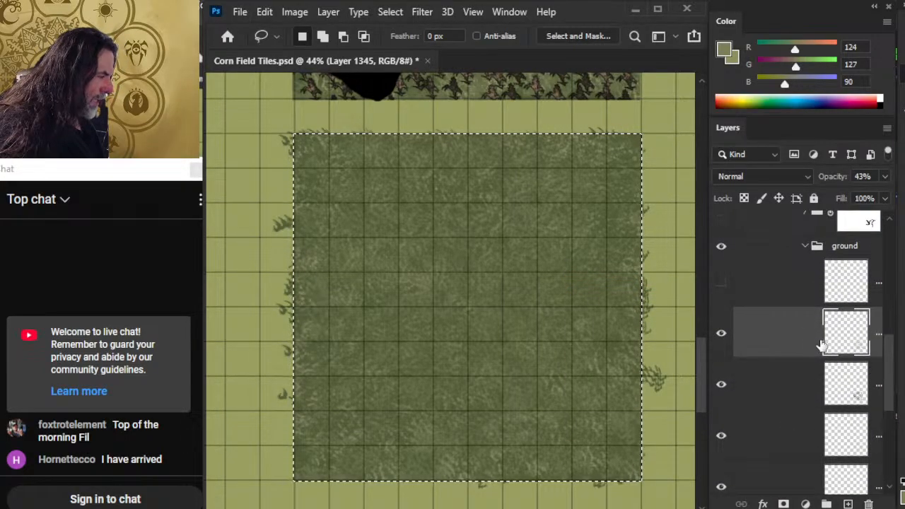
{"action": "left_click", "coordinate": [796, 386]}
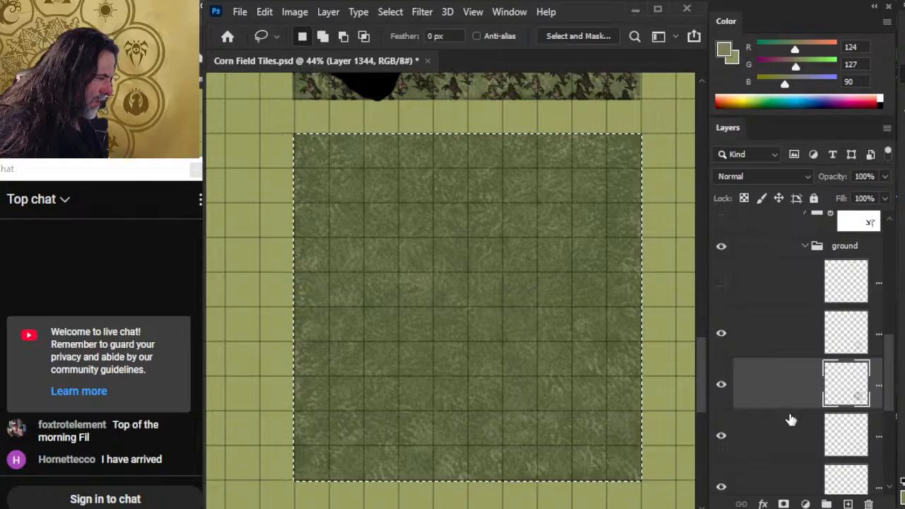
{"action": "left_click", "coordinate": [784, 445]}
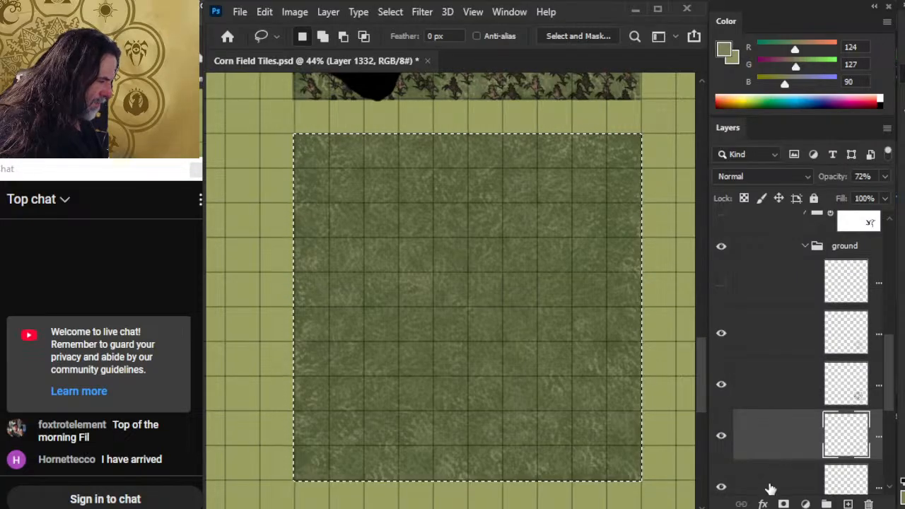
{"action": "left_click", "coordinate": [771, 489]}
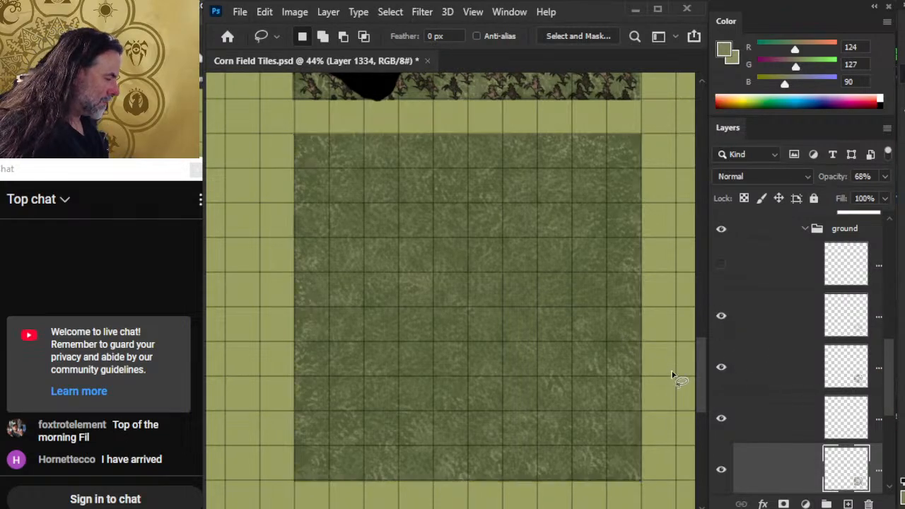
Step: Show and select Layer 1333, and sample a light tan ground colour (RGB 166, 162, 123) from the tile's texture
{"action": "key", "text": "z"}
{"action": "left_click_drag", "start_coordinate": [667, 397], "coordinate": [600, 400]}
{"action": "key", "text": "space"}
{"action": "left_click_drag", "start_coordinate": [592, 435], "coordinate": [544, 420]}
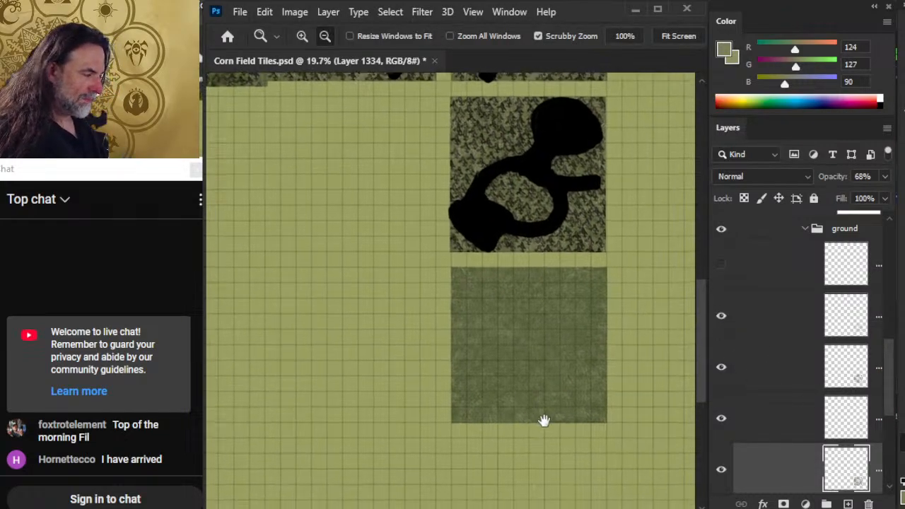
{"action": "left_click_drag", "start_coordinate": [498, 328], "coordinate": [570, 358]}
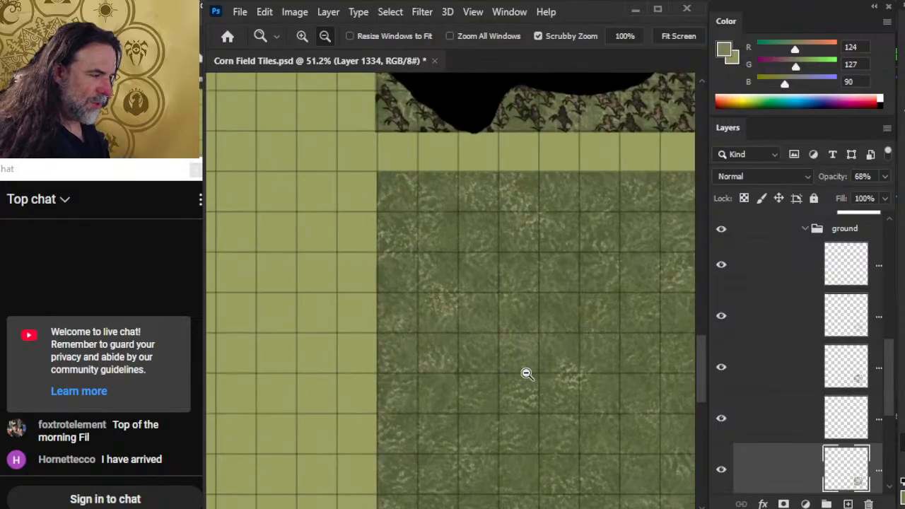
{"action": "left_click_drag", "start_coordinate": [483, 217], "coordinate": [529, 232]}
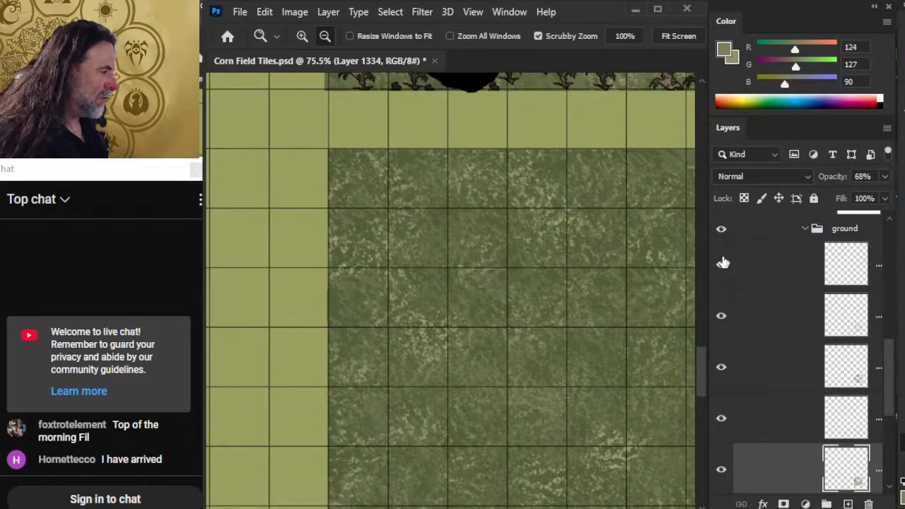
{"action": "left_click", "coordinate": [761, 271]}
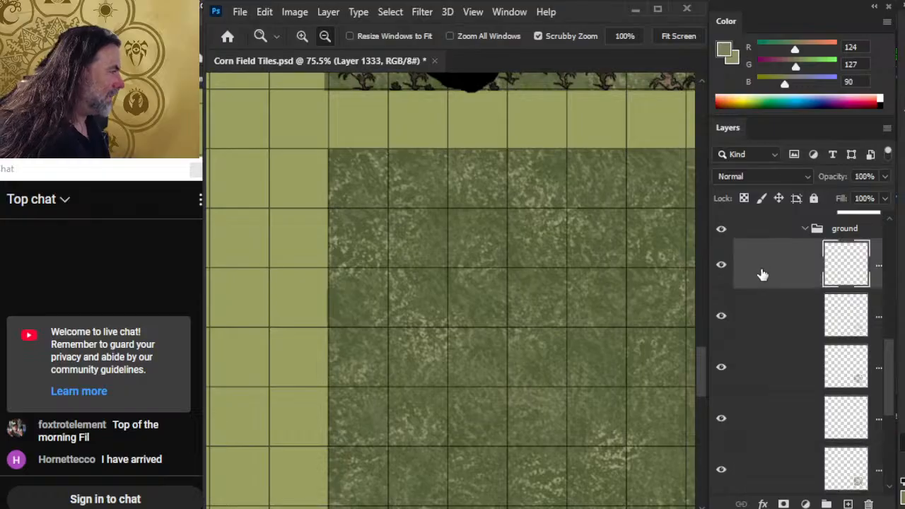
{"action": "left_click_drag", "start_coordinate": [523, 190], "coordinate": [612, 196]}
{"action": "key", "text": "b"}
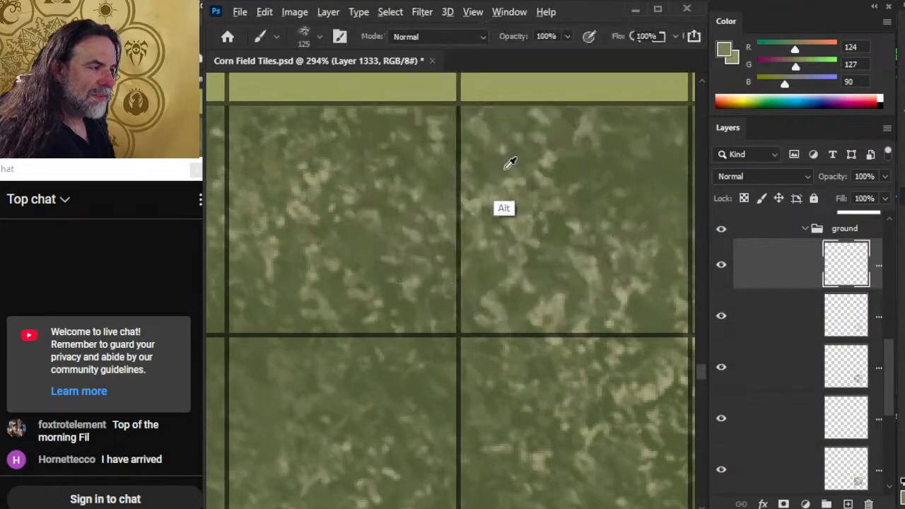
{"action": "left_click", "coordinate": [506, 184], "text": "alt"}
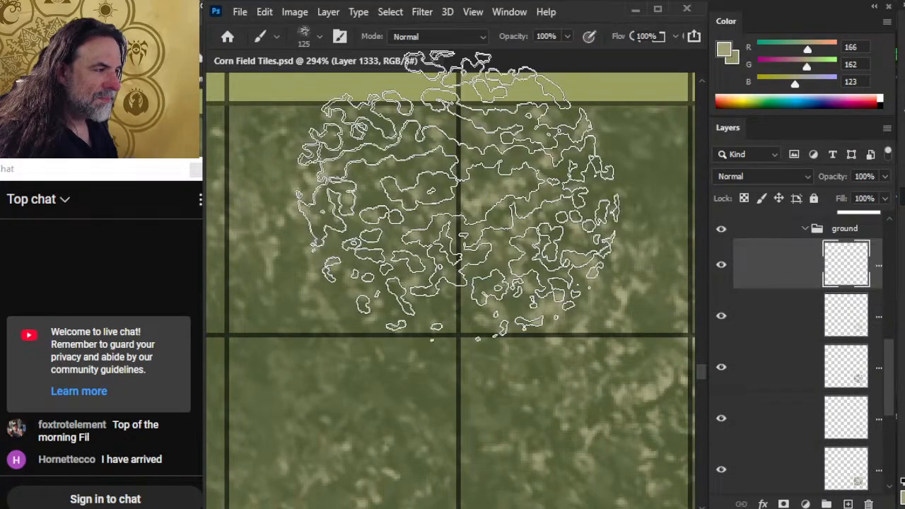
Step: Add a new layer above Layer 1333 and brush the light tan texture over the whole tile at size 125
{"action": "mouse_move", "coordinate": [569, 330]}
{"action": "left_mouse_down"}
{"action": "mouse_move", "coordinate": [516, 320]}
{"action": "mouse_move", "coordinate": [458, 329]}
{"action": "left_mouse_up"}
{"action": "left_click_drag", "start_coordinate": [585, 442], "coordinate": [445, 266]}
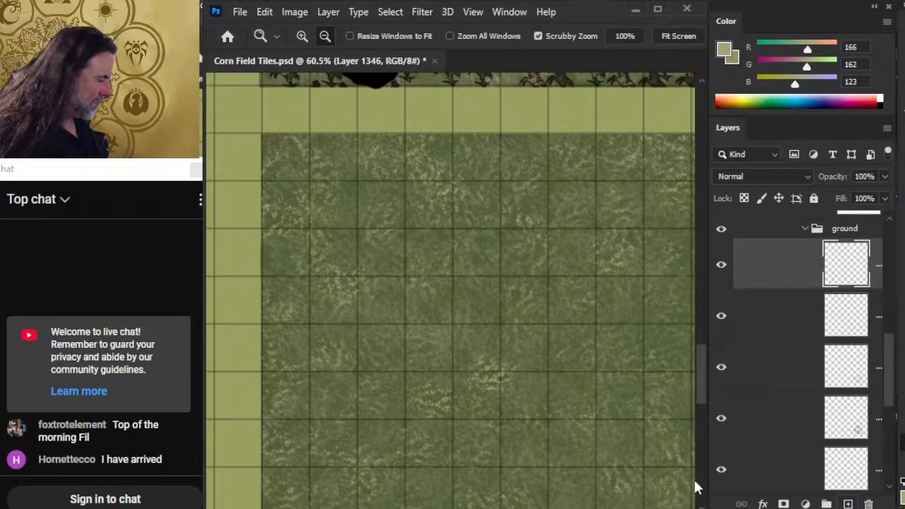
{"action": "key", "text": "b"}
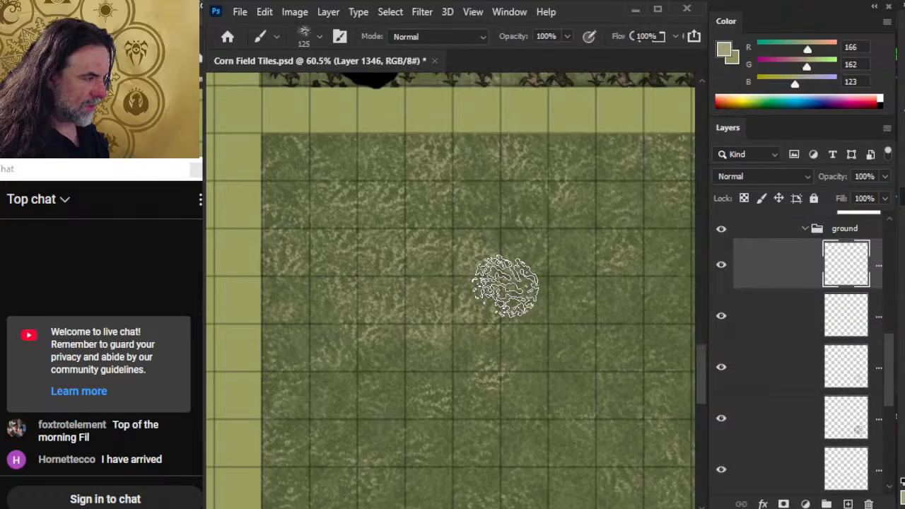
{"action": "left_click_drag", "start_coordinate": [594, 354], "coordinate": [452, 394]}
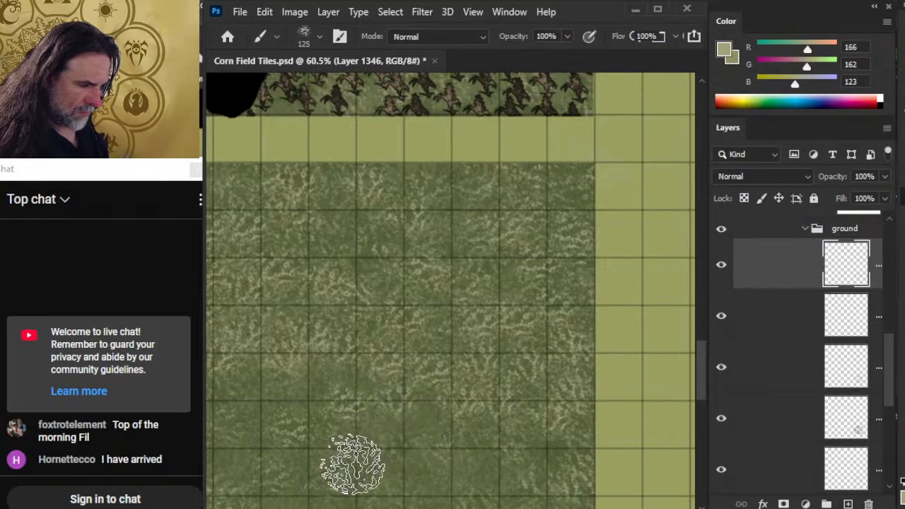
{"action": "left_click_drag", "start_coordinate": [372, 471], "coordinate": [581, 350]}
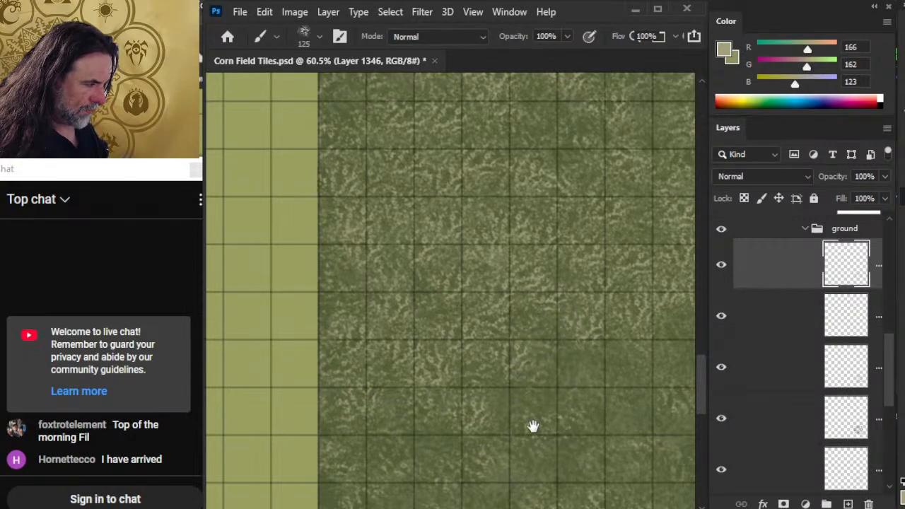
{"action": "left_click_drag", "start_coordinate": [533, 426], "coordinate": [420, 354]}
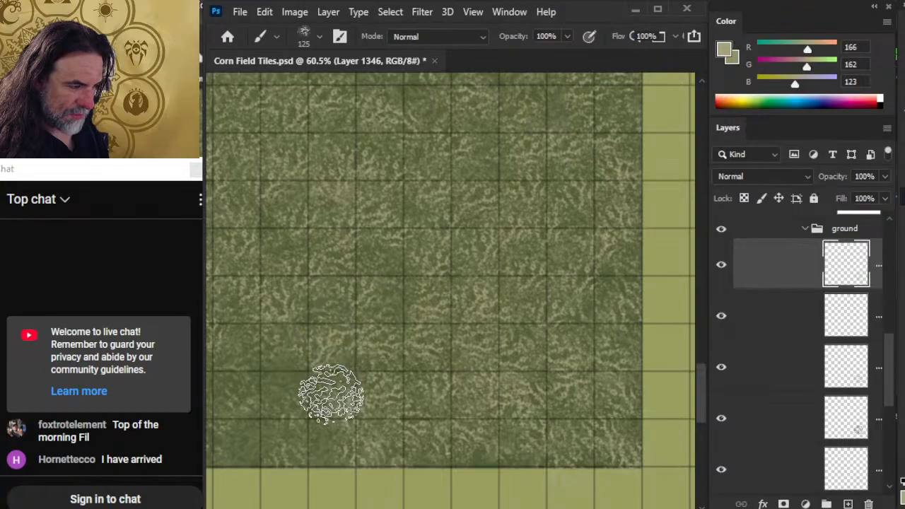
{"action": "scroll", "coordinate": [331, 394], "scroll_direction": "down", "scroll_amount": 3}
{"action": "key", "text": "e"}
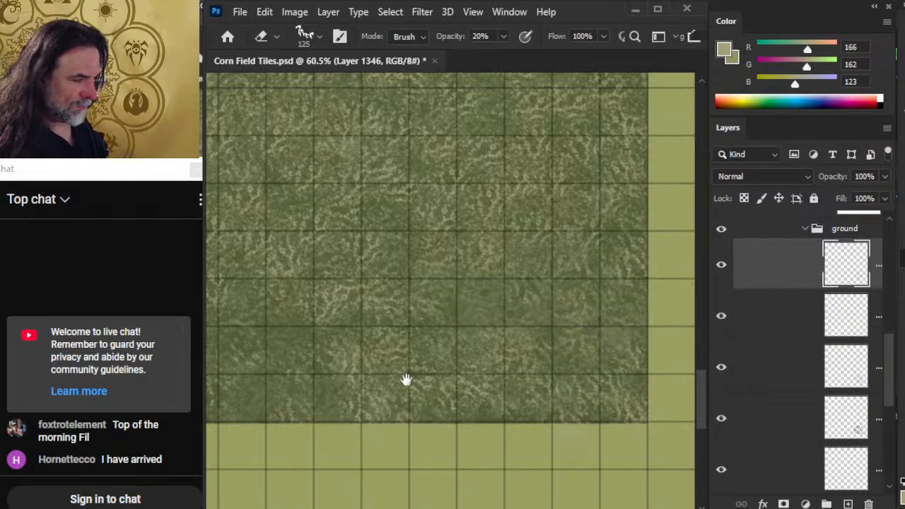
{"action": "left_click_drag", "start_coordinate": [406, 380], "coordinate": [582, 328]}
{"action": "key", "text": "b"}
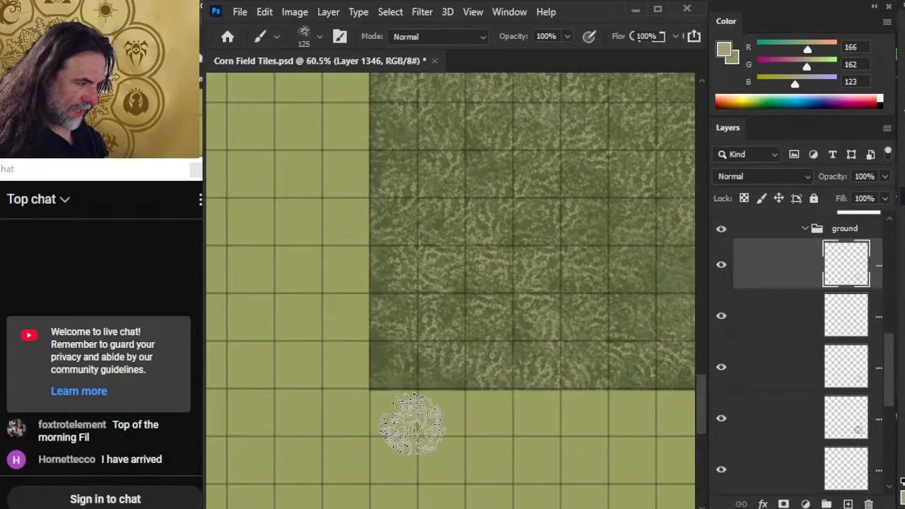
Step: Soften the new tan strokes across the tile with the 20% opacity eraser and merge their layer down into Layer 1333
{"action": "key", "text": "z"}
{"action": "left_click_drag", "start_coordinate": [509, 364], "coordinate": [449, 355]}
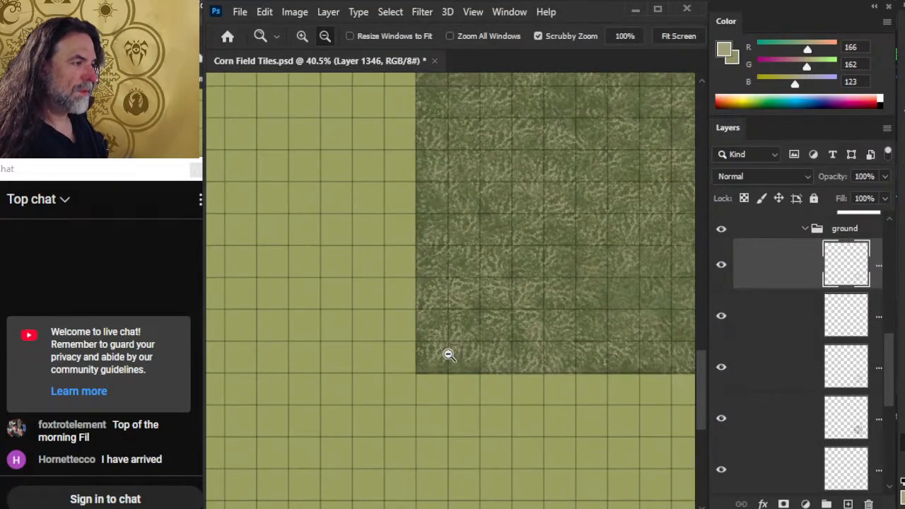
{"action": "key", "text": "space"}
{"action": "mouse_move", "coordinate": [567, 309]}
{"action": "left_mouse_down"}
{"action": "mouse_move", "coordinate": [474, 325]}
{"action": "mouse_move", "coordinate": [446, 424]}
{"action": "left_mouse_up"}
{"action": "key", "text": "b"}
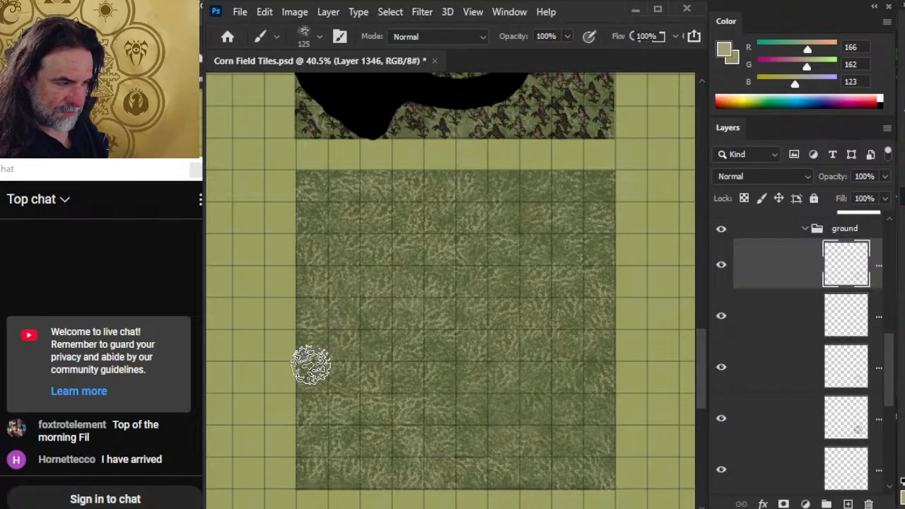
{"action": "key", "text": "e"}
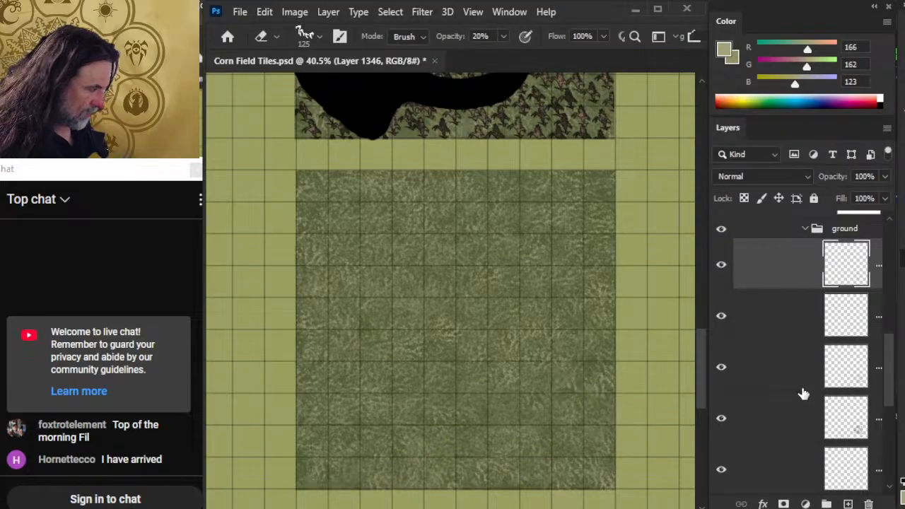
{"action": "right_click", "coordinate": [769, 275]}
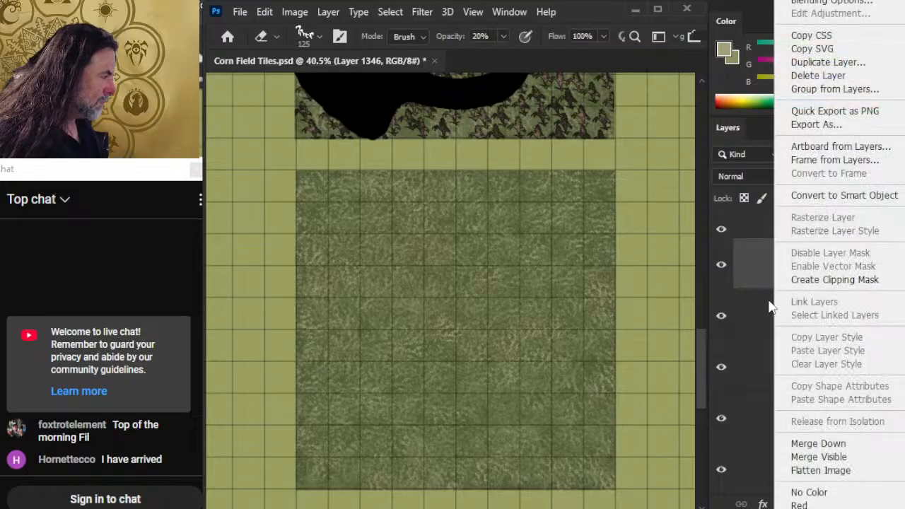
{"action": "left_click", "coordinate": [821, 444]}
Step: Compare the tile with Layer 1333 hidden and shown, and soften its texture using a size 80 eraser at 20% opacity
{"action": "left_click", "coordinate": [727, 274]}
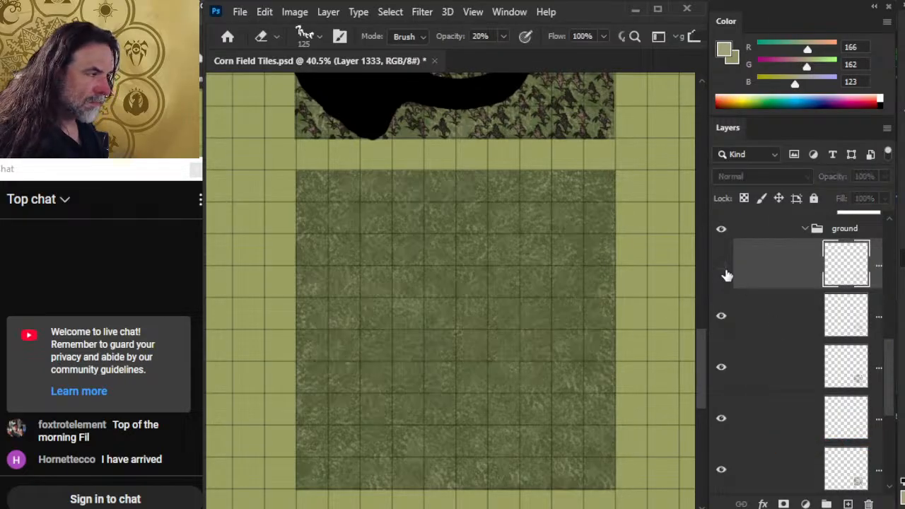
{"action": "left_click", "coordinate": [729, 266]}
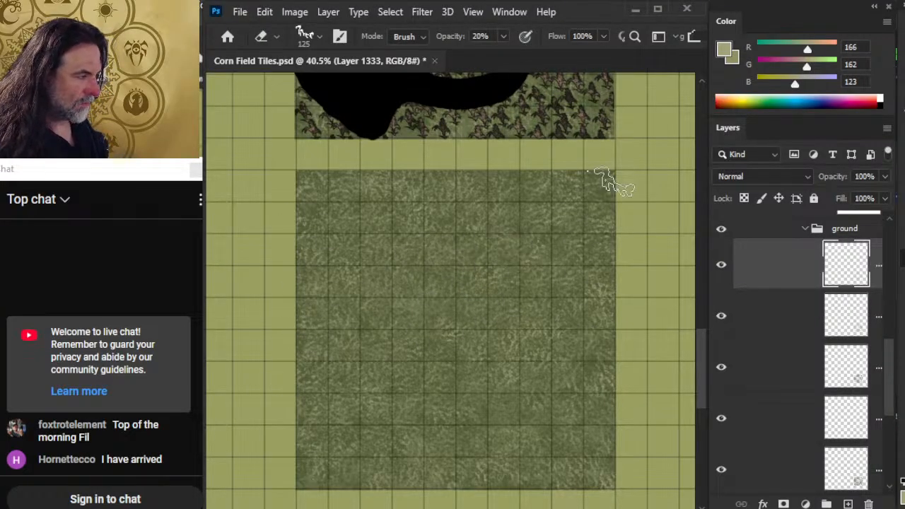
{"action": "key", "text": "alt+space"}
{"action": "mouse_move", "coordinate": [503, 408]}
{"action": "left_mouse_down"}
{"action": "mouse_move", "coordinate": [544, 343]}
{"action": "mouse_move", "coordinate": [566, 364]}
{"action": "left_mouse_up"}
{"action": "left_click_drag", "start_coordinate": [564, 410], "coordinate": [521, 446]}
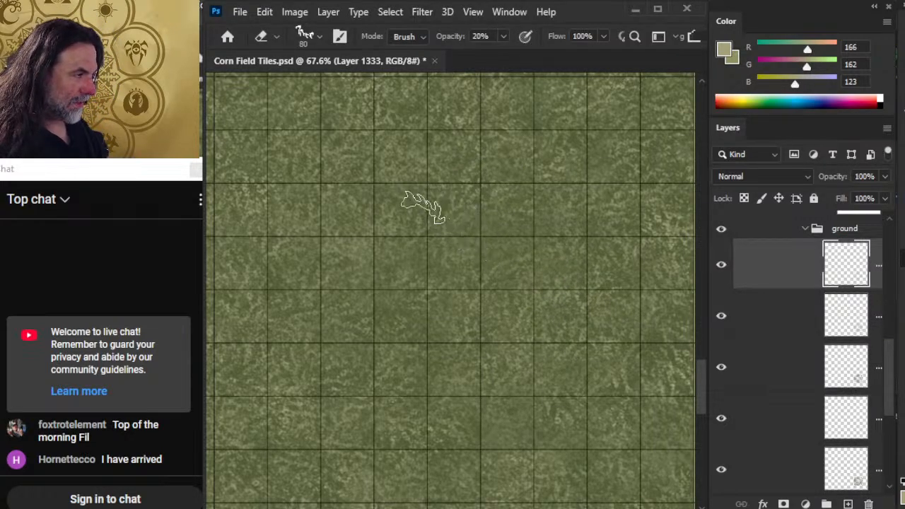
{"action": "key", "text": "alt+space"}
{"action": "left_click_drag", "start_coordinate": [559, 303], "coordinate": [467, 295]}
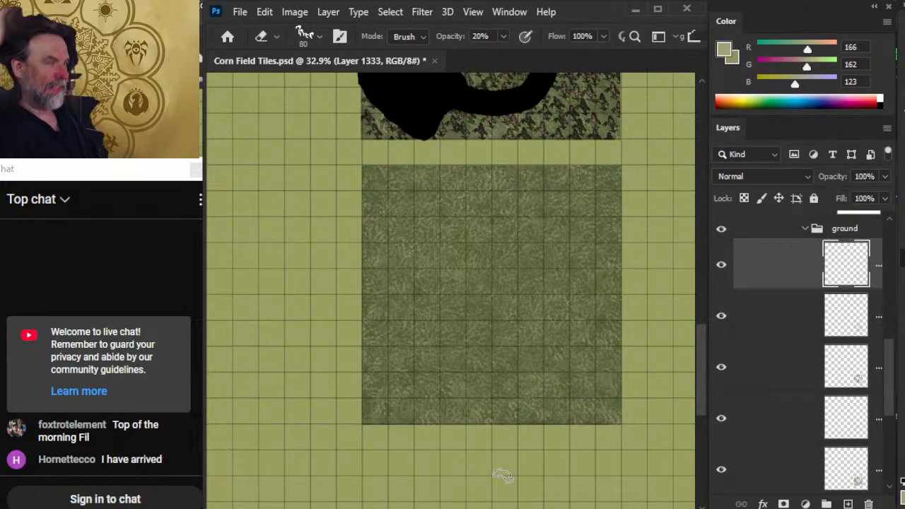
{"action": "key", "text": "b"}
{"action": "key", "text": "e"}
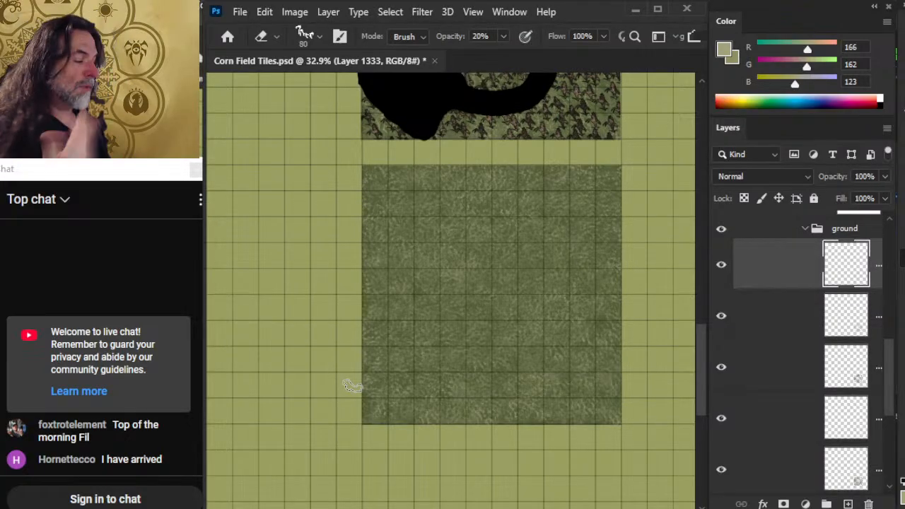
Step: Brush another coat of light tan texture over the tile on a new layer and set the layer's opacity to 57%
{"action": "left_click", "coordinate": [848, 505]}
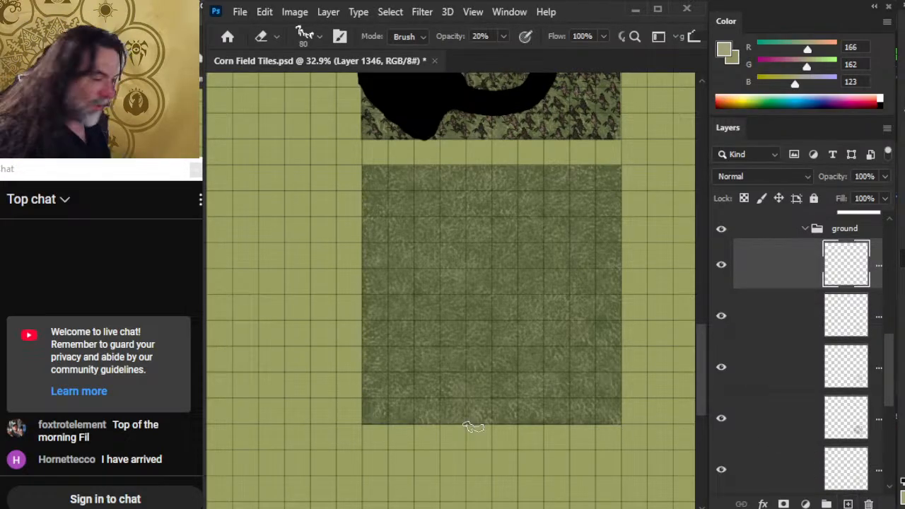
{"action": "key", "text": "b"}
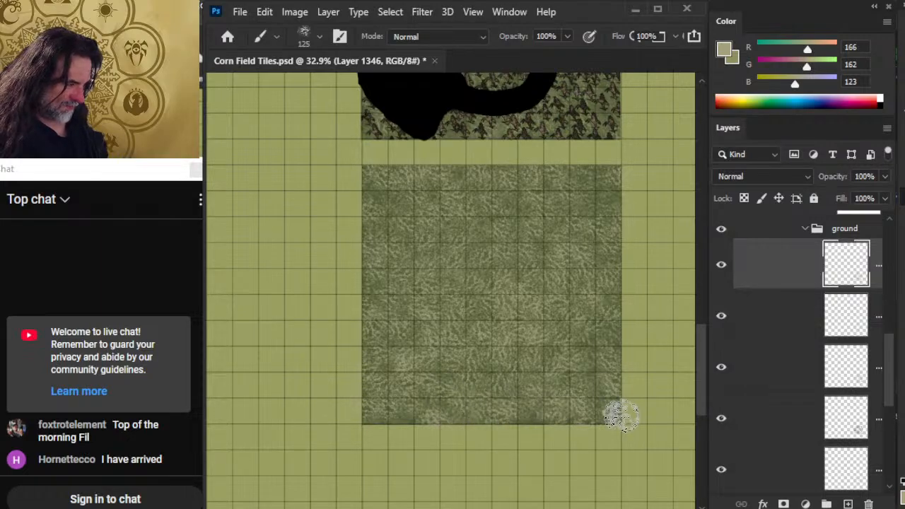
{"action": "left_click", "coordinate": [885, 199]}
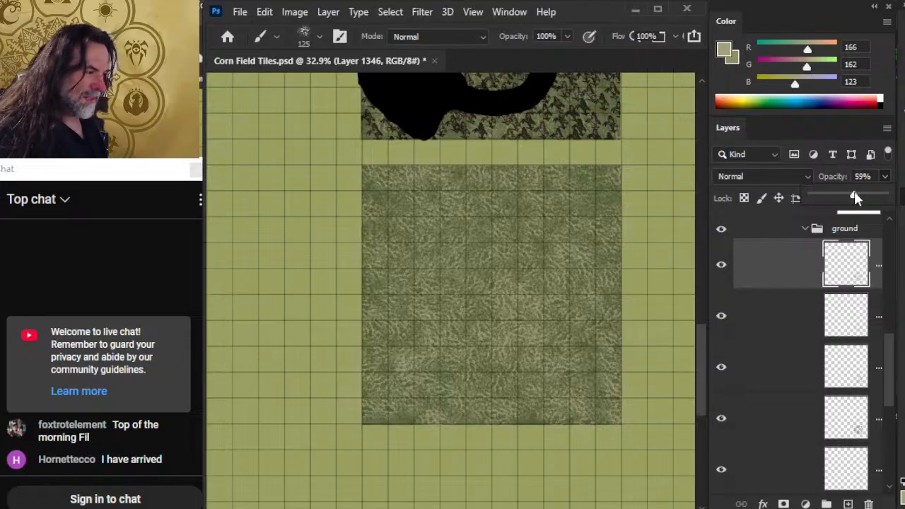
{"action": "left_click_drag", "start_coordinate": [855, 196], "coordinate": [852, 196]}
Step: Thin out the new texture coat with the eraser at 34% opacity, using sizes 175 and 125
{"action": "mouse_move", "coordinate": [568, 325]}
{"action": "left_mouse_down"}
{"action": "mouse_move", "coordinate": [597, 320]}
{"action": "mouse_move", "coordinate": [607, 392]}
{"action": "mouse_move", "coordinate": [538, 386]}
{"action": "left_mouse_up"}
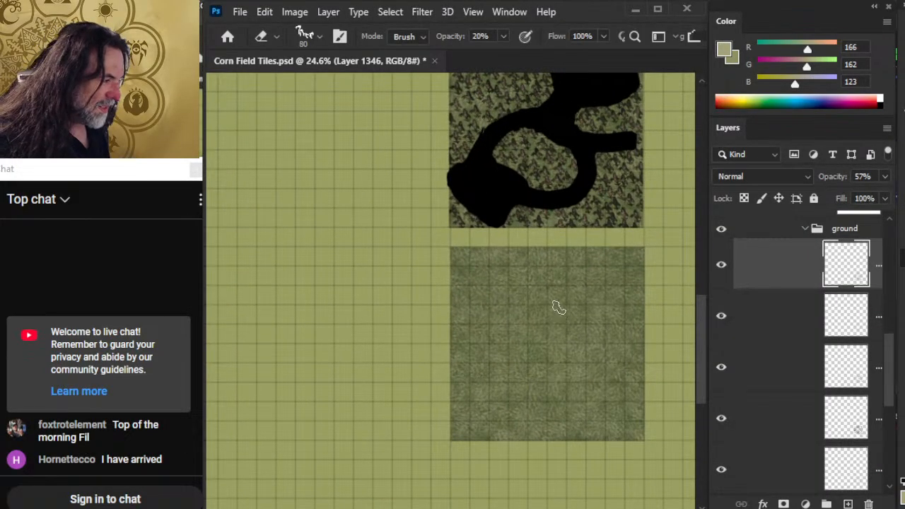
{"action": "key", "text": "bracketright"}
{"action": "key", "text": "bracketright"}
{"action": "key", "text": "3"}
{"action": "key", "text": "4"}
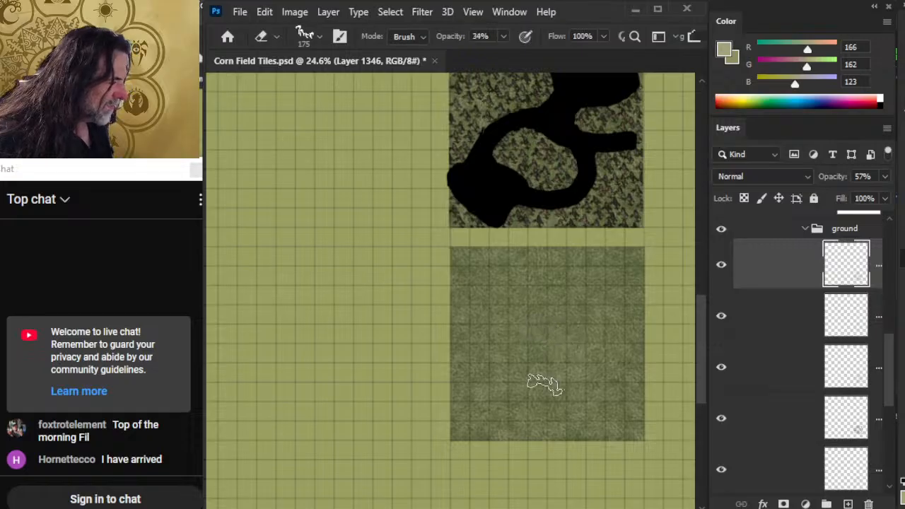
{"action": "key", "text": "bracketleft"}
{"action": "key", "text": "bracketleft"}
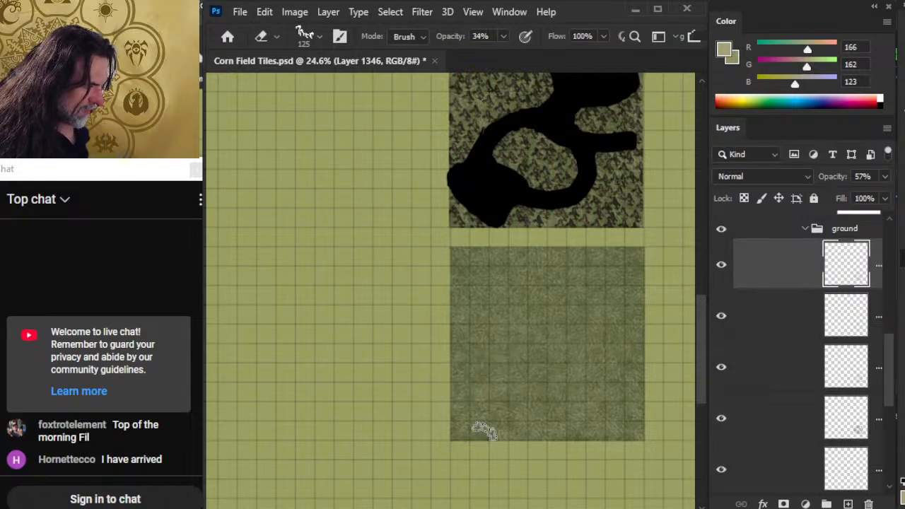
Step: Break up the remaining heavy patches of Layer 1346 across the tile up close with the size 125 eraser
{"action": "left_click_drag", "start_coordinate": [481, 409], "coordinate": [514, 405]}
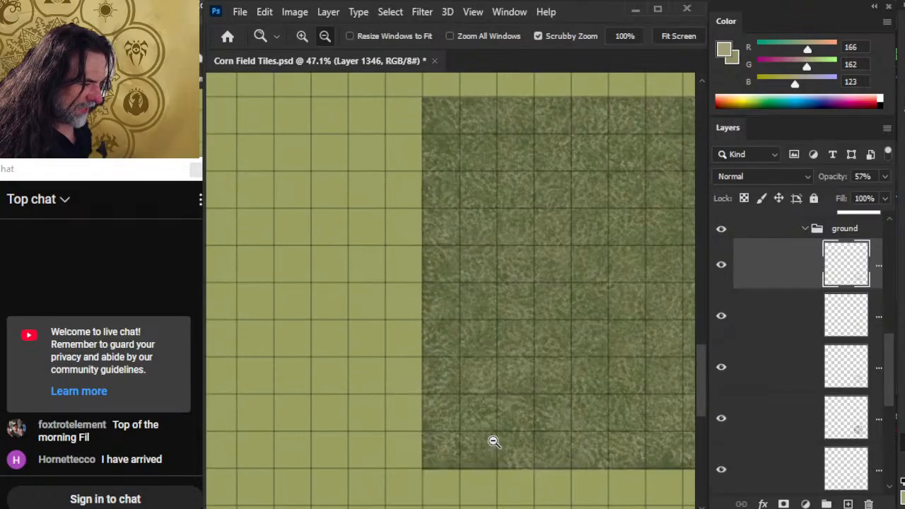
{"action": "mouse_move", "coordinate": [571, 426]}
{"action": "left_mouse_down"}
{"action": "mouse_move", "coordinate": [481, 358]}
{"action": "mouse_move", "coordinate": [475, 363]}
{"action": "left_mouse_up"}
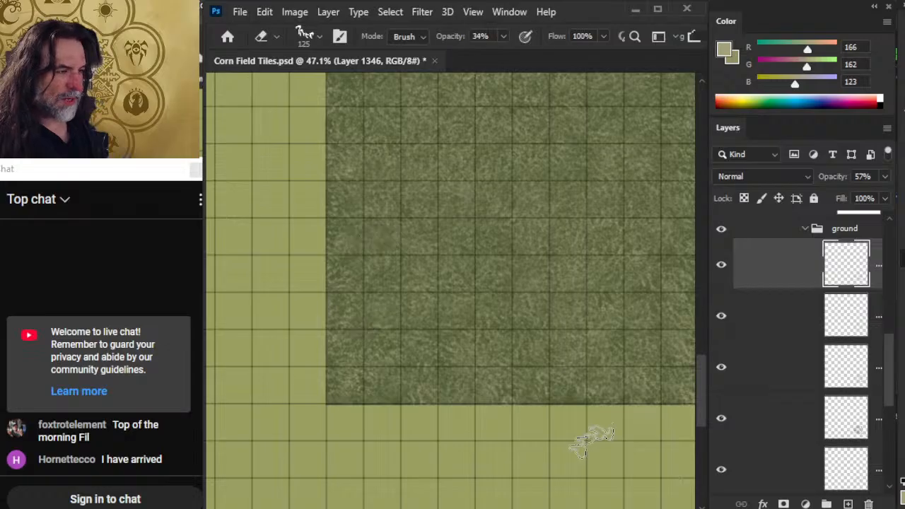
{"action": "mouse_move", "coordinate": [518, 312]}
{"action": "left_mouse_down"}
{"action": "mouse_move", "coordinate": [402, 376]}
{"action": "mouse_move", "coordinate": [403, 365]}
{"action": "left_mouse_up"}
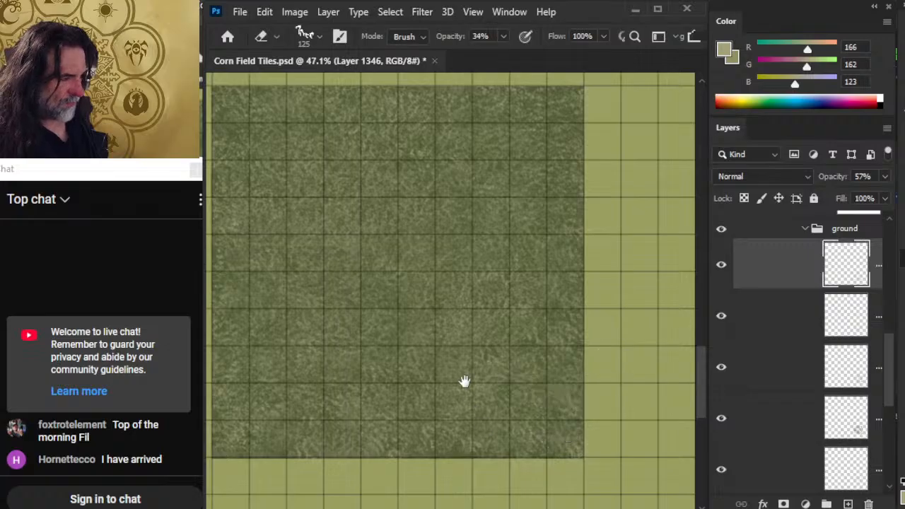
{"action": "scroll", "coordinate": [465, 380], "scroll_direction": "left", "scroll_amount": 4}
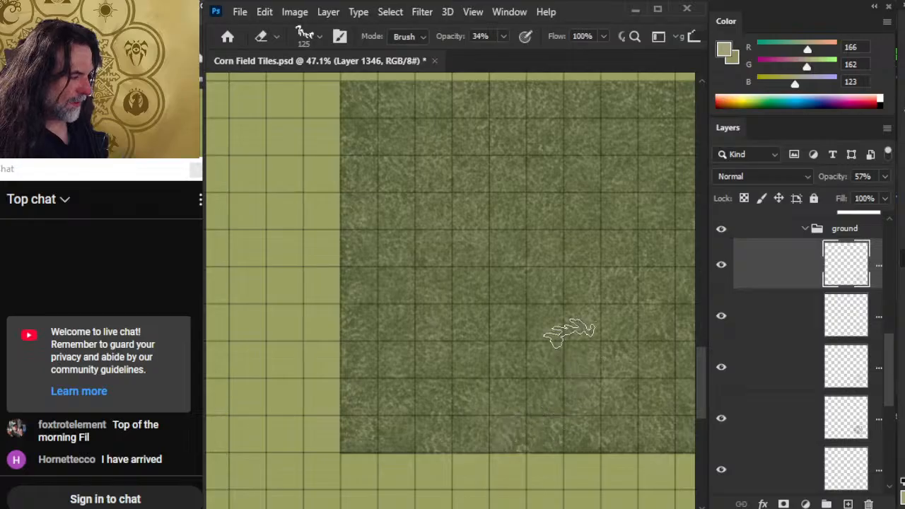
{"action": "scroll", "coordinate": [477, 332], "scroll_direction": "up", "scroll_amount": 3}
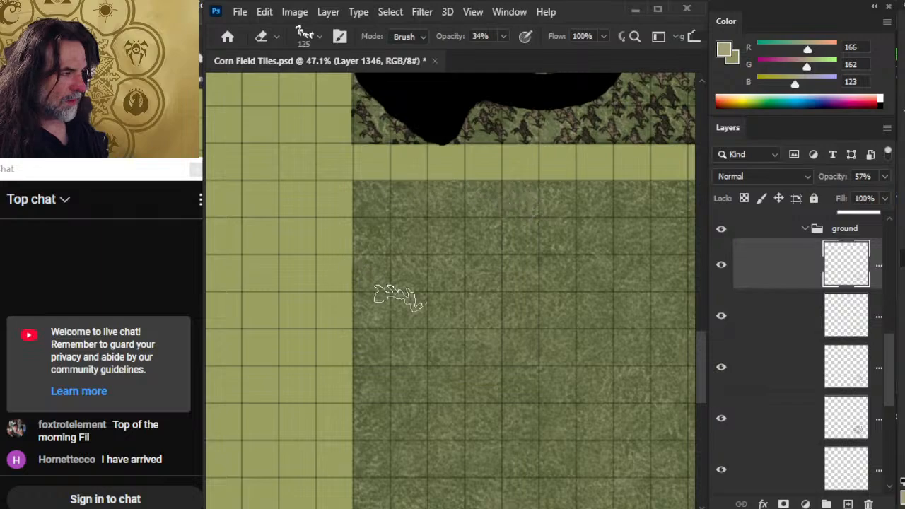
{"action": "key", "text": "alt+space"}
{"action": "left_click_drag", "start_coordinate": [613, 421], "coordinate": [463, 400]}
{"action": "left_click_drag", "start_coordinate": [576, 420], "coordinate": [410, 365]}
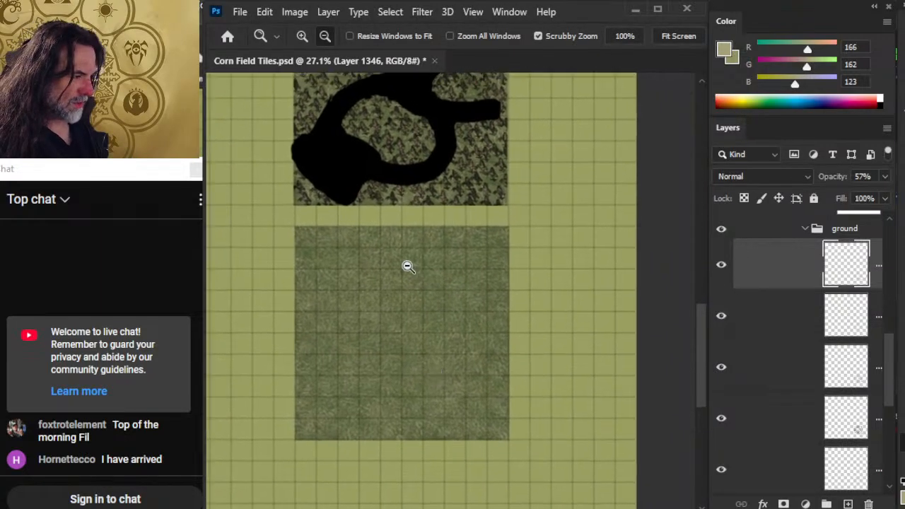
{"action": "left_click_drag", "start_coordinate": [409, 265], "coordinate": [472, 289]}
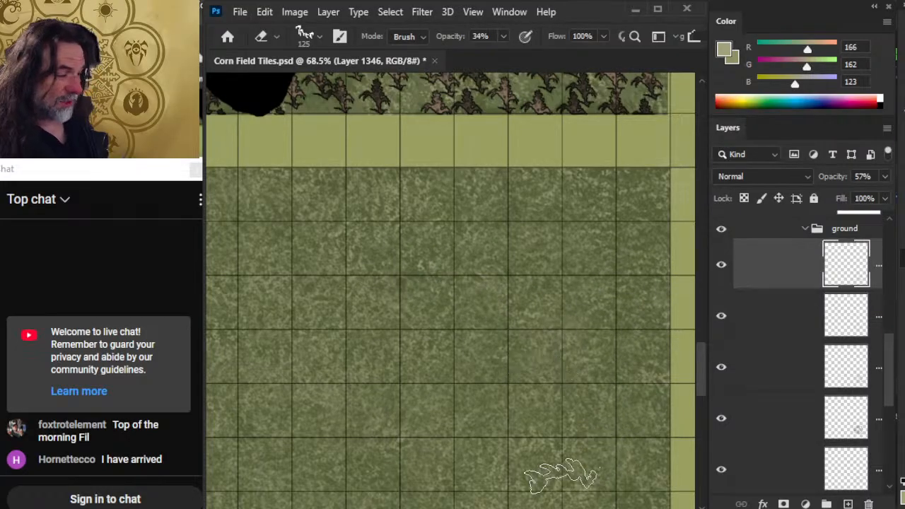
Step: Compare the ground with Layer 1333 hidden and shown, and set that layer's opacity to 67%
{"action": "left_click_drag", "start_coordinate": [541, 444], "coordinate": [550, 283]}
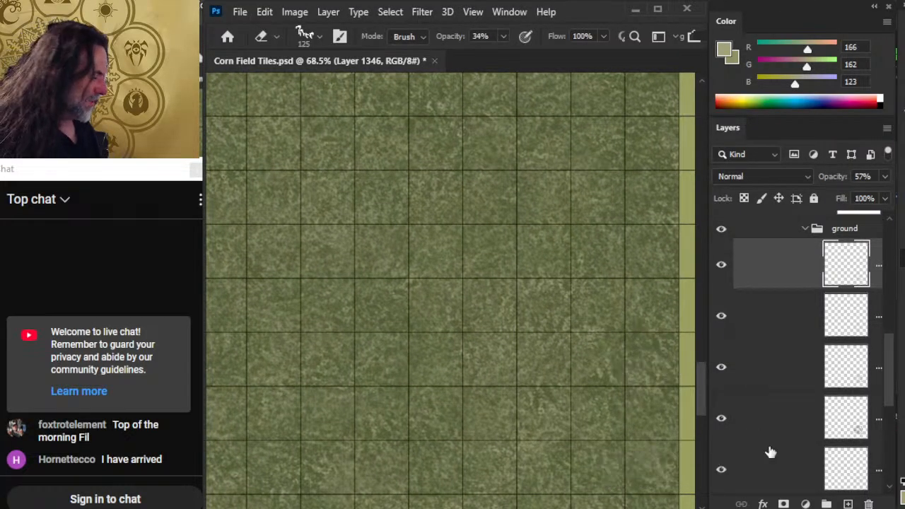
{"action": "left_click", "coordinate": [722, 318]}
{"action": "left_click", "coordinate": [722, 317]}
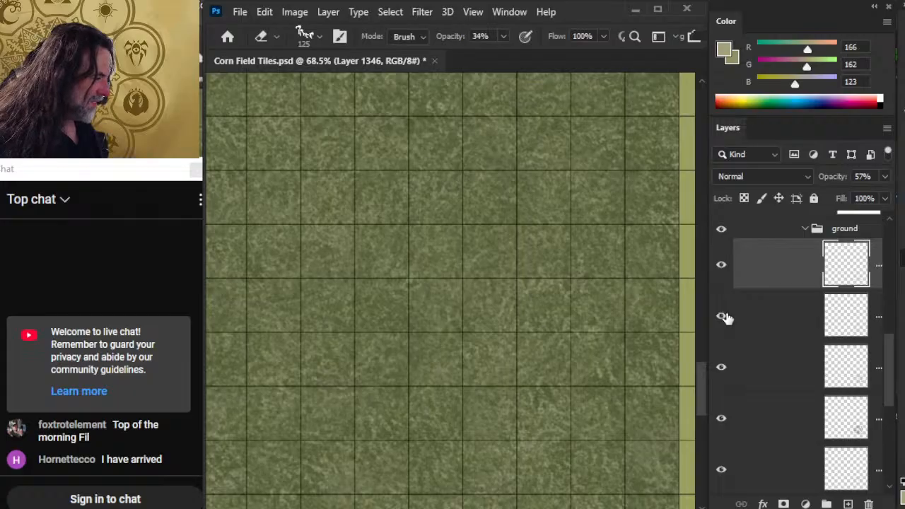
{"action": "left_click", "coordinate": [751, 325]}
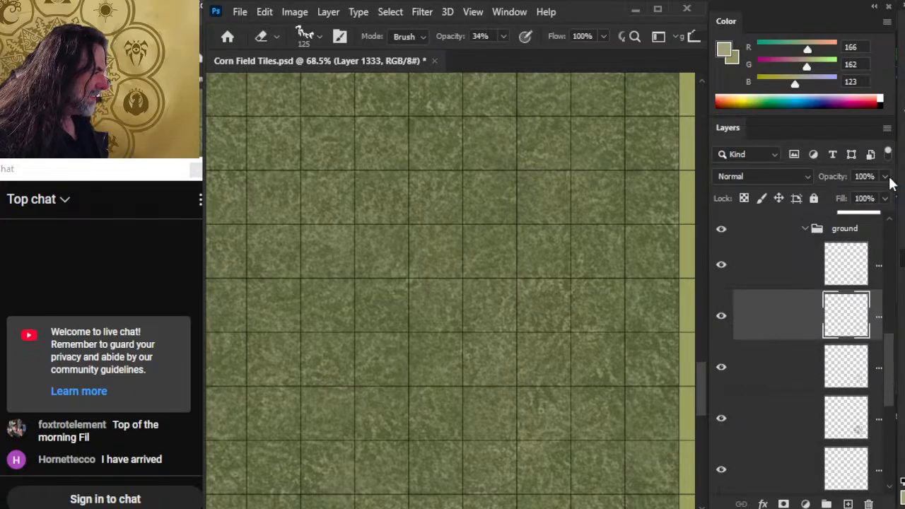
{"action": "left_click", "coordinate": [885, 177]}
{"action": "left_click_drag", "start_coordinate": [863, 203], "coordinate": [861, 202]}
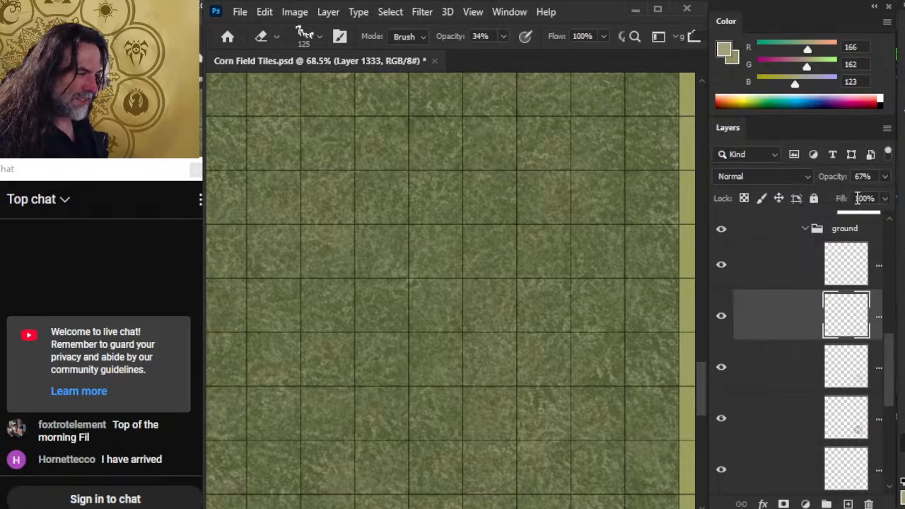
{"action": "left_click_drag", "start_coordinate": [535, 370], "coordinate": [449, 345]}
{"action": "left_click_drag", "start_coordinate": [504, 355], "coordinate": [452, 345]}
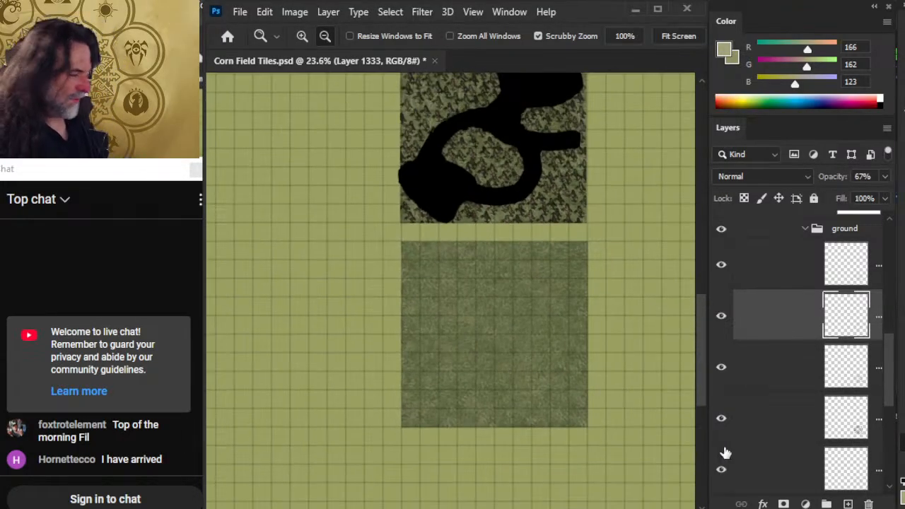
Step: Collapse the ground group, show the corn again, and compare its paths with the Layer 1335 guide shown and hidden
{"action": "left_click", "coordinate": [809, 230]}
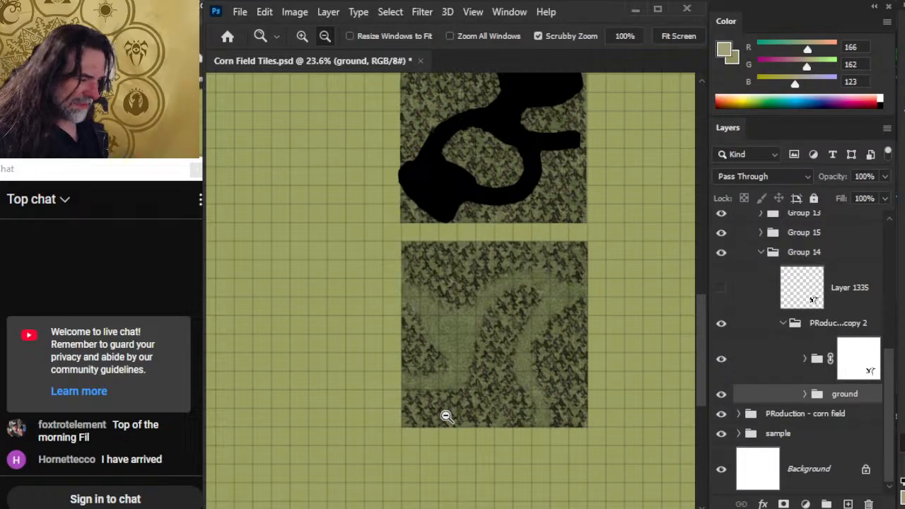
{"action": "left_click_drag", "start_coordinate": [447, 218], "coordinate": [462, 254]}
{"action": "left_click_drag", "start_coordinate": [418, 347], "coordinate": [481, 347]}
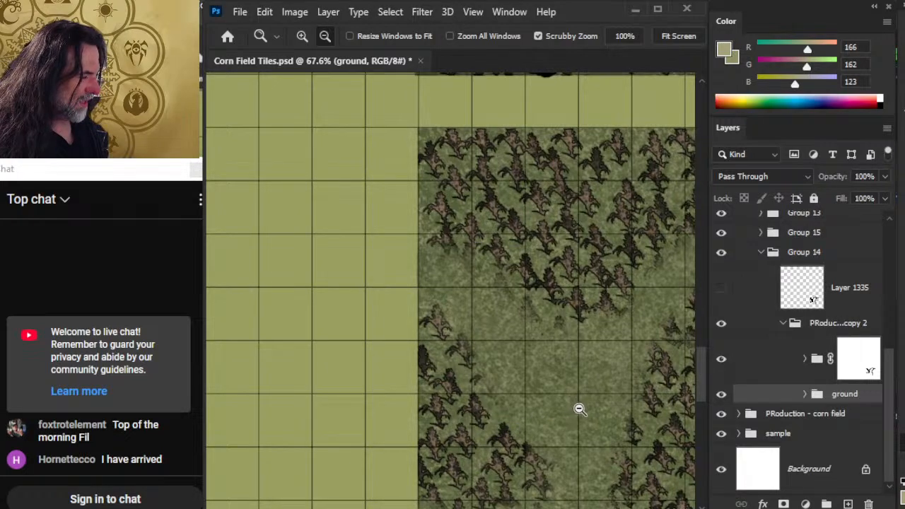
{"action": "left_click_drag", "start_coordinate": [580, 408], "coordinate": [486, 418]}
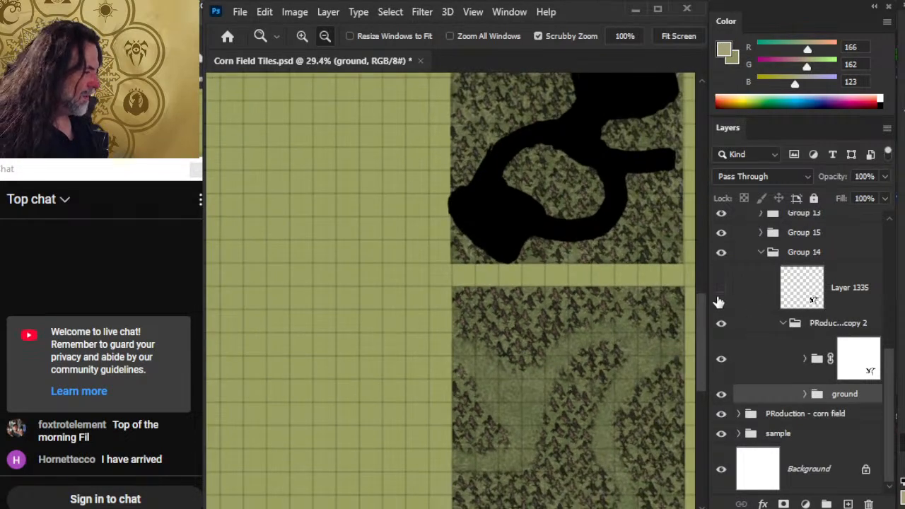
{"action": "left_click", "coordinate": [729, 295]}
{"action": "left_click", "coordinate": [729, 294]}
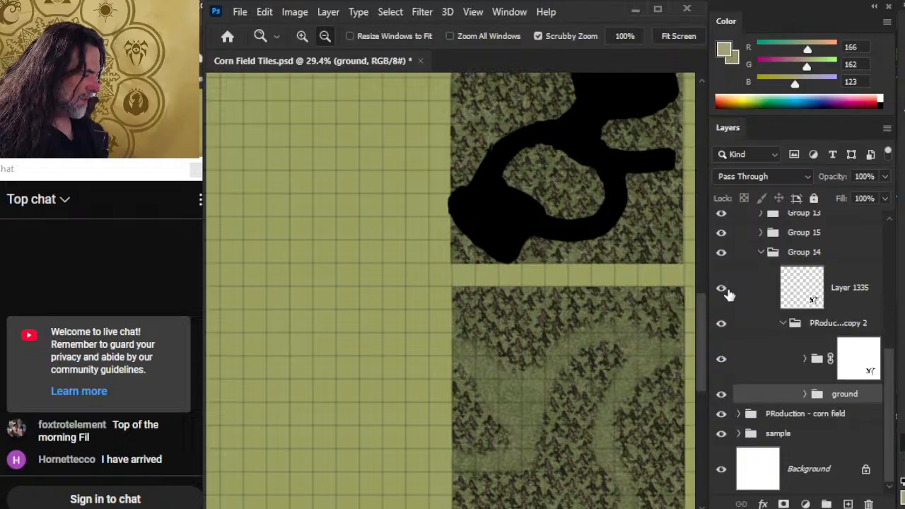
{"action": "left_click", "coordinate": [728, 294]}
{"action": "left_click", "coordinate": [729, 294]}
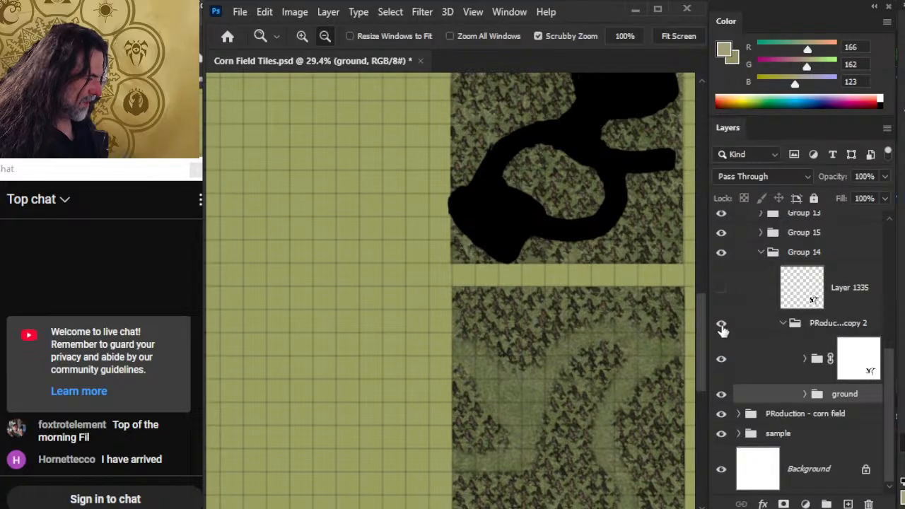
Step: Target the corn group's layer mask and ready the brush at size 80 with black as the painting colour
{"action": "left_click", "coordinate": [842, 359]}
{"action": "key", "text": "b"}
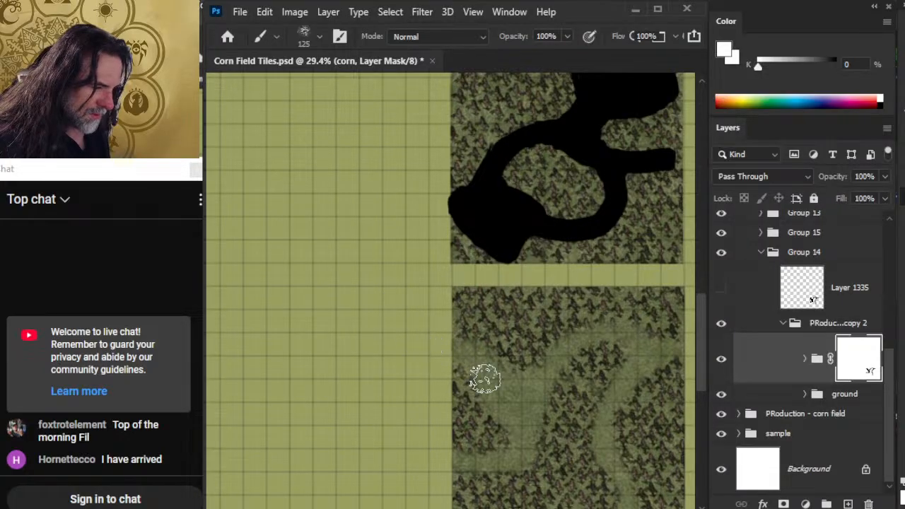
{"action": "key", "text": "bracketleft"}
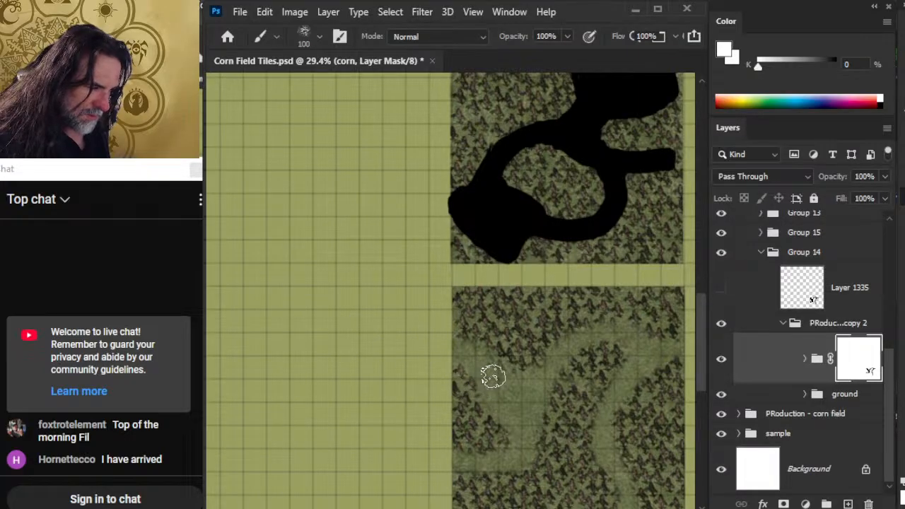
{"action": "key", "text": "ctrl+2"}
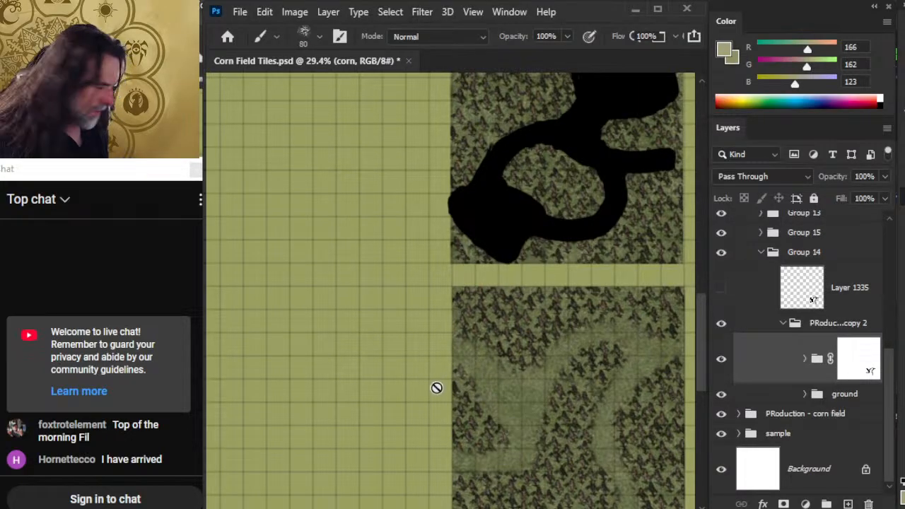
{"action": "key", "text": "d"}
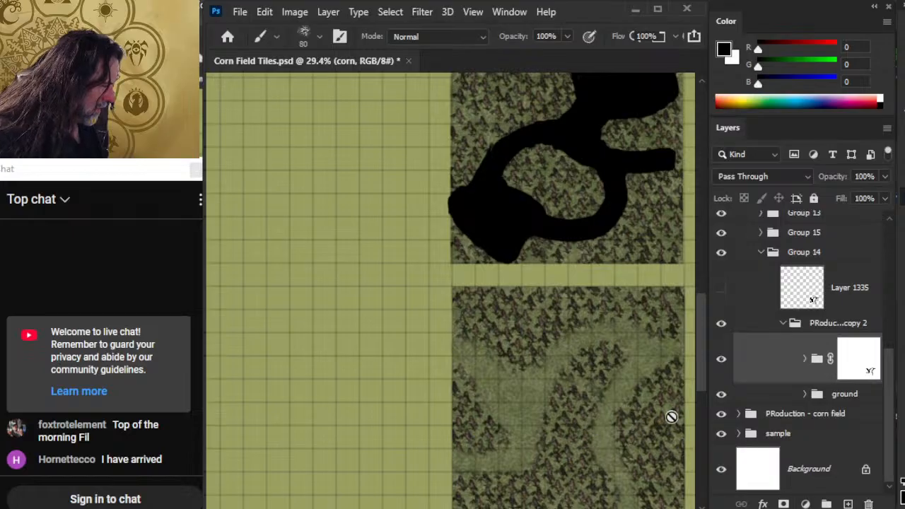
{"action": "left_click", "coordinate": [867, 361]}
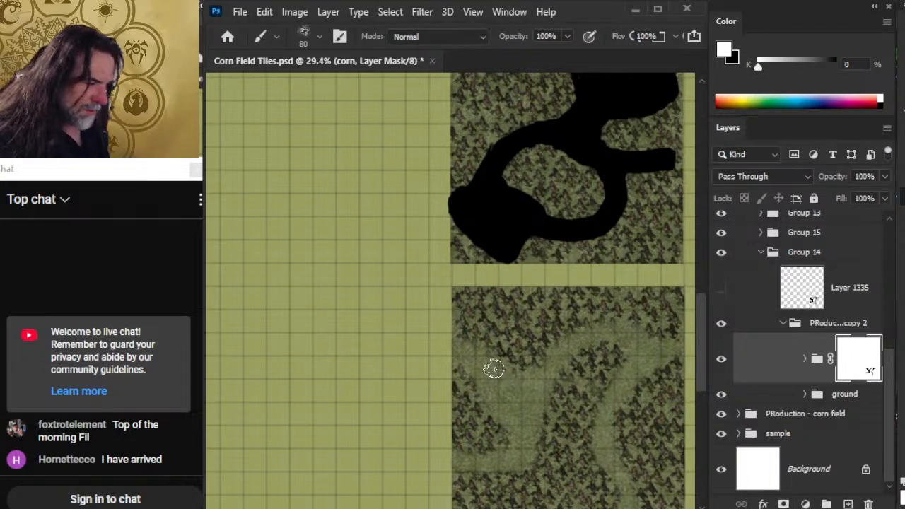
{"action": "key", "text": "x"}
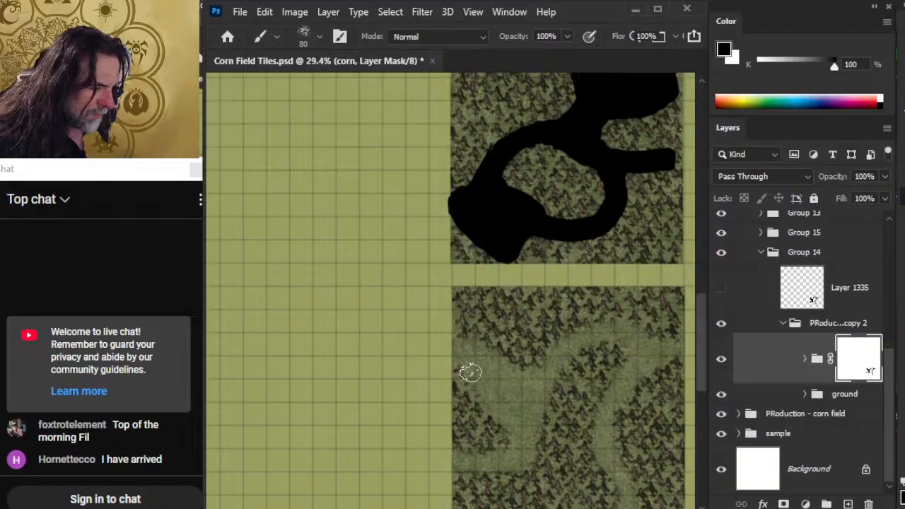
Step: Examine the corn path edges against the Layer 1335 guide, both up close and across the whole tile
{"action": "left_click", "coordinate": [722, 288]}
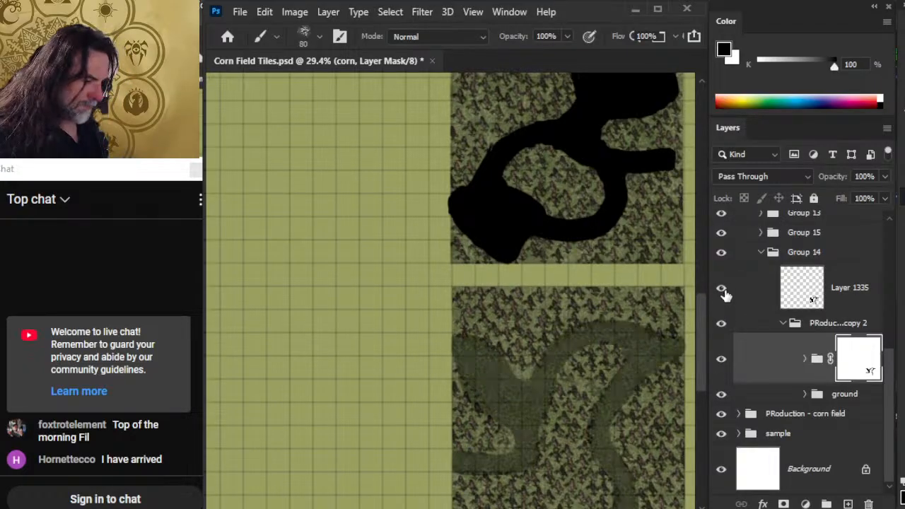
{"action": "left_click", "coordinate": [723, 290]}
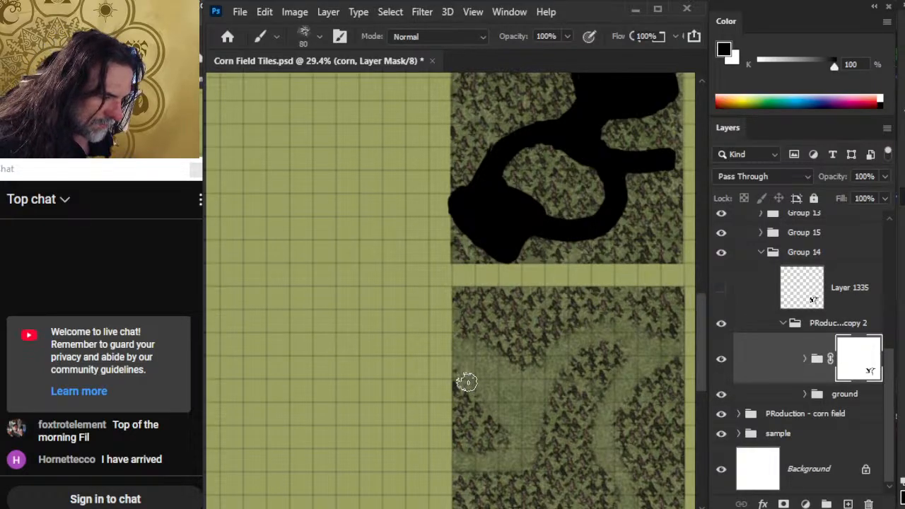
{"action": "key", "text": "e"}
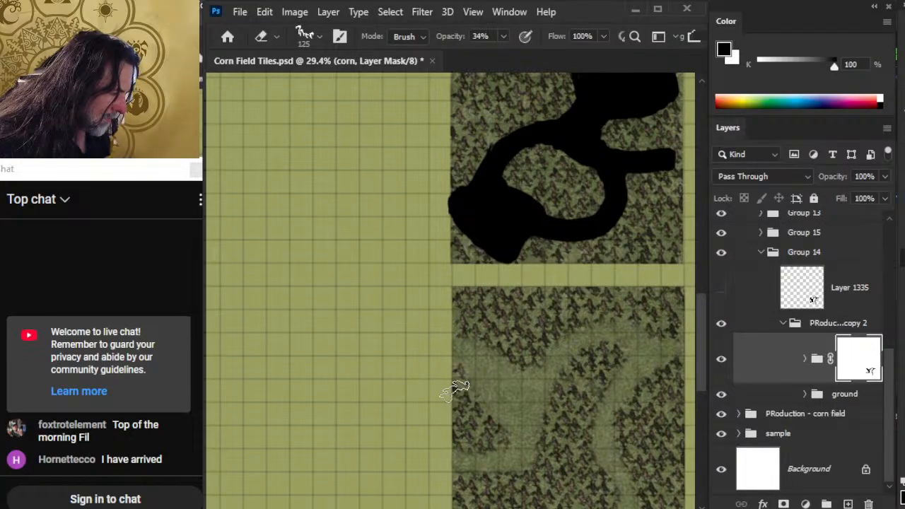
{"action": "key", "text": "z"}
{"action": "mouse_move", "coordinate": [460, 414]}
{"action": "left_mouse_down"}
{"action": "mouse_move", "coordinate": [522, 424]}
{"action": "mouse_move", "coordinate": [465, 441]}
{"action": "left_mouse_up"}
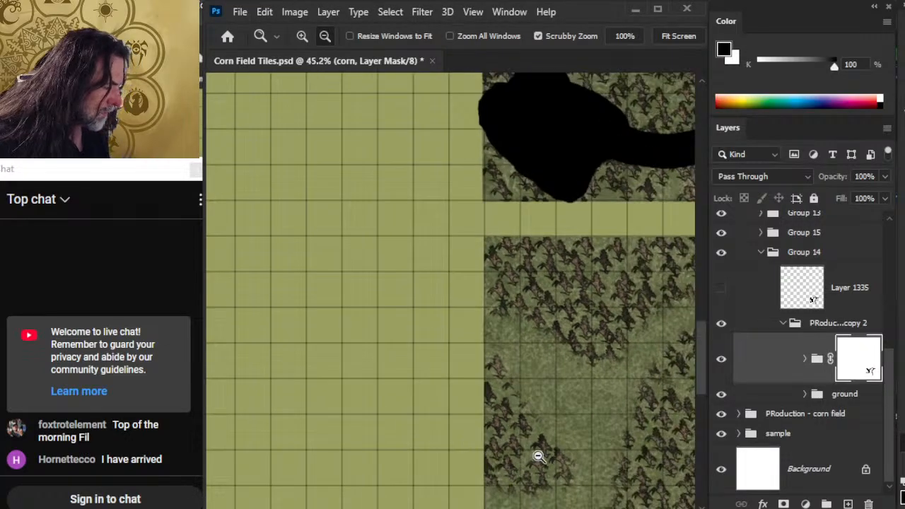
{"action": "left_click_drag", "start_coordinate": [557, 467], "coordinate": [526, 431]}
{"action": "key", "text": "b"}
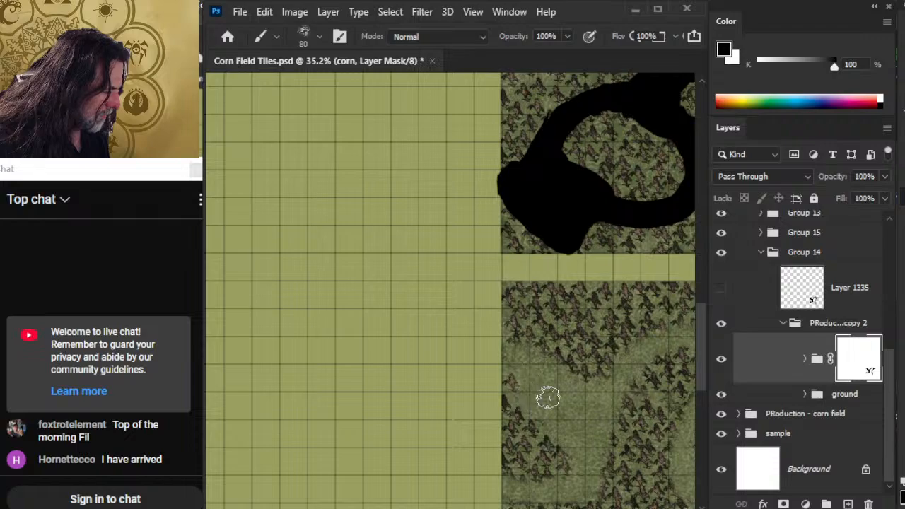
{"action": "left_click_drag", "start_coordinate": [572, 446], "coordinate": [481, 400]}
{"action": "key", "text": "z"}
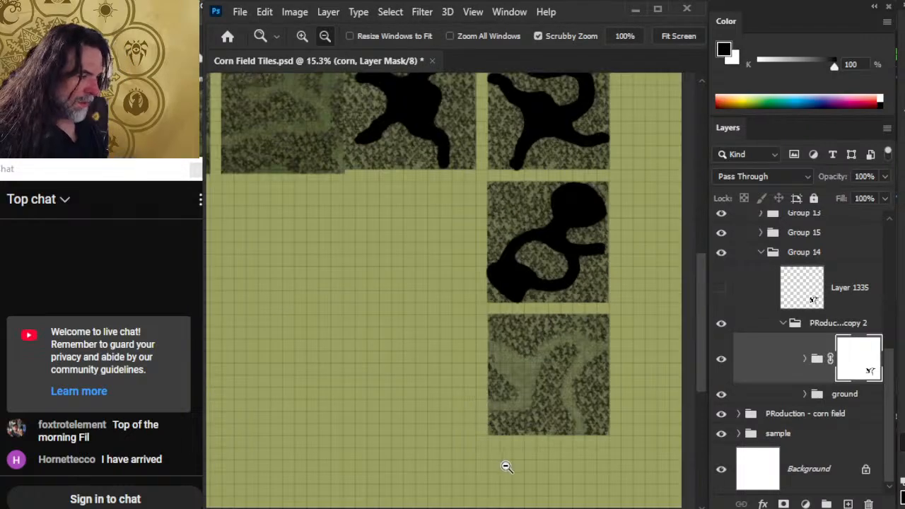
{"action": "left_click_drag", "start_coordinate": [578, 375], "coordinate": [575, 406]}
{"action": "left_click_drag", "start_coordinate": [503, 368], "coordinate": [521, 387]}
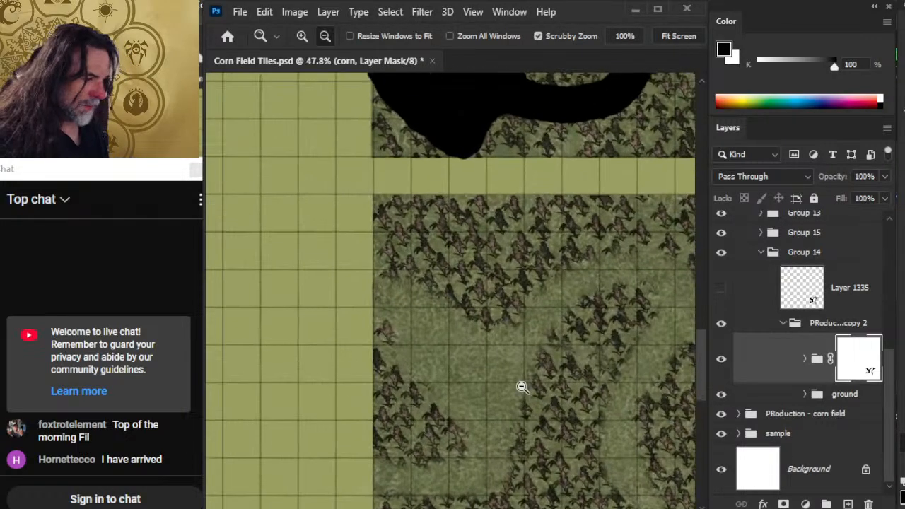
{"action": "key", "text": "e"}
{"action": "key", "text": "b"}
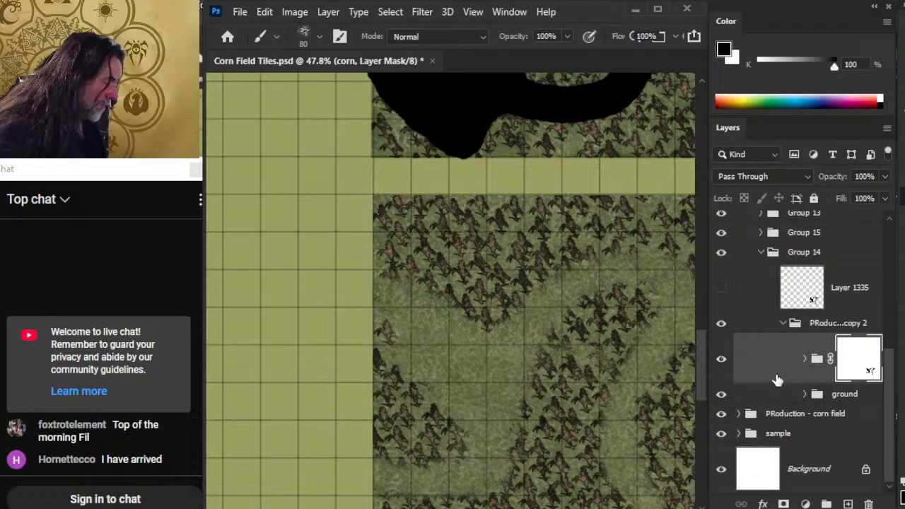
Step: Add a layer above the corn group and brush light tan texture sampled from the ground over the wide left clearing at size 80
{"action": "left_click", "coordinate": [846, 503]}
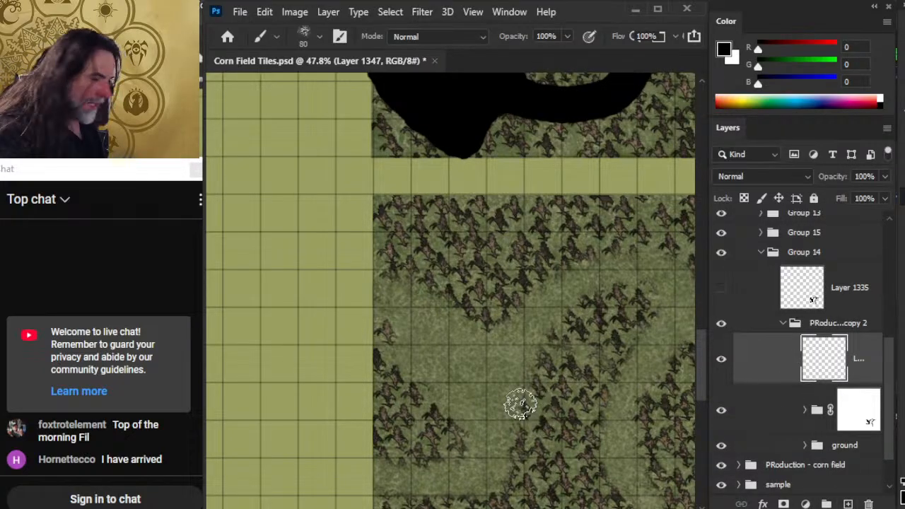
{"action": "left_click_drag", "start_coordinate": [566, 282], "coordinate": [634, 319]}
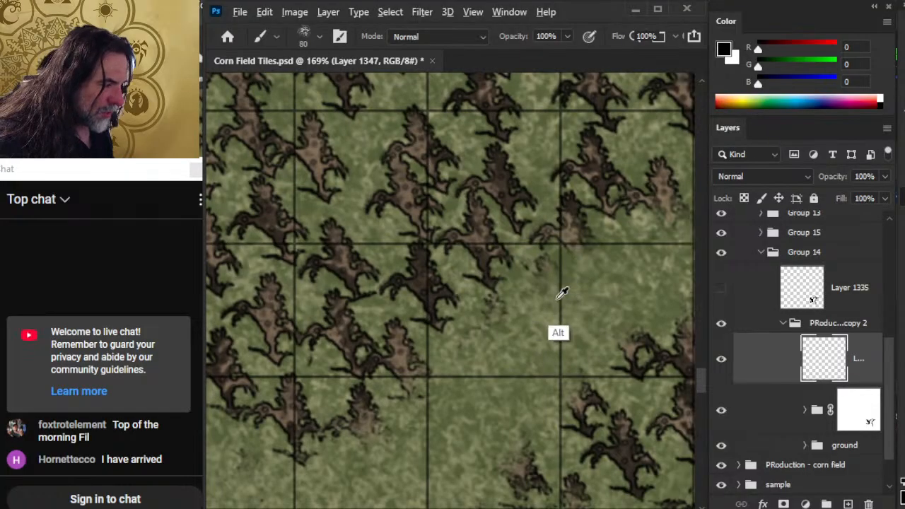
{"action": "left_click", "coordinate": [535, 294], "text": "alt"}
{"action": "mouse_move", "coordinate": [530, 298]}
{"action": "left_mouse_down"}
{"action": "mouse_move", "coordinate": [542, 340]}
{"action": "mouse_move", "coordinate": [510, 414]}
{"action": "left_mouse_up"}
{"action": "right_click", "coordinate": [508, 292]}
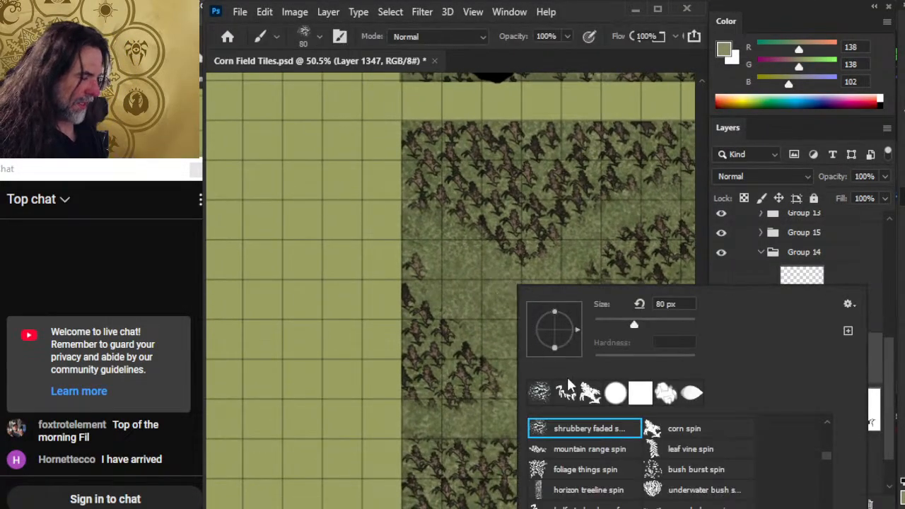
{"action": "left_click", "coordinate": [585, 506]}
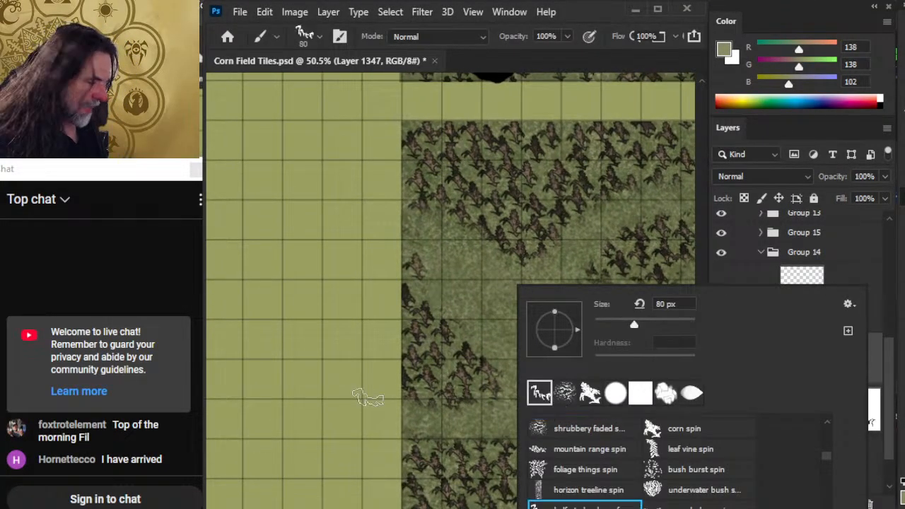
{"action": "left_click", "coordinate": [523, 62]}
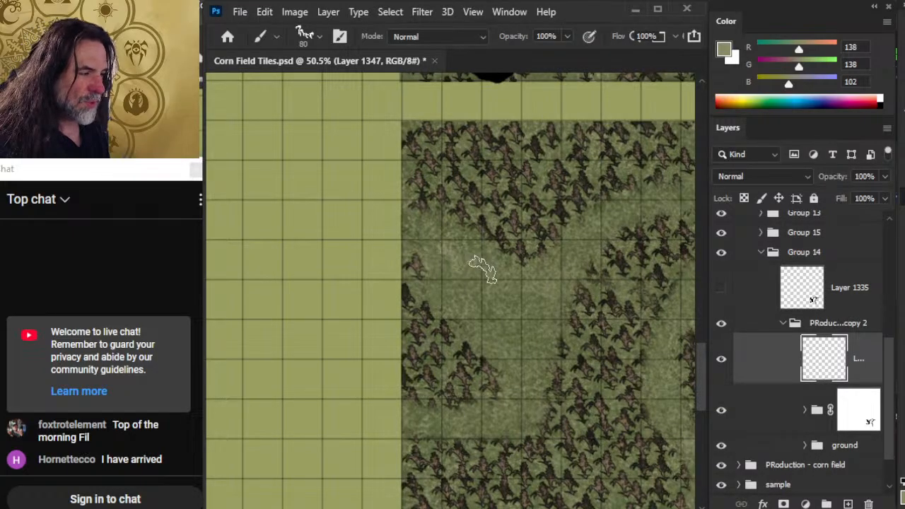
{"action": "mouse_move", "coordinate": [482, 270]}
{"action": "left_mouse_down"}
{"action": "mouse_move", "coordinate": [472, 294]}
{"action": "mouse_move", "coordinate": [460, 243]}
{"action": "mouse_move", "coordinate": [489, 282]}
{"action": "mouse_move", "coordinate": [509, 288]}
{"action": "mouse_move", "coordinate": [465, 289]}
{"action": "mouse_move", "coordinate": [507, 305]}
{"action": "mouse_move", "coordinate": [527, 299]}
{"action": "mouse_move", "coordinate": [510, 339]}
{"action": "left_mouse_up"}
{"action": "mouse_move", "coordinate": [526, 306]}
{"action": "left_mouse_down"}
{"action": "mouse_move", "coordinate": [495, 330]}
{"action": "mouse_move", "coordinate": [513, 353]}
{"action": "mouse_move", "coordinate": [536, 327]}
{"action": "left_mouse_up"}
{"action": "left_click_drag", "start_coordinate": [534, 360], "coordinate": [520, 398]}
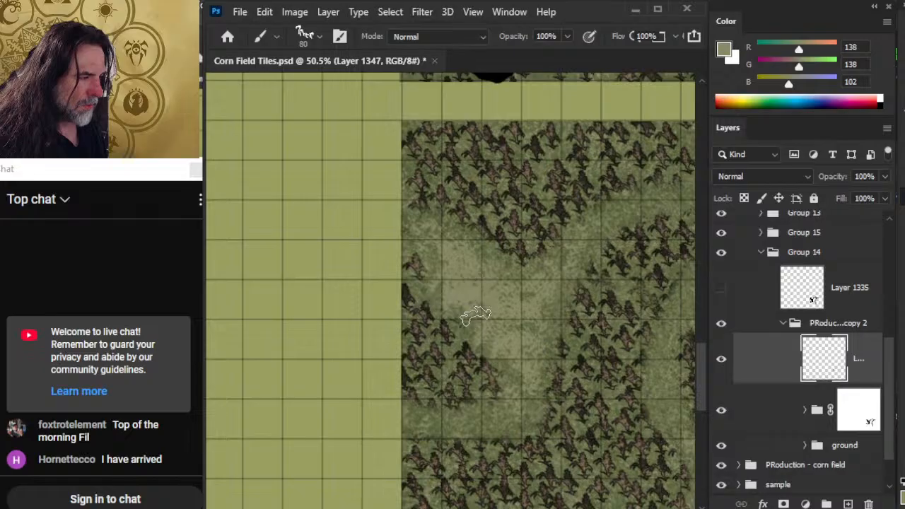
Step: Soften the tan patch in the left clearing using the eraser with the shrubbery faded brush at 34% opacity
{"action": "key", "text": "e"}
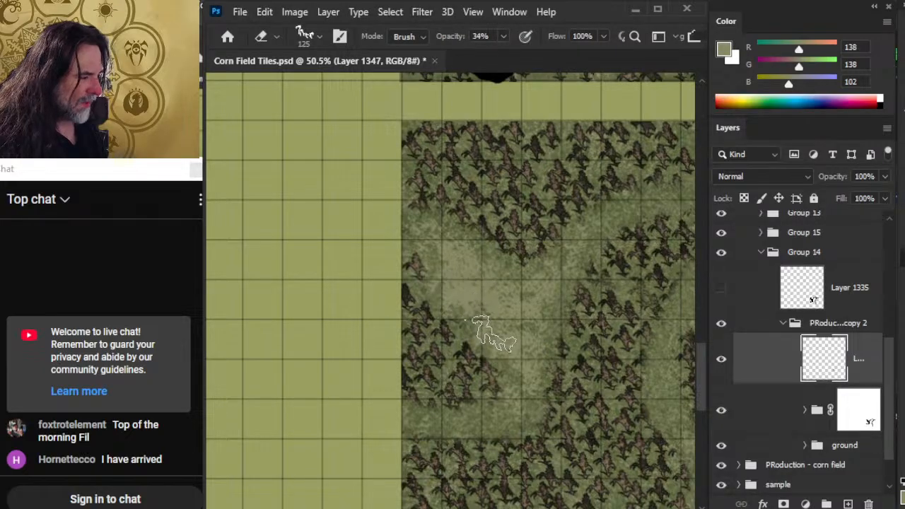
{"action": "right_click", "coordinate": [516, 334]}
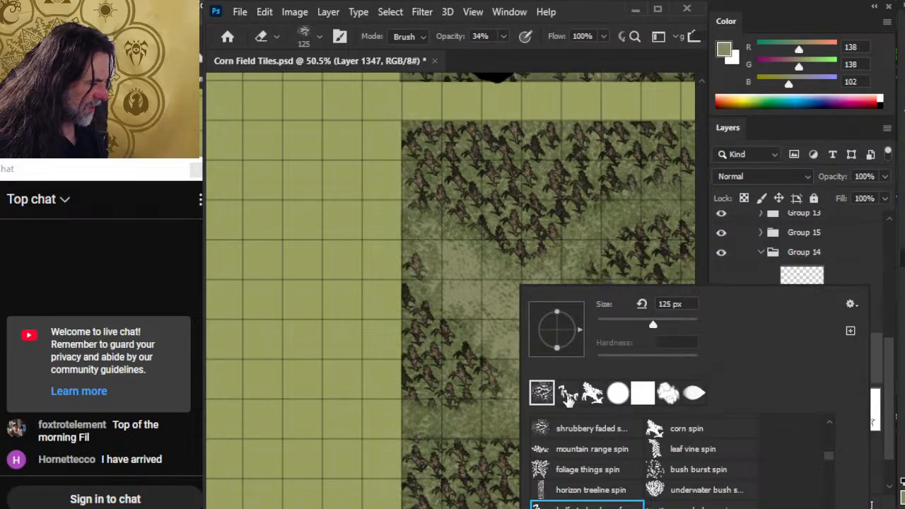
{"action": "left_click", "coordinate": [591, 429]}
{"action": "left_click", "coordinate": [553, 53]}
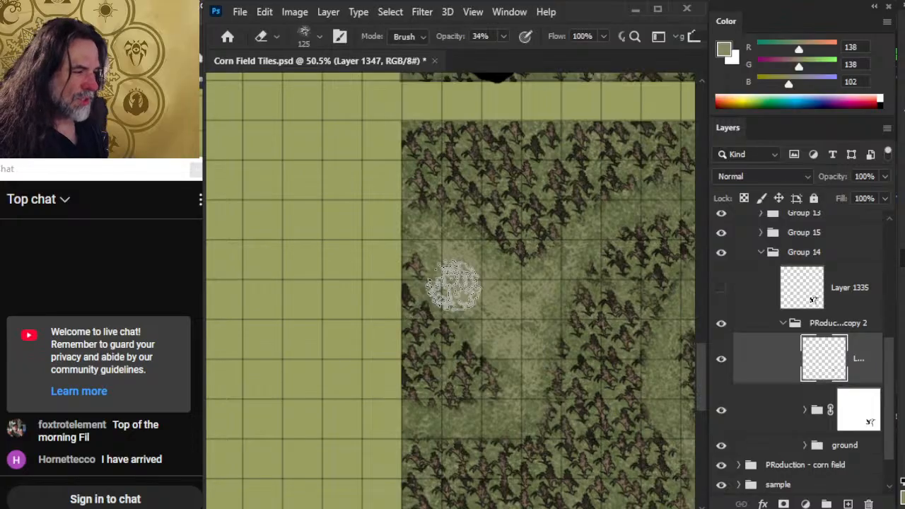
{"action": "key", "text": "bracketleft"}
{"action": "mouse_move", "coordinate": [453, 273]}
{"action": "left_mouse_down"}
{"action": "mouse_move", "coordinate": [470, 306]}
{"action": "mouse_move", "coordinate": [457, 266]}
{"action": "mouse_move", "coordinate": [496, 289]}
{"action": "mouse_move", "coordinate": [499, 317]}
{"action": "mouse_move", "coordinate": [477, 293]}
{"action": "mouse_move", "coordinate": [471, 341]}
{"action": "mouse_move", "coordinate": [456, 326]}
{"action": "mouse_move", "coordinate": [453, 295]}
{"action": "mouse_move", "coordinate": [476, 303]}
{"action": "mouse_move", "coordinate": [478, 336]}
{"action": "mouse_move", "coordinate": [450, 265]}
{"action": "mouse_move", "coordinate": [476, 255]}
{"action": "mouse_move", "coordinate": [509, 320]}
{"action": "mouse_move", "coordinate": [454, 289]}
{"action": "mouse_move", "coordinate": [470, 350]}
{"action": "mouse_move", "coordinate": [445, 264]}
{"action": "mouse_move", "coordinate": [509, 296]}
{"action": "mouse_move", "coordinate": [546, 351]}
{"action": "mouse_move", "coordinate": [468, 257]}
{"action": "mouse_move", "coordinate": [531, 299]}
{"action": "mouse_move", "coordinate": [523, 373]}
{"action": "mouse_move", "coordinate": [561, 260]}
{"action": "mouse_move", "coordinate": [566, 281]}
{"action": "mouse_move", "coordinate": [522, 281]}
{"action": "mouse_move", "coordinate": [472, 301]}
{"action": "mouse_move", "coordinate": [522, 334]}
{"action": "mouse_move", "coordinate": [555, 284]}
{"action": "mouse_move", "coordinate": [541, 338]}
{"action": "mouse_move", "coordinate": [494, 332]}
{"action": "mouse_move", "coordinate": [498, 384]}
{"action": "mouse_move", "coordinate": [532, 290]}
{"action": "mouse_move", "coordinate": [549, 316]}
{"action": "mouse_move", "coordinate": [497, 364]}
{"action": "mouse_move", "coordinate": [531, 386]}
{"action": "mouse_move", "coordinate": [520, 398]}
{"action": "mouse_move", "coordinate": [559, 441]}
{"action": "left_mouse_up"}
{"action": "key", "text": "bracketright"}
{"action": "left_click_drag", "start_coordinate": [567, 396], "coordinate": [529, 423]}
{"action": "mouse_move", "coordinate": [557, 375]}
{"action": "left_mouse_down"}
{"action": "mouse_move", "coordinate": [486, 348]}
{"action": "mouse_move", "coordinate": [440, 345]}
{"action": "left_mouse_up"}
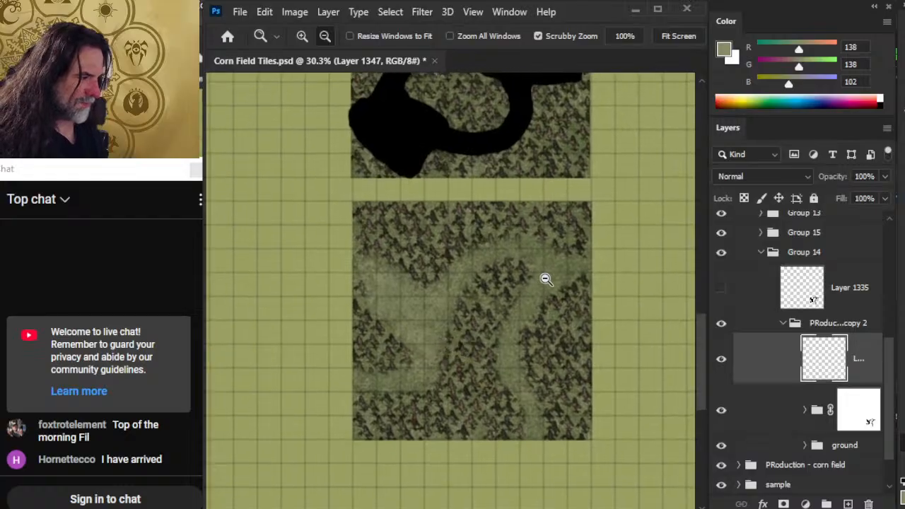
Step: Brush tan ground texture at size 80 over the tile's upper-right path fork and soften it with the size 125 eraser at 34% opacity
{"action": "left_click_drag", "start_coordinate": [546, 279], "coordinate": [578, 285]}
{"action": "mouse_move", "coordinate": [570, 275]}
{"action": "left_mouse_down"}
{"action": "mouse_move", "coordinate": [563, 241]}
{"action": "mouse_move", "coordinate": [564, 259]}
{"action": "mouse_move", "coordinate": [574, 248]}
{"action": "mouse_move", "coordinate": [617, 246]}
{"action": "mouse_move", "coordinate": [578, 285]}
{"action": "left_mouse_up"}
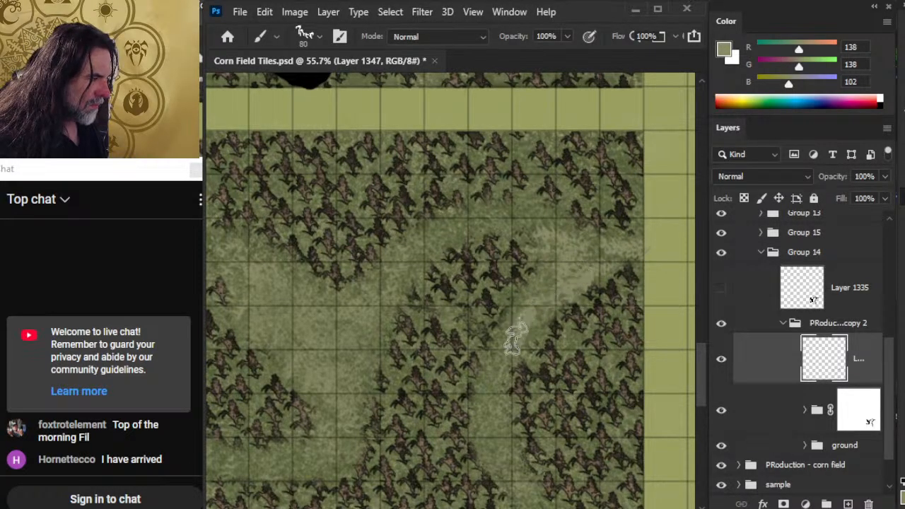
{"action": "key", "text": "e"}
{"action": "mouse_move", "coordinate": [568, 228]}
{"action": "left_mouse_down"}
{"action": "mouse_move", "coordinate": [603, 227]}
{"action": "mouse_move", "coordinate": [627, 260]}
{"action": "mouse_move", "coordinate": [551, 229]}
{"action": "mouse_move", "coordinate": [641, 247]}
{"action": "mouse_move", "coordinate": [631, 237]}
{"action": "mouse_move", "coordinate": [551, 269]}
{"action": "mouse_move", "coordinate": [546, 235]}
{"action": "mouse_move", "coordinate": [617, 251]}
{"action": "mouse_move", "coordinate": [571, 347]}
{"action": "mouse_move", "coordinate": [553, 339]}
{"action": "mouse_move", "coordinate": [544, 390]}
{"action": "left_mouse_up"}
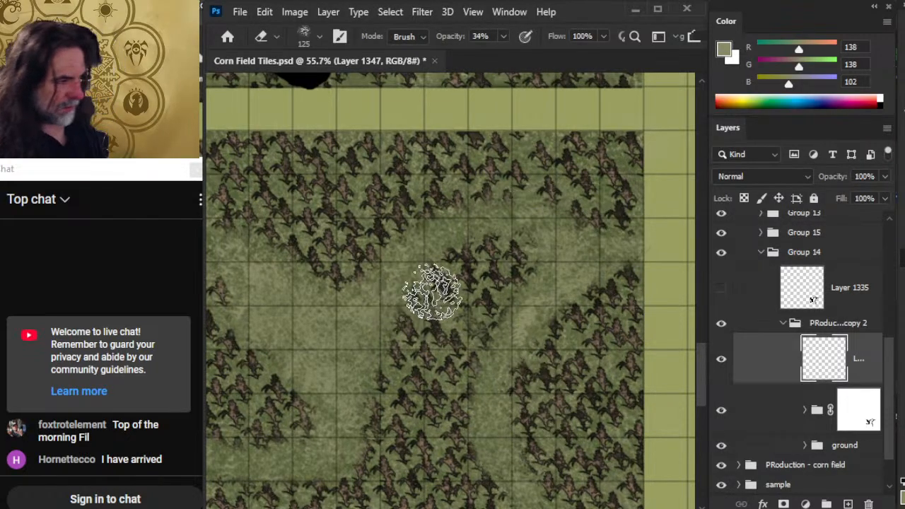
Step: Add tan texture along the middle and lower part of the left clearing, blending it with the 34% opacity eraser
{"action": "left_click_drag", "start_coordinate": [431, 445], "coordinate": [546, 317]}
{"action": "key", "text": "b"}
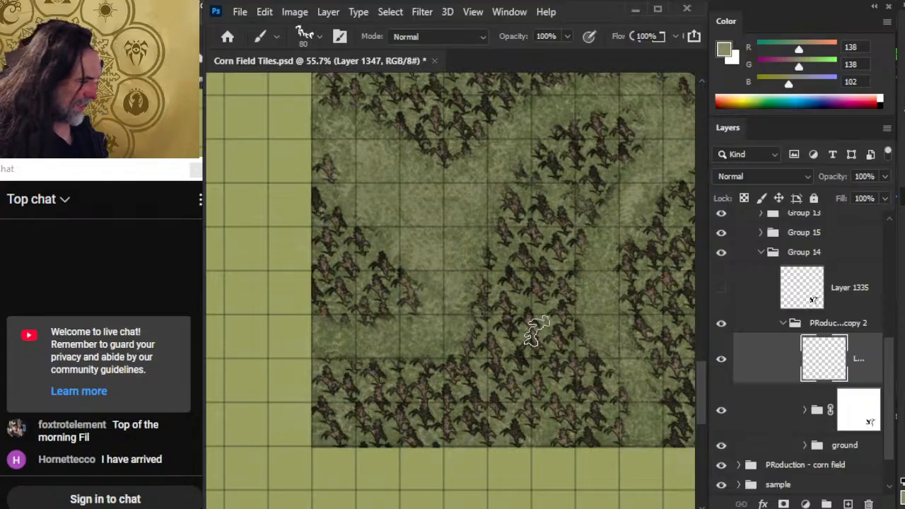
{"action": "key", "text": "e"}
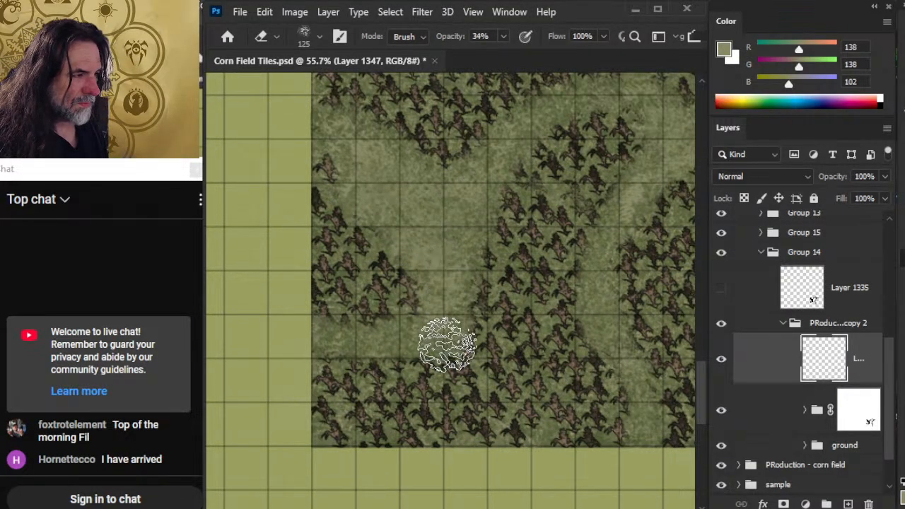
{"action": "key", "text": "b"}
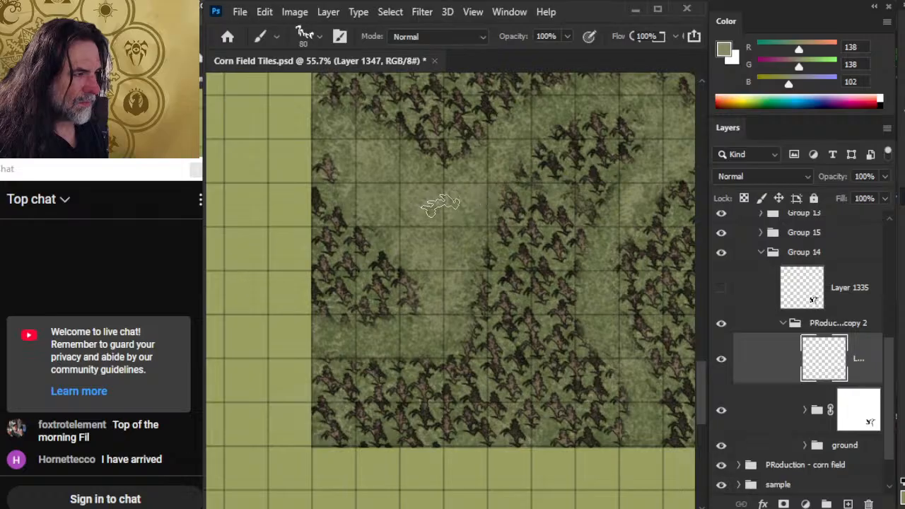
{"action": "key", "text": "e"}
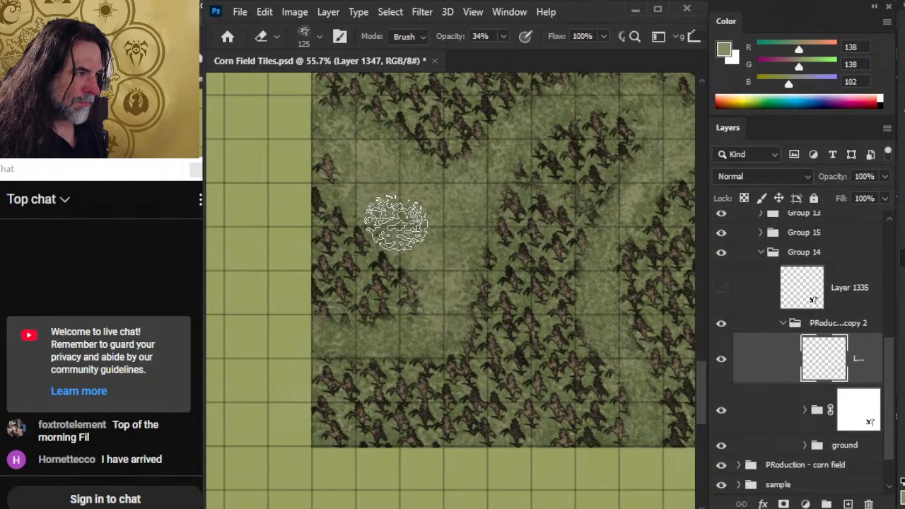
Step: Build up tan texture in the upper part of the left clearing, fading it toward the tile's left edge with the eraser
{"action": "key", "text": "alt+space"}
{"action": "mouse_move", "coordinate": [531, 356]}
{"action": "left_mouse_down"}
{"action": "mouse_move", "coordinate": [469, 346]}
{"action": "mouse_move", "coordinate": [469, 419]}
{"action": "left_mouse_up"}
{"action": "left_click_drag", "start_coordinate": [448, 245], "coordinate": [491, 288]}
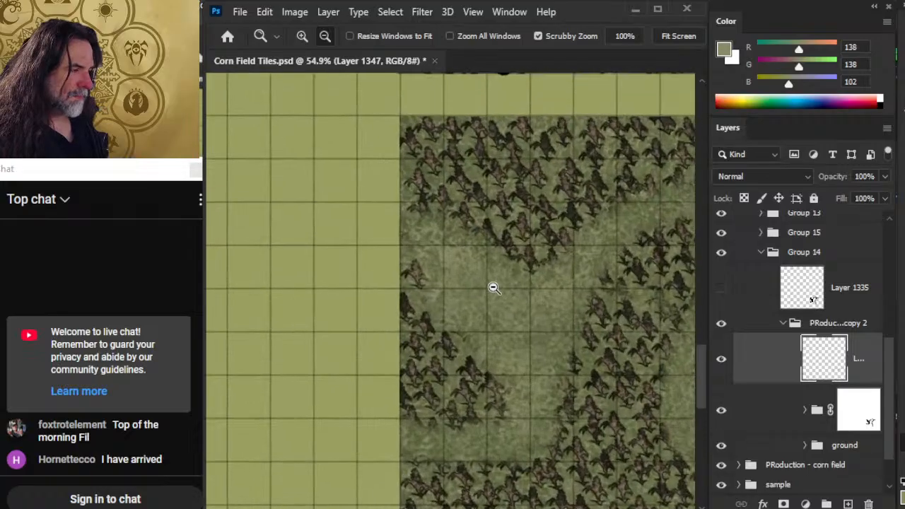
{"action": "key", "text": "b"}
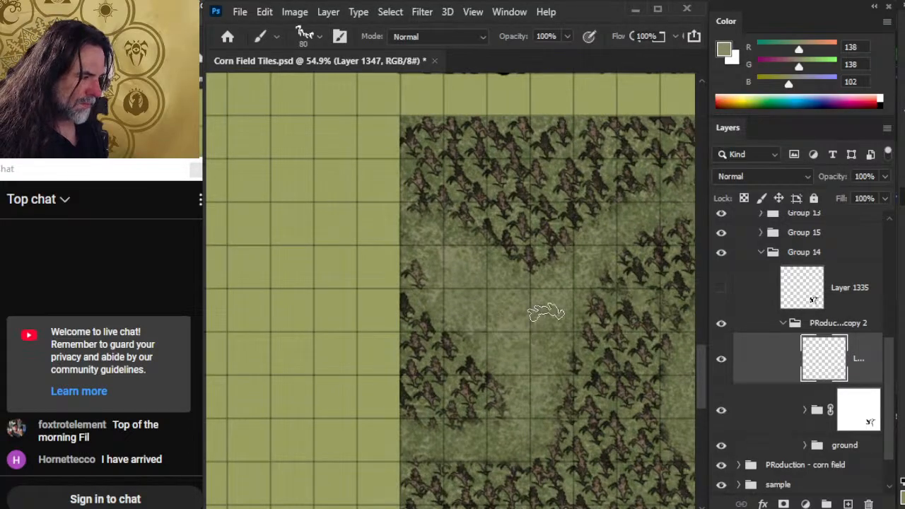
{"action": "key", "text": "e"}
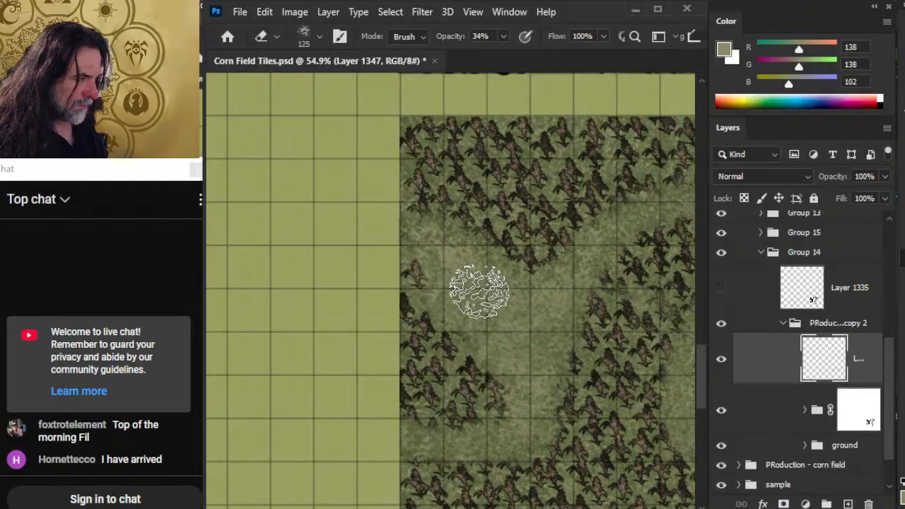
{"action": "key", "text": "b"}
{"action": "key", "text": "e"}
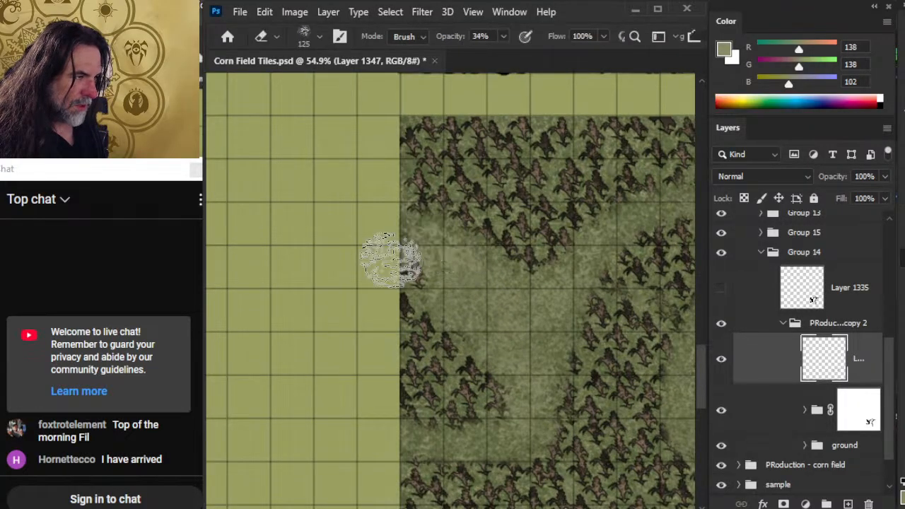
Step: Layer tan strokes from below the upper corn wedge to the clearing's narrow lower end, and soften them at 34% opacity
{"action": "key", "text": "b"}
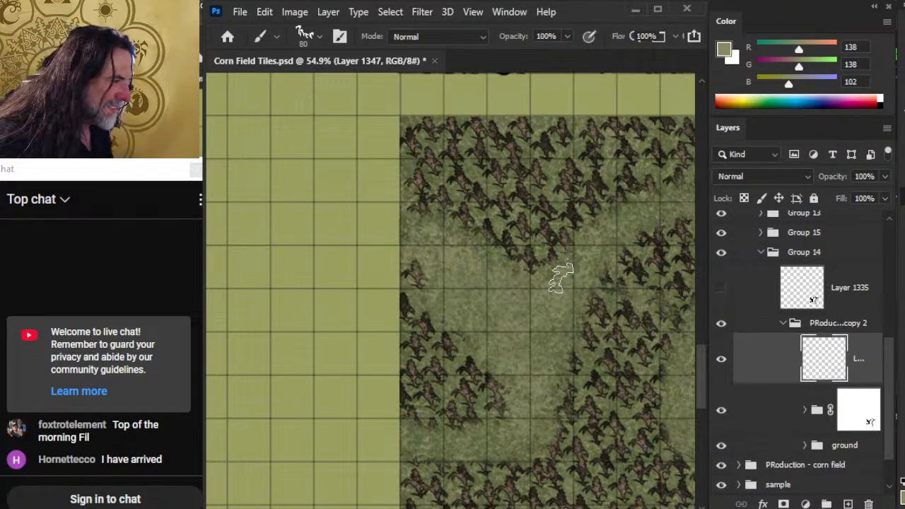
{"action": "key", "text": "e"}
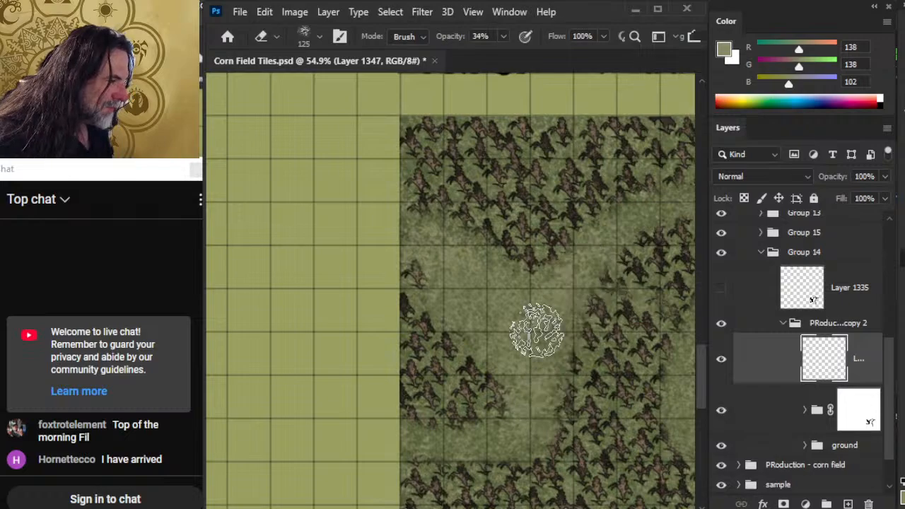
{"action": "key", "text": "b"}
{"action": "key", "text": "e"}
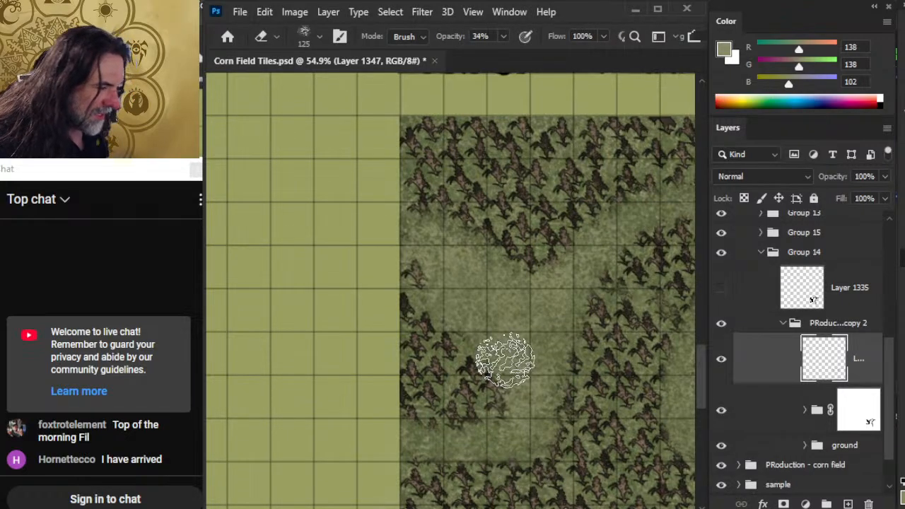
{"action": "left_click_drag", "start_coordinate": [505, 361], "coordinate": [474, 366]}
{"action": "key", "text": "b"}
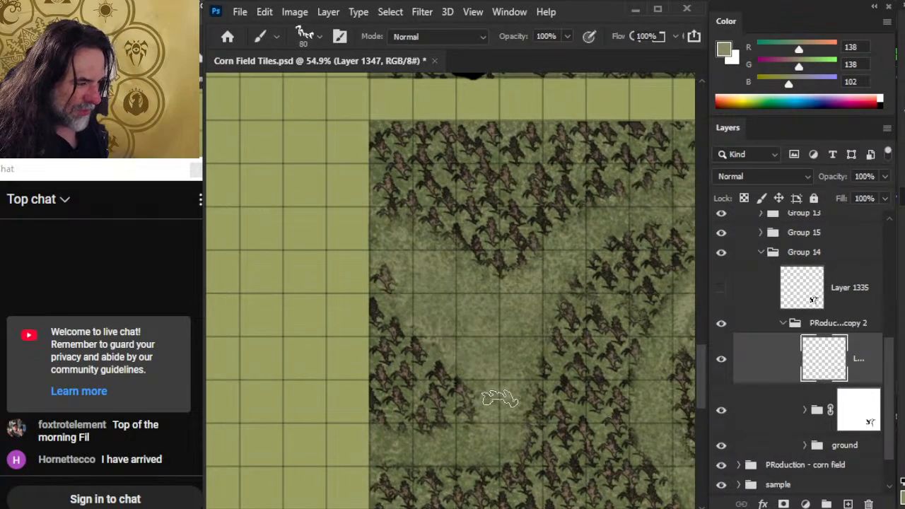
{"action": "key", "text": "e"}
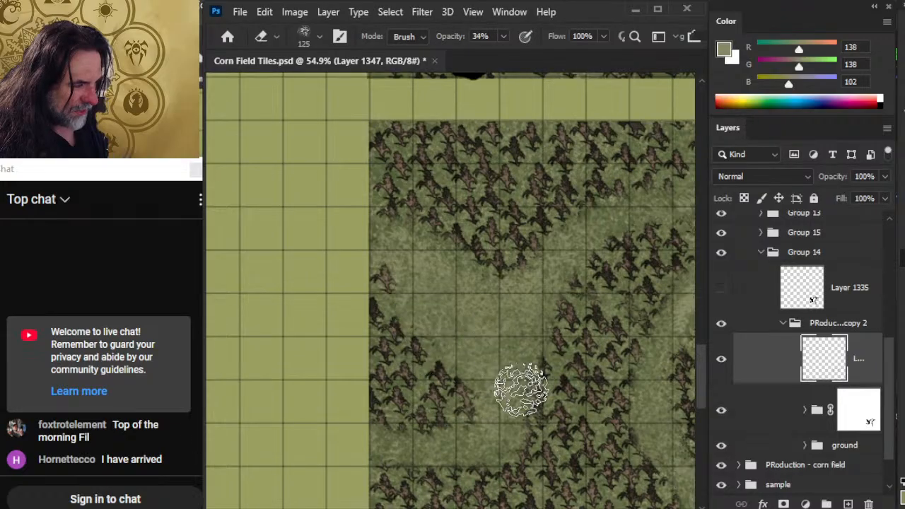
Step: Brush grassy tan strokes along the path curving above the central corn block and partly erase them to blend the edges
{"action": "key", "text": "z"}
{"action": "left_click_drag", "start_coordinate": [521, 390], "coordinate": [505, 406]}
{"action": "mouse_move", "coordinate": [599, 400]}
{"action": "left_mouse_down"}
{"action": "mouse_move", "coordinate": [520, 325]}
{"action": "mouse_move", "coordinate": [589, 249]}
{"action": "mouse_move", "coordinate": [545, 249]}
{"action": "mouse_move", "coordinate": [541, 237]}
{"action": "mouse_move", "coordinate": [571, 258]}
{"action": "mouse_move", "coordinate": [586, 240]}
{"action": "mouse_move", "coordinate": [567, 241]}
{"action": "mouse_move", "coordinate": [556, 291]}
{"action": "mouse_move", "coordinate": [554, 254]}
{"action": "mouse_move", "coordinate": [597, 311]}
{"action": "mouse_move", "coordinate": [595, 250]}
{"action": "mouse_move", "coordinate": [616, 332]}
{"action": "mouse_move", "coordinate": [601, 259]}
{"action": "left_mouse_up"}
{"action": "key", "text": "e"}
{"action": "key", "text": "b"}
{"action": "mouse_move", "coordinate": [479, 298]}
{"action": "left_mouse_down"}
{"action": "mouse_move", "coordinate": [488, 254]}
{"action": "mouse_move", "coordinate": [481, 239]}
{"action": "mouse_move", "coordinate": [518, 286]}
{"action": "left_mouse_up"}
{"action": "key", "text": "e"}
{"action": "mouse_move", "coordinate": [479, 237]}
{"action": "left_mouse_down"}
{"action": "mouse_move", "coordinate": [436, 306]}
{"action": "mouse_move", "coordinate": [477, 268]}
{"action": "mouse_move", "coordinate": [552, 278]}
{"action": "mouse_move", "coordinate": [460, 253]}
{"action": "left_mouse_up"}
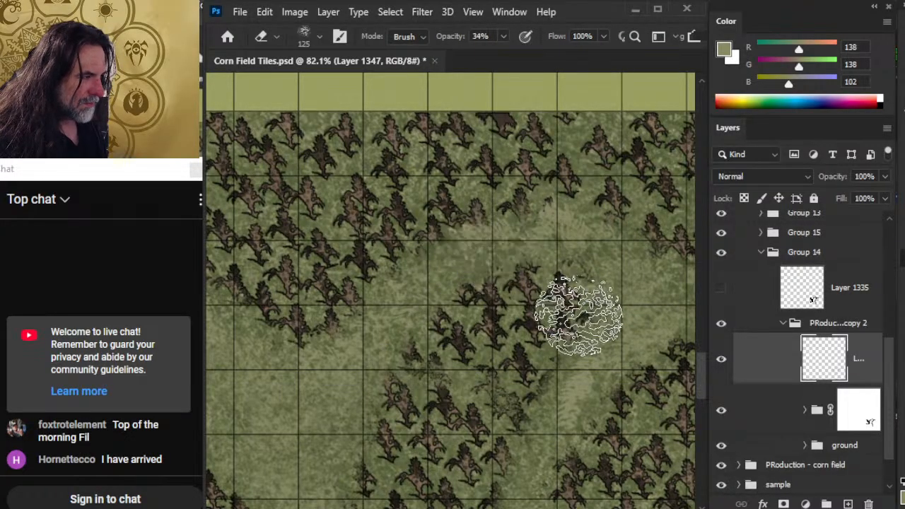
Step: Texture the corn borders in the gap between the upper corn wedge and the central block, softening each pass with the eraser
{"action": "key", "text": "b"}
{"action": "key", "text": "e"}
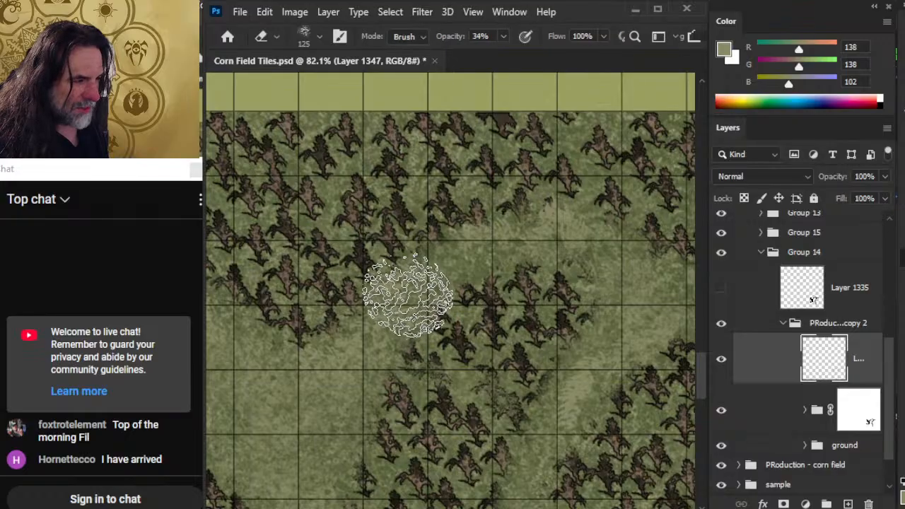
{"action": "key", "text": "b"}
{"action": "key", "text": "e"}
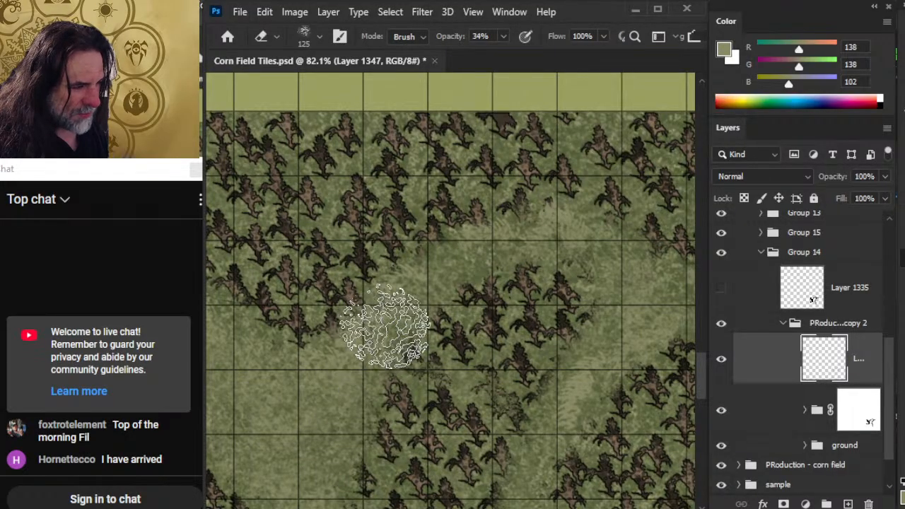
{"action": "key", "text": "b"}
{"action": "key", "text": "e"}
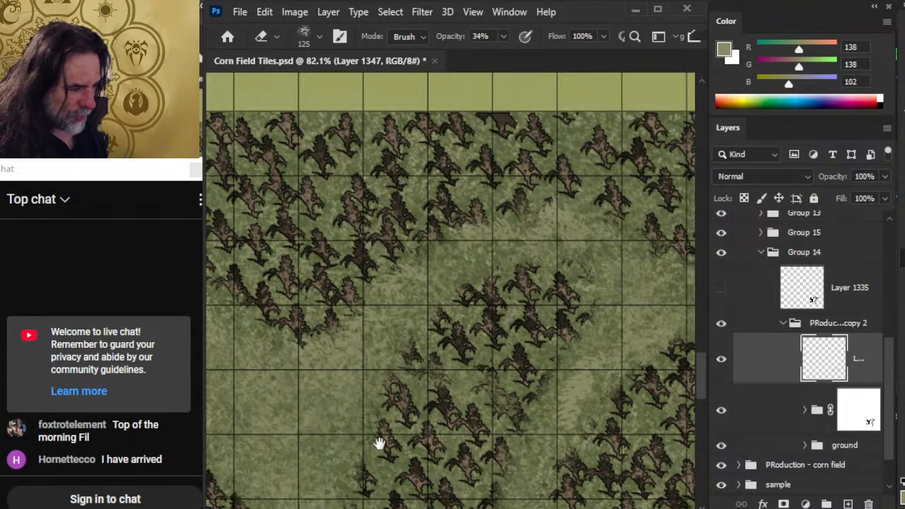
Step: Add faded tan grass strokes along the upper-left corn border and around the lone corn plant at the tile's left edge
{"action": "left_click_drag", "start_coordinate": [379, 444], "coordinate": [544, 421]}
{"action": "key", "text": "b"}
{"action": "key", "text": "e"}
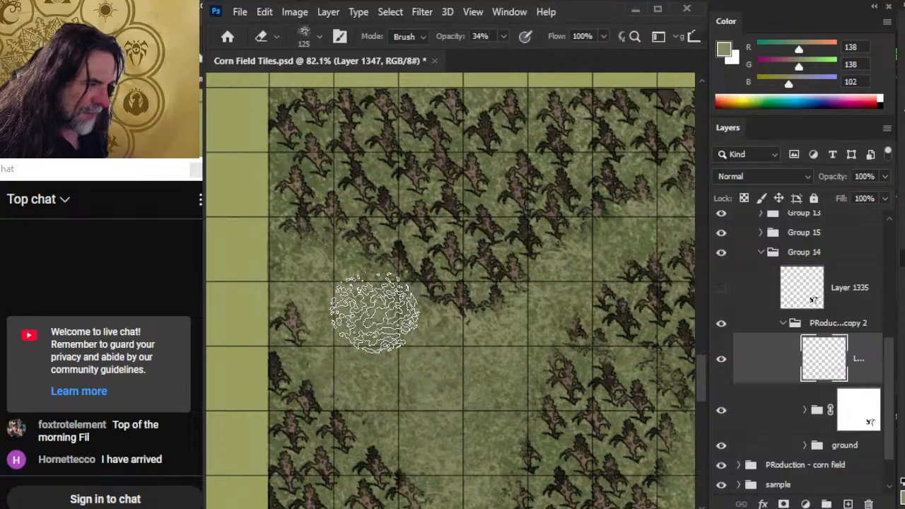
{"action": "key", "text": "b"}
{"action": "key", "text": "e"}
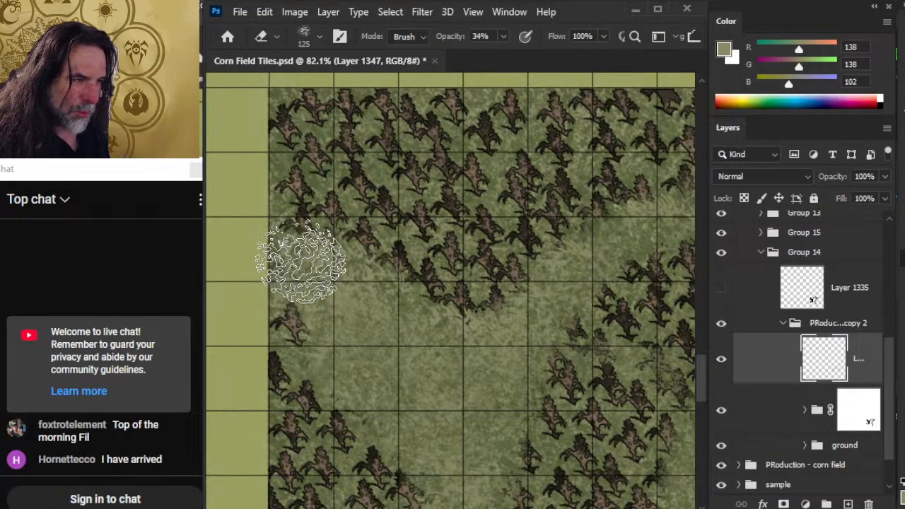
{"action": "key", "text": "b"}
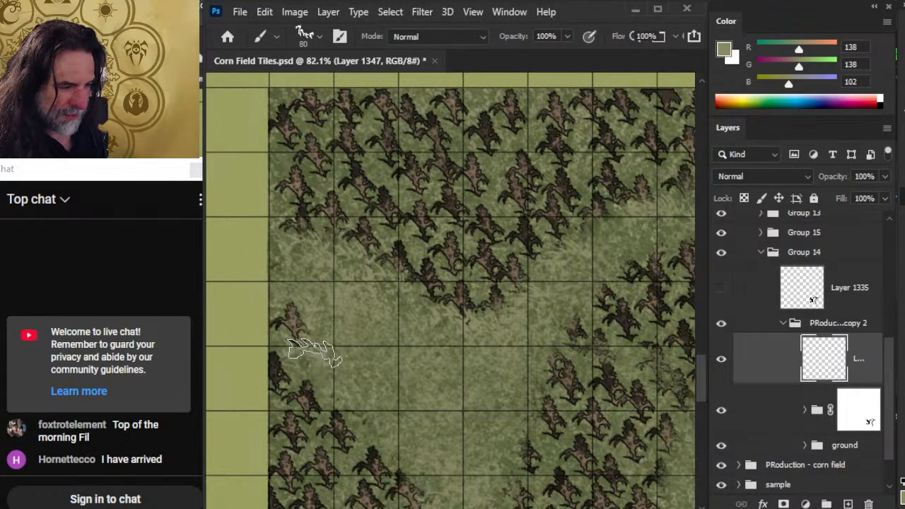
{"action": "key", "text": "e"}
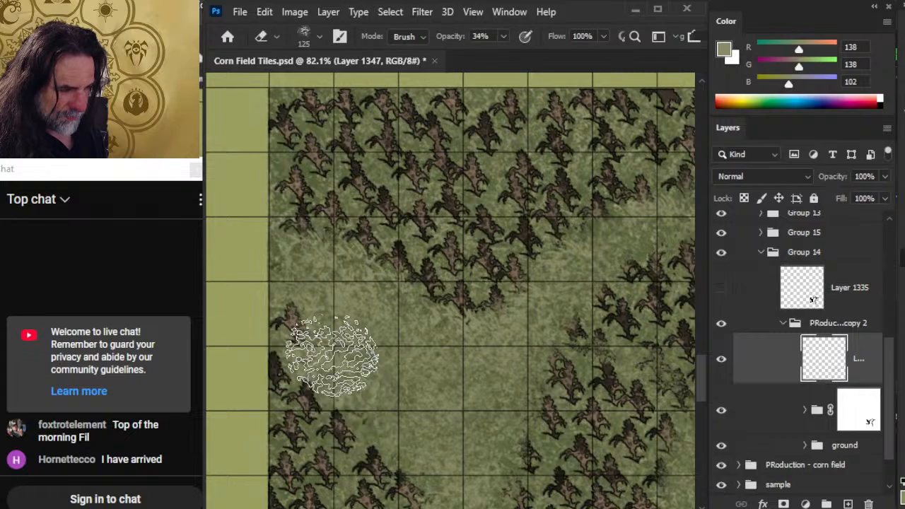
Step: Brush and soften tan texture around the tip of the left corn patch and along the path branch below it
{"action": "left_click_drag", "start_coordinate": [445, 474], "coordinate": [411, 339]}
{"action": "key", "text": "b"}
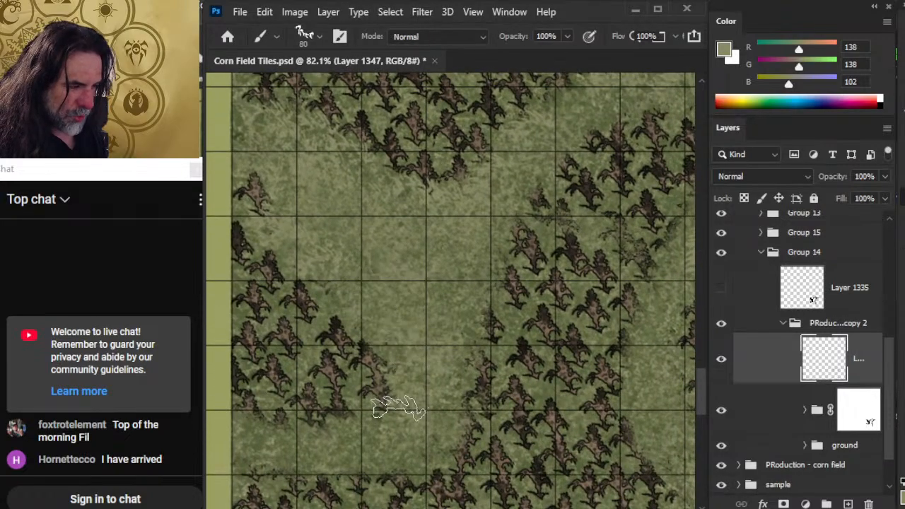
{"action": "key", "text": "e"}
{"action": "key", "text": "b"}
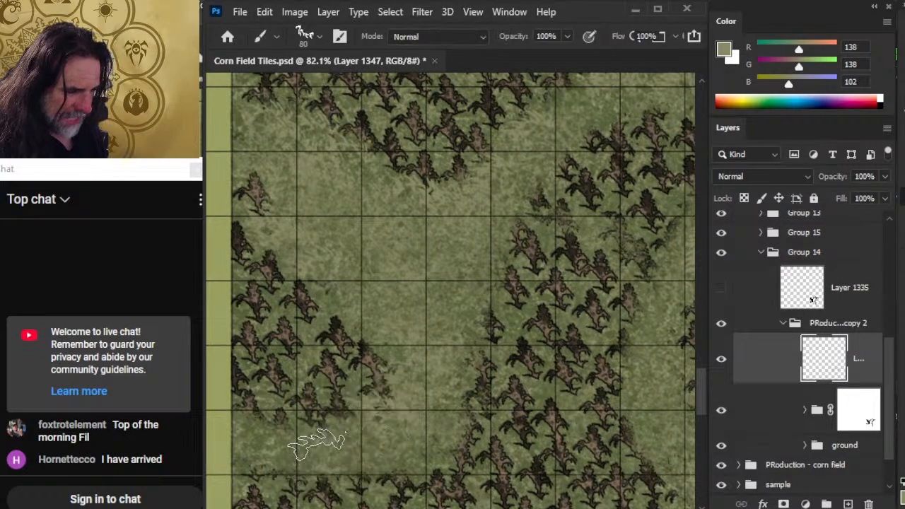
{"action": "key", "text": "e"}
{"action": "key", "text": "b"}
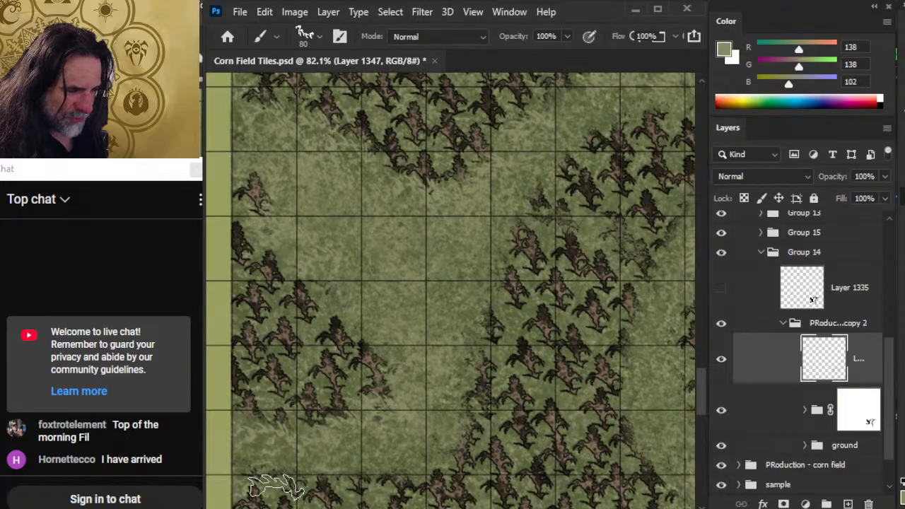
{"action": "key", "text": "e"}
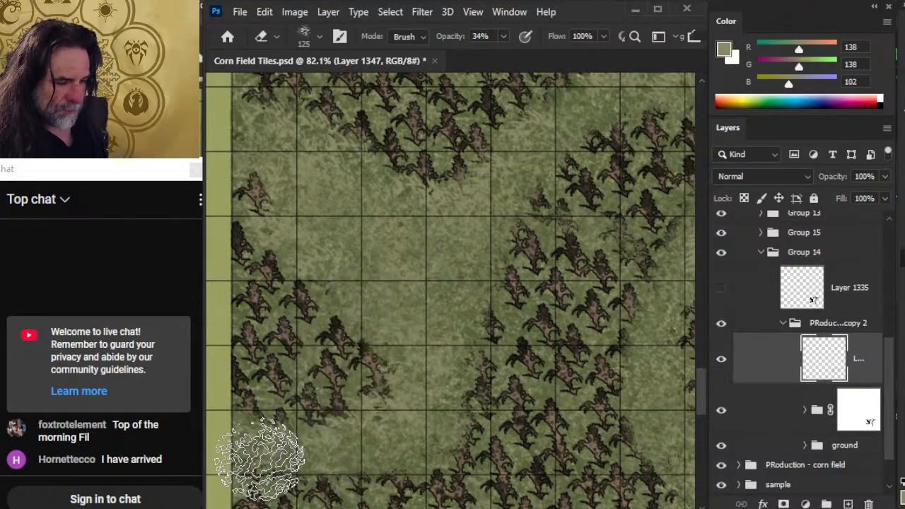
Step: Paint tan texture along the lower stretch of the right path toward the tile's bottom edge and soften it with the eraser
{"action": "left_click_drag", "start_coordinate": [475, 435], "coordinate": [403, 439]}
{"action": "left_click_drag", "start_coordinate": [528, 453], "coordinate": [404, 346]}
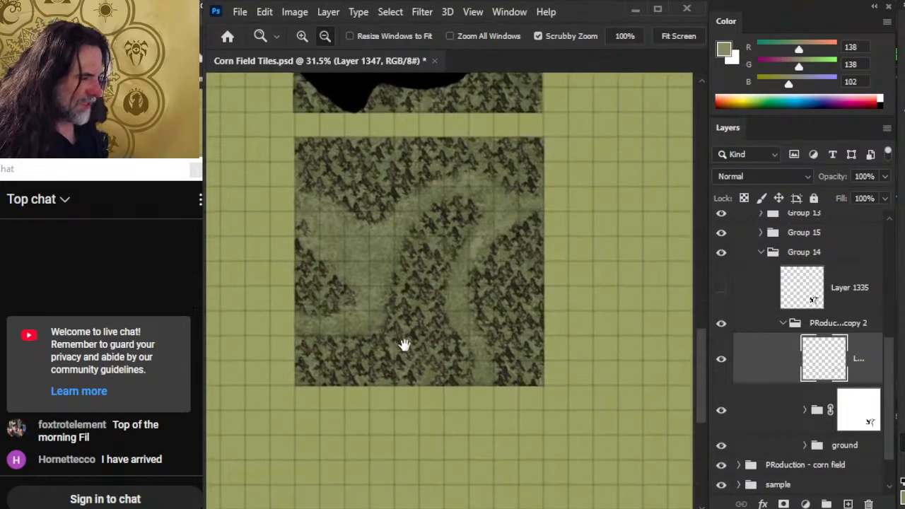
{"action": "left_click_drag", "start_coordinate": [496, 290], "coordinate": [574, 325]}
{"action": "scroll", "coordinate": [538, 425], "scroll_direction": "down", "scroll_amount": 3}
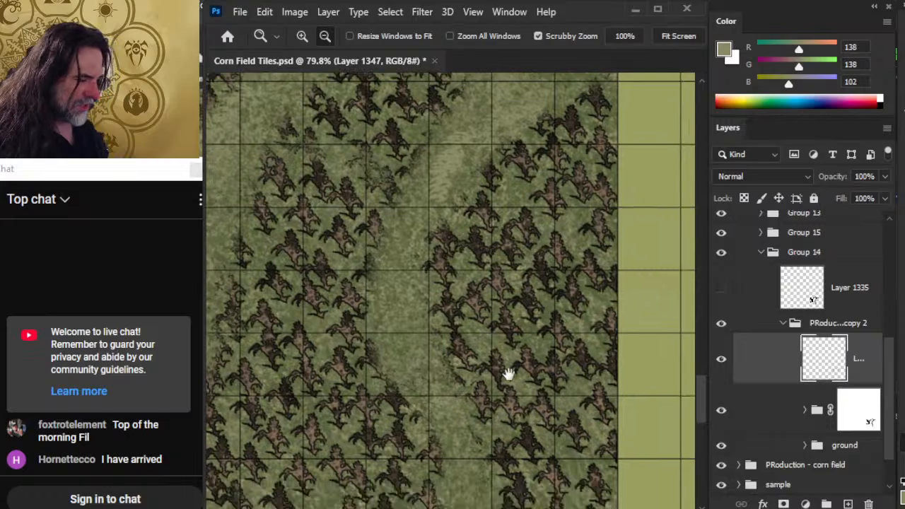
{"action": "scroll", "coordinate": [509, 354], "scroll_direction": "left", "scroll_amount": 1}
{"action": "key", "text": "b"}
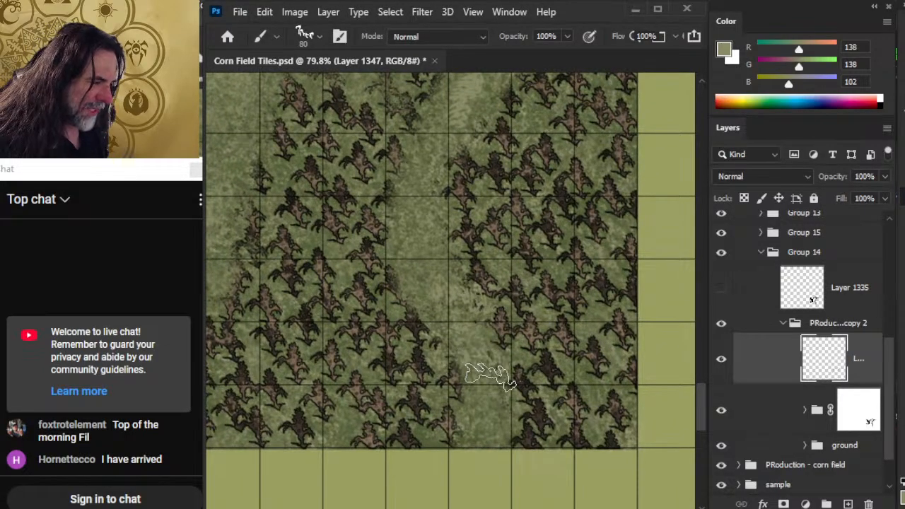
{"action": "key", "text": "e"}
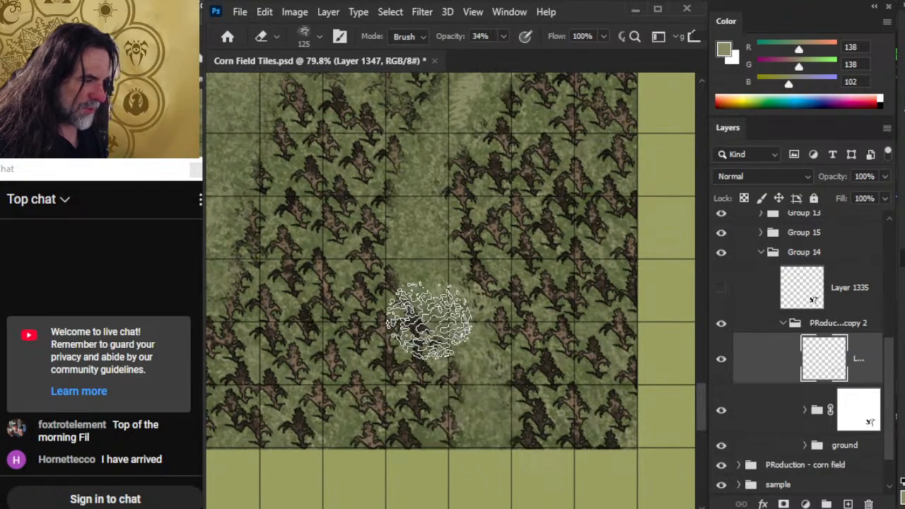
Step: Brush tan texture along the middle of the right path up to its junction and soften it with the eraser
{"action": "key", "text": "b"}
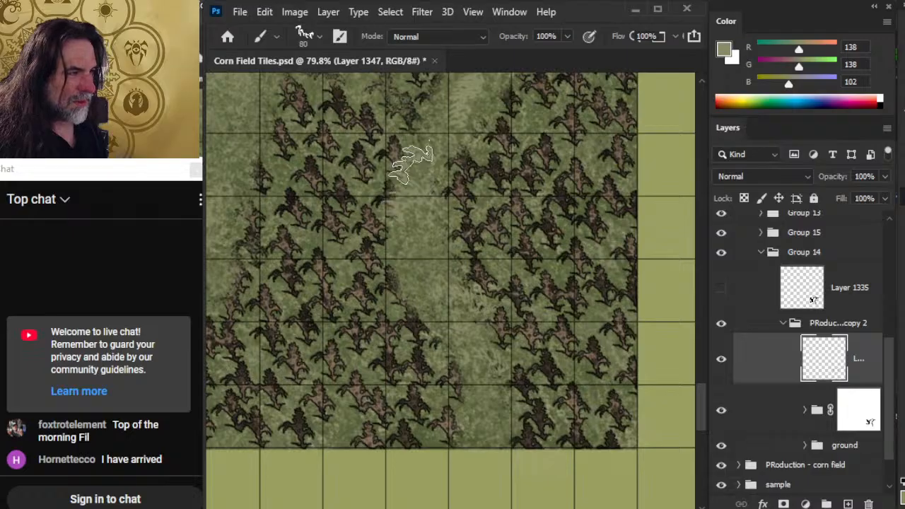
{"action": "key", "text": "e"}
{"action": "key", "text": "space"}
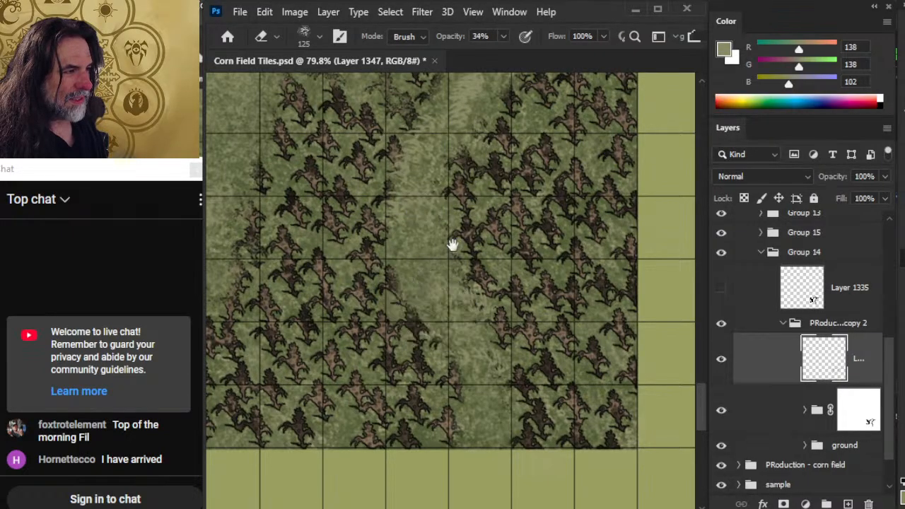
{"action": "left_click_drag", "start_coordinate": [451, 201], "coordinate": [446, 341]}
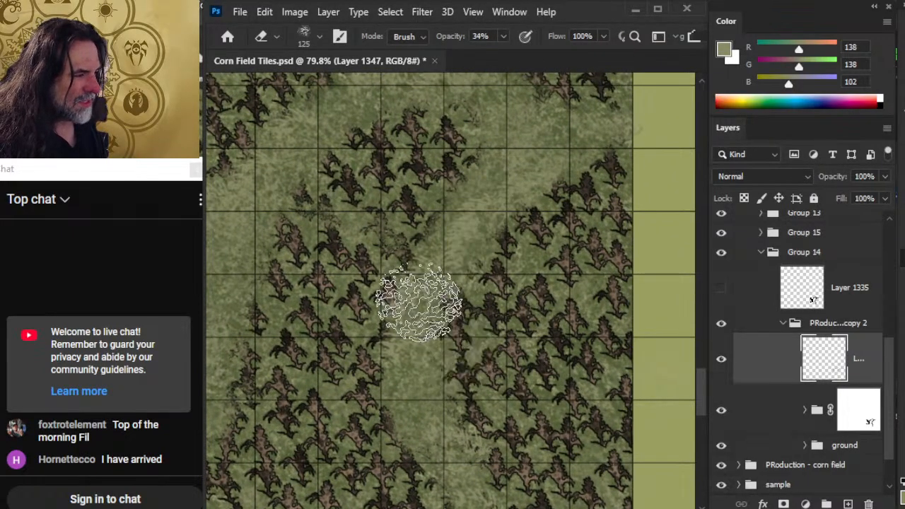
{"action": "key", "text": "b"}
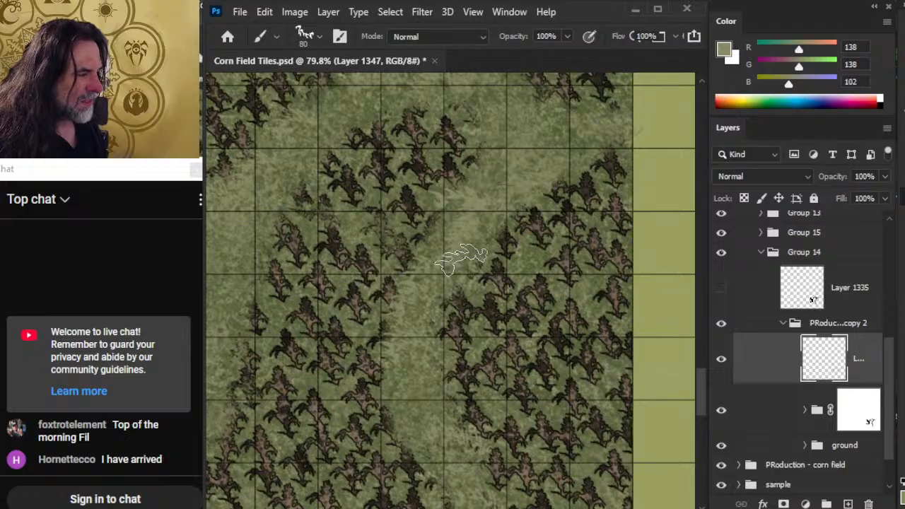
{"action": "key", "text": "e"}
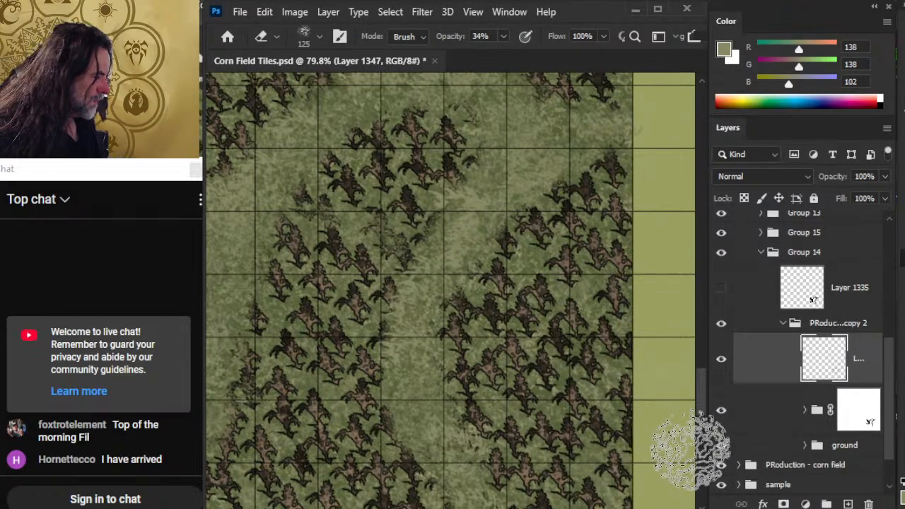
Step: Touch up the corn group's layer mask at the right block's border near the junction, using the eraser at size 45
{"action": "left_click", "coordinate": [857, 410]}
{"action": "key", "text": "bracketleft"}
{"action": "key", "text": "bracketleft"}
{"action": "key", "text": "bracketleft"}
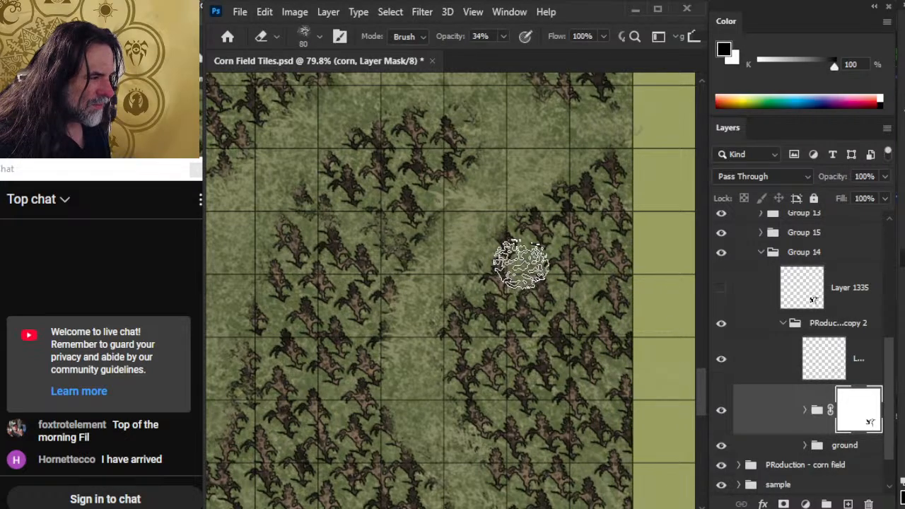
{"action": "key", "text": "bracketleft"}
{"action": "key", "text": "bracketleft"}
{"action": "key", "text": "bracketleft"}
{"action": "key", "text": "bracketleft"}
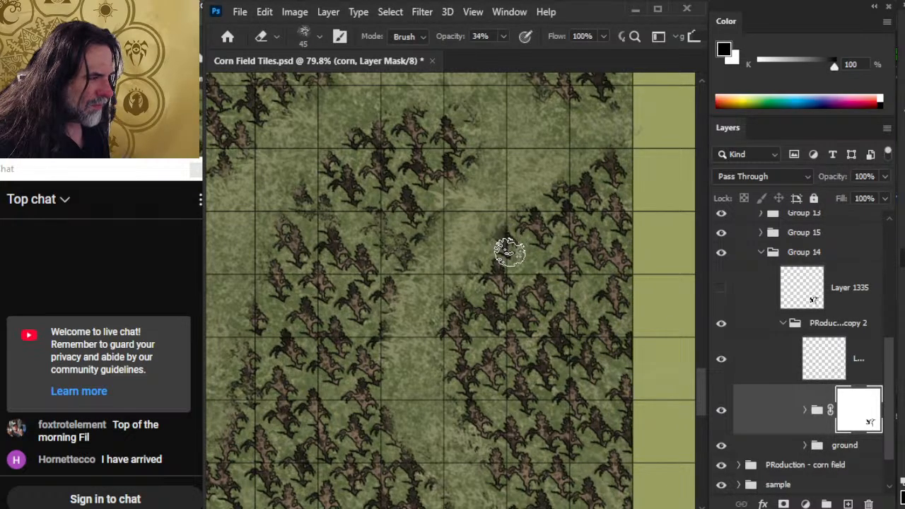
{"action": "mouse_move", "coordinate": [528, 346]}
{"action": "left_mouse_down"}
{"action": "mouse_move", "coordinate": [479, 319]}
{"action": "mouse_move", "coordinate": [473, 337]}
{"action": "left_mouse_up"}
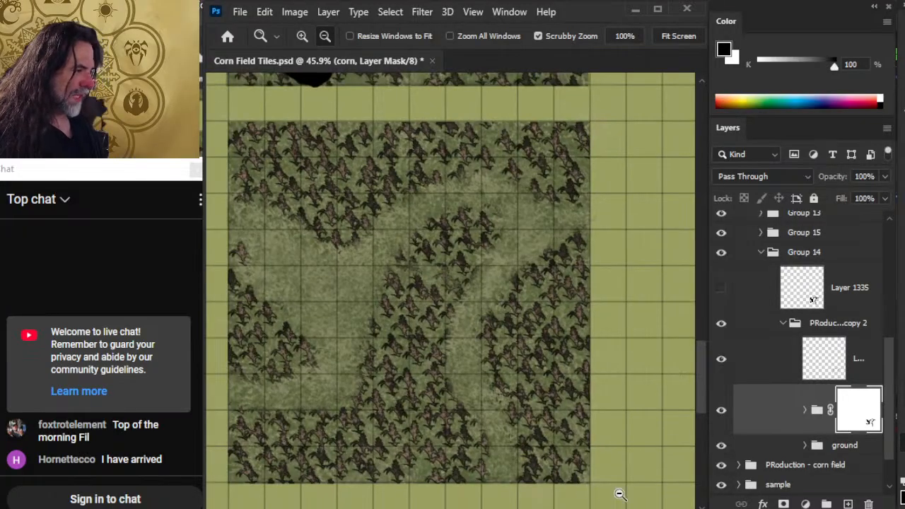
Step: On Layer 1347, paint and soften tan texture around the upper tip of the central corn block and the adjoining path
{"action": "key", "text": "b"}
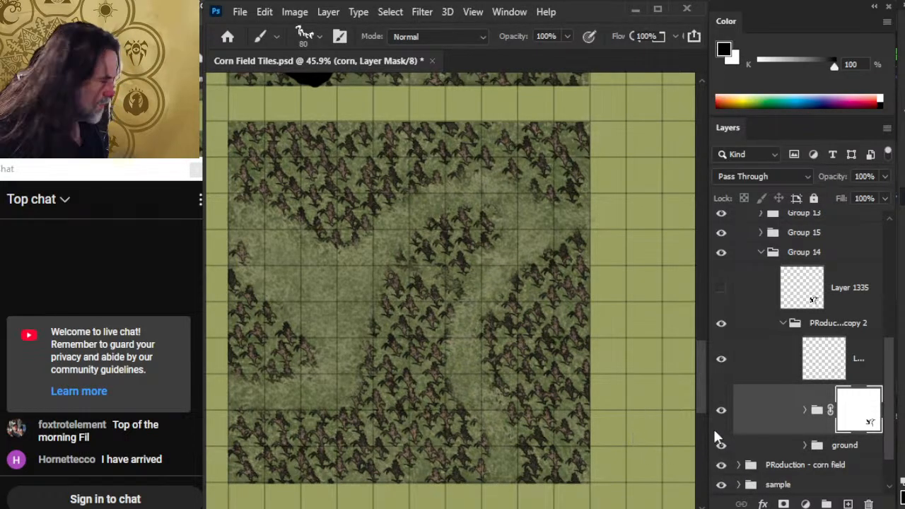
{"action": "left_click", "coordinate": [772, 375]}
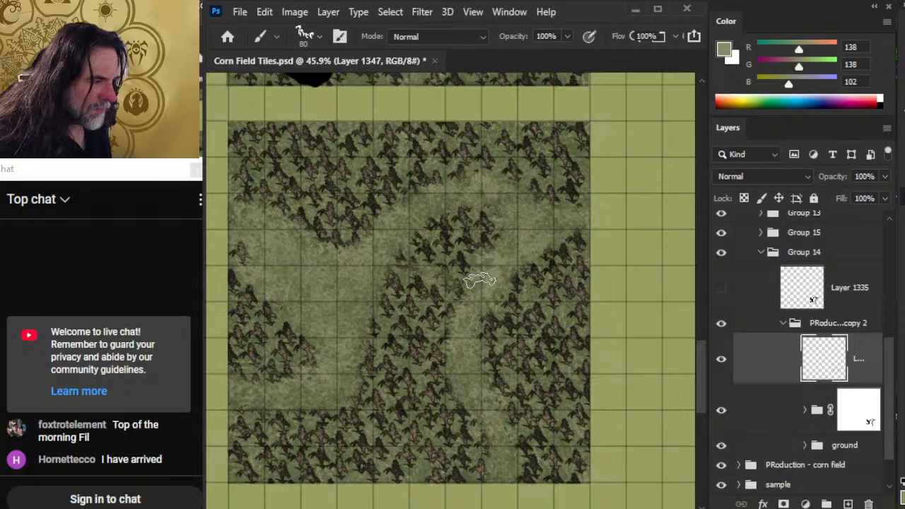
{"action": "key", "text": "e"}
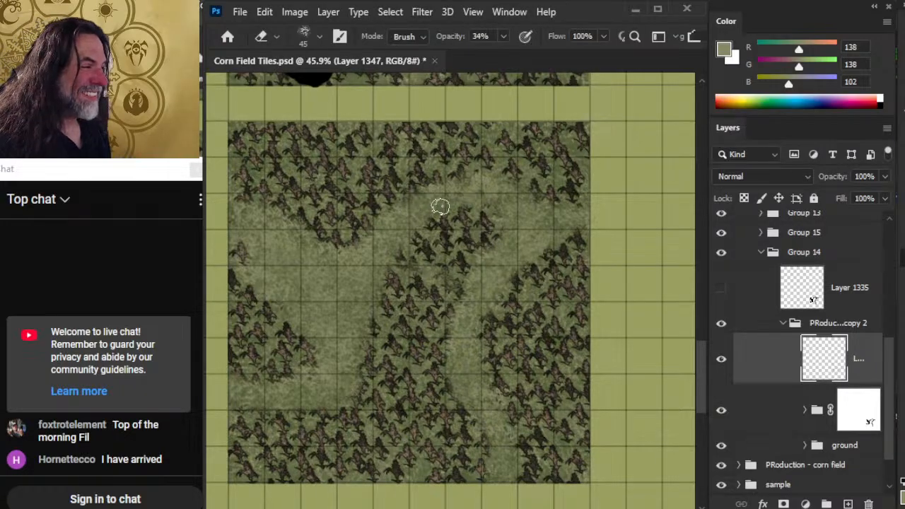
{"action": "key", "text": "b"}
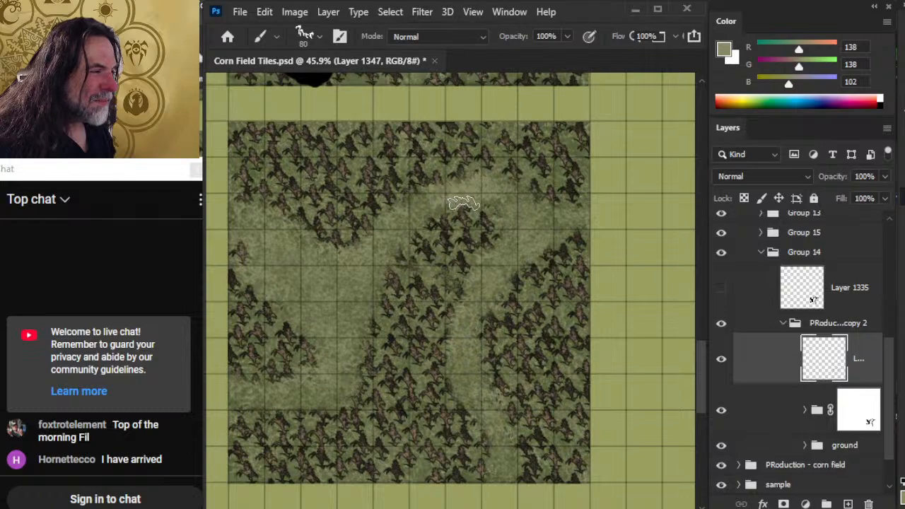
{"action": "key", "text": "e"}
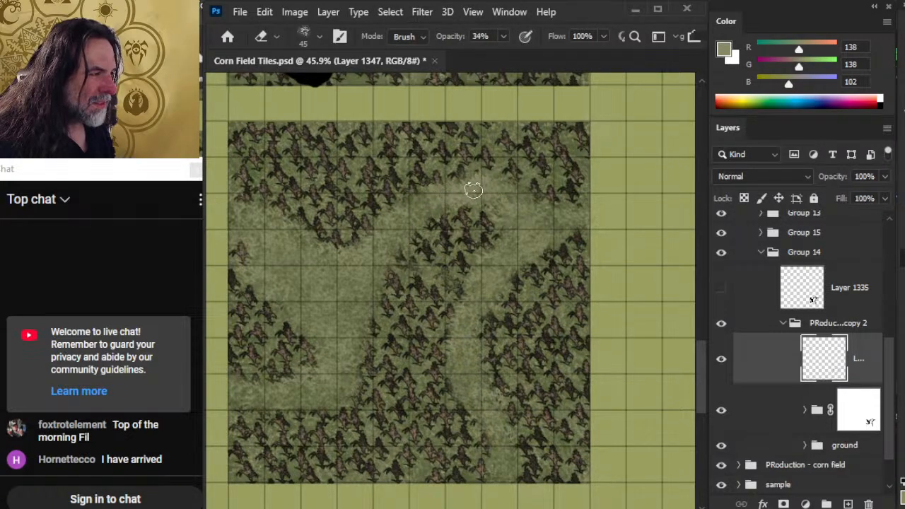
{"action": "key", "text": "b"}
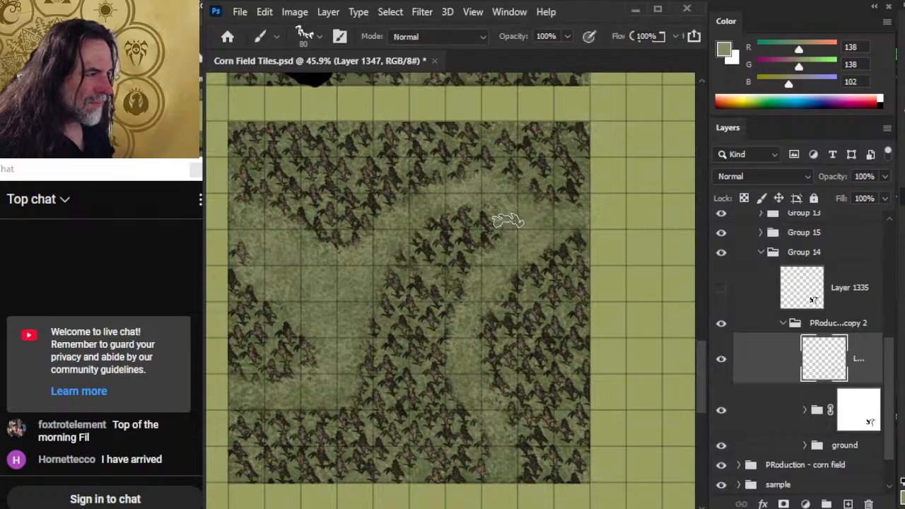
{"action": "key", "text": "e"}
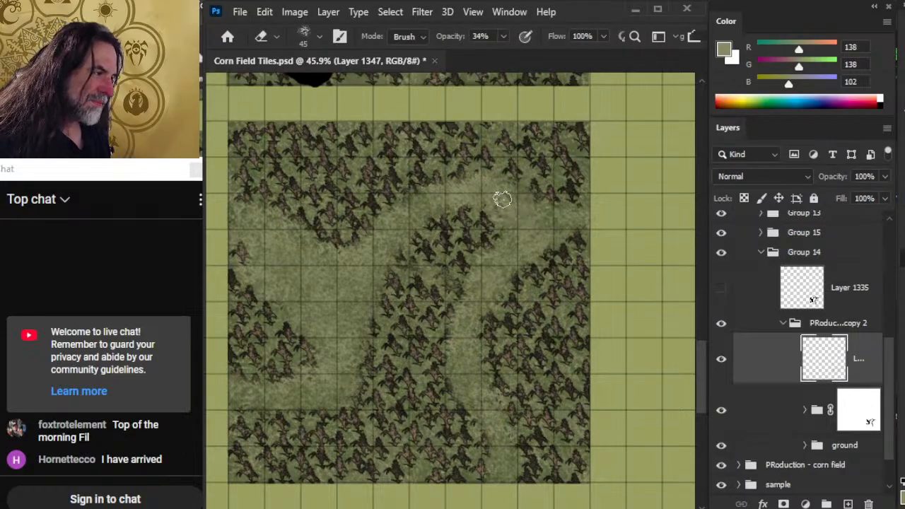
{"action": "key", "text": "b"}
{"action": "key", "text": "e"}
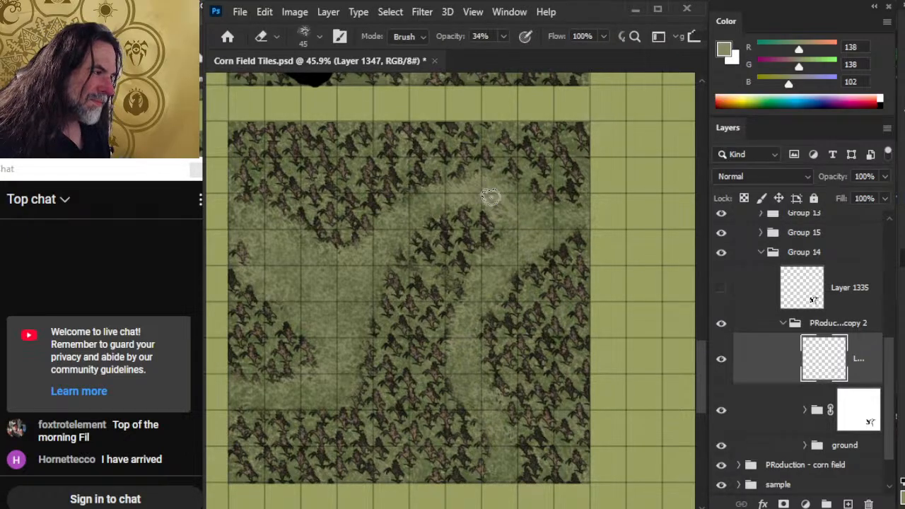
Step: Add softened tan texture on Layer 1347 along the path branch leading from the central block's tip toward the tile's right edge
{"action": "left_click", "coordinate": [851, 421]}
{"action": "key", "text": "b"}
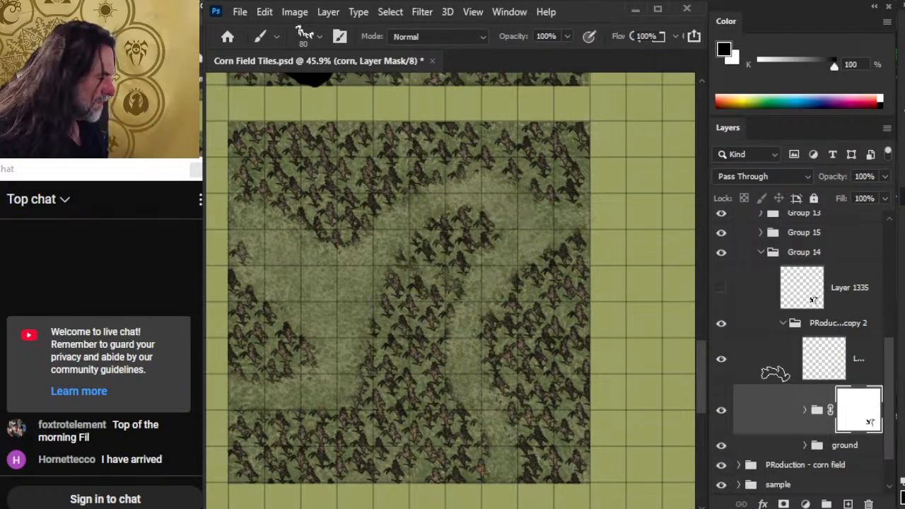
{"action": "left_click", "coordinate": [736, 346]}
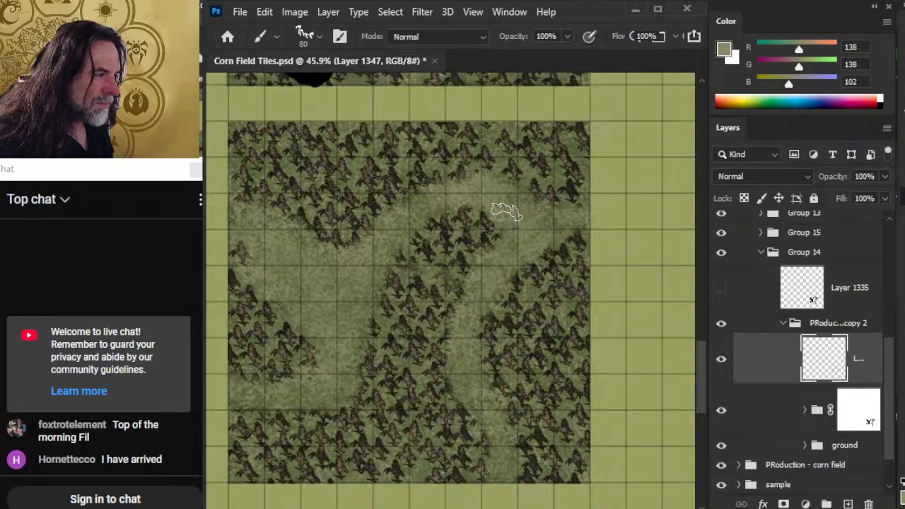
{"action": "key", "text": "e"}
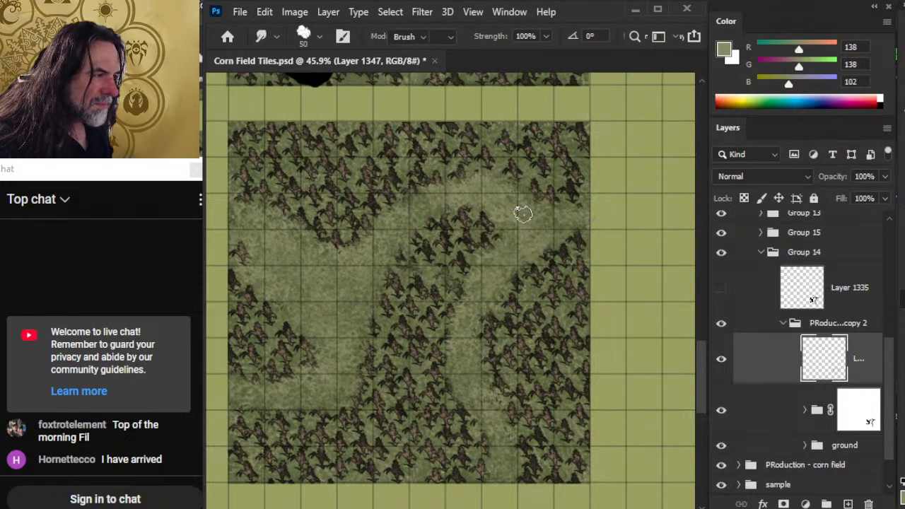
{"action": "key", "text": "b"}
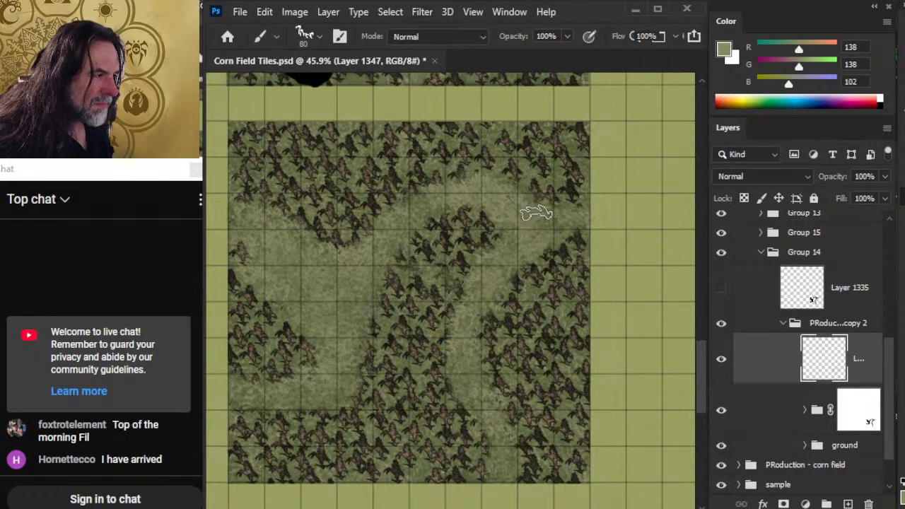
{"action": "key", "text": "e"}
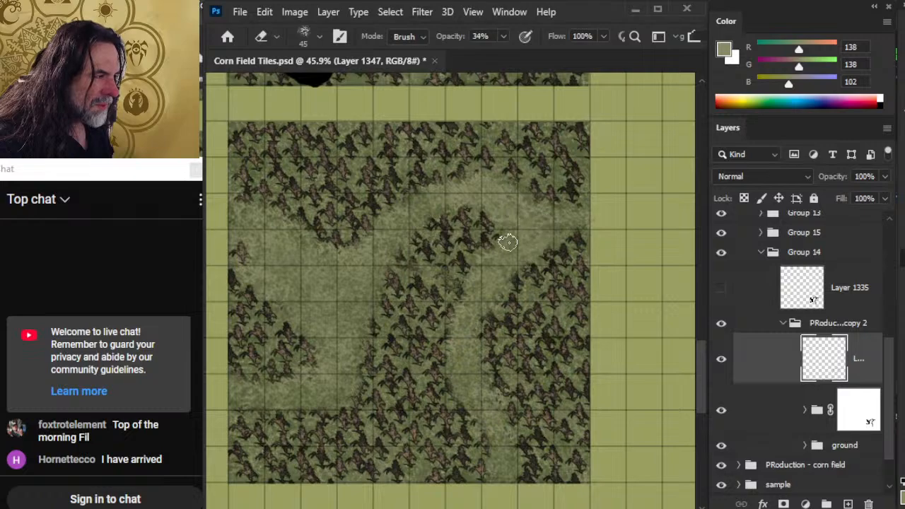
{"action": "key", "text": "b"}
{"action": "key", "text": "e"}
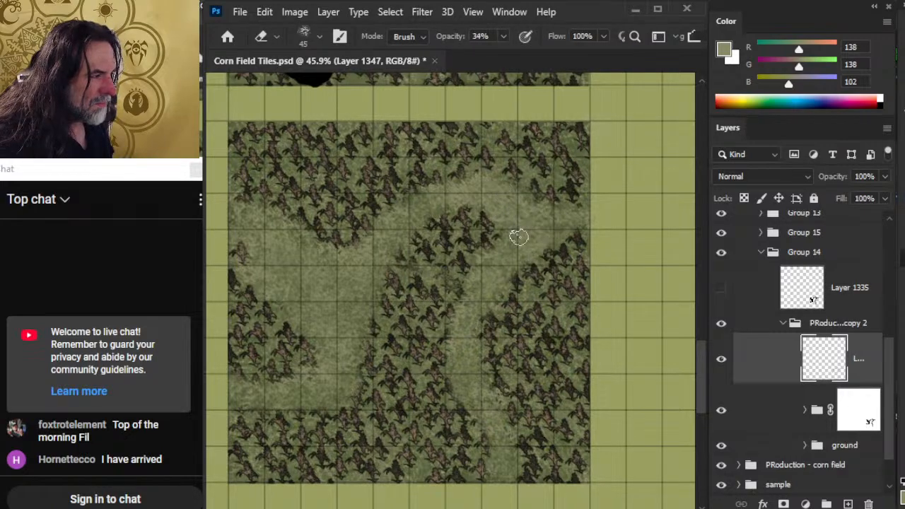
Step: Compare the textured tile's overall look with the finished corn field tiles elsewhere on the canvas
{"action": "key", "text": "alt+space"}
{"action": "left_click_drag", "start_coordinate": [530, 308], "coordinate": [455, 311]}
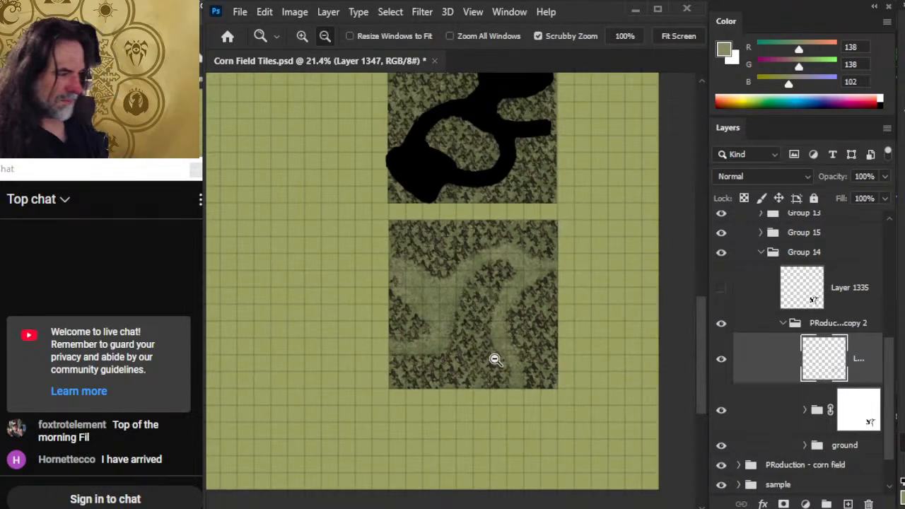
{"action": "left_click_drag", "start_coordinate": [479, 212], "coordinate": [613, 491]}
{"action": "left_click_drag", "start_coordinate": [317, 302], "coordinate": [485, 306]}
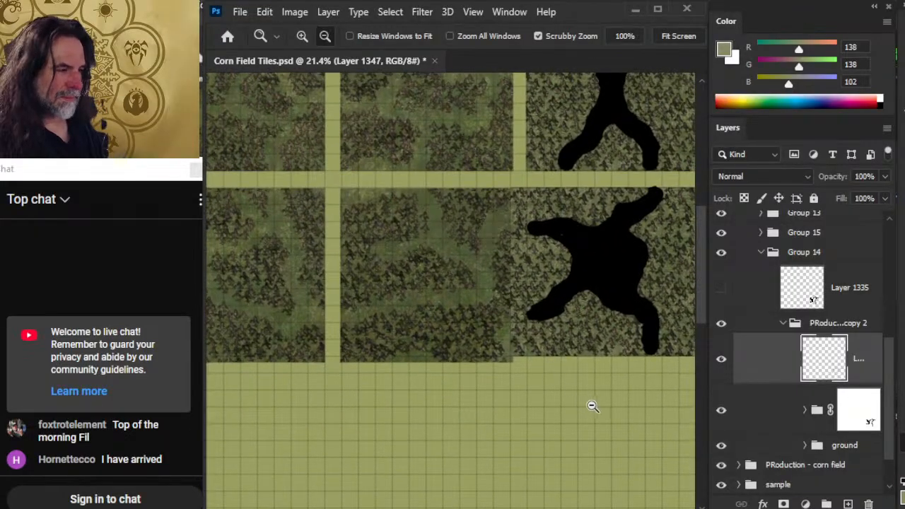
{"action": "left_click_drag", "start_coordinate": [592, 406], "coordinate": [528, 399]}
{"action": "left_click_drag", "start_coordinate": [603, 428], "coordinate": [410, 234]}
{"action": "left_click_drag", "start_coordinate": [487, 322], "coordinate": [553, 317]}
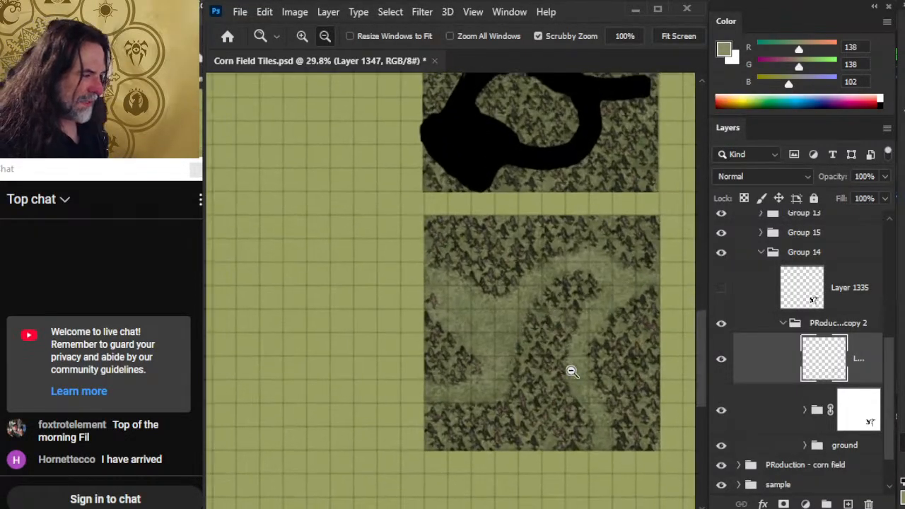
{"action": "left_click_drag", "start_coordinate": [486, 327], "coordinate": [537, 327]}
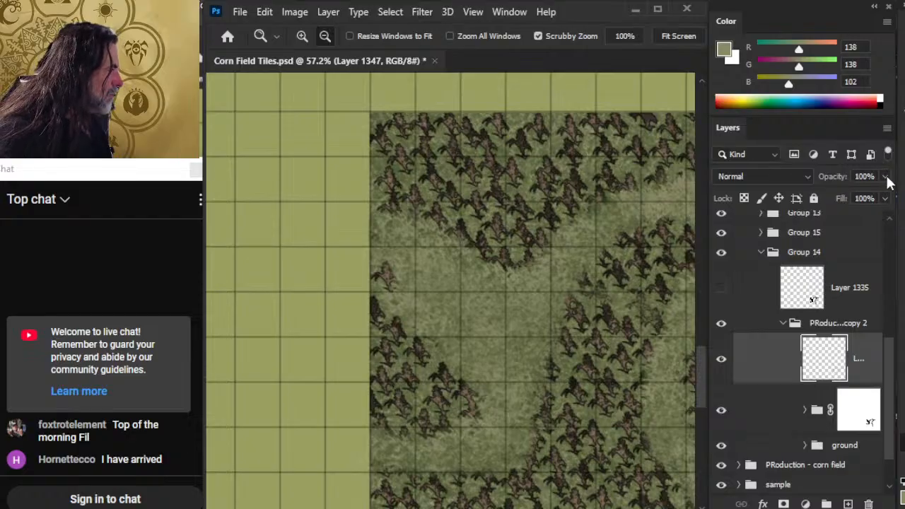
Step: Set the opacity of Layer 1347 to 50% and check the tile from a distance
{"action": "left_click", "coordinate": [886, 177]}
{"action": "left_click_drag", "start_coordinate": [857, 199], "coordinate": [856, 200]}
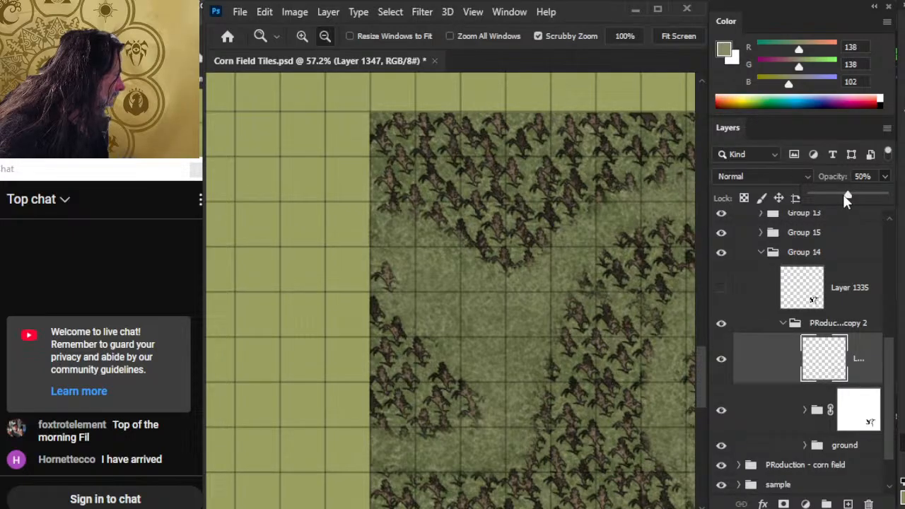
{"action": "left_click_drag", "start_coordinate": [847, 200], "coordinate": [847, 198]}
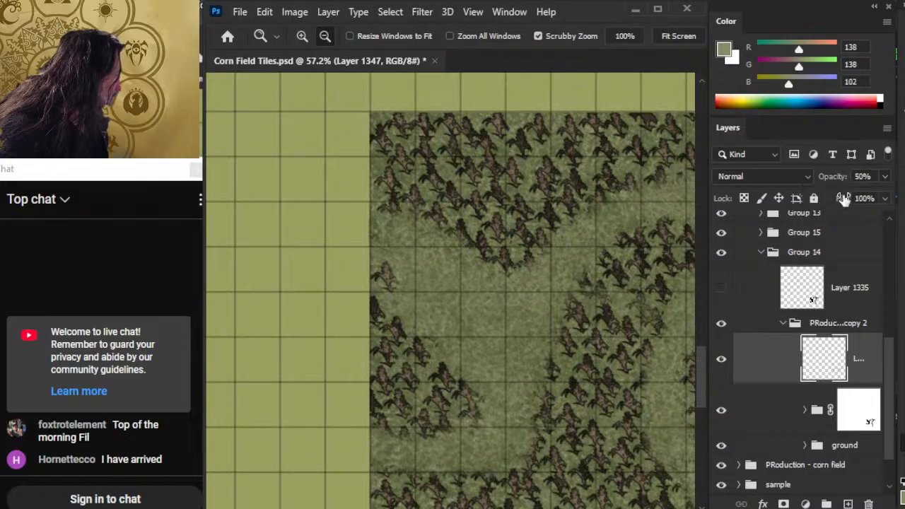
{"action": "left_click_drag", "start_coordinate": [520, 365], "coordinate": [458, 338]}
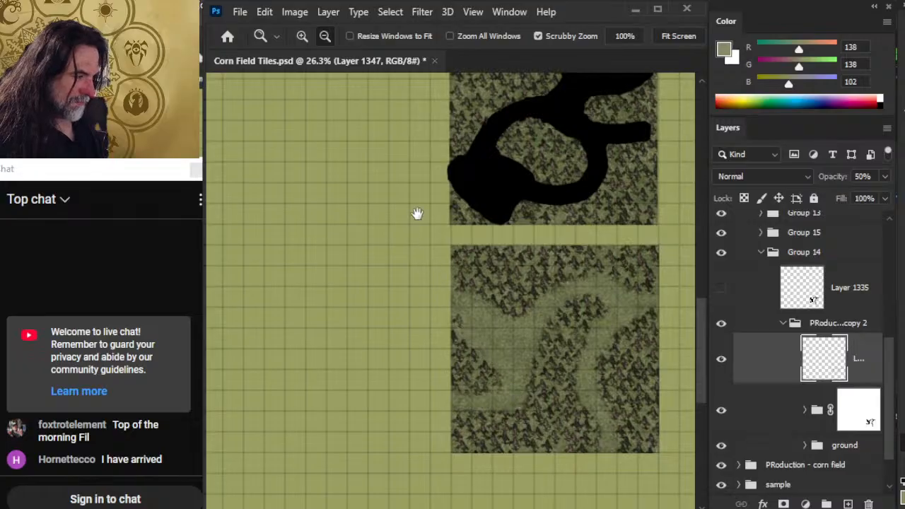
{"action": "left_click_drag", "start_coordinate": [417, 214], "coordinate": [400, 210]}
{"action": "left_click_drag", "start_coordinate": [501, 367], "coordinate": [688, 427]}
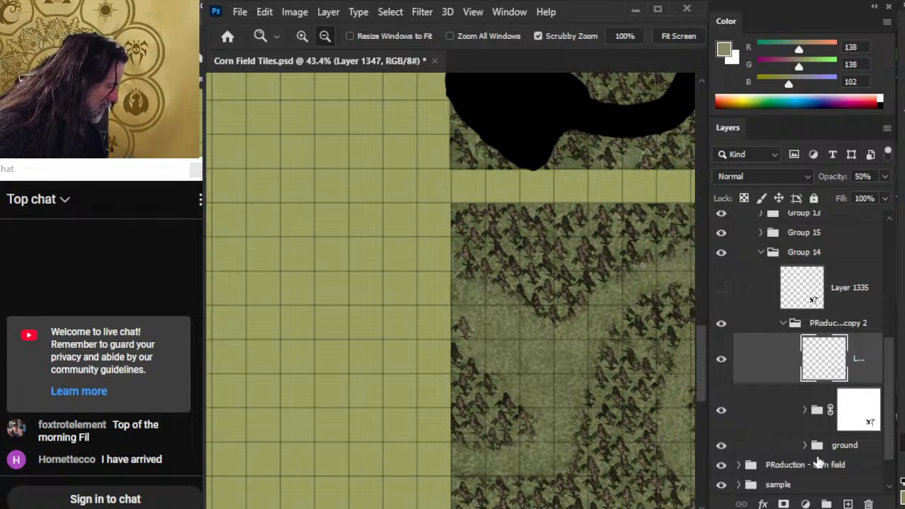
Step: Expand the ground group and hide its five uppermost texture layers
{"action": "left_click", "coordinate": [805, 446]}
{"action": "left_click_drag", "start_coordinate": [891, 340], "coordinate": [888, 364]}
{"action": "left_click", "coordinate": [722, 286]}
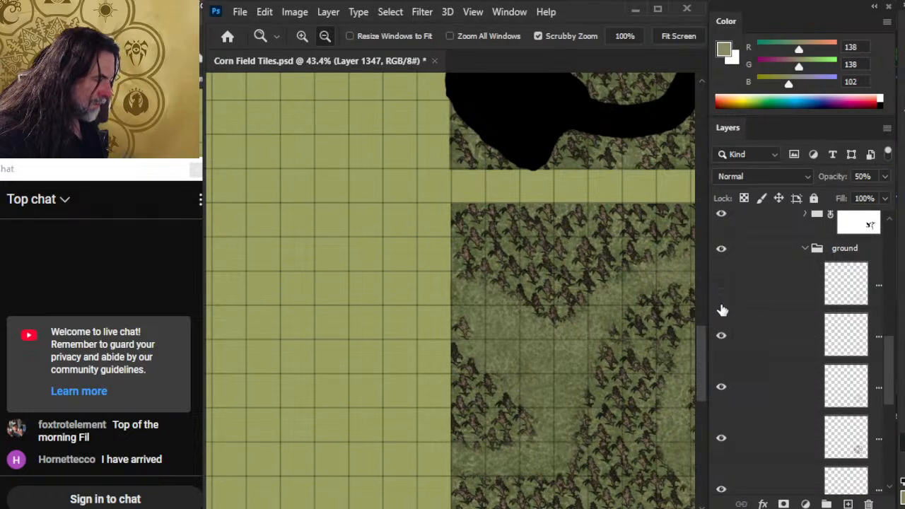
{"action": "left_click", "coordinate": [722, 337]}
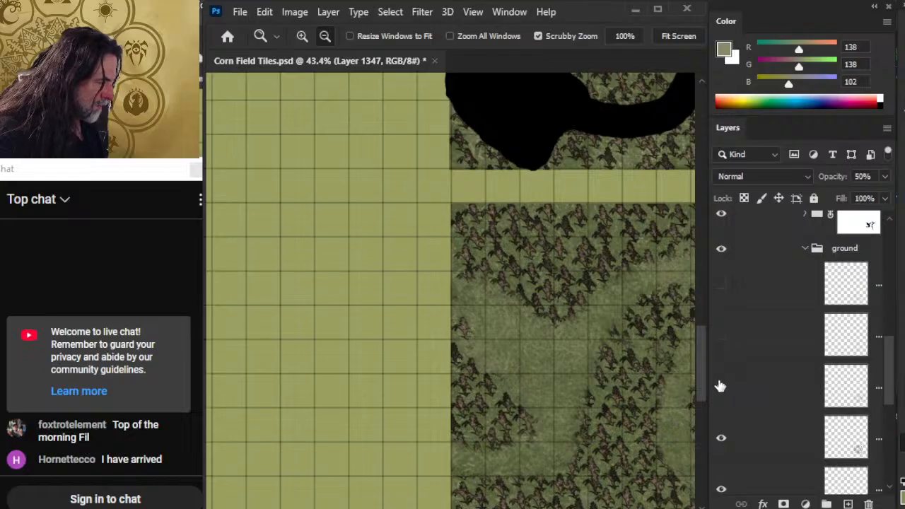
{"action": "left_click", "coordinate": [722, 441]}
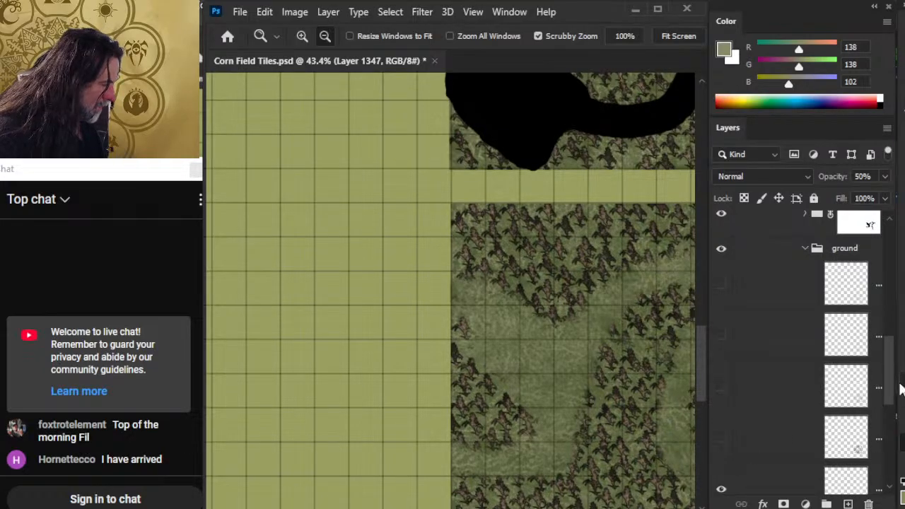
{"action": "scroll", "coordinate": [886, 407], "scroll_direction": "down", "scroll_amount": 2}
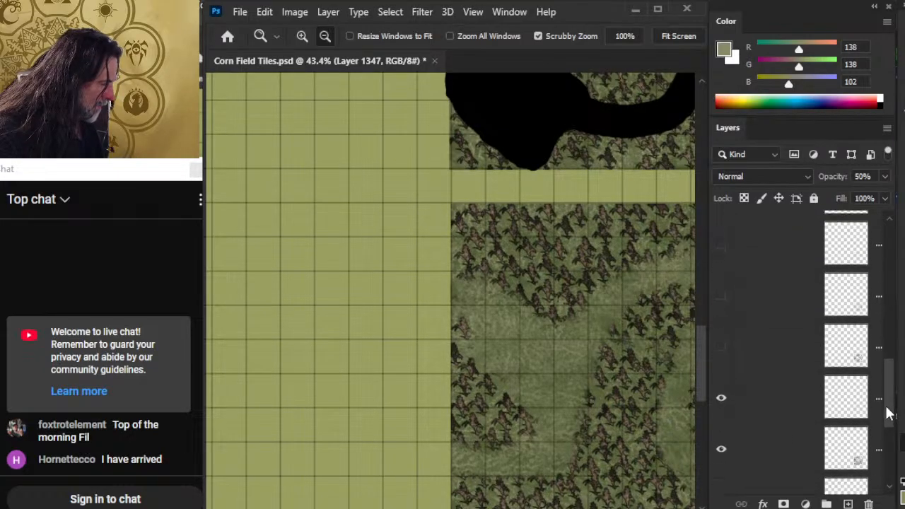
{"action": "left_click", "coordinate": [721, 346]}
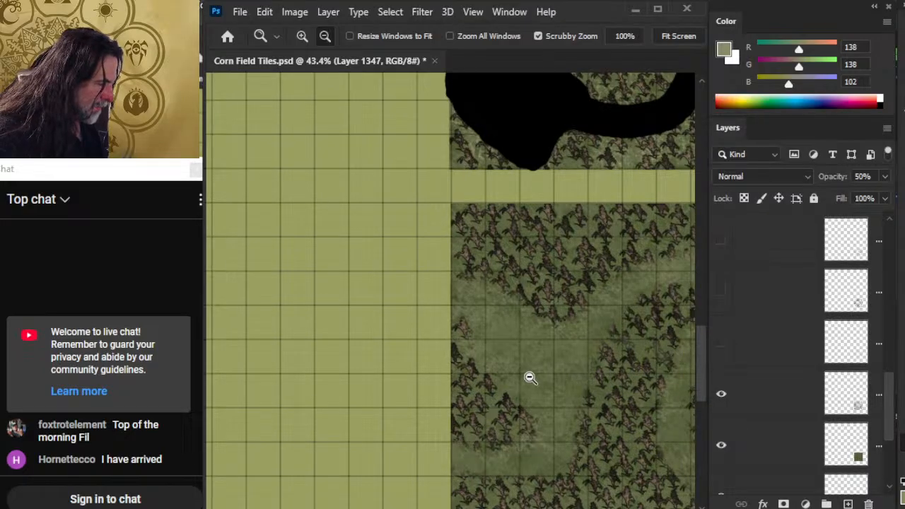
Step: Show the hidden upper texture layers of the ground group again and collapse the group
{"action": "left_click_drag", "start_coordinate": [531, 378], "coordinate": [617, 368]}
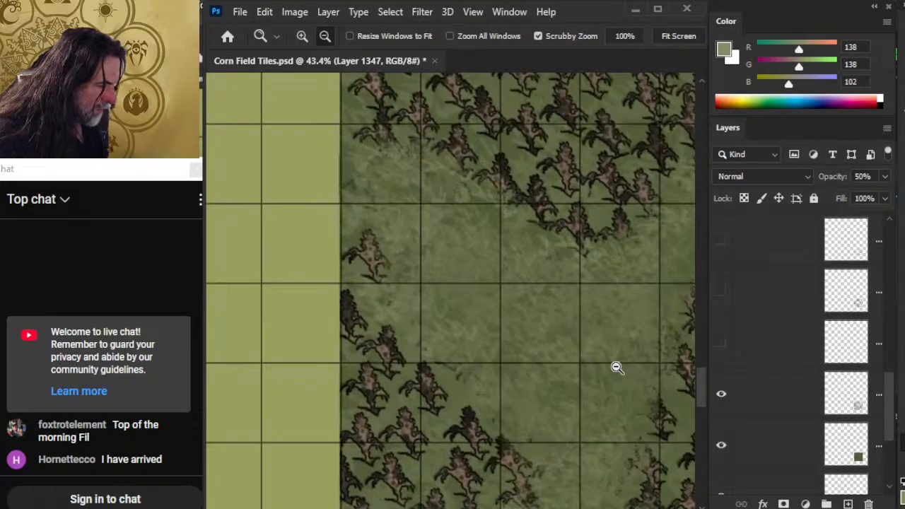
{"action": "left_click", "coordinate": [722, 343]}
{"action": "left_click", "coordinate": [720, 311]}
{"action": "left_click", "coordinate": [721, 241]}
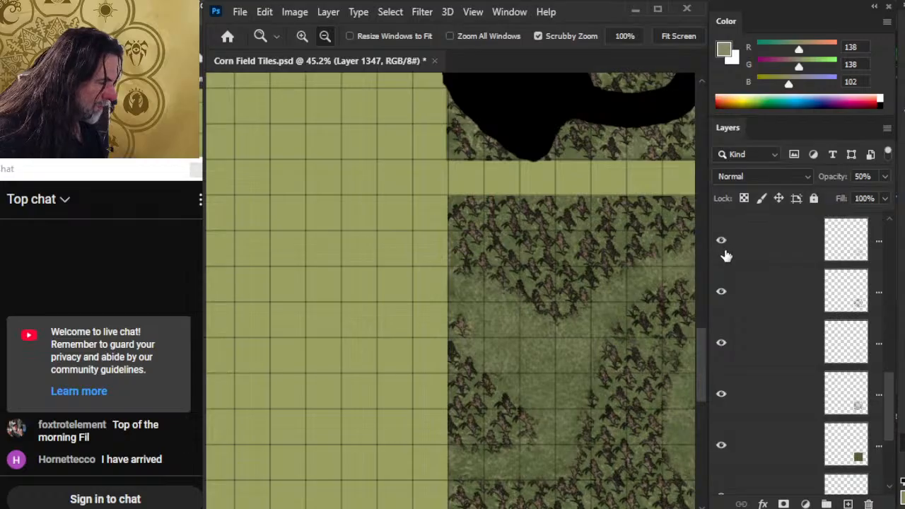
{"action": "left_click_drag", "start_coordinate": [891, 395], "coordinate": [891, 356]}
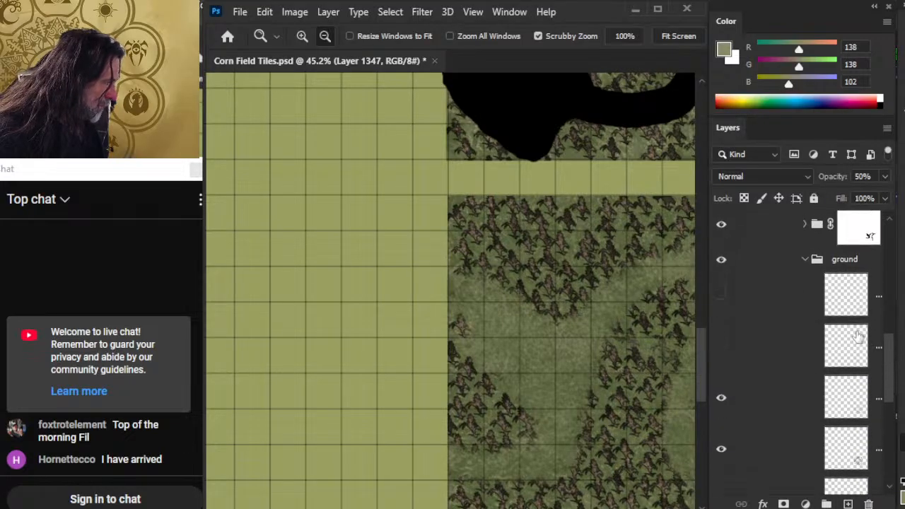
{"action": "left_click", "coordinate": [722, 347]}
{"action": "left_click", "coordinate": [722, 297]}
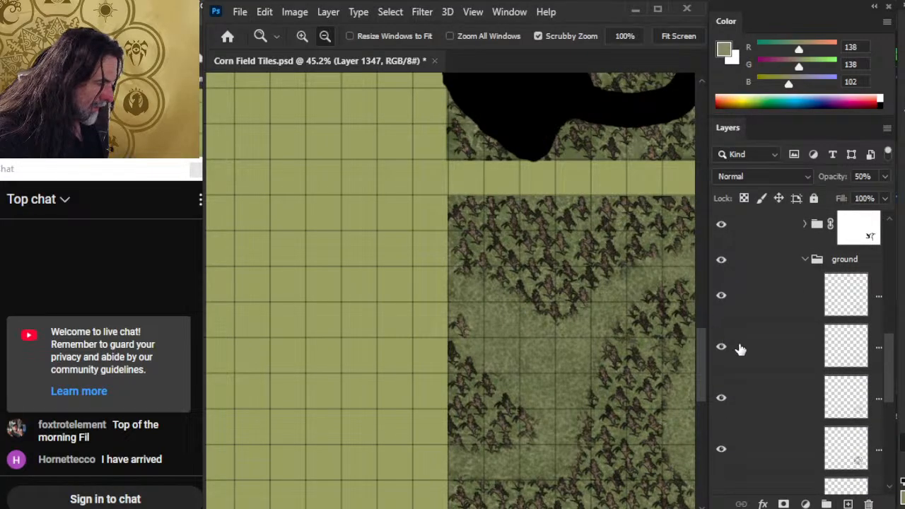
{"action": "left_click_drag", "start_coordinate": [895, 366], "coordinate": [872, 311]}
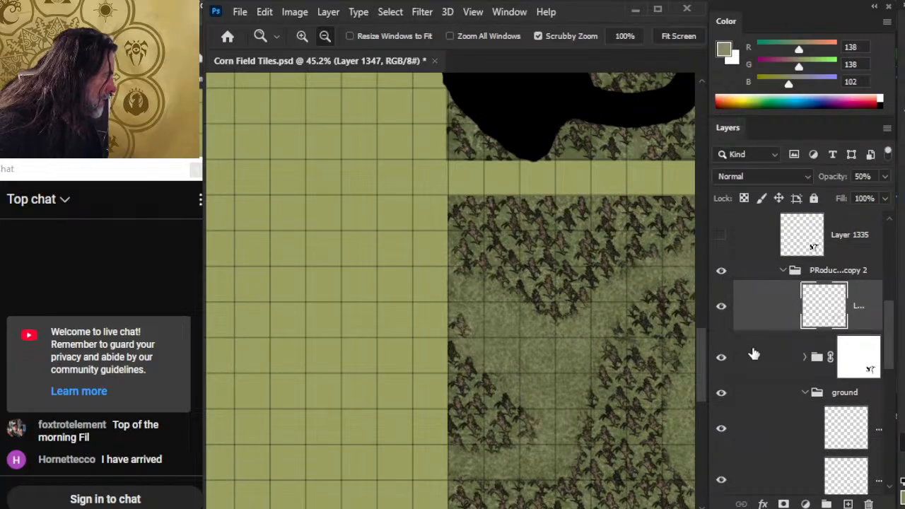
{"action": "left_click", "coordinate": [805, 394]}
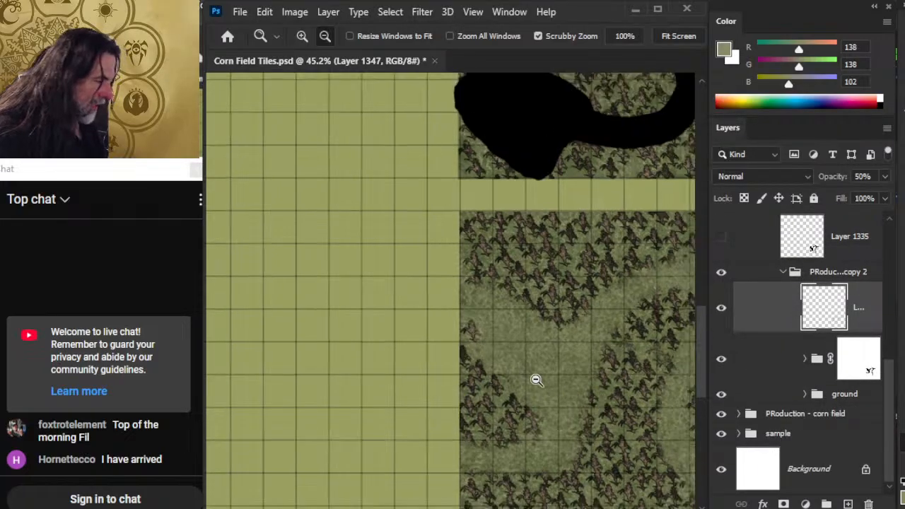
Step: Compare the tile's path texture from a distance with the ground of the finished corn field tiles
{"action": "scroll", "coordinate": [536, 378], "scroll_direction": "down", "scroll_amount": 3}
{"action": "left_click_drag", "start_coordinate": [484, 255], "coordinate": [447, 323]}
{"action": "scroll", "coordinate": [561, 396], "scroll_direction": "down", "scroll_amount": 1}
{"action": "left_click_drag", "start_coordinate": [562, 396], "coordinate": [502, 267]}
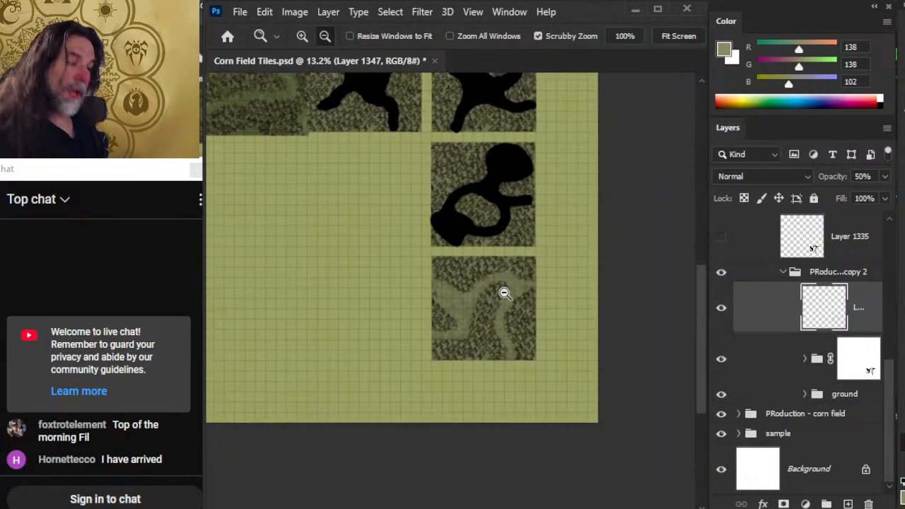
{"action": "scroll", "coordinate": [505, 290], "scroll_direction": "up", "scroll_amount": 4}
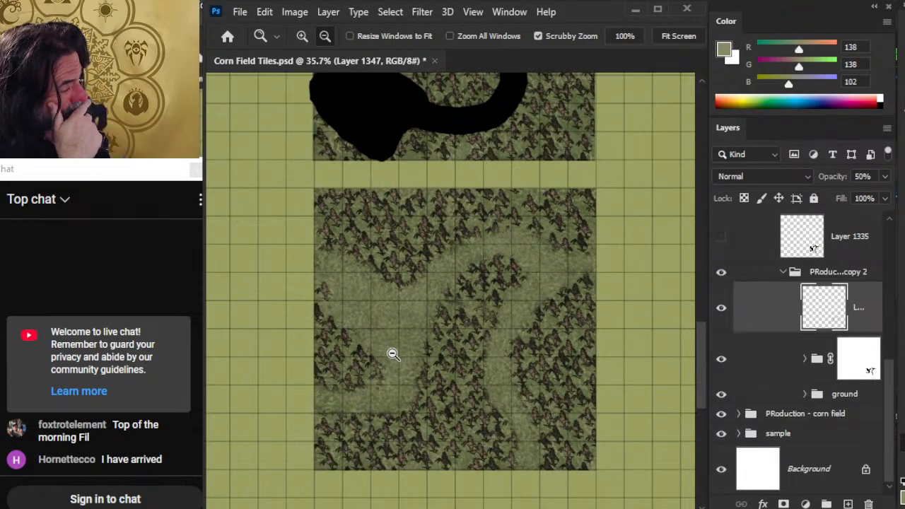
{"action": "scroll", "coordinate": [409, 364], "scroll_direction": "down", "scroll_amount": 2}
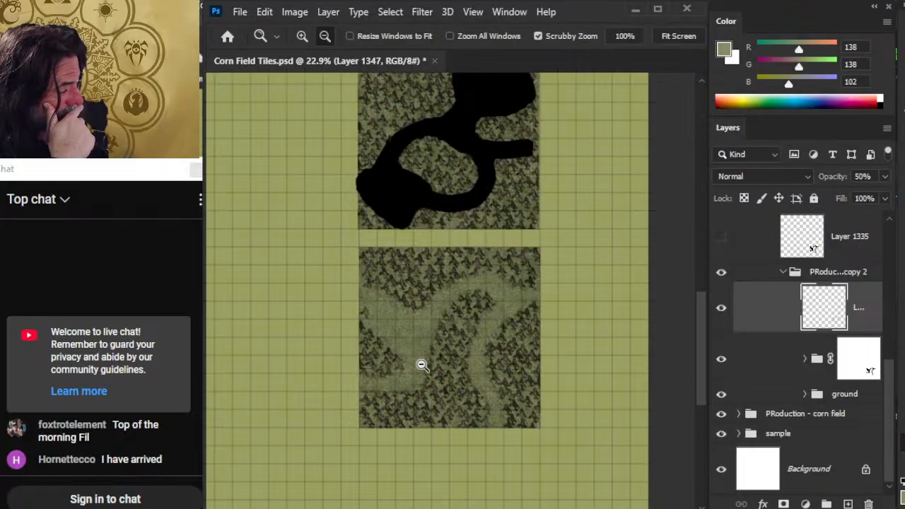
{"action": "scroll", "coordinate": [414, 364], "scroll_direction": "down", "scroll_amount": 1}
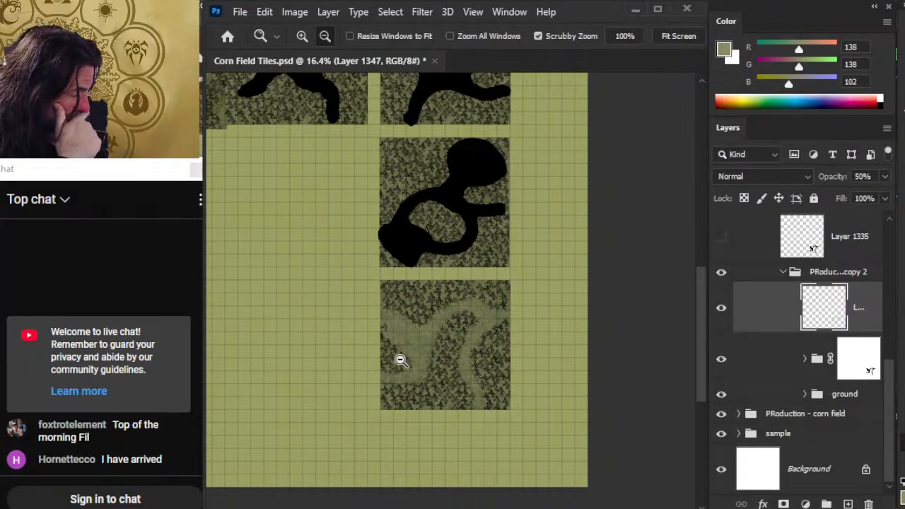
{"action": "left_click_drag", "start_coordinate": [384, 276], "coordinate": [520, 449]}
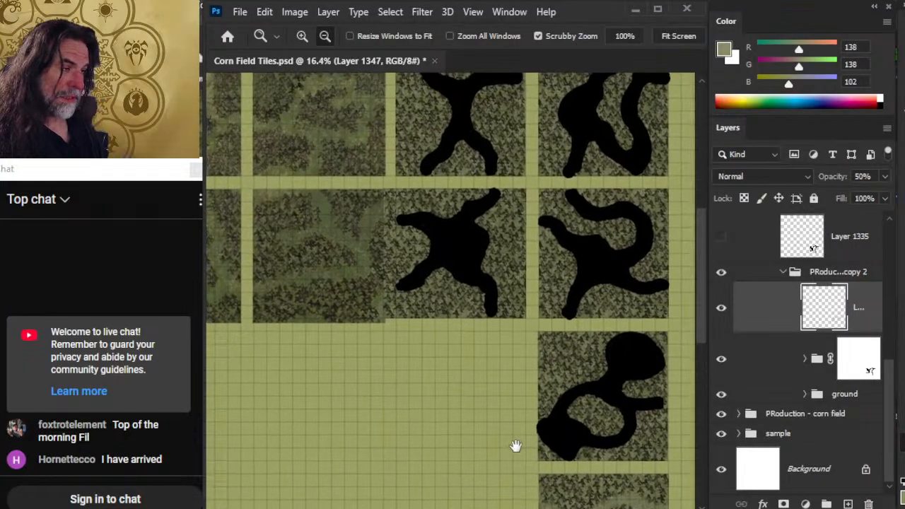
{"action": "left_click_drag", "start_coordinate": [324, 314], "coordinate": [461, 364]}
{"action": "scroll", "coordinate": [301, 291], "scroll_direction": "up", "scroll_amount": 3}
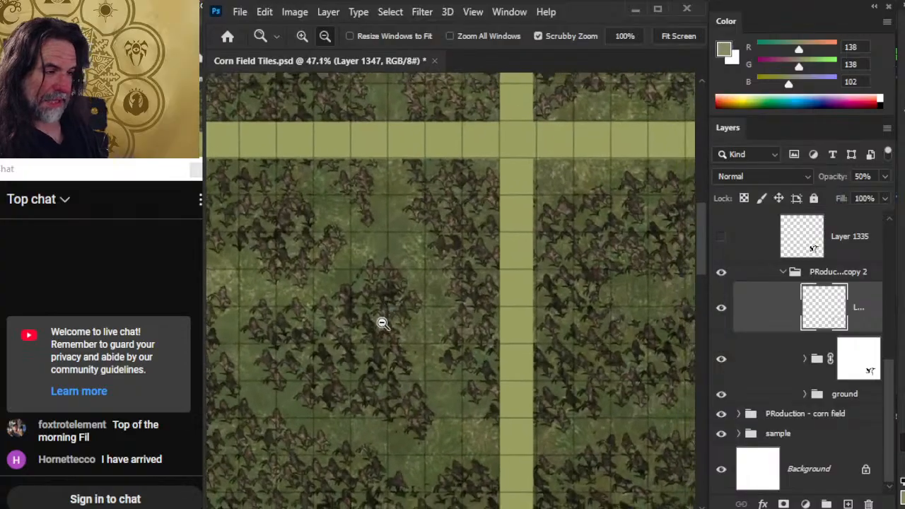
{"action": "scroll", "coordinate": [407, 240], "scroll_direction": "up", "scroll_amount": 3}
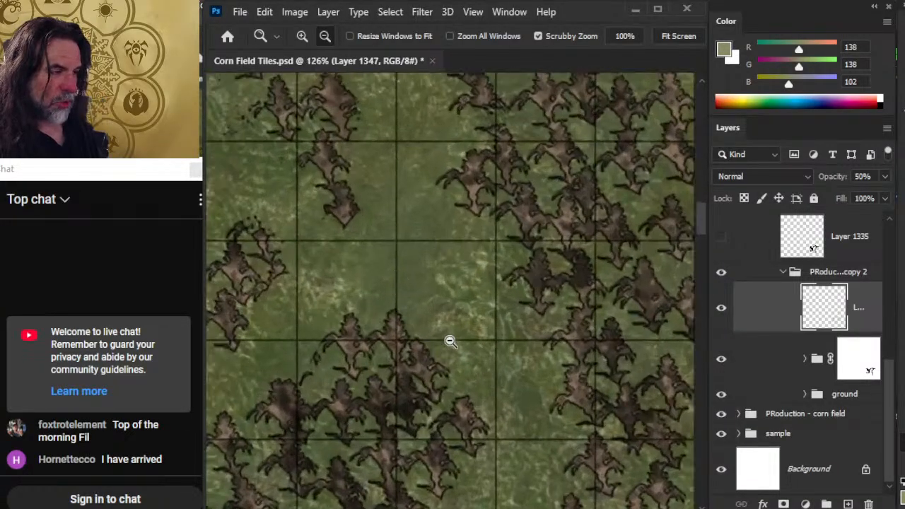
Step: Sample the dark green (76, 87, 55) from a finished tile's path as the brush colour and return to the unfinished tile
{"action": "key", "text": "b"}
{"action": "key", "text": "x"}
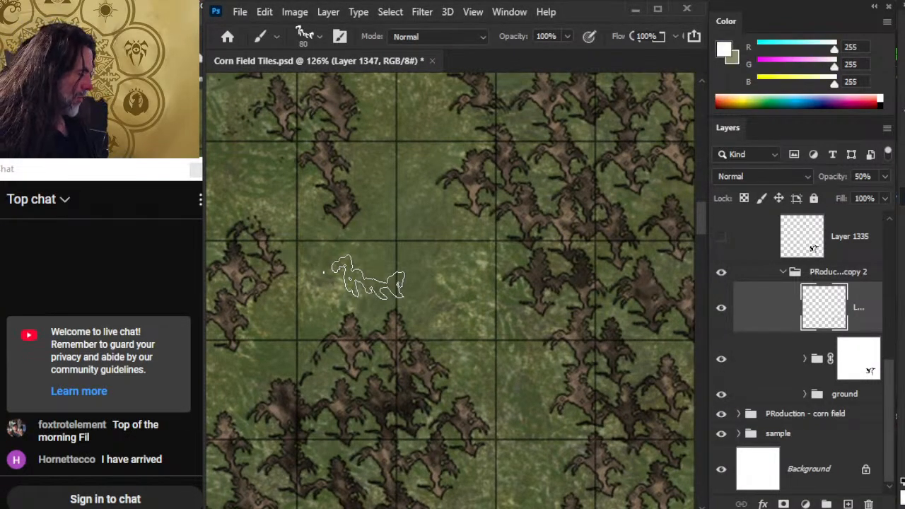
{"action": "left_click", "coordinate": [418, 275], "text": "alt"}
{"action": "key", "text": "z"}
{"action": "left_click_drag", "start_coordinate": [545, 331], "coordinate": [470, 338]}
{"action": "left_click_drag", "start_coordinate": [608, 415], "coordinate": [378, 196]}
{"action": "left_click_drag", "start_coordinate": [549, 401], "coordinate": [360, 301]}
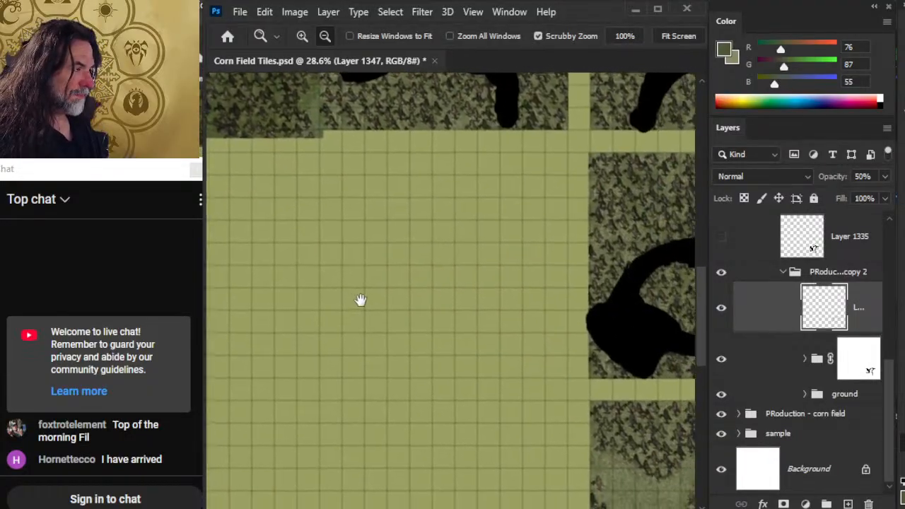
{"action": "left_click_drag", "start_coordinate": [592, 398], "coordinate": [409, 230]}
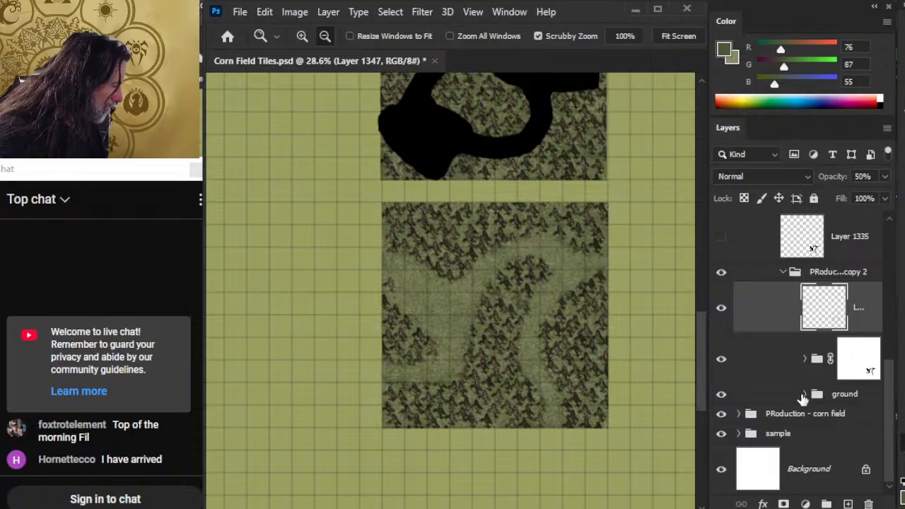
Step: Expand the ground group and hide Layer 1347 and the masked corn group to expose the tile's bare ground
{"action": "left_click", "coordinate": [804, 394]}
{"action": "left_click_drag", "start_coordinate": [884, 362], "coordinate": [894, 344]}
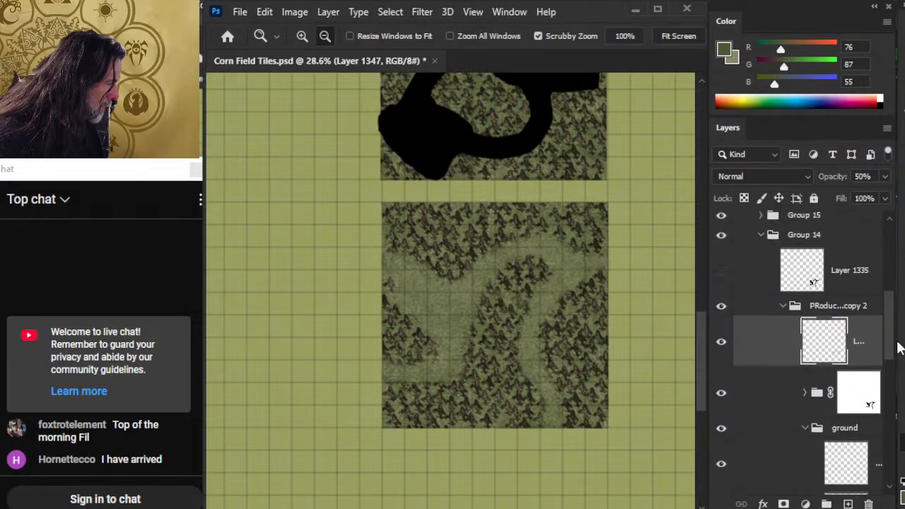
{"action": "left_click", "coordinate": [721, 353]}
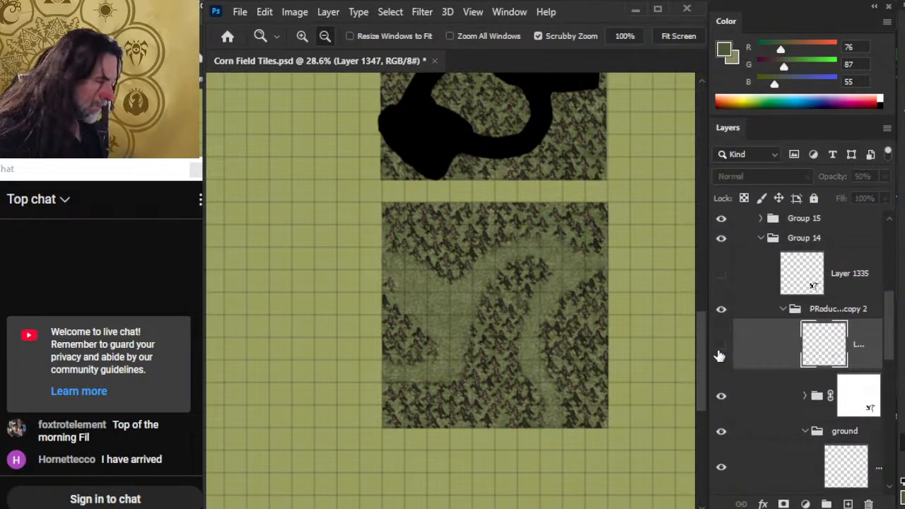
{"action": "left_click", "coordinate": [721, 397]}
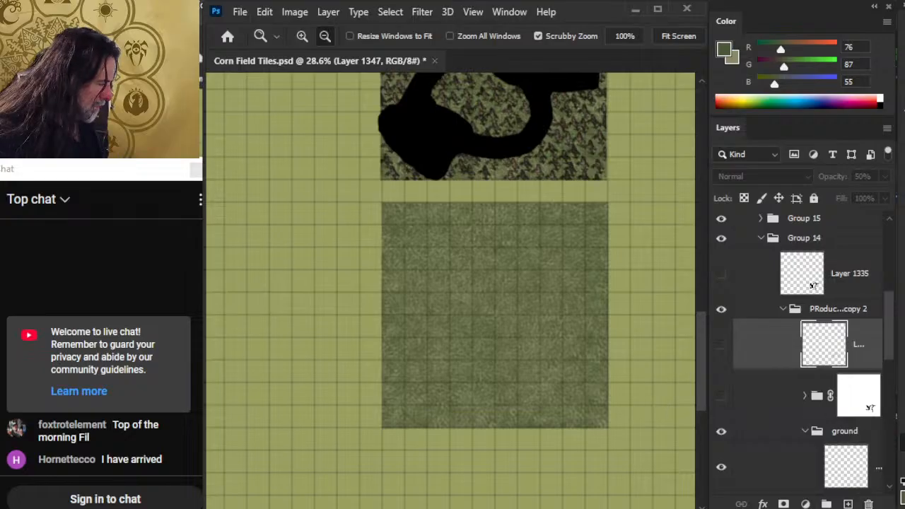
Step: Check what the ground group's two uppermost texture layers contribute by hiding them and showing them again
{"action": "left_click_drag", "start_coordinate": [900, 333], "coordinate": [808, 367]}
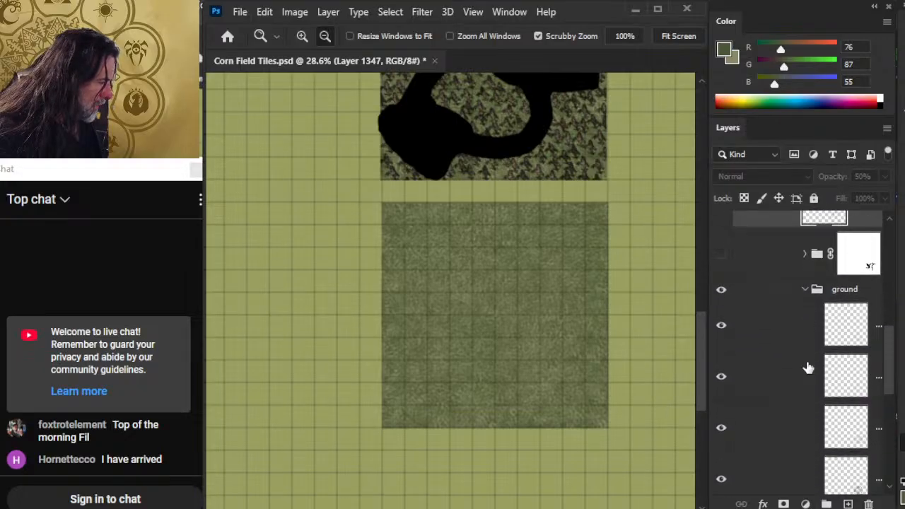
{"action": "left_click", "coordinate": [722, 329]}
{"action": "left_click", "coordinate": [723, 380]}
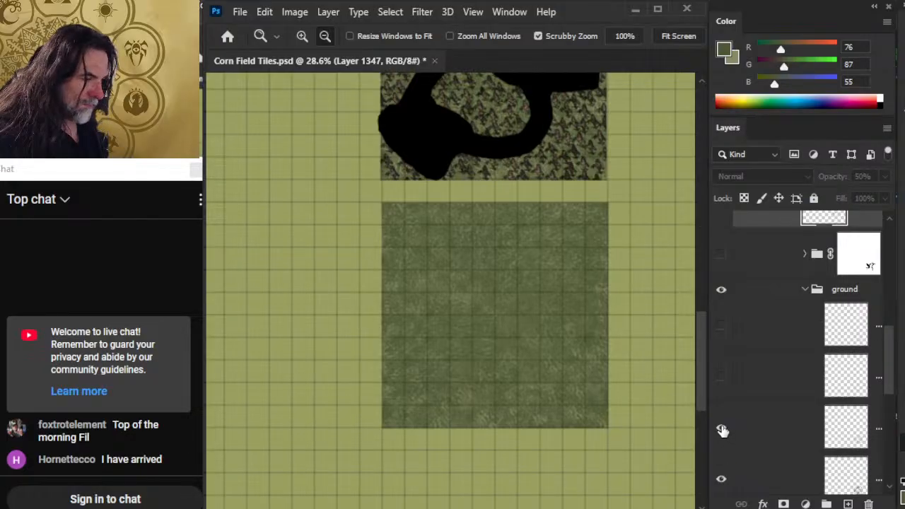
{"action": "mouse_move", "coordinate": [893, 369]}
{"action": "left_mouse_down"}
{"action": "mouse_move", "coordinate": [885, 431]}
{"action": "mouse_move", "coordinate": [884, 372]}
{"action": "left_mouse_up"}
{"action": "left_click", "coordinate": [723, 351]}
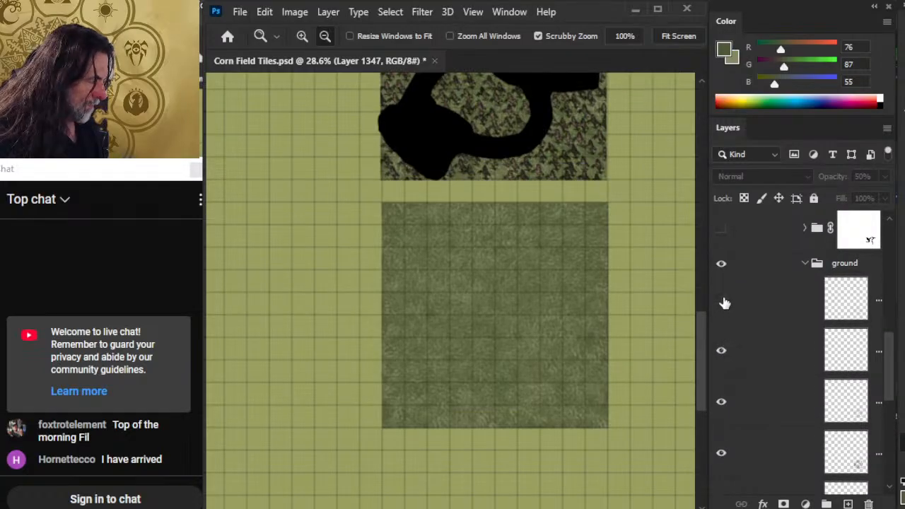
{"action": "left_click", "coordinate": [723, 301]}
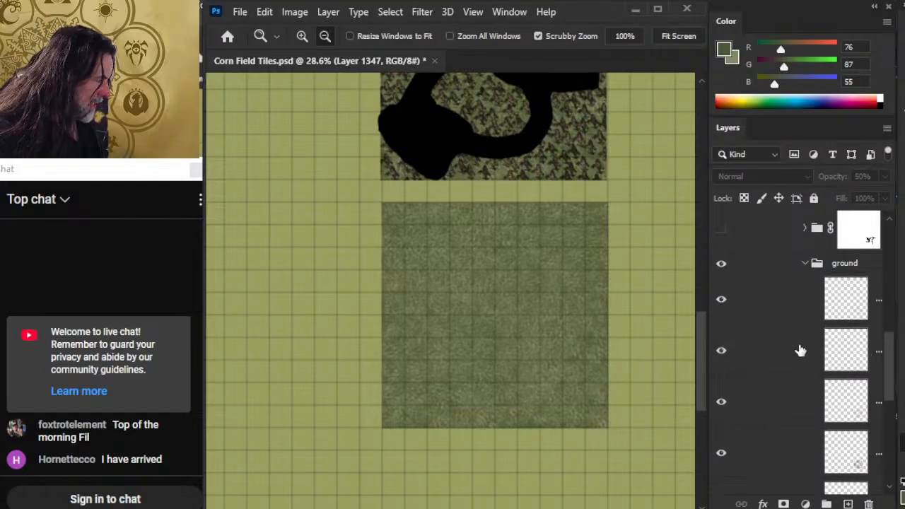
Step: Add a new layer above Layer 1346 and brush the sampled dark green texture over the whole tile at size 80
{"action": "left_click", "coordinate": [776, 307]}
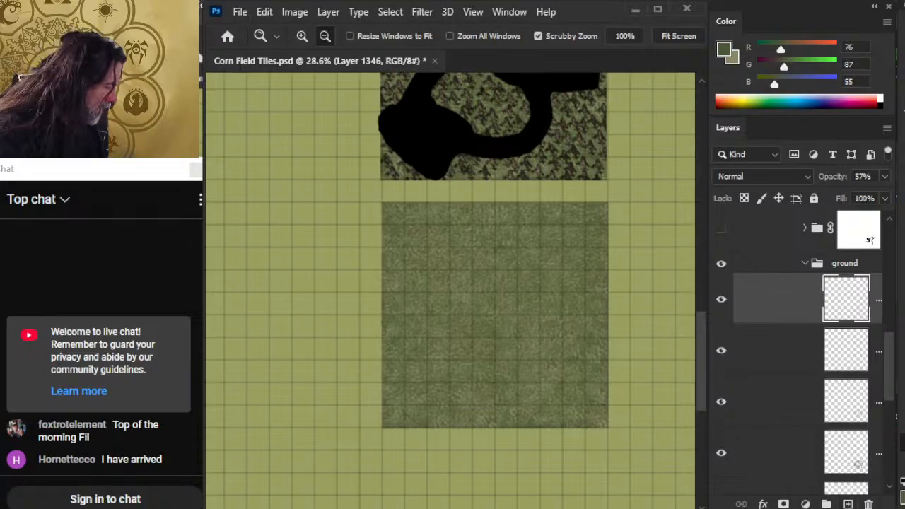
{"action": "left_click", "coordinate": [848, 504]}
{"action": "key", "text": "b"}
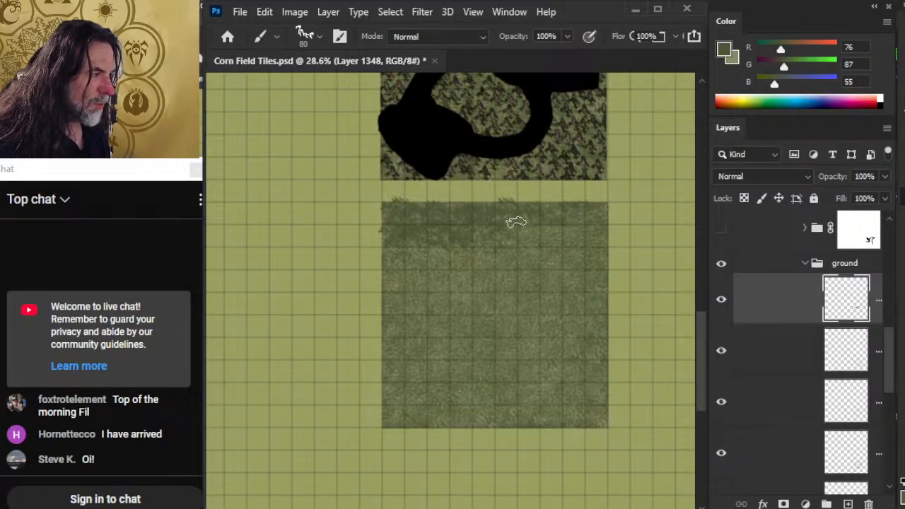
{"action": "left_click_drag", "start_coordinate": [580, 209], "coordinate": [604, 212]}
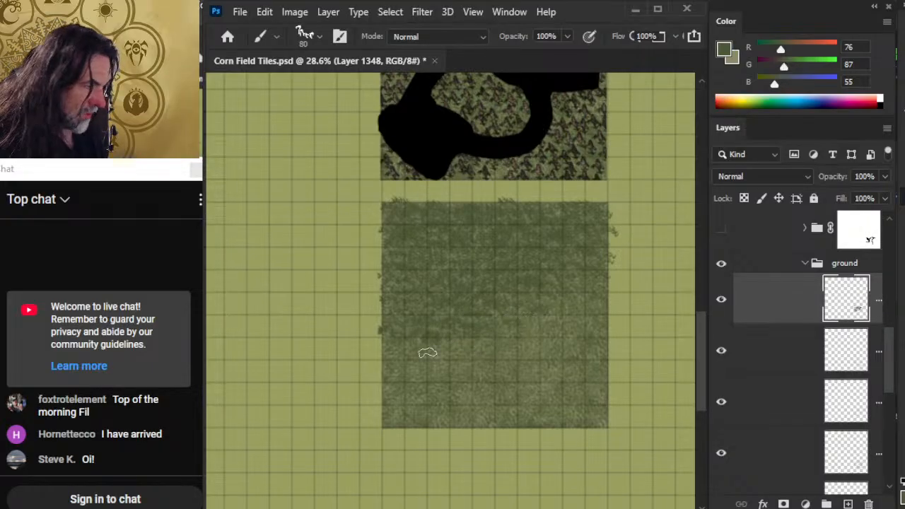
{"action": "mouse_move", "coordinate": [427, 353]}
{"action": "left_mouse_down"}
{"action": "mouse_move", "coordinate": [385, 347]}
{"action": "mouse_move", "coordinate": [421, 342]}
{"action": "mouse_move", "coordinate": [392, 357]}
{"action": "mouse_move", "coordinate": [454, 339]}
{"action": "mouse_move", "coordinate": [404, 358]}
{"action": "mouse_move", "coordinate": [484, 351]}
{"action": "mouse_move", "coordinate": [390, 377]}
{"action": "mouse_move", "coordinate": [450, 366]}
{"action": "left_mouse_up"}
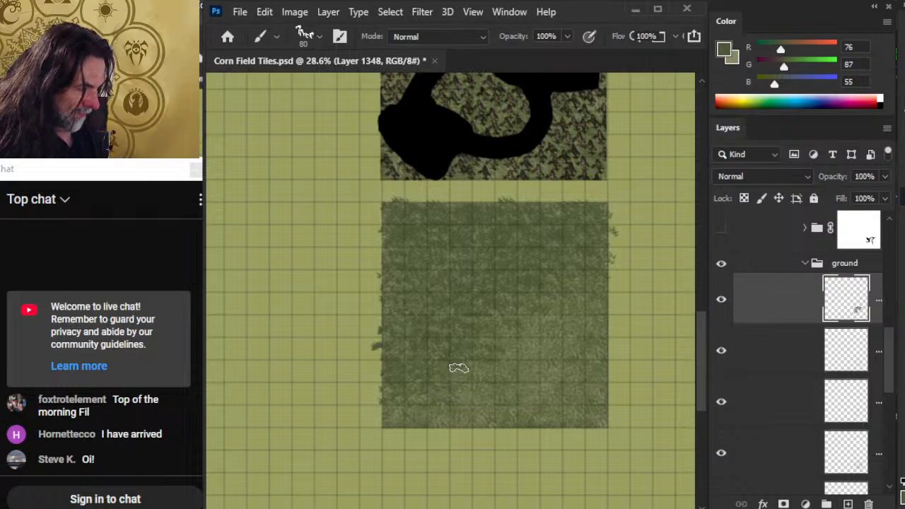
{"action": "mouse_move", "coordinate": [412, 414]}
{"action": "left_mouse_down"}
{"action": "mouse_move", "coordinate": [454, 421]}
{"action": "mouse_move", "coordinate": [409, 405]}
{"action": "left_mouse_up"}
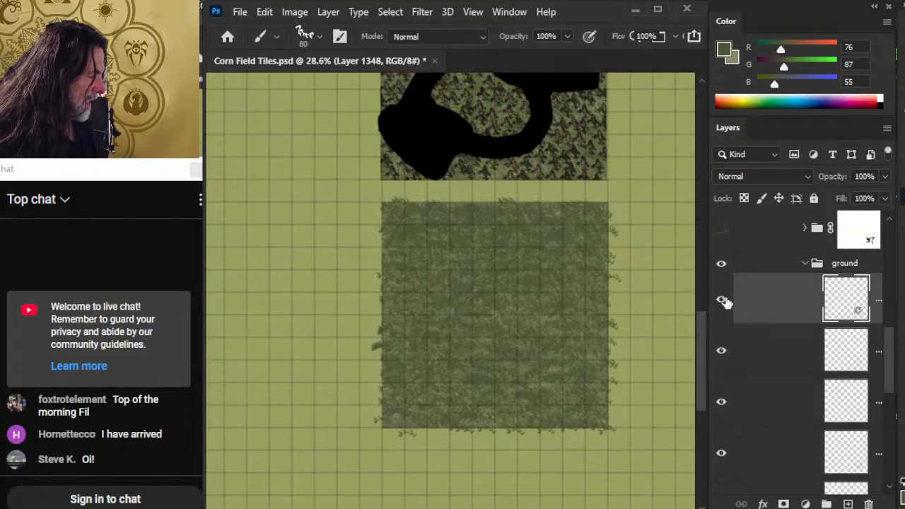
Step: Duplicate the dark green texture layer and hide the copy
{"action": "right_click", "coordinate": [772, 300]}
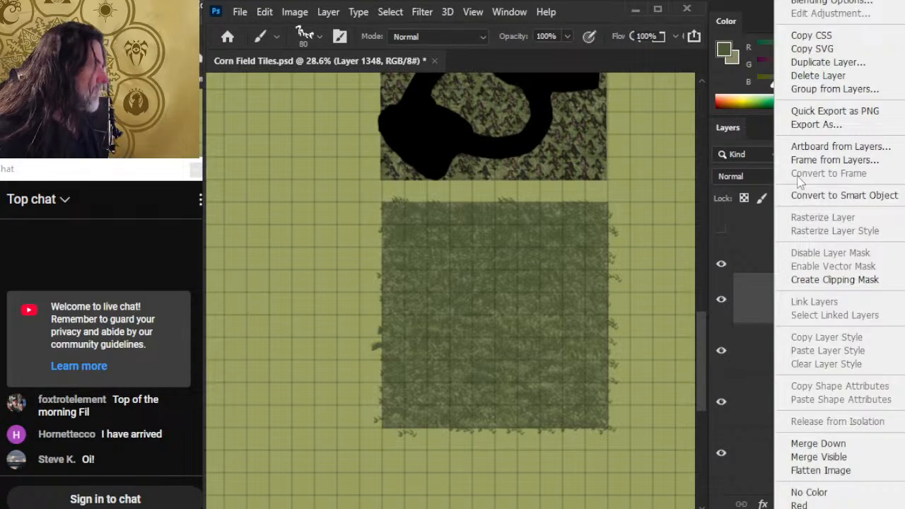
{"action": "left_click", "coordinate": [821, 64]}
{"action": "key", "text": "Return"}
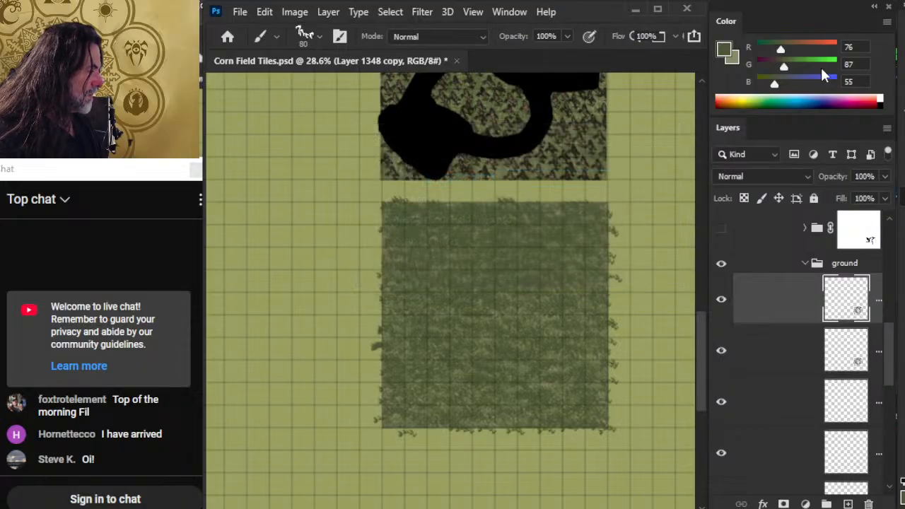
{"action": "left_click", "coordinate": [722, 299]}
Step: Soften the dark green texture on Layer 1348 with a size 100 eraser at 34% opacity, and show the masked corn group again
{"action": "left_click", "coordinate": [750, 346]}
{"action": "key", "text": "e"}
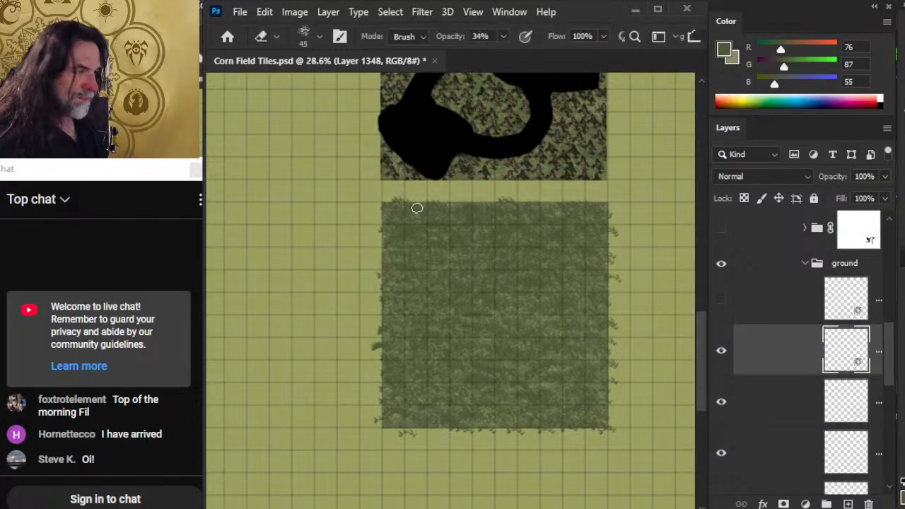
{"action": "right_click", "coordinate": [323, 235]}
{"action": "left_click", "coordinate": [249, 228]}
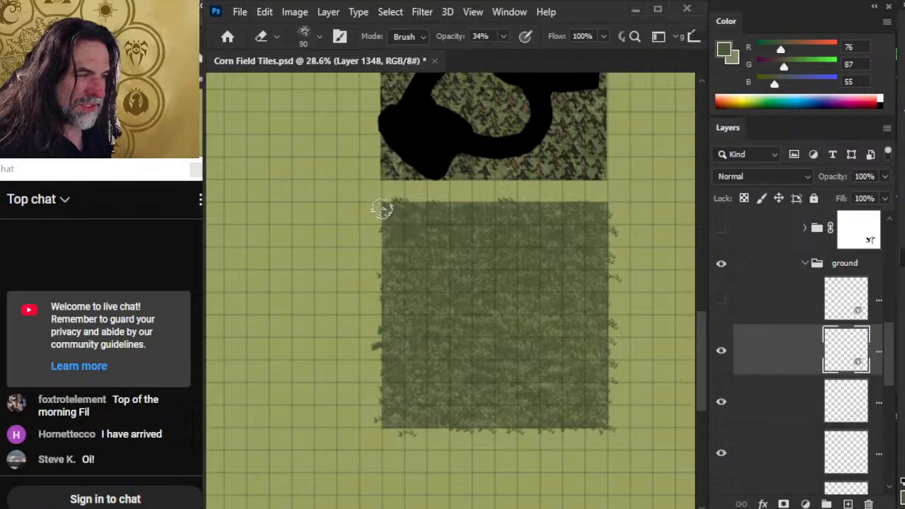
{"action": "key", "text": "bracketright"}
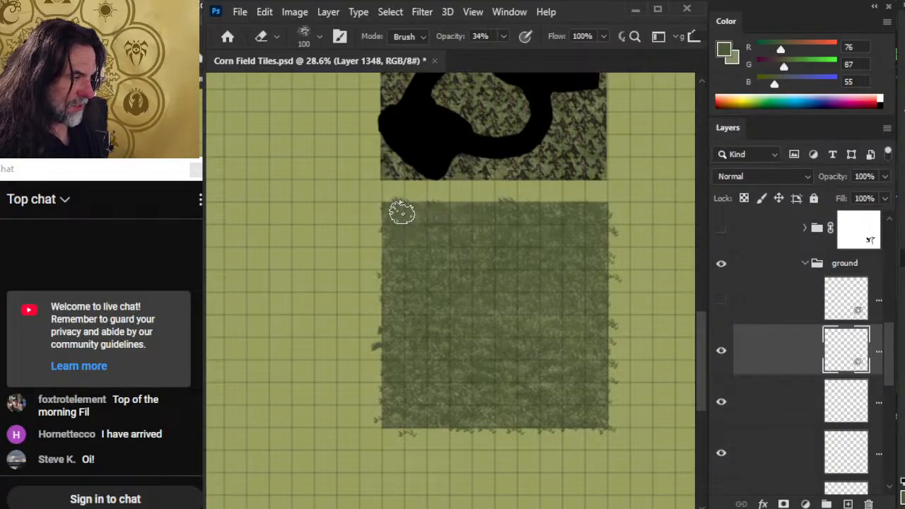
{"action": "key", "text": "alt+space"}
{"action": "mouse_move", "coordinate": [421, 232]}
{"action": "left_mouse_down"}
{"action": "mouse_move", "coordinate": [526, 291]}
{"action": "mouse_move", "coordinate": [477, 286]}
{"action": "mouse_move", "coordinate": [410, 337]}
{"action": "left_mouse_up"}
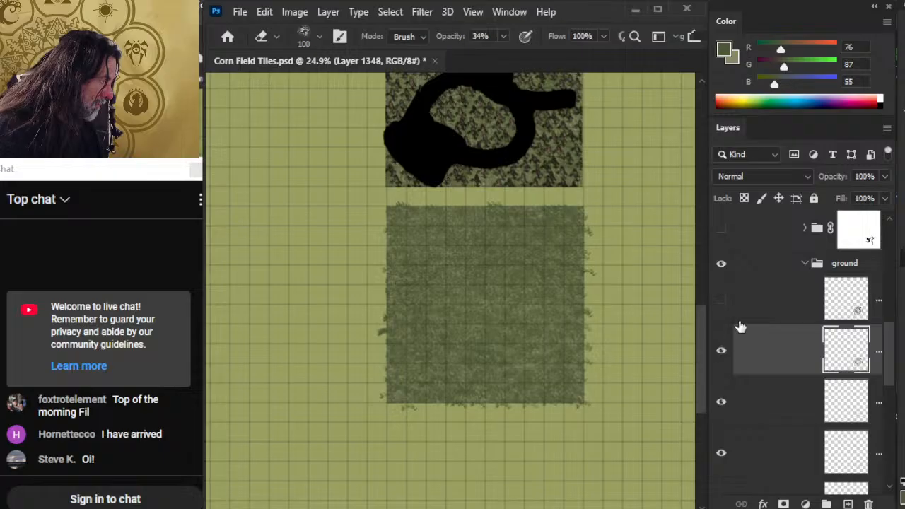
{"action": "left_click", "coordinate": [722, 227]}
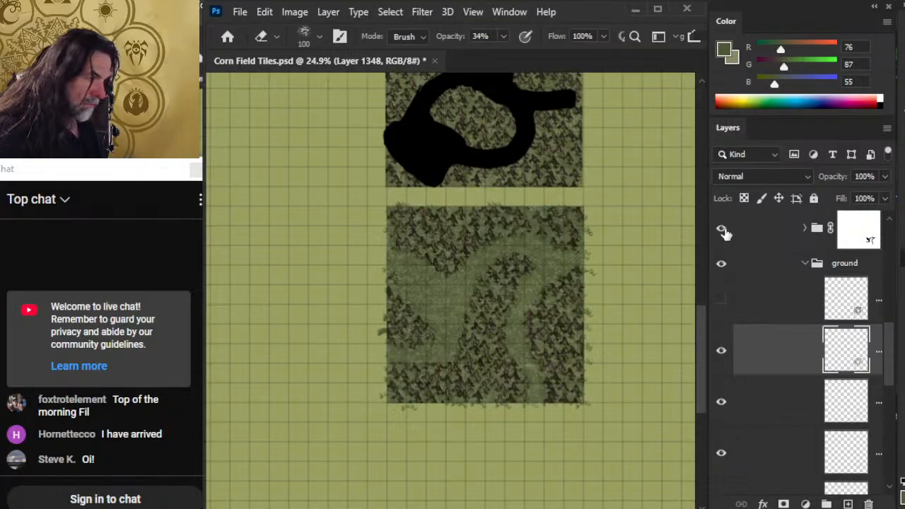
Step: Sample the dark ground green (R 70, G 82, B 44) from a path in a finished tile
{"action": "key", "text": "z"}
{"action": "mouse_move", "coordinate": [427, 315]}
{"action": "left_mouse_down"}
{"action": "mouse_move", "coordinate": [536, 384]}
{"action": "mouse_move", "coordinate": [509, 381]}
{"action": "left_mouse_up"}
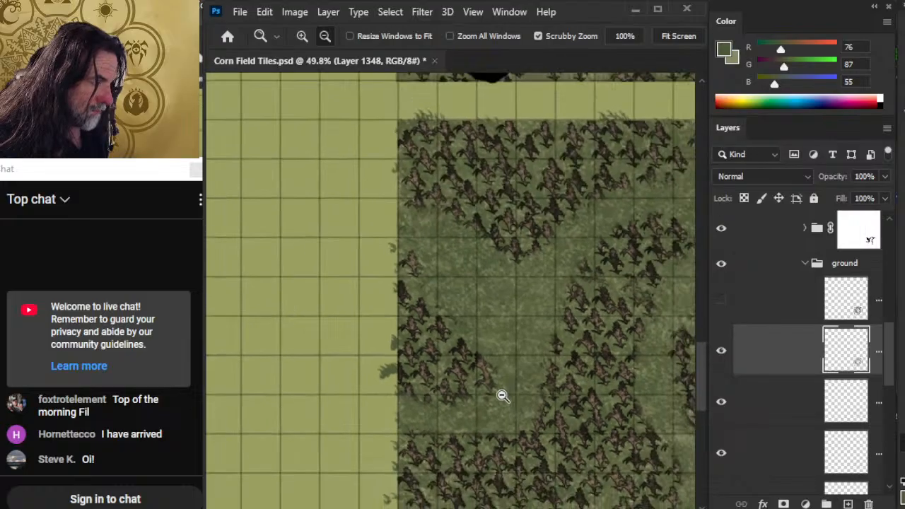
{"action": "left_click_drag", "start_coordinate": [446, 230], "coordinate": [549, 457]}
{"action": "left_click_drag", "start_coordinate": [407, 142], "coordinate": [588, 485]}
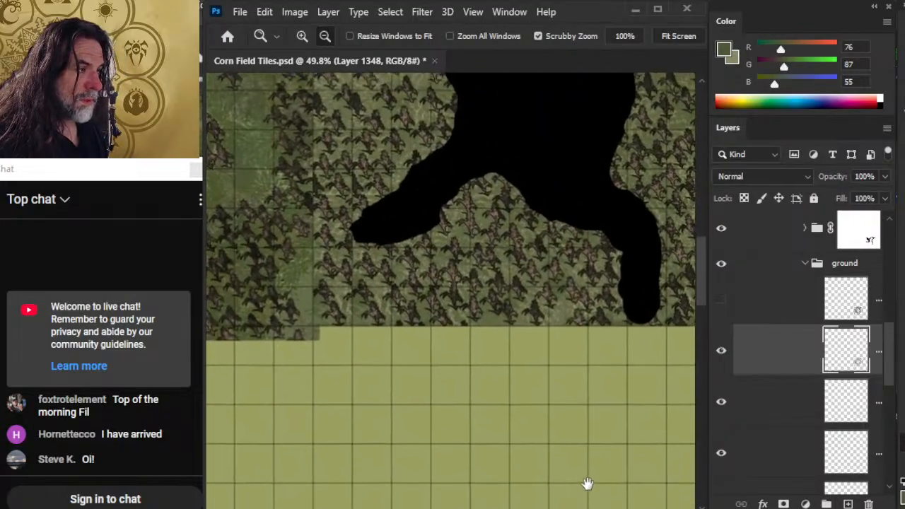
{"action": "left_click_drag", "start_coordinate": [344, 259], "coordinate": [519, 333]}
{"action": "left_click_drag", "start_coordinate": [410, 283], "coordinate": [474, 364]}
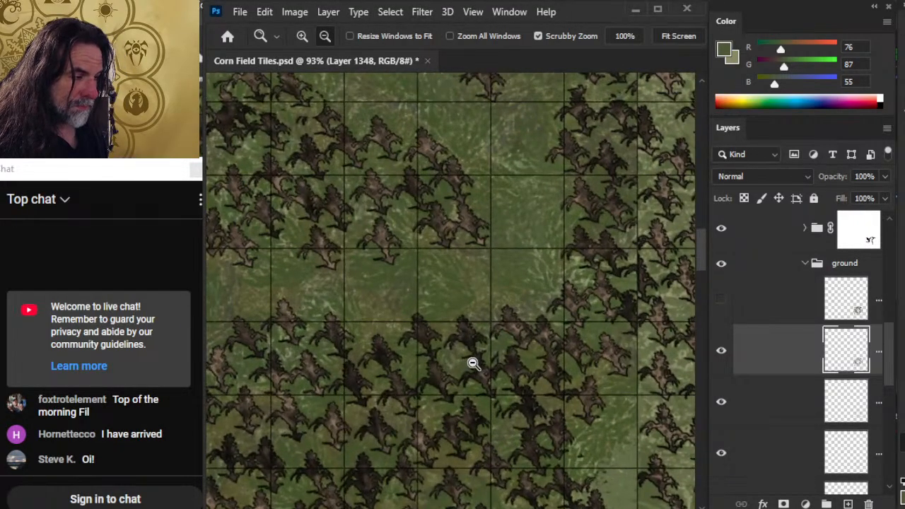
{"action": "mouse_move", "coordinate": [559, 339]}
{"action": "left_mouse_down"}
{"action": "mouse_move", "coordinate": [513, 333]}
{"action": "mouse_move", "coordinate": [573, 389]}
{"action": "mouse_move", "coordinate": [556, 447]}
{"action": "left_mouse_up"}
{"action": "left_click_drag", "start_coordinate": [431, 221], "coordinate": [449, 224]}
{"action": "left_click", "coordinate": [419, 195], "text": "alt"}
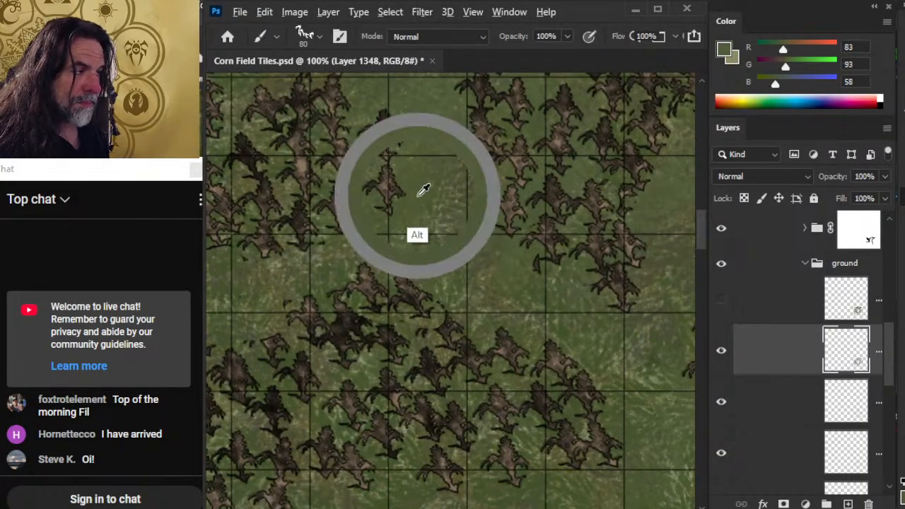
{"action": "left_click_drag", "start_coordinate": [568, 327], "coordinate": [519, 308]}
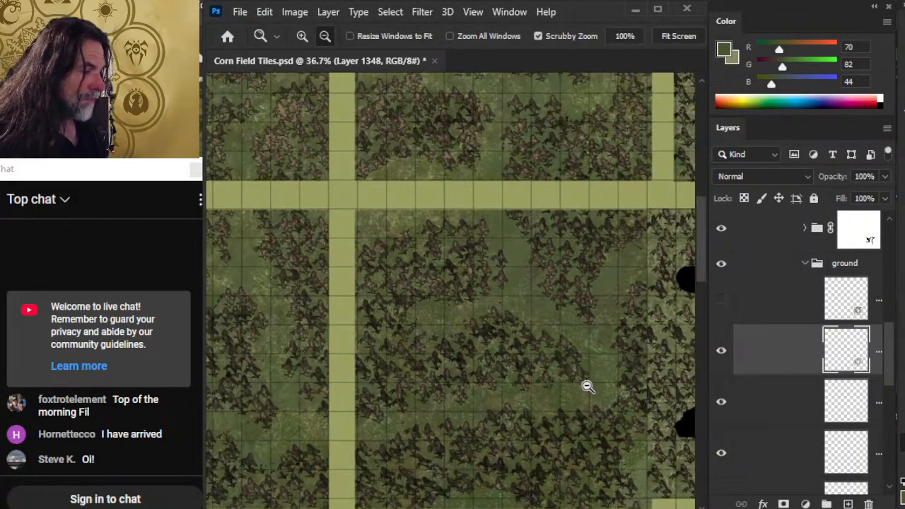
Step: Sample the new tile's path green into the other colour slot, then restore the finished tile's green as the foreground colour for comparison
{"action": "key", "text": "x"}
{"action": "left_click_drag", "start_coordinate": [598, 429], "coordinate": [453, 251]}
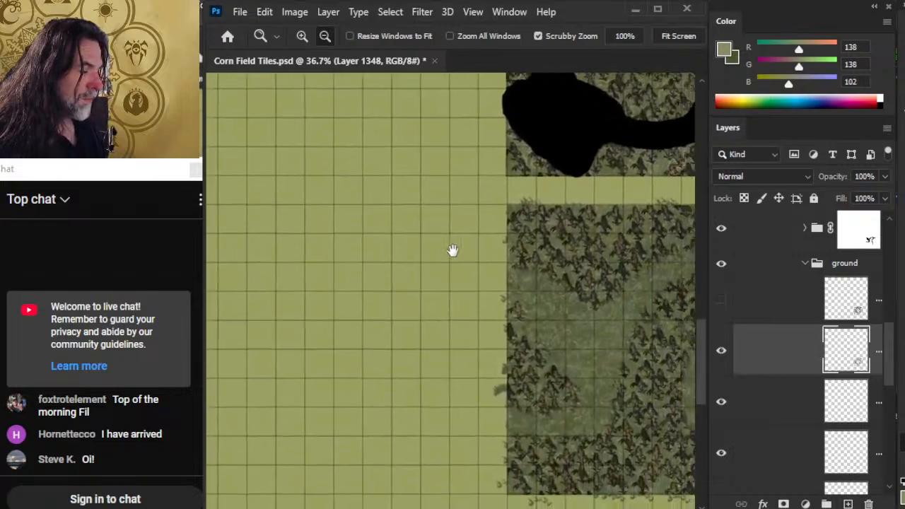
{"action": "left_click_drag", "start_coordinate": [596, 429], "coordinate": [471, 368]}
{"action": "mouse_move", "coordinate": [439, 282]}
{"action": "left_mouse_down"}
{"action": "mouse_move", "coordinate": [506, 279]}
{"action": "mouse_move", "coordinate": [556, 321]}
{"action": "left_mouse_up"}
{"action": "left_click", "coordinate": [467, 228], "text": "alt"}
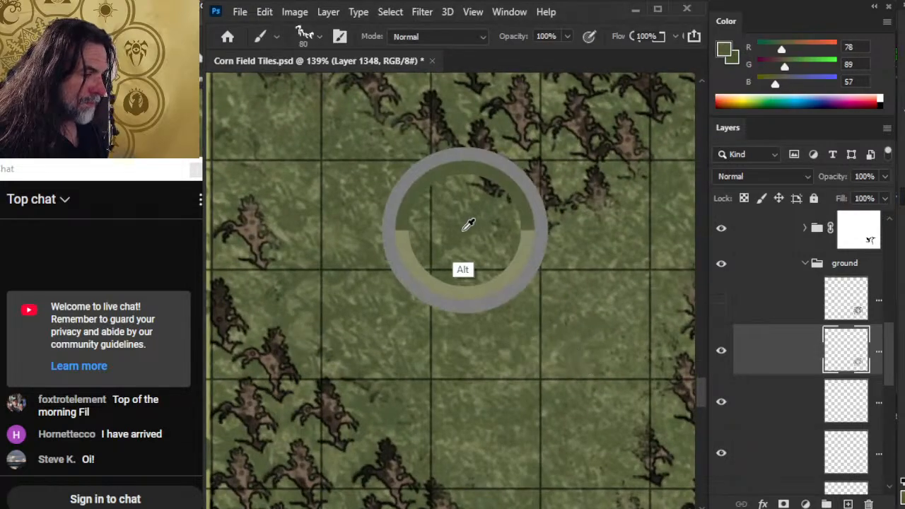
{"action": "key", "text": "x"}
{"action": "left_click_drag", "start_coordinate": [529, 361], "coordinate": [458, 358]}
{"action": "left_click_drag", "start_coordinate": [584, 394], "coordinate": [534, 367]}
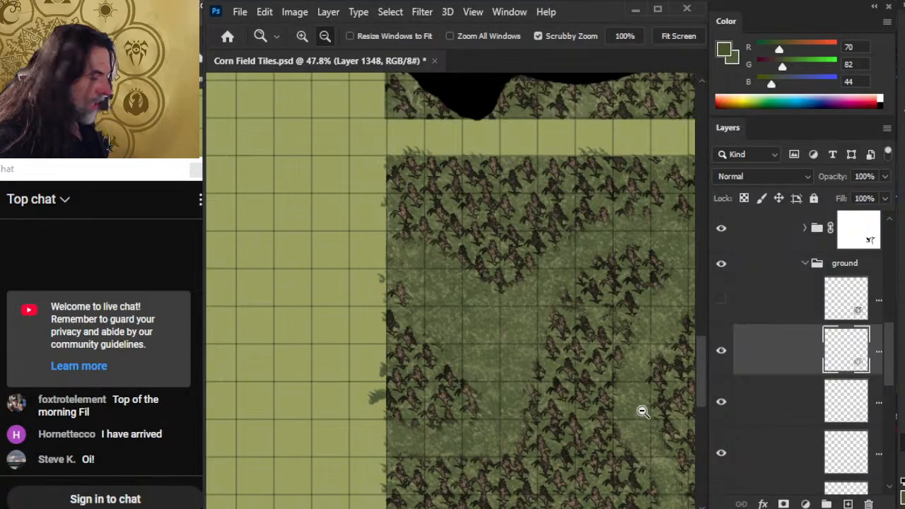
Step: Soften the dark green texture along the path on Layer 1348 with the size 100 eraser at 34% opacity, and hide the masked corn group
{"action": "key", "text": "e"}
{"action": "mouse_move", "coordinate": [507, 398]}
{"action": "left_mouse_down"}
{"action": "mouse_move", "coordinate": [472, 404]}
{"action": "mouse_move", "coordinate": [484, 351]}
{"action": "mouse_move", "coordinate": [538, 372]}
{"action": "mouse_move", "coordinate": [509, 341]}
{"action": "mouse_move", "coordinate": [440, 436]}
{"action": "mouse_move", "coordinate": [479, 356]}
{"action": "mouse_move", "coordinate": [513, 348]}
{"action": "mouse_move", "coordinate": [519, 395]}
{"action": "mouse_move", "coordinate": [489, 418]}
{"action": "mouse_move", "coordinate": [509, 356]}
{"action": "mouse_move", "coordinate": [458, 348]}
{"action": "mouse_move", "coordinate": [472, 440]}
{"action": "left_mouse_up"}
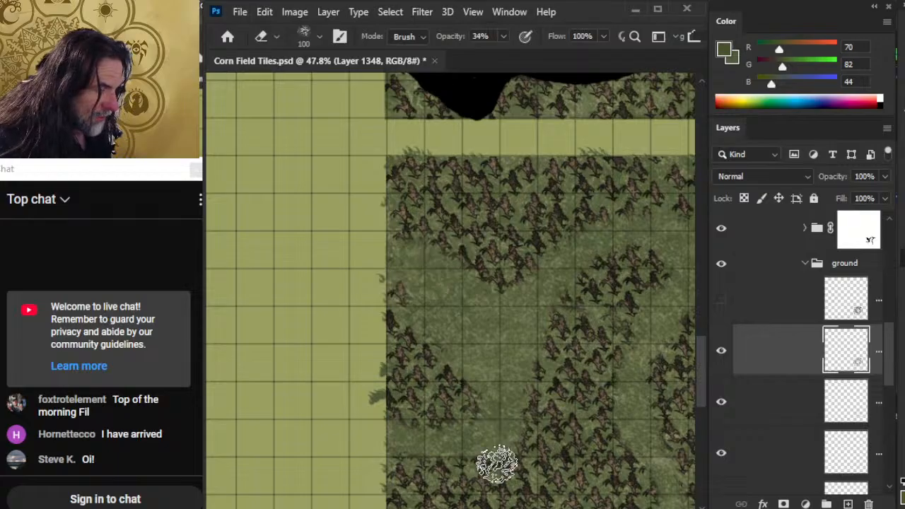
{"action": "scroll", "coordinate": [425, 417], "scroll_direction": "right", "scroll_amount": 5}
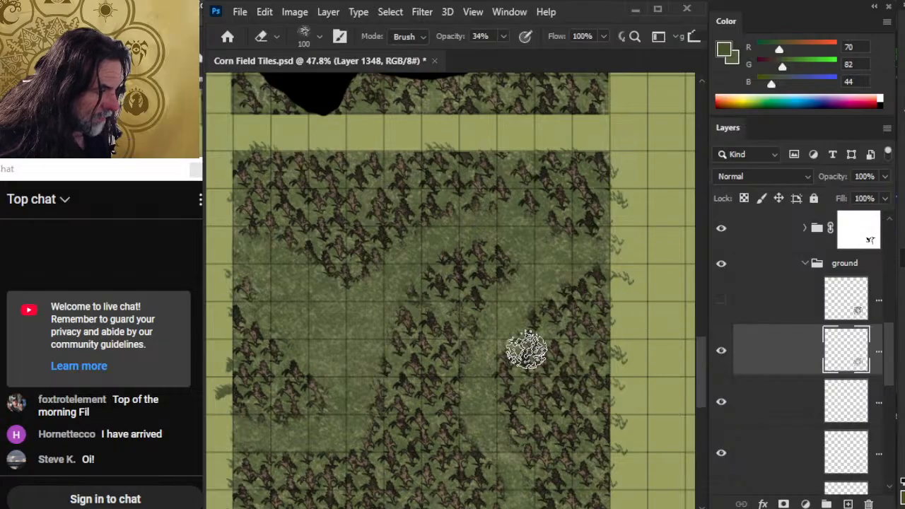
{"action": "left_click", "coordinate": [721, 229]}
{"action": "scroll", "coordinate": [517, 329], "scroll_direction": "down", "scroll_amount": 3}
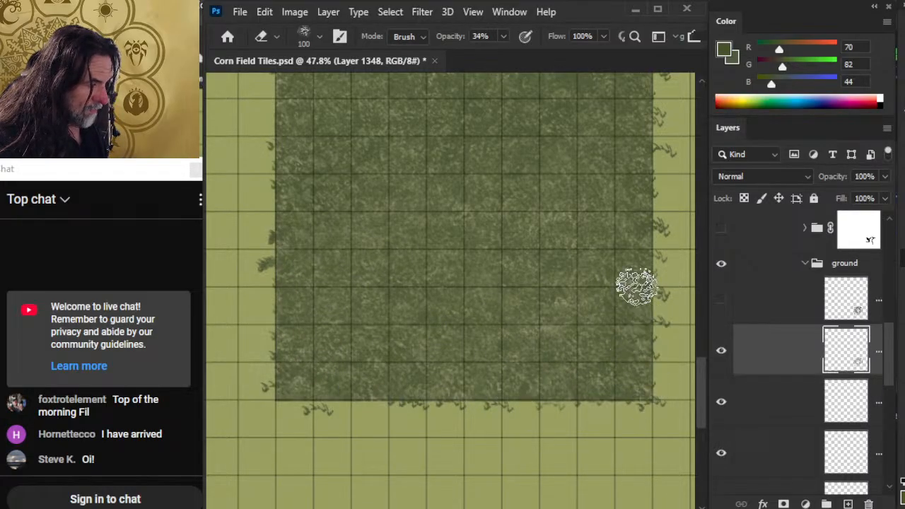
Step: Show Layer 1348 copy, move it beneath Layer 1348, and test a lower opacity on it before returning to 100%
{"action": "left_click", "coordinate": [720, 303]}
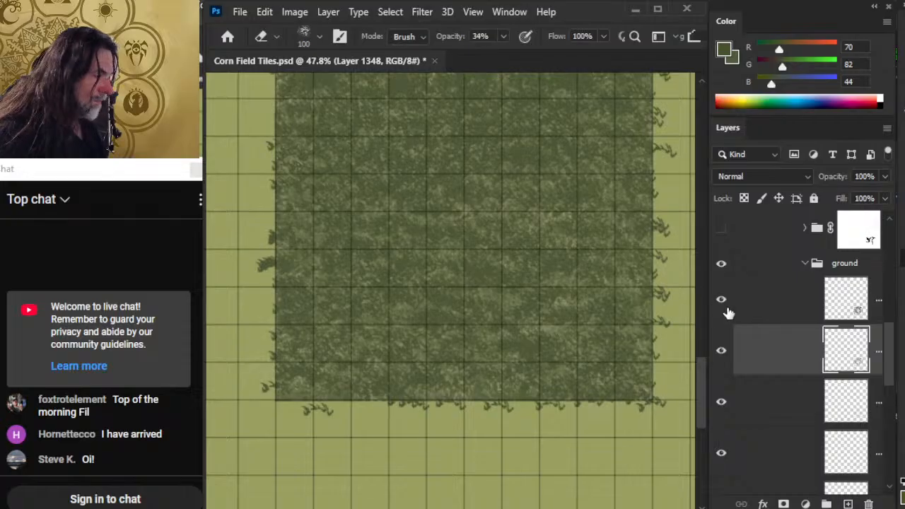
{"action": "left_click_drag", "start_coordinate": [780, 299], "coordinate": [766, 371]}
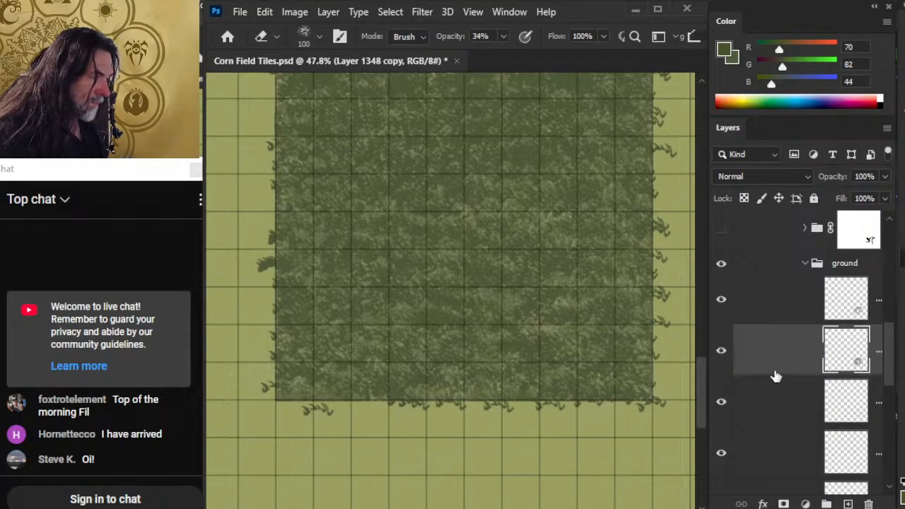
{"action": "left_click", "coordinate": [885, 177]}
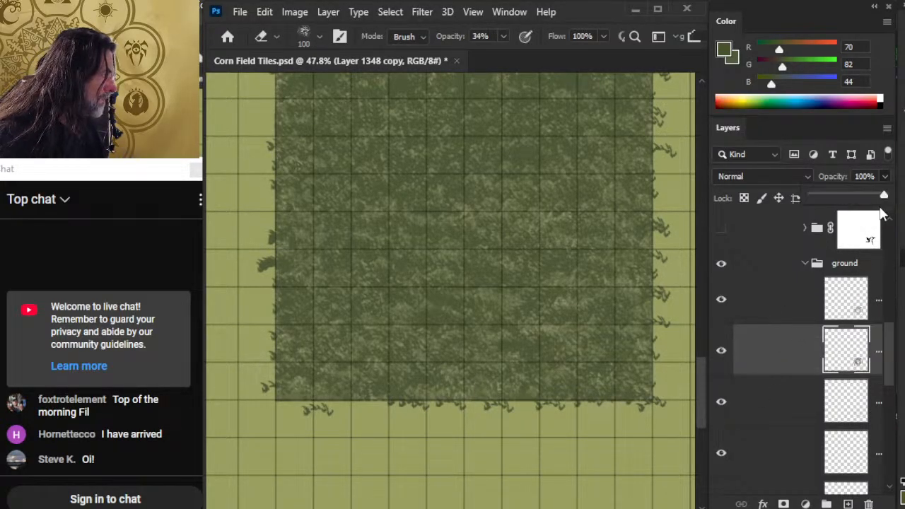
{"action": "left_click_drag", "start_coordinate": [860, 195], "coordinate": [883, 203]}
Step: Compare Layer 1348 with its copy by switching their visibility, leave the copy hidden, and select the visible Layer 1348
{"action": "left_click", "coordinate": [723, 307]}
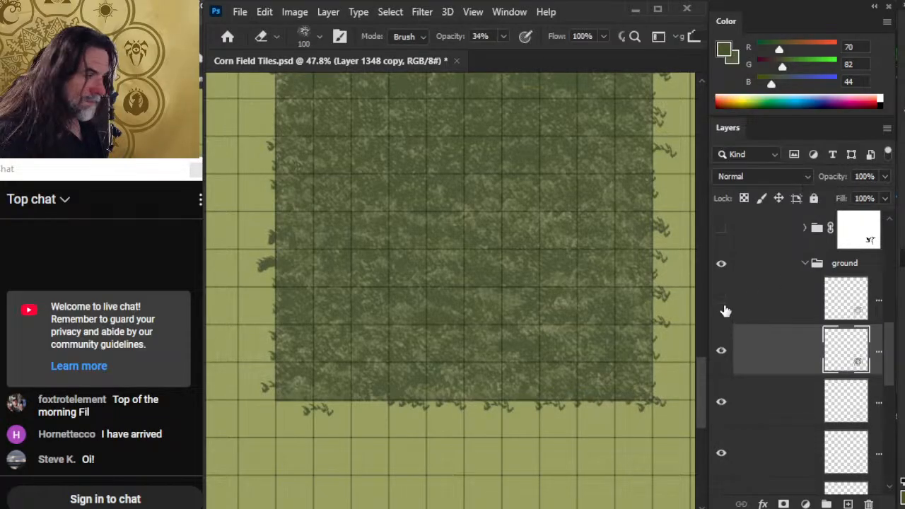
{"action": "left_click", "coordinate": [723, 352]}
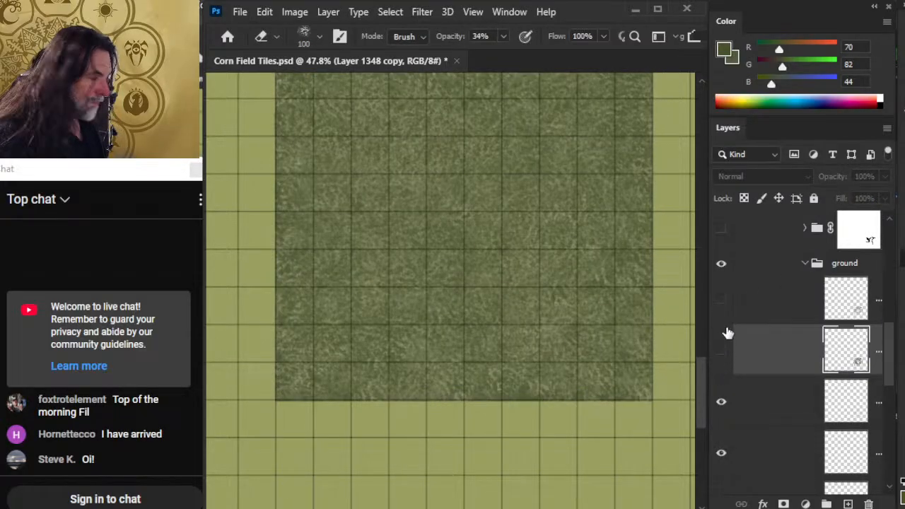
{"action": "left_click", "coordinate": [722, 301]}
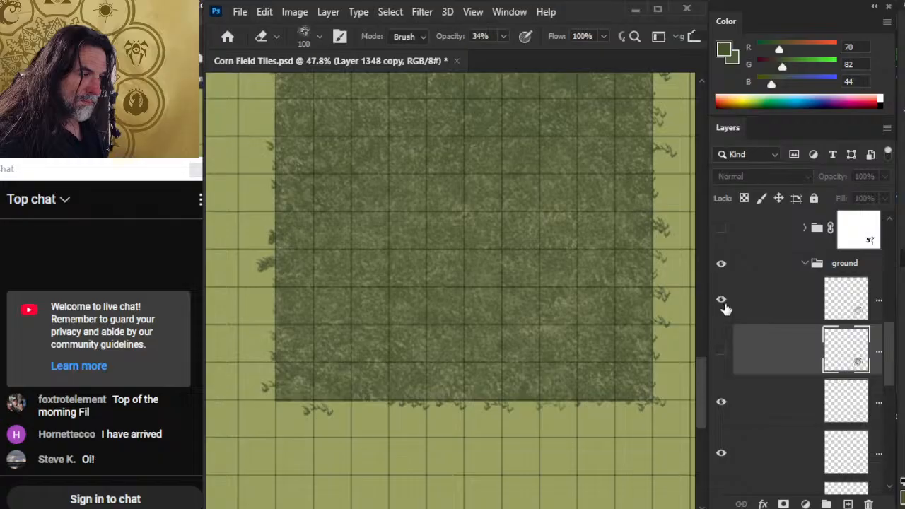
{"action": "left_click", "coordinate": [770, 309]}
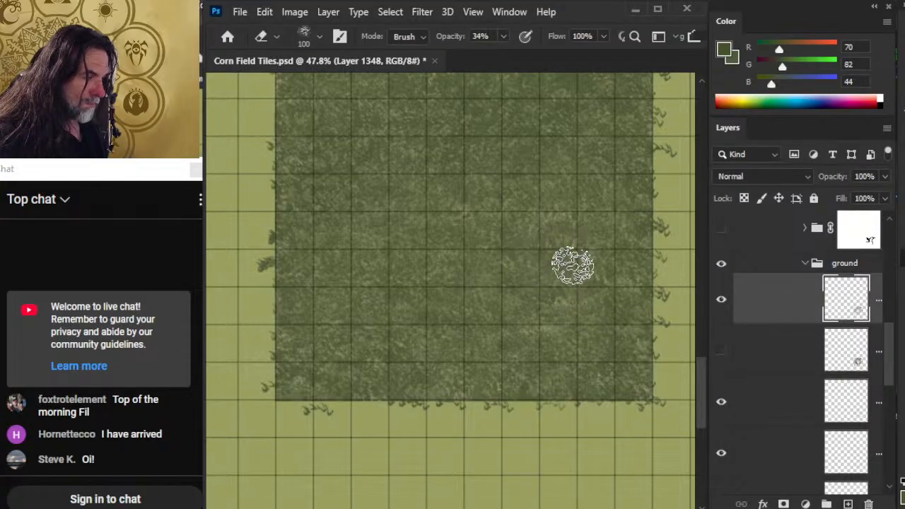
{"action": "left_click_drag", "start_coordinate": [586, 325], "coordinate": [566, 304]}
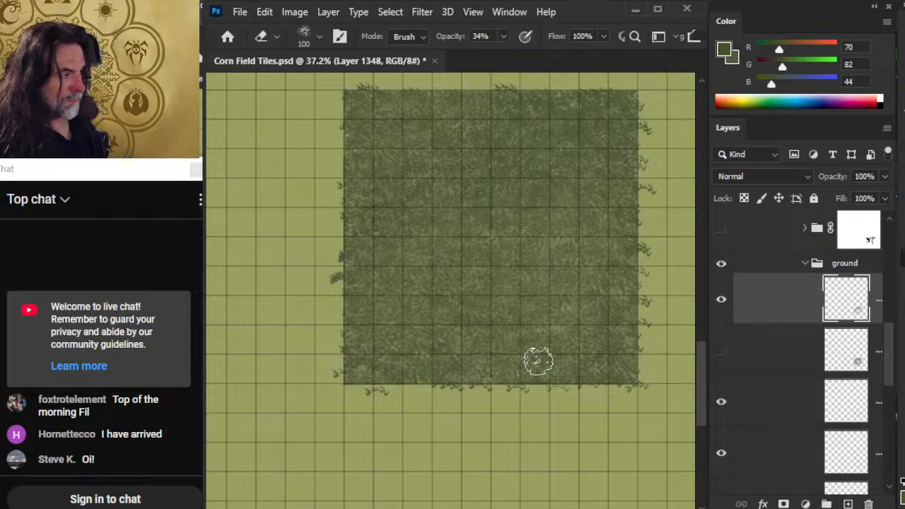
{"action": "left_click_drag", "start_coordinate": [538, 360], "coordinate": [535, 335]}
{"action": "left_click_drag", "start_coordinate": [543, 246], "coordinate": [512, 267]}
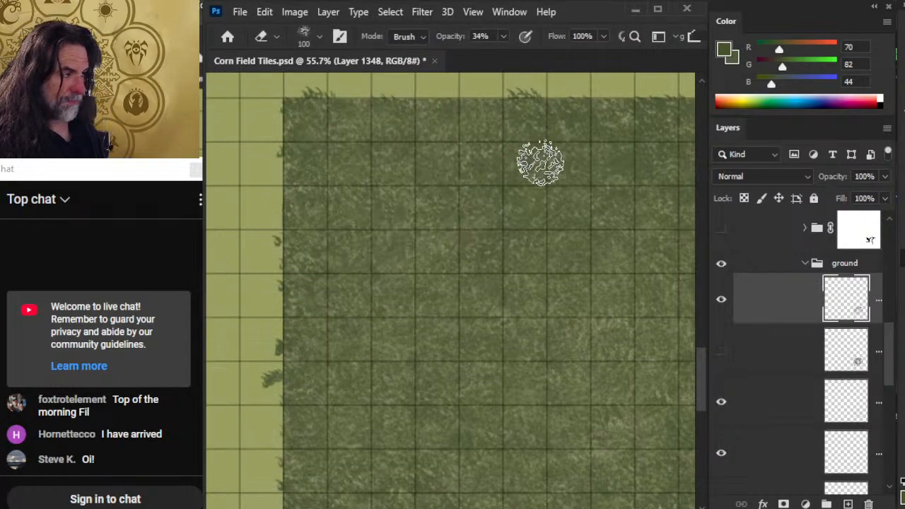
Step: Reduce the opacity of Layer 1348 to 77% and inspect the ground texture up close
{"action": "left_click", "coordinate": [886, 178]}
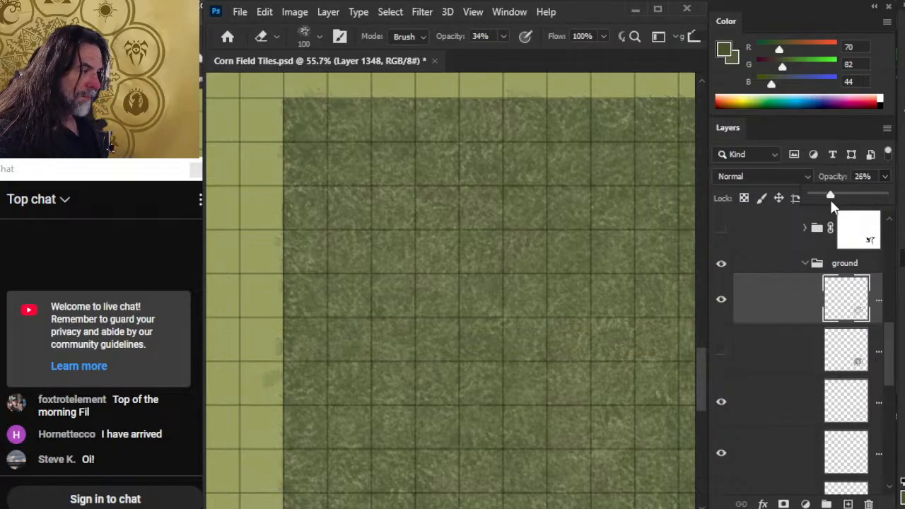
{"action": "left_click_drag", "start_coordinate": [860, 203], "coordinate": [855, 202]}
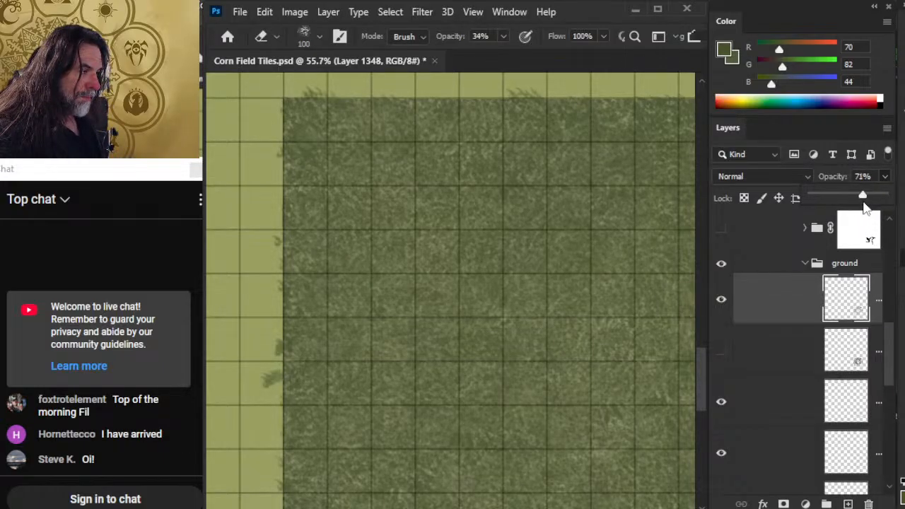
{"action": "left_click_drag", "start_coordinate": [578, 382], "coordinate": [558, 415]}
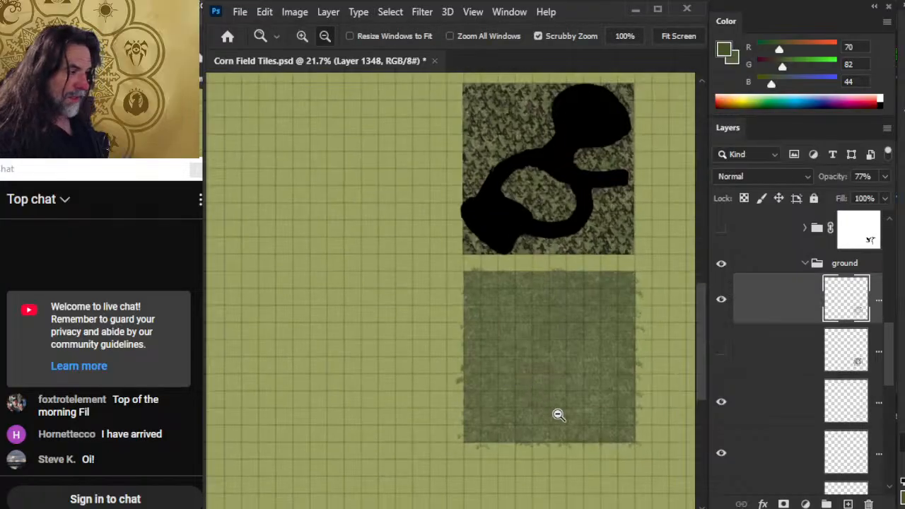
{"action": "left_click_drag", "start_coordinate": [500, 323], "coordinate": [520, 350]}
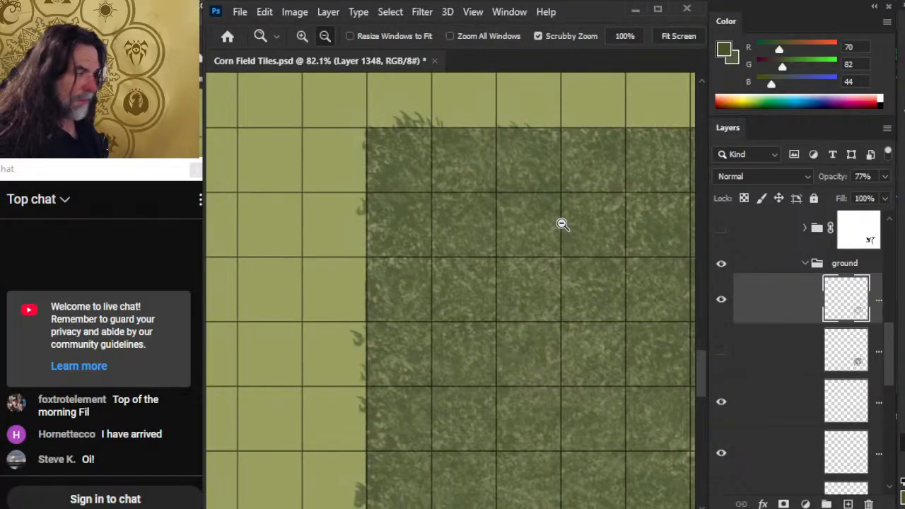
Step: Sample a lighter green (R 90, G 100, B 63) from the new tile's ground texture
{"action": "left_click", "coordinate": [562, 196], "text": "alt"}
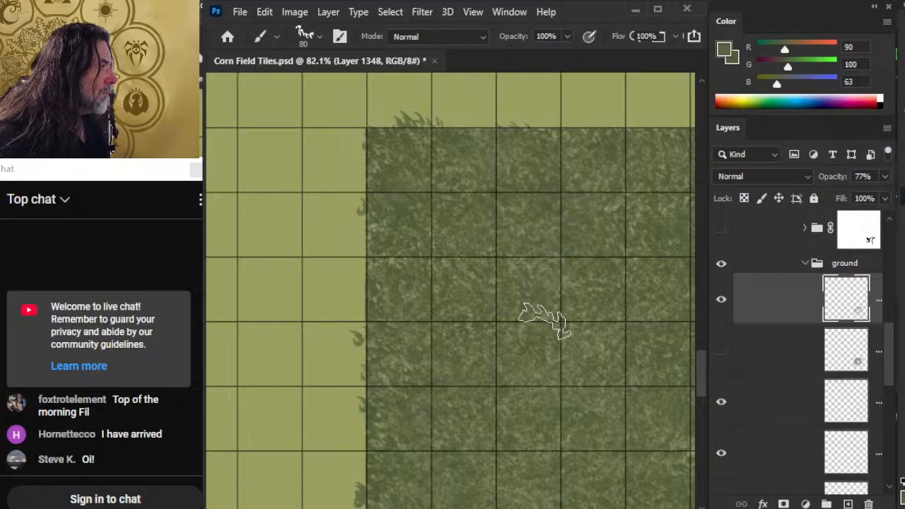
{"action": "left_click_drag", "start_coordinate": [604, 383], "coordinate": [510, 362]}
{"action": "left_click_drag", "start_coordinate": [601, 450], "coordinate": [454, 282]}
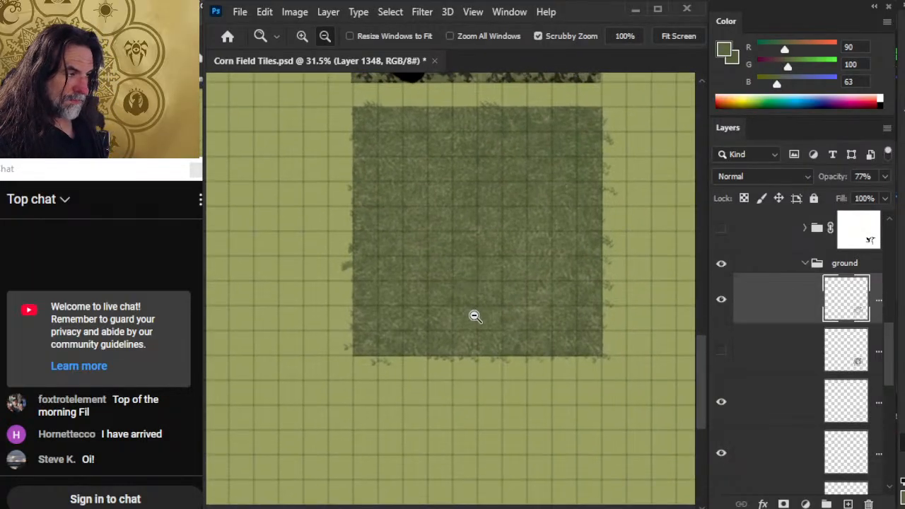
Step: Show the masked corn group again and set the opacity of Layer 1348 back to 100%
{"action": "left_click", "coordinate": [725, 241]}
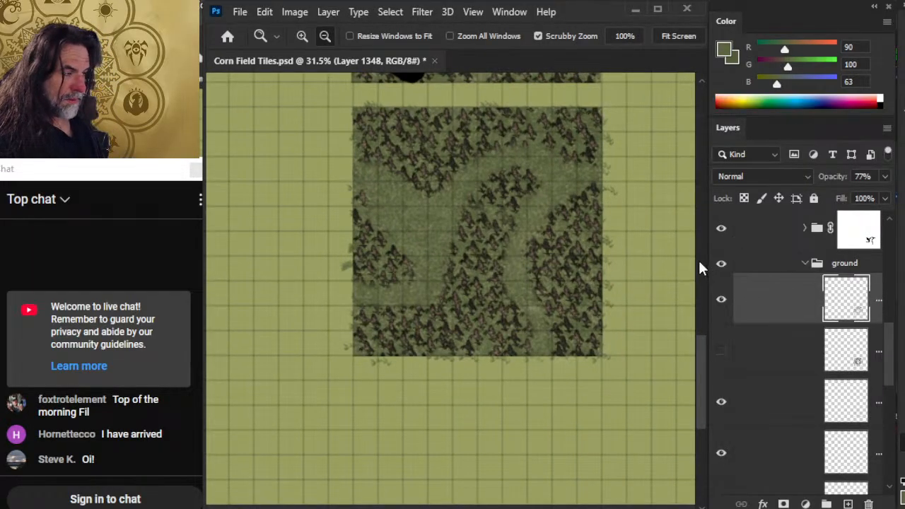
{"action": "left_click_drag", "start_coordinate": [538, 305], "coordinate": [468, 302]}
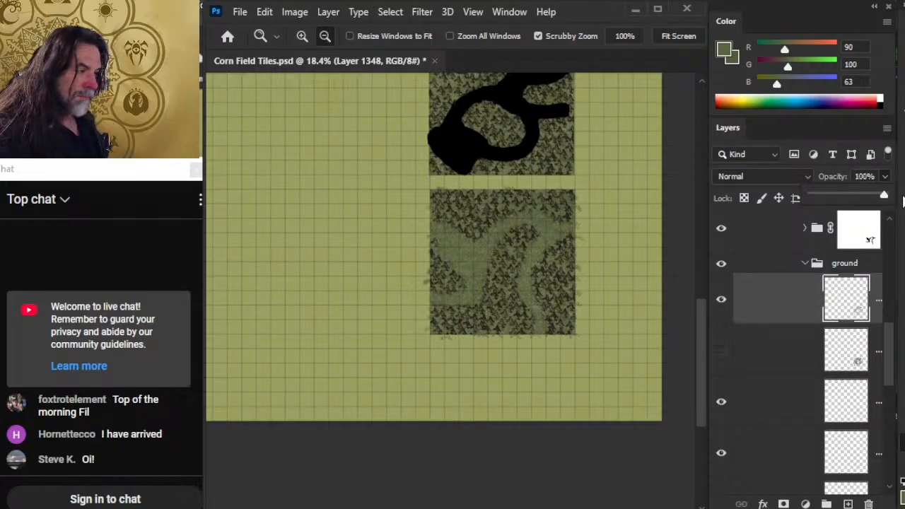
{"action": "mouse_move", "coordinate": [902, 203]}
{"action": "left_mouse_down"}
{"action": "mouse_move", "coordinate": [819, 213]}
{"action": "mouse_move", "coordinate": [892, 204]}
{"action": "left_mouse_up"}
Step: Compare the new tile's ground and corn paths with those of the finished tiles
{"action": "left_click_drag", "start_coordinate": [489, 244], "coordinate": [539, 317]}
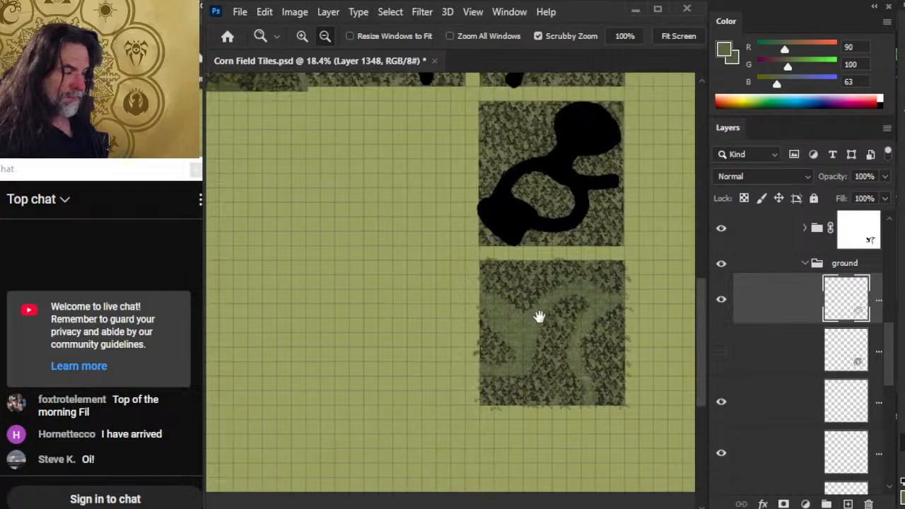
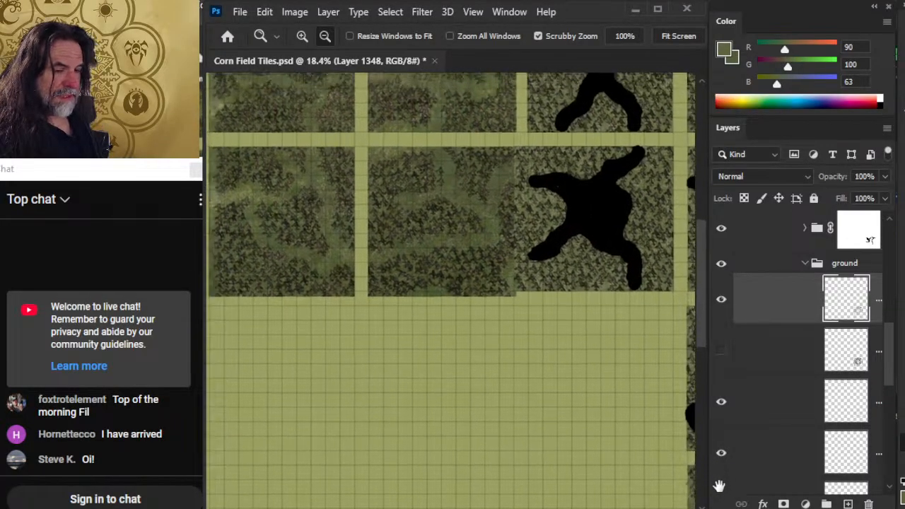
{"action": "left_click_drag", "start_coordinate": [720, 485], "coordinate": [743, 439]}
{"action": "left_click_drag", "start_coordinate": [406, 208], "coordinate": [532, 269]}
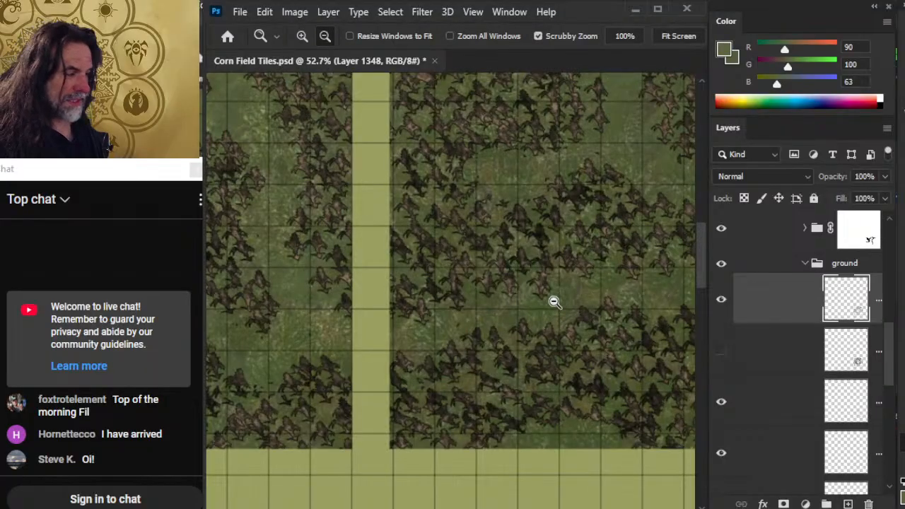
{"action": "left_click_drag", "start_coordinate": [613, 345], "coordinate": [575, 347]}
{"action": "left_click_drag", "start_coordinate": [654, 474], "coordinate": [424, 247]}
{"action": "left_click_drag", "start_coordinate": [651, 417], "coordinate": [424, 246]}
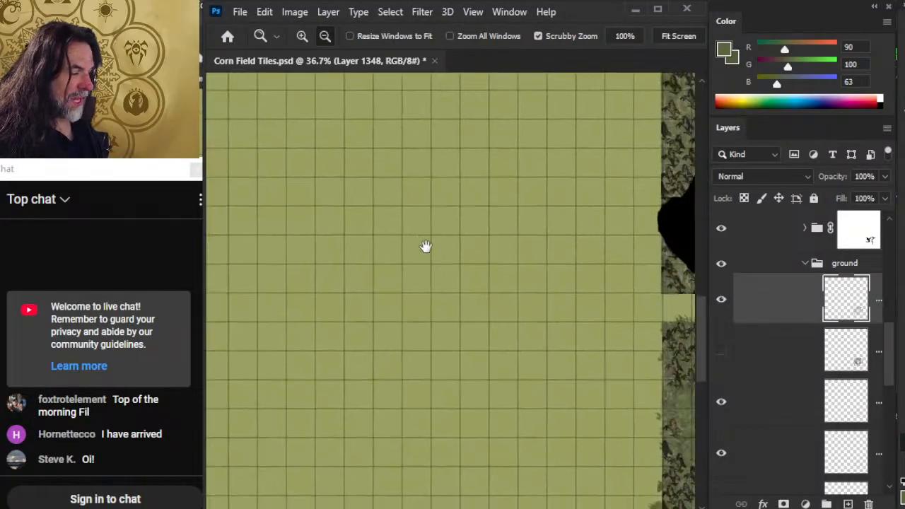
{"action": "left_click_drag", "start_coordinate": [640, 398], "coordinate": [394, 283]}
{"action": "left_click_drag", "start_coordinate": [477, 343], "coordinate": [503, 324]}
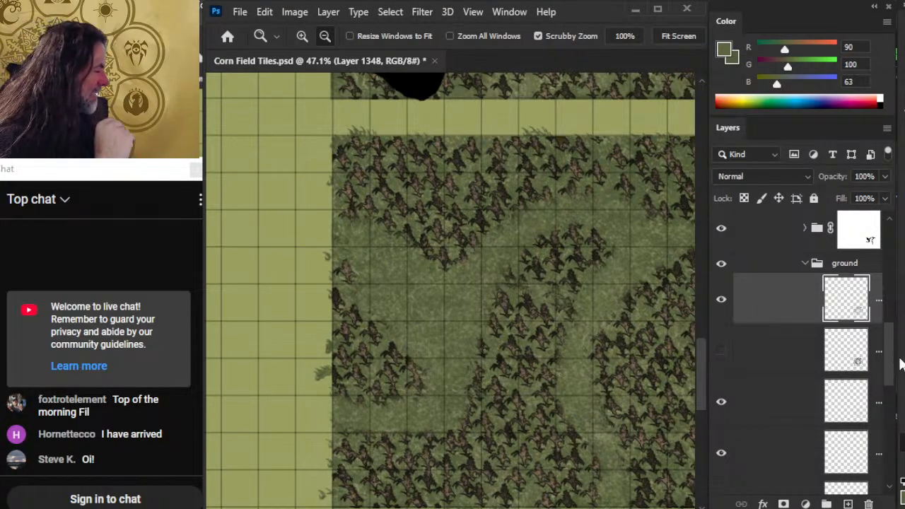
Step: Check the hidden layer above the masked corn group by showing it briefly and hiding it again
{"action": "scroll", "coordinate": [897, 354], "scroll_direction": "up", "scroll_amount": 3}
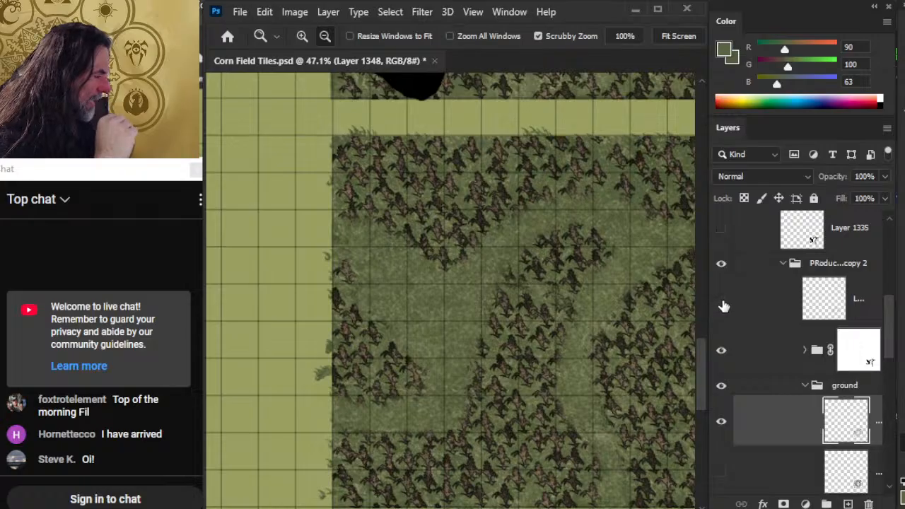
{"action": "left_click", "coordinate": [722, 301]}
{"action": "left_click", "coordinate": [722, 302]}
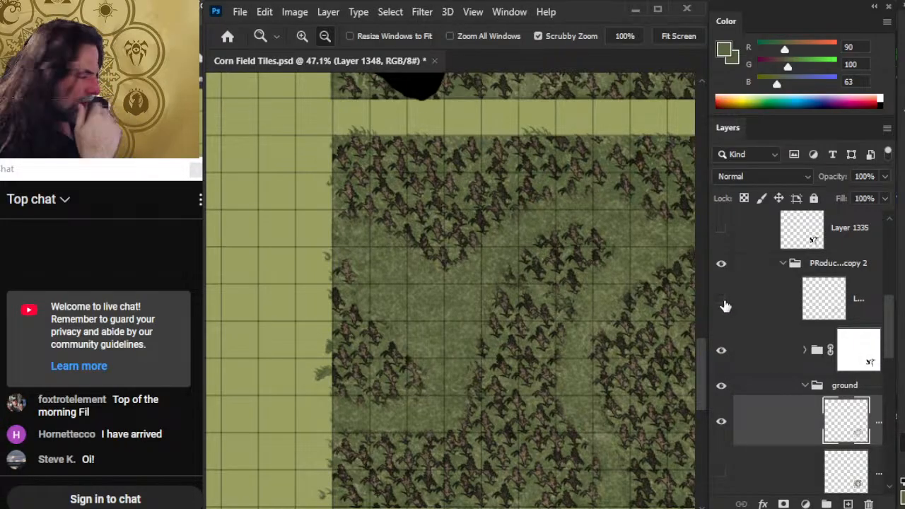
Step: Show Layer 1347 above the masked corn group and compare the new tile with the other corn tiles
{"action": "left_click", "coordinate": [723, 302]}
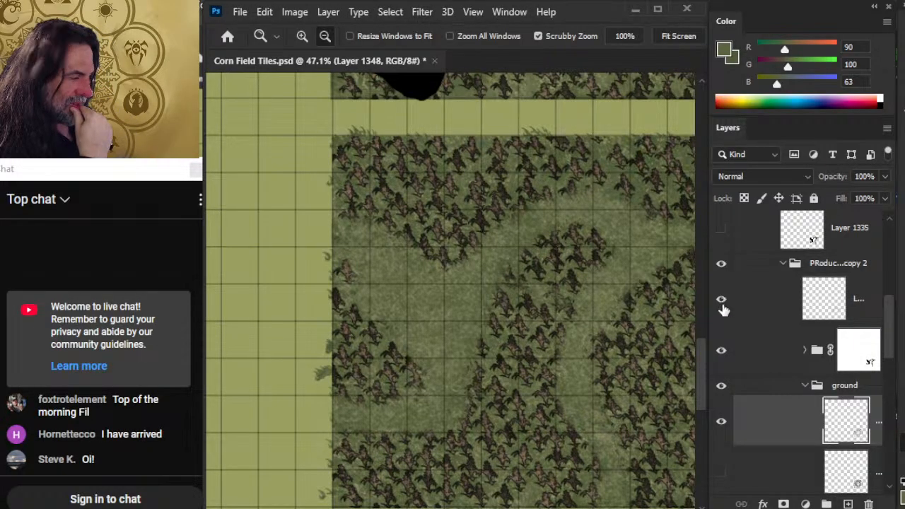
{"action": "left_click", "coordinate": [722, 304]}
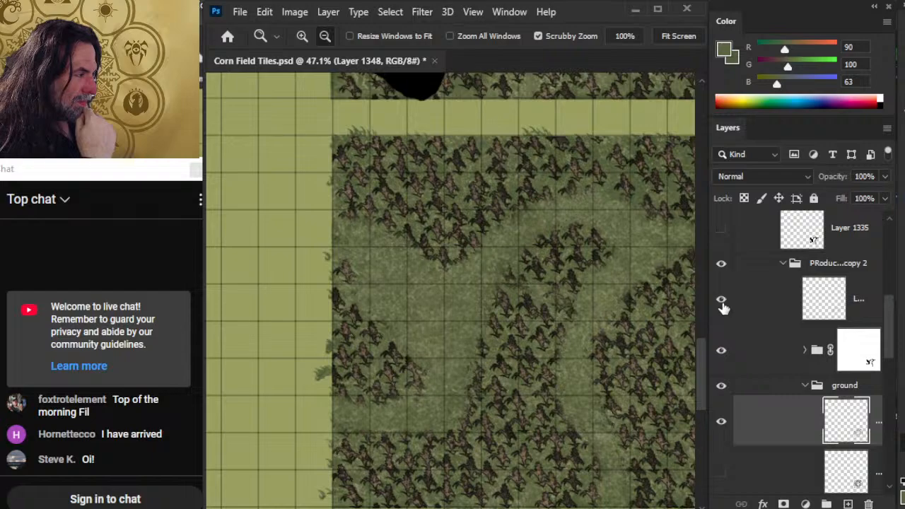
{"action": "left_click", "coordinate": [723, 304]}
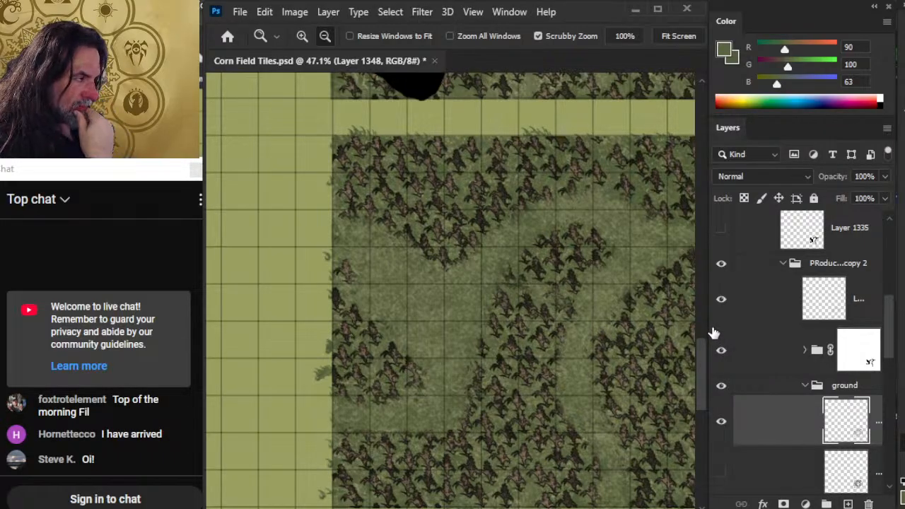
{"action": "left_click_drag", "start_coordinate": [570, 390], "coordinate": [522, 316]}
{"action": "left_click_drag", "start_coordinate": [554, 376], "coordinate": [519, 374]}
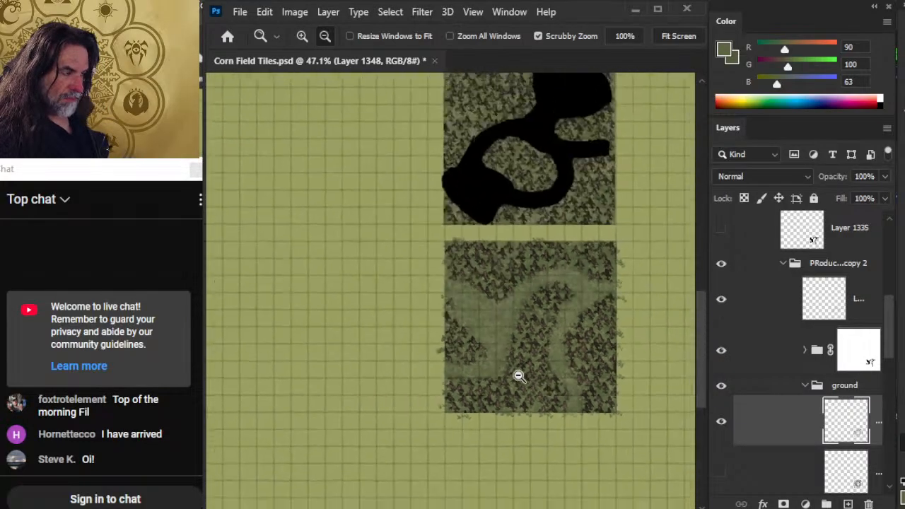
{"action": "left_click_drag", "start_coordinate": [559, 401], "coordinate": [538, 461]}
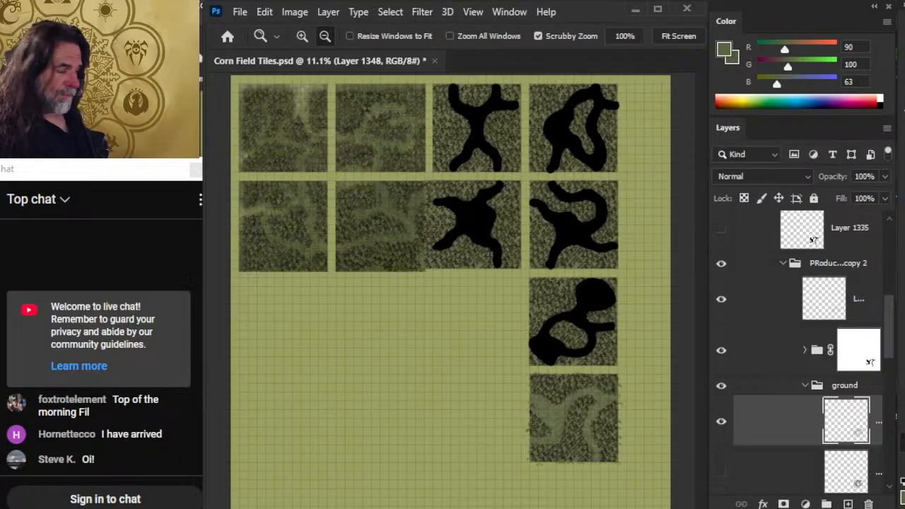
{"action": "left_click_drag", "start_coordinate": [585, 427], "coordinate": [632, 398]}
Step: Select Layer 1347 and sample lighter greens for the brush from the path ground, ending with R 135, G 138, B 101
{"action": "left_click", "coordinate": [784, 309]}
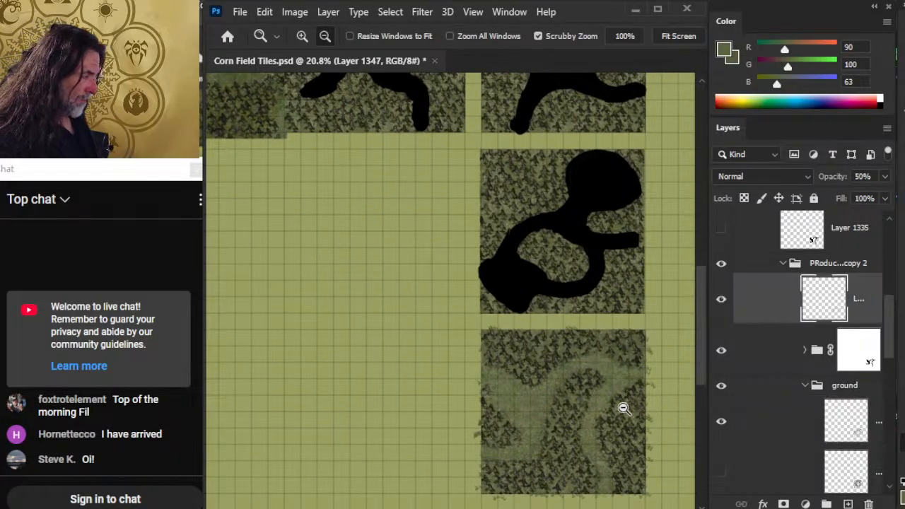
{"action": "mouse_move", "coordinate": [573, 417]}
{"action": "left_mouse_down"}
{"action": "mouse_move", "coordinate": [538, 320]}
{"action": "mouse_move", "coordinate": [556, 338]}
{"action": "left_mouse_up"}
{"action": "key", "text": "b"}
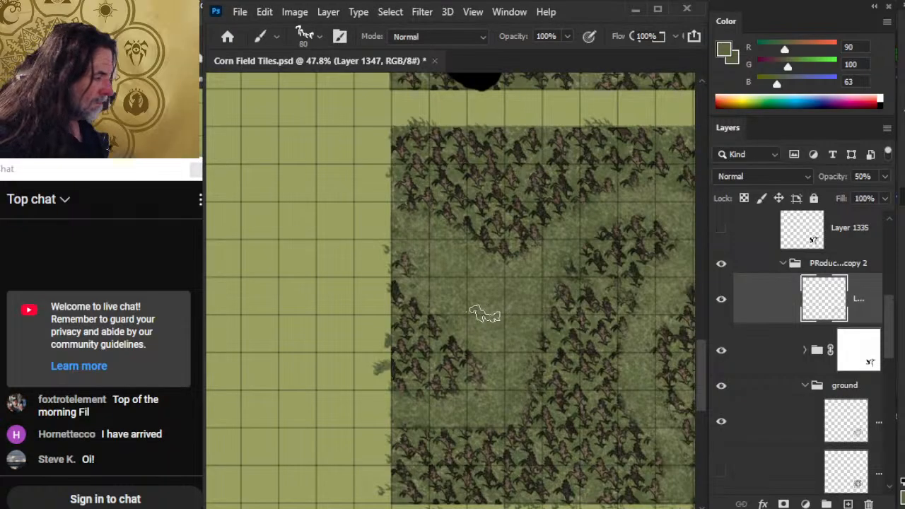
{"action": "key", "text": "z"}
{"action": "left_click_drag", "start_coordinate": [534, 218], "coordinate": [597, 239]}
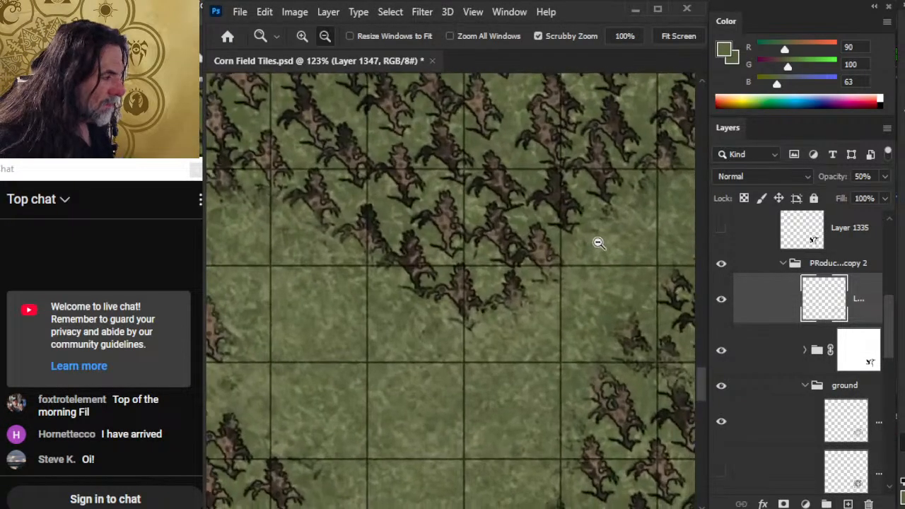
{"action": "key", "text": "b"}
{"action": "left_click", "coordinate": [410, 270], "text": "alt"}
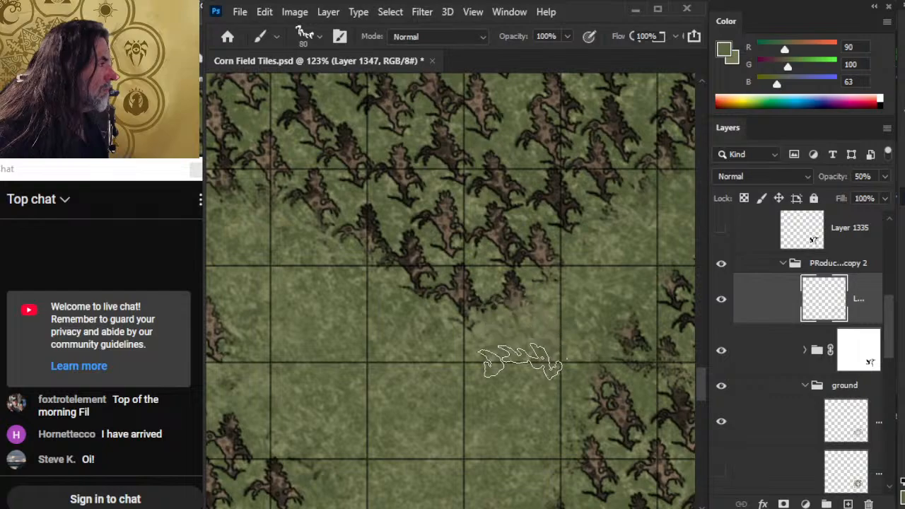
{"action": "left_click_drag", "start_coordinate": [505, 404], "coordinate": [573, 333]}
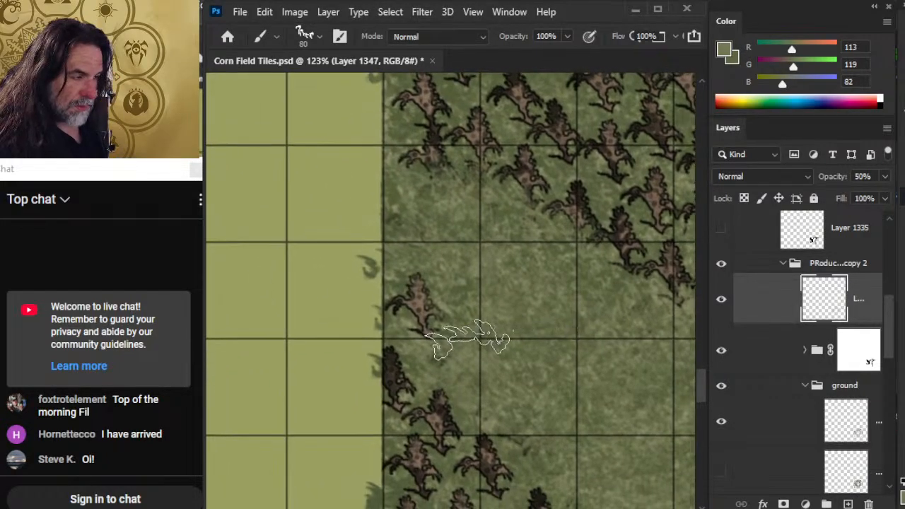
{"action": "left_click", "coordinate": [447, 292], "text": "alt"}
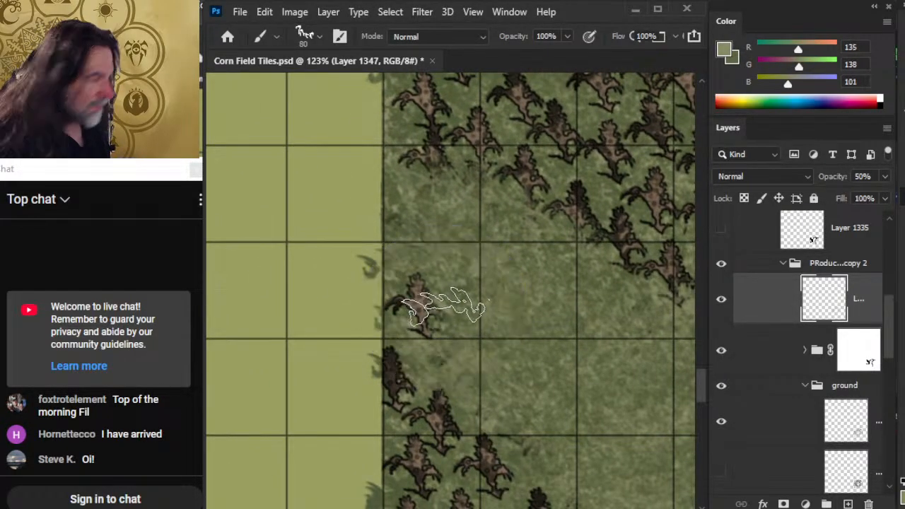
Step: Touch up the path ground on Layer 1347 in green R 90, G 100, B 63, reducing the brush size to 60
{"action": "left_click_drag", "start_coordinate": [609, 416], "coordinate": [452, 298]}
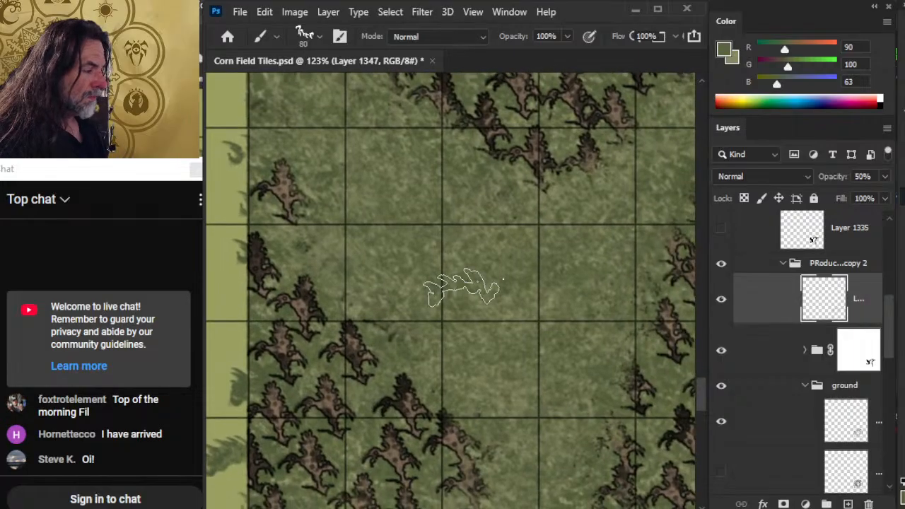
{"action": "left_click_drag", "start_coordinate": [598, 389], "coordinate": [484, 356]}
{"action": "key", "text": "bracketleft"}
{"action": "key", "text": "bracketleft"}
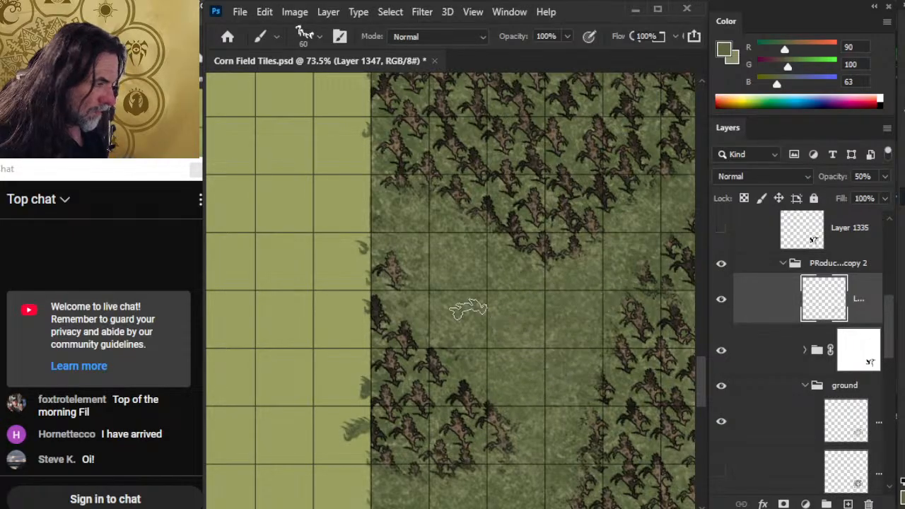
{"action": "left_click_drag", "start_coordinate": [593, 355], "coordinate": [509, 342]}
{"action": "left_click_drag", "start_coordinate": [644, 435], "coordinate": [507, 364]}
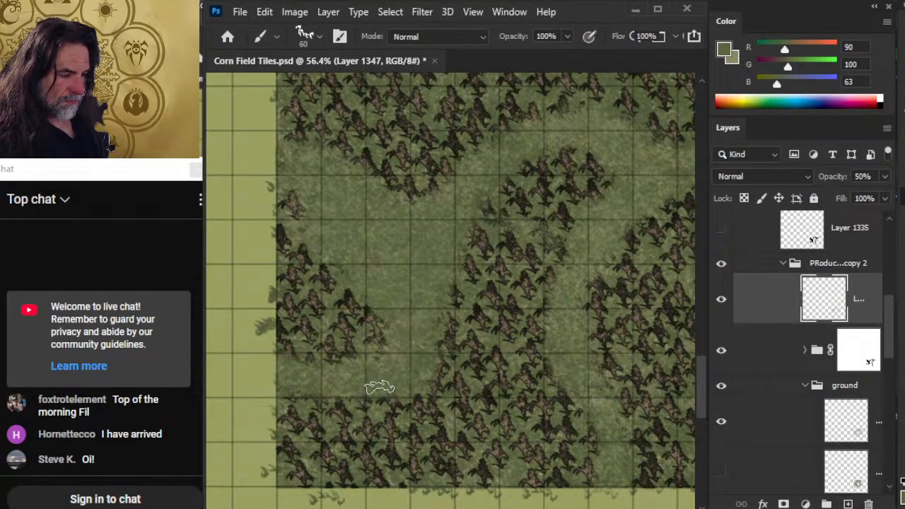
{"action": "left_click_drag", "start_coordinate": [545, 321], "coordinate": [495, 396]}
{"action": "left_click_drag", "start_coordinate": [573, 320], "coordinate": [618, 336]}
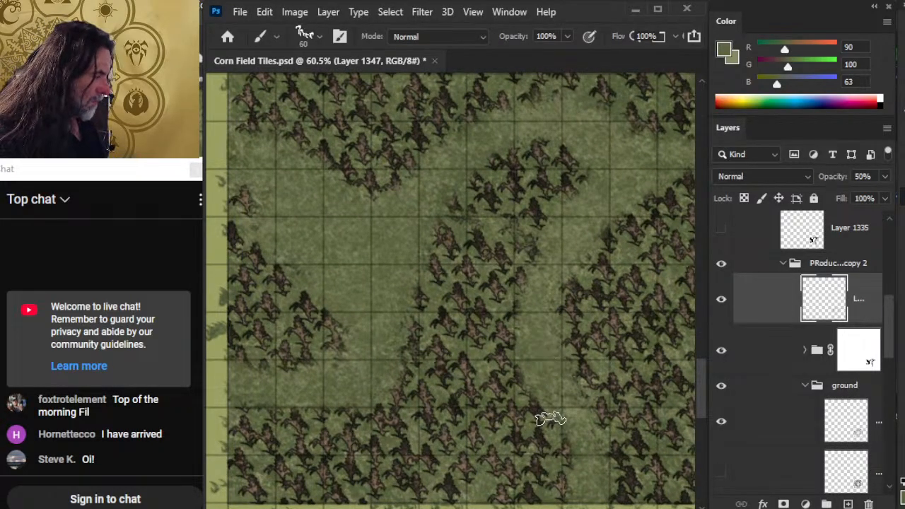
{"action": "left_click_drag", "start_coordinate": [546, 289], "coordinate": [508, 399]}
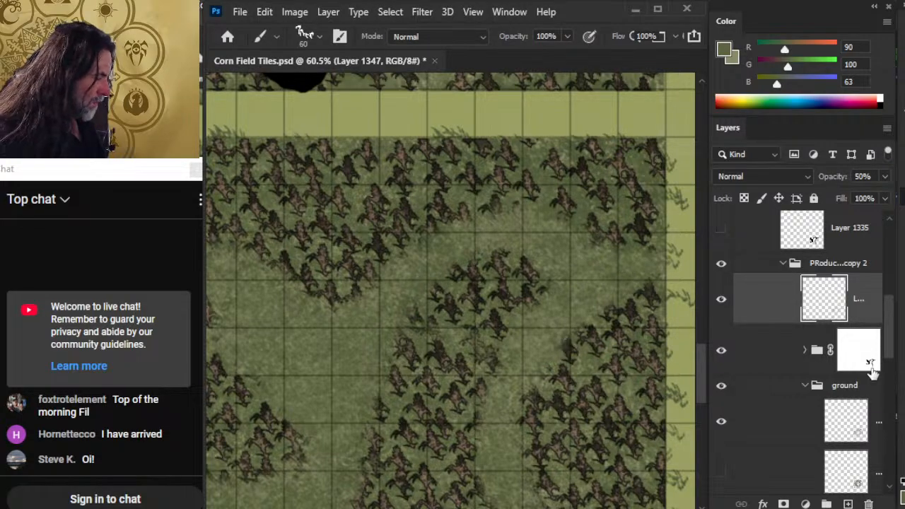
Step: Load the tile's square ground outline as a selection, choose Layer 1332 and invert the selection to cover everything outside the tile
{"action": "left_click_drag", "start_coordinate": [893, 338], "coordinate": [891, 407]}
{"action": "left_click", "coordinate": [847, 440], "text": "ctrl"}
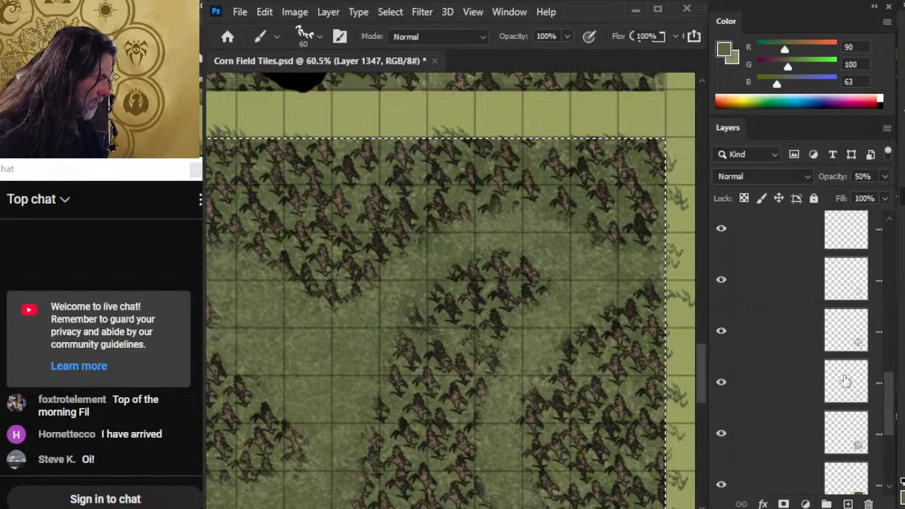
{"action": "left_click", "coordinate": [767, 396]}
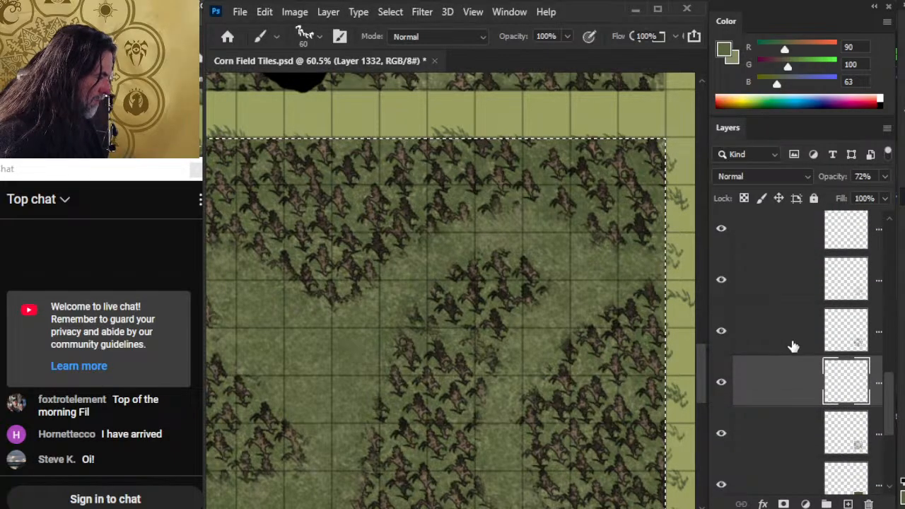
{"action": "key", "text": "l"}
{"action": "right_click", "coordinate": [590, 355]}
{"action": "left_click", "coordinate": [637, 406]}
{"action": "key", "text": "ctrl+d"}
{"action": "key", "text": "ctrl+shift+d"}
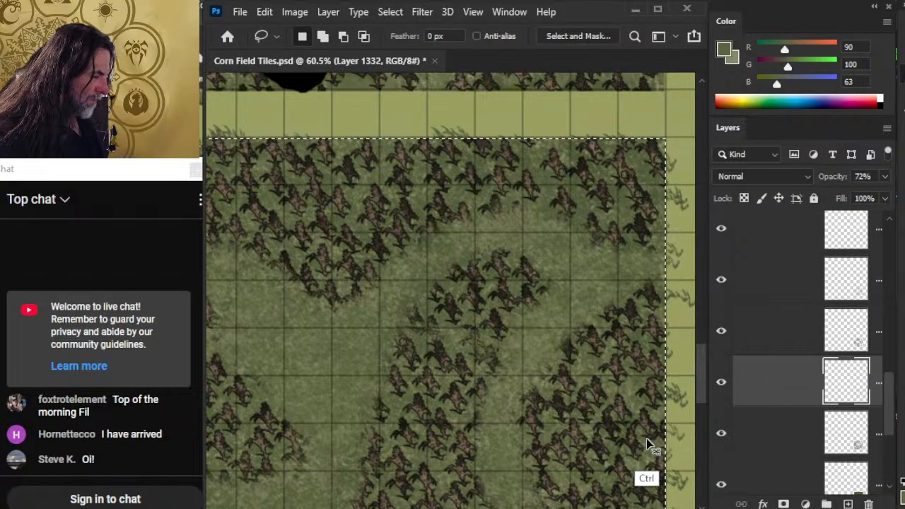
{"action": "right_click", "coordinate": [624, 352]}
{"action": "left_click", "coordinate": [698, 92]}
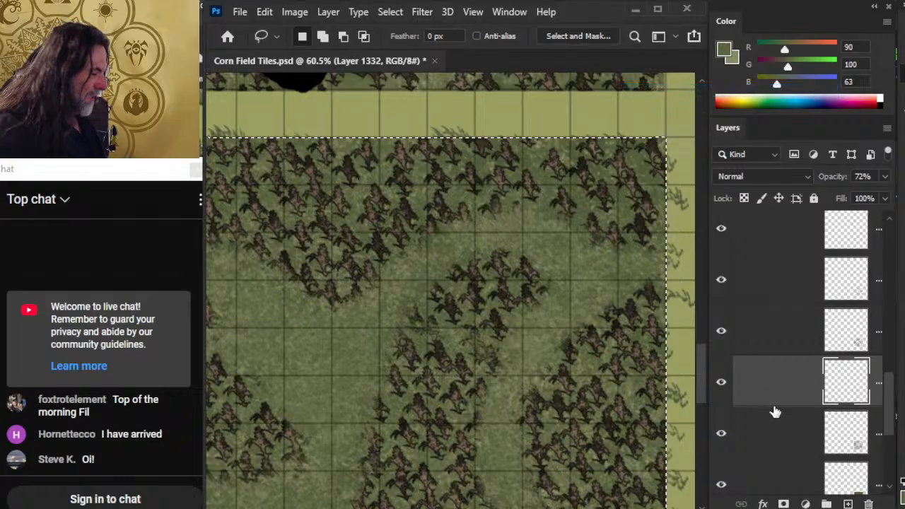
Step: Delete whatever extends beyond the tile's edges from the remaining ground layers, up to Layer 1348
{"action": "left_click", "coordinate": [786, 333]}
{"action": "left_click", "coordinate": [785, 282]}
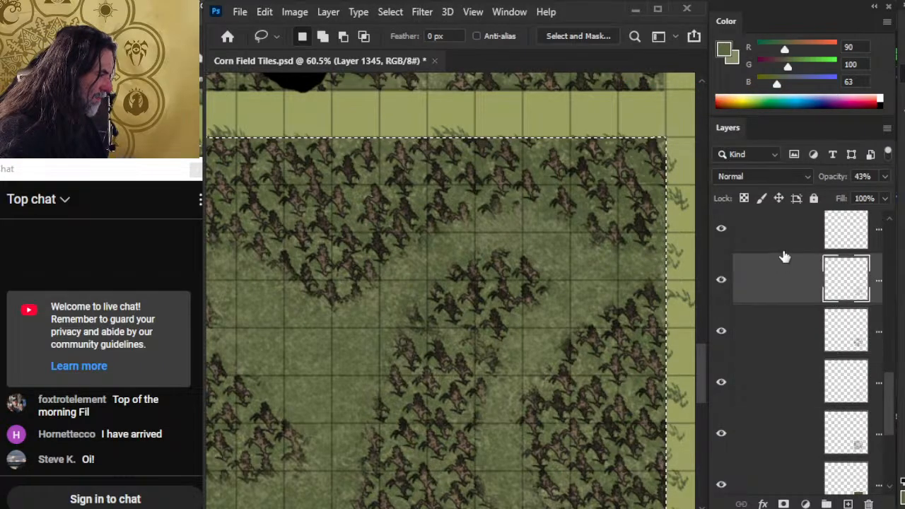
{"action": "left_click", "coordinate": [788, 238]}
{"action": "scroll", "coordinate": [899, 401], "scroll_direction": "up", "scroll_amount": 3}
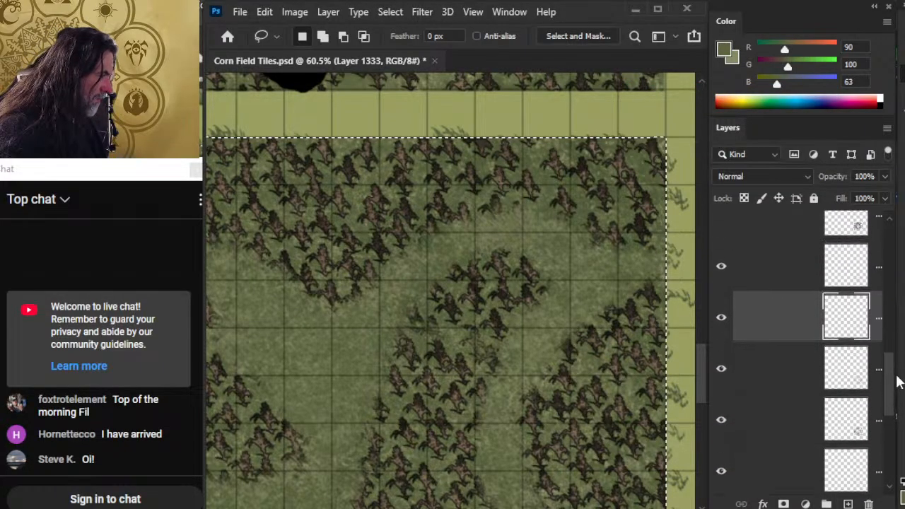
{"action": "left_click", "coordinate": [784, 405]}
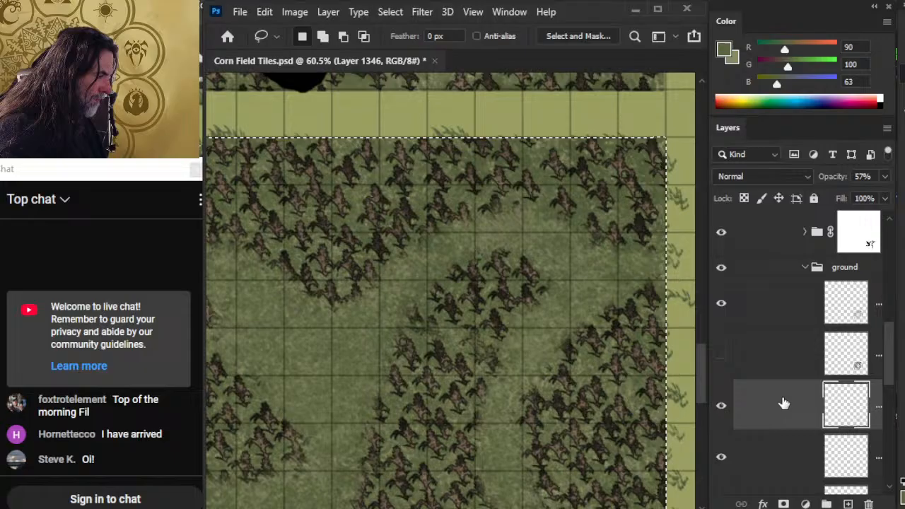
{"action": "left_click", "coordinate": [766, 311]}
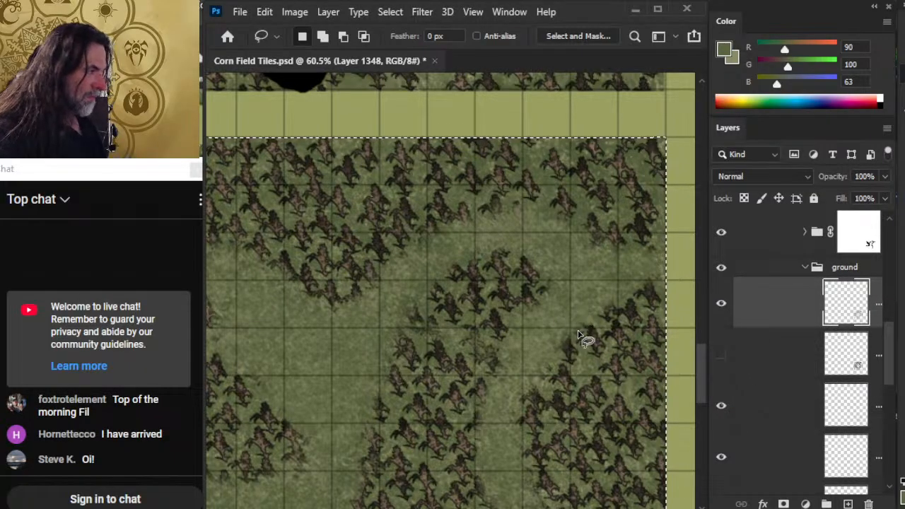
Step: Hide Layer 1347 and the masked corn group to inspect the trimmed tile's bare ground
{"action": "key", "text": "z"}
{"action": "left_click", "coordinate": [558, 420], "text": "alt"}
{"action": "left_click_drag", "start_coordinate": [559, 420], "coordinate": [508, 368]}
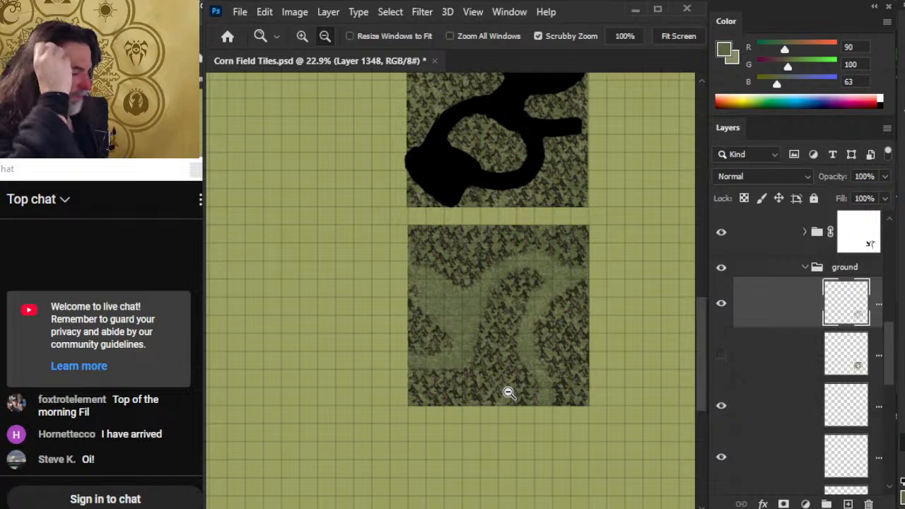
{"action": "left_click_drag", "start_coordinate": [894, 366], "coordinate": [895, 344]}
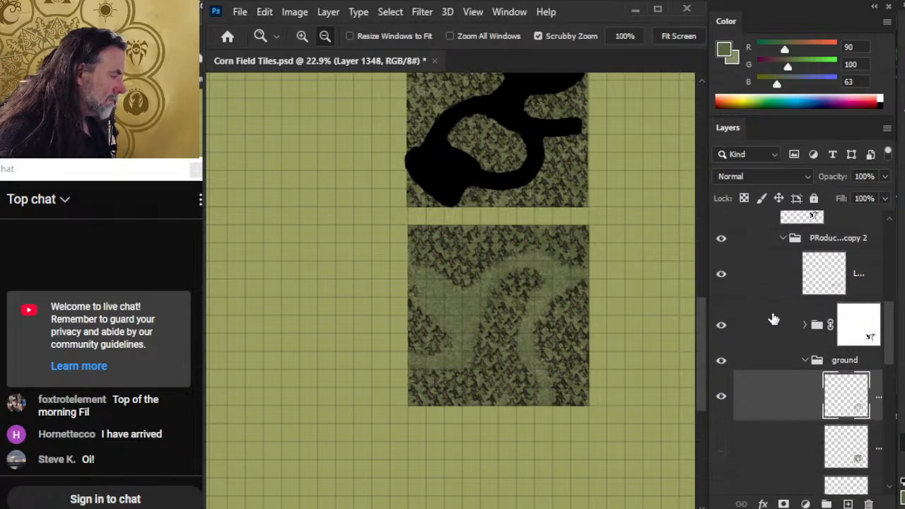
{"action": "left_click", "coordinate": [721, 327]}
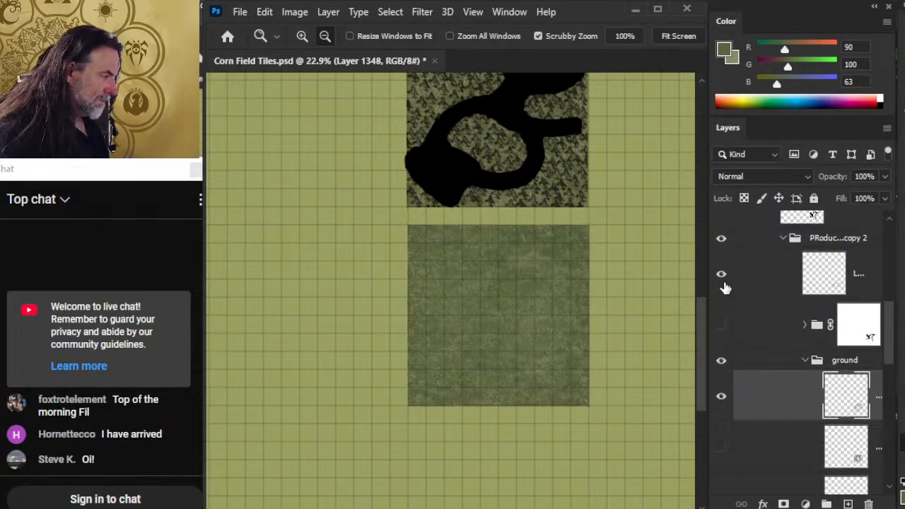
{"action": "left_click", "coordinate": [724, 285]}
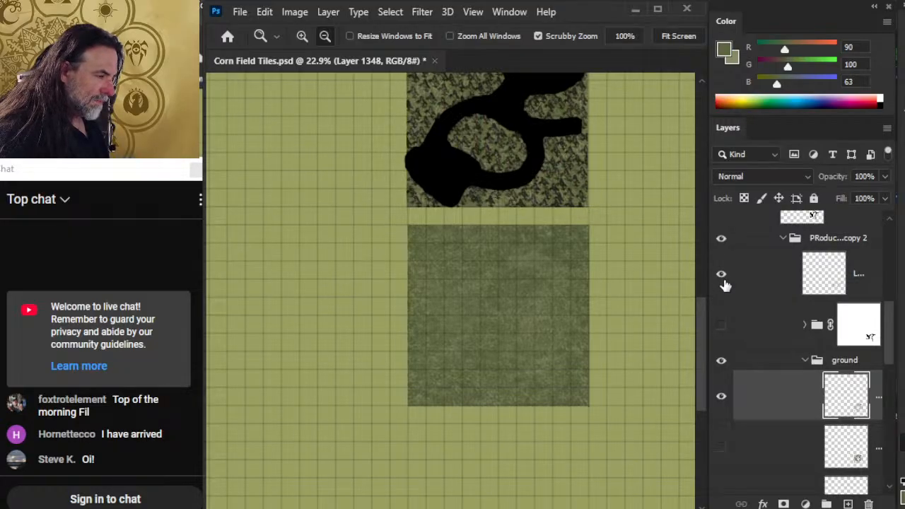
{"action": "left_click", "coordinate": [721, 279]}
{"action": "left_click", "coordinate": [722, 325]}
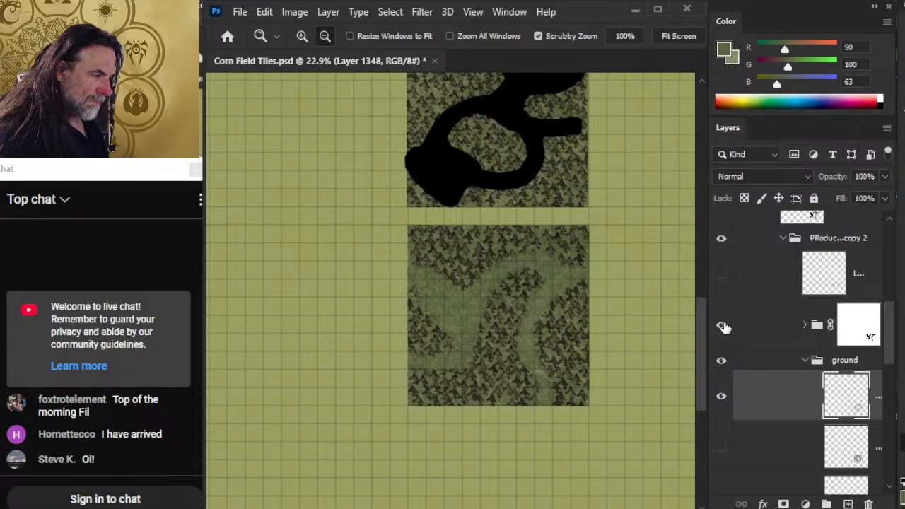
{"action": "left_click", "coordinate": [722, 326]}
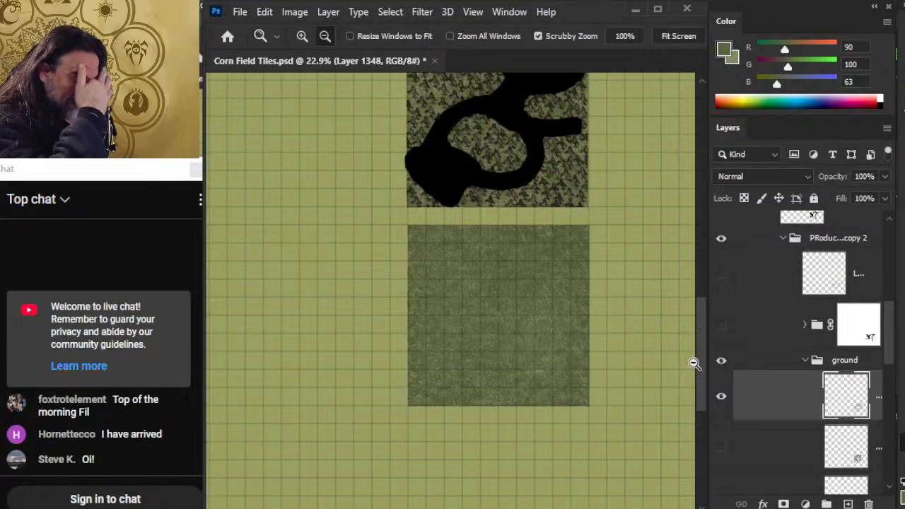
Step: Collapse the tile's ground group, expand the PRoduction - corn field group, and duplicate the tile's ground group within Corn Field Tiles.psd
{"action": "left_click", "coordinate": [805, 360]}
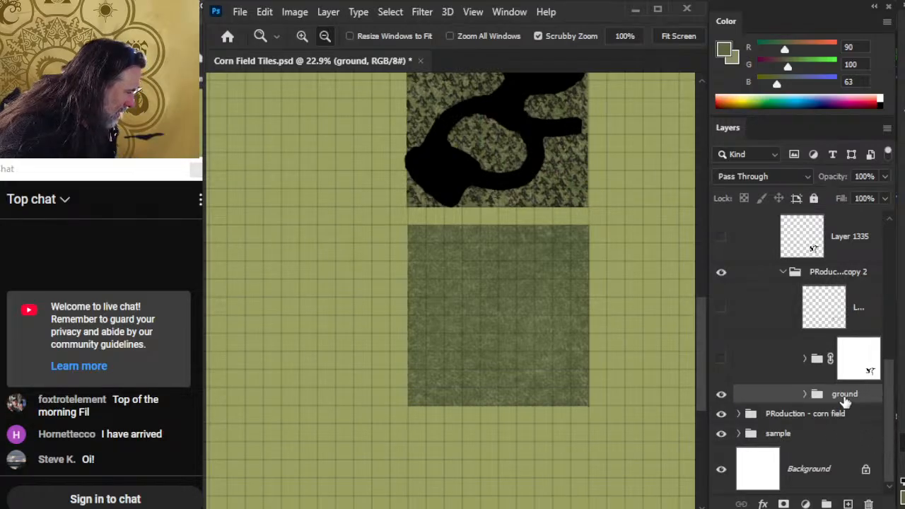
{"action": "left_click", "coordinate": [739, 415]}
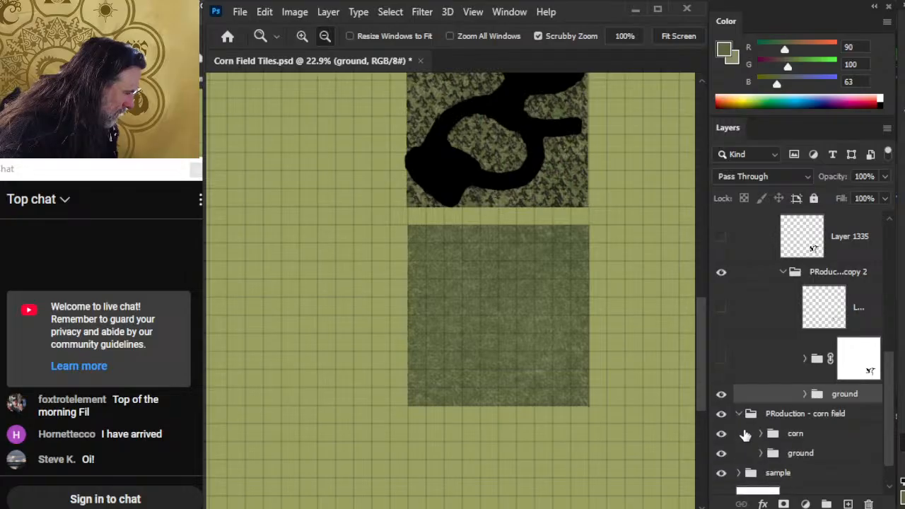
{"action": "right_click", "coordinate": [851, 398]}
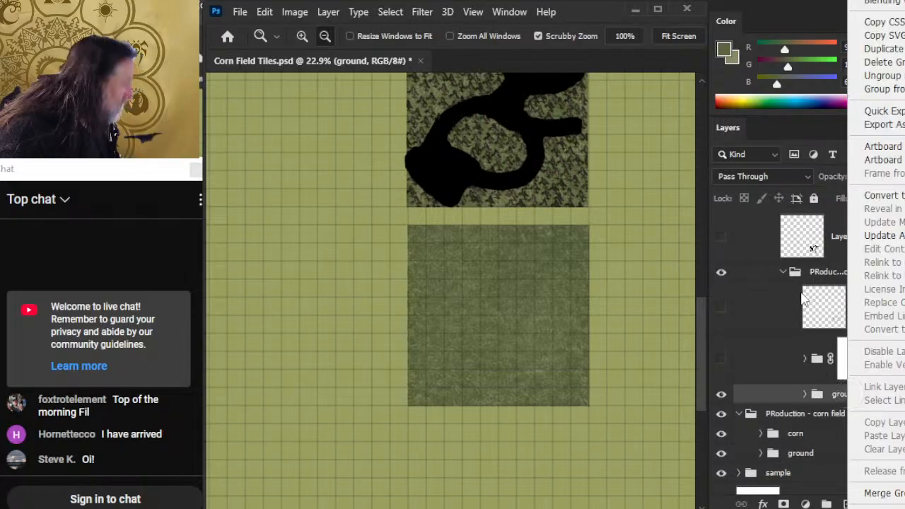
{"action": "left_click", "coordinate": [884, 49]}
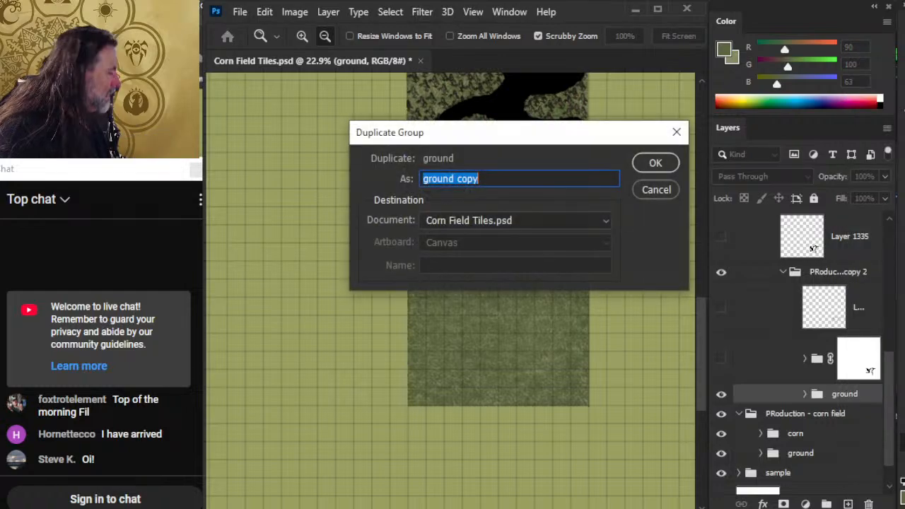
{"action": "key", "text": "Return"}
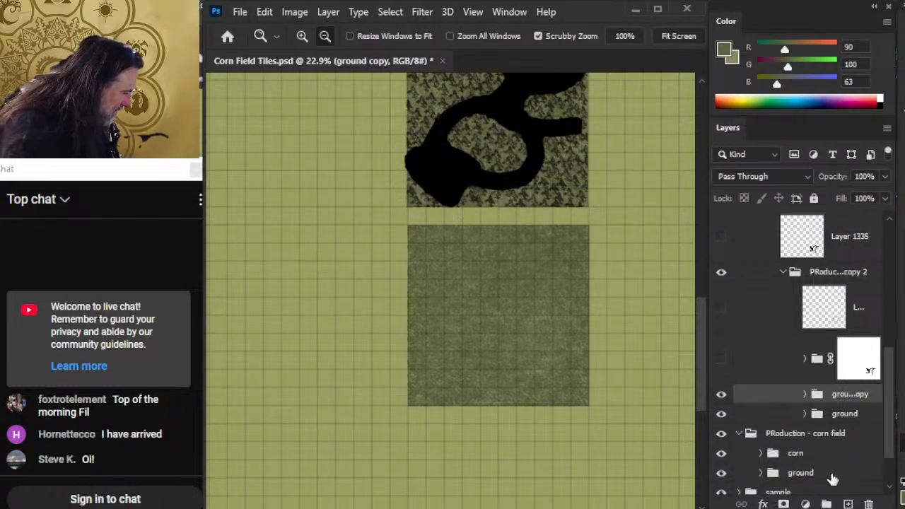
Step: Move the duplicated ground group into the PRoduction - corn field group and delete that group's old ground group
{"action": "left_click_drag", "start_coordinate": [855, 399], "coordinate": [841, 464]}
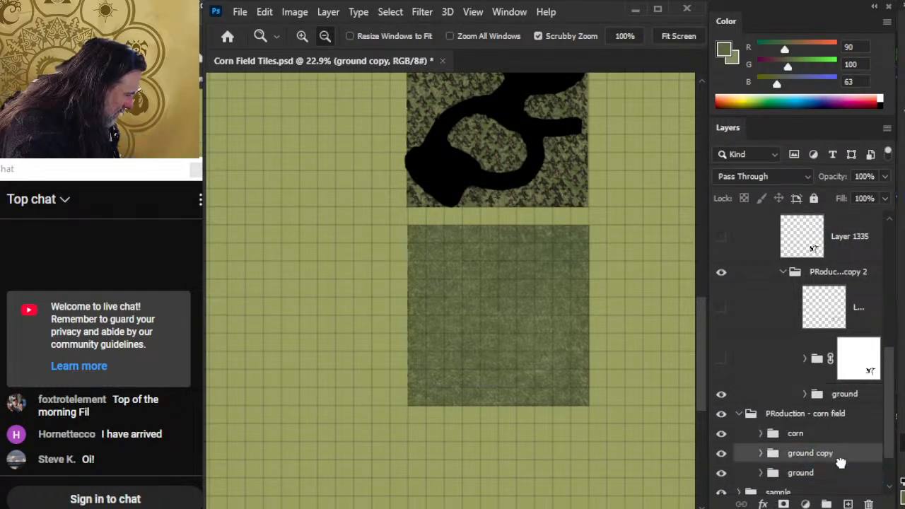
{"action": "left_click", "coordinate": [844, 478]}
{"action": "key", "text": "Delete"}
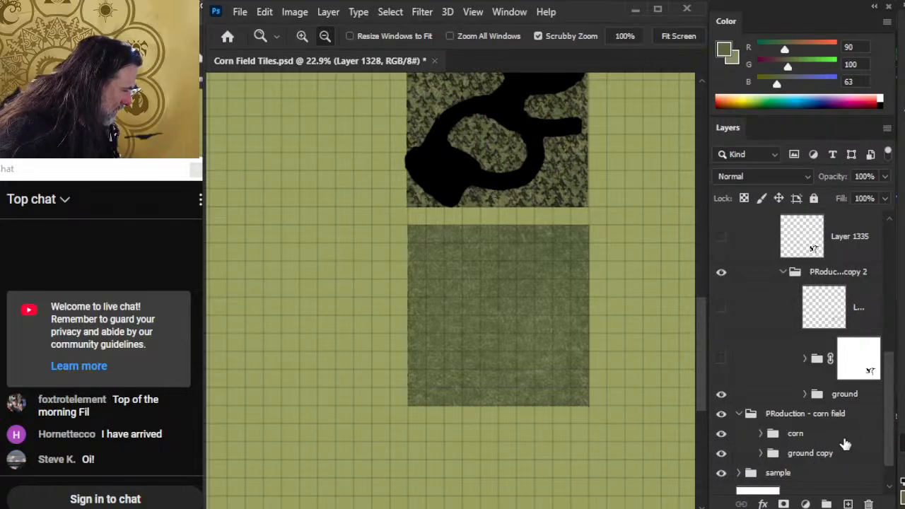
Step: Collapse the nested production copy, Group 14 and Group 6, and hide Group 6 to leave only PRoduction - corn field showing
{"action": "scroll", "coordinate": [835, 353], "scroll_direction": "up", "scroll_amount": 1}
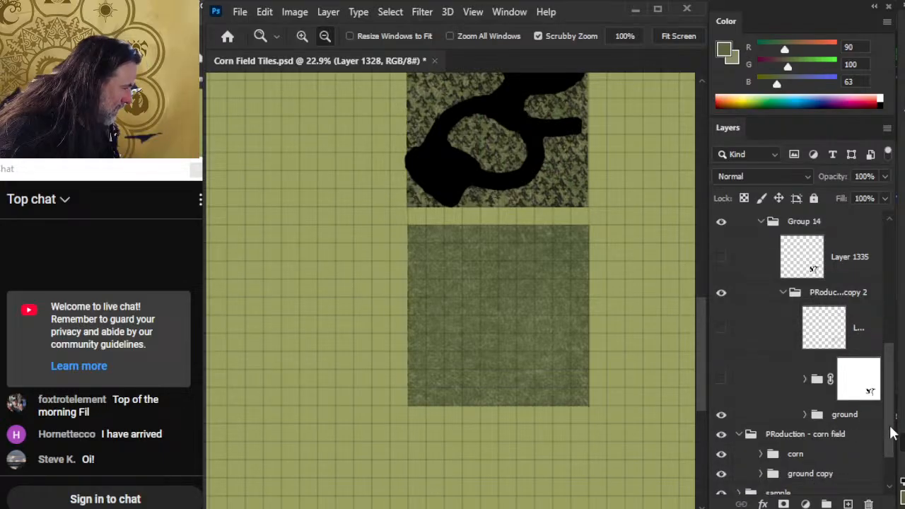
{"action": "left_click", "coordinate": [783, 293]}
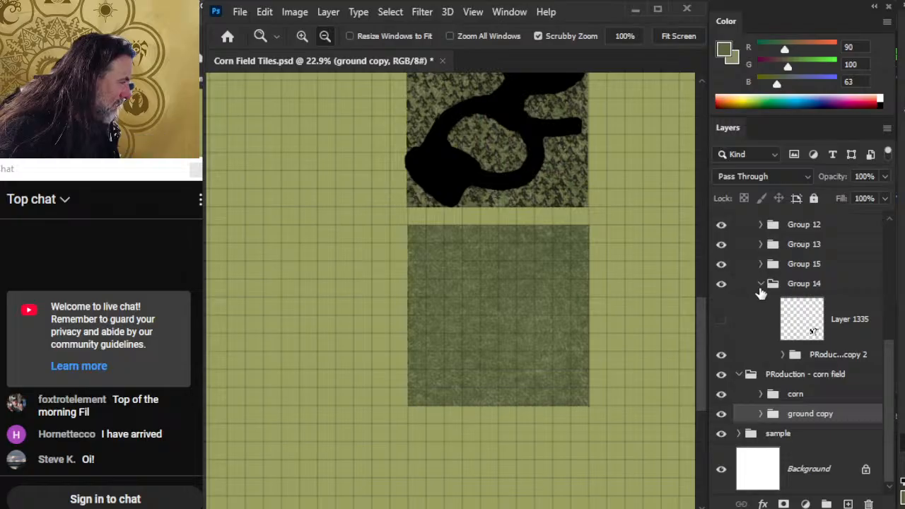
{"action": "left_click", "coordinate": [760, 286]}
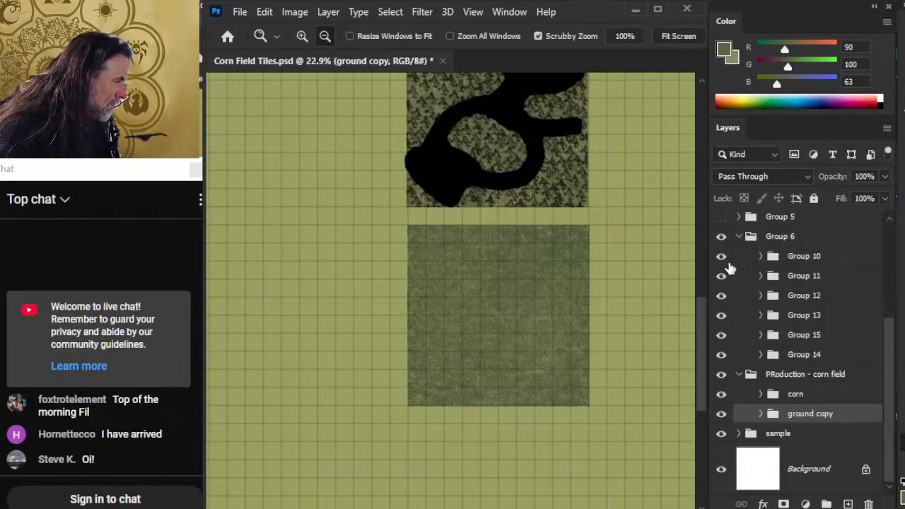
{"action": "left_click", "coordinate": [739, 237]}
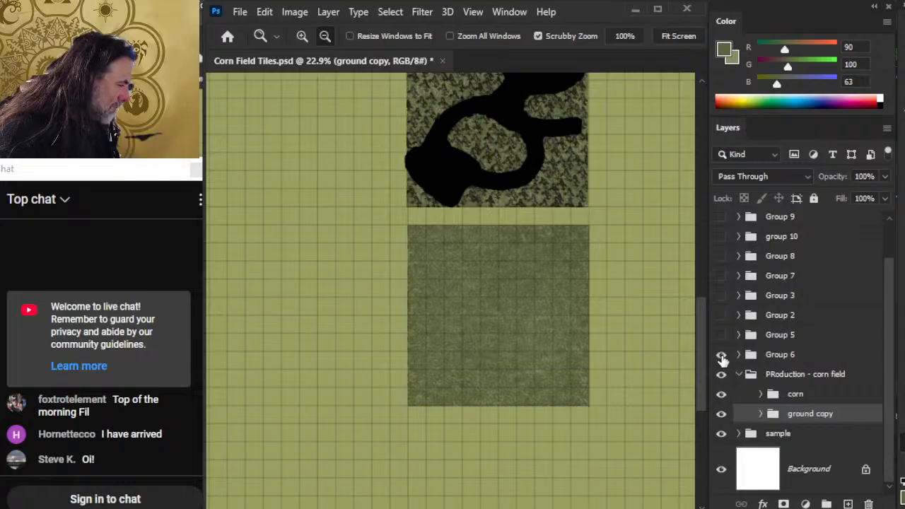
{"action": "left_click", "coordinate": [722, 355]}
{"action": "left_click", "coordinate": [721, 377]}
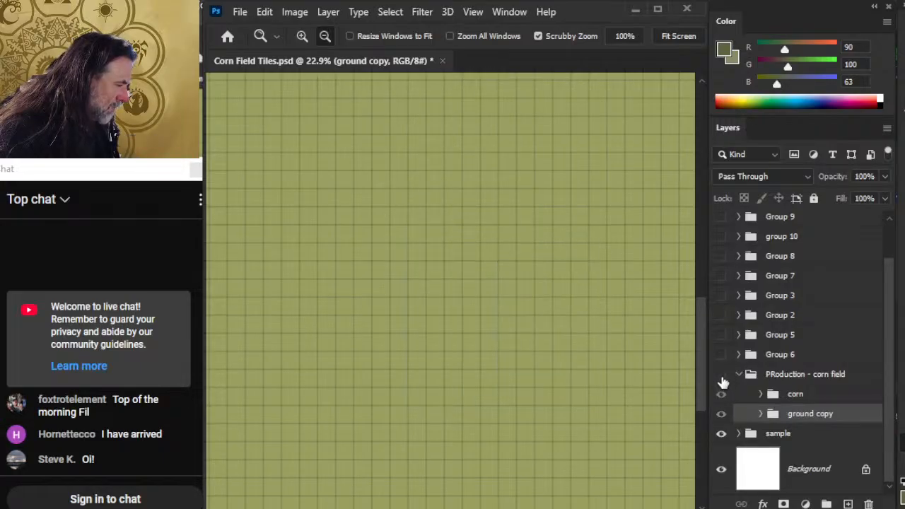
{"action": "left_click", "coordinate": [722, 377]}
Step: Expand the corn group in PRoduction - corn field and examine its layers and where its corn plants sit on the canvas
{"action": "left_click", "coordinate": [755, 398]}
{"action": "left_click", "coordinate": [760, 395]}
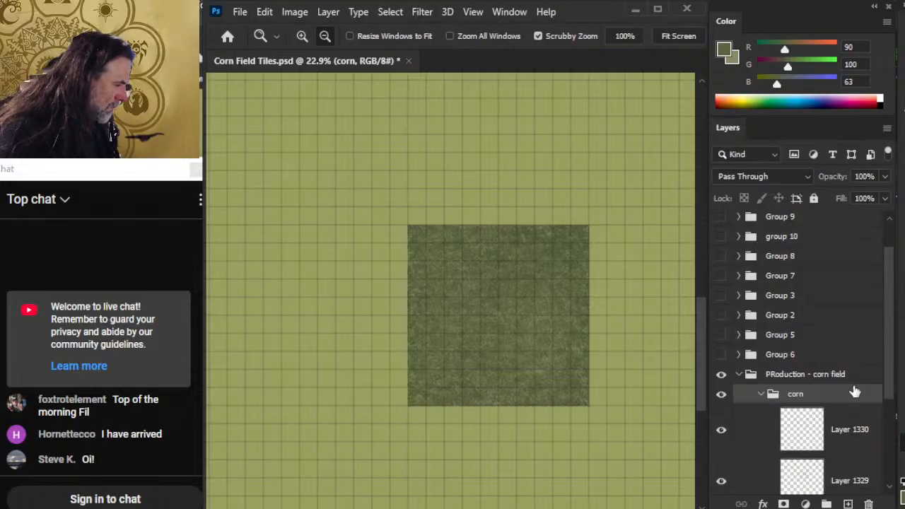
{"action": "left_click_drag", "start_coordinate": [894, 375], "coordinate": [886, 443]}
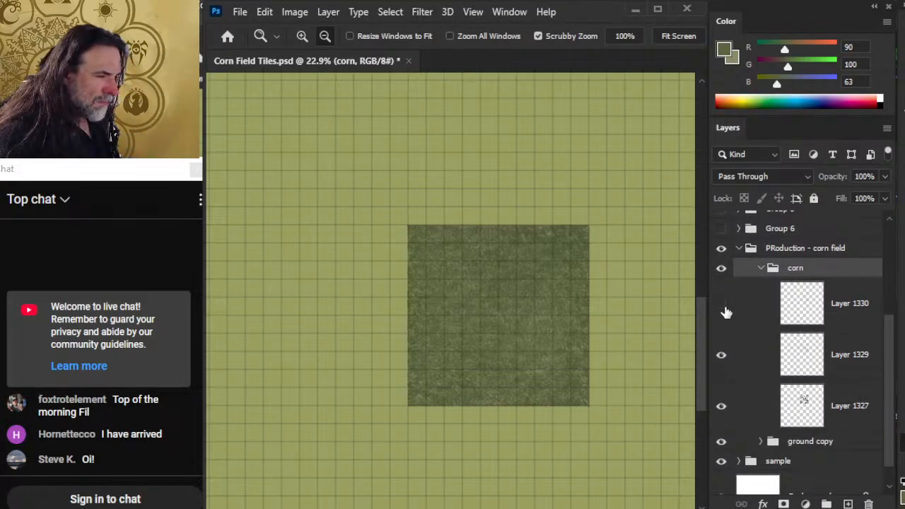
{"action": "left_click", "coordinate": [723, 309]}
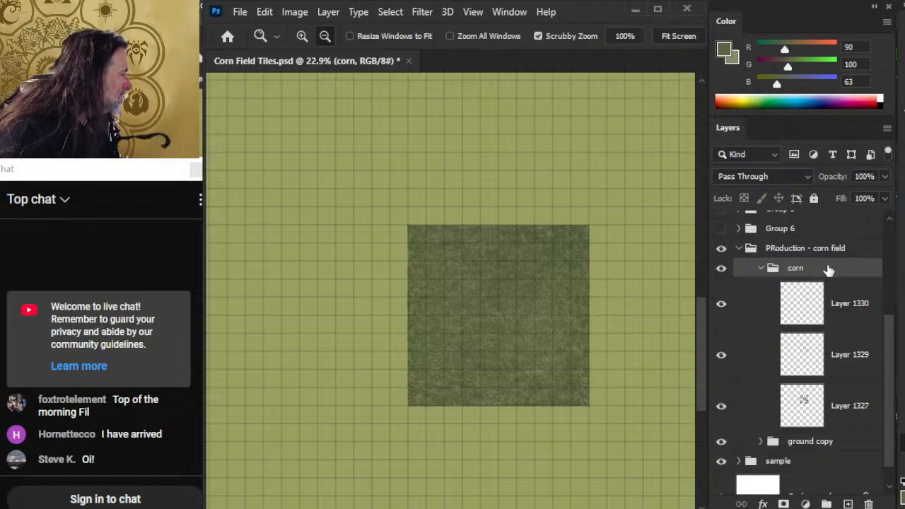
{"action": "left_click", "coordinate": [839, 327]}
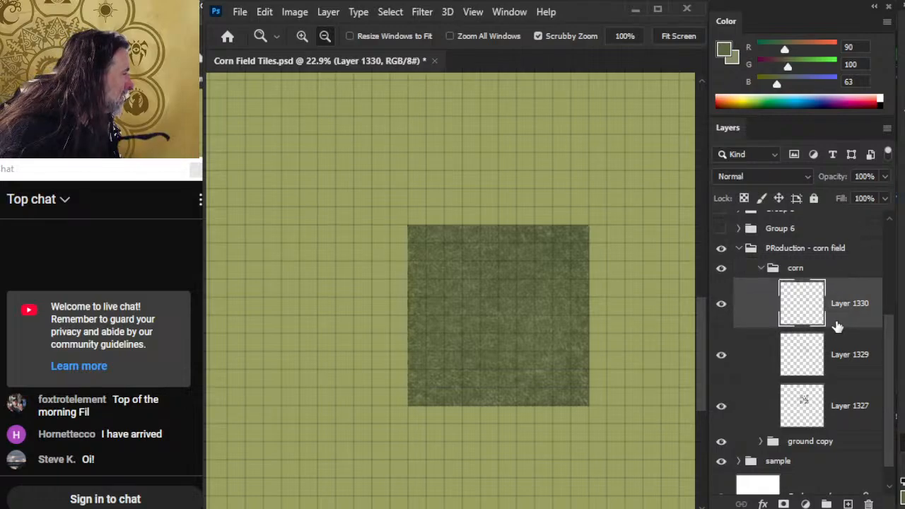
{"action": "left_click", "coordinate": [835, 252]}
{"action": "left_click", "coordinate": [852, 410]}
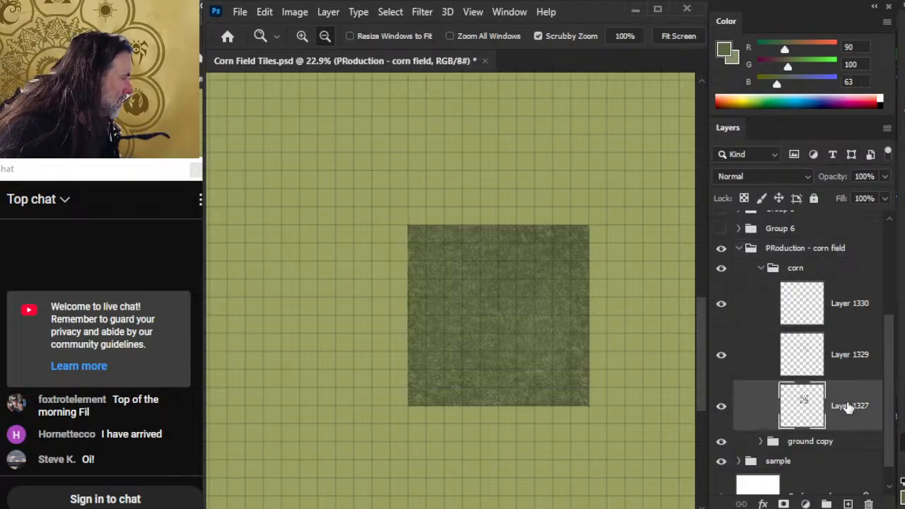
{"action": "left_click_drag", "start_coordinate": [632, 366], "coordinate": [545, 344]}
{"action": "left_click_drag", "start_coordinate": [467, 242], "coordinate": [517, 252]}
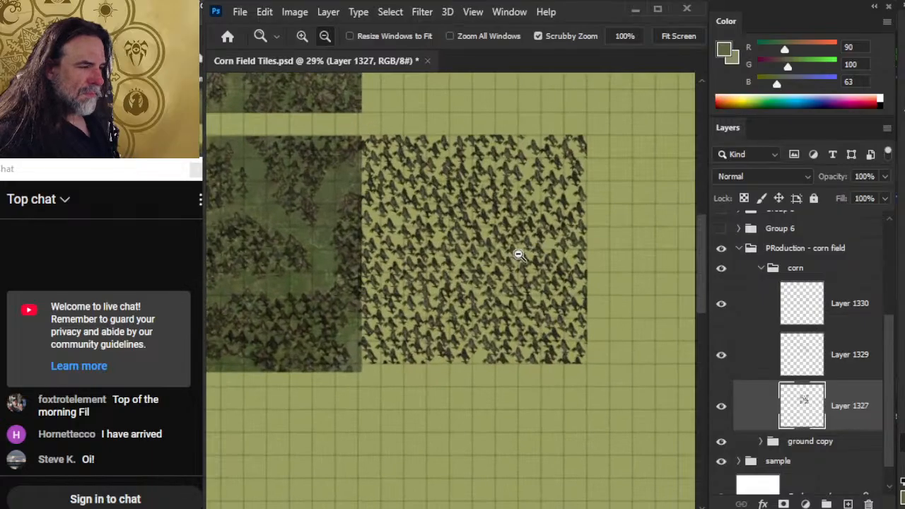
{"action": "left_click", "coordinate": [722, 271]}
{"action": "left_click", "coordinate": [721, 271]}
Step: Select and collapse the corn group, and move its plants onto the green ground square of the new tile
{"action": "left_click", "coordinate": [801, 270]}
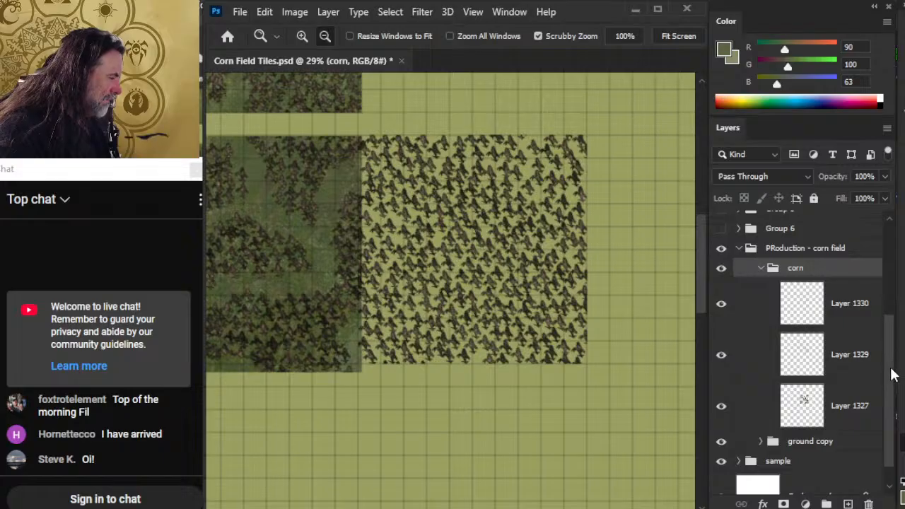
{"action": "left_click_drag", "start_coordinate": [893, 375], "coordinate": [893, 400]}
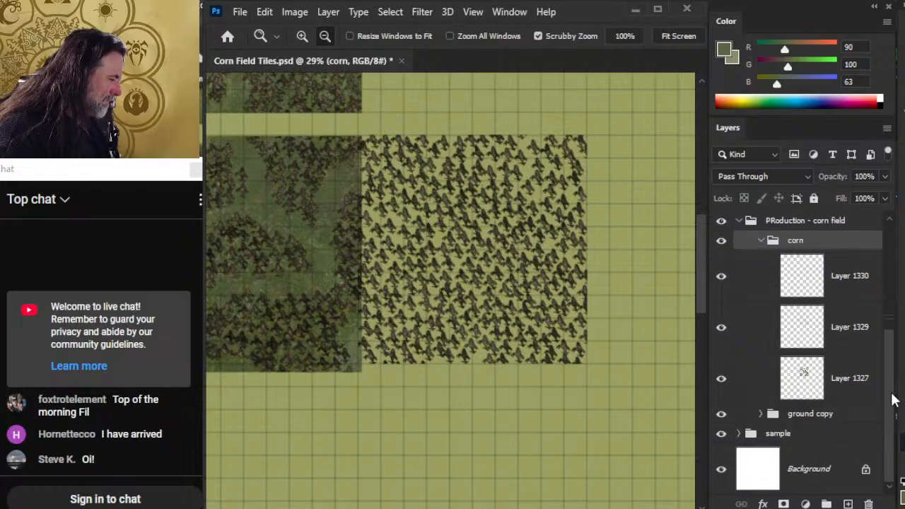
{"action": "left_click", "coordinate": [762, 242]}
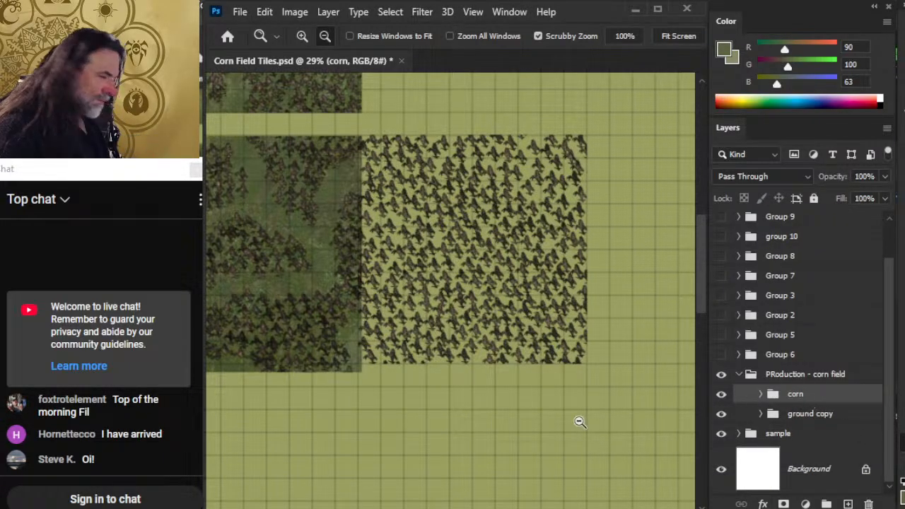
{"action": "left_click_drag", "start_coordinate": [578, 422], "coordinate": [562, 390]}
{"action": "key", "text": "ctrl+space"}
{"action": "left_click_drag", "start_coordinate": [517, 350], "coordinate": [611, 366]}
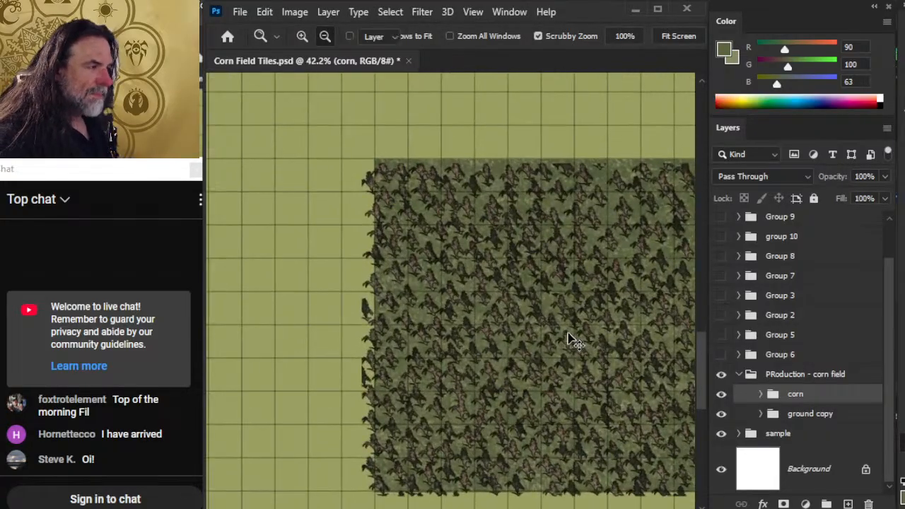
{"action": "left_click_drag", "start_coordinate": [567, 334], "coordinate": [580, 335]}
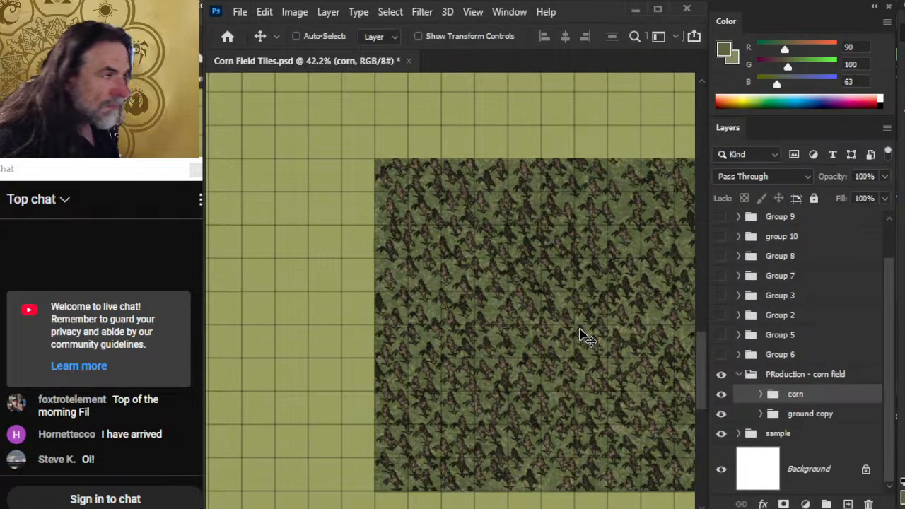
Step: Nudge the corn group slightly left so the plants line up with the ground's right edge
{"action": "left_click_drag", "start_coordinate": [557, 380], "coordinate": [463, 259]}
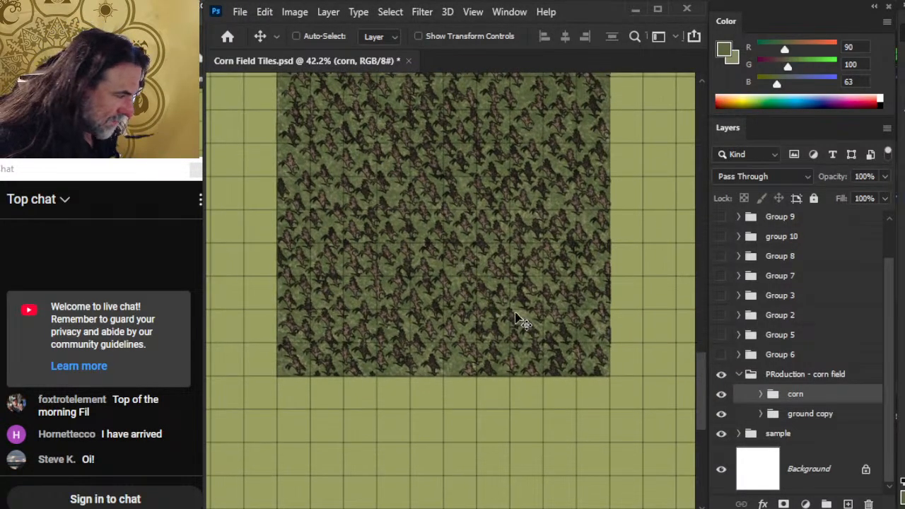
{"action": "left_click_drag", "start_coordinate": [521, 318], "coordinate": [636, 378]}
{"action": "left_click", "coordinate": [816, 421]}
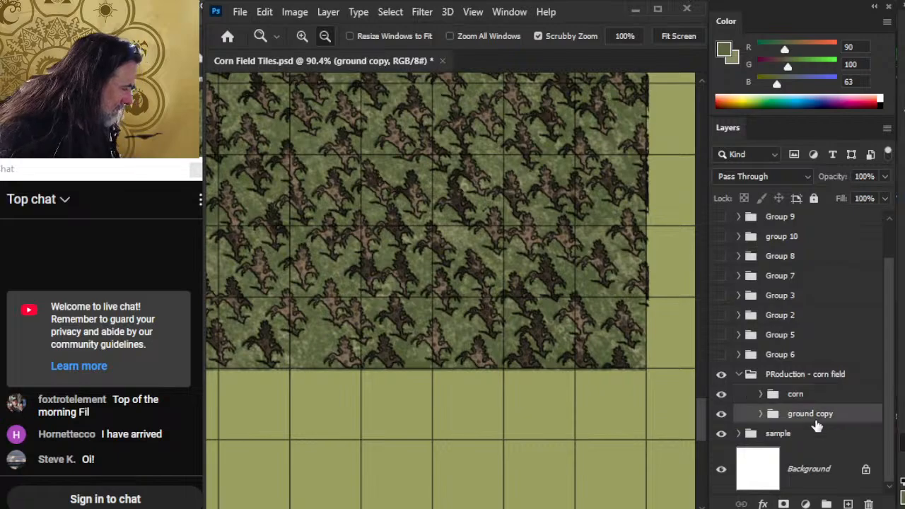
{"action": "key", "text": "v"}
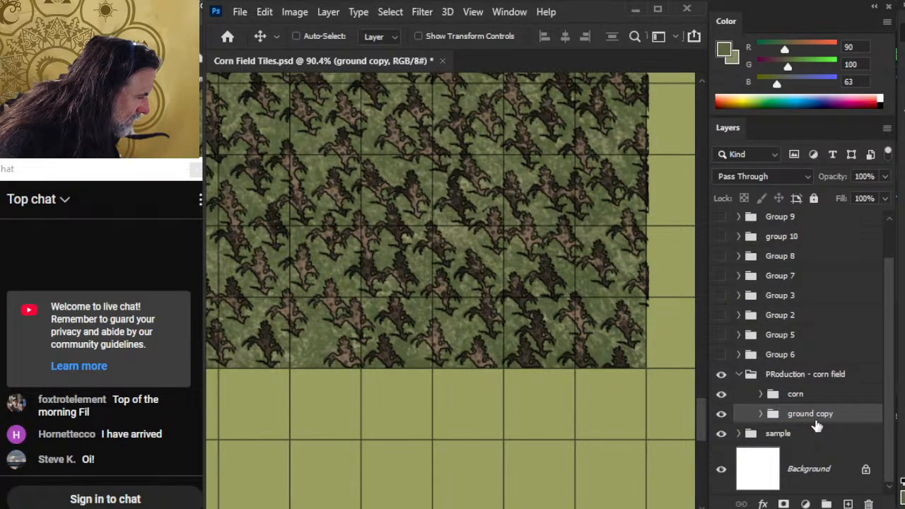
{"action": "left_click", "coordinate": [827, 395]}
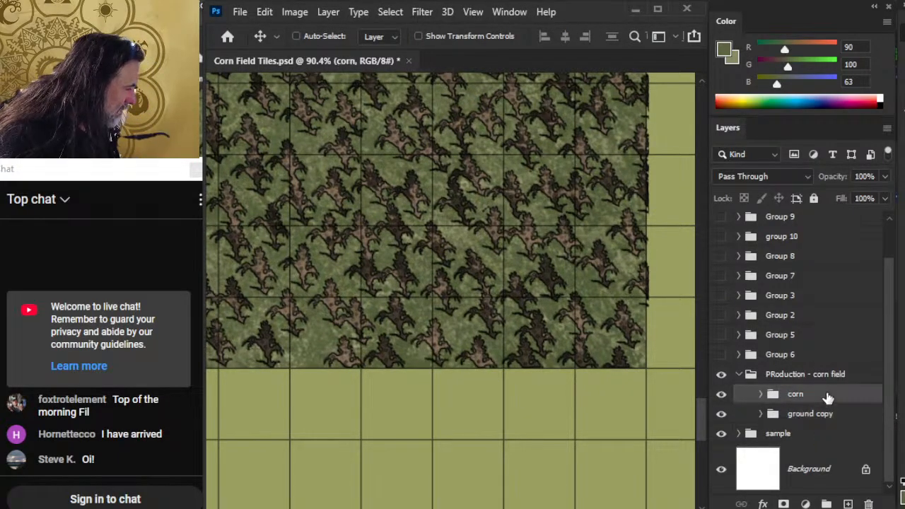
{"action": "key", "text": "Left"}
{"action": "key", "text": "Left"}
{"action": "key", "text": "Left"}
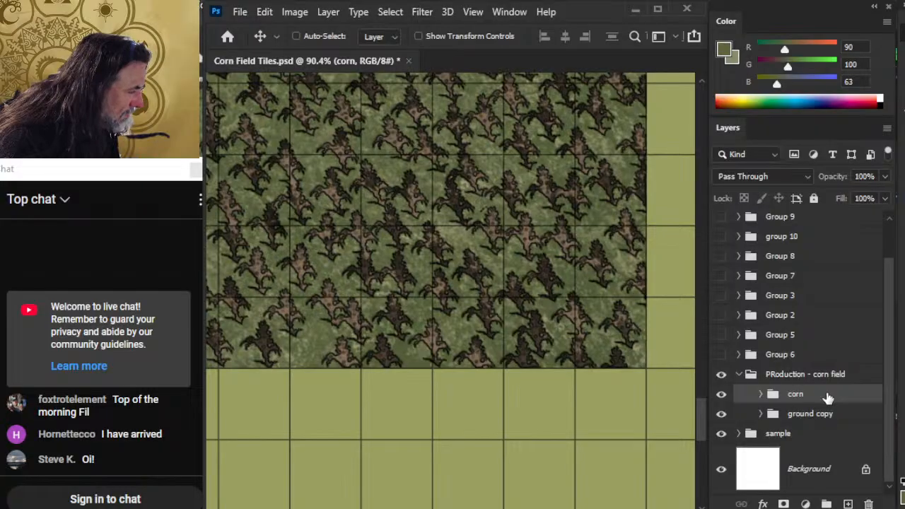
Step: Inspect the corn's alignment along the tile's edges and view the whole corn field tile
{"action": "left_click_drag", "start_coordinate": [456, 344], "coordinate": [606, 366]}
{"action": "left_click_drag", "start_coordinate": [304, 358], "coordinate": [566, 348]}
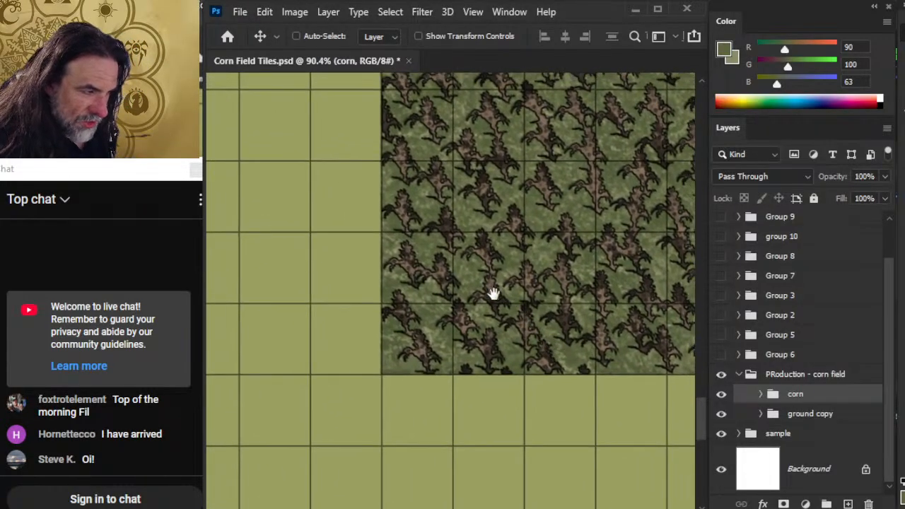
{"action": "left_click_drag", "start_coordinate": [461, 223], "coordinate": [469, 380]}
{"action": "left_click_drag", "start_coordinate": [467, 300], "coordinate": [465, 401]}
{"action": "left_click_drag", "start_coordinate": [514, 297], "coordinate": [505, 435]}
{"action": "left_click_drag", "start_coordinate": [532, 197], "coordinate": [523, 378]}
{"action": "left_click_drag", "start_coordinate": [608, 374], "coordinate": [323, 346]}
{"action": "left_click", "coordinate": [498, 364], "text": "alt"}
{"action": "left_click_drag", "start_coordinate": [554, 450], "coordinate": [517, 242]}
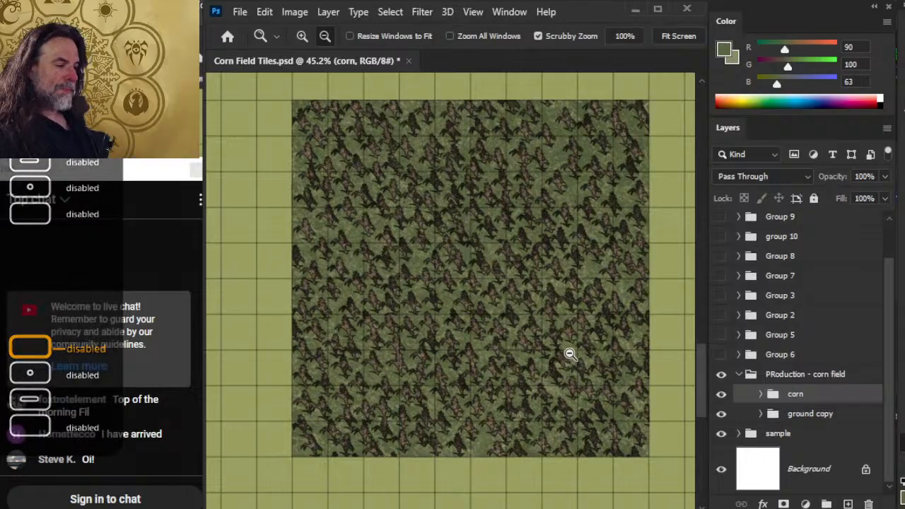
{"action": "left_click", "coordinate": [566, 355], "text": "alt"}
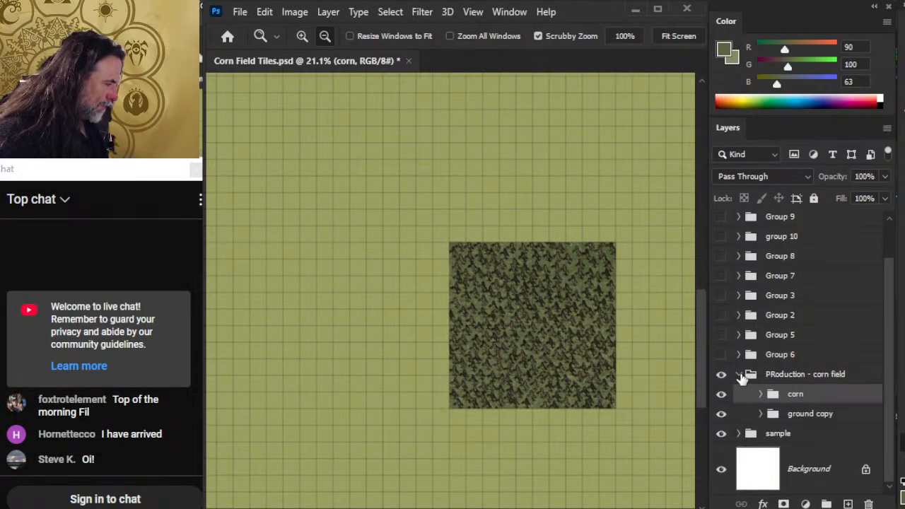
Step: Rename the ground copy group inside PRoduction - corn field as ground
{"action": "left_click", "coordinate": [817, 421]}
{"action": "double_click", "coordinate": [815, 418]}
{"action": "type", "text": "gr"}
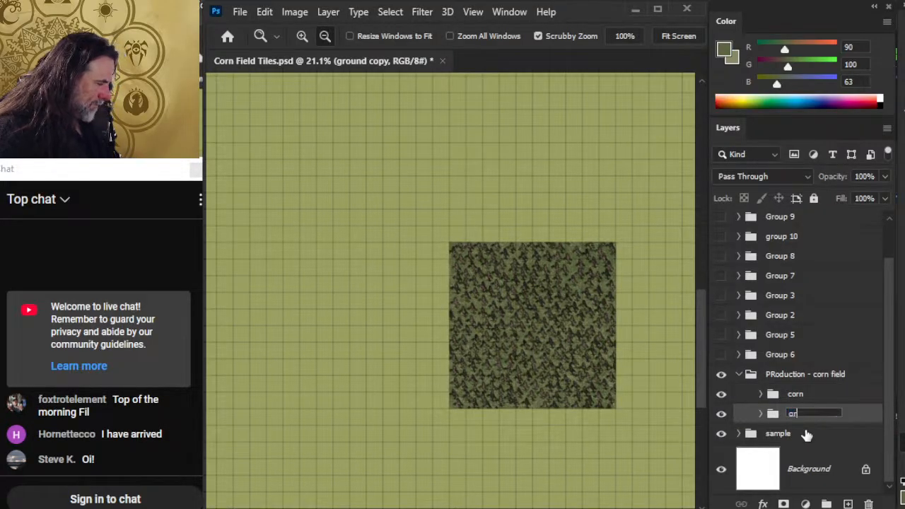
{"action": "type", "text": "ound"}
{"action": "key", "text": "Return"}
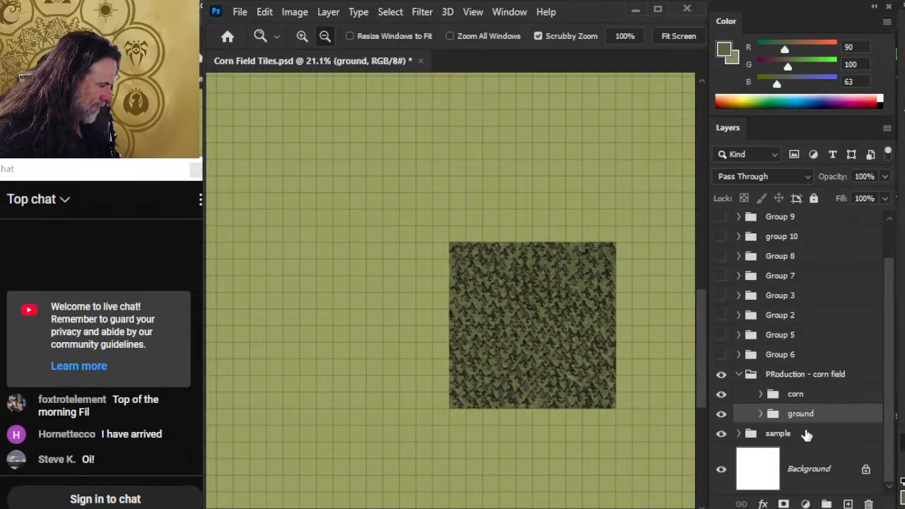
Step: Collapse and hide the PRoduction - corn field group and make Group 6 visible
{"action": "left_click", "coordinate": [740, 375]}
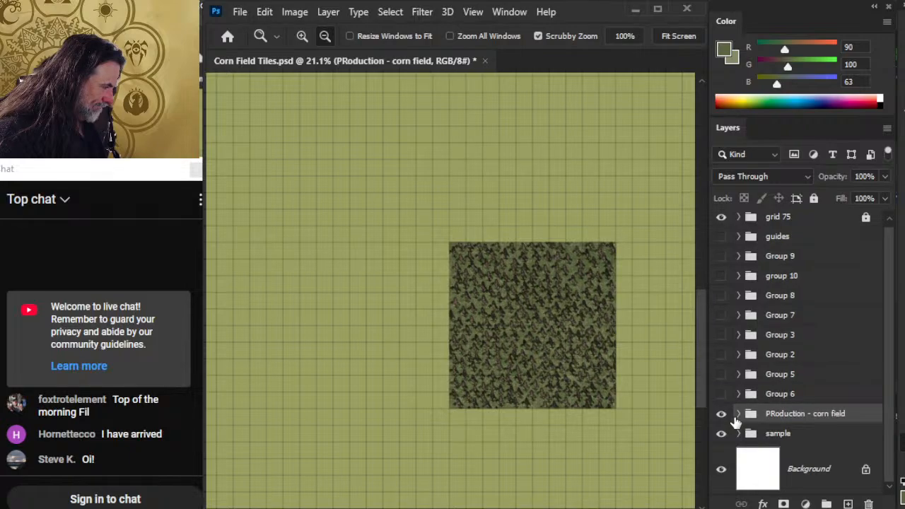
{"action": "left_click", "coordinate": [721, 394]}
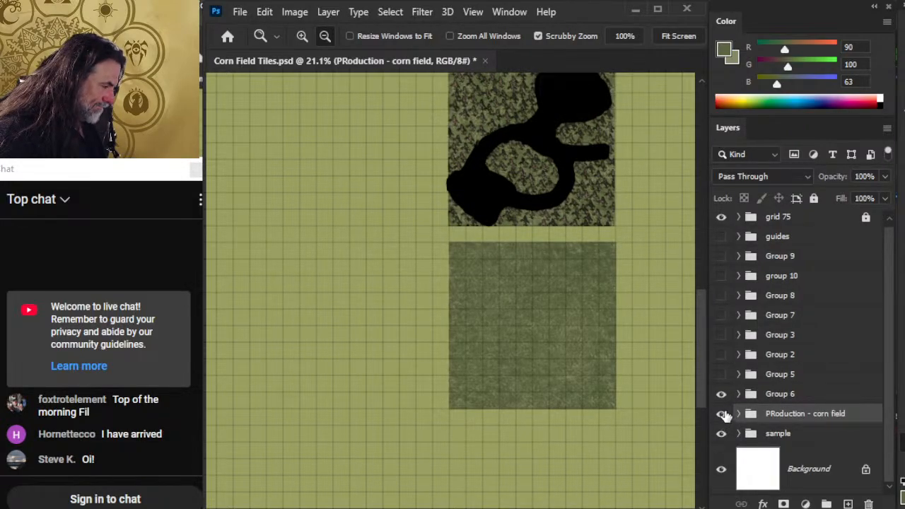
{"action": "left_click", "coordinate": [721, 414]}
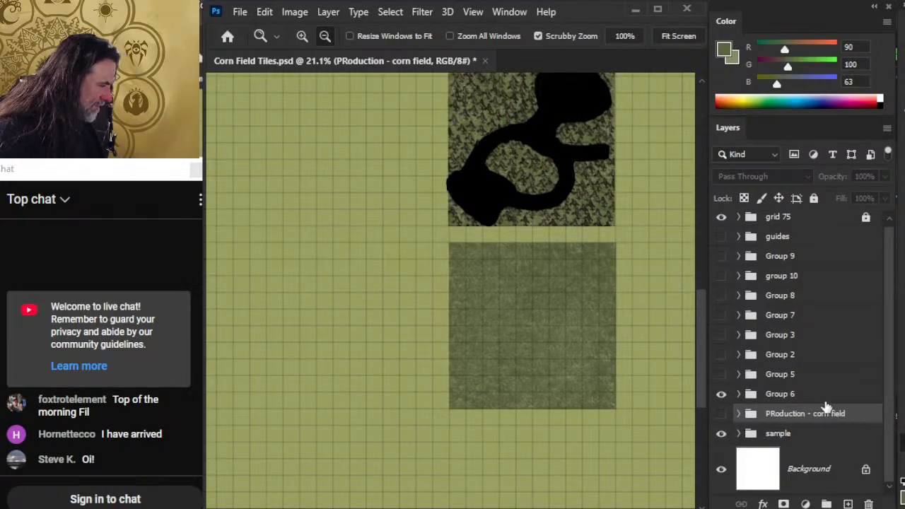
Step: Inside Group 6, expand Group 14 and its production copy, and show that copy's hidden layer and masked group
{"action": "left_click", "coordinate": [738, 394]}
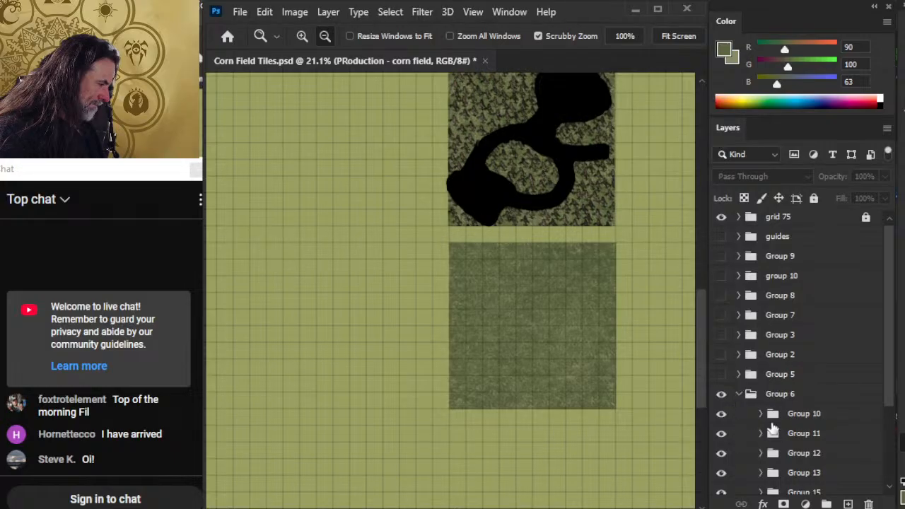
{"action": "left_click_drag", "start_coordinate": [890, 375], "coordinate": [891, 460]}
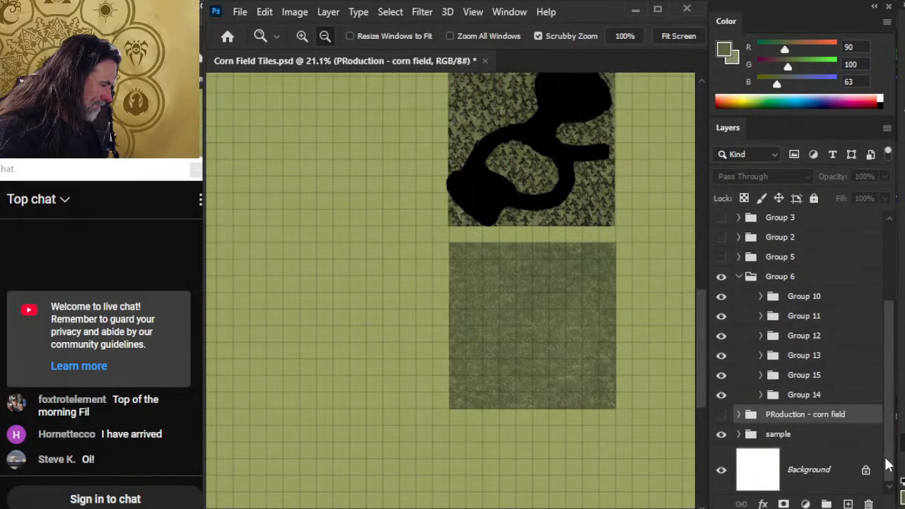
{"action": "left_click", "coordinate": [762, 395]}
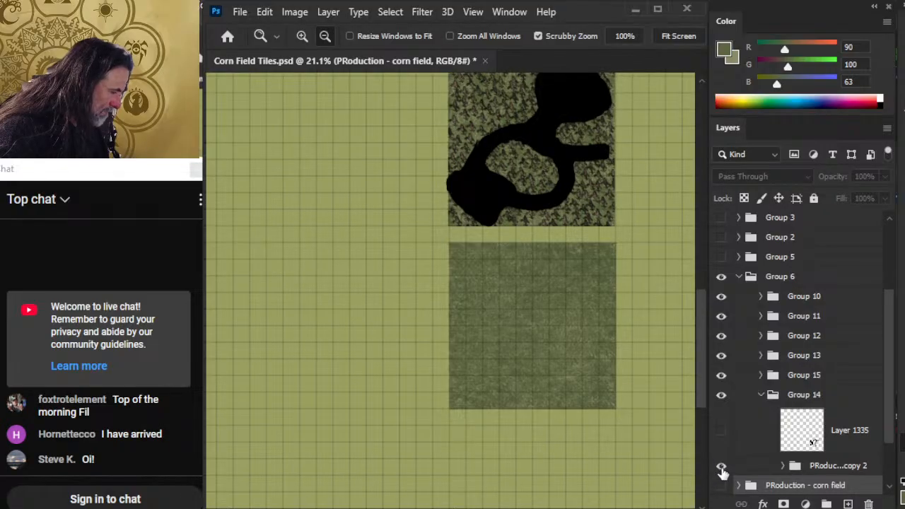
{"action": "left_click_drag", "start_coordinate": [887, 419], "coordinate": [873, 448]}
{"action": "left_click", "coordinate": [783, 403]}
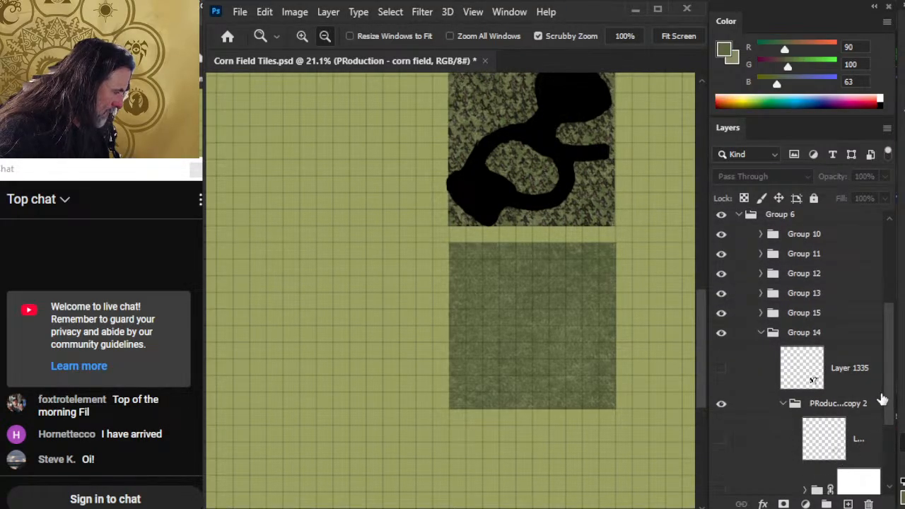
{"action": "left_click_drag", "start_coordinate": [890, 396], "coordinate": [889, 431]}
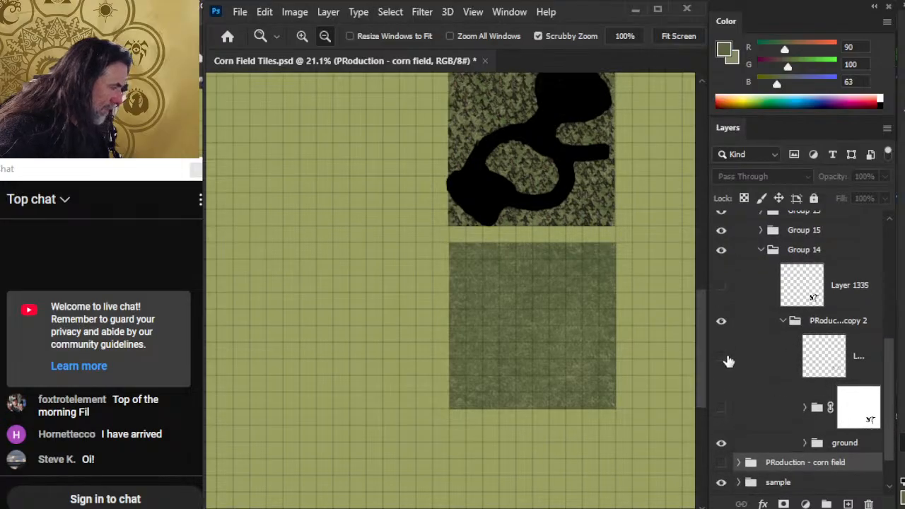
{"action": "left_click", "coordinate": [722, 357]}
{"action": "left_click", "coordinate": [722, 408]}
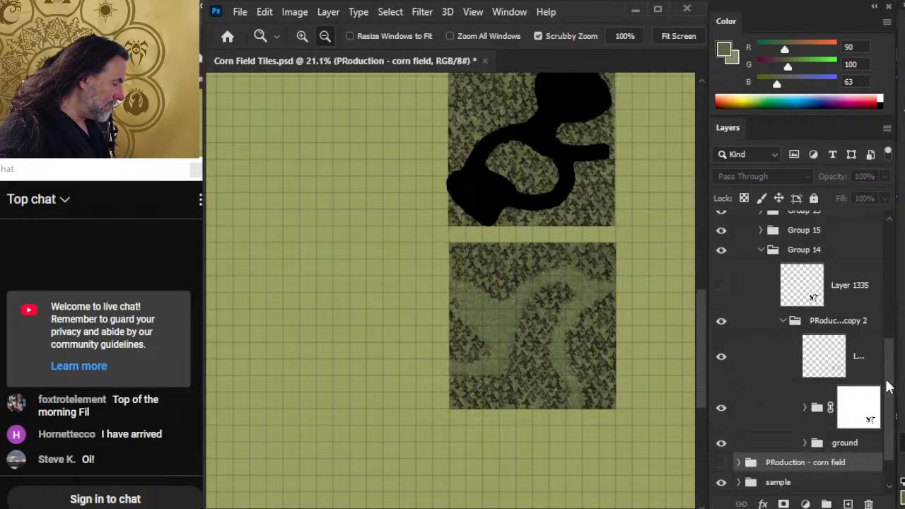
Step: Duplicate the ground group under the default name ground copy and move the duplicate out, directly above Group 14
{"action": "left_click", "coordinate": [848, 444]}
{"action": "right_click", "coordinate": [848, 444]}
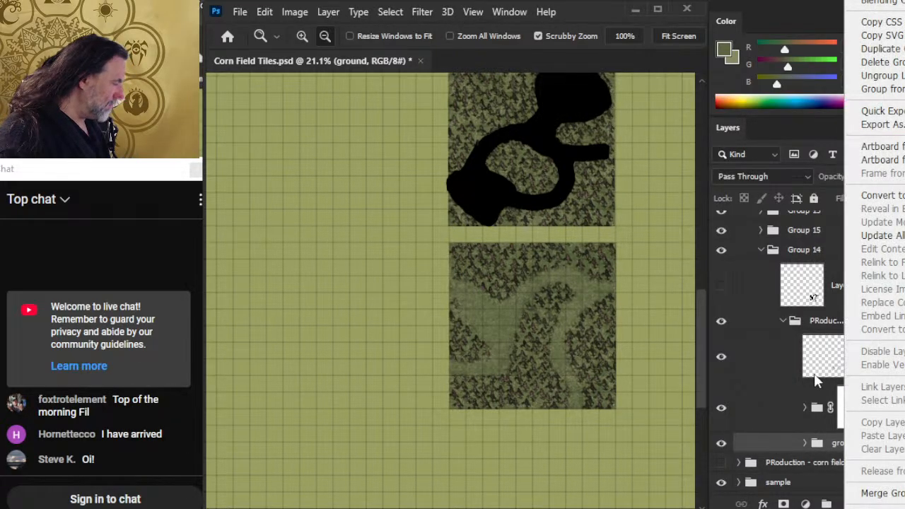
{"action": "left_click", "coordinate": [883, 49]}
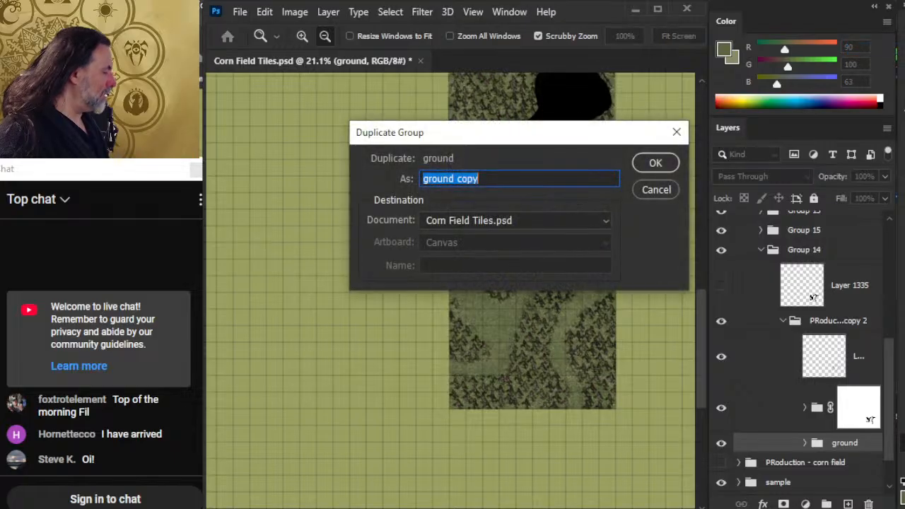
{"action": "key", "text": "Return"}
{"action": "left_click_drag", "start_coordinate": [841, 444], "coordinate": [833, 242]}
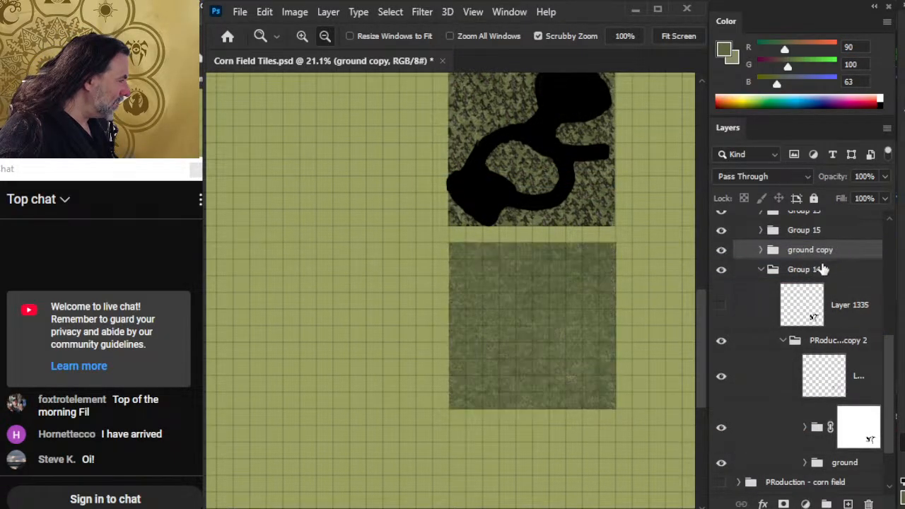
Step: Hide the ground copy group, then collapse and hide Group 14
{"action": "left_click", "coordinate": [723, 251]}
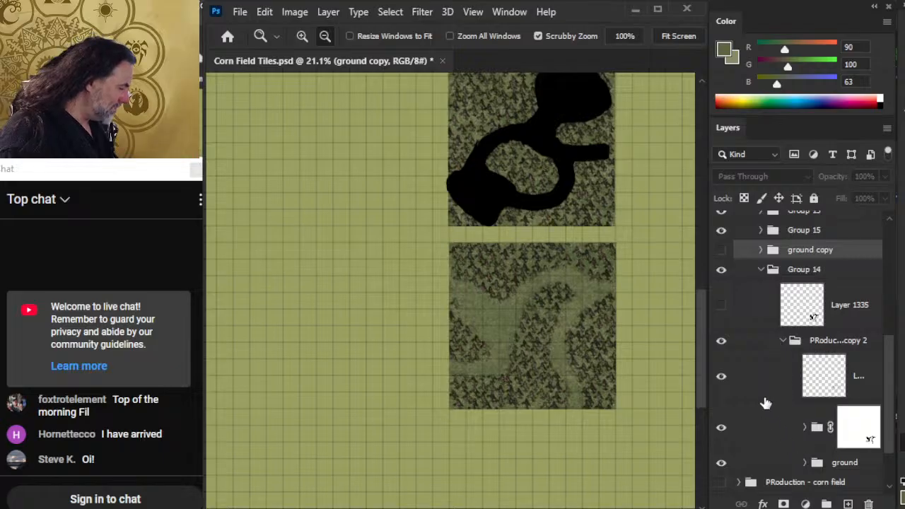
{"action": "left_click", "coordinate": [721, 310]}
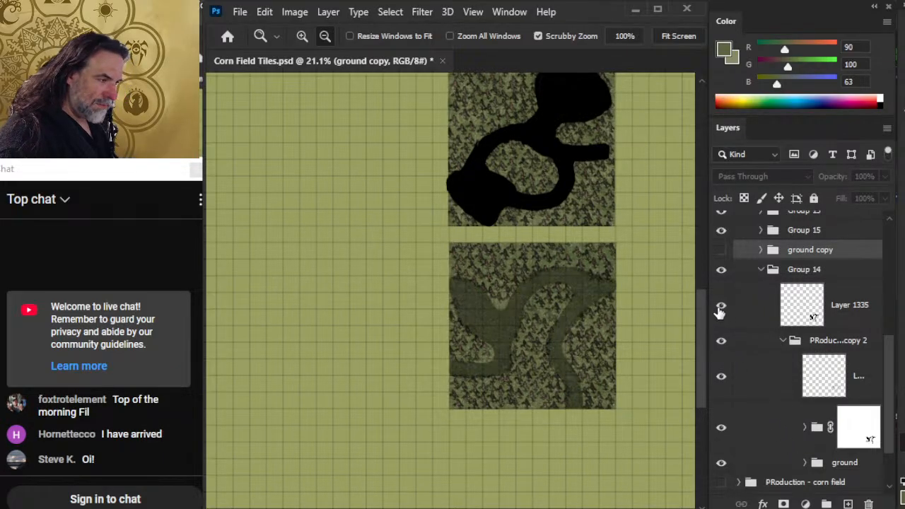
{"action": "left_click", "coordinate": [721, 310]}
{"action": "left_click", "coordinate": [761, 269]}
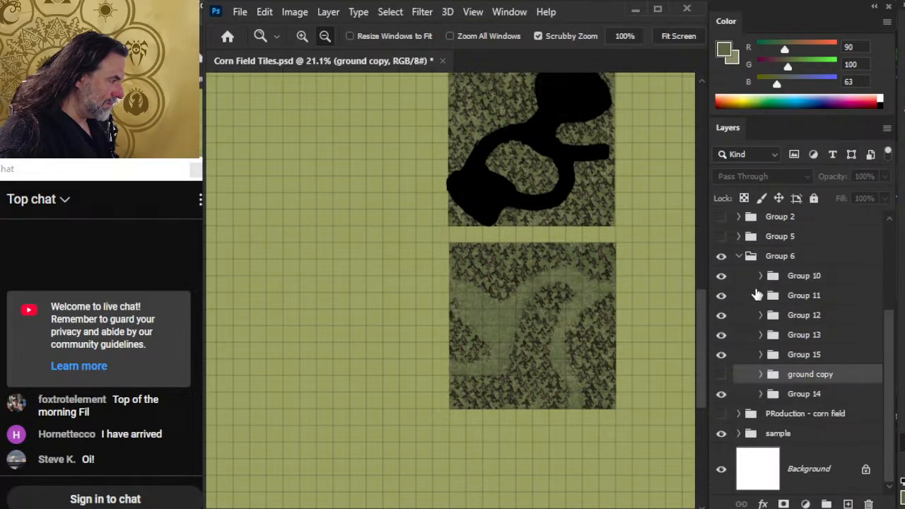
{"action": "left_click", "coordinate": [721, 355]}
{"action": "left_click", "coordinate": [721, 355]}
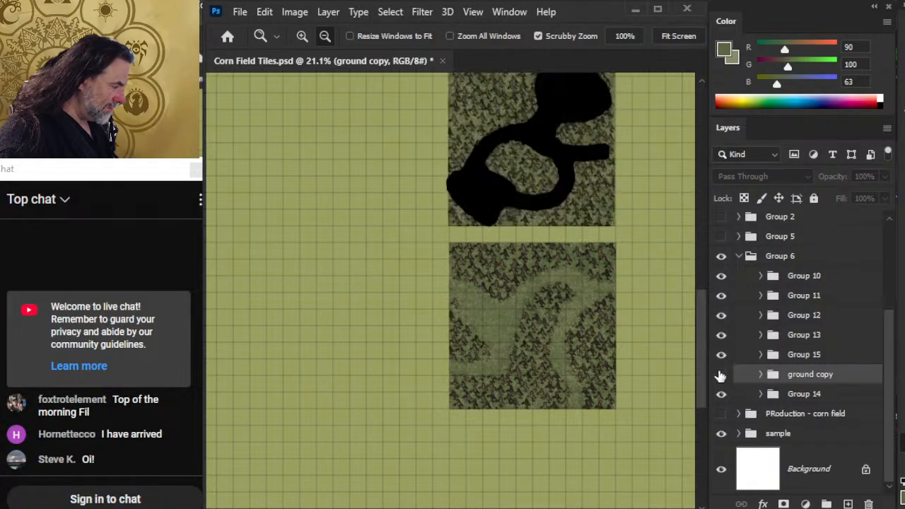
{"action": "left_click", "coordinate": [721, 394]}
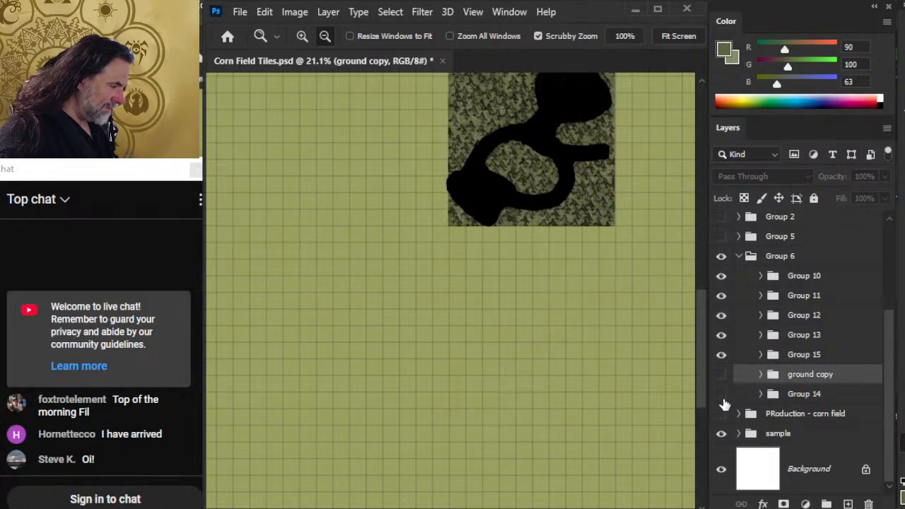
Step: Move ground copy into the production copy within Group 15 and delete the old ground group there
{"action": "left_click", "coordinate": [761, 355]}
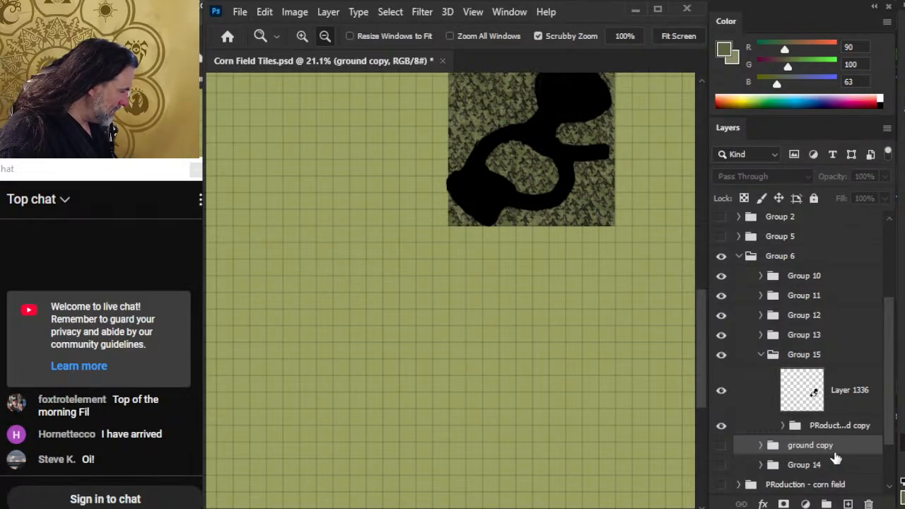
{"action": "left_click", "coordinate": [782, 425]}
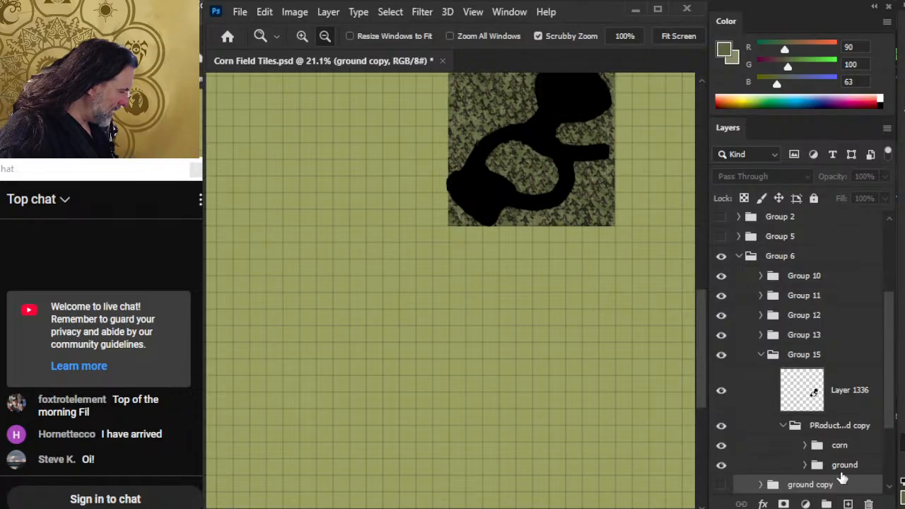
{"action": "mouse_move", "coordinate": [846, 481]}
{"action": "left_mouse_down"}
{"action": "mouse_move", "coordinate": [839, 455]}
{"action": "mouse_move", "coordinate": [838, 467]}
{"action": "left_mouse_up"}
{"action": "left_click", "coordinate": [844, 490]}
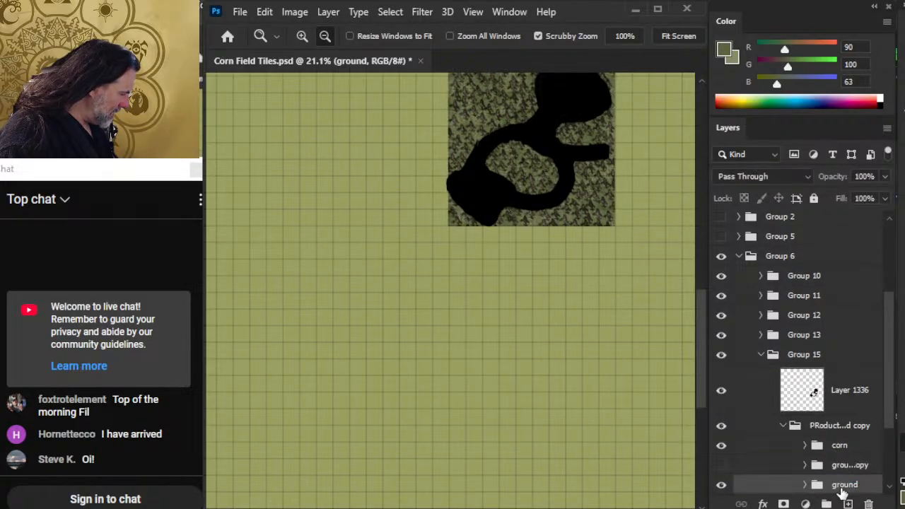
{"action": "key", "text": "Delete"}
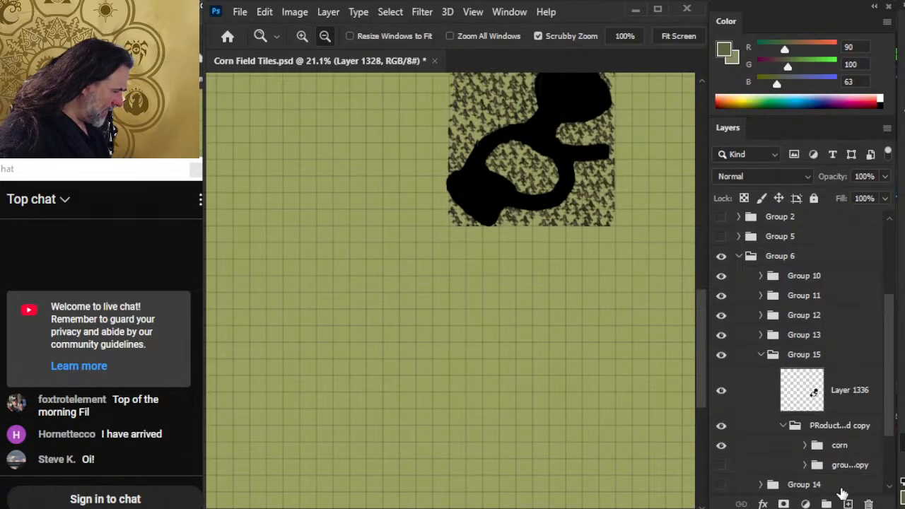
Step: Show the ground copy in Group 15 and move it straight up beneath the corn and path tile above
{"action": "left_click", "coordinate": [721, 466]}
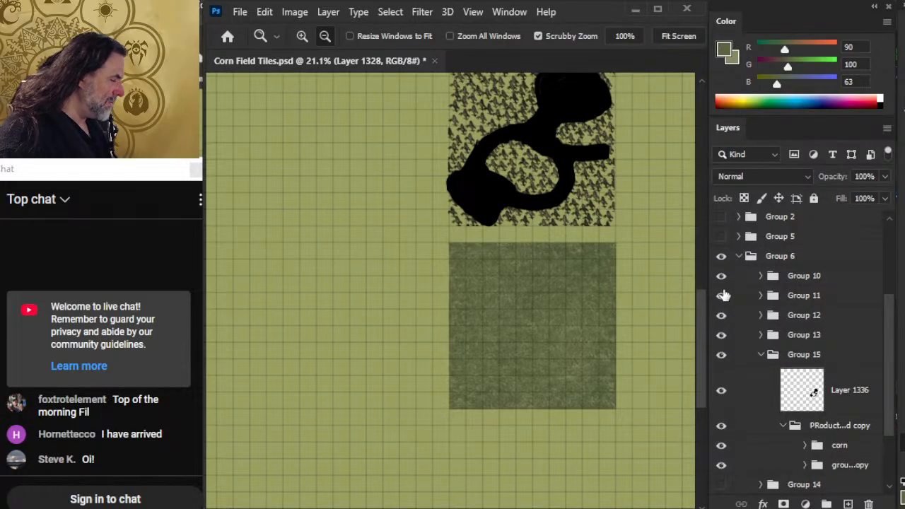
{"action": "left_click", "coordinate": [722, 394]}
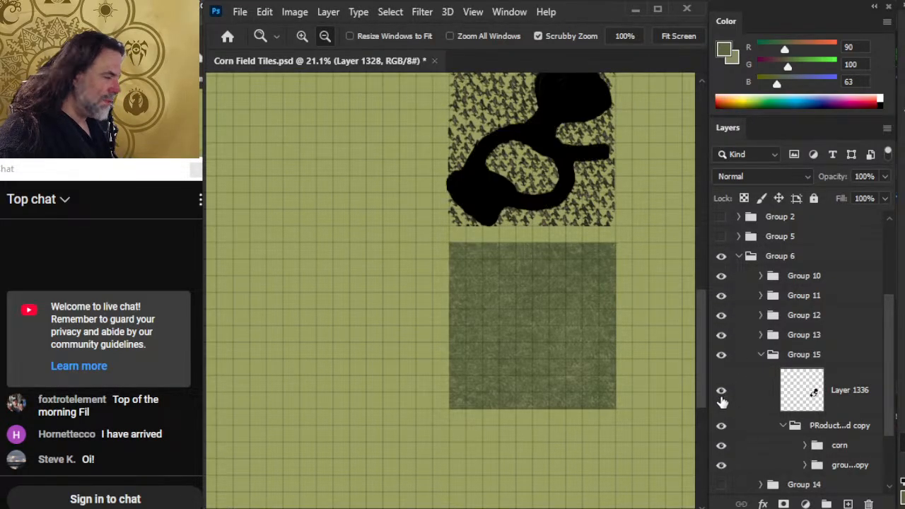
{"action": "left_click", "coordinate": [820, 465]}
{"action": "key", "text": "v"}
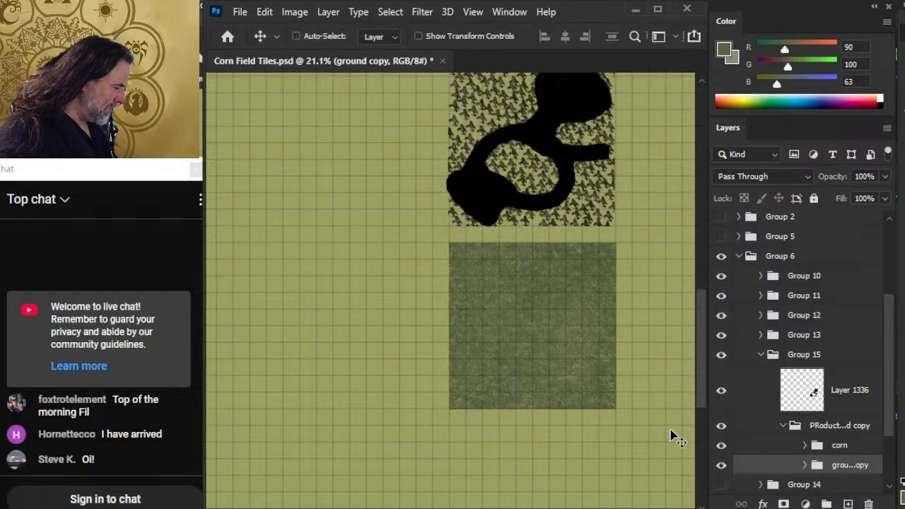
{"action": "left_click_drag", "start_coordinate": [671, 430], "coordinate": [653, 276]}
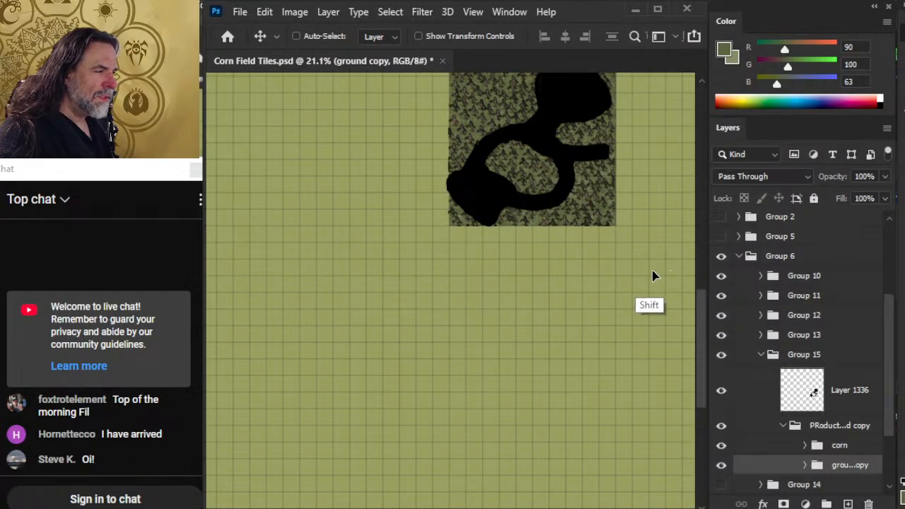
Step: Shift Group 15's corn group slightly so its edges line up with the ground tile and grid
{"action": "key", "text": "z"}
{"action": "left_click_drag", "start_coordinate": [514, 182], "coordinate": [592, 188]}
{"action": "key", "text": "v"}
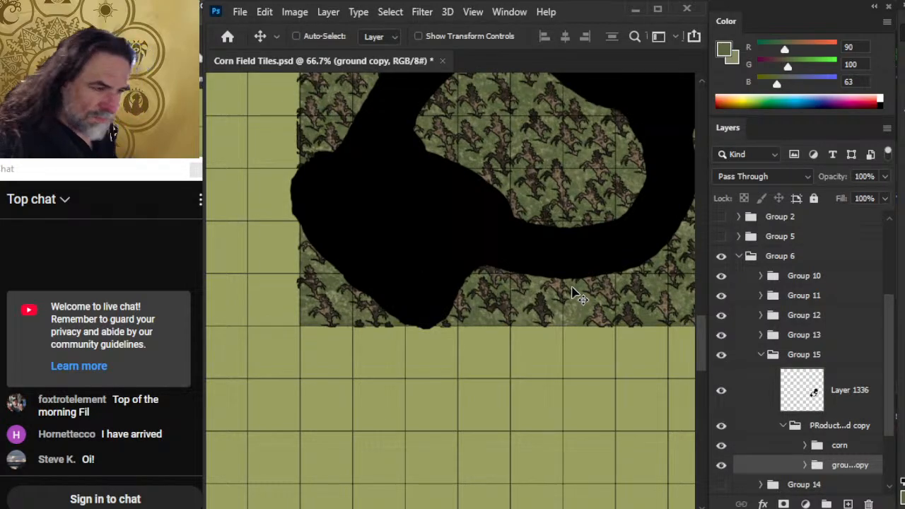
{"action": "left_click", "coordinate": [845, 449]}
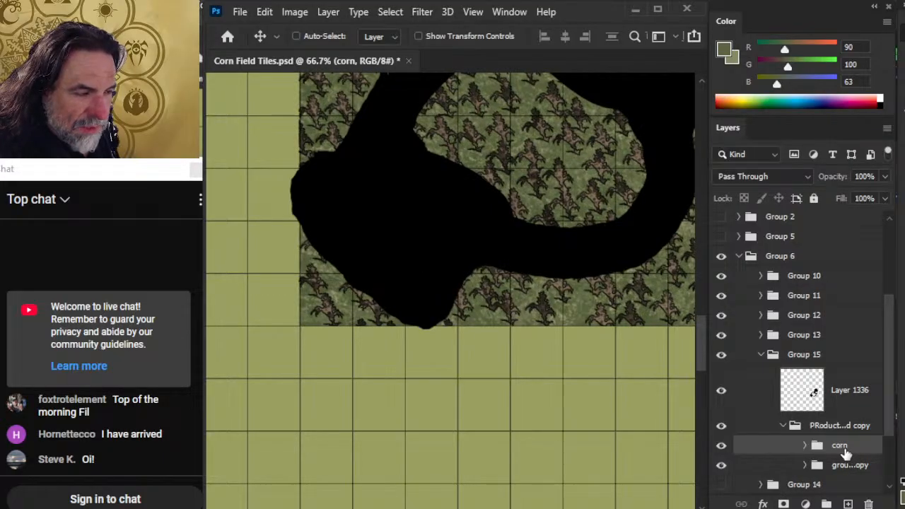
Step: Examine how the corn and ground meet the grid around the edges of the Group 15 tile
{"action": "left_click_drag", "start_coordinate": [544, 394], "coordinate": [370, 395]}
{"action": "left_click_drag", "start_coordinate": [616, 377], "coordinate": [583, 424]}
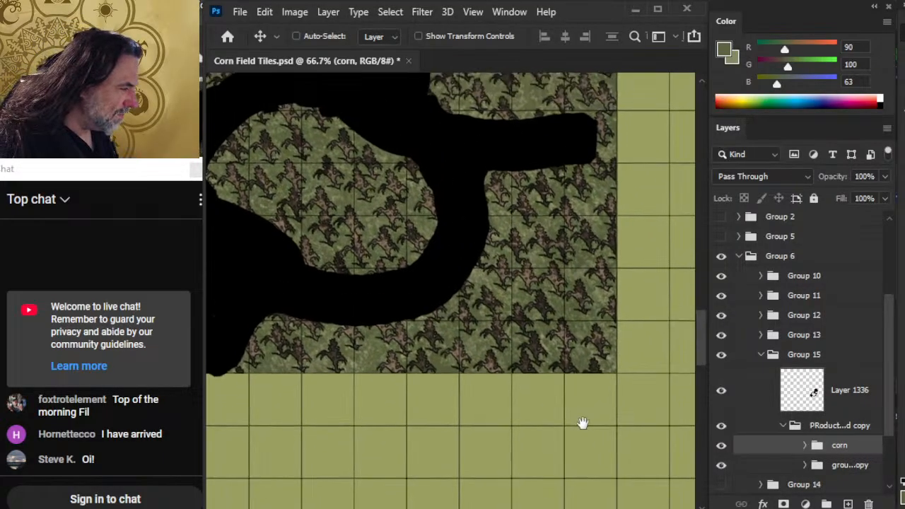
{"action": "left_click_drag", "start_coordinate": [580, 252], "coordinate": [589, 398]}
{"action": "left_click_drag", "start_coordinate": [576, 229], "coordinate": [607, 414]}
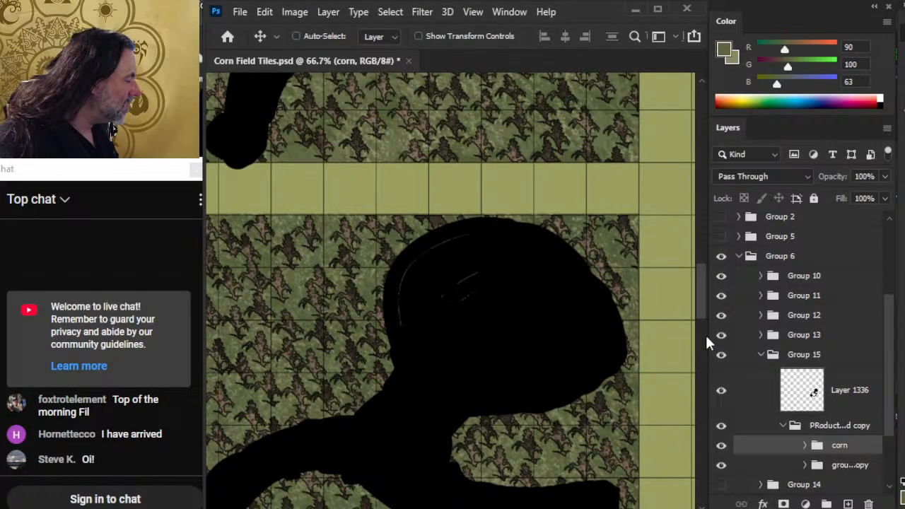
{"action": "left_click", "coordinate": [782, 473]}
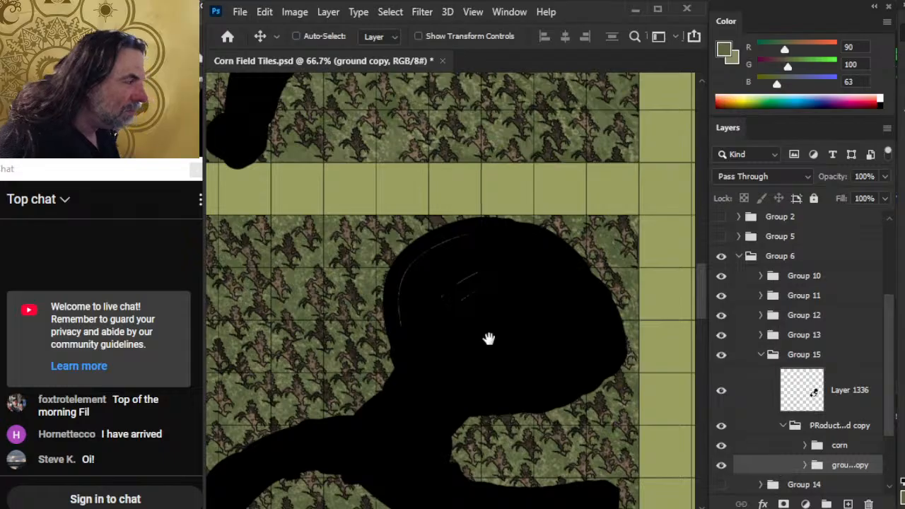
{"action": "left_click_drag", "start_coordinate": [427, 352], "coordinate": [659, 347]}
{"action": "left_click_drag", "start_coordinate": [574, 326], "coordinate": [690, 368]}
{"action": "left_click_drag", "start_coordinate": [547, 392], "coordinate": [501, 141]}
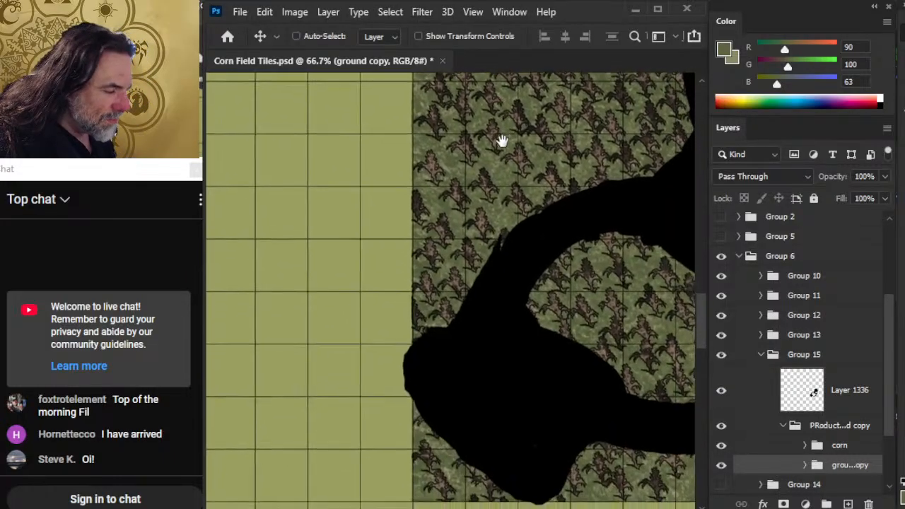
{"action": "left_click_drag", "start_coordinate": [572, 425], "coordinate": [495, 196]}
{"action": "mouse_move", "coordinate": [611, 268]}
{"action": "left_mouse_down"}
{"action": "mouse_move", "coordinate": [467, 309]}
{"action": "mouse_move", "coordinate": [448, 323]}
{"action": "left_mouse_up"}
{"action": "mouse_move", "coordinate": [576, 299]}
{"action": "left_mouse_down"}
{"action": "mouse_move", "coordinate": [469, 342]}
{"action": "mouse_move", "coordinate": [509, 453]}
{"action": "left_mouse_up"}
{"action": "left_click_drag", "start_coordinate": [450, 308], "coordinate": [530, 481]}
{"action": "left_click_drag", "start_coordinate": [536, 217], "coordinate": [574, 295]}
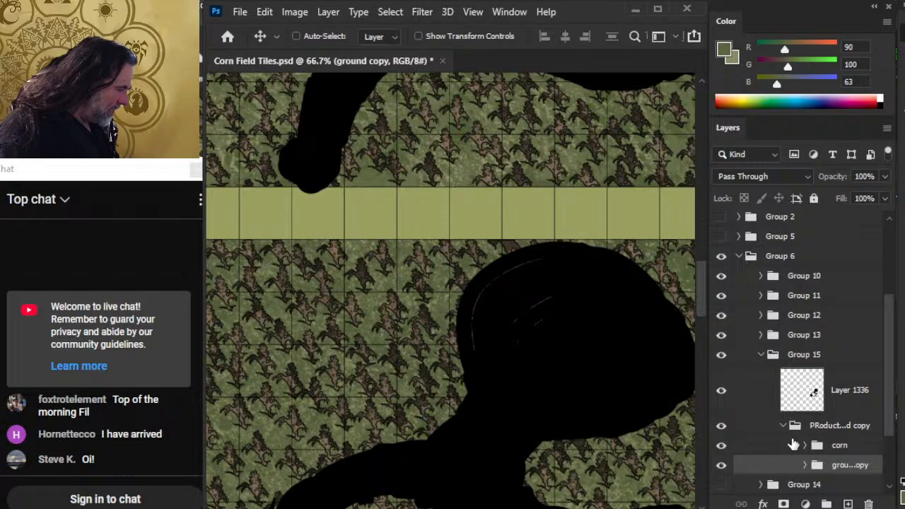
{"action": "right_click", "coordinate": [781, 469]}
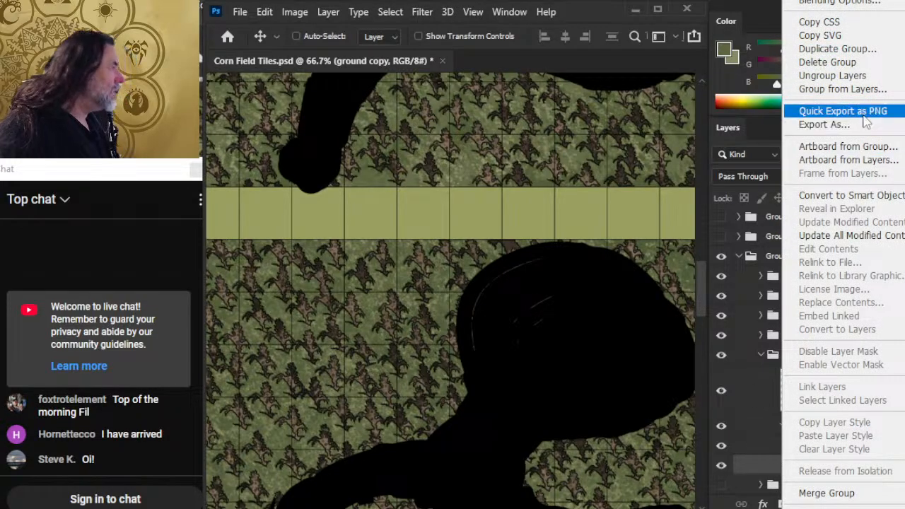
{"action": "left_click", "coordinate": [843, 60]}
{"action": "key", "text": "Return"}
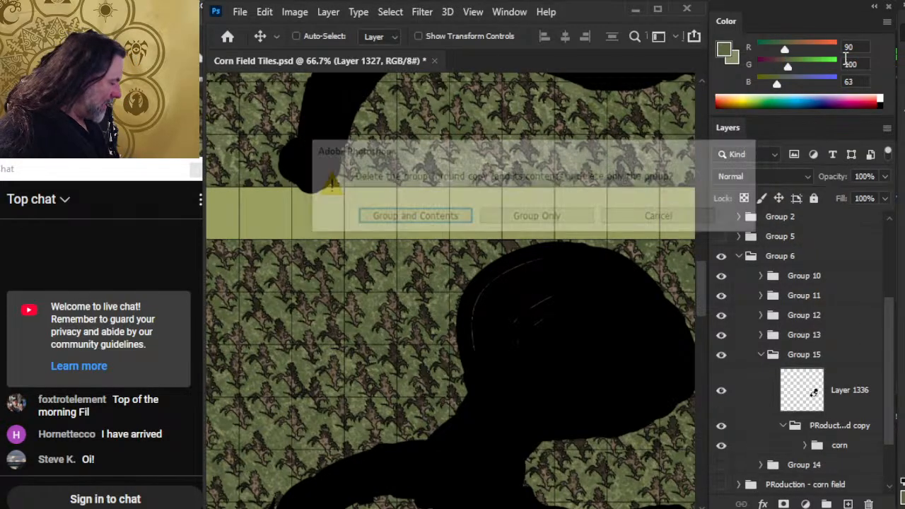
{"action": "scroll", "coordinate": [885, 453], "scroll_direction": "down", "scroll_amount": 3}
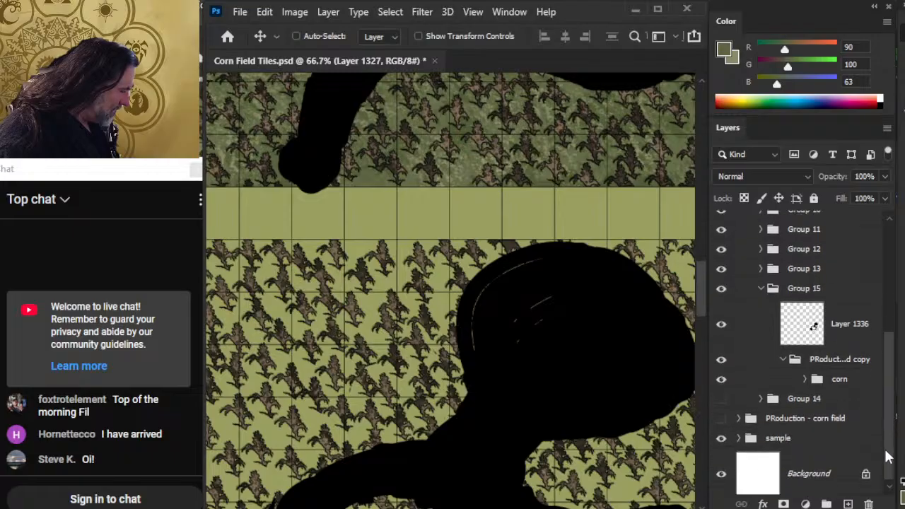
{"action": "key", "text": "ctrl+z"}
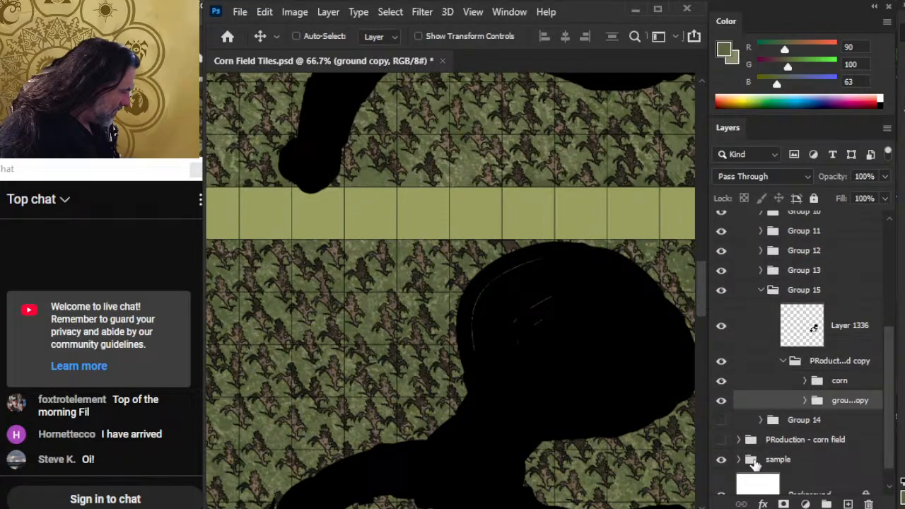
Step: Duplicate Group 15's ground copy, place the duplicate directly above Group 15, and hide Group 15
{"action": "left_click", "coordinate": [721, 401]}
{"action": "left_click", "coordinate": [720, 401]}
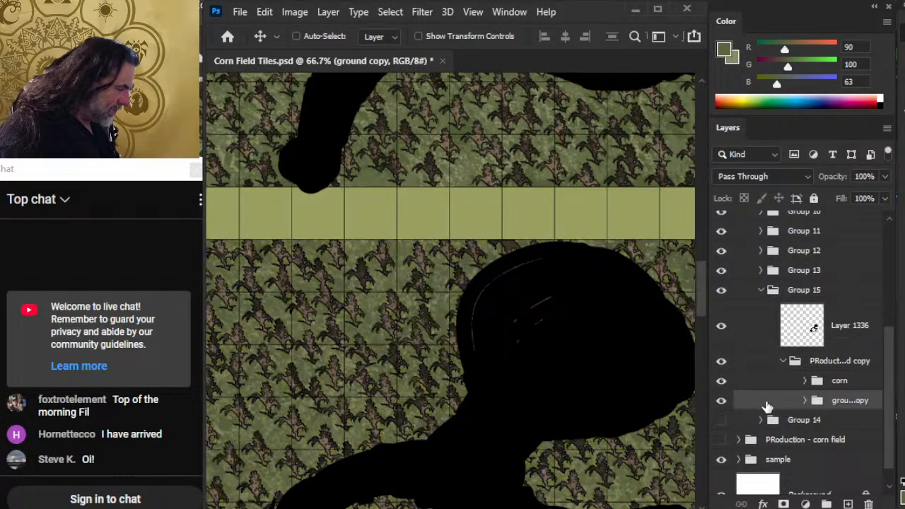
{"action": "right_click", "coordinate": [769, 405]}
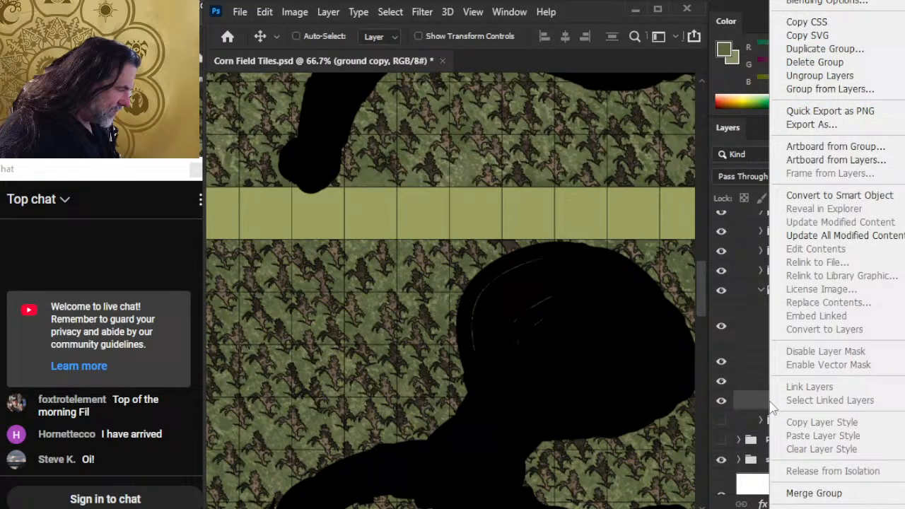
{"action": "left_click", "coordinate": [856, 49]}
{"action": "key", "text": "Return"}
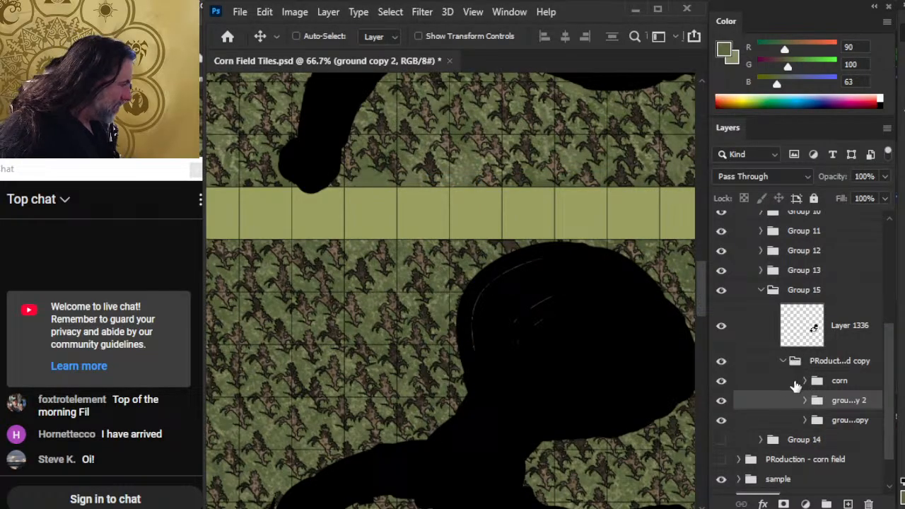
{"action": "left_click_drag", "start_coordinate": [791, 405], "coordinate": [792, 303]}
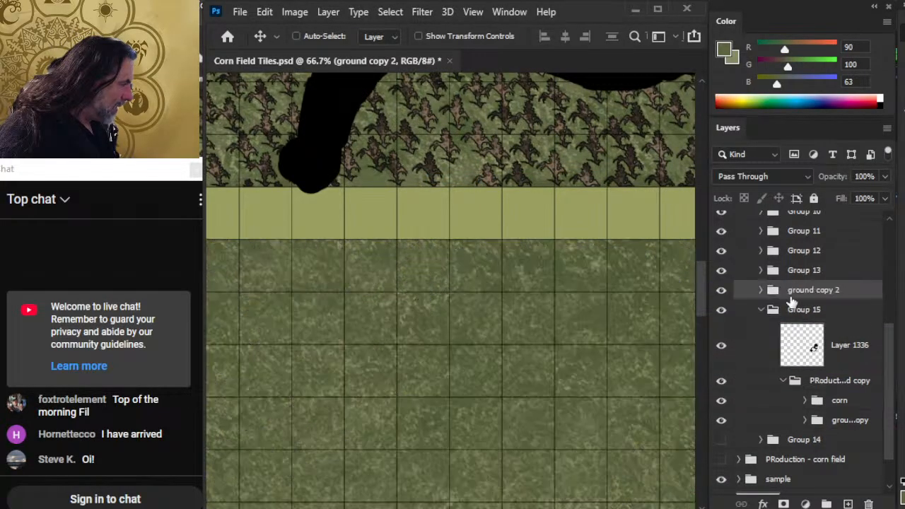
{"action": "left_click", "coordinate": [762, 310]}
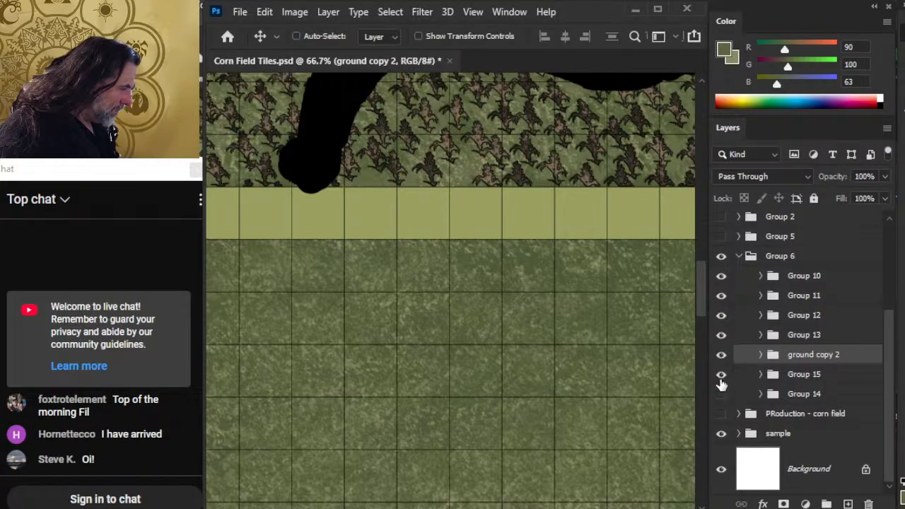
{"action": "left_click", "coordinate": [723, 375]}
Step: Replace the old ground group in Group 13's production copy with ground copy 2, positioned beneath that tile's corn and path
{"action": "left_click", "coordinate": [762, 335]}
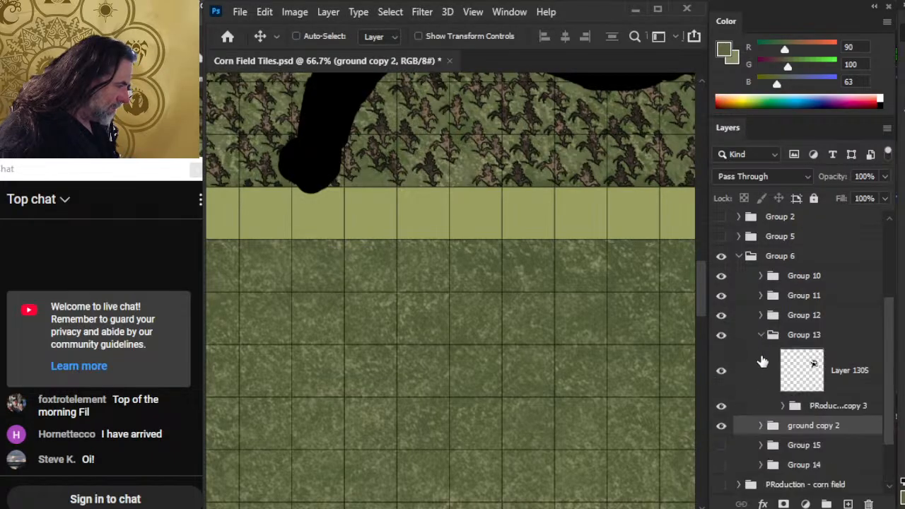
{"action": "left_click", "coordinate": [784, 406]}
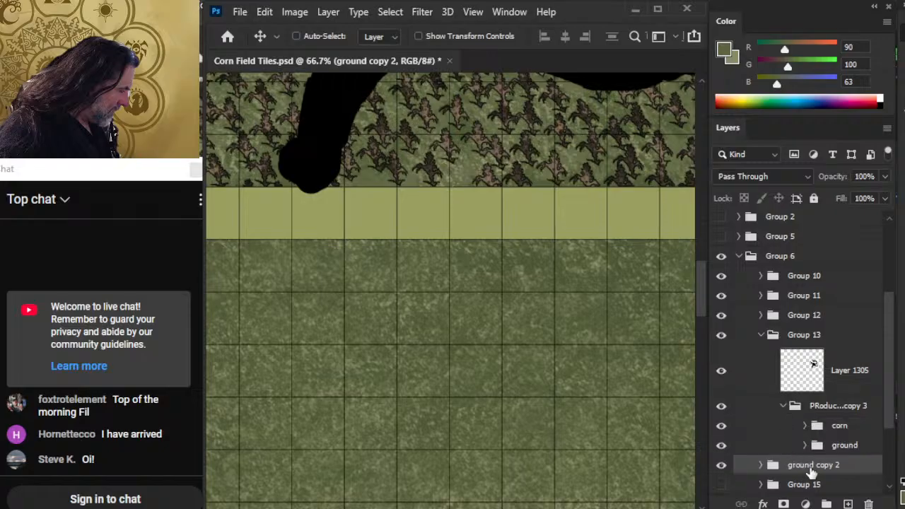
{"action": "left_click_drag", "start_coordinate": [864, 468], "coordinate": [842, 440]}
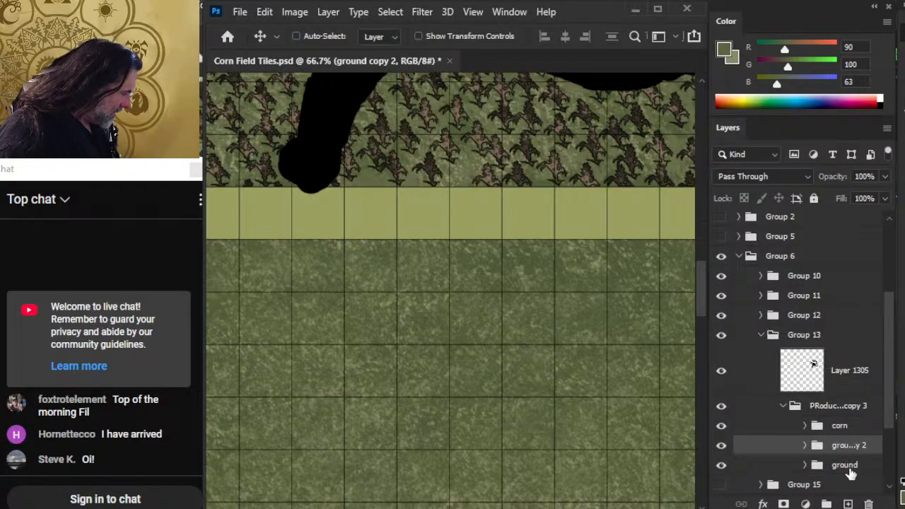
{"action": "left_click", "coordinate": [850, 470]}
{"action": "key", "text": "Delete"}
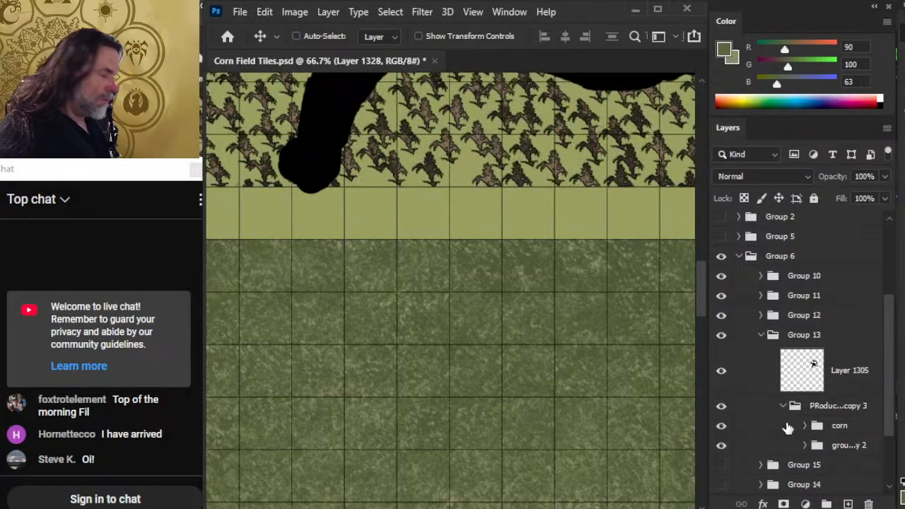
{"action": "left_click", "coordinate": [845, 447]}
{"action": "left_click_drag", "start_coordinate": [643, 461], "coordinate": [579, 163]}
Step: Duplicate ground copy 2, place the duplicate above Group 13, and collapse Group 13
{"action": "right_click", "coordinate": [849, 447]}
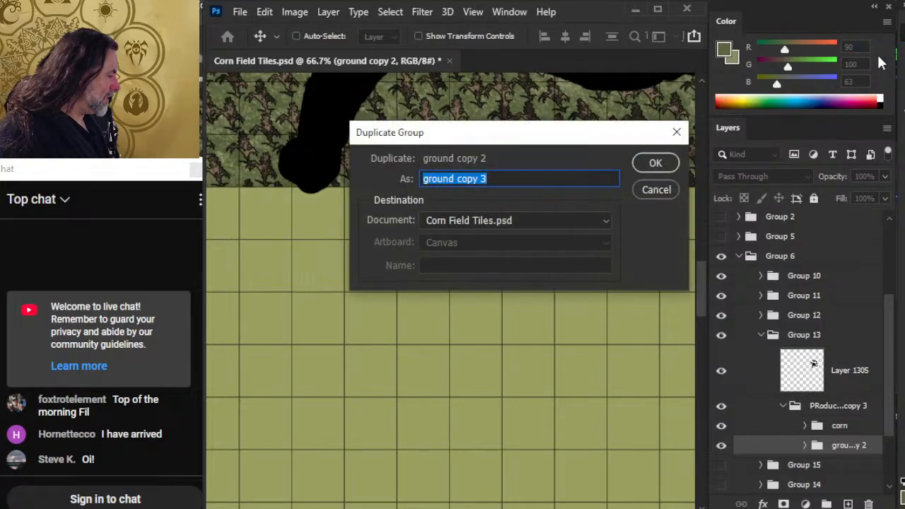
{"action": "key", "text": "Return"}
{"action": "left_click_drag", "start_coordinate": [851, 456], "coordinate": [820, 339]}
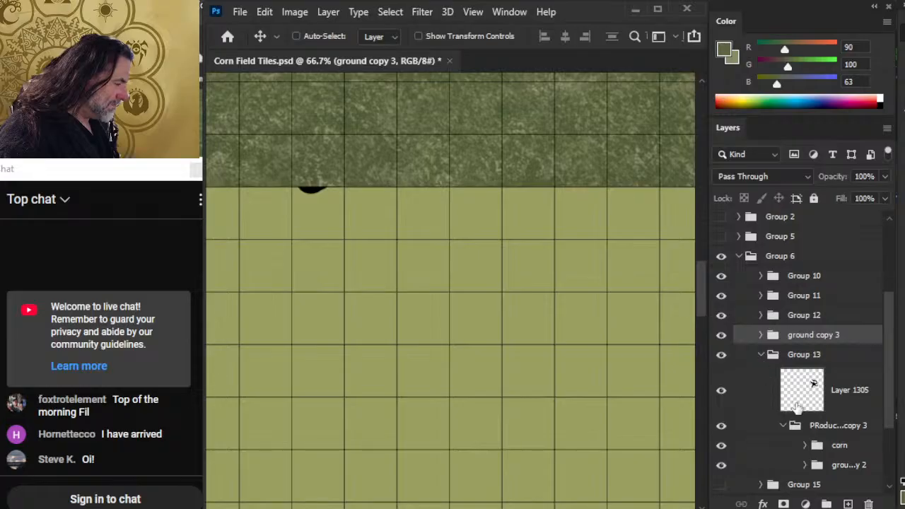
{"action": "left_click", "coordinate": [828, 447]}
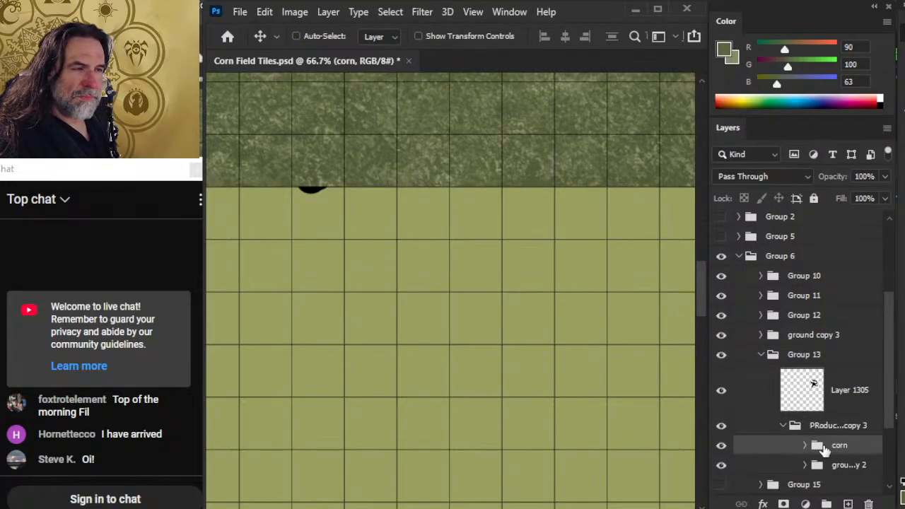
{"action": "left_click", "coordinate": [784, 427]}
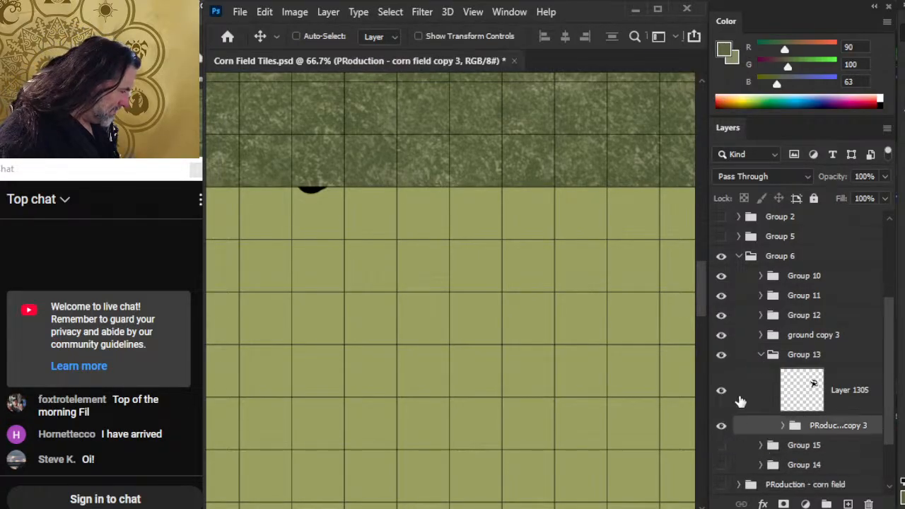
{"action": "left_click", "coordinate": [760, 355]}
Step: Place ground copy 3 below the corn in Group 12's production copy and delete the old ground group there
{"action": "left_click", "coordinate": [761, 316]}
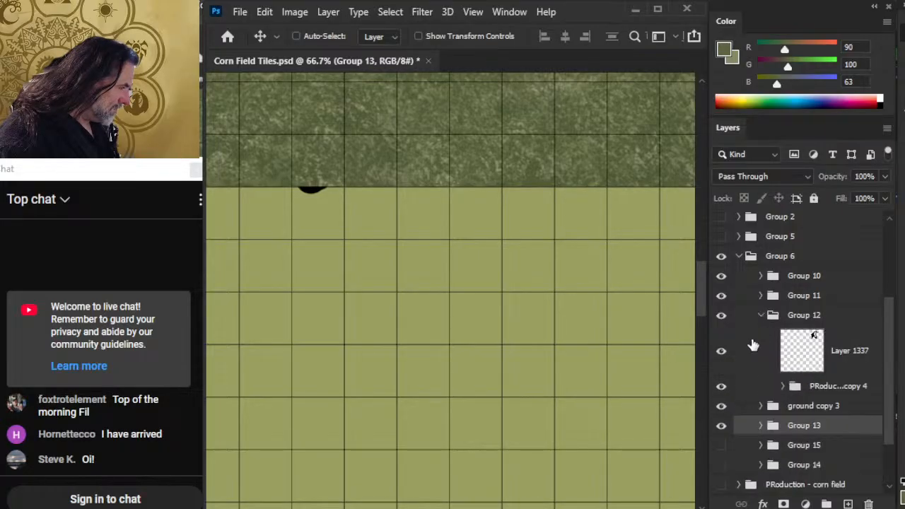
{"action": "left_click_drag", "start_coordinate": [824, 406], "coordinate": [843, 431]}
{"action": "left_click", "coordinate": [782, 408]}
{"action": "left_click", "coordinate": [849, 449]}
{"action": "key", "text": "Delete"}
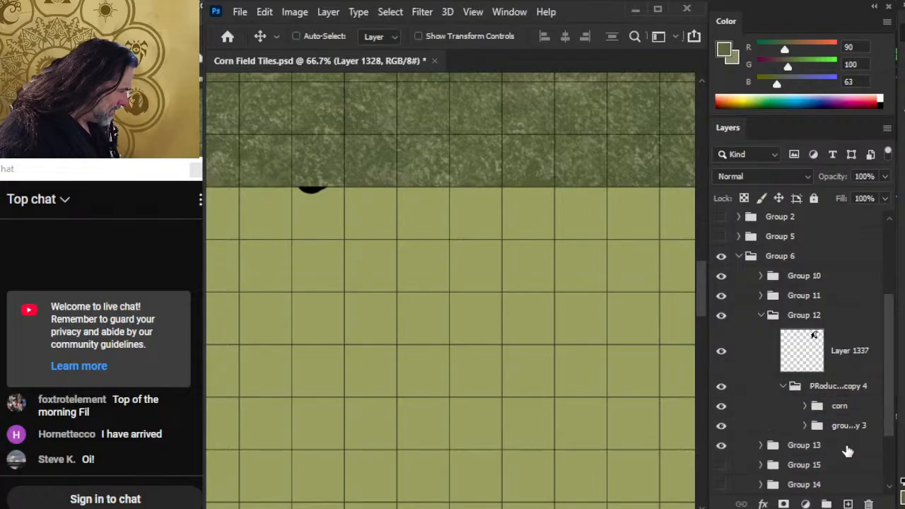
Step: Move ground copy 3 straight up beneath Group 12's corn and path tile
{"action": "key", "text": "z"}
{"action": "left_click", "coordinate": [606, 416], "text": "alt"}
{"action": "left_click", "coordinate": [842, 432]}
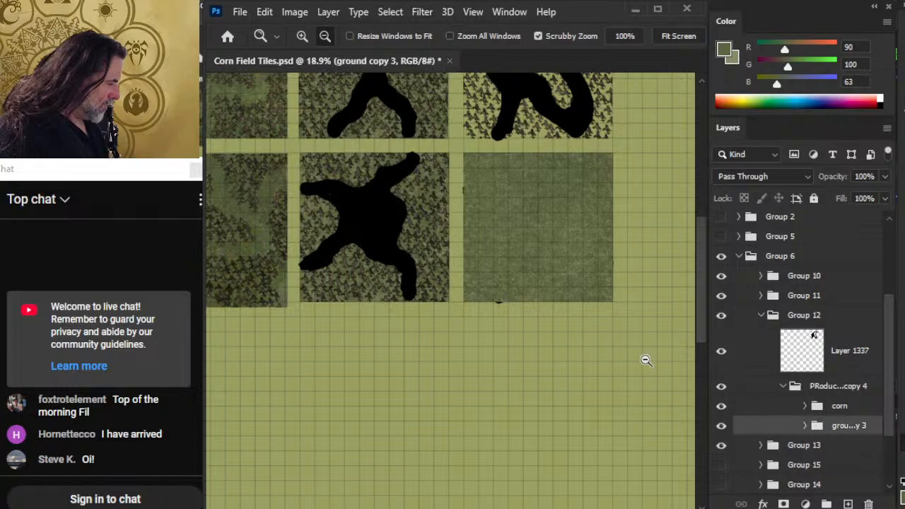
{"action": "left_click_drag", "start_coordinate": [534, 280], "coordinate": [583, 411]}
{"action": "key", "text": "v"}
{"action": "left_click_drag", "start_coordinate": [630, 434], "coordinate": [614, 277]}
Step: Fine-tune the vertical position of Group 12's ground and check its edges against the corn and grid
{"action": "key", "text": "z"}
{"action": "left_click_drag", "start_coordinate": [569, 257], "coordinate": [638, 275]}
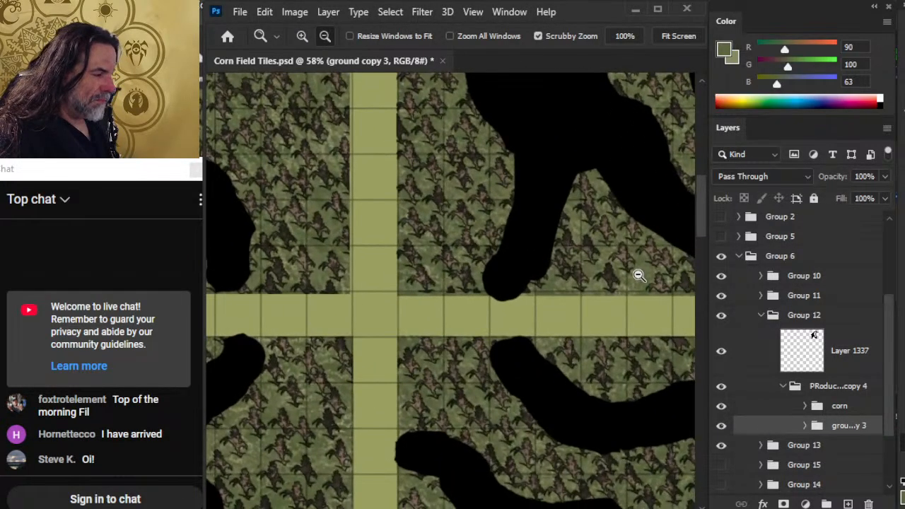
{"action": "key", "text": "v"}
{"action": "key", "text": "shift+Up"}
{"action": "key", "text": "shift+Up"}
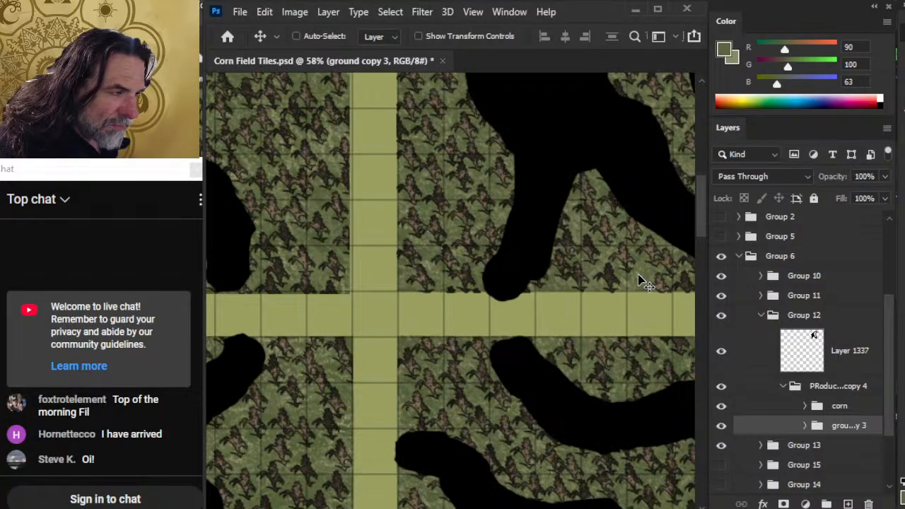
{"action": "left_click_drag", "start_coordinate": [559, 297], "coordinate": [378, 323]}
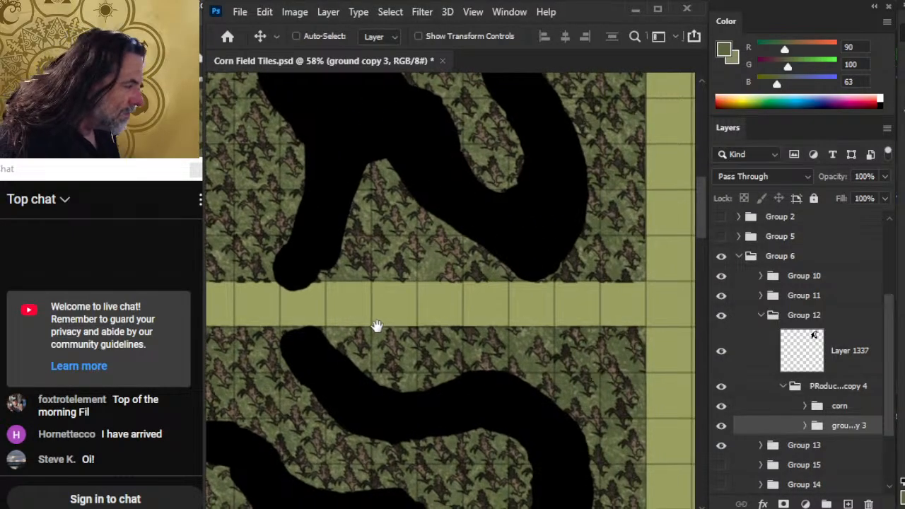
{"action": "left_click", "coordinate": [758, 413]}
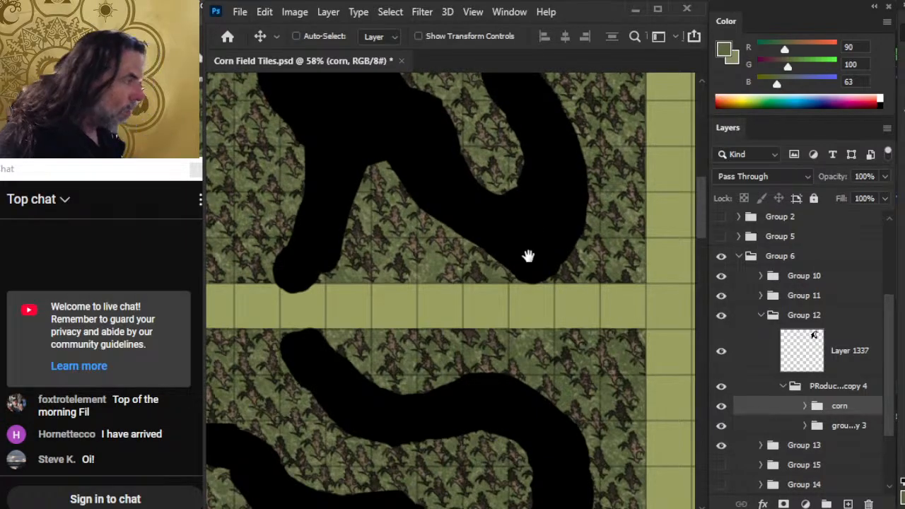
{"action": "left_click_drag", "start_coordinate": [508, 265], "coordinate": [560, 483]}
{"action": "left_click_drag", "start_coordinate": [449, 247], "coordinate": [589, 276]}
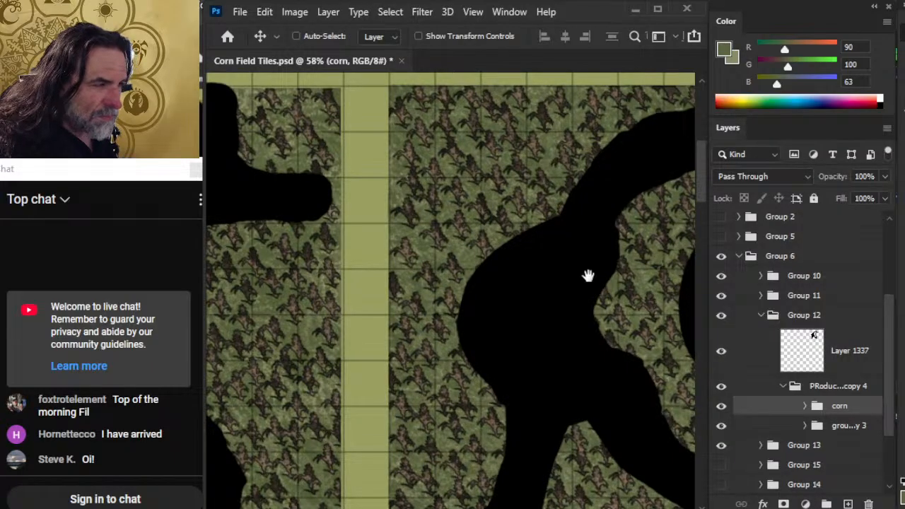
{"action": "left_click_drag", "start_coordinate": [587, 275], "coordinate": [564, 262]}
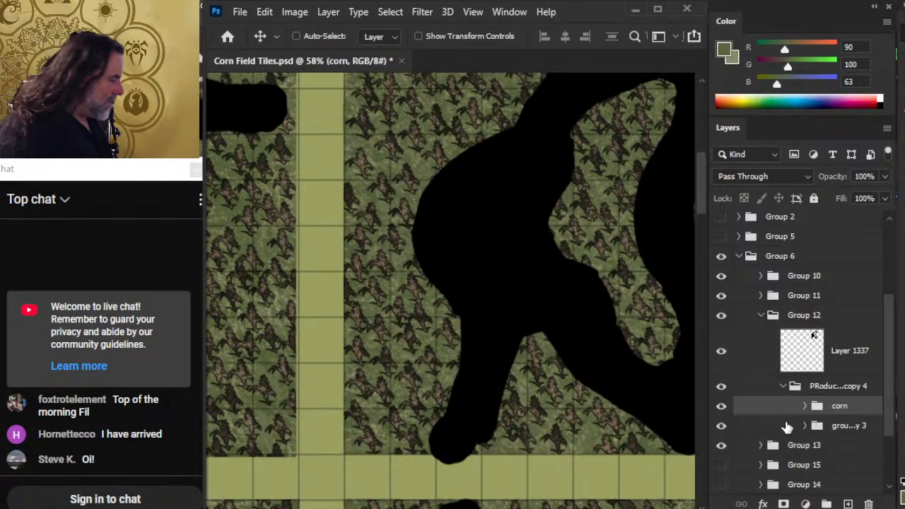
Step: Duplicate ground copy 3 and move the duplicate out of Group 12 to directly above it
{"action": "left_click", "coordinate": [787, 427]}
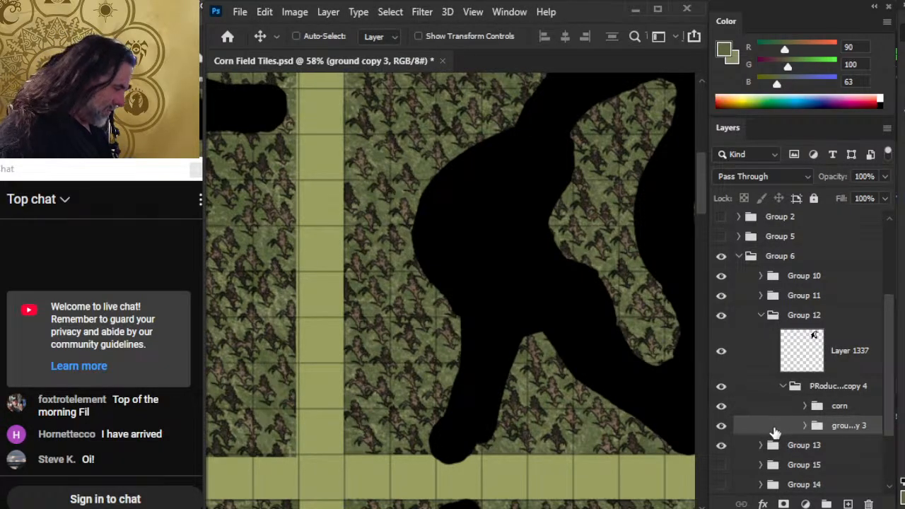
{"action": "right_click", "coordinate": [776, 431]}
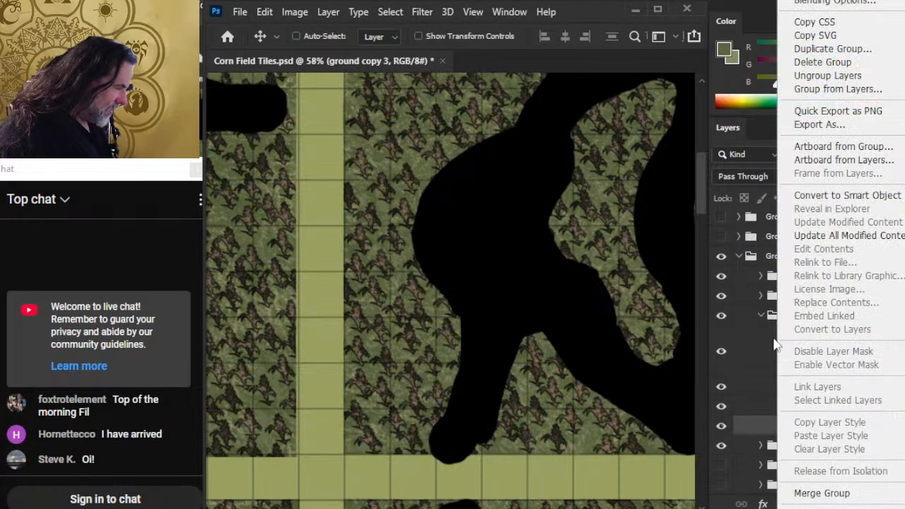
{"action": "left_click", "coordinate": [847, 51]}
{"action": "key", "text": "Return"}
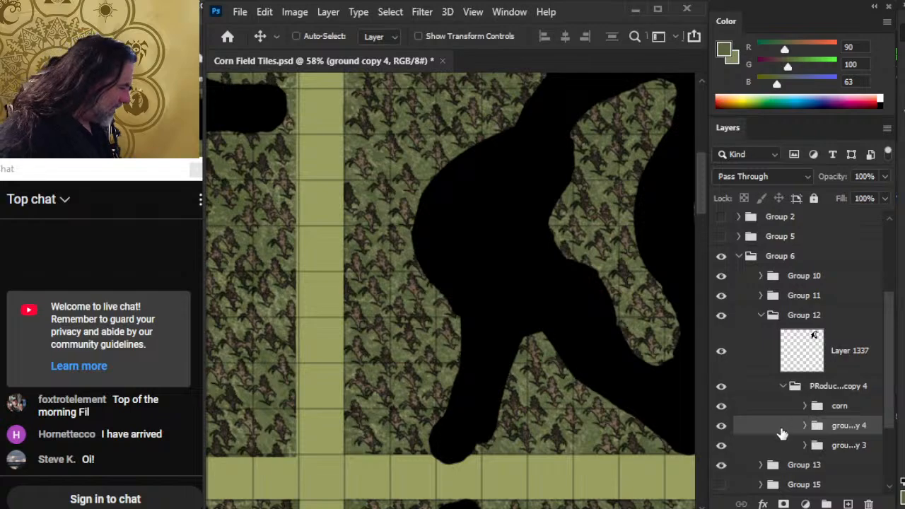
{"action": "left_click_drag", "start_coordinate": [782, 433], "coordinate": [774, 317]}
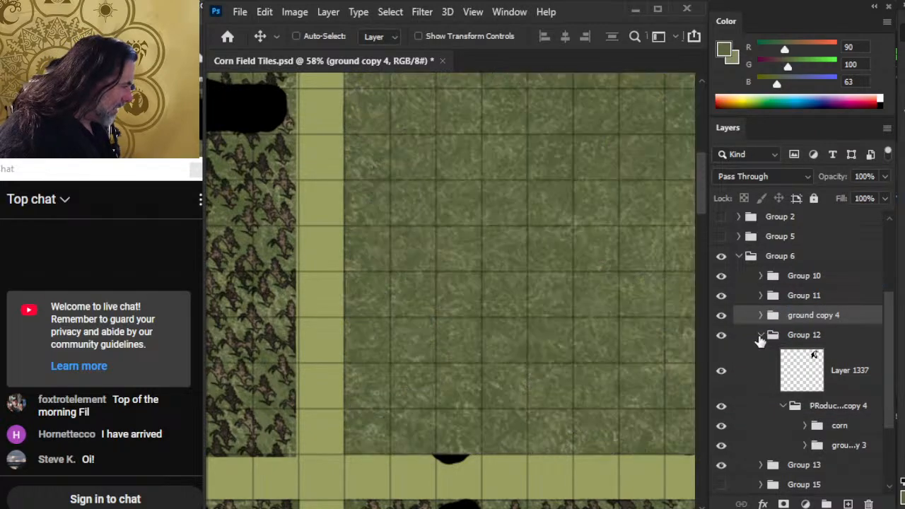
Step: Collapse Group 12 and hide both Group 13 and Group 12
{"action": "left_click", "coordinate": [760, 337]}
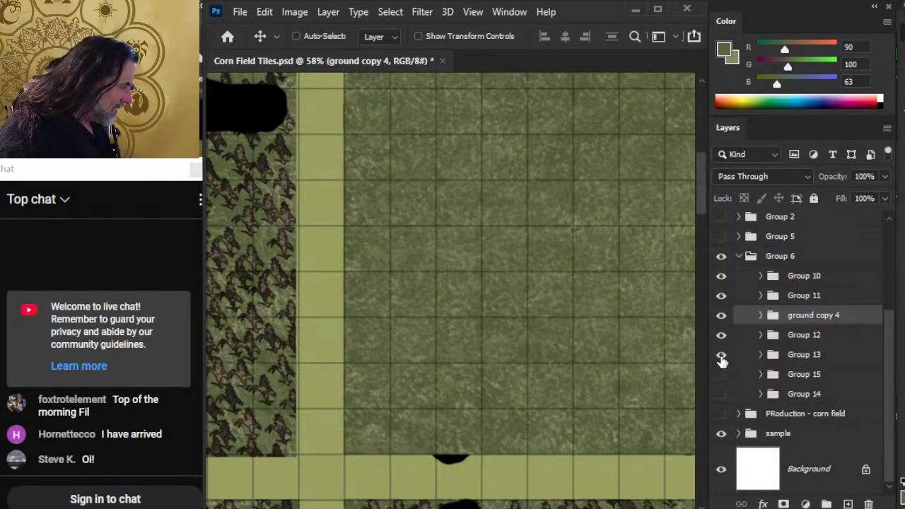
{"action": "left_click", "coordinate": [721, 356]}
{"action": "left_click", "coordinate": [722, 340]}
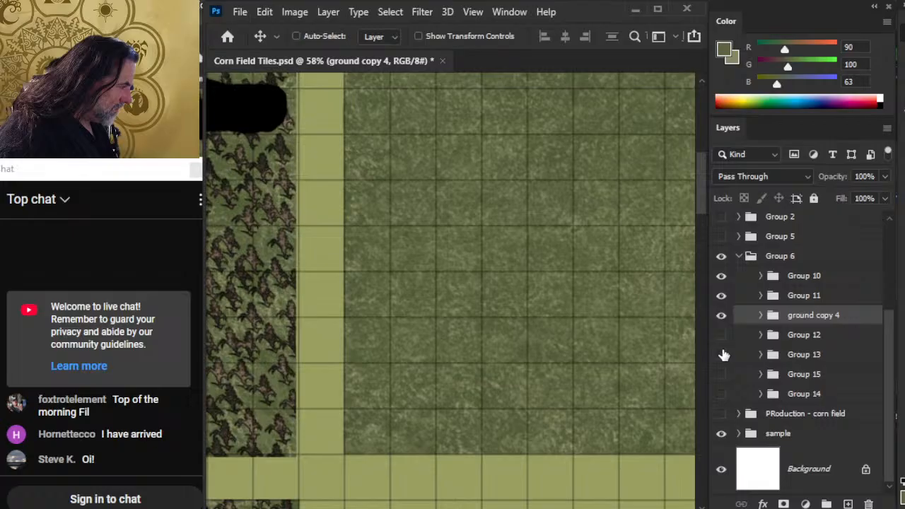
Step: Place ground copy 4 below the corn in Group 11's production copy and delete the old ground group there
{"action": "left_click", "coordinate": [762, 296]}
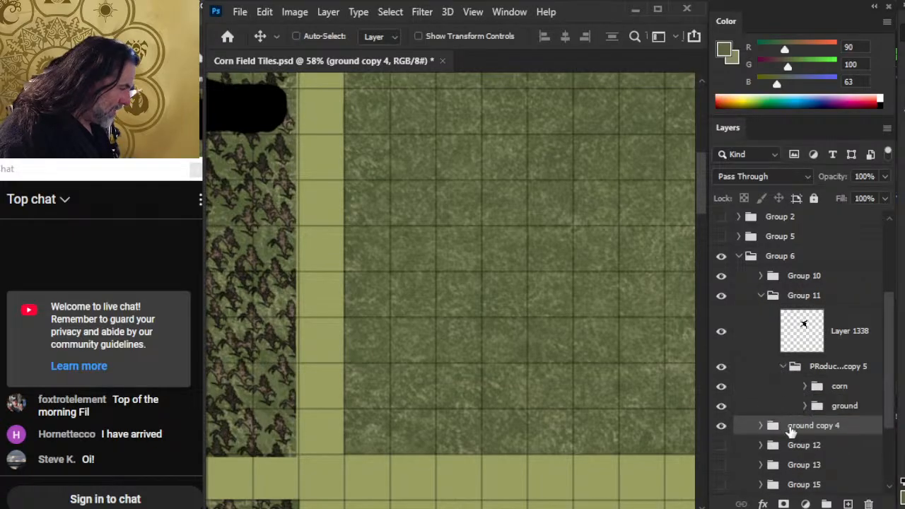
{"action": "left_click_drag", "start_coordinate": [831, 426], "coordinate": [818, 397]}
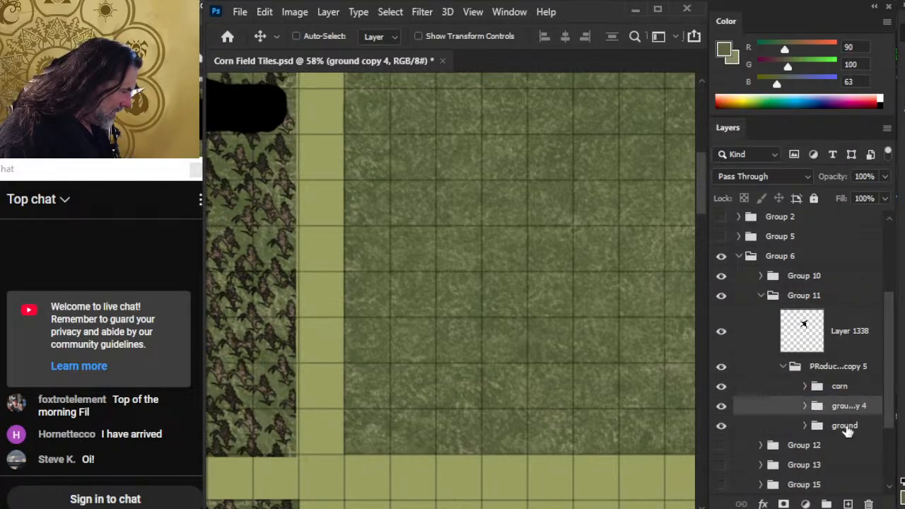
{"action": "left_click", "coordinate": [847, 430]}
{"action": "key", "text": "Delete"}
Step: Move ground copy 4 onto Group 11's corn tile so that it sits beneath the corn and black path
{"action": "left_click_drag", "start_coordinate": [601, 342], "coordinate": [542, 346]}
{"action": "left_click_drag", "start_coordinate": [635, 412], "coordinate": [565, 316]}
{"action": "key", "text": "v"}
{"action": "left_click", "coordinate": [842, 406]}
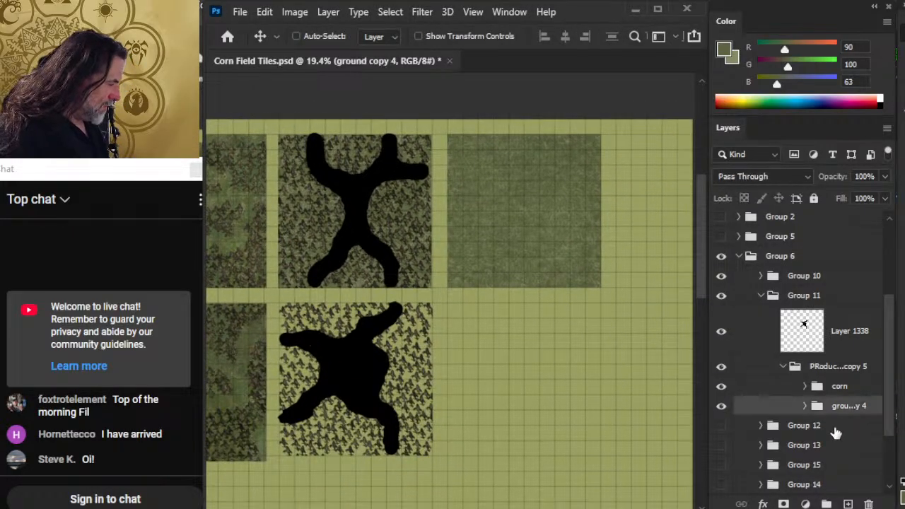
{"action": "left_click_drag", "start_coordinate": [628, 318], "coordinate": [473, 304]}
{"action": "left_click_drag", "start_coordinate": [480, 317], "coordinate": [638, 283]}
{"action": "left_click_drag", "start_coordinate": [566, 254], "coordinate": [592, 388]}
{"action": "key", "text": "z"}
{"action": "left_click_drag", "start_coordinate": [496, 425], "coordinate": [595, 432]}
{"action": "key", "text": "v"}
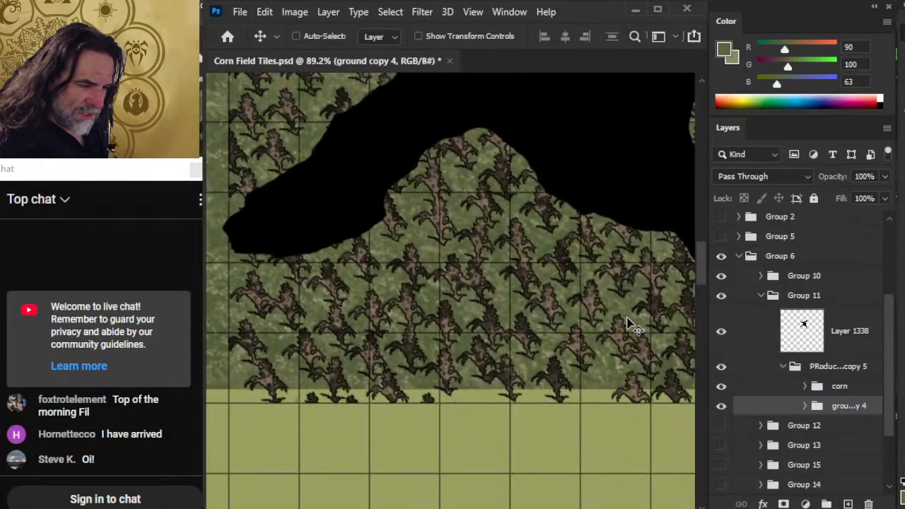
Step: Nudge ground copy 4 down until its lower edge meets the grid line beneath Group 11's corn
{"action": "key", "text": "Down"}
{"action": "key", "text": "Down"}
{"action": "key", "text": "Down"}
{"action": "key", "text": "Down"}
{"action": "key", "text": "Down"}
{"action": "key", "text": "Down"}
{"action": "key", "text": "Down"}
{"action": "key", "text": "Down"}
{"action": "key", "text": "Down"}
{"action": "key", "text": "Down"}
{"action": "key", "text": "Down"}
{"action": "key", "text": "Down"}
{"action": "key", "text": "Down"}
{"action": "key", "text": "Down"}
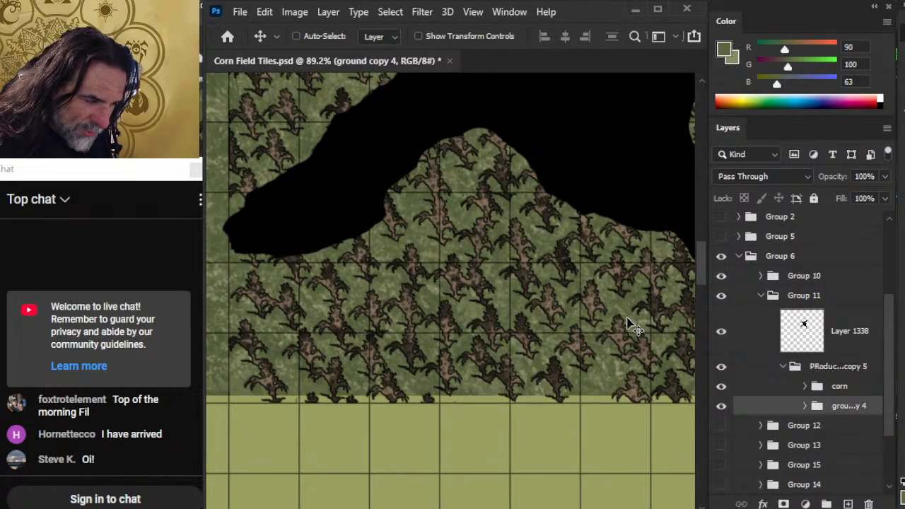
{"action": "key", "text": "Down"}
{"action": "key", "text": "Down"}
{"action": "key", "text": "Down"}
{"action": "key", "text": "Down"}
{"action": "key", "text": "Down"}
{"action": "key", "text": "Down"}
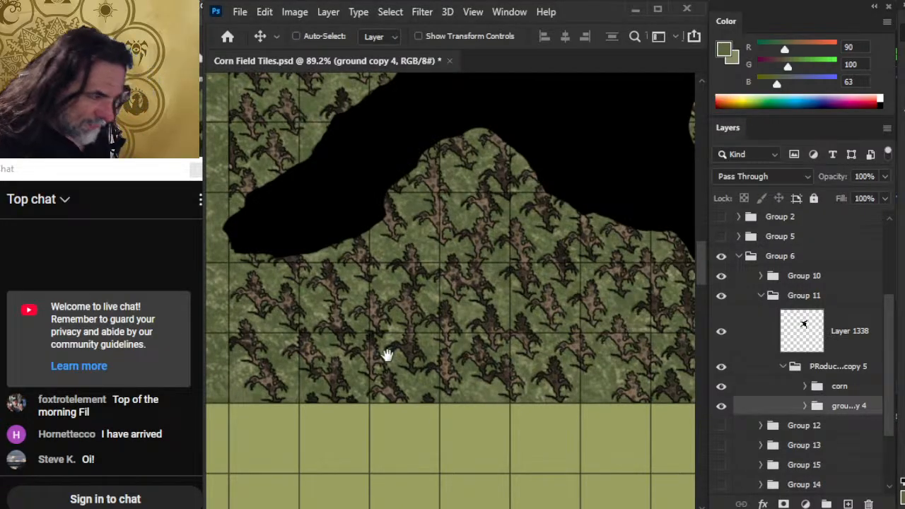
Step: Nudge ground copy 4 right to align its left edge with the grid and check the tile's other edges
{"action": "left_click_drag", "start_coordinate": [387, 355], "coordinate": [596, 333]}
{"action": "key", "text": "shift+Right"}
{"action": "key", "text": "shift+Right"}
{"action": "key", "text": "shift+Right"}
{"action": "key", "text": "shift+Right"}
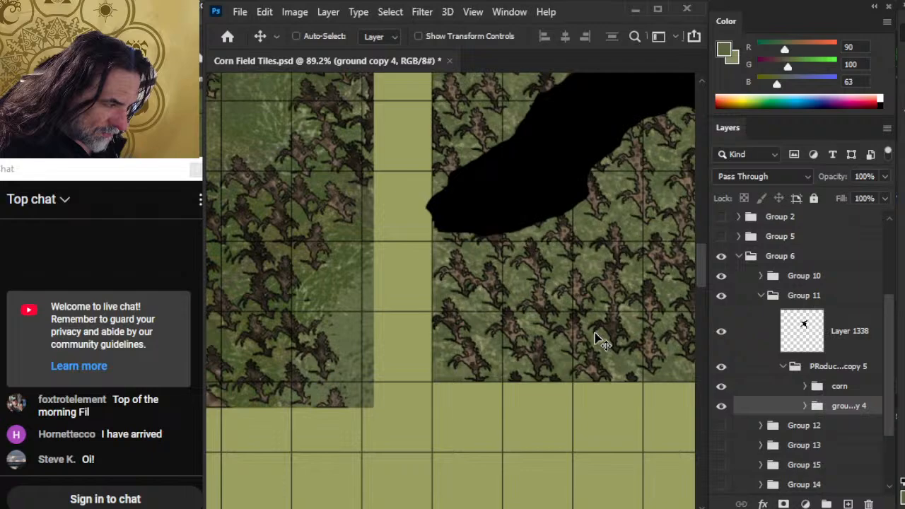
{"action": "left_click_drag", "start_coordinate": [586, 380], "coordinate": [409, 371]}
{"action": "left_click_drag", "start_coordinate": [551, 369], "coordinate": [364, 367]}
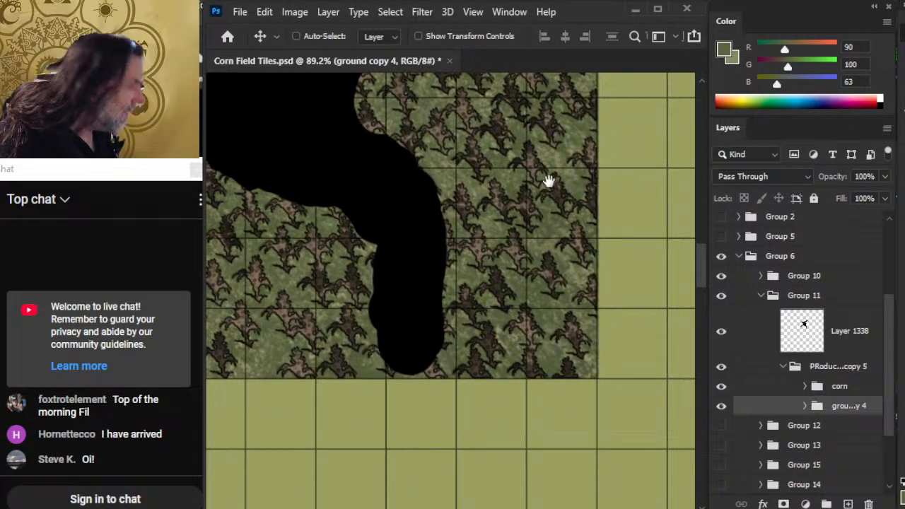
{"action": "left_click_drag", "start_coordinate": [545, 182], "coordinate": [598, 448]}
{"action": "left_click_drag", "start_coordinate": [570, 241], "coordinate": [713, 330]}
{"action": "left_click_drag", "start_coordinate": [410, 342], "coordinate": [455, 156]}
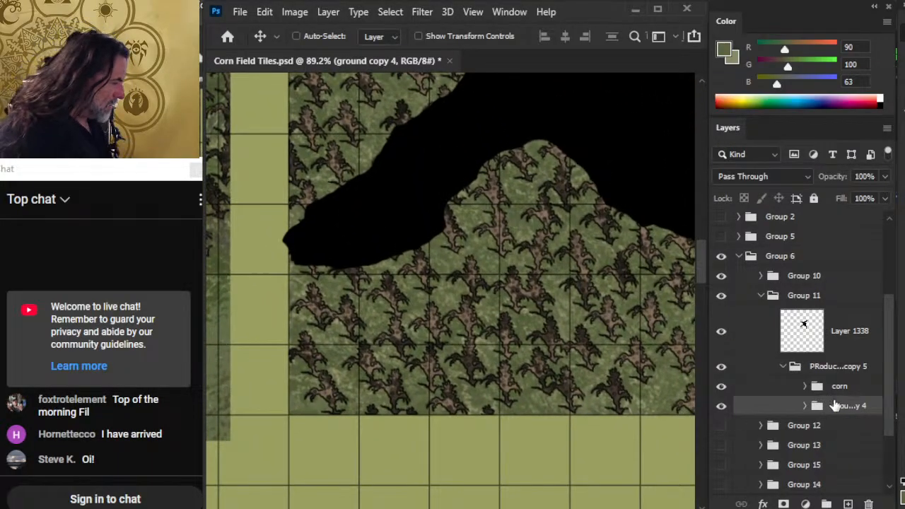
Step: Duplicate ground copy 4, move the duplicate directly above Group 11, and collapse and hide Group 11
{"action": "right_click", "coordinate": [838, 413]}
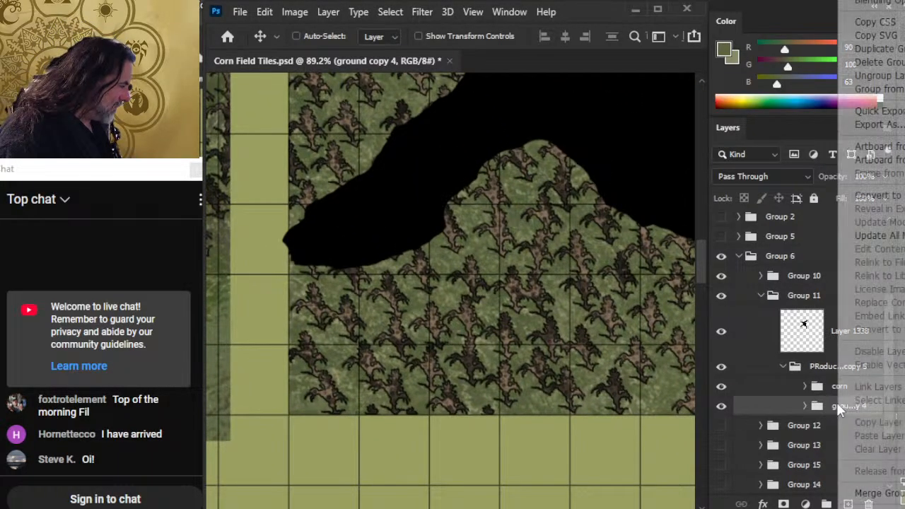
{"action": "left_click", "coordinate": [896, 58]}
{"action": "key", "text": "Return"}
{"action": "left_click_drag", "start_coordinate": [848, 408], "coordinate": [825, 290]}
{"action": "left_click", "coordinate": [761, 315]}
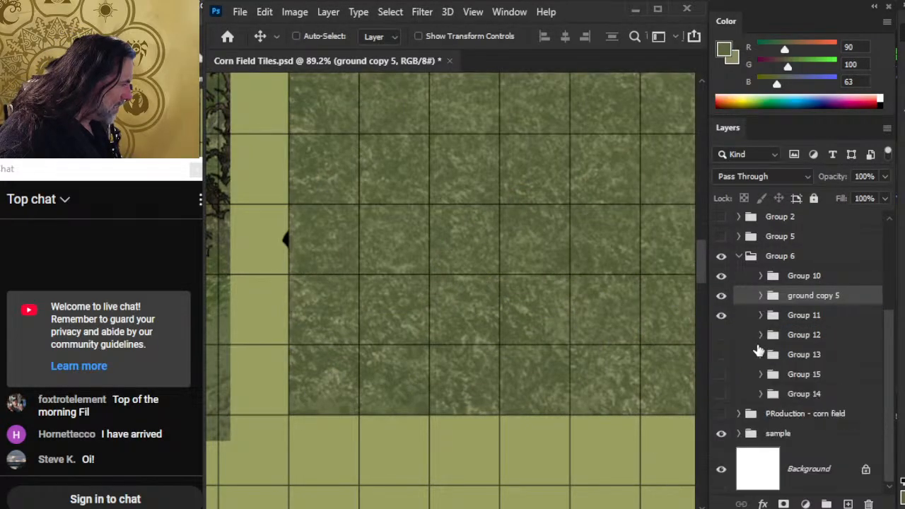
Step: Place ground copy 5 below the corn in Group 10's production copy and delete the old ground group there
{"action": "left_click", "coordinate": [761, 277]}
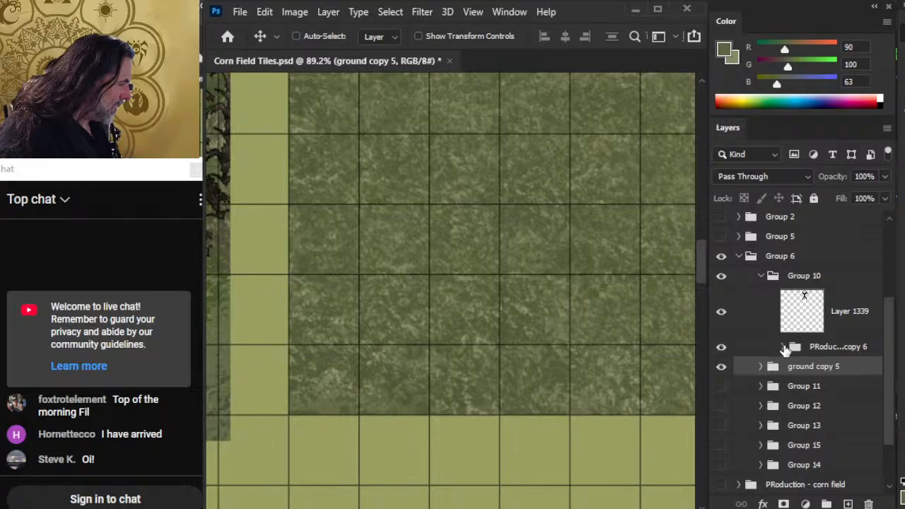
{"action": "left_click", "coordinate": [783, 347]}
{"action": "left_click_drag", "start_coordinate": [843, 408], "coordinate": [846, 377]}
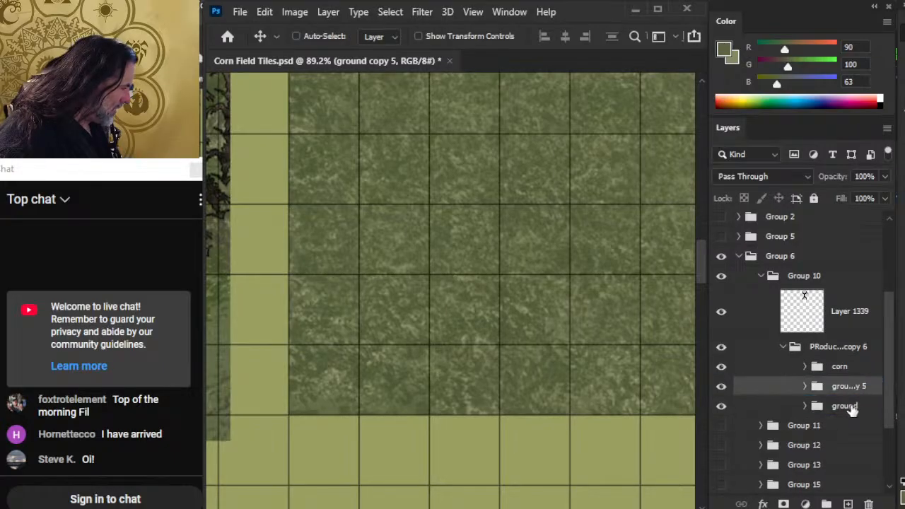
{"action": "left_click", "coordinate": [849, 409]}
{"action": "key", "text": "Delete"}
Step: Move ground copy 5 beneath Group 10's corn and nudge it up to align its lower edge with the grid
{"action": "key", "text": "z"}
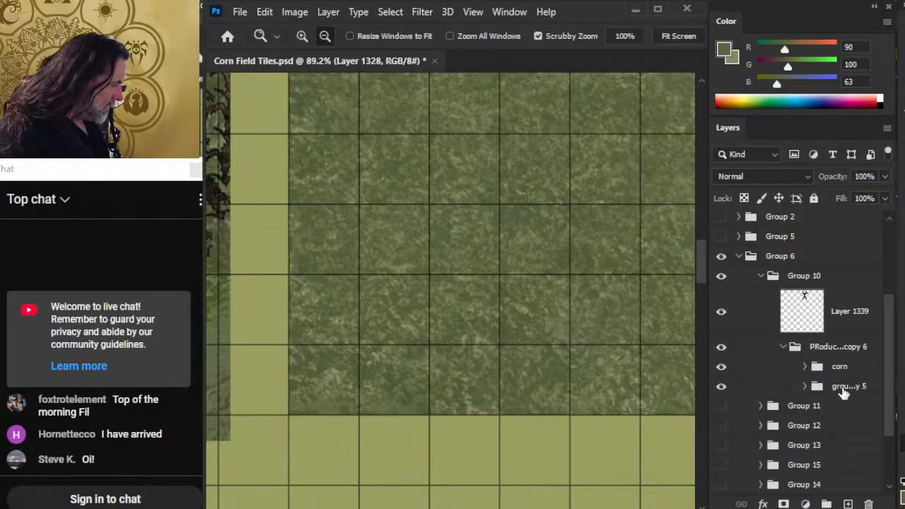
{"action": "left_click", "coordinate": [844, 389]}
{"action": "left_click_drag", "start_coordinate": [637, 366], "coordinate": [586, 215]}
{"action": "key", "text": "v"}
{"action": "key", "text": "z"}
{"action": "left_click_drag", "start_coordinate": [501, 245], "coordinate": [620, 304]}
{"action": "key", "text": "v"}
{"action": "key", "text": "shift+Up"}
{"action": "key", "text": "shift+Up"}
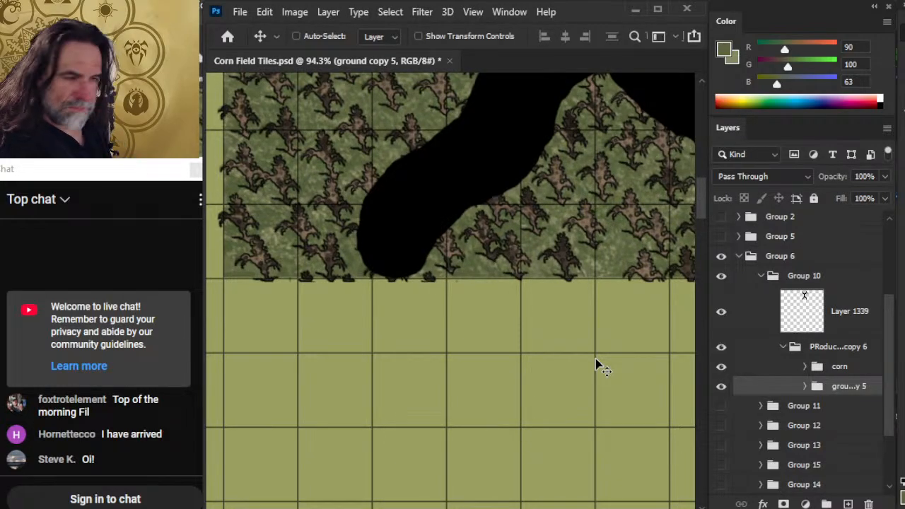
Step: Align Group 10's corn group with the grid line at the tile's lower edge and check the other edges
{"action": "left_click", "coordinate": [778, 370]}
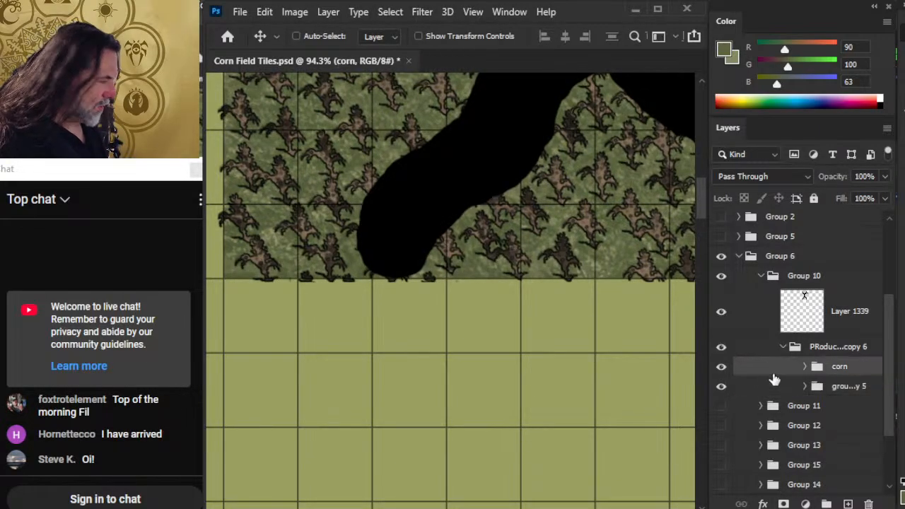
{"action": "left_click_drag", "start_coordinate": [436, 245], "coordinate": [515, 278]}
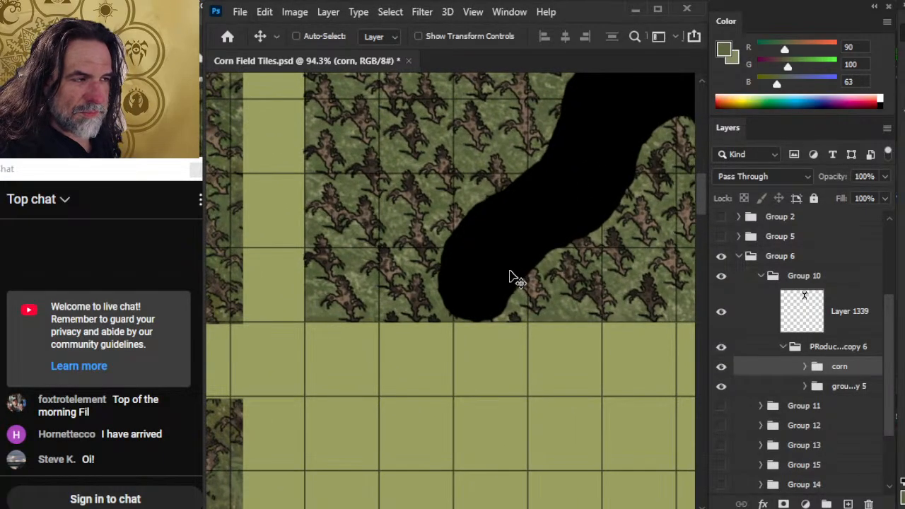
{"action": "left_click_drag", "start_coordinate": [548, 348], "coordinate": [277, 353]}
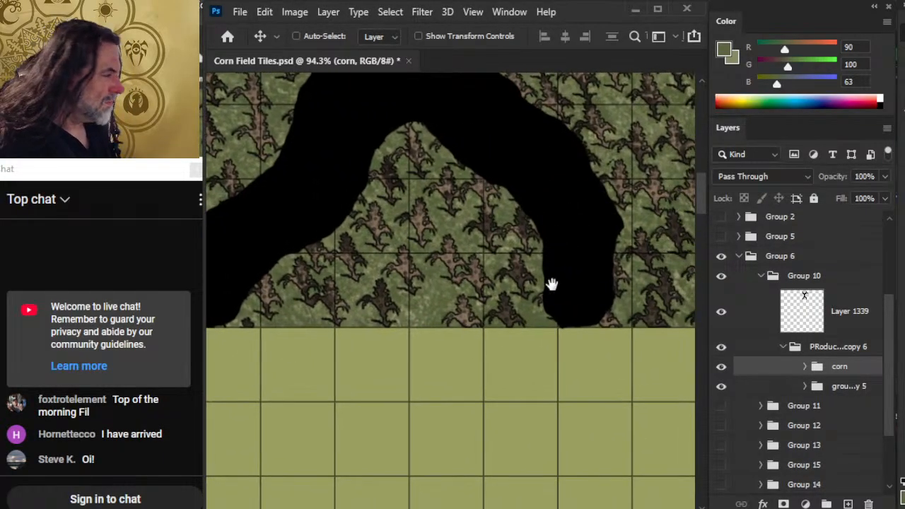
{"action": "left_click_drag", "start_coordinate": [560, 287], "coordinate": [402, 318]}
{"action": "left_click_drag", "start_coordinate": [491, 140], "coordinate": [517, 364]}
{"action": "left_click_drag", "start_coordinate": [426, 211], "coordinate": [585, 303]}
Step: Check ground copy 5 against the tile's remaining edges, then collapse and hide Group 10
{"action": "left_click", "coordinate": [773, 391]}
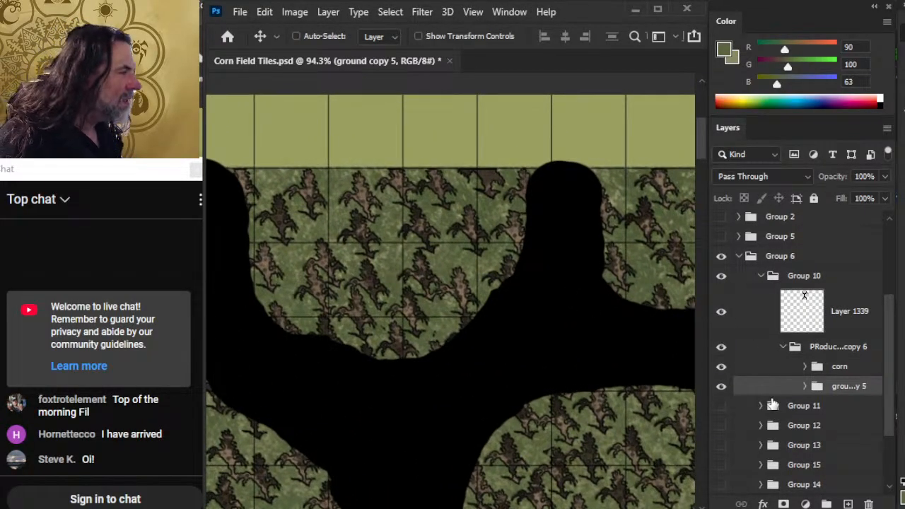
{"action": "left_click_drag", "start_coordinate": [541, 372], "coordinate": [370, 404]}
{"action": "key", "text": "z"}
{"action": "left_click_drag", "start_coordinate": [586, 371], "coordinate": [493, 336]}
{"action": "left_click_drag", "start_coordinate": [606, 411], "coordinate": [508, 285]}
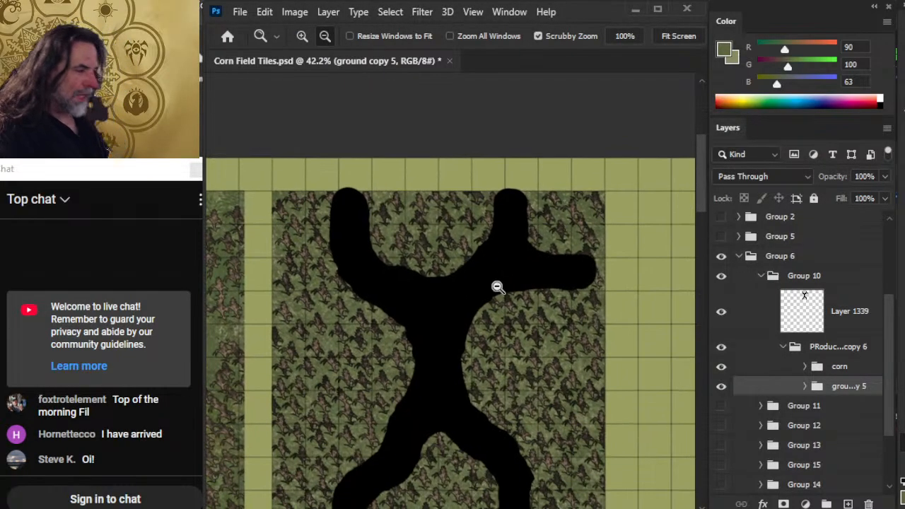
{"action": "left_click_drag", "start_coordinate": [585, 364], "coordinate": [502, 334]}
{"action": "left_click", "coordinate": [759, 278]}
{"action": "left_click", "coordinate": [749, 300]}
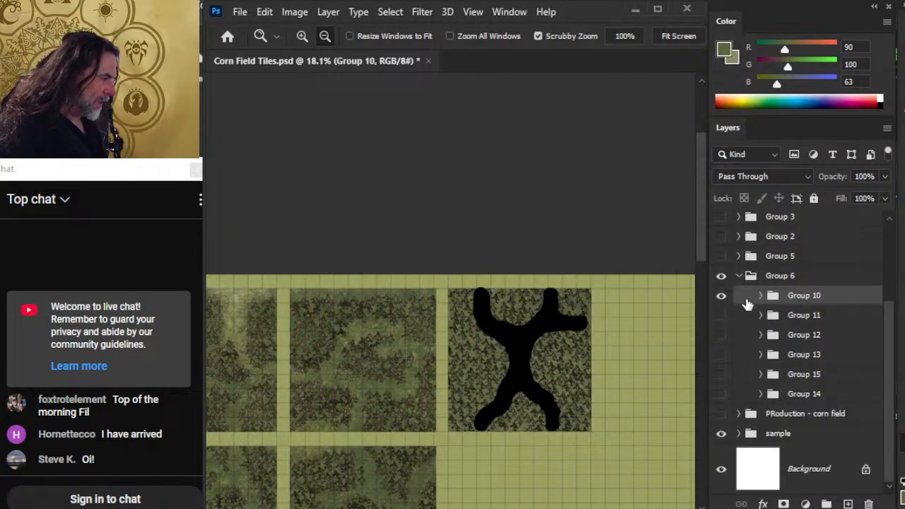
{"action": "left_click", "coordinate": [721, 296]}
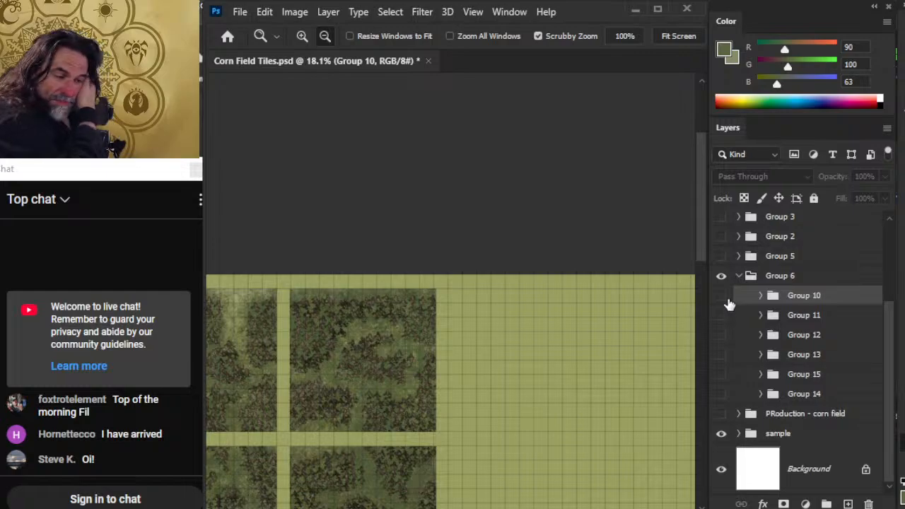
Step: Show the PRoduction - corn field group and examine its full corn tile on the grid
{"action": "left_click_drag", "start_coordinate": [596, 462], "coordinate": [450, 246]}
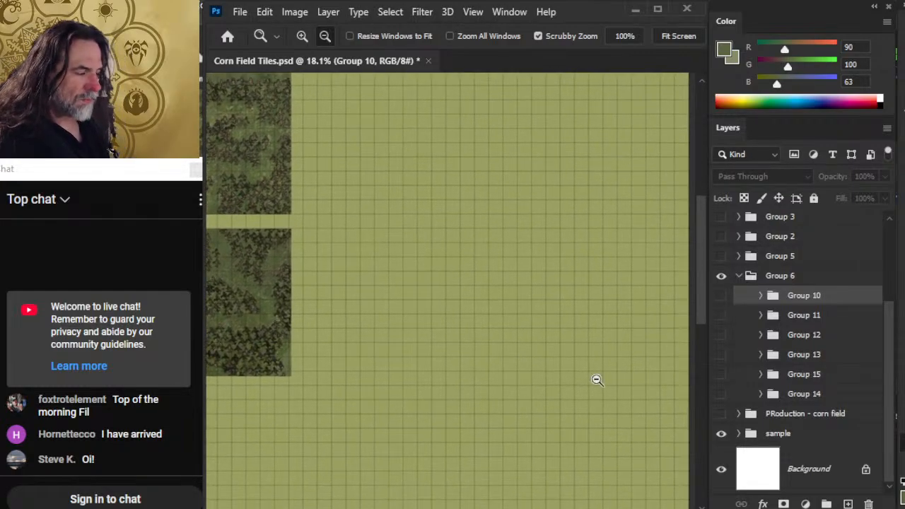
{"action": "left_click_drag", "start_coordinate": [594, 376], "coordinate": [537, 354]}
{"action": "left_click_drag", "start_coordinate": [596, 404], "coordinate": [555, 249]}
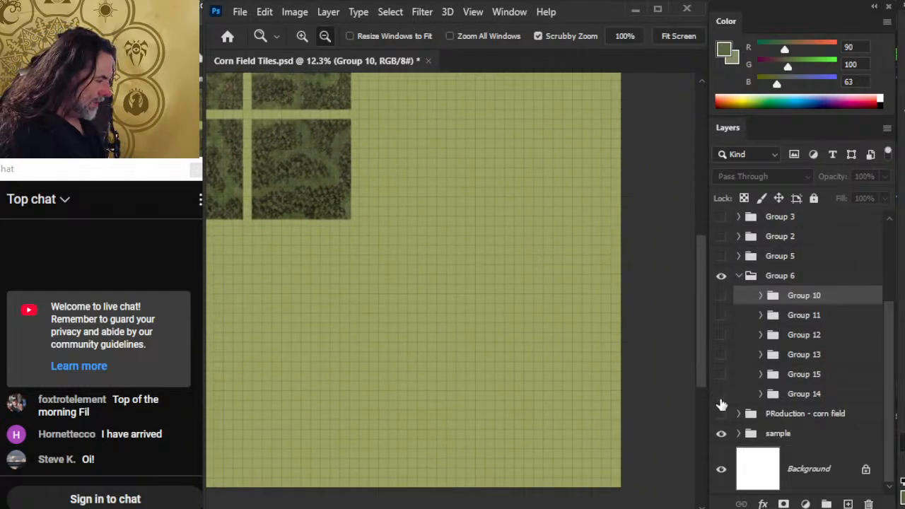
{"action": "left_click", "coordinate": [722, 395]}
{"action": "left_click", "coordinate": [721, 394]}
{"action": "left_click", "coordinate": [721, 414]}
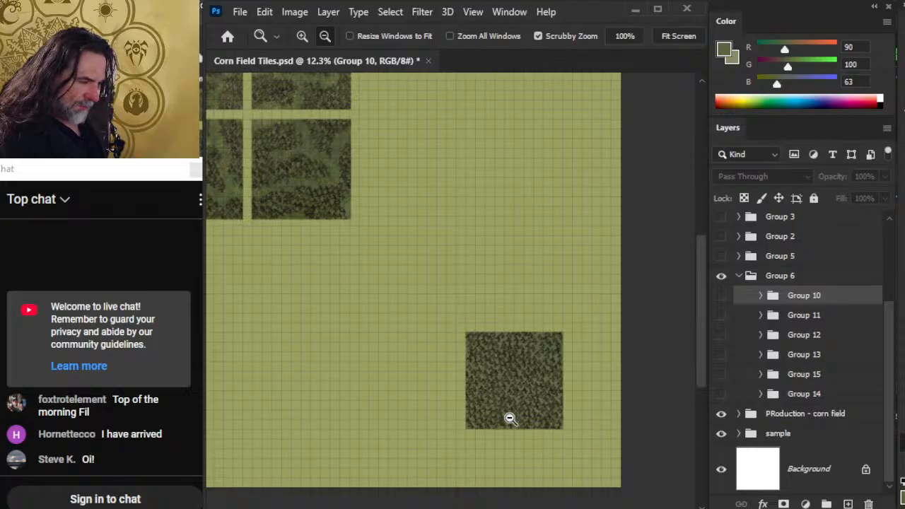
{"action": "left_click_drag", "start_coordinate": [510, 418], "coordinate": [549, 298]}
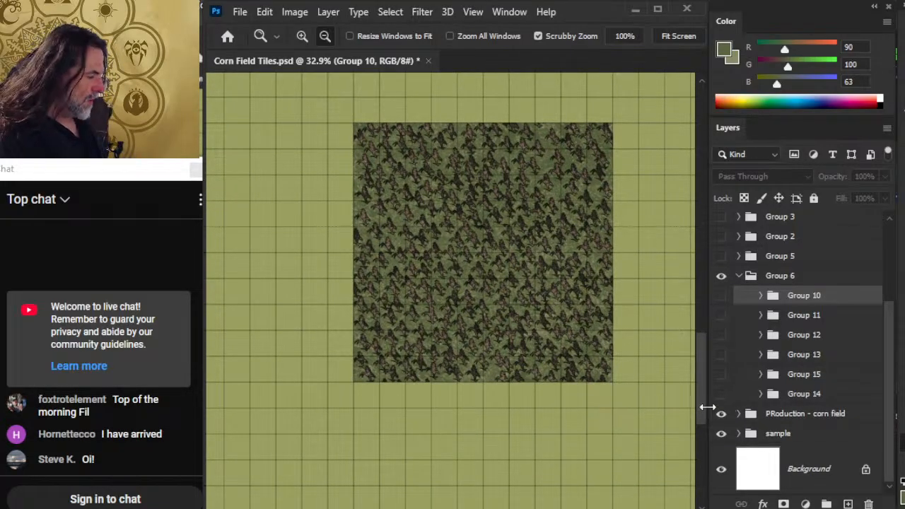
Step: Hide the PRoduction - corn field group, show Group 14 and examine its path tile
{"action": "left_click", "coordinate": [721, 414]}
{"action": "left_click", "coordinate": [721, 394]}
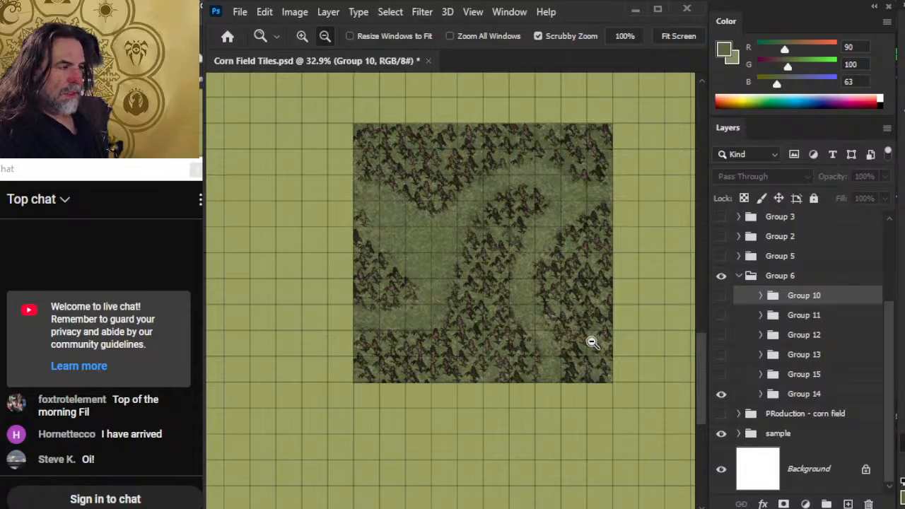
{"action": "left_click_drag", "start_coordinate": [623, 344], "coordinate": [576, 323]}
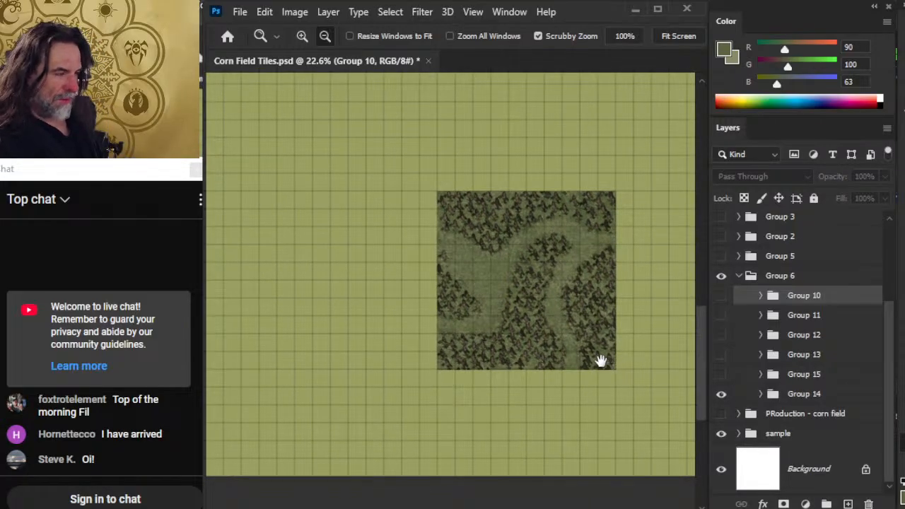
{"action": "left_click_drag", "start_coordinate": [478, 255], "coordinate": [513, 299]}
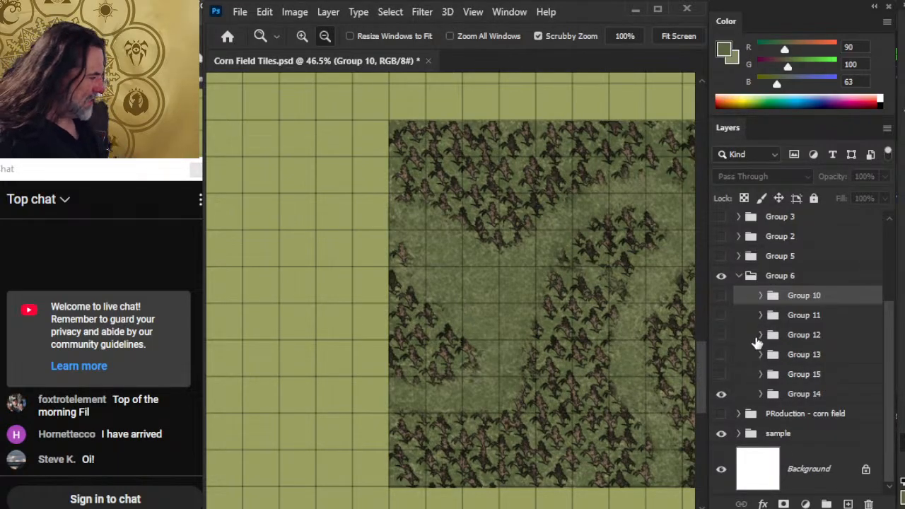
Step: Select the corn group's mask in Group 14's production copy and refine the path edges with a 34% opacity Eraser
{"action": "left_click", "coordinate": [761, 394]}
{"action": "left_click", "coordinate": [838, 452]}
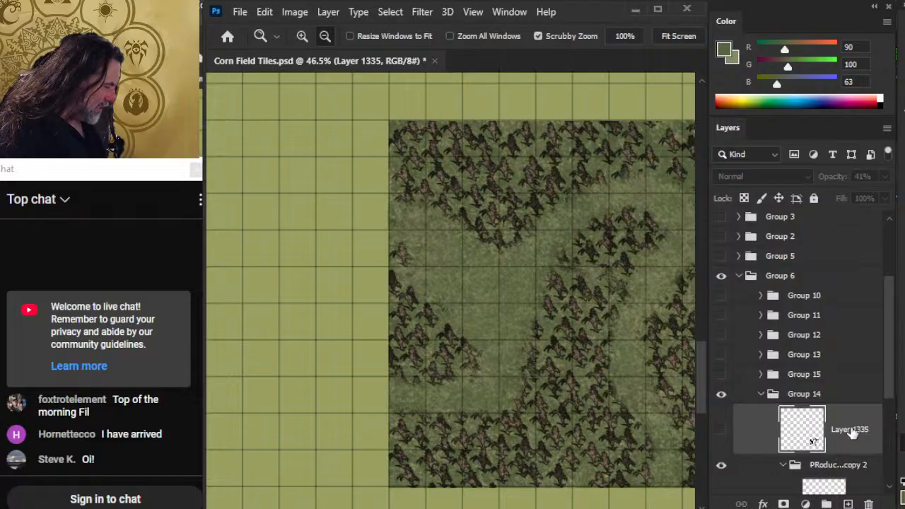
{"action": "left_click_drag", "start_coordinate": [883, 387], "coordinate": [882, 429]}
{"action": "left_click", "coordinate": [860, 433]}
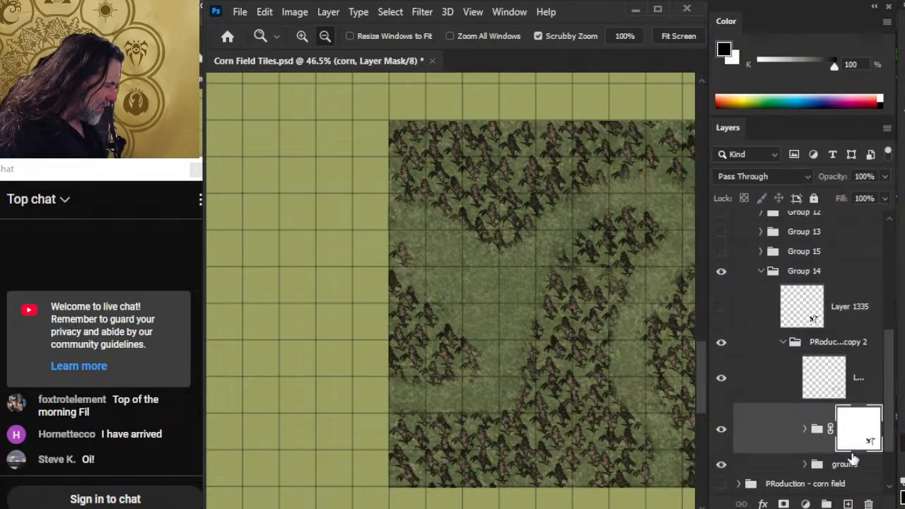
{"action": "key", "text": "e"}
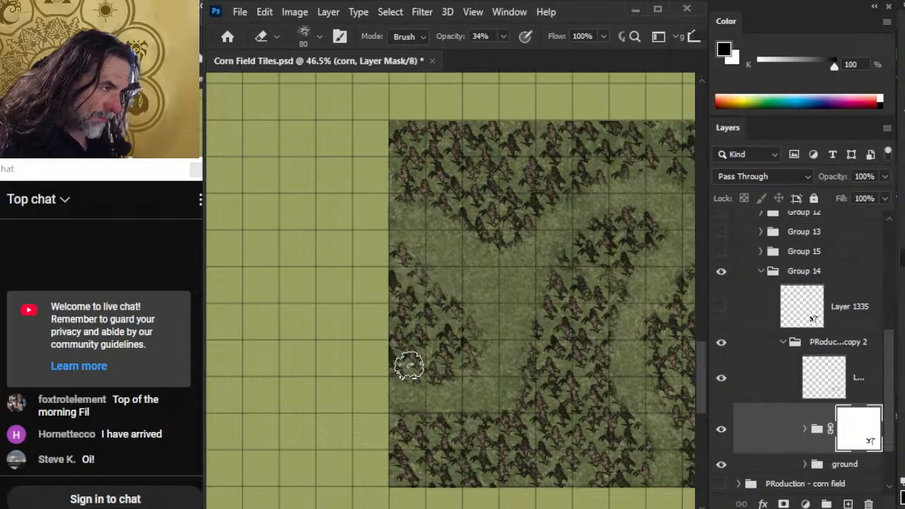
Step: Touch up the corn mask's western path edges in Group 14's production copy with the Brush and the 34% opacity Eraser
{"action": "left_click", "coordinate": [776, 378]}
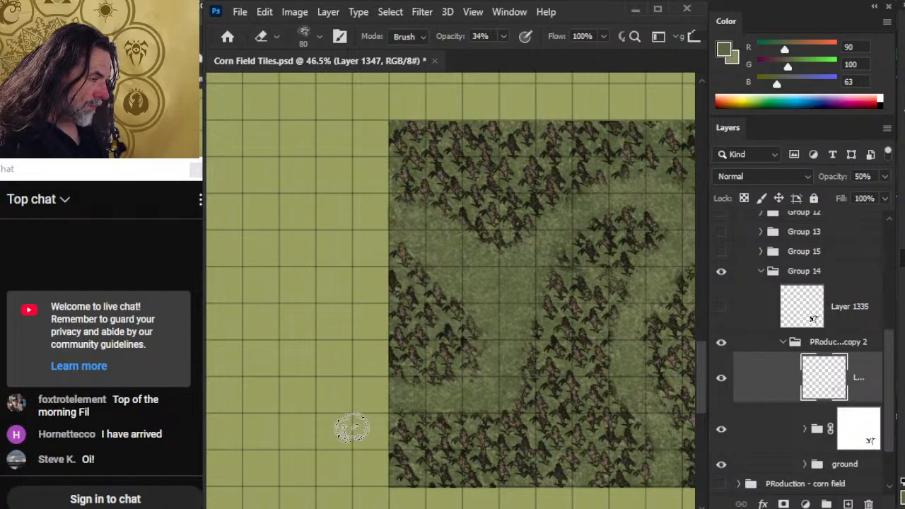
{"action": "left_click", "coordinate": [839, 447]}
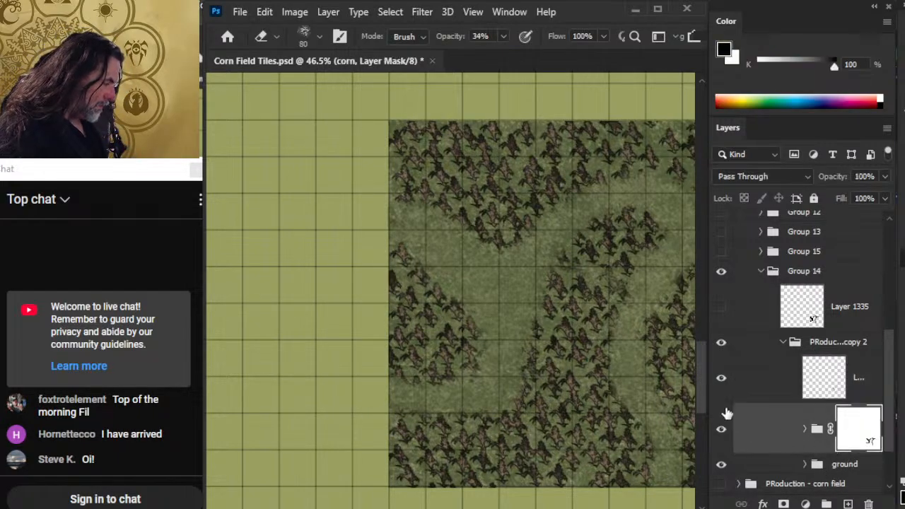
{"action": "key", "text": "b"}
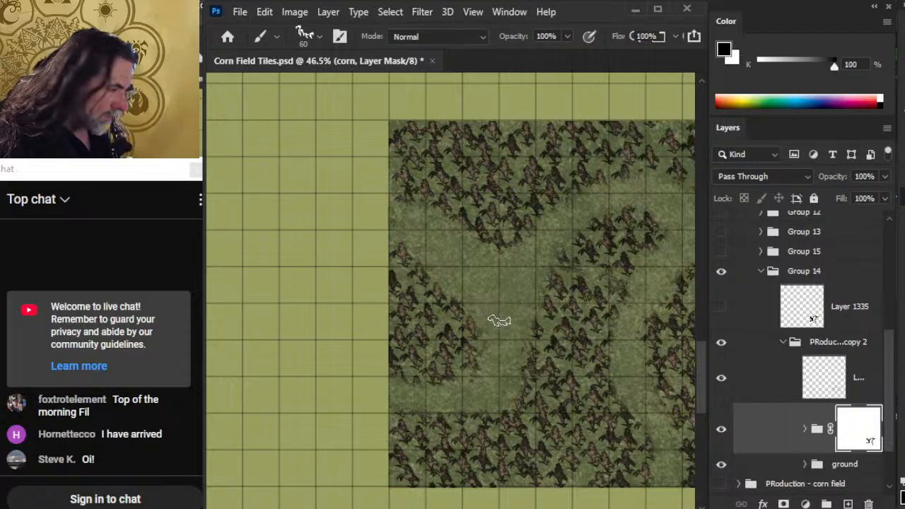
{"action": "key", "text": "e"}
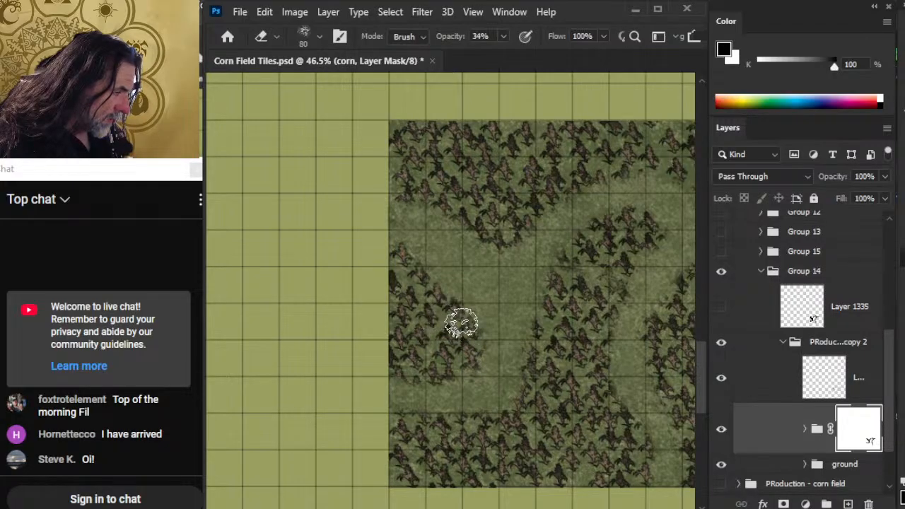
{"action": "key", "text": "b"}
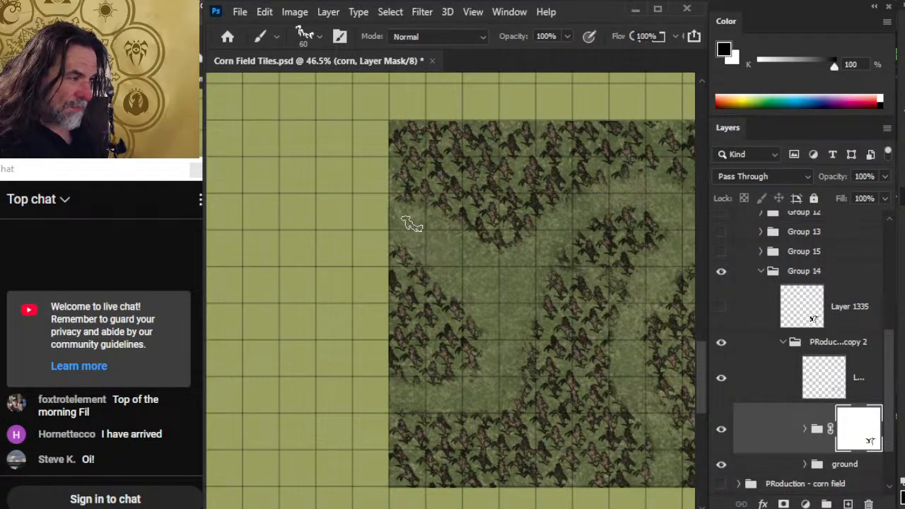
{"action": "key", "text": "e"}
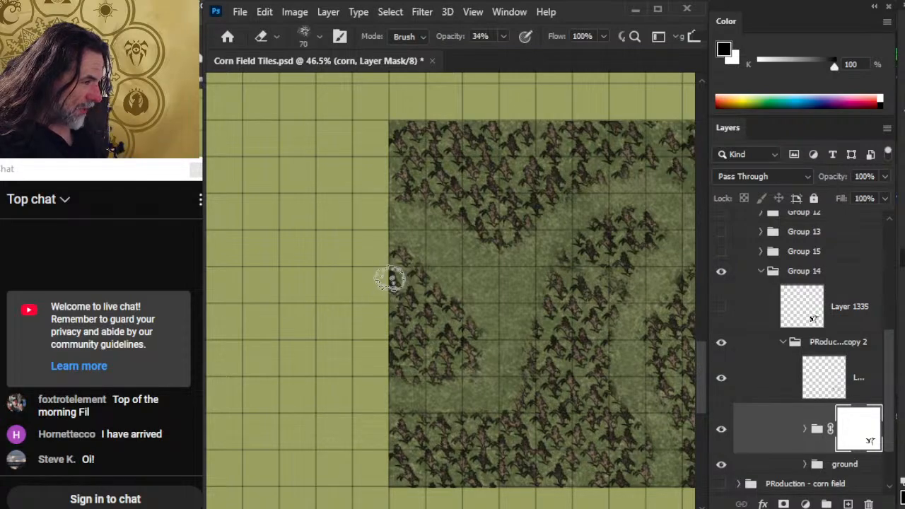
Step: Refine the central and eastern path edges in Group 14 at 34% Eraser opacity, working on Layer 1347 and the corn mask
{"action": "key", "text": "z"}
{"action": "mouse_move", "coordinate": [495, 385]}
{"action": "left_mouse_down"}
{"action": "mouse_move", "coordinate": [431, 364]}
{"action": "mouse_move", "coordinate": [396, 375]}
{"action": "left_mouse_up"}
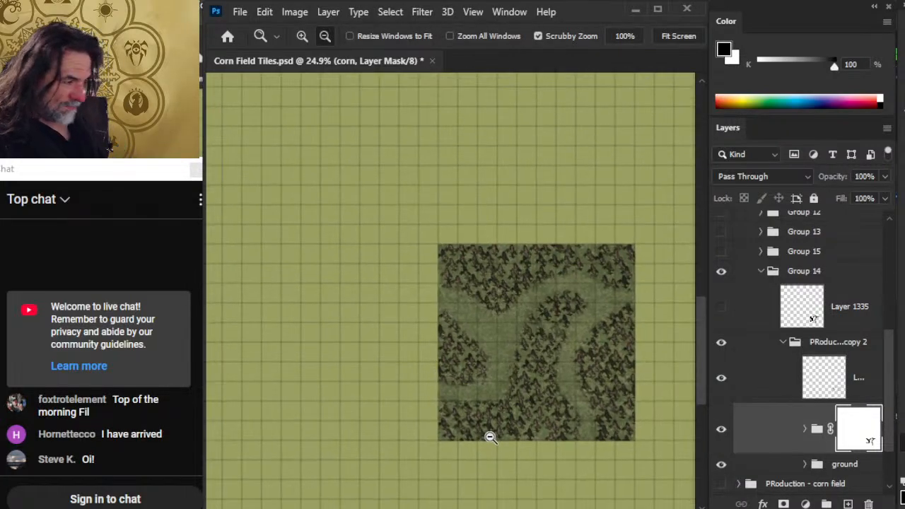
{"action": "left_click_drag", "start_coordinate": [515, 426], "coordinate": [439, 369]}
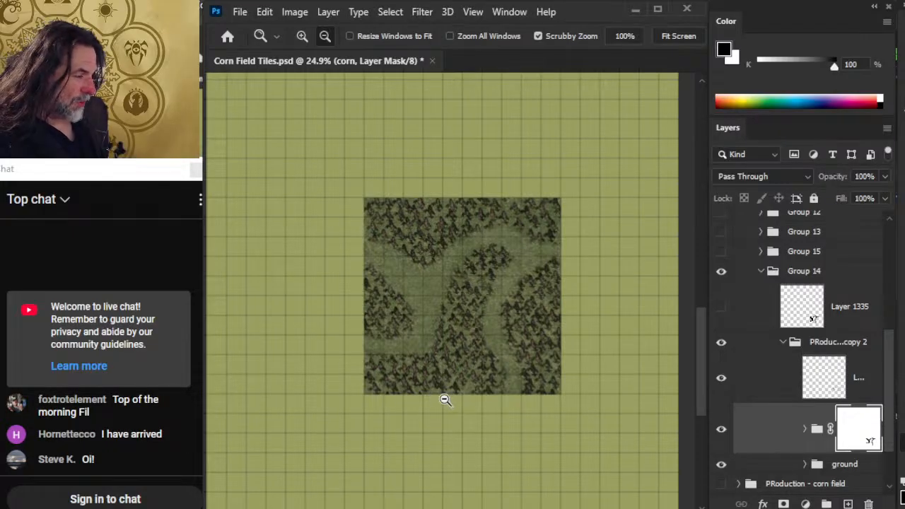
{"action": "left_click_drag", "start_coordinate": [465, 294], "coordinate": [503, 280]}
{"action": "key", "text": "e"}
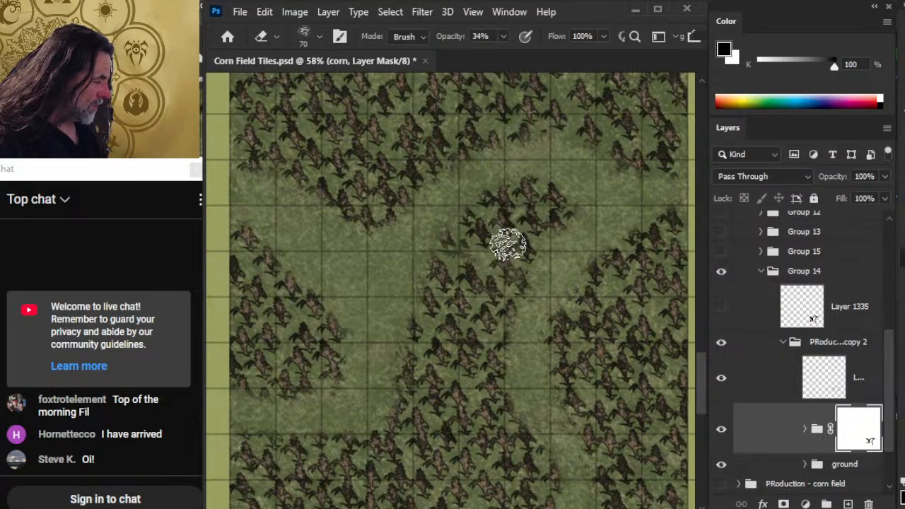
{"action": "left_click", "coordinate": [778, 390]}
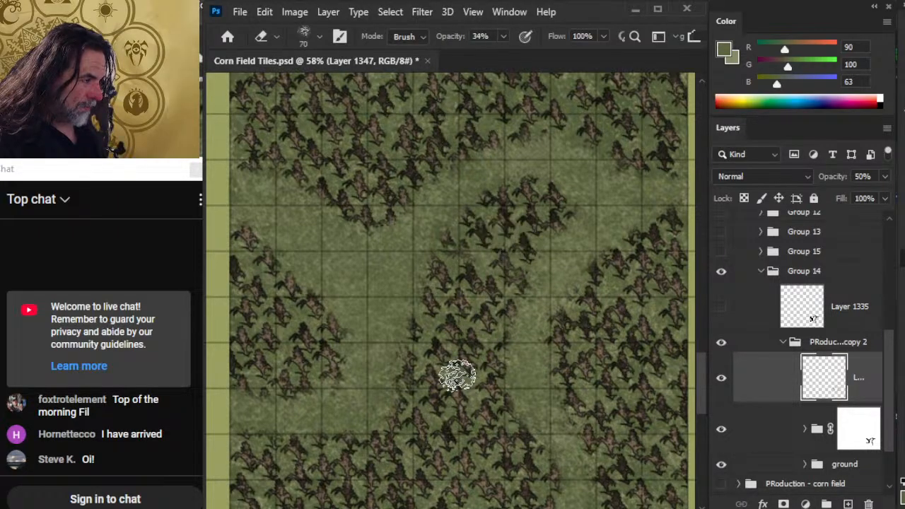
{"action": "left_click", "coordinate": [771, 434]}
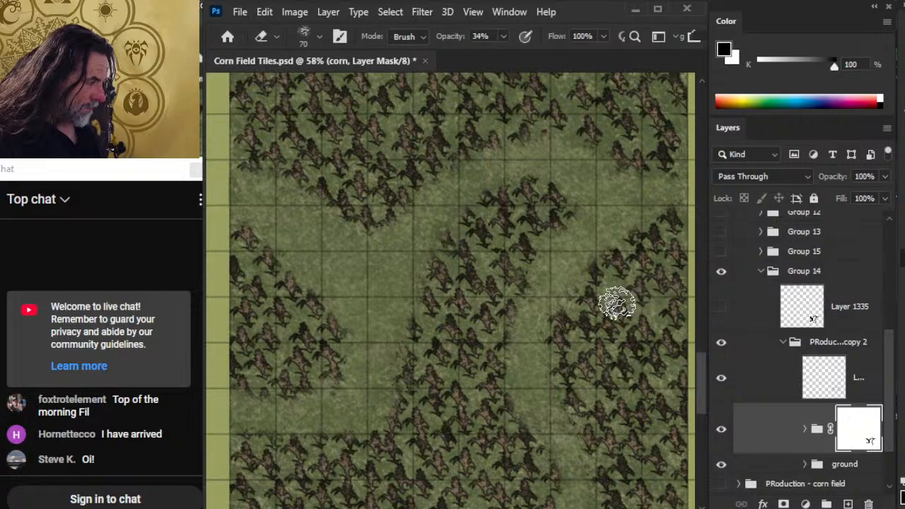
Step: Check the whole tile, then collapse Group 14 with its production copy and hide it
{"action": "left_click_drag", "start_coordinate": [570, 401], "coordinate": [551, 428]}
{"action": "left_click_drag", "start_coordinate": [584, 464], "coordinate": [521, 420]}
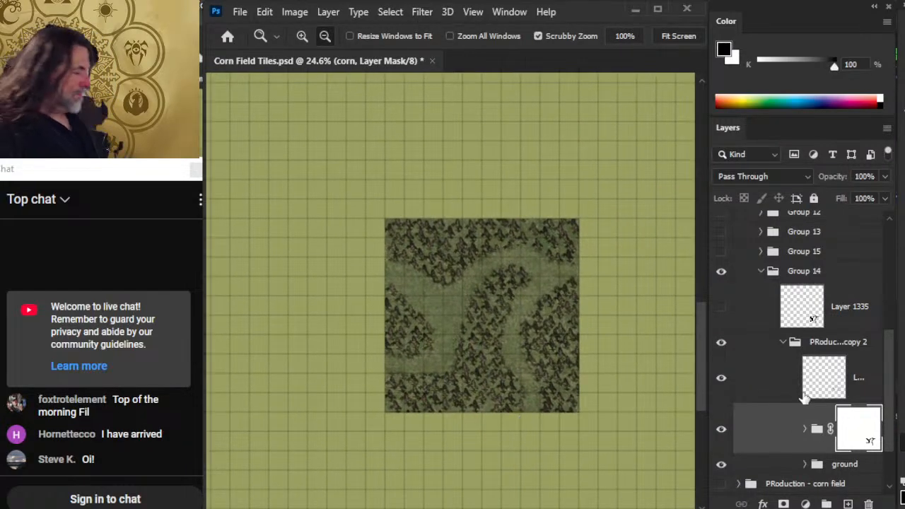
{"action": "left_click", "coordinate": [781, 342]}
{"action": "left_click", "coordinate": [783, 343]}
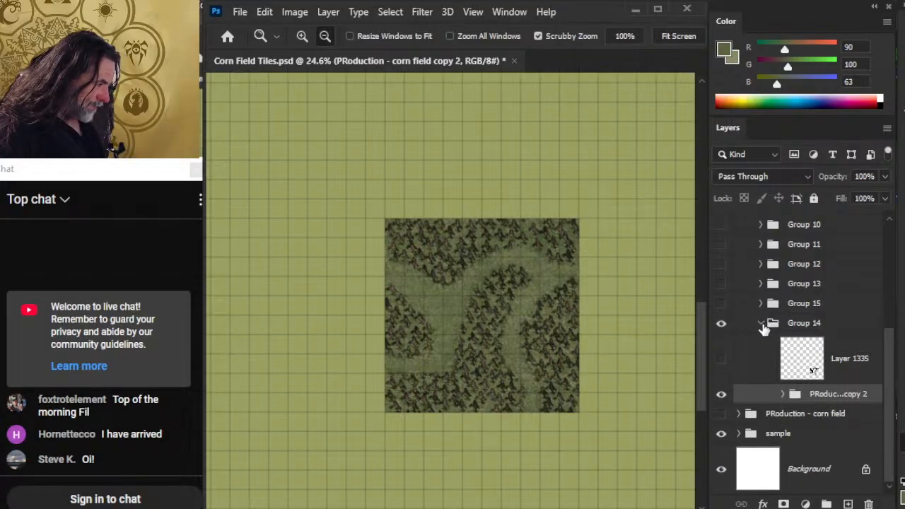
{"action": "left_click", "coordinate": [762, 323]}
{"action": "left_click", "coordinate": [721, 394]}
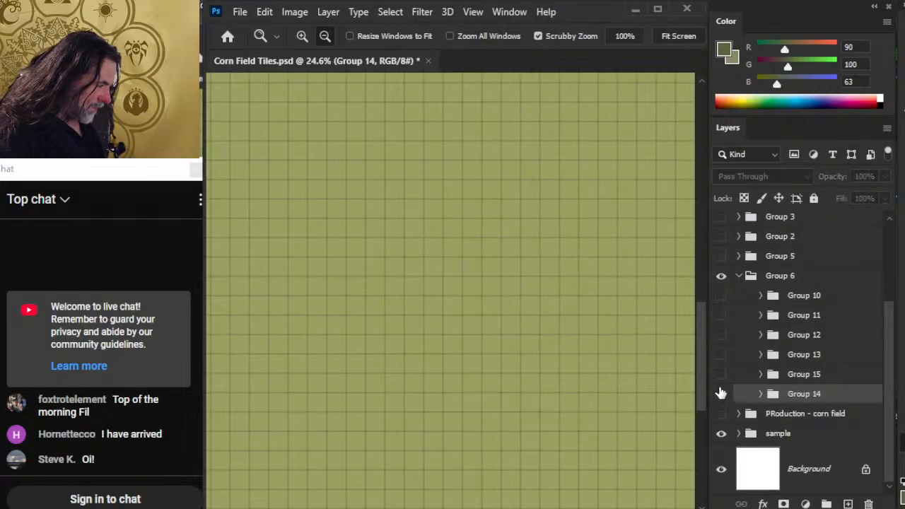
Step: Show and expand Group 15, and lower the opacity of its black path guide, Layer 1336, to 26%
{"action": "left_click", "coordinate": [722, 374]}
{"action": "left_click", "coordinate": [762, 375]}
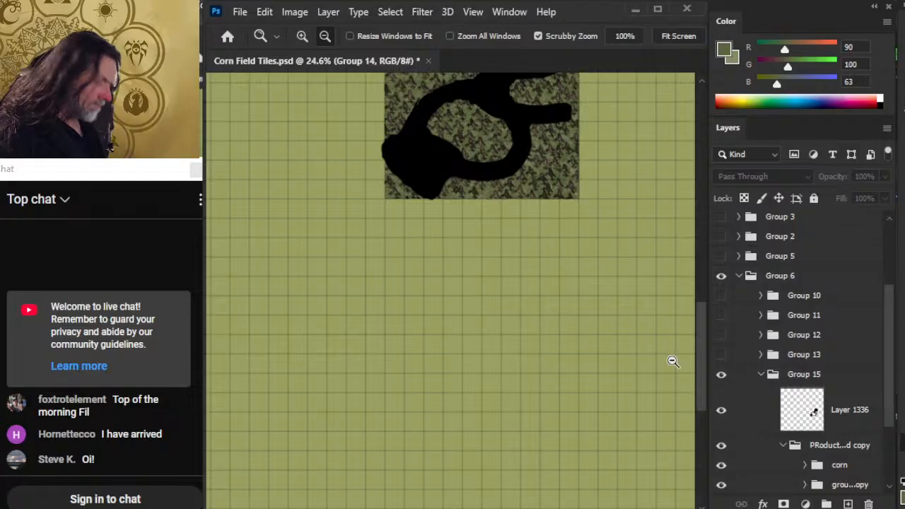
{"action": "scroll", "coordinate": [525, 356], "scroll_direction": "up", "scroll_amount": 2}
{"action": "left_click", "coordinate": [752, 418]}
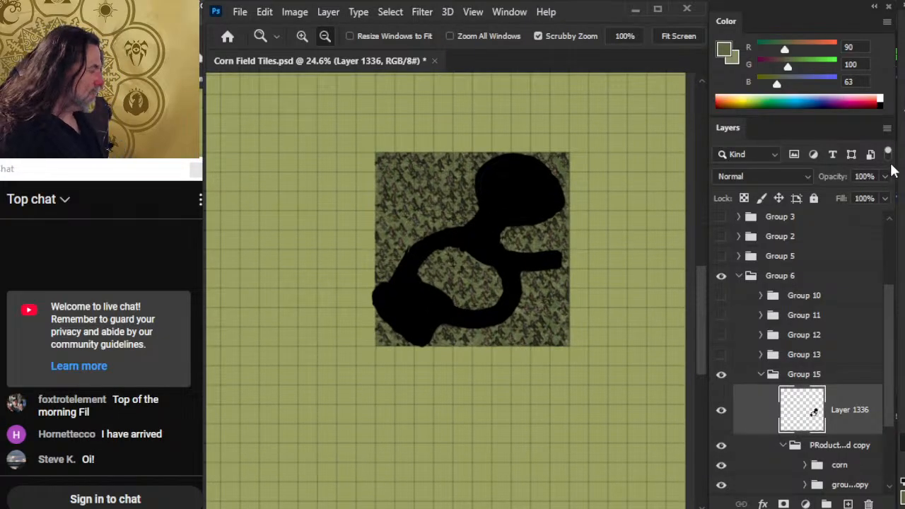
{"action": "left_click_drag", "start_coordinate": [885, 176], "coordinate": [829, 217]}
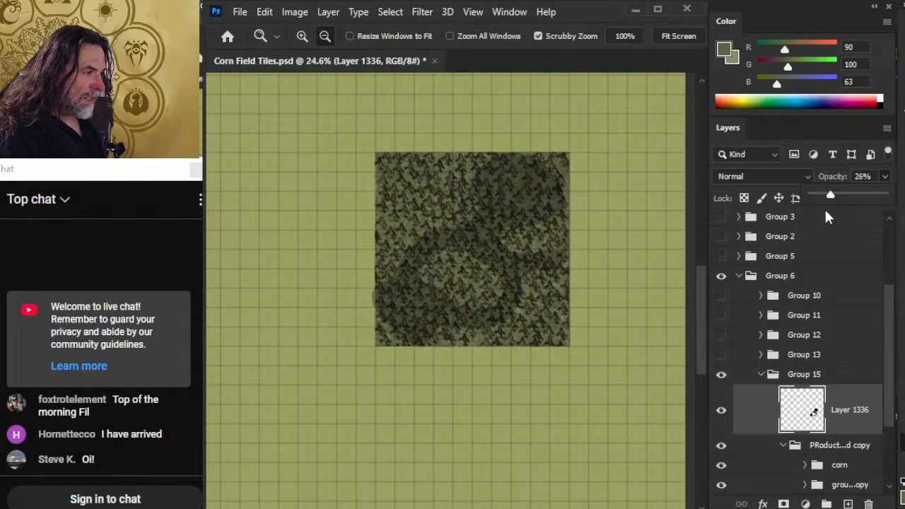
Step: Add a layer mask to Group 15's corn group and paint out corn at the lower-left clearing's western edge with a size 60 brush
{"action": "left_click", "coordinate": [849, 463]}
{"action": "left_click", "coordinate": [784, 504]}
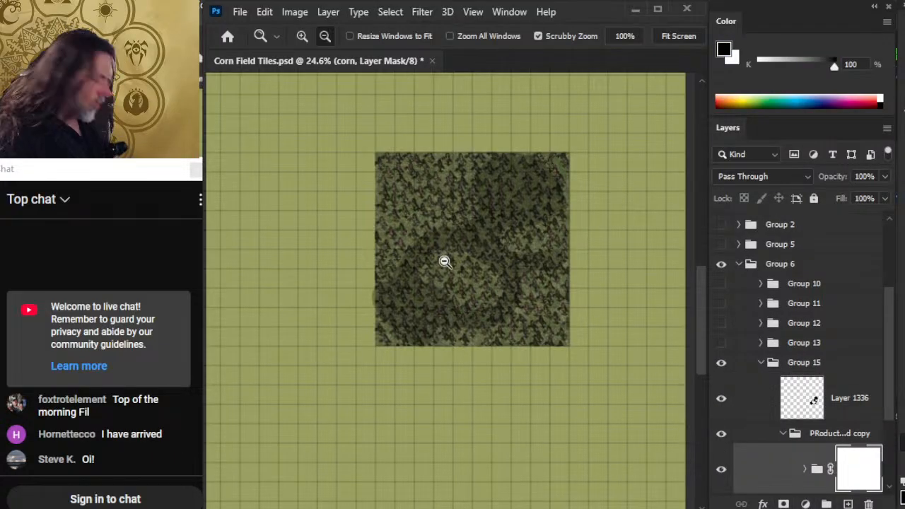
{"action": "left_click_drag", "start_coordinate": [398, 272], "coordinate": [475, 399]}
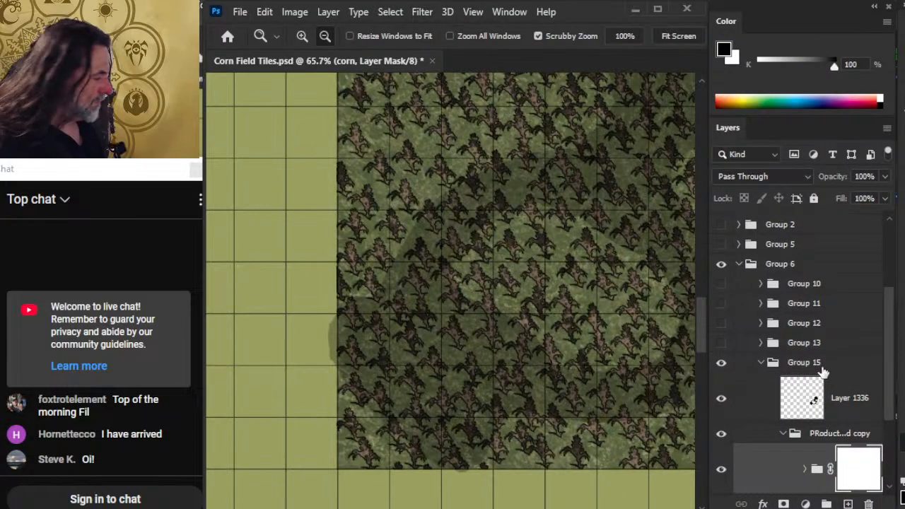
{"action": "key", "text": "b"}
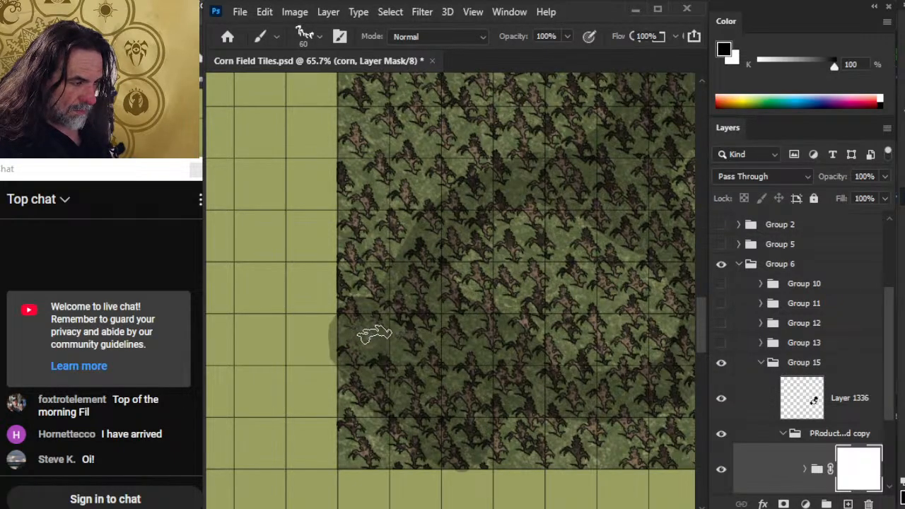
{"action": "left_click_drag", "start_coordinate": [374, 334], "coordinate": [361, 330]}
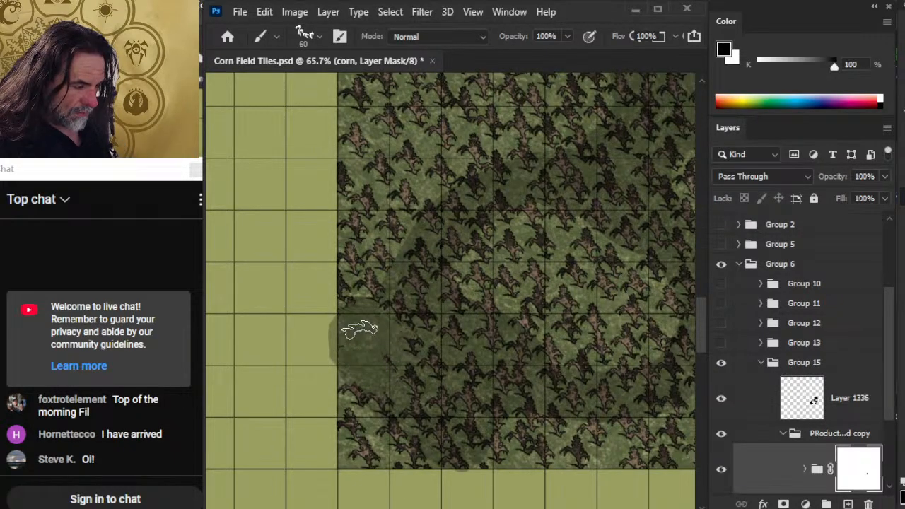
{"action": "mouse_move", "coordinate": [403, 395]}
{"action": "left_mouse_down"}
{"action": "mouse_move", "coordinate": [465, 447]}
{"action": "mouse_move", "coordinate": [454, 395]}
{"action": "mouse_move", "coordinate": [415, 373]}
{"action": "left_mouse_up"}
{"action": "key", "text": "e"}
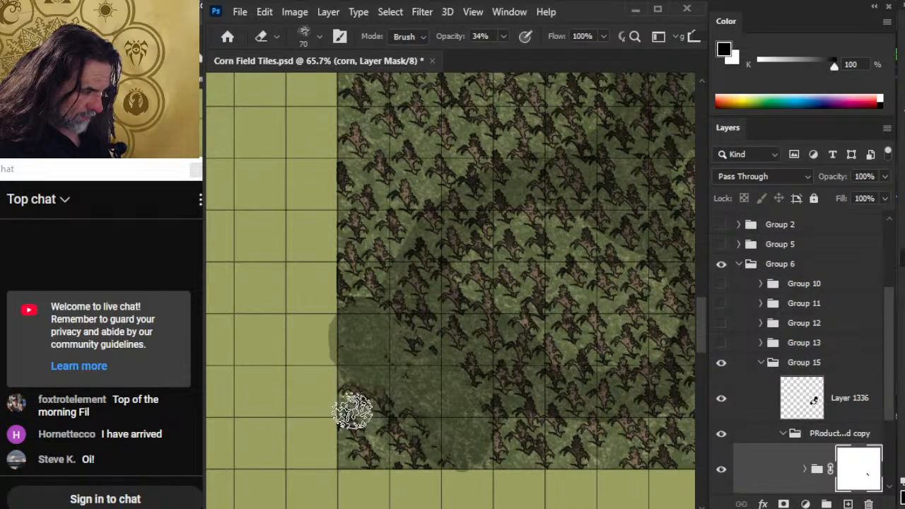
Step: Paint black on the corn mask across the rest of the lower-left clearing, following the darkened guide shape
{"action": "key", "text": "b"}
{"action": "left_click_drag", "start_coordinate": [413, 278], "coordinate": [428, 350]}
{"action": "left_click_drag", "start_coordinate": [474, 367], "coordinate": [458, 301]}
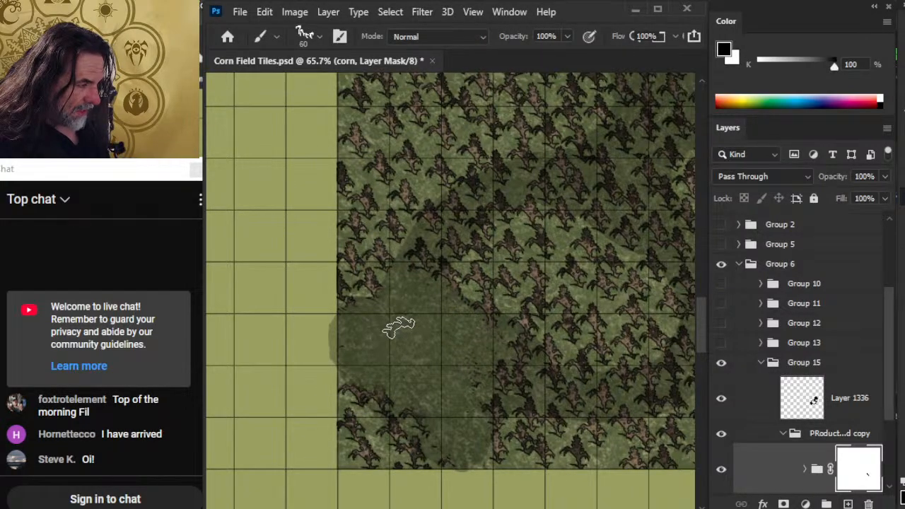
{"action": "mouse_move", "coordinate": [501, 366]}
{"action": "left_mouse_down"}
{"action": "mouse_move", "coordinate": [497, 411]}
{"action": "mouse_move", "coordinate": [525, 396]}
{"action": "left_mouse_up"}
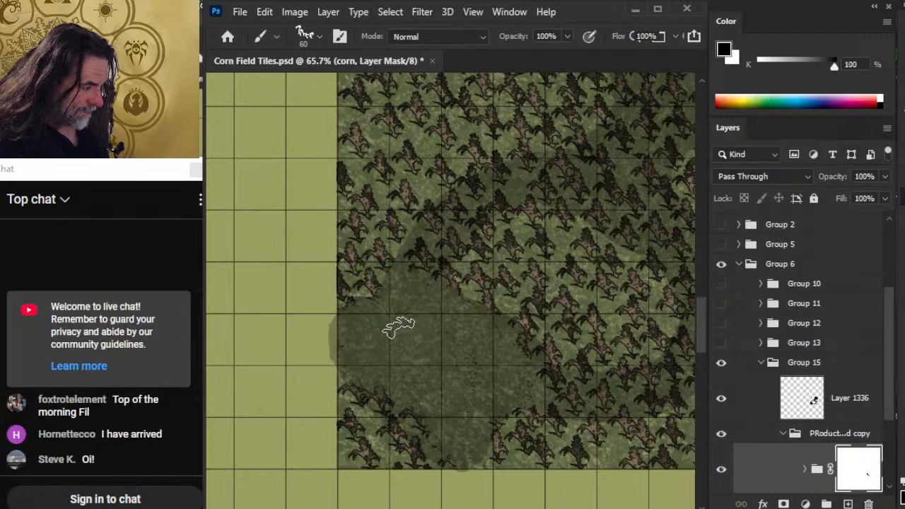
Step: Mask out the corn along the loop's lower and eastern path and the short dead-end branch toward the tile's right edge
{"action": "mouse_move", "coordinate": [524, 343]}
{"action": "left_mouse_down"}
{"action": "mouse_move", "coordinate": [594, 396]}
{"action": "mouse_move", "coordinate": [566, 409]}
{"action": "mouse_move", "coordinate": [580, 374]}
{"action": "mouse_move", "coordinate": [593, 374]}
{"action": "mouse_move", "coordinate": [415, 269]}
{"action": "mouse_move", "coordinate": [523, 241]}
{"action": "mouse_move", "coordinate": [545, 198]}
{"action": "mouse_move", "coordinate": [530, 170]}
{"action": "mouse_move", "coordinate": [541, 194]}
{"action": "mouse_move", "coordinate": [495, 318]}
{"action": "left_mouse_up"}
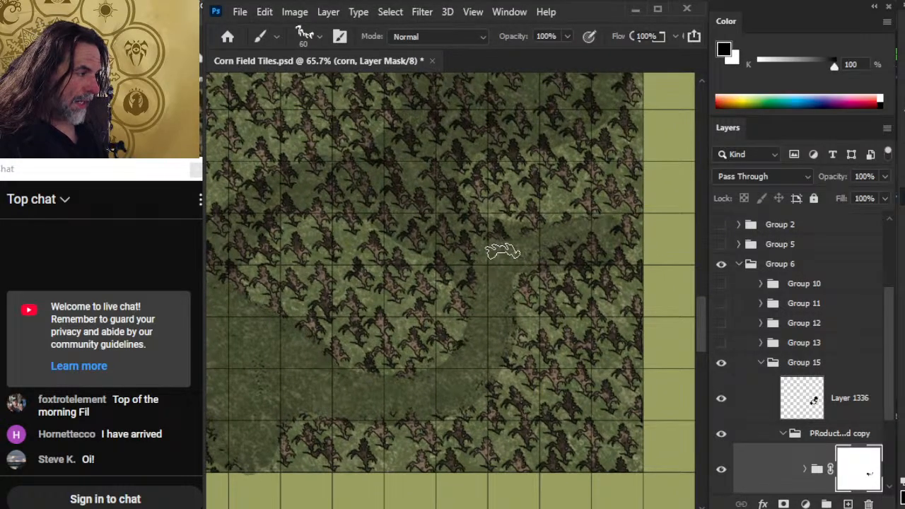
{"action": "left_click_drag", "start_coordinate": [615, 234], "coordinate": [582, 255]}
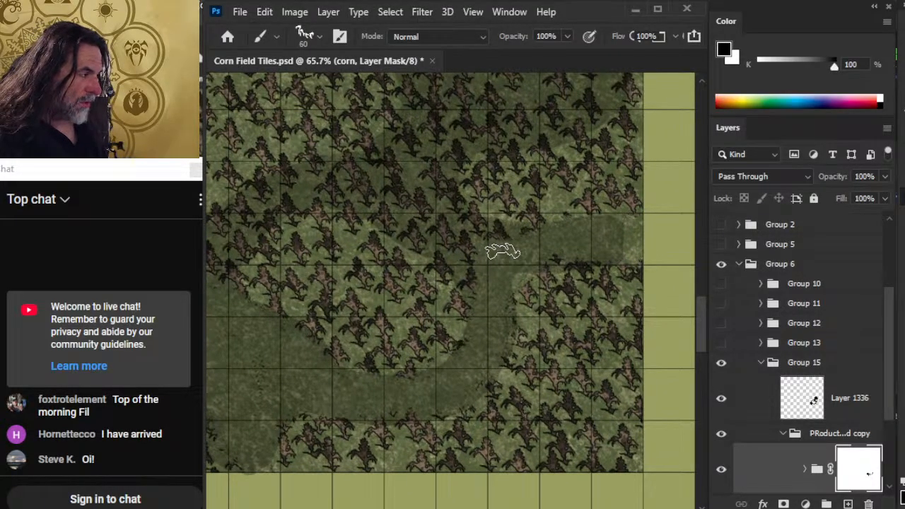
{"action": "mouse_move", "coordinate": [532, 233]}
{"action": "left_mouse_down"}
{"action": "mouse_move", "coordinate": [447, 238]}
{"action": "mouse_move", "coordinate": [410, 227]}
{"action": "mouse_move", "coordinate": [449, 198]}
{"action": "mouse_move", "coordinate": [390, 171]}
{"action": "mouse_move", "coordinate": [370, 185]}
{"action": "left_mouse_up"}
Step: Mask out the corn at the path junction and along the curved path joining it to the lower-left clearing
{"action": "left_click_drag", "start_coordinate": [442, 254], "coordinate": [494, 352]}
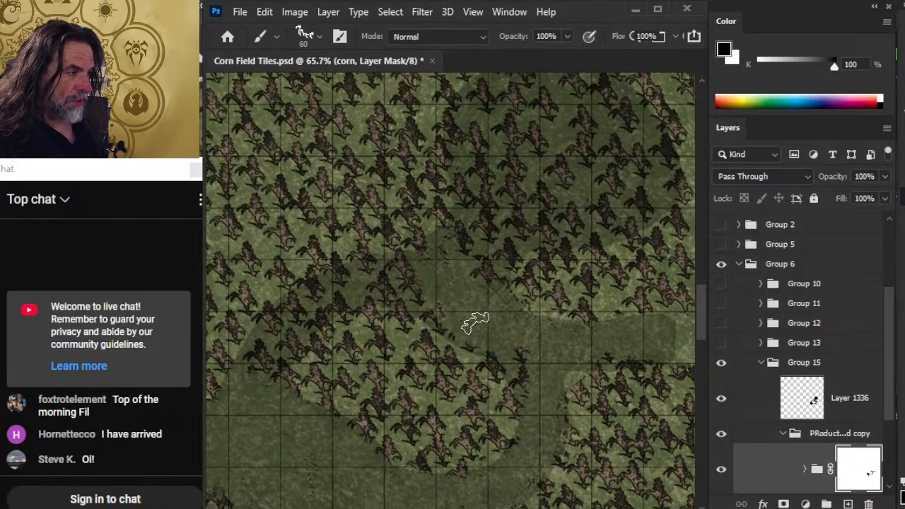
{"action": "left_click_drag", "start_coordinate": [503, 313], "coordinate": [464, 247]}
{"action": "mouse_move", "coordinate": [403, 280]}
{"action": "left_mouse_down"}
{"action": "mouse_move", "coordinate": [292, 305]}
{"action": "mouse_move", "coordinate": [265, 357]}
{"action": "mouse_move", "coordinate": [338, 303]}
{"action": "mouse_move", "coordinate": [259, 347]}
{"action": "left_mouse_up"}
{"action": "left_click_drag", "start_coordinate": [317, 280], "coordinate": [252, 318]}
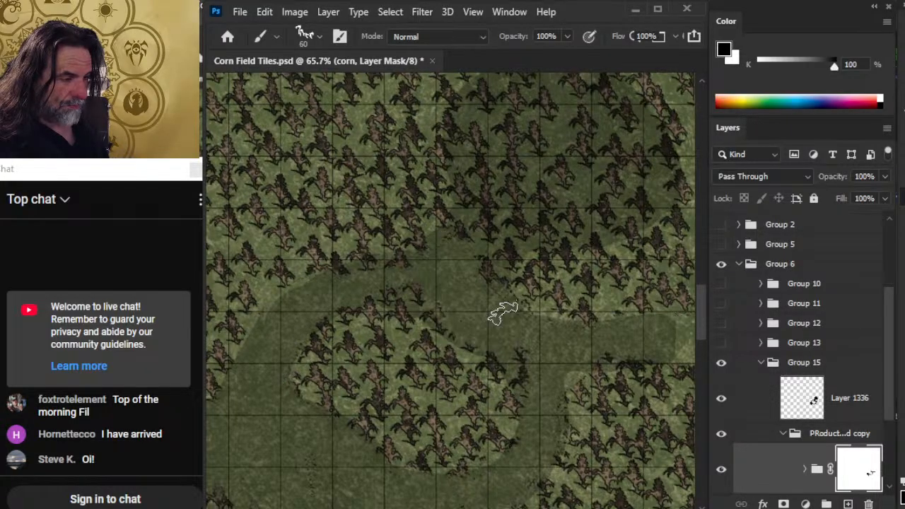
Step: Paint the corn mask from the junction up into the lower half of the large upper-right clearing
{"action": "mouse_move", "coordinate": [410, 251]}
{"action": "left_mouse_down"}
{"action": "mouse_move", "coordinate": [470, 231]}
{"action": "mouse_move", "coordinate": [488, 244]}
{"action": "mouse_move", "coordinate": [486, 274]}
{"action": "mouse_move", "coordinate": [500, 194]}
{"action": "mouse_move", "coordinate": [475, 160]}
{"action": "mouse_move", "coordinate": [523, 225]}
{"action": "mouse_move", "coordinate": [562, 218]}
{"action": "left_mouse_up"}
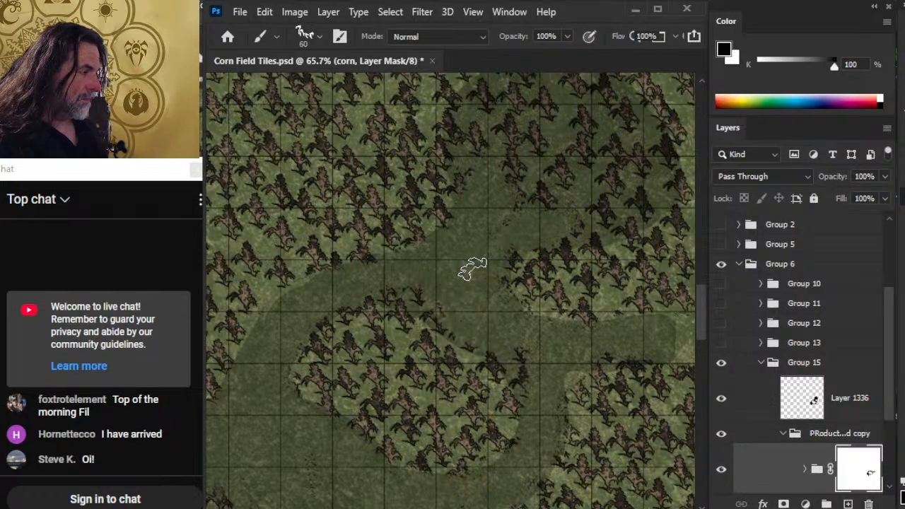
{"action": "left_click_drag", "start_coordinate": [610, 198], "coordinate": [614, 217]}
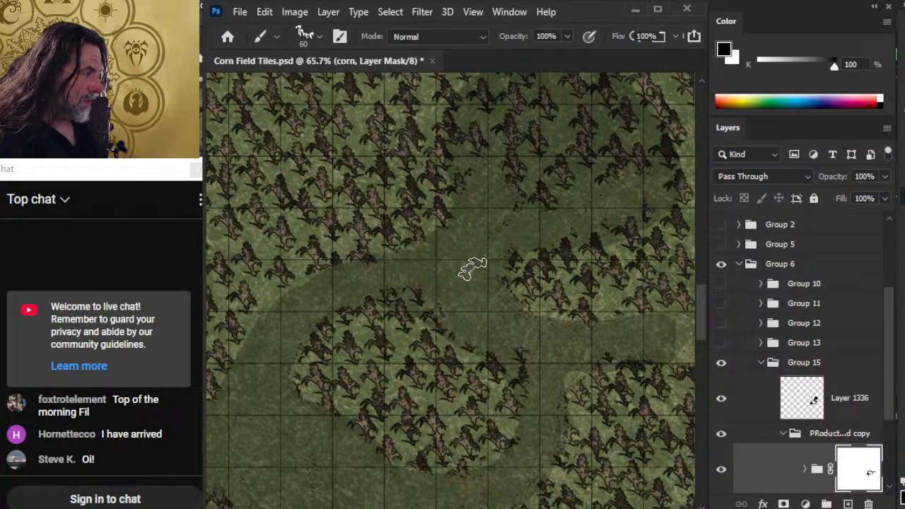
{"action": "left_click", "coordinate": [632, 160]}
{"action": "left_click_drag", "start_coordinate": [612, 151], "coordinate": [541, 192]}
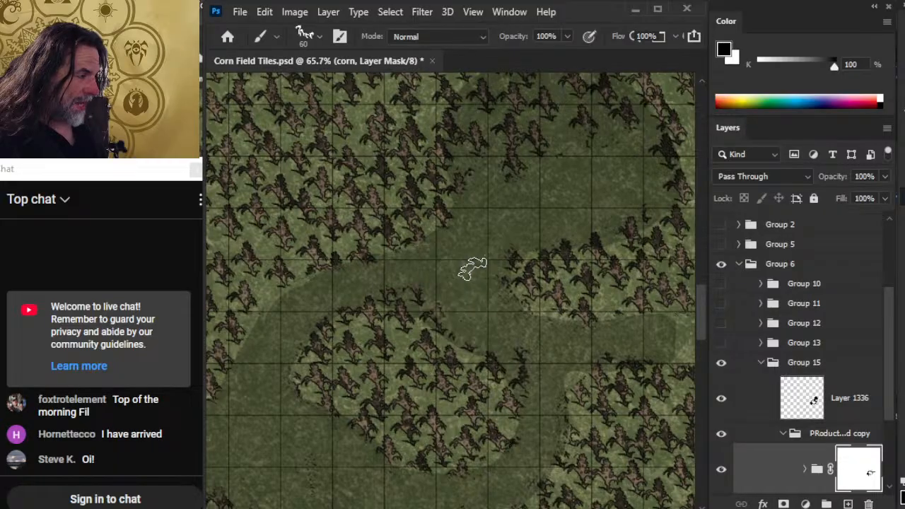
Step: Mask out the remaining corn in the upper half of the large clearing, up to the tile's top edge
{"action": "key", "text": "e"}
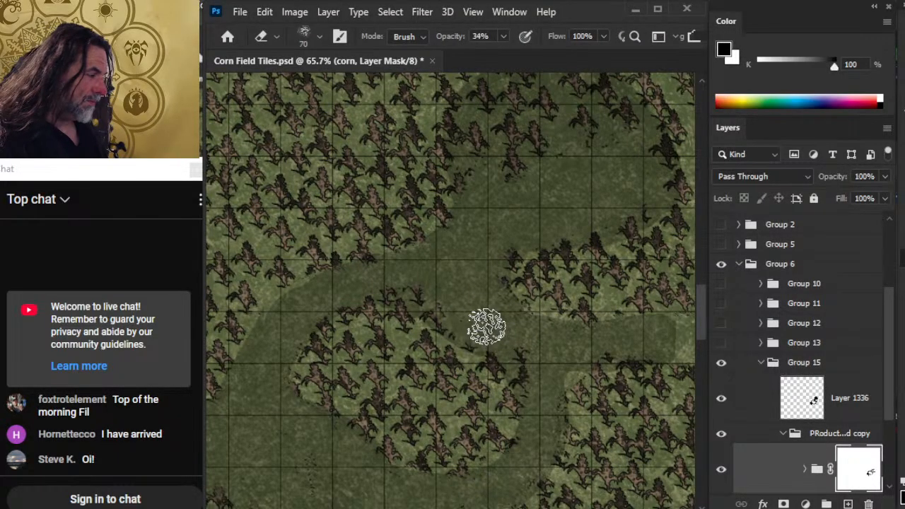
{"action": "scroll", "coordinate": [488, 329], "scroll_direction": "up", "scroll_amount": 5}
{"action": "key", "text": "b"}
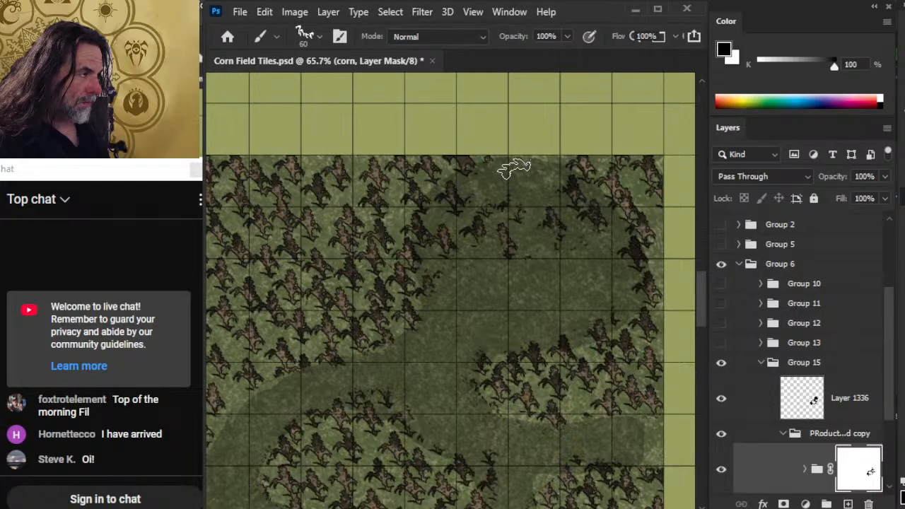
{"action": "key", "text": "ctrl"}
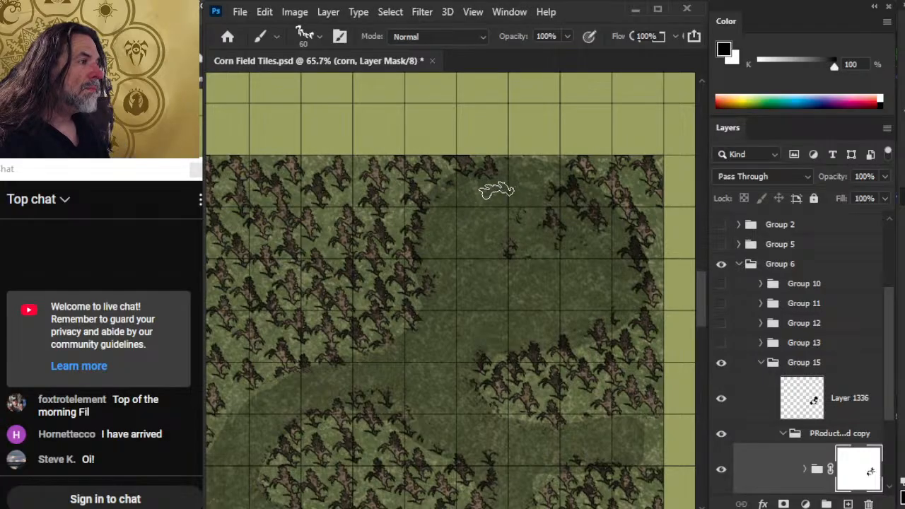
{"action": "mouse_move", "coordinate": [500, 203]}
{"action": "left_mouse_down"}
{"action": "mouse_move", "coordinate": [543, 225]}
{"action": "mouse_move", "coordinate": [567, 215]}
{"action": "mouse_move", "coordinate": [580, 205]}
{"action": "mouse_move", "coordinate": [543, 184]}
{"action": "mouse_move", "coordinate": [554, 177]}
{"action": "left_mouse_up"}
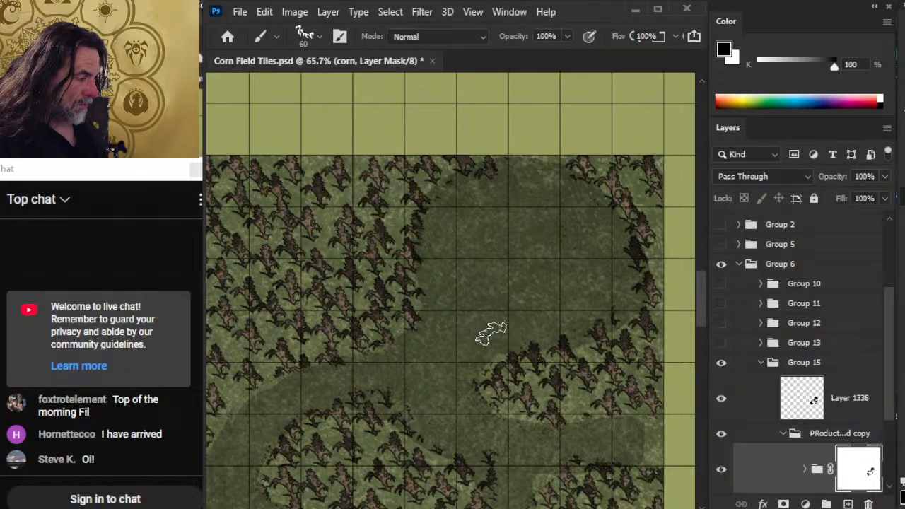
Step: Refine the corn mask along the northern and western edges of the central corn island, restoring whole plants and removing cut-off fragments
{"action": "left_click_drag", "start_coordinate": [487, 430], "coordinate": [546, 293]}
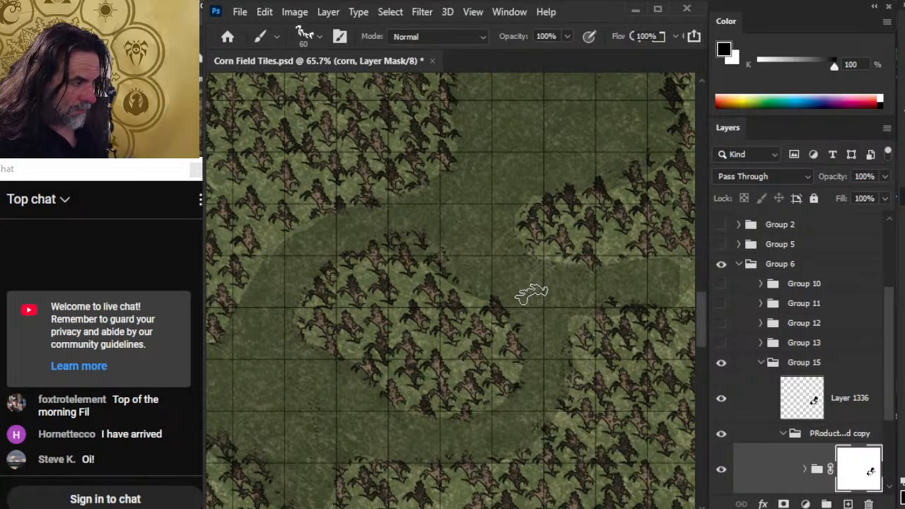
{"action": "key", "text": "e"}
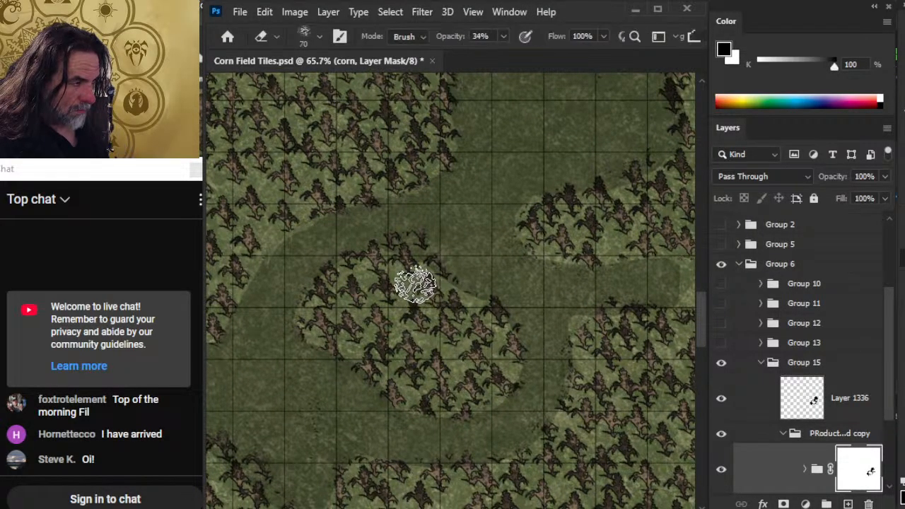
{"action": "key", "text": "b"}
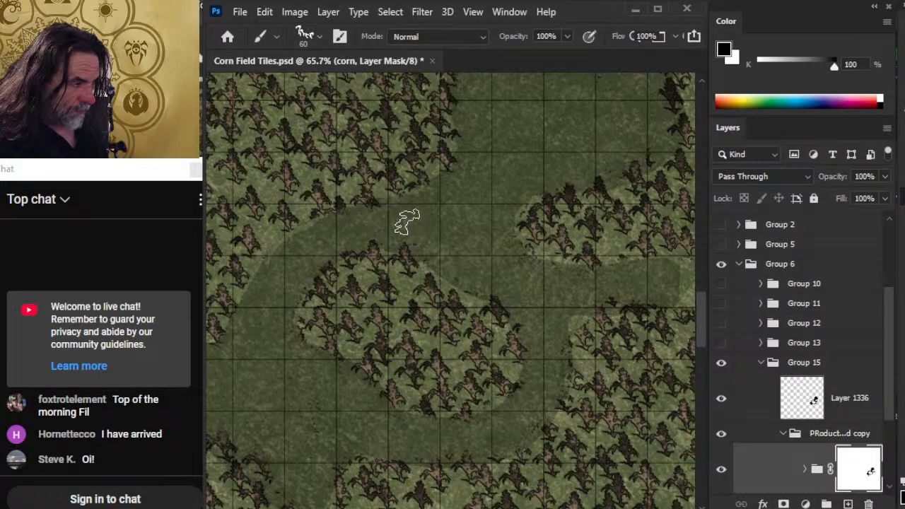
{"action": "key", "text": "e"}
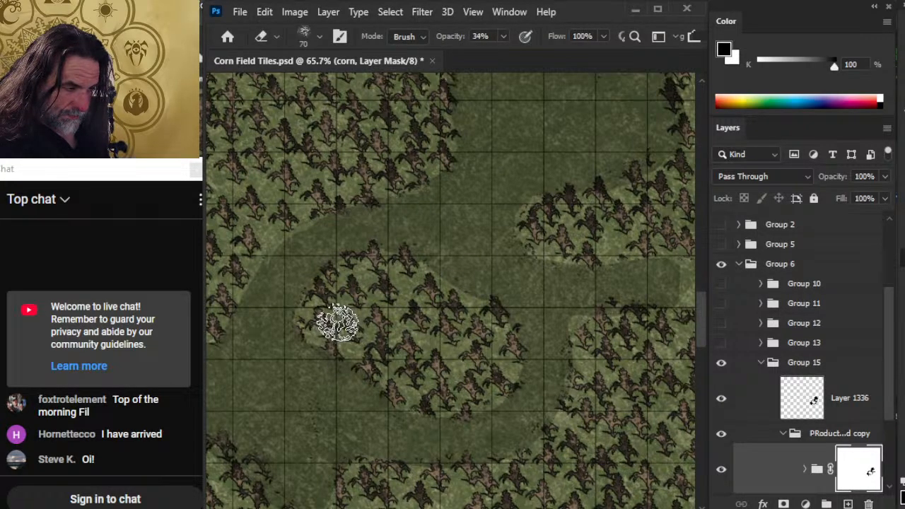
{"action": "mouse_move", "coordinate": [338, 324]}
{"action": "left_mouse_down"}
{"action": "mouse_move", "coordinate": [359, 352]}
{"action": "mouse_move", "coordinate": [351, 343]}
{"action": "mouse_move", "coordinate": [358, 317]}
{"action": "mouse_move", "coordinate": [337, 330]}
{"action": "mouse_move", "coordinate": [374, 355]}
{"action": "mouse_move", "coordinate": [352, 347]}
{"action": "mouse_move", "coordinate": [358, 331]}
{"action": "mouse_move", "coordinate": [385, 345]}
{"action": "mouse_move", "coordinate": [383, 390]}
{"action": "mouse_move", "coordinate": [346, 335]}
{"action": "mouse_move", "coordinate": [345, 303]}
{"action": "mouse_move", "coordinate": [350, 327]}
{"action": "left_mouse_up"}
{"action": "key", "text": "b"}
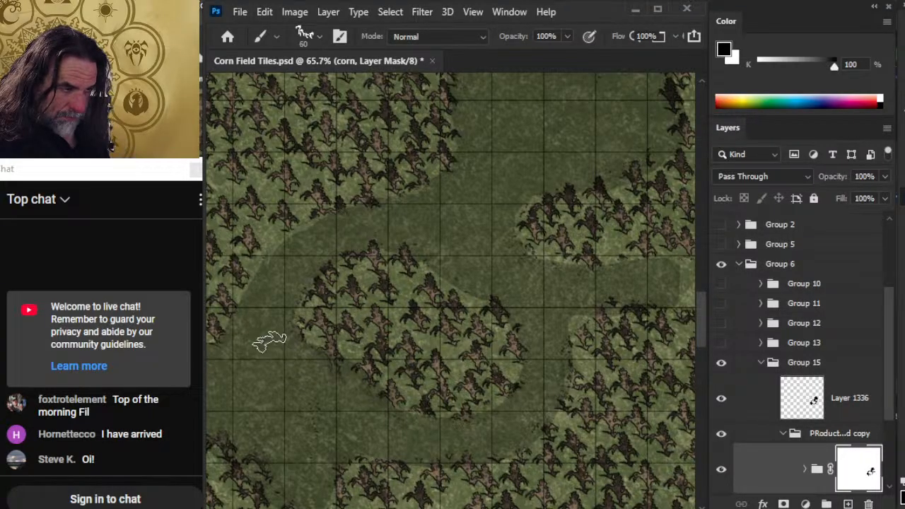
Step: Hide the Layer 1336 guide shape in Group 15
{"action": "key", "text": "z"}
{"action": "left_click_drag", "start_coordinate": [448, 429], "coordinate": [499, 347]}
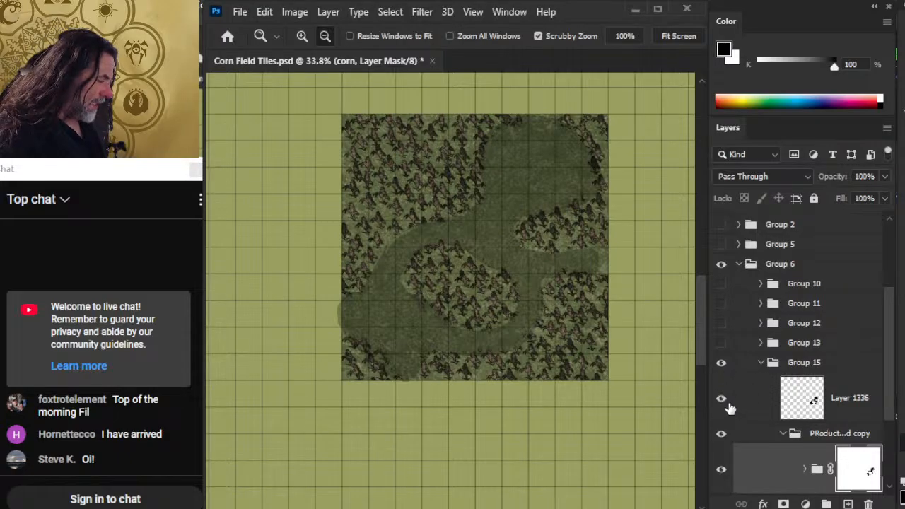
{"action": "left_click", "coordinate": [721, 400]}
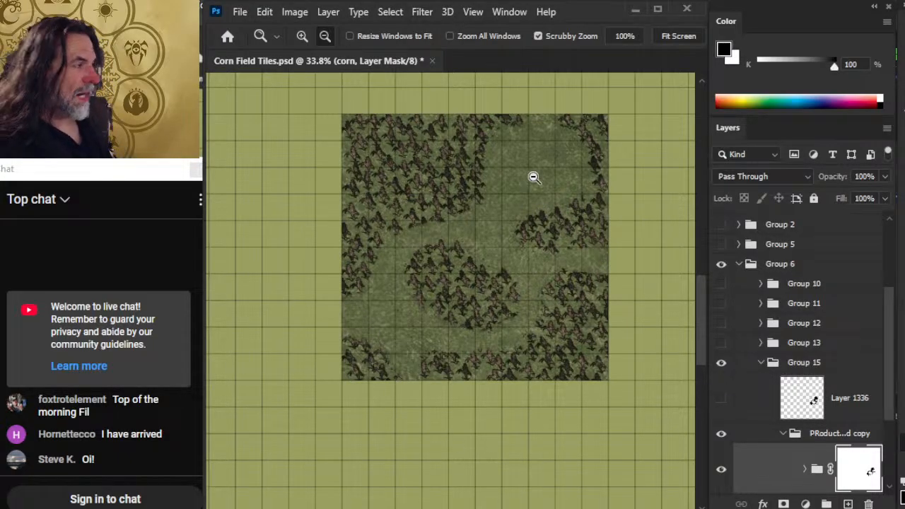
Step: Clean up the corn mask southeast of the large clearing and along the short eastern branch, restoring plants with a 50 px eraser
{"action": "key", "text": "e"}
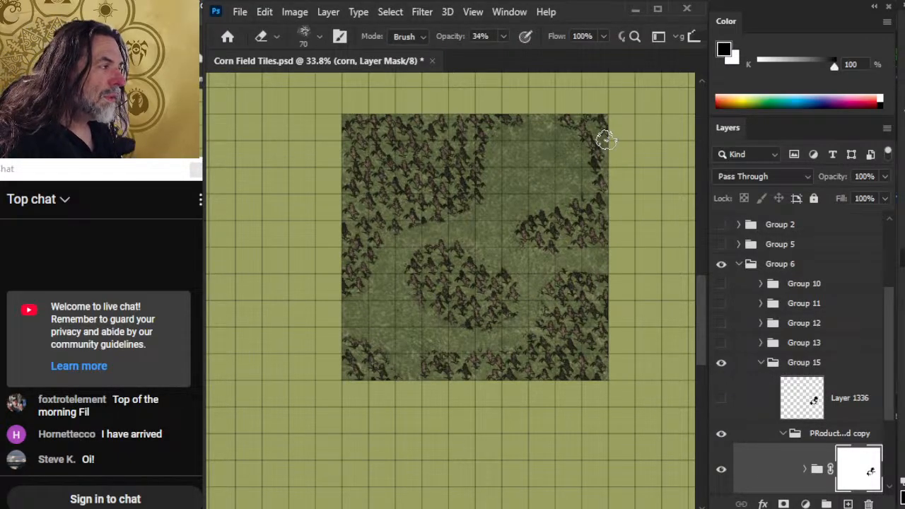
{"action": "key", "text": "z"}
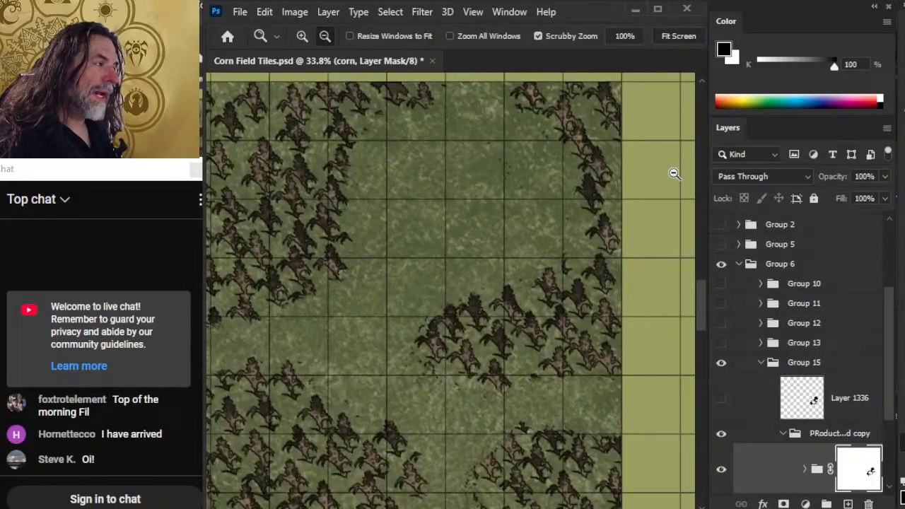
{"action": "left_click_drag", "start_coordinate": [599, 179], "coordinate": [614, 147]}
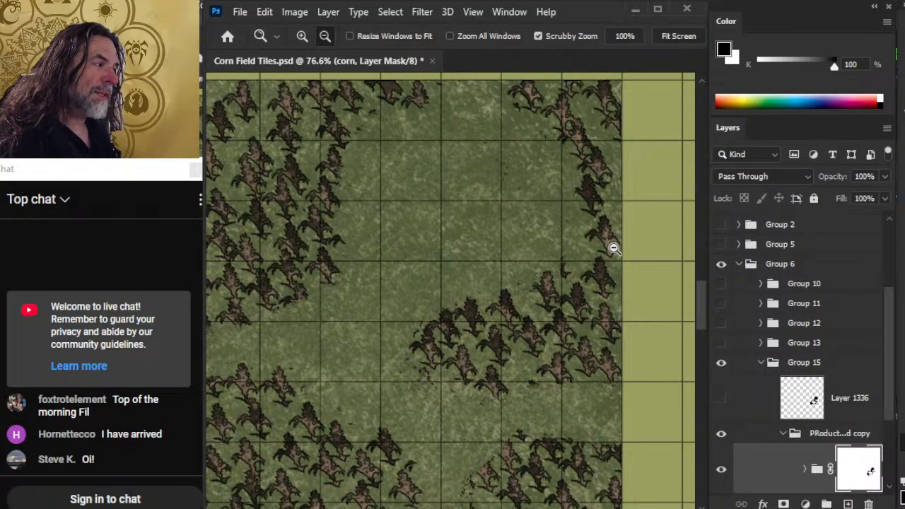
{"action": "left_click_drag", "start_coordinate": [613, 247], "coordinate": [527, 189]}
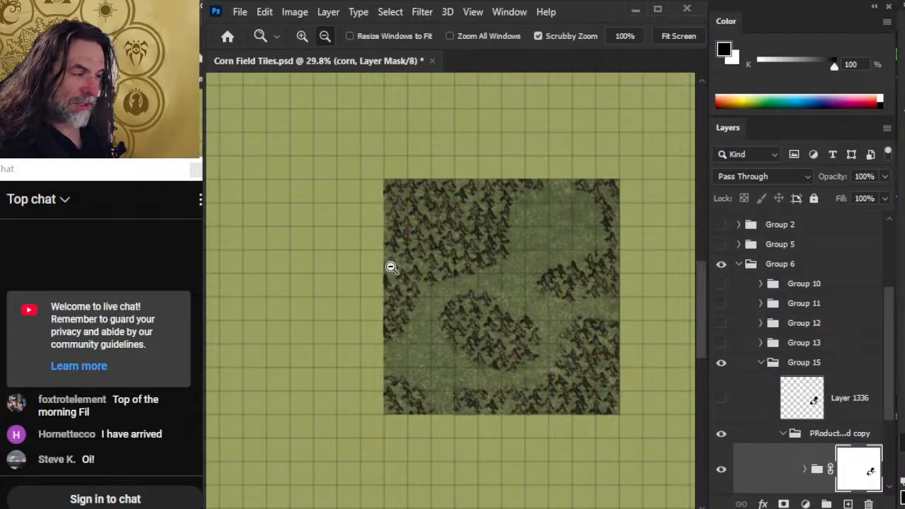
{"action": "left_click_drag", "start_coordinate": [391, 276], "coordinate": [415, 306]}
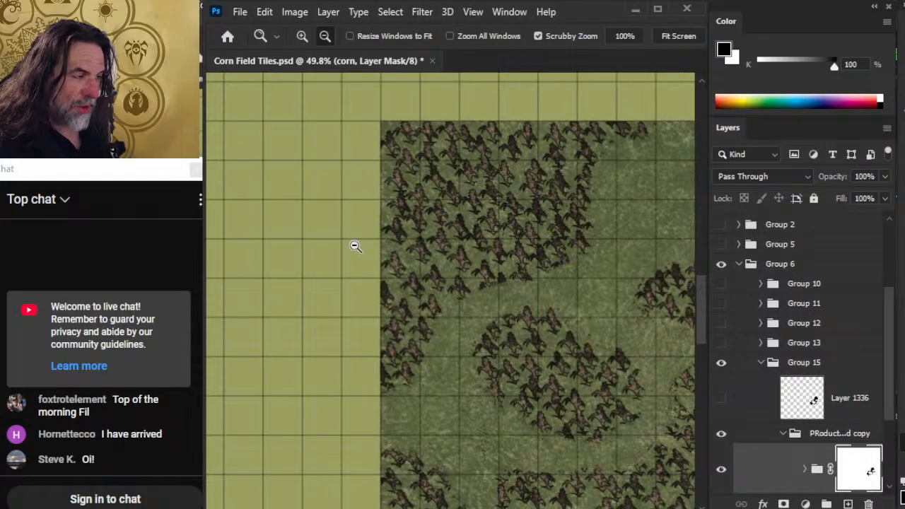
{"action": "left_click_drag", "start_coordinate": [597, 321], "coordinate": [400, 361]}
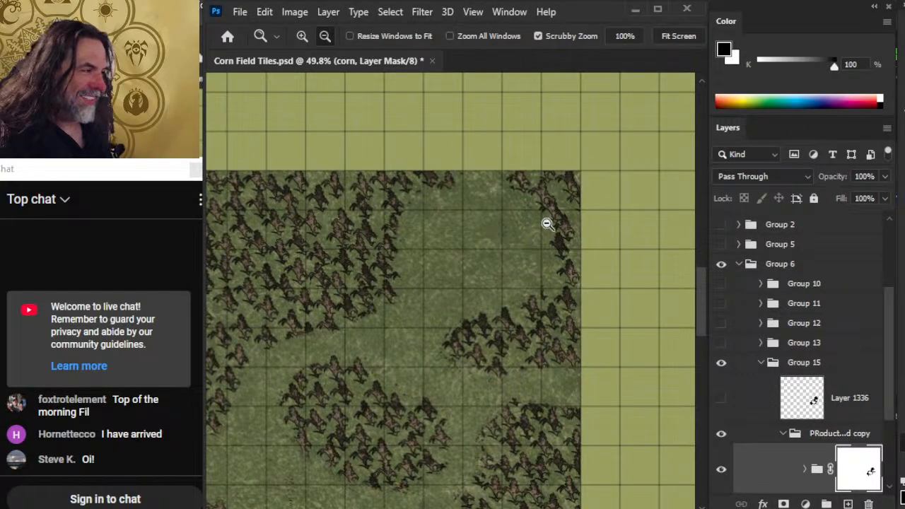
{"action": "key", "text": "e"}
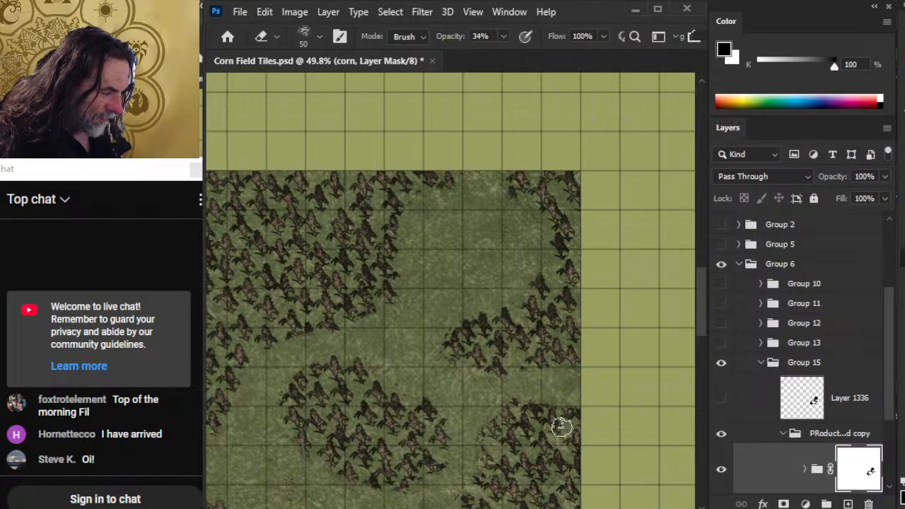
{"action": "key", "text": "b"}
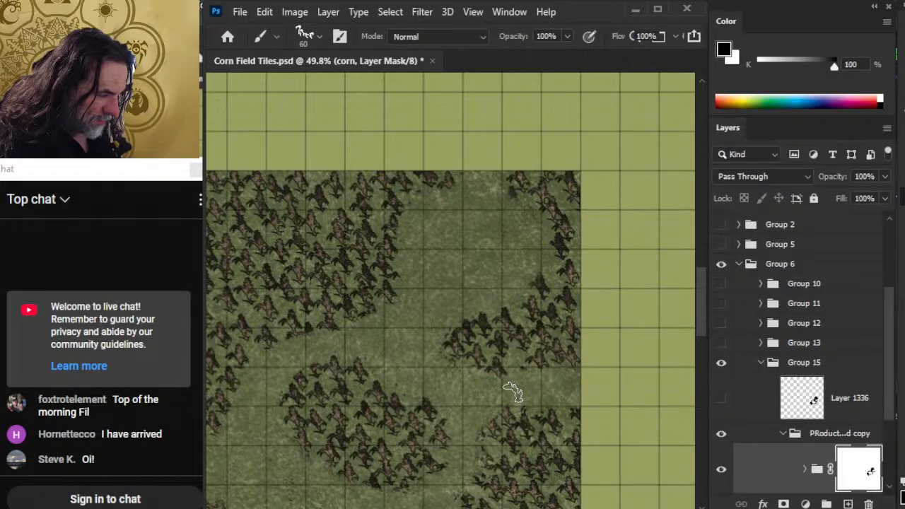
Step: Rework the corn mask at the central island's eastern tip, restoring whole plants with the eraser enlarged to 70 px
{"action": "left_click_drag", "start_coordinate": [505, 424], "coordinate": [539, 323]}
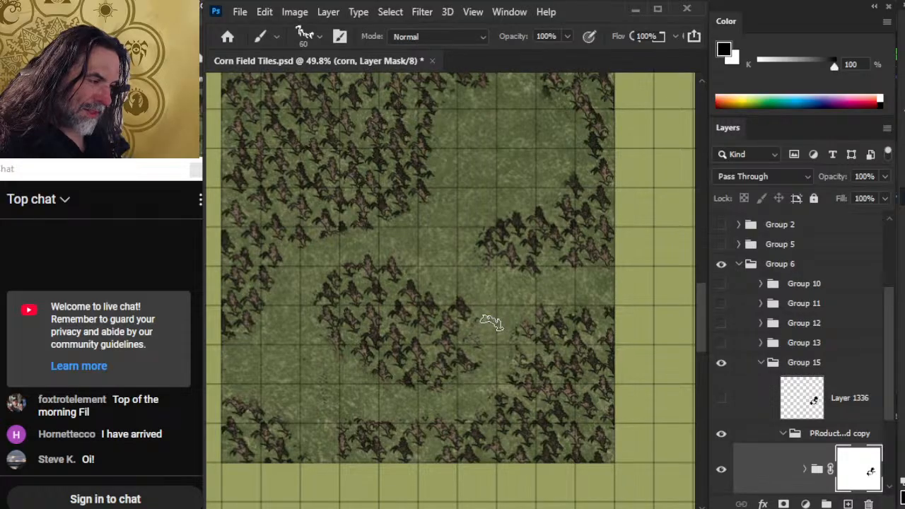
{"action": "key", "text": "e"}
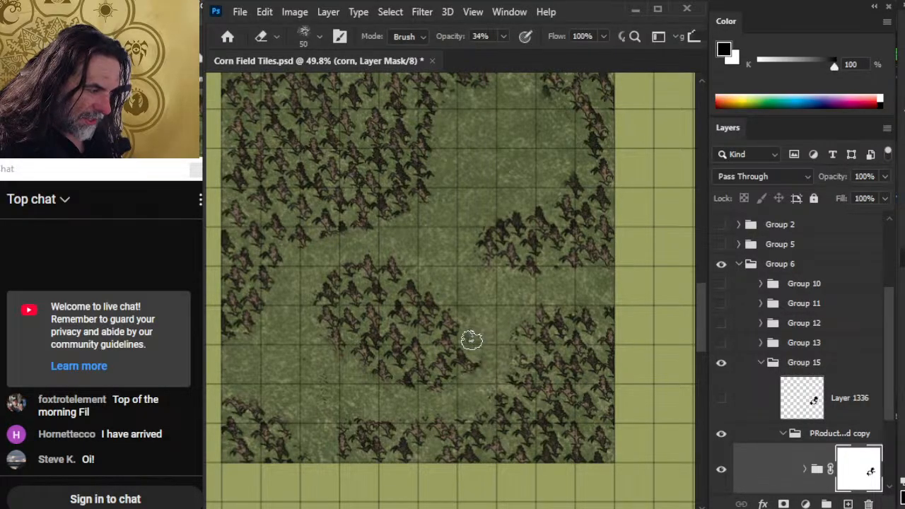
{"action": "key", "text": "b"}
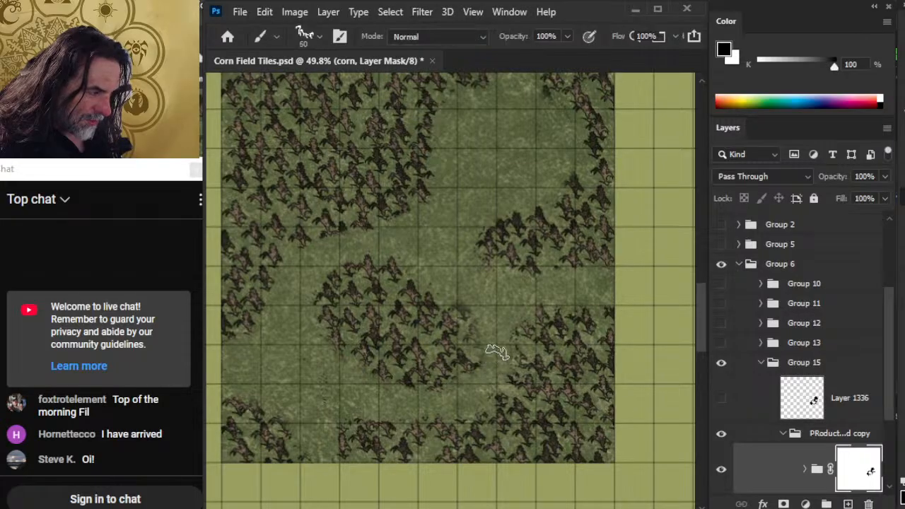
{"action": "key", "text": "e"}
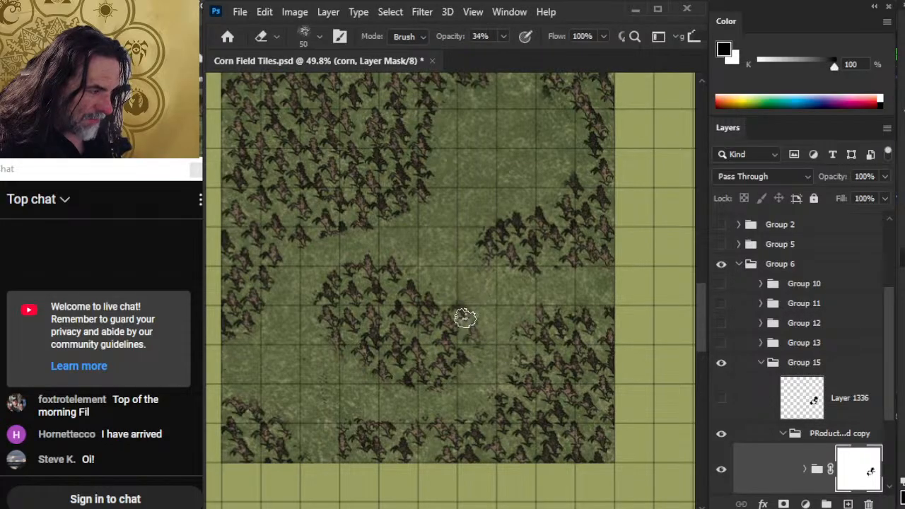
{"action": "key", "text": "bracketright"}
{"action": "key", "text": "bracketright"}
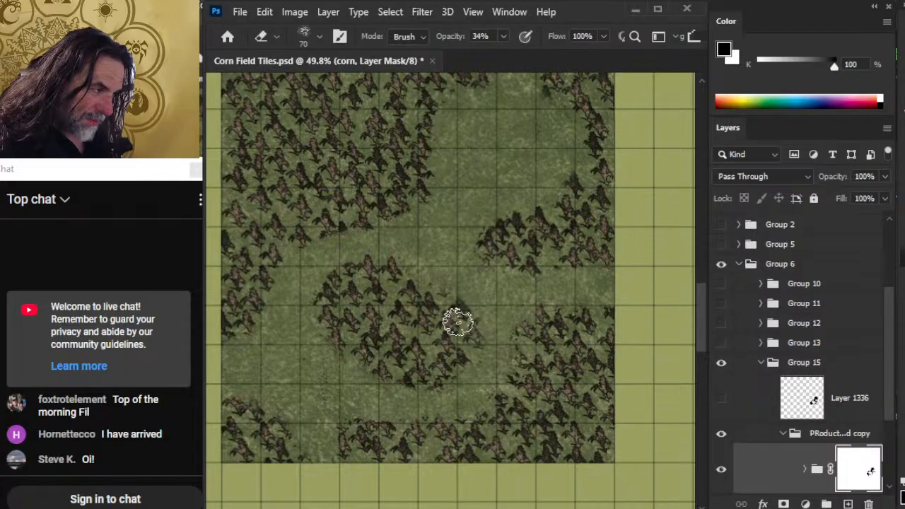
{"action": "key", "text": "b"}
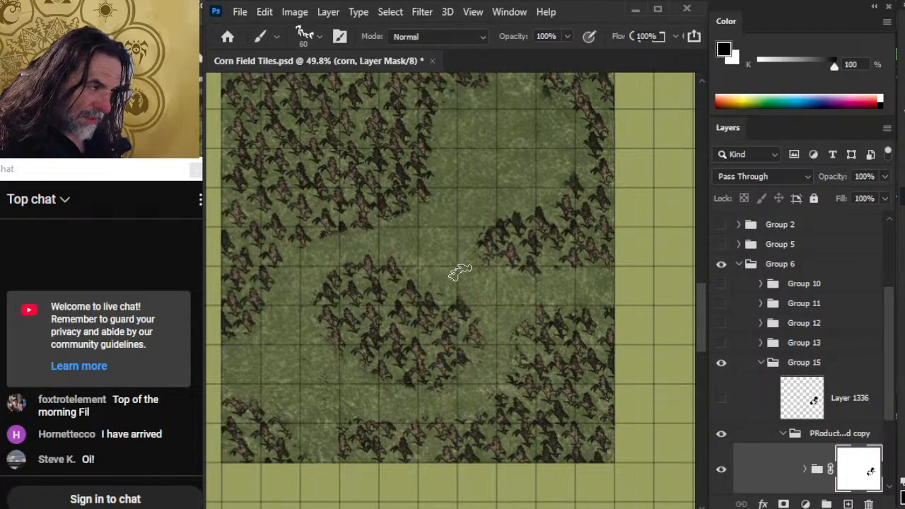
Step: Fill out the central island's northeastern edge with whole corn plants on the mask, raising the eraser opacity to 50%
{"action": "key", "text": "e"}
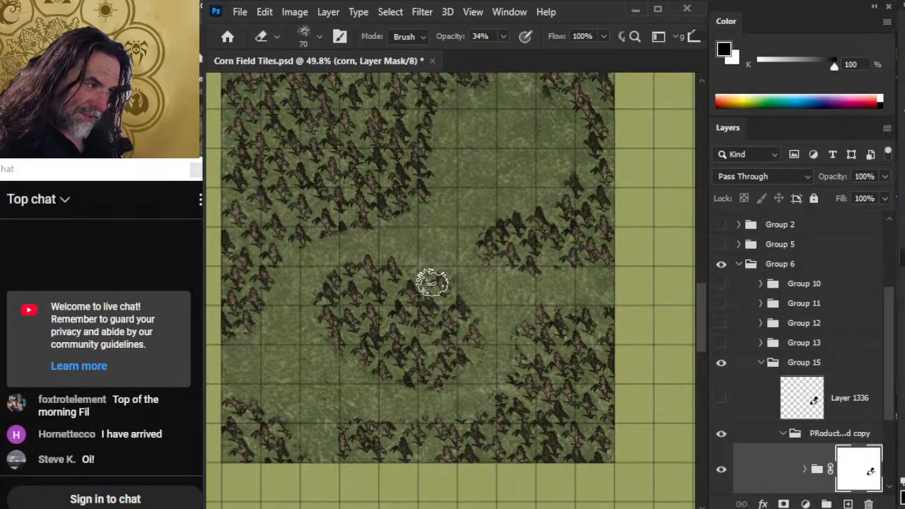
{"action": "key", "text": "b"}
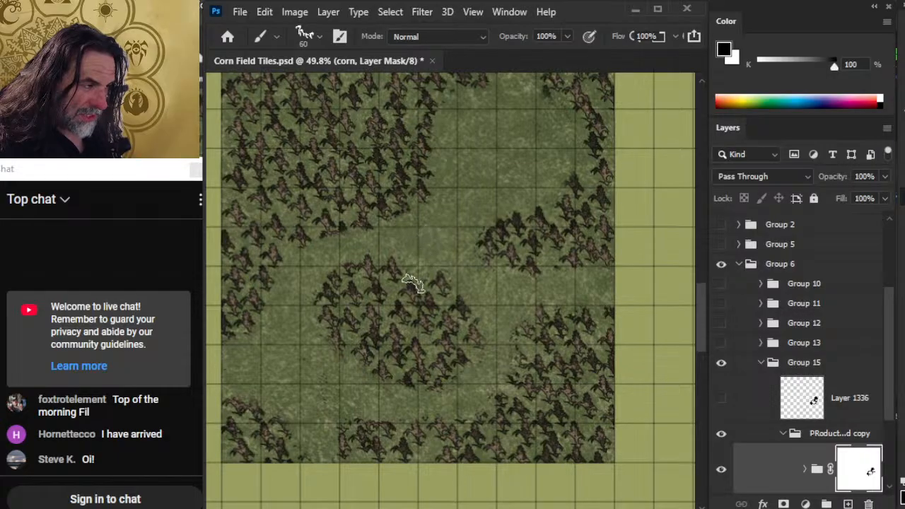
{"action": "key", "text": "e"}
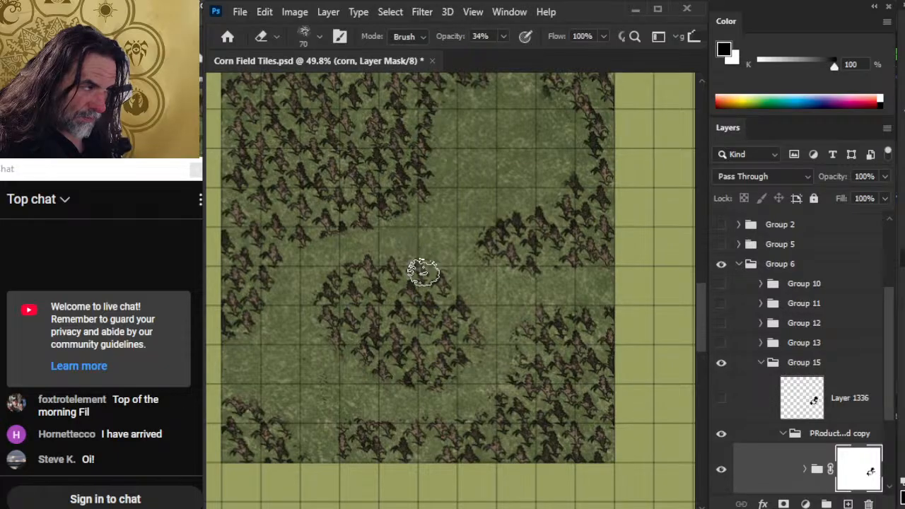
{"action": "key", "text": "5"}
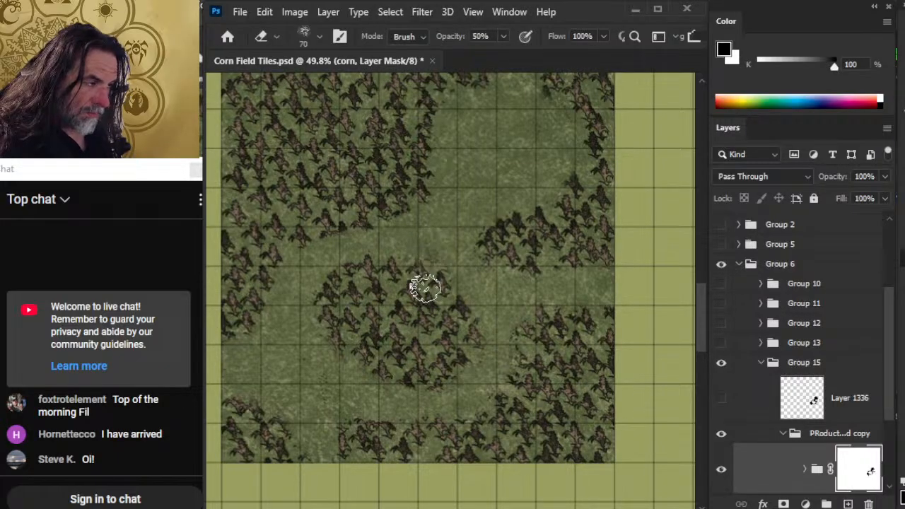
{"action": "key", "text": "b"}
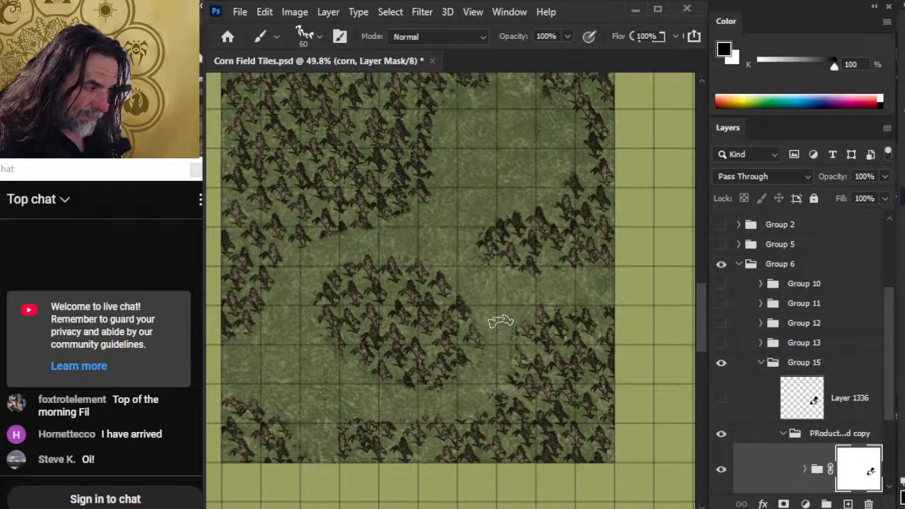
{"action": "key", "text": "e"}
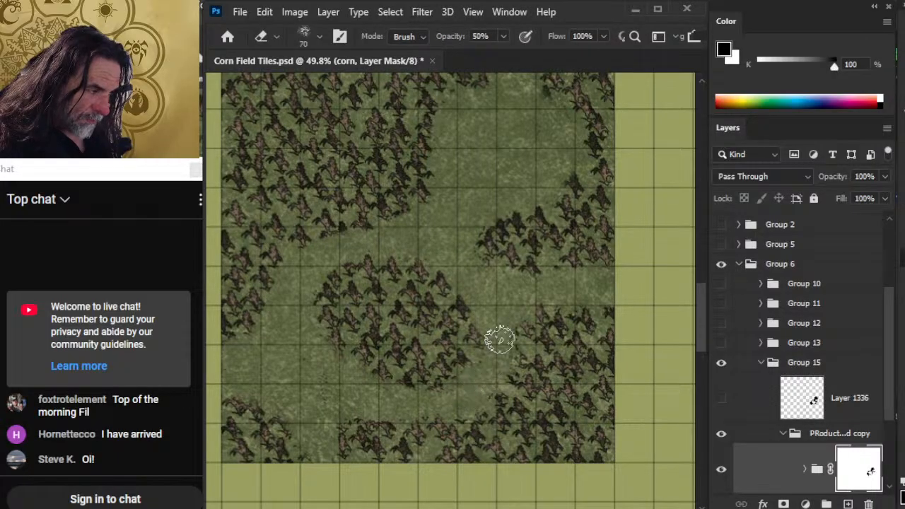
Step: Refine the corn mask along the upper-left field's southern side, in the tile's lower-left corner and along its bottom edge
{"action": "key", "text": "b"}
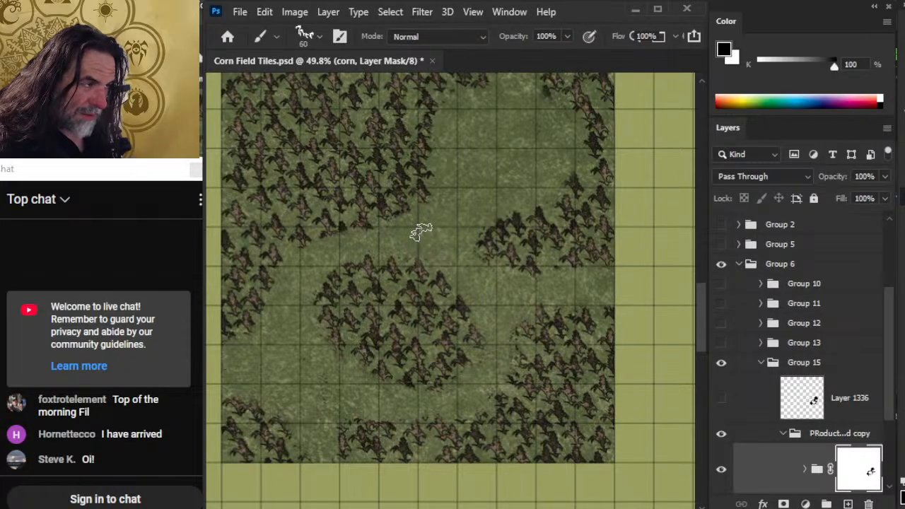
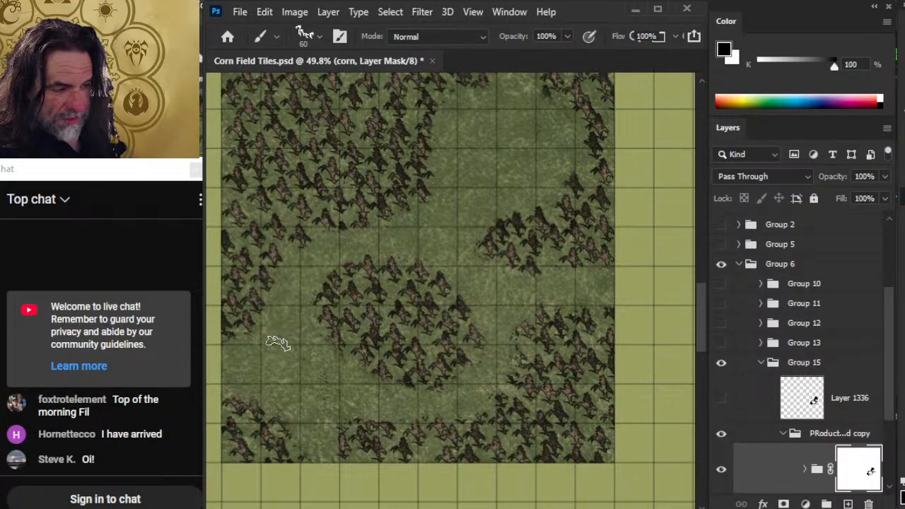
{"action": "key", "text": "e"}
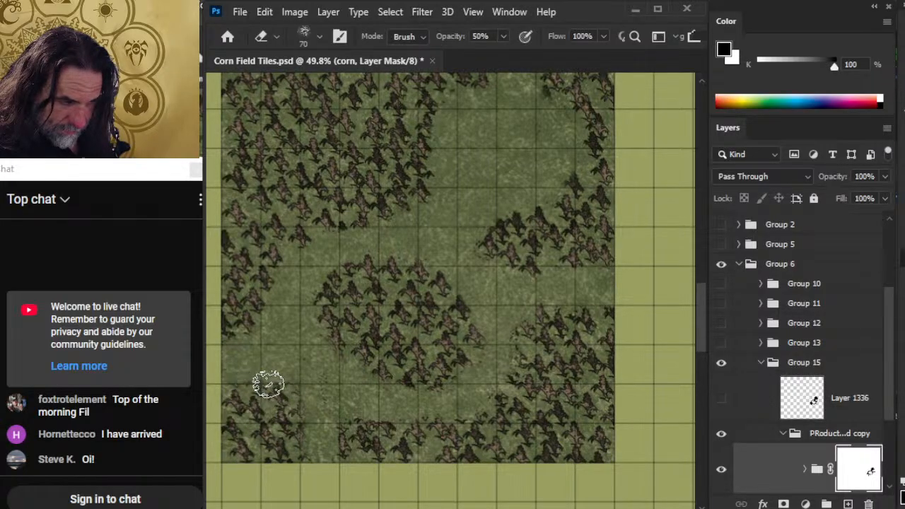
{"action": "key", "text": "b"}
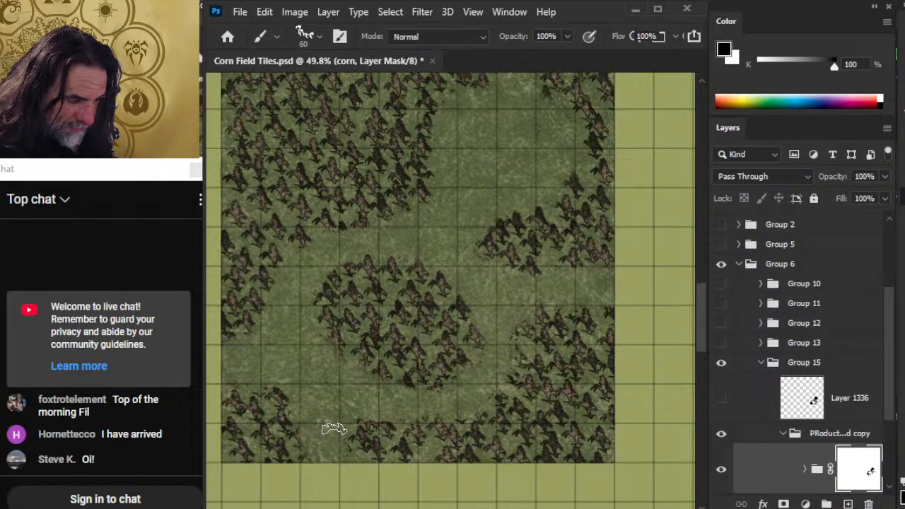
{"action": "key", "text": "e"}
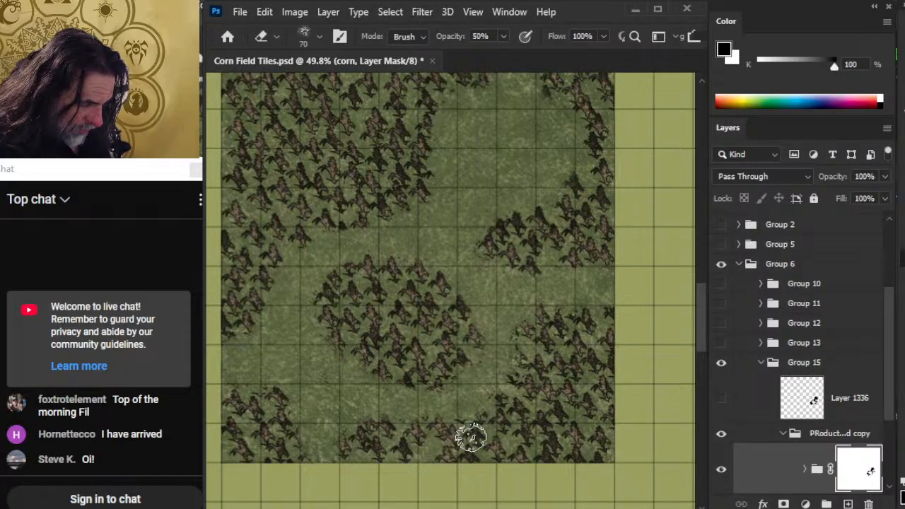
{"action": "key", "text": "b"}
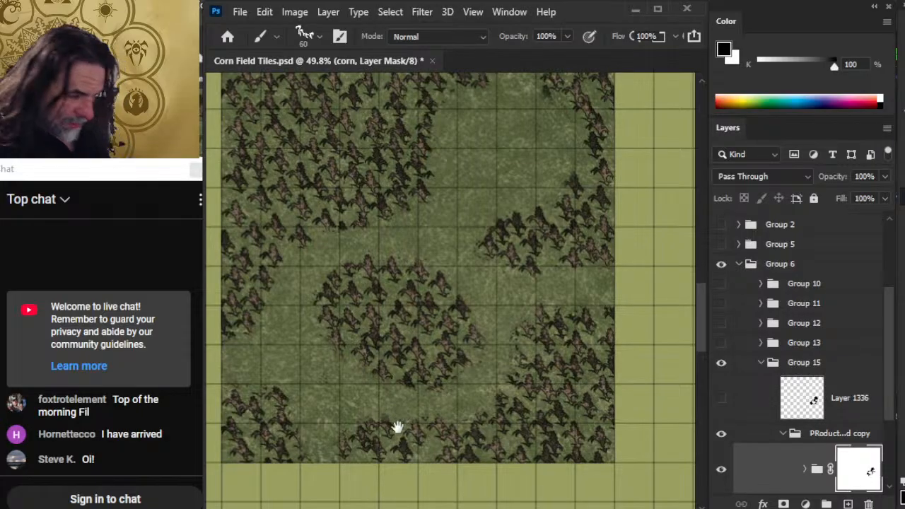
{"action": "left_click_drag", "start_coordinate": [398, 428], "coordinate": [422, 437]}
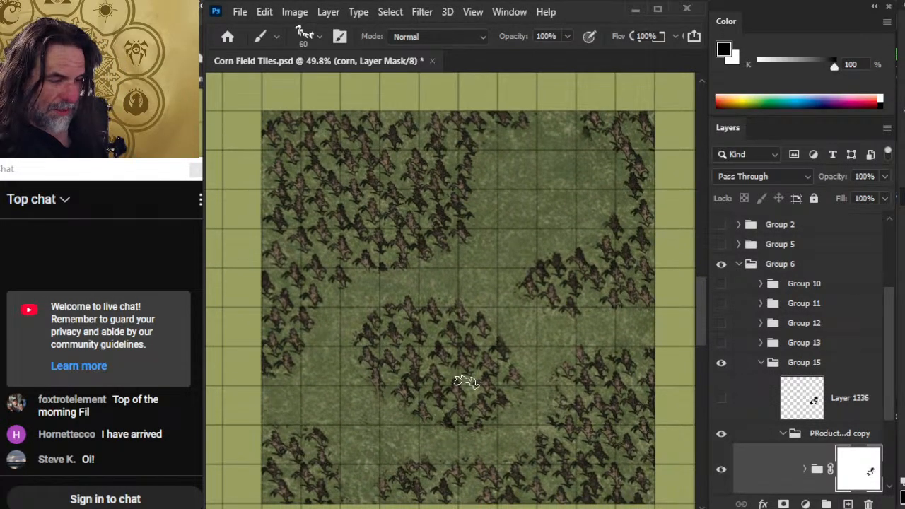
{"action": "left_click", "coordinate": [431, 339], "text": "alt"}
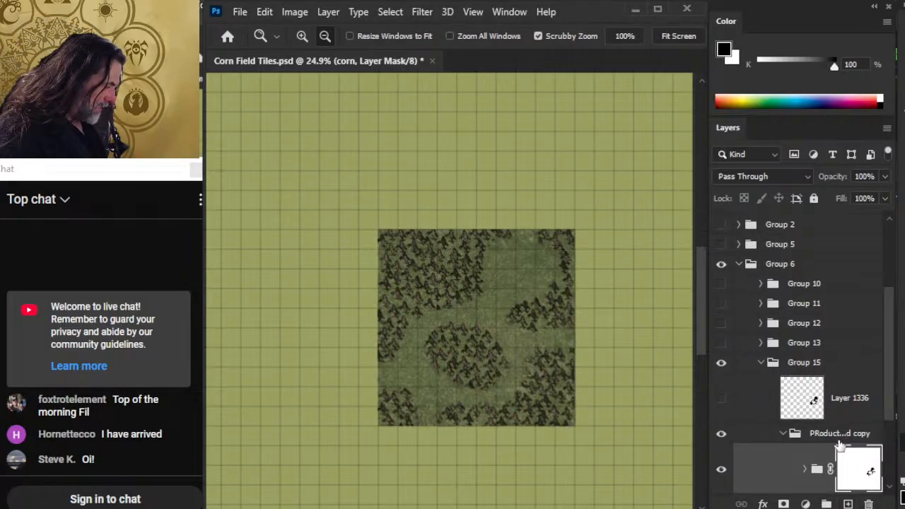
Step: Add a layer above the corn group and paint pale green grass along the upper-left field's southern edge with the 60 px grass brush
{"action": "left_click", "coordinate": [848, 504]}
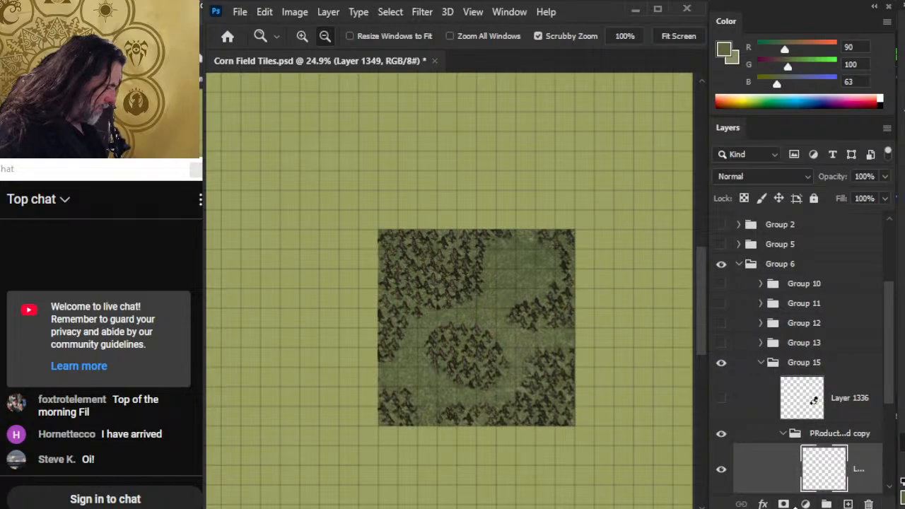
{"action": "left_click_drag", "start_coordinate": [412, 383], "coordinate": [490, 367]}
{"action": "left_click_drag", "start_coordinate": [438, 363], "coordinate": [486, 337]}
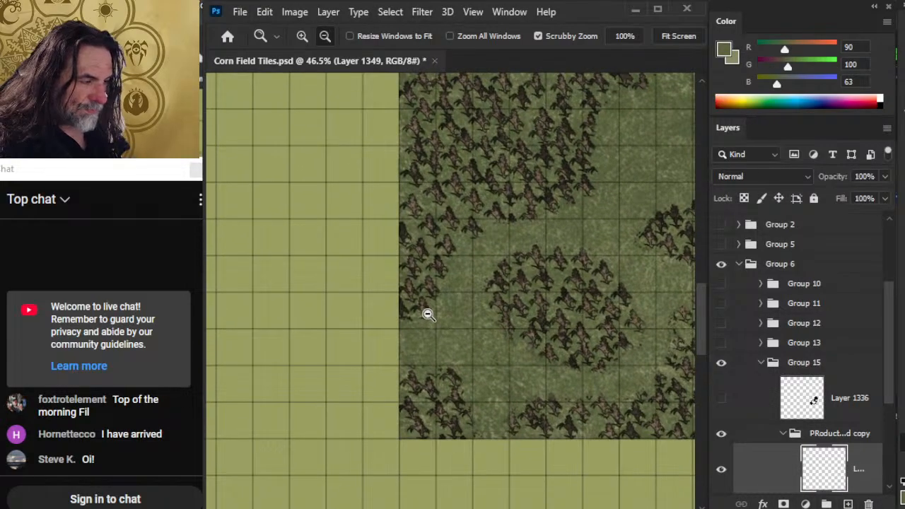
{"action": "key", "text": "b"}
{"action": "key", "text": "x"}
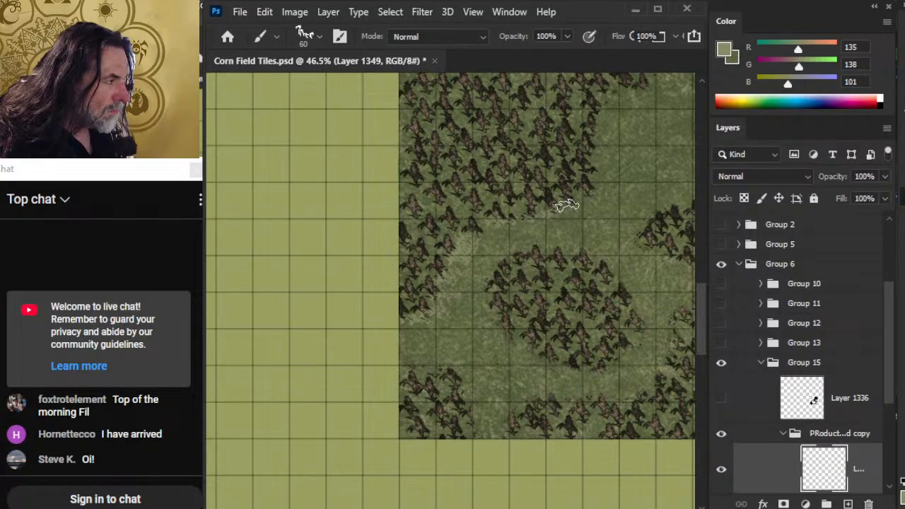
Step: Paint pale green grass along the corn edges around the large clearing, the eastern branch and the central island's southern side
{"action": "left_click_drag", "start_coordinate": [595, 207], "coordinate": [529, 278]}
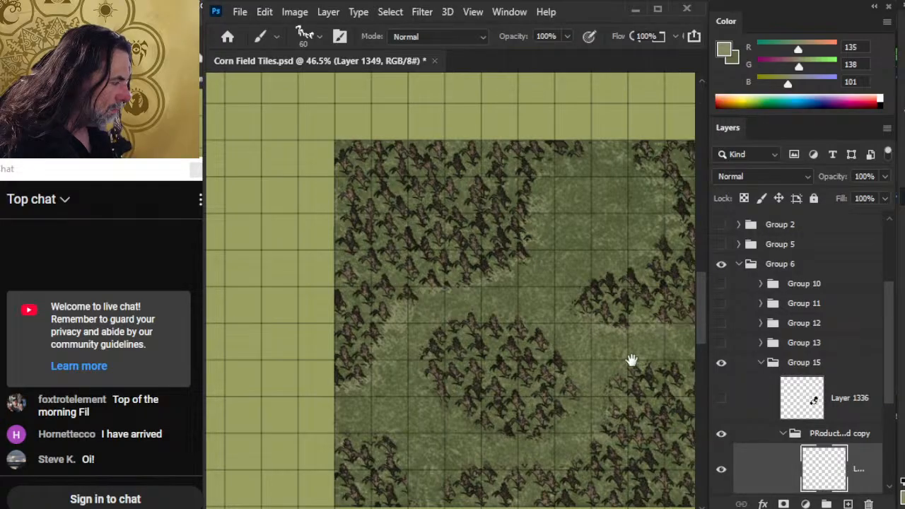
{"action": "left_click_drag", "start_coordinate": [630, 359], "coordinate": [541, 355]}
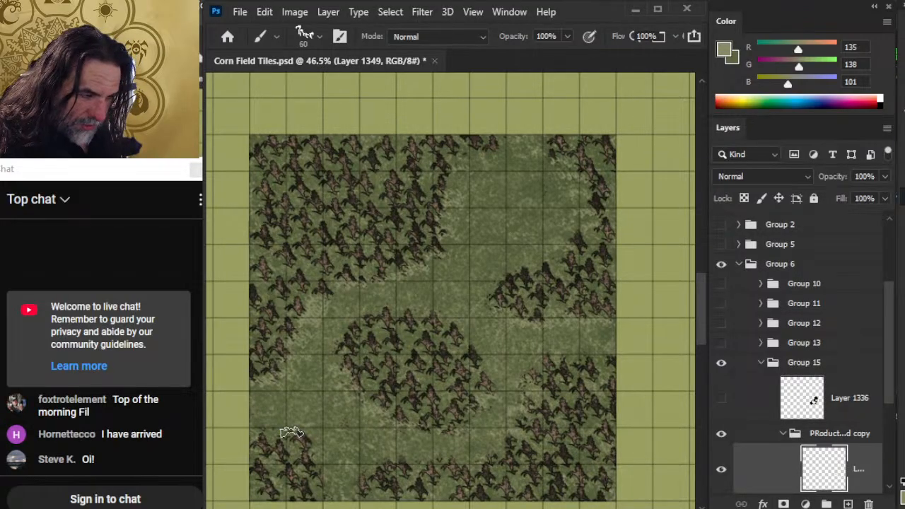
{"action": "left_click_drag", "start_coordinate": [366, 438], "coordinate": [417, 262]}
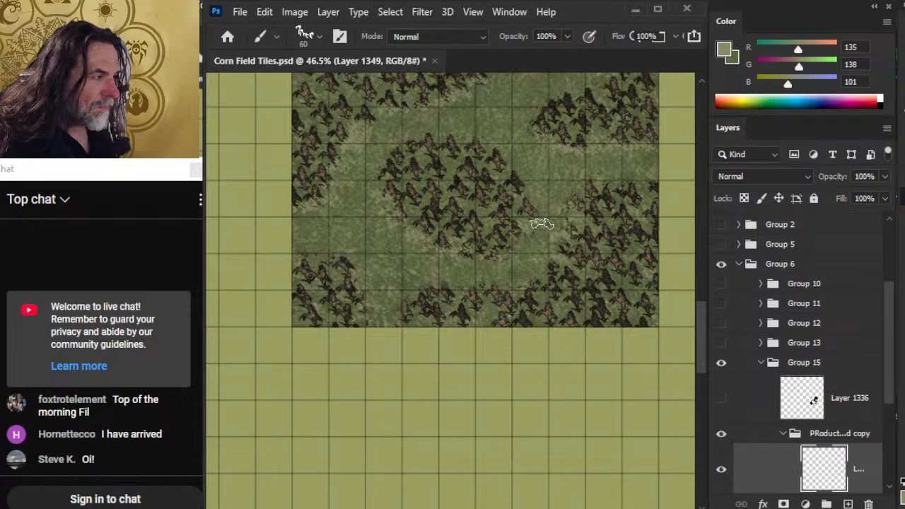
Step: Soften the pale grass along the corn edges with the 70 px eraser at 50% opacity
{"action": "key", "text": "e"}
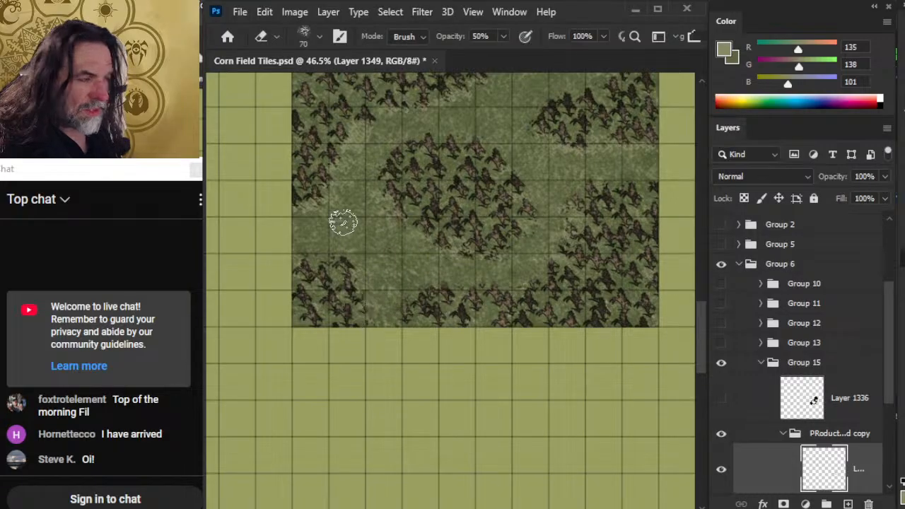
{"action": "scroll", "coordinate": [375, 318], "scroll_direction": "up", "scroll_amount": 3}
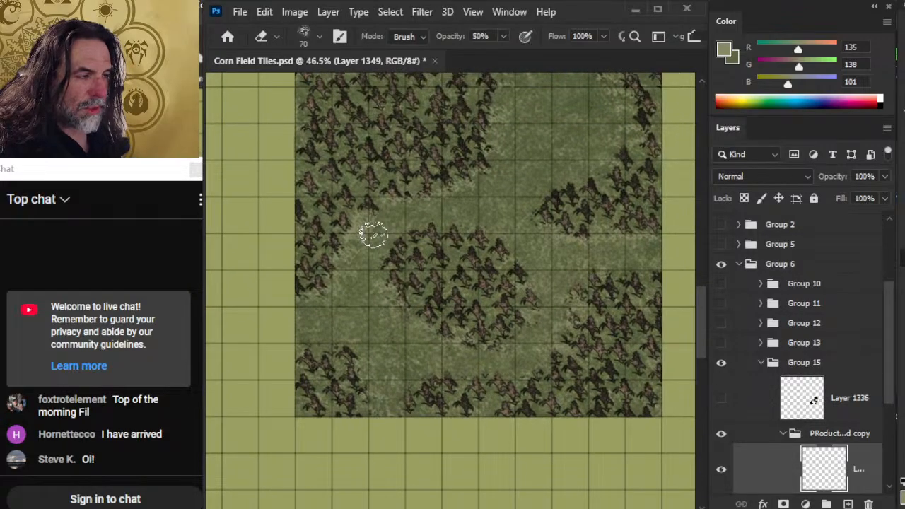
{"action": "left_click_drag", "start_coordinate": [539, 214], "coordinate": [499, 288]}
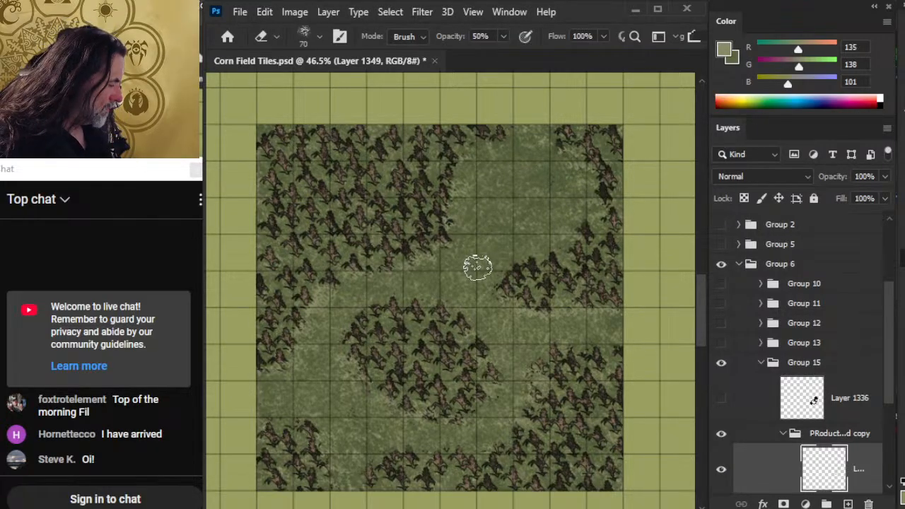
Step: Cover the large clearing and the path leading southwest from it with pale green grass strokes, using the 60 px brush
{"action": "key", "text": "x"}
{"action": "key", "text": "b"}
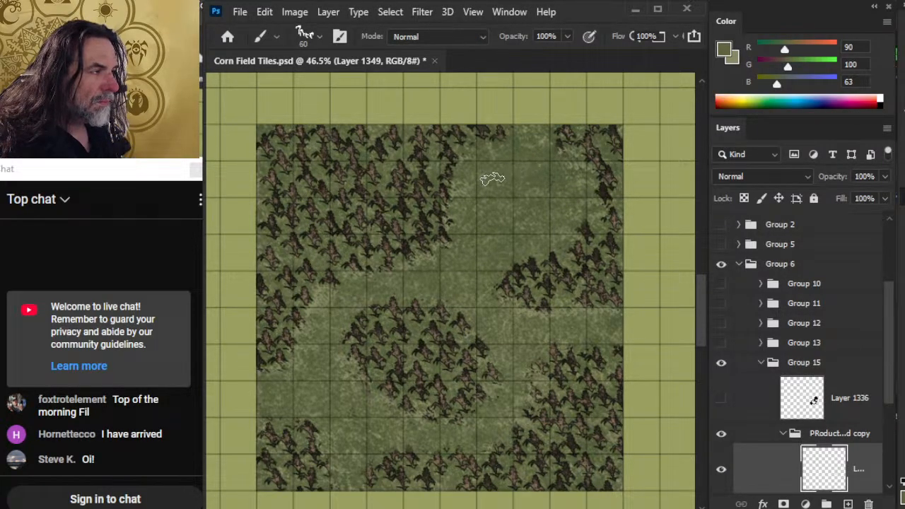
{"action": "key", "text": "x"}
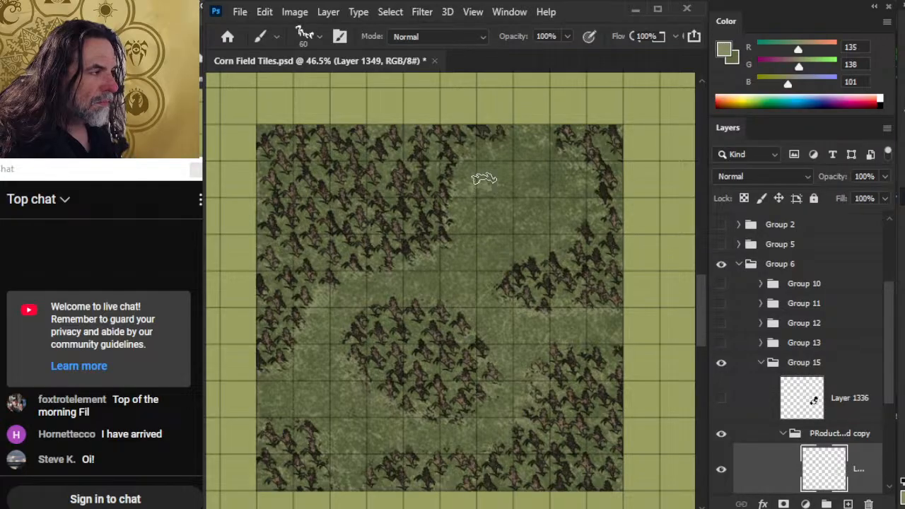
{"action": "mouse_move", "coordinate": [519, 174]}
{"action": "left_mouse_down"}
{"action": "mouse_move", "coordinate": [497, 177]}
{"action": "mouse_move", "coordinate": [479, 171]}
{"action": "mouse_move", "coordinate": [544, 156]}
{"action": "mouse_move", "coordinate": [553, 170]}
{"action": "mouse_move", "coordinate": [521, 151]}
{"action": "mouse_move", "coordinate": [556, 173]}
{"action": "mouse_move", "coordinate": [510, 179]}
{"action": "mouse_move", "coordinate": [534, 186]}
{"action": "mouse_move", "coordinate": [551, 176]}
{"action": "mouse_move", "coordinate": [551, 192]}
{"action": "mouse_move", "coordinate": [489, 204]}
{"action": "mouse_move", "coordinate": [505, 189]}
{"action": "mouse_move", "coordinate": [556, 202]}
{"action": "mouse_move", "coordinate": [562, 187]}
{"action": "mouse_move", "coordinate": [529, 206]}
{"action": "mouse_move", "coordinate": [474, 210]}
{"action": "mouse_move", "coordinate": [491, 229]}
{"action": "mouse_move", "coordinate": [529, 217]}
{"action": "mouse_move", "coordinate": [544, 226]}
{"action": "mouse_move", "coordinate": [492, 224]}
{"action": "mouse_move", "coordinate": [505, 246]}
{"action": "mouse_move", "coordinate": [491, 240]}
{"action": "mouse_move", "coordinate": [556, 223]}
{"action": "mouse_move", "coordinate": [459, 265]}
{"action": "mouse_move", "coordinate": [477, 259]}
{"action": "mouse_move", "coordinate": [488, 269]}
{"action": "mouse_move", "coordinate": [460, 271]}
{"action": "mouse_move", "coordinate": [480, 246]}
{"action": "mouse_move", "coordinate": [515, 245]}
{"action": "mouse_move", "coordinate": [465, 259]}
{"action": "mouse_move", "coordinate": [459, 274]}
{"action": "mouse_move", "coordinate": [473, 280]}
{"action": "mouse_move", "coordinate": [446, 283]}
{"action": "left_mouse_up"}
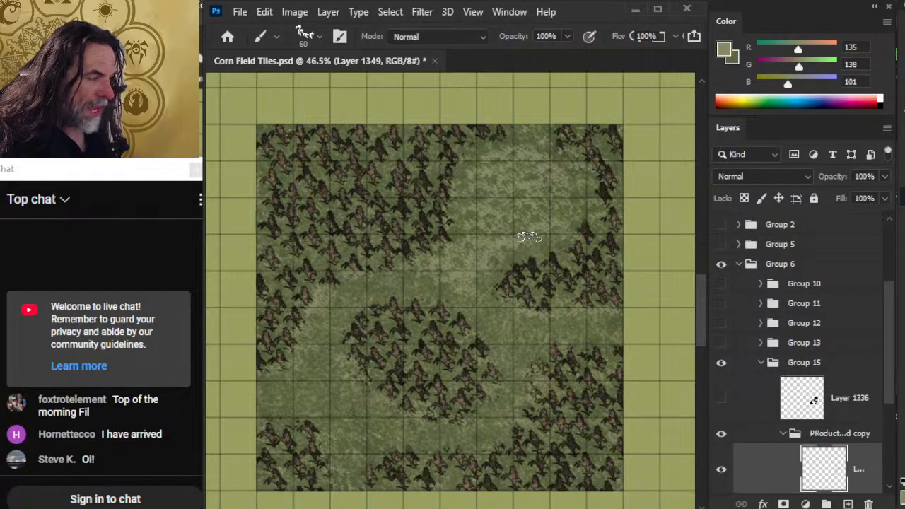
Step: Thin out the pale grass in the large clearing with the 50% eraser, touching it up with the grass brush
{"action": "key", "text": "e"}
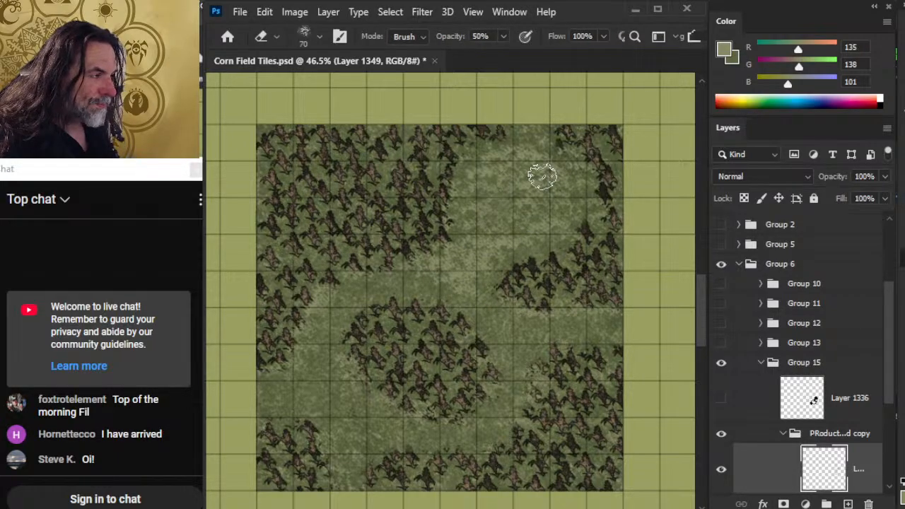
{"action": "key", "text": "b"}
{"action": "key", "text": "e"}
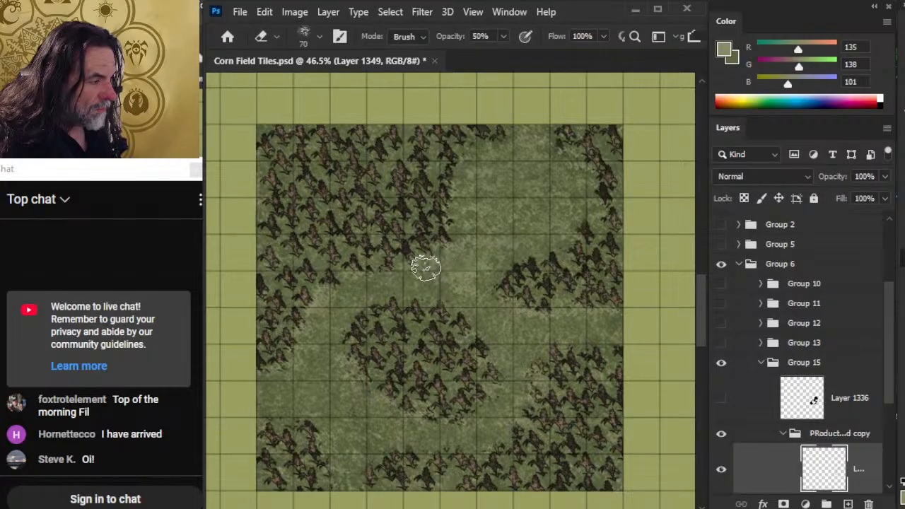
{"action": "key", "text": "b"}
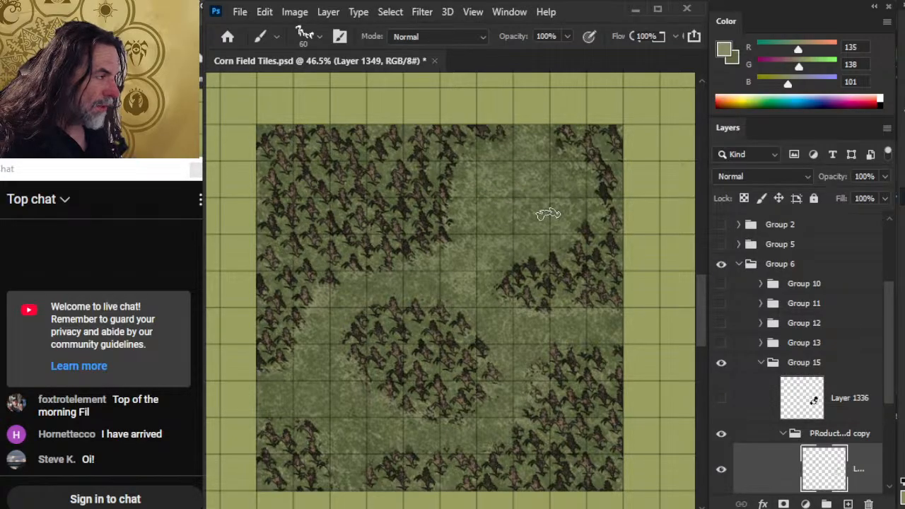
{"action": "key", "text": "e"}
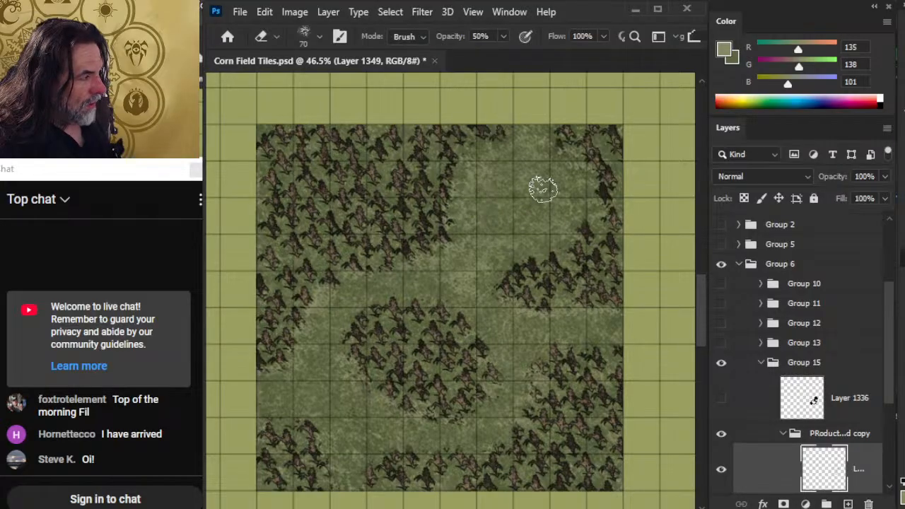
Step: Blend pale grass into the path north and east of the central island and along the eastern branch, alternating brush and eraser
{"action": "key", "text": "b"}
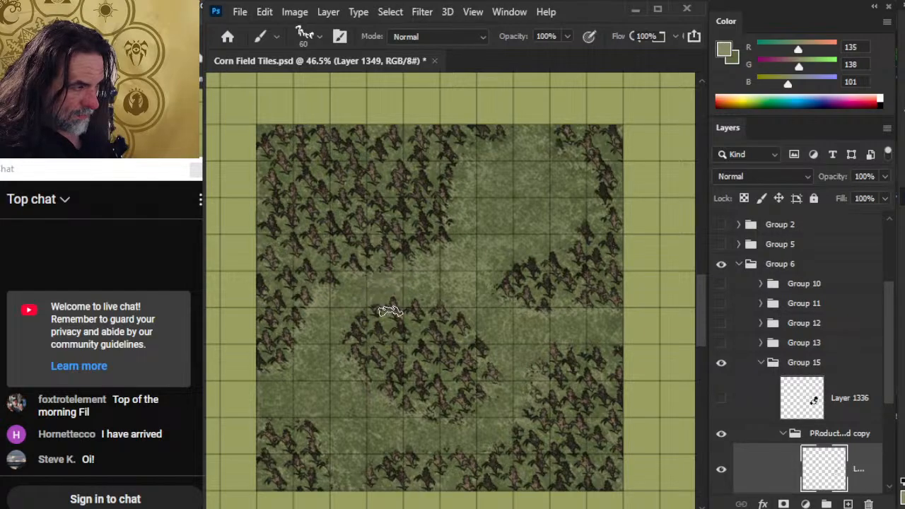
{"action": "key", "text": "e"}
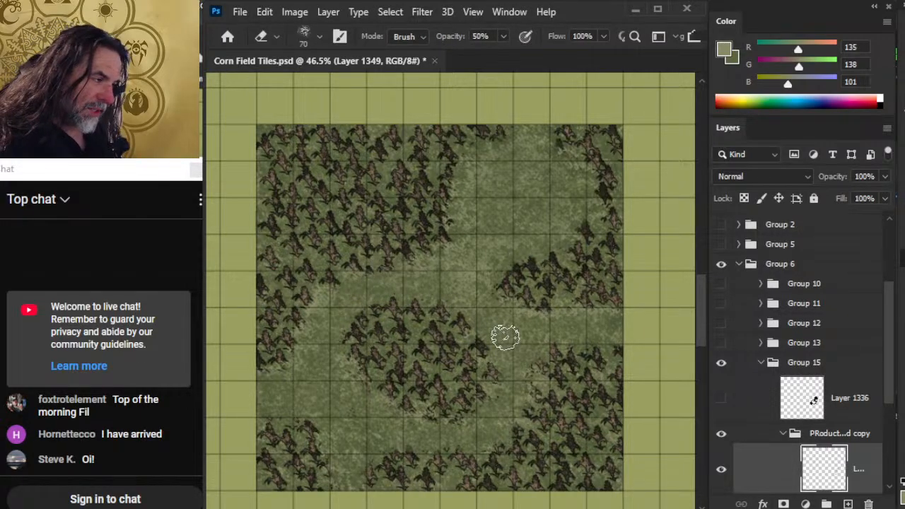
{"action": "key", "text": "b"}
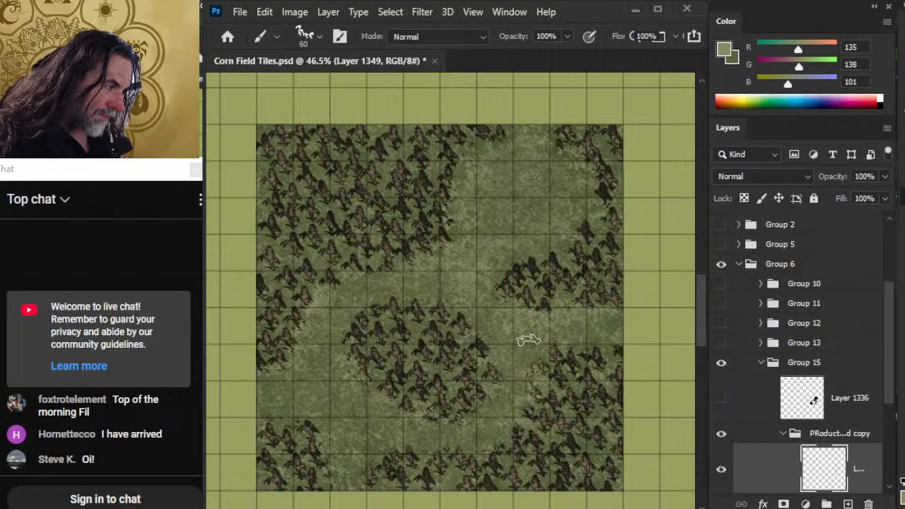
{"action": "key", "text": "e"}
{"action": "key", "text": "b"}
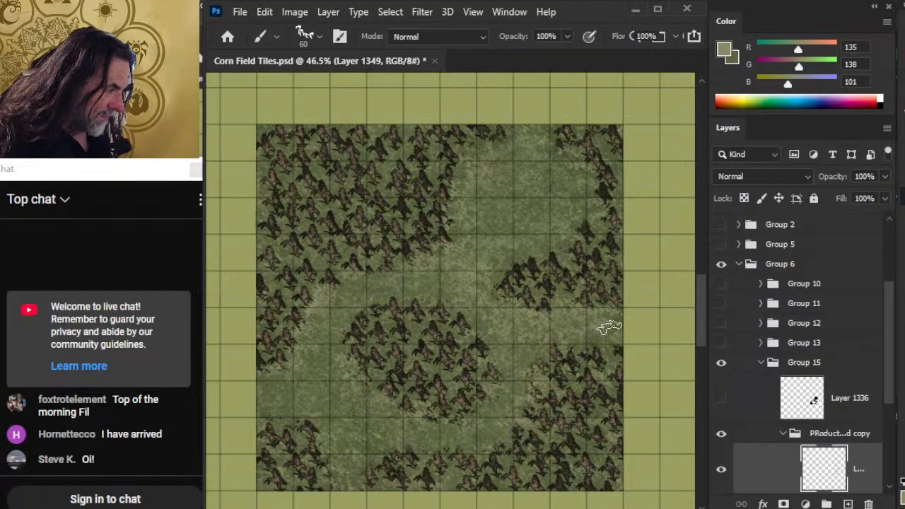
{"action": "key", "text": "e"}
Step: Paint pale grass across the western path entrance and southwest of the central island, thinning it near the tile's edge
{"action": "key", "text": "b"}
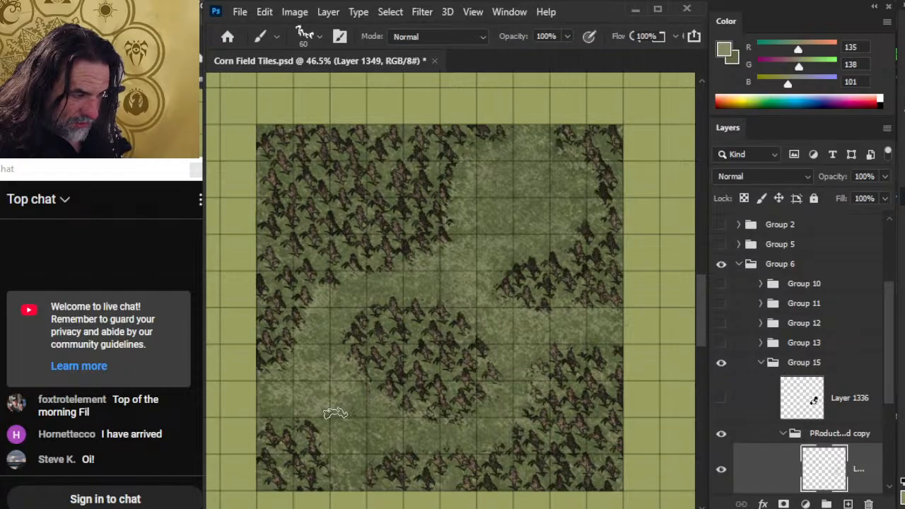
{"action": "left_click_drag", "start_coordinate": [365, 399], "coordinate": [459, 327]}
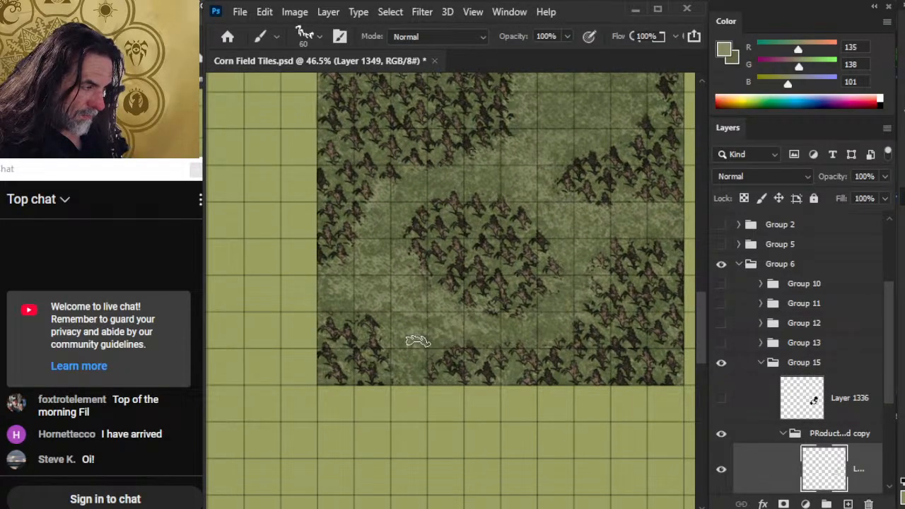
{"action": "key", "text": "e"}
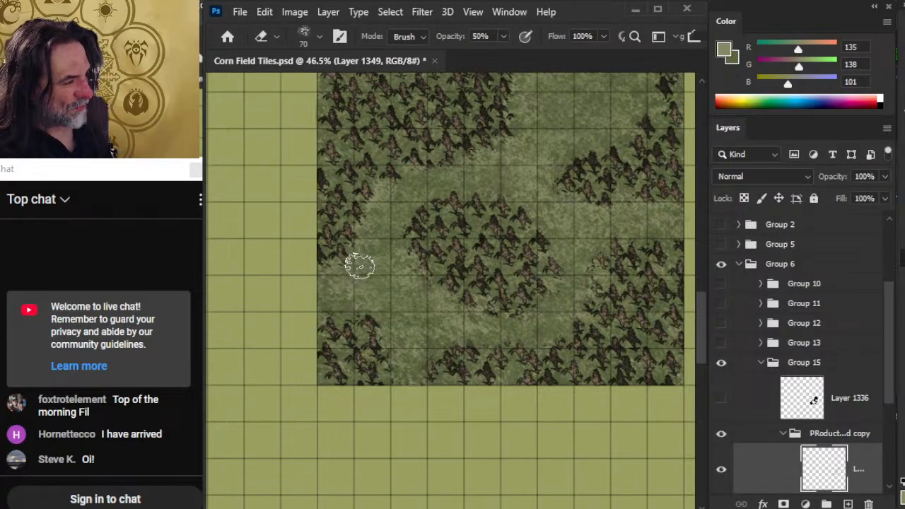
{"action": "key", "text": "b"}
{"action": "key", "text": "e"}
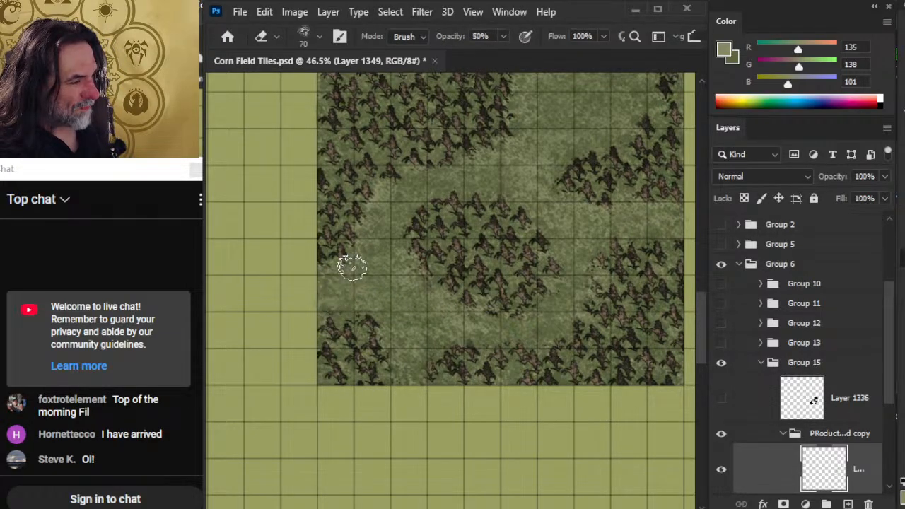
Step: Add pale grass to the path south and southeast of the central island and soften it with the eraser
{"action": "key", "text": "b"}
{"action": "mouse_move", "coordinate": [465, 330]}
{"action": "left_mouse_down"}
{"action": "mouse_move", "coordinate": [485, 334]}
{"action": "mouse_move", "coordinate": [475, 333]}
{"action": "left_mouse_up"}
{"action": "key", "text": "e"}
{"action": "key", "text": "b"}
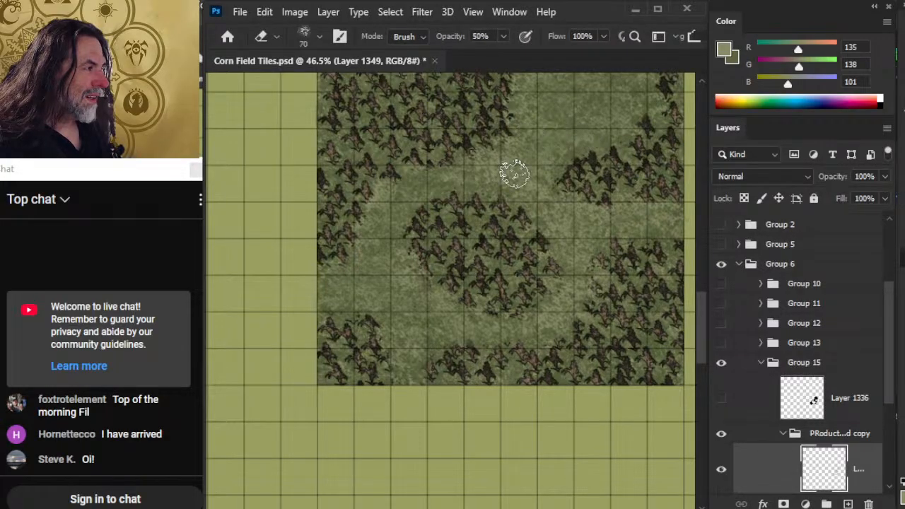
{"action": "key", "text": "e"}
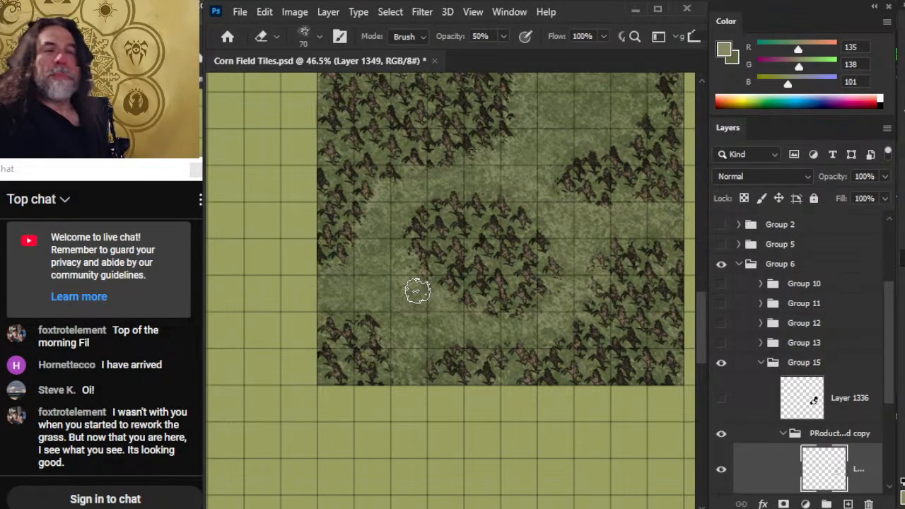
Step: Even out the pale grass on the western path between the upper-left field, central island and lower-left corn patch, alternating brush and eraser
{"action": "key", "text": "b"}
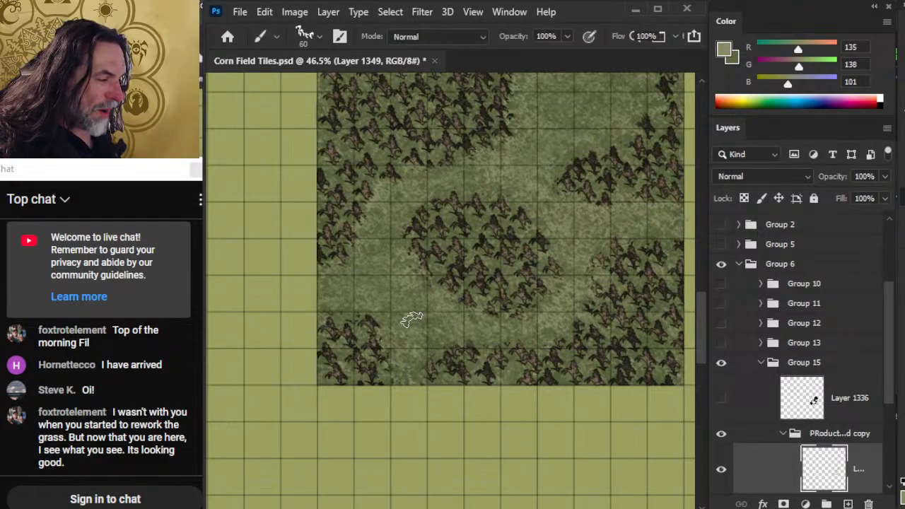
{"action": "key", "text": "e"}
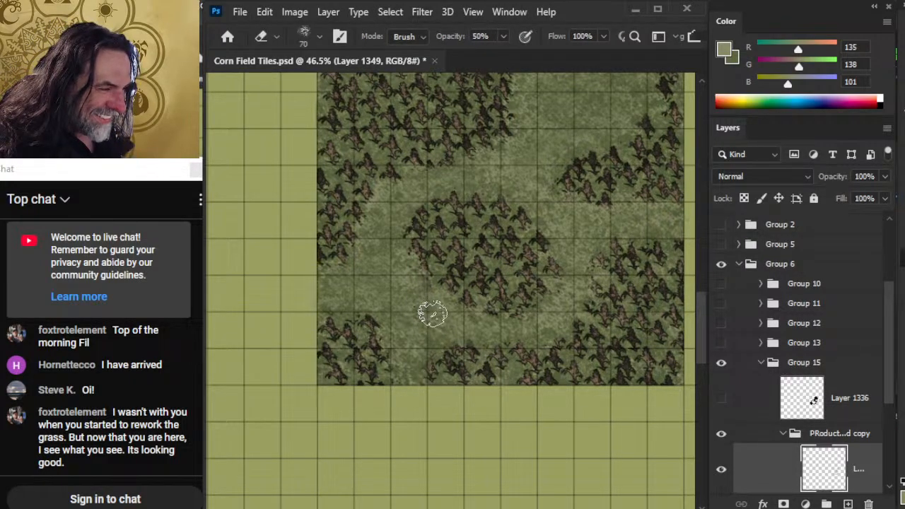
{"action": "key", "text": "b"}
{"action": "key", "text": "e"}
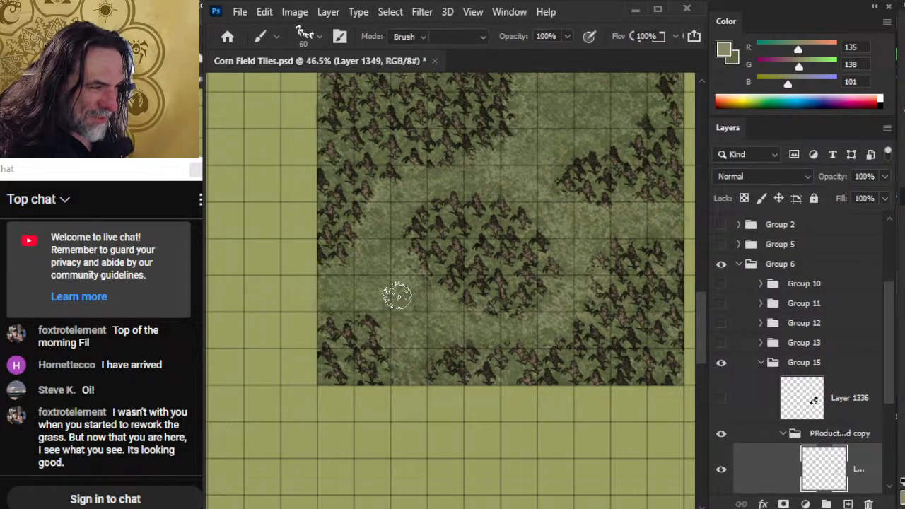
{"action": "key", "text": "b"}
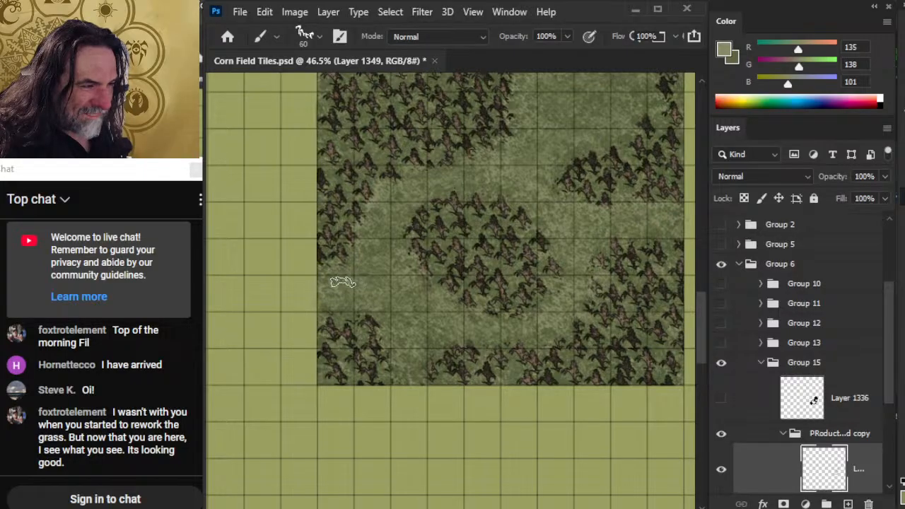
{"action": "key", "text": "e"}
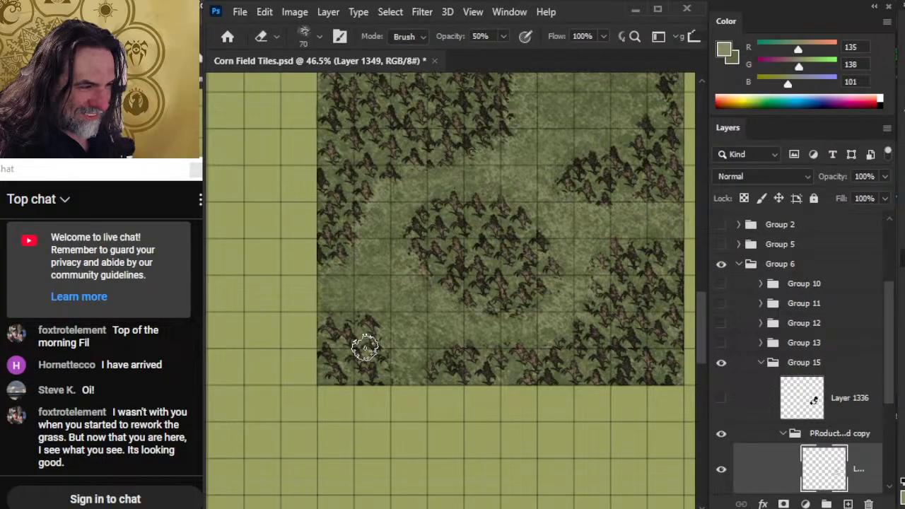
{"action": "key", "text": "b"}
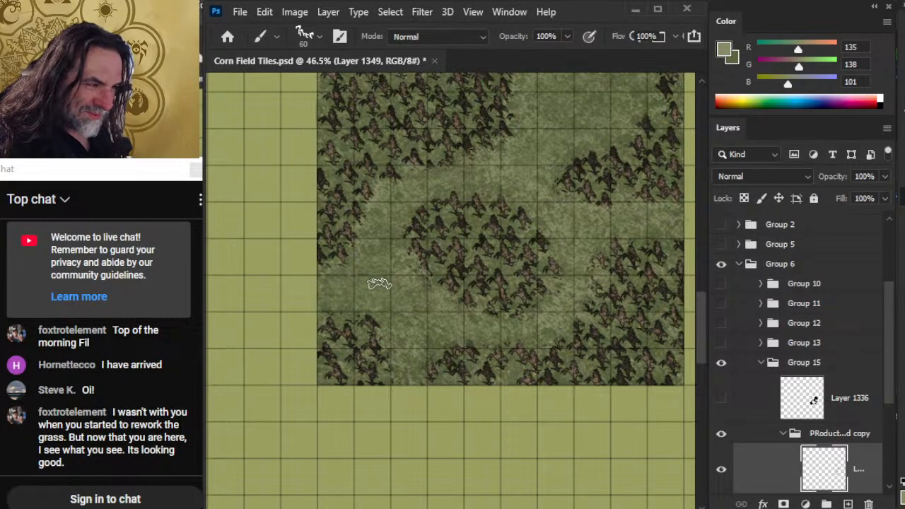
{"action": "key", "text": "e"}
{"action": "key", "text": "b"}
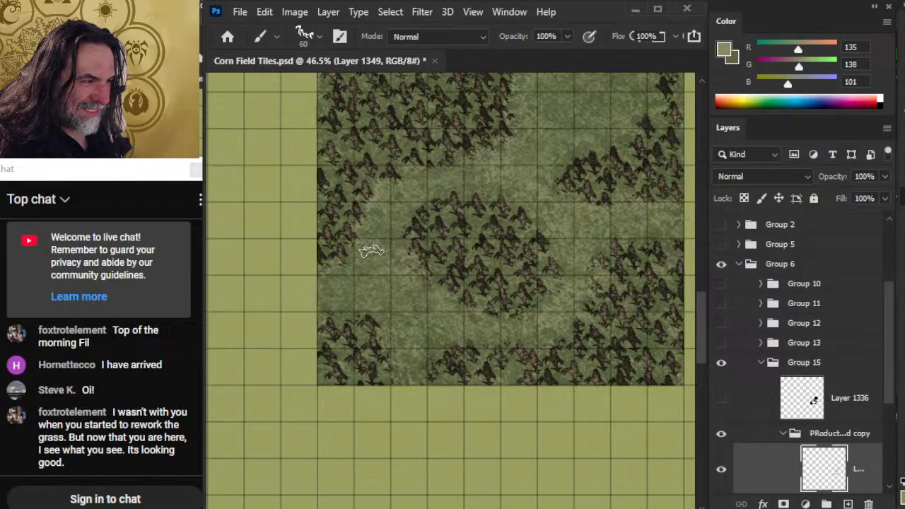
{"action": "key", "text": "e"}
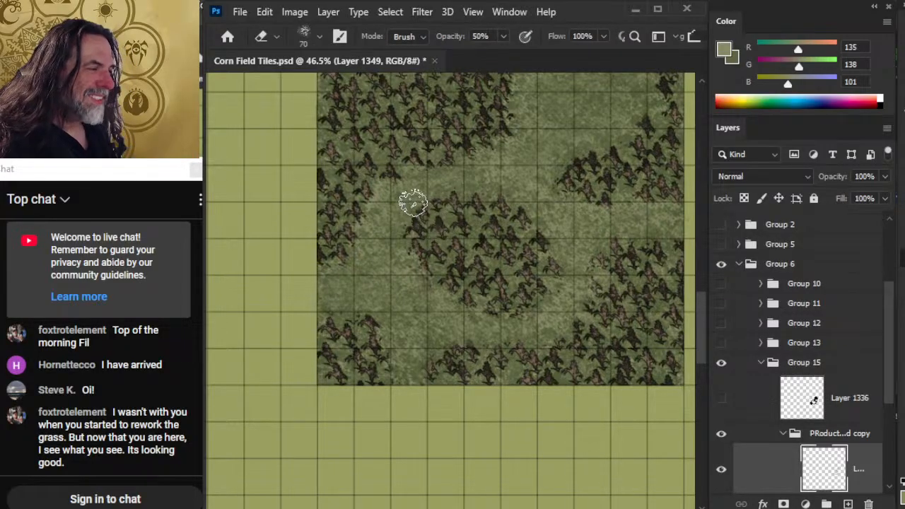
{"action": "key", "text": "alt+space"}
{"action": "mouse_move", "coordinate": [547, 303]}
{"action": "left_mouse_down"}
{"action": "mouse_move", "coordinate": [602, 297]}
{"action": "mouse_move", "coordinate": [603, 309]}
{"action": "left_mouse_up"}
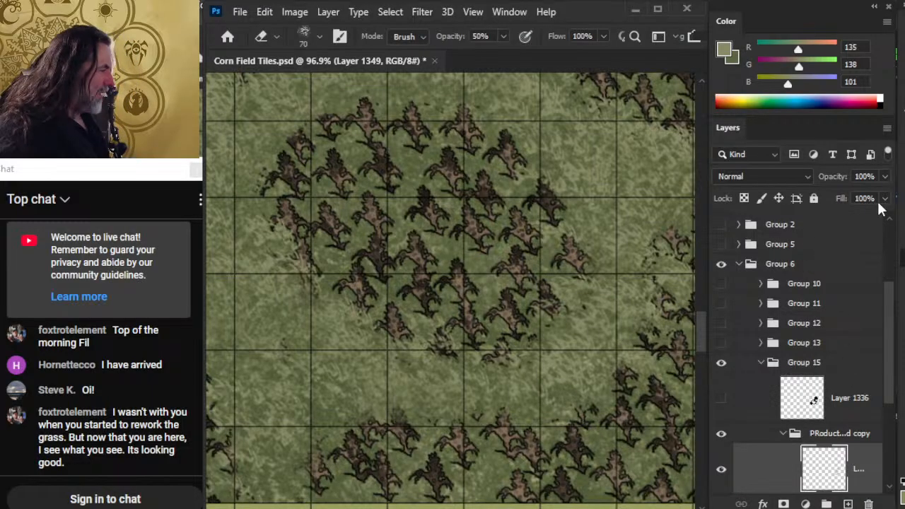
Step: Set the pale grass layer's opacity to 73%
{"action": "left_click", "coordinate": [885, 176]}
{"action": "left_click_drag", "start_coordinate": [877, 197], "coordinate": [871, 198]}
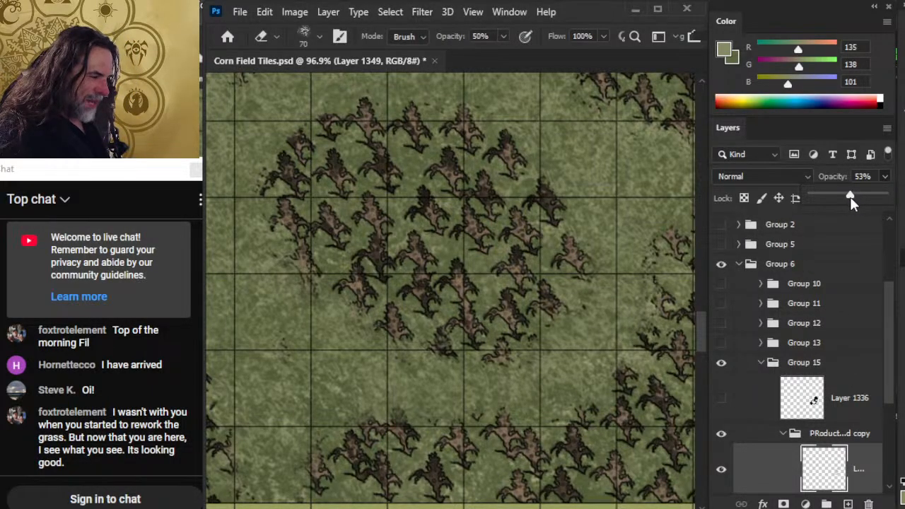
{"action": "left_click_drag", "start_coordinate": [856, 196], "coordinate": [865, 196]}
Step: Examine the pale grass paths across the whole Group 15 tile, from the northern clearing to the central corn island
{"action": "key", "text": "alt+space"}
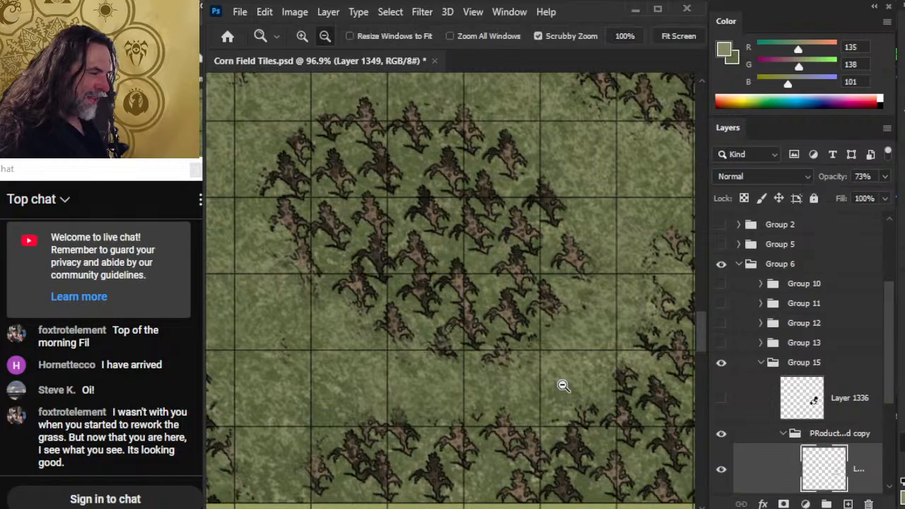
{"action": "left_click_drag", "start_coordinate": [561, 382], "coordinate": [528, 437]}
{"action": "left_click_drag", "start_coordinate": [570, 384], "coordinate": [501, 413]}
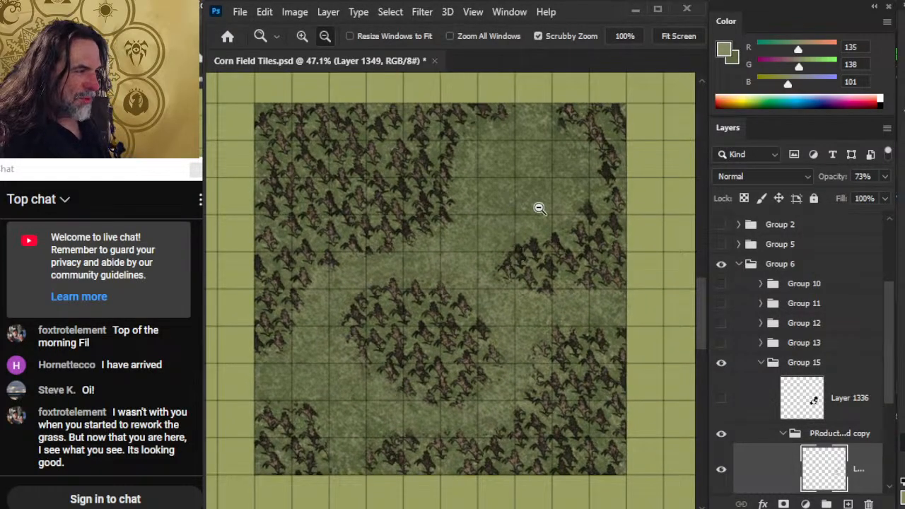
{"action": "left_click_drag", "start_coordinate": [524, 203], "coordinate": [564, 246]}
{"action": "left_click_drag", "start_coordinate": [558, 302], "coordinate": [531, 324]}
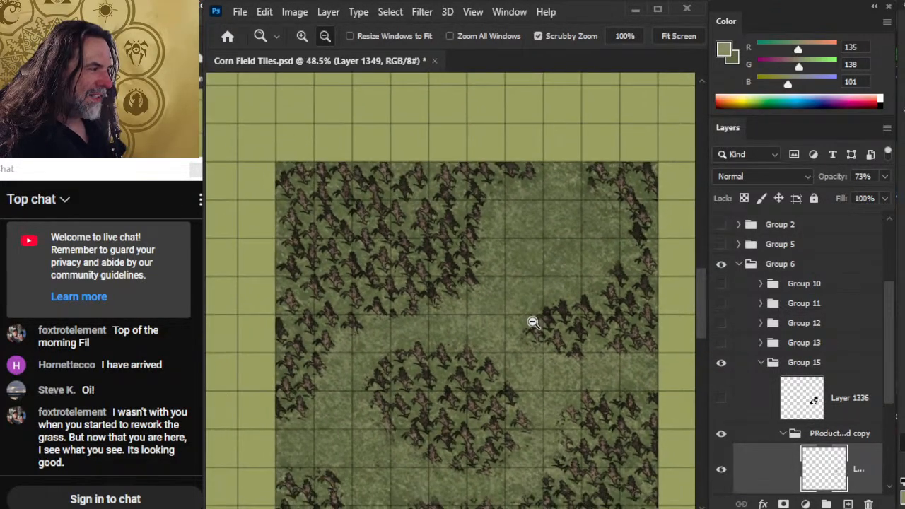
{"action": "left_click_drag", "start_coordinate": [520, 373], "coordinate": [516, 259]}
{"action": "left_click_drag", "start_coordinate": [564, 334], "coordinate": [466, 314]}
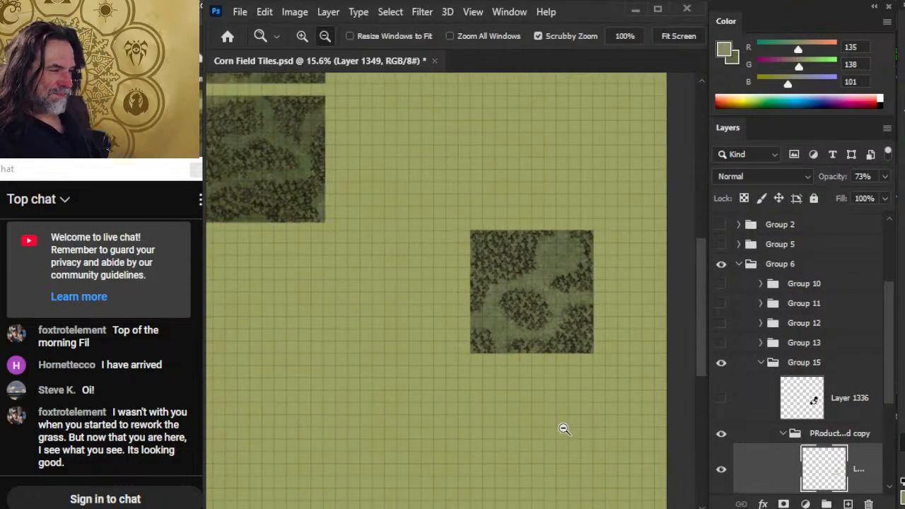
Step: Compare the Group 15 tile's grass tone and path contrast with the sample tiles, viewing the lower sample tiles up close
{"action": "left_click_drag", "start_coordinate": [398, 291], "coordinate": [546, 385]}
{"action": "left_click_drag", "start_coordinate": [350, 252], "coordinate": [434, 267]}
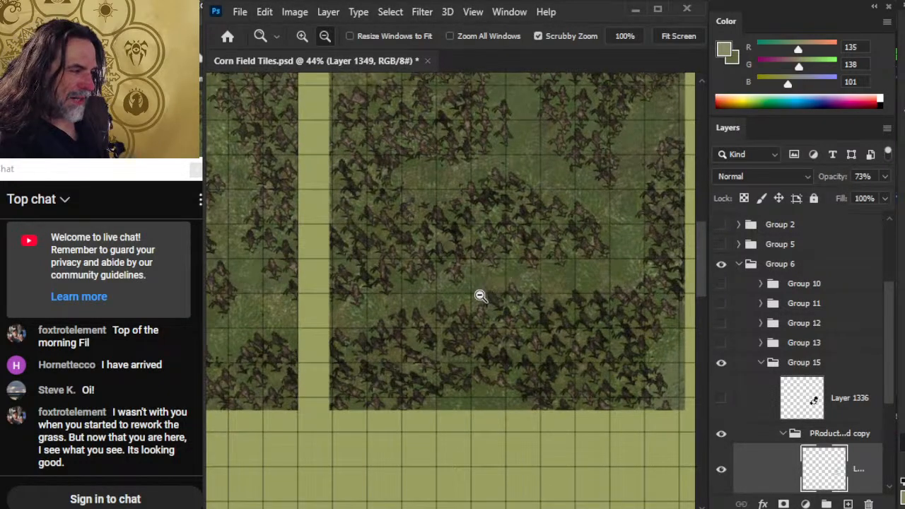
{"action": "left_click_drag", "start_coordinate": [506, 301], "coordinate": [552, 328]}
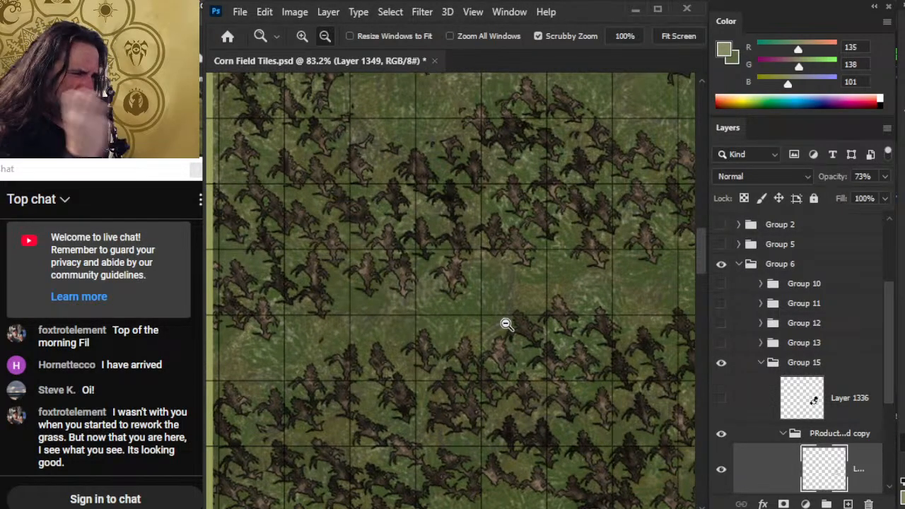
{"action": "left_click_drag", "start_coordinate": [646, 422], "coordinate": [547, 421]}
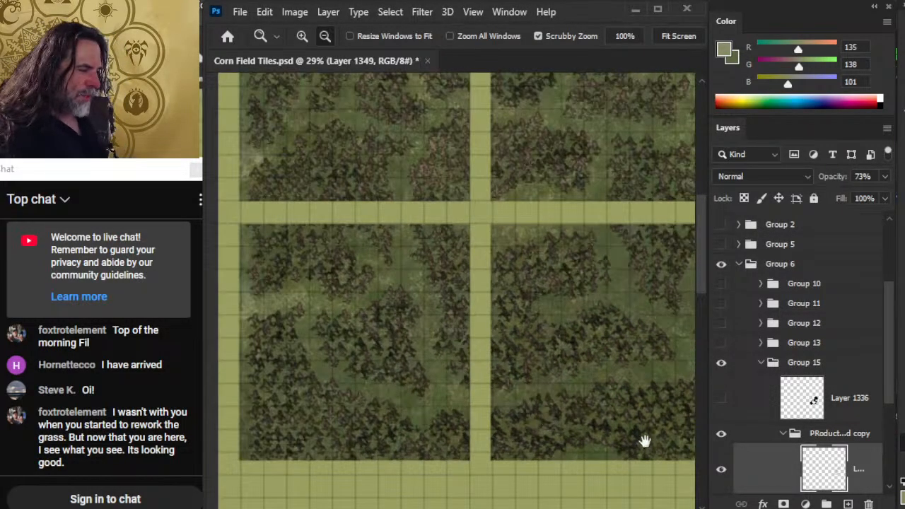
{"action": "left_click_drag", "start_coordinate": [644, 441], "coordinate": [372, 224]}
{"action": "left_click_drag", "start_coordinate": [538, 335], "coordinate": [372, 224]}
{"action": "left_click_drag", "start_coordinate": [626, 382], "coordinate": [441, 370]}
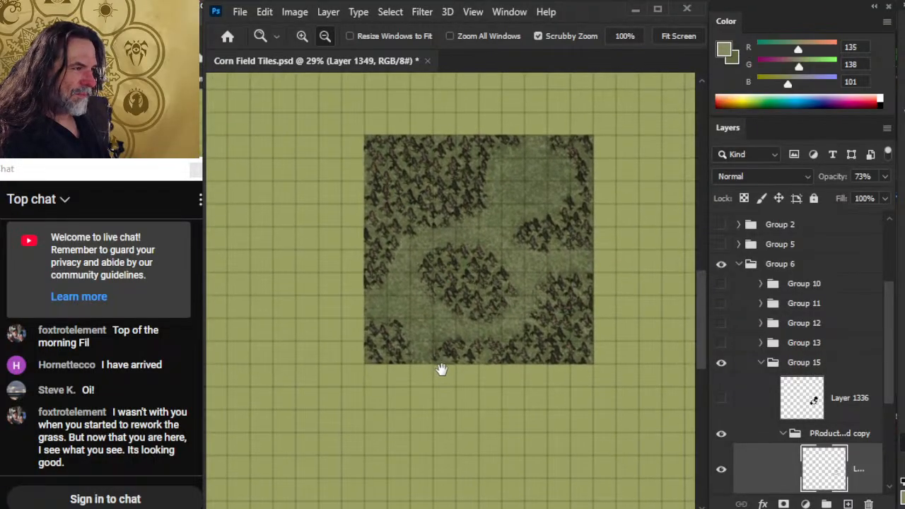
{"action": "left_click_drag", "start_coordinate": [520, 318], "coordinate": [494, 364]}
{"action": "left_click_drag", "start_coordinate": [508, 328], "coordinate": [514, 347]}
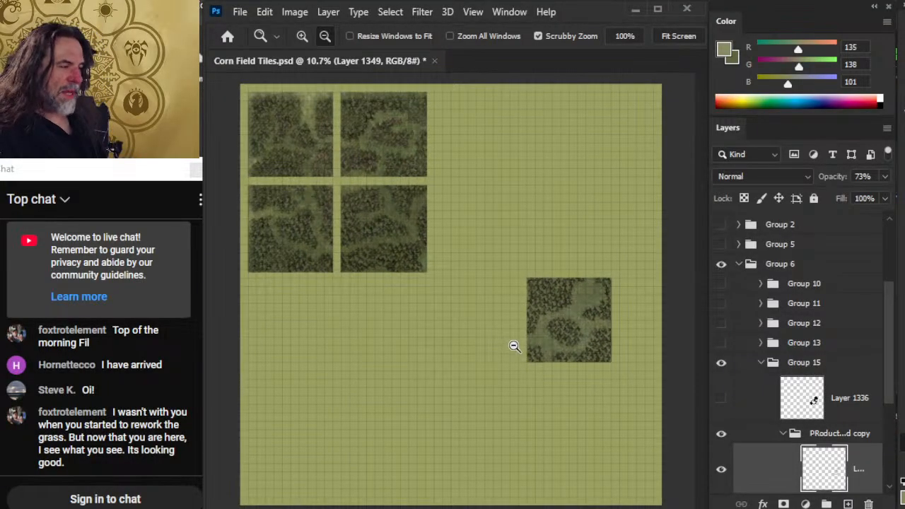
Step: Inspect the Group 15 tile again against the pale path patches in the upper sample tiles
{"action": "left_click_drag", "start_coordinate": [589, 337], "coordinate": [653, 340]}
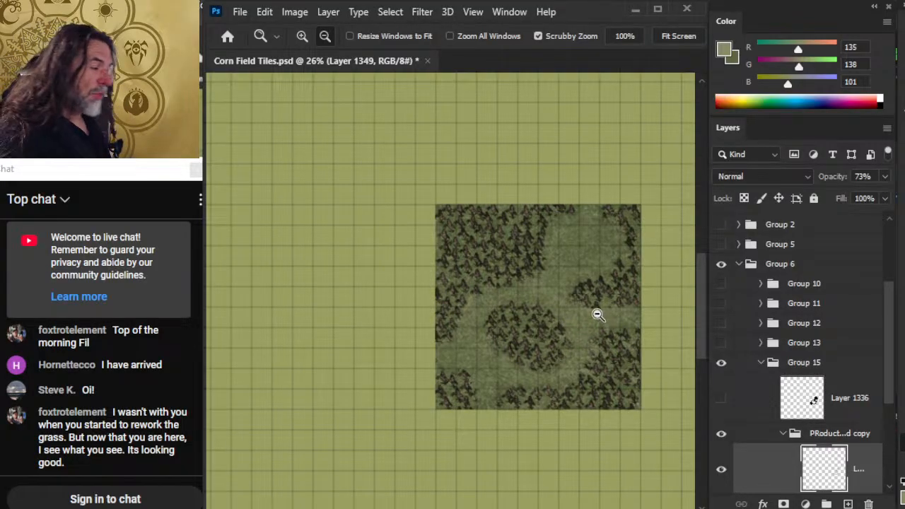
{"action": "left_click_drag", "start_coordinate": [598, 315], "coordinate": [524, 359]}
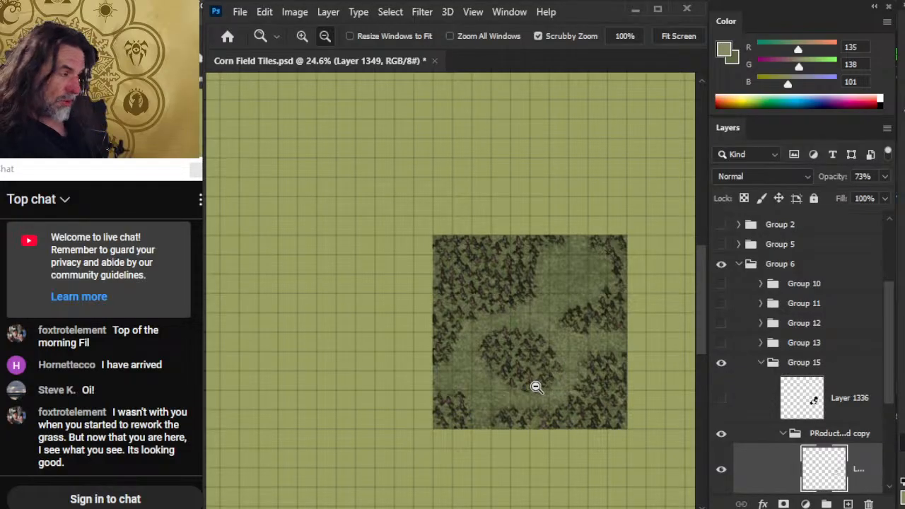
{"action": "left_click_drag", "start_coordinate": [569, 447], "coordinate": [517, 398]}
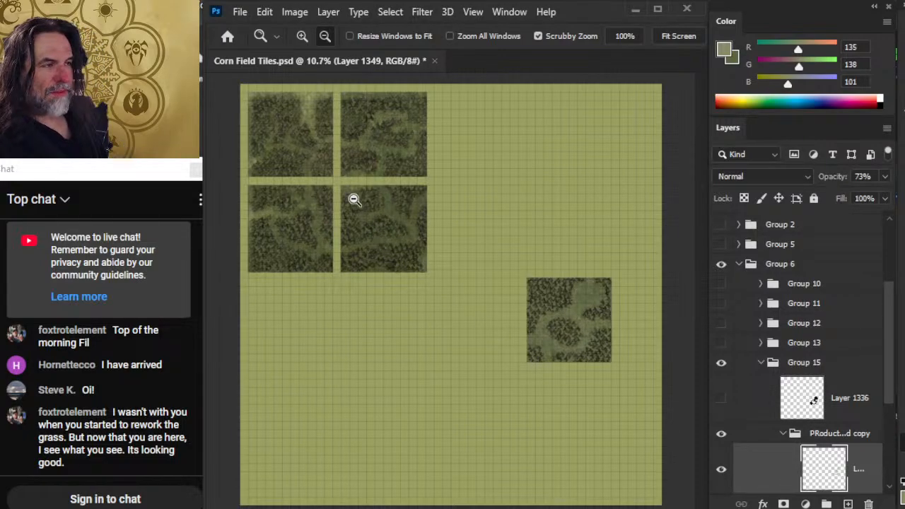
{"action": "left_click_drag", "start_coordinate": [309, 96], "coordinate": [398, 135]}
{"action": "scroll", "coordinate": [407, 244], "scroll_direction": "down", "scroll_amount": 2}
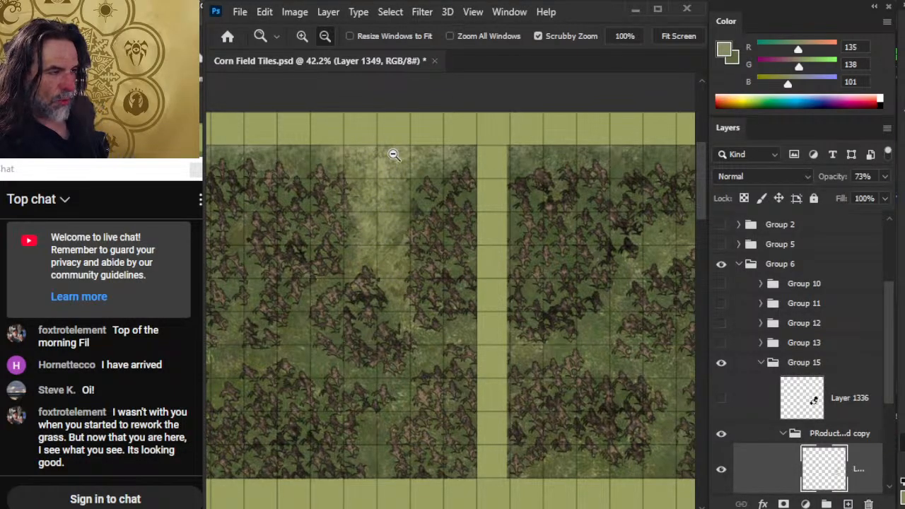
{"action": "left_click_drag", "start_coordinate": [565, 419], "coordinate": [386, 351]}
{"action": "scroll", "coordinate": [539, 302], "scroll_direction": "down", "scroll_amount": 5}
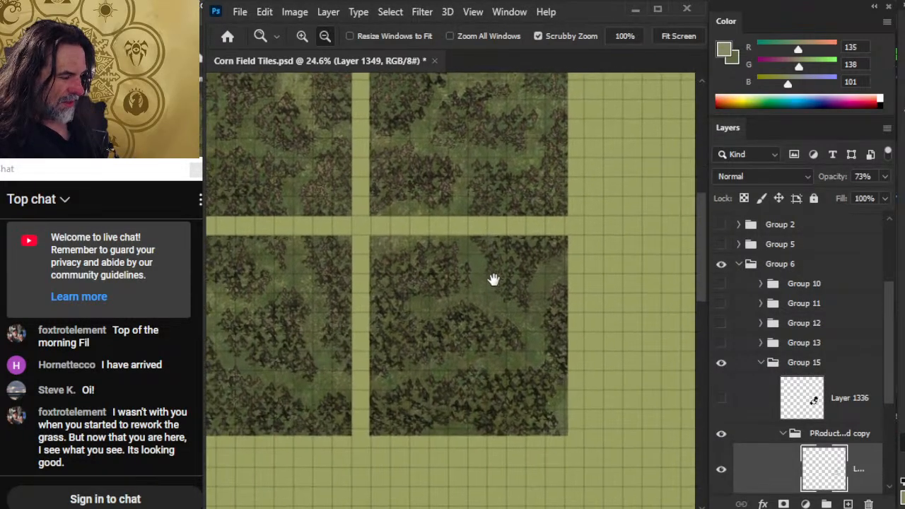
{"action": "left_click_drag", "start_coordinate": [591, 435], "coordinate": [271, 206]}
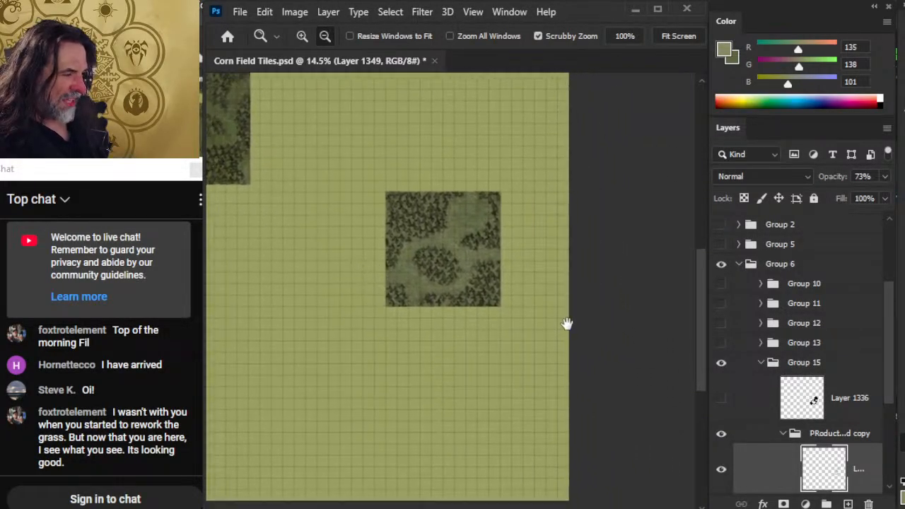
{"action": "left_click_drag", "start_coordinate": [568, 323], "coordinate": [579, 323]}
{"action": "left_click_drag", "start_coordinate": [481, 232], "coordinate": [527, 251]}
{"action": "scroll", "coordinate": [527, 298], "scroll_direction": "down", "scroll_amount": 5}
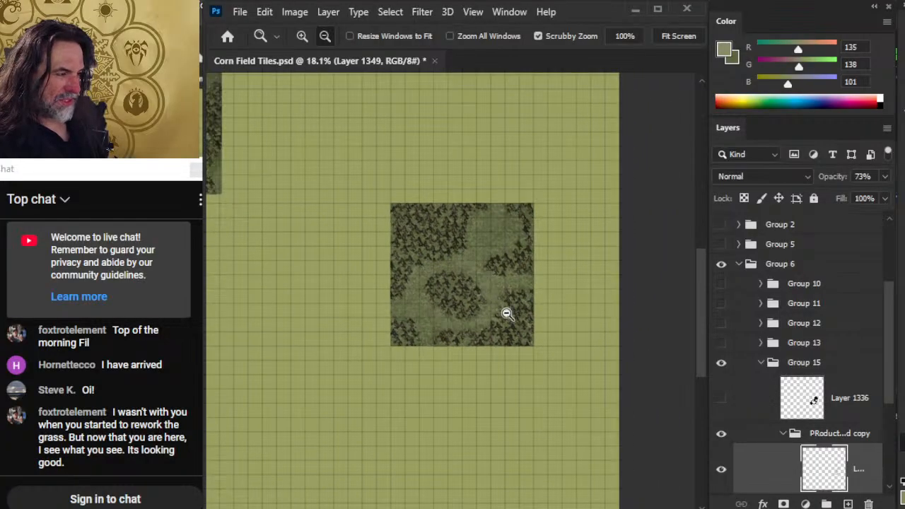
Step: Collapse Group 15, then make Group 14 visible and select it
{"action": "left_click", "coordinate": [759, 371]}
{"action": "left_click", "coordinate": [721, 394]}
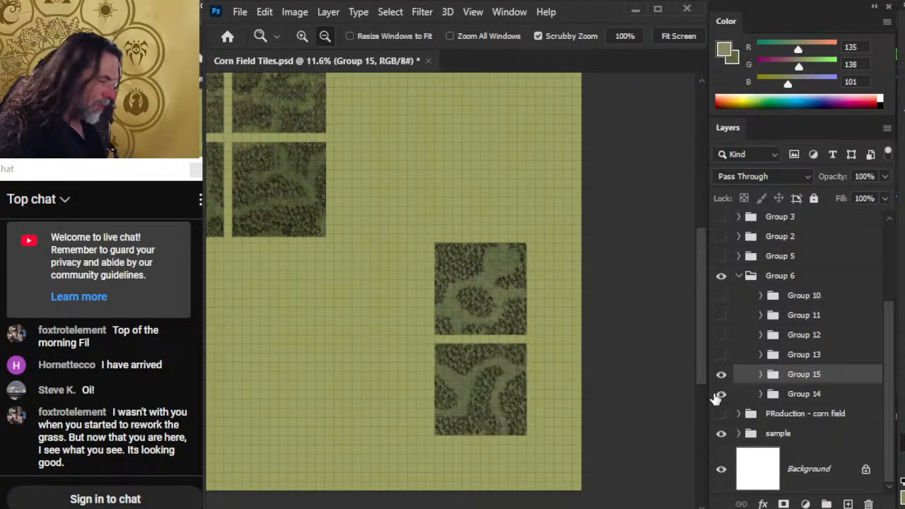
{"action": "left_click", "coordinate": [800, 395]}
Step: Move the Group 14 tile directly above the Group 15 tile and nudge it down until their edges meet
{"action": "key", "text": "v"}
{"action": "left_click_drag", "start_coordinate": [538, 426], "coordinate": [551, 249]}
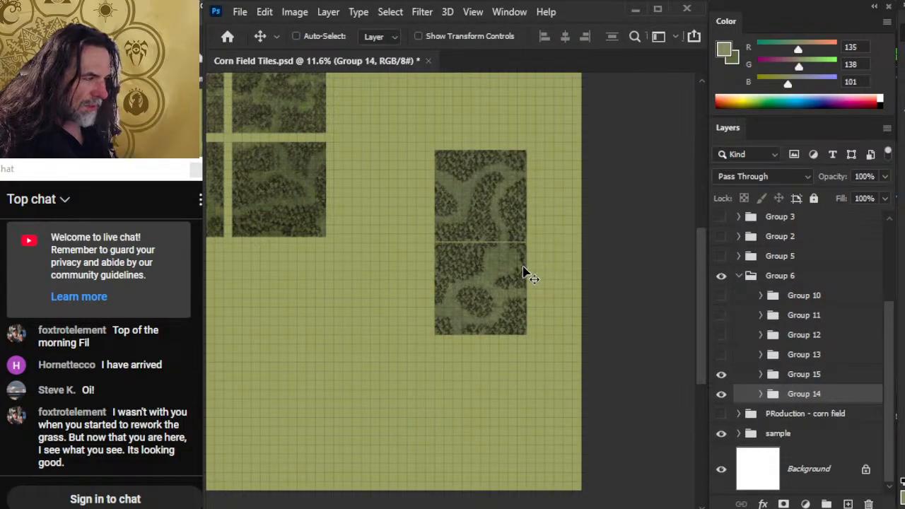
{"action": "left_click_drag", "start_coordinate": [498, 259], "coordinate": [589, 284]}
{"action": "key", "text": "Down"}
{"action": "key", "text": "Down"}
{"action": "key", "text": "Down"}
{"action": "key", "text": "Down"}
{"action": "key", "text": "Down"}
{"action": "key", "text": "Down"}
{"action": "key", "text": "Down"}
{"action": "key", "text": "Down"}
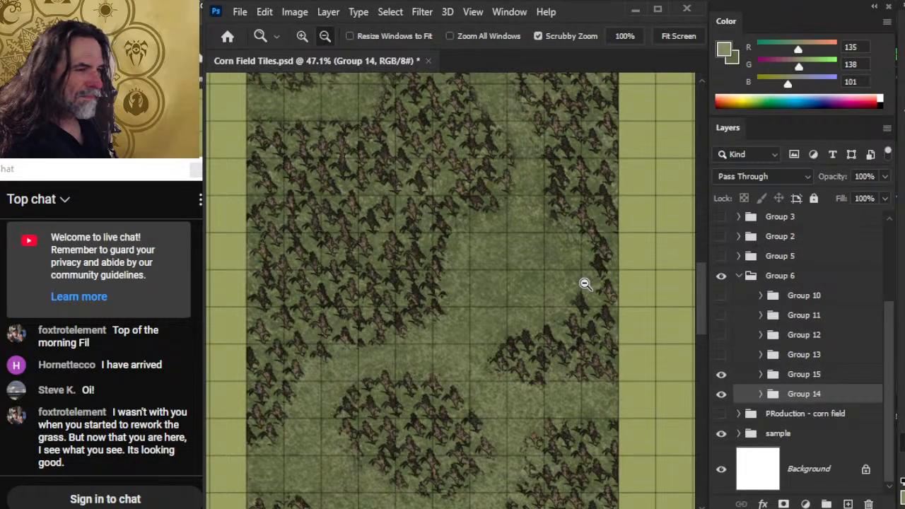
Step: Examine how the paths and corn line up across the seam between the two joined tiles
{"action": "left_click_drag", "start_coordinate": [584, 283], "coordinate": [465, 334]}
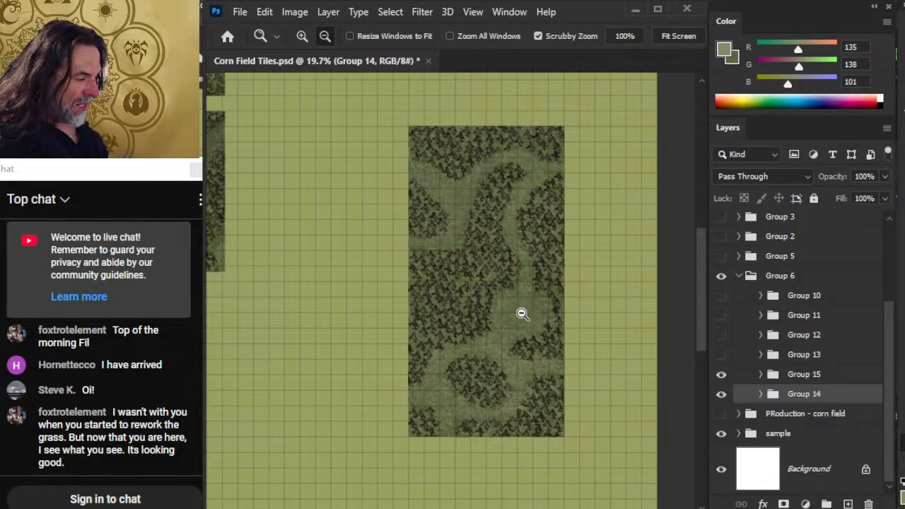
{"action": "left_click_drag", "start_coordinate": [464, 352], "coordinate": [515, 348]}
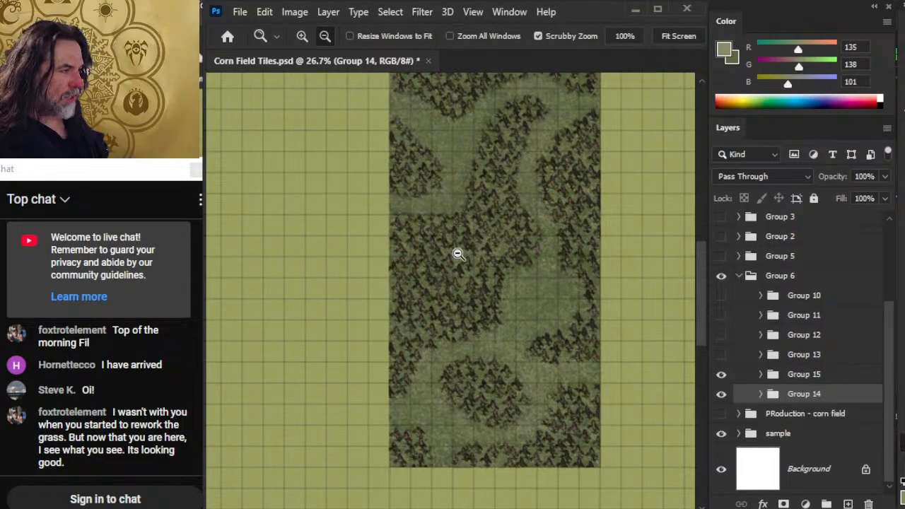
{"action": "left_click_drag", "start_coordinate": [529, 332], "coordinate": [497, 363]}
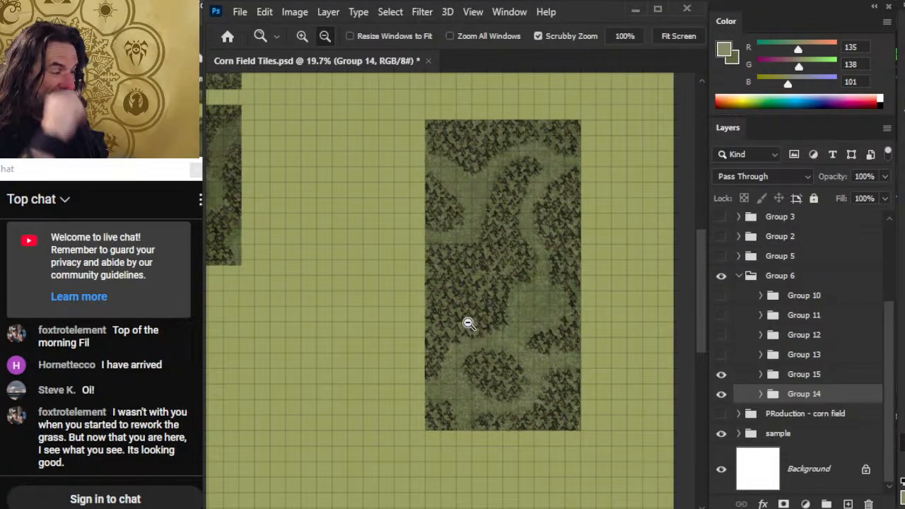
{"action": "left_click_drag", "start_coordinate": [386, 311], "coordinate": [598, 437]}
{"action": "left_click_drag", "start_coordinate": [595, 387], "coordinate": [386, 283]}
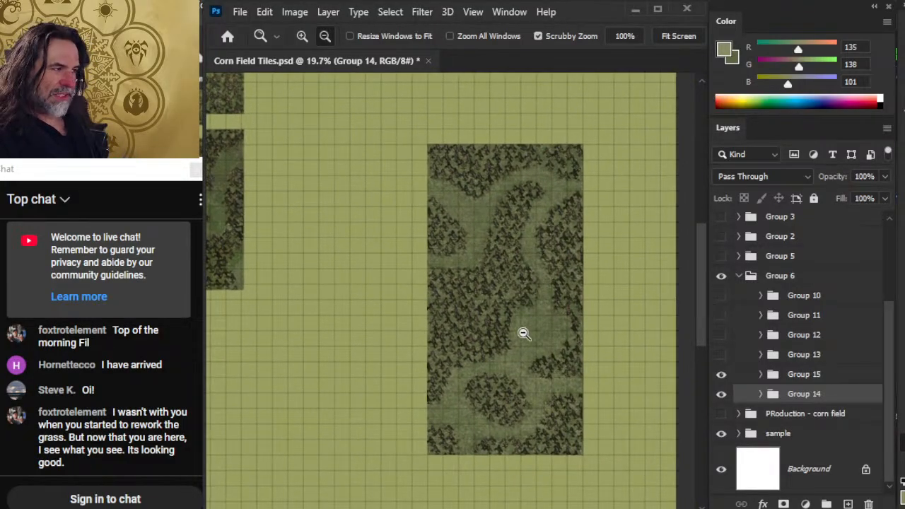
{"action": "left_click_drag", "start_coordinate": [514, 378], "coordinate": [499, 471]}
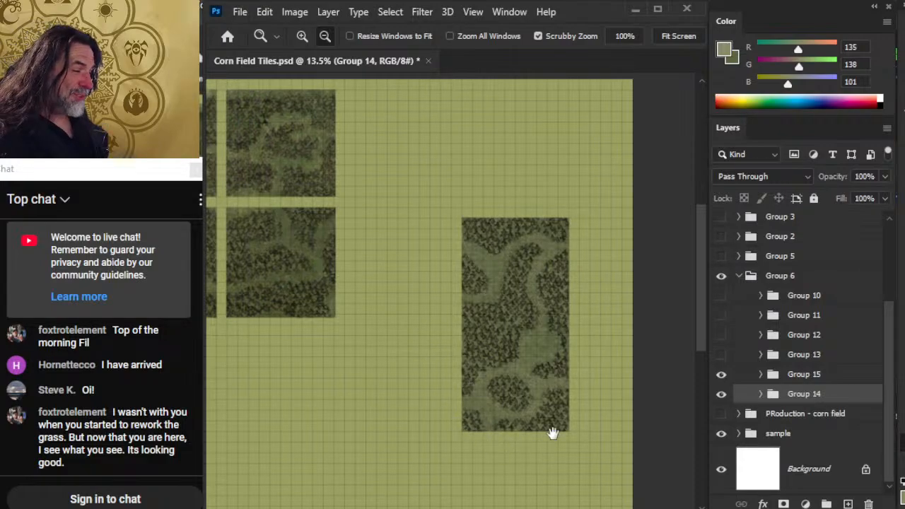
{"action": "scroll", "coordinate": [535, 398], "scroll_direction": "down", "scroll_amount": 1}
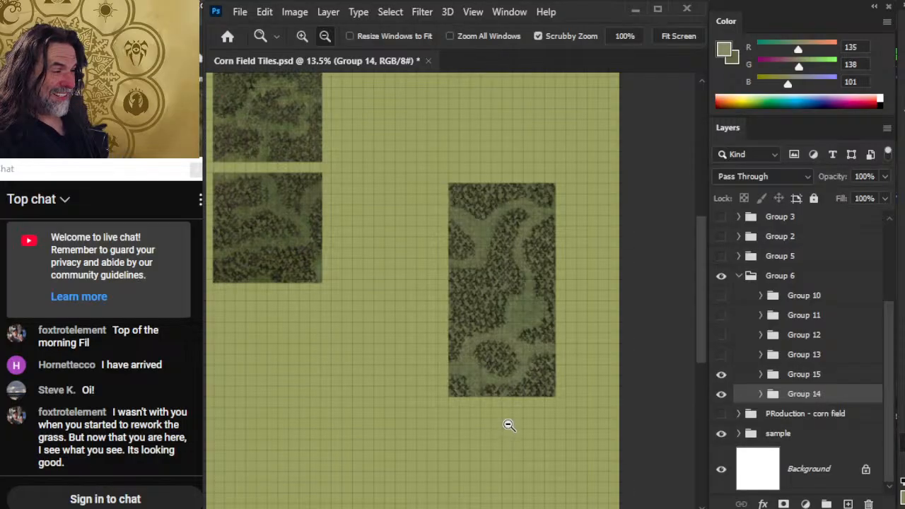
Step: Undo the Group 14 tile's move and nudges, and fit the whole document in view
{"action": "key", "text": "ctrl+z"}
{"action": "key", "text": "ctrl+z"}
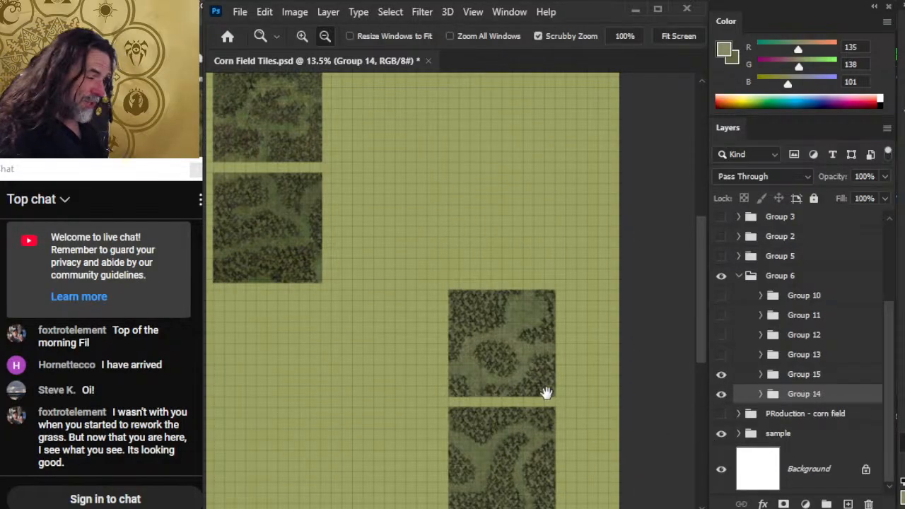
{"action": "left_click_drag", "start_coordinate": [547, 394], "coordinate": [528, 275]}
{"action": "key", "text": "ctrl+0"}
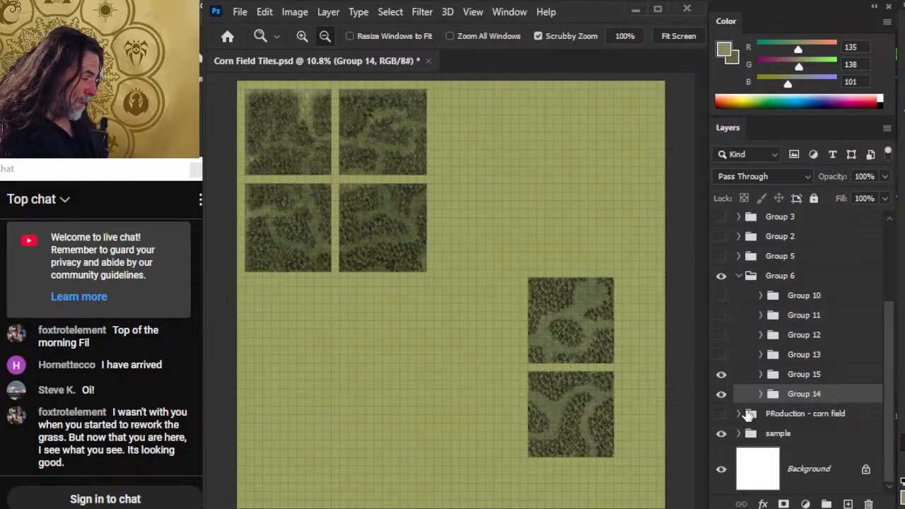
Step: Make Group 13 visible, expand it and its production copy, and add a layer mask to the corn group
{"action": "left_click", "coordinate": [722, 356]}
{"action": "left_click", "coordinate": [759, 359]}
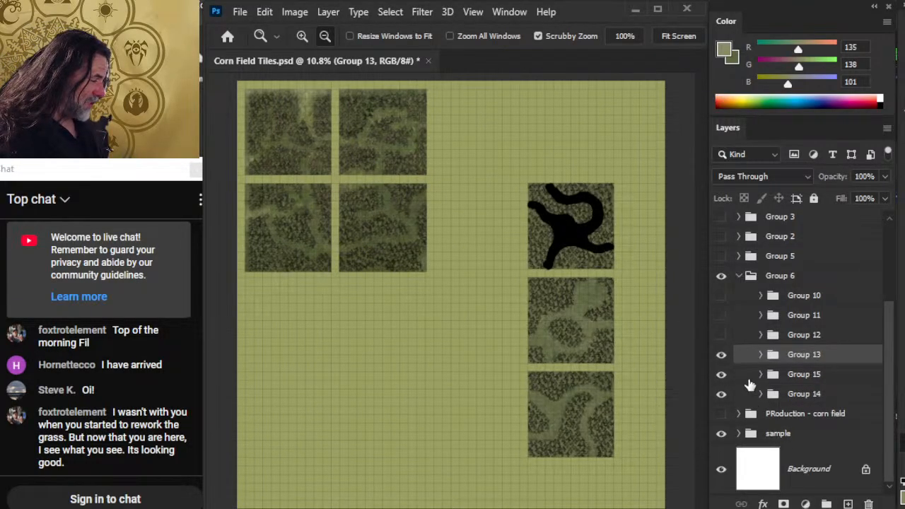
{"action": "left_click", "coordinate": [761, 355]}
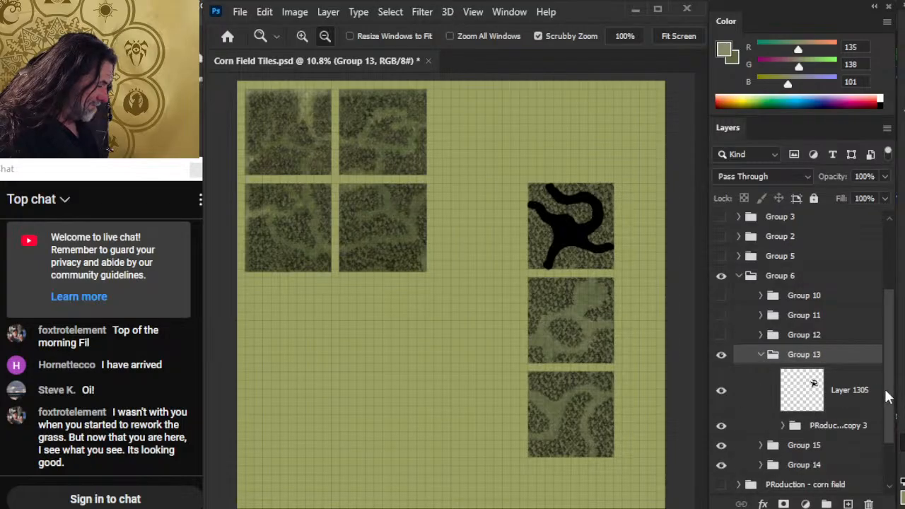
{"action": "scroll", "coordinate": [778, 400], "scroll_direction": "down", "scroll_amount": 2}
{"action": "left_click", "coordinate": [783, 394]}
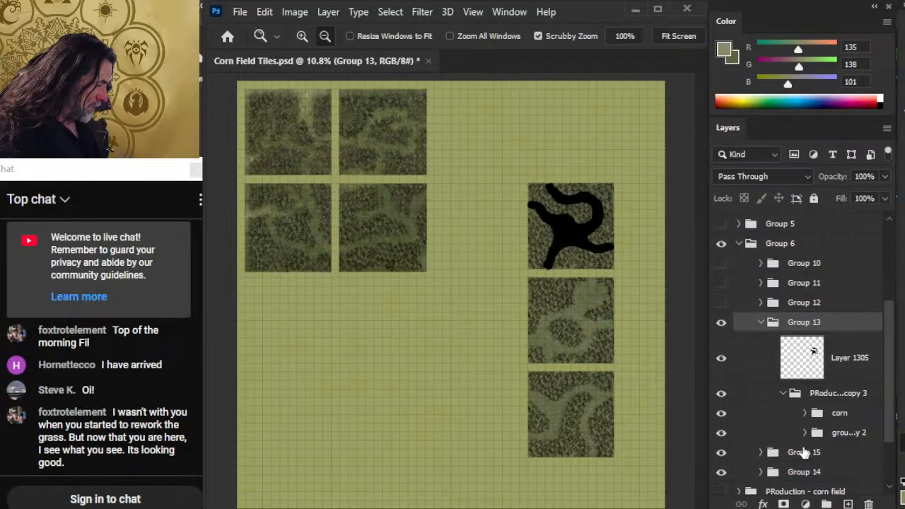
{"action": "left_click", "coordinate": [849, 414]}
{"action": "left_click", "coordinate": [784, 504]}
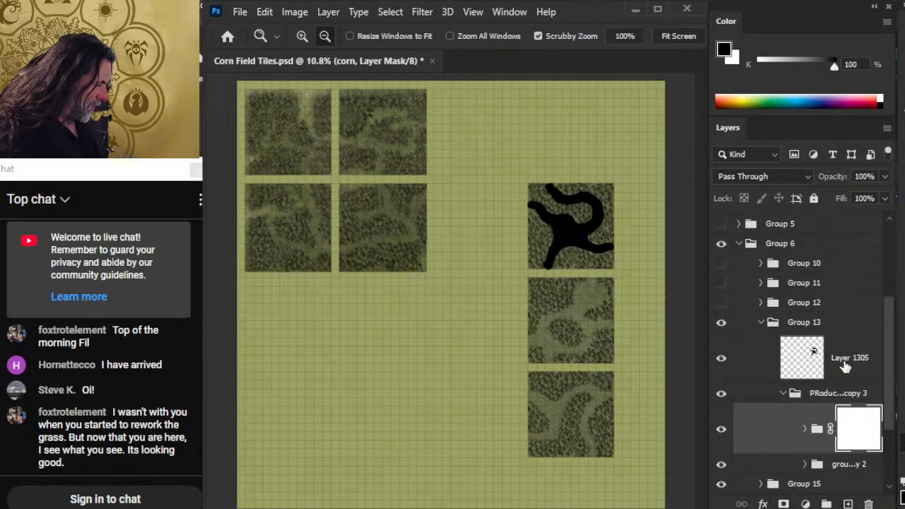
Step: Lower the opacity of the black path guide, Layer 1305, to 21%
{"action": "left_click", "coordinate": [846, 364]}
{"action": "left_click", "coordinate": [885, 177]}
{"action": "left_click_drag", "start_coordinate": [885, 200], "coordinate": [822, 199]}
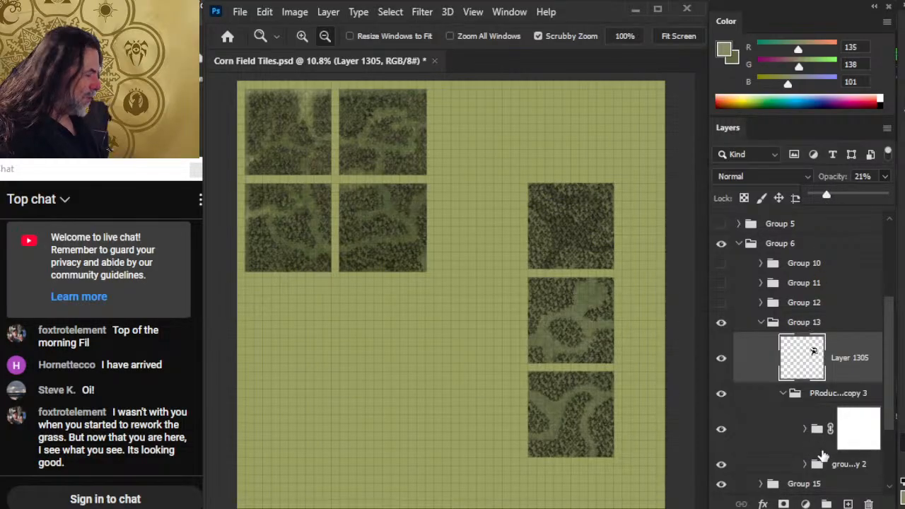
Step: Start masking the corn group in Group 13 at the path's western end, and raise guide Layer 1305's opacity to 30%
{"action": "left_click", "coordinate": [859, 429]}
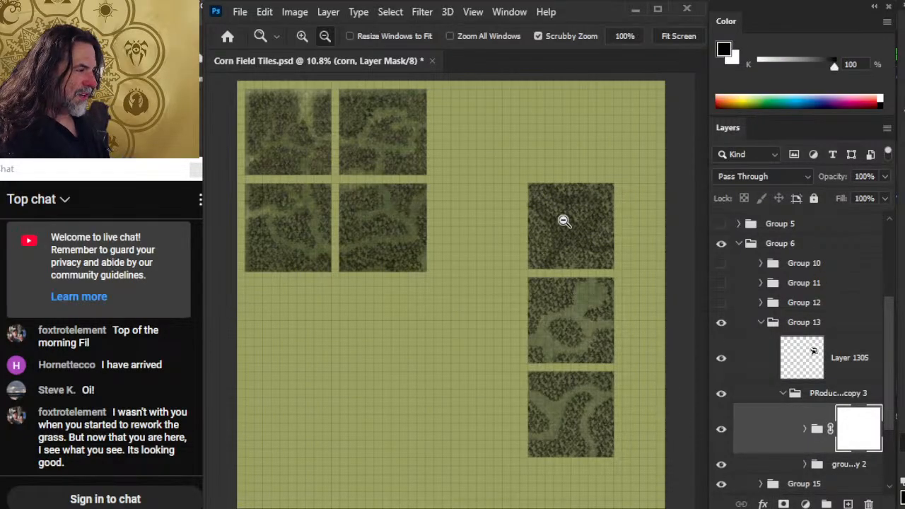
{"action": "left_click_drag", "start_coordinate": [551, 221], "coordinate": [511, 265]}
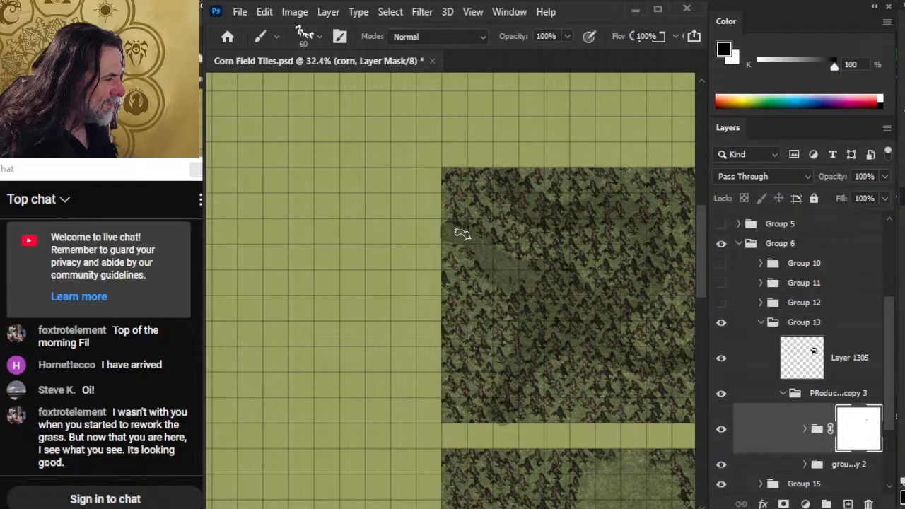
{"action": "left_click", "coordinate": [849, 362]}
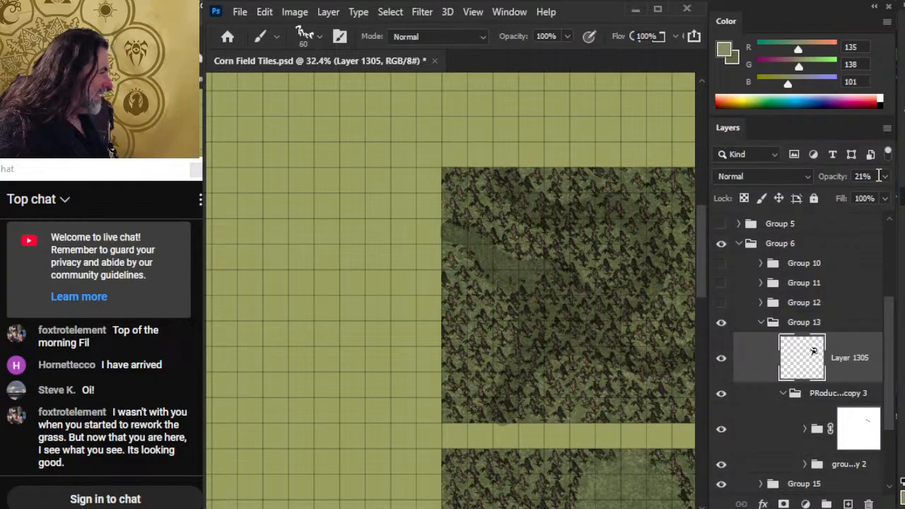
{"action": "left_click", "coordinate": [884, 176]}
{"action": "left_click_drag", "start_coordinate": [829, 200], "coordinate": [833, 201]}
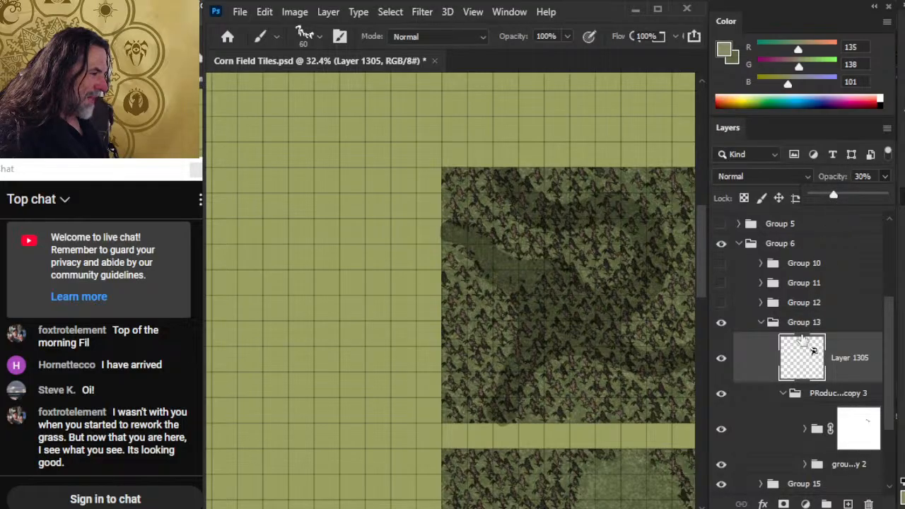
Step: Paint black on the Group 13 corn mask along all branches of the path guide, and hide guide Layer 1305
{"action": "left_click", "coordinate": [858, 428]}
{"action": "left_click_drag", "start_coordinate": [568, 328], "coordinate": [533, 302]}
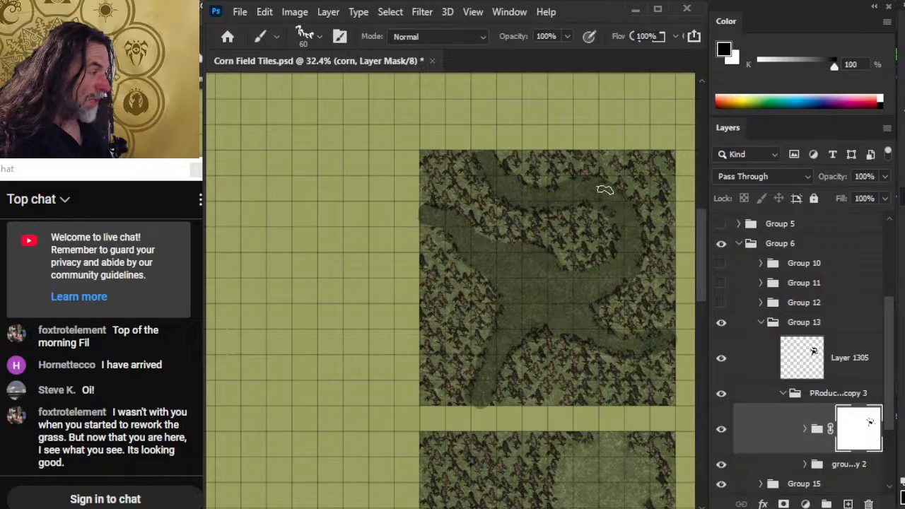
{"action": "scroll", "coordinate": [559, 319], "scroll_direction": "down", "scroll_amount": 3}
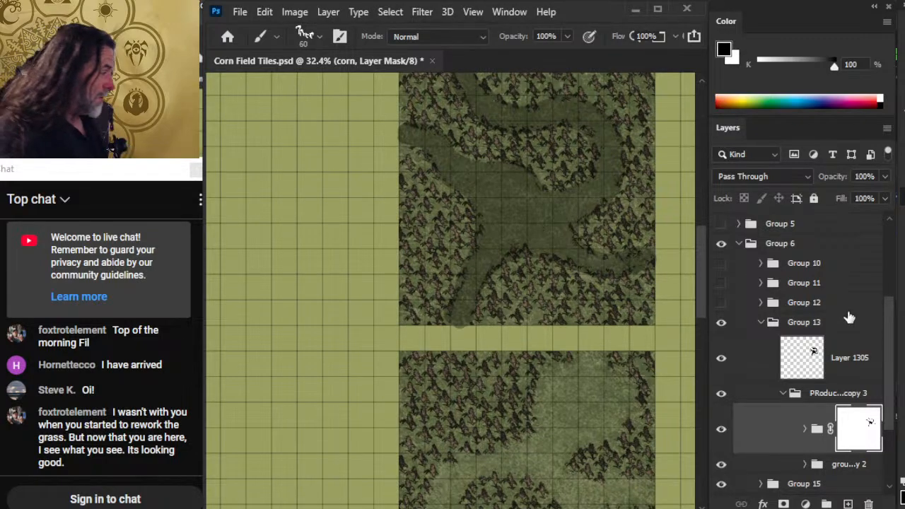
{"action": "left_click", "coordinate": [722, 358]}
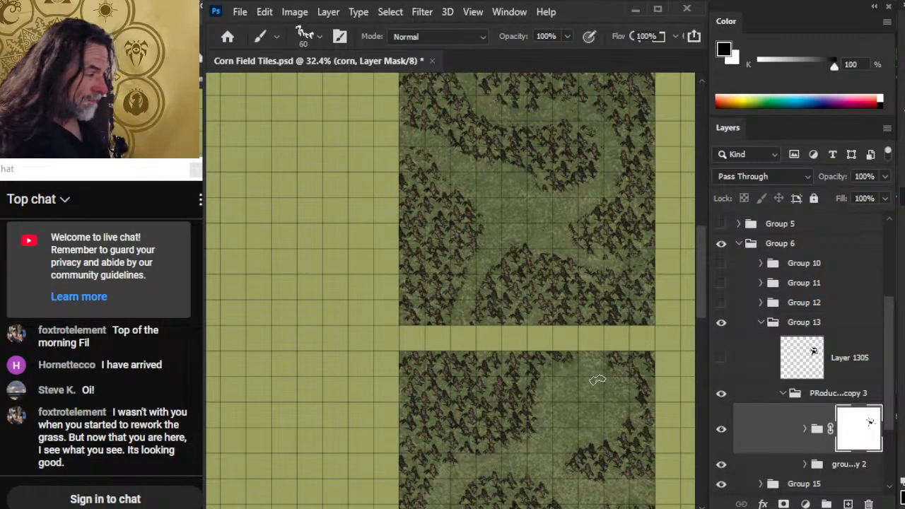
Step: Refine the corn mask along the path branch reaching the tile's east edge, restoring stalks with the Eraser at 100% opacity
{"action": "left_click_drag", "start_coordinate": [568, 229], "coordinate": [613, 244]}
{"action": "key", "text": "e"}
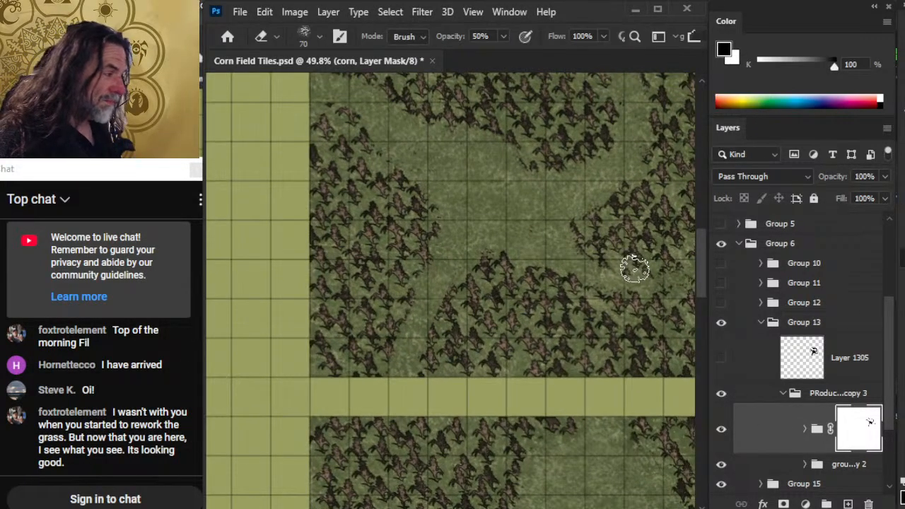
{"action": "left_click_drag", "start_coordinate": [634, 277], "coordinate": [542, 283]}
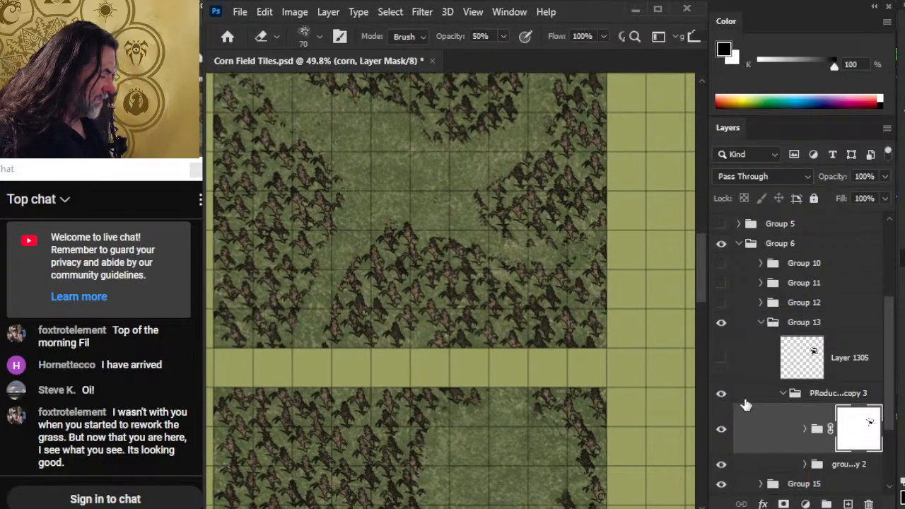
{"action": "left_click", "coordinate": [723, 361]}
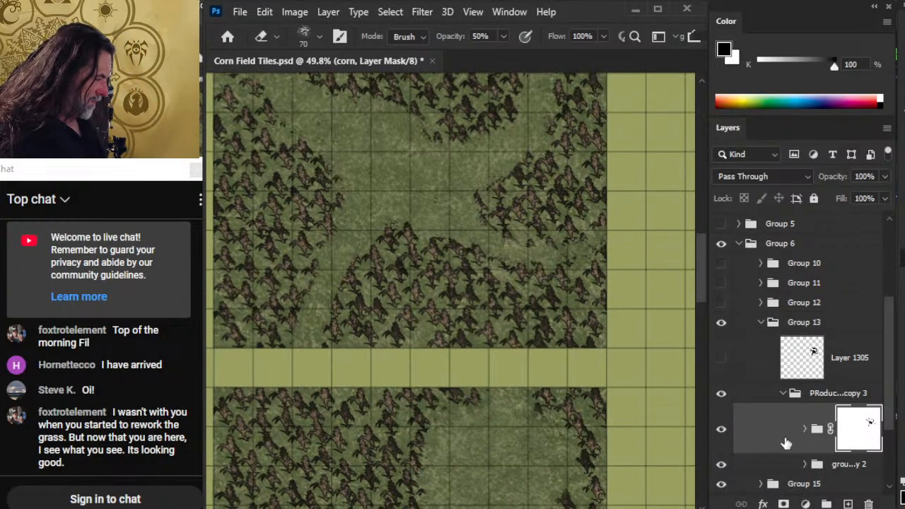
{"action": "key", "text": "b"}
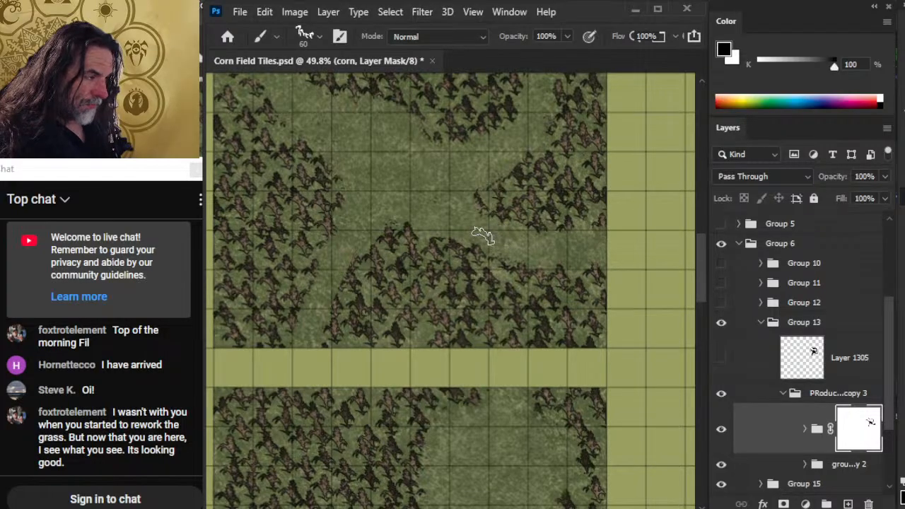
{"action": "key", "text": "e"}
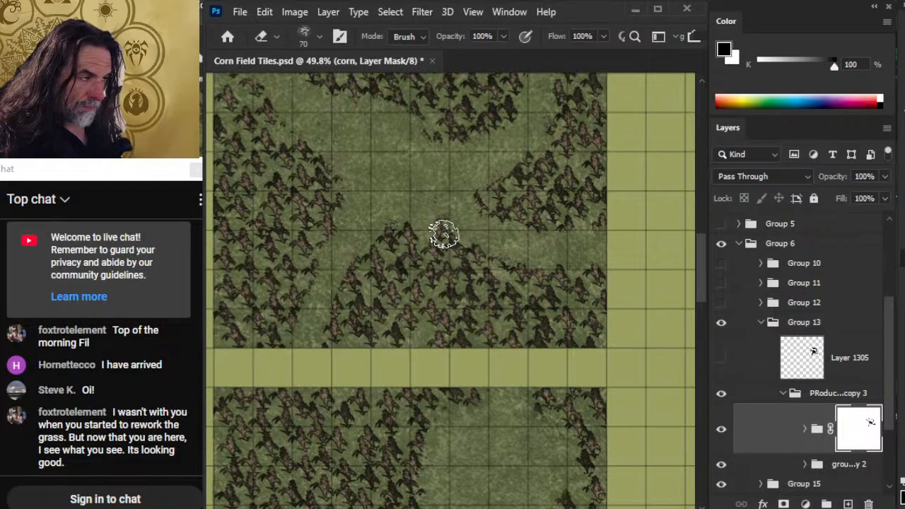
Step: Reshape the tip of the eastern corn patch and the rounded end of the central corn strip by hiding and restoring stalks
{"action": "key", "text": "b"}
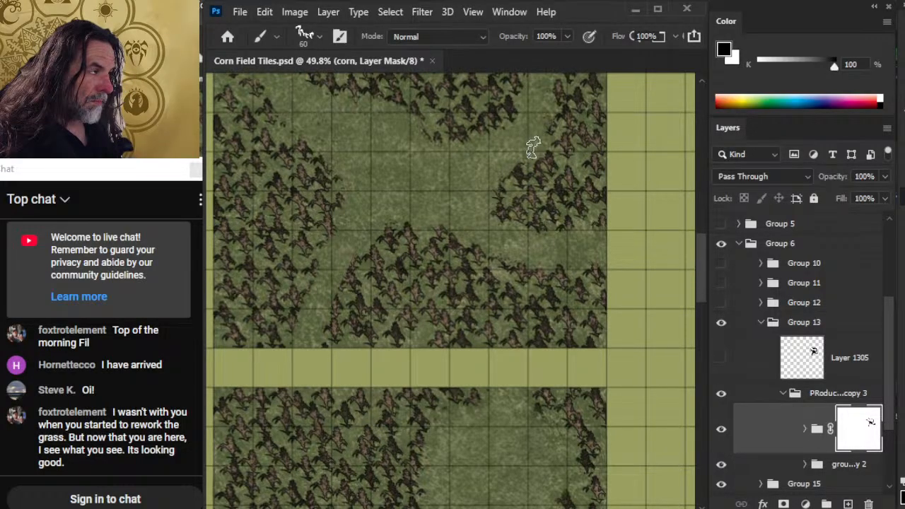
{"action": "left_click_drag", "start_coordinate": [532, 148], "coordinate": [493, 242]}
{"action": "key", "text": "e"}
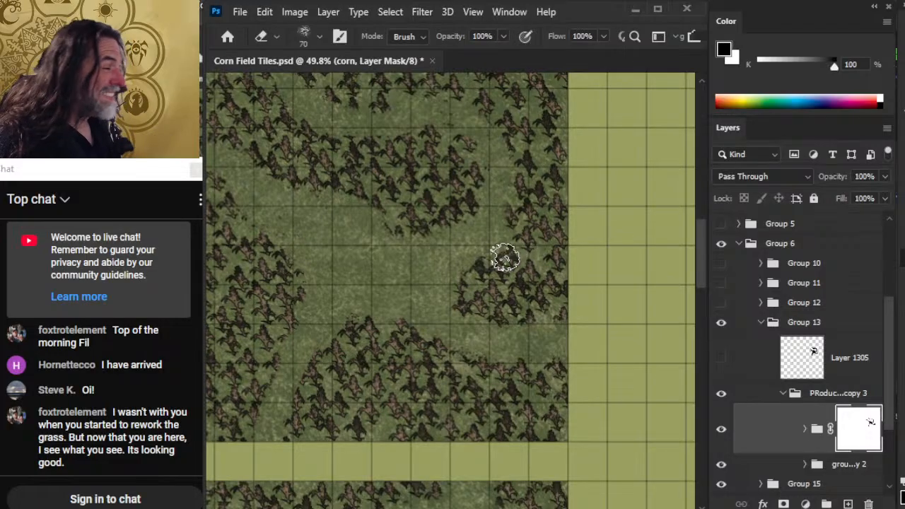
{"action": "key", "text": "b"}
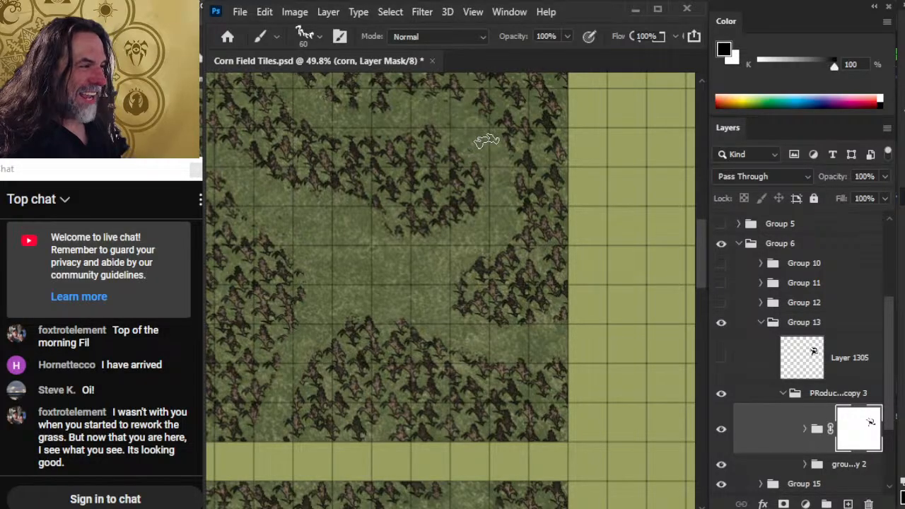
{"action": "key", "text": "e"}
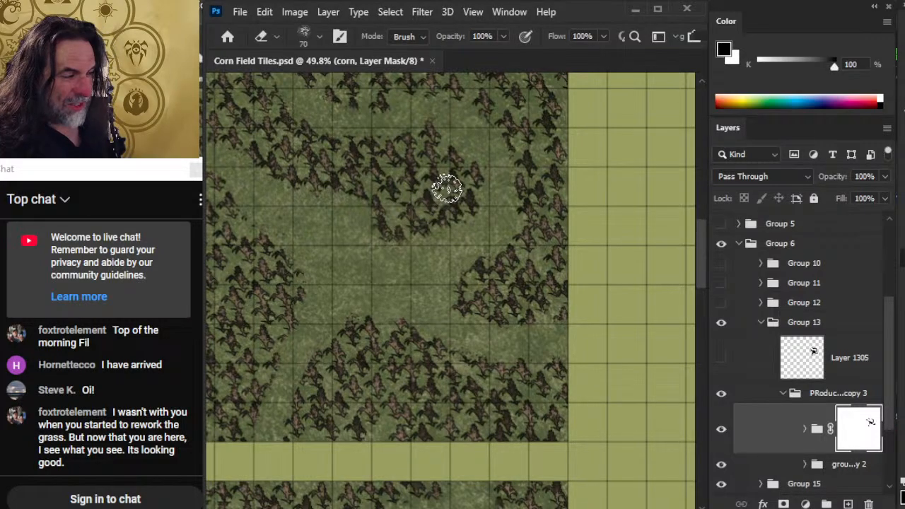
{"action": "key", "text": "b"}
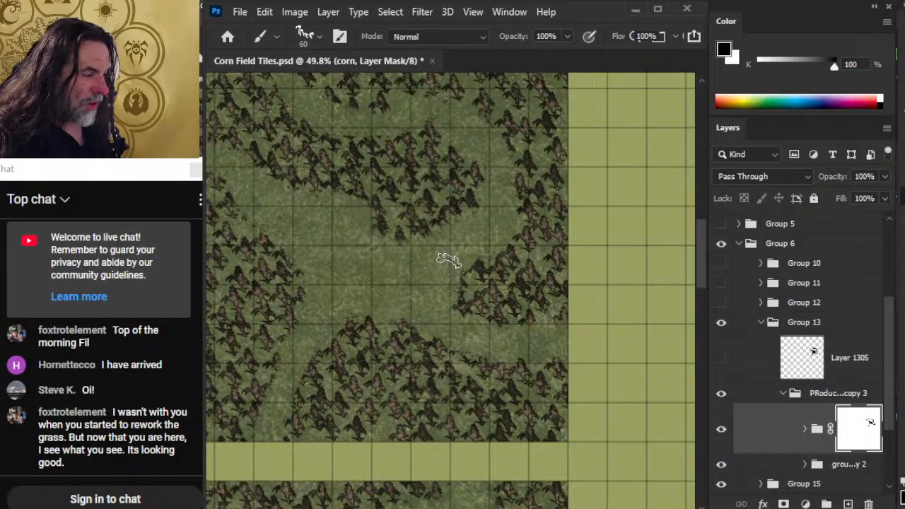
{"action": "key", "text": "e"}
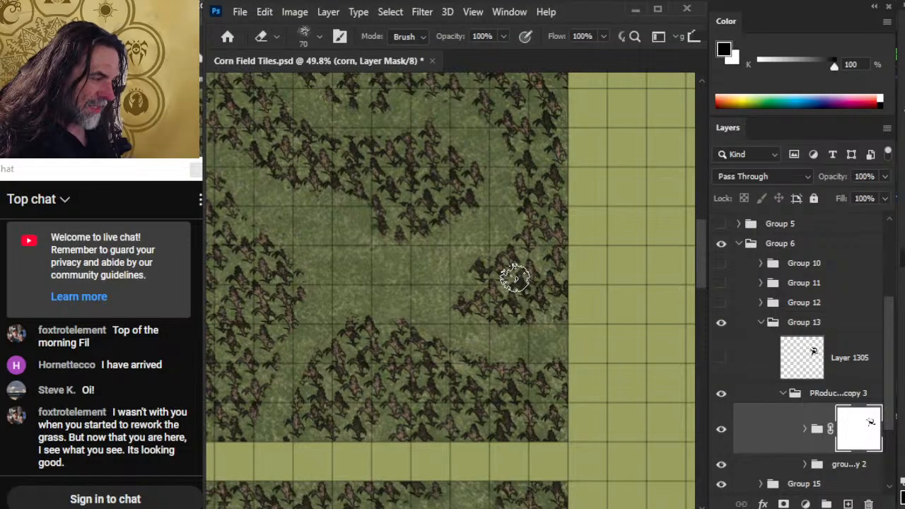
Step: Touch up the corn mask edges around the path's bend in the tile's northeast part
{"action": "left_click_drag", "start_coordinate": [535, 231], "coordinate": [537, 337]}
{"action": "key", "text": "b"}
{"action": "key", "text": "e"}
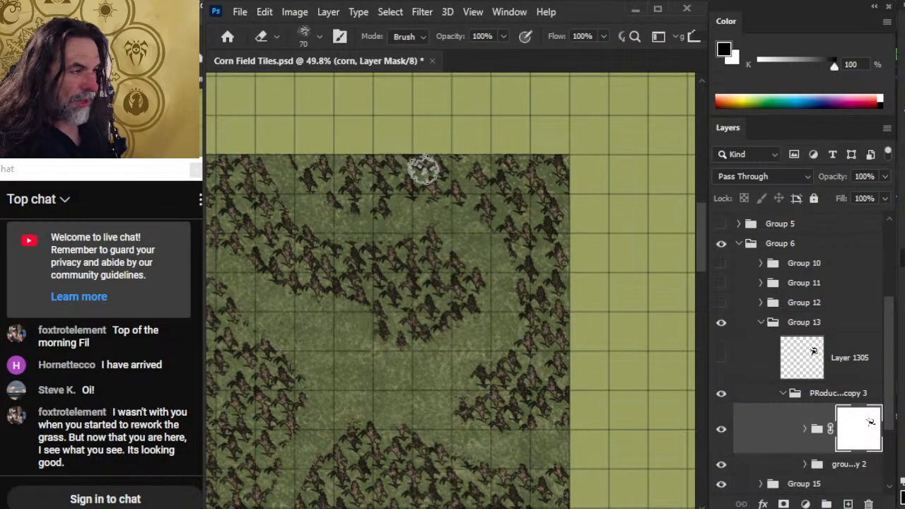
{"action": "key", "text": "b"}
Step: Clean up the corn edges along the path entering from the tile's north edge, removing partial stalks and restoring whole ones
{"action": "left_click_drag", "start_coordinate": [338, 217], "coordinate": [477, 305]}
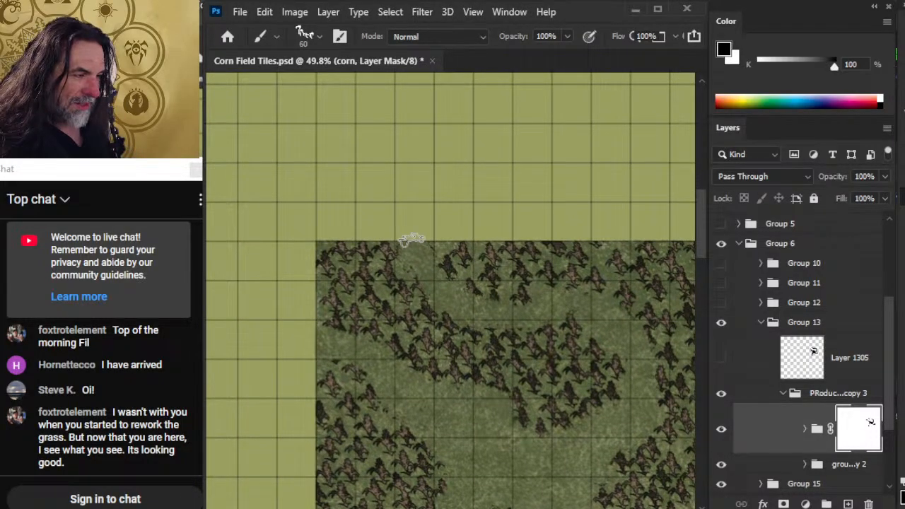
{"action": "key", "text": "e"}
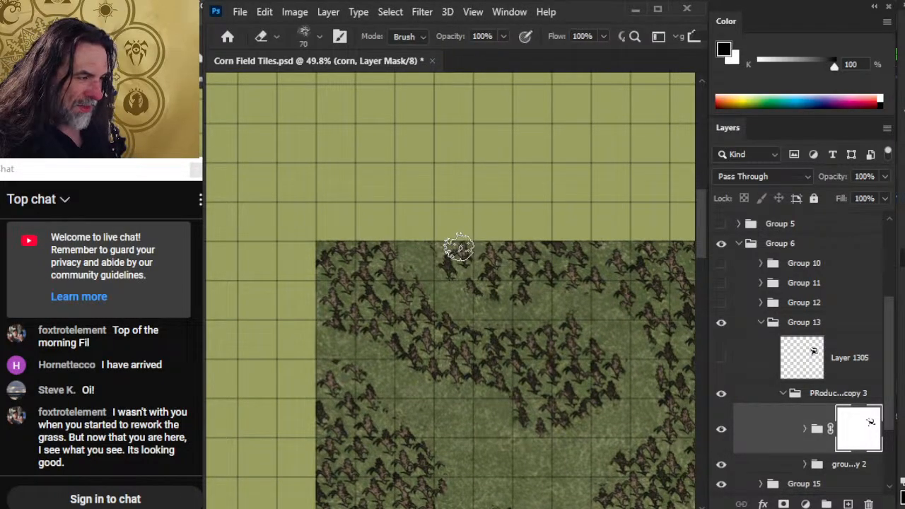
{"action": "key", "text": "b"}
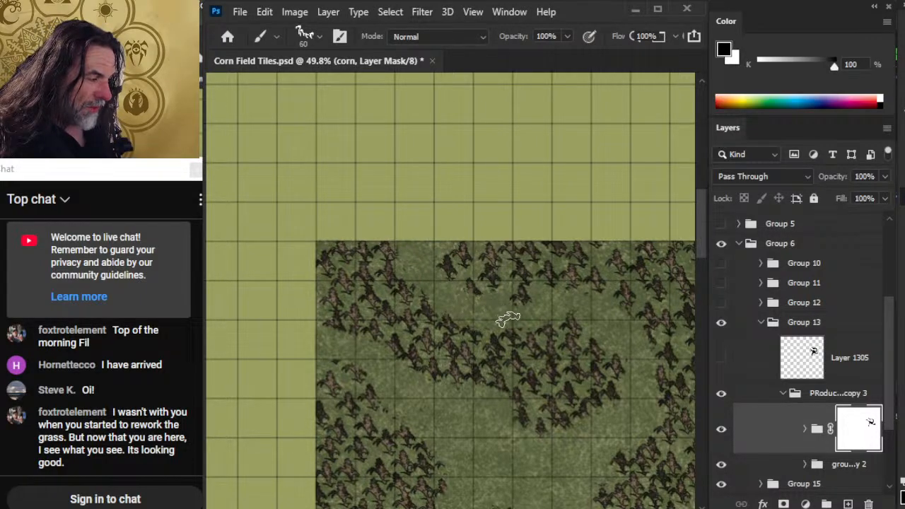
{"action": "key", "text": "e"}
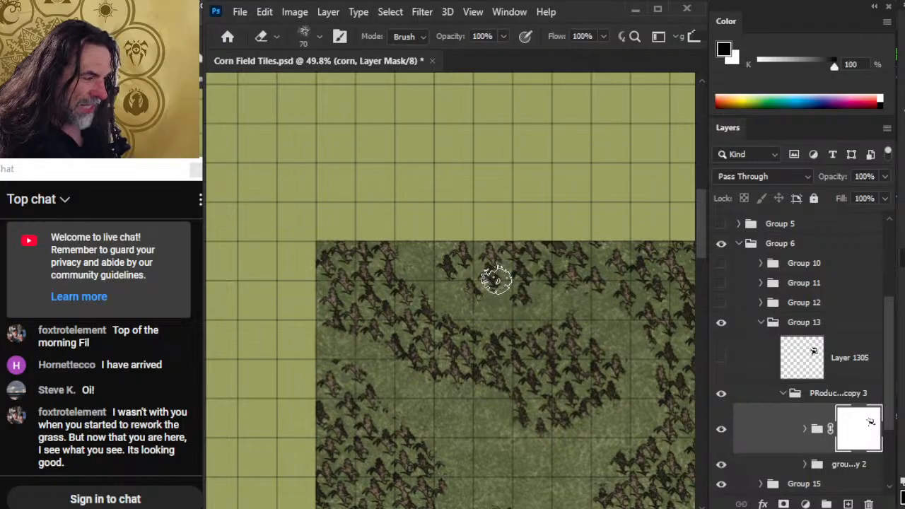
{"action": "key", "text": "b"}
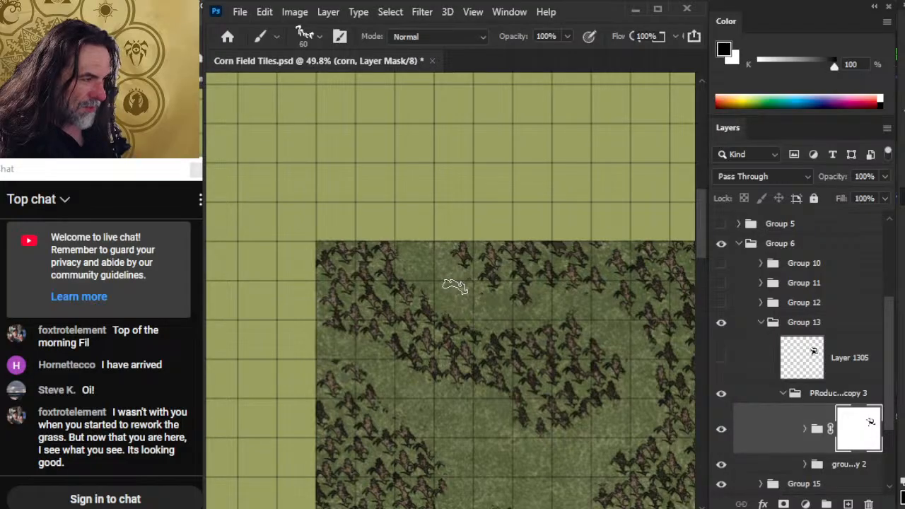
{"action": "key", "text": "e"}
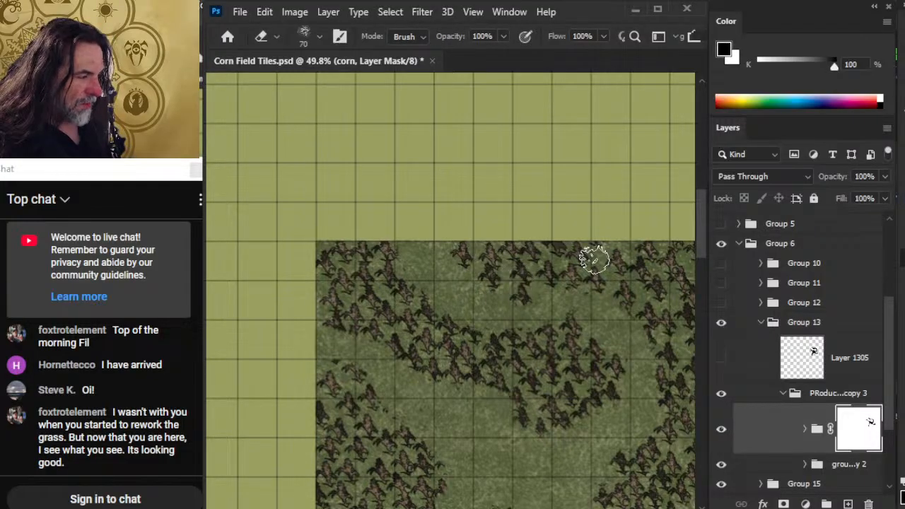
{"action": "key", "text": "b"}
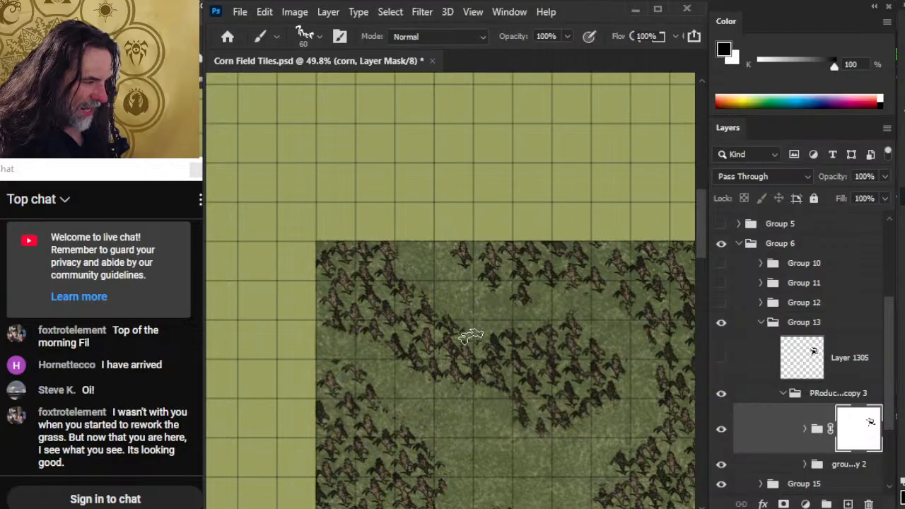
{"action": "key", "text": "e"}
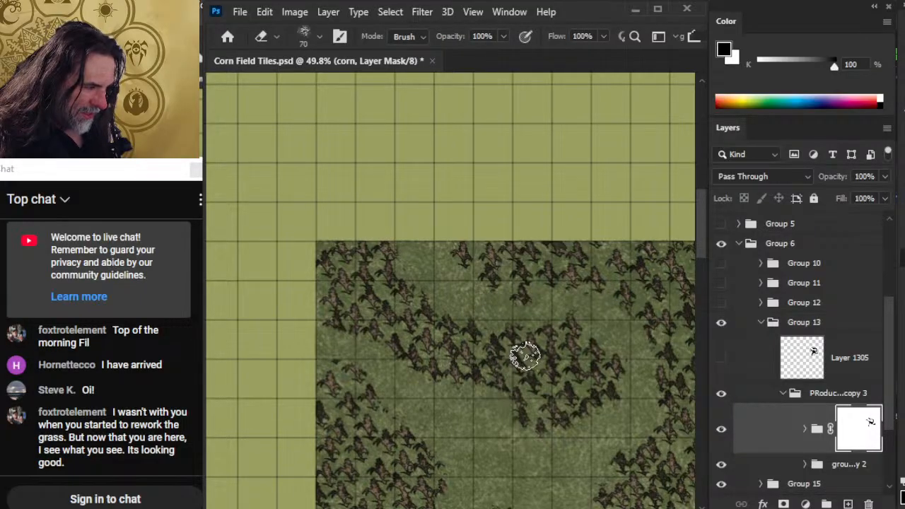
{"action": "key", "text": "b"}
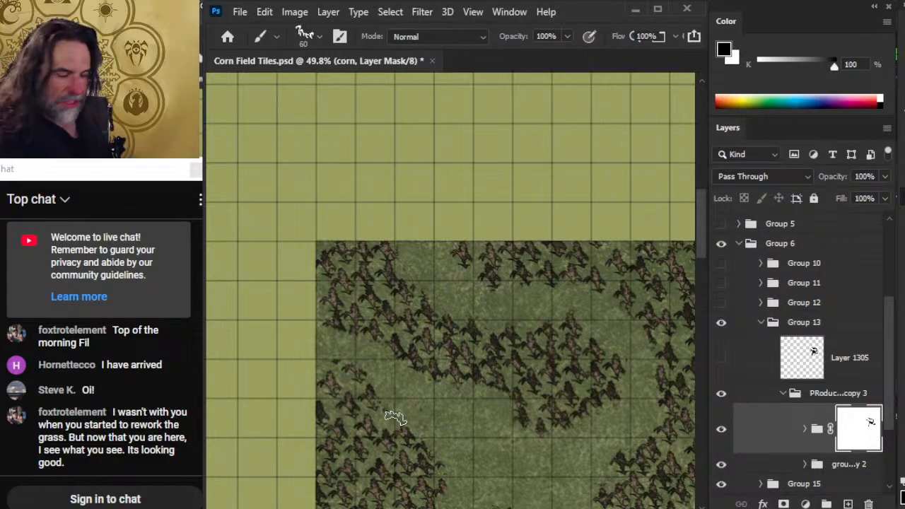
Step: Refine the corn edges on both sides of the path entering from the tile's west edge, hiding and restoring stalks
{"action": "mouse_move", "coordinate": [395, 417]}
{"action": "left_mouse_down"}
{"action": "mouse_move", "coordinate": [392, 367]}
{"action": "mouse_move", "coordinate": [403, 347]}
{"action": "left_mouse_up"}
{"action": "key", "text": "e"}
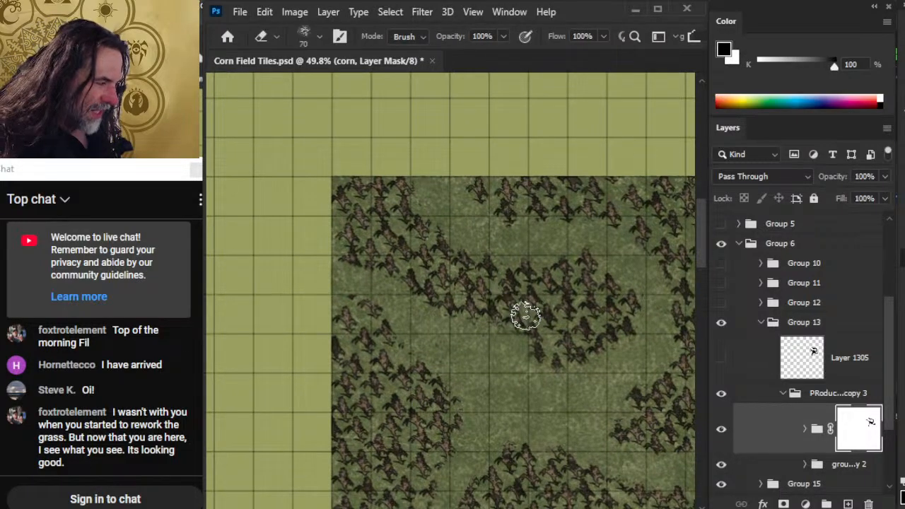
{"action": "key", "text": "b"}
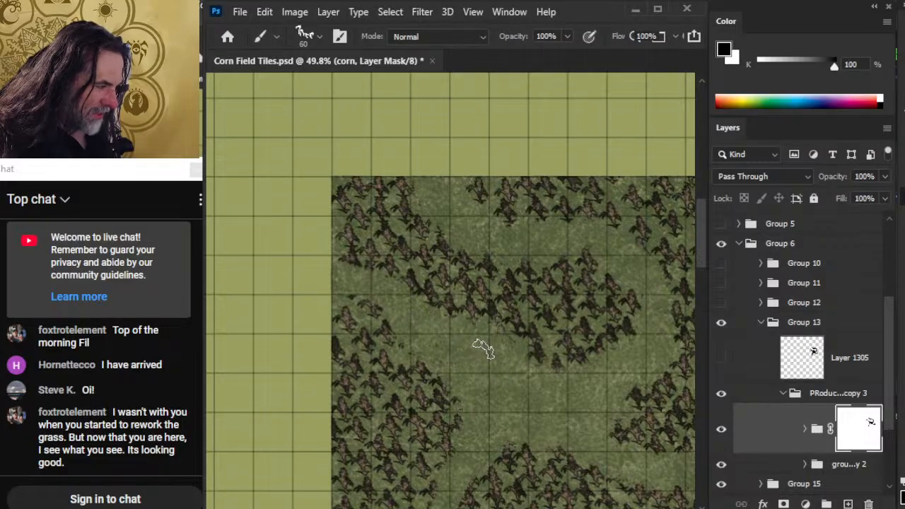
{"action": "key", "text": "e"}
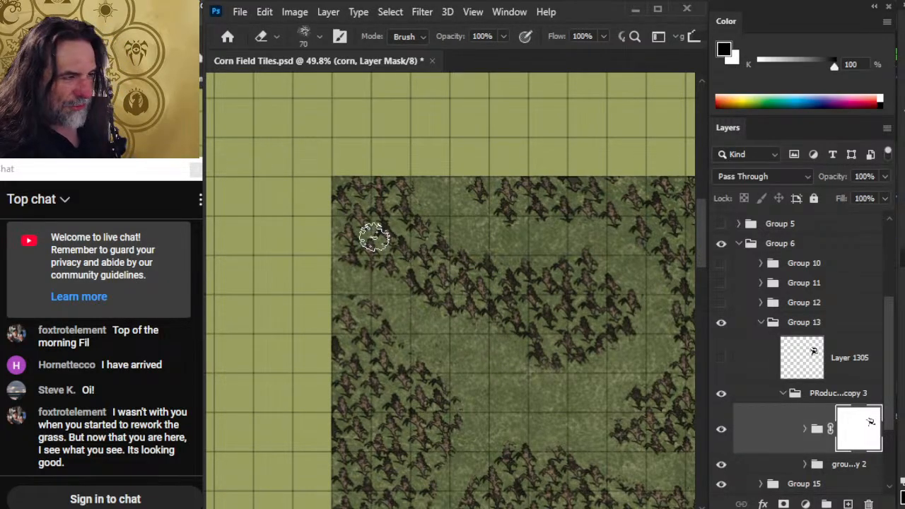
{"action": "key", "text": "b"}
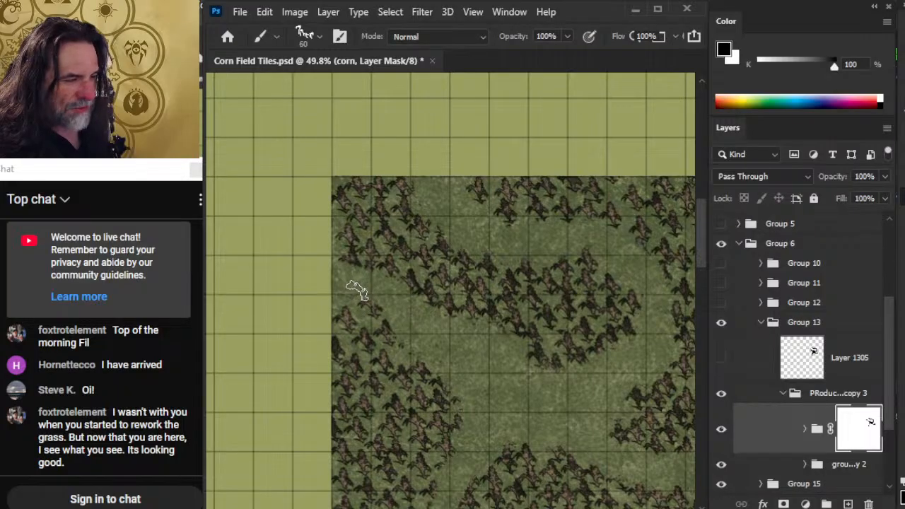
{"action": "key", "text": "e"}
{"action": "key", "text": "b"}
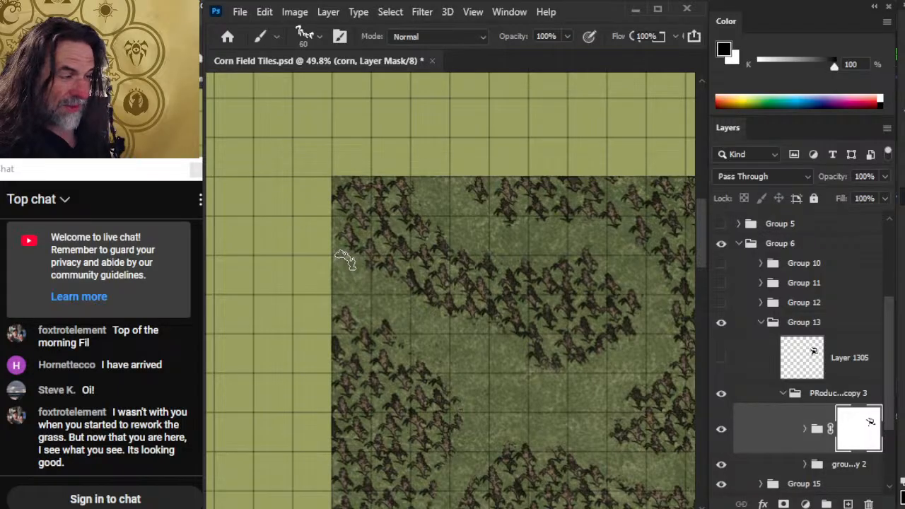
{"action": "key", "text": "e"}
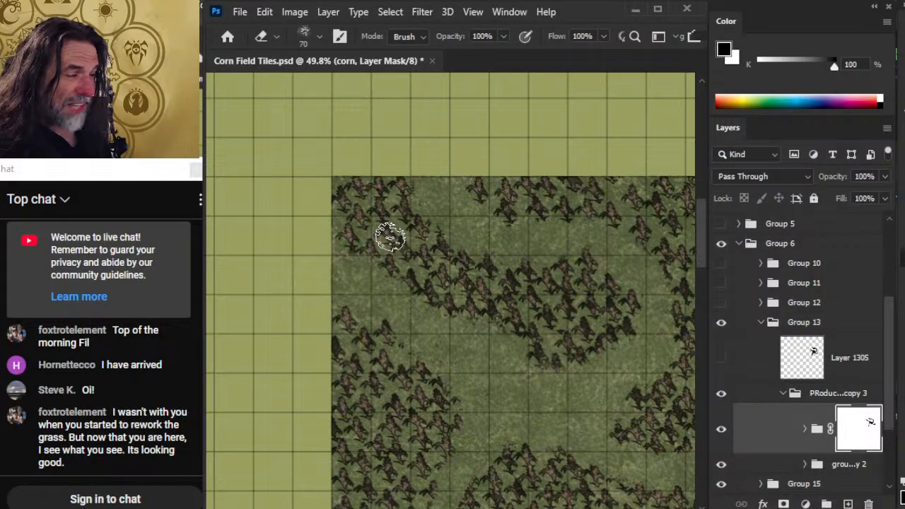
{"action": "key", "text": "b"}
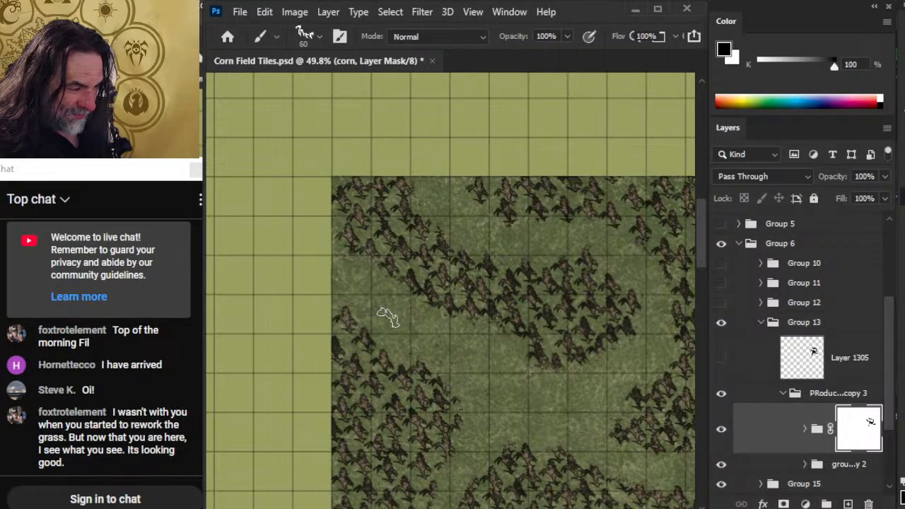
Step: Clean up the corn edges of the southwest patch and along the path leaving through the tile's south edge, hiding and restoring stalks
{"action": "key", "text": "e"}
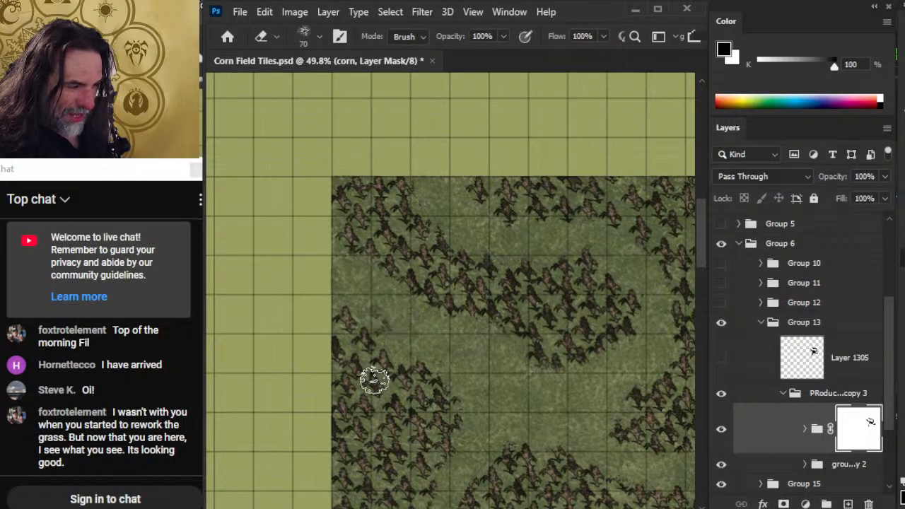
{"action": "key", "text": "b"}
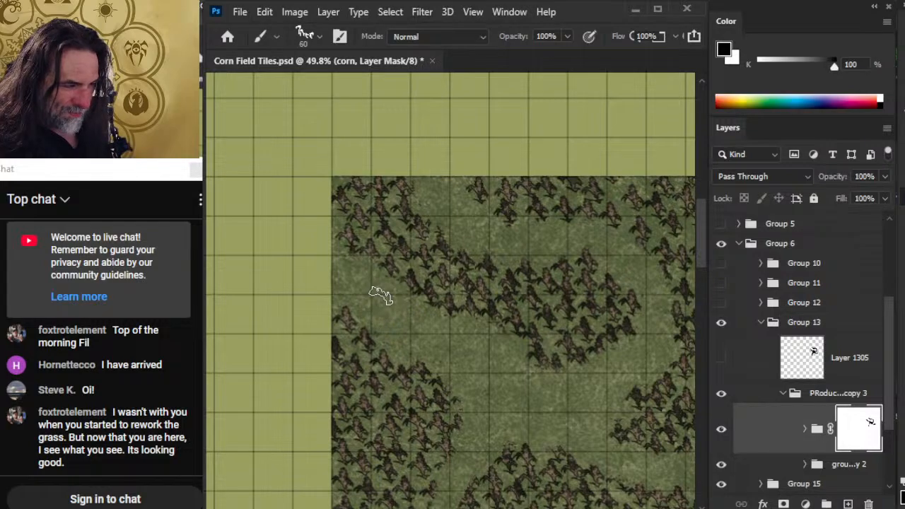
{"action": "key", "text": "e"}
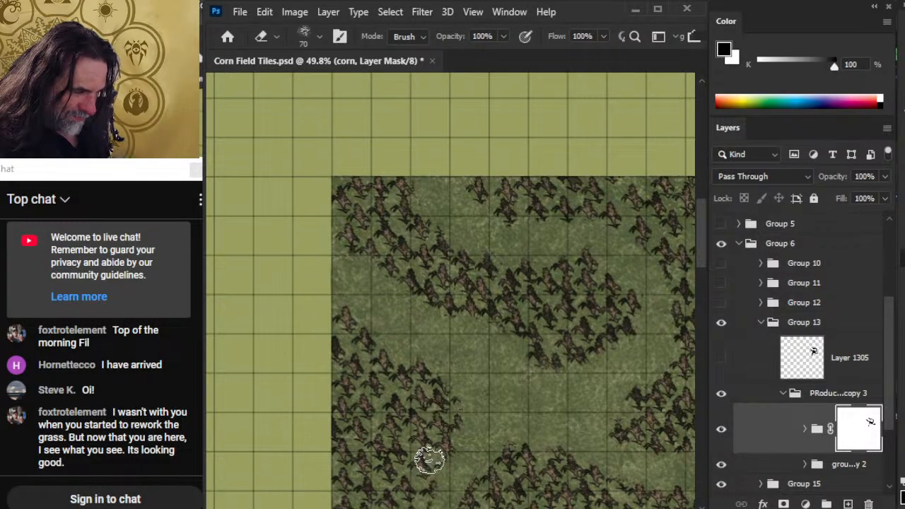
{"action": "scroll", "coordinate": [509, 283], "scroll_direction": "down", "scroll_amount": 3}
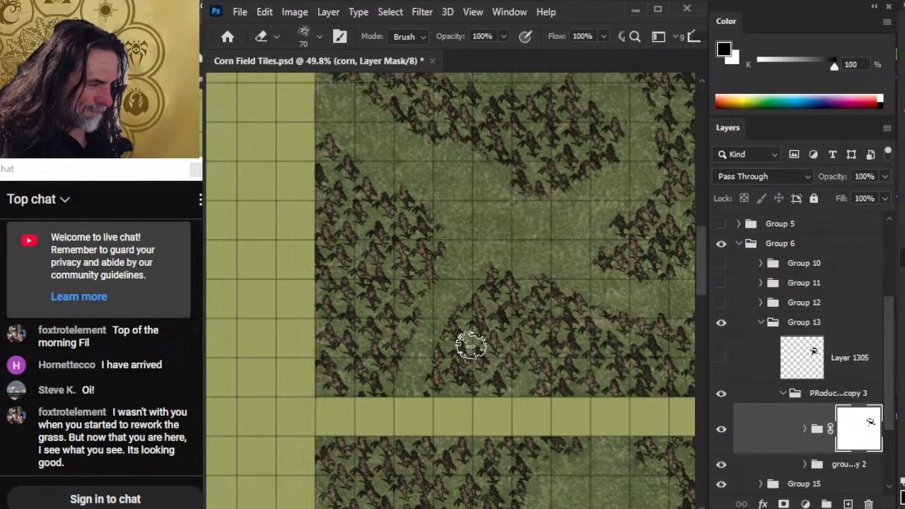
{"action": "key", "text": "b"}
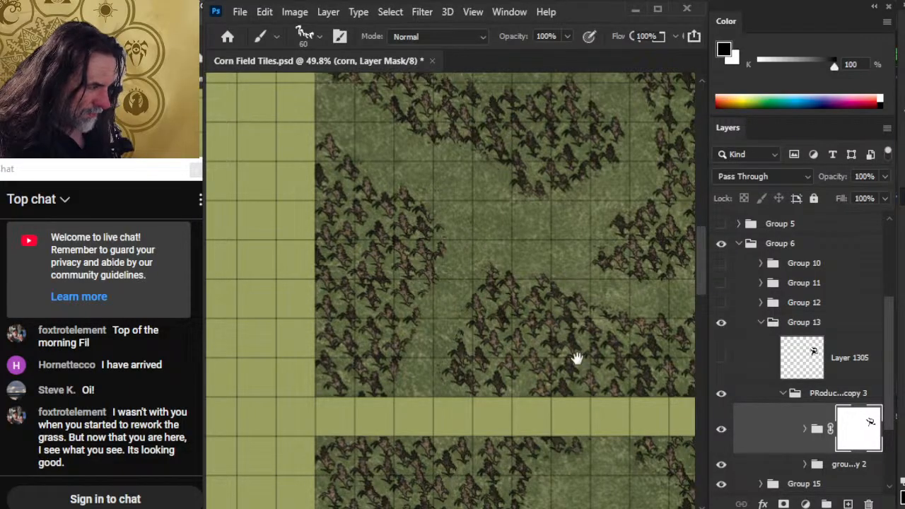
{"action": "left_click_drag", "start_coordinate": [577, 359], "coordinate": [487, 340]}
Step: Trim the stalks from the western tip of the eastern corn patch and restore whole stalks along its edge
{"action": "key", "text": "e"}
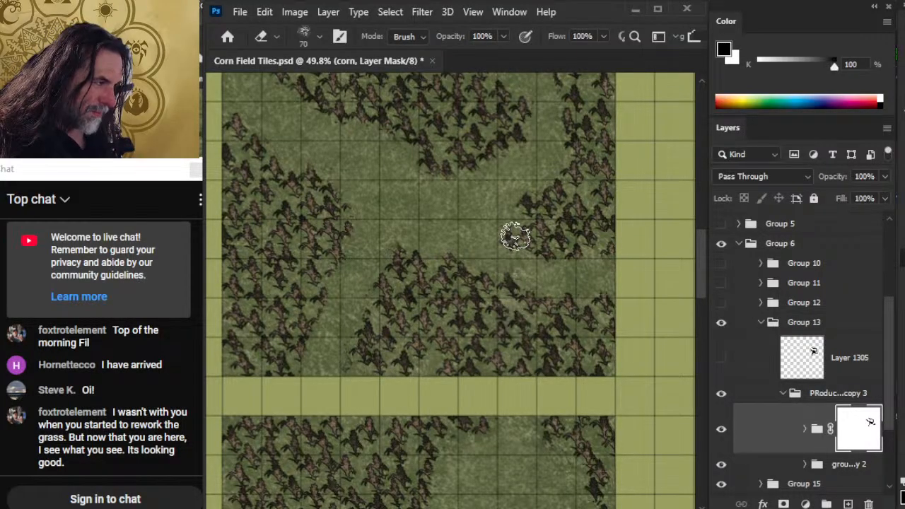
{"action": "key", "text": "b"}
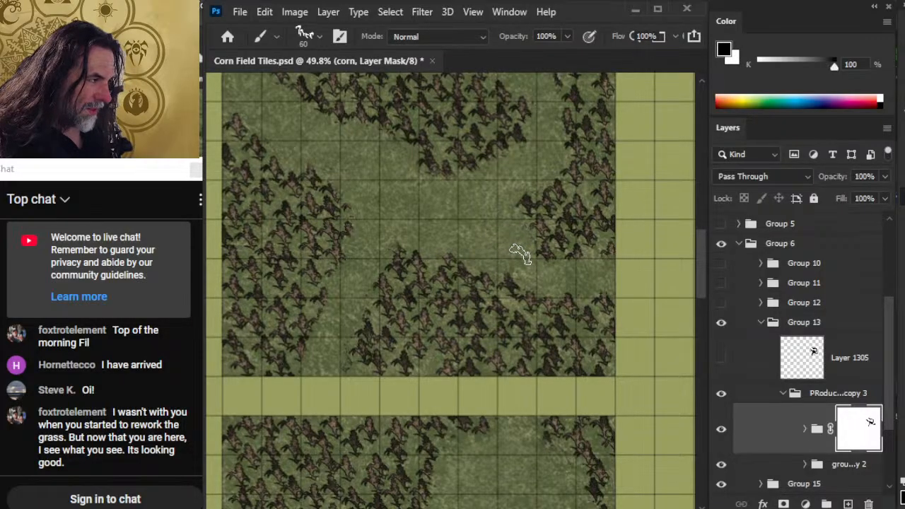
{"action": "left_click", "coordinate": [527, 227]}
{"action": "left_click", "coordinate": [520, 227]}
{"action": "left_click_drag", "start_coordinate": [522, 208], "coordinate": [530, 204]}
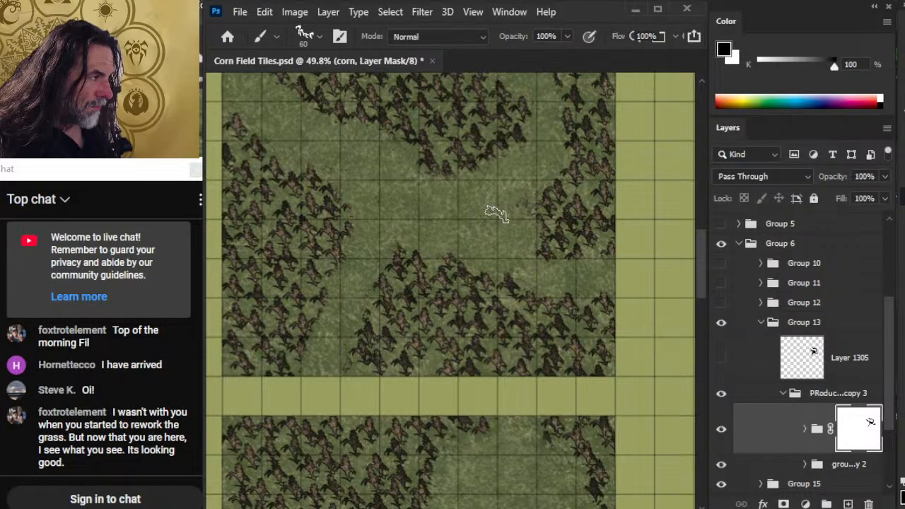
{"action": "key", "text": "e"}
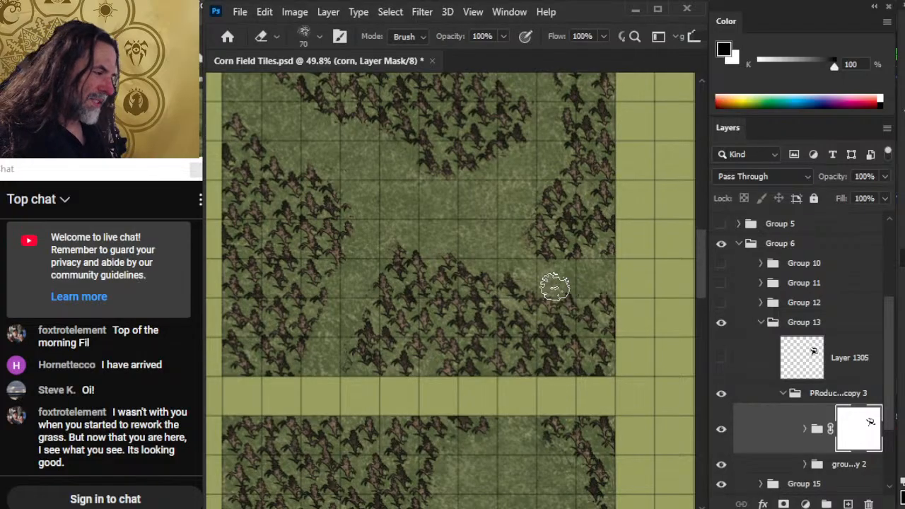
Step: Touch up the northern edge of the southern corn patch beside the path leading to the tile's east edge
{"action": "key", "text": "b"}
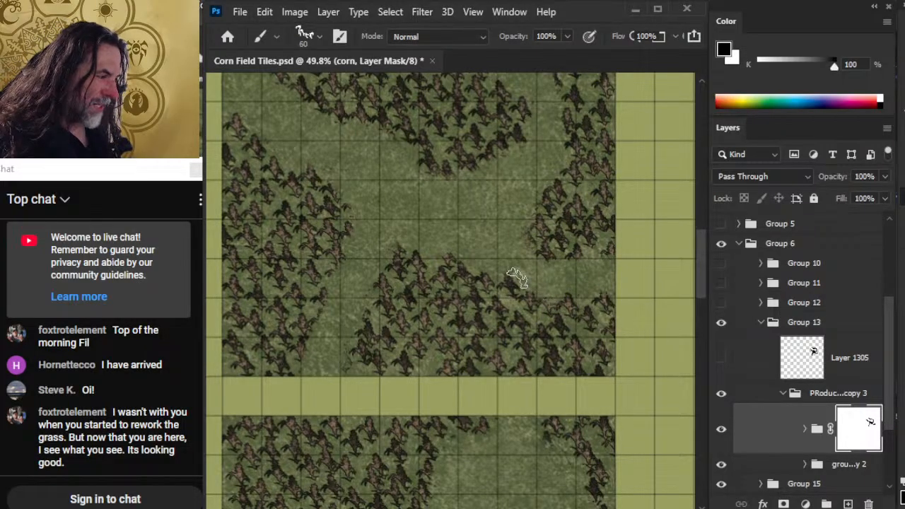
{"action": "key", "text": "e"}
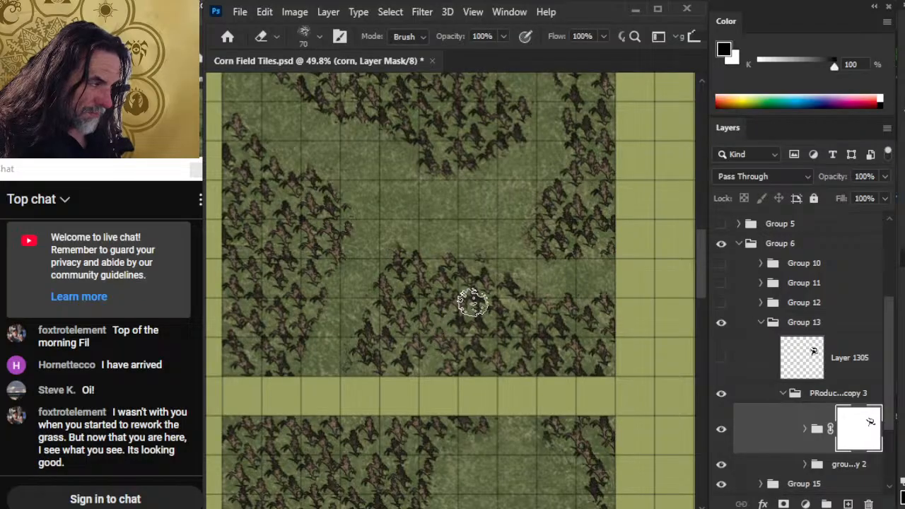
{"action": "key", "text": "b"}
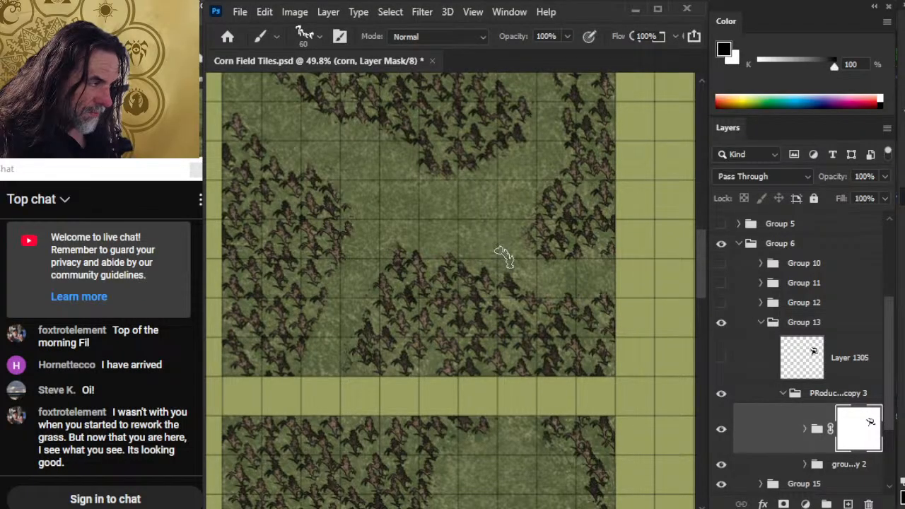
Step: Toggle the corn group's visibility to compare the tile, and add a new layer above that group in Group 13
{"action": "key", "text": "z"}
{"action": "left_click_drag", "start_coordinate": [541, 275], "coordinate": [465, 268]}
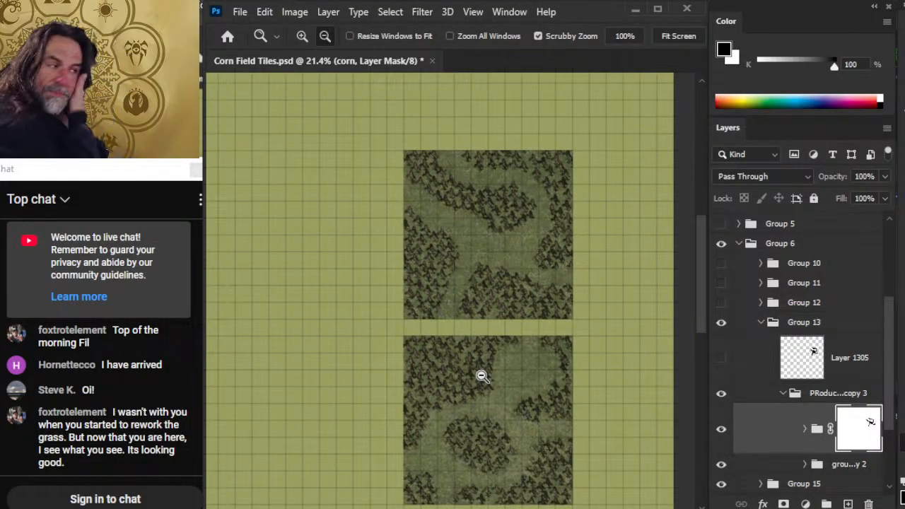
{"action": "left_click_drag", "start_coordinate": [603, 474], "coordinate": [516, 316]}
{"action": "right_click", "coordinate": [827, 401]}
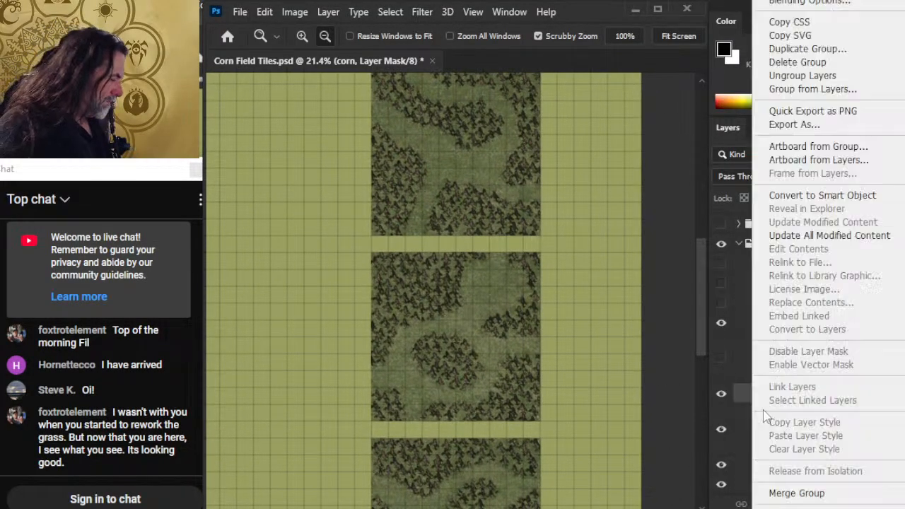
{"action": "left_click", "coordinate": [723, 429]}
{"action": "left_click", "coordinate": [769, 441]}
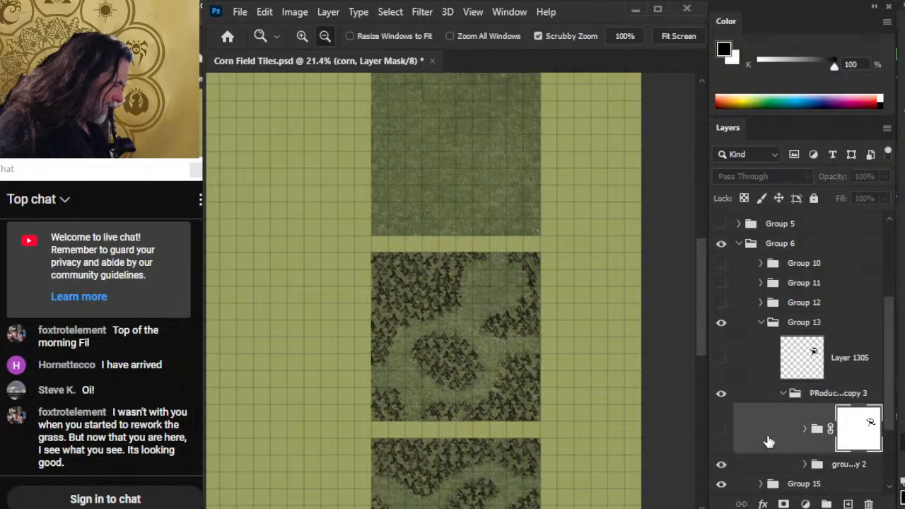
{"action": "left_click", "coordinate": [722, 430]}
{"action": "key", "text": "ctrl+shift+alt+n"}
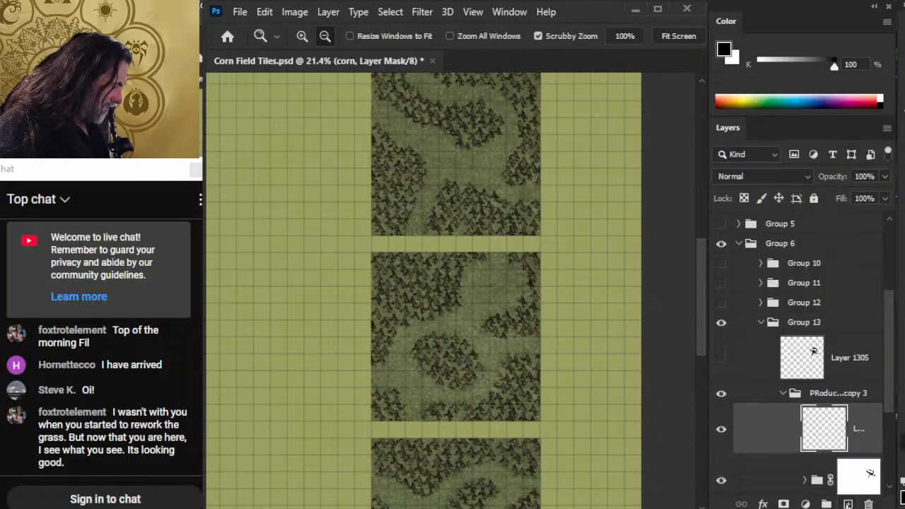
Step: Brush lighter grass in RGB 135, 138, 101 along the corn edges bordering the tile's paths with a size 70 brush
{"action": "left_click_drag", "start_coordinate": [413, 184], "coordinate": [495, 184]}
{"action": "left_click_drag", "start_coordinate": [495, 184], "coordinate": [517, 342]}
{"action": "key", "text": "b"}
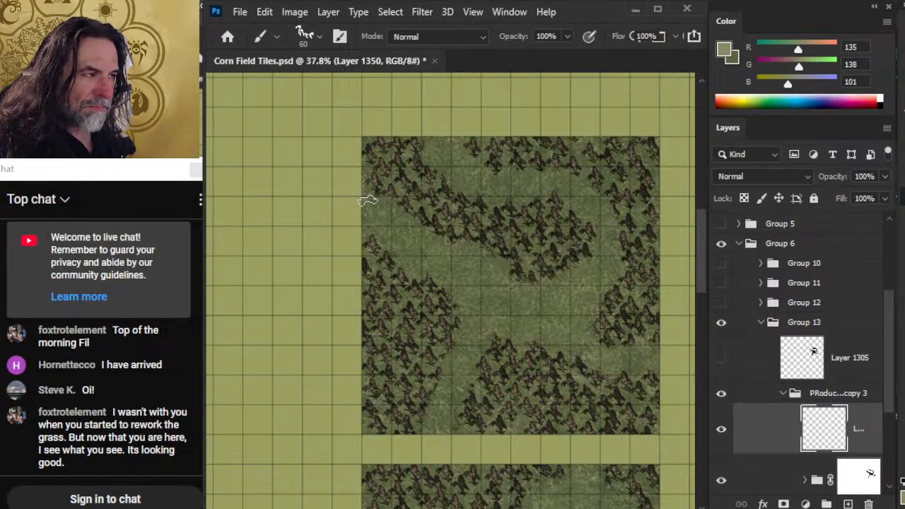
{"action": "mouse_move", "coordinate": [389, 200]}
{"action": "left_mouse_down"}
{"action": "mouse_move", "coordinate": [404, 221]}
{"action": "mouse_move", "coordinate": [484, 250]}
{"action": "mouse_move", "coordinate": [505, 271]}
{"action": "mouse_move", "coordinate": [497, 256]}
{"action": "mouse_move", "coordinate": [504, 257]}
{"action": "mouse_move", "coordinate": [516, 280]}
{"action": "mouse_move", "coordinate": [556, 286]}
{"action": "mouse_move", "coordinate": [576, 266]}
{"action": "left_mouse_up"}
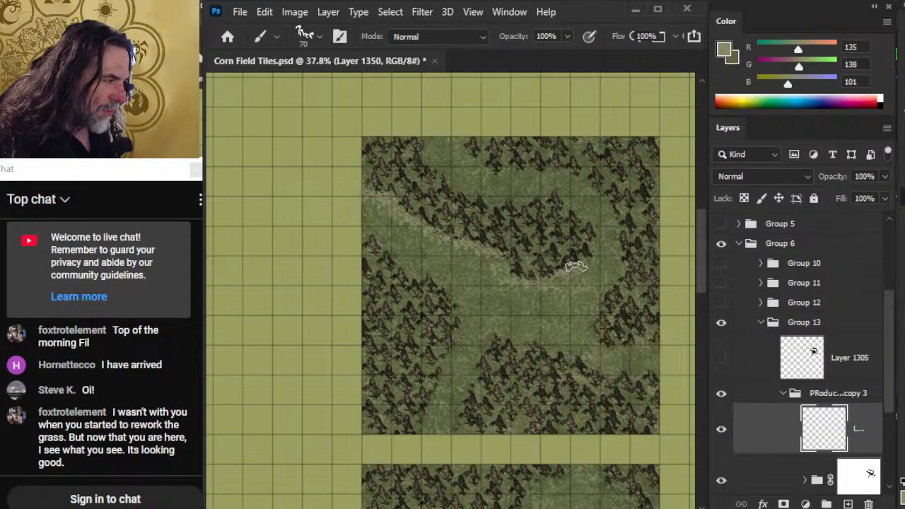
{"action": "mouse_move", "coordinate": [467, 155]}
{"action": "left_mouse_down"}
{"action": "mouse_move", "coordinate": [509, 177]}
{"action": "mouse_move", "coordinate": [515, 166]}
{"action": "mouse_move", "coordinate": [559, 174]}
{"action": "mouse_move", "coordinate": [580, 191]}
{"action": "mouse_move", "coordinate": [575, 180]}
{"action": "mouse_move", "coordinate": [590, 181]}
{"action": "mouse_move", "coordinate": [605, 207]}
{"action": "mouse_move", "coordinate": [614, 211]}
{"action": "mouse_move", "coordinate": [615, 202]}
{"action": "mouse_move", "coordinate": [618, 231]}
{"action": "left_mouse_up"}
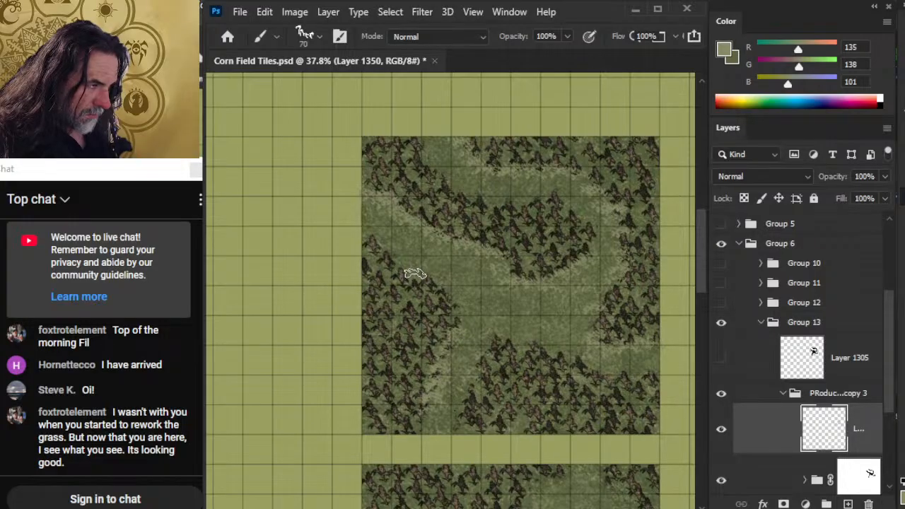
Step: Blend grass tones RGB 90, 100, 63 and 135, 138, 101 across the paths and central junction, softening with a 20% eraser
{"action": "left_click", "coordinate": [382, 216], "text": "alt"}
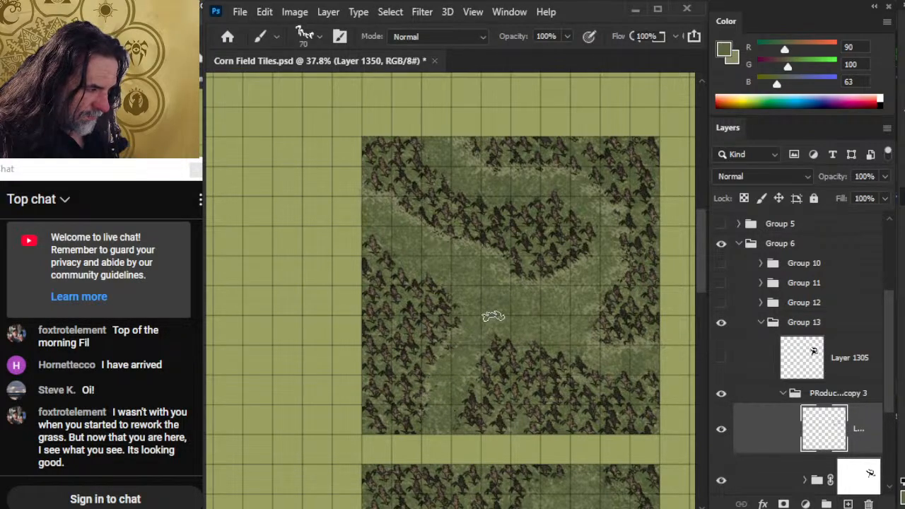
{"action": "left_click", "coordinate": [554, 304], "text": "alt"}
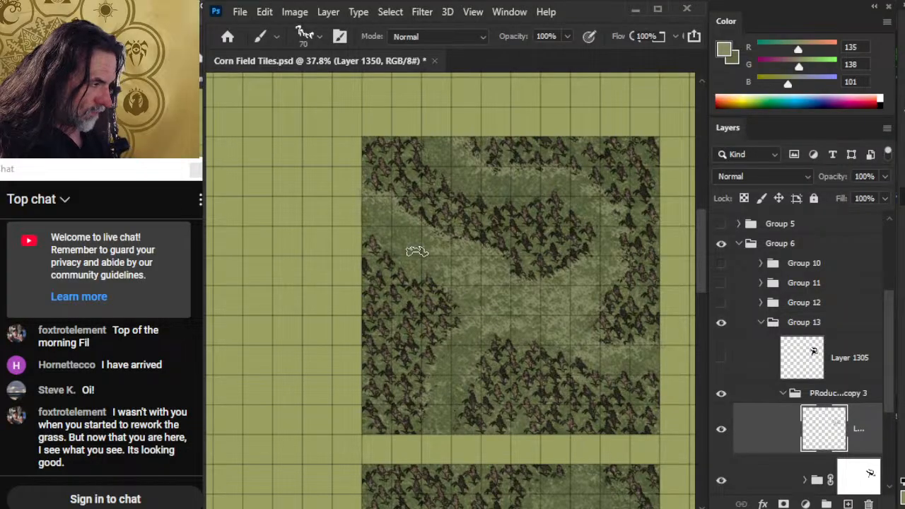
{"action": "key", "text": "e"}
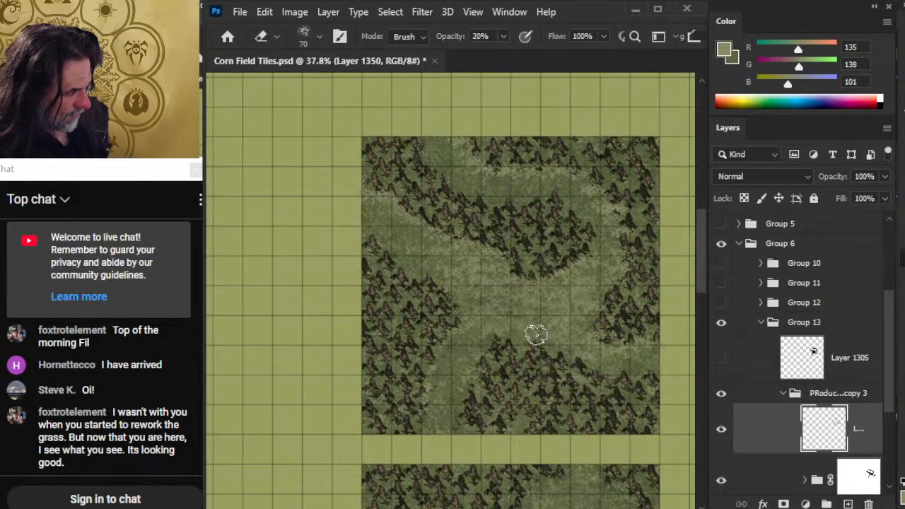
Step: Set the opacity of Group 13's painted grass layer to 75% and collapse the group
{"action": "left_click", "coordinate": [885, 179]}
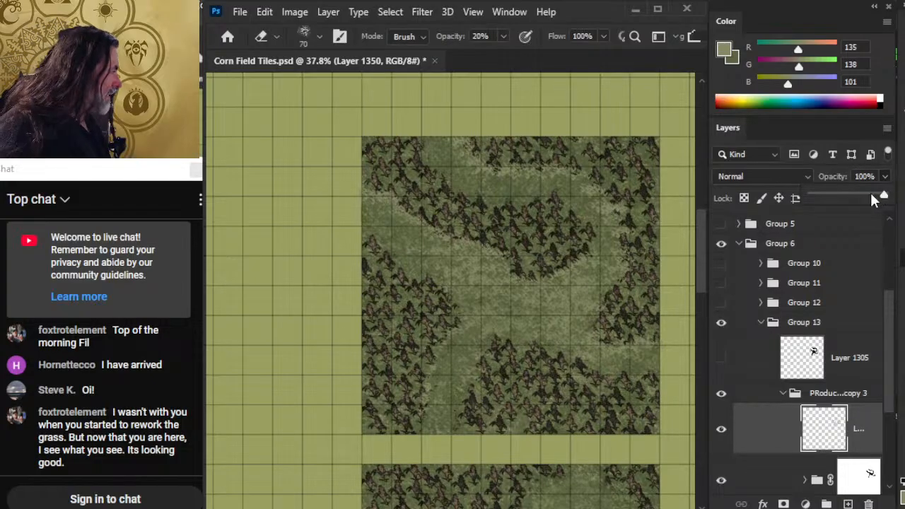
{"action": "left_click", "coordinate": [870, 193]}
{"action": "left_click_drag", "start_coordinate": [861, 193], "coordinate": [867, 194]}
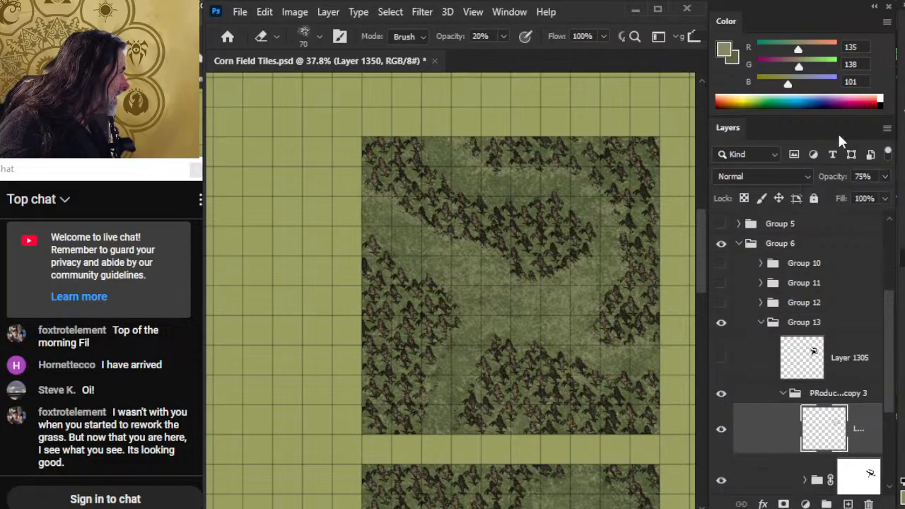
{"action": "left_click", "coordinate": [763, 325]}
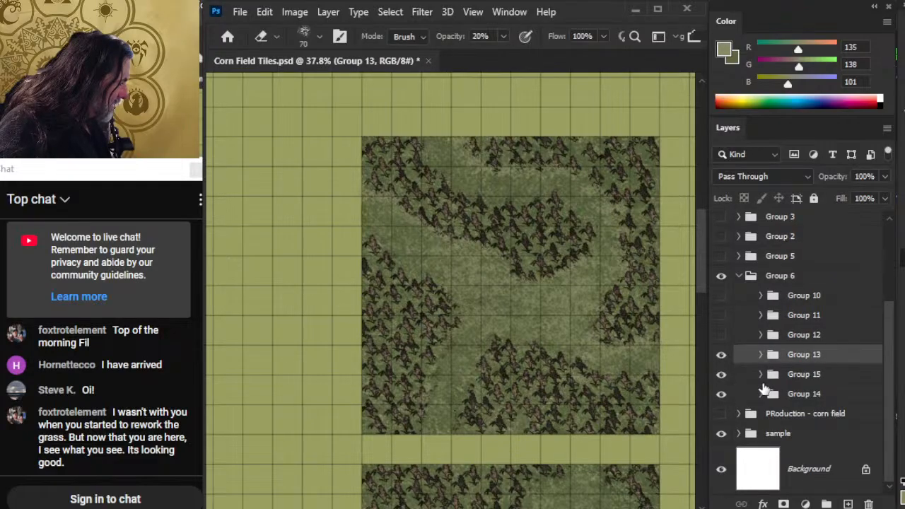
Step: Raise the opacity of Layer 1349, the painted grass layer in Group 15, to about 77% and collapse the group
{"action": "left_click", "coordinate": [761, 374]}
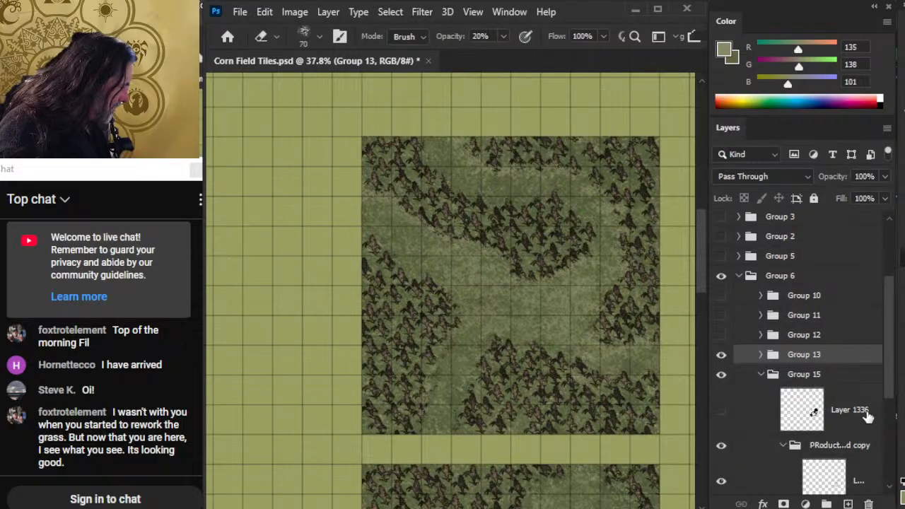
{"action": "left_click", "coordinate": [863, 481]}
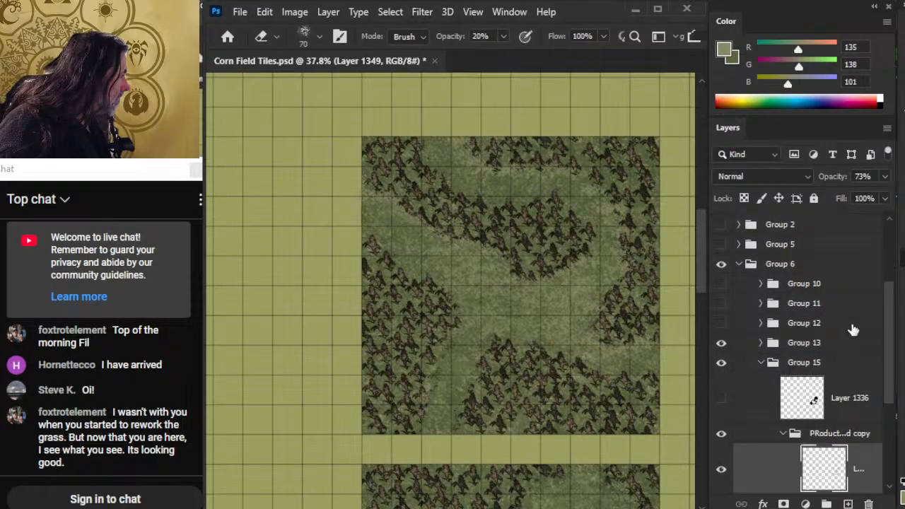
{"action": "left_click", "coordinate": [885, 177]}
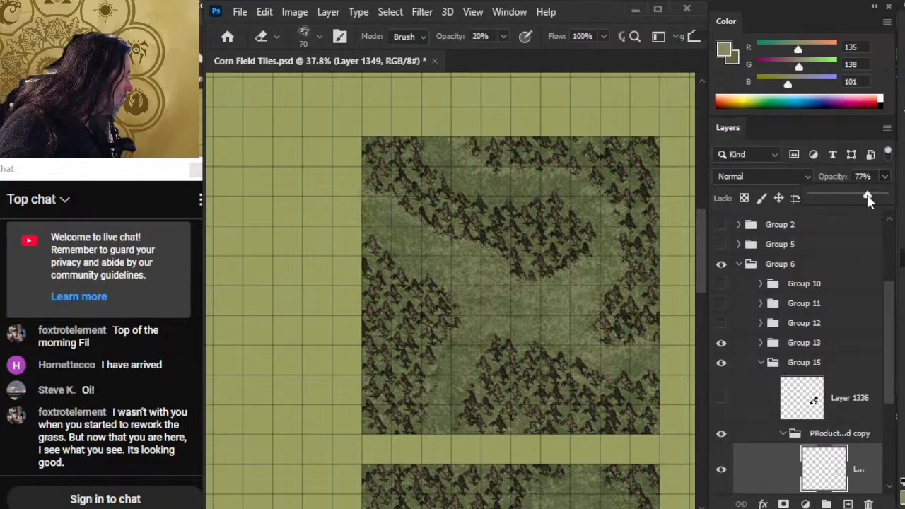
{"action": "left_click_drag", "start_coordinate": [867, 201], "coordinate": [867, 195]}
{"action": "left_click", "coordinate": [756, 365]}
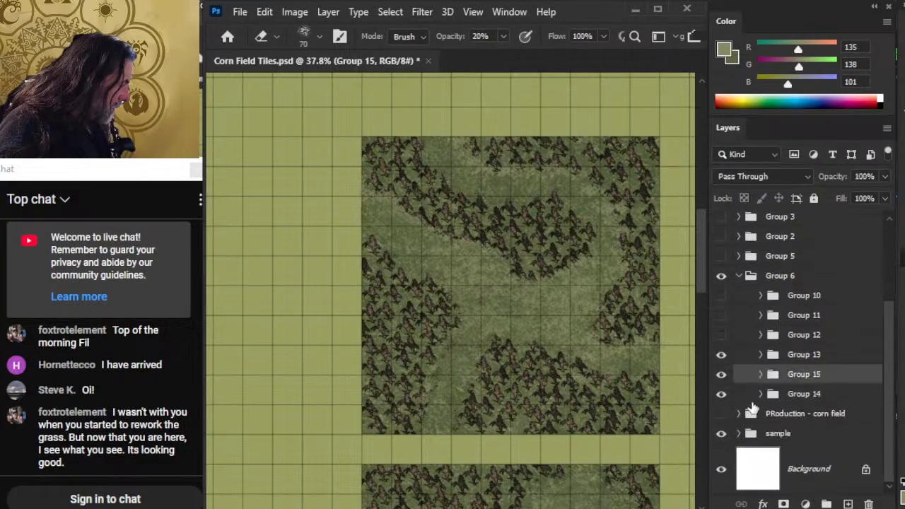
Step: Set the opacity of Layer 1347, the painted grass layer in Group 14, to 75% and view the three tiles together
{"action": "left_click", "coordinate": [754, 395]}
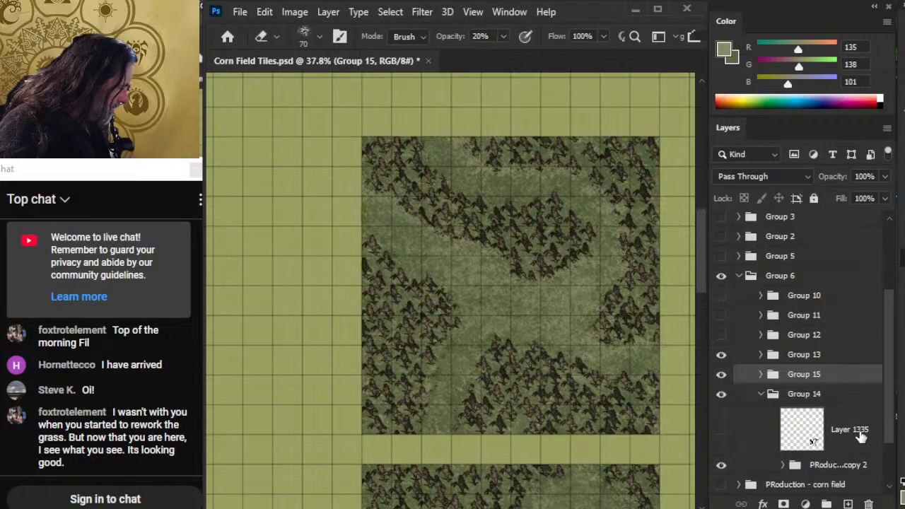
{"action": "left_click", "coordinate": [859, 431]}
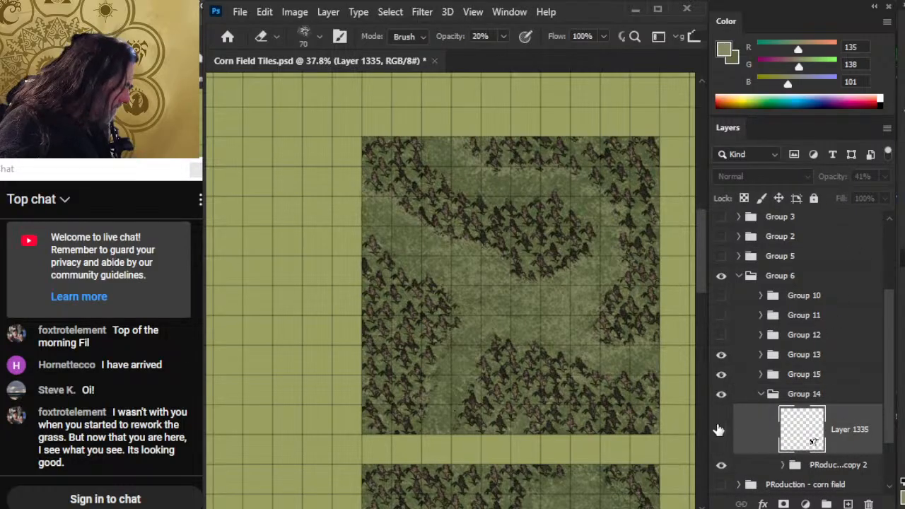
{"action": "left_click_drag", "start_coordinate": [890, 410], "coordinate": [890, 433]}
{"action": "left_click", "coordinate": [785, 425]}
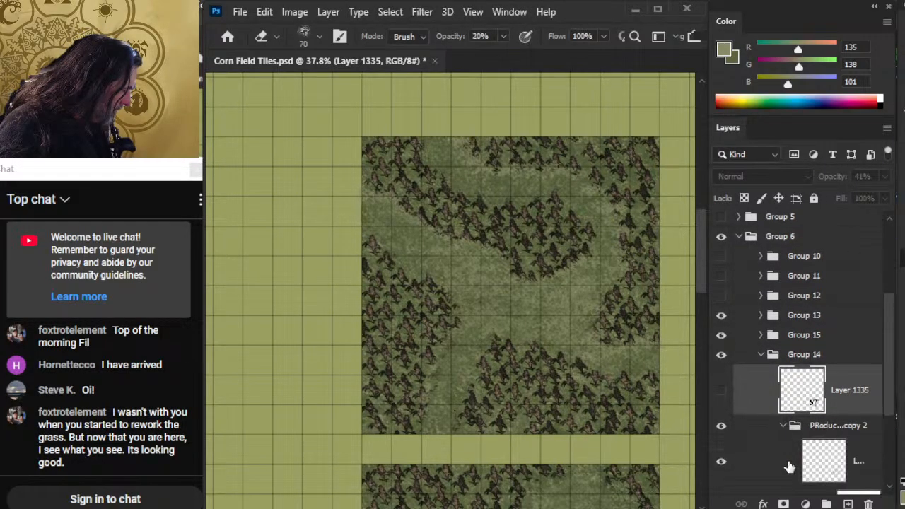
{"action": "left_click", "coordinate": [857, 466]}
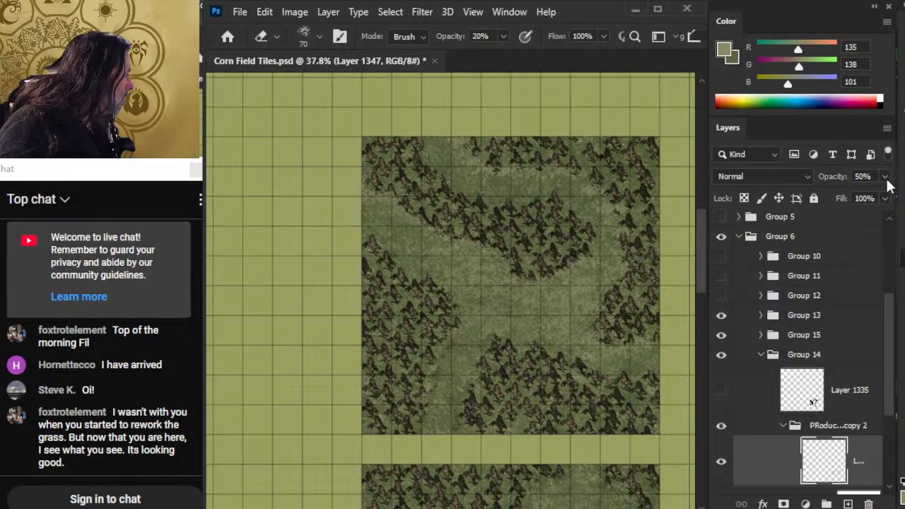
{"action": "left_click", "coordinate": [885, 176]}
{"action": "left_click_drag", "start_coordinate": [865, 194], "coordinate": [867, 194]}
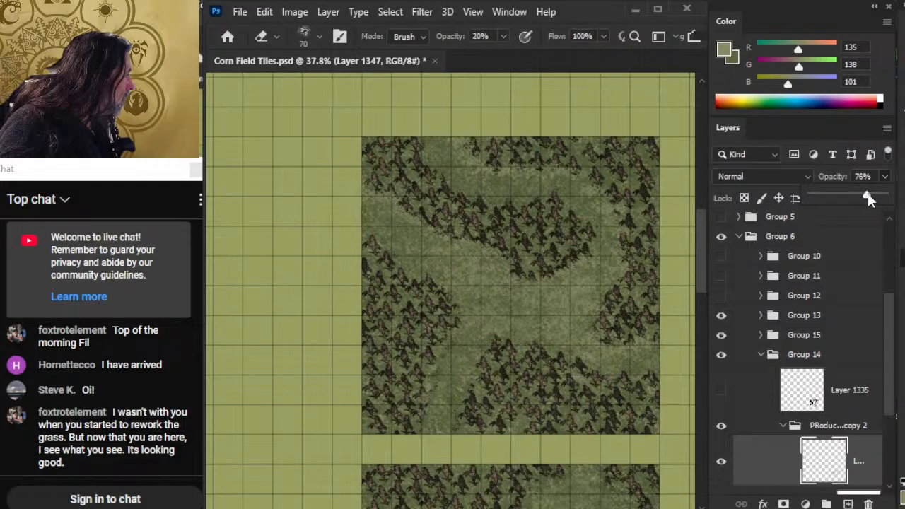
{"action": "left_click_drag", "start_coordinate": [867, 197], "coordinate": [867, 196]}
{"action": "key", "text": "alt+space"}
{"action": "left_click_drag", "start_coordinate": [567, 347], "coordinate": [514, 160]}
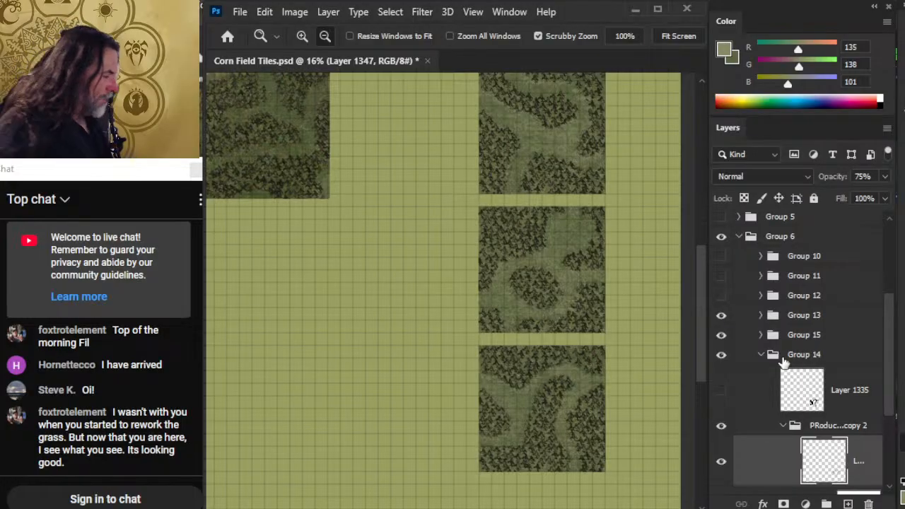
Step: Collapse Group 14 and try placing Group 13's tile flush against the left side of Group 15's tile
{"action": "left_click", "coordinate": [761, 355]}
{"action": "left_click", "coordinate": [800, 354]}
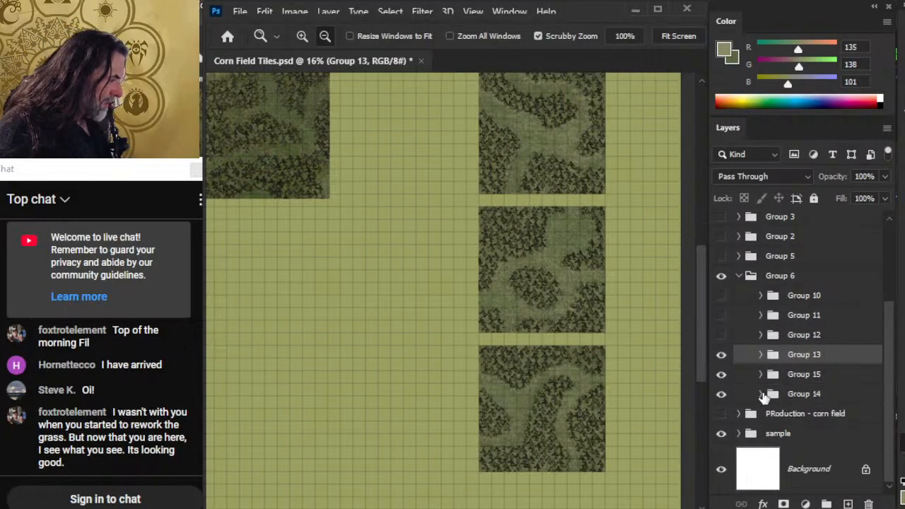
{"action": "left_click_drag", "start_coordinate": [535, 253], "coordinate": [598, 430]}
{"action": "key", "text": "v"}
{"action": "key", "text": "z"}
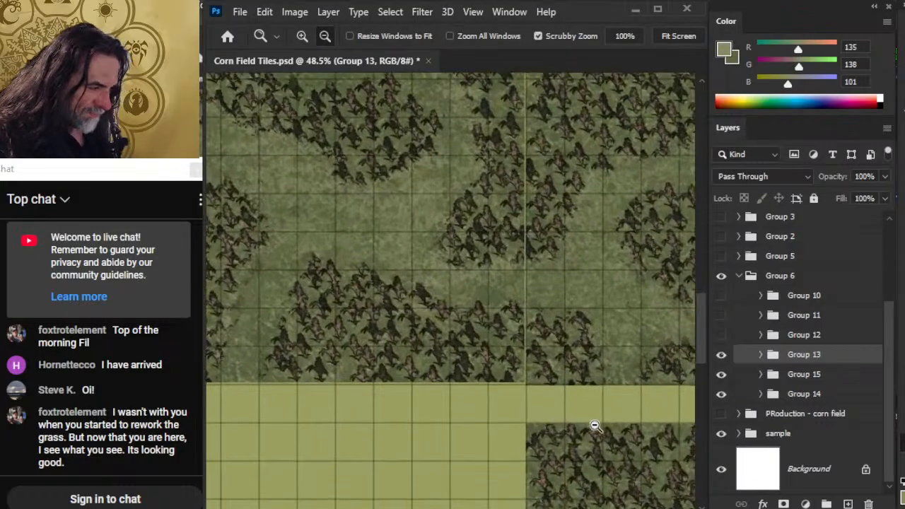
{"action": "key", "text": "v"}
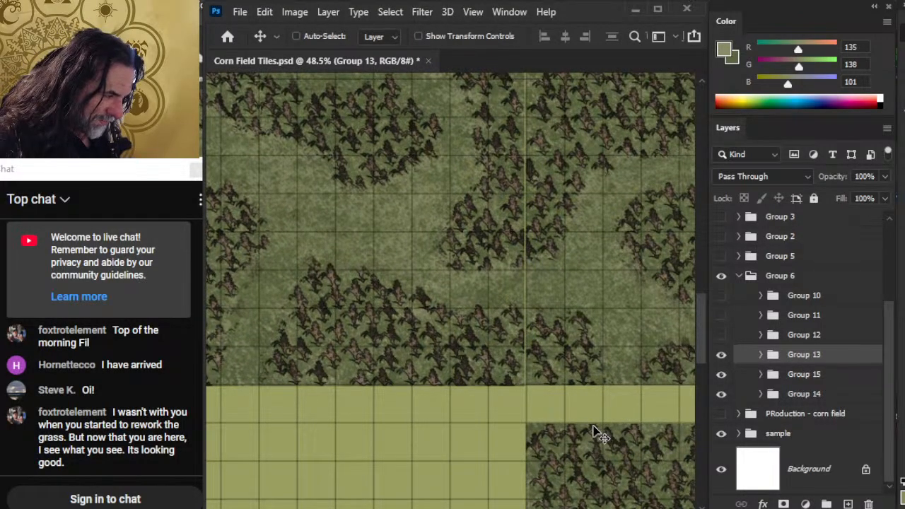
{"action": "key", "text": "z"}
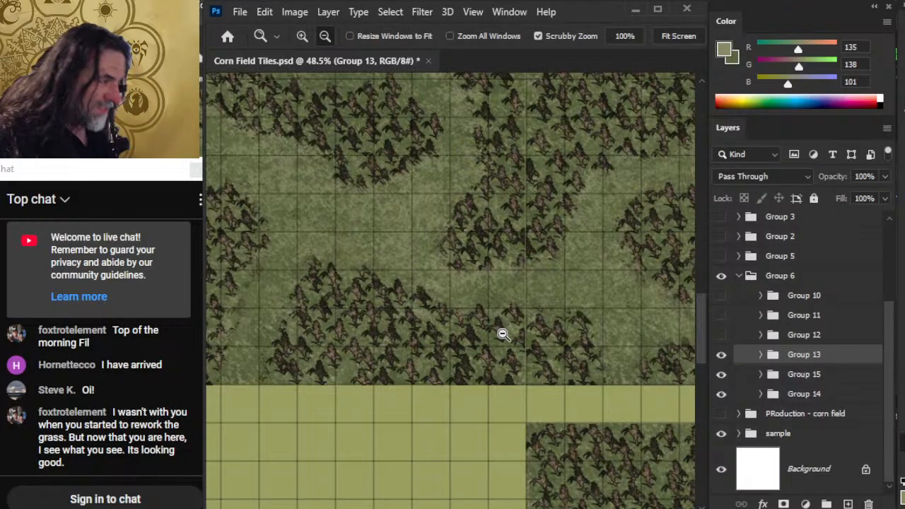
{"action": "left_click_drag", "start_coordinate": [501, 333], "coordinate": [462, 318]}
Step: Try placing Group 14's tile directly above Group 15's tile, nudging it up until their edges line up
{"action": "left_click_drag", "start_coordinate": [668, 443], "coordinate": [460, 313]}
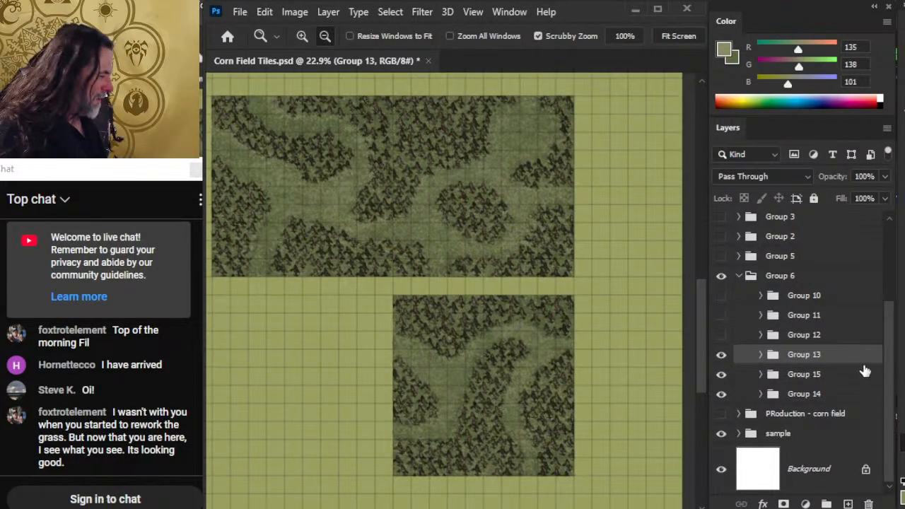
{"action": "left_click", "coordinate": [814, 394]}
{"action": "key", "text": "v"}
{"action": "left_click_drag", "start_coordinate": [552, 354], "coordinate": [556, 103]}
{"action": "left_click_drag", "start_coordinate": [505, 198], "coordinate": [499, 393]}
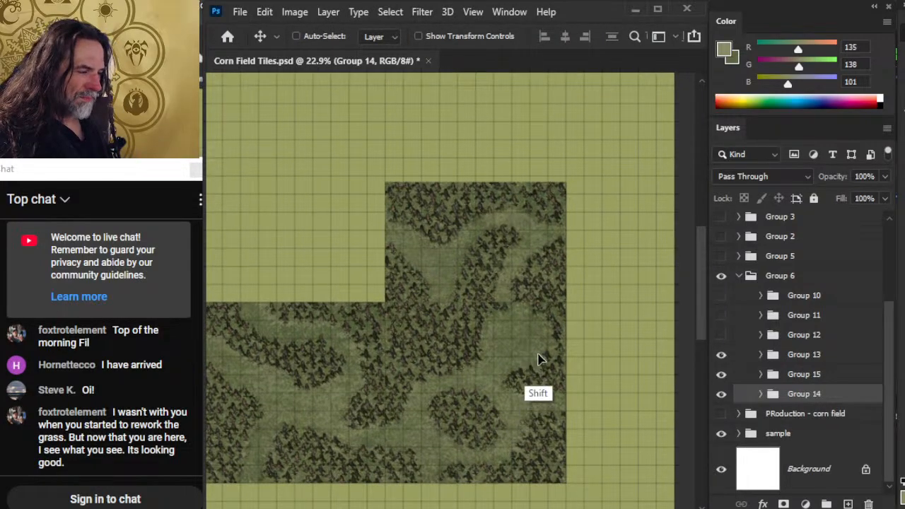
{"action": "left_click_drag", "start_coordinate": [539, 364], "coordinate": [541, 328]}
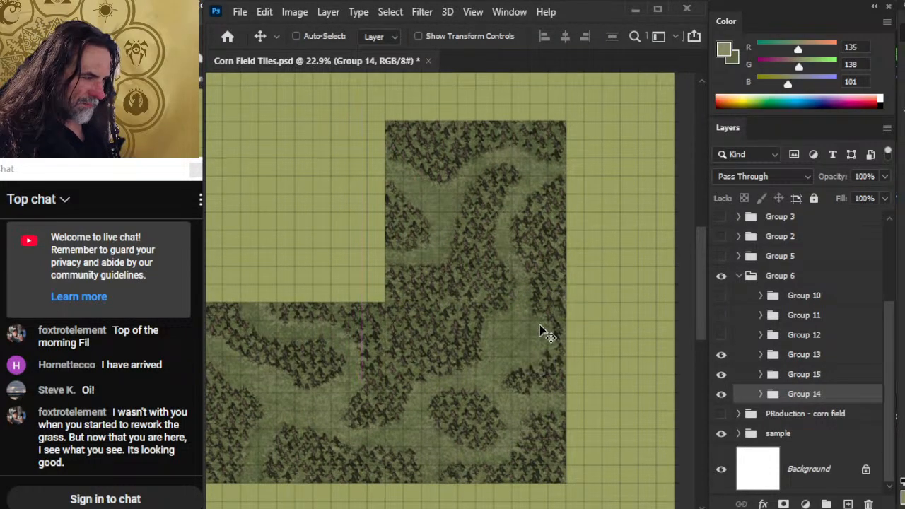
{"action": "key", "text": "z"}
{"action": "mouse_move", "coordinate": [559, 381]}
{"action": "left_mouse_down"}
{"action": "mouse_move", "coordinate": [495, 379]}
{"action": "mouse_move", "coordinate": [554, 366]}
{"action": "left_mouse_up"}
{"action": "key", "text": "v"}
{"action": "key", "text": "Up"}
{"action": "key", "text": "Up"}
{"action": "key", "text": "Up"}
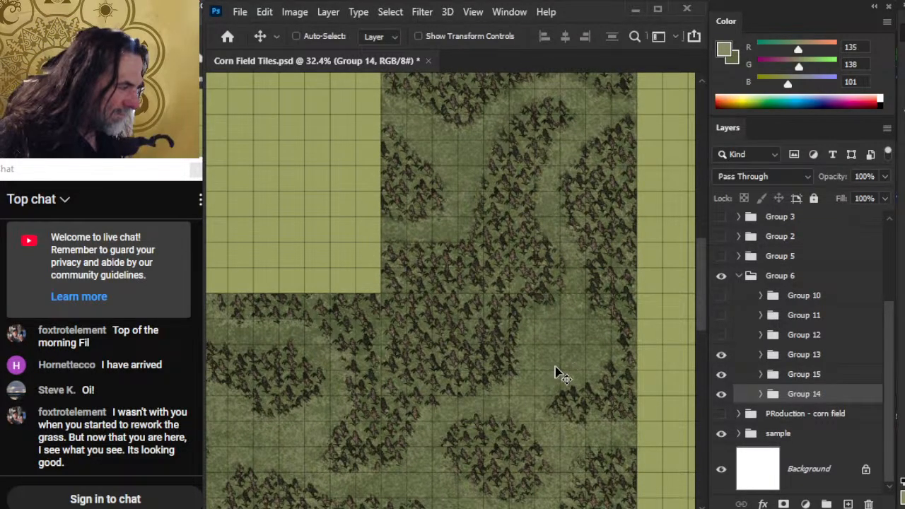
{"action": "key", "text": "Up"}
{"action": "key", "text": "Up"}
{"action": "key", "text": "Up"}
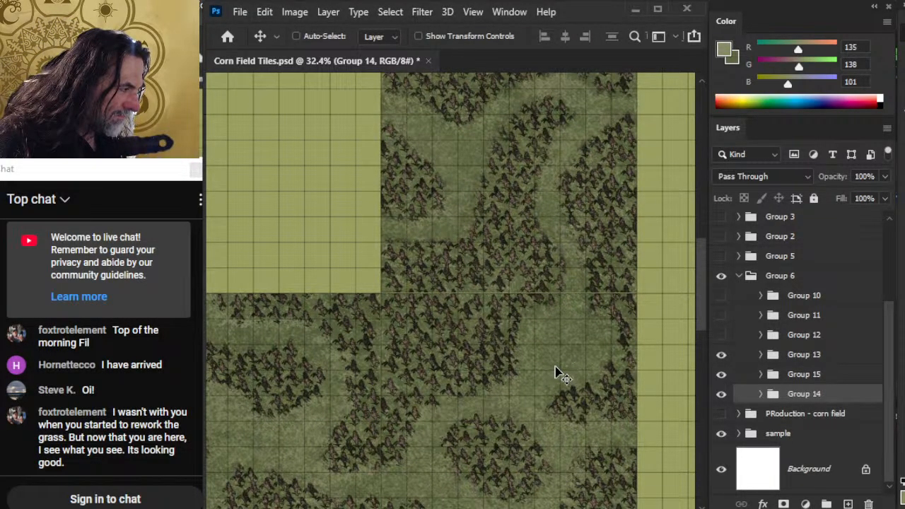
Step: Examine how the paths and grass tones join across the three assembled tiles, both up close and across the whole canvas
{"action": "key", "text": "z"}
{"action": "left_click_drag", "start_coordinate": [553, 366], "coordinate": [510, 341]}
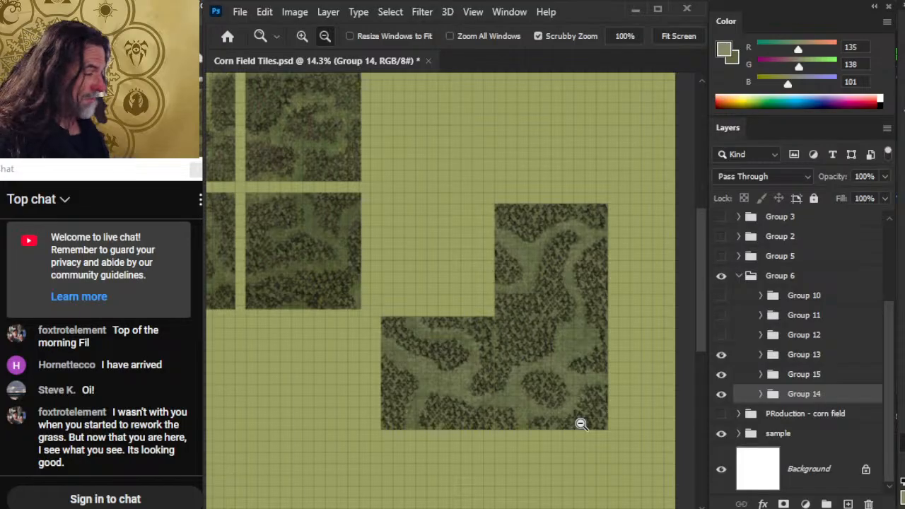
{"action": "left_click_drag", "start_coordinate": [491, 347], "coordinate": [510, 356]}
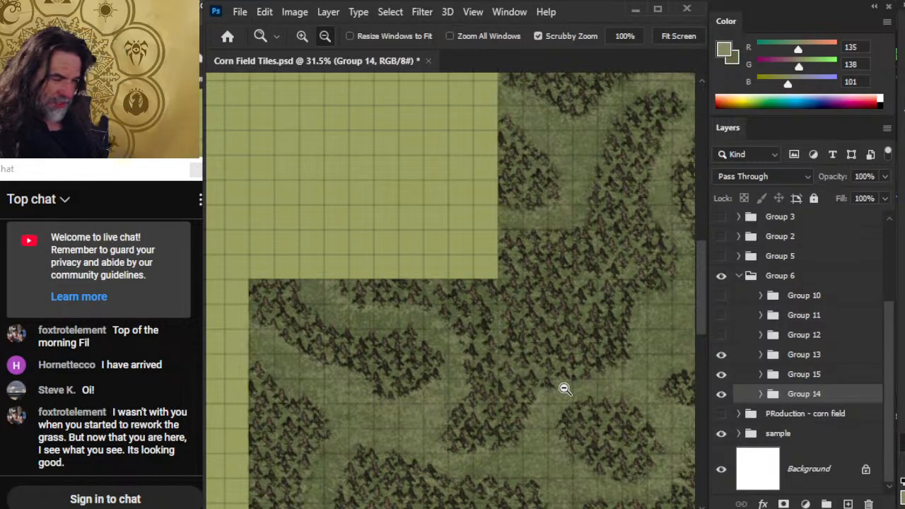
{"action": "left_click_drag", "start_coordinate": [564, 388], "coordinate": [517, 423]}
{"action": "left_click_drag", "start_coordinate": [604, 423], "coordinate": [580, 386]}
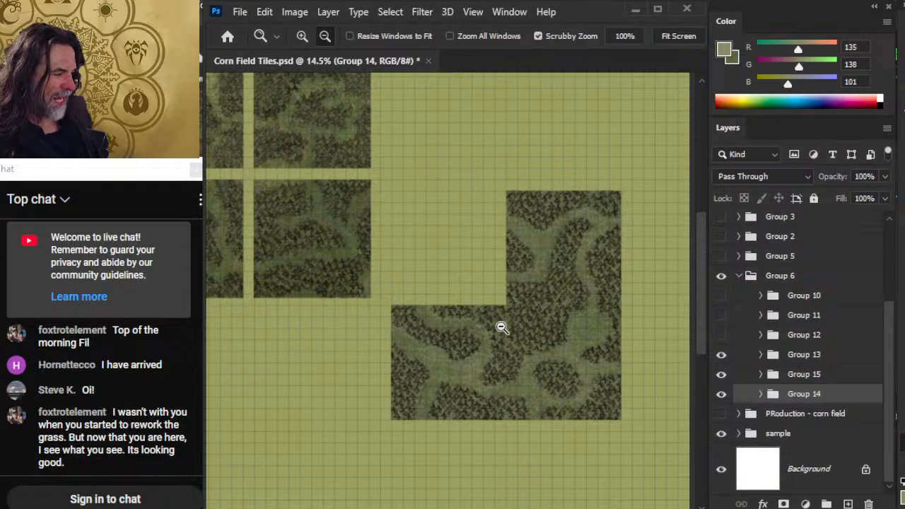
{"action": "left_click_drag", "start_coordinate": [500, 411], "coordinate": [462, 413]}
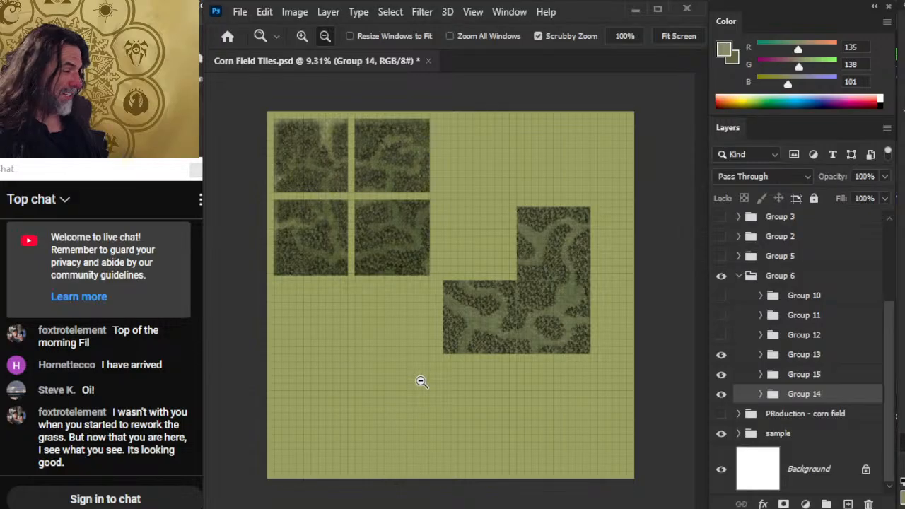
{"action": "scroll", "coordinate": [515, 309], "scroll_direction": "up", "scroll_amount": 2}
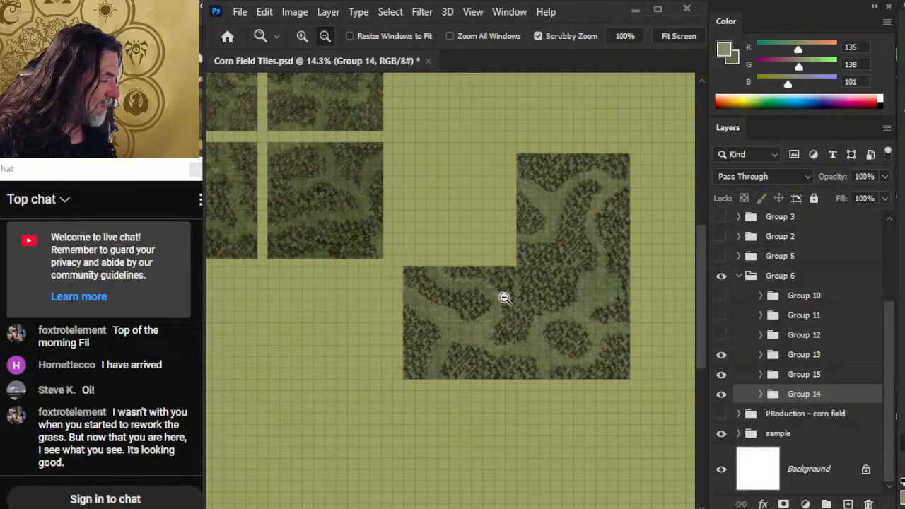
{"action": "scroll", "coordinate": [531, 325], "scroll_direction": "down", "scroll_amount": 3}
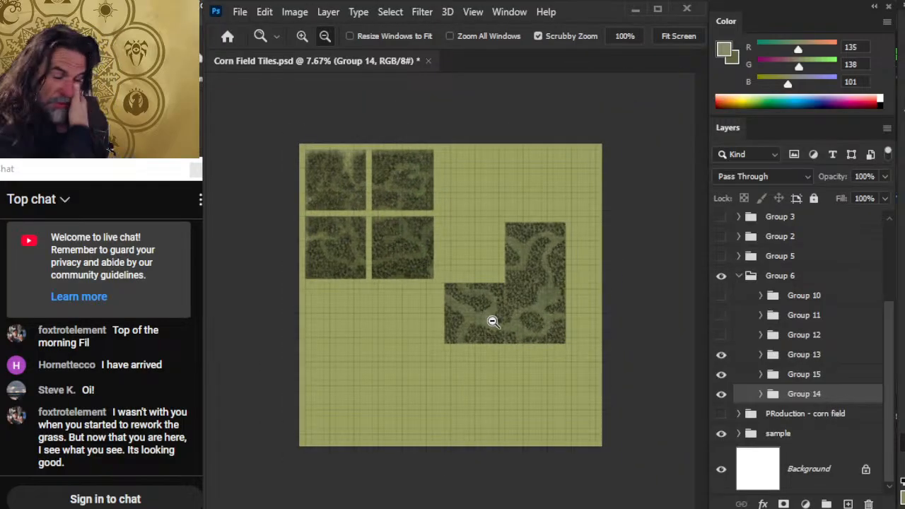
Step: Undo the trial moves of Group 13 and Group 14 to restore the spaced column of three tiles
{"action": "key", "text": "ctrl+z"}
{"action": "key", "text": "ctrl+z"}
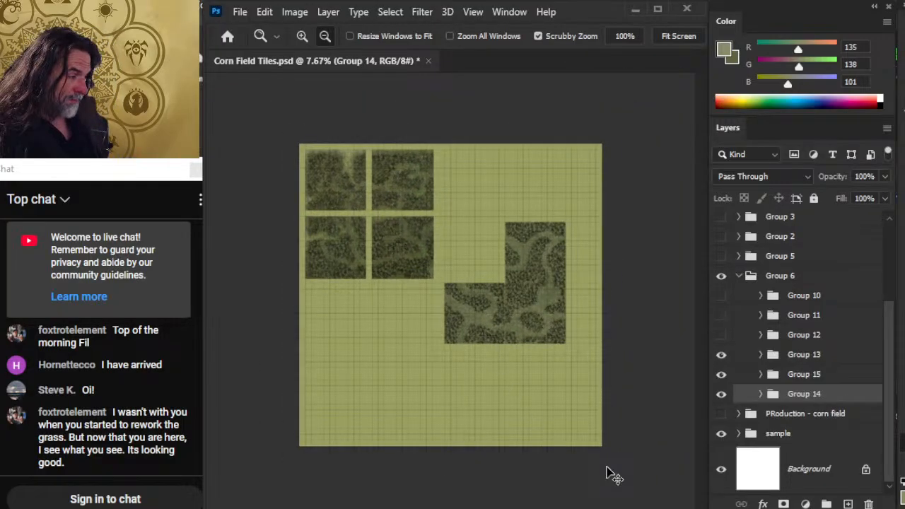
{"action": "key", "text": "ctrl+z"}
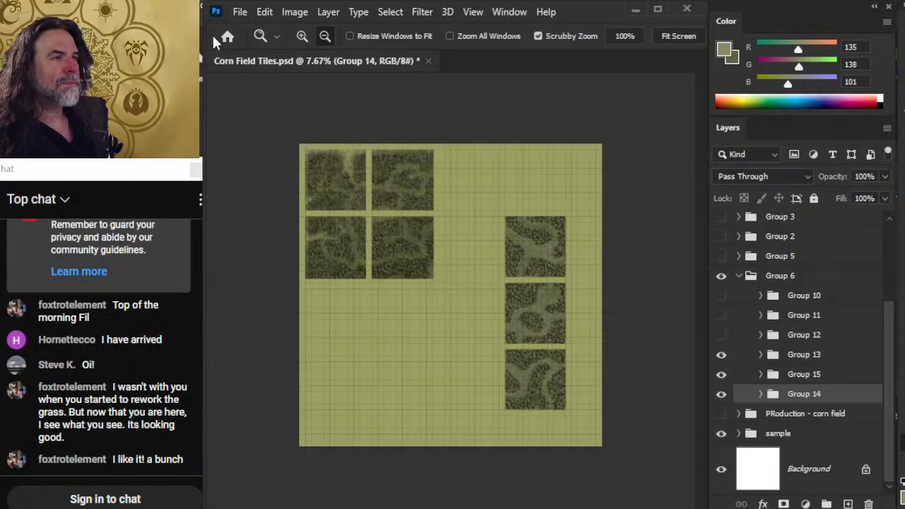
Step: Start opening another file and browse through the BOOK CREATION folder up to its parent projects folder
{"action": "left_click", "coordinate": [240, 12]}
{"action": "left_click", "coordinate": [259, 44]}
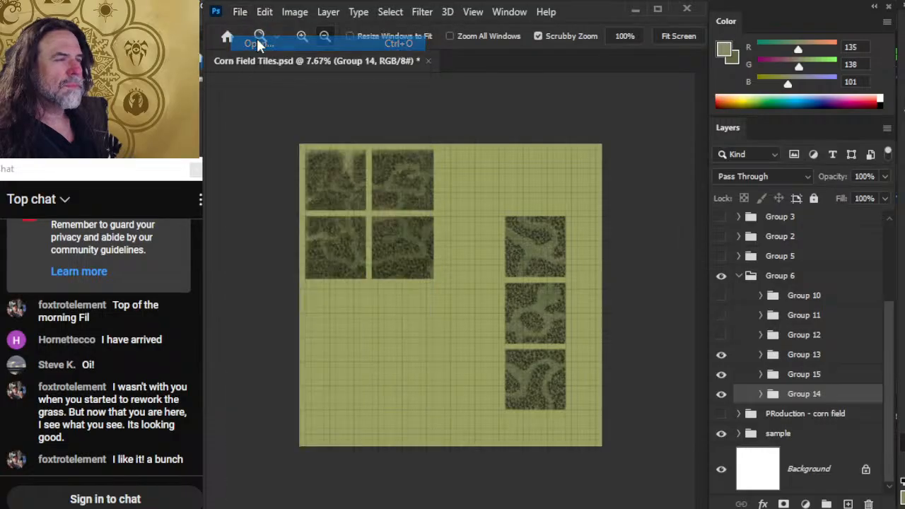
{"action": "scroll", "coordinate": [297, 213], "scroll_direction": "up", "scroll_amount": 1}
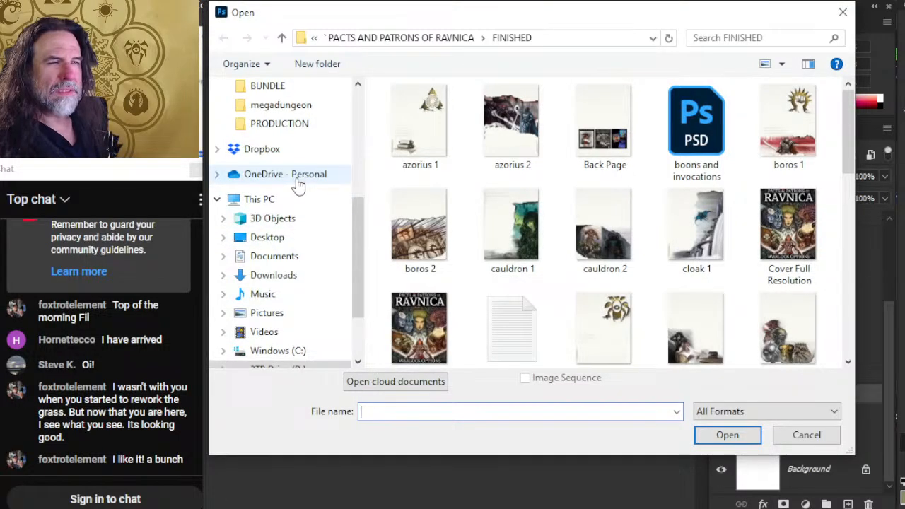
{"action": "scroll", "coordinate": [298, 184], "scroll_direction": "up", "scroll_amount": 3}
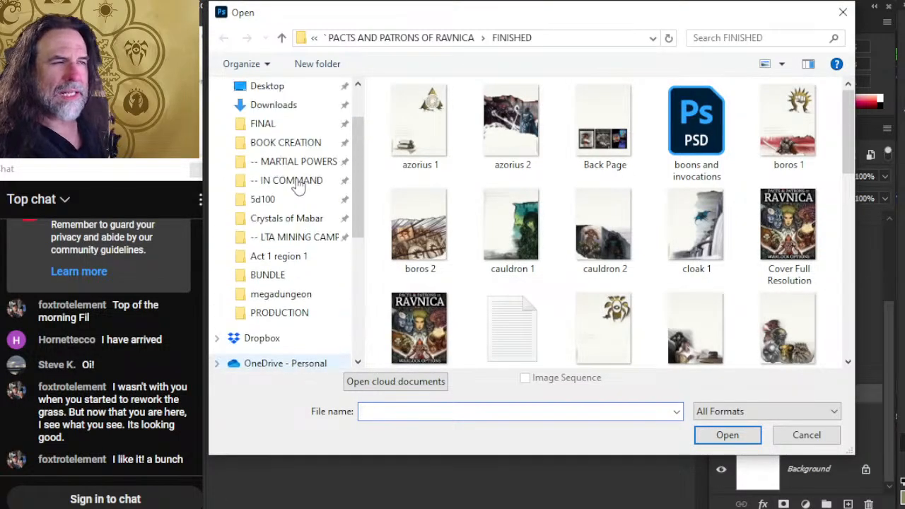
{"action": "left_click", "coordinate": [298, 145]}
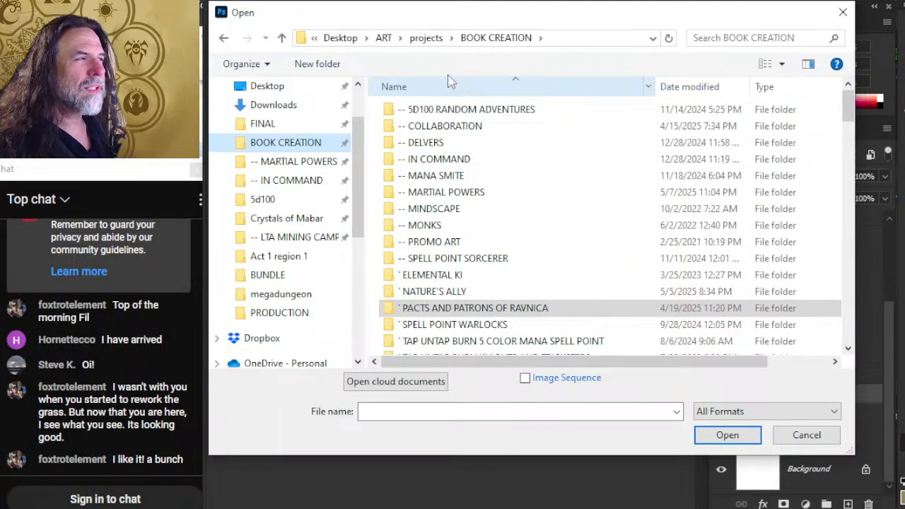
{"action": "left_click", "coordinate": [436, 41]}
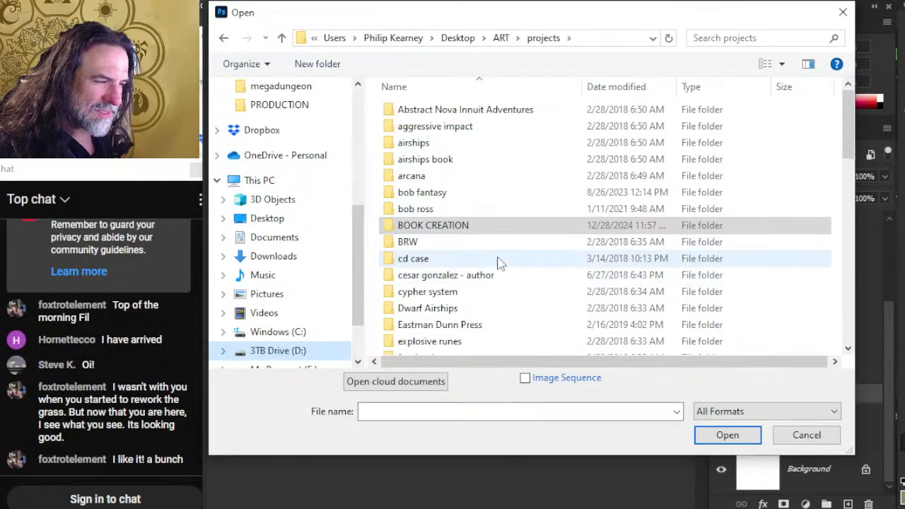
Step: Browse into figgins wood - catan, catan, revising, final and the sent out folder
{"action": "scroll", "coordinate": [498, 263], "scroll_direction": "down", "scroll_amount": 2}
{"action": "double_click", "coordinate": [481, 298]}
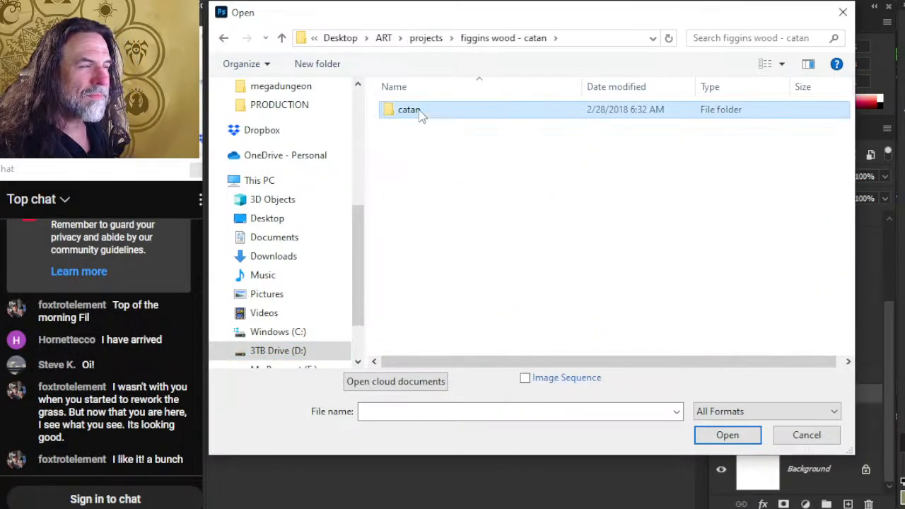
{"action": "double_click", "coordinate": [421, 112]}
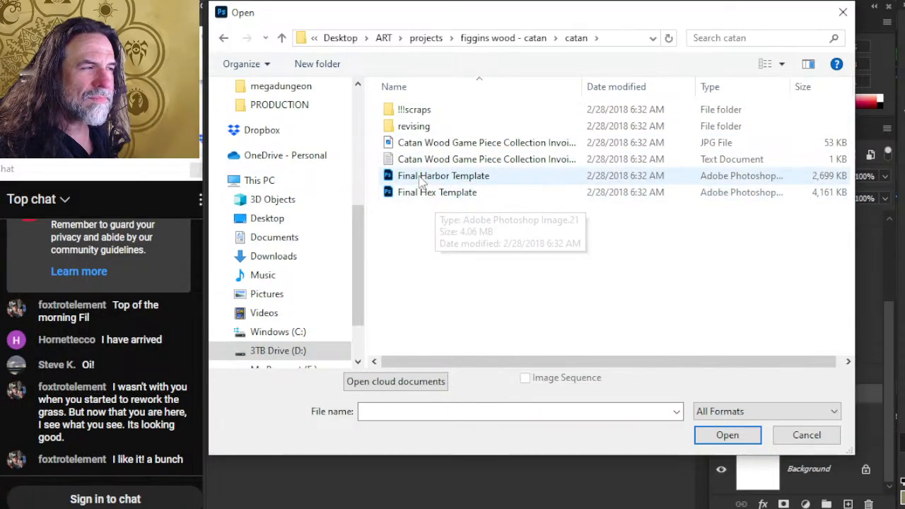
{"action": "double_click", "coordinate": [410, 127]}
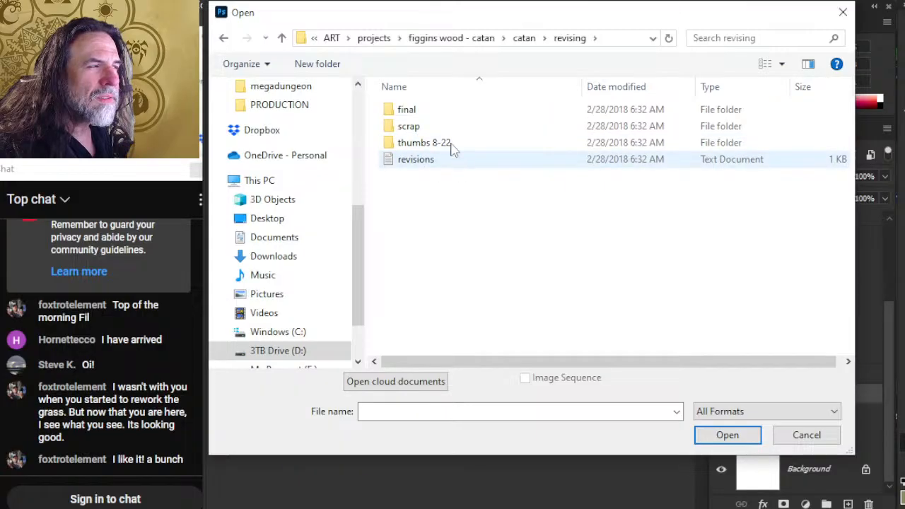
{"action": "double_click", "coordinate": [427, 112]}
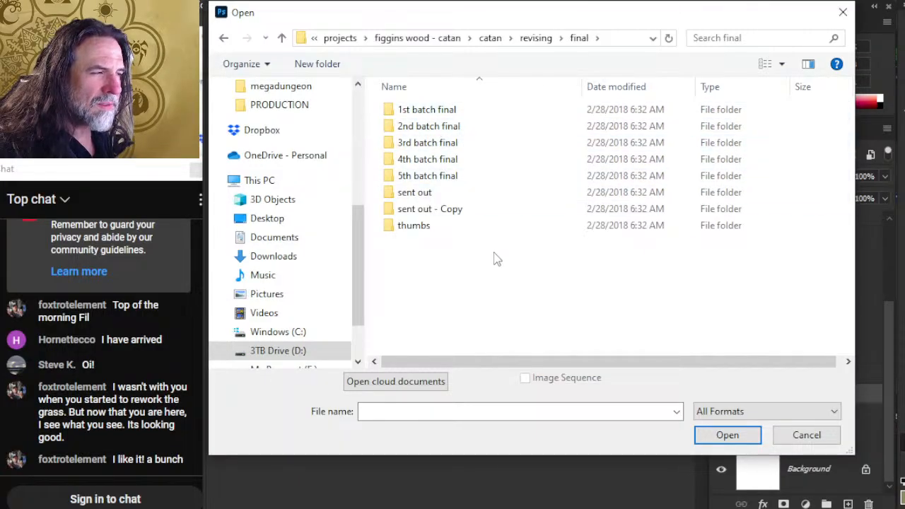
{"action": "double_click", "coordinate": [428, 197]}
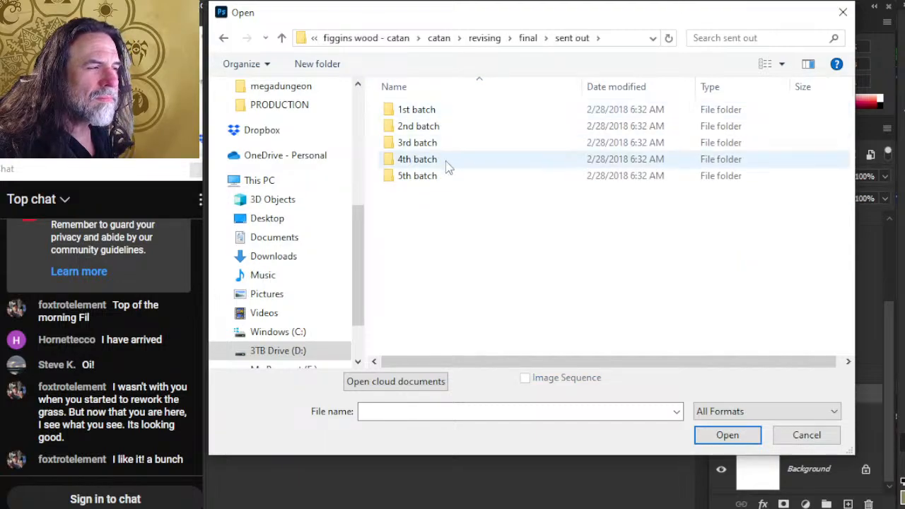
Step: Check the contents of the 5th batch and 4th batch folders, returning to the sent out folder
{"action": "double_click", "coordinate": [446, 179]}
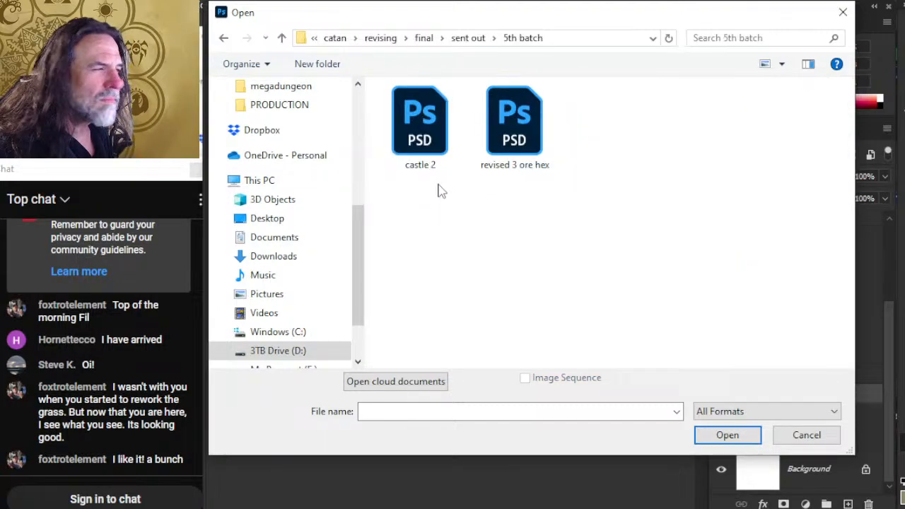
{"action": "key", "text": "alt+Left"}
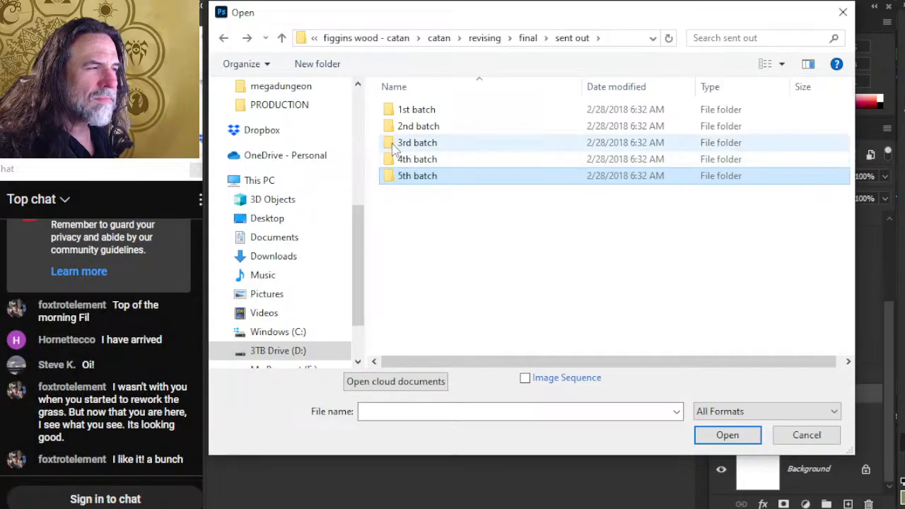
{"action": "double_click", "coordinate": [415, 158]}
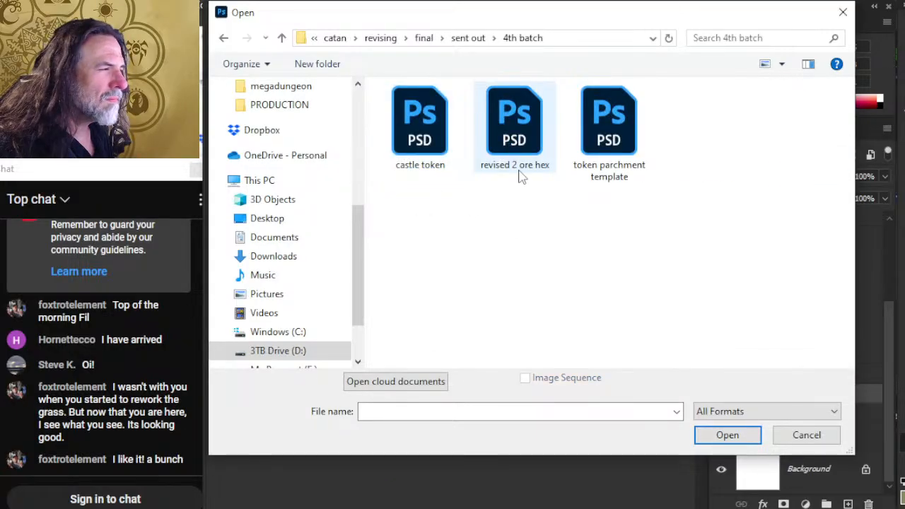
{"action": "key", "text": "alt+Left"}
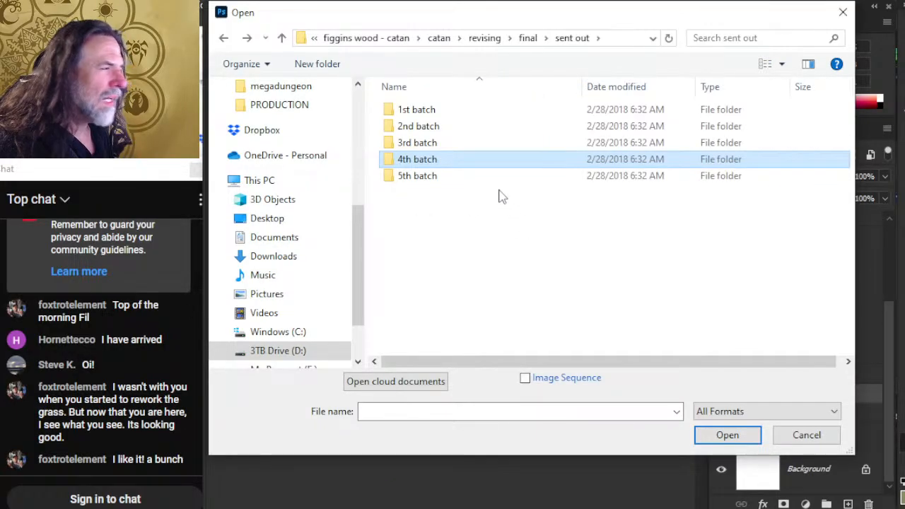
Step: Open Revised Desert Hex.psd from the 1st batch folder and view its line art up close
{"action": "left_click", "coordinate": [427, 148]}
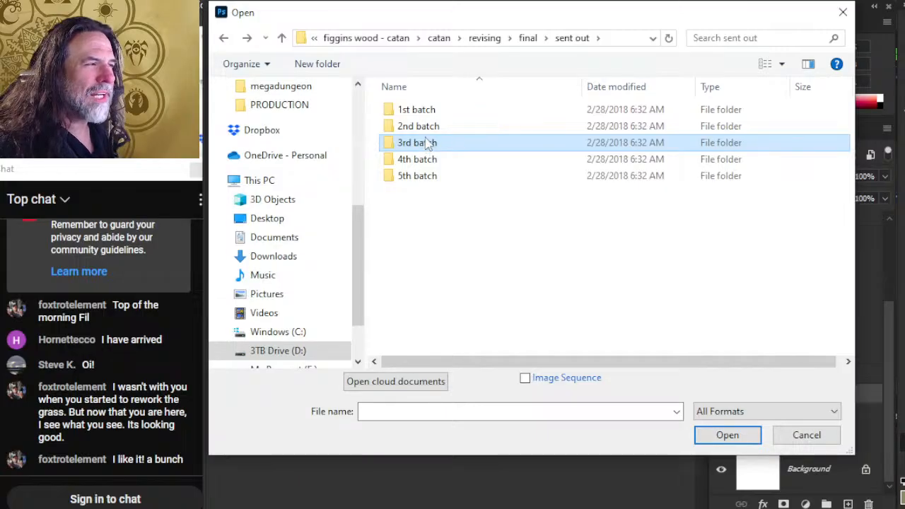
{"action": "double_click", "coordinate": [427, 112]}
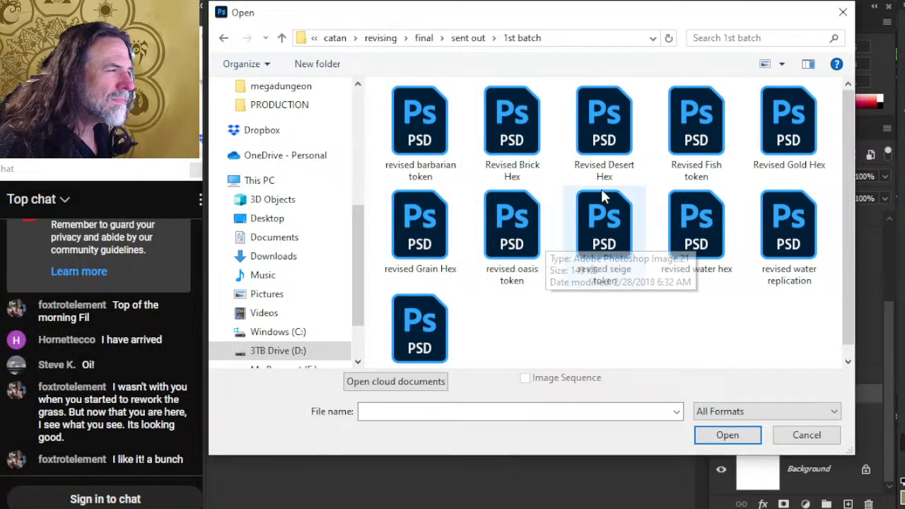
{"action": "double_click", "coordinate": [613, 140]}
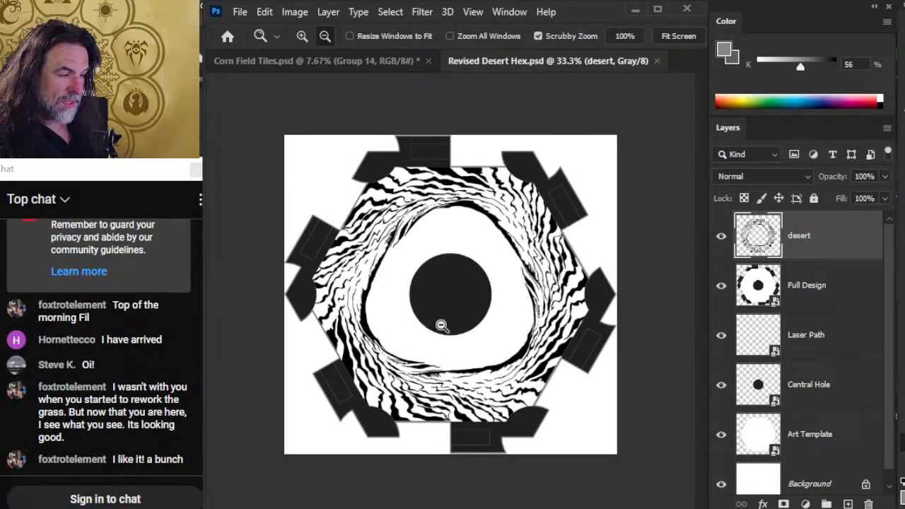
{"action": "left_click_drag", "start_coordinate": [364, 348], "coordinate": [418, 377]}
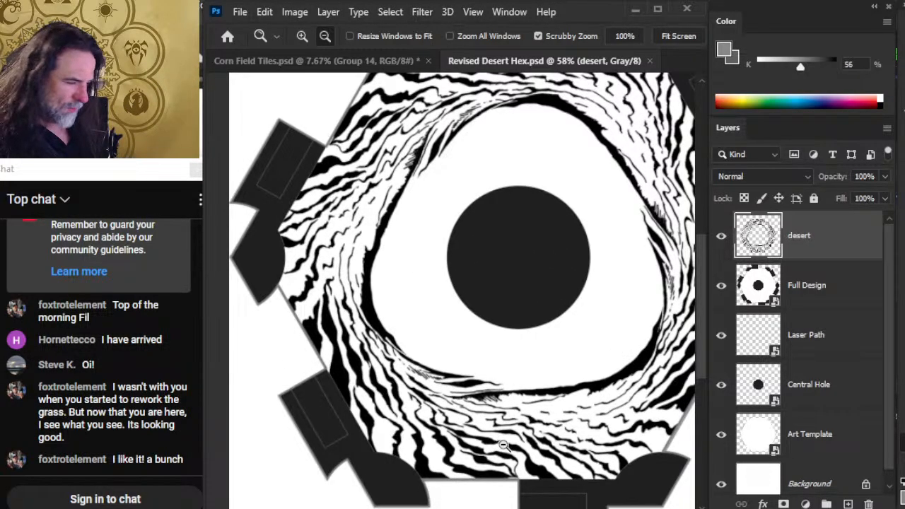
Step: View the whole desert hex artwork and close Revised Desert Hex.psd
{"action": "left_click_drag", "start_coordinate": [503, 445], "coordinate": [481, 444]}
{"action": "left_click_drag", "start_coordinate": [581, 340], "coordinate": [553, 330]}
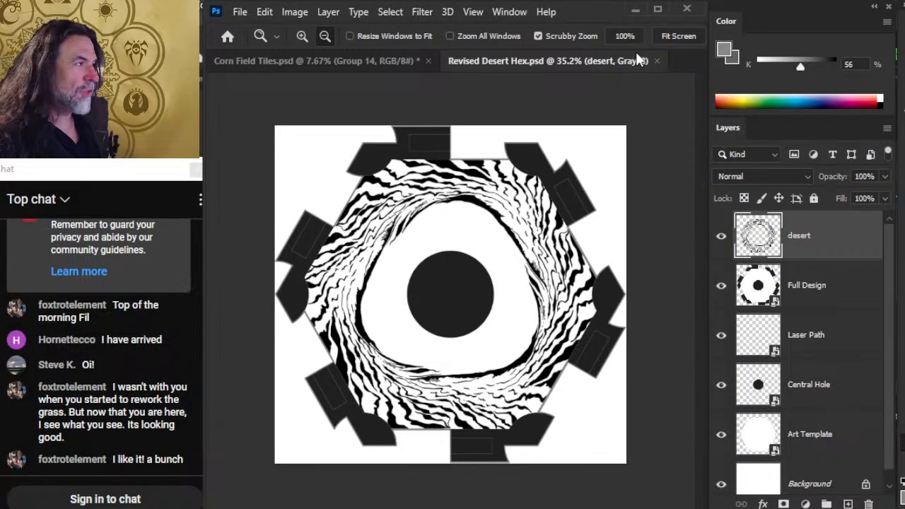
{"action": "left_click", "coordinate": [657, 61]}
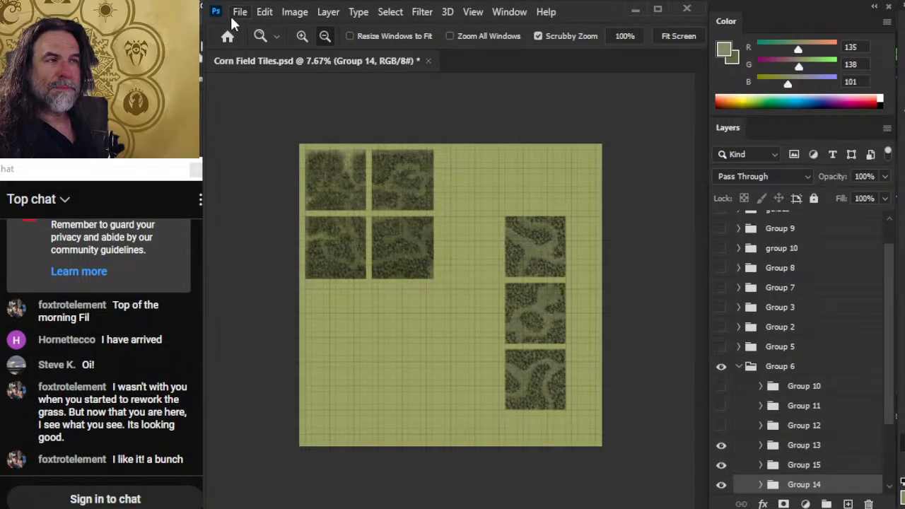
Step: Open revised water hex.psd and revised water replication.psd from the 1st batch folder
{"action": "left_click", "coordinate": [240, 12]}
{"action": "left_click", "coordinate": [258, 41]}
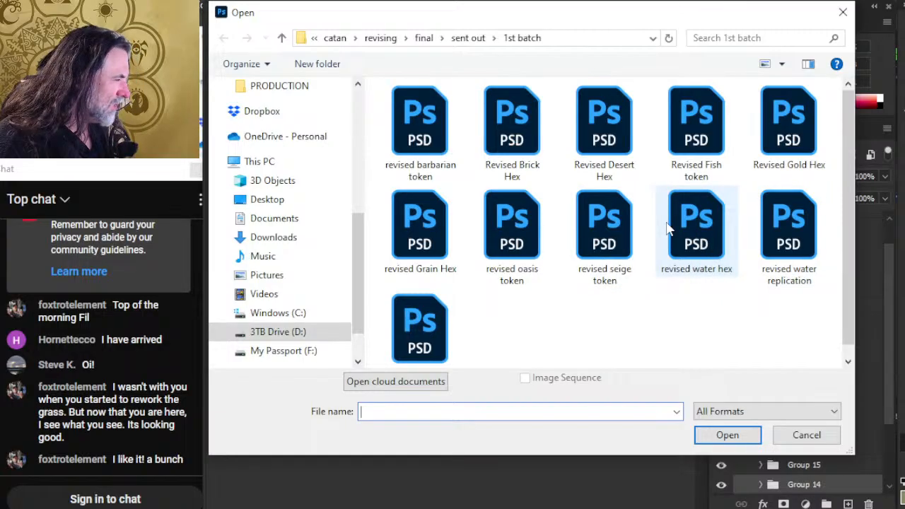
{"action": "double_click", "coordinate": [697, 234]}
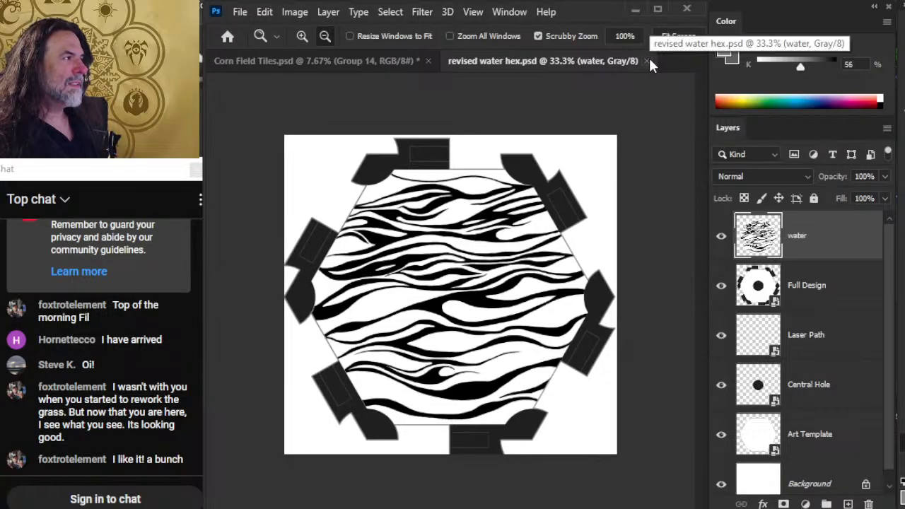
{"action": "left_click", "coordinate": [240, 12]}
{"action": "left_click", "coordinate": [261, 43]}
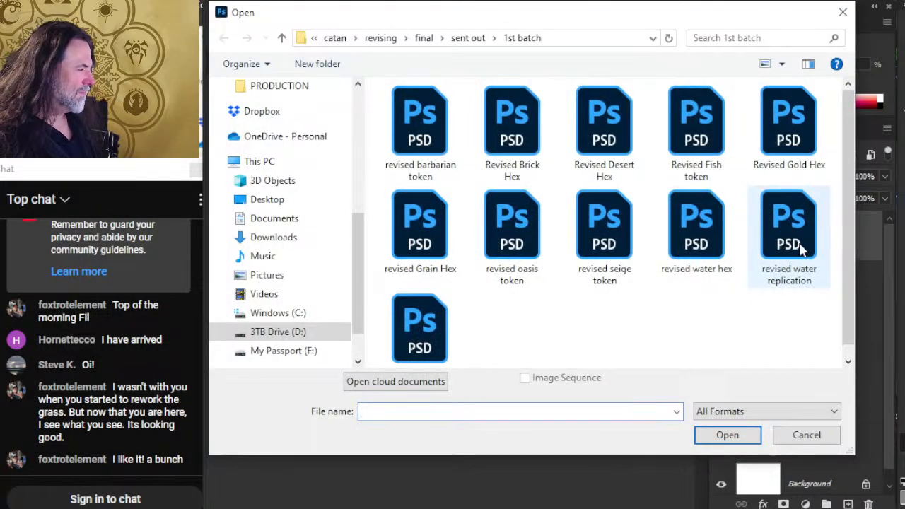
{"action": "double_click", "coordinate": [803, 247]}
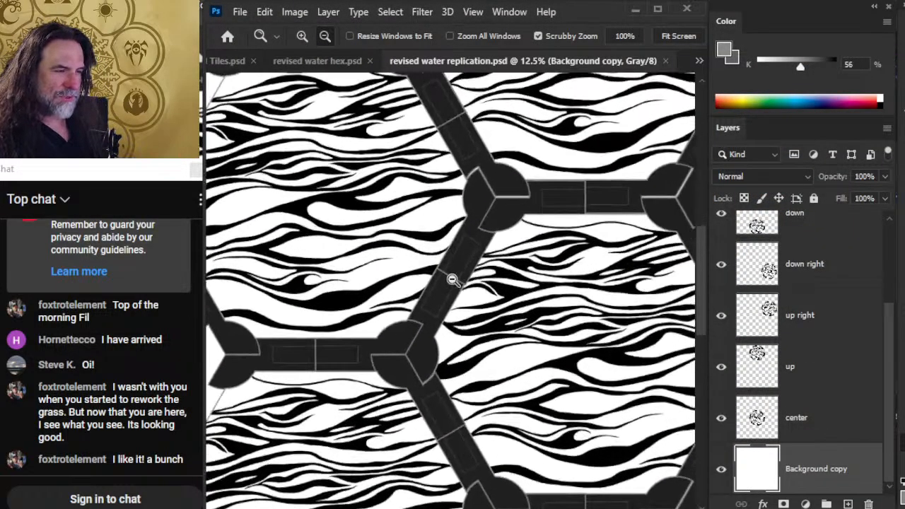
Step: Examine how the line art joins across the replicated water hexes, and close both water files
{"action": "left_click_drag", "start_coordinate": [386, 269], "coordinate": [453, 281]}
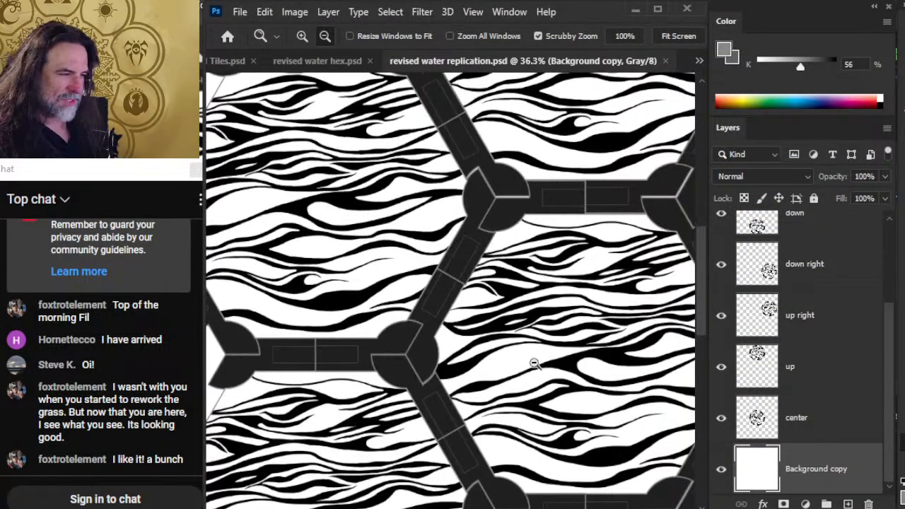
{"action": "left_click_drag", "start_coordinate": [515, 323], "coordinate": [511, 313]}
{"action": "left_click_drag", "start_coordinate": [584, 273], "coordinate": [533, 282]}
{"action": "left_click_drag", "start_coordinate": [581, 333], "coordinate": [512, 328]}
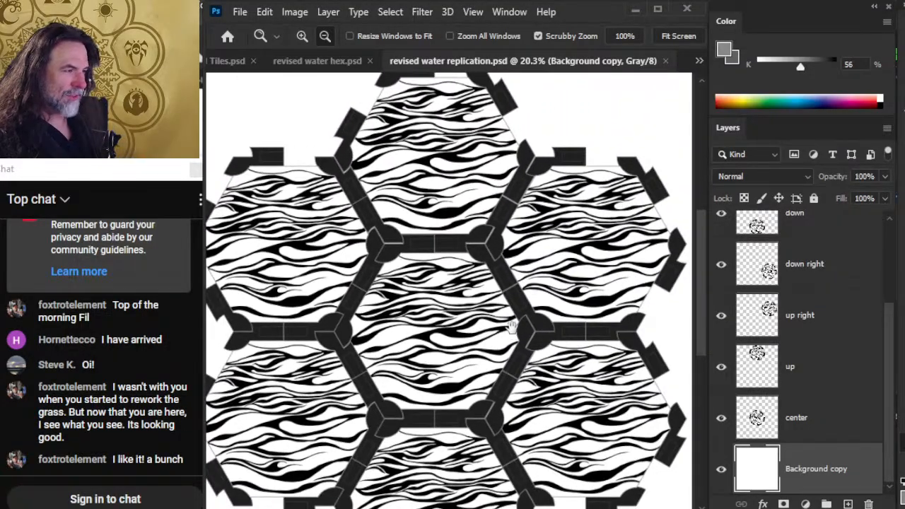
{"action": "left_click_drag", "start_coordinate": [539, 360], "coordinate": [521, 325]}
{"action": "left_click_drag", "start_coordinate": [504, 385], "coordinate": [507, 319]}
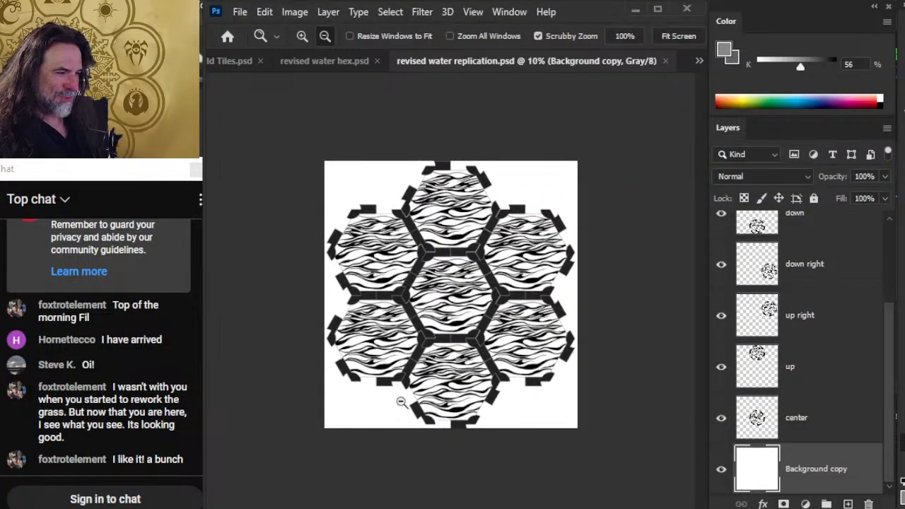
{"action": "key", "text": "ctrl+0"}
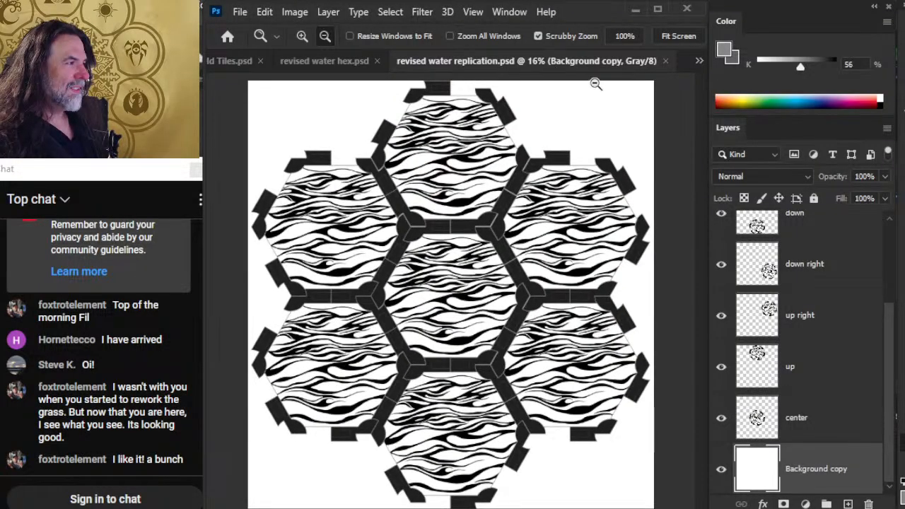
{"action": "left_click", "coordinate": [664, 61]}
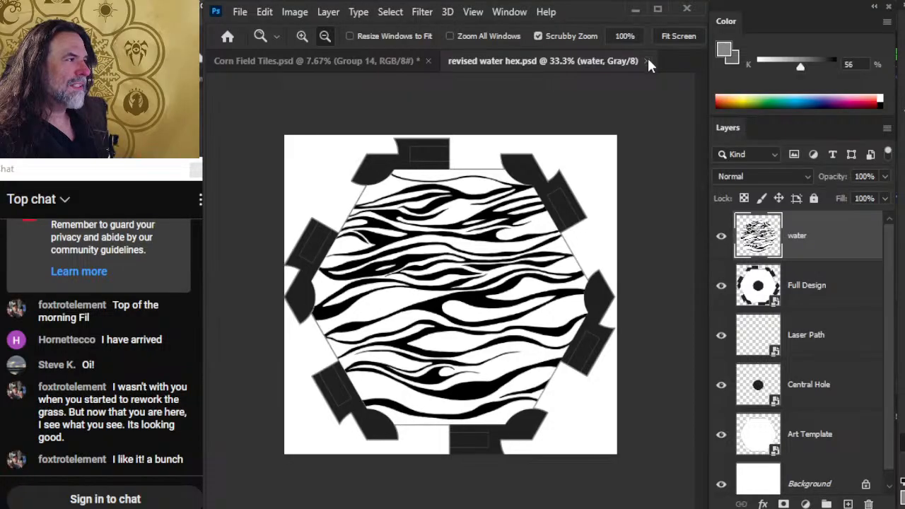
{"action": "left_click", "coordinate": [645, 61]}
Step: Open revised Grain Hex.psd to inspect its corn cob line art up close, and close the file
{"action": "left_click", "coordinate": [240, 12]}
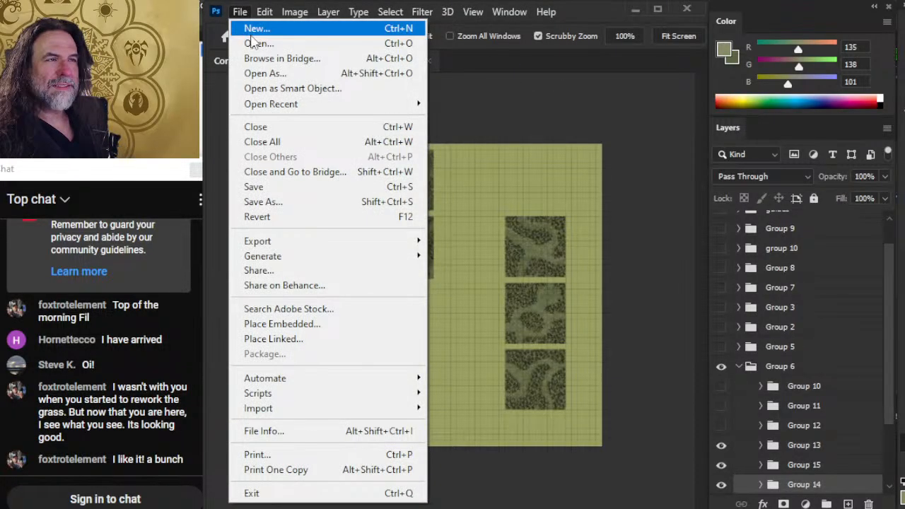
{"action": "left_click", "coordinate": [254, 43]}
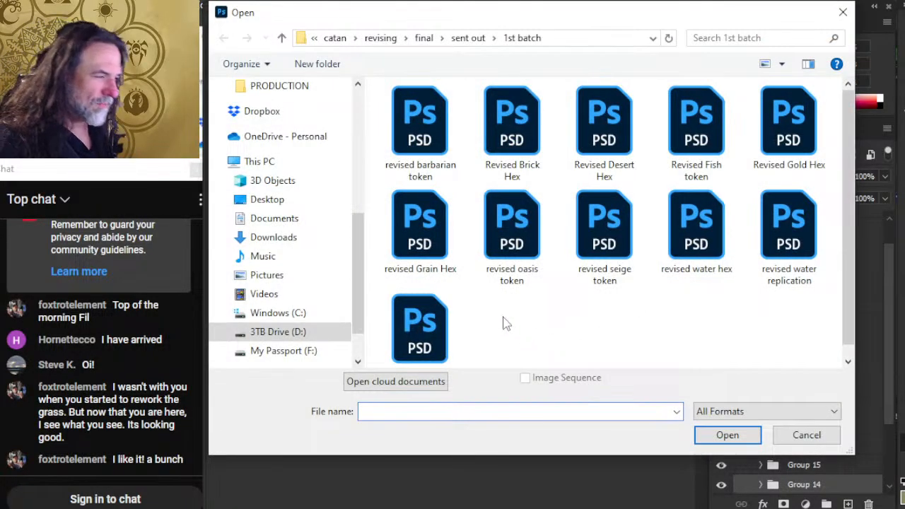
{"action": "double_click", "coordinate": [456, 230]}
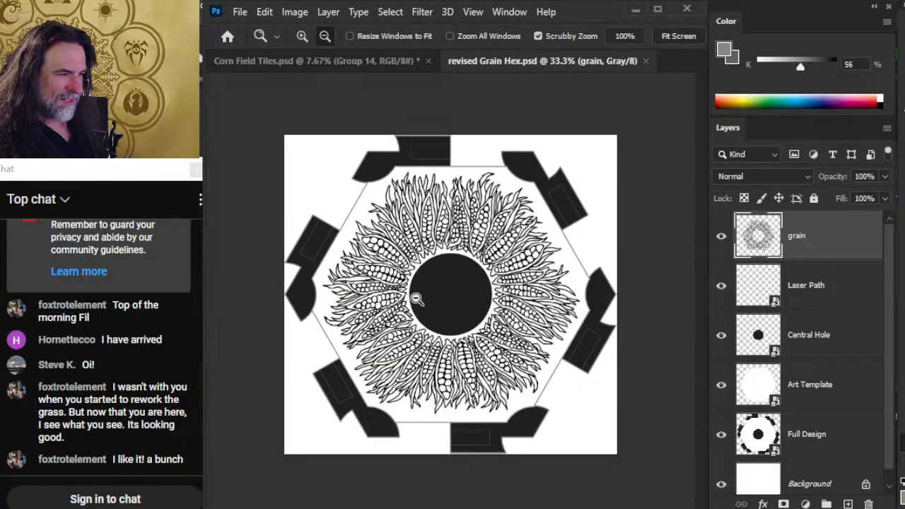
{"action": "left_click_drag", "start_coordinate": [437, 317], "coordinate": [478, 331]}
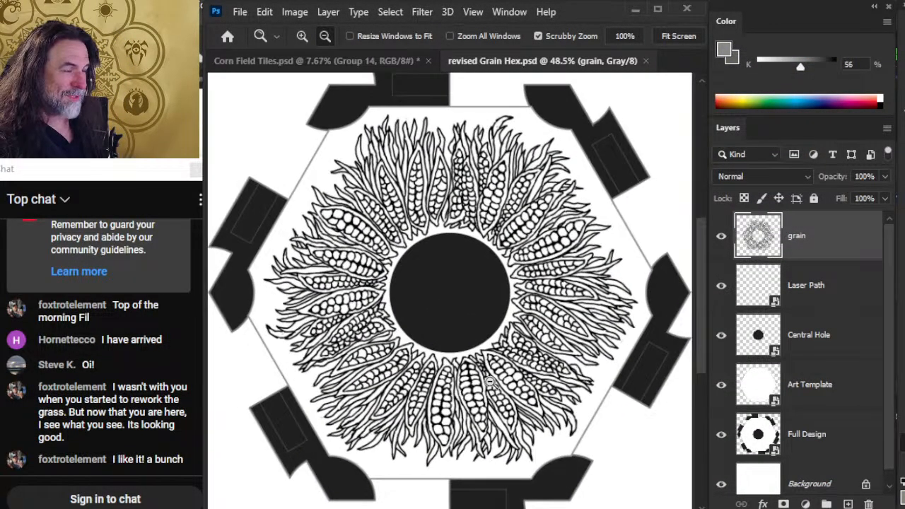
{"action": "left_click_drag", "start_coordinate": [492, 382], "coordinate": [507, 339]}
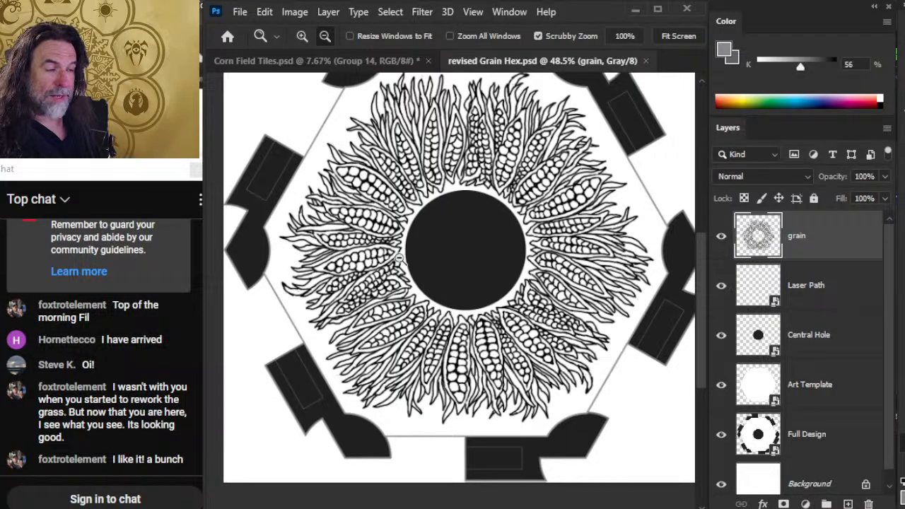
{"action": "left_click", "coordinate": [345, 256]}
{"action": "left_click_drag", "start_coordinate": [403, 285], "coordinate": [361, 272]}
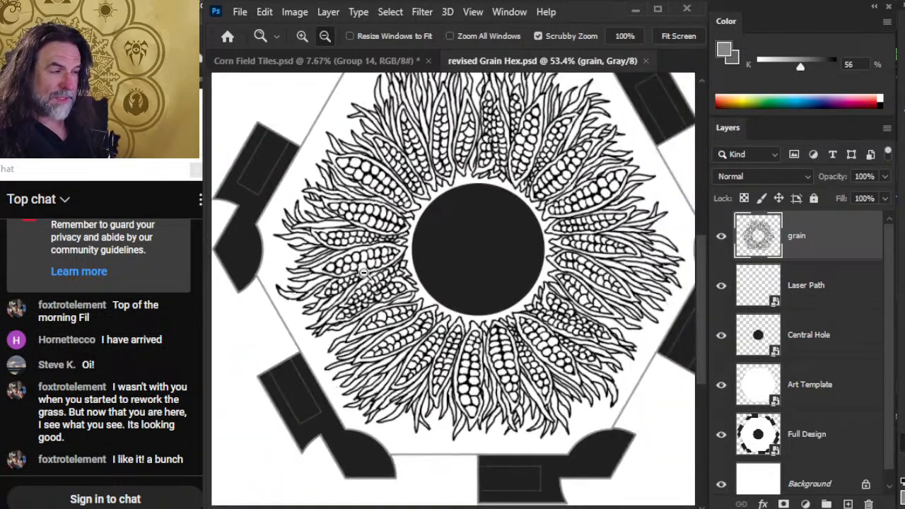
{"action": "mouse_move", "coordinate": [505, 332]}
{"action": "left_mouse_down"}
{"action": "mouse_move", "coordinate": [537, 338]}
{"action": "mouse_move", "coordinate": [495, 337]}
{"action": "left_mouse_up"}
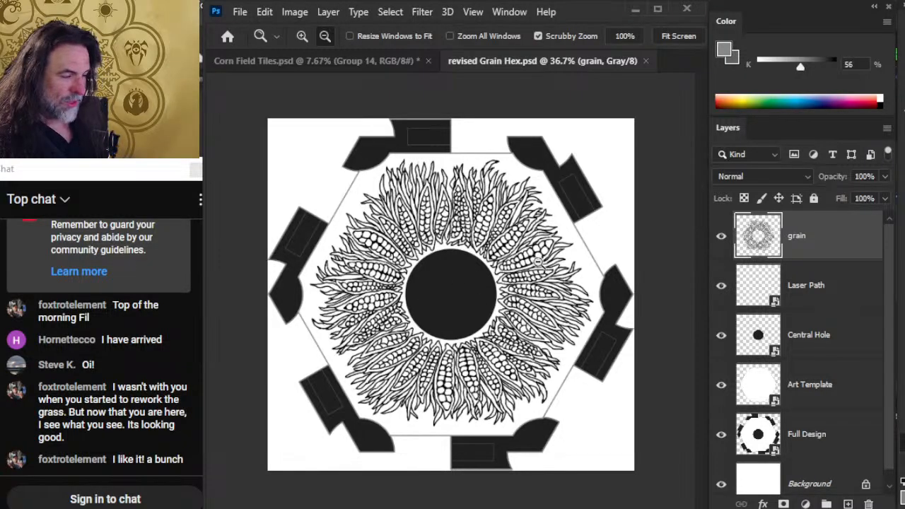
{"action": "left_click", "coordinate": [646, 62]}
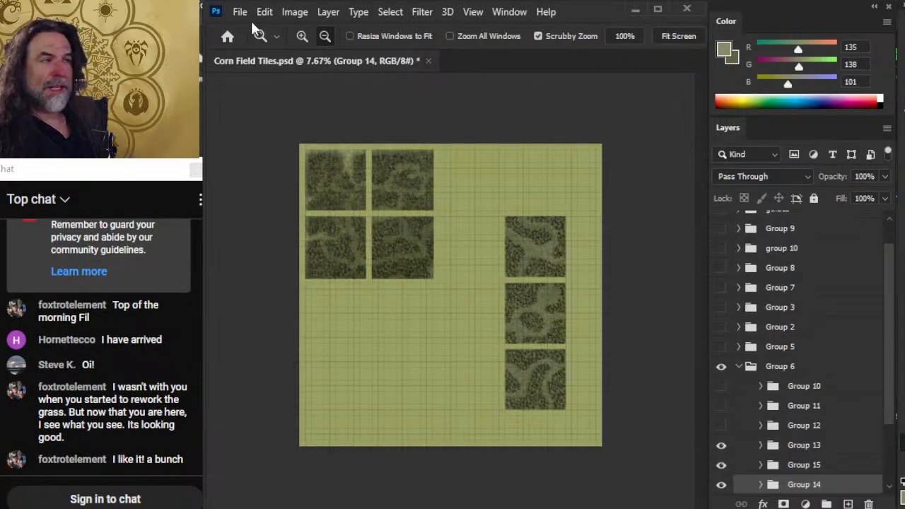
Step: Open revised wood hex.psd to view its tree ring artwork, and close the file
{"action": "left_click", "coordinate": [240, 12]}
{"action": "left_click", "coordinate": [257, 44]}
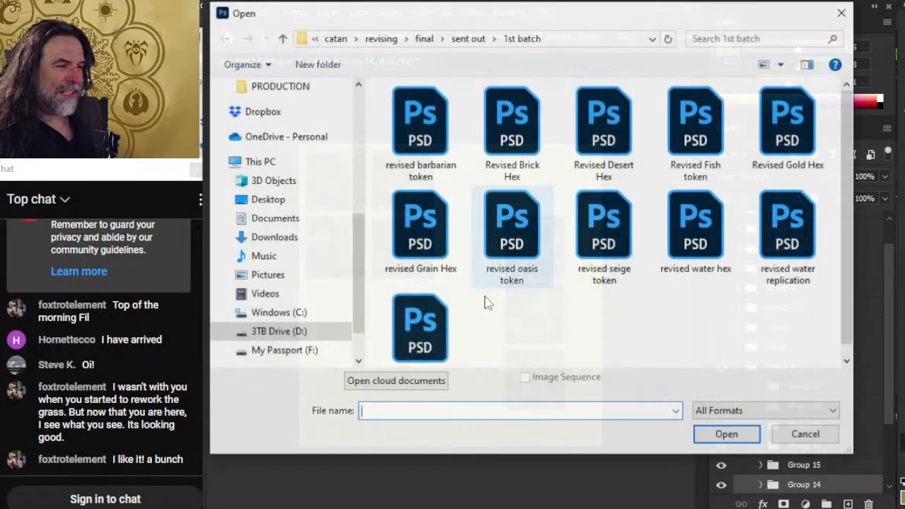
{"action": "scroll", "coordinate": [476, 322], "scroll_direction": "down", "scroll_amount": 1}
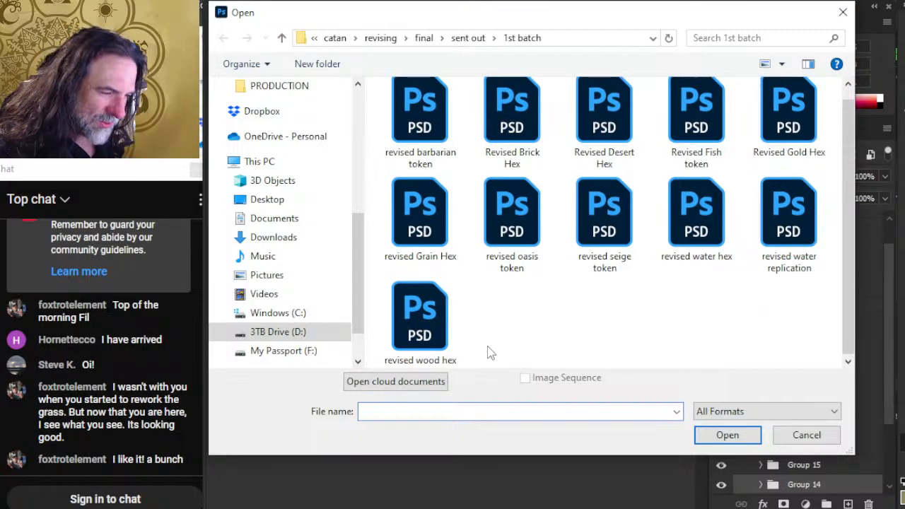
{"action": "double_click", "coordinate": [425, 326]}
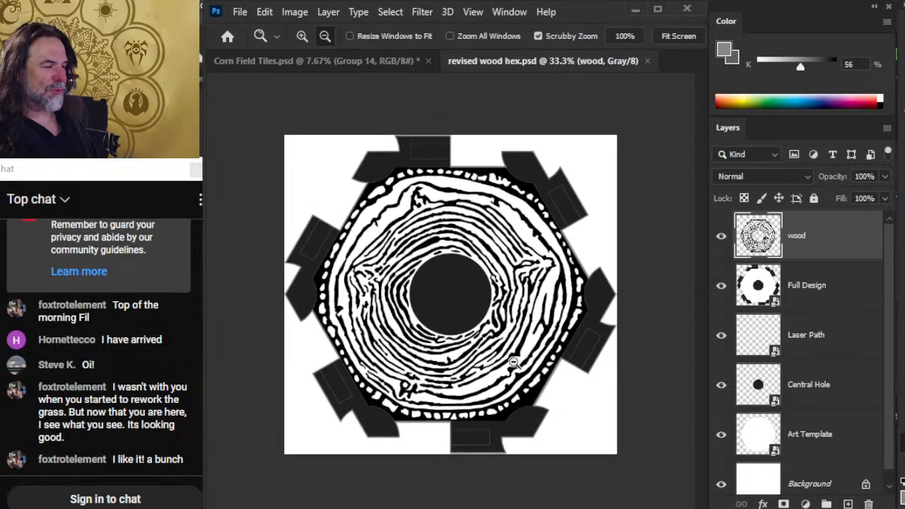
{"action": "left_click_drag", "start_coordinate": [479, 330], "coordinate": [489, 354]}
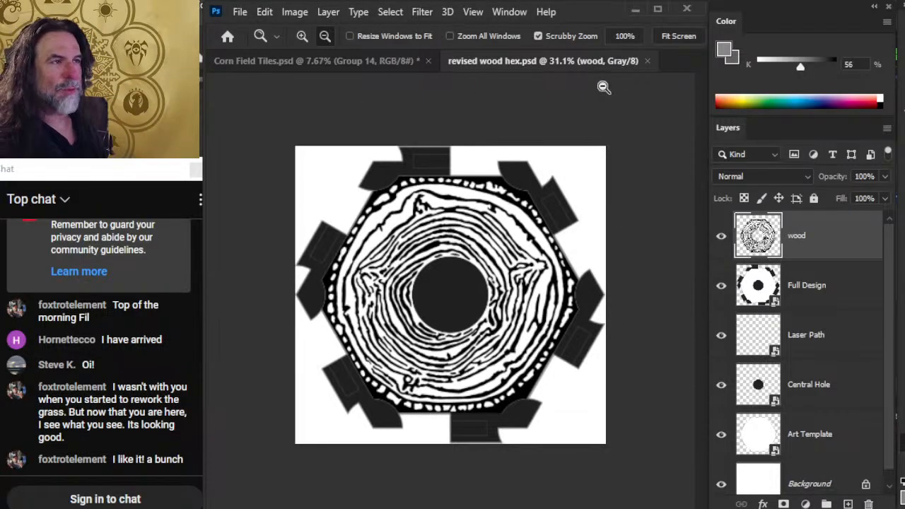
{"action": "left_click", "coordinate": [648, 61]}
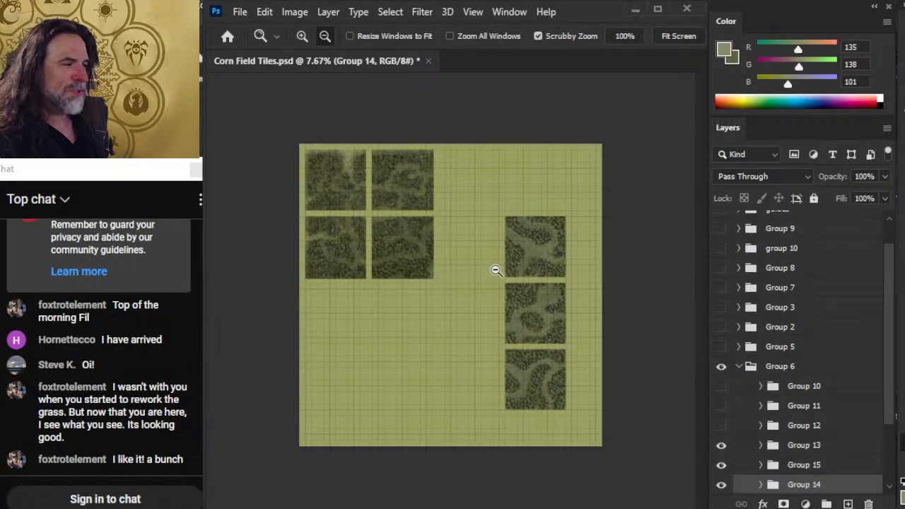
Step: Open Revised Brick Hex.psd to view its circular brick pattern, and close the file
{"action": "left_click", "coordinate": [240, 12]}
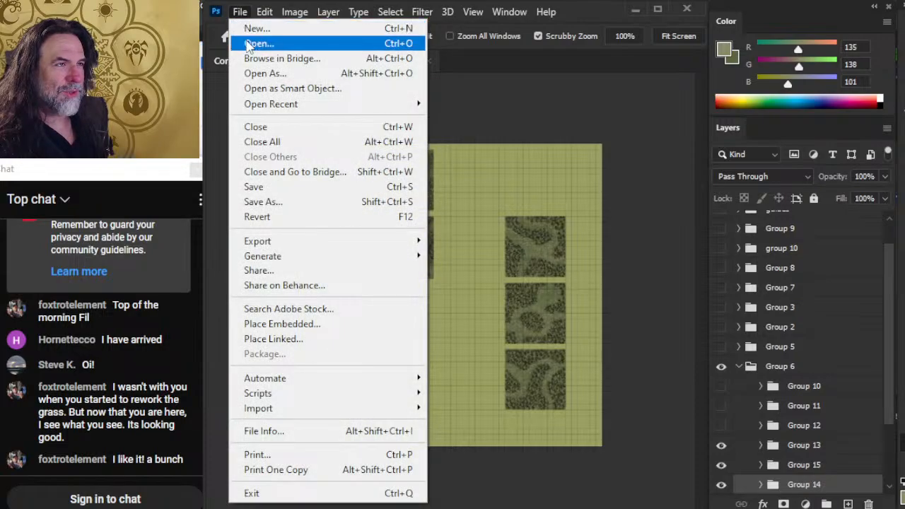
{"action": "left_click", "coordinate": [255, 40]}
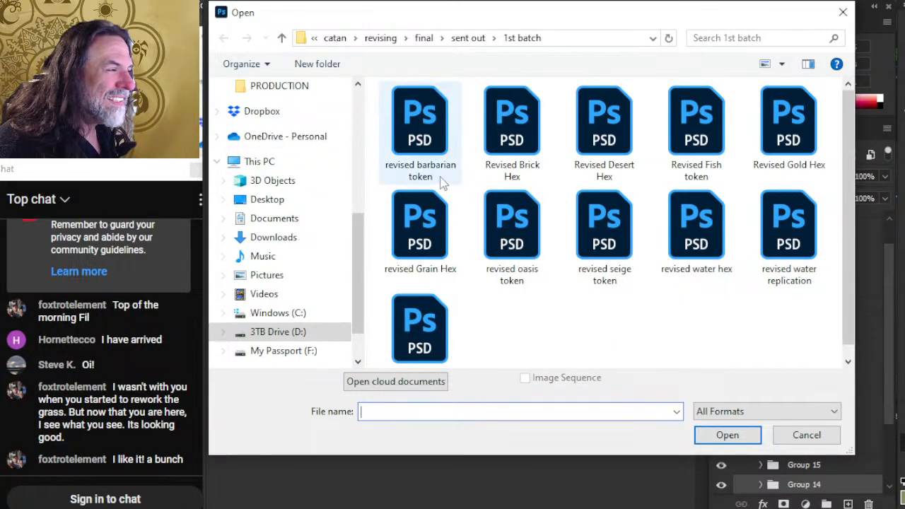
{"action": "double_click", "coordinate": [511, 157]}
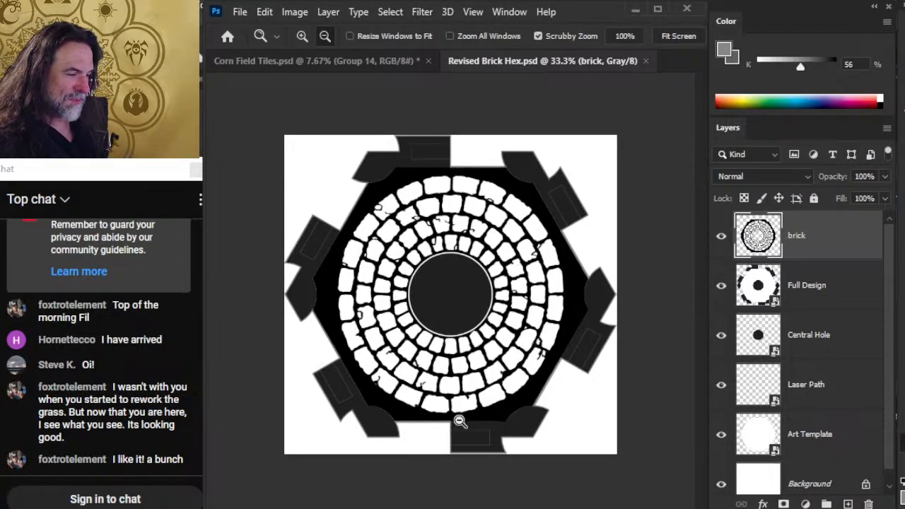
{"action": "left_click", "coordinate": [484, 292]}
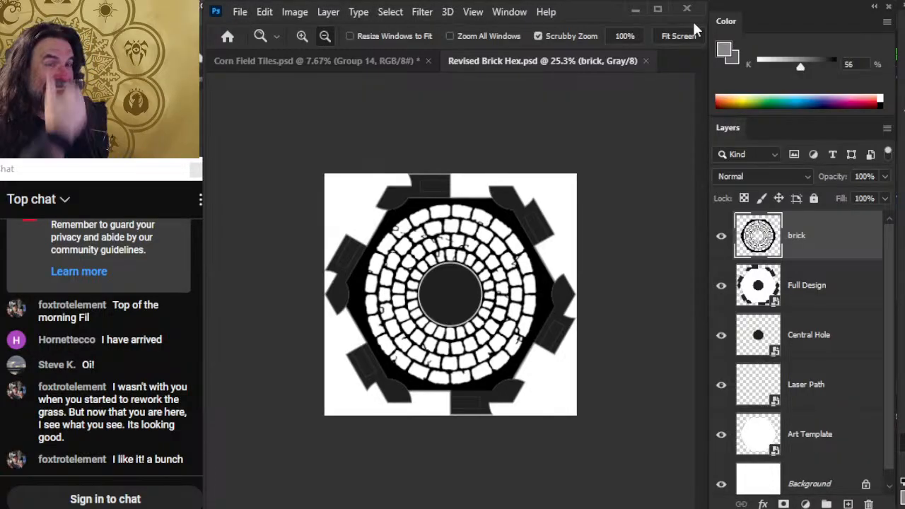
{"action": "left_click", "coordinate": [646, 61]}
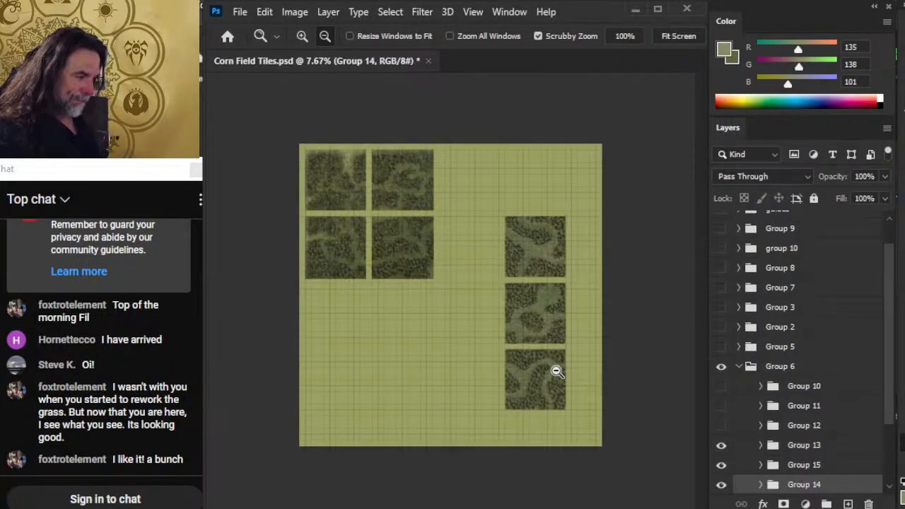
Step: Turn on the visibility of Group 10, Group 11 and Group 12 inside Group 6 of the corn field tiles
{"action": "scroll", "coordinate": [548, 384], "scroll_direction": "up", "scroll_amount": 3}
{"action": "scroll", "coordinate": [552, 328], "scroll_direction": "up", "scroll_amount": 1}
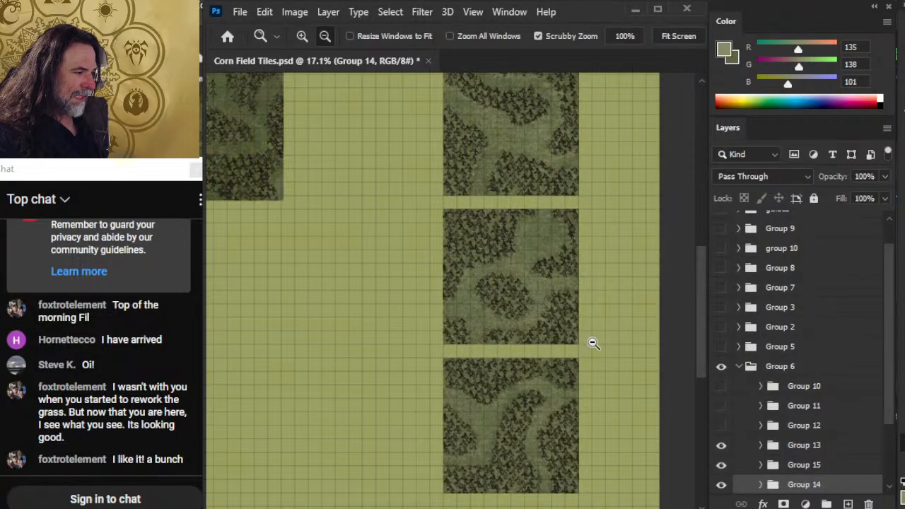
{"action": "left_click_drag", "start_coordinate": [586, 352], "coordinate": [616, 288]}
{"action": "scroll", "coordinate": [588, 283], "scroll_direction": "down", "scroll_amount": 2}
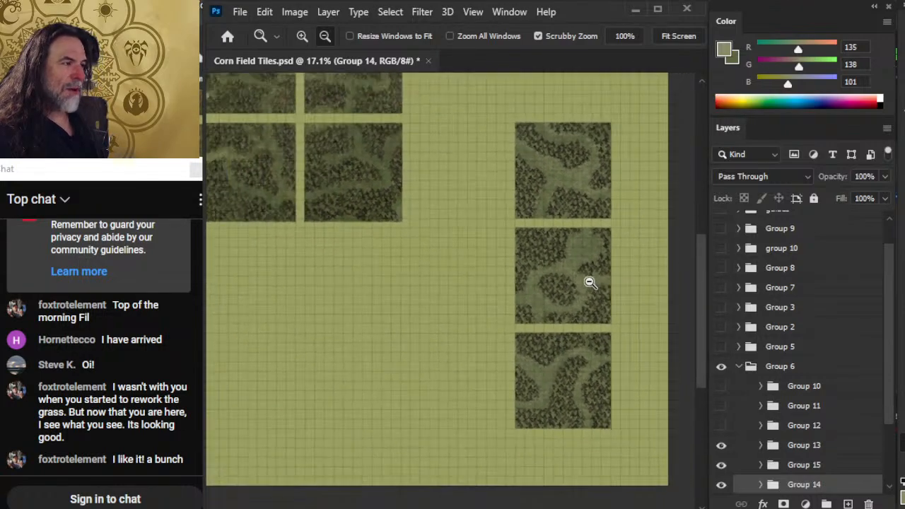
{"action": "left_click_drag", "start_coordinate": [601, 232], "coordinate": [570, 269]}
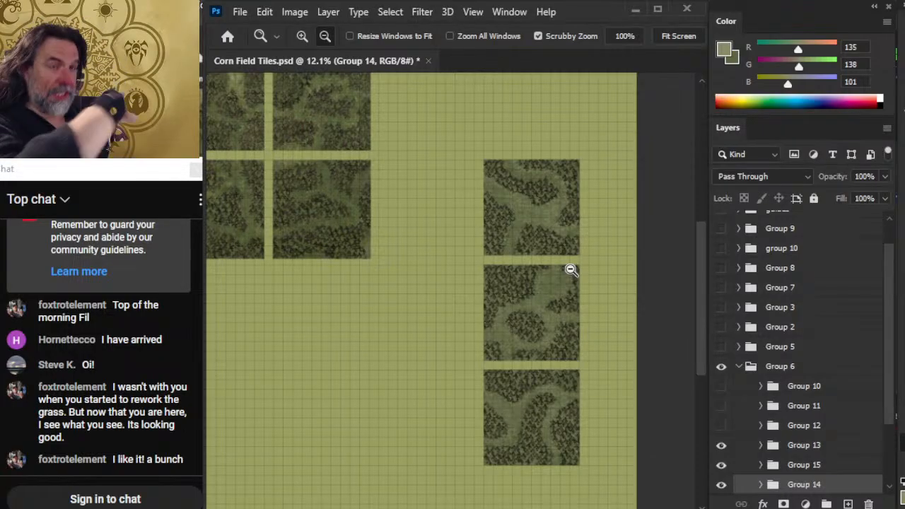
{"action": "left_click", "coordinate": [720, 423]}
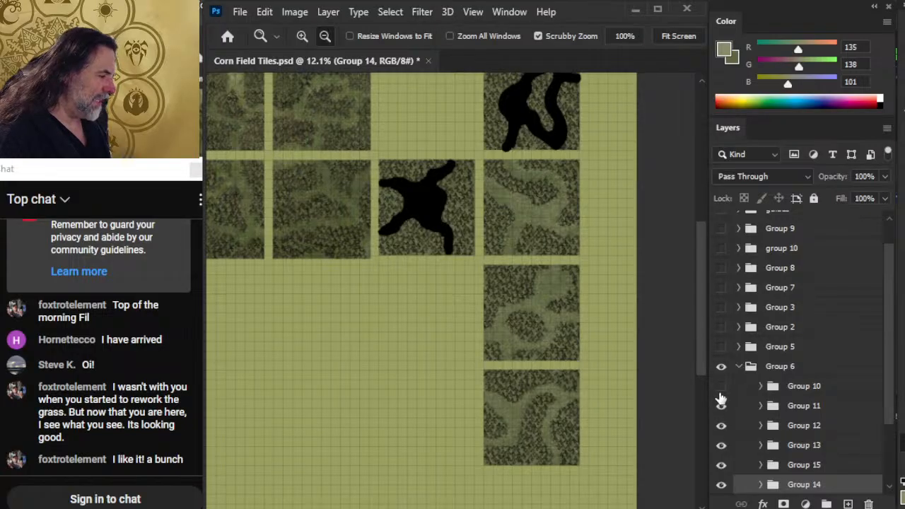
{"action": "left_click", "coordinate": [720, 386]}
{"action": "left_click_drag", "start_coordinate": [510, 245], "coordinate": [581, 332]}
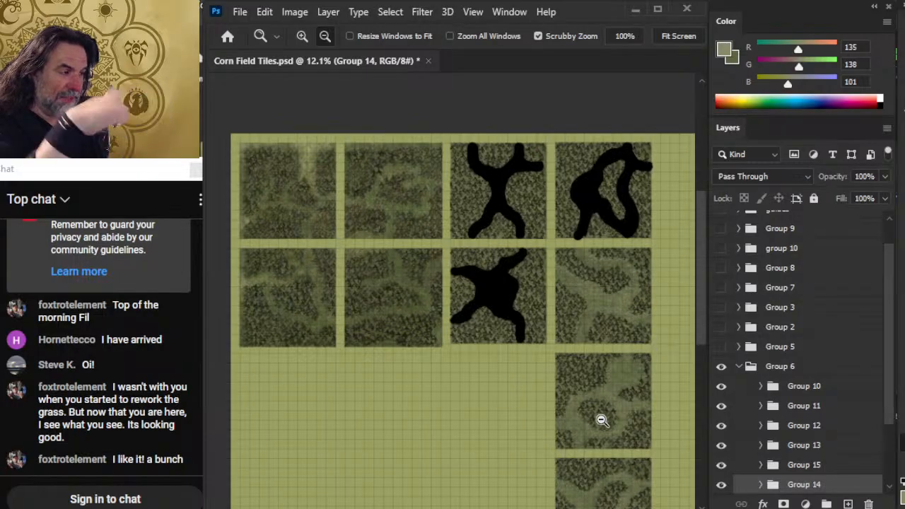
{"action": "scroll", "coordinate": [768, 362], "scroll_direction": "up", "scroll_amount": 2}
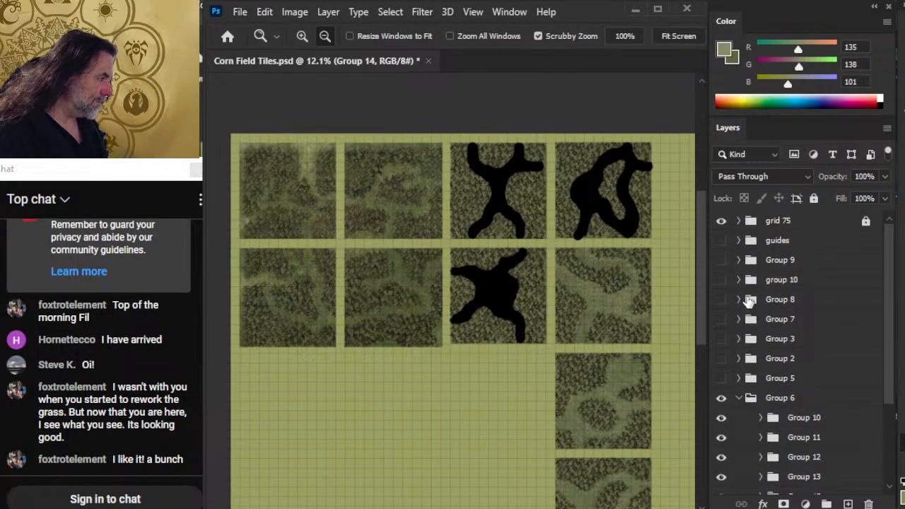
Step: Hide the first item inside the sample group to remove its four path tiles from the sheet, keeping the group itself visible
{"action": "scroll", "coordinate": [796, 370], "scroll_direction": "down", "scroll_amount": 4}
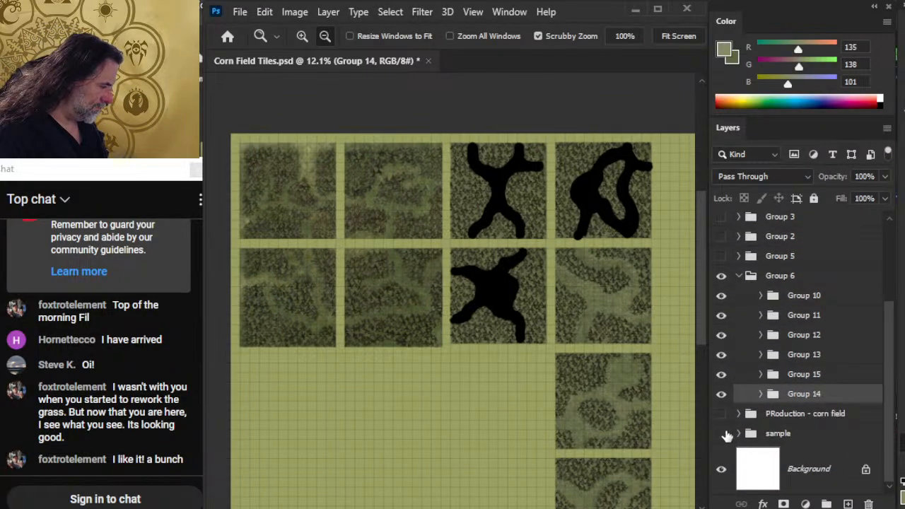
{"action": "left_click", "coordinate": [723, 434]}
{"action": "left_click", "coordinate": [721, 434]}
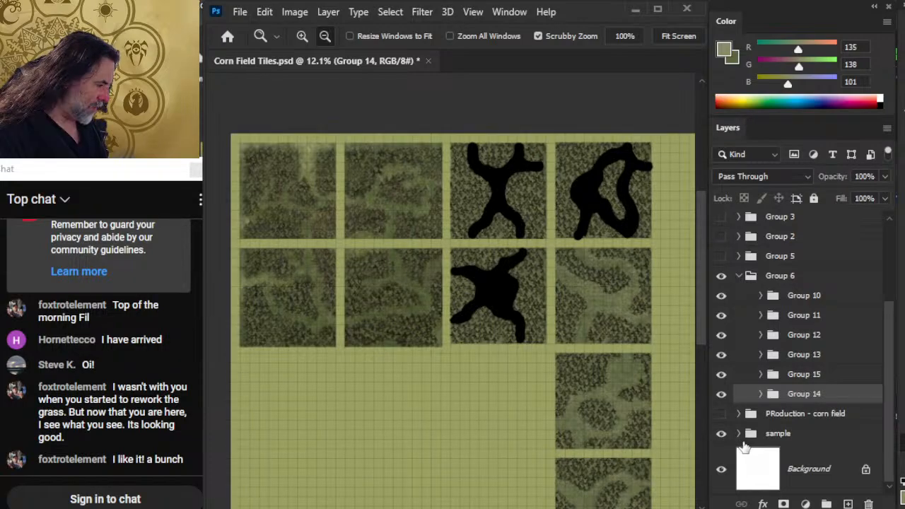
{"action": "left_click", "coordinate": [738, 434]}
{"action": "left_click", "coordinate": [738, 433]}
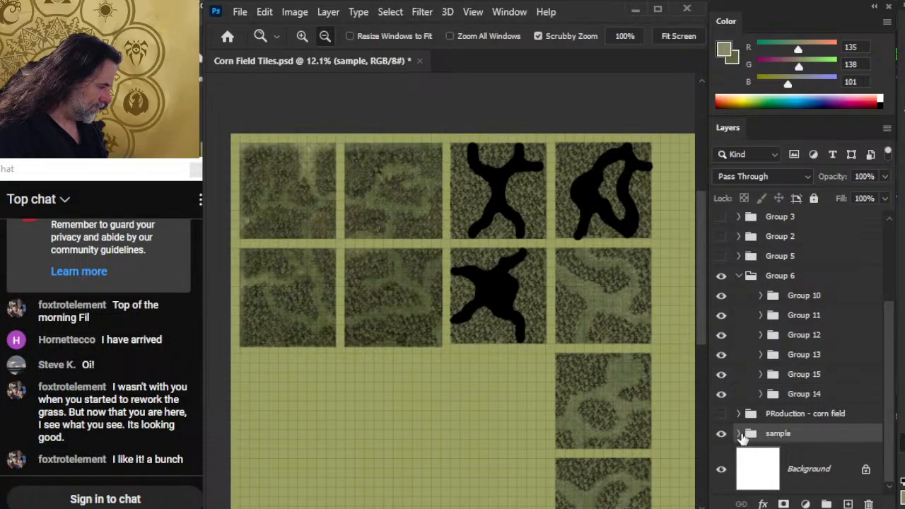
{"action": "left_click", "coordinate": [739, 434]}
{"action": "left_click", "coordinate": [721, 454]}
{"action": "left_click", "coordinate": [739, 434]}
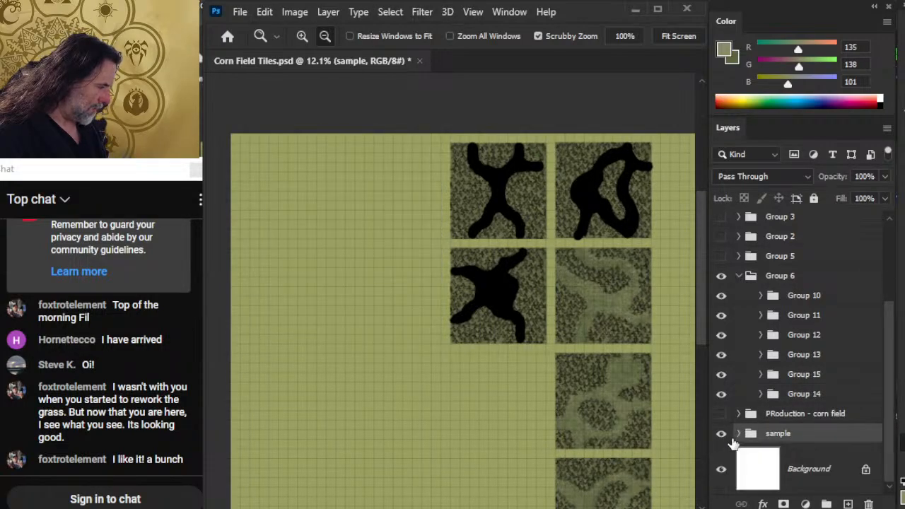
{"action": "left_click", "coordinate": [722, 434]}
{"action": "left_click", "coordinate": [722, 434]}
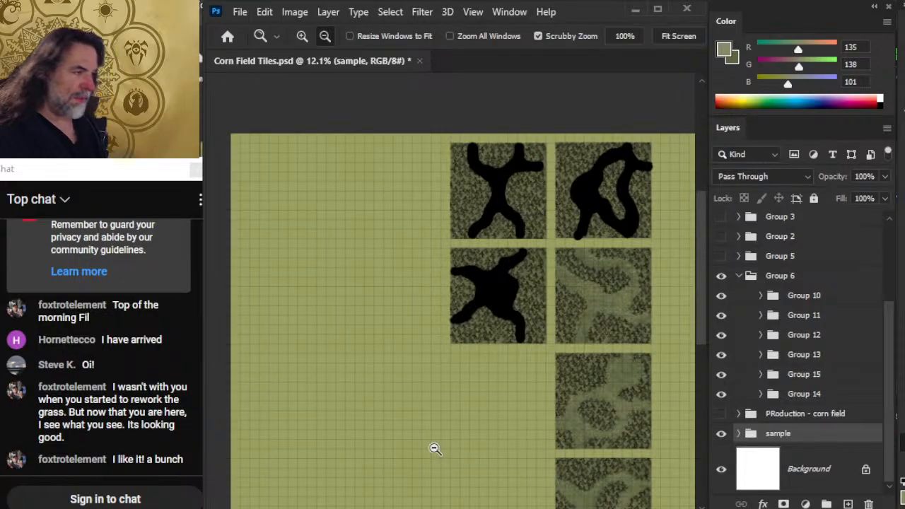
Step: Show the PRoduction - corn field group and move its plain corn tile out beside the lowest path tile
{"action": "left_click_drag", "start_coordinate": [464, 421], "coordinate": [443, 431]}
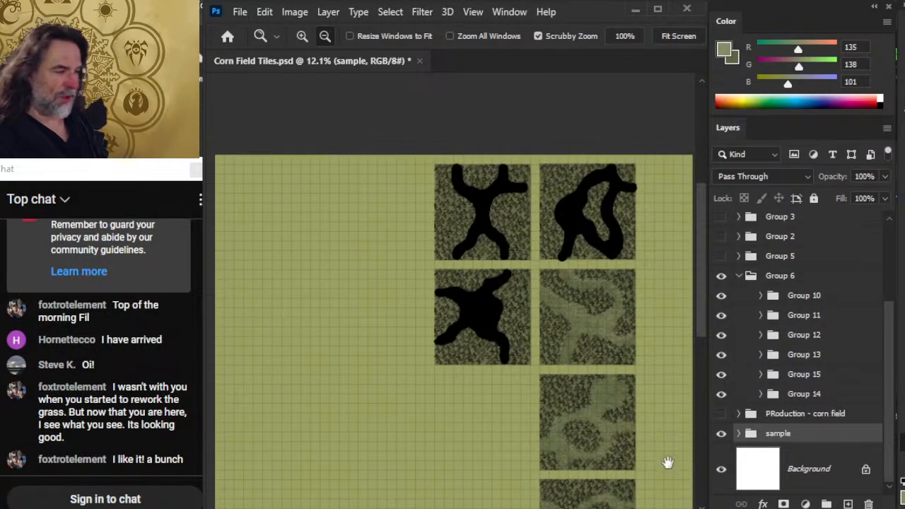
{"action": "left_click_drag", "start_coordinate": [655, 438], "coordinate": [659, 309]}
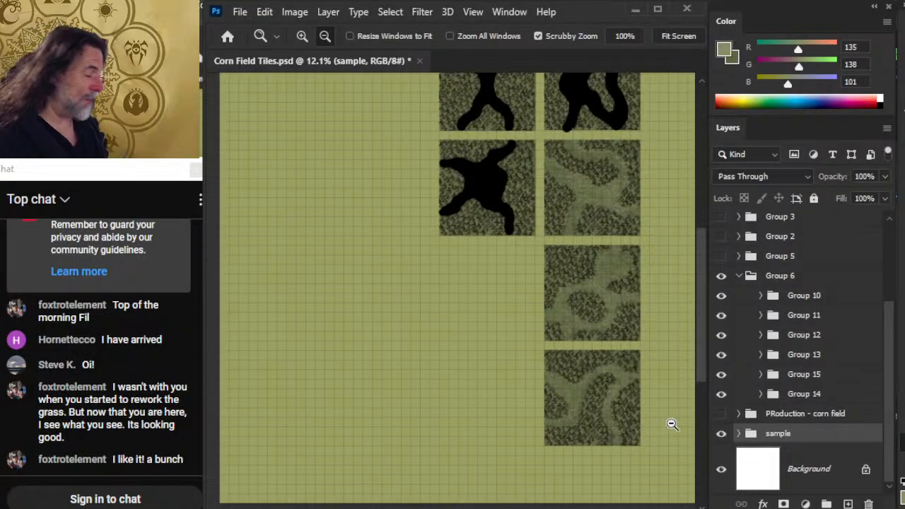
{"action": "left_click", "coordinate": [721, 414]}
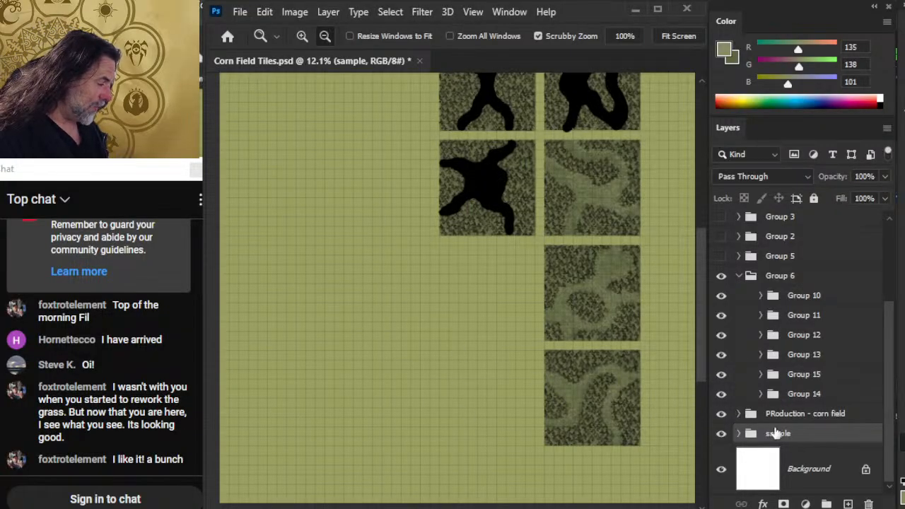
{"action": "left_click", "coordinate": [784, 416]}
{"action": "key", "text": "v"}
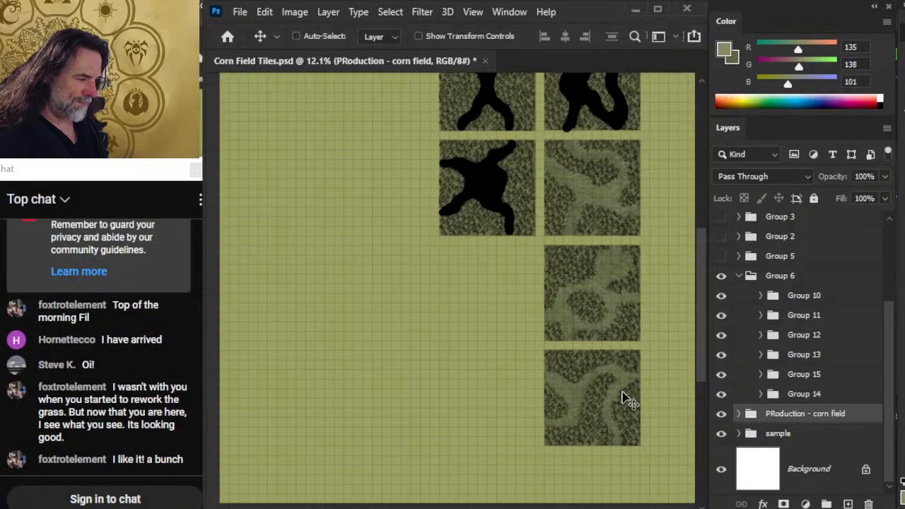
{"action": "left_click_drag", "start_coordinate": [628, 400], "coordinate": [515, 388]}
Step: Nudge the plain corn tile sideways toward the path tile until its edges line up with the grid
{"action": "key", "text": "ctrl+space"}
{"action": "left_click_drag", "start_coordinate": [516, 444], "coordinate": [574, 463]}
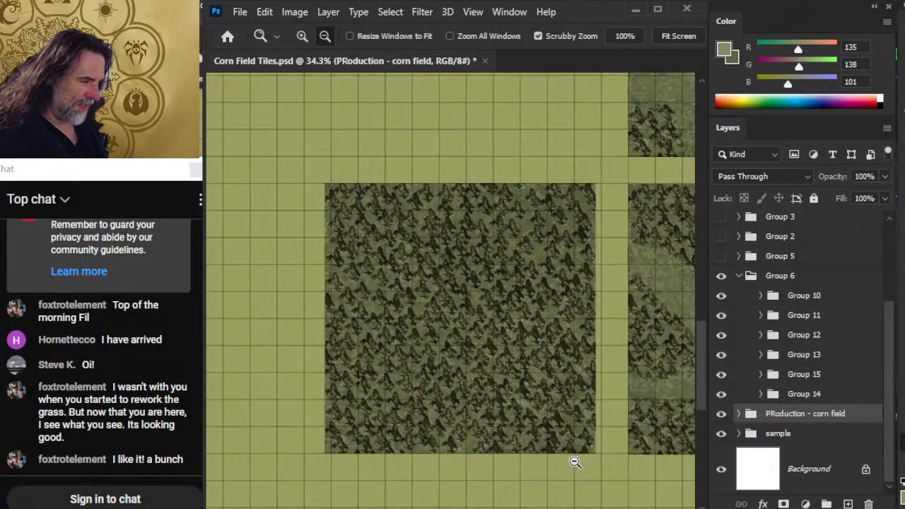
{"action": "key", "text": "shift+Right"}
{"action": "key", "text": "shift+Right"}
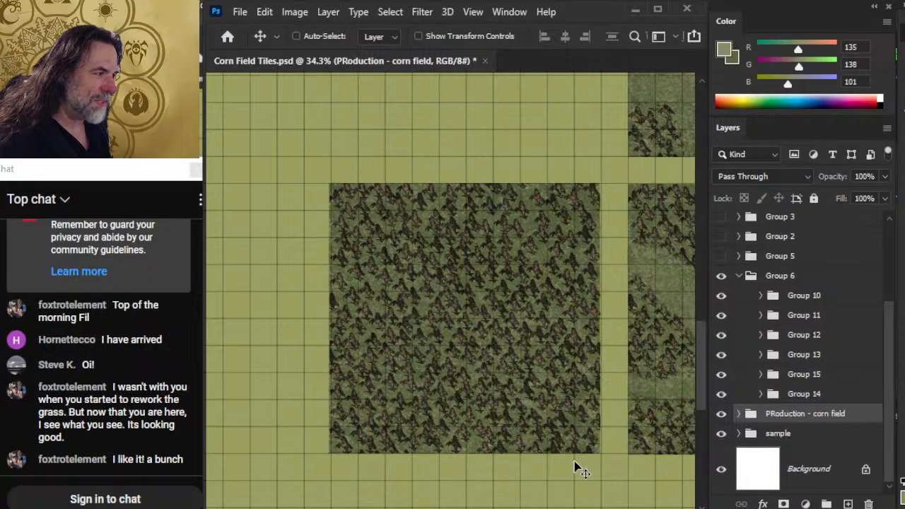
{"action": "key", "text": "shift+Right"}
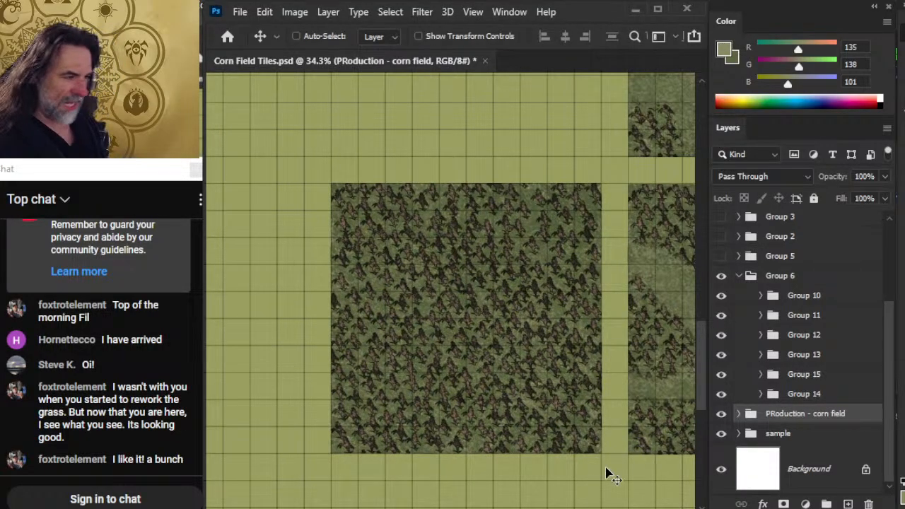
Step: Examine the layout of the black path shapes, the finished path tiles and the plain corn tile across the whole sheet
{"action": "key", "text": "z"}
{"action": "left_click_drag", "start_coordinate": [519, 285], "coordinate": [477, 267]}
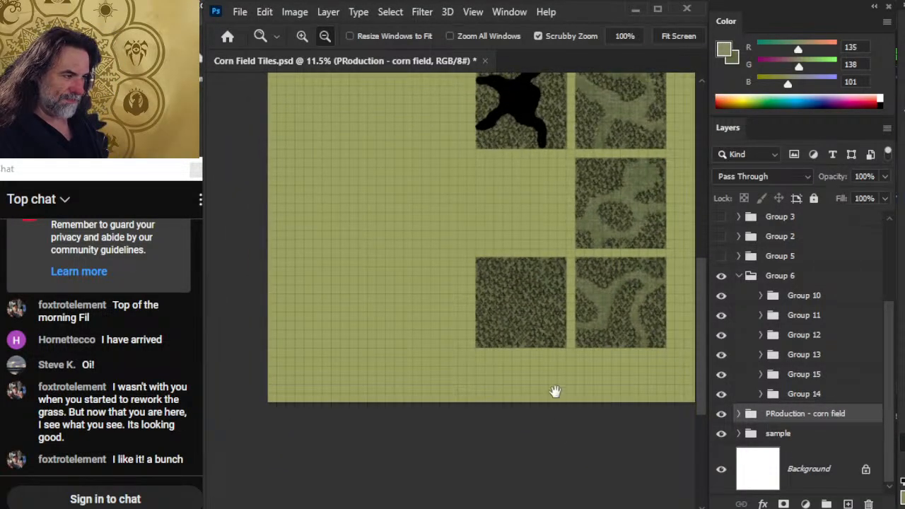
{"action": "left_click_drag", "start_coordinate": [556, 392], "coordinate": [452, 416]}
{"action": "left_click_drag", "start_coordinate": [505, 385], "coordinate": [473, 385]}
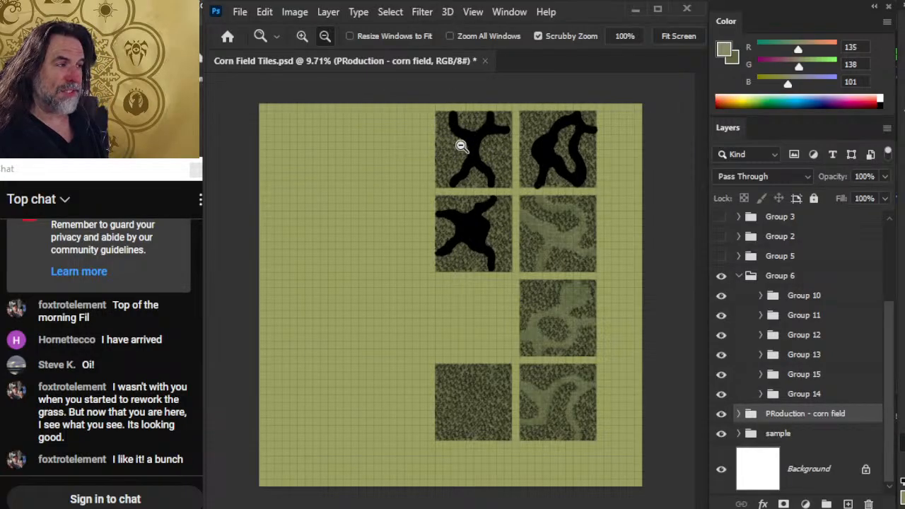
{"action": "left_click_drag", "start_coordinate": [474, 145], "coordinate": [505, 174]}
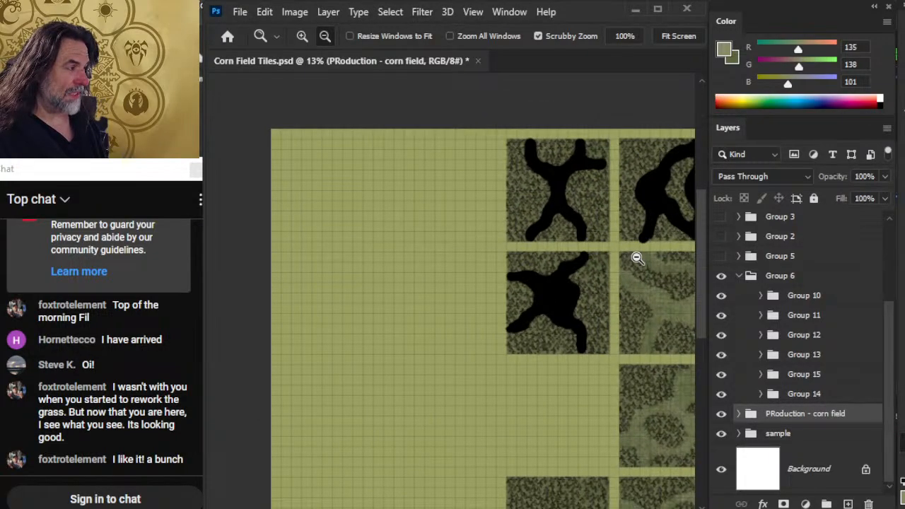
{"action": "left_click_drag", "start_coordinate": [594, 292], "coordinate": [485, 276]}
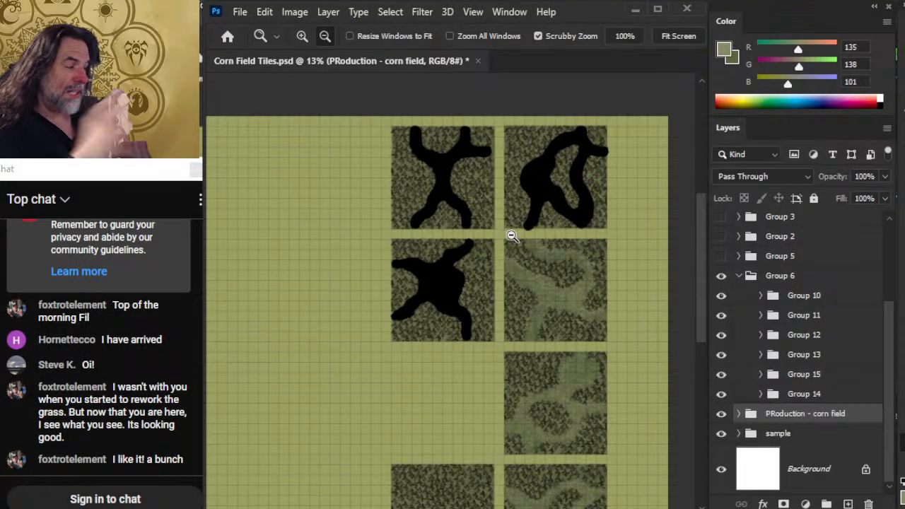
{"action": "left_click_drag", "start_coordinate": [568, 400], "coordinate": [539, 355]}
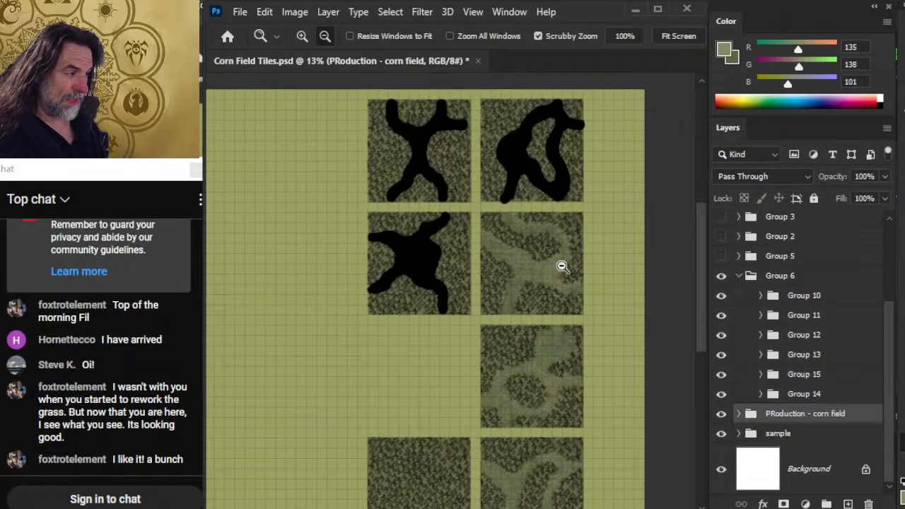
{"action": "mouse_move", "coordinate": [563, 264]}
{"action": "left_mouse_down"}
{"action": "mouse_move", "coordinate": [633, 287]}
{"action": "mouse_move", "coordinate": [577, 273]}
{"action": "left_mouse_up"}
{"action": "left_click_drag", "start_coordinate": [542, 397], "coordinate": [518, 375]}
{"action": "left_click_drag", "start_coordinate": [557, 429], "coordinate": [528, 384]}
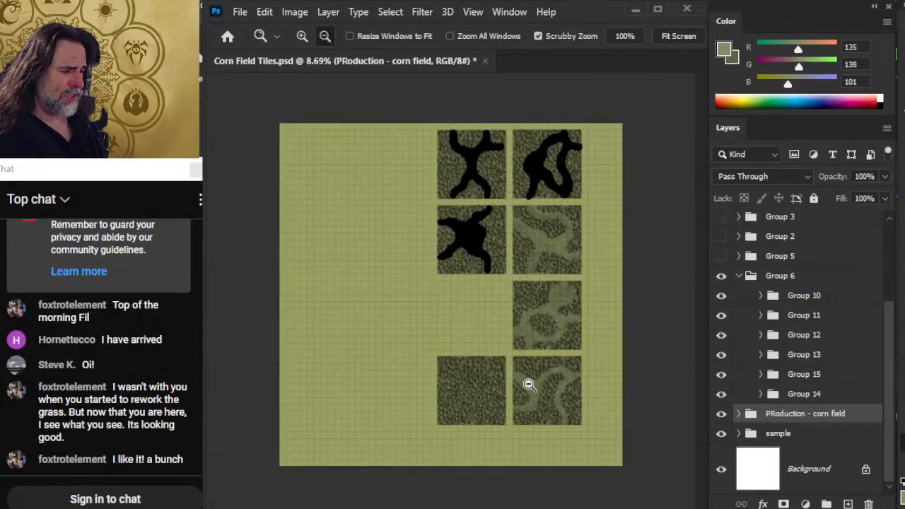
{"action": "left_click_drag", "start_coordinate": [548, 340], "coordinate": [560, 348]}
{"action": "left_click_drag", "start_coordinate": [558, 288], "coordinate": [558, 261]}
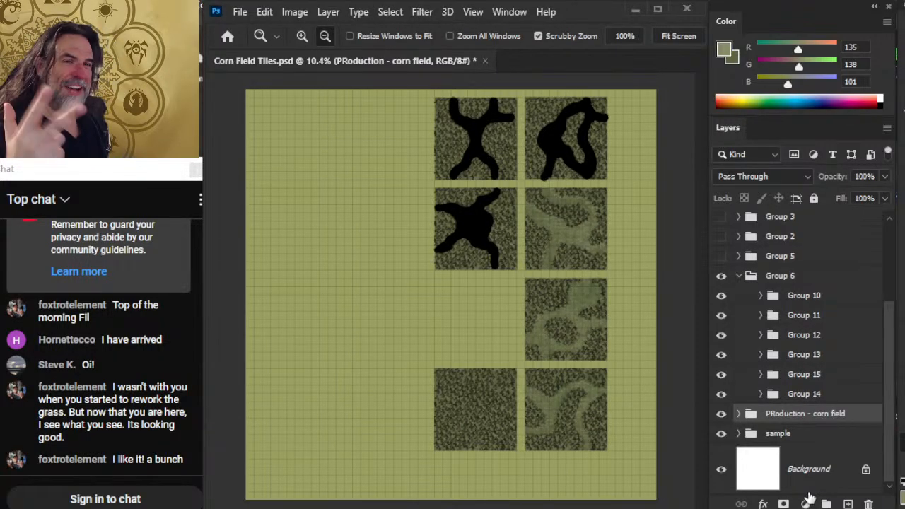
Step: Switch to the OBS streaming window
{"action": "key", "text": "alt+Tab"}
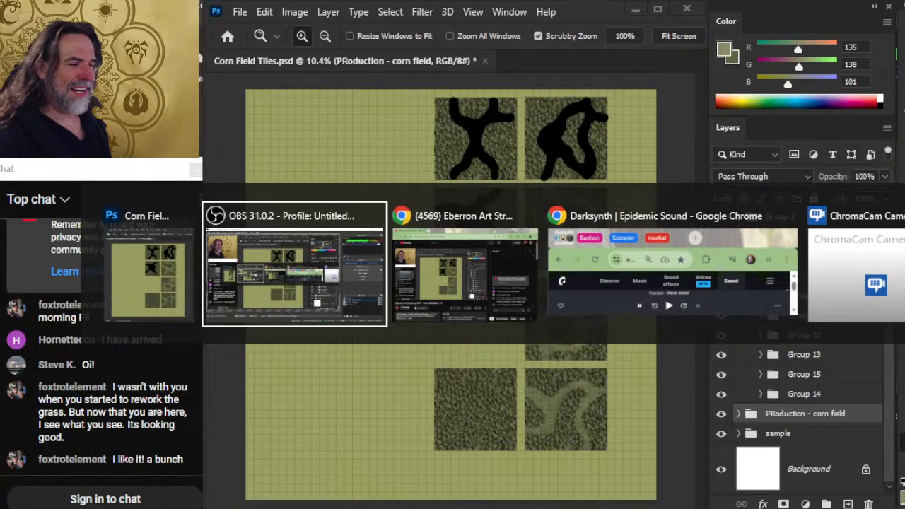
{"action": "key", "text": "Tab"}
{"action": "key", "text": "alt+Tab"}
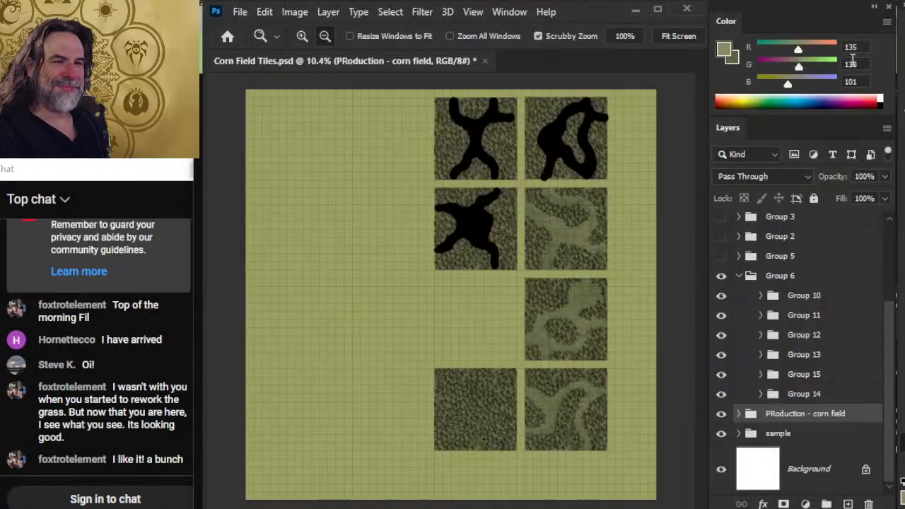
{"action": "key", "text": "alt+Tab"}
{"action": "key", "text": "alt+Tab"}
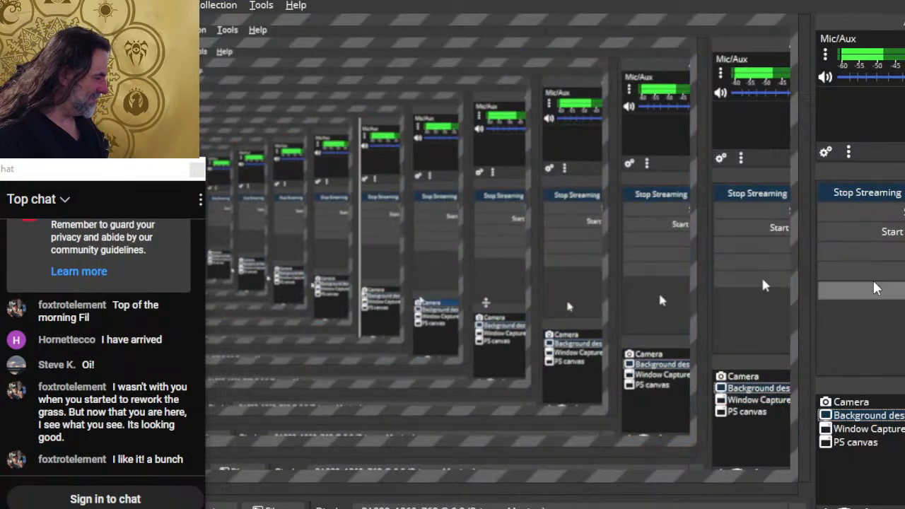